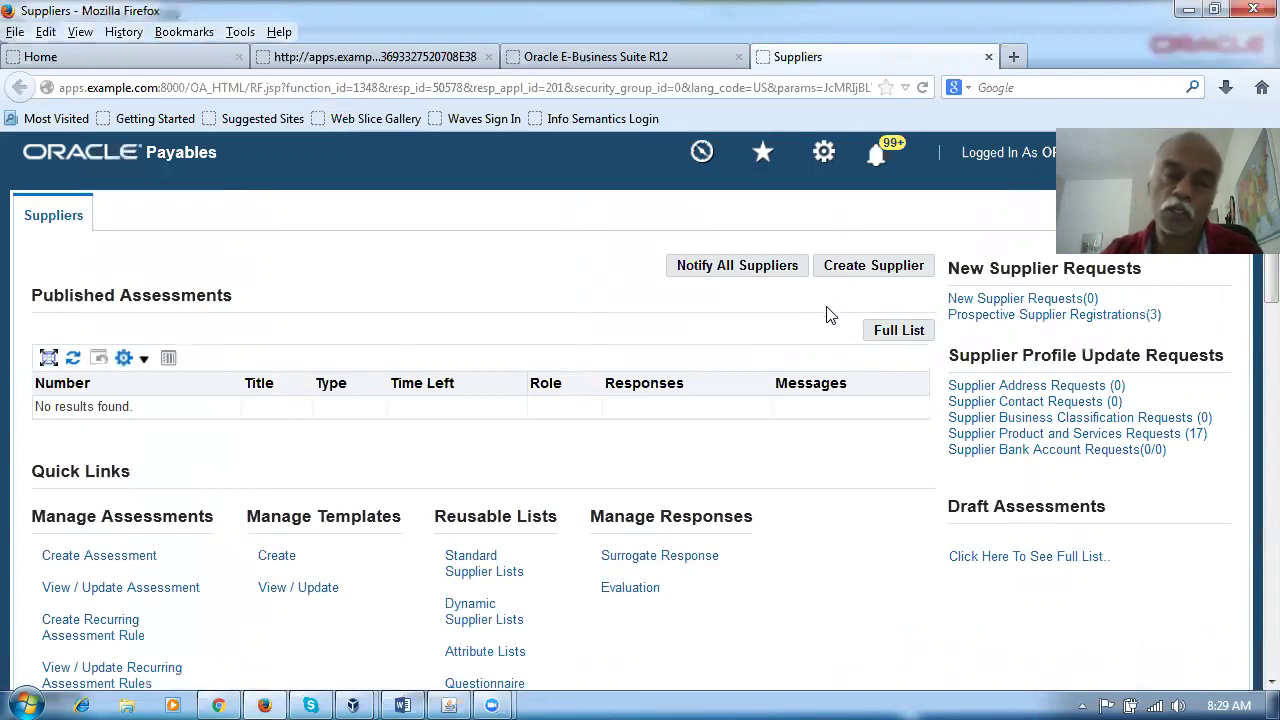
Start a Standard supplier named nana_retro_sup1 and apply it for the duplicate-organization check
left_click(874, 270)
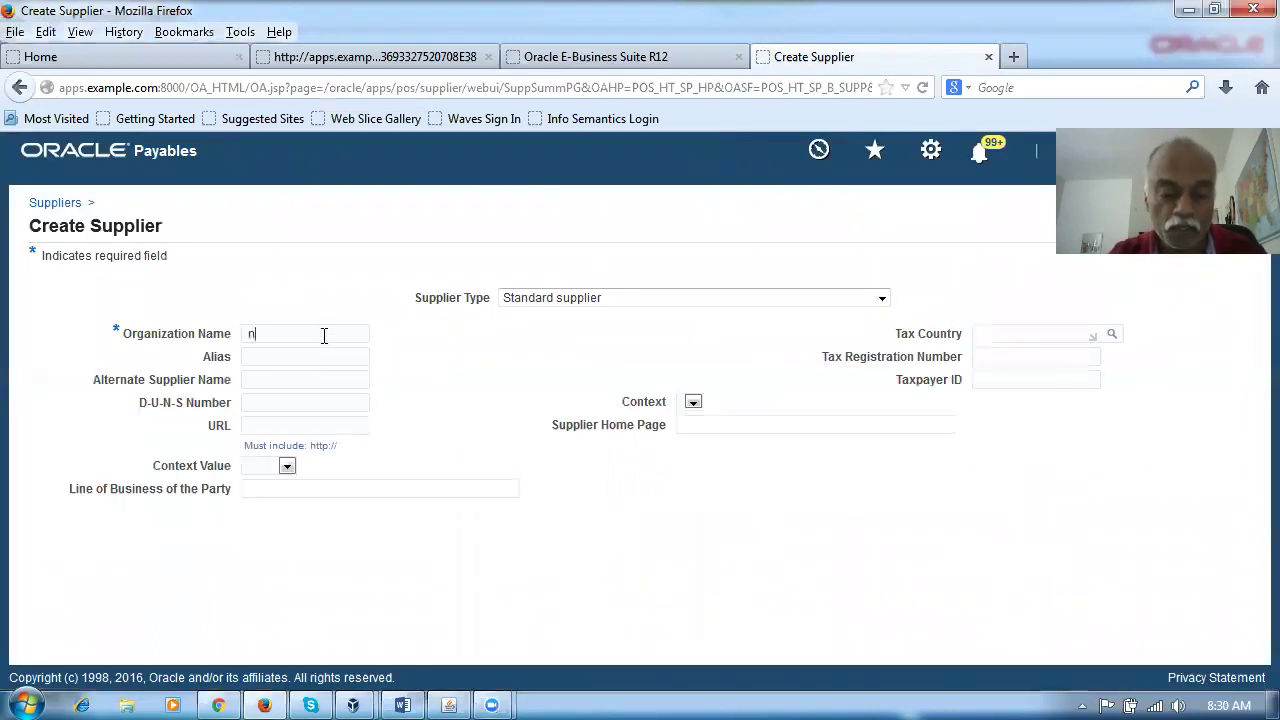
type("nana_ret")
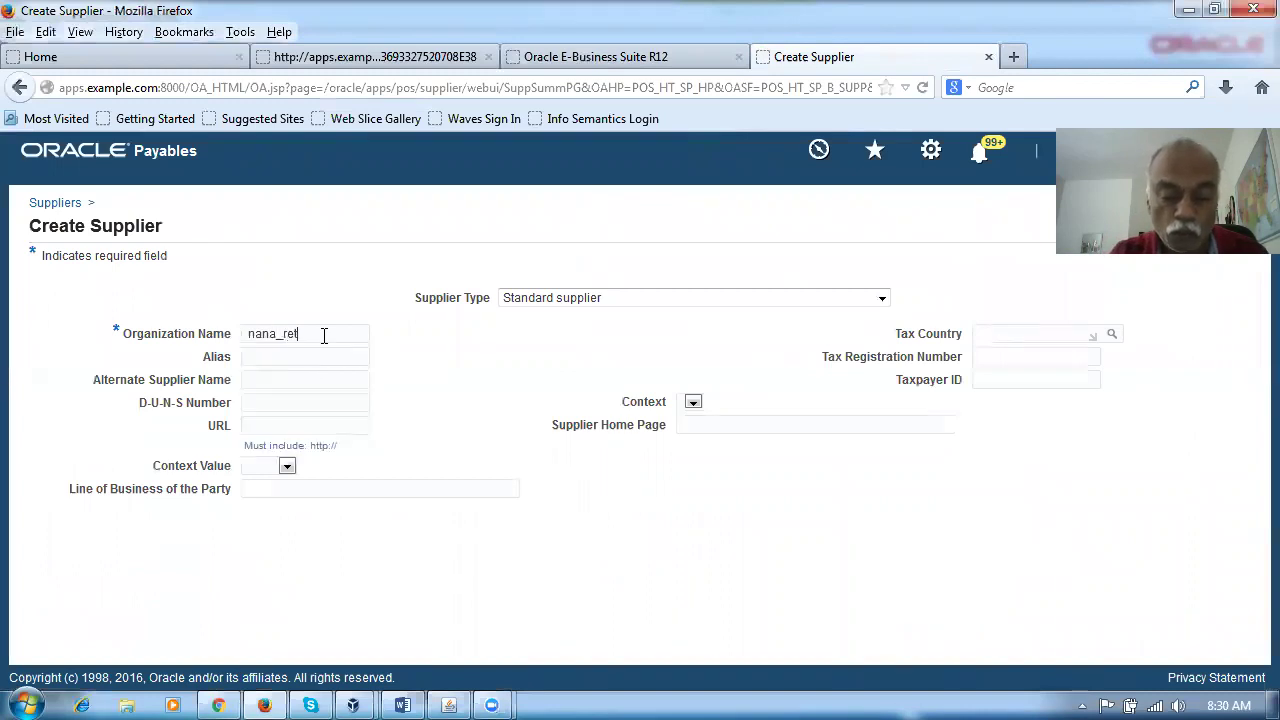
type("ro_sup1")
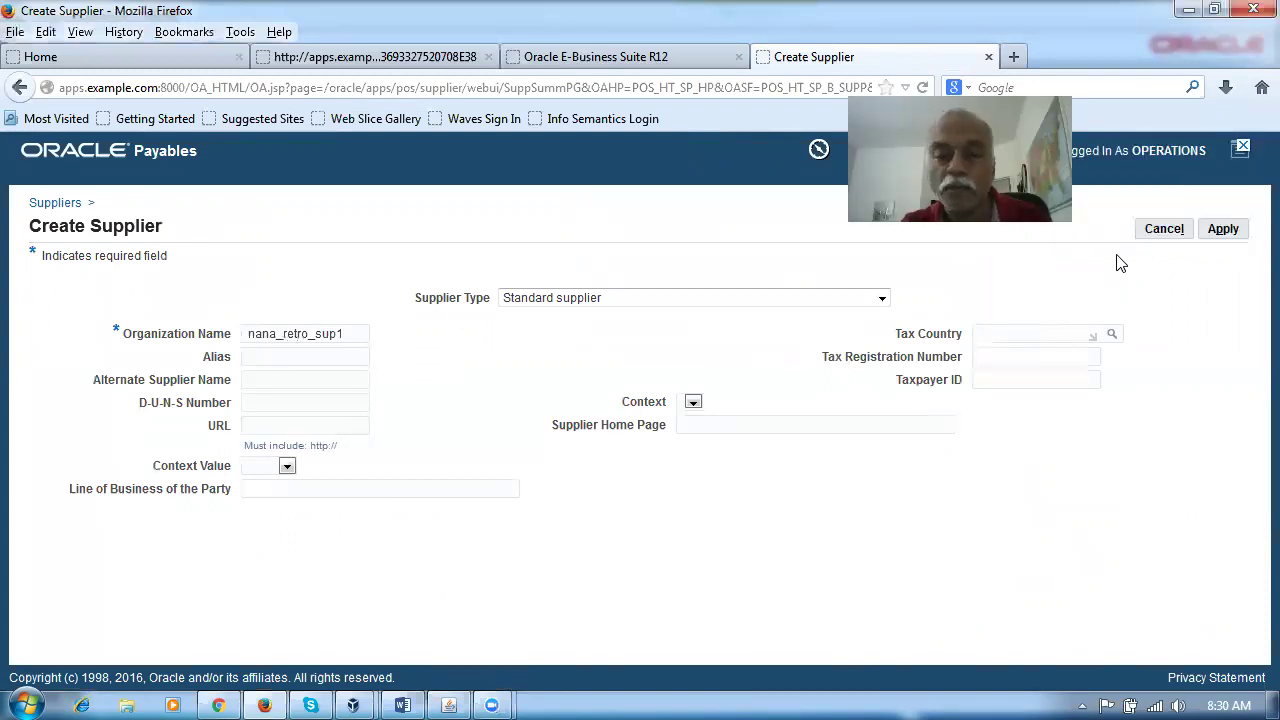
left_click(1223, 228)
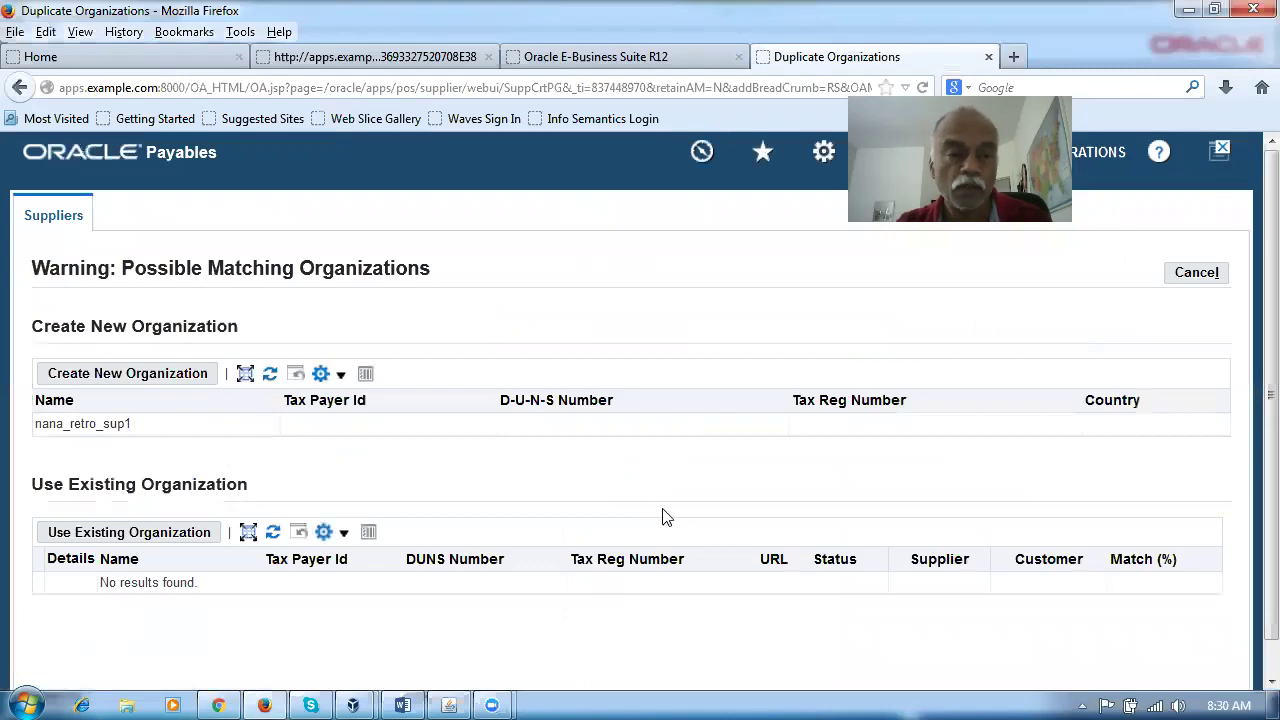
Create nana_retro_sup1 as a new organization, supplier 54, and save its quick update details
left_click_drag(145, 275, 370, 277)
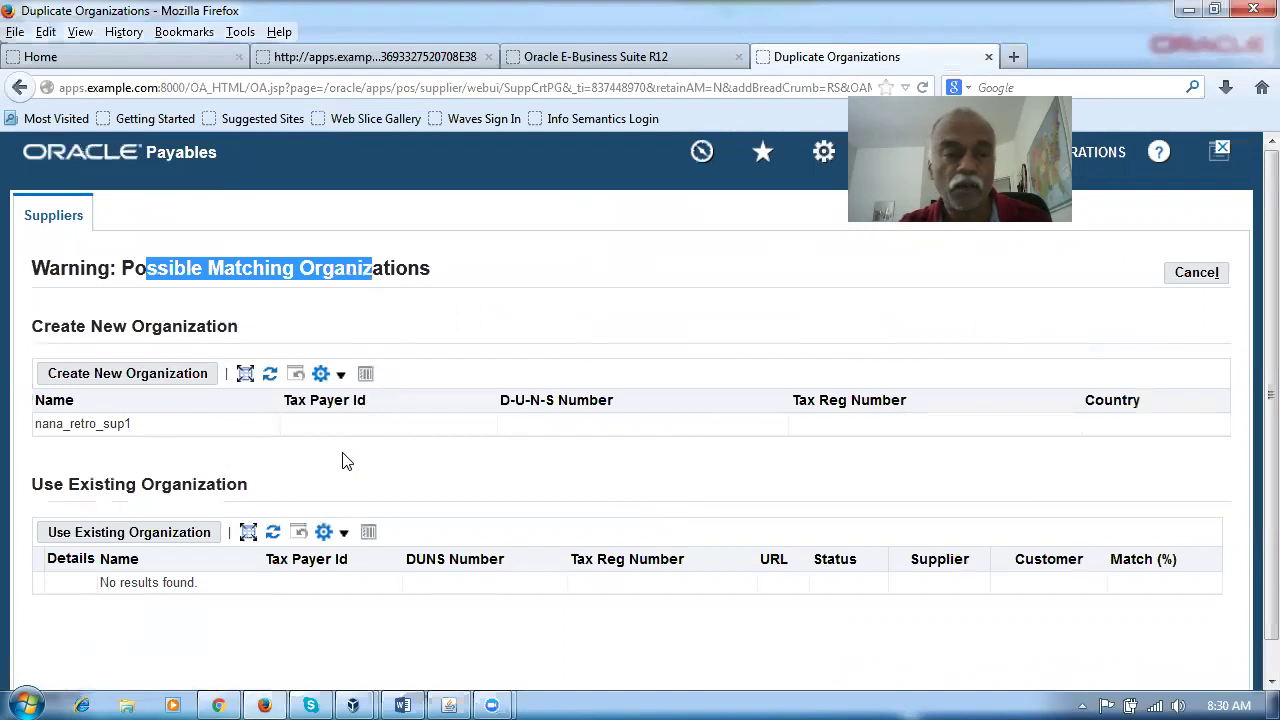
left_click(101, 376)
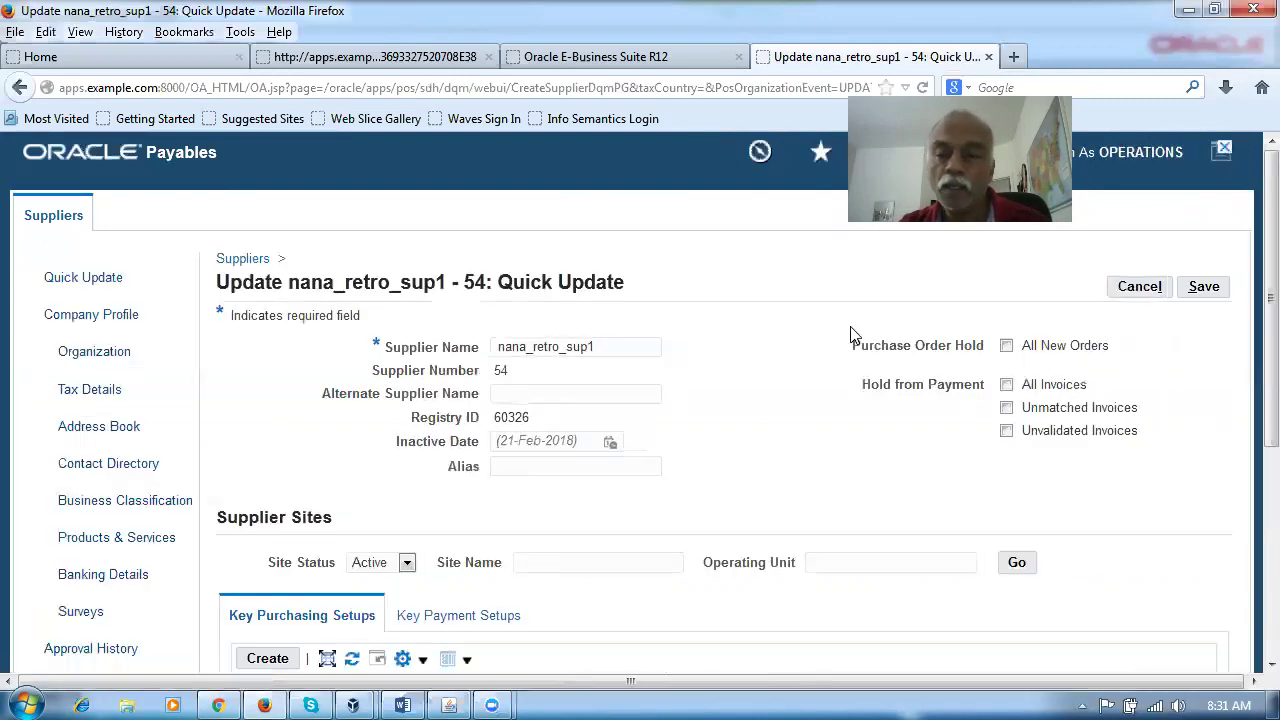
left_click(1203, 290)
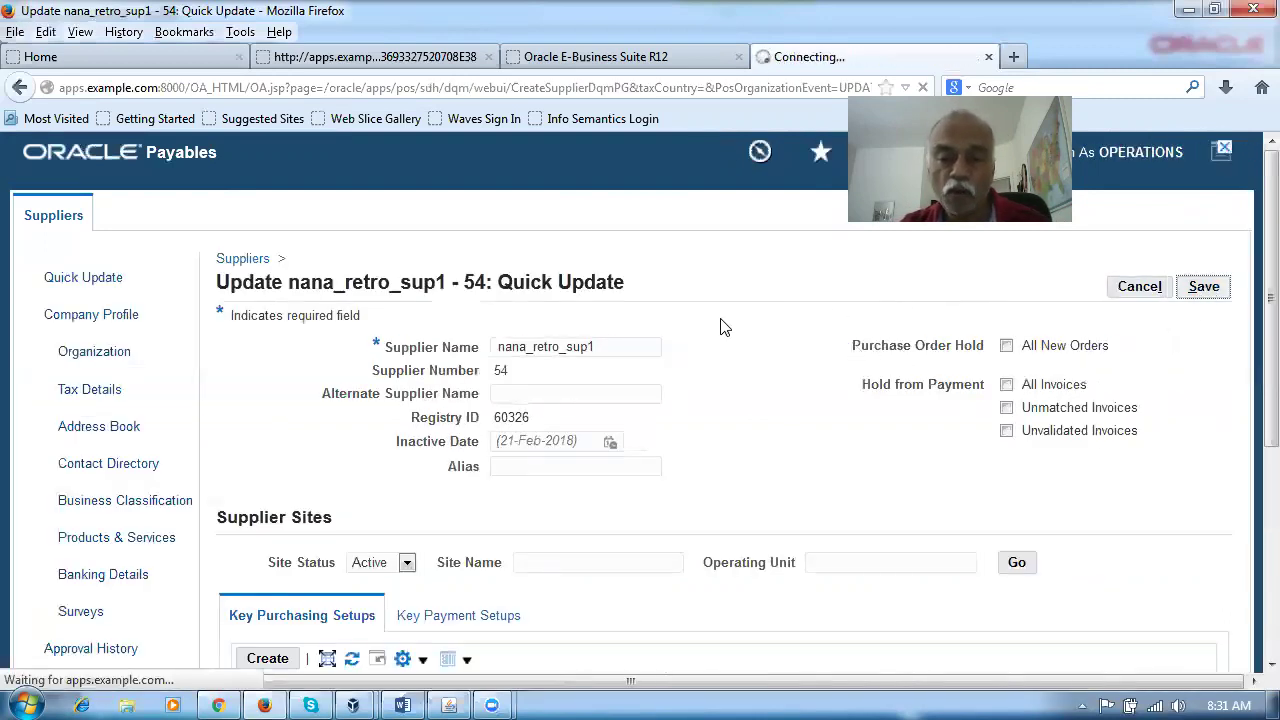
Go to supplier 54's Payment Details page
scroll(185, 460, "down", 2)
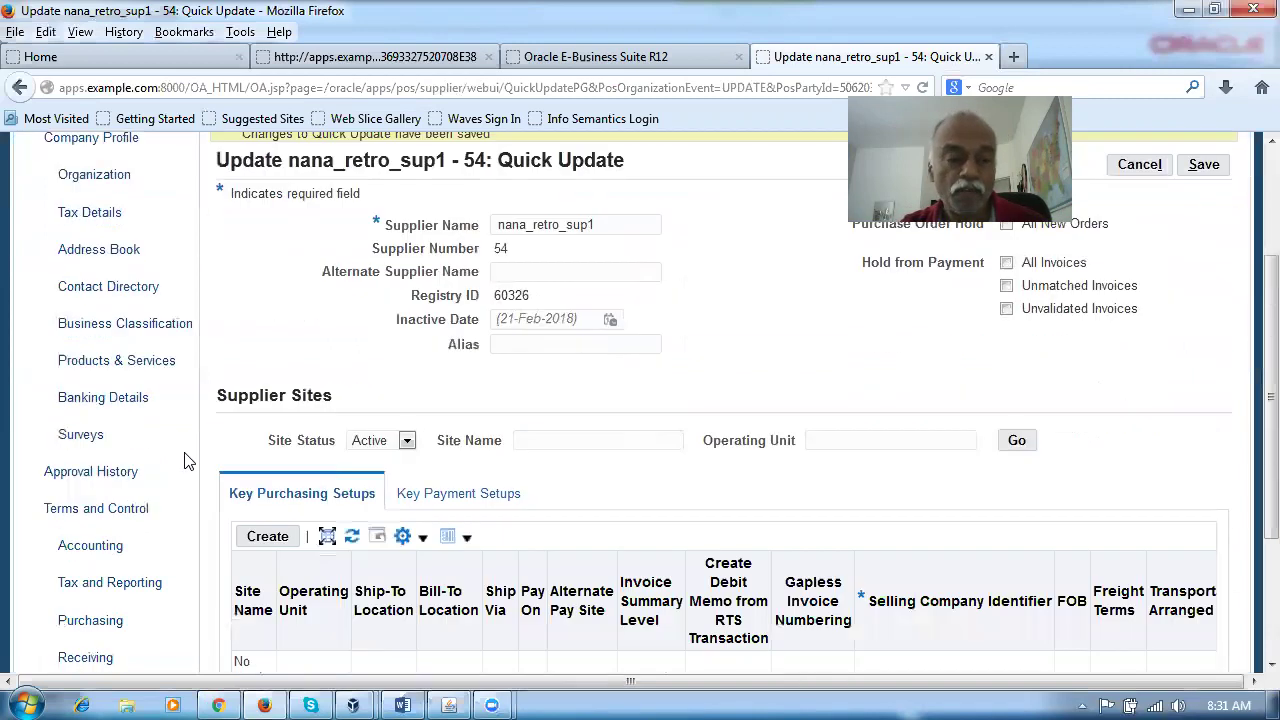
scroll(185, 460, "down", 3)
left_click(123, 515)
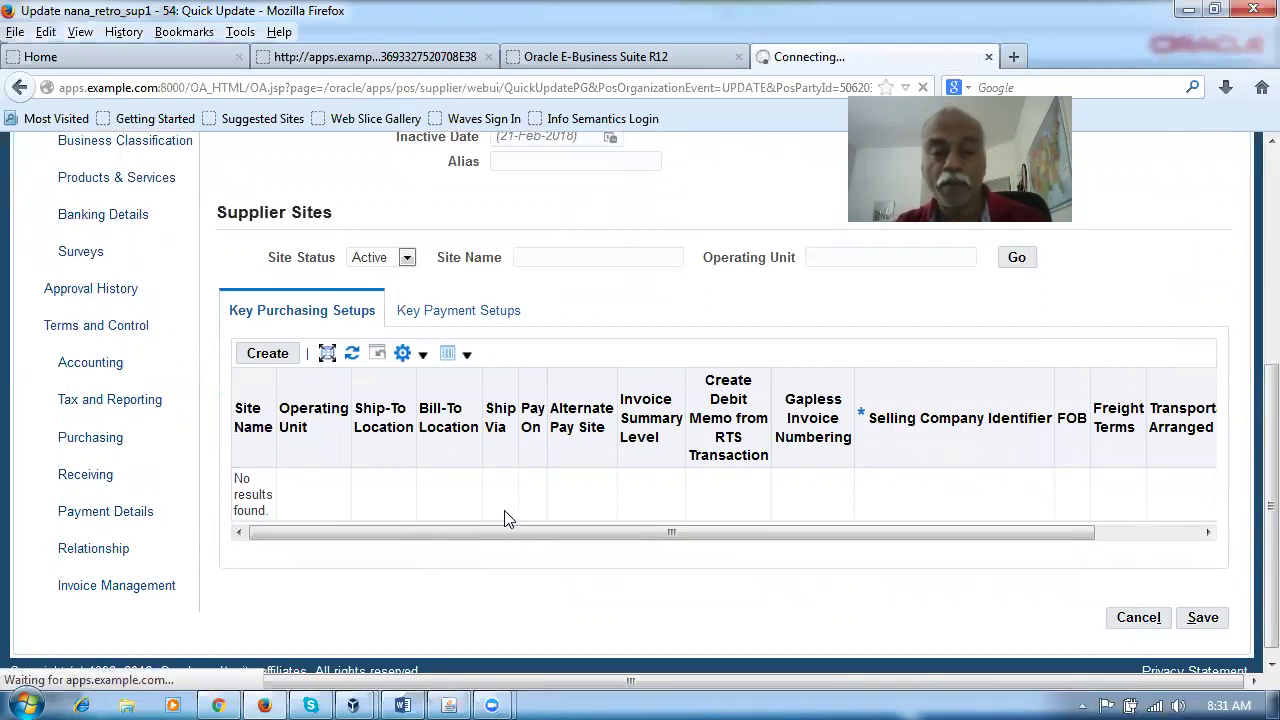
left_click(140, 514)
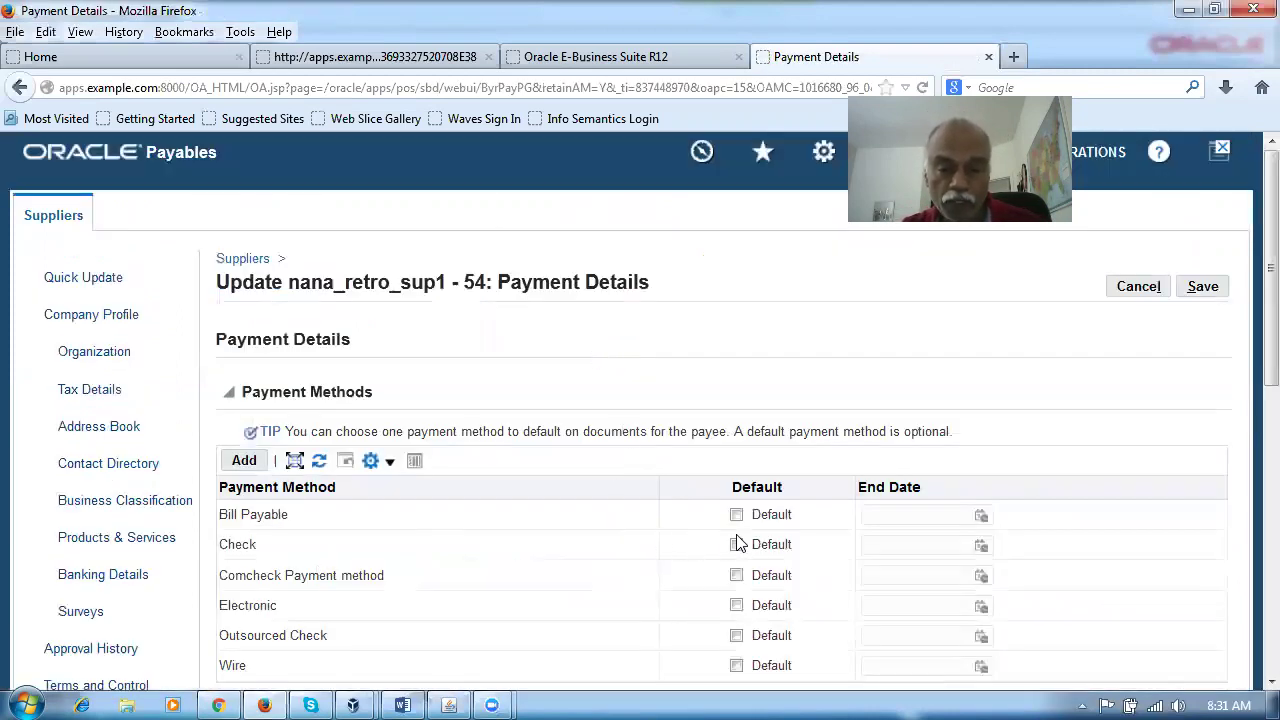
Save Check as the default payment method and begin a new address in the Address Book
left_click(736, 545)
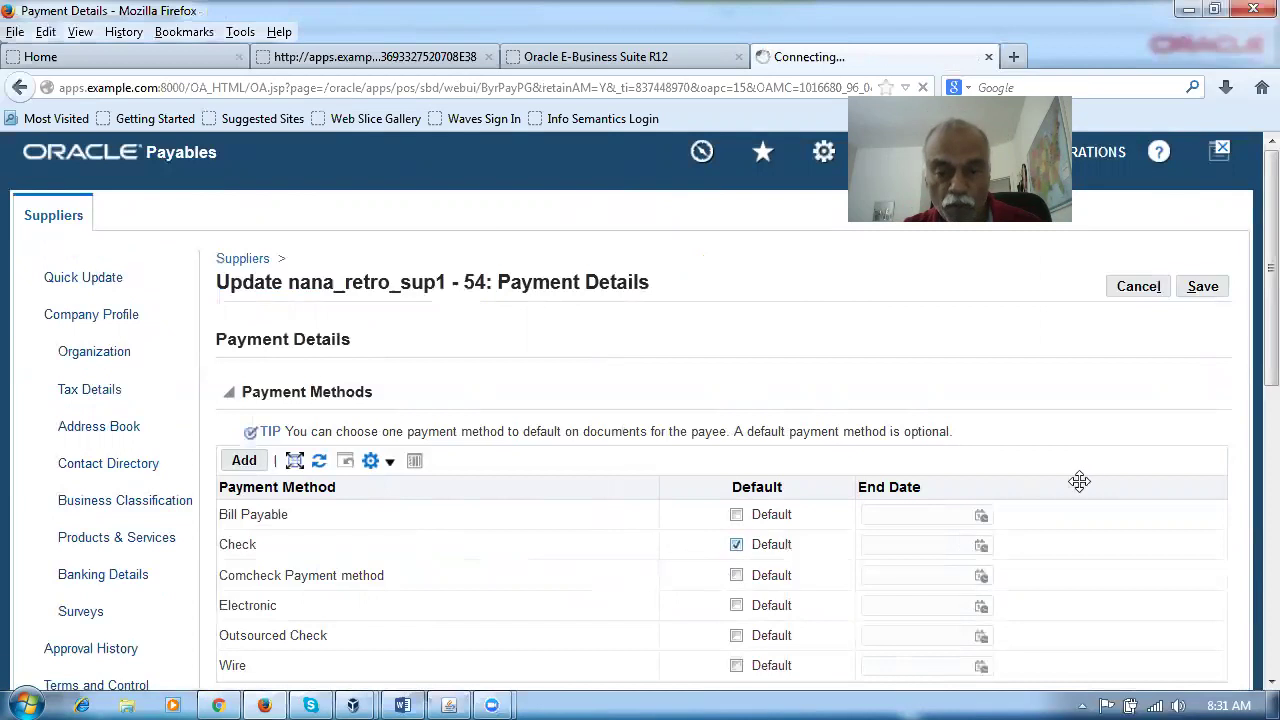
left_click(1202, 294)
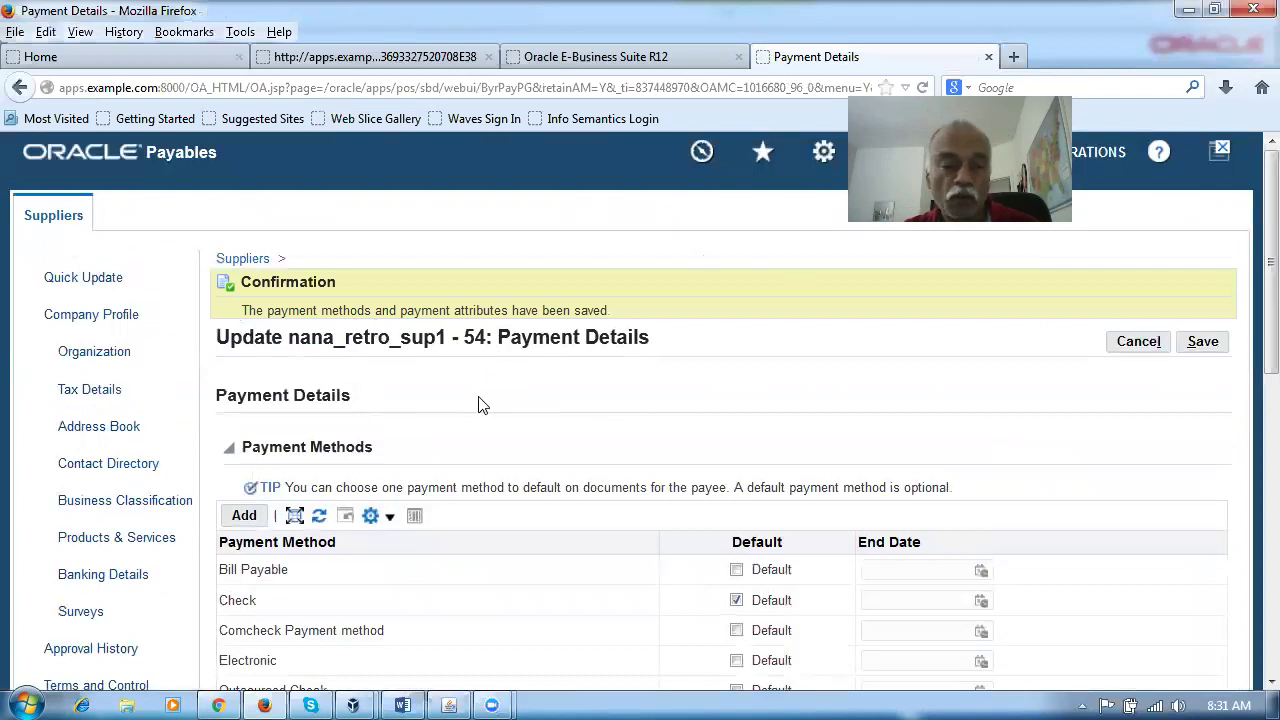
left_click(99, 429)
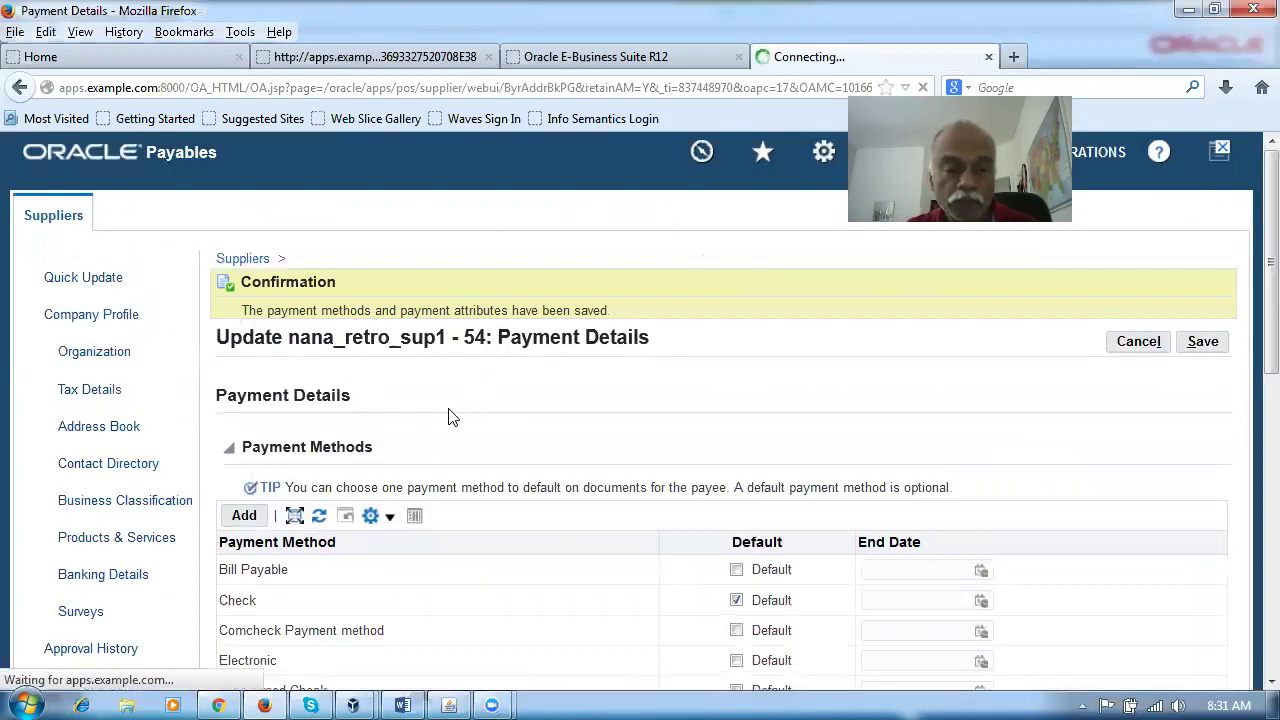
left_click(260, 504)
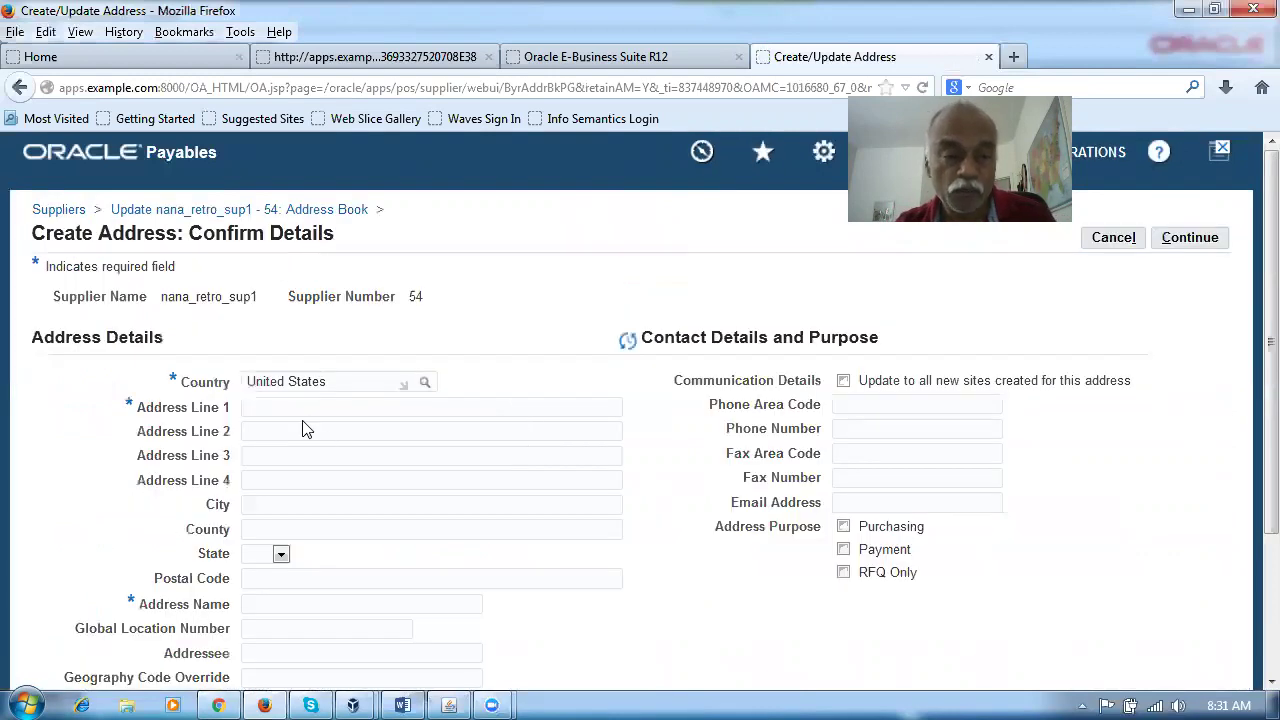
Enter address line 'addr 1' and address name Site 1, used for Purchasing and Payment
left_click(304, 416)
type("addr 1")
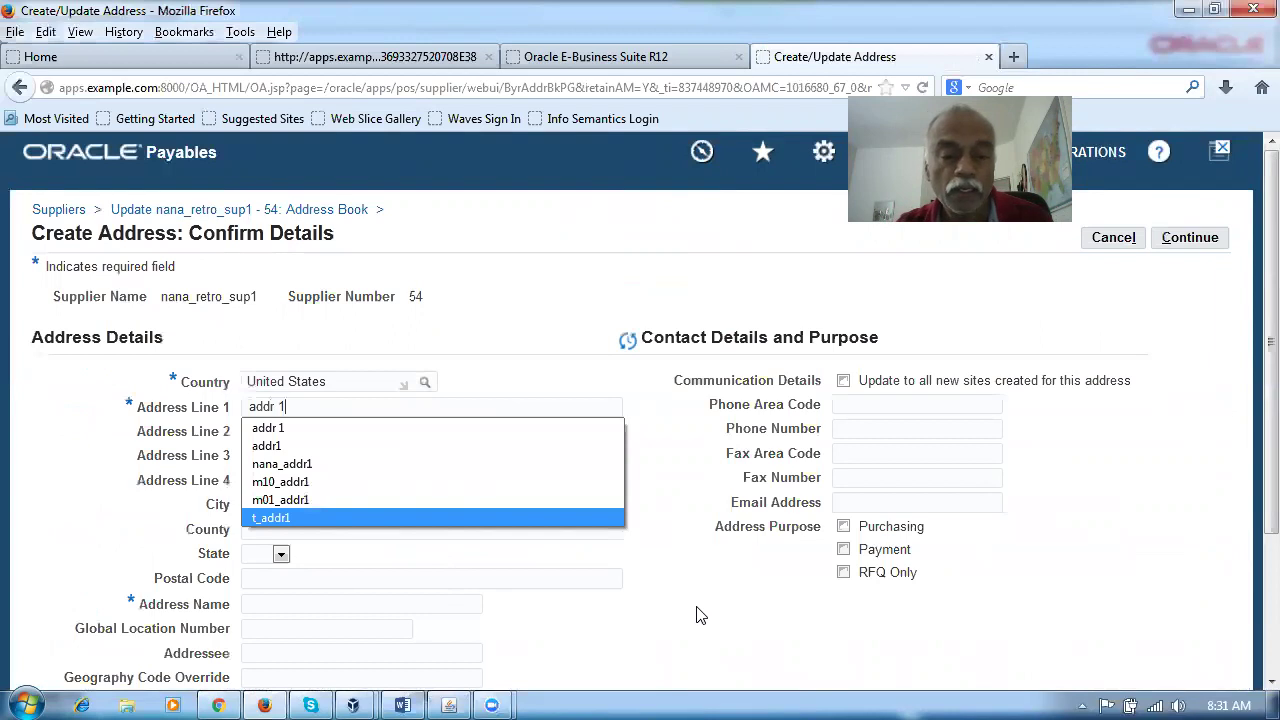
scroll(690, 608, "down", 3)
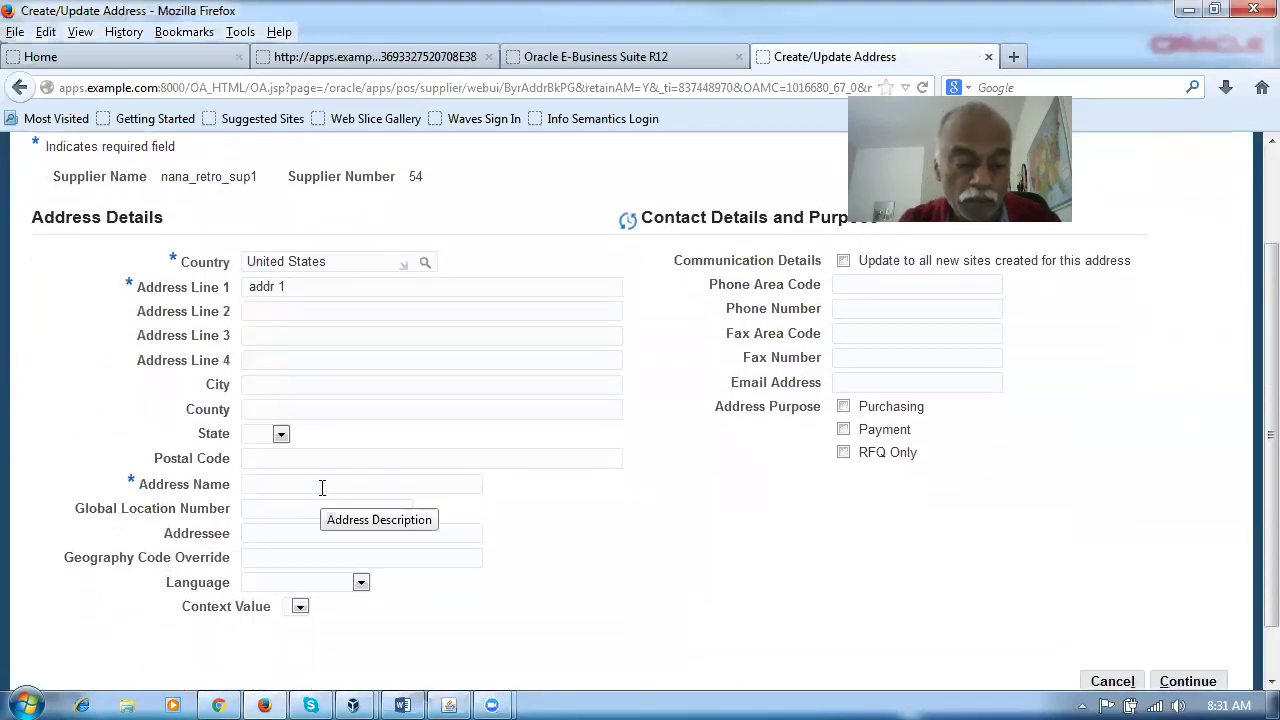
type("Site 1")
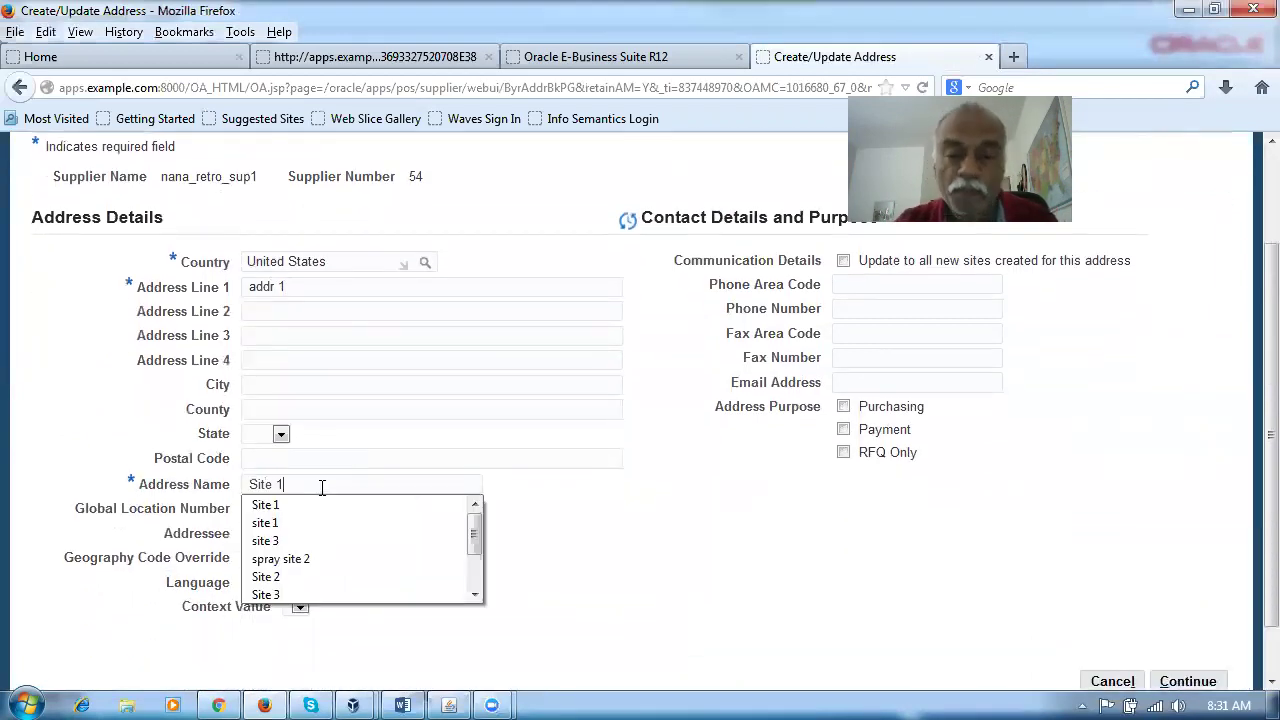
left_click(843, 407)
left_click(843, 430)
Submit the address and accept it despite the unvalidated state, county and city warning
scroll(1100, 500, "up", 3)
left_click(1192, 245)
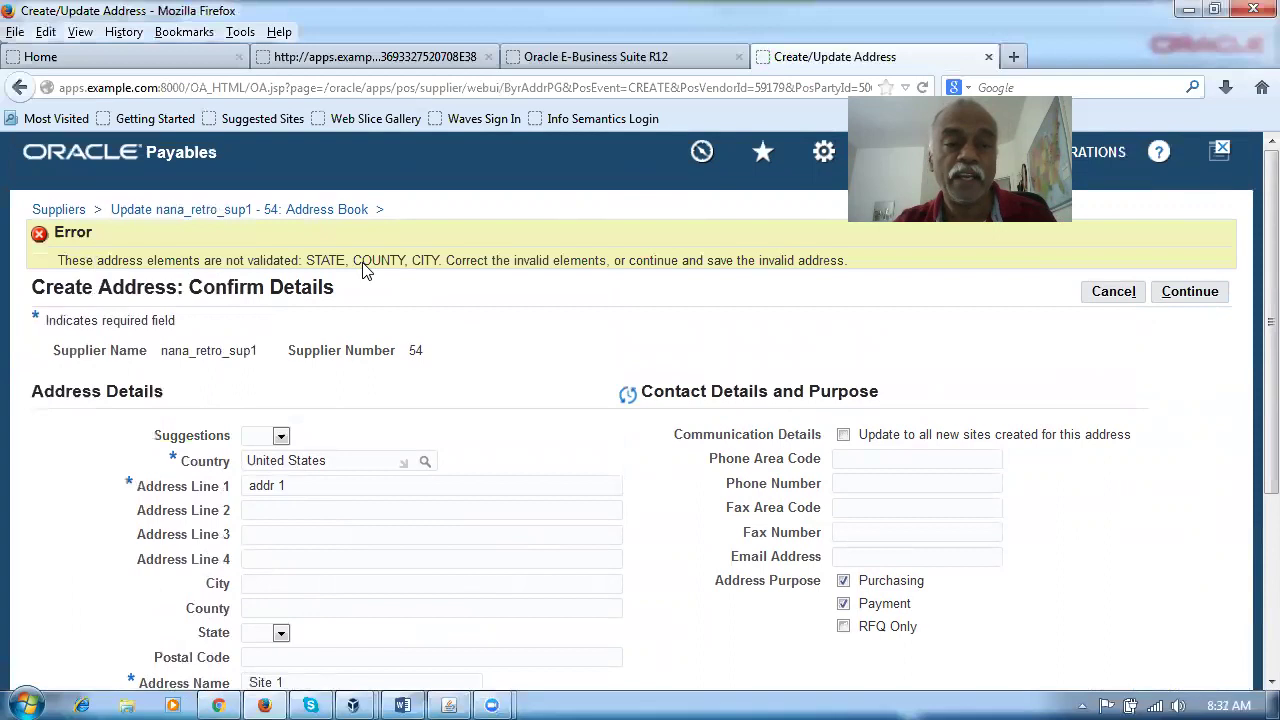
left_click_drag(281, 263, 462, 260)
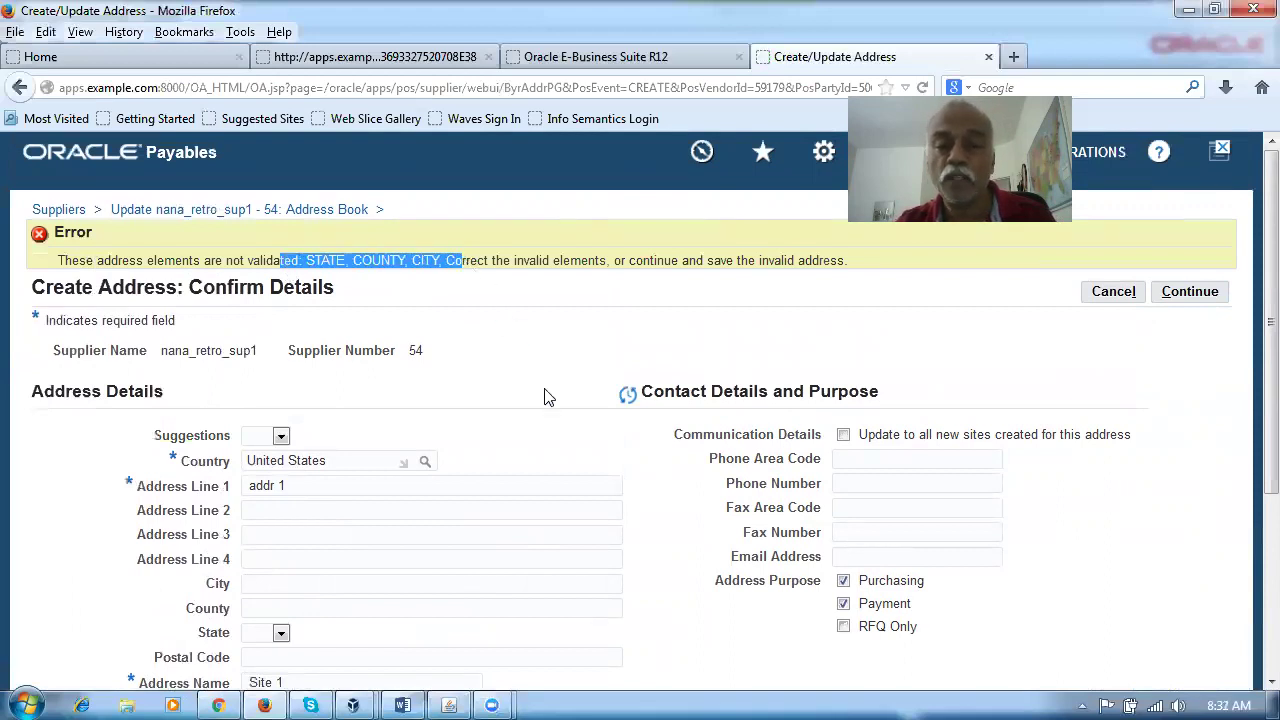
left_click(1189, 299)
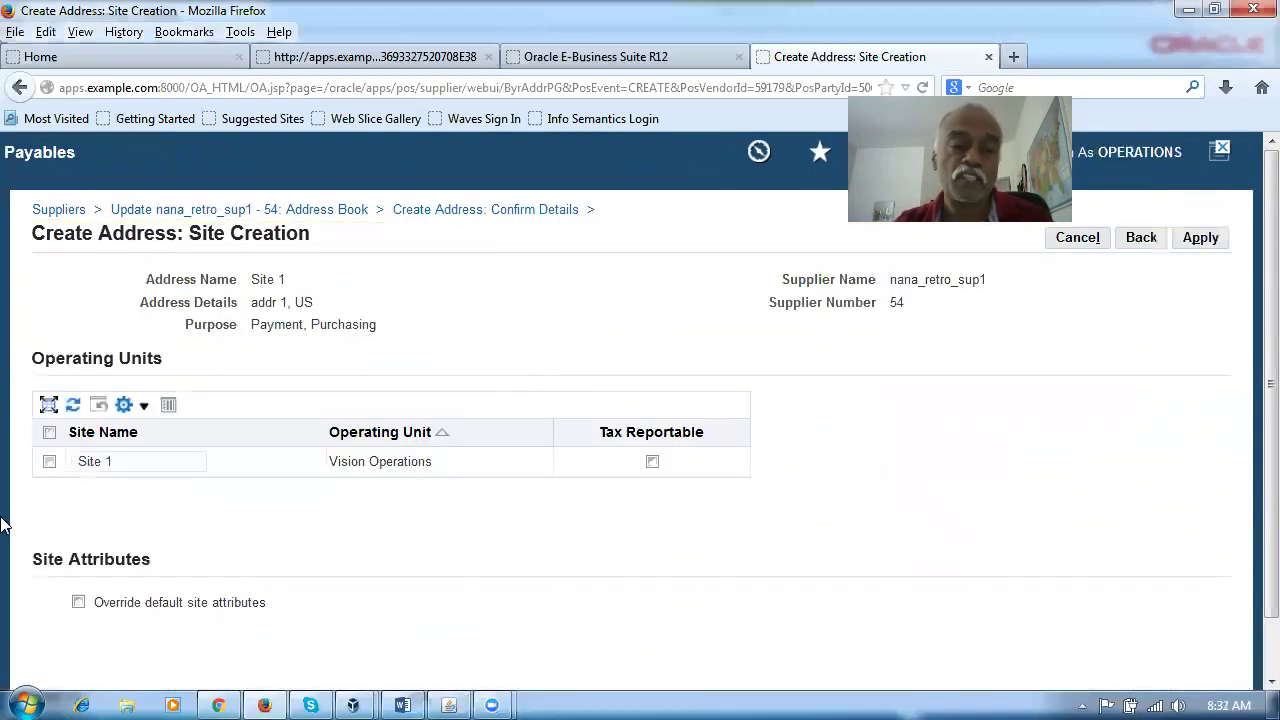
Select the Site 1 / Vision Operations row and apply to create the site
left_click(48, 461)
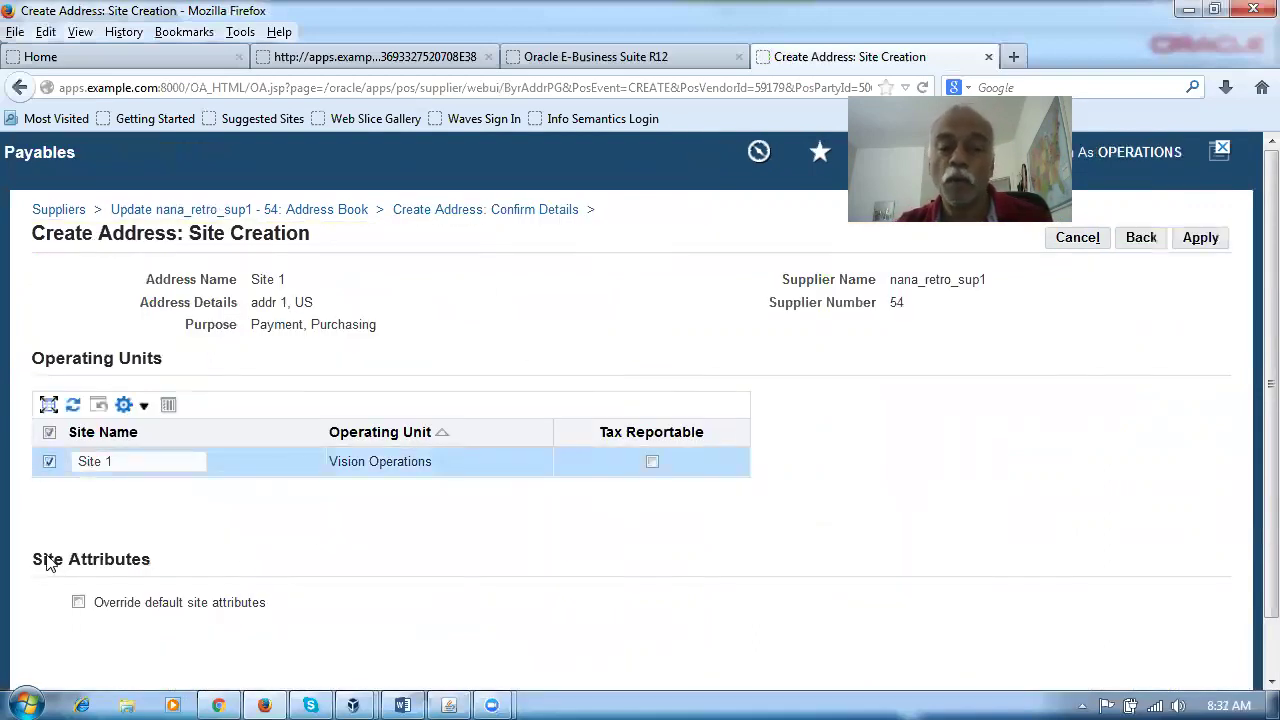
left_click(1200, 250)
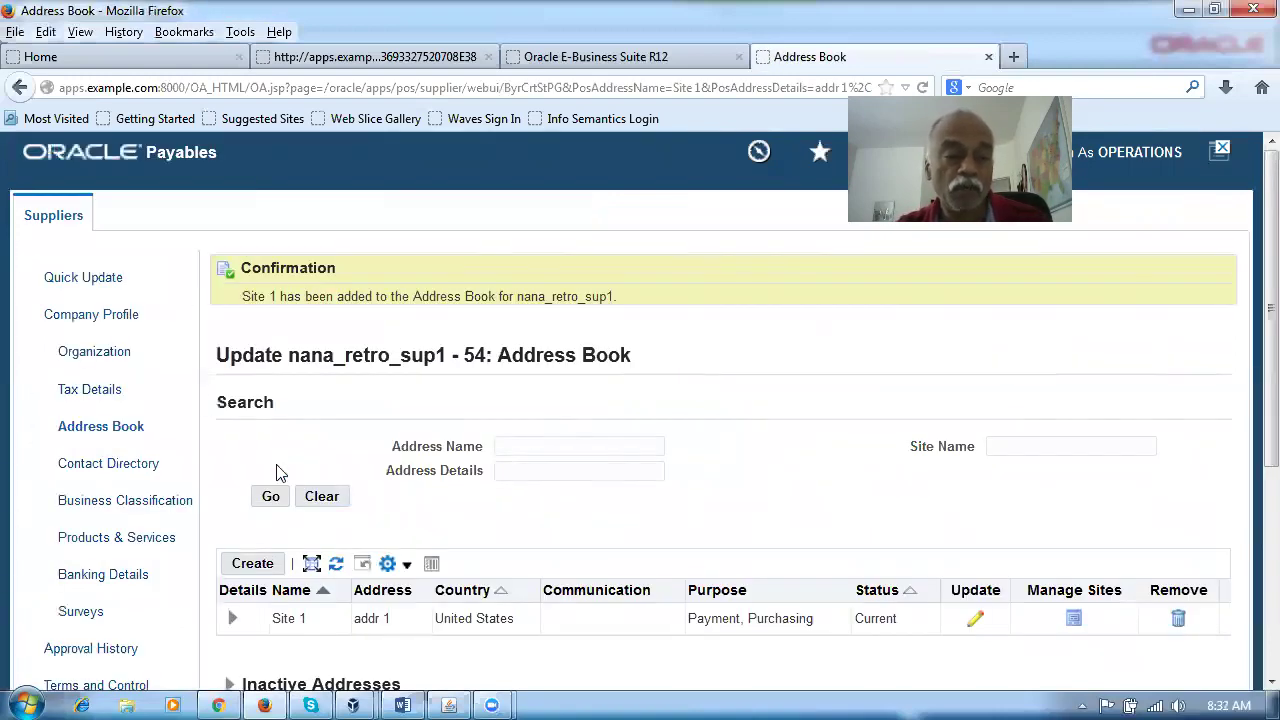
Begin a new supplier contact in the Contact Directory and enter the contact's first name
left_click(90, 463)
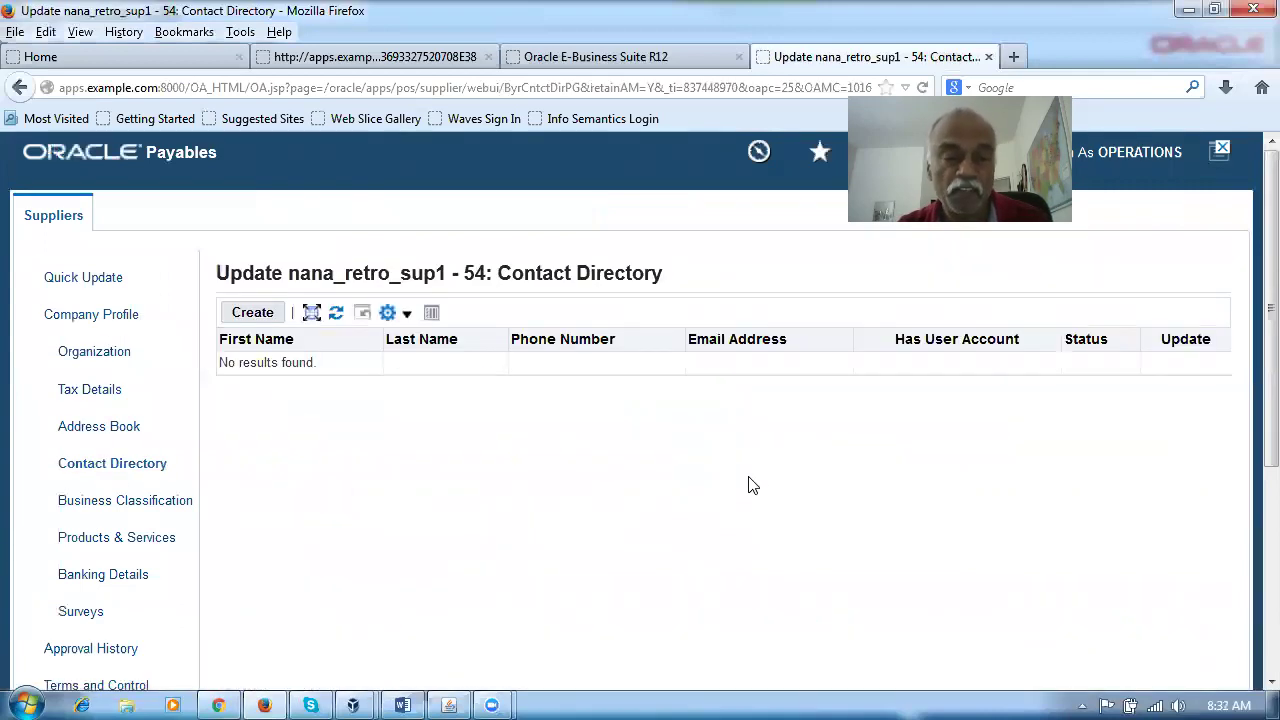
left_click(252, 312)
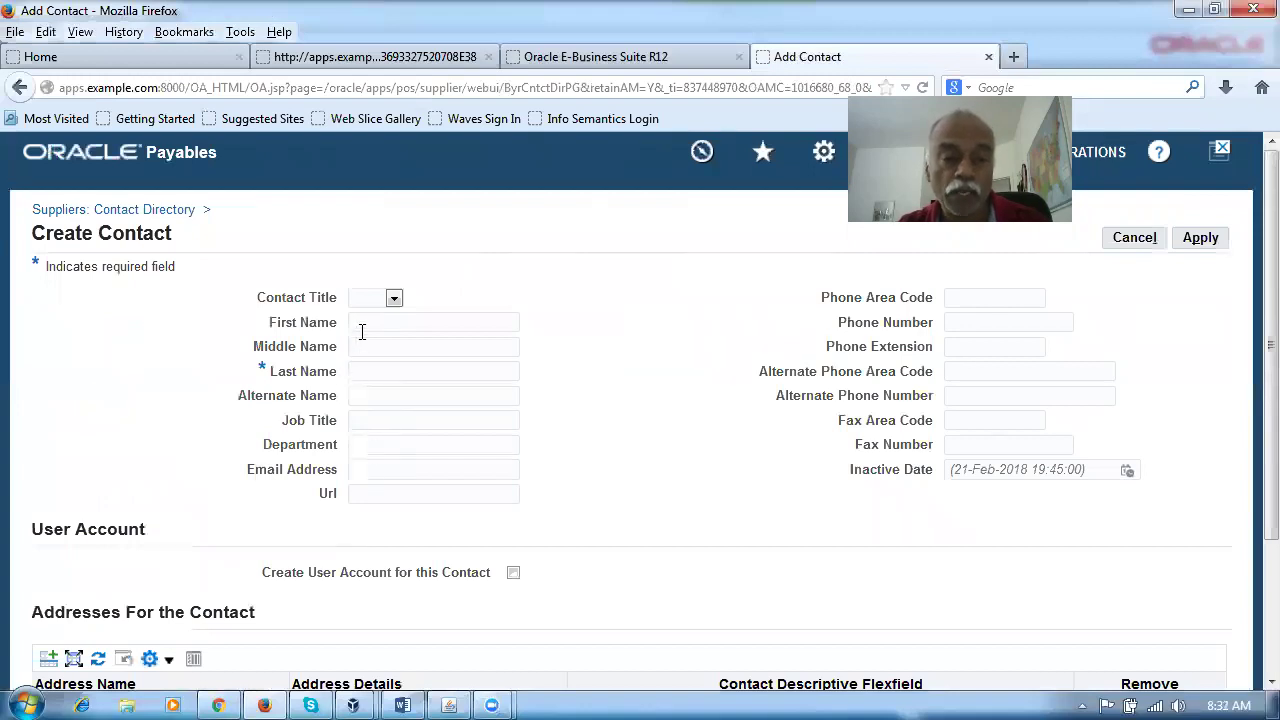
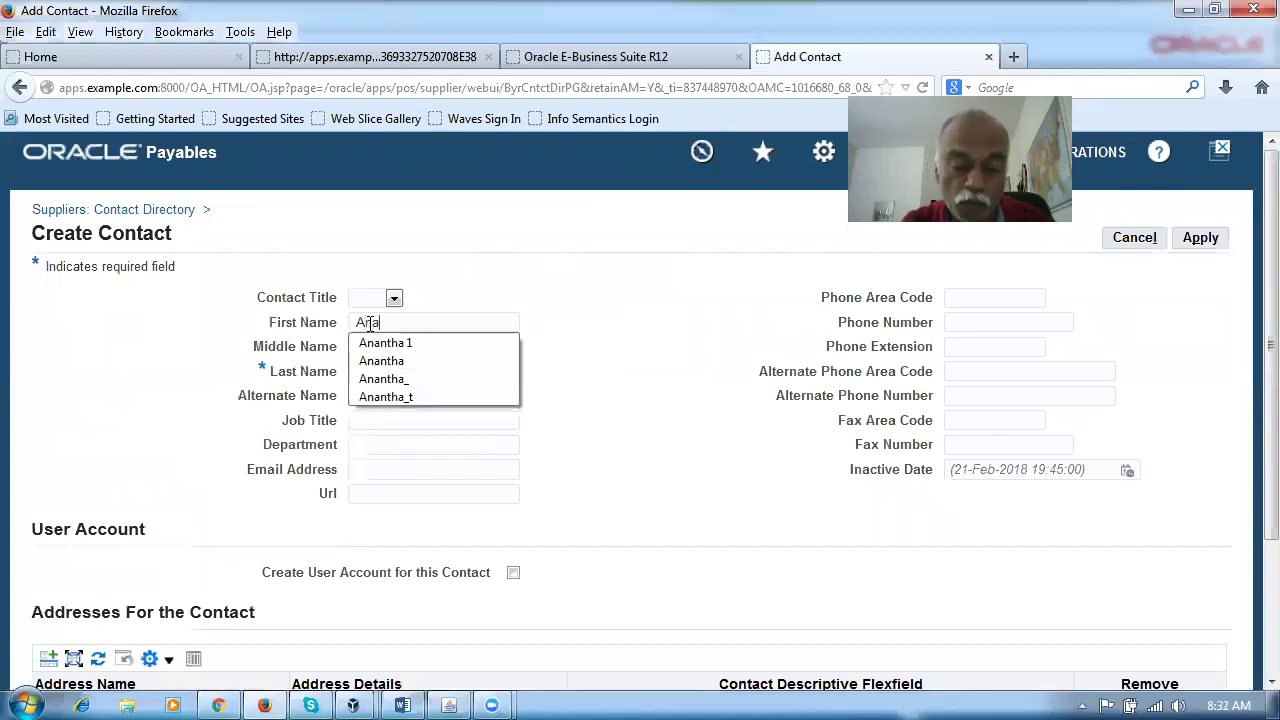
left_click(638, 388)
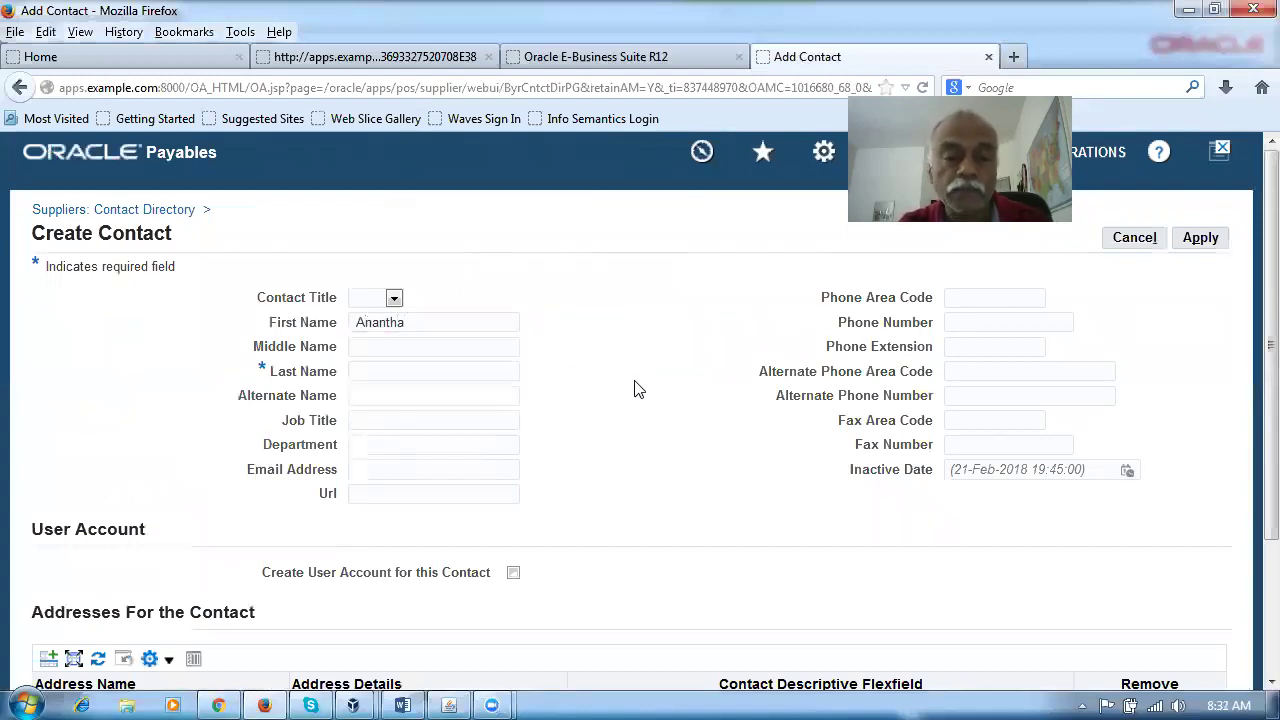
Fill in the contact's last name and e-mail address
left_click(425, 374)
left_click(630, 432)
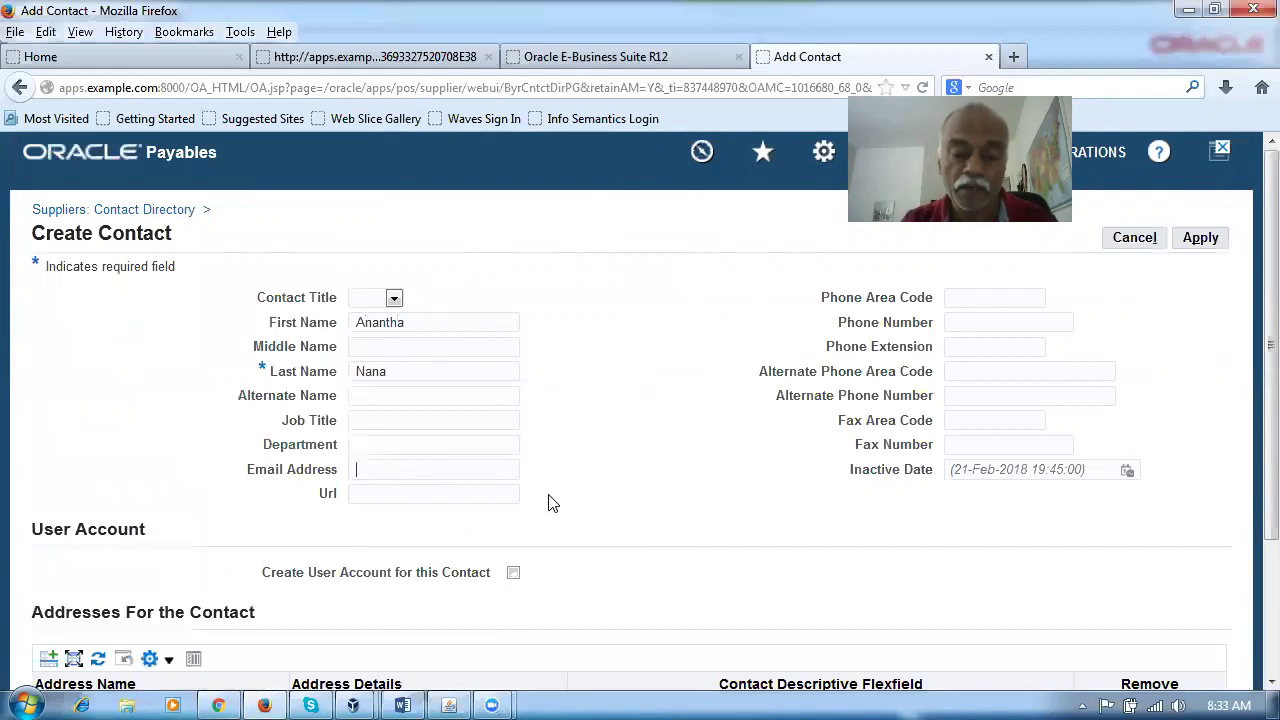
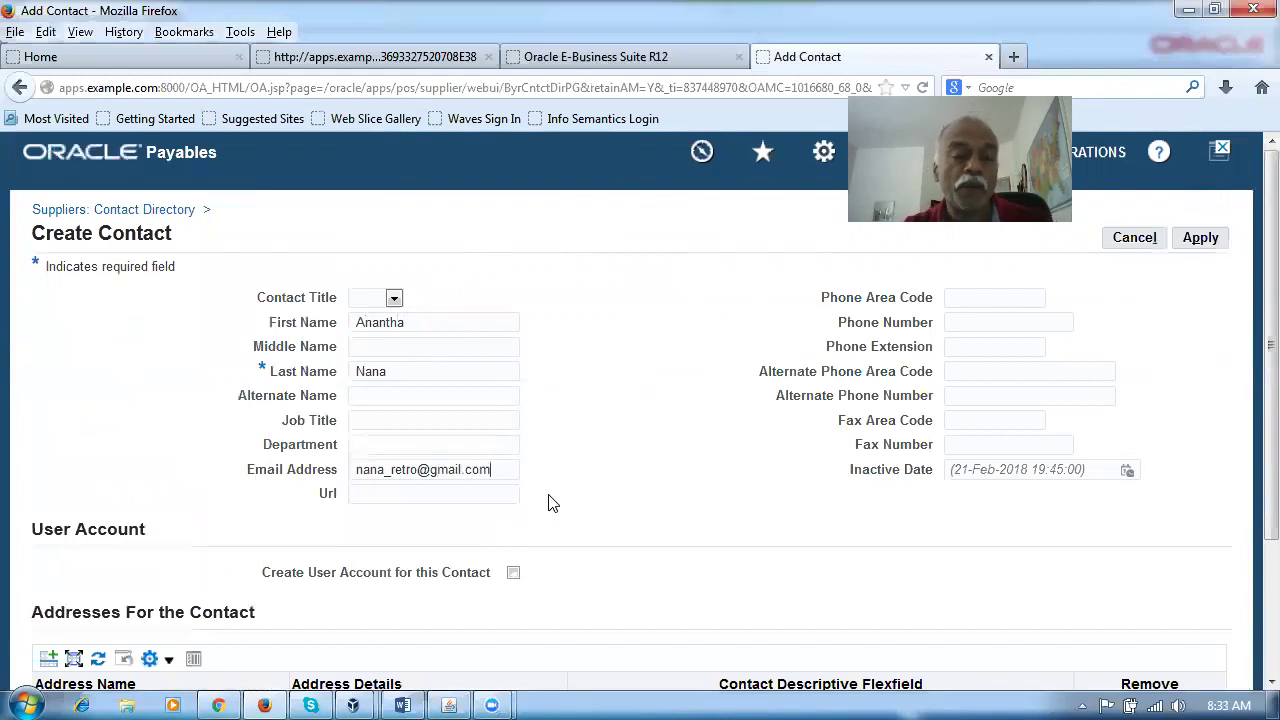
left_click(377, 444)
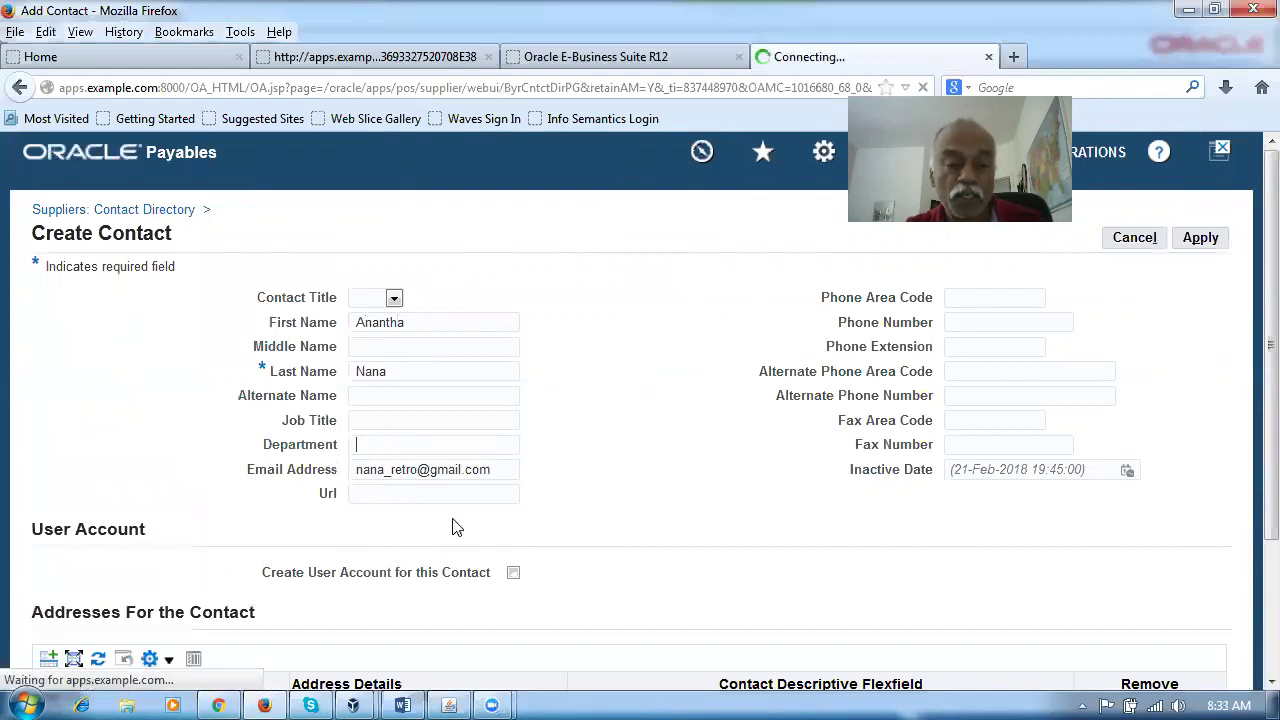
scroll(706, 499, "down", 2)
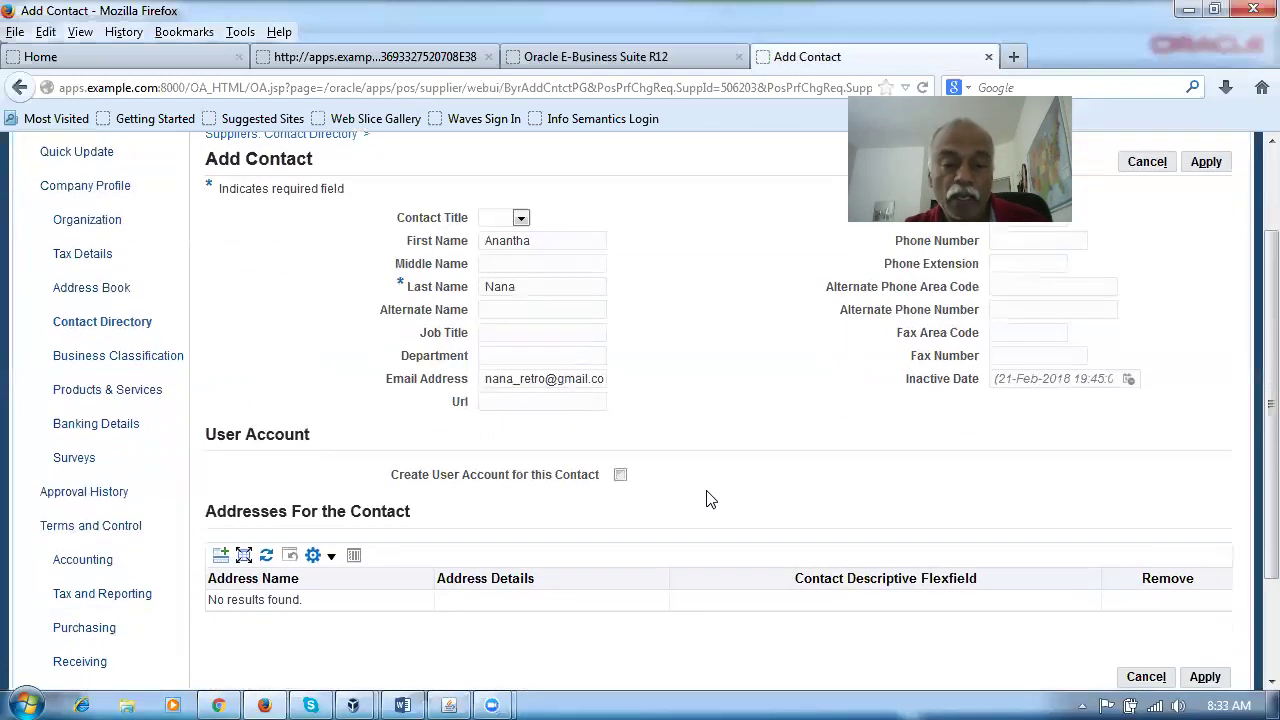
Give the contact a user account with all responsibilities, save it, and switch to Chrome
left_click(620, 474)
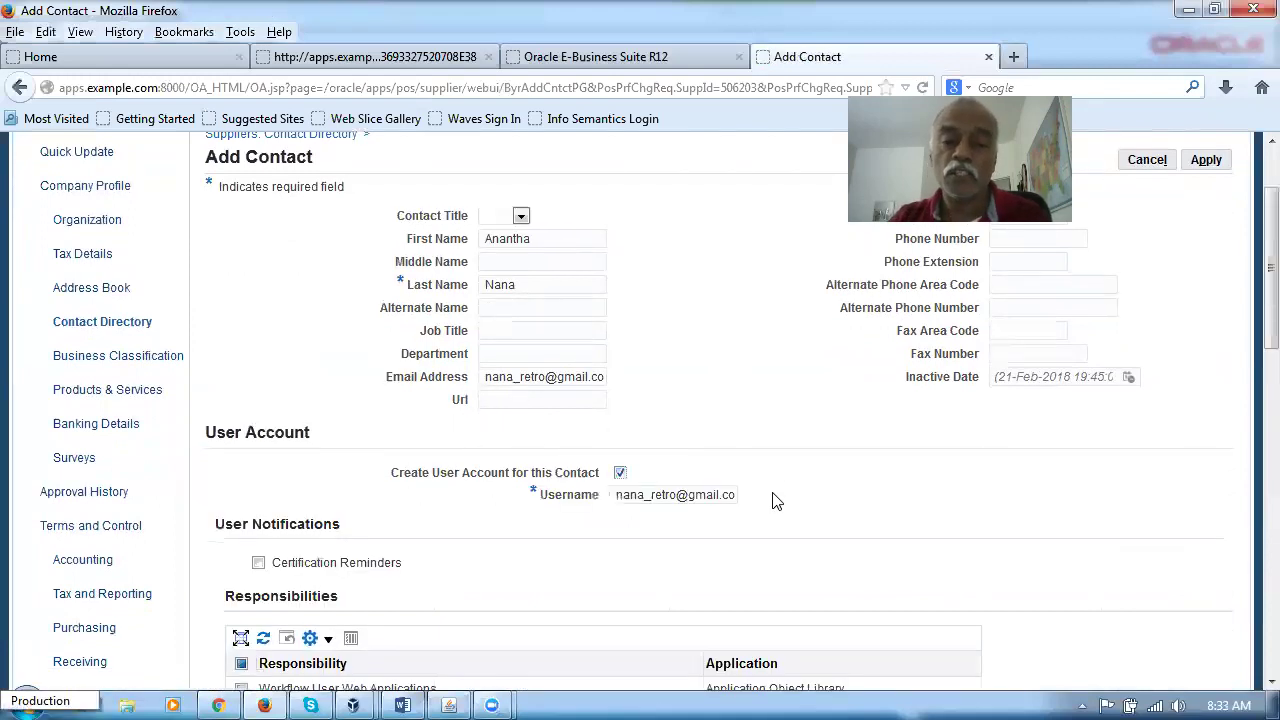
scroll(585, 567, "down", 1)
scroll(580, 558, "down", 6)
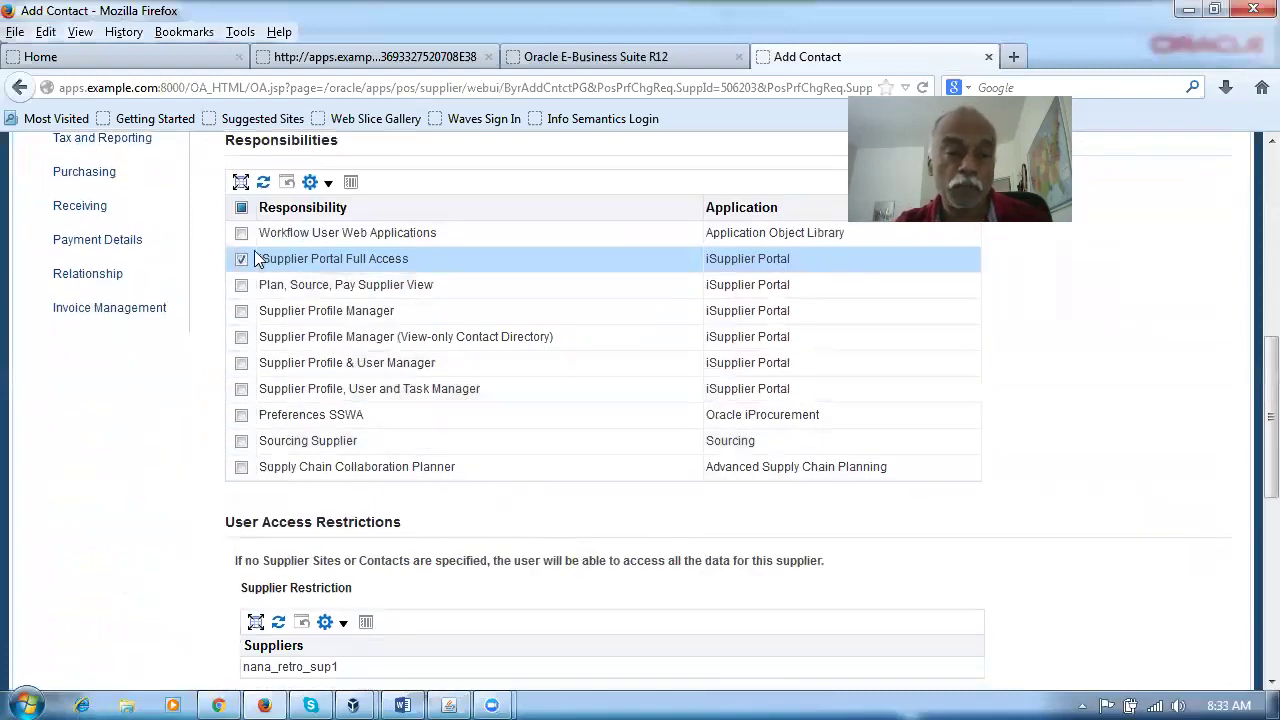
left_click(241, 208)
left_click(241, 208)
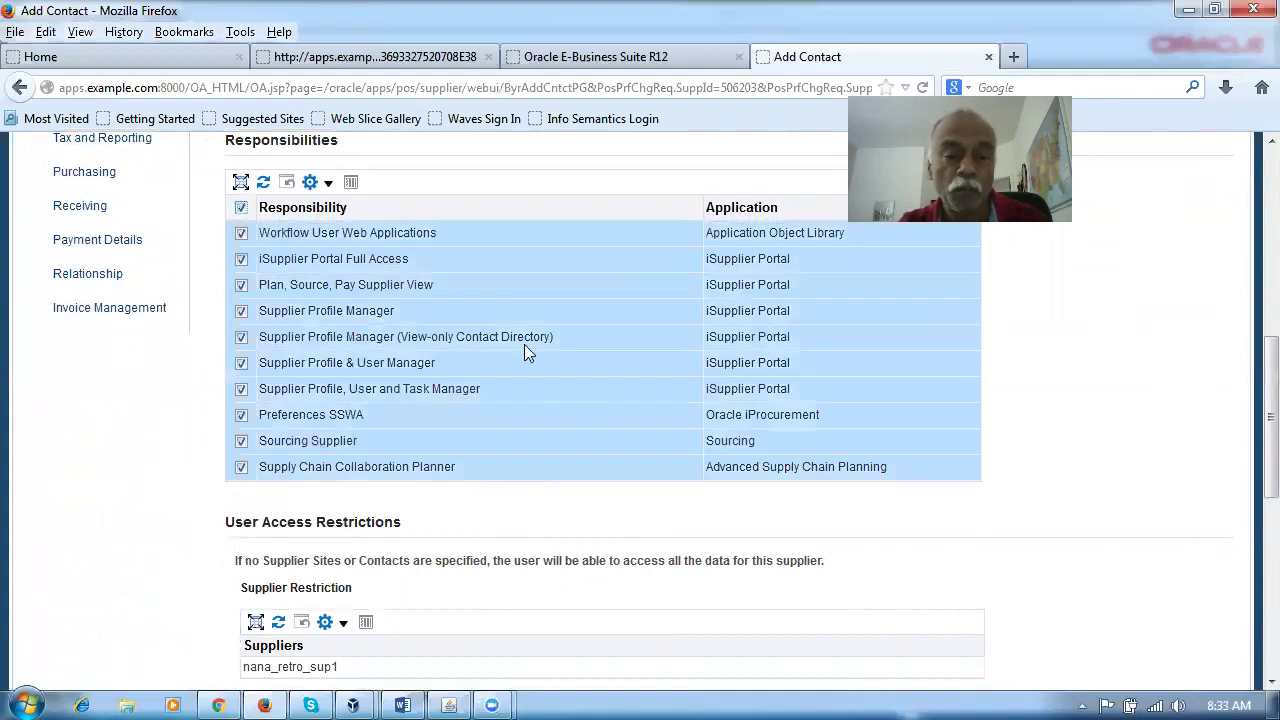
scroll(842, 452, "up", 7)
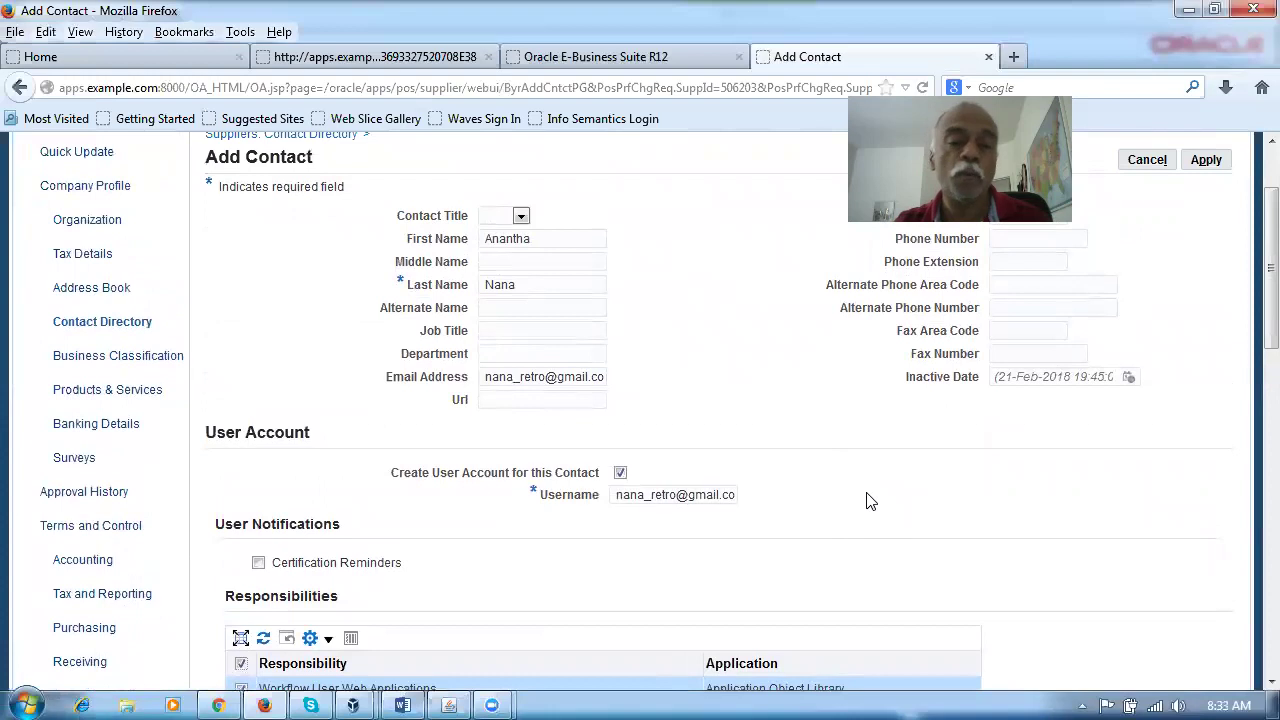
left_click(1212, 166)
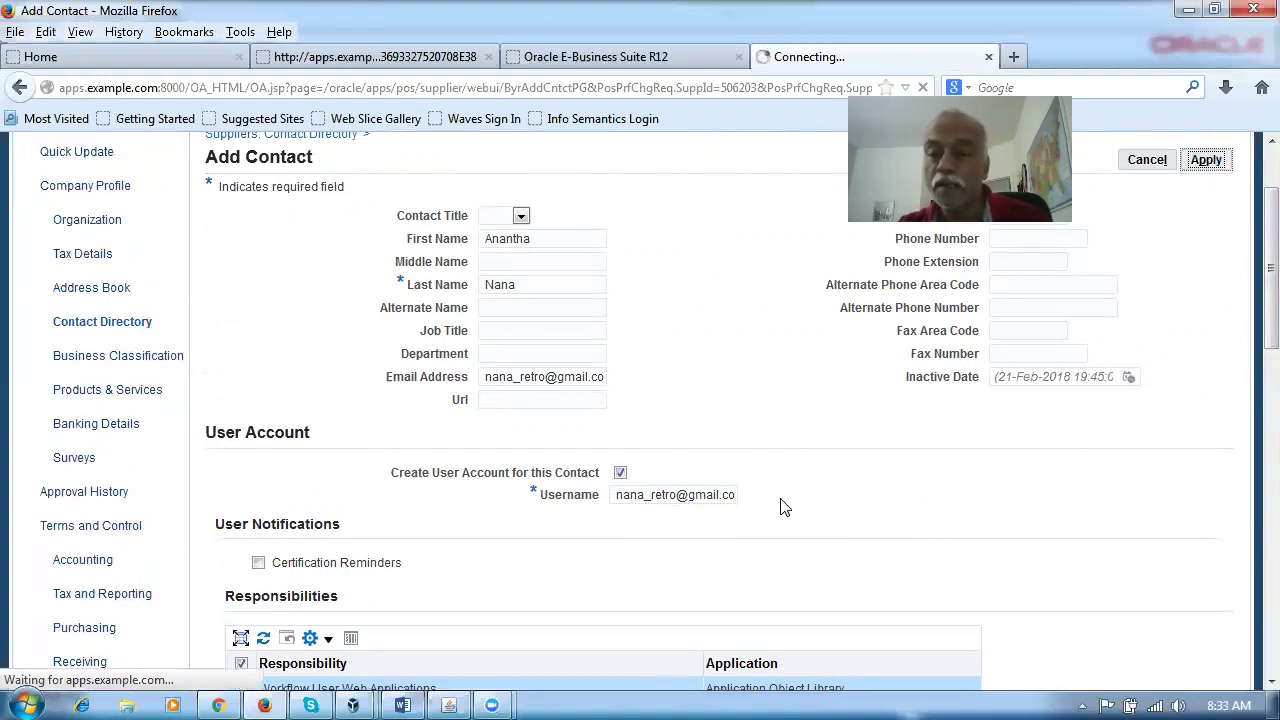
left_click(220, 703)
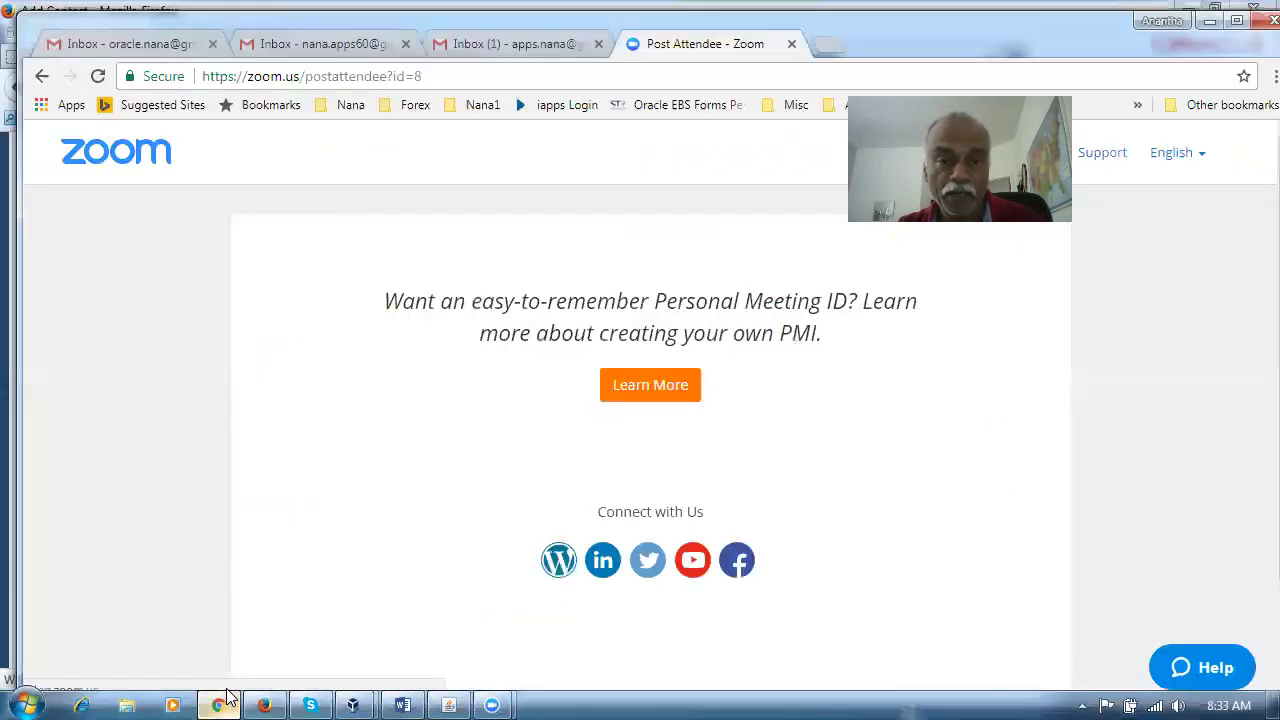
Go to the E-Business Suite login page at apps.example.com:8000 in Chrome
left_click(424, 79)
type("app")
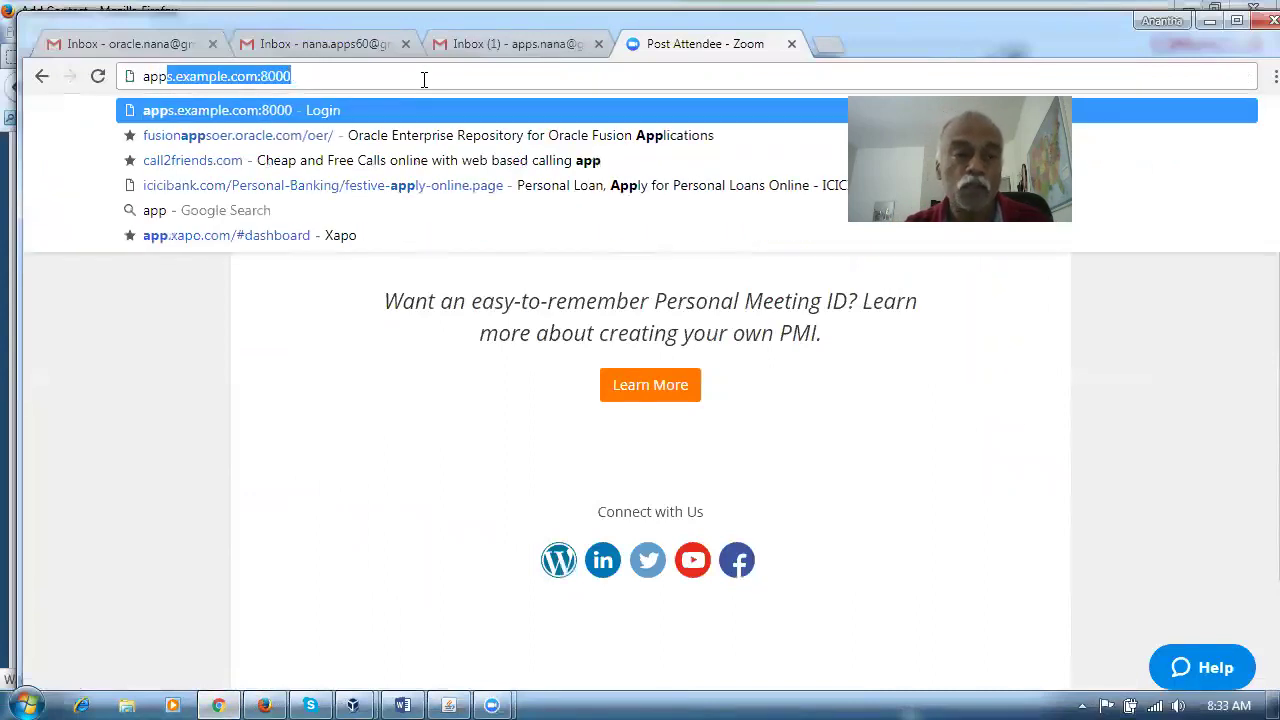
key("Return")
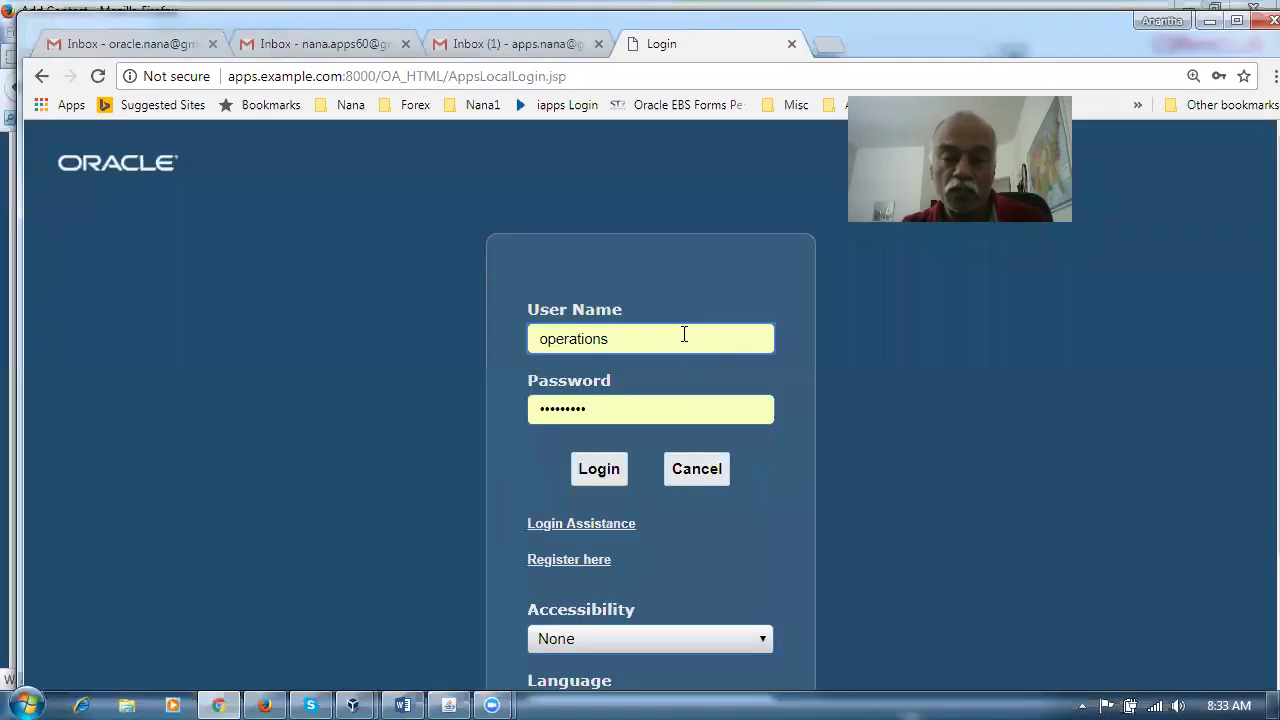
Log in with the new supplier user's e-mail user name and password
left_click(683, 334)
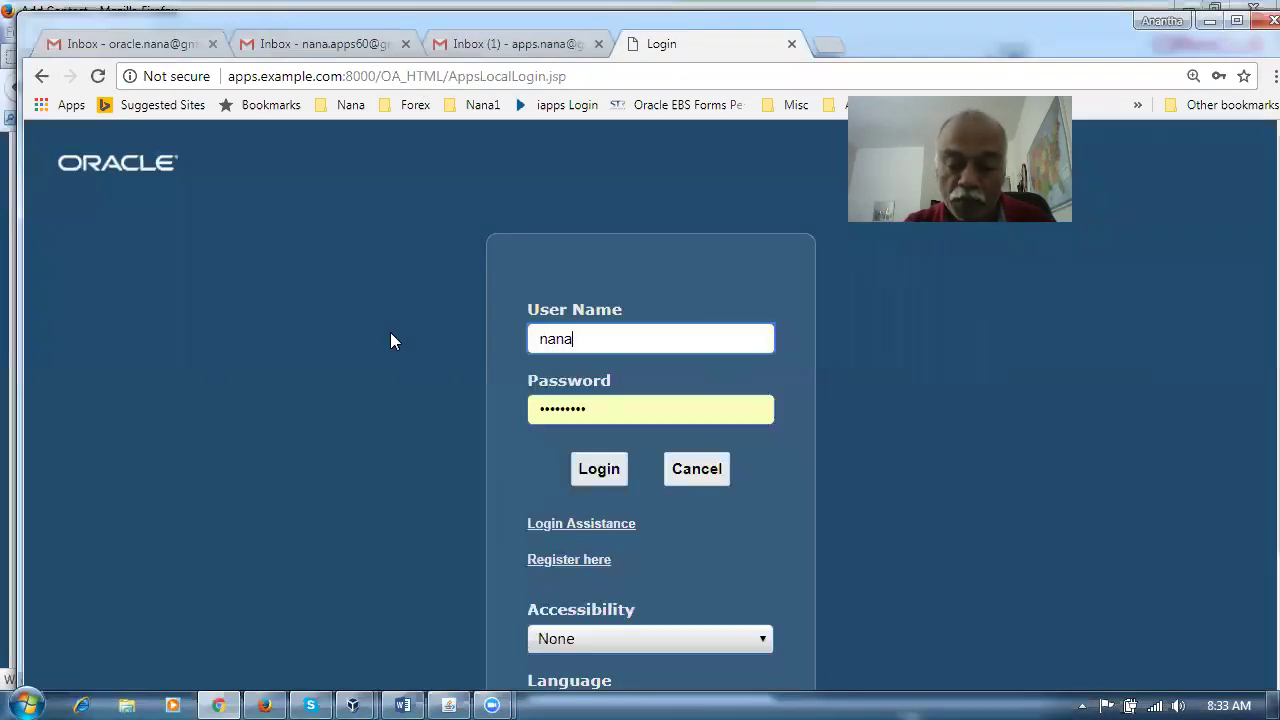
key("Tab")
type("•••••••")
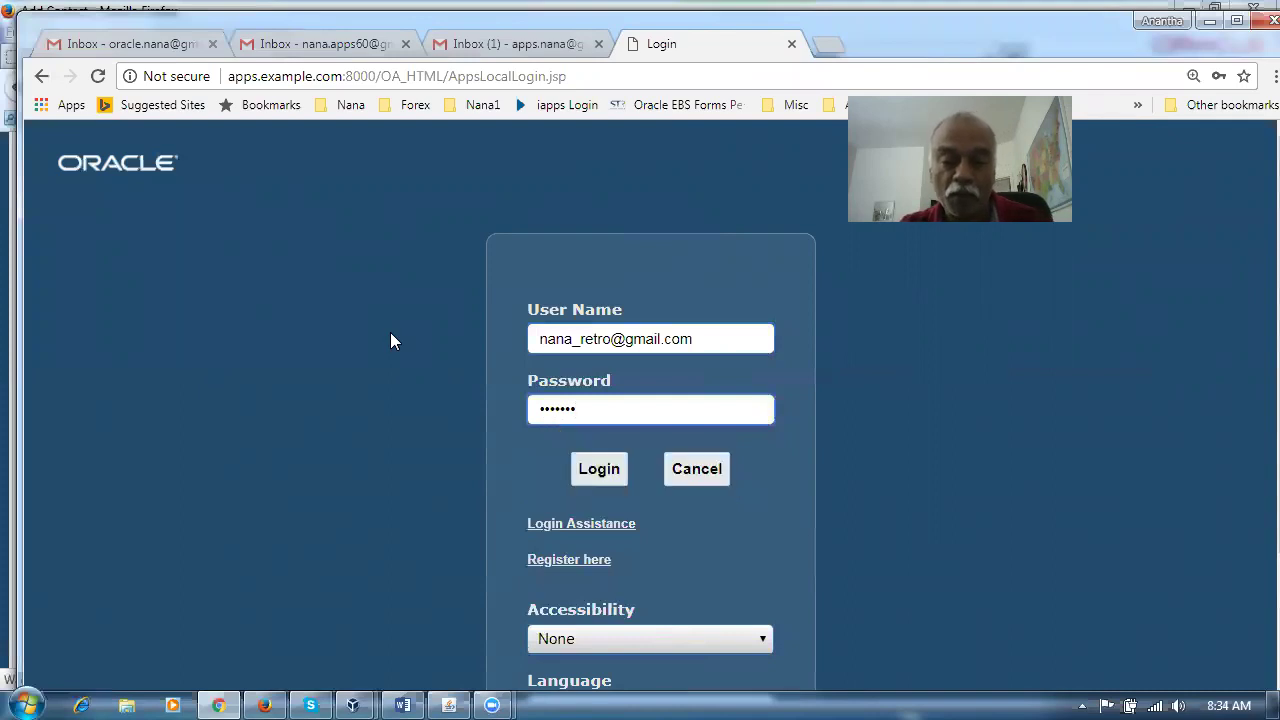
left_click(596, 467)
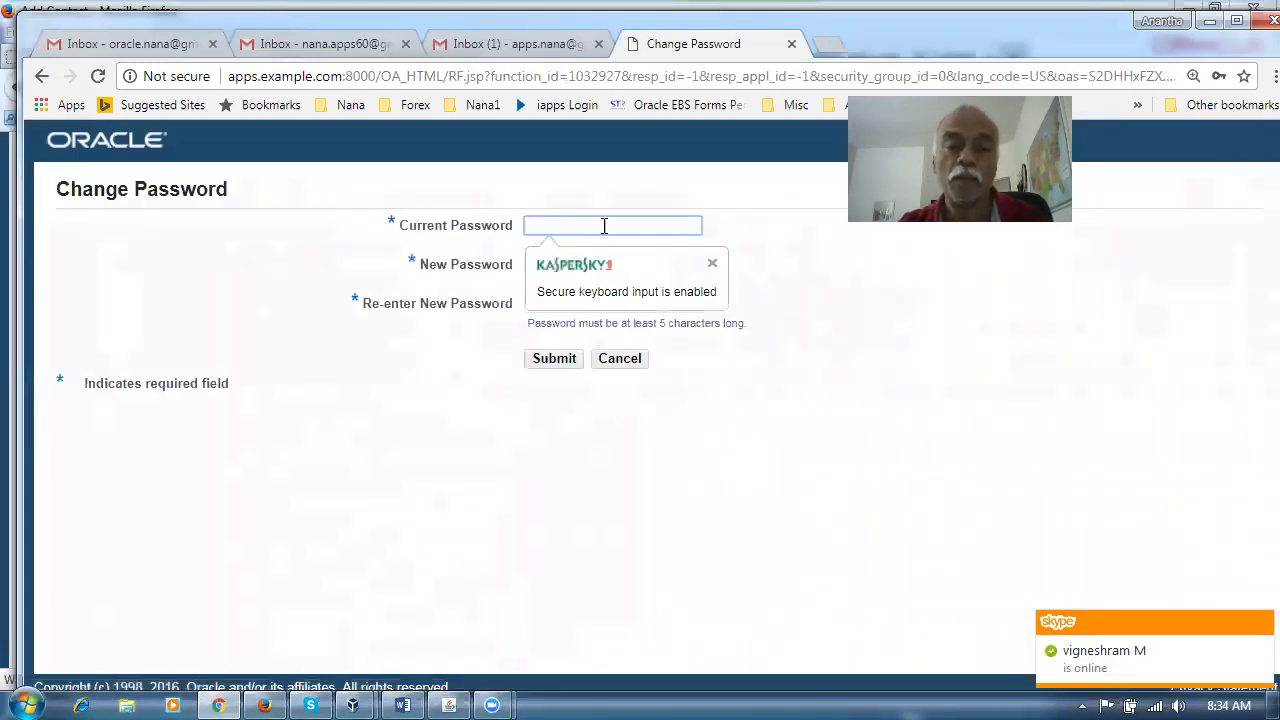
Enter the current password, set and confirm a new password, and submit the change
left_click(596, 224)
type("••")
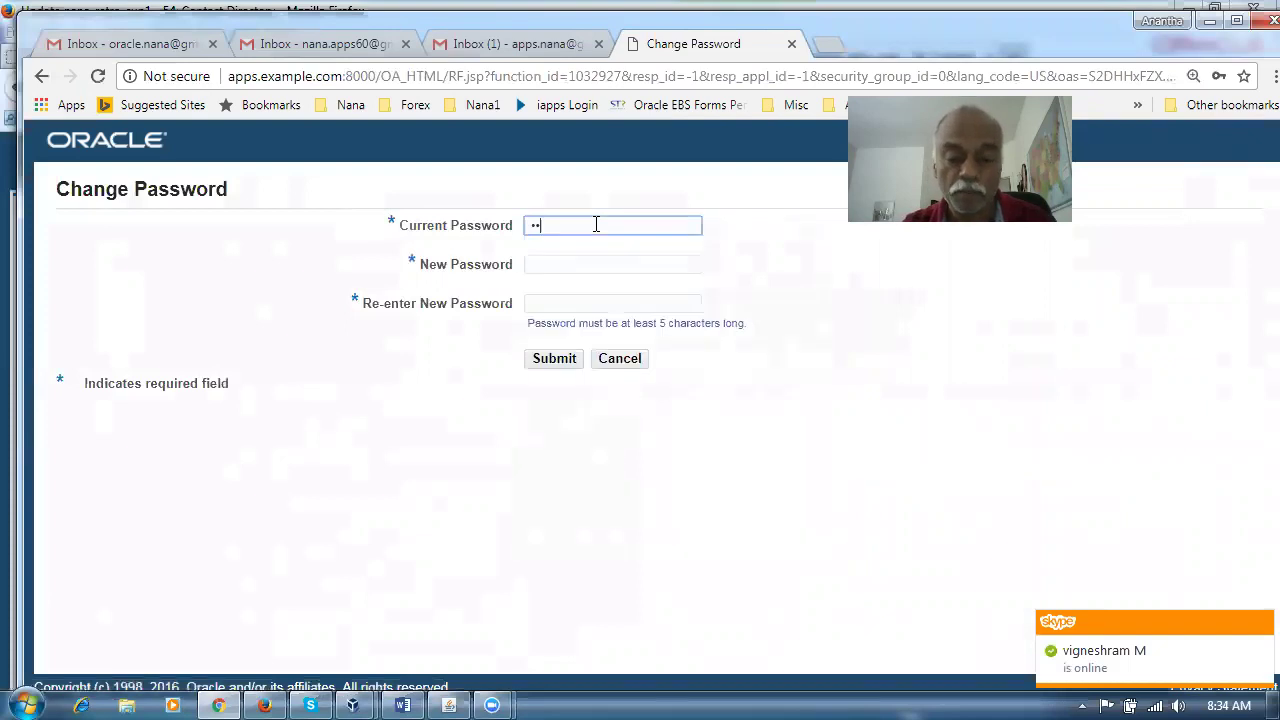
key("Tab")
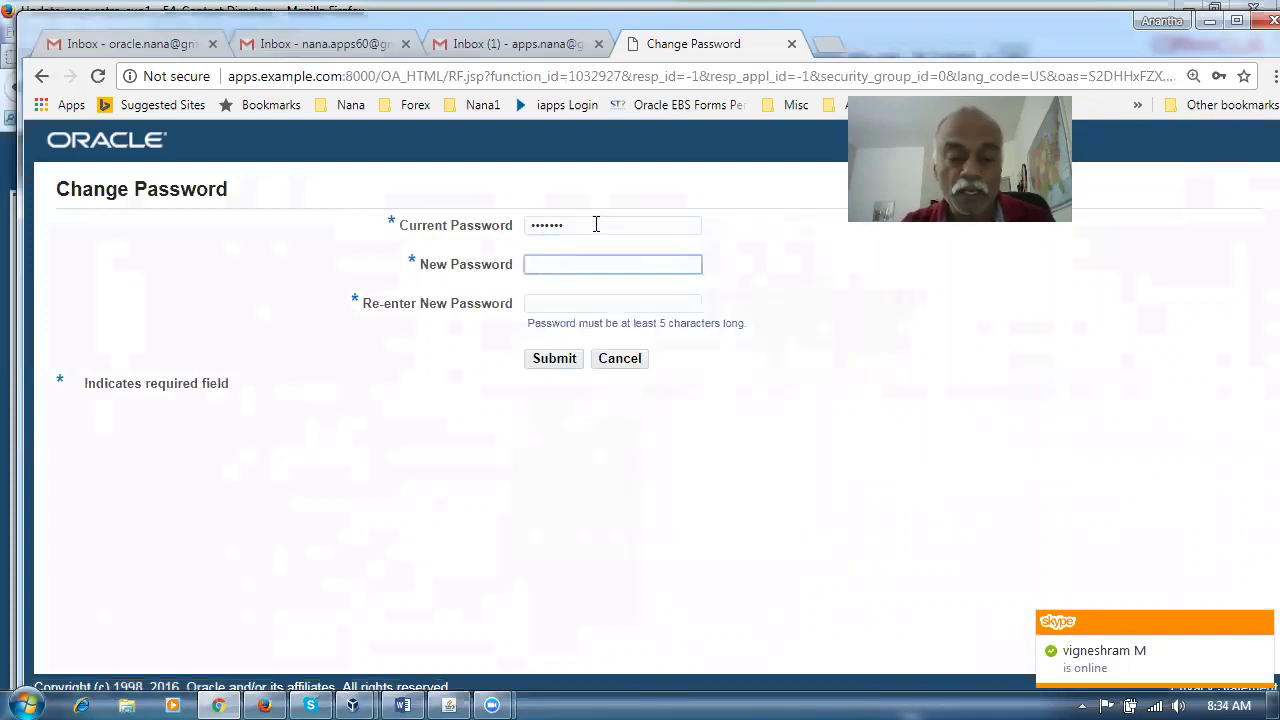
key("Tab")
type("••••••••")
left_click(555, 358)
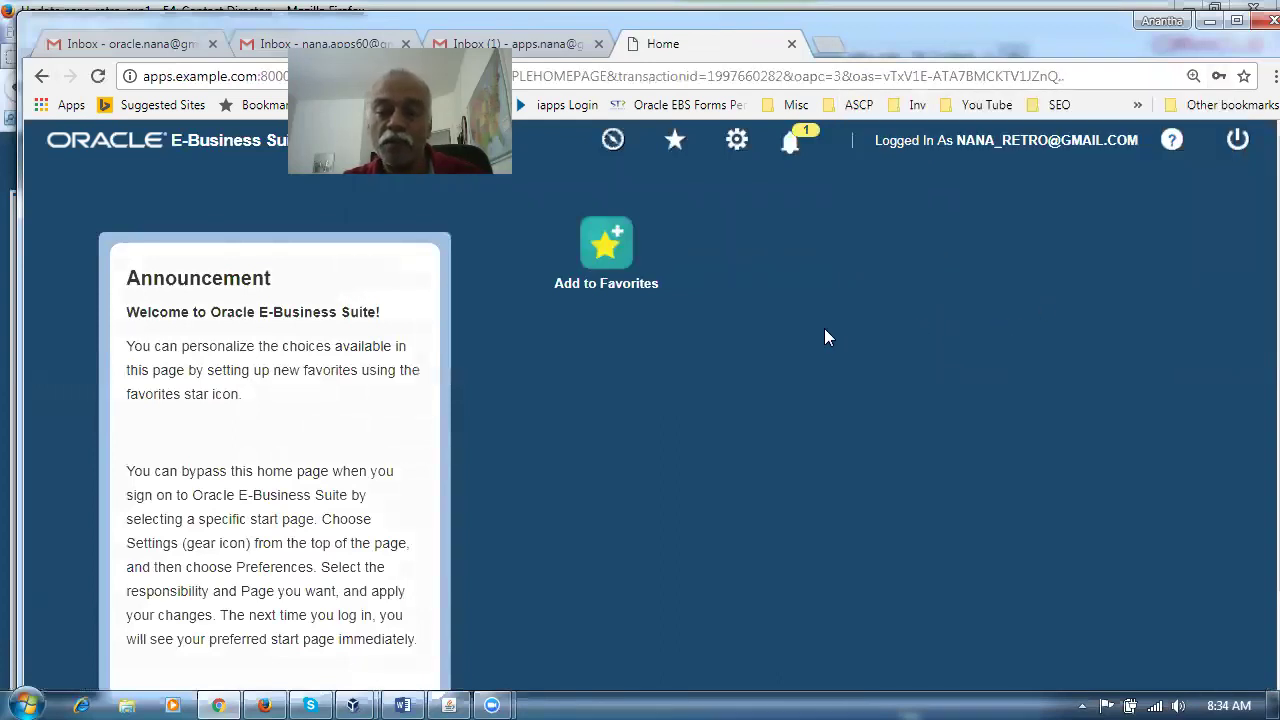
Add iSupplier Portal Full Access's Home Page to favorites and open it
left_click(610, 240)
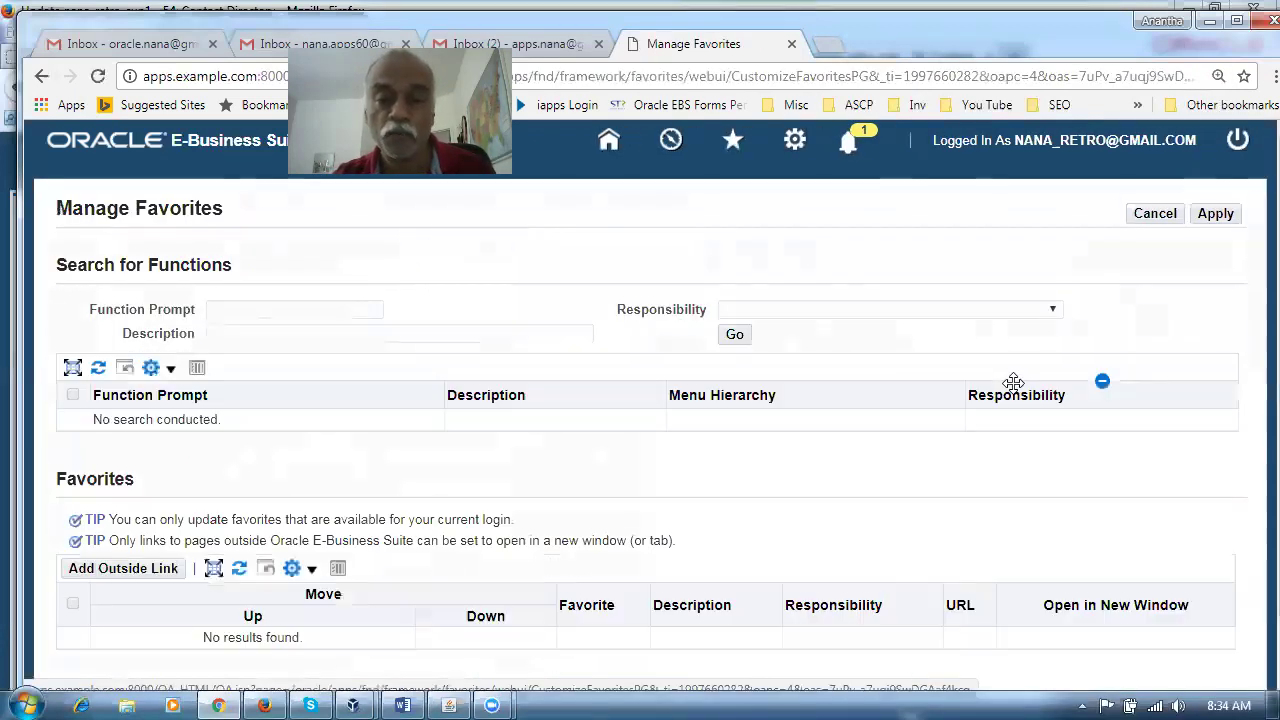
left_click(1050, 318)
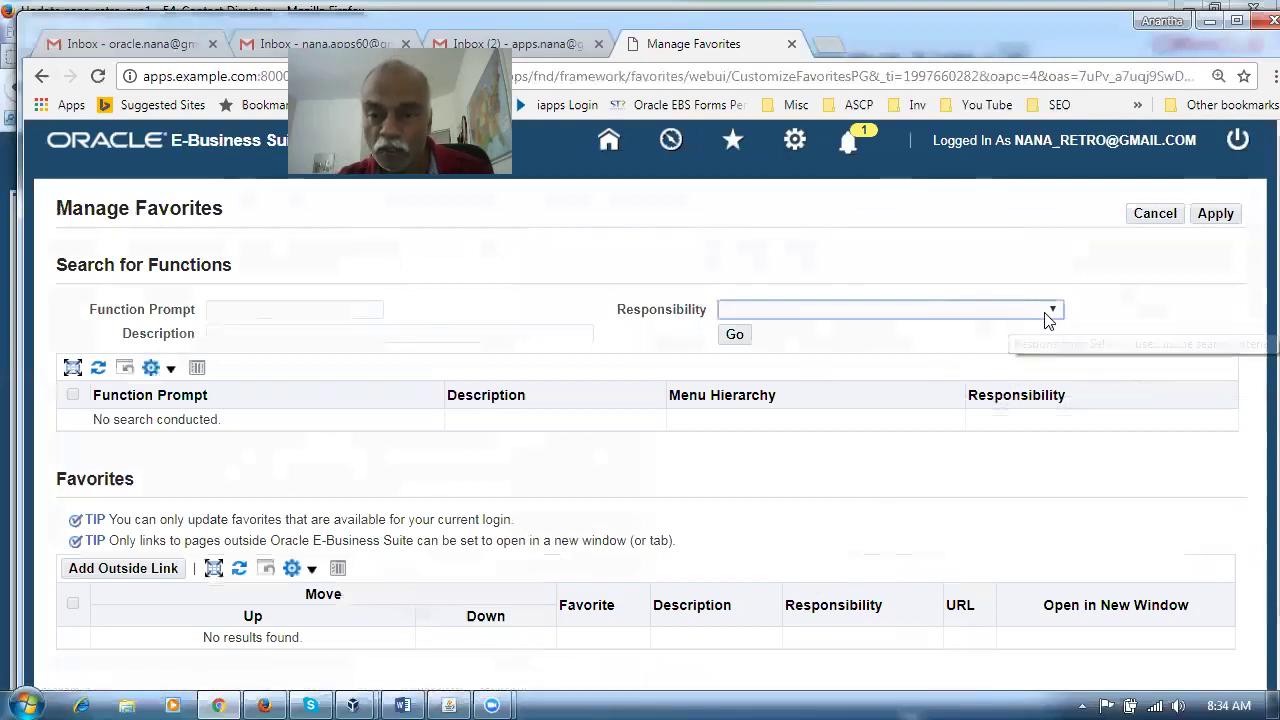
left_click(871, 343)
left_click(738, 336)
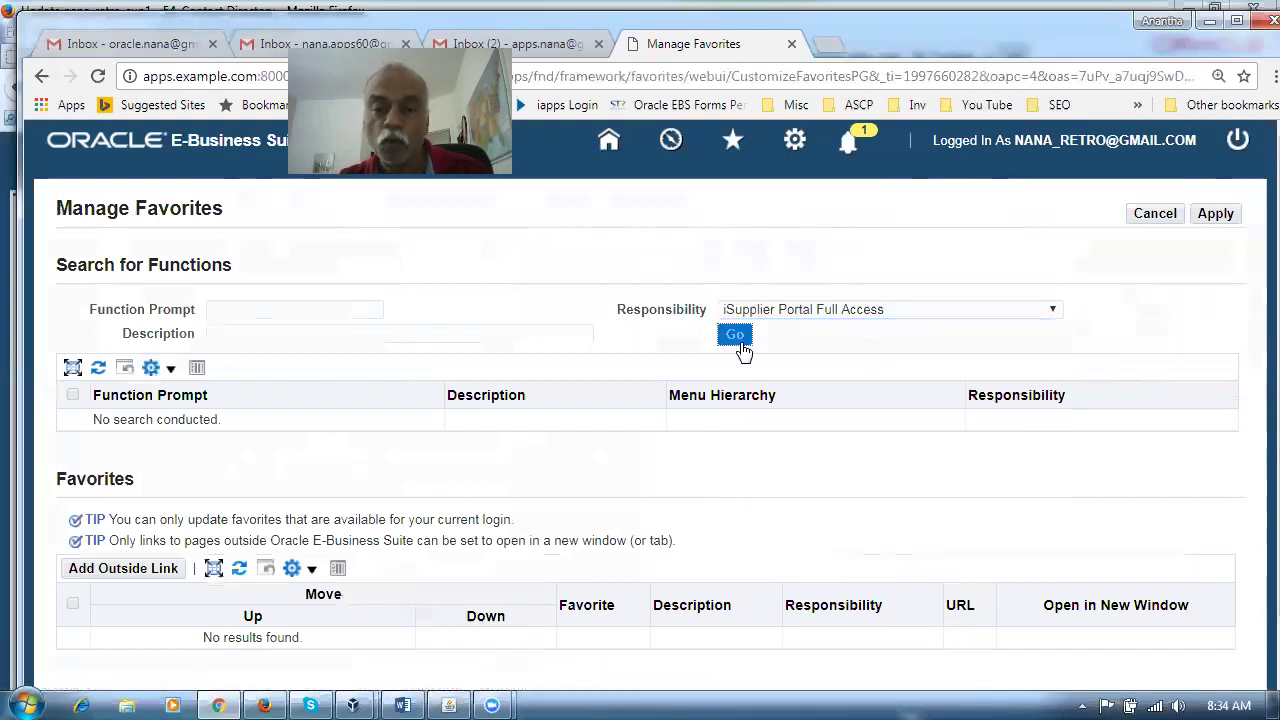
left_click(74, 423)
left_click(246, 369)
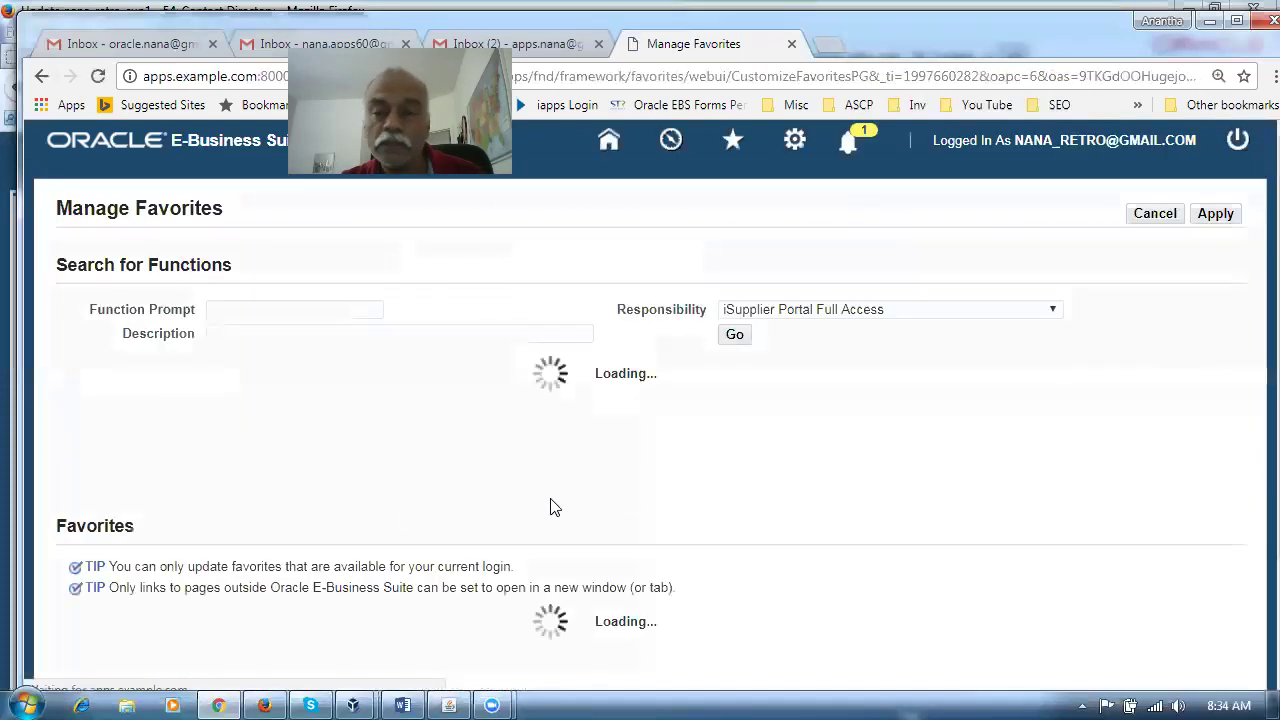
left_click(1200, 233)
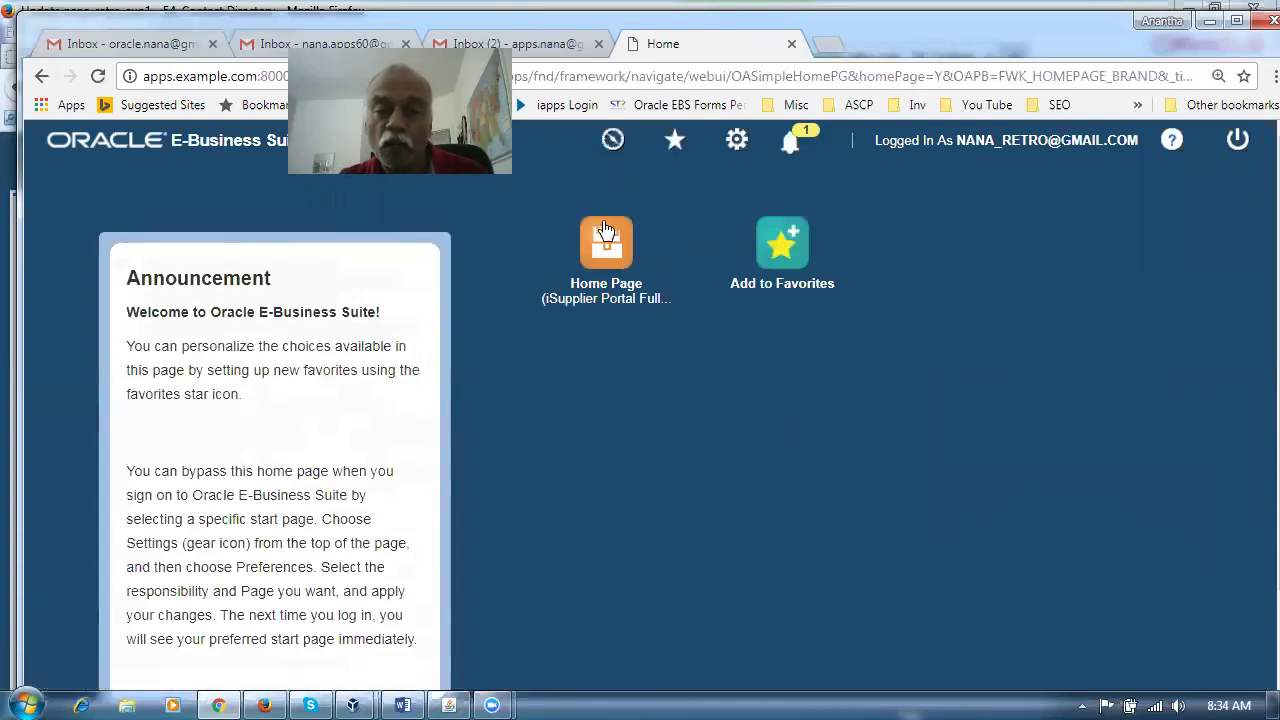
left_click(600, 240)
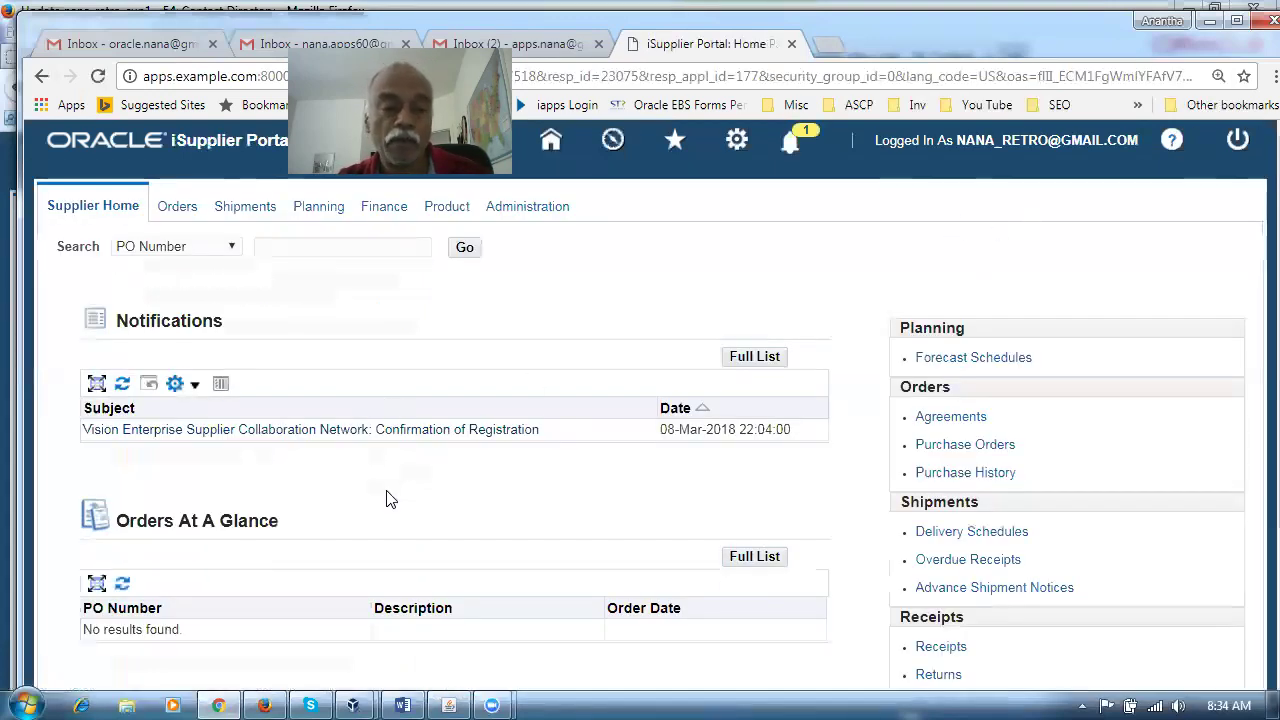
Open the registration confirmation notification and highlight its log-on instructions and initial password
scroll(387, 497, "down", 1)
scroll(308, 363, "up", 1)
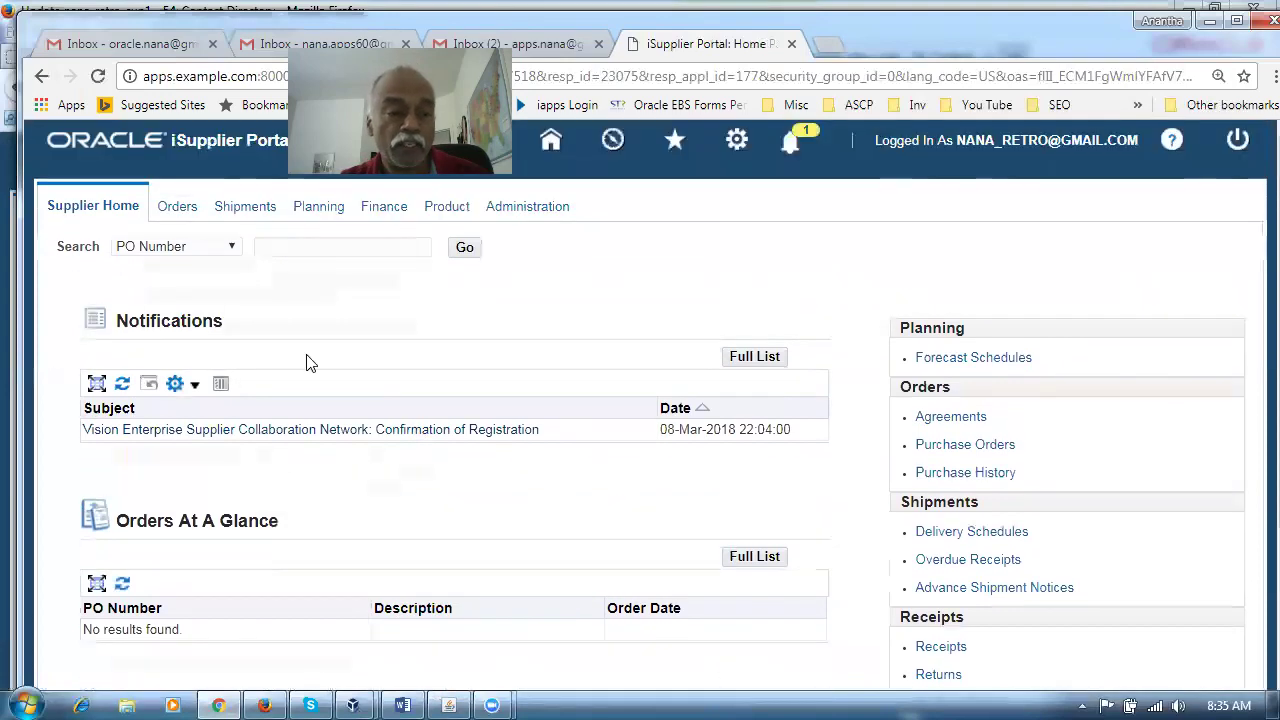
left_click(306, 436)
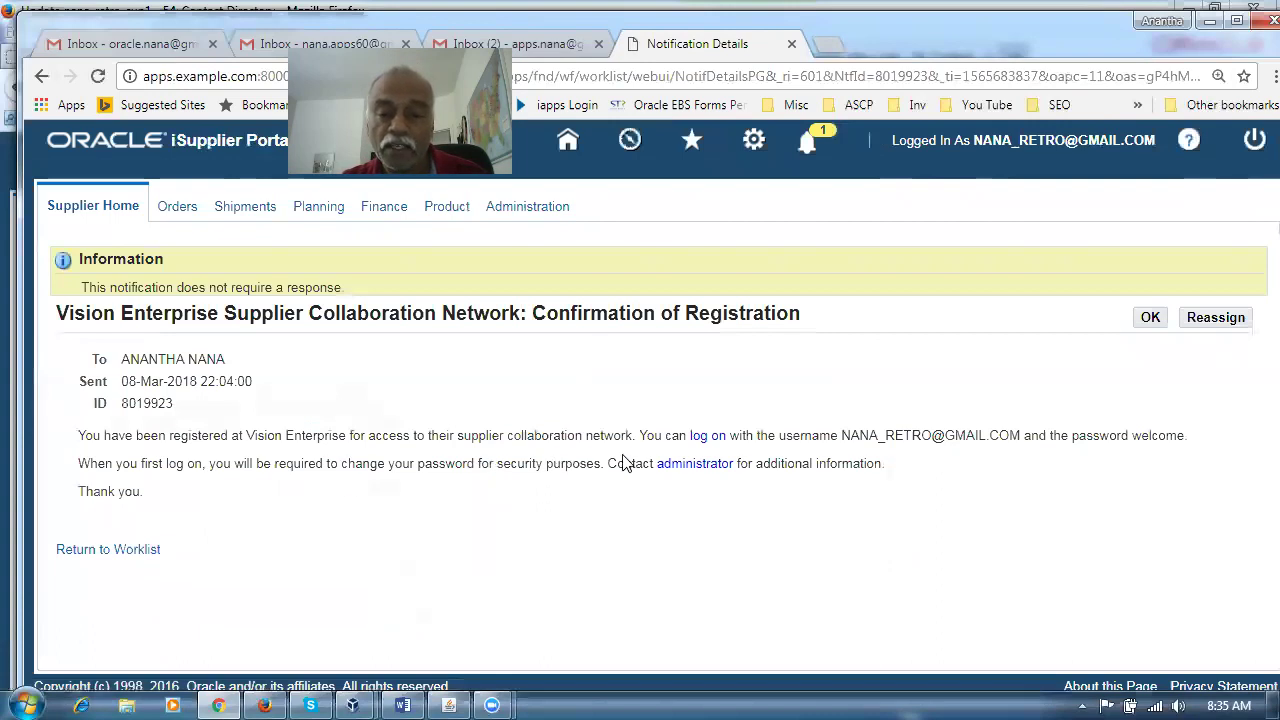
left_click_drag(604, 436, 870, 437)
left_click_drag(1130, 437, 1203, 430)
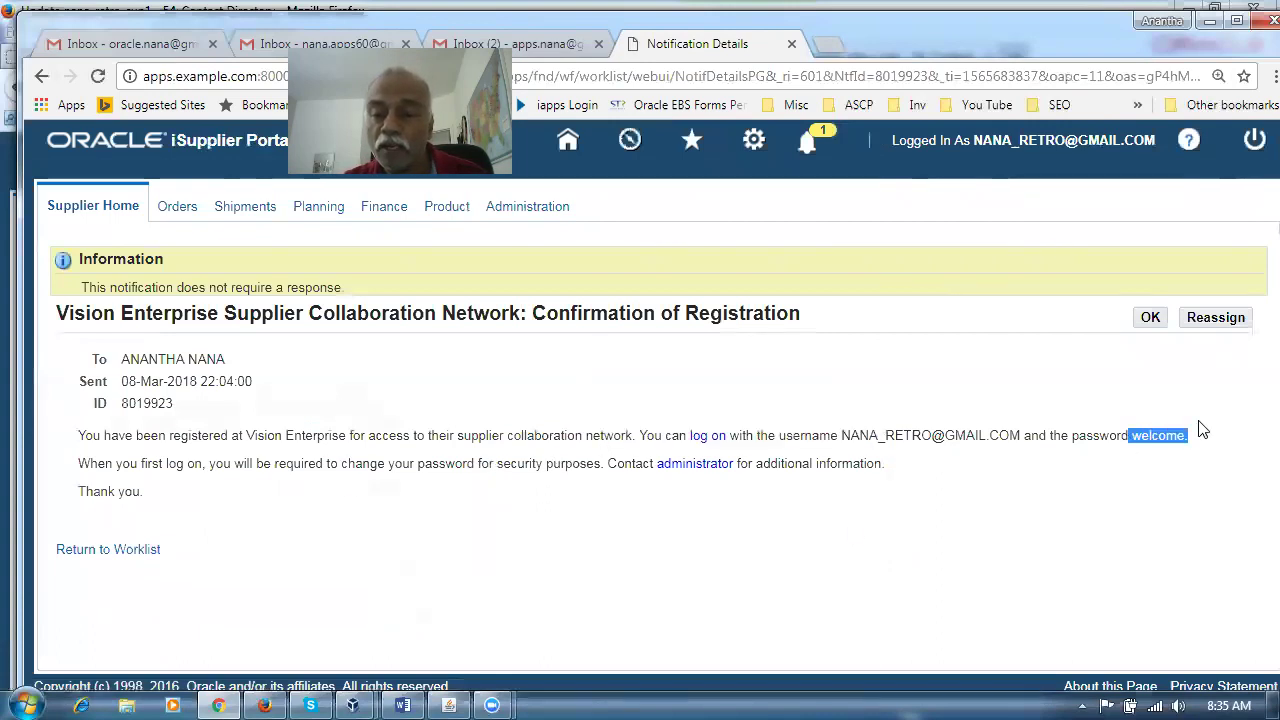
Acknowledge the notification with OK and go back to the Supplier Home page
left_click(1150, 318)
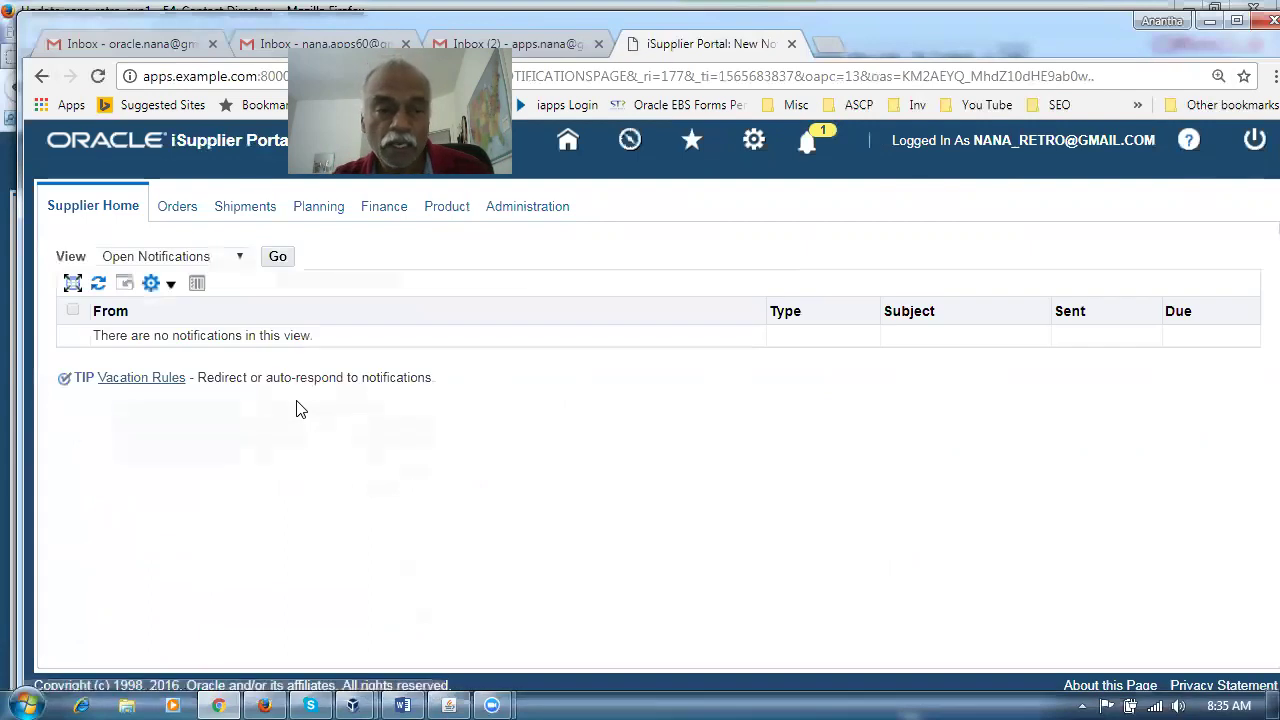
left_click(94, 212)
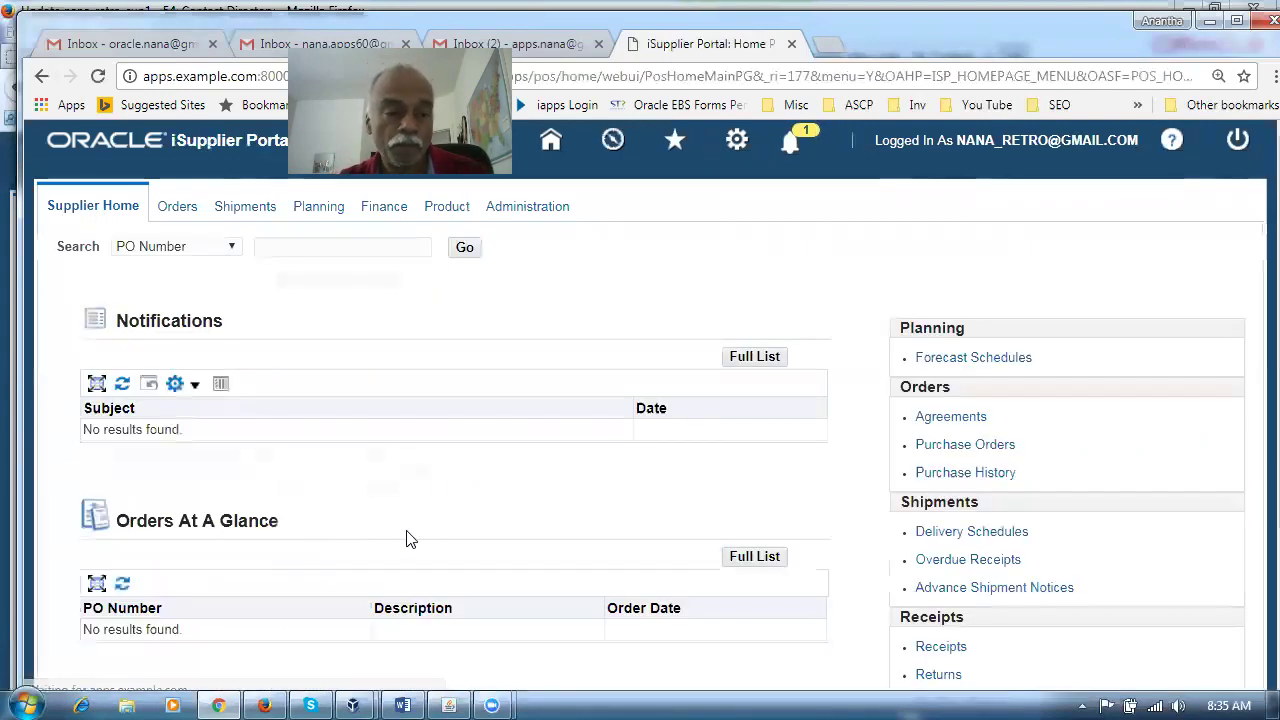
scroll(452, 518, "down", 1)
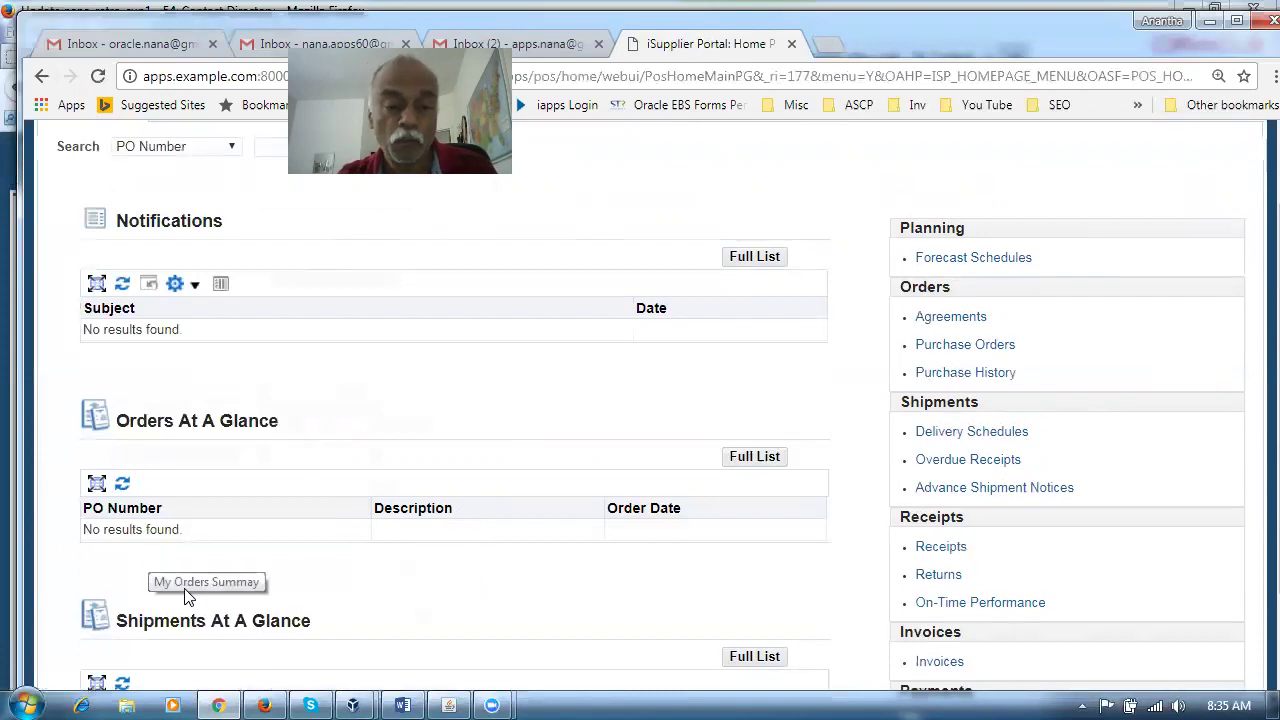
Launch the Master Items form from the collapsed Navigator's Items menu
left_click(450, 703)
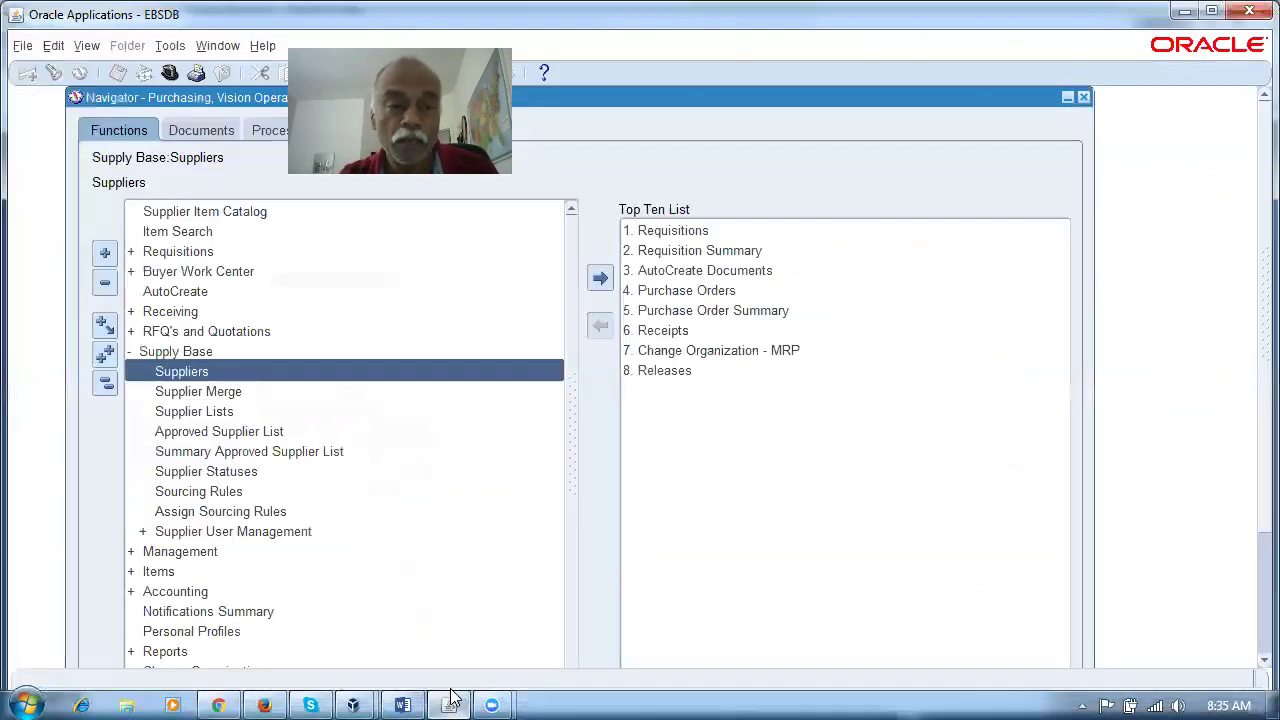
left_click(105, 383)
double_click(192, 394)
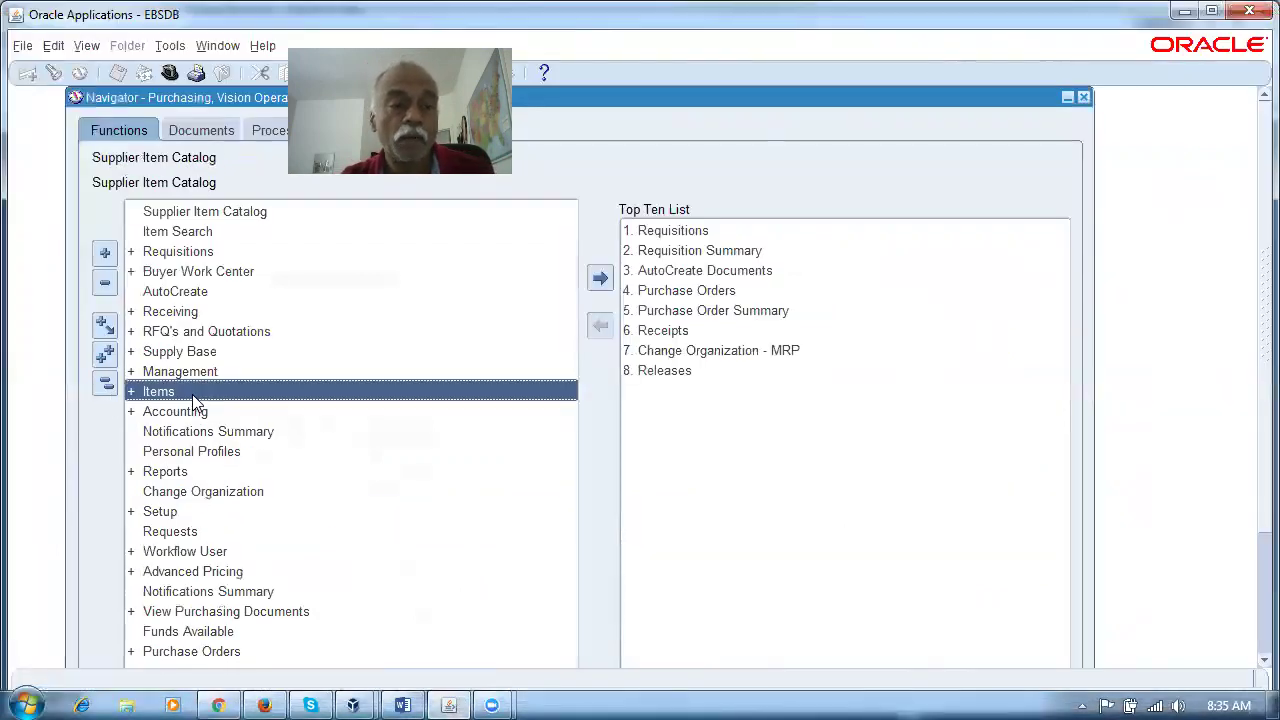
double_click(228, 408)
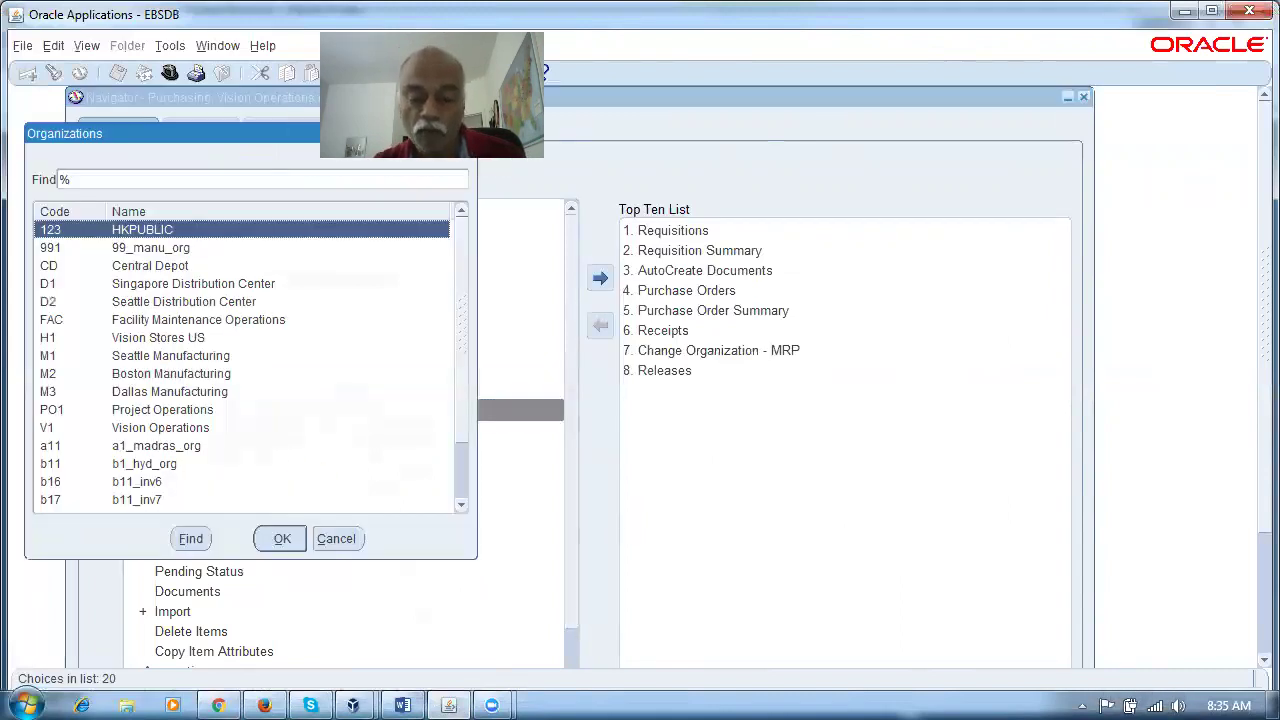
Pick the Vision Operations organization and describe the item as 'retro active price test'
type("m")
key("Return")
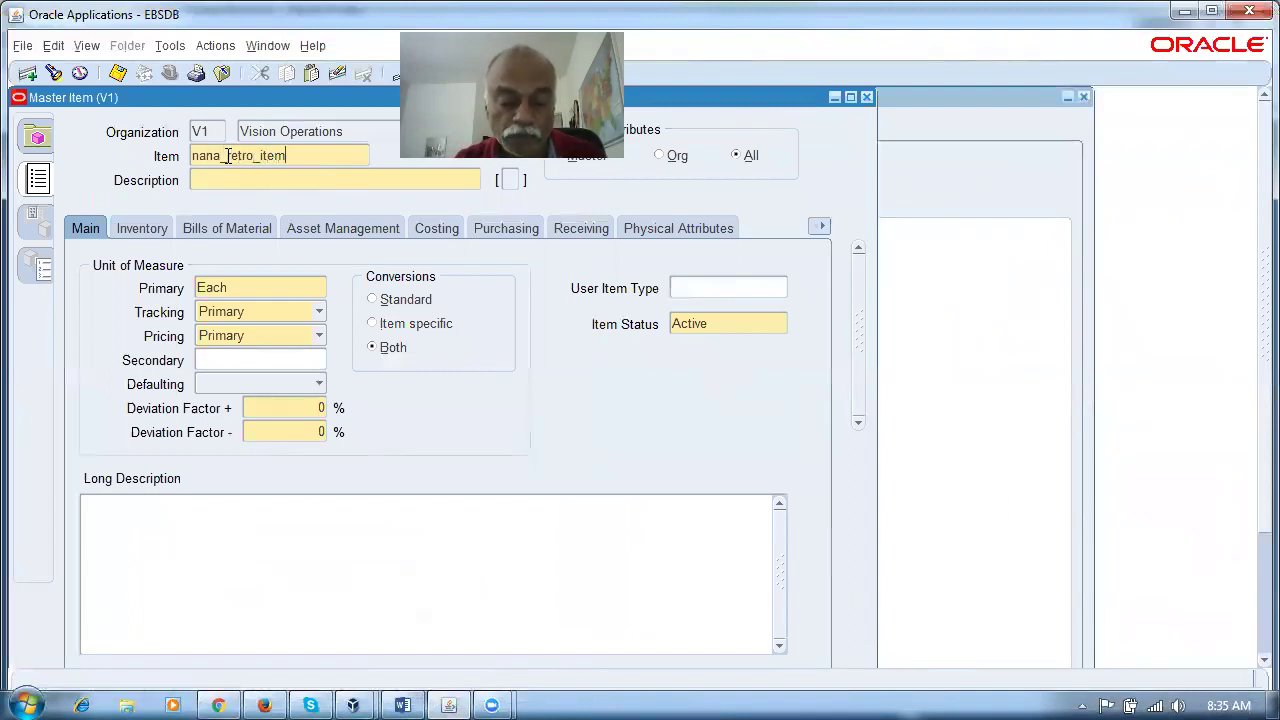
type("retro actio")
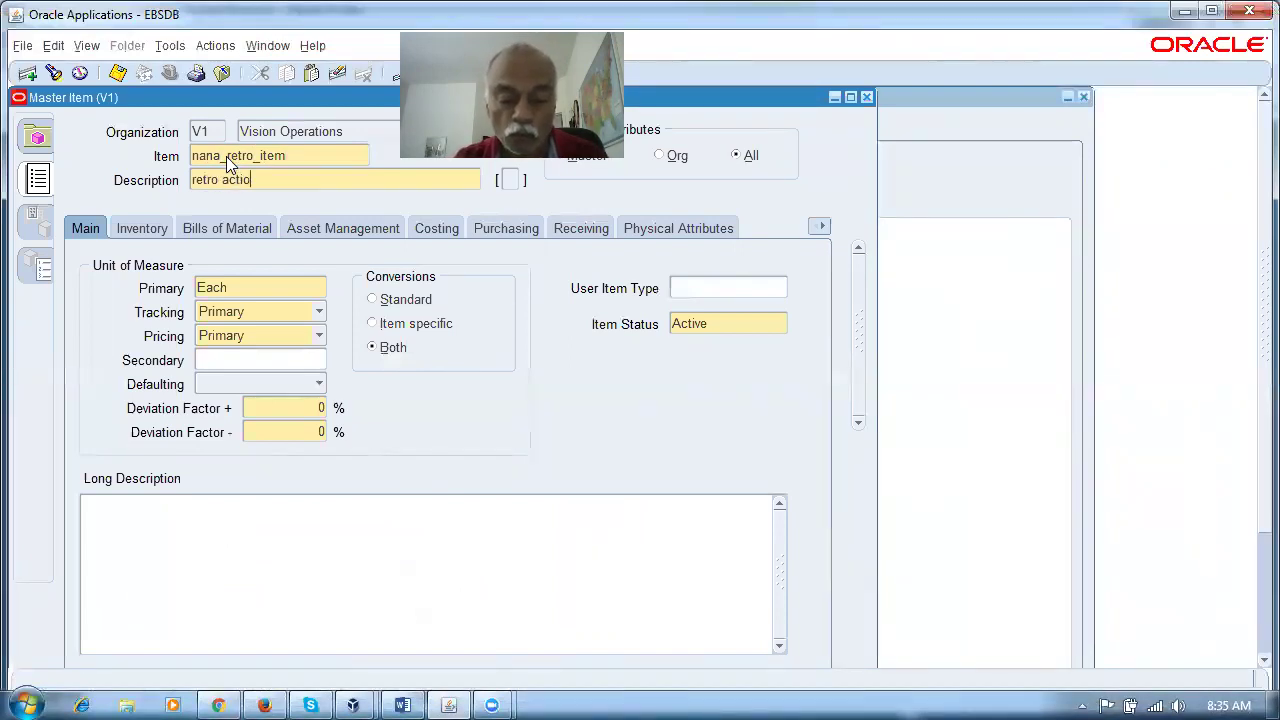
key("BackSpace")
type("ve price")
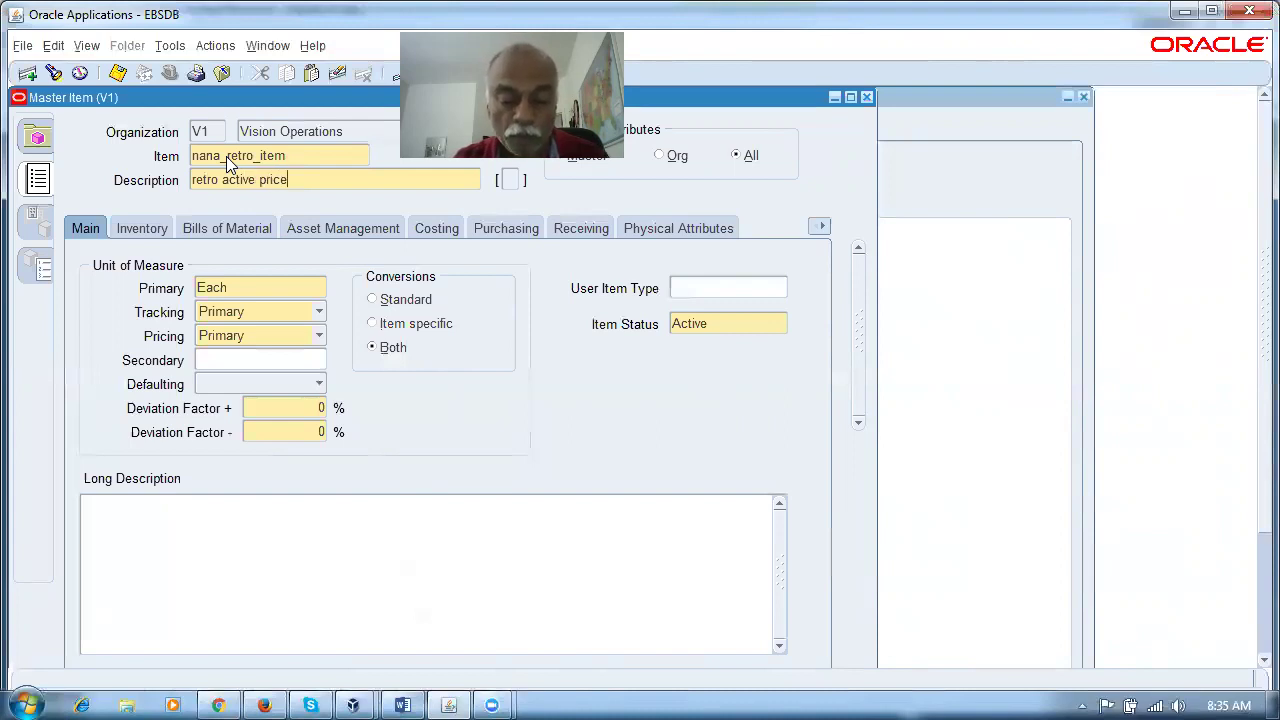
type(" test")
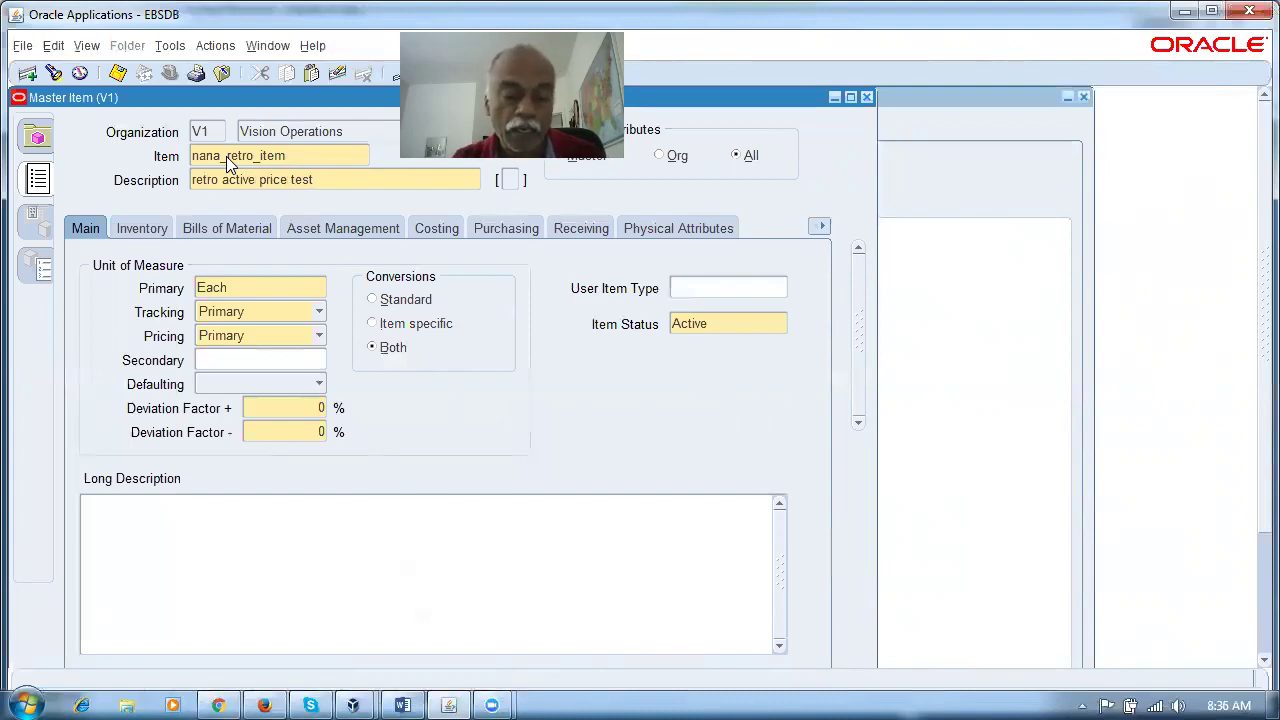
key("alt+t")
Apply the Purchased Item template and enter a list price of 10 on the Purchasing tab
type("y")
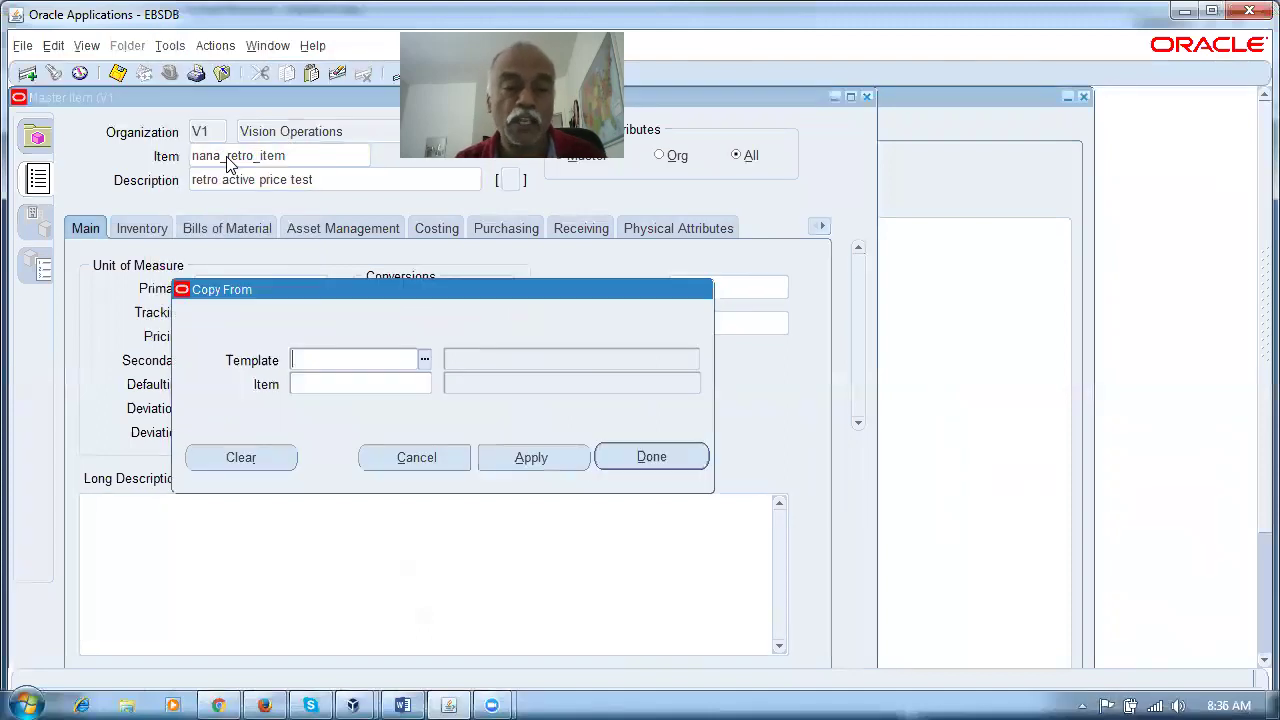
type("pur")
key("Tab")
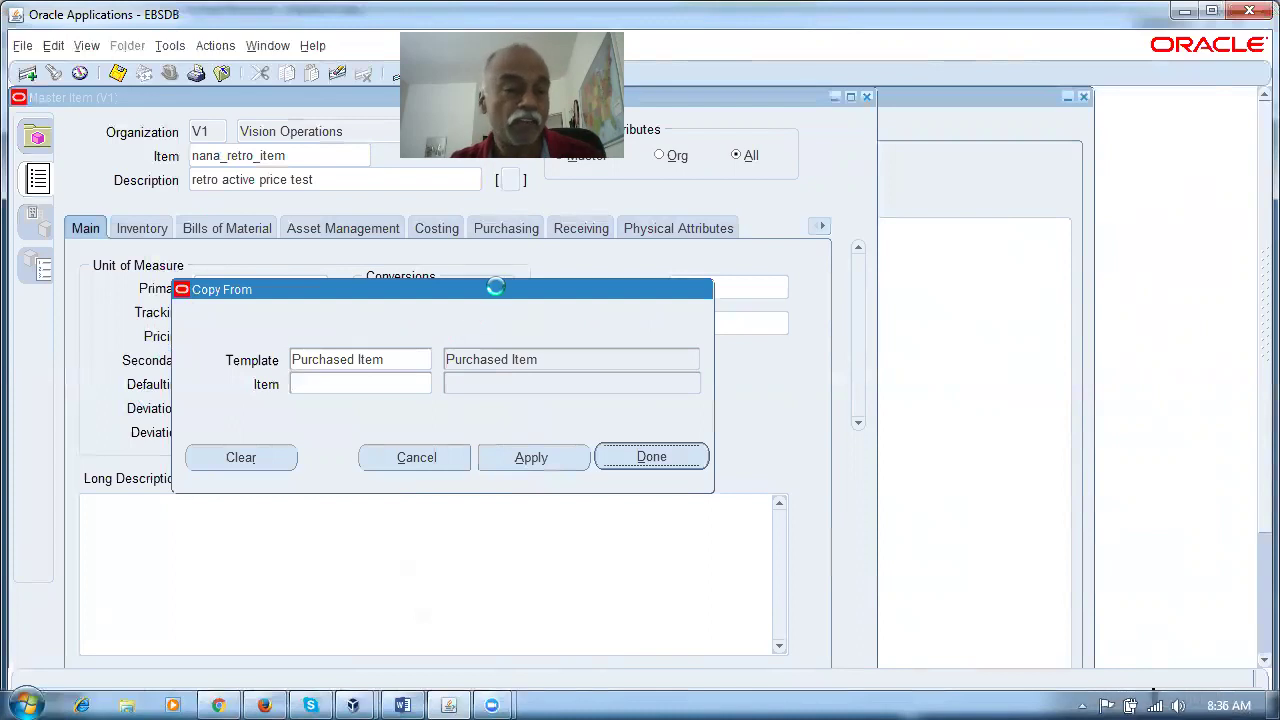
left_click(510, 232)
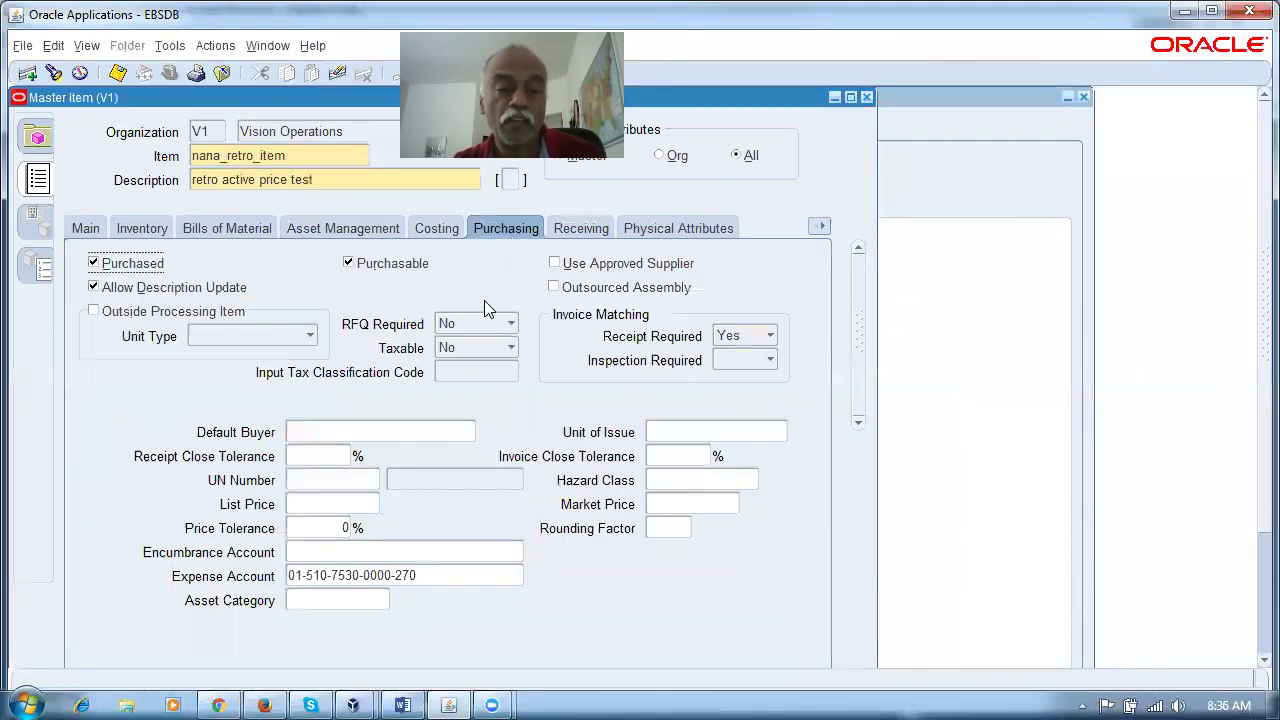
left_click(366, 500)
type("10")
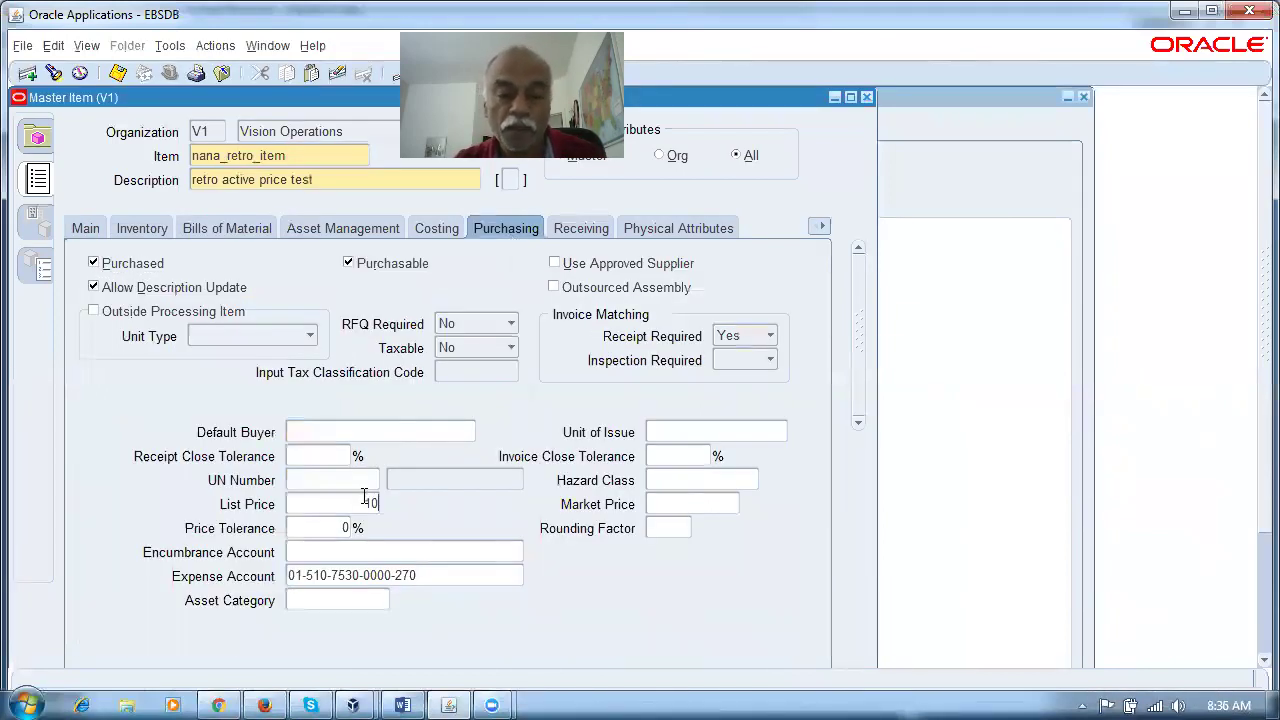
Check Use Approved Supplier for nana_retro_item and move to the Default Buyer field
left_click(555, 265)
left_click(307, 433)
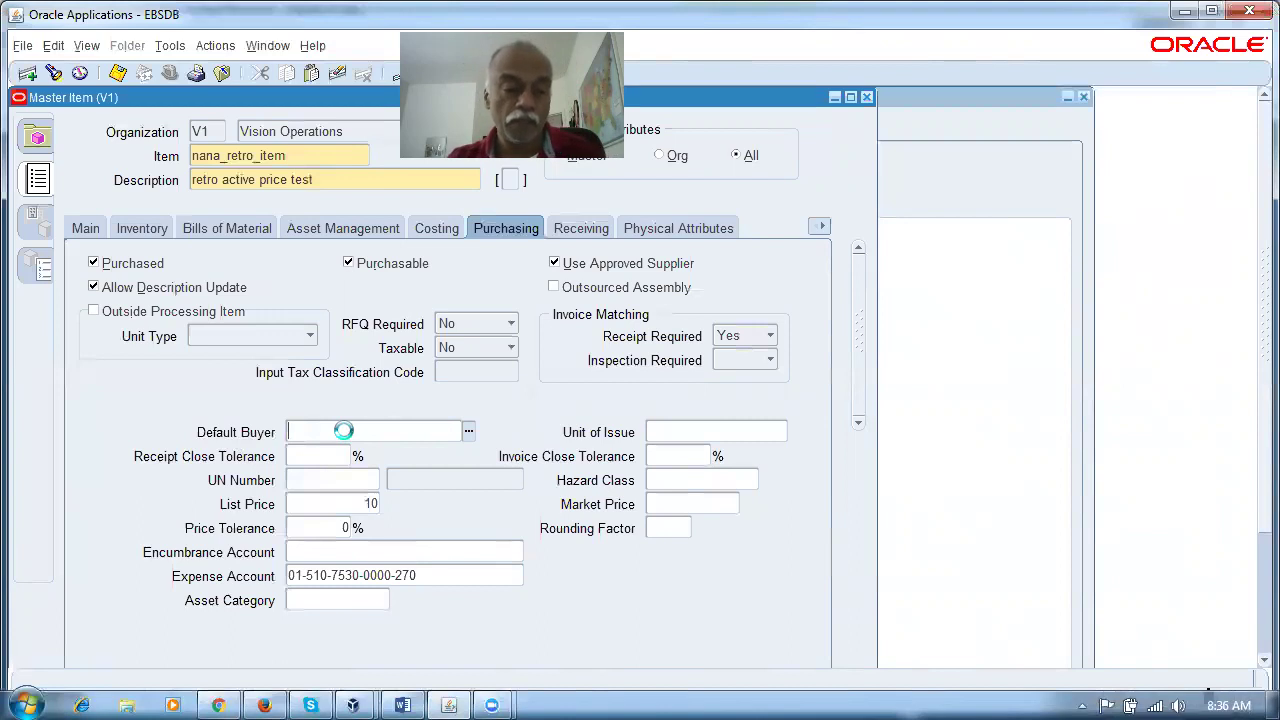
left_click(128, 703)
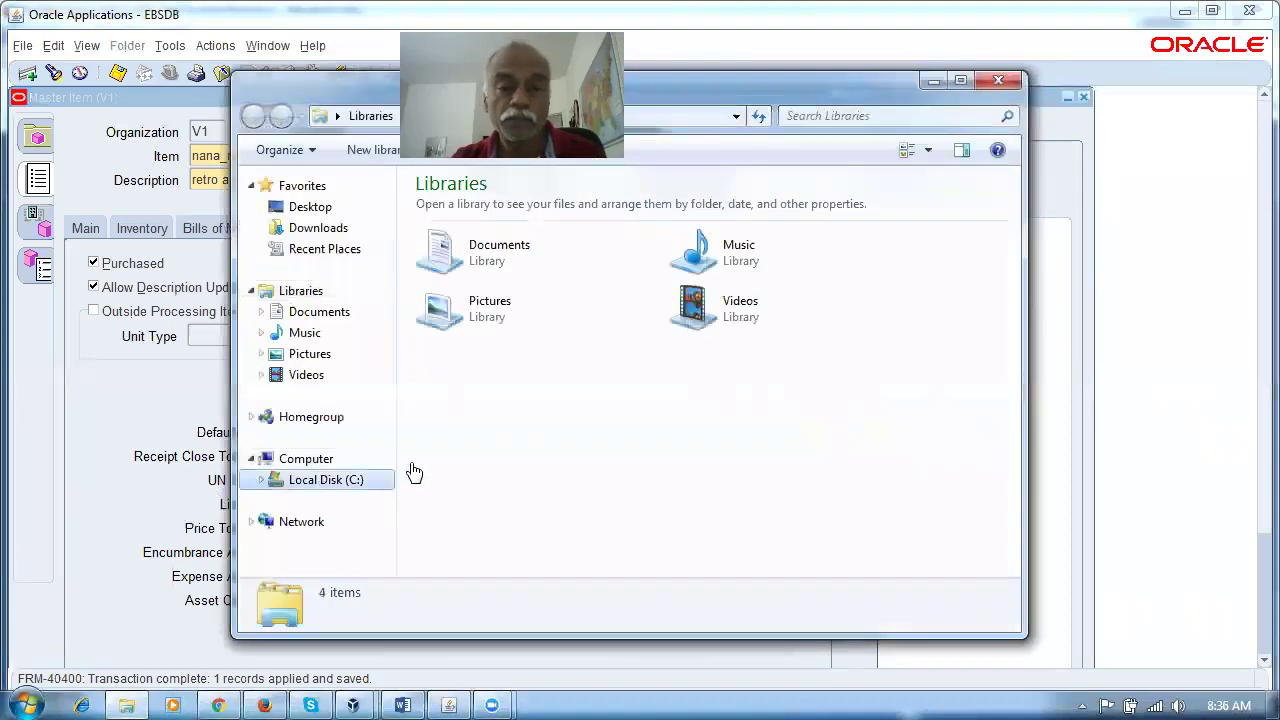
Open the Automatic Document Creation file from C:\Fusion_Procurement_Training
left_click(412, 474)
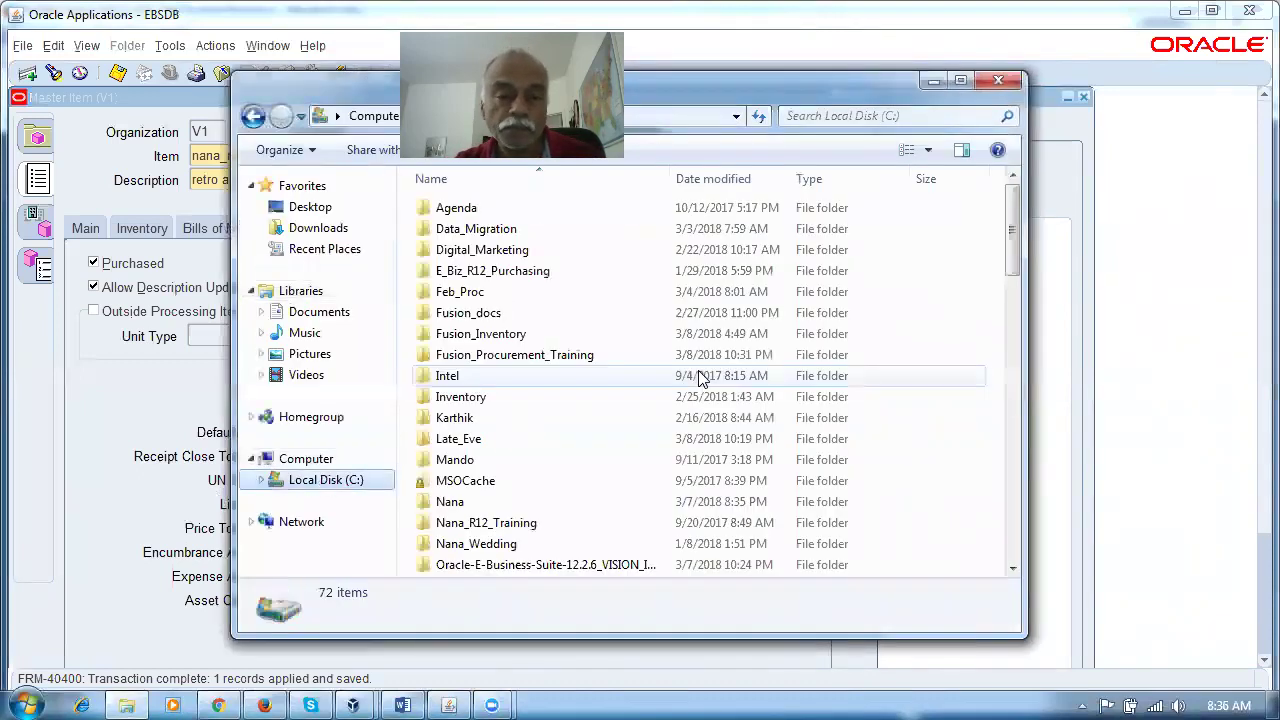
left_click(528, 362)
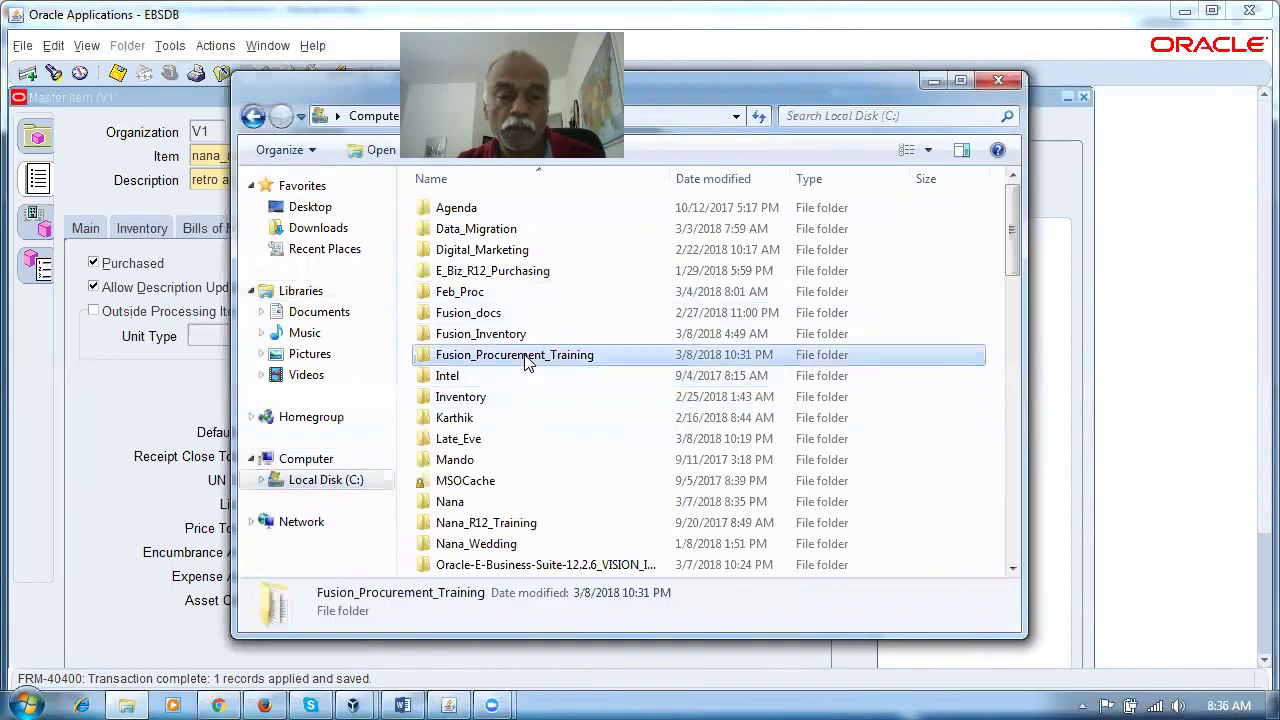
double_click(528, 362)
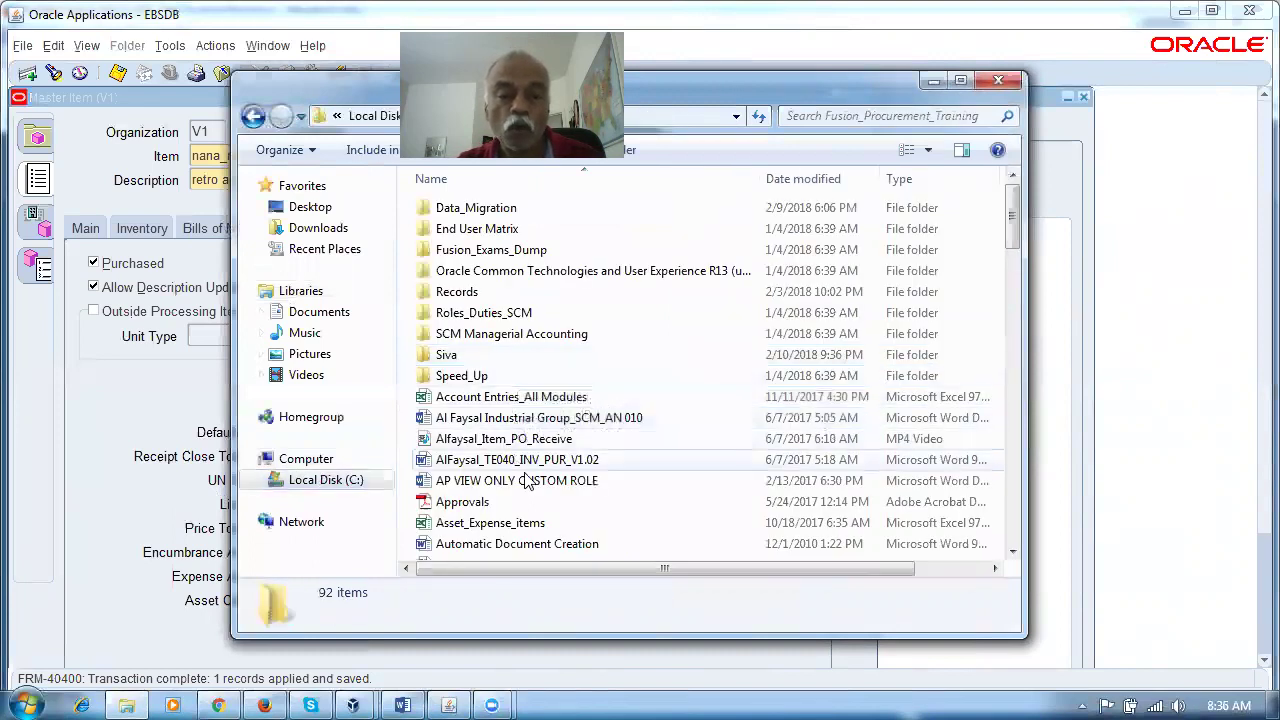
left_click(533, 545)
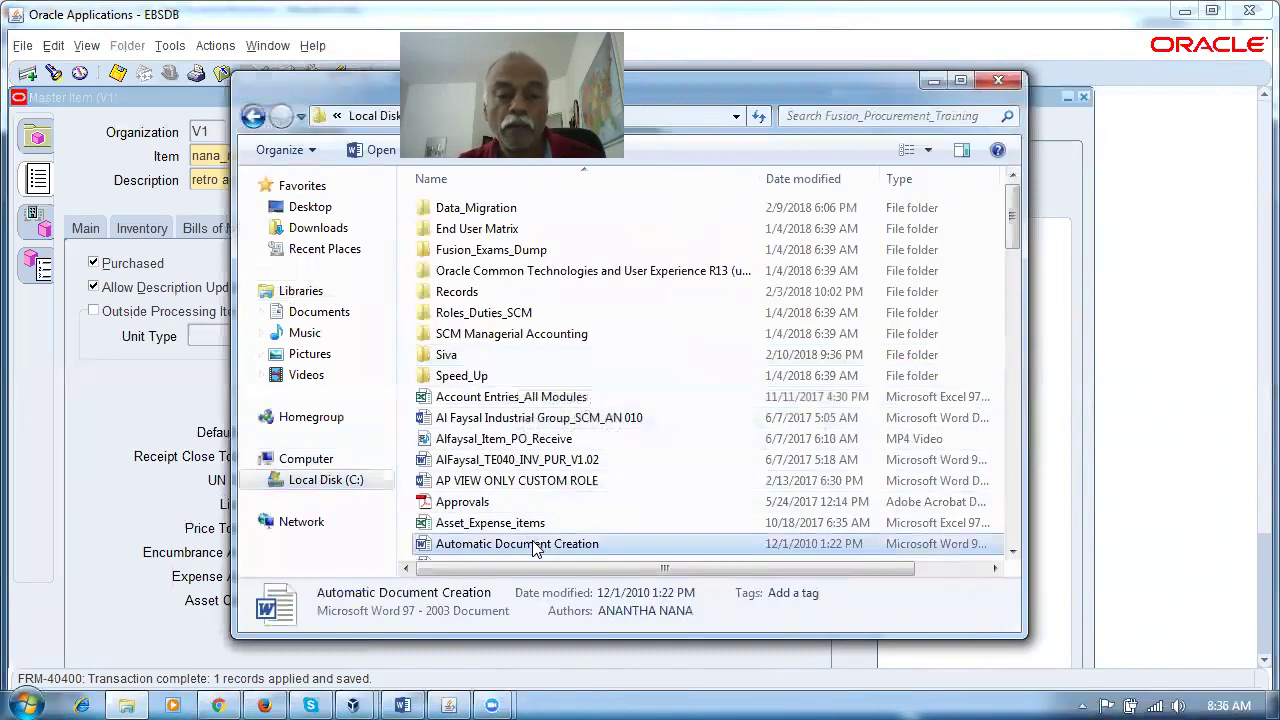
double_click(535, 546)
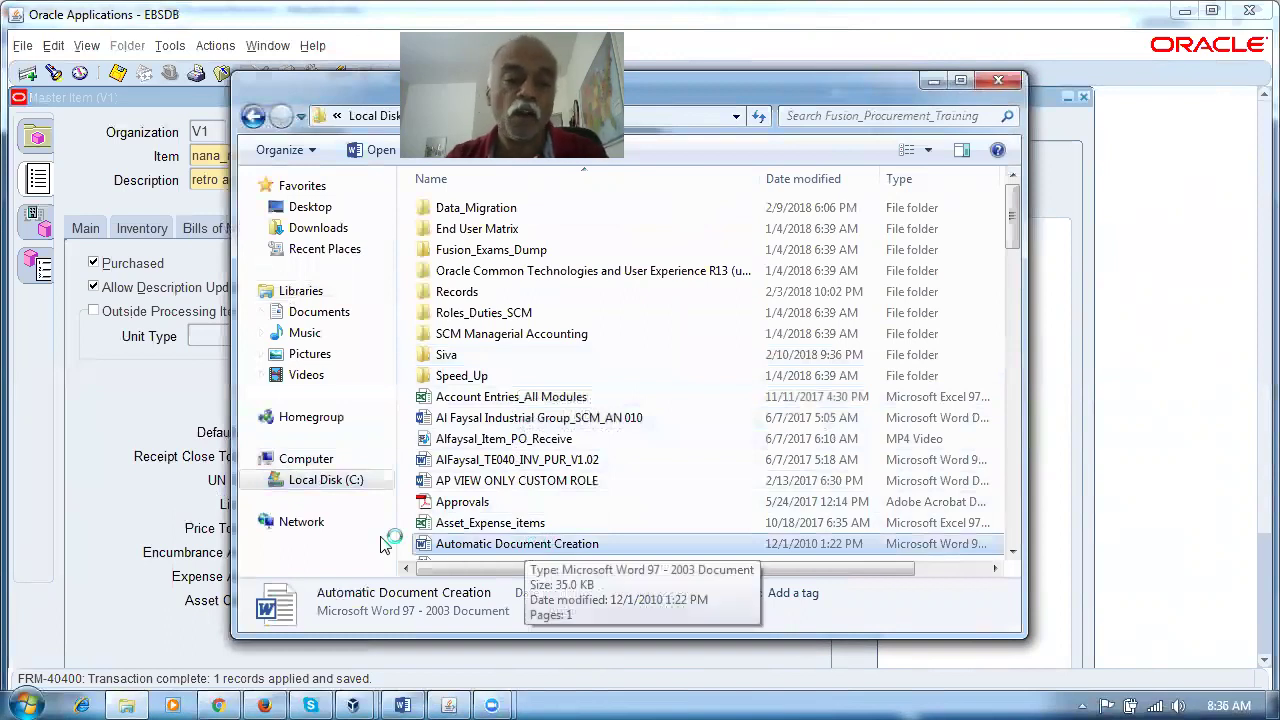
left_click(449, 704)
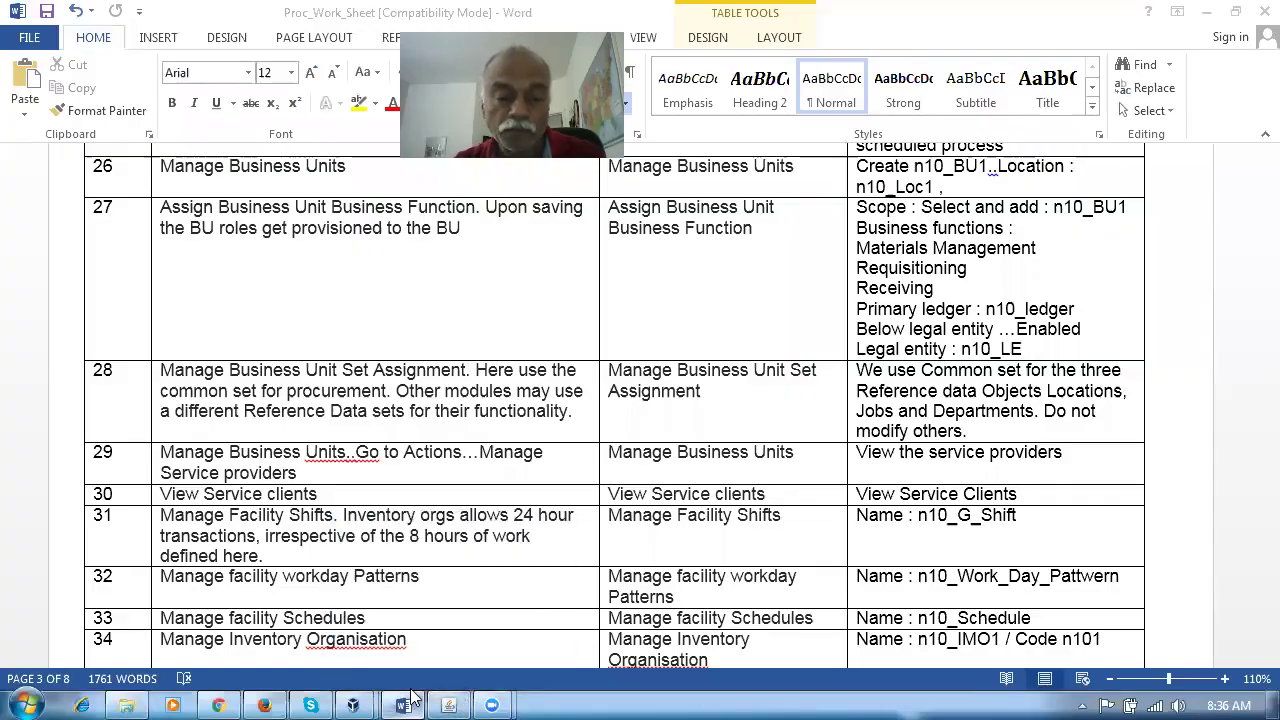
left_click(400, 700)
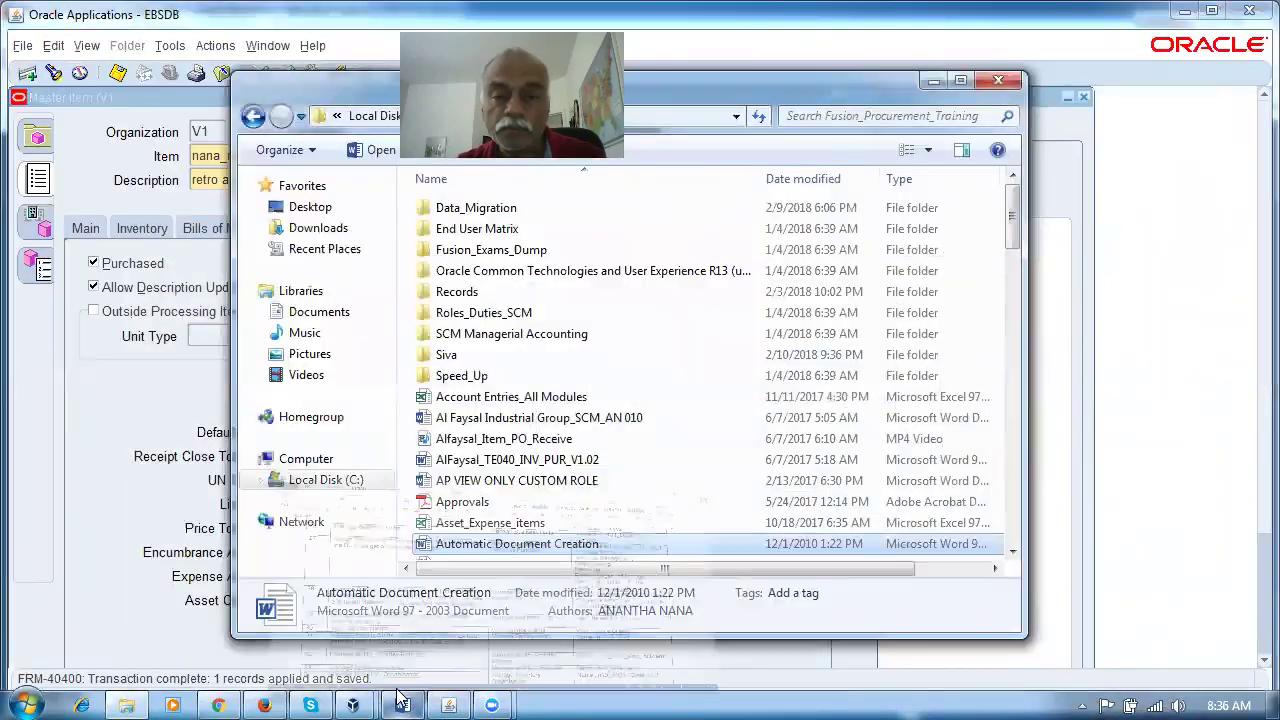
Bring the Automatic Document Creation document forward and scroll down through its flowcharts
mouse_move(399, 700)
left_click(456, 650)
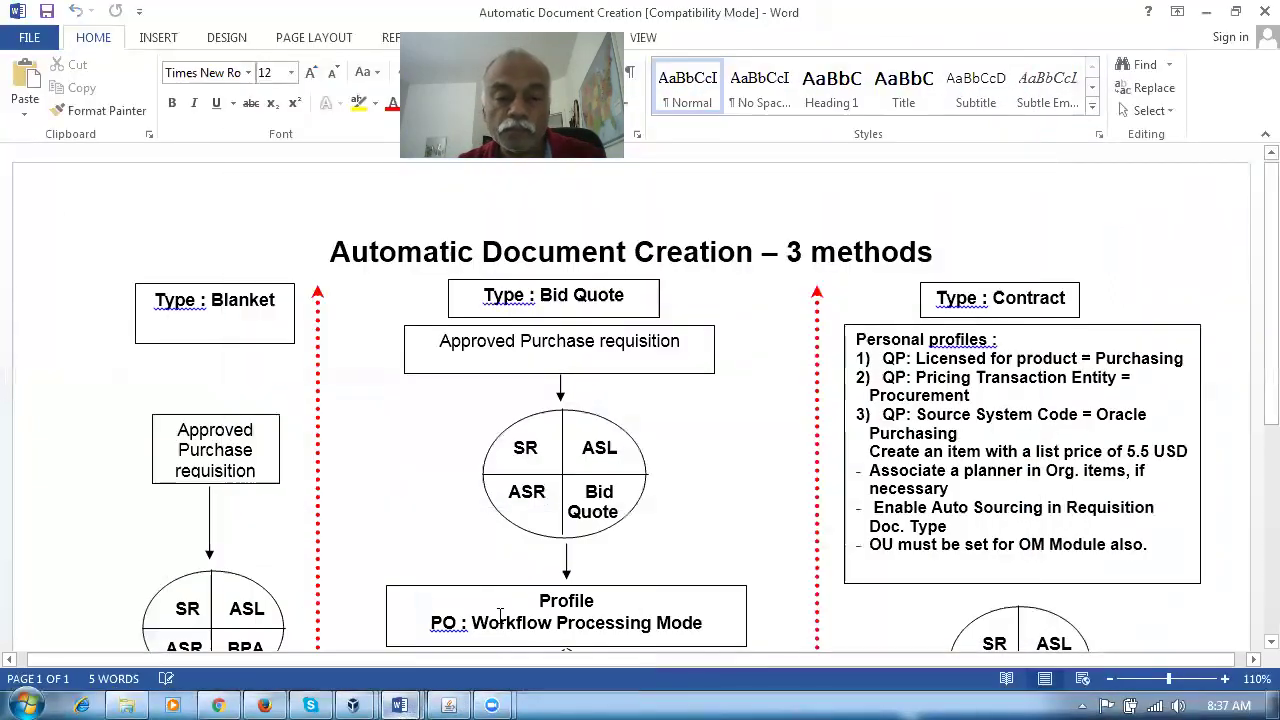
scroll(381, 465, "down", 3)
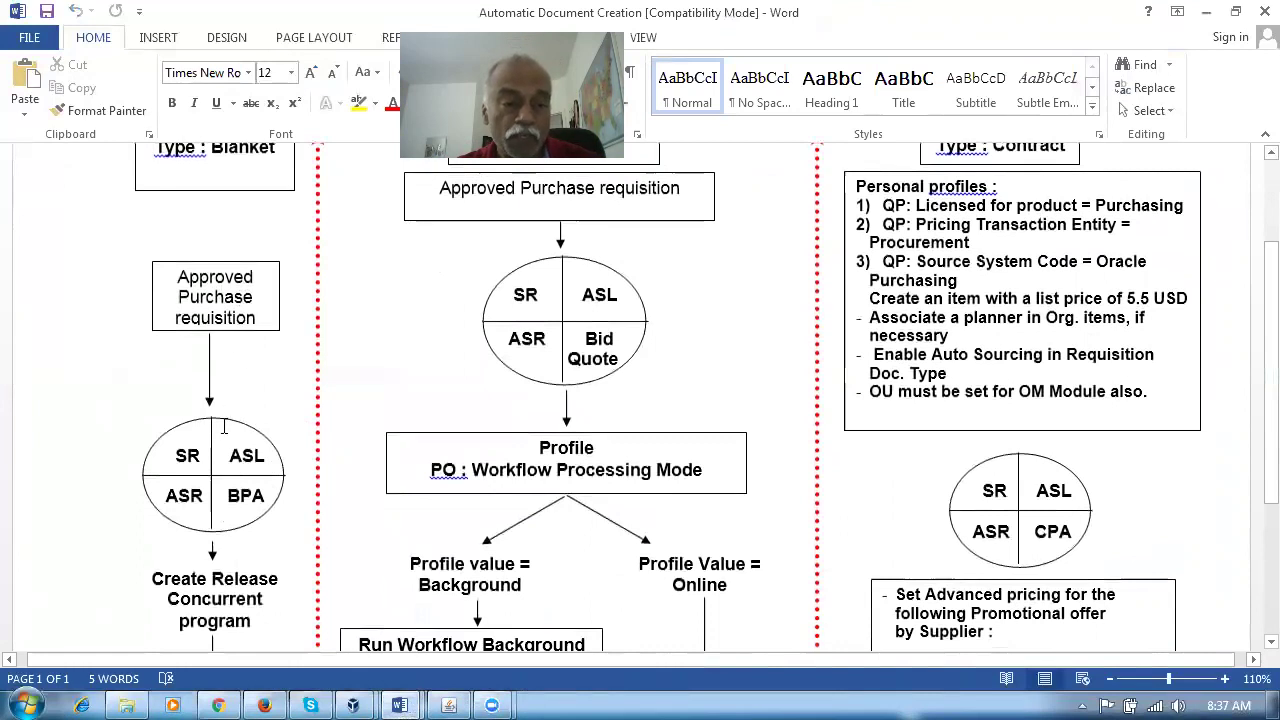
scroll(224, 430, "down", 2)
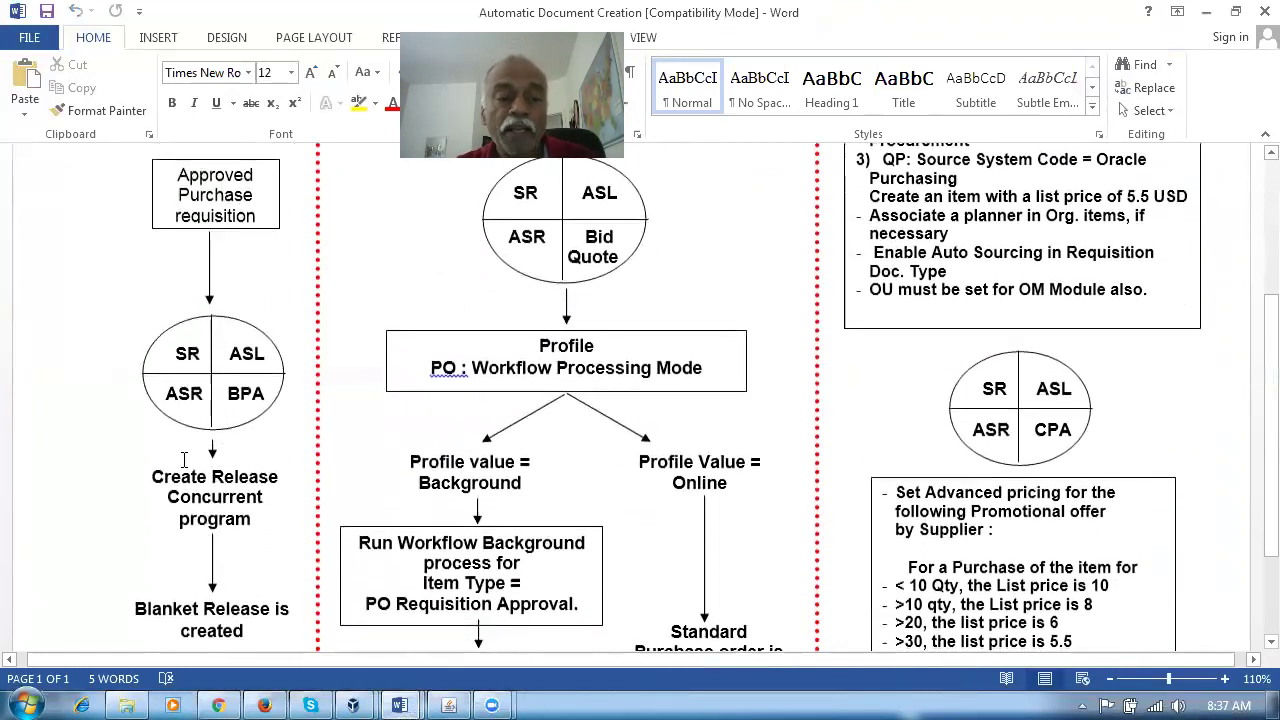
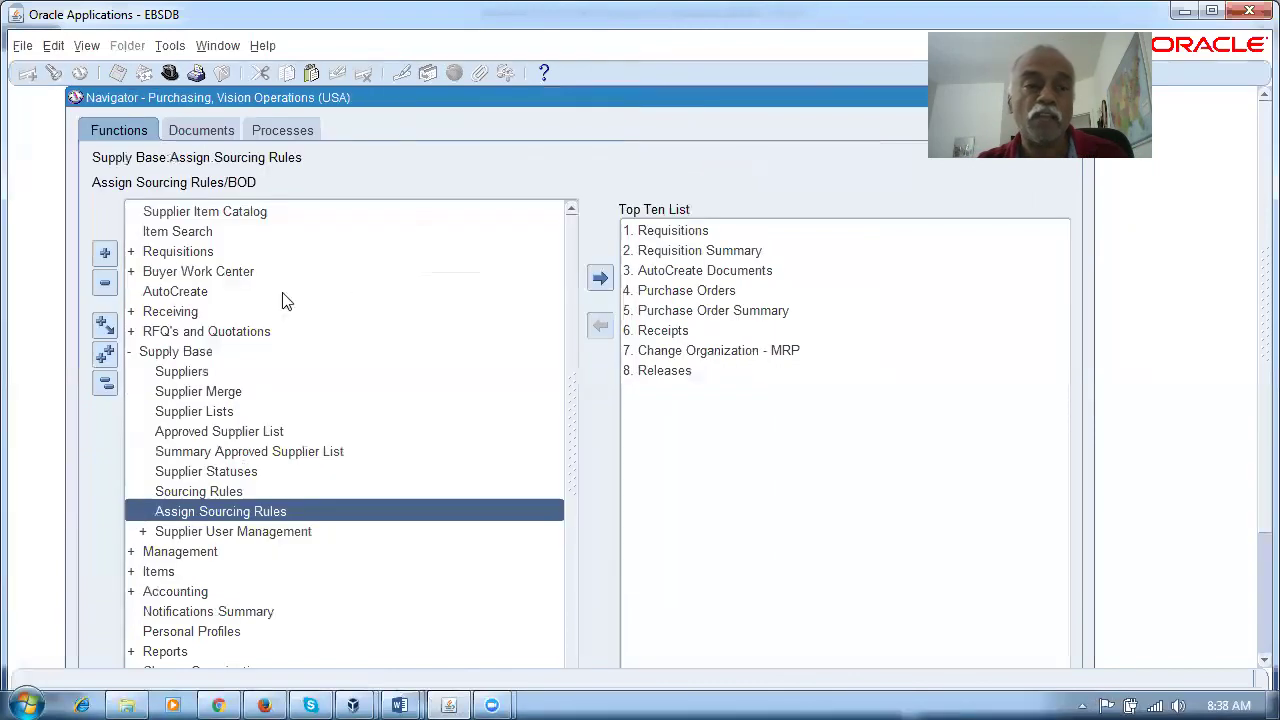
Set the MRP: Default Sourcing Assignment Set user profile value to nana_retro_assign_set and save it
left_click(53, 45)
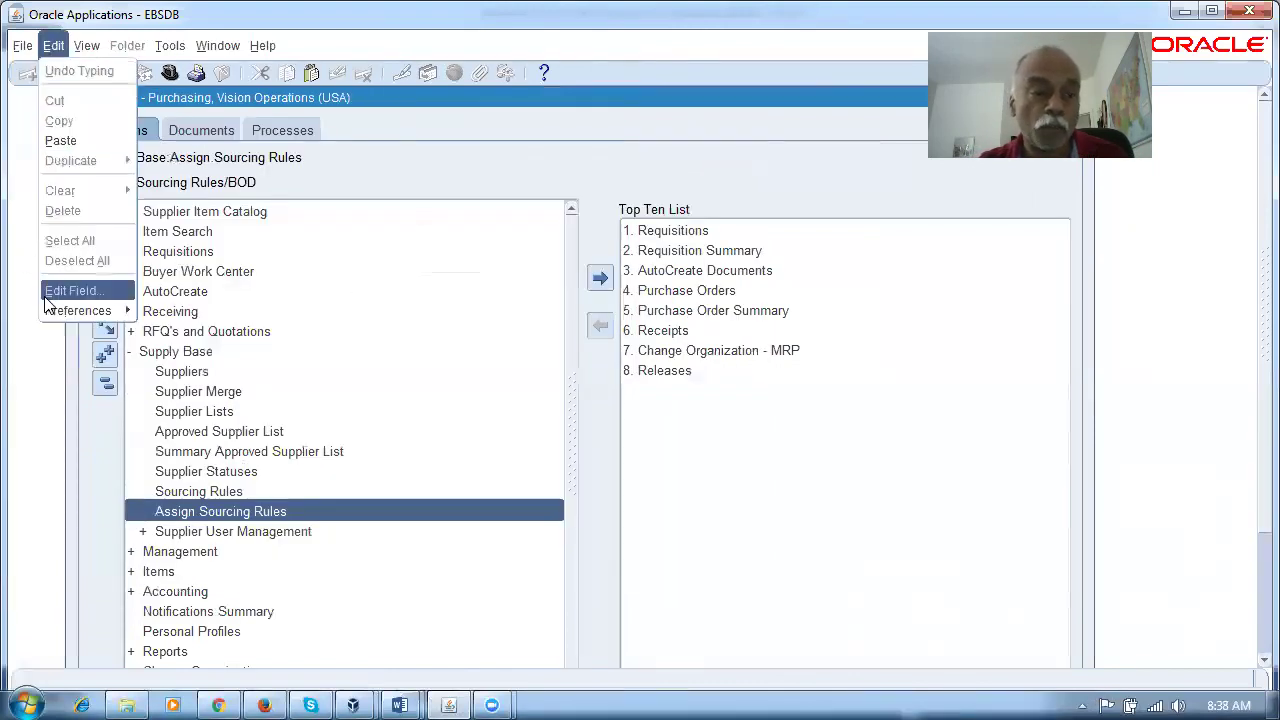
mouse_move(60, 310)
left_click(155, 334)
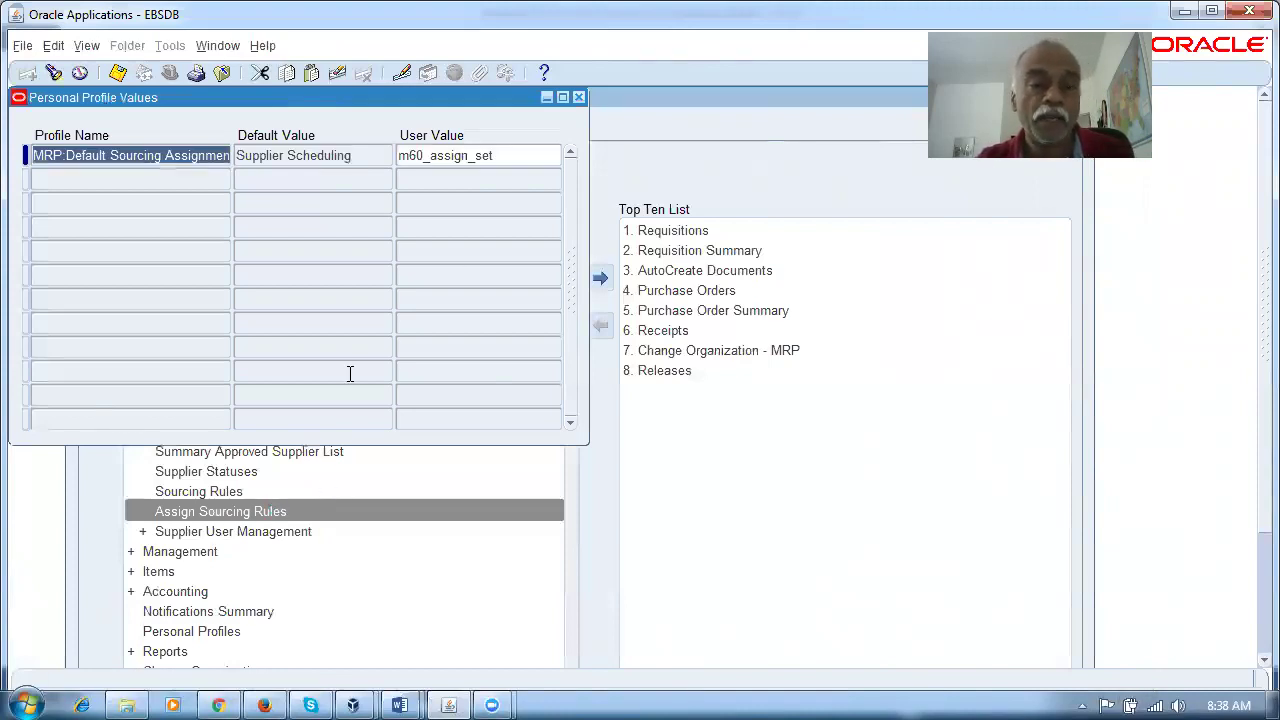
left_click(505, 161)
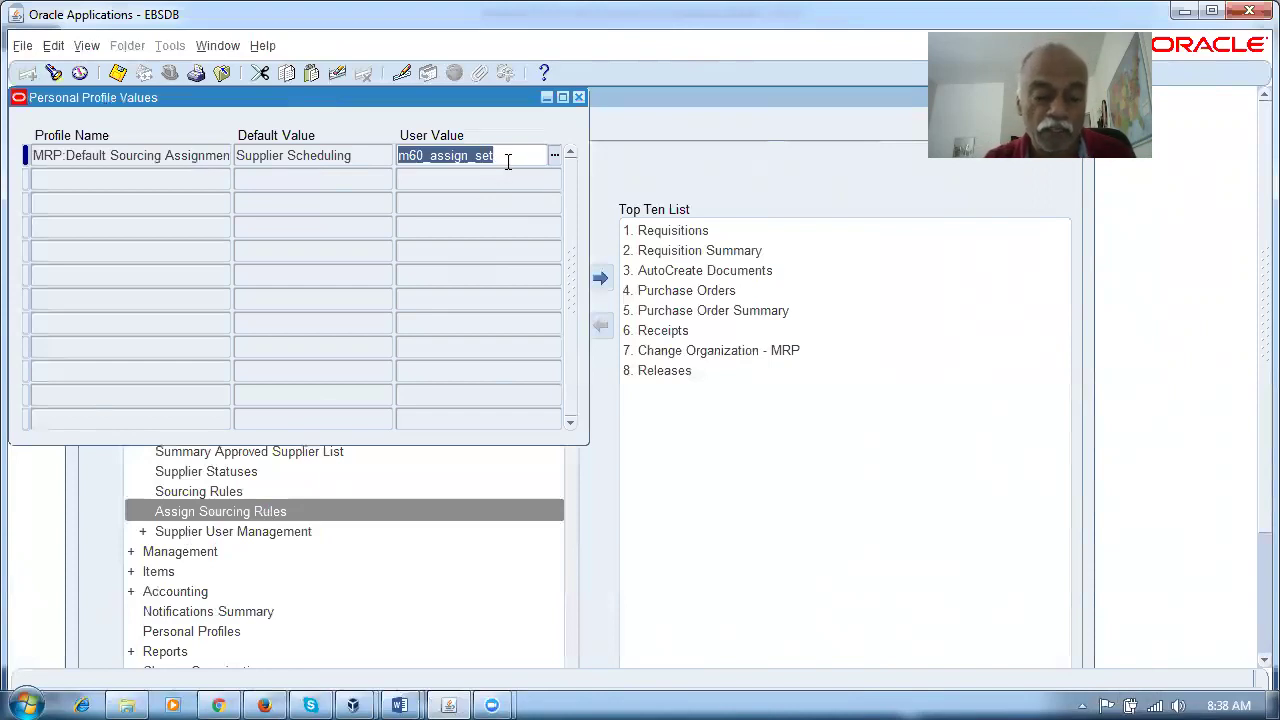
type("nana_retro_assign_set")
key("ctrl+s")
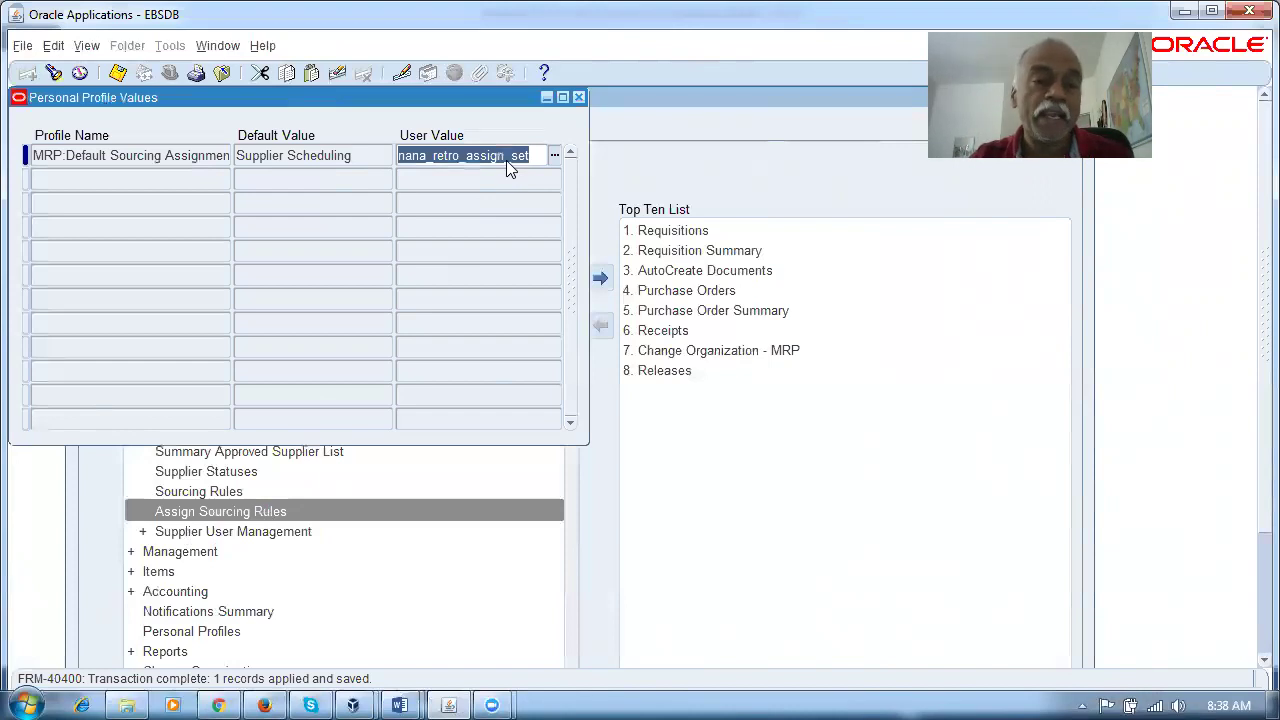
left_click(372, 155)
left_click(540, 155)
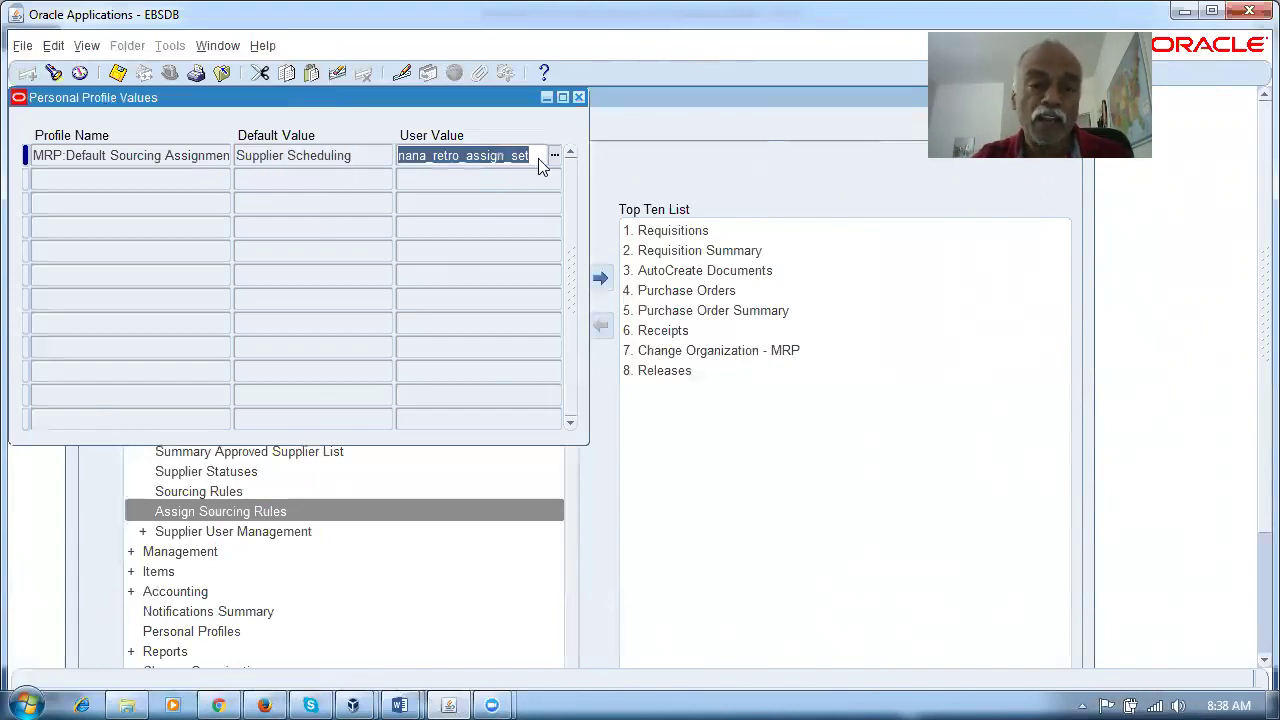
left_click(579, 98)
Check the Automatic Document Creation diagram in Word, then open Buyer Work Center Agreements
mouse_move(399, 705)
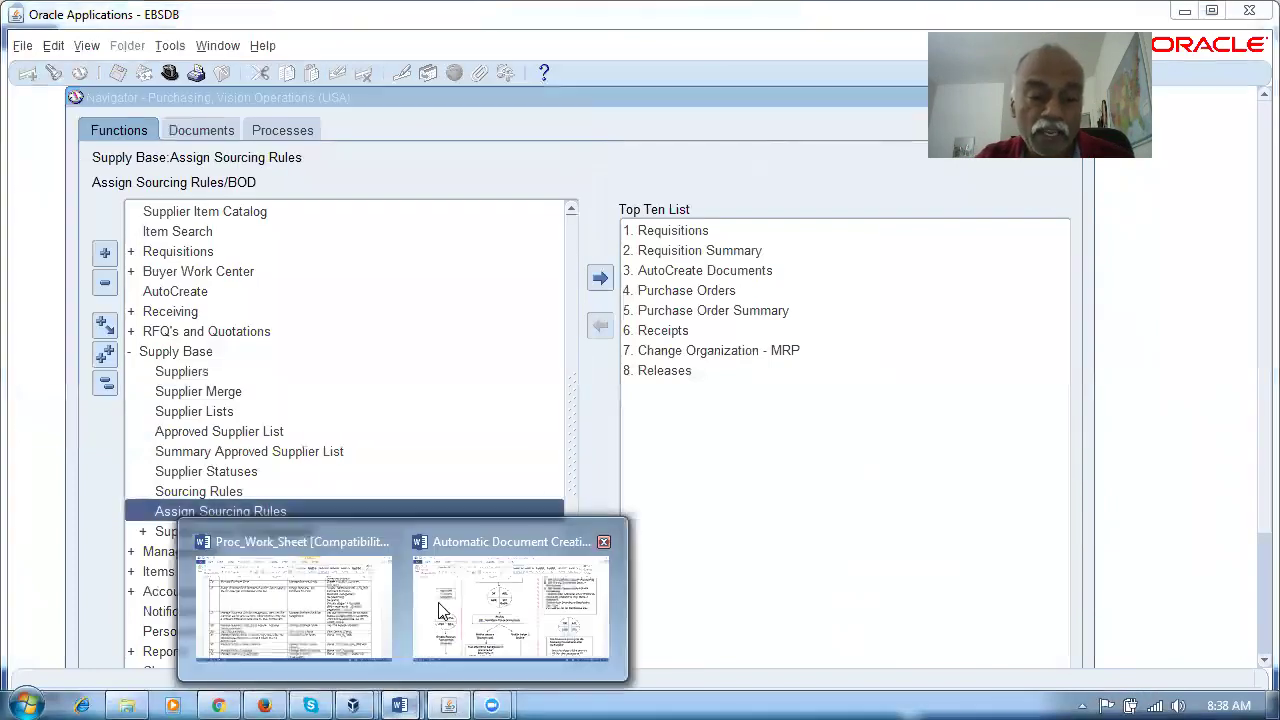
left_click(443, 611)
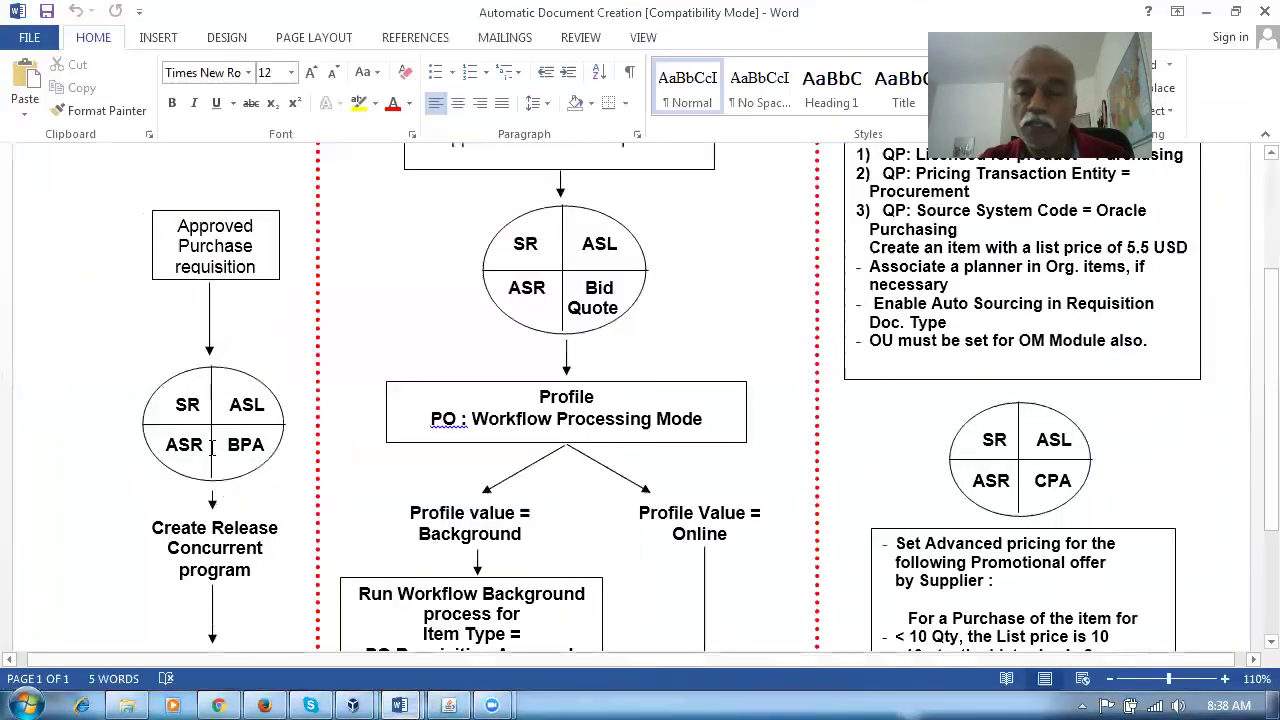
left_click(449, 705)
left_click(104, 383)
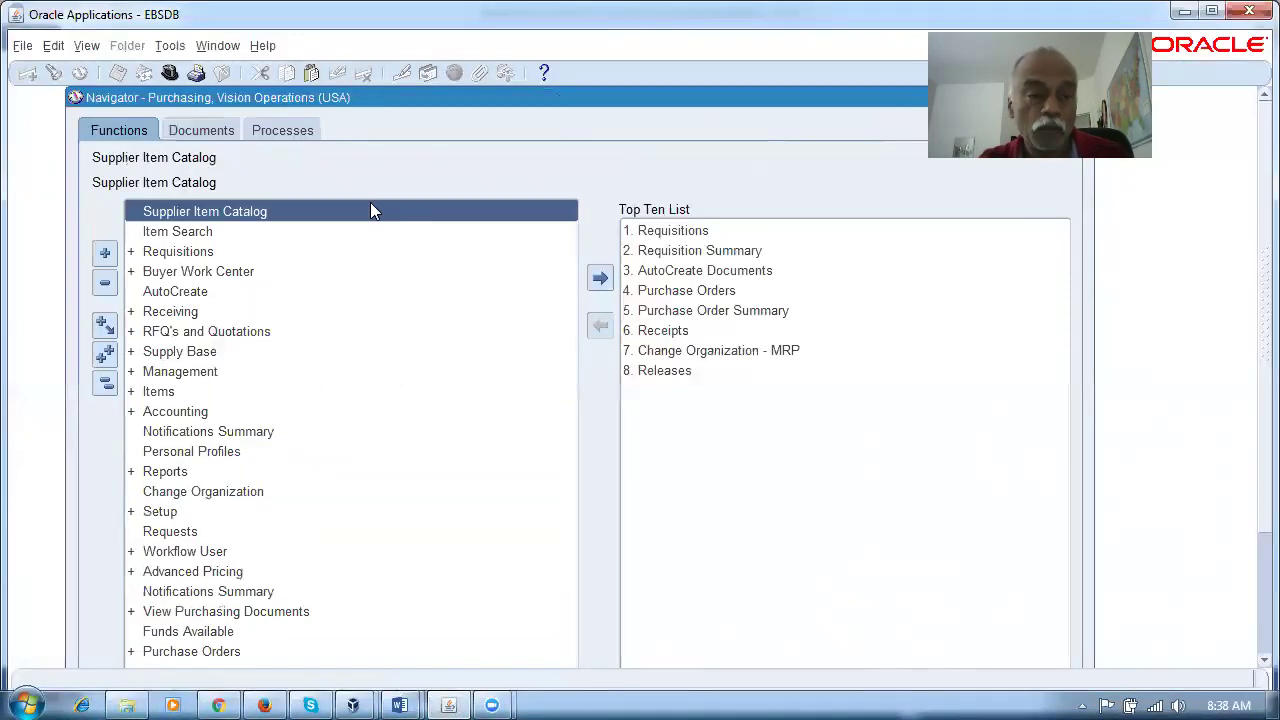
double_click(232, 272)
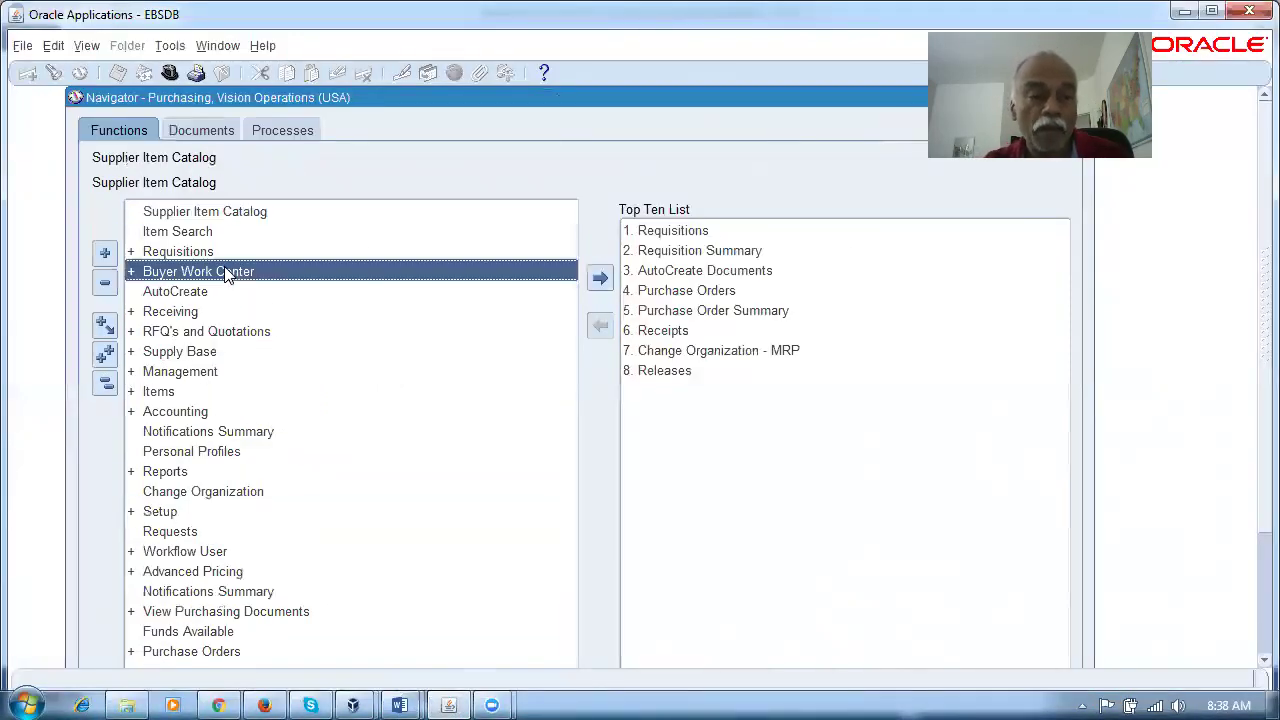
double_click(219, 373)
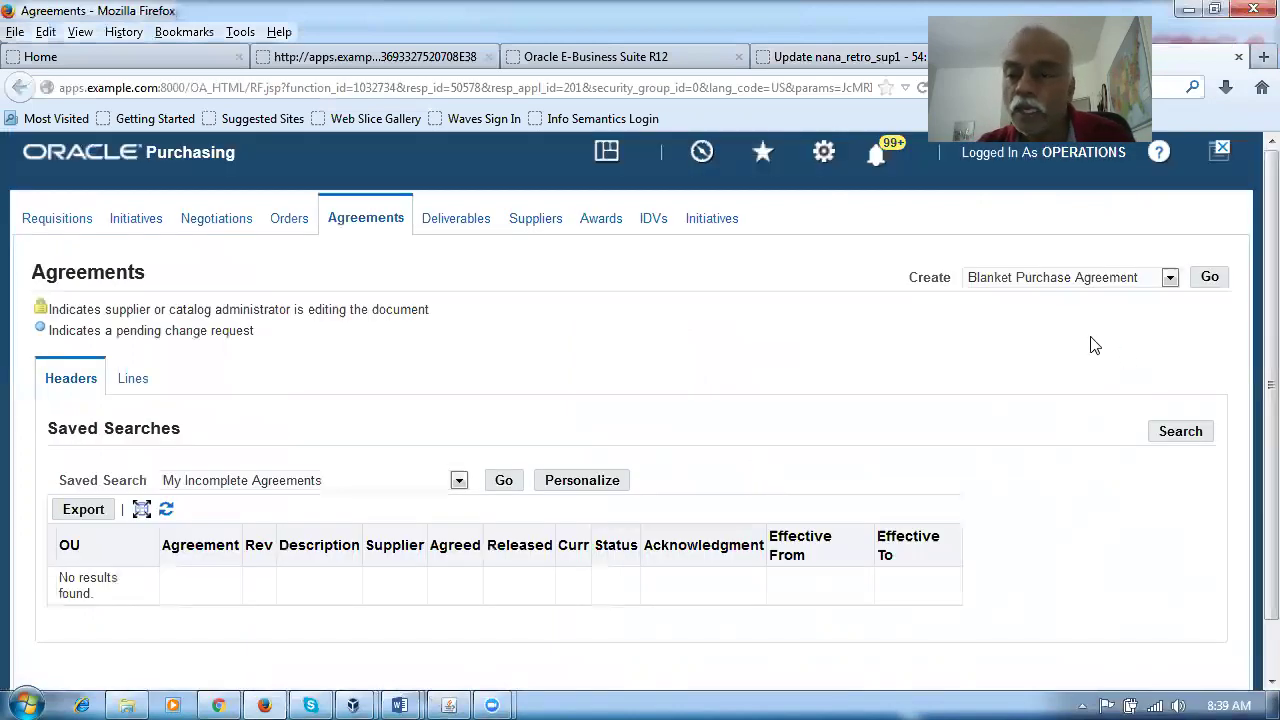
Start a blanket purchase agreement for supplier nana_retro_sup1 with an agreed amount of 1,000.00
left_click(1209, 279)
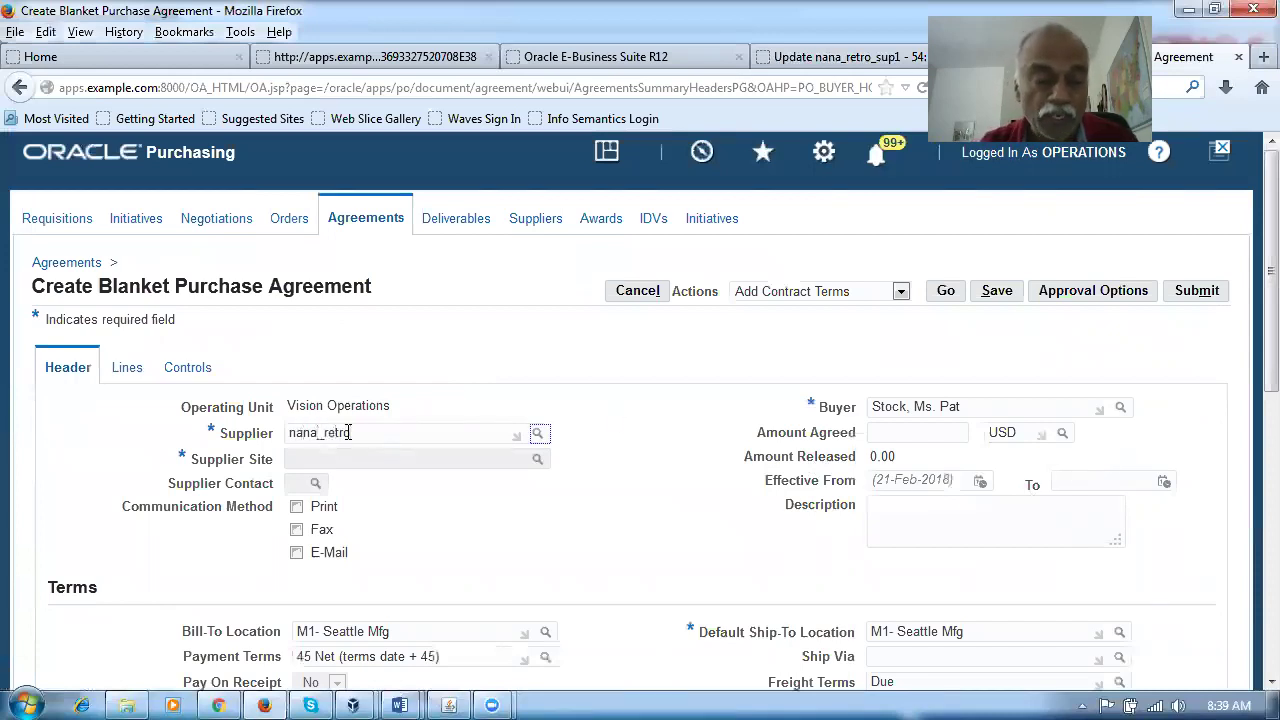
key("Tab")
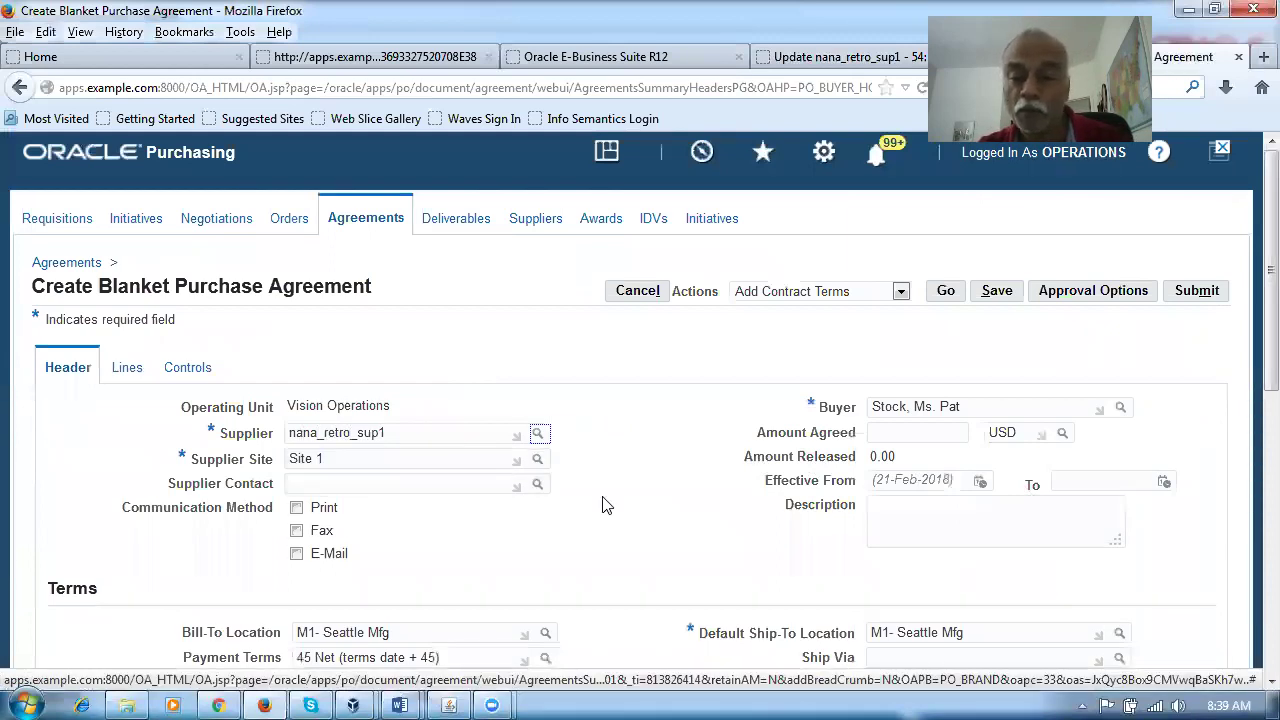
left_click(898, 440)
type("1000")
key("Tab")
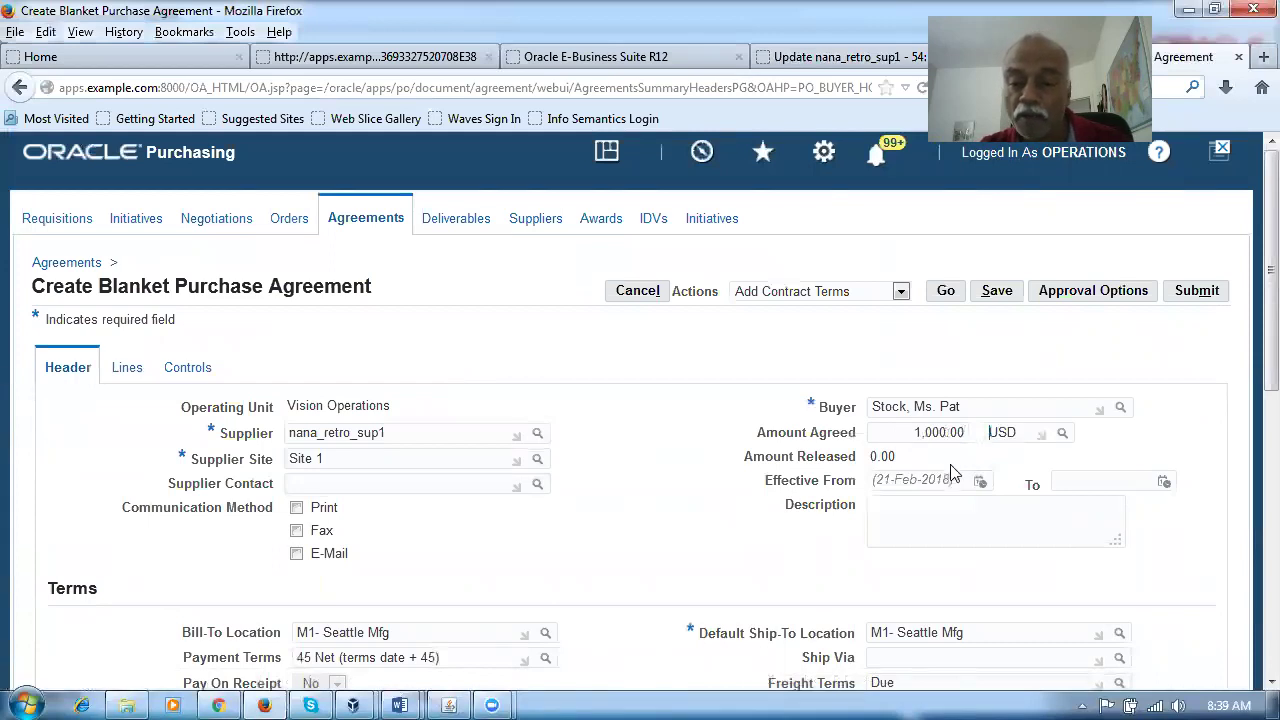
Set the agreement dates to 08-Mar-2018 through 28-Mar-2018 and describe it as 'Retro active test'
left_click(981, 483)
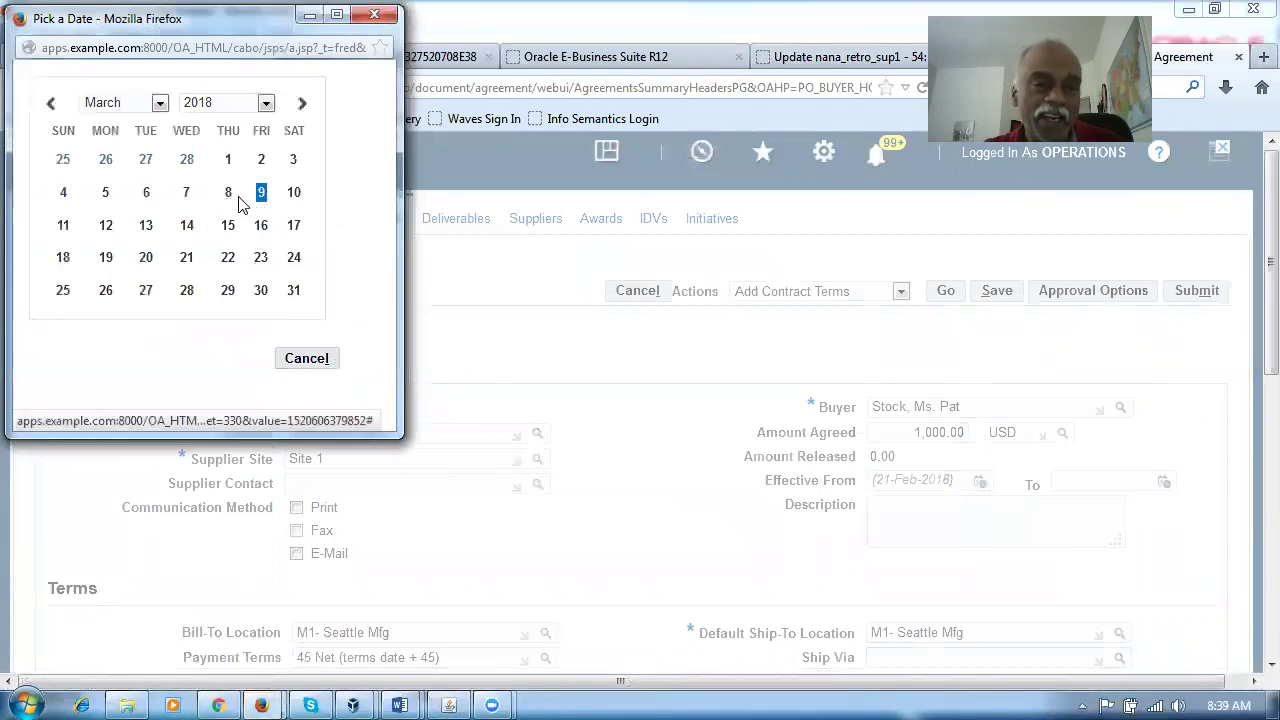
left_click(229, 193)
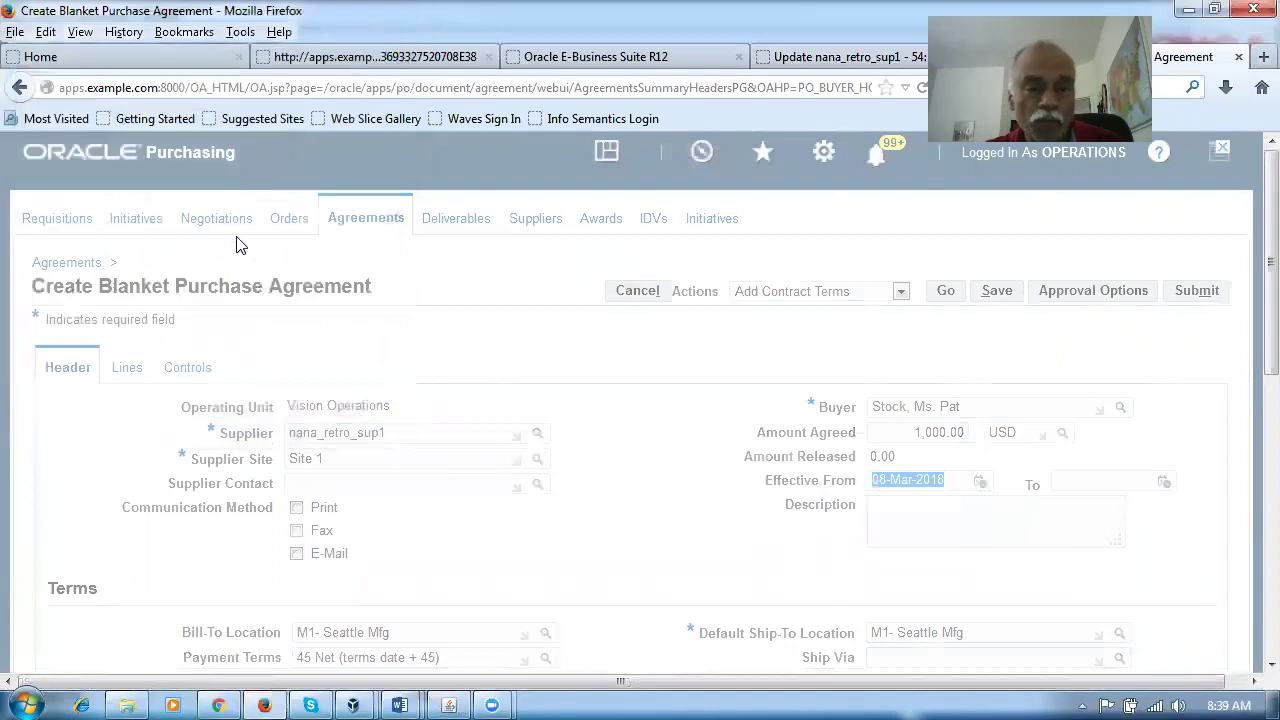
left_click(1087, 481)
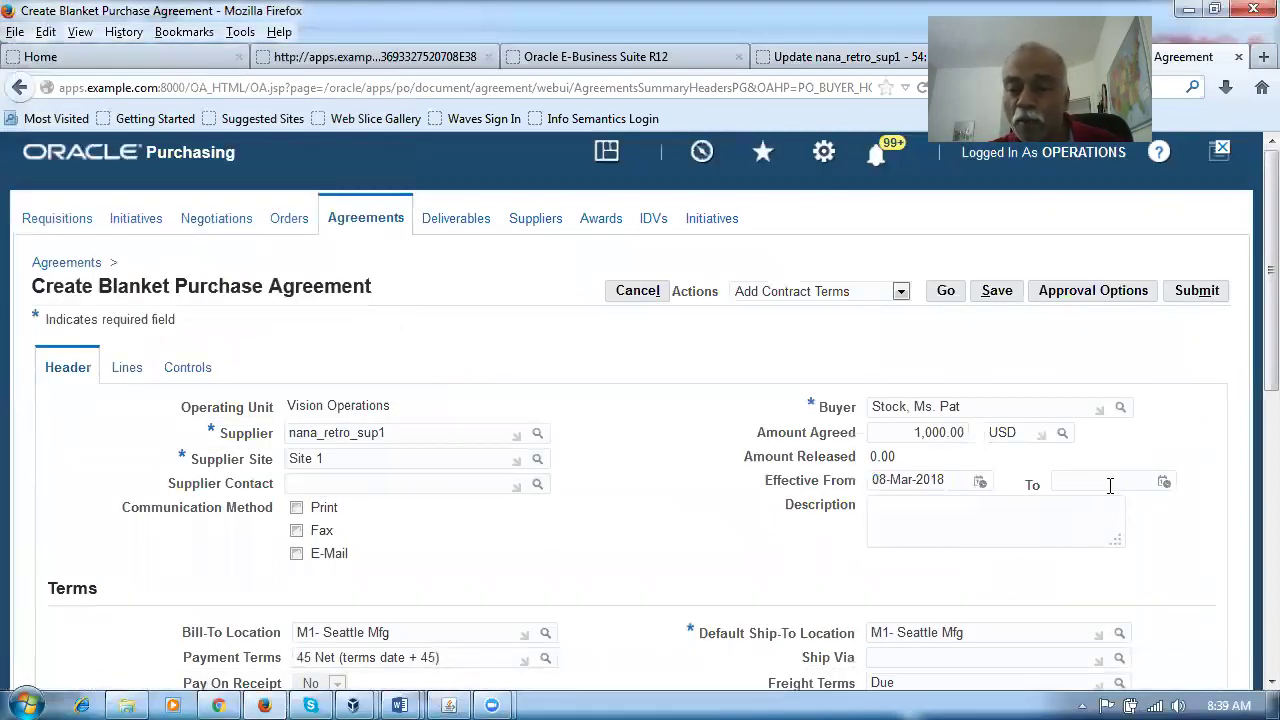
left_click(1165, 484)
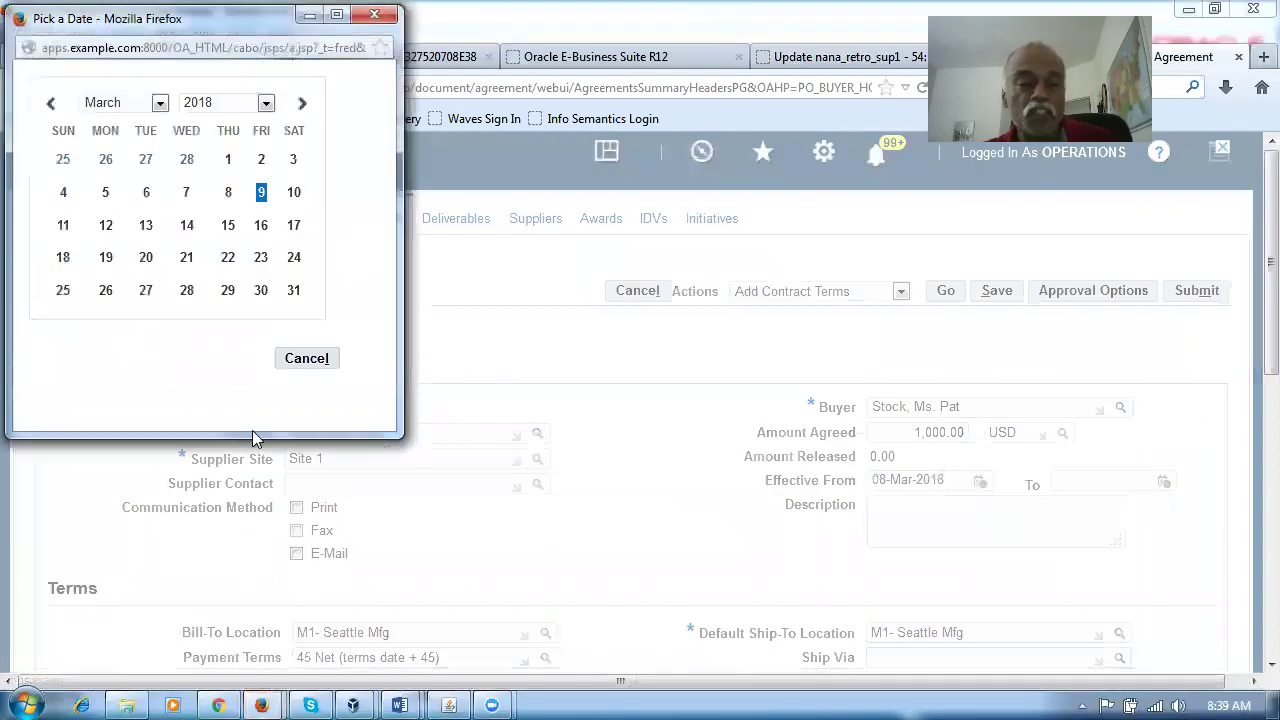
left_click(187, 291)
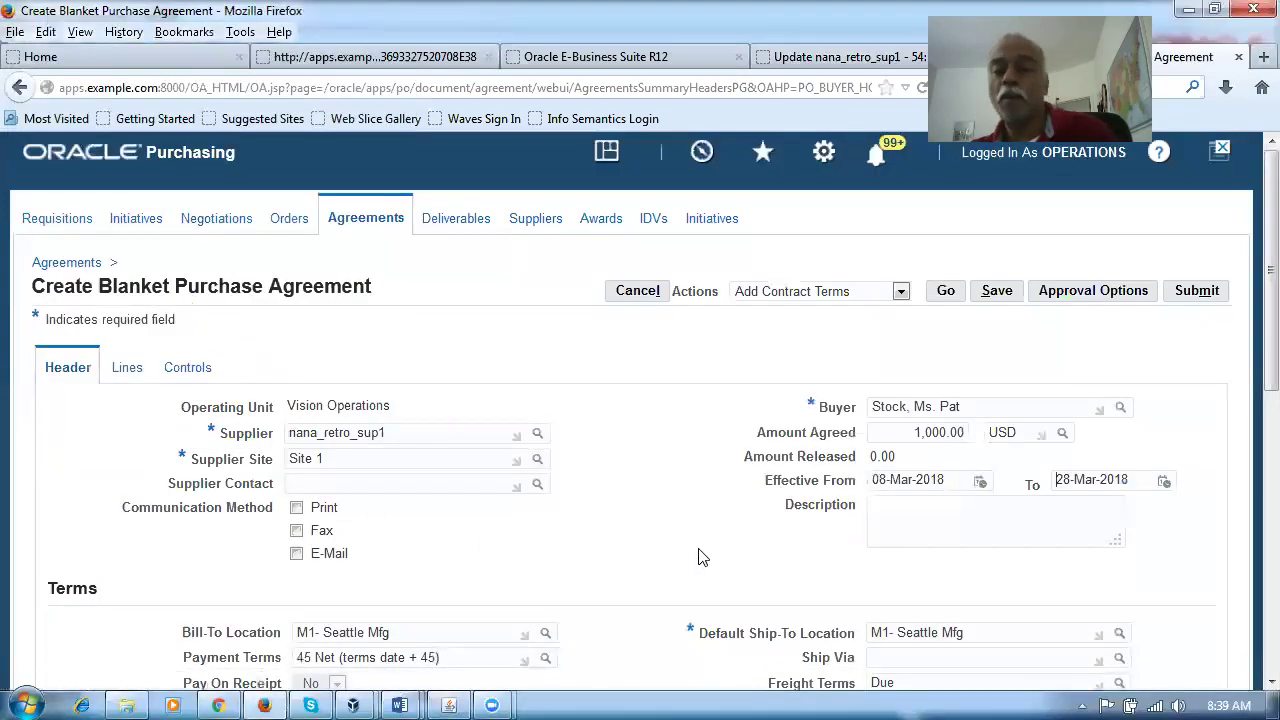
left_click(882, 532)
type("Retro a")
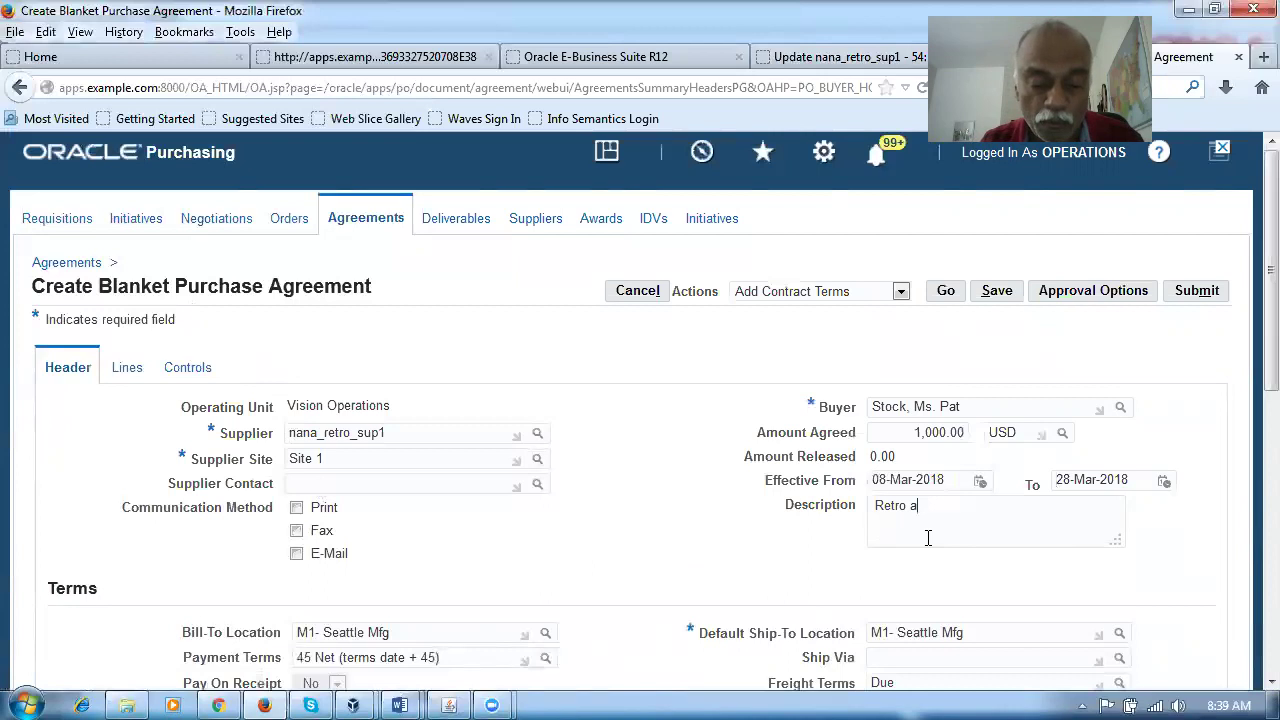
type("ctive test")
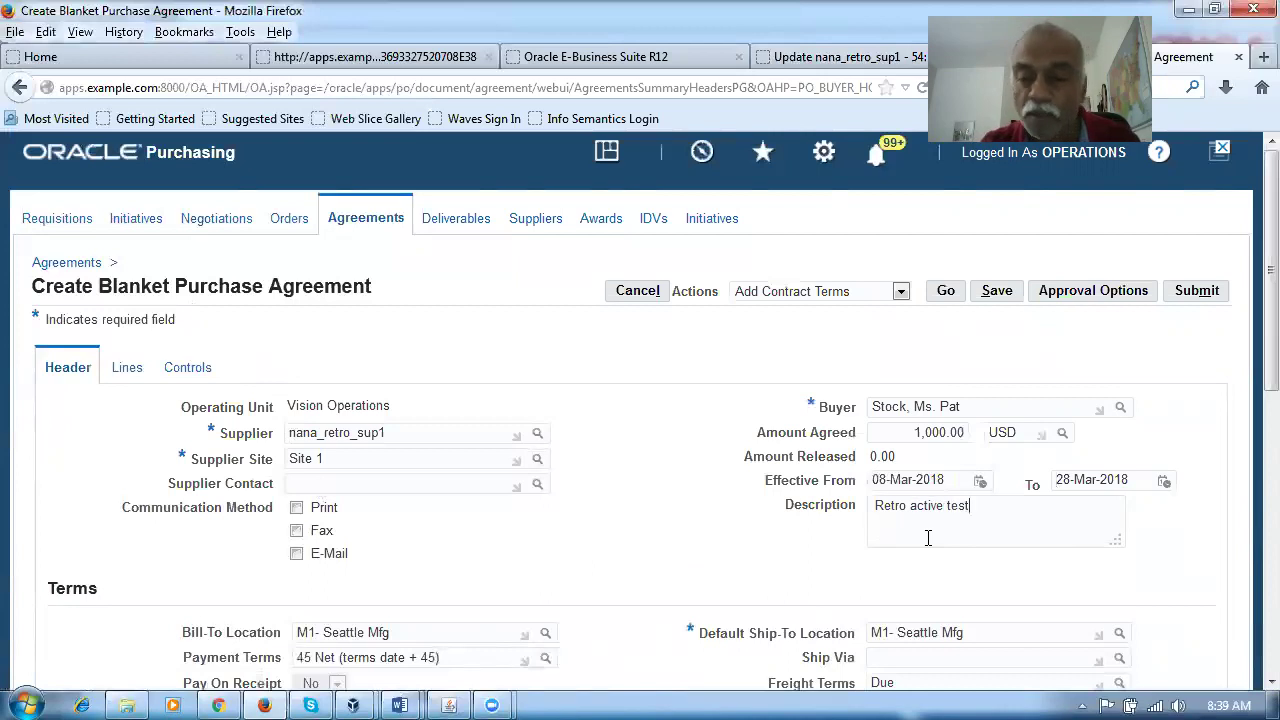
Review the header fields, highlighting the Amount Limit of 1,000.00
scroll(505, 565, "down", 4)
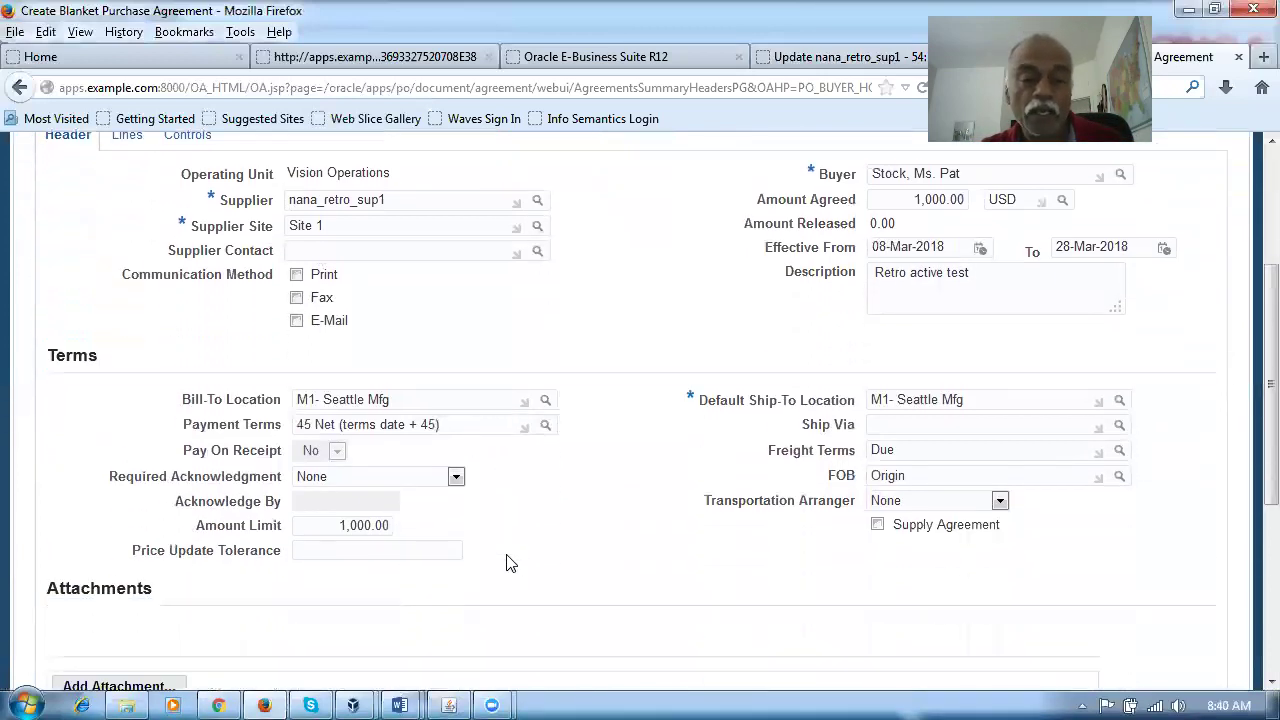
scroll(505, 563, "down", 4)
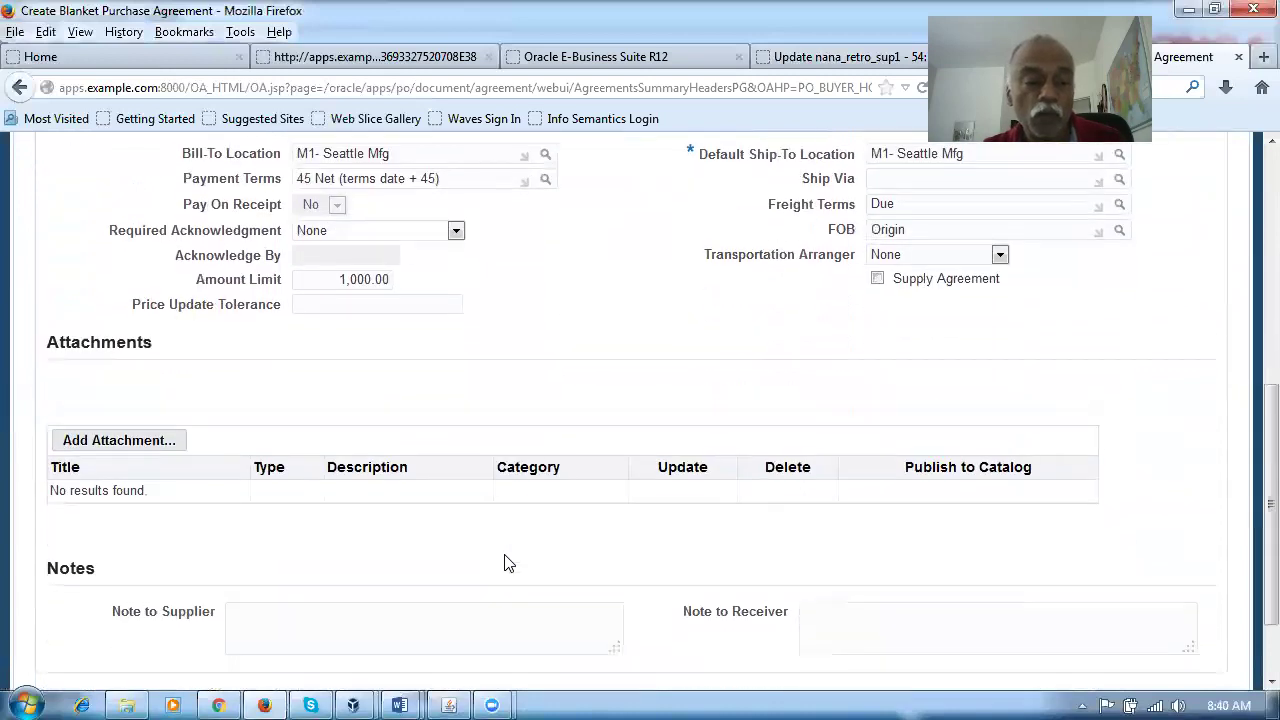
scroll(505, 563, "down", 2)
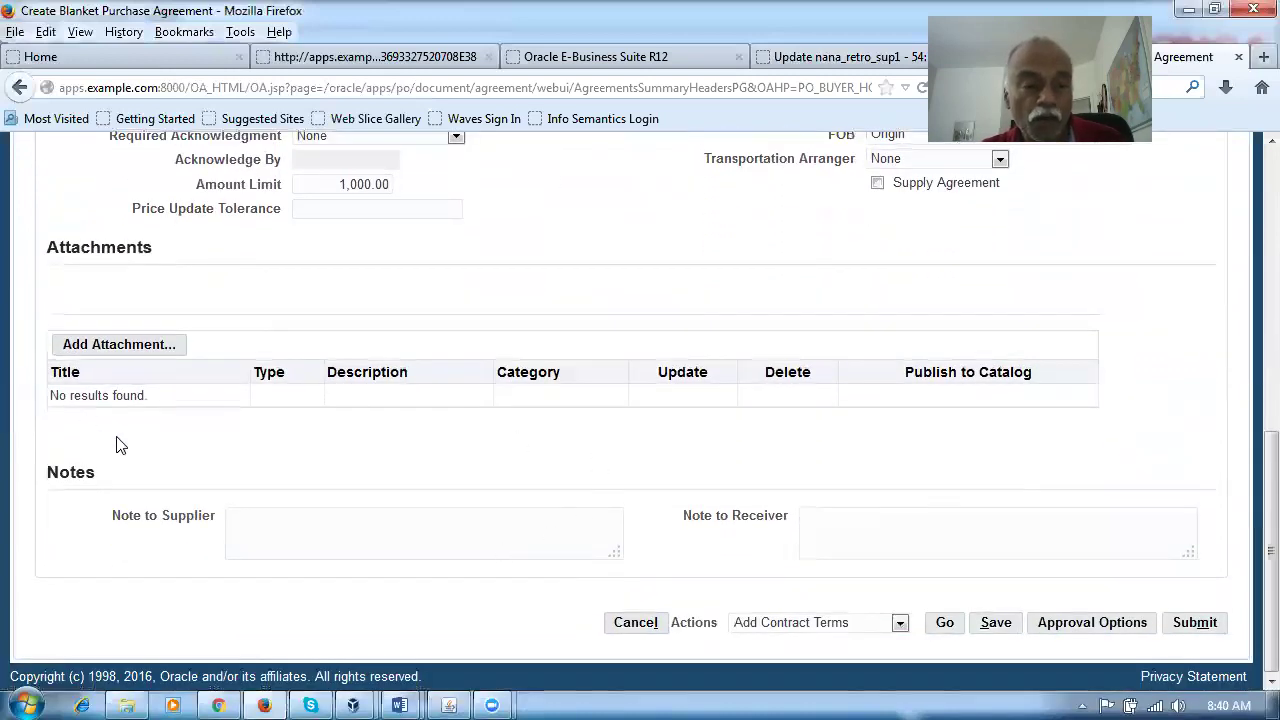
scroll(255, 437, "up", 6)
scroll(423, 443, "up", 2)
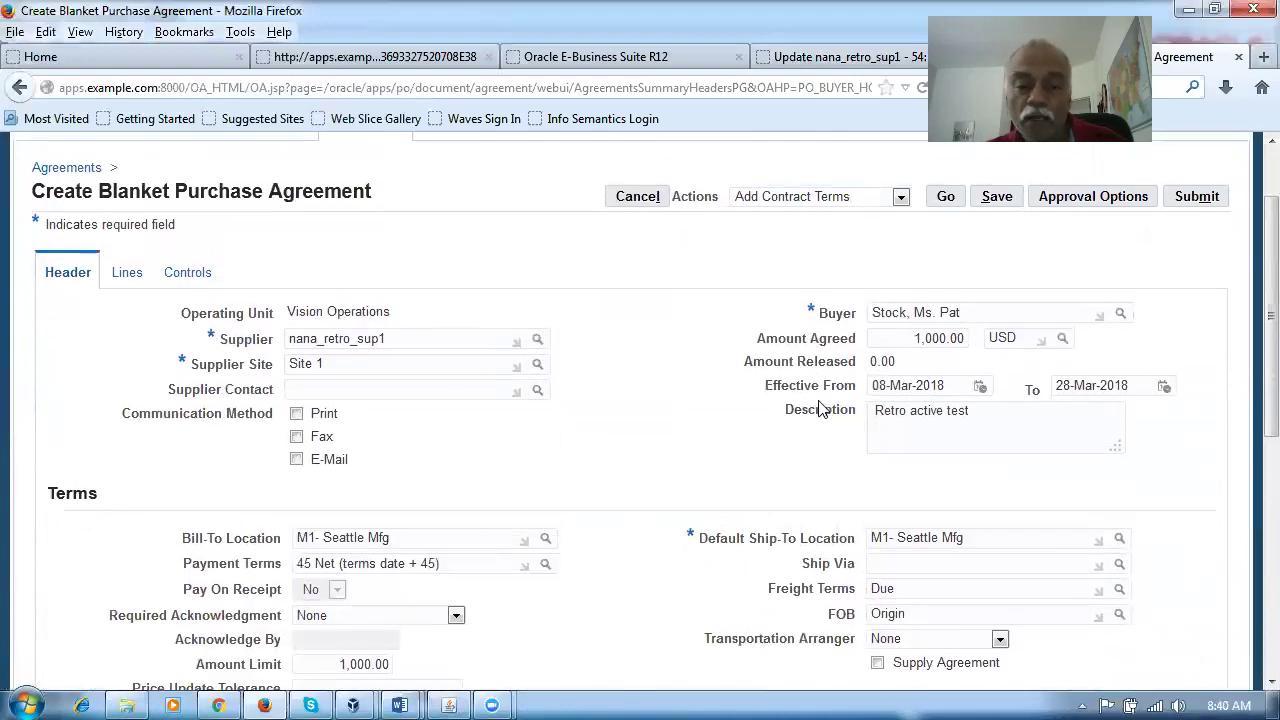
scroll(680, 470, "down", 3)
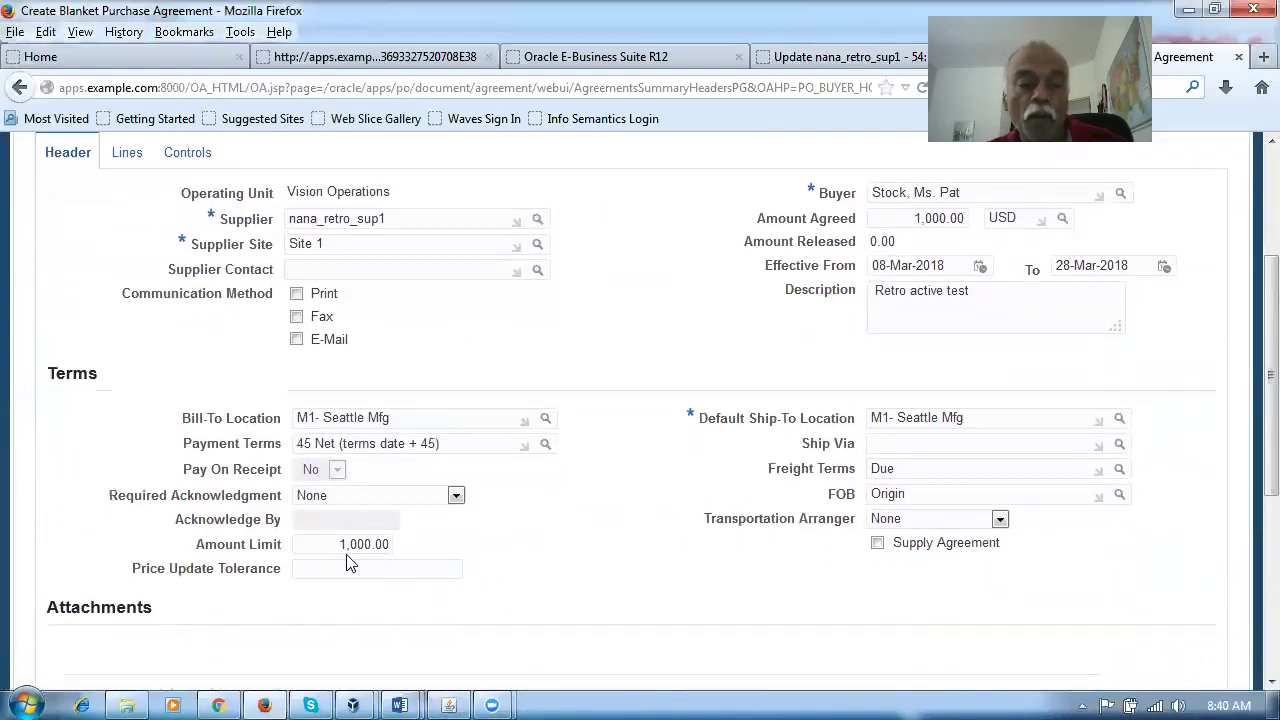
left_click_drag(334, 548, 391, 556)
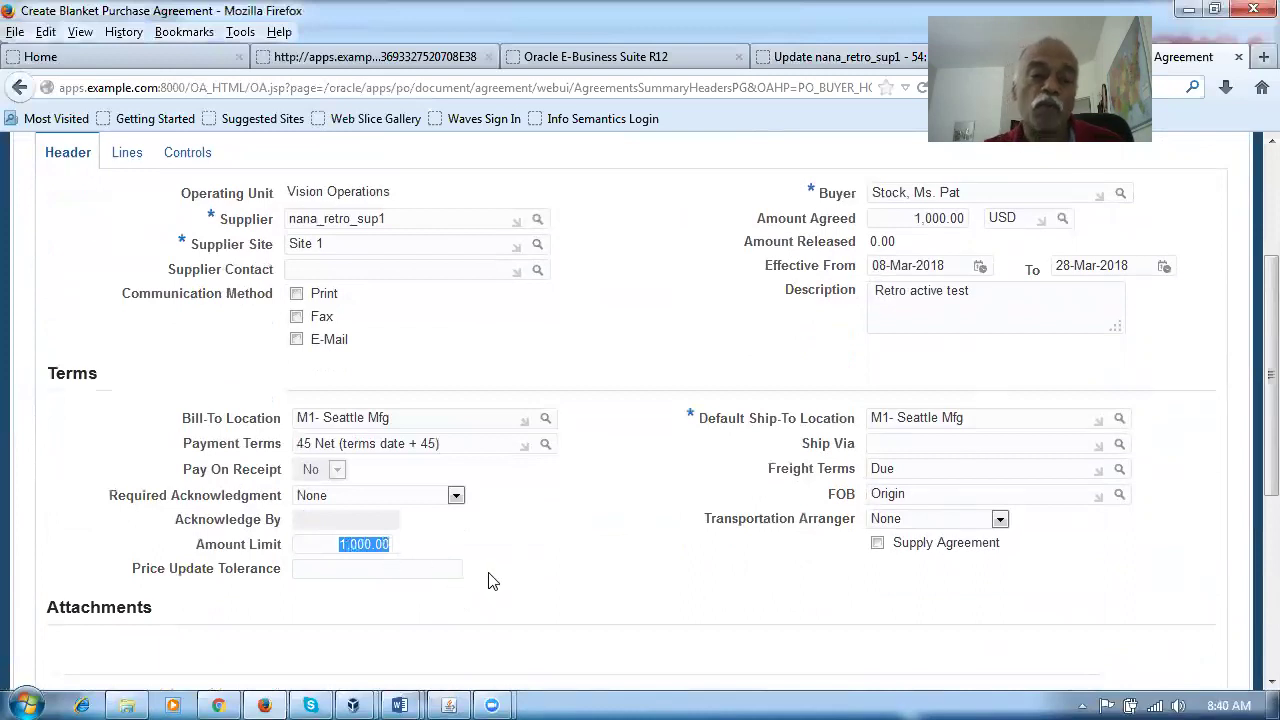
left_click(627, 597)
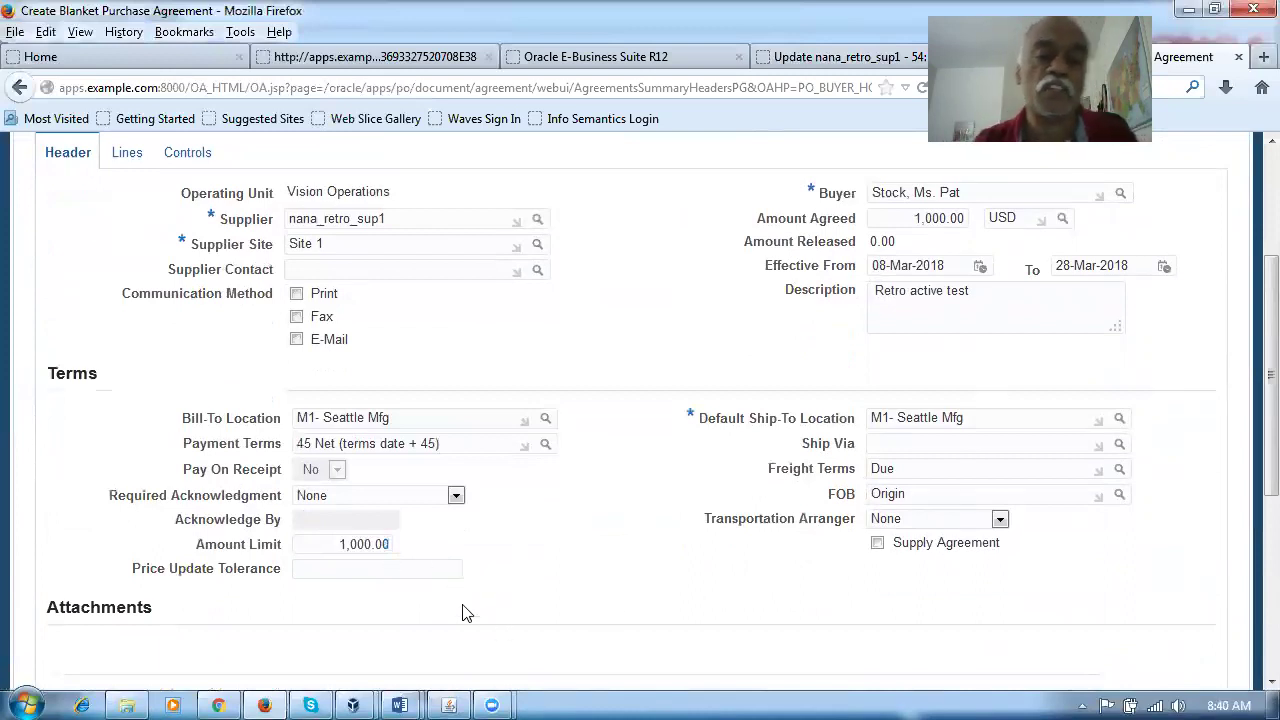
left_click_drag(320, 541, 390, 540)
left_click(540, 556)
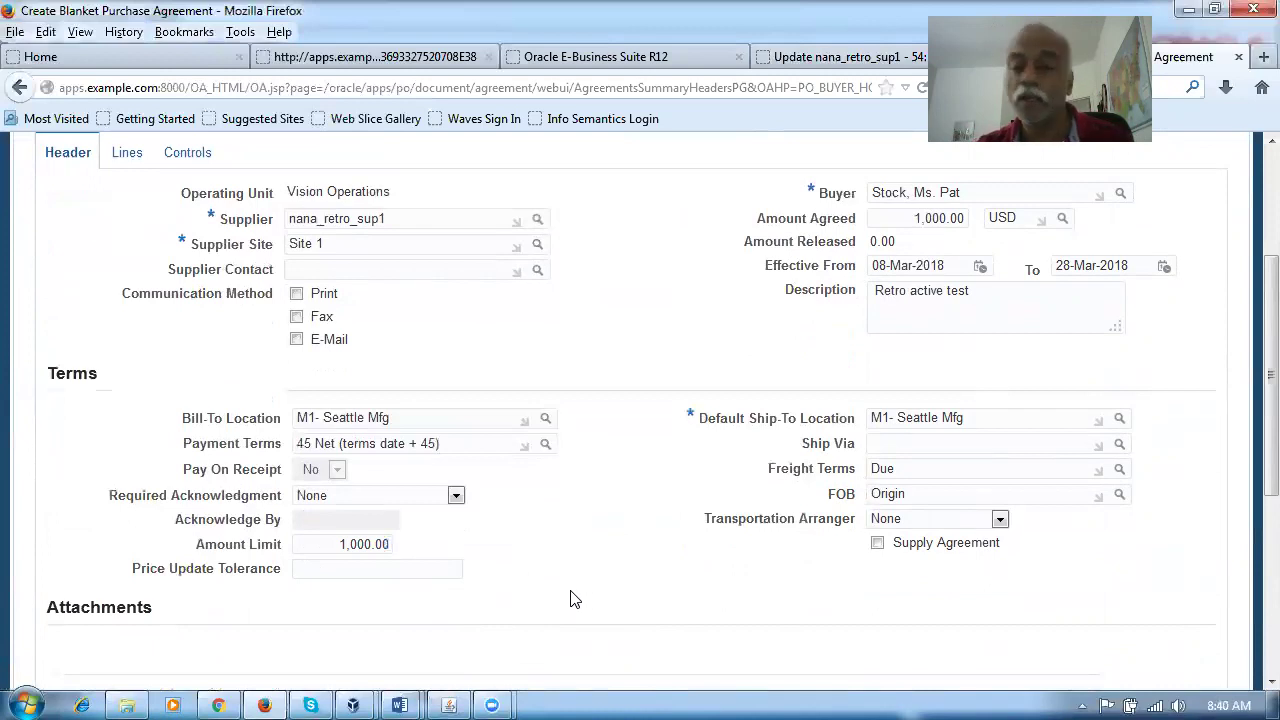
scroll(575, 598, "up", 4)
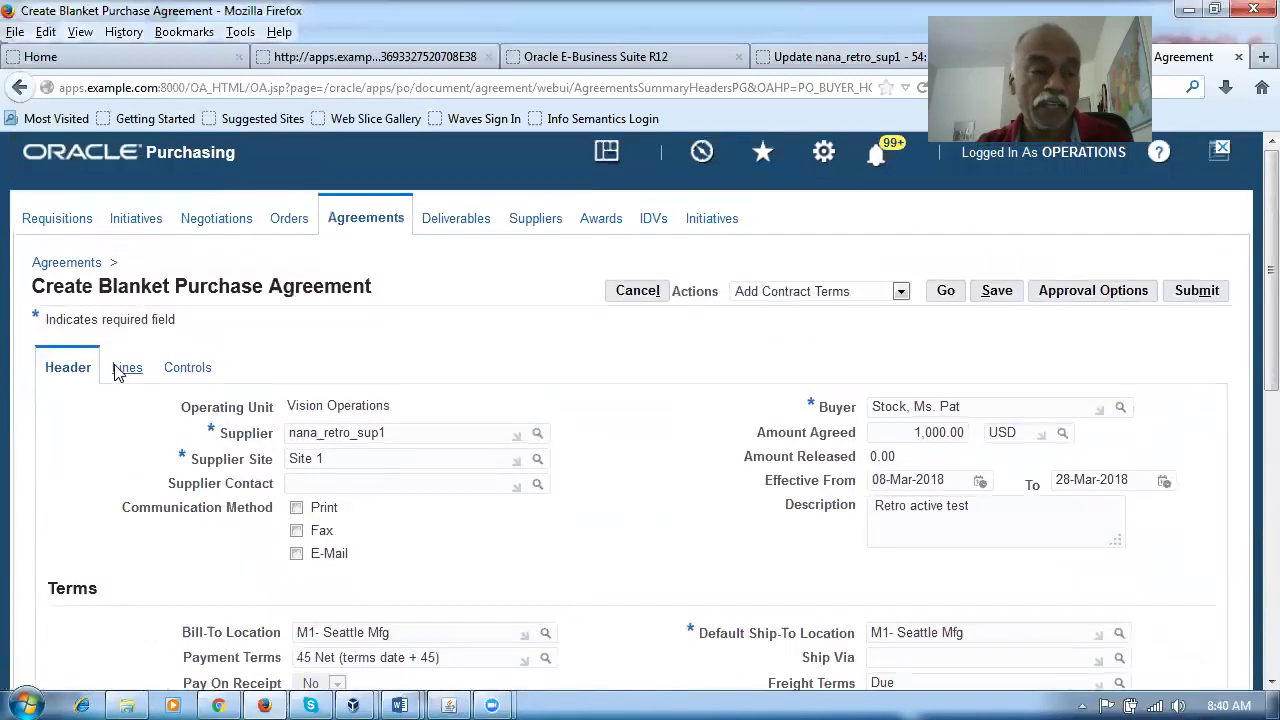
Enter nana_retro_item as the item on agreement line 1
left_click(127, 370)
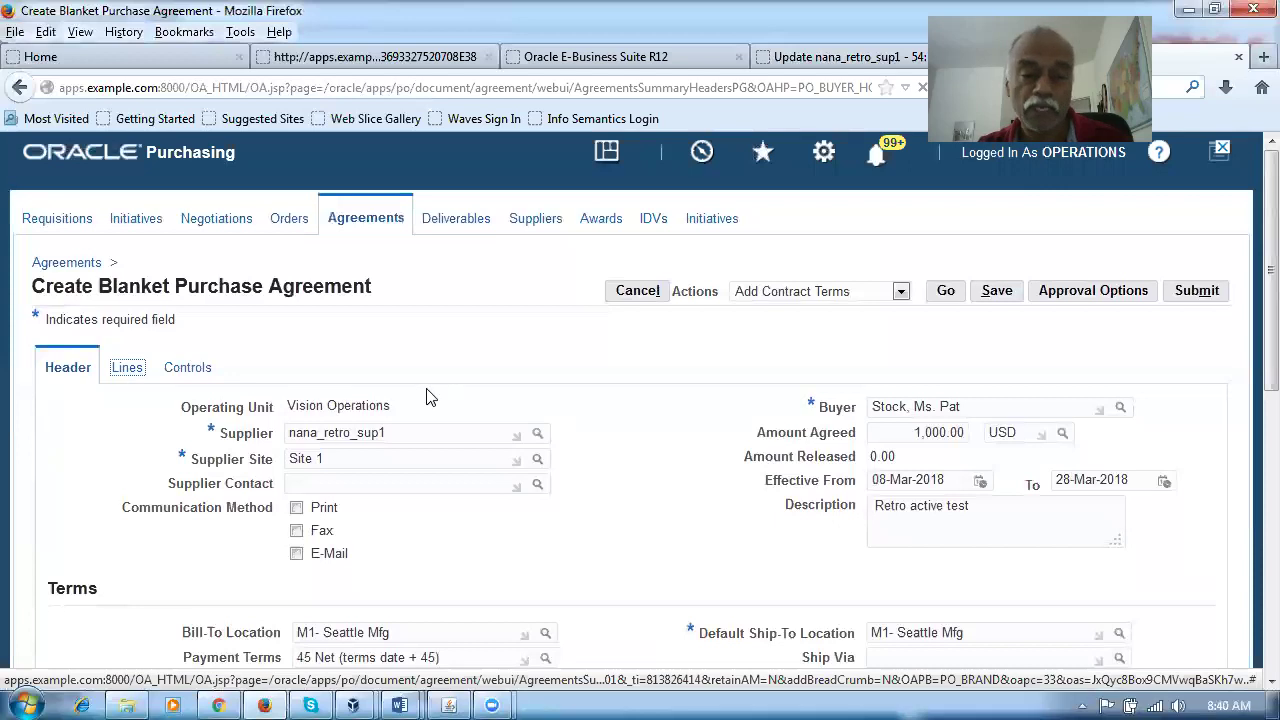
left_click(301, 507)
type("nana_retro")
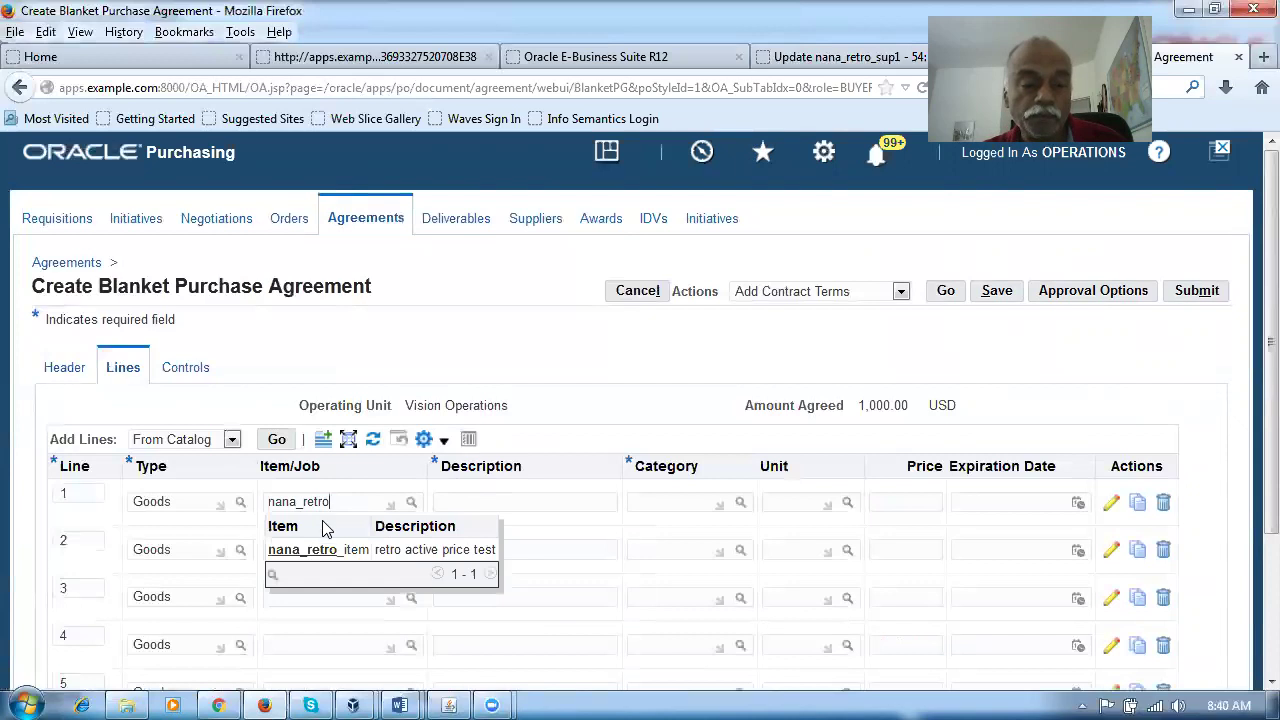
left_click(318, 549)
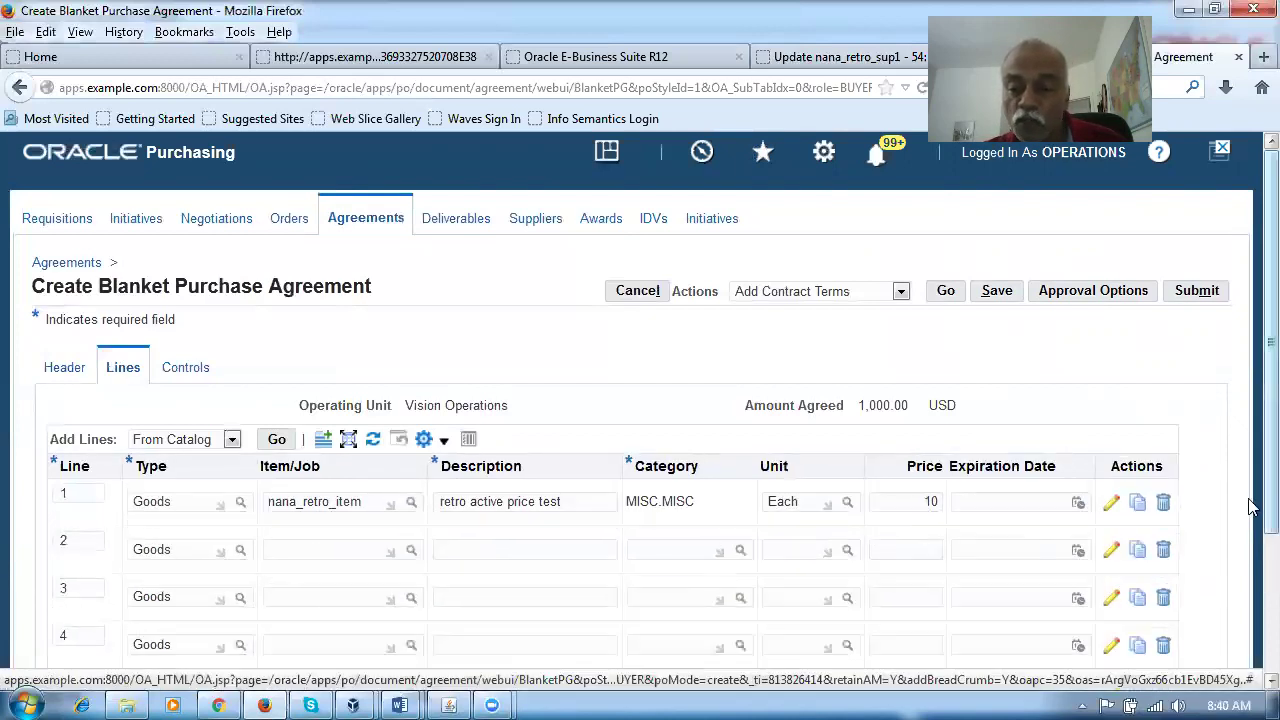
Delete the empty agreement lines 2, 3, 4 and 5
scroll(1250, 505, "down", 2)
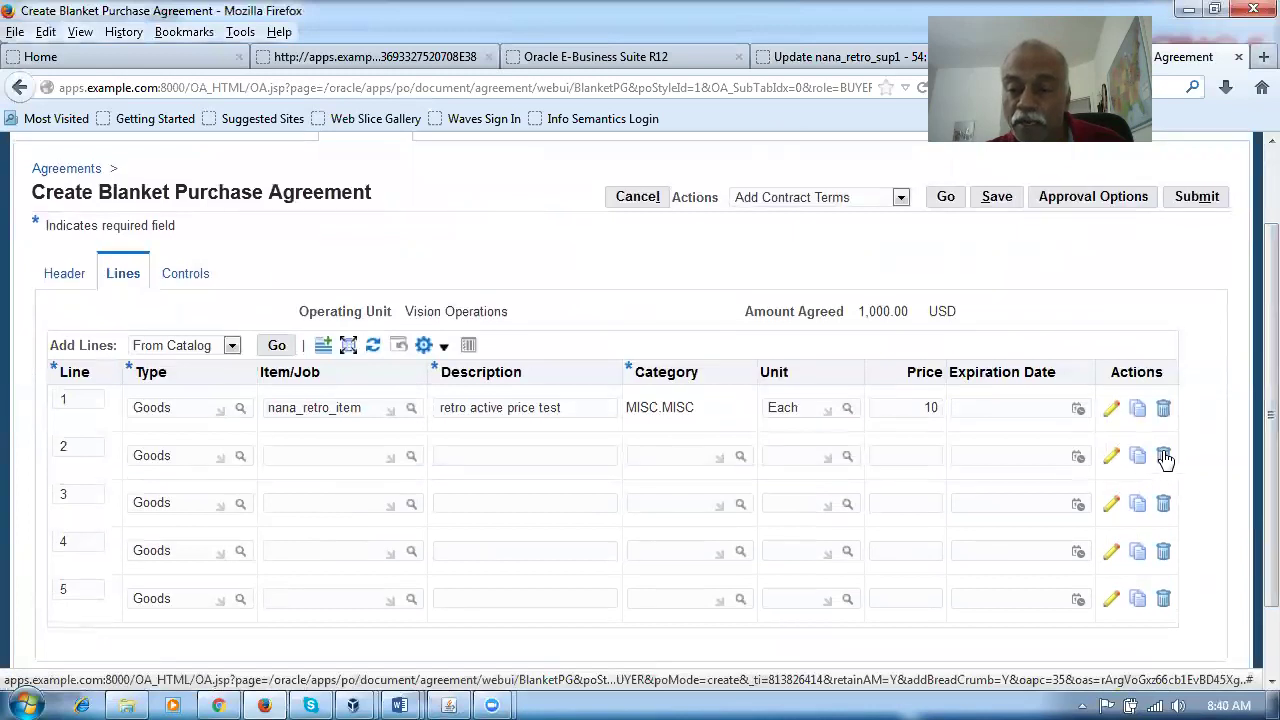
left_click(1164, 456)
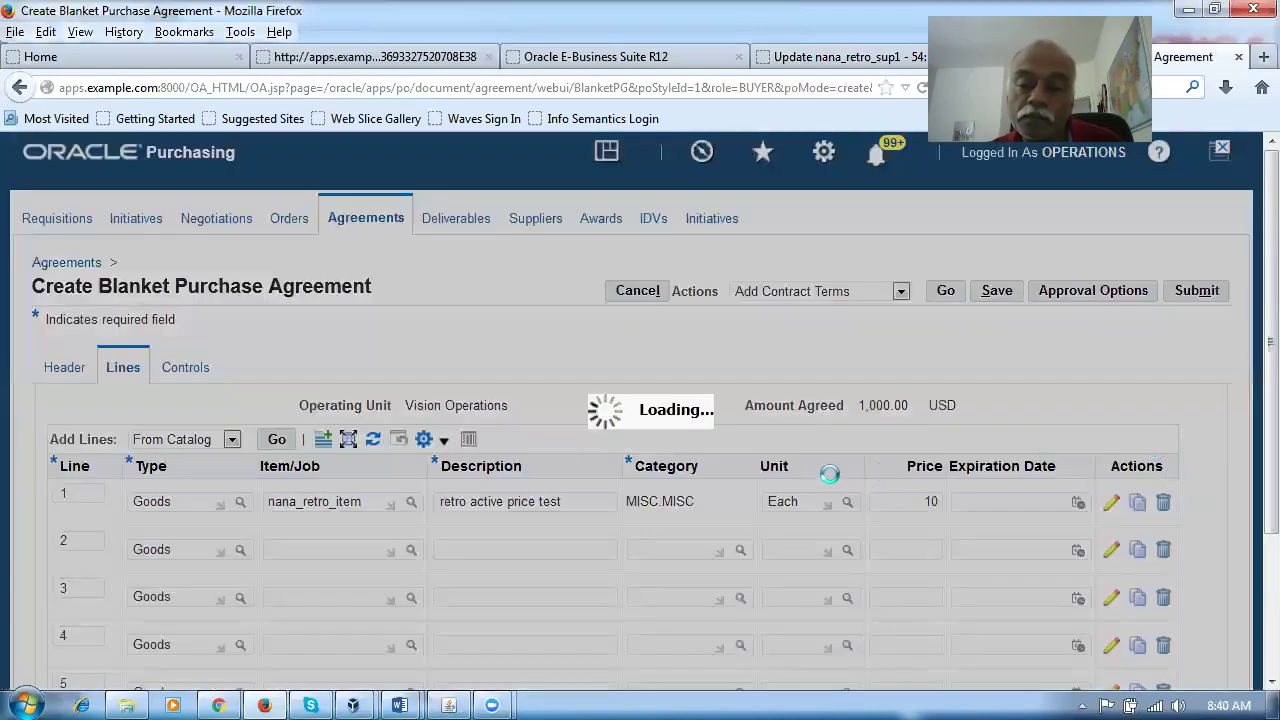
key("Return")
left_click(1164, 606)
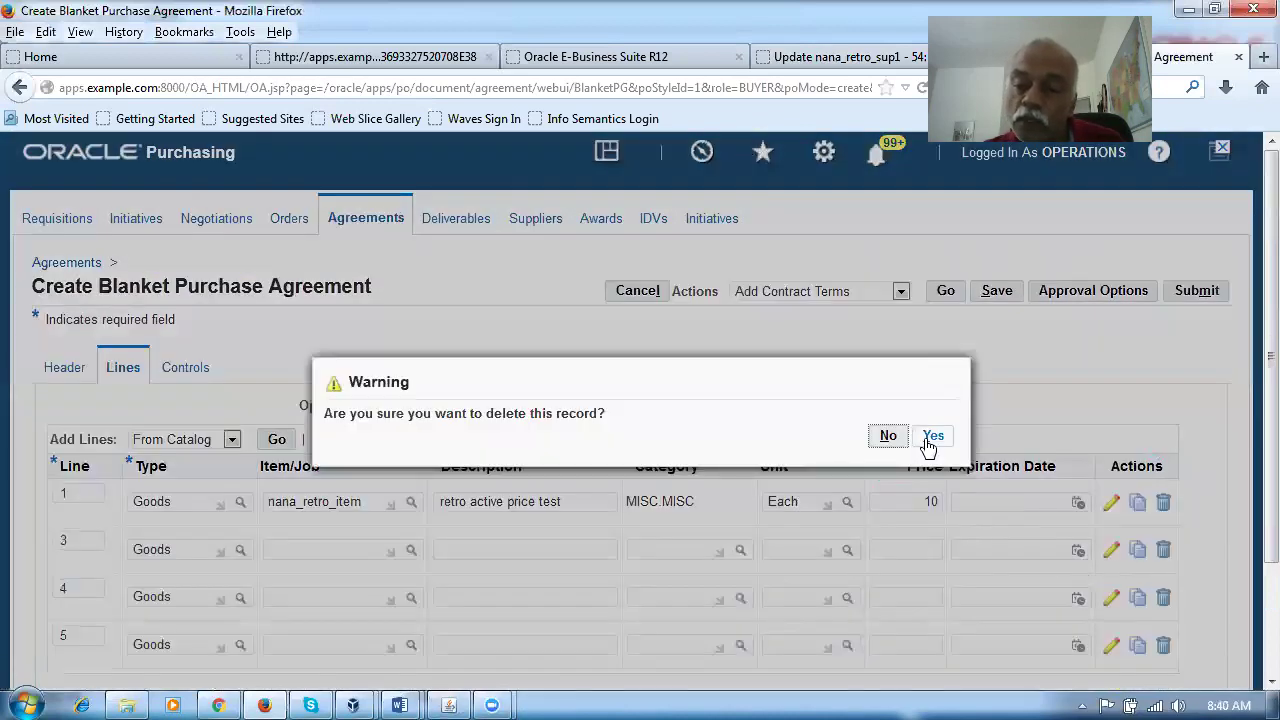
left_click(929, 442)
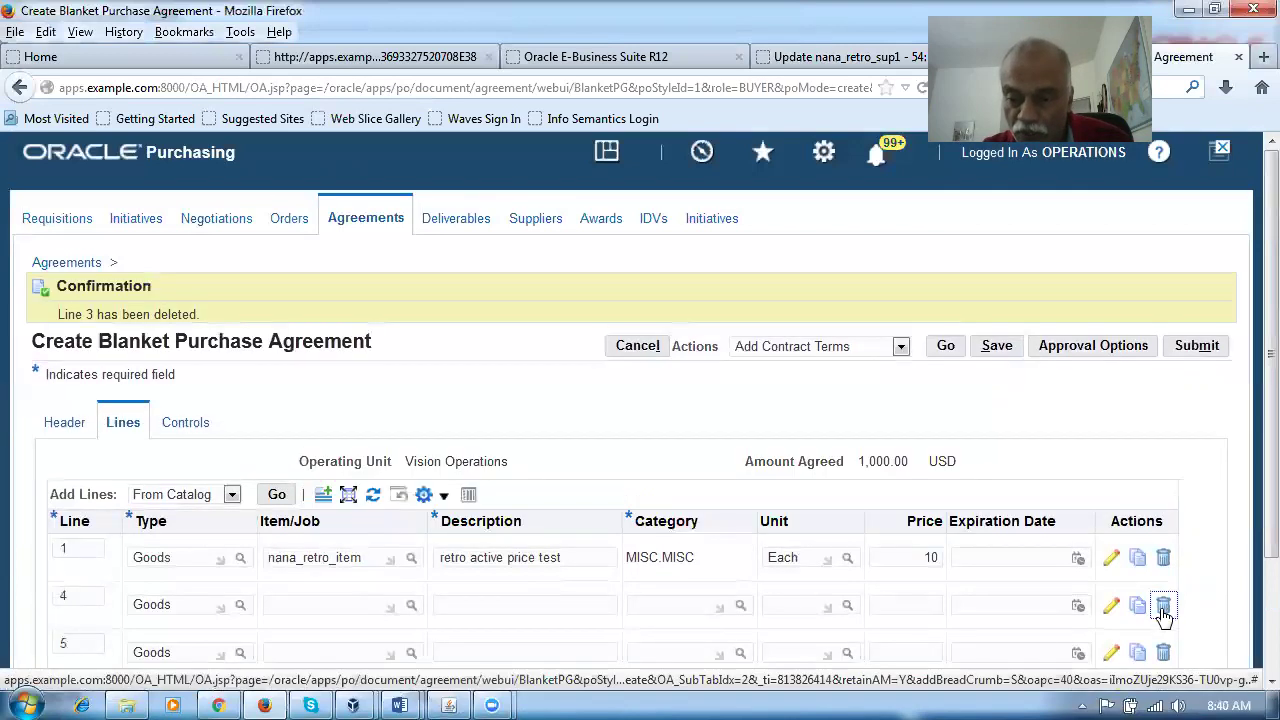
left_click(1164, 610)
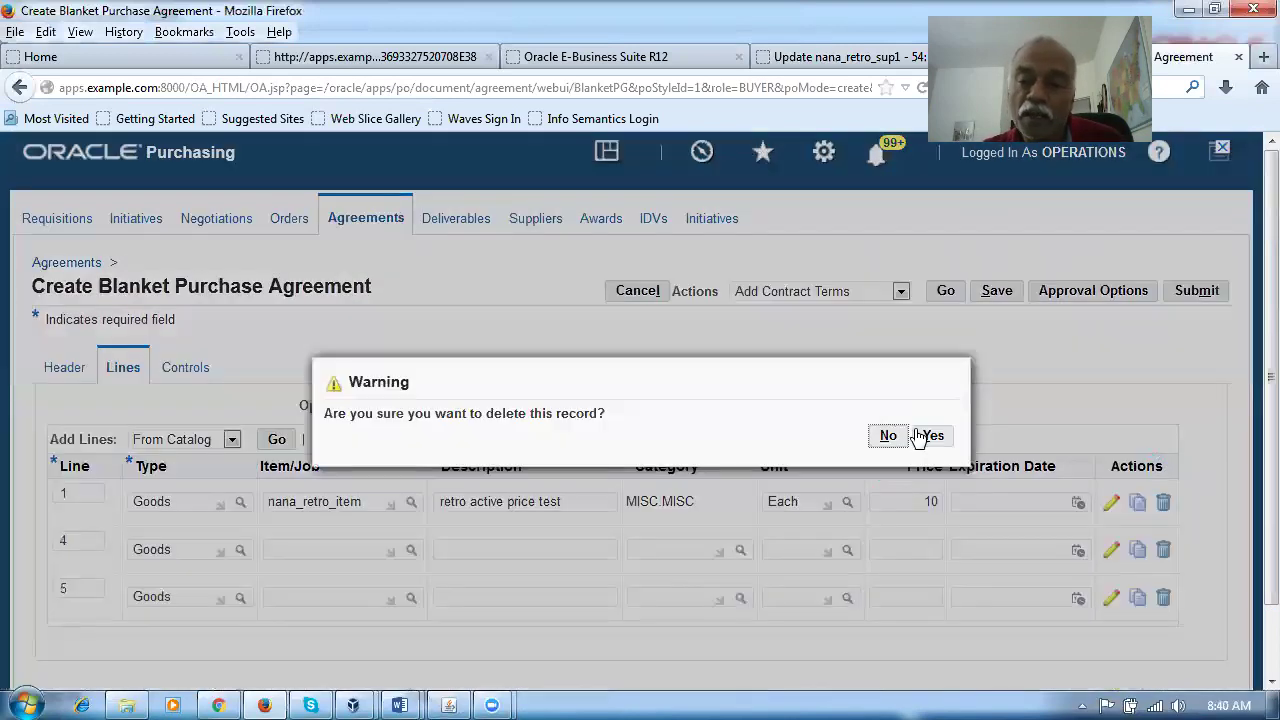
left_click(922, 437)
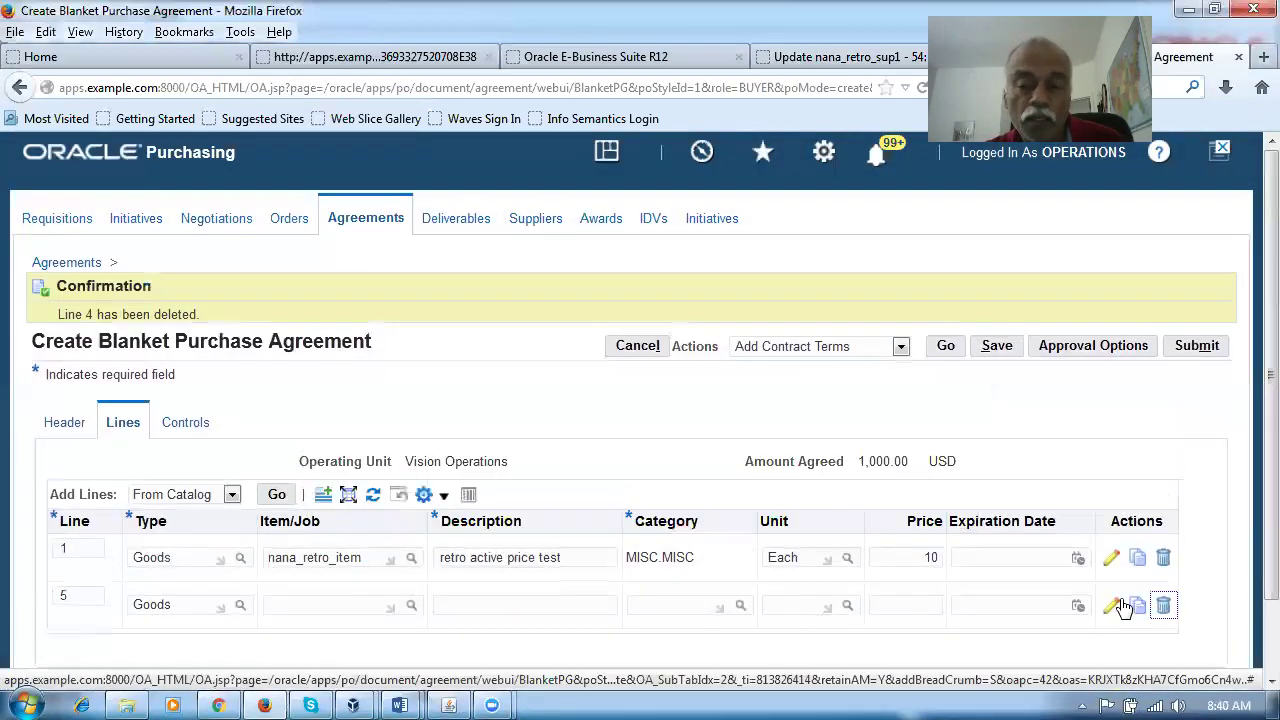
left_click(1164, 606)
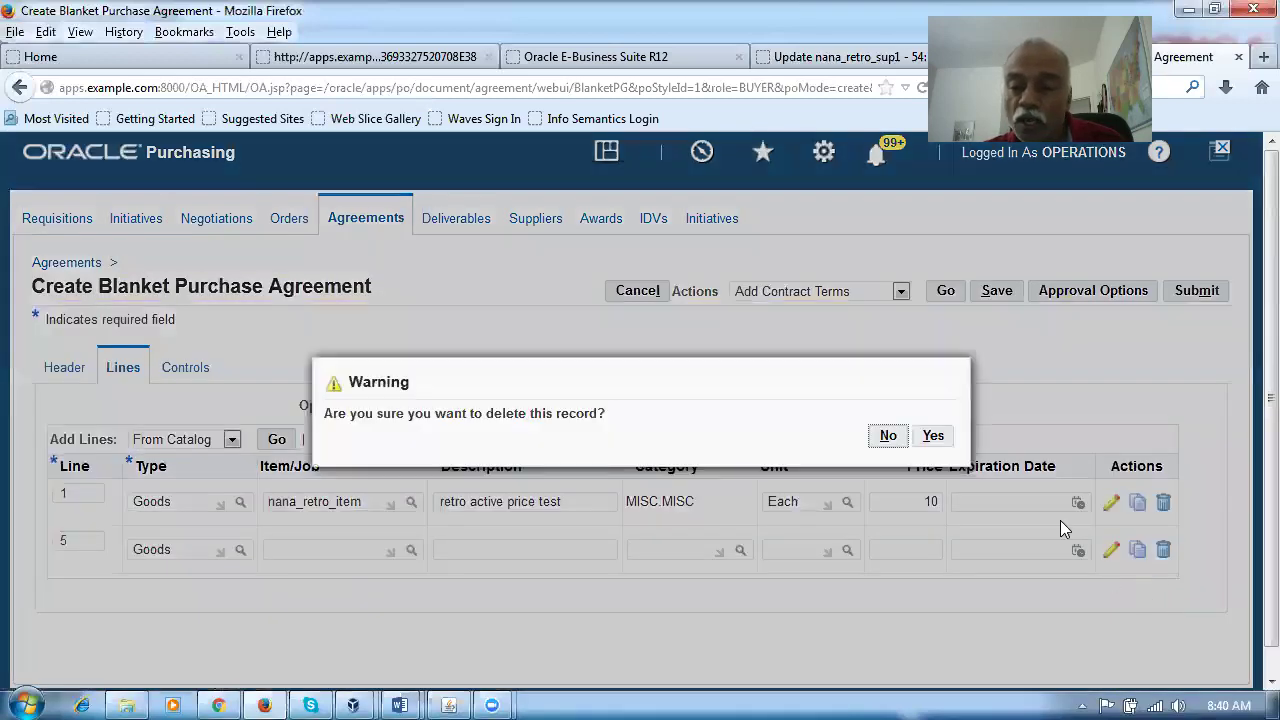
left_click(929, 437)
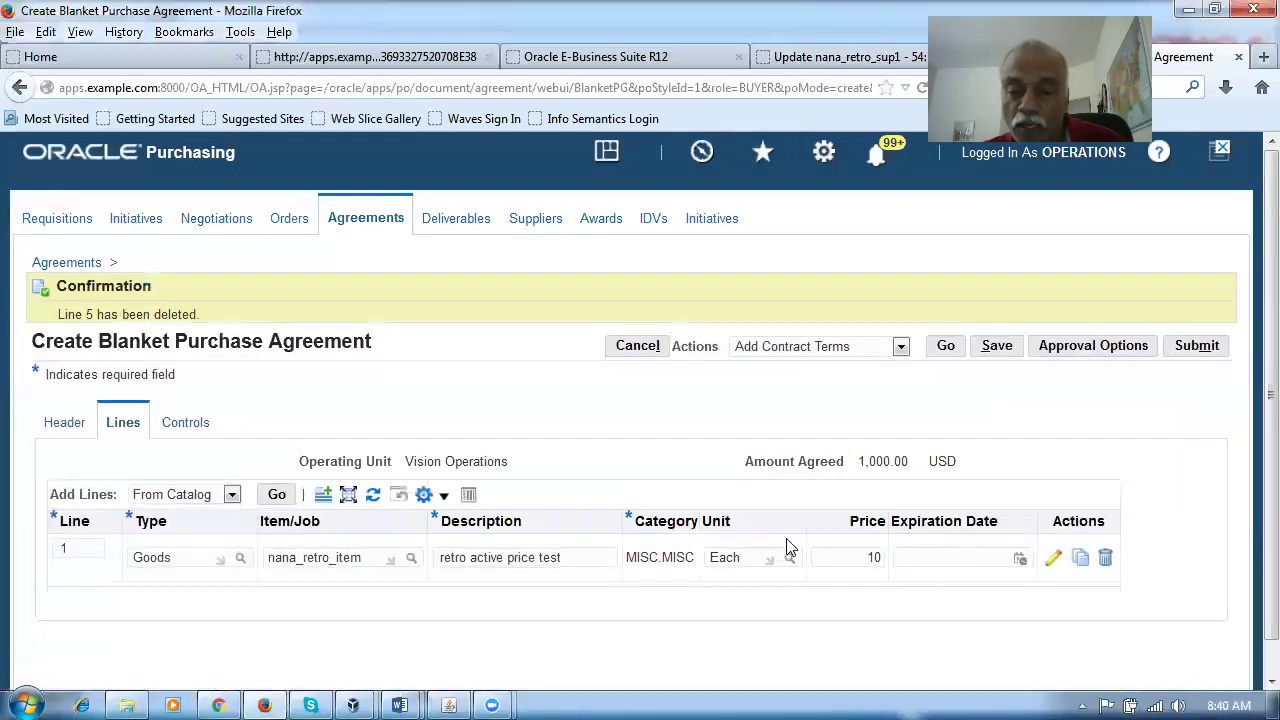
left_click(1054, 565)
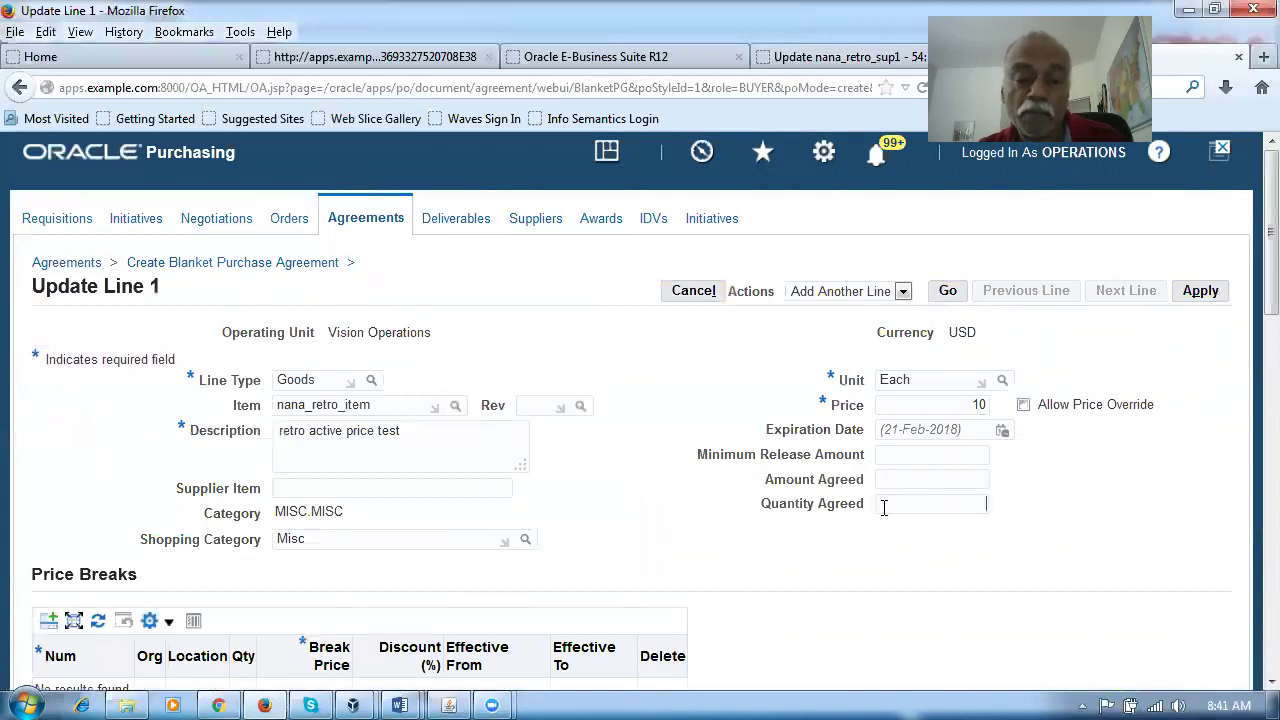
Scroll through the Update Line 1 page to review line 1's price and price breaks
scroll(870, 512, "down", 3)
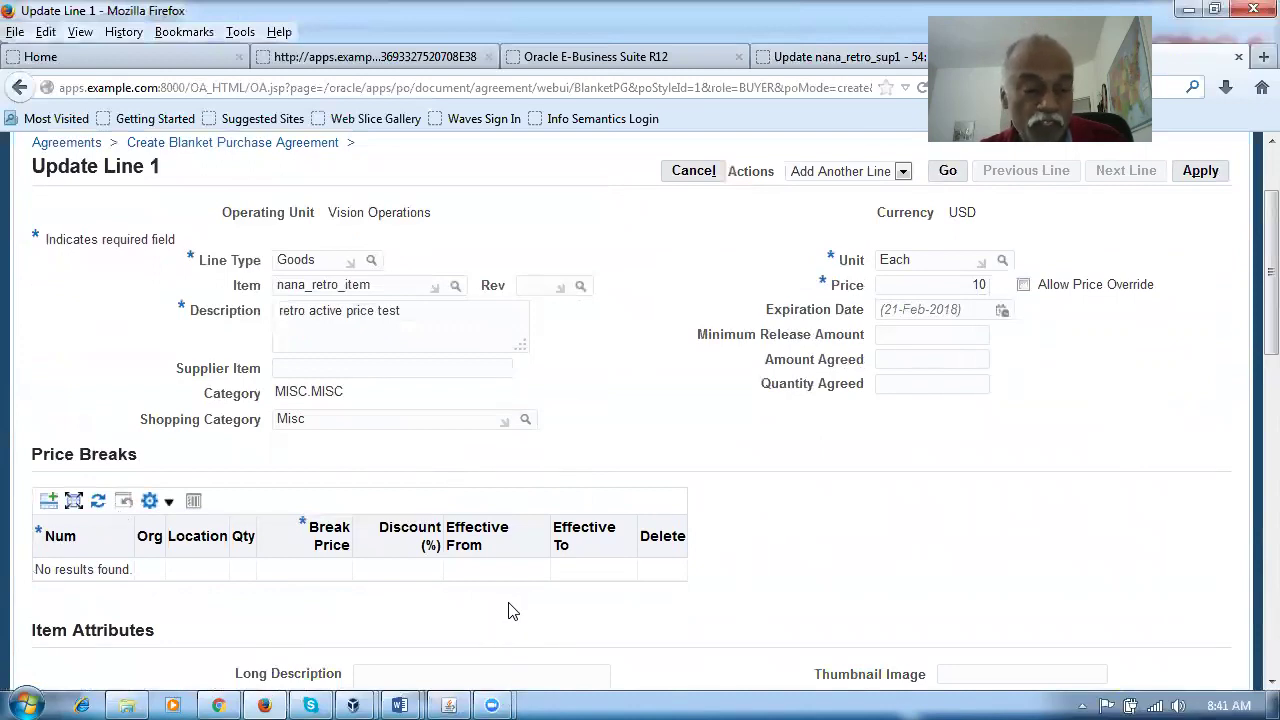
scroll(508, 608, "down", 5)
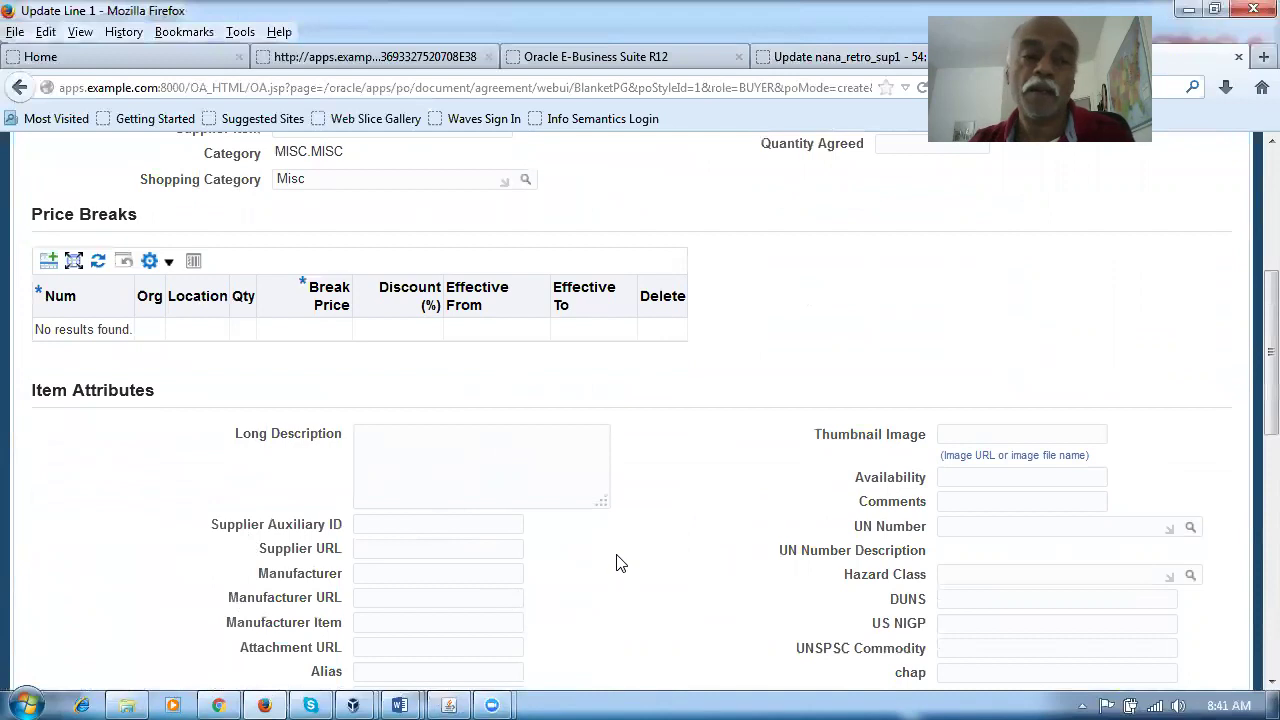
scroll(616, 565, "down", 5)
scroll(605, 555, "up", 10)
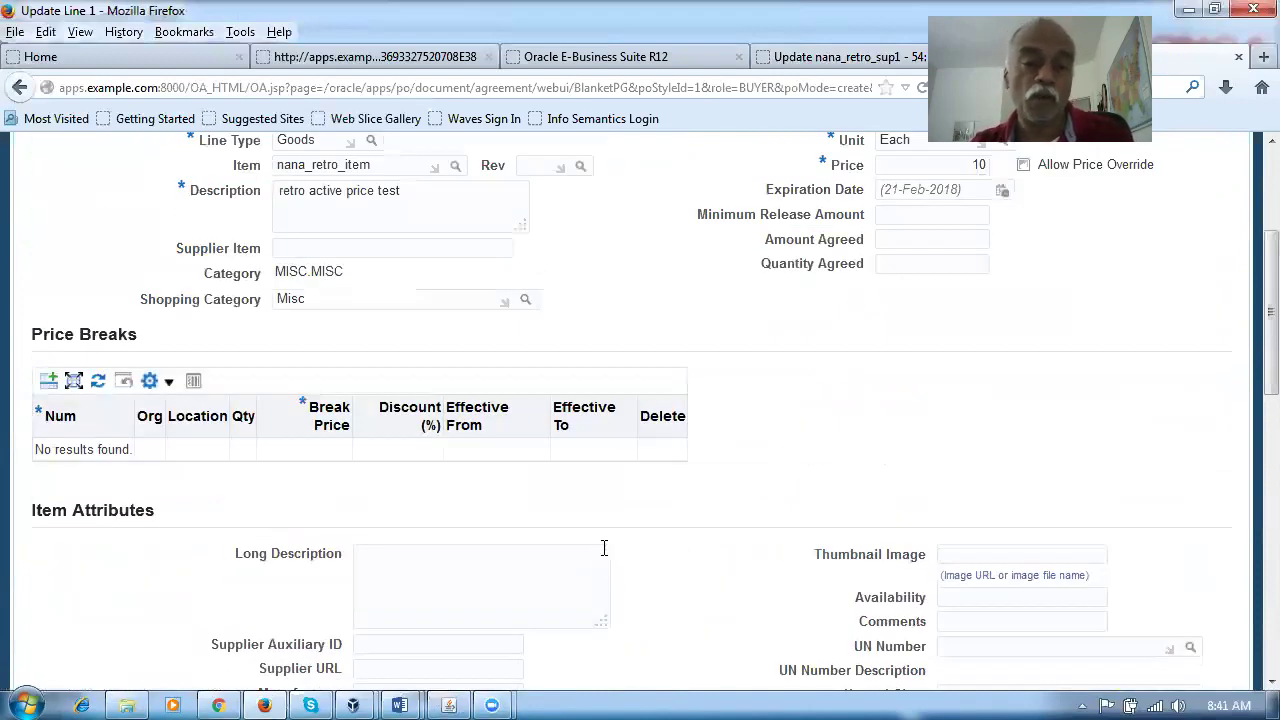
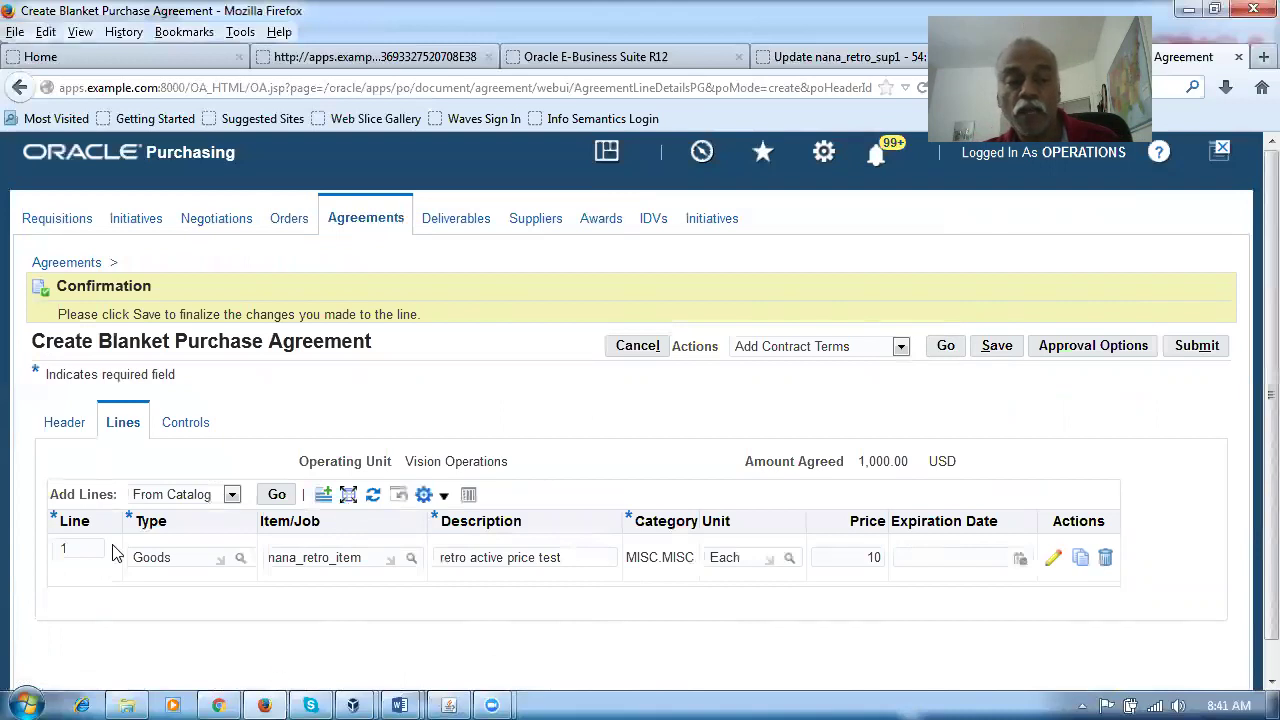
On the Controls tab, enable Automatic Sourcing and Update Sourcing Rules and Assignments
left_click(187, 424)
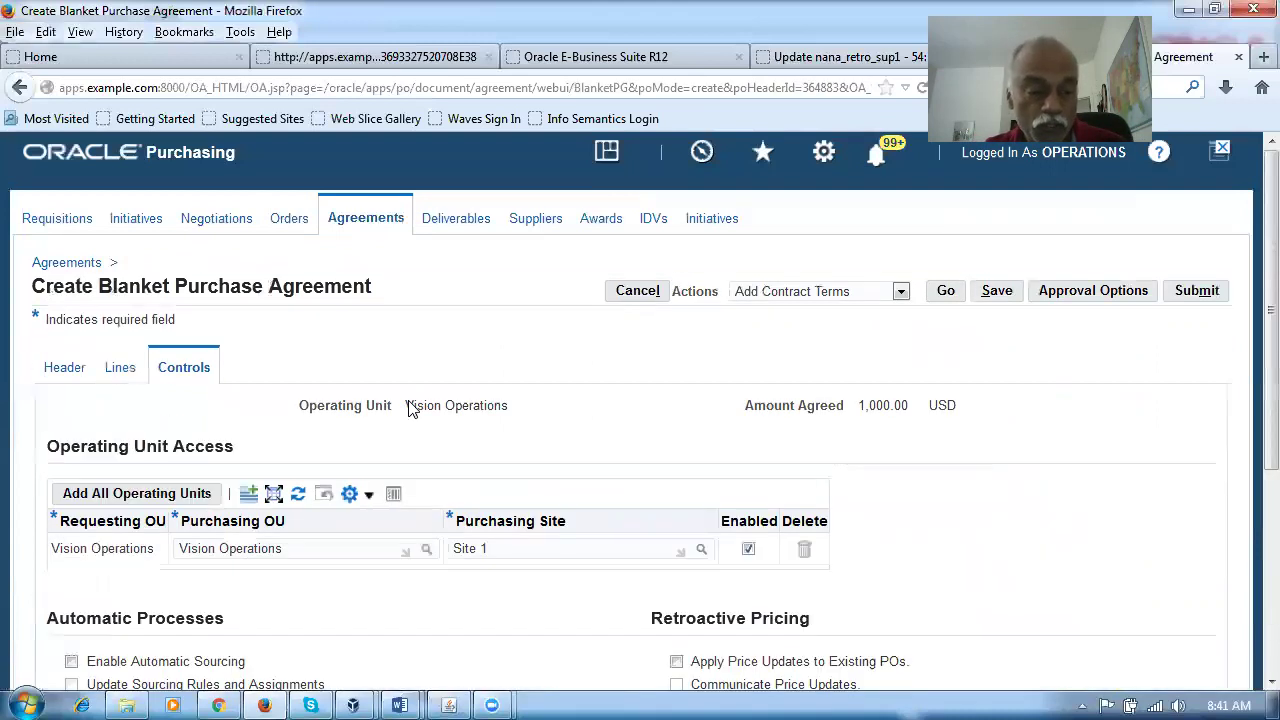
scroll(410, 405, "down", 4)
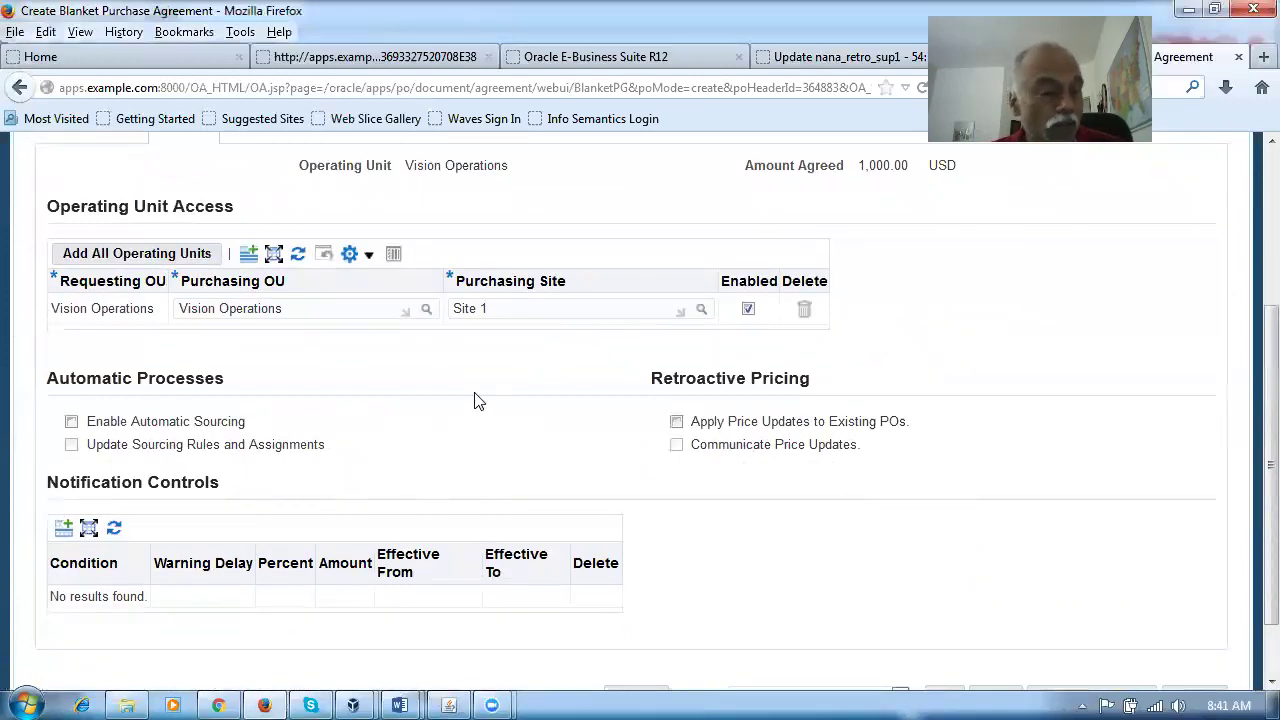
left_click(71, 421)
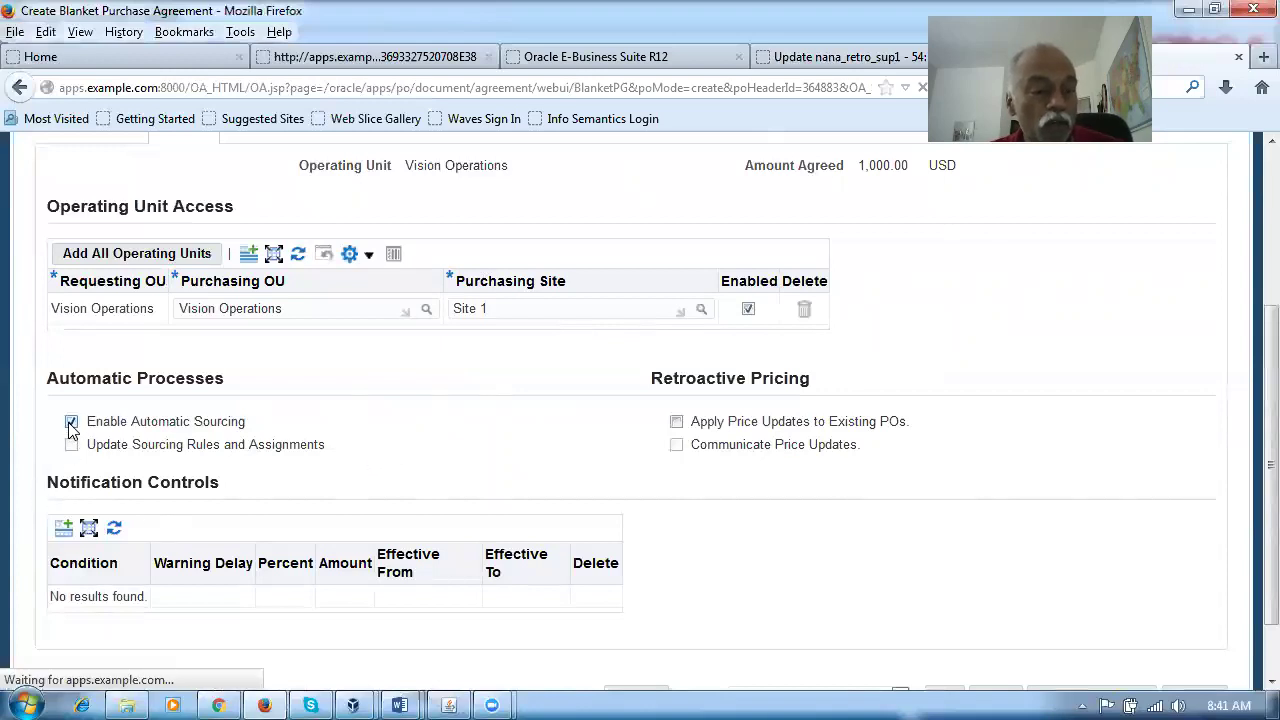
left_click(72, 449)
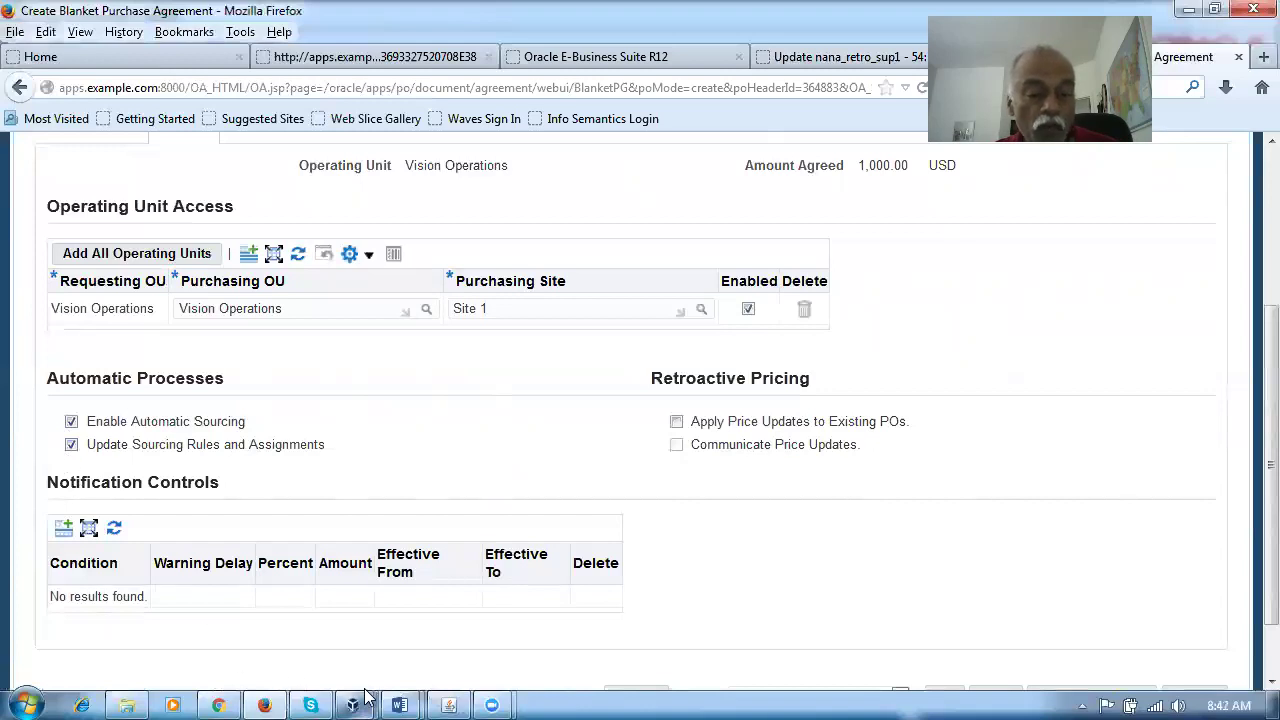
mouse_move(392, 697)
left_click(438, 656)
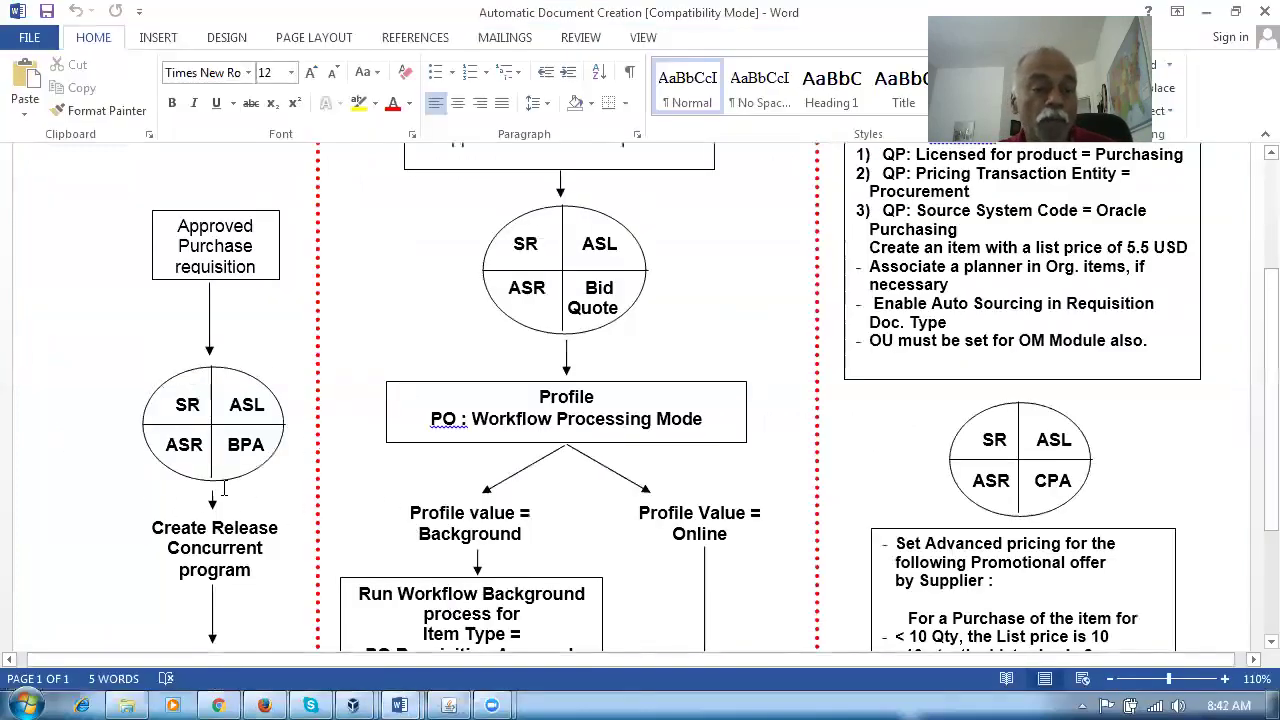
left_click(264, 705)
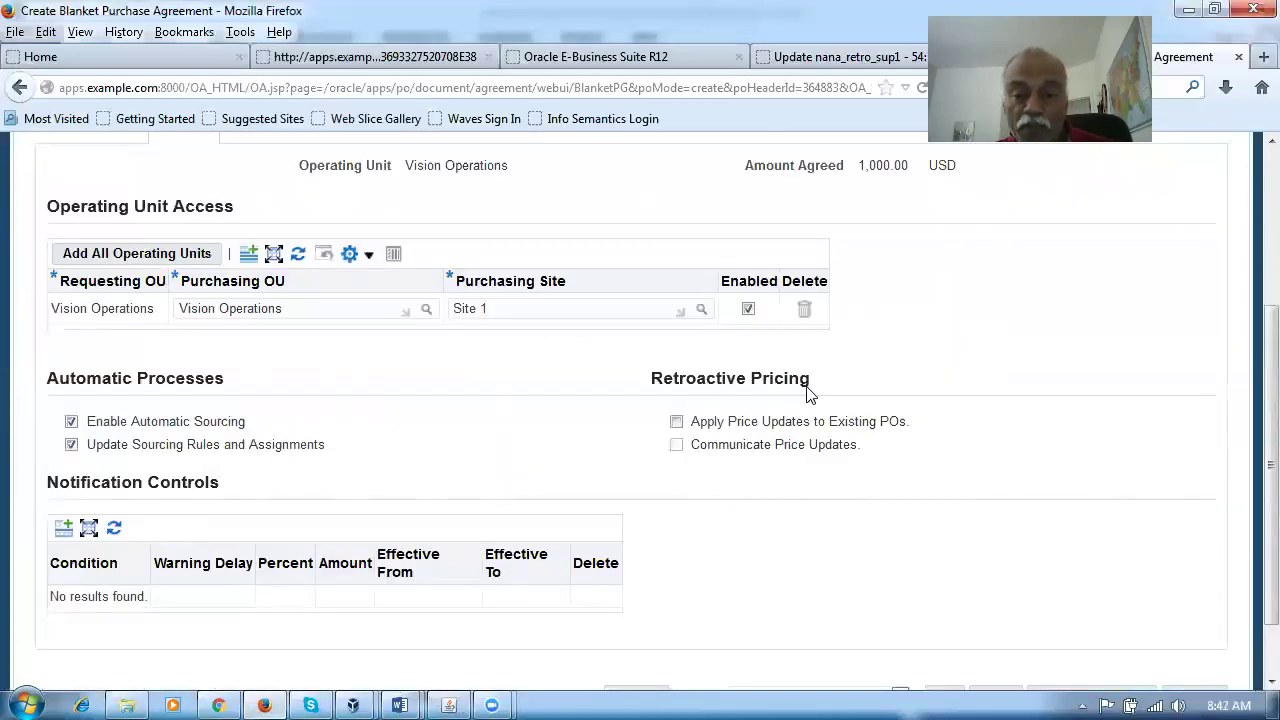
Turn on Apply Price Updates to Existing POs and Communicate Price Updates, then submit for approval
left_click(677, 423)
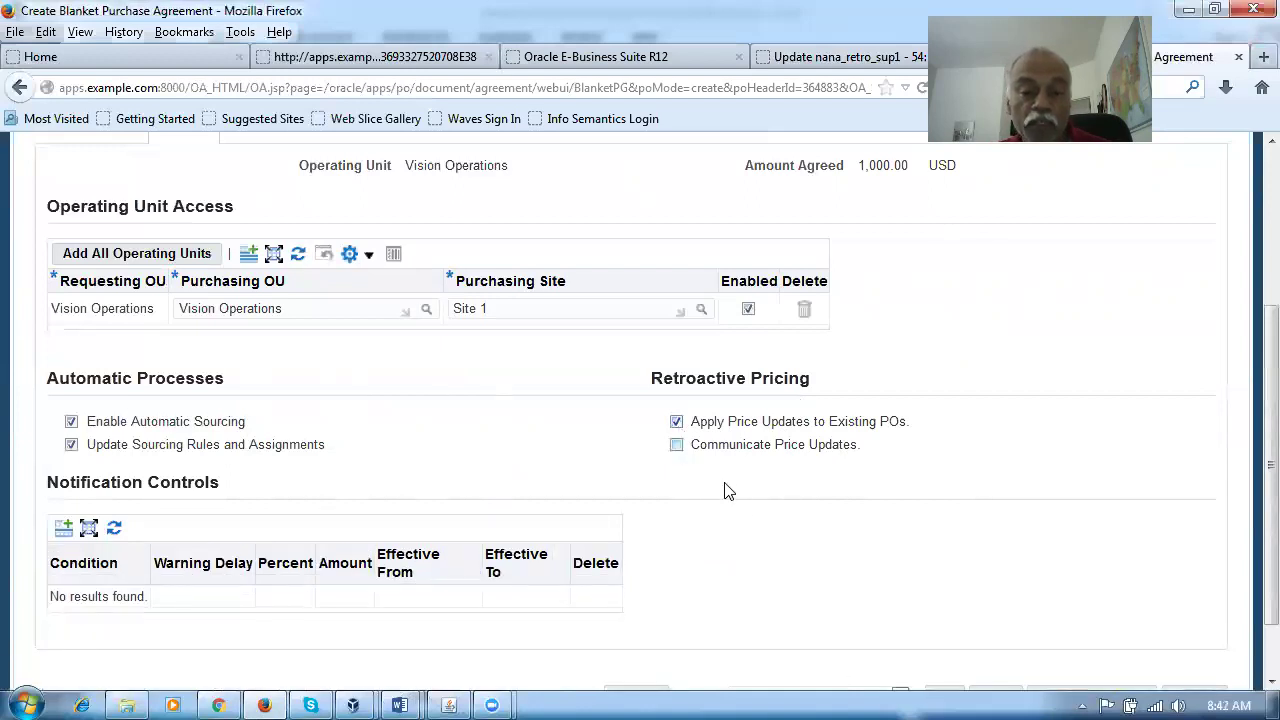
left_click(678, 446)
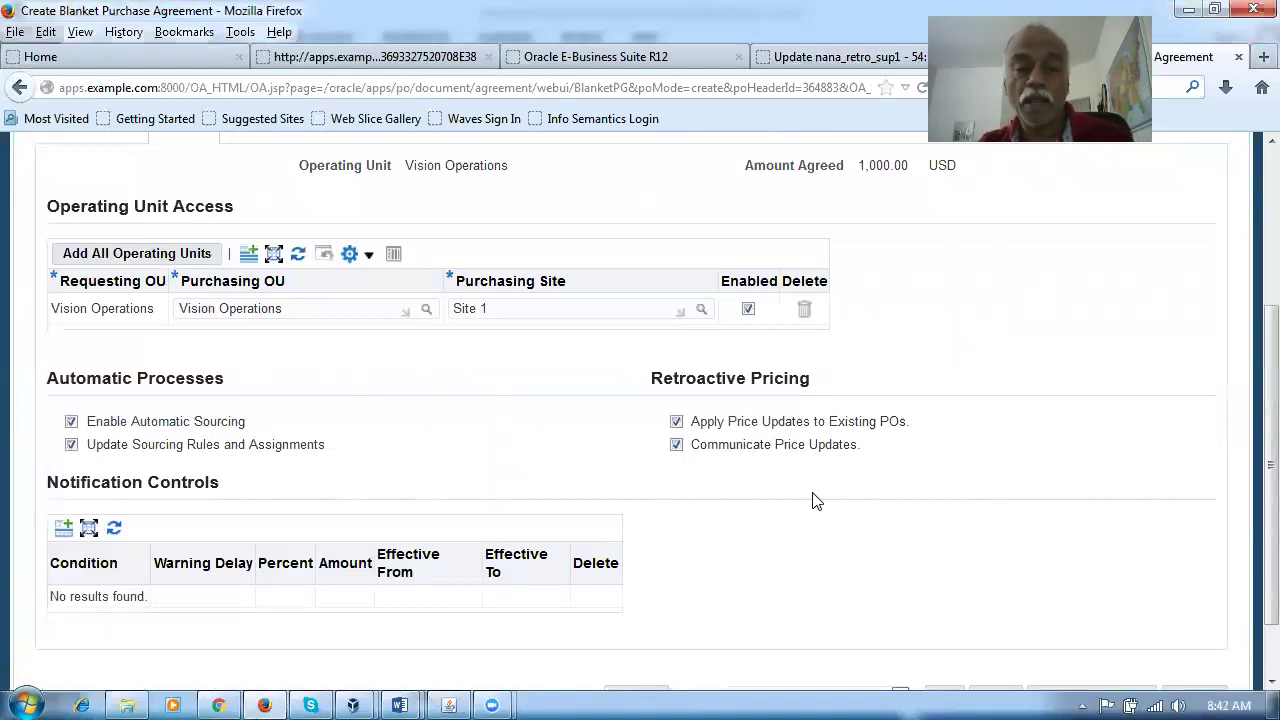
scroll(812, 500, "up", 5)
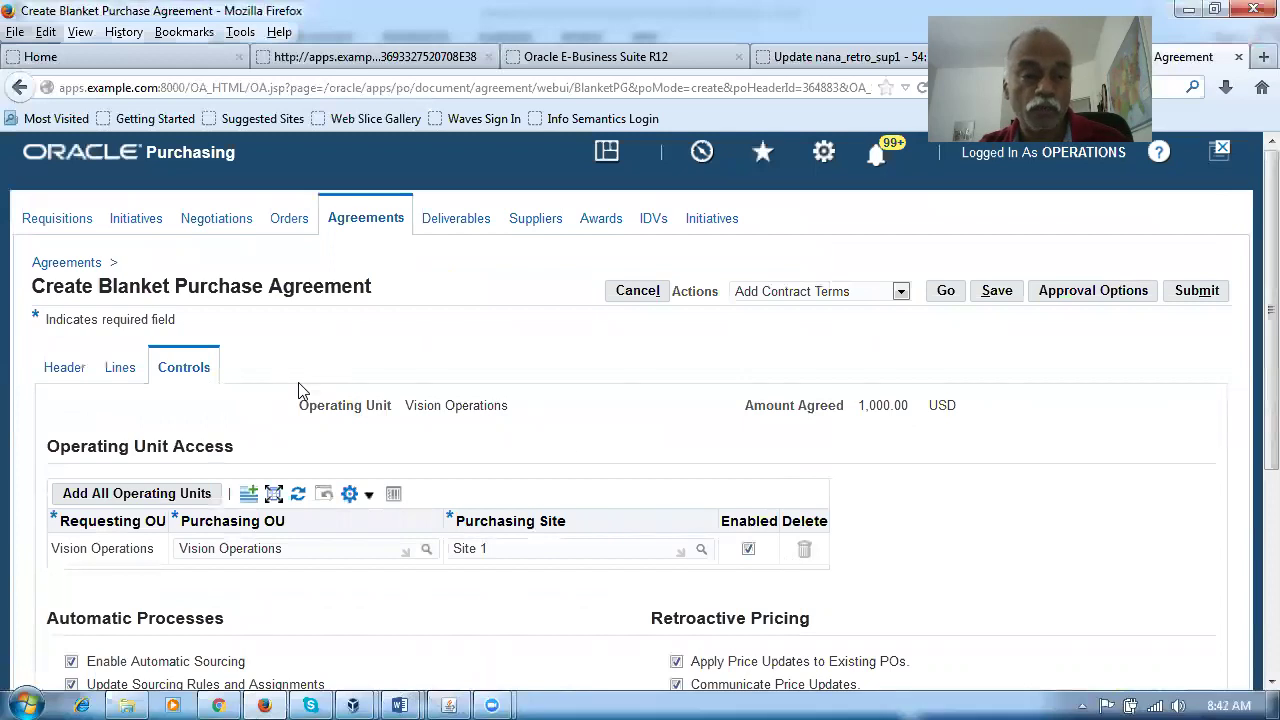
scroll(478, 477, "down", 3)
scroll(480, 477, "up", 3)
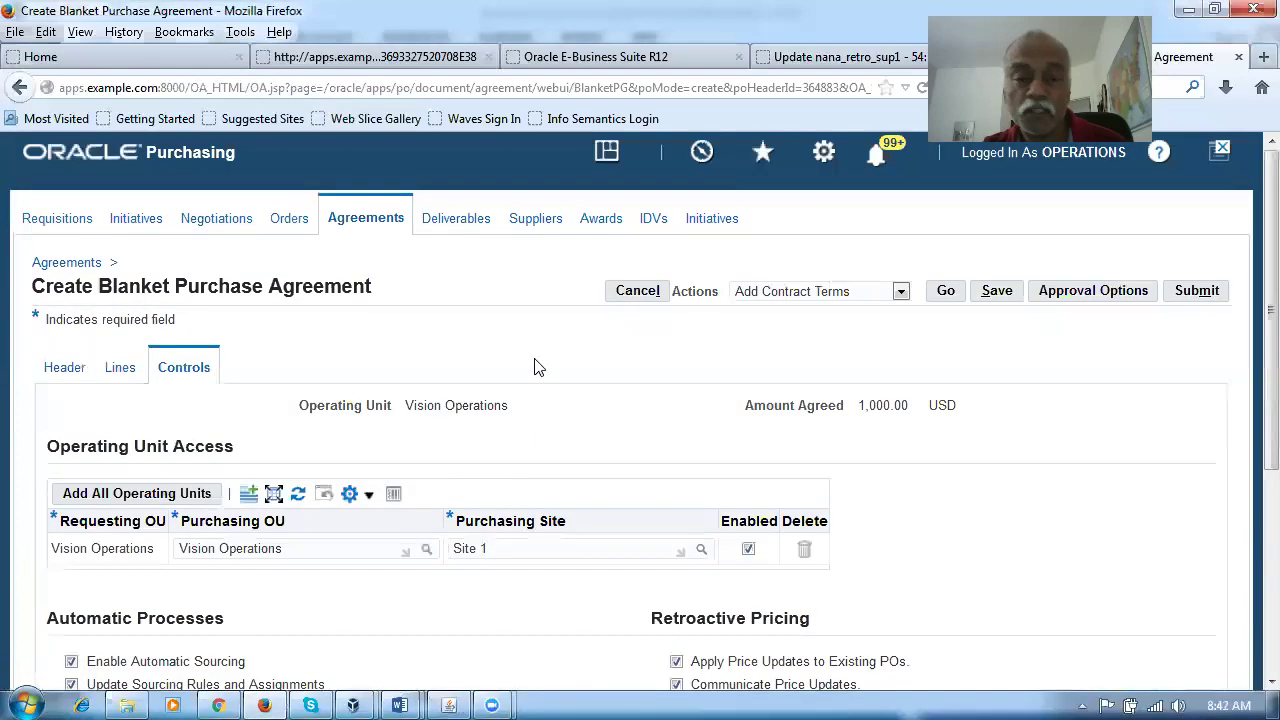
left_click(1187, 300)
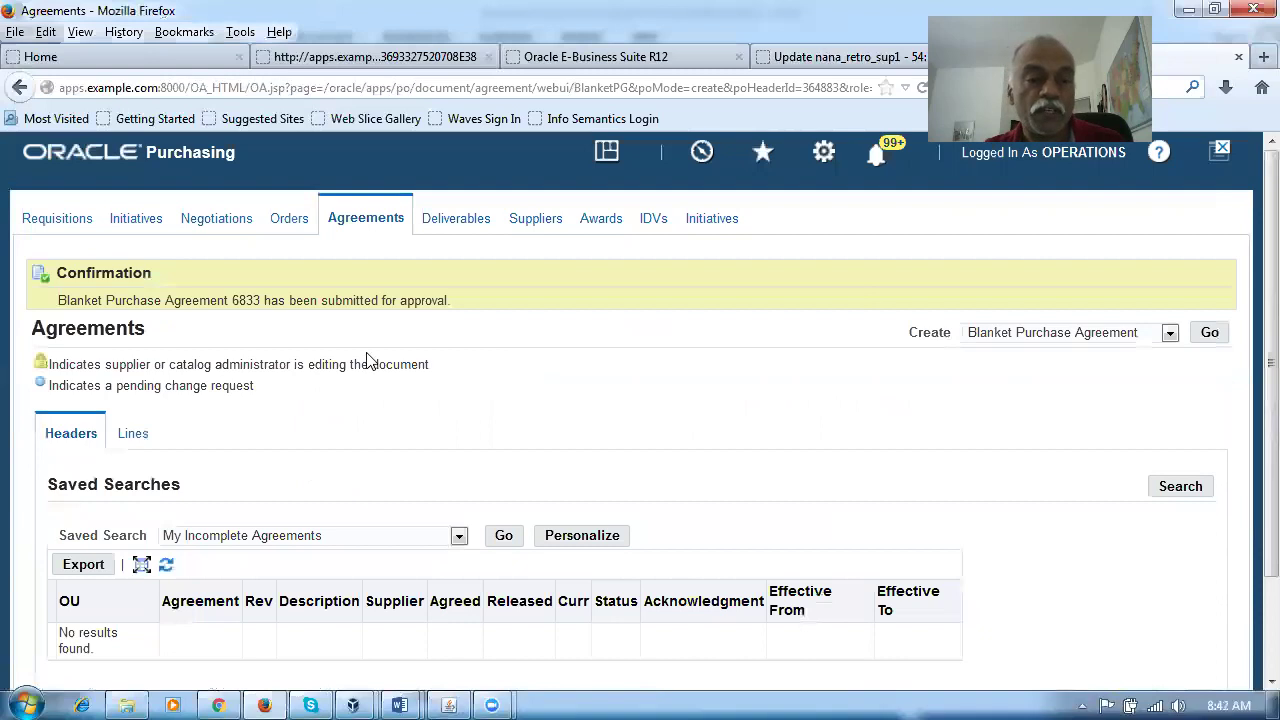
Note agreement 6833 in the confirmation, close the Agreements page and open the Purchase Orders form
left_click_drag(210, 300, 297, 302)
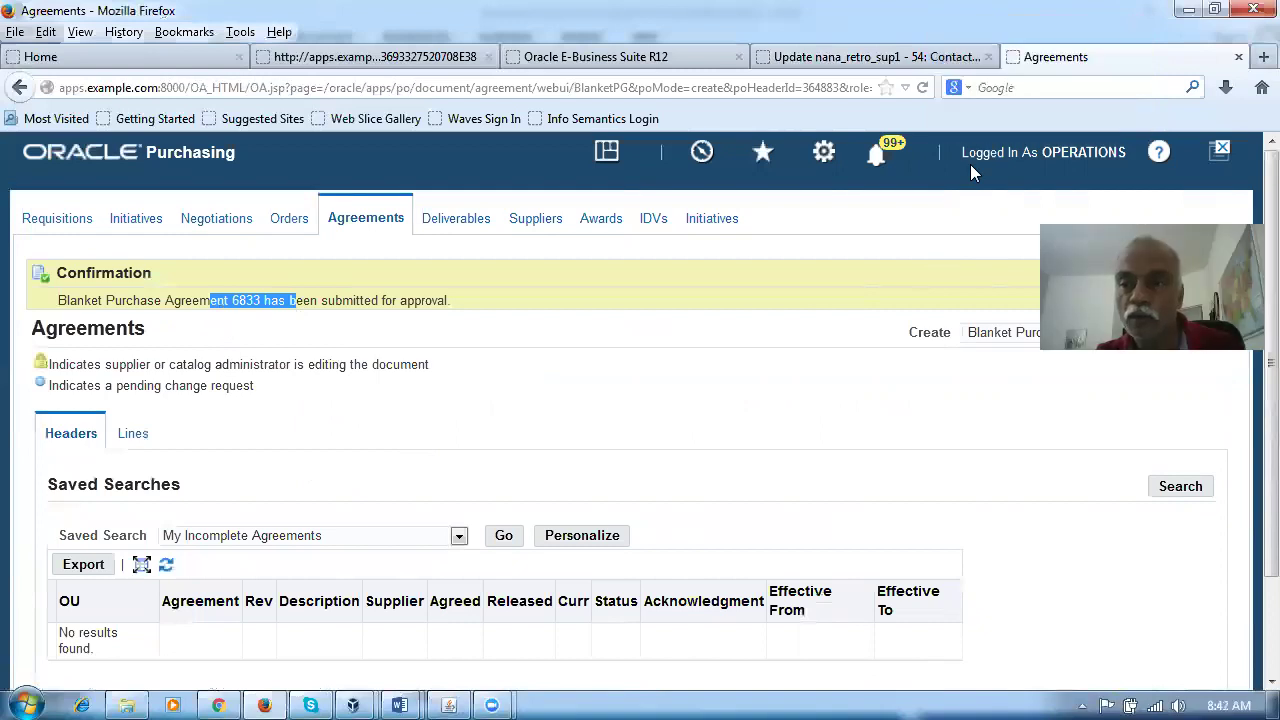
left_click(1238, 56)
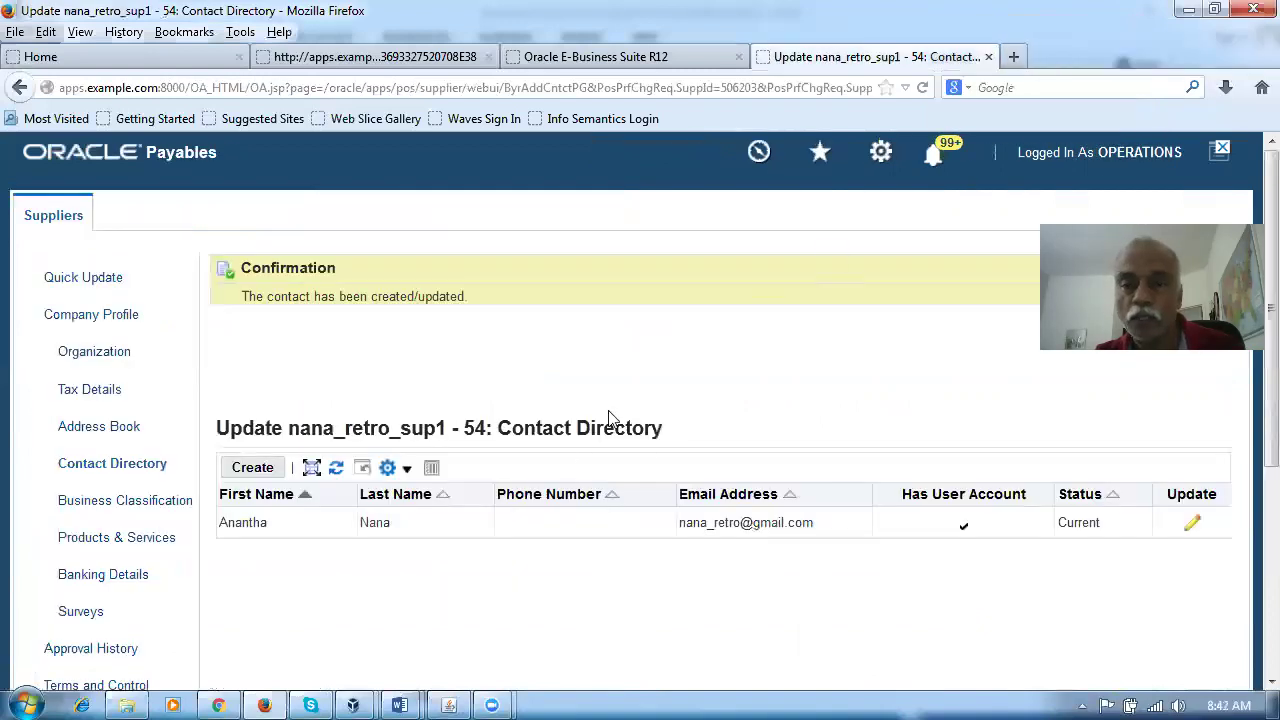
left_click(445, 703)
left_click(665, 300)
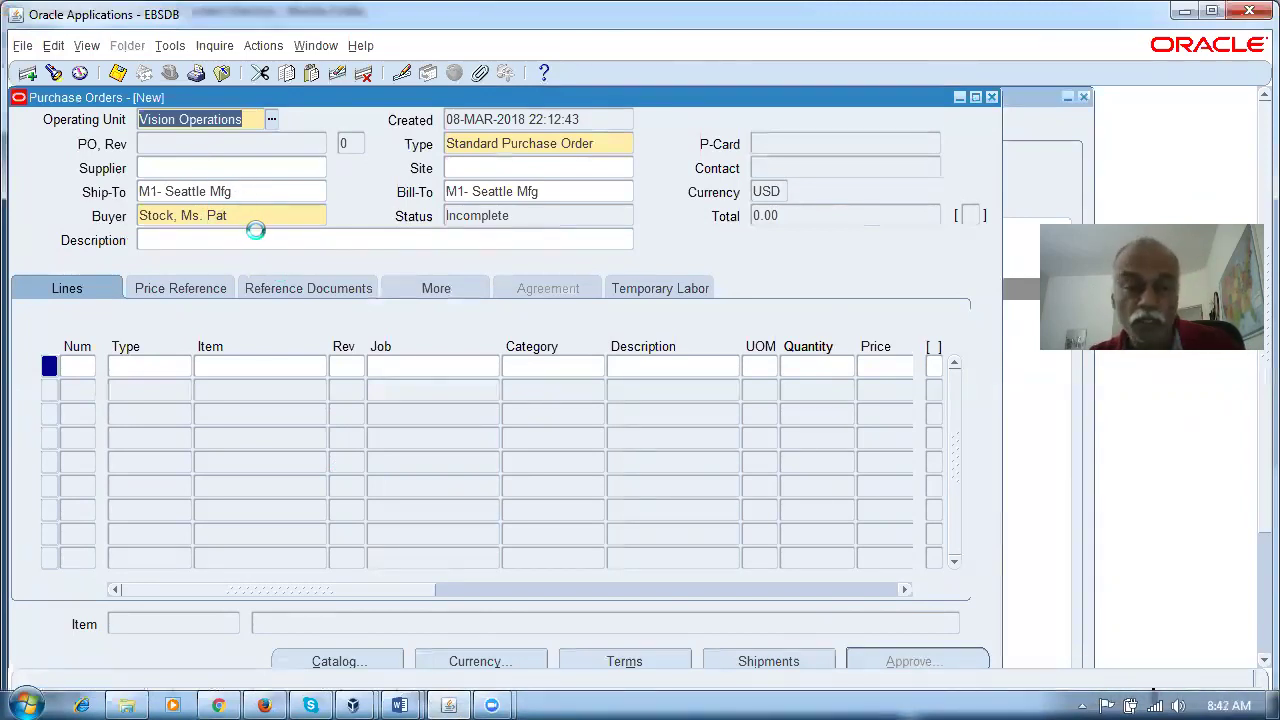
Query PO 6833 and check description 'Retro active test' and supplier item retro_sup_item, then close it
left_click(180, 146)
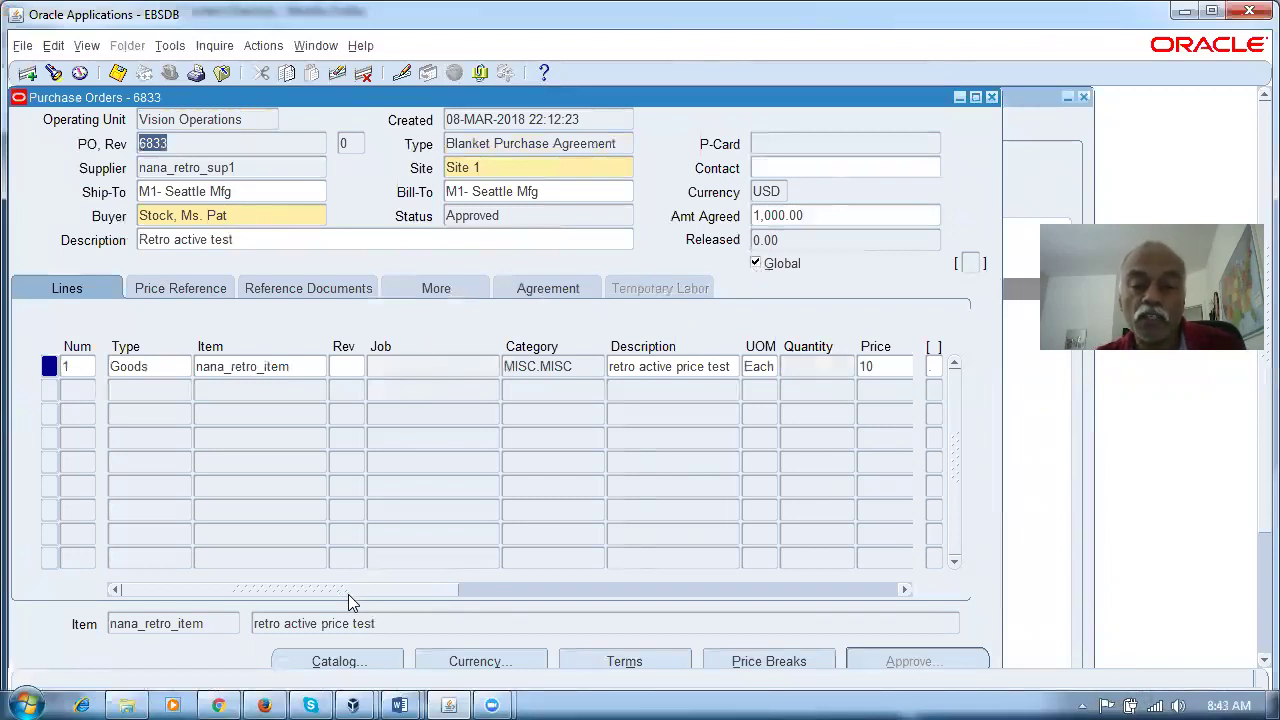
left_click_drag(350, 594, 530, 596)
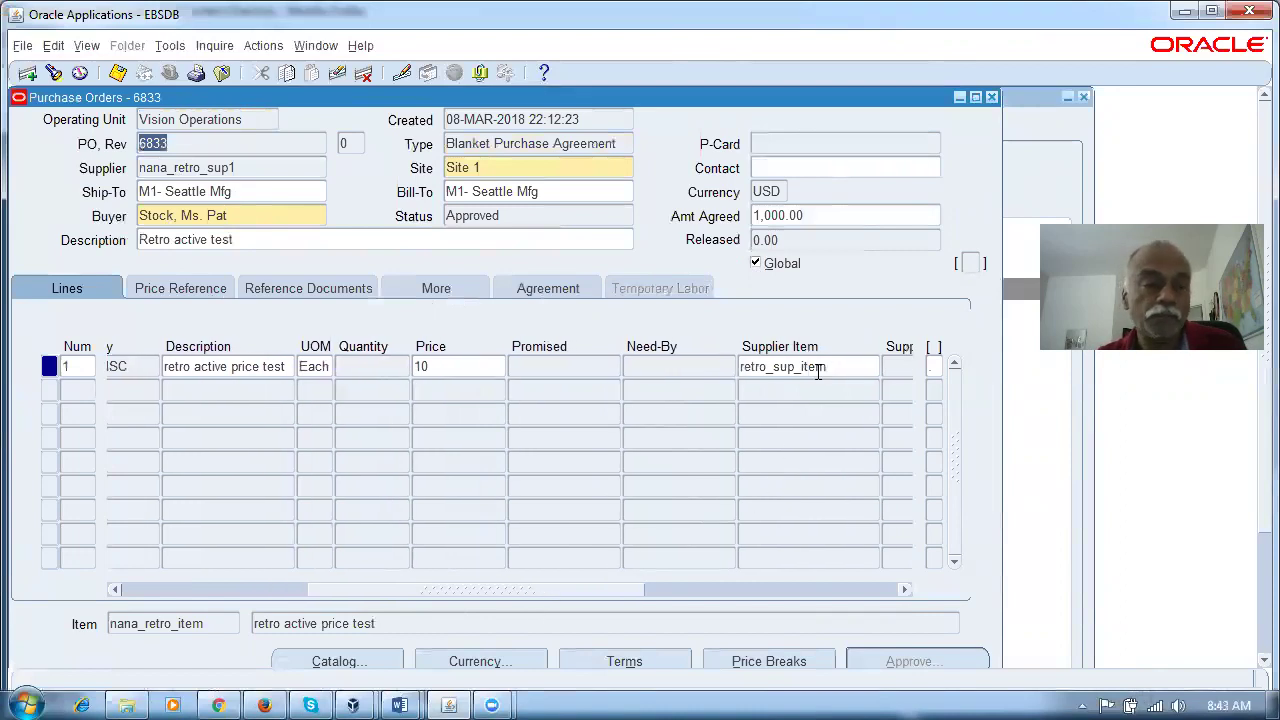
left_click(261, 244)
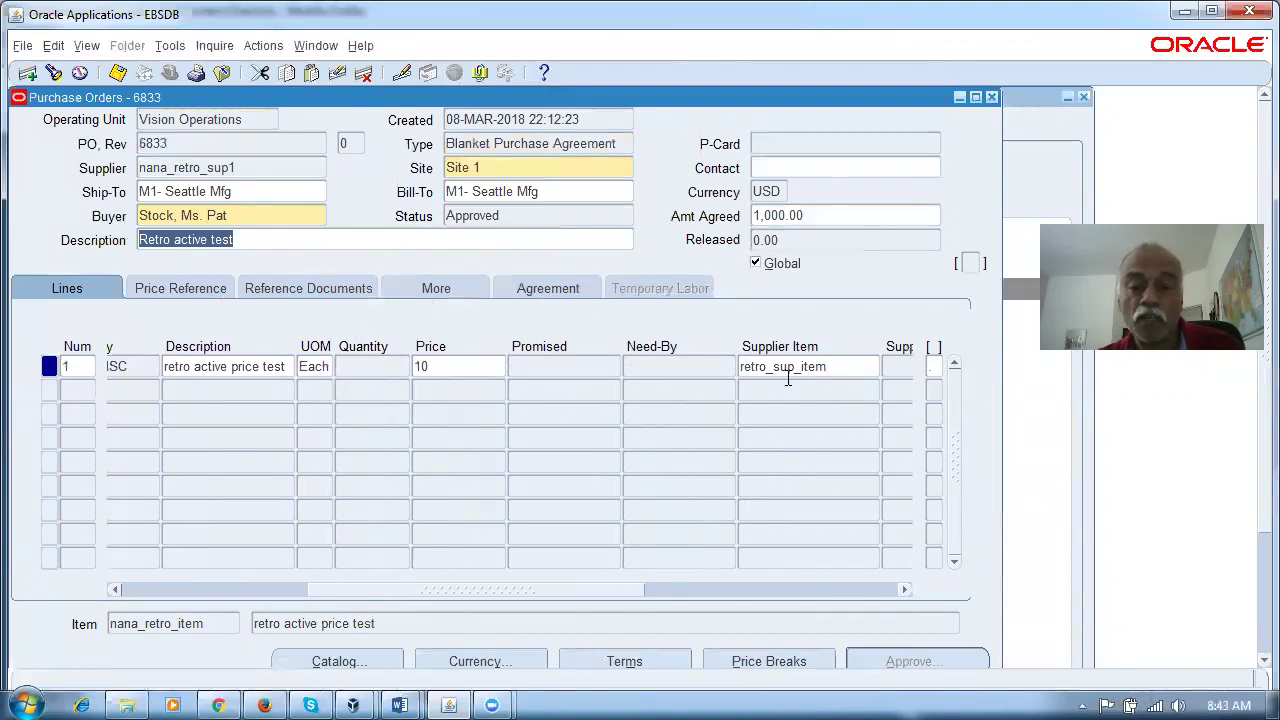
left_click(838, 375)
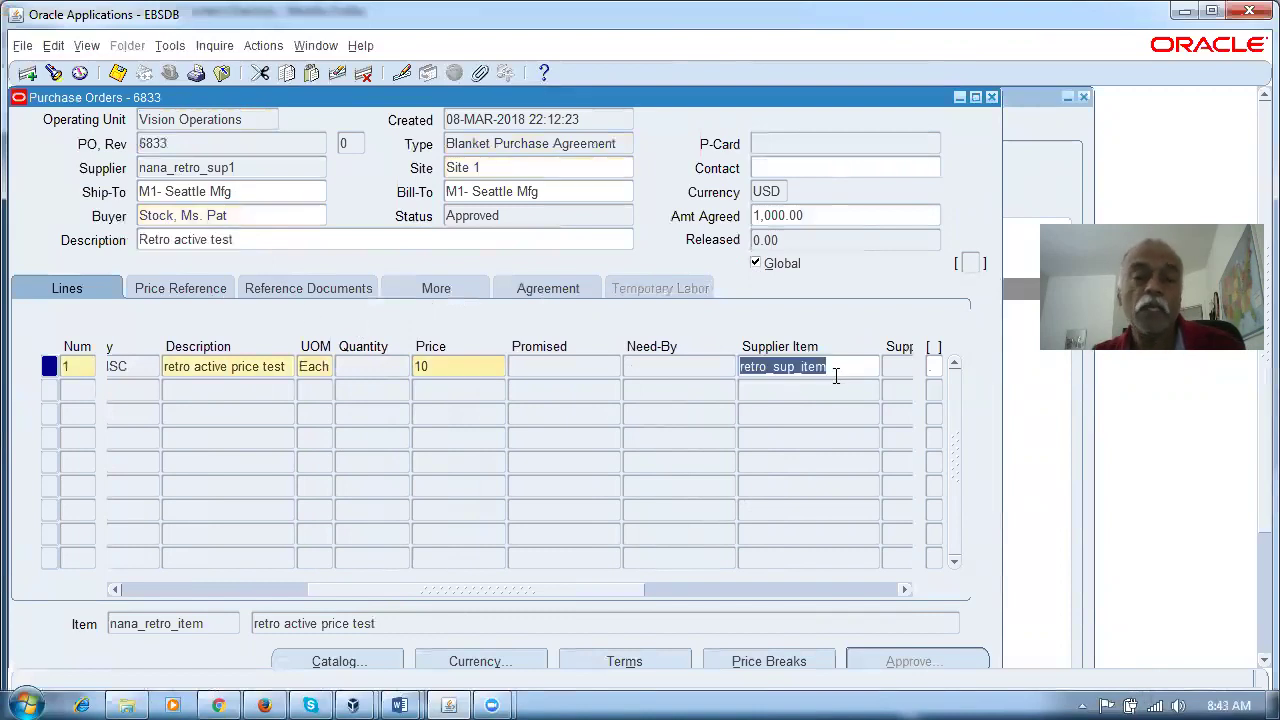
left_click(991, 97)
Open Supply Base > Assign Sourcing Rules and query assignment sets matching 'nana%ret%'
left_click(105, 382)
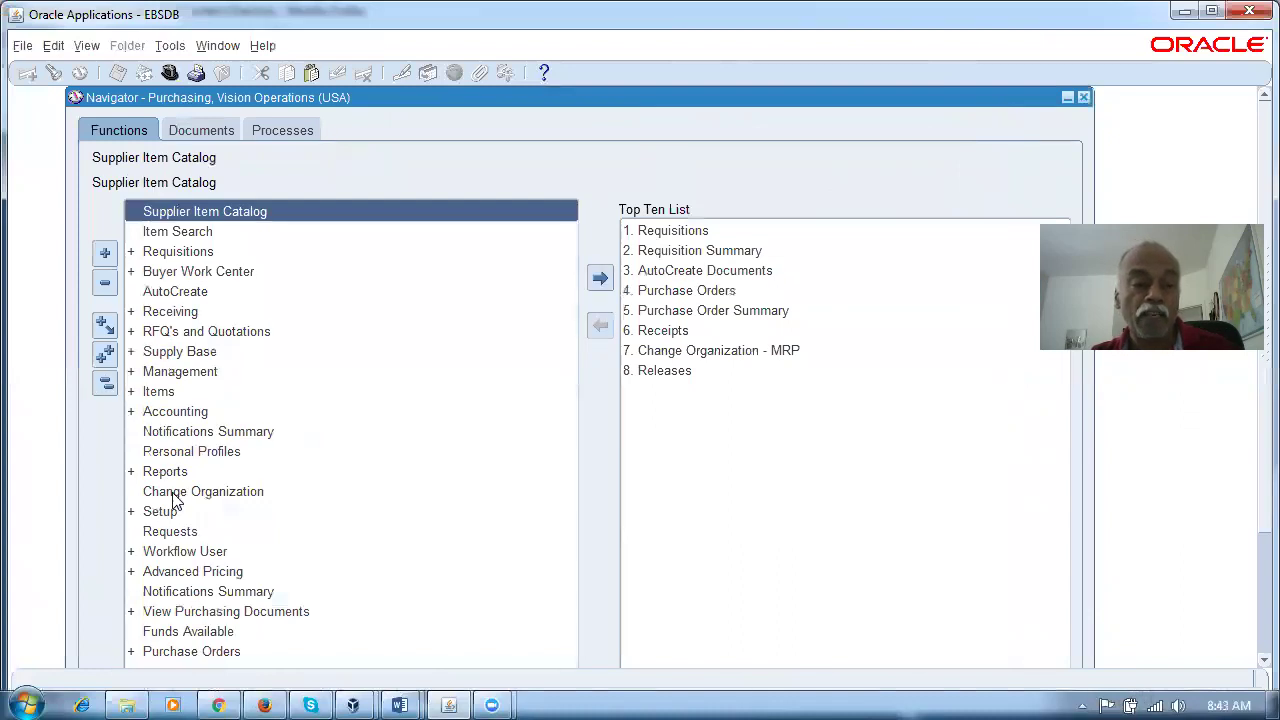
double_click(205, 356)
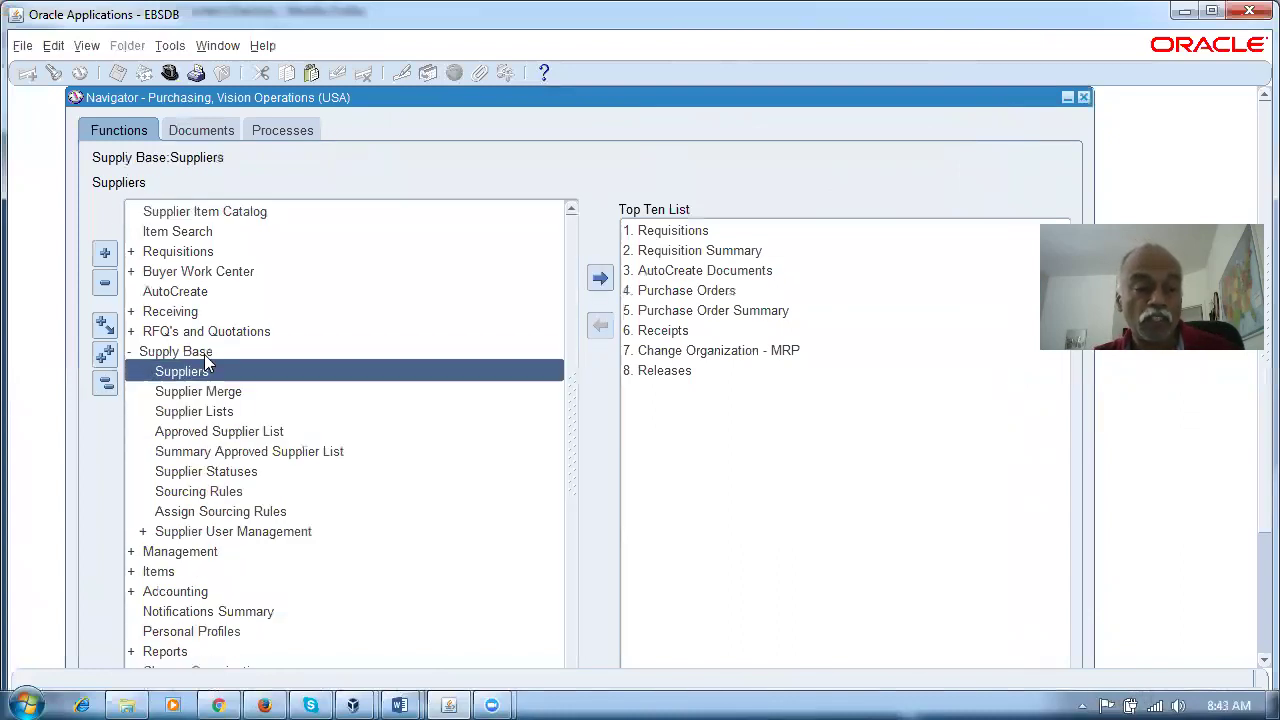
double_click(268, 514)
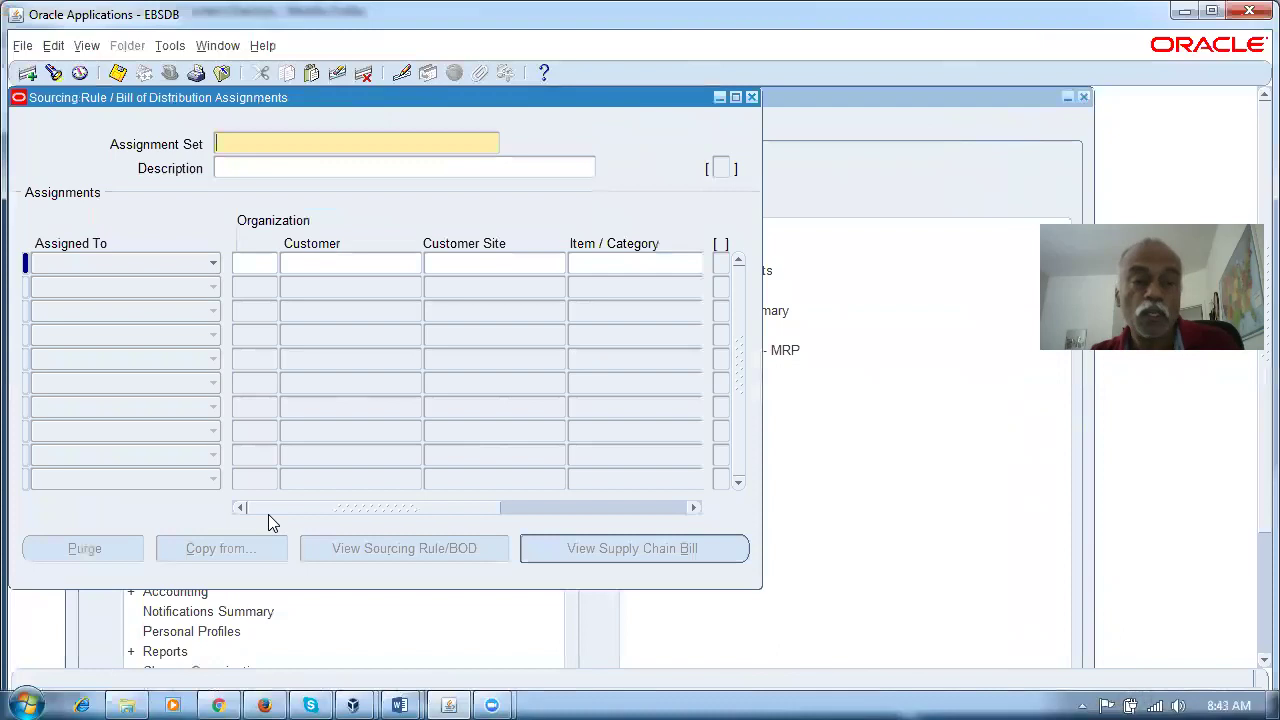
key("F11")
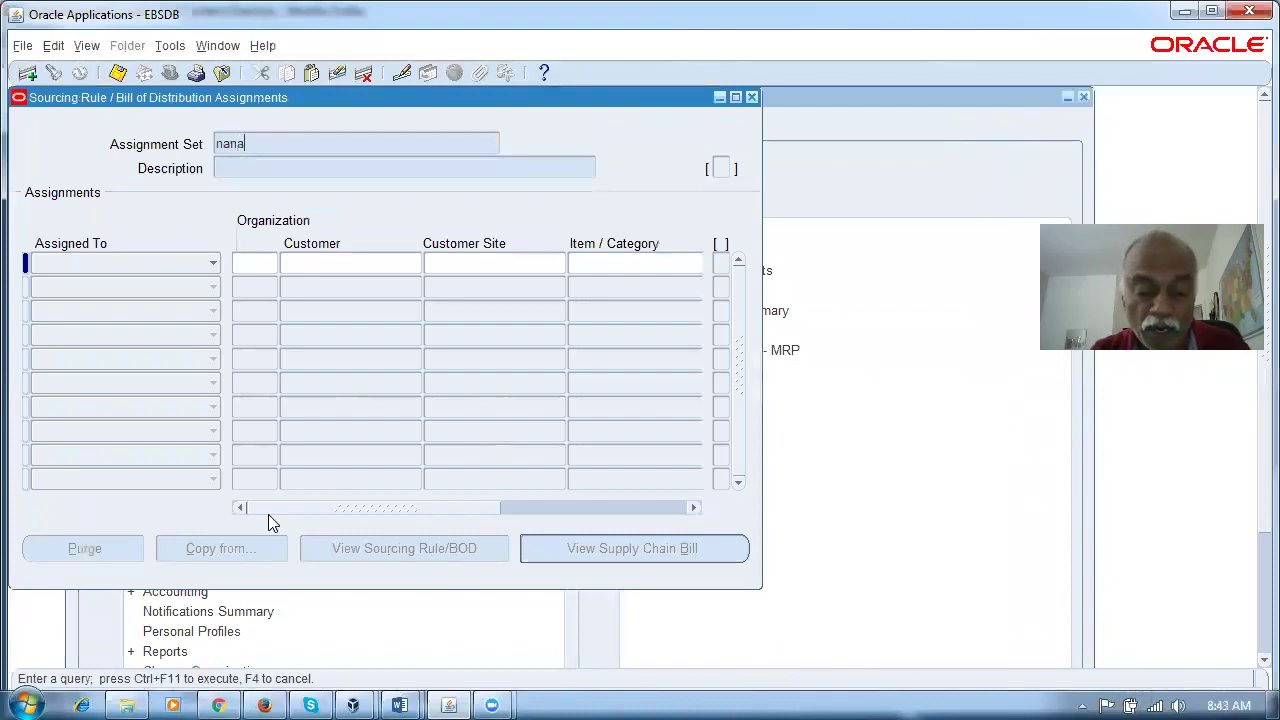
type("nana%ret%")
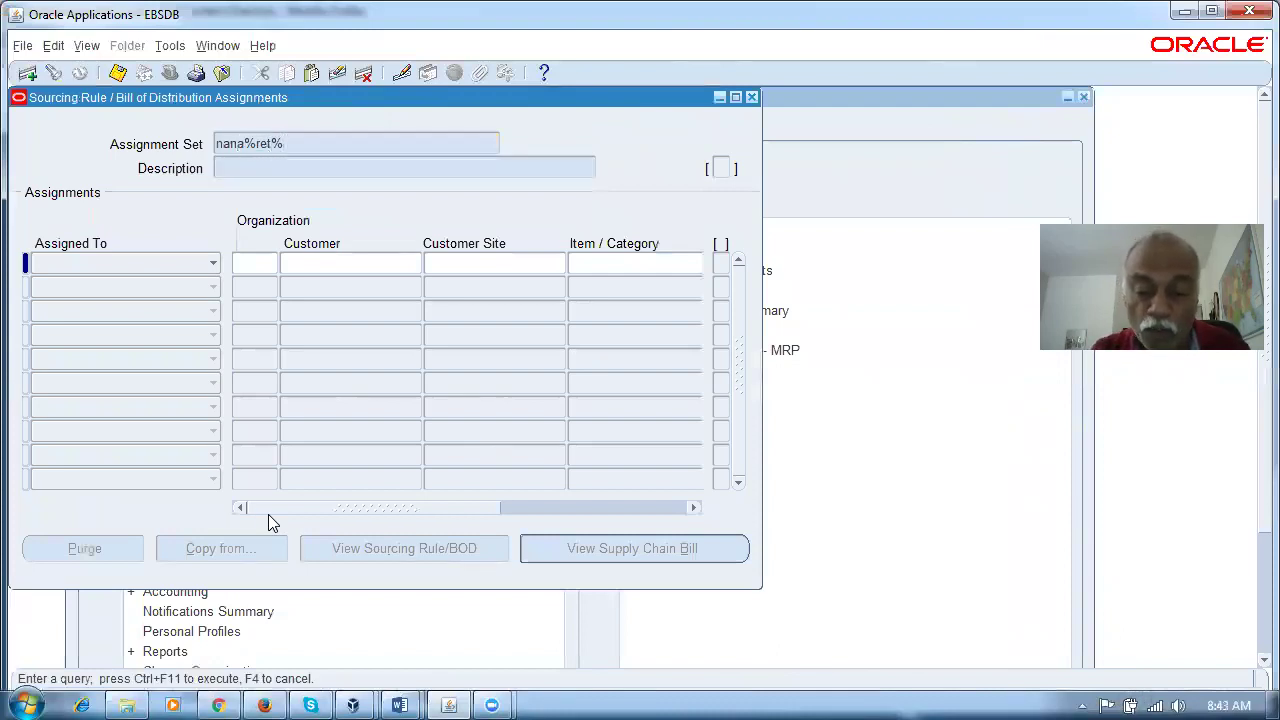
key("ctrl+F11")
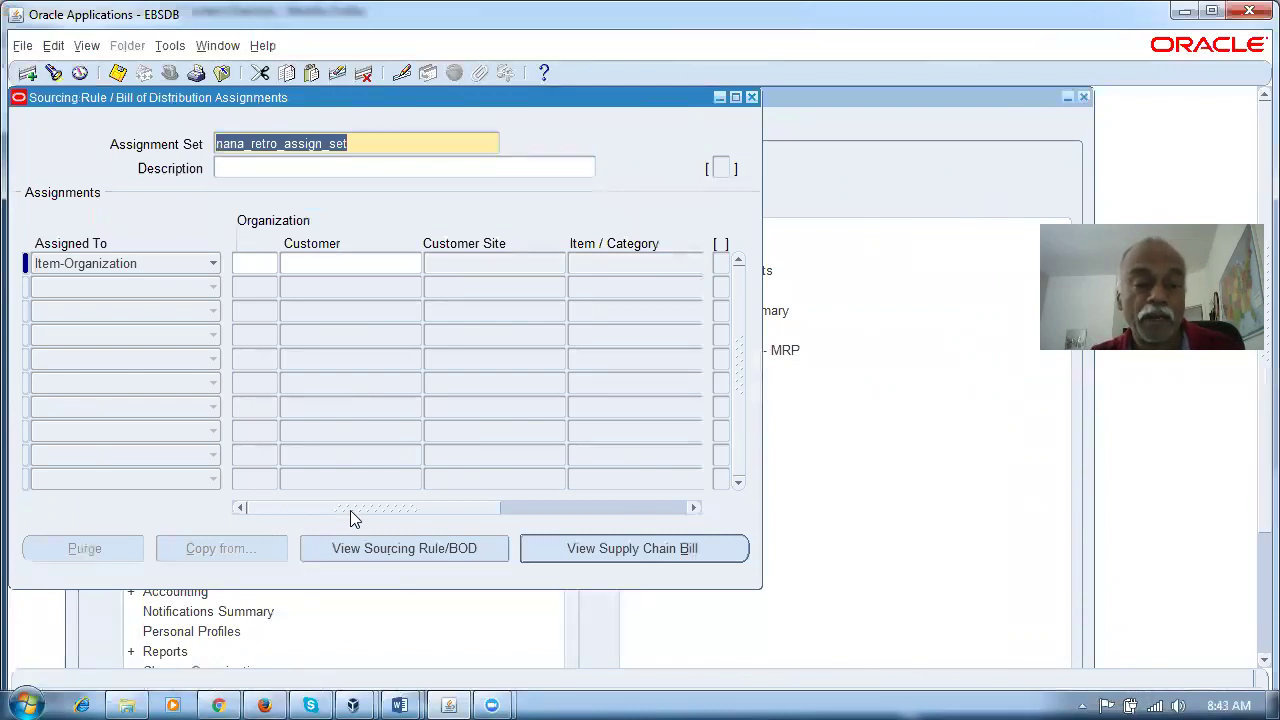
left_click_drag(350, 510, 488, 508)
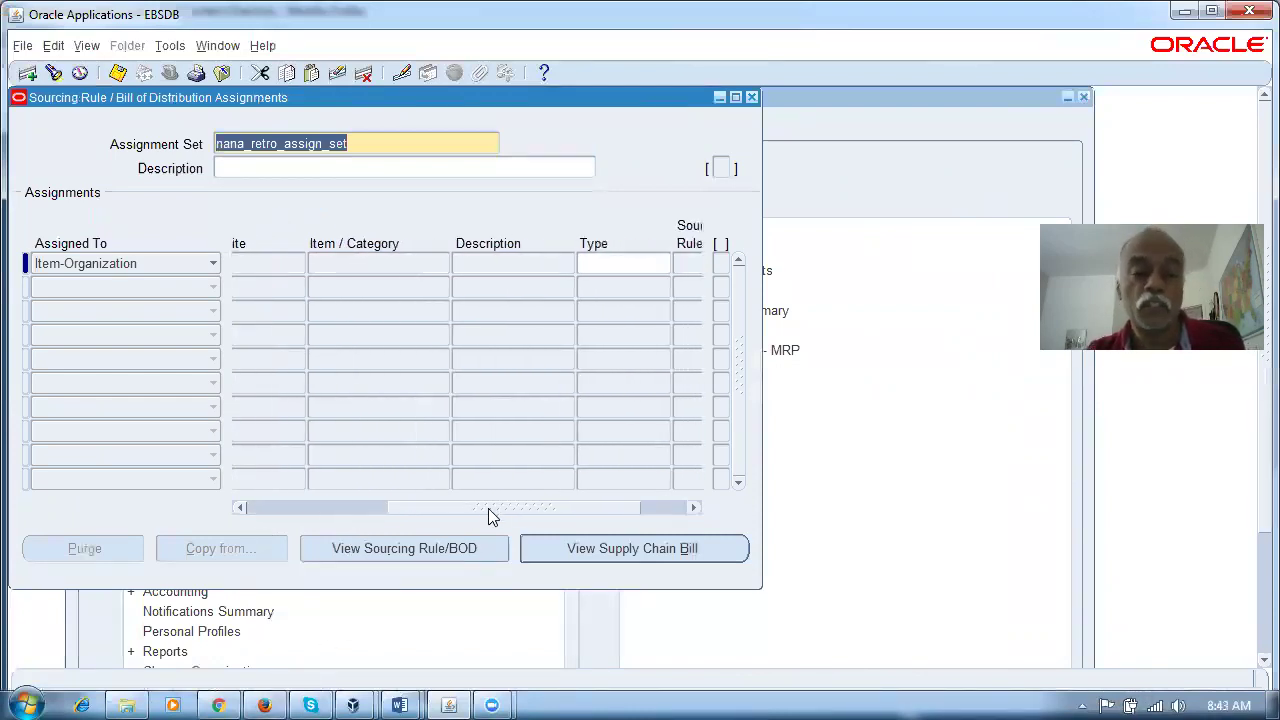
Check the Automatic Document Creation notes in Word, then open the concurrent requests window
left_click(400, 705)
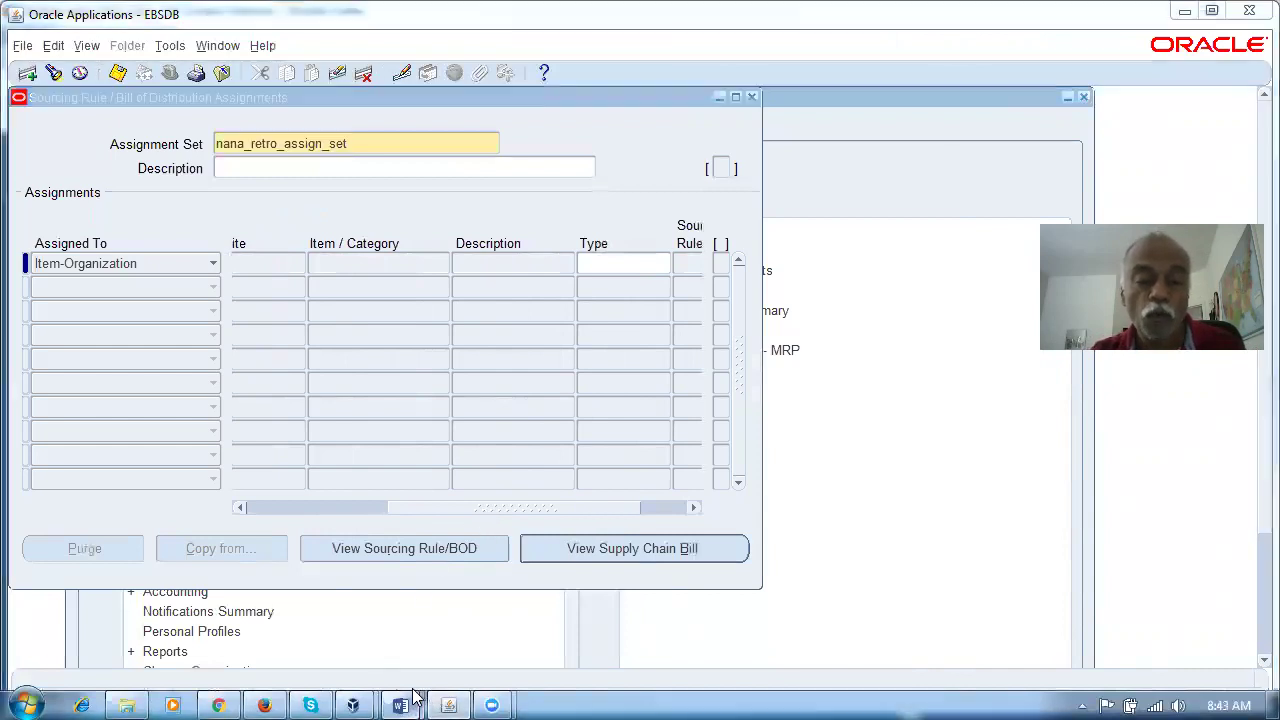
left_click(476, 617)
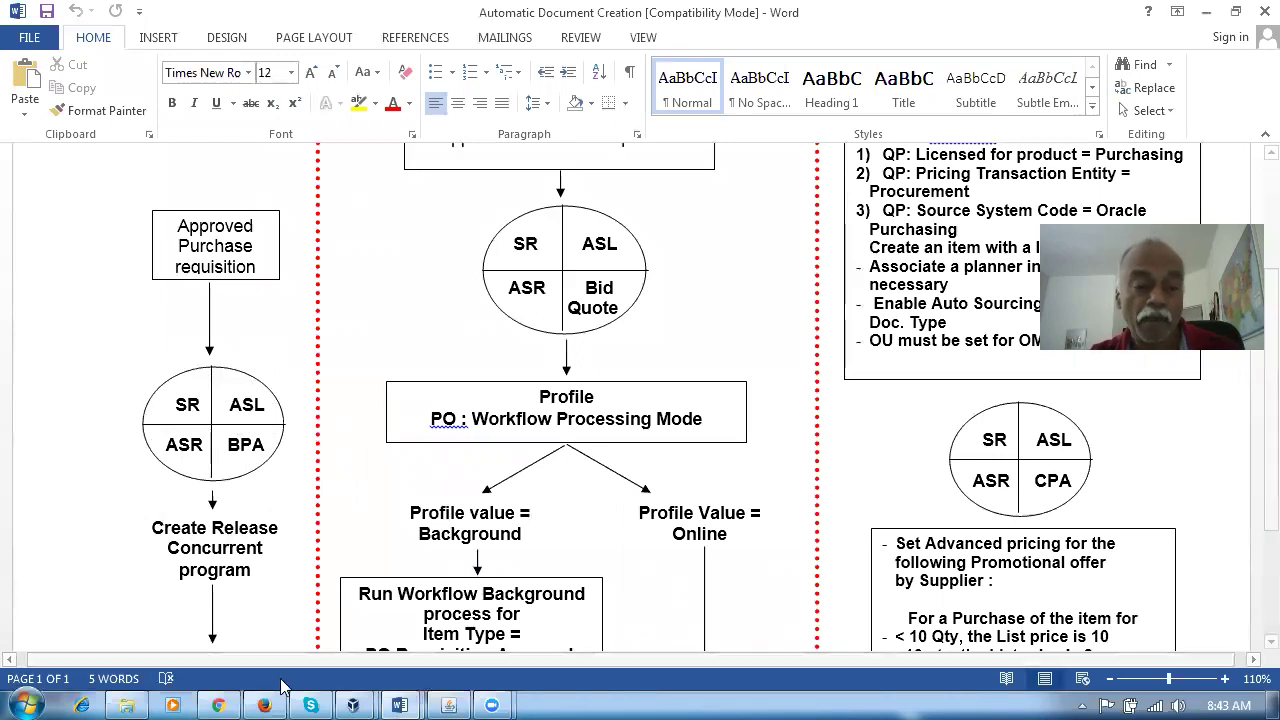
left_click(454, 692)
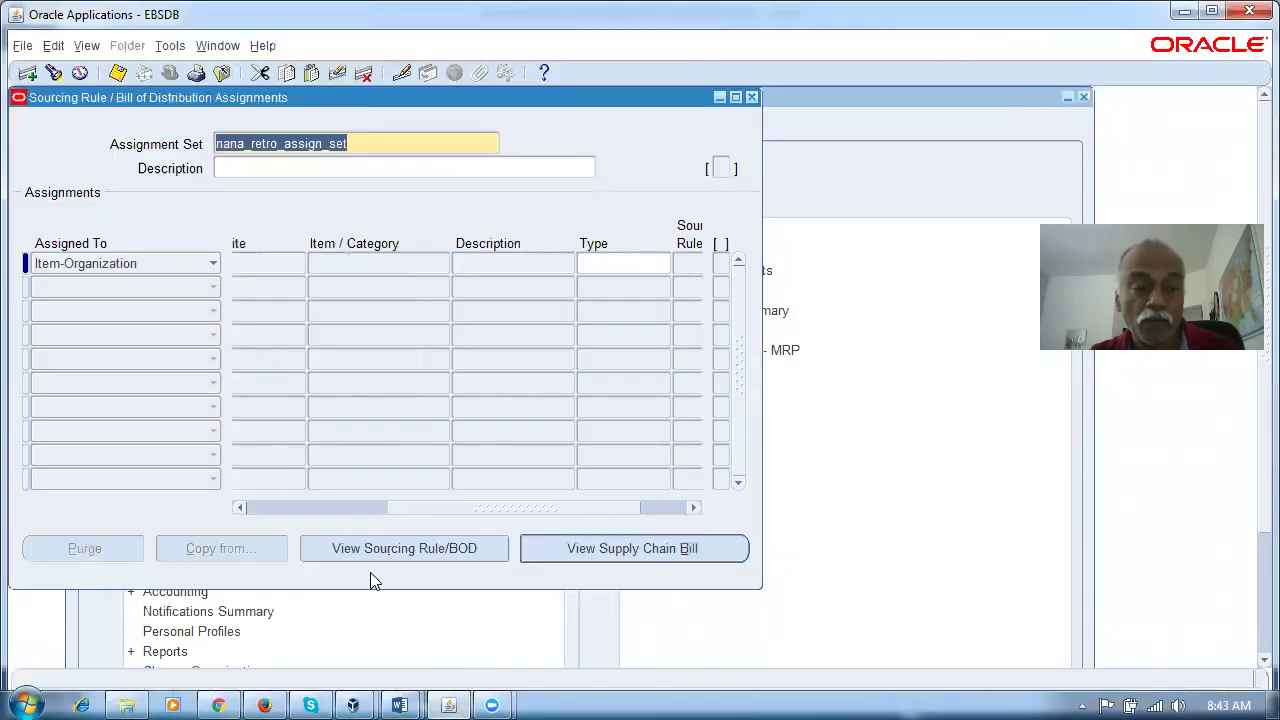
key("alt+v")
key("r")
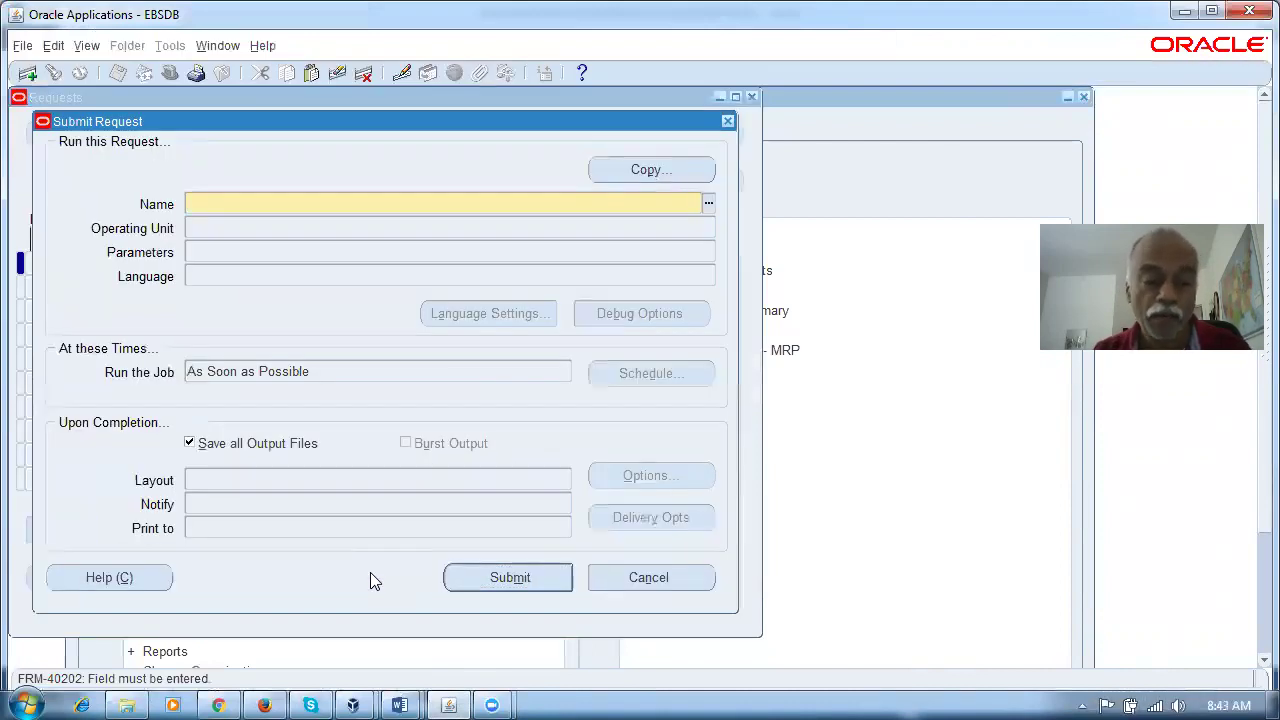
Choose the Generate Sourcing Rules and ASLs from Blanket Agreements request for supplier nana%retro and agreement 6833
type("ge")
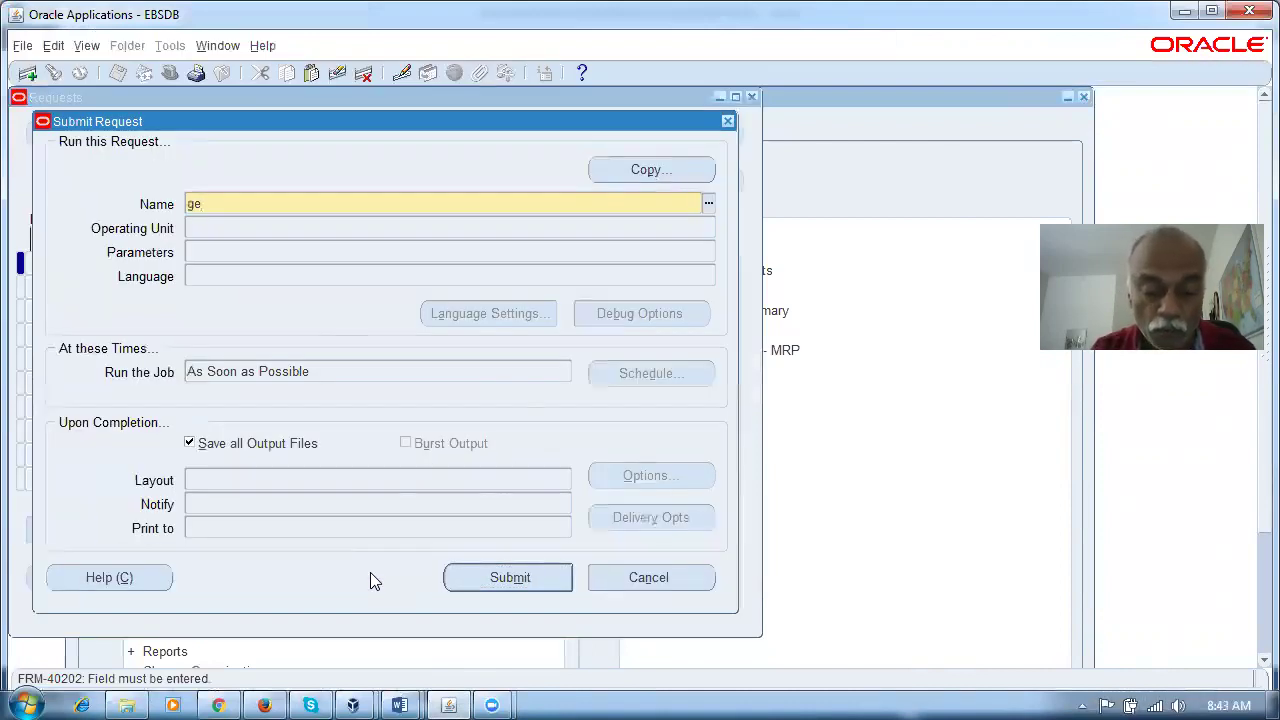
type("nerate")
key("Tab")
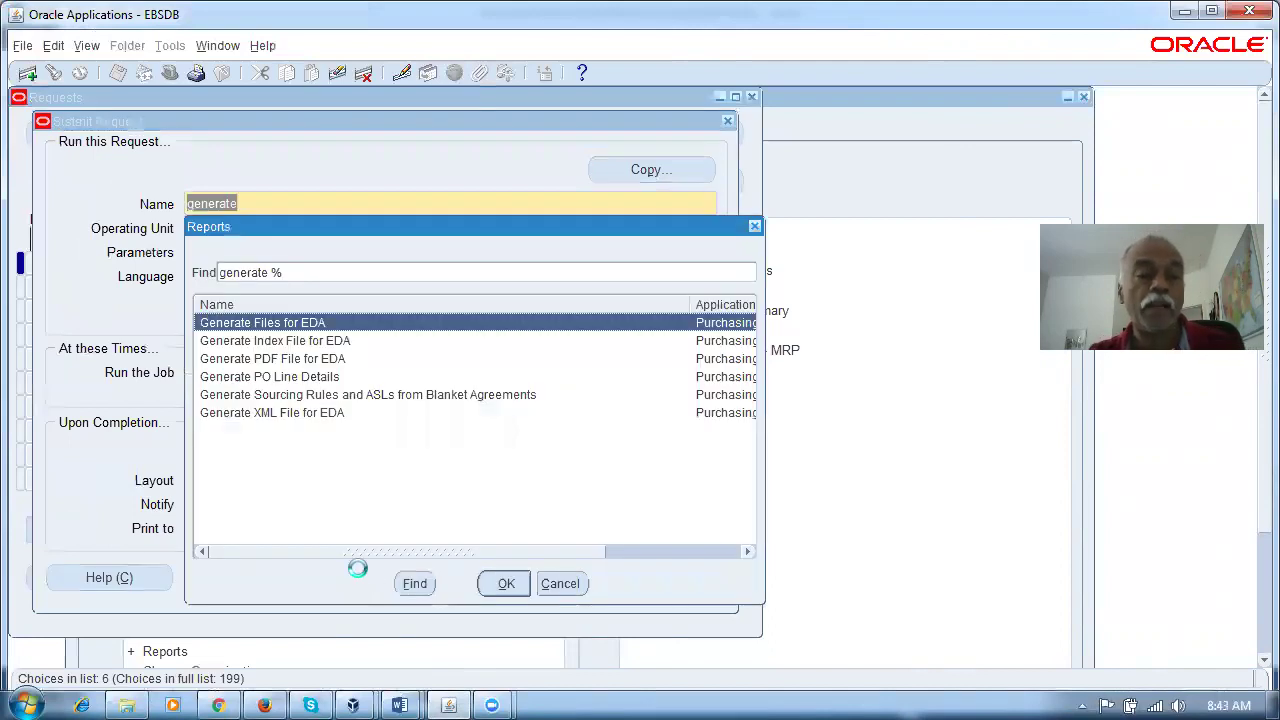
left_click(295, 397)
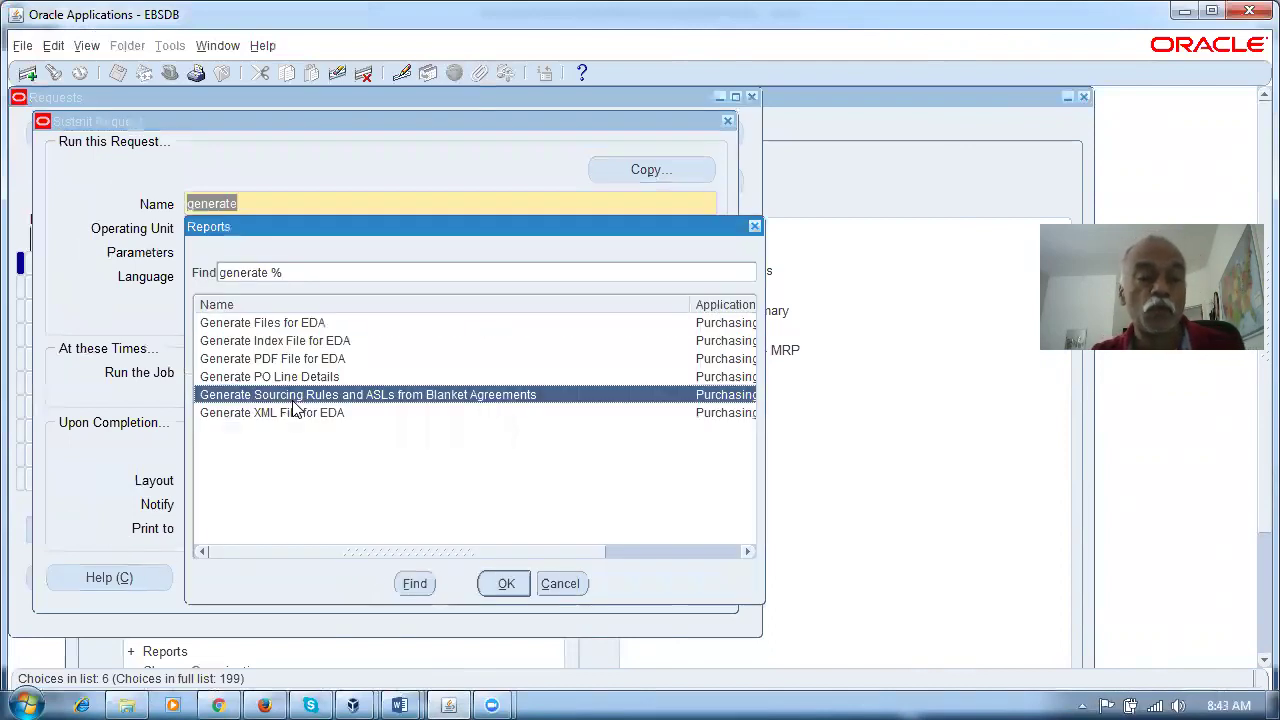
left_click(507, 584)
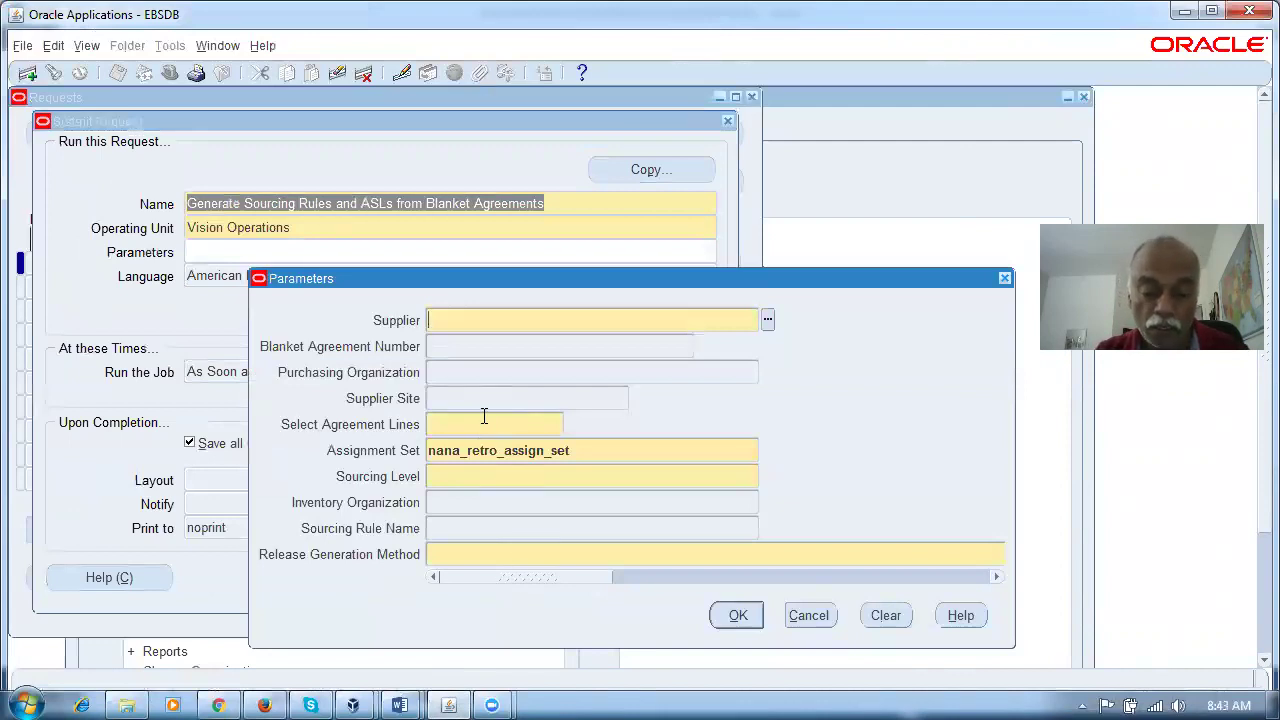
type("nana%retr")
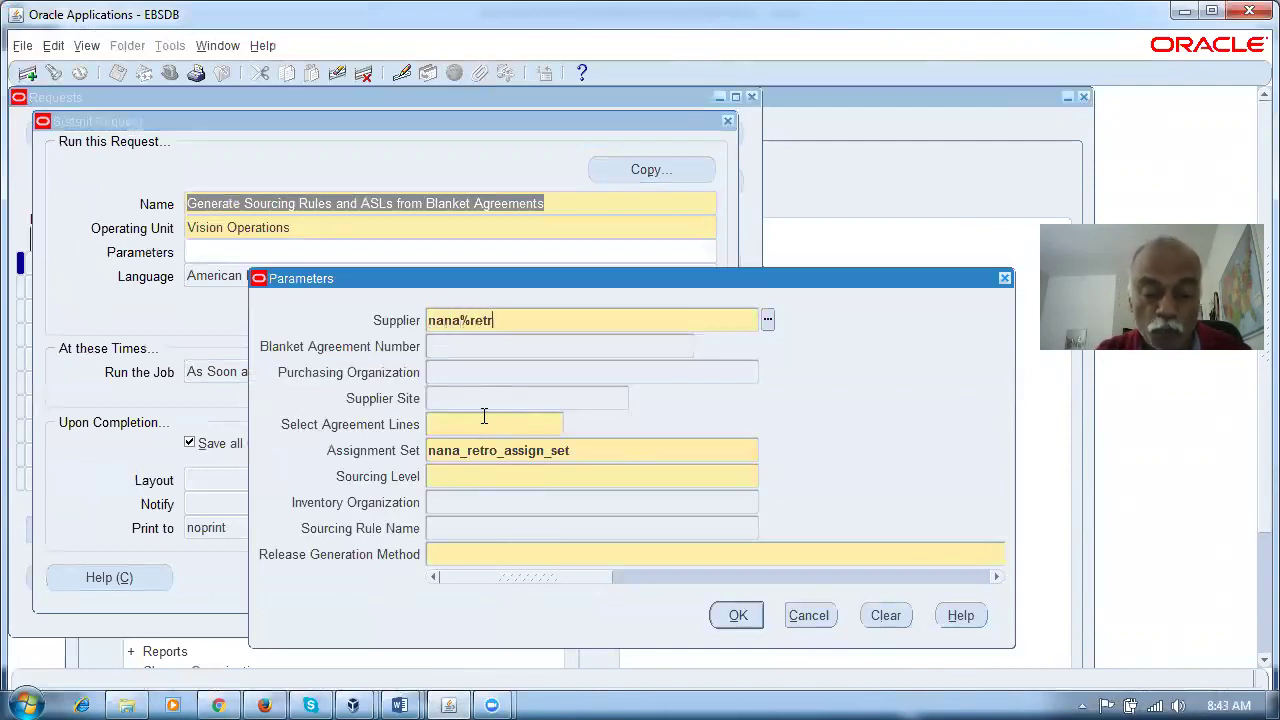
type("o")
key("Tab")
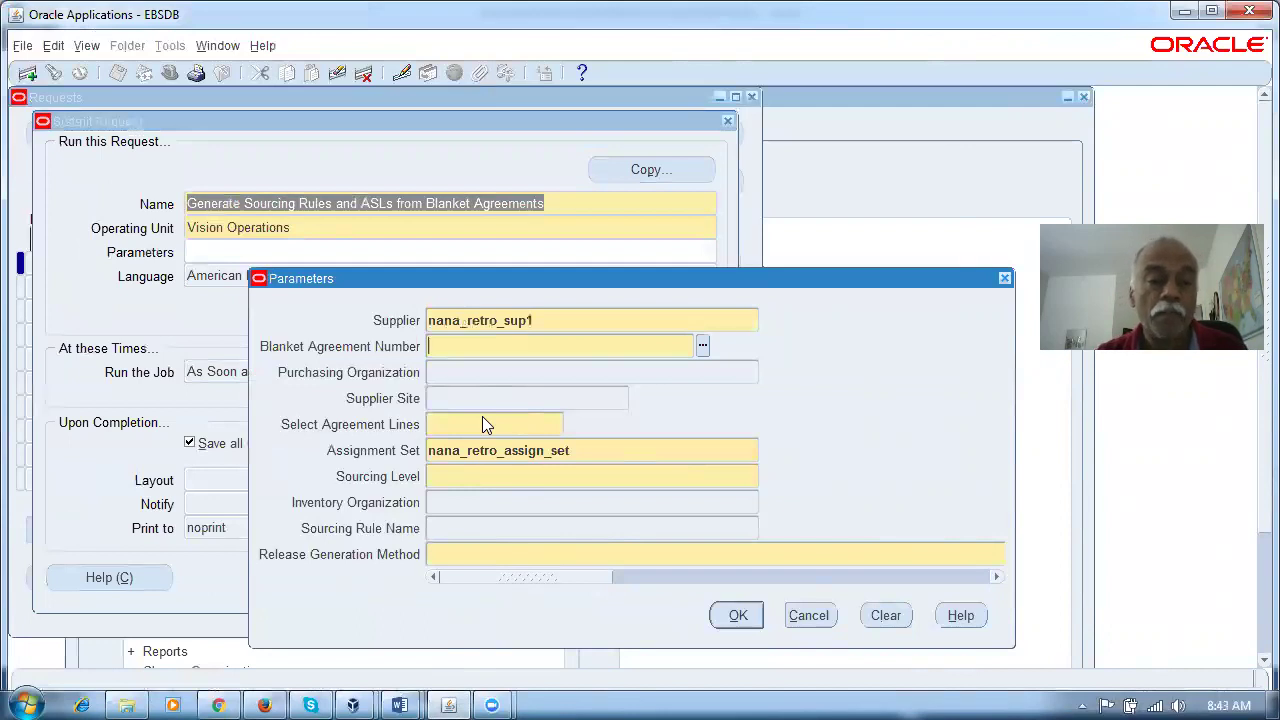
type("6833")
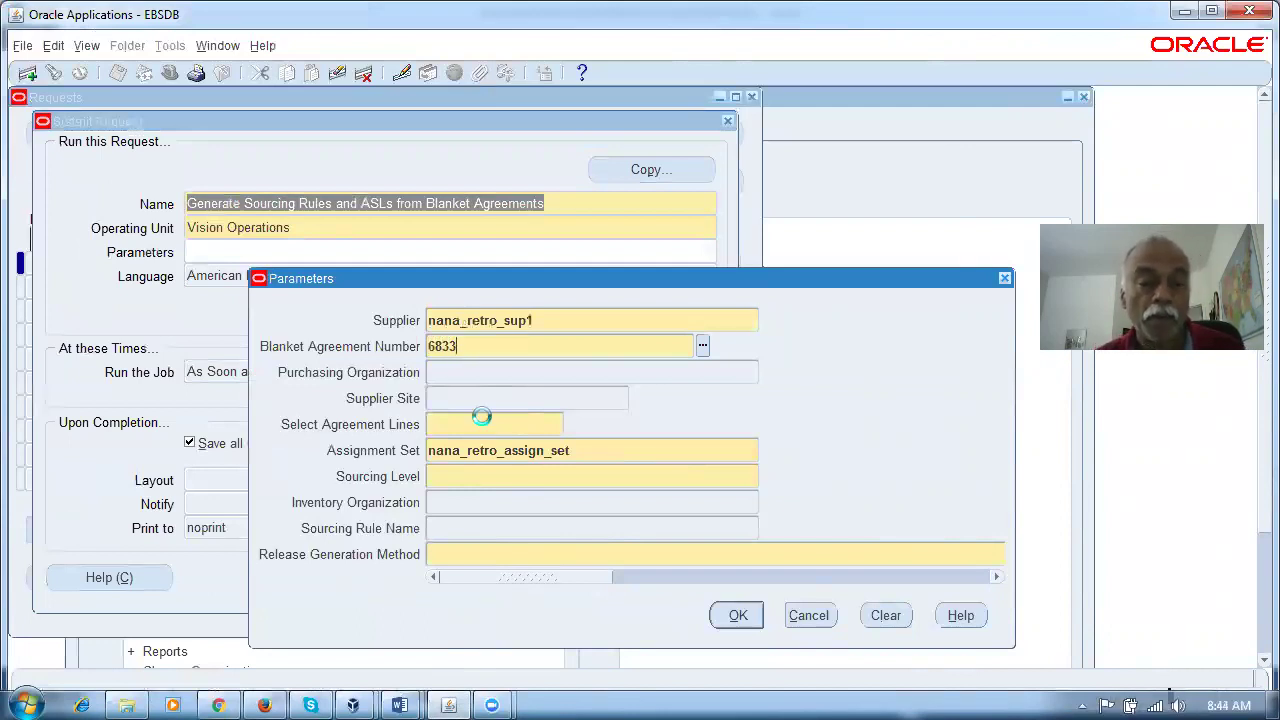
key("Tab")
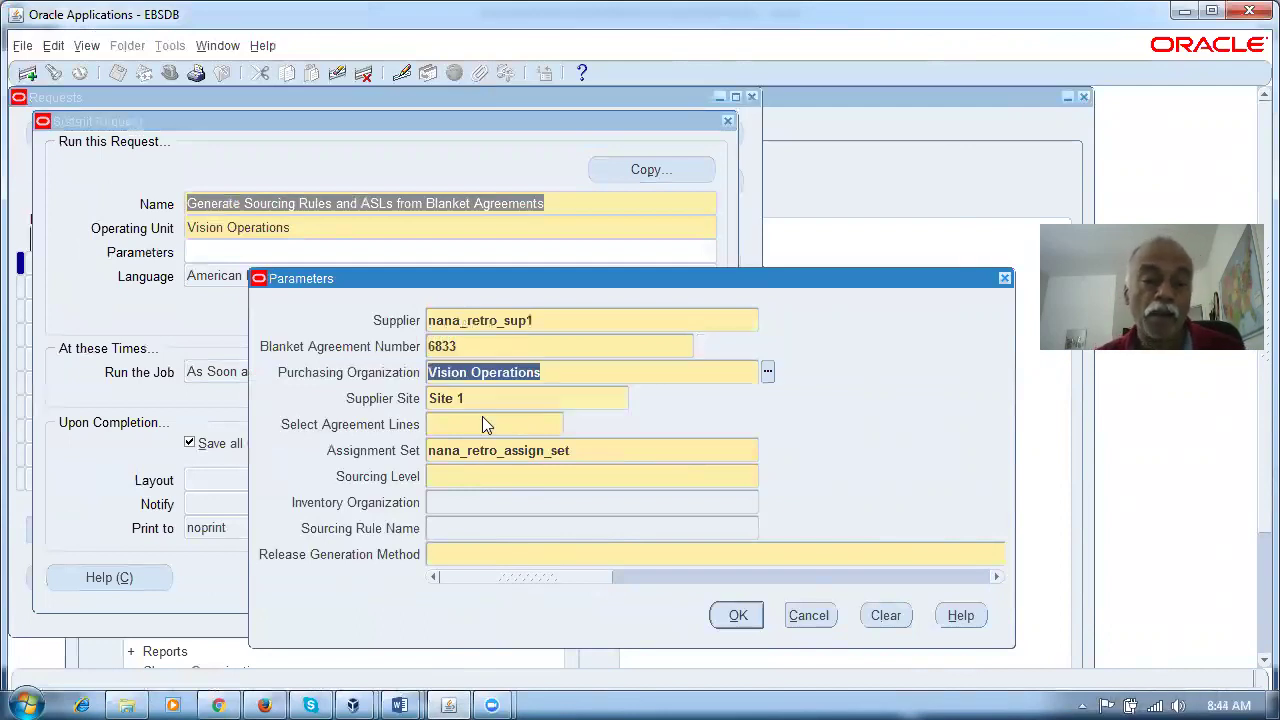
Set the agreement lines parameter to All and the sourcing level to Item
left_click(481, 427)
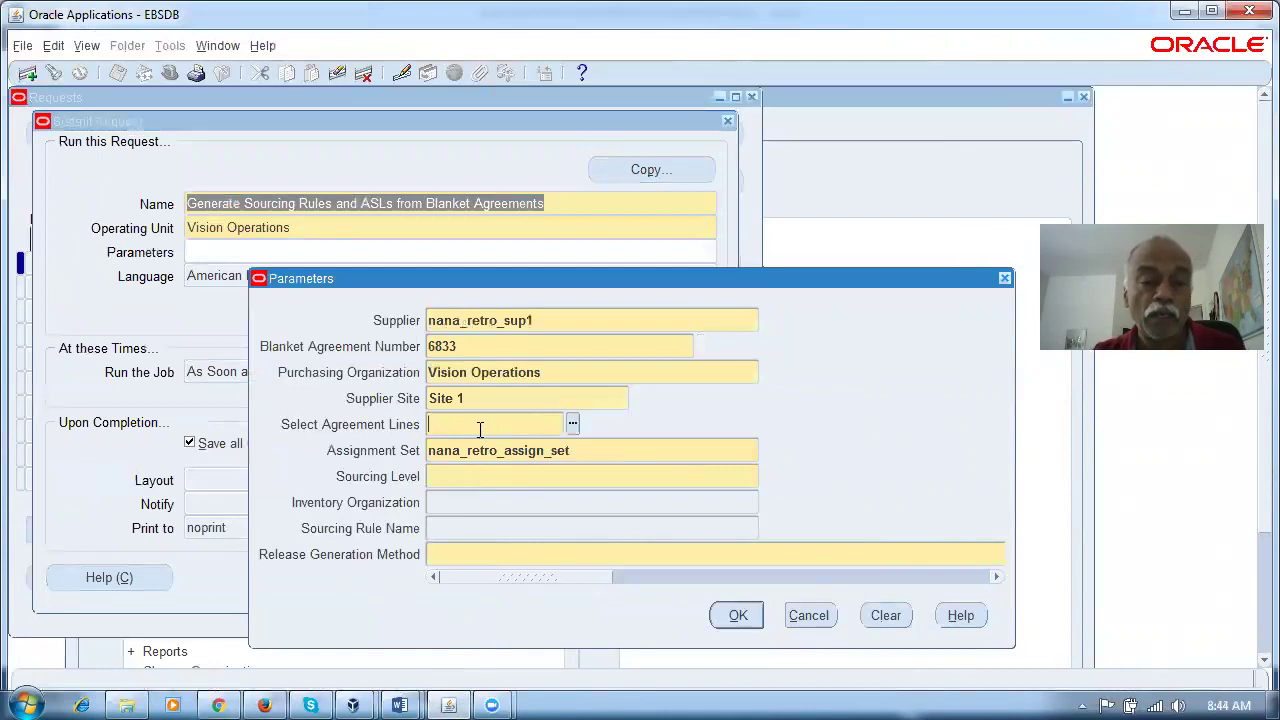
left_click(573, 425)
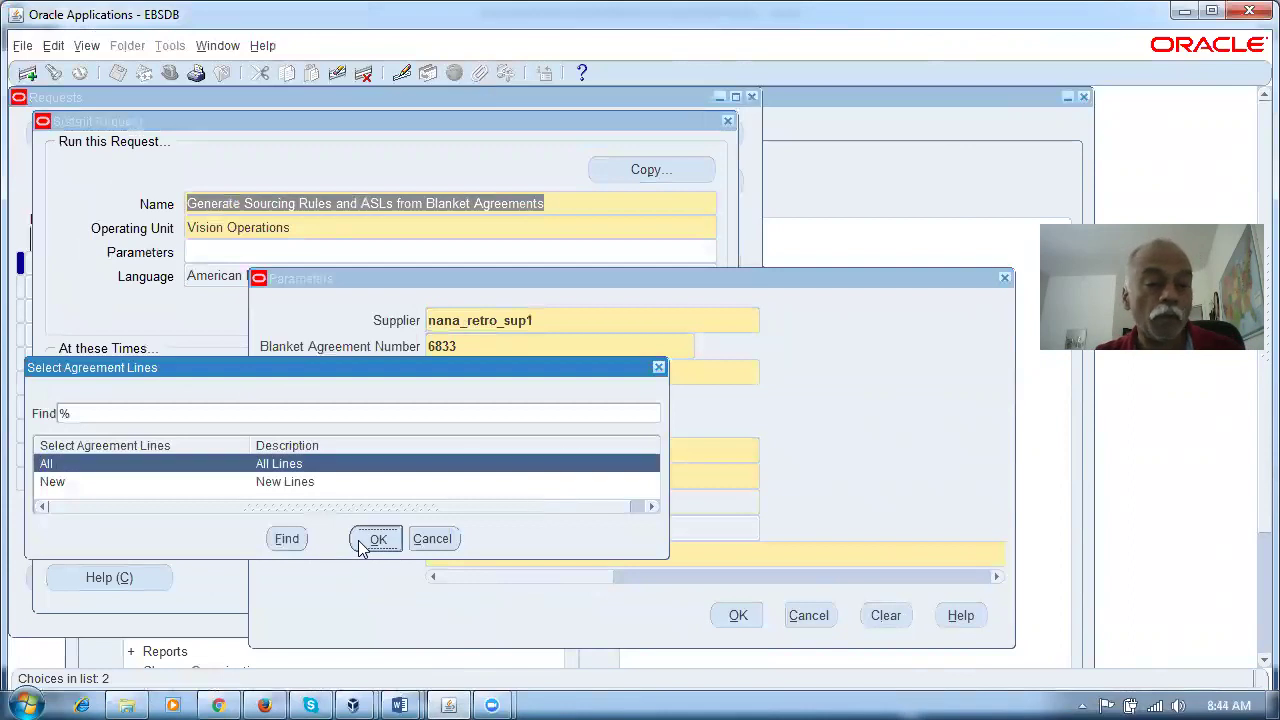
left_click(372, 540)
left_click(493, 484)
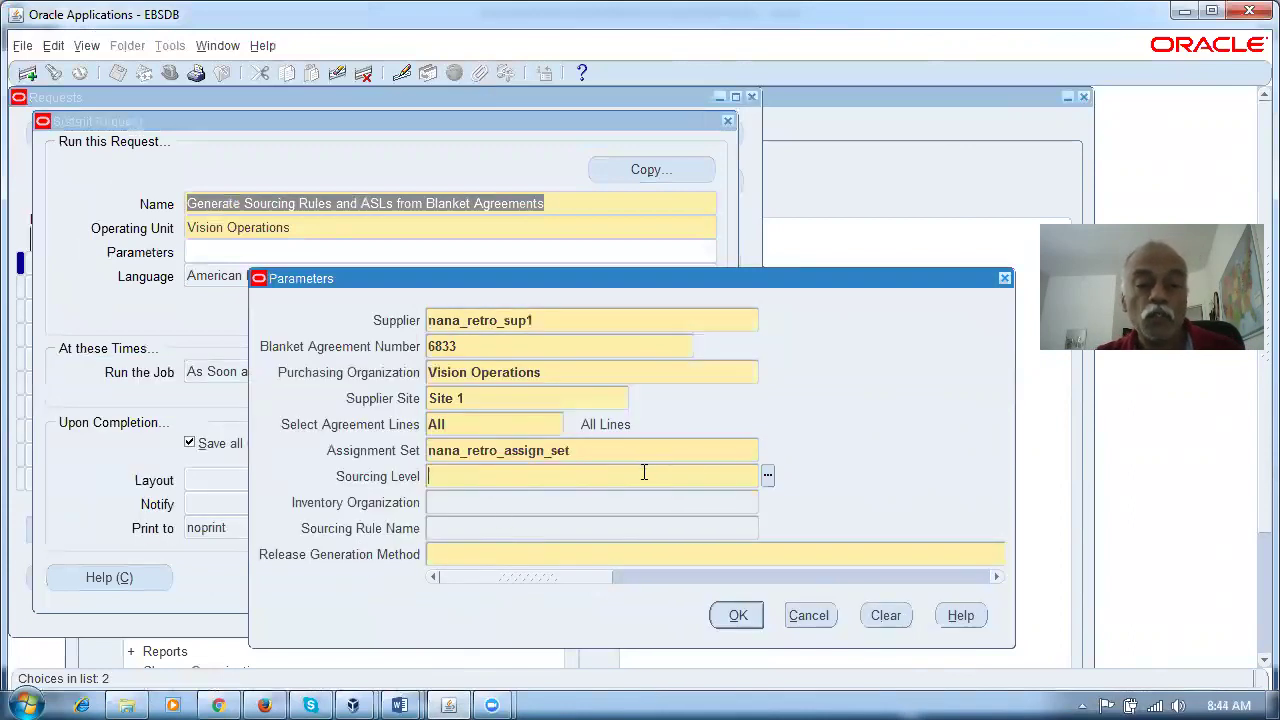
left_click(767, 476)
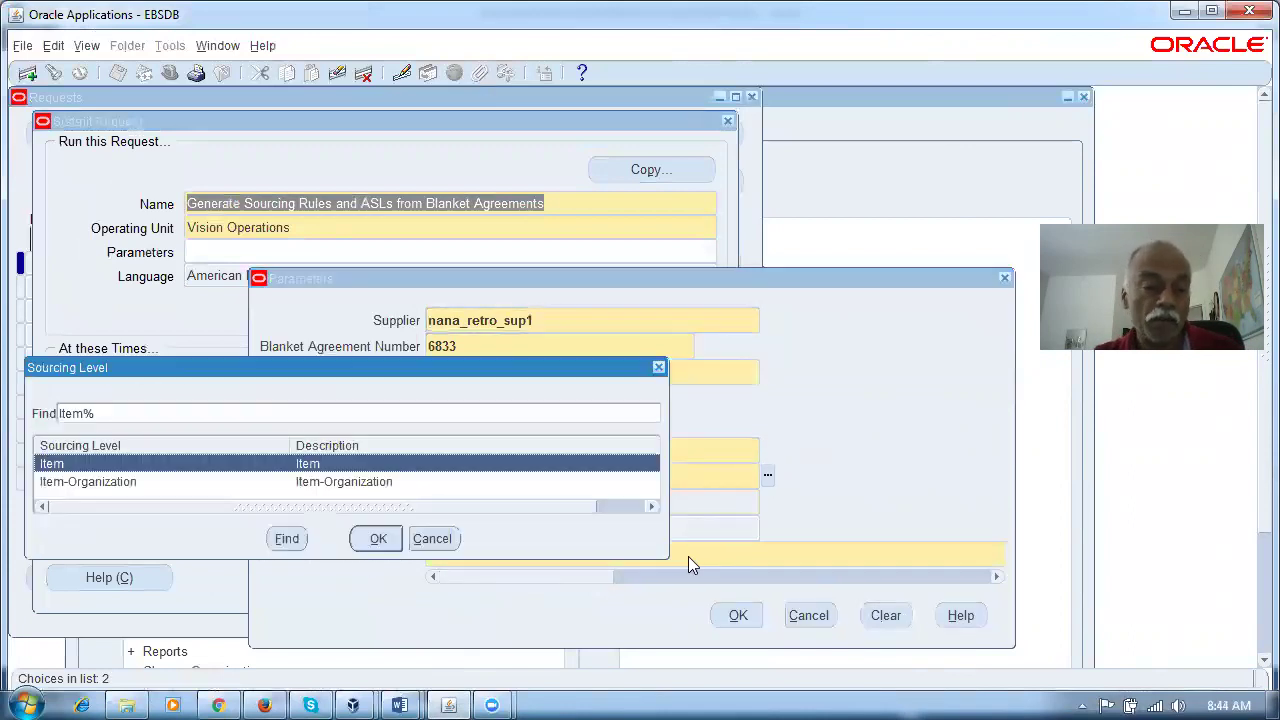
left_click(379, 539)
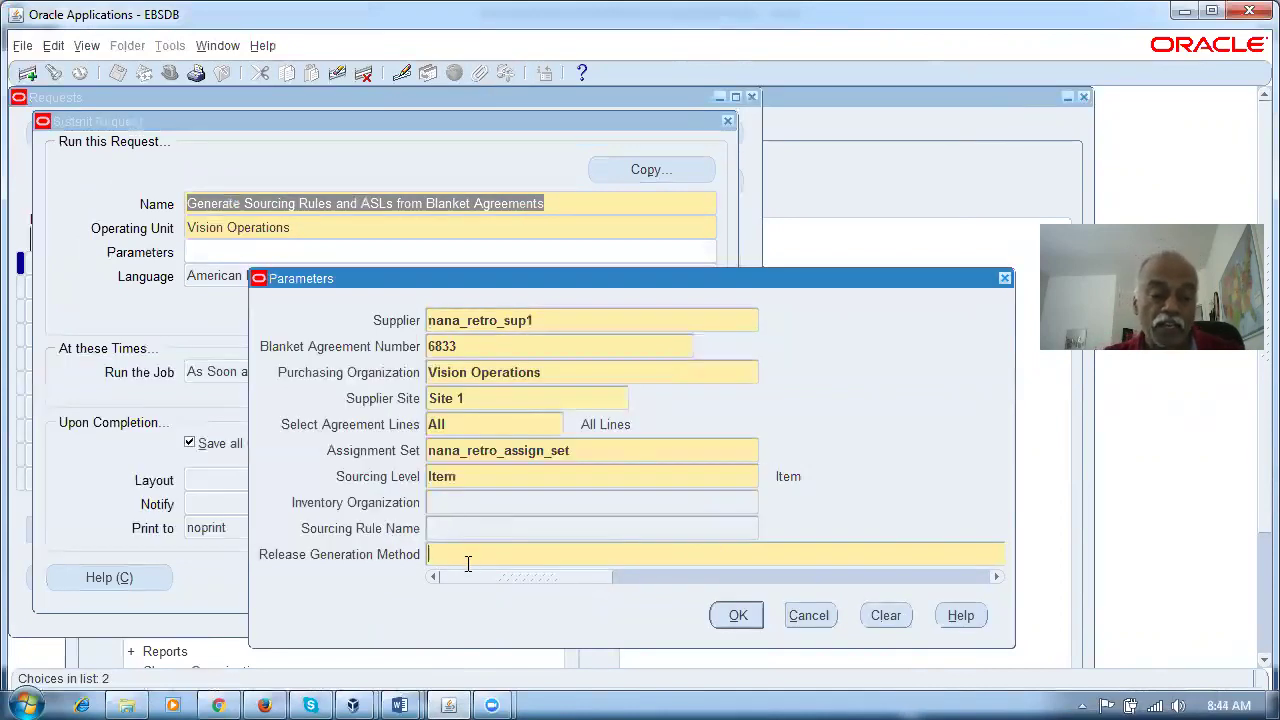
Set the release method to Release Using AutoCreate and submit the request
double_click(467, 563)
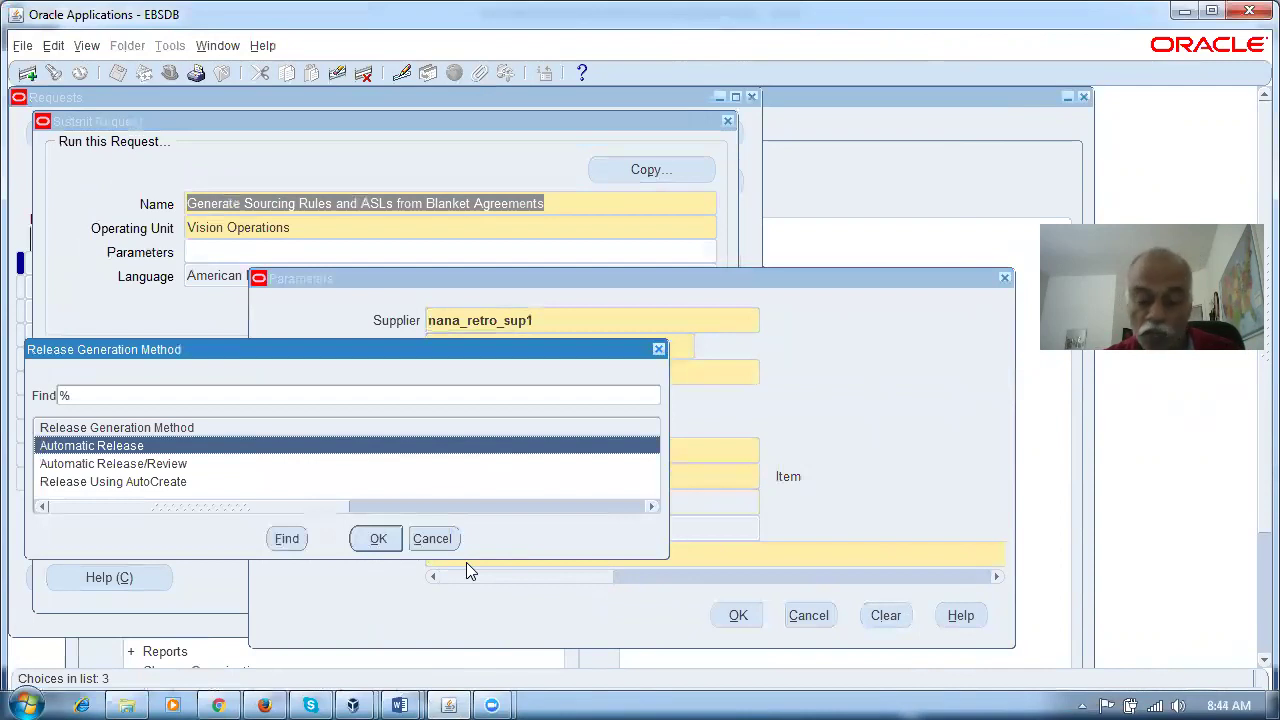
key("Down")
key("Down")
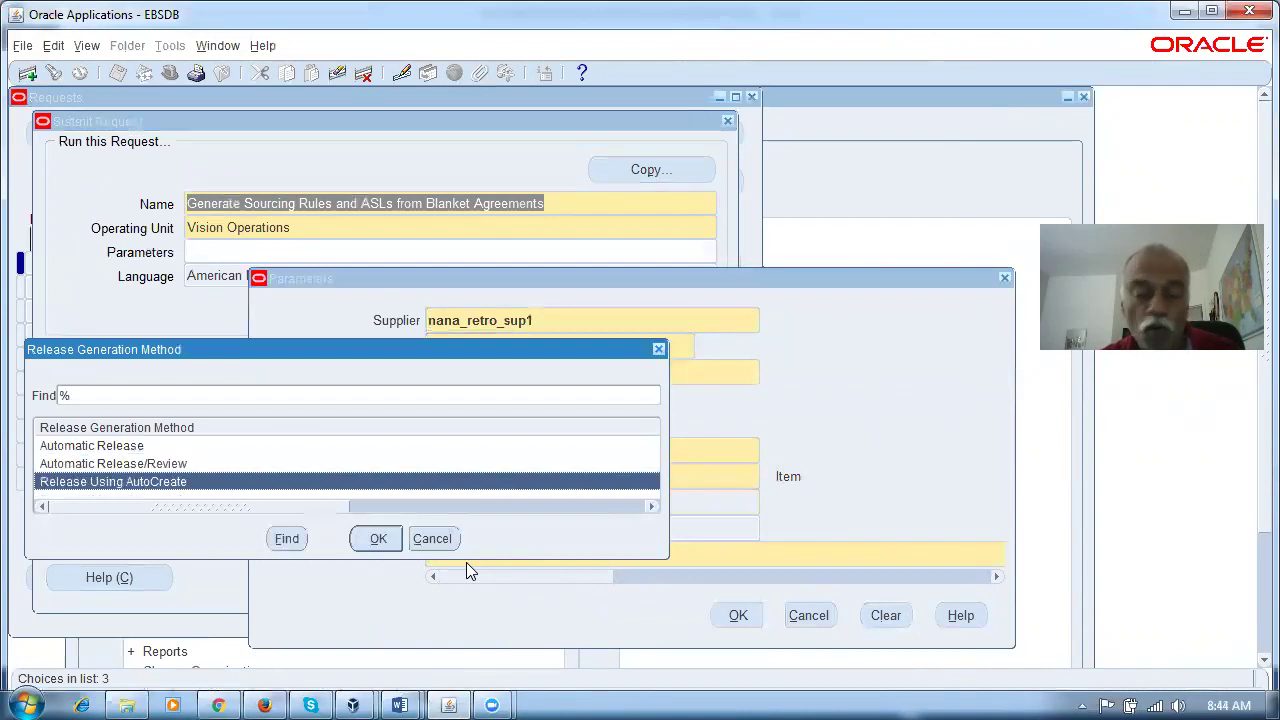
key("Up")
key("Up")
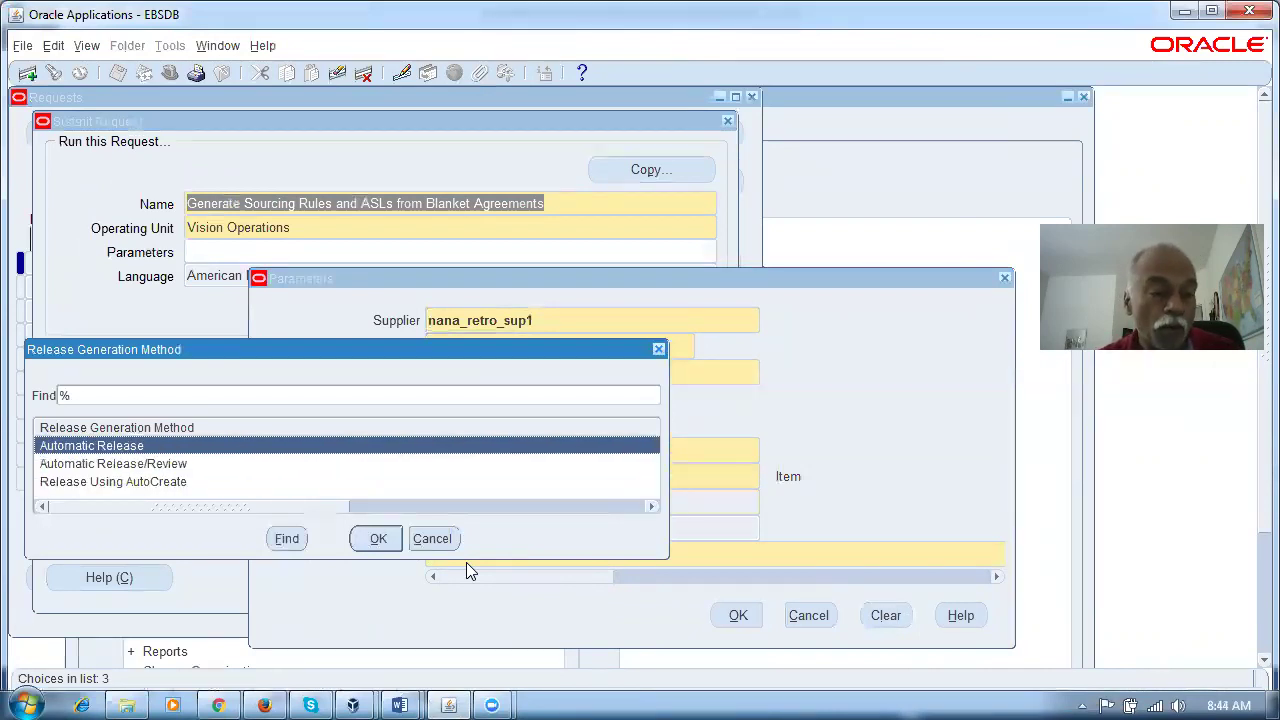
key("Down")
key("Down")
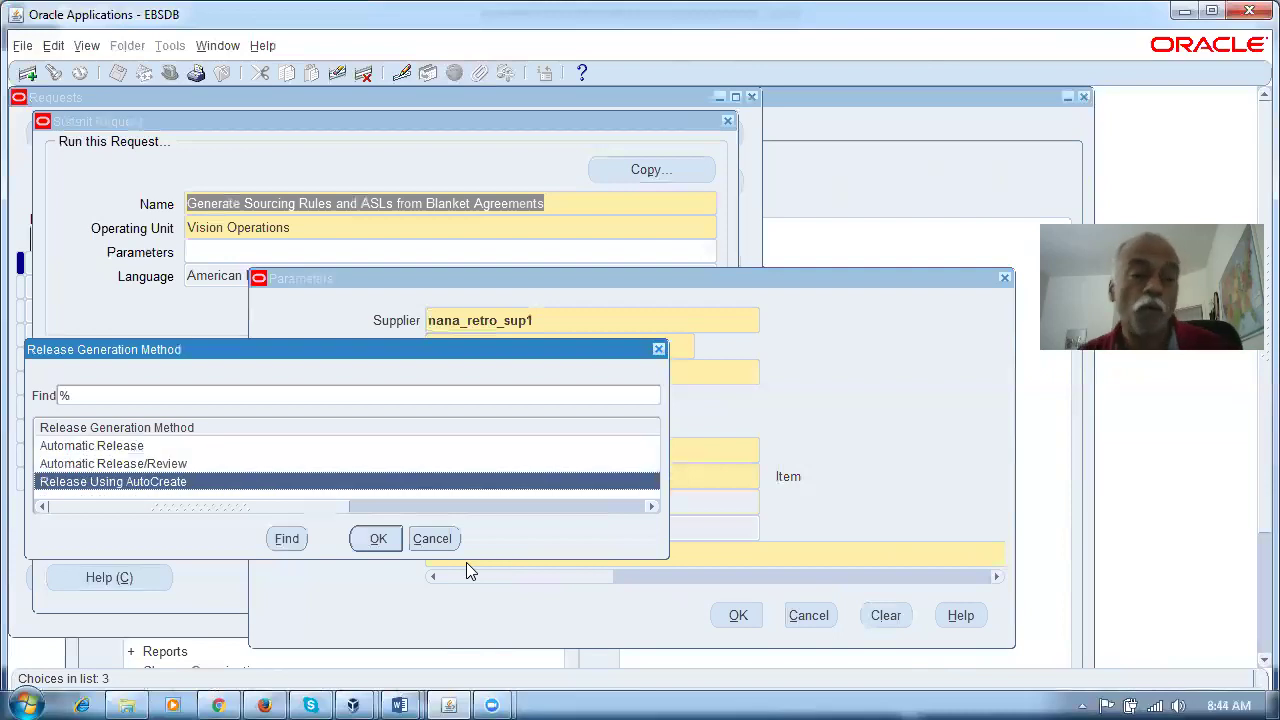
key("Up")
key("Up")
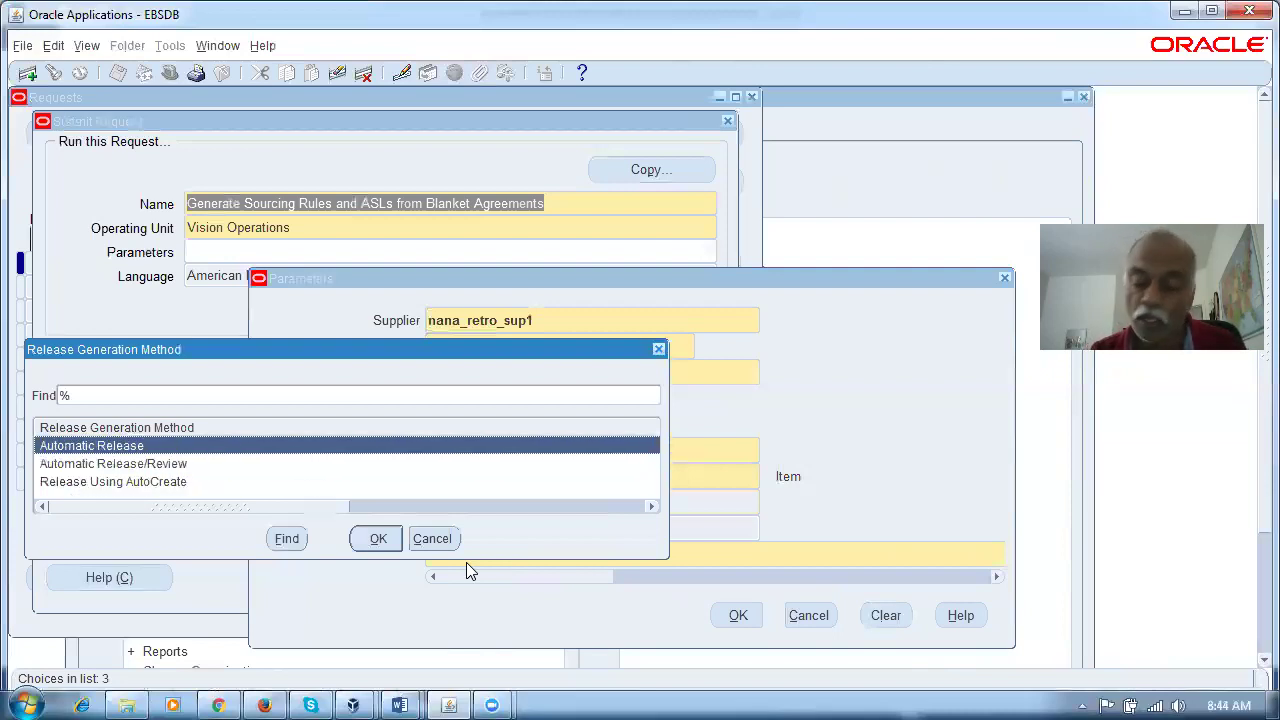
key("Down")
key("Down")
key("Return")
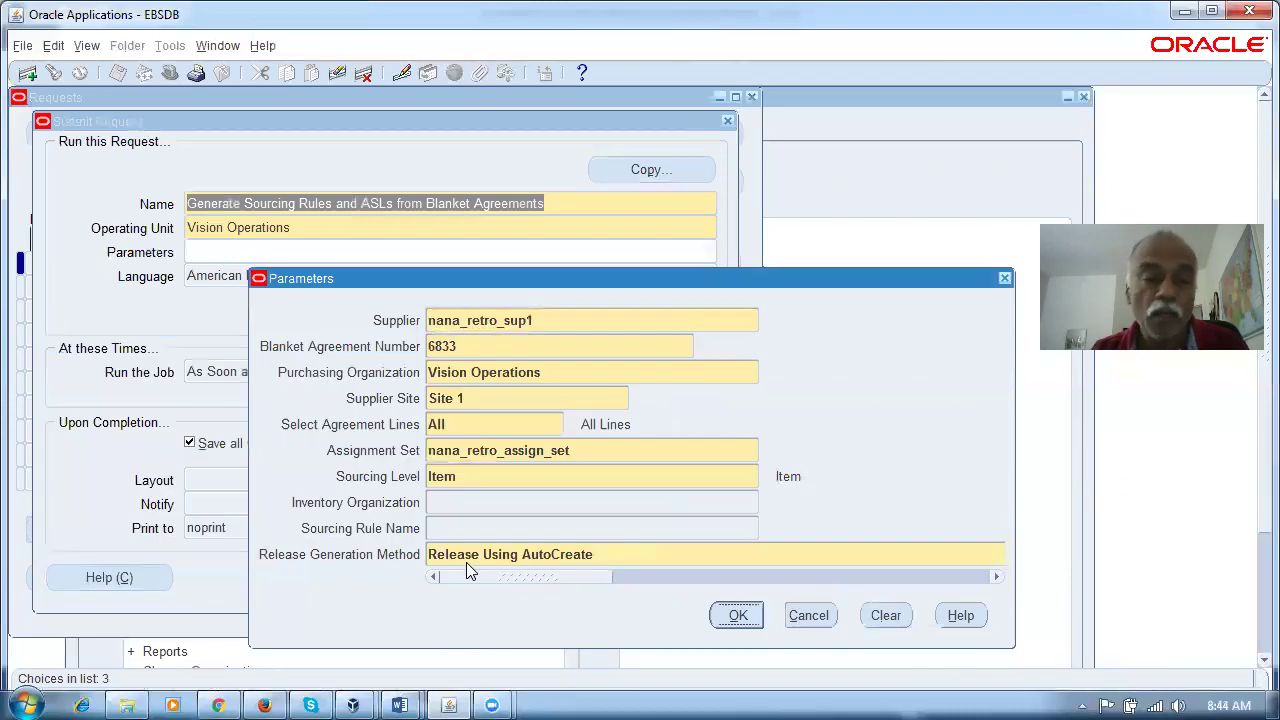
left_click(745, 616)
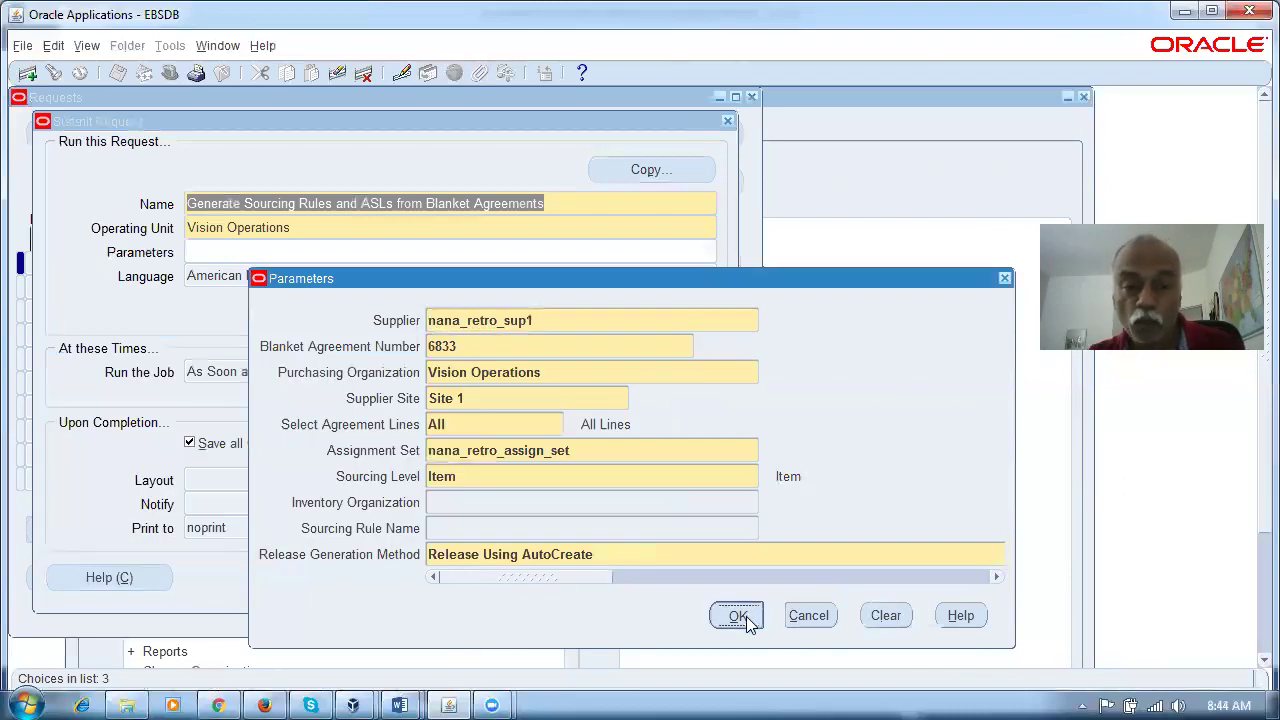
left_click(508, 577)
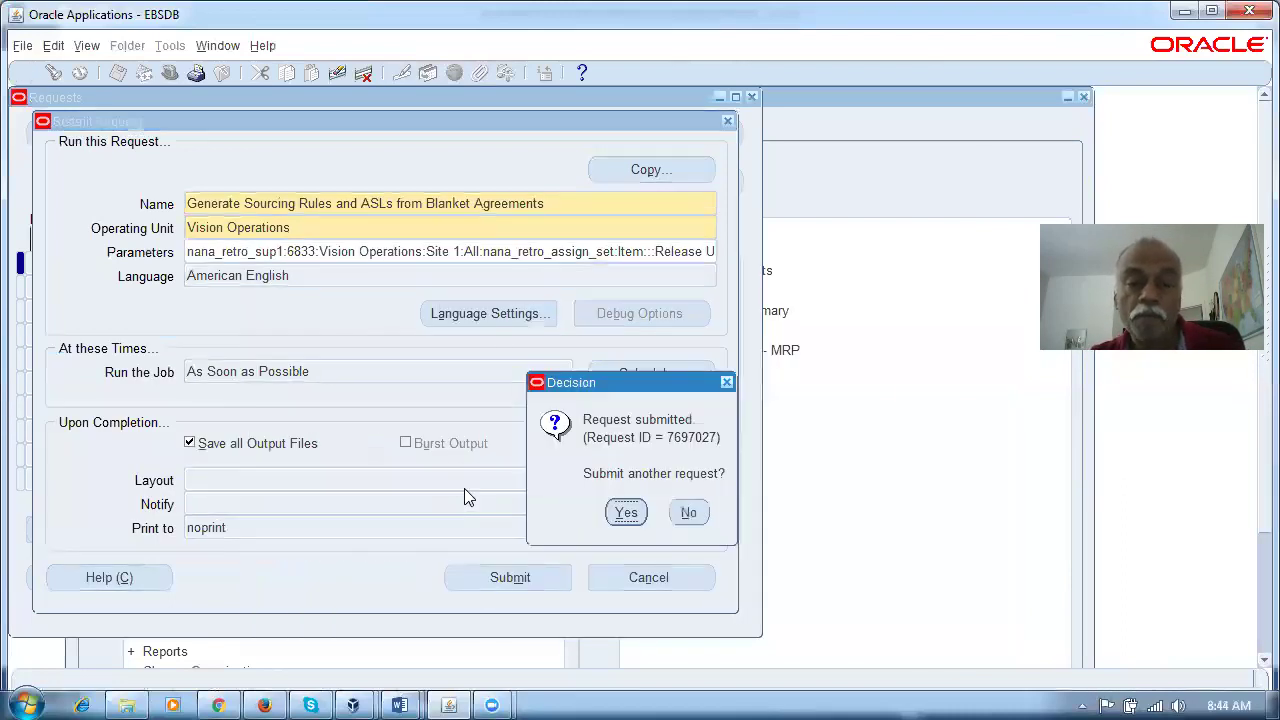
Decline another request, list my requests and refresh until request 7697027 completes
left_click(688, 514)
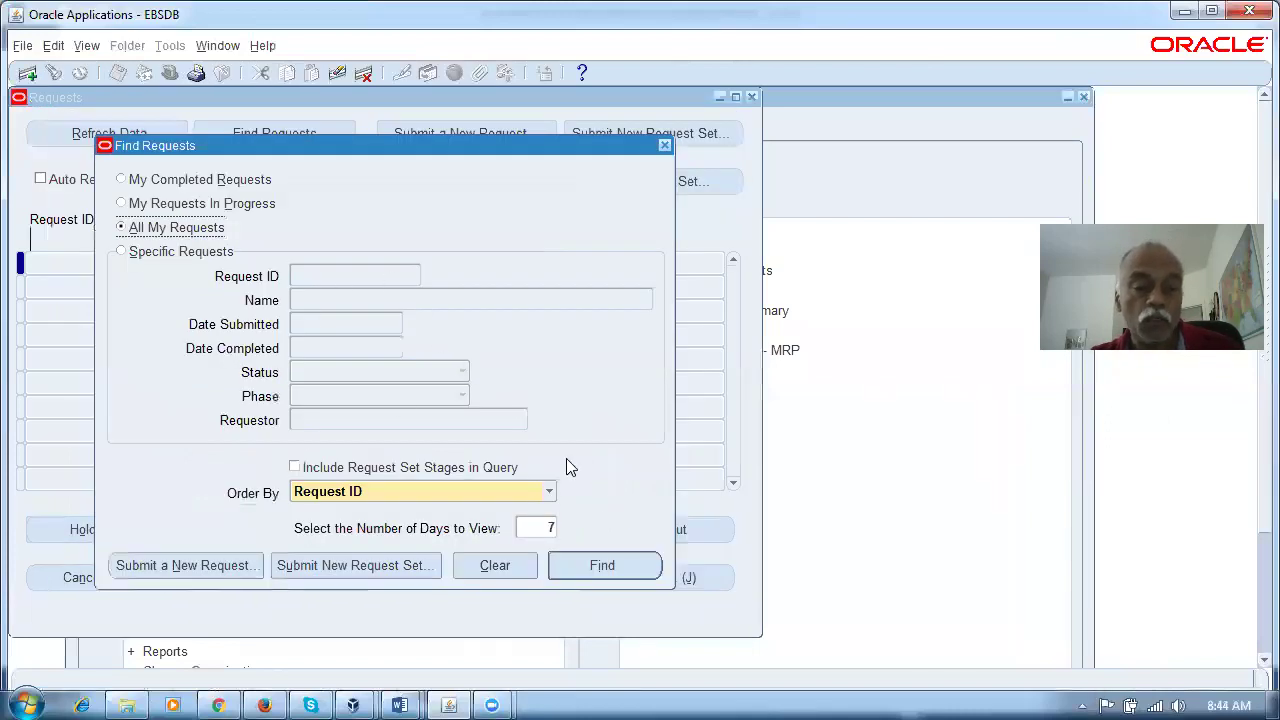
left_click(602, 565)
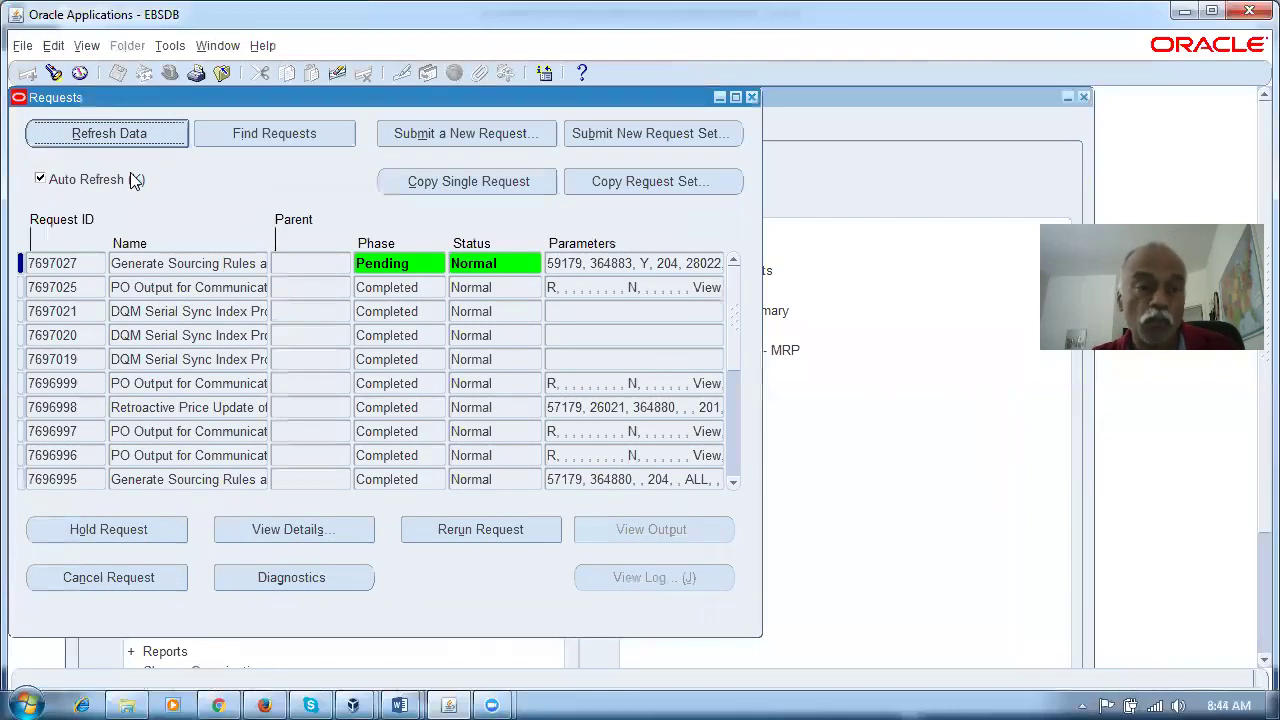
left_click(121, 145)
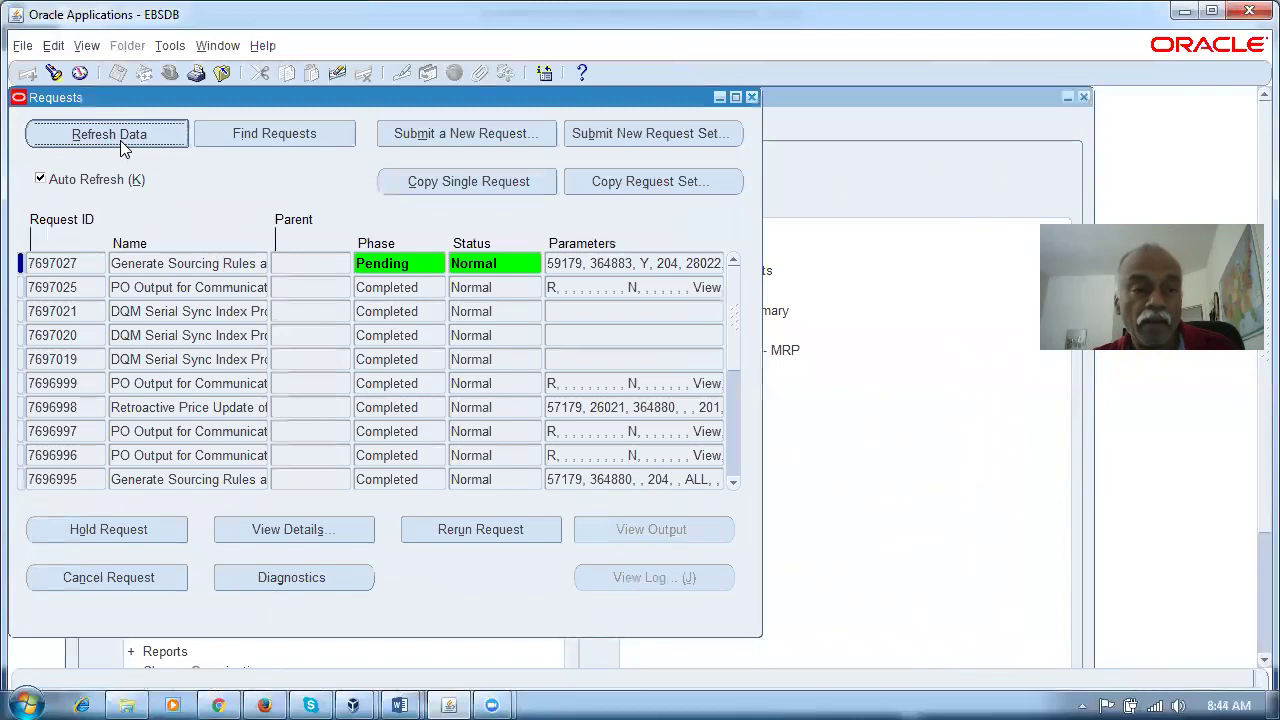
left_click(121, 148)
left_click(121, 152)
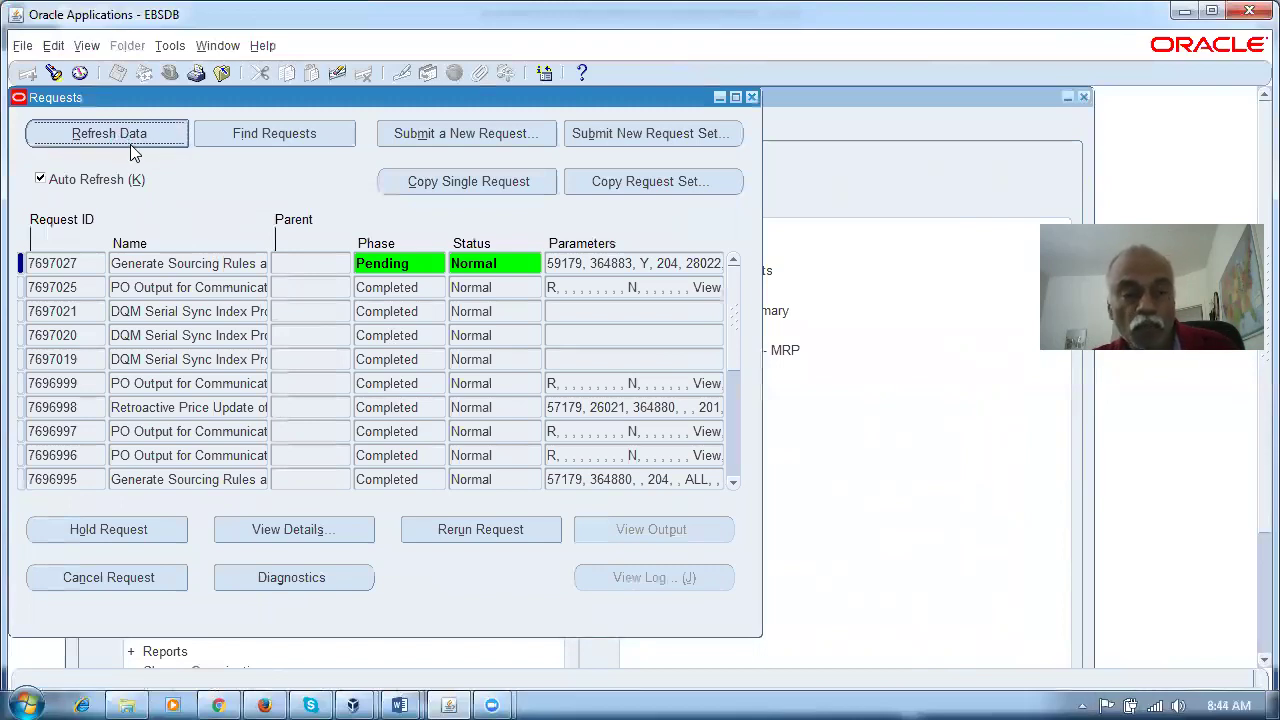
left_click(133, 155)
left_click(135, 157)
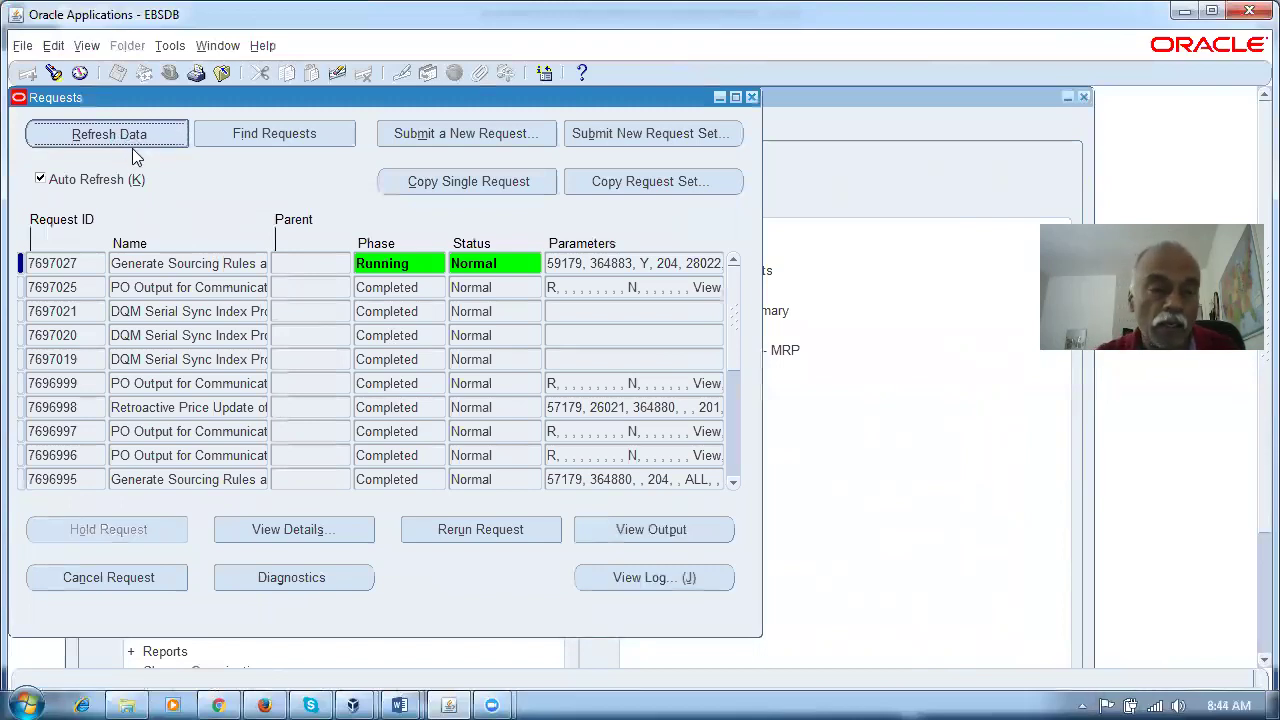
left_click(135, 157)
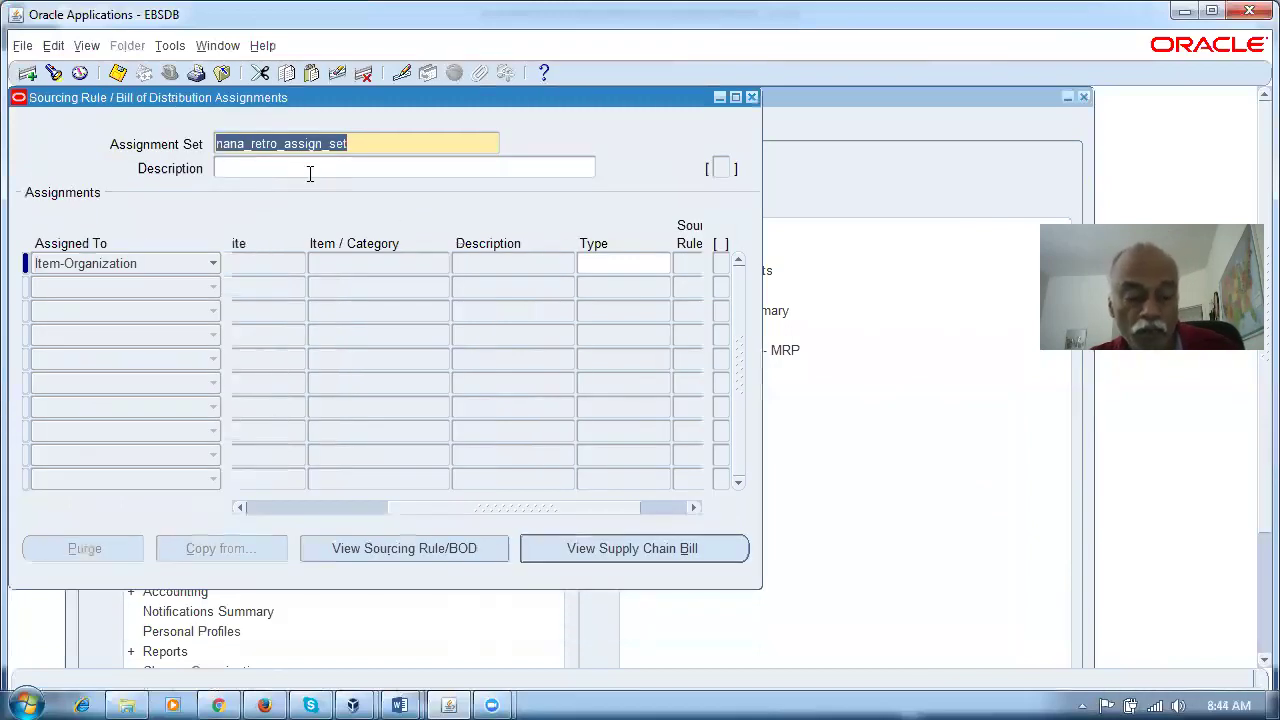
Query nana_retro_assign_set, confirm nana_retro_item uses sourcing rule PURCH_68237, and close the form
key("F11")
type("nana_retro_assign_set")
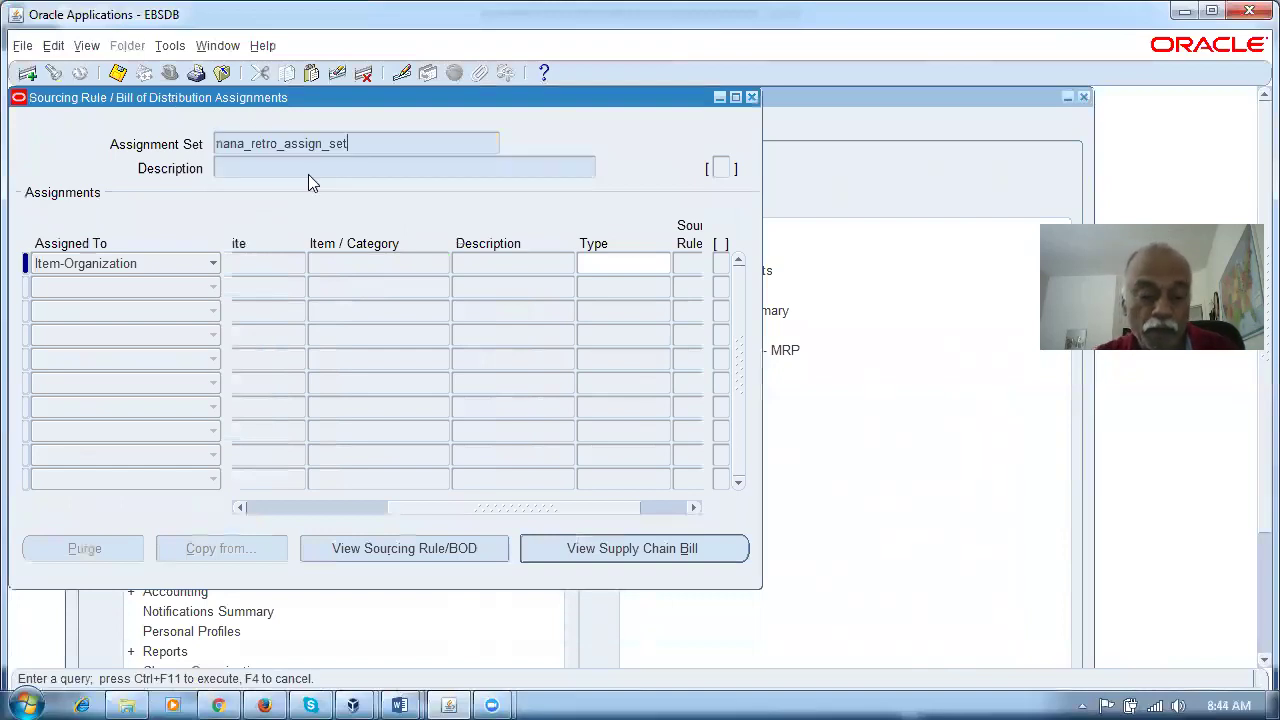
key("ctrl+F11")
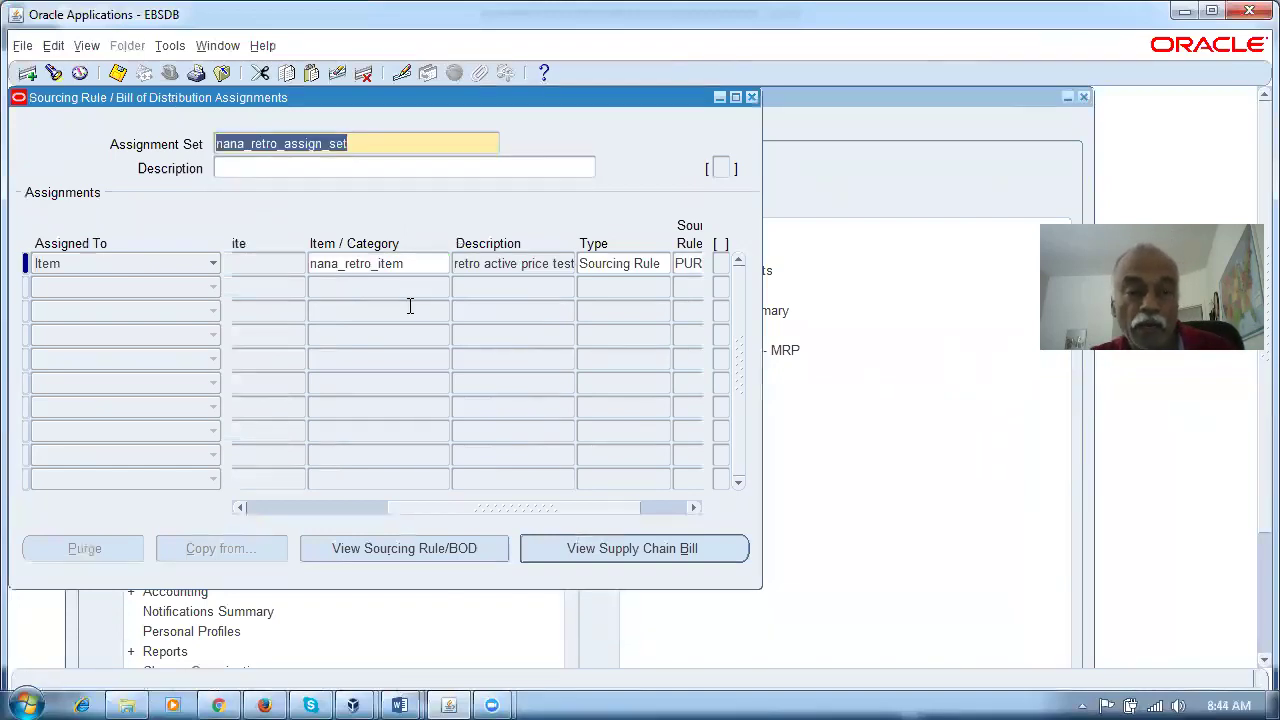
left_click(415, 264)
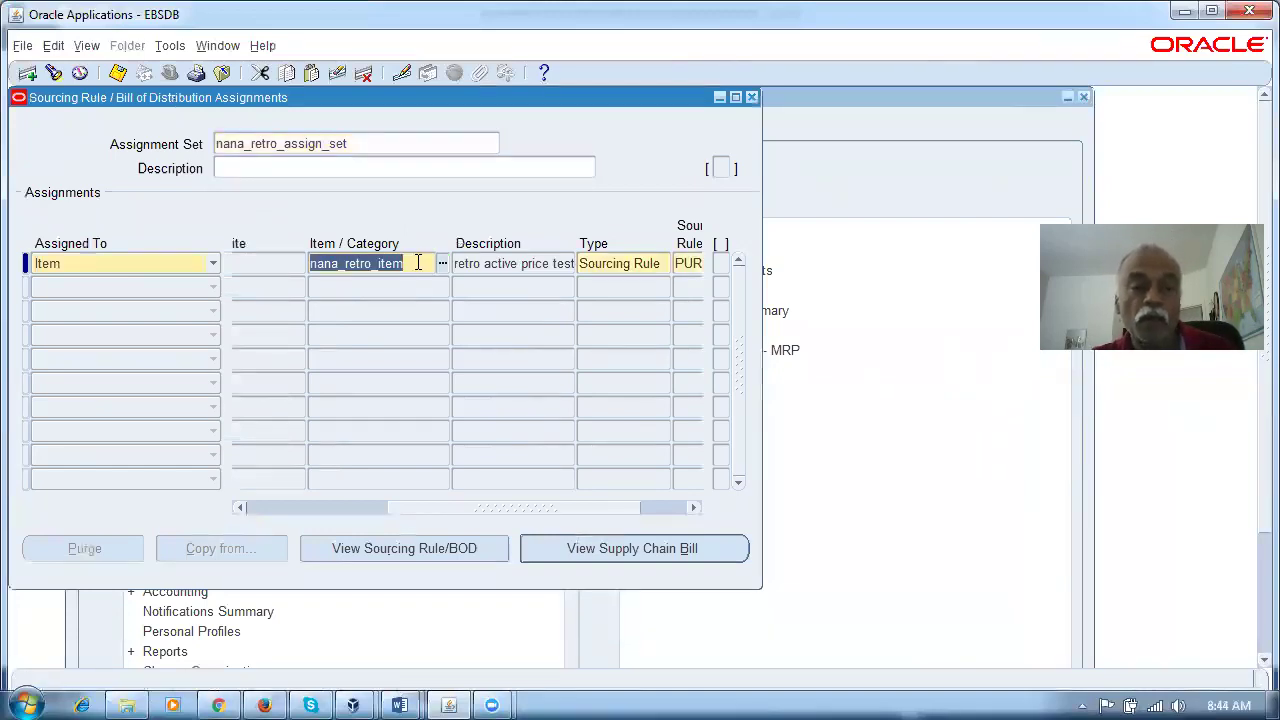
left_click(432, 508)
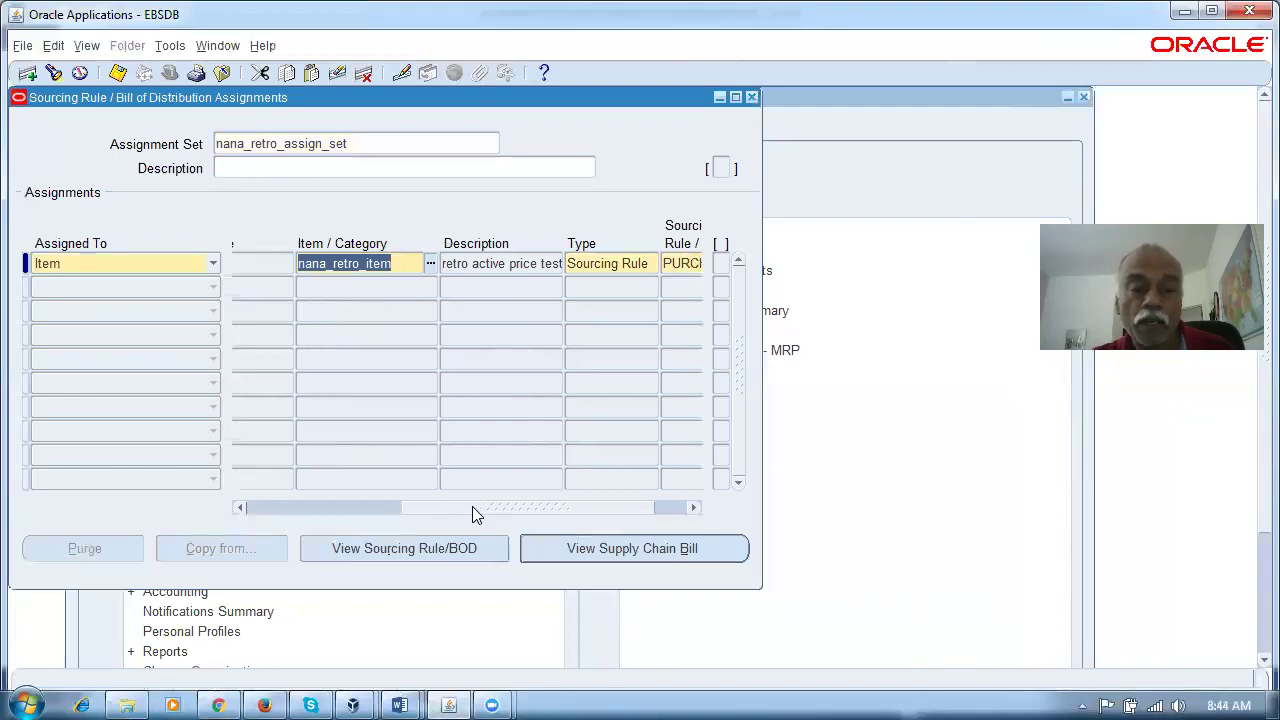
left_click(690, 264)
key("ctrl+c")
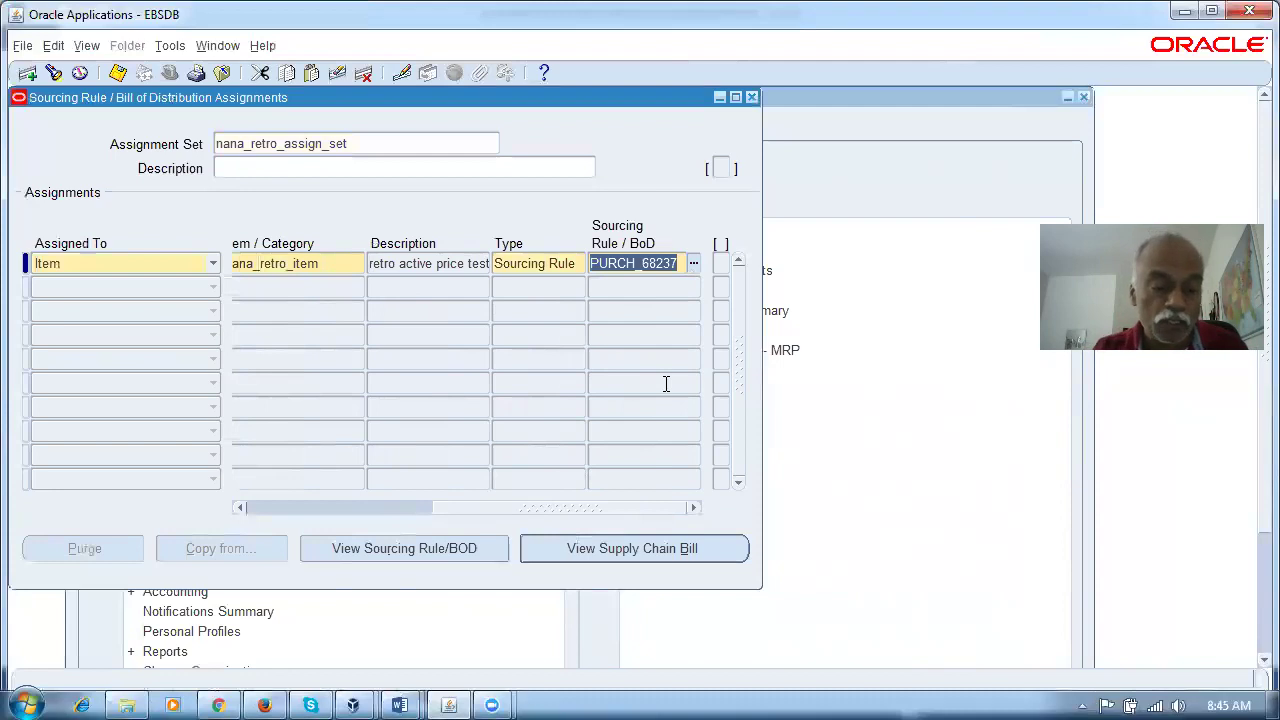
key("ctrl+F4")
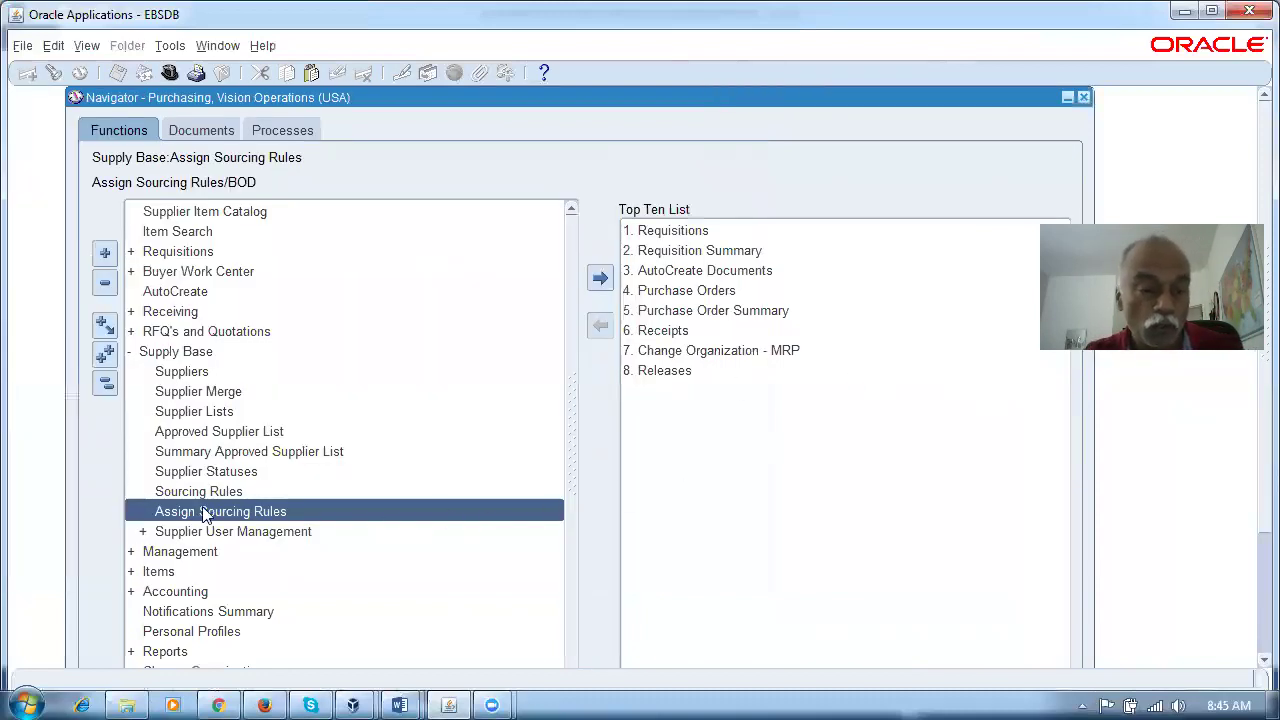
Open Sourcing Rules, query PURCH_68237 and check its effective dates 08-MAR-2018 to 28-MAR-2018
double_click(208, 494)
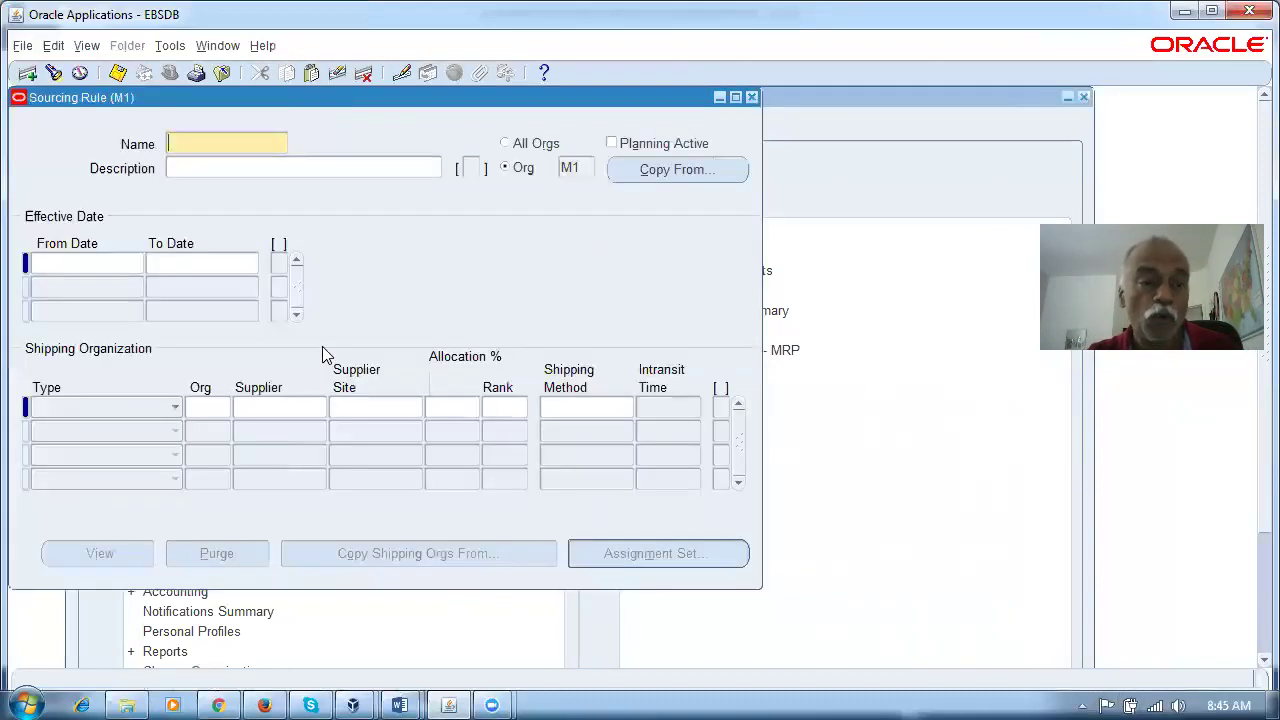
key("F11")
key("ctrl+v")
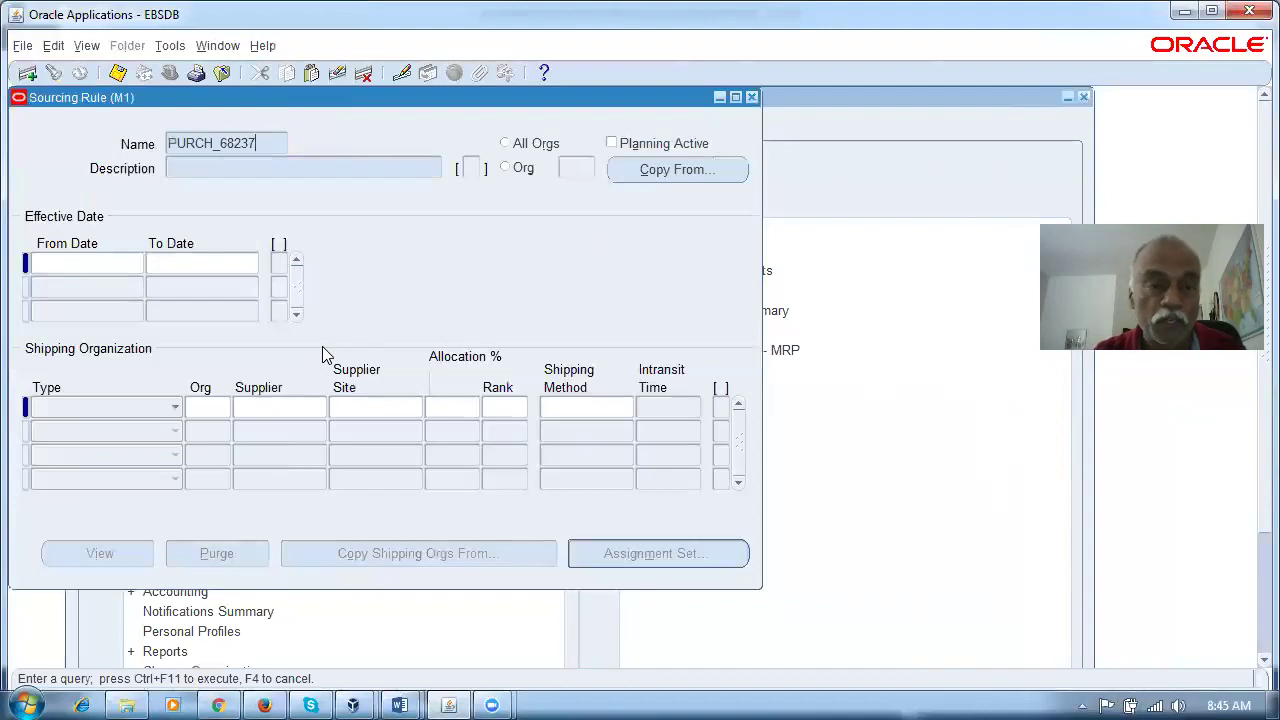
key("ctrl+F11")
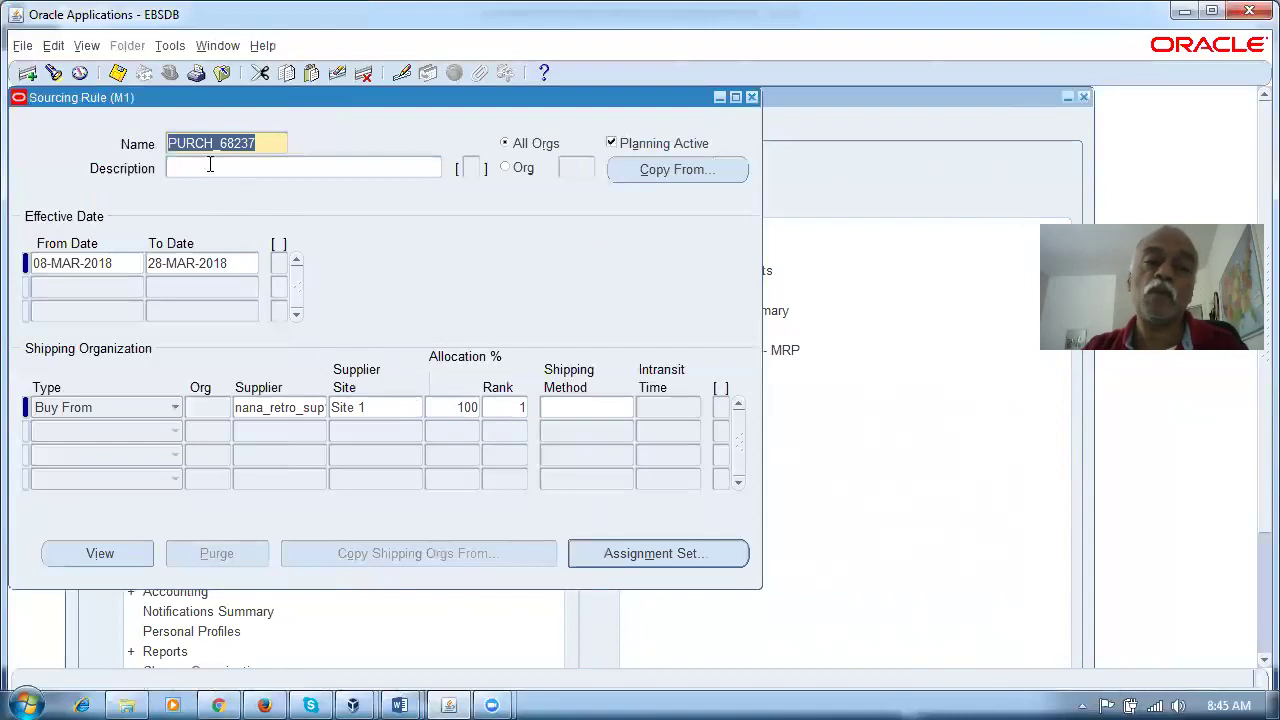
left_click(98, 264)
key("Tab")
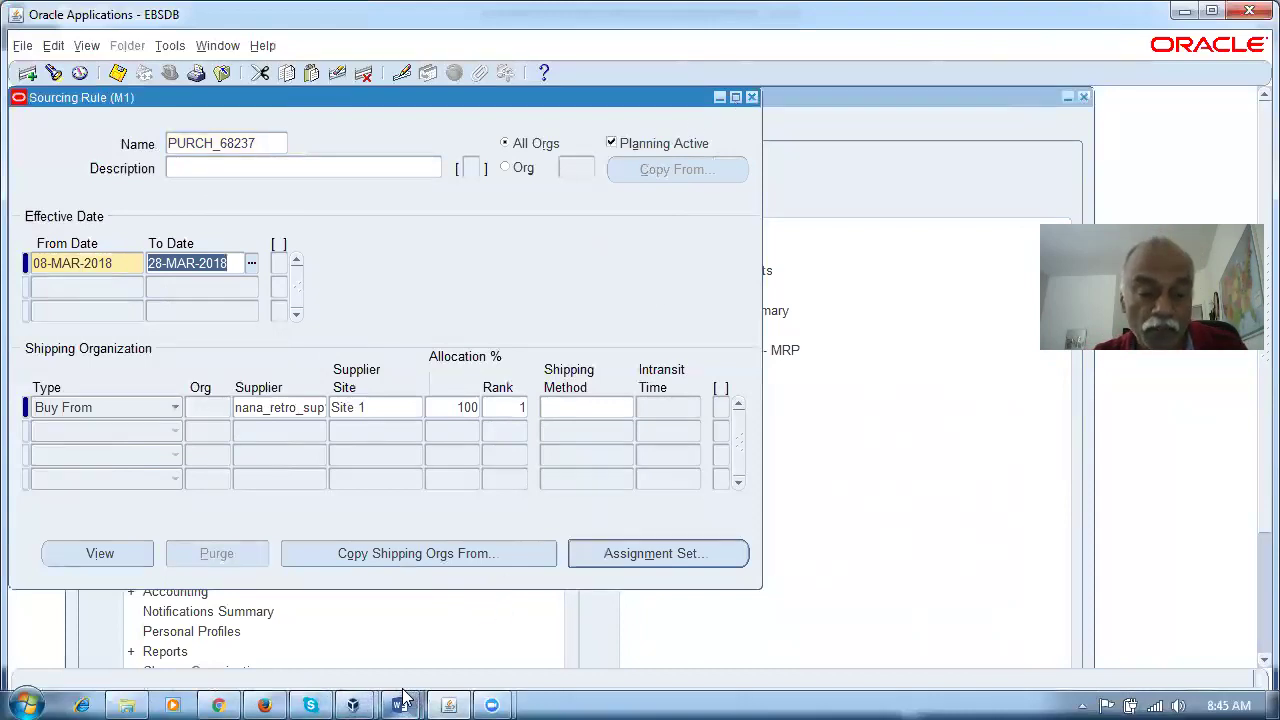
Glance at the Automatic Document Creation notes in Word and return to the sourcing rule
mouse_move(405, 697)
left_click(470, 630)
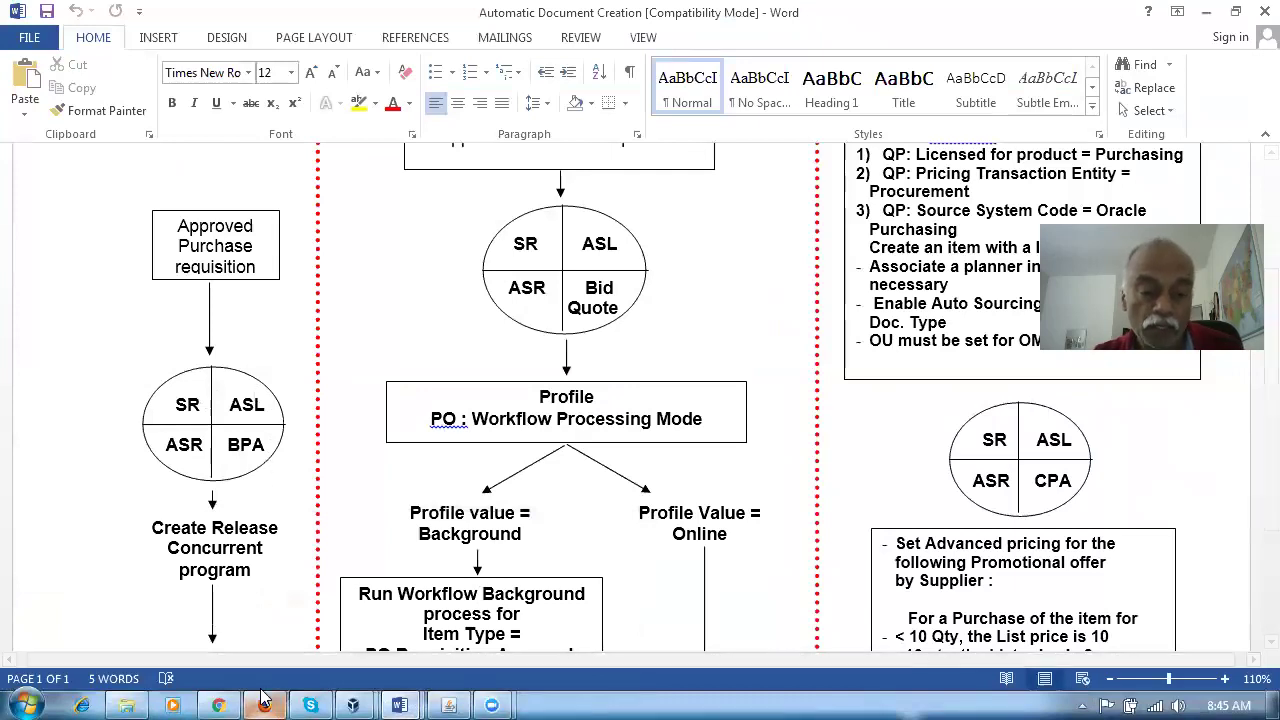
left_click(449, 705)
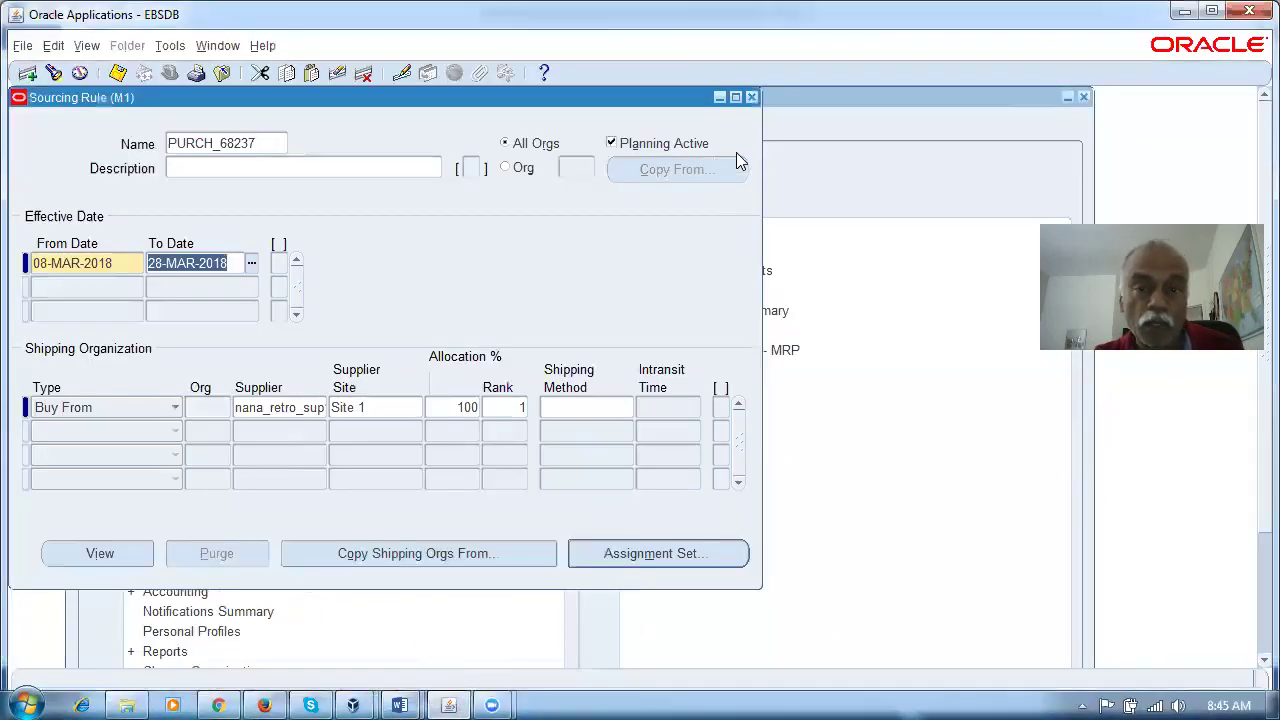
Close the sourcing rule and query the Approved Supplier List for items matching 'nana%ret'
left_click(751, 98)
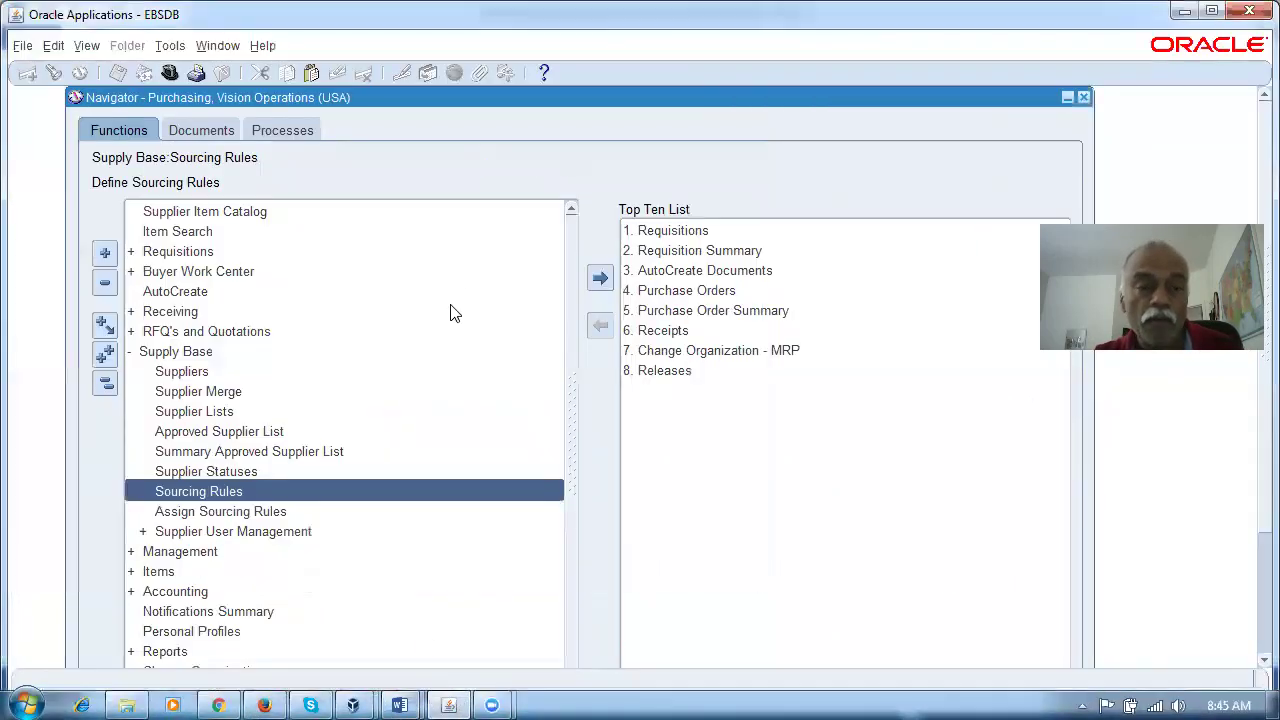
double_click(240, 433)
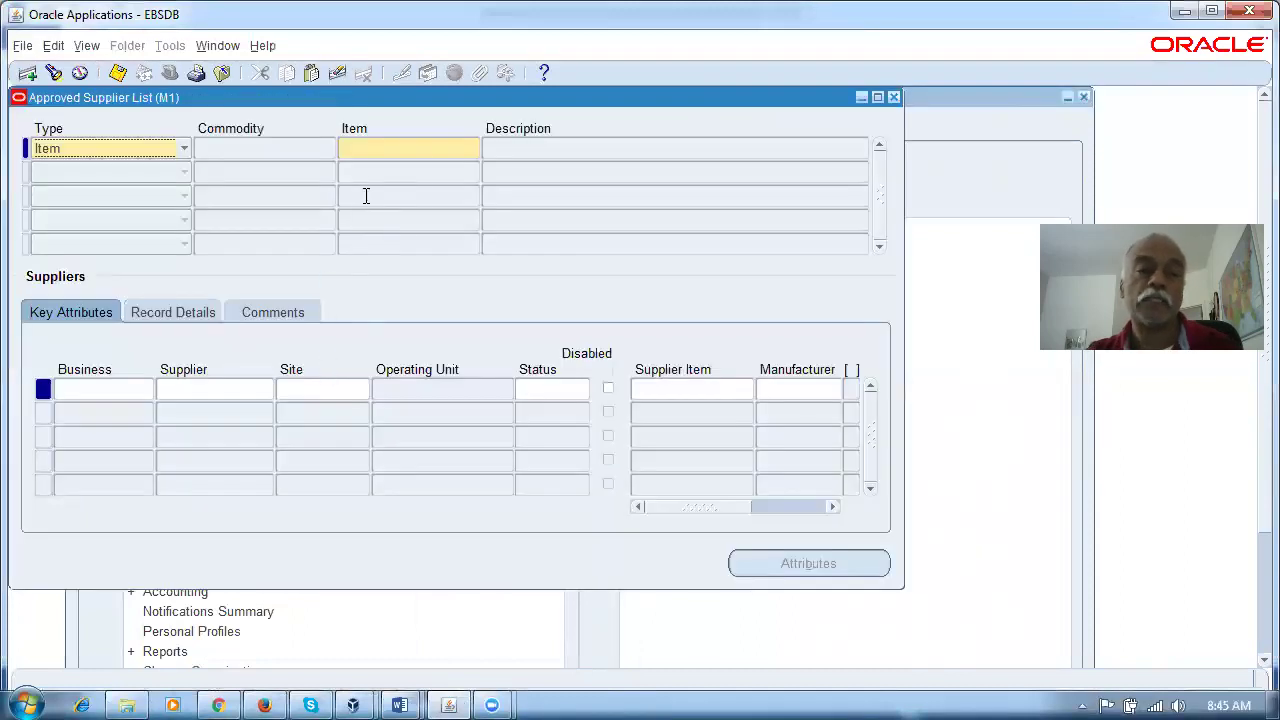
key("F11")
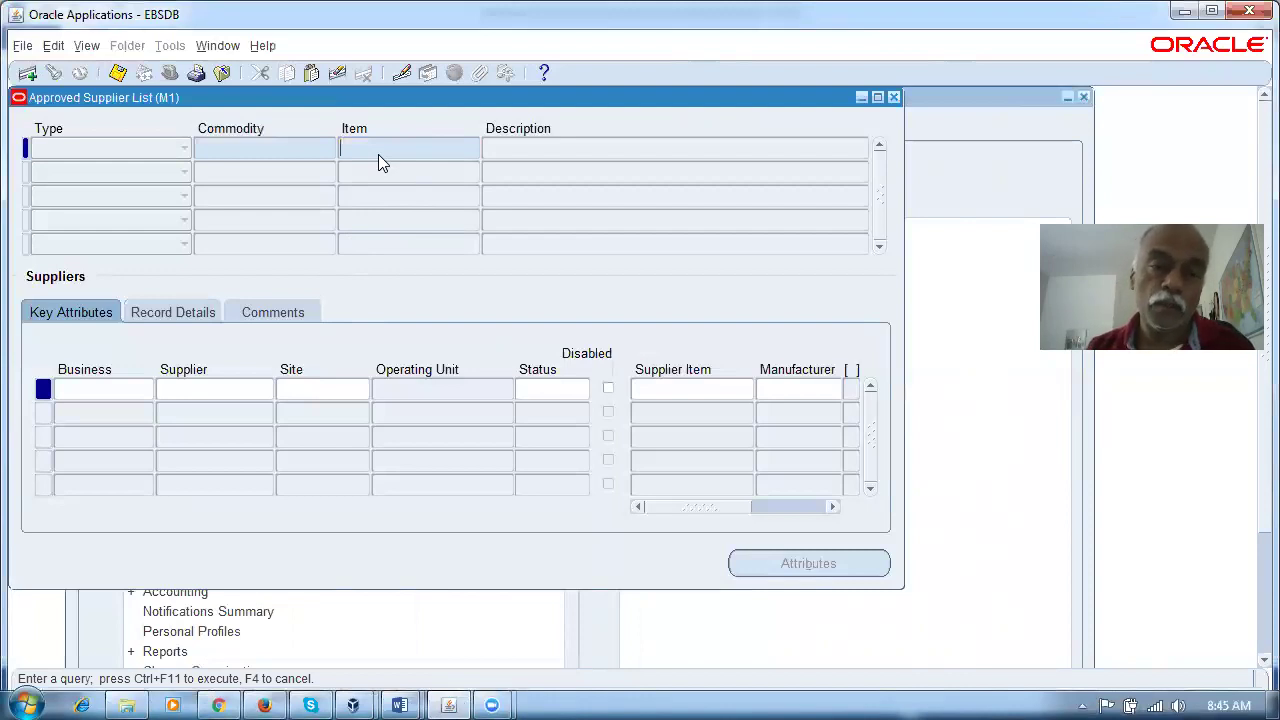
left_click(378, 156)
type("nana%ret%")
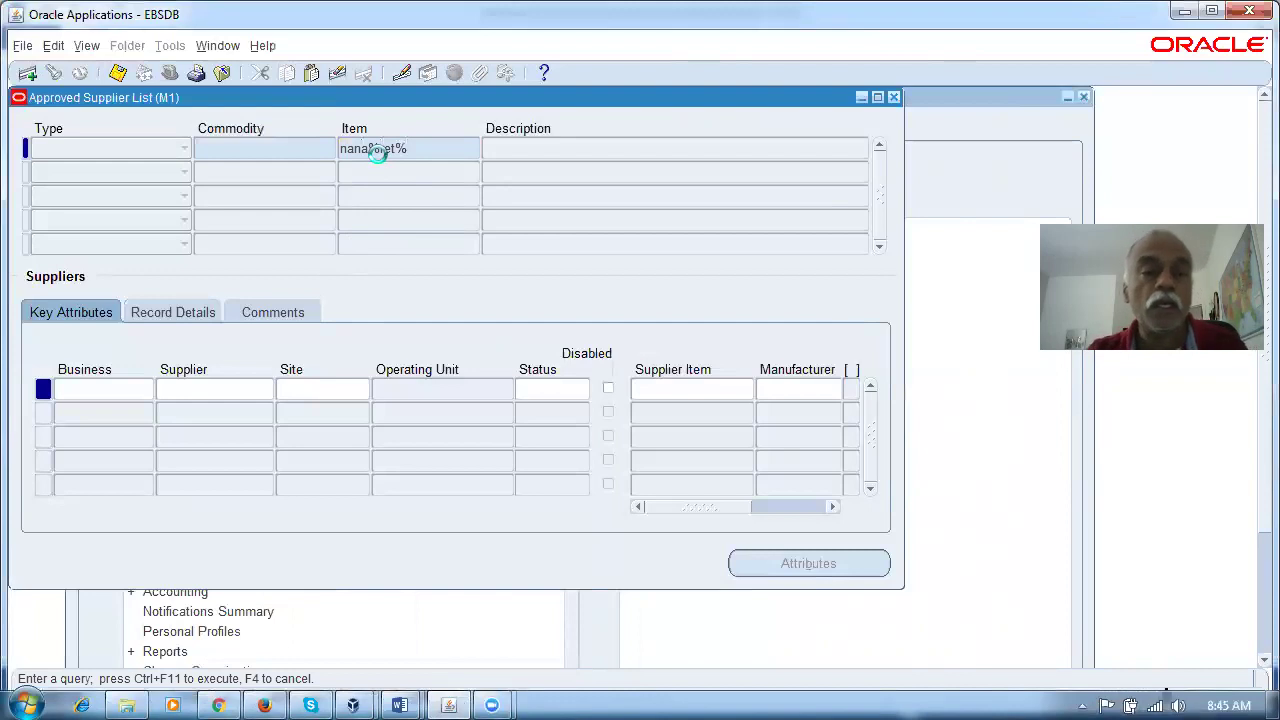
key("ctrl+F11")
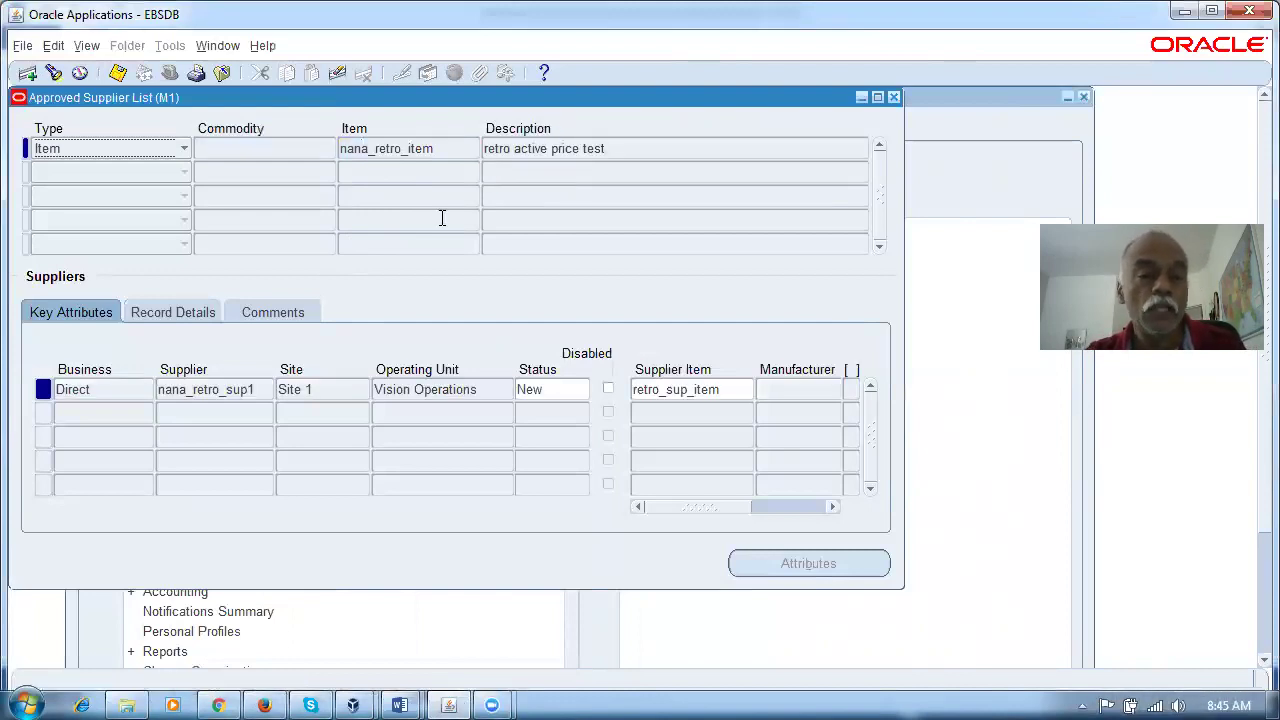
Review direct supplier nana_retro_sup1's status, business type and record details for nana_retro_item
left_click(570, 390)
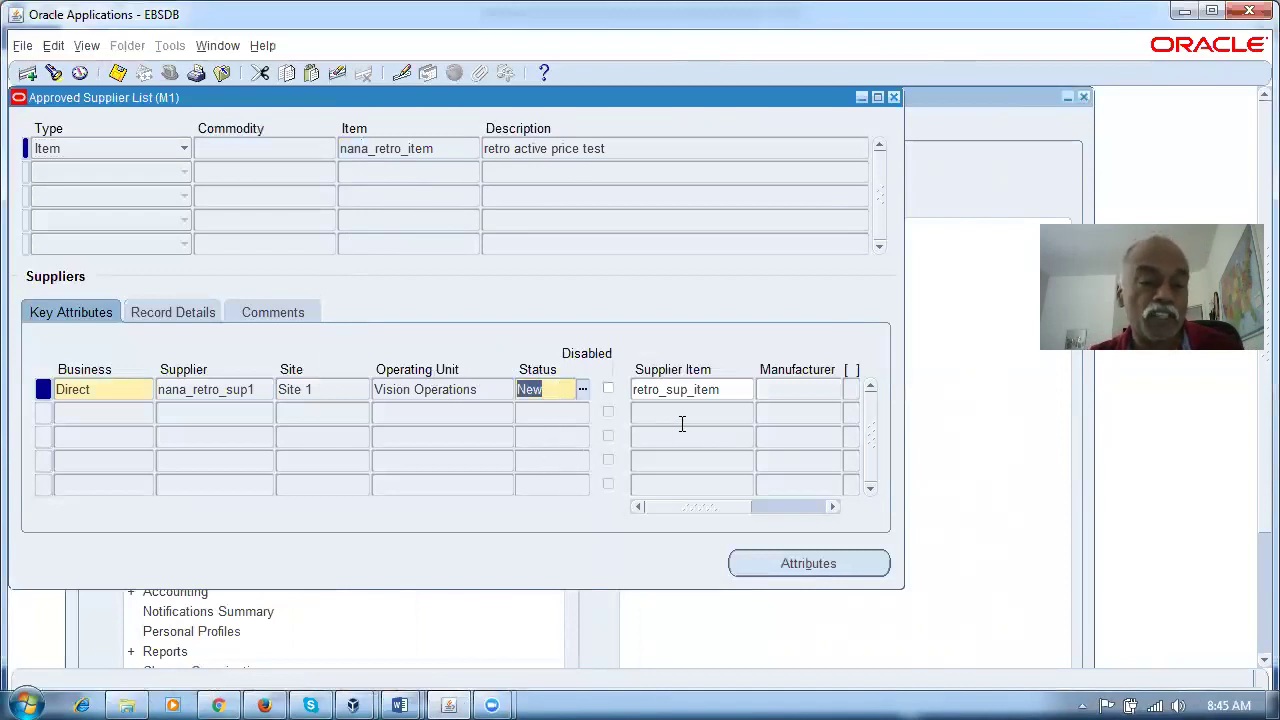
left_click(118, 388)
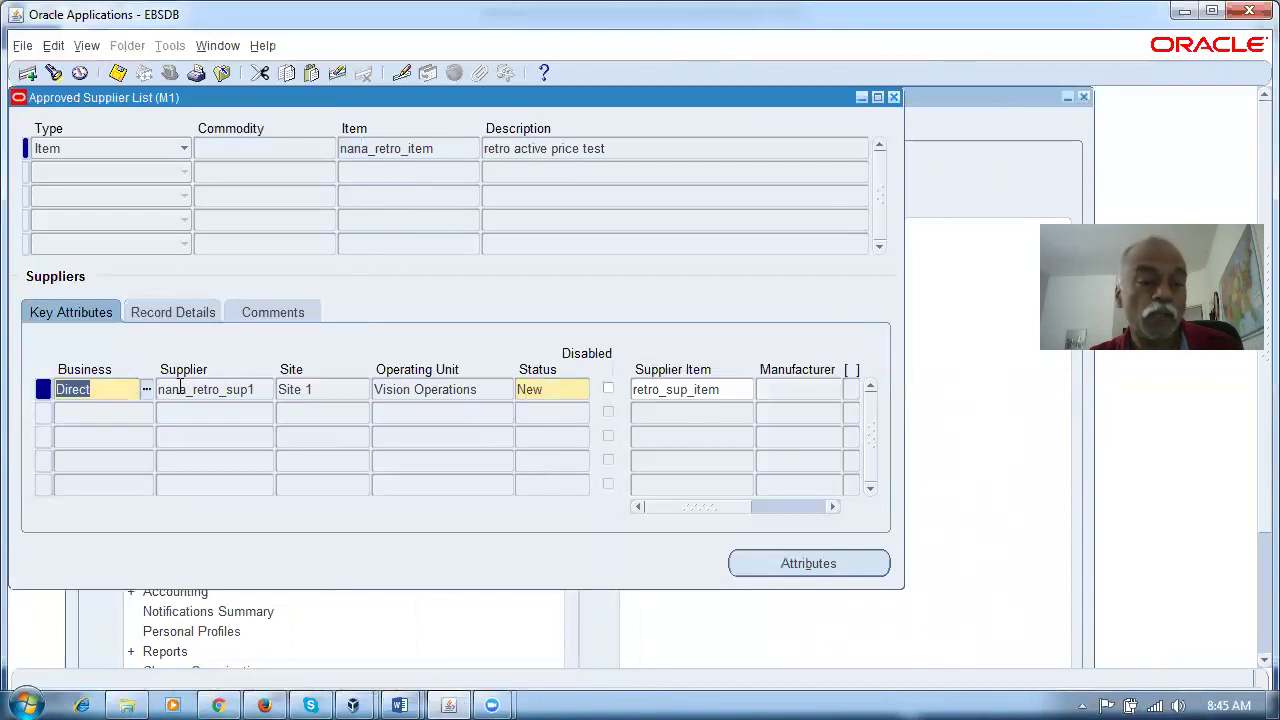
left_click(171, 310)
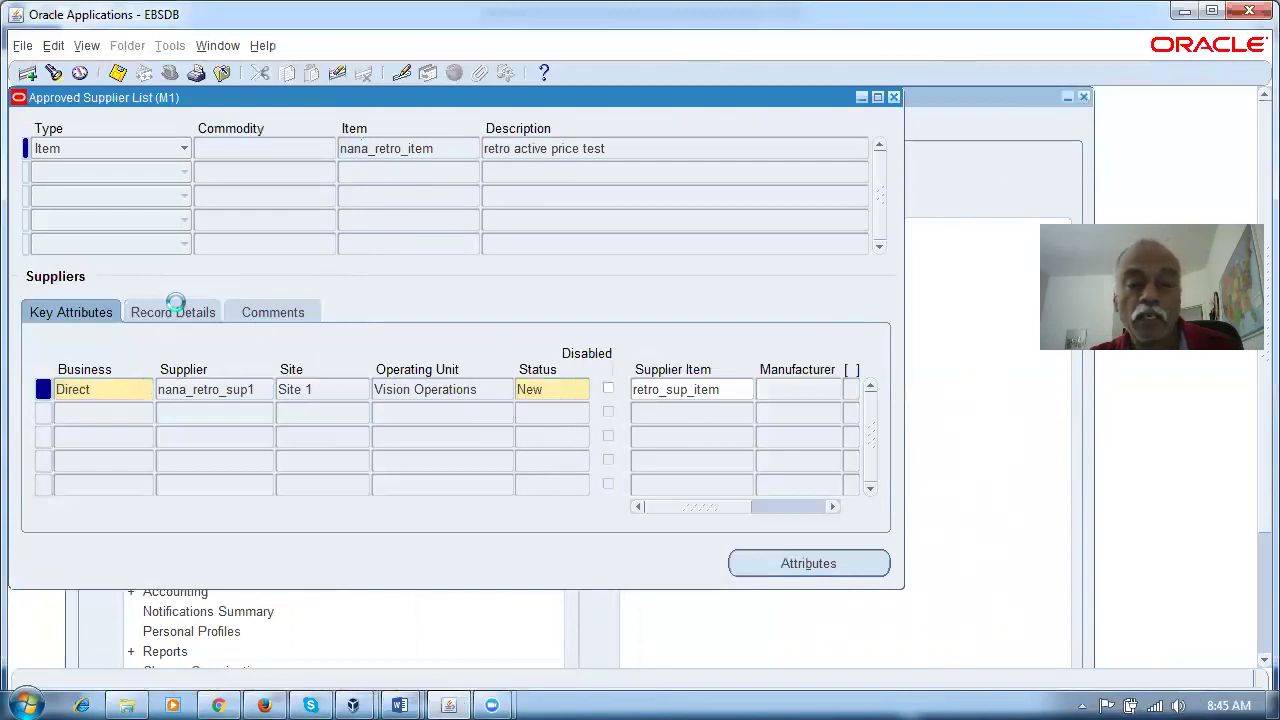
double_click(200, 391)
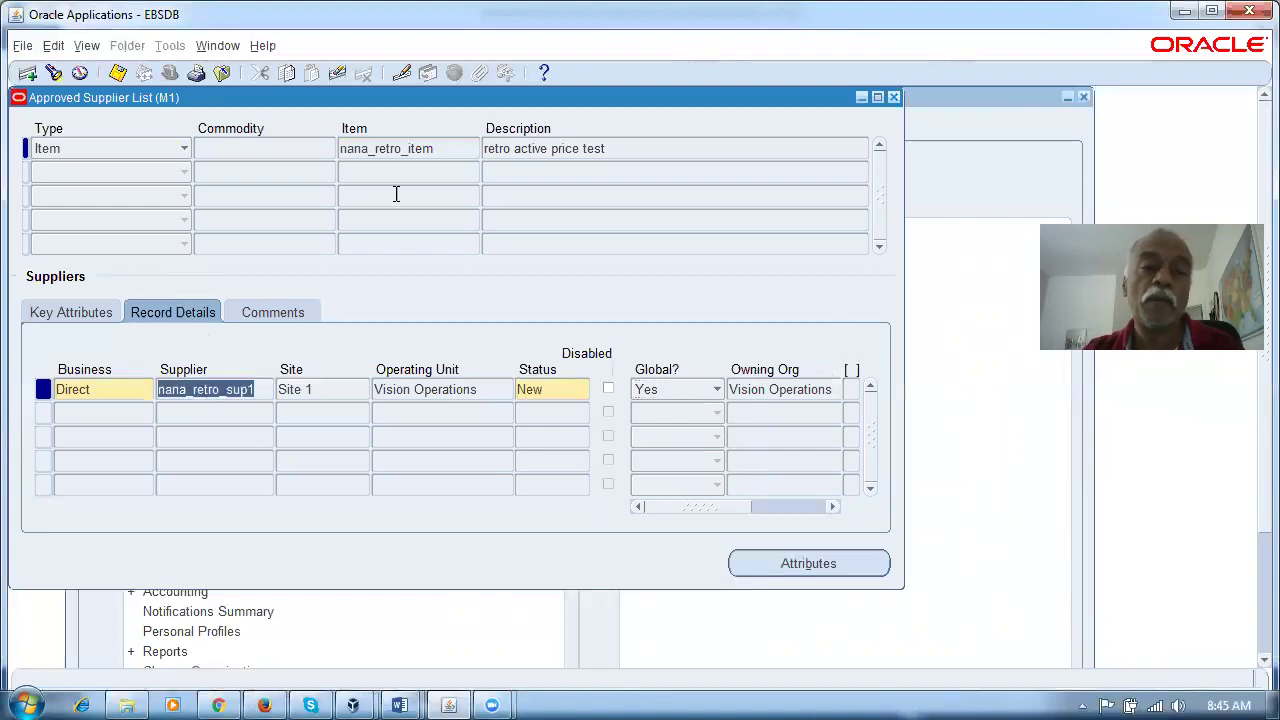
double_click(436, 151)
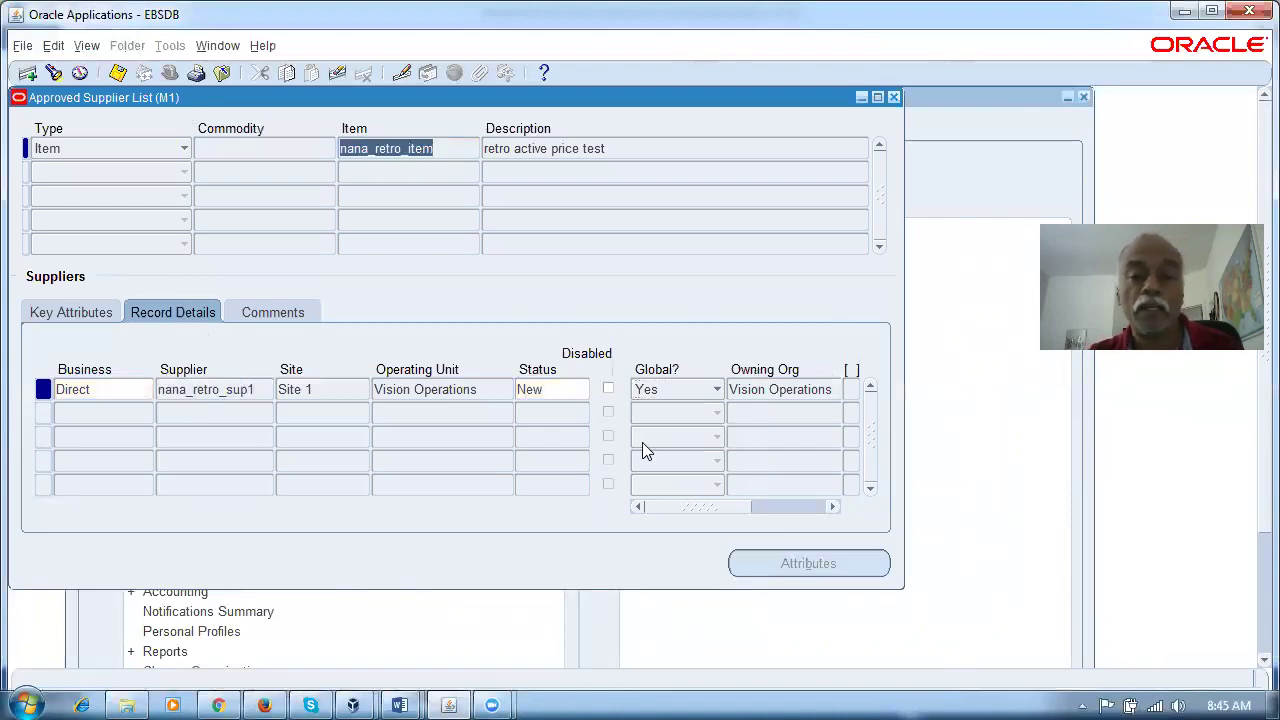
double_click(241, 390)
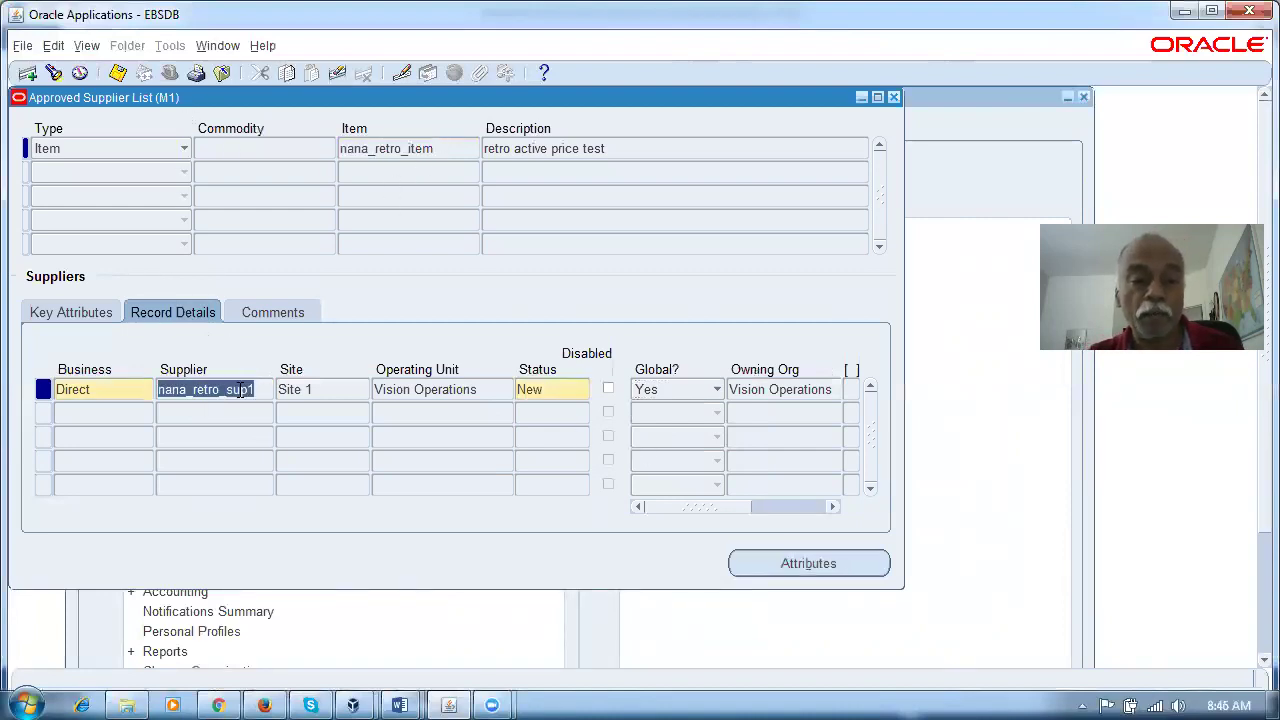
left_click(830, 560)
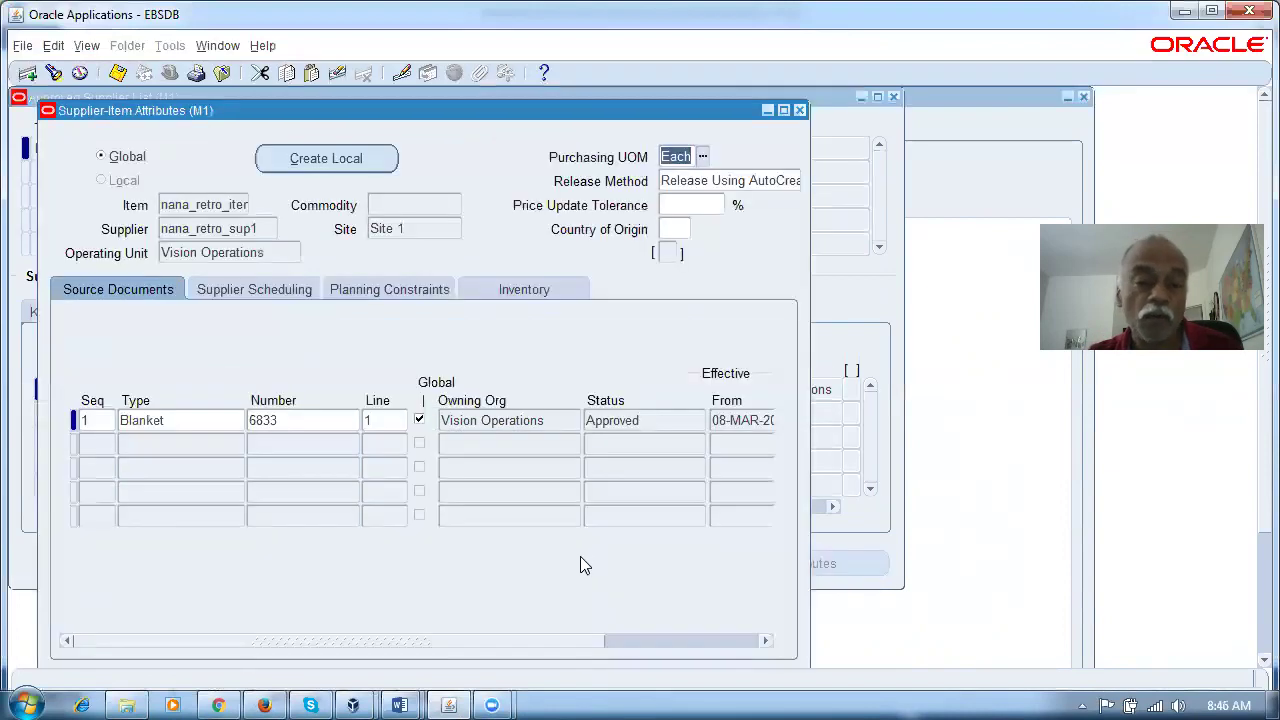
double_click(178, 420)
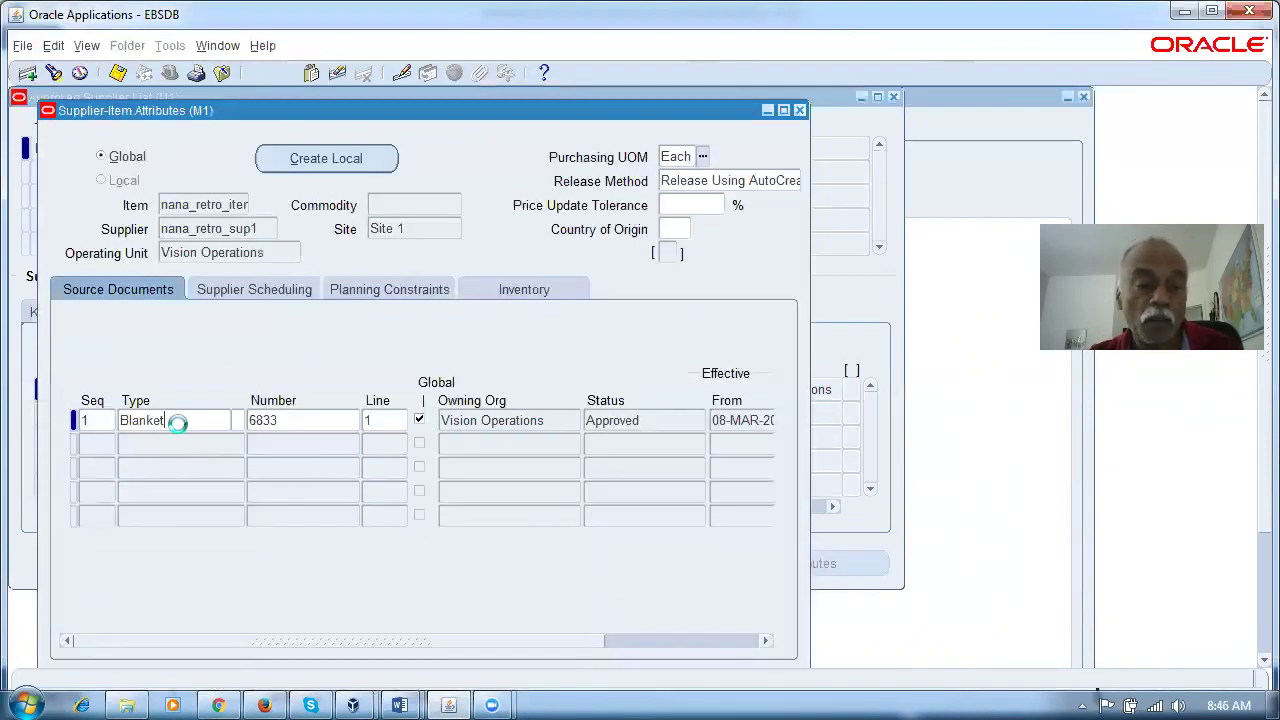
left_click(237, 421)
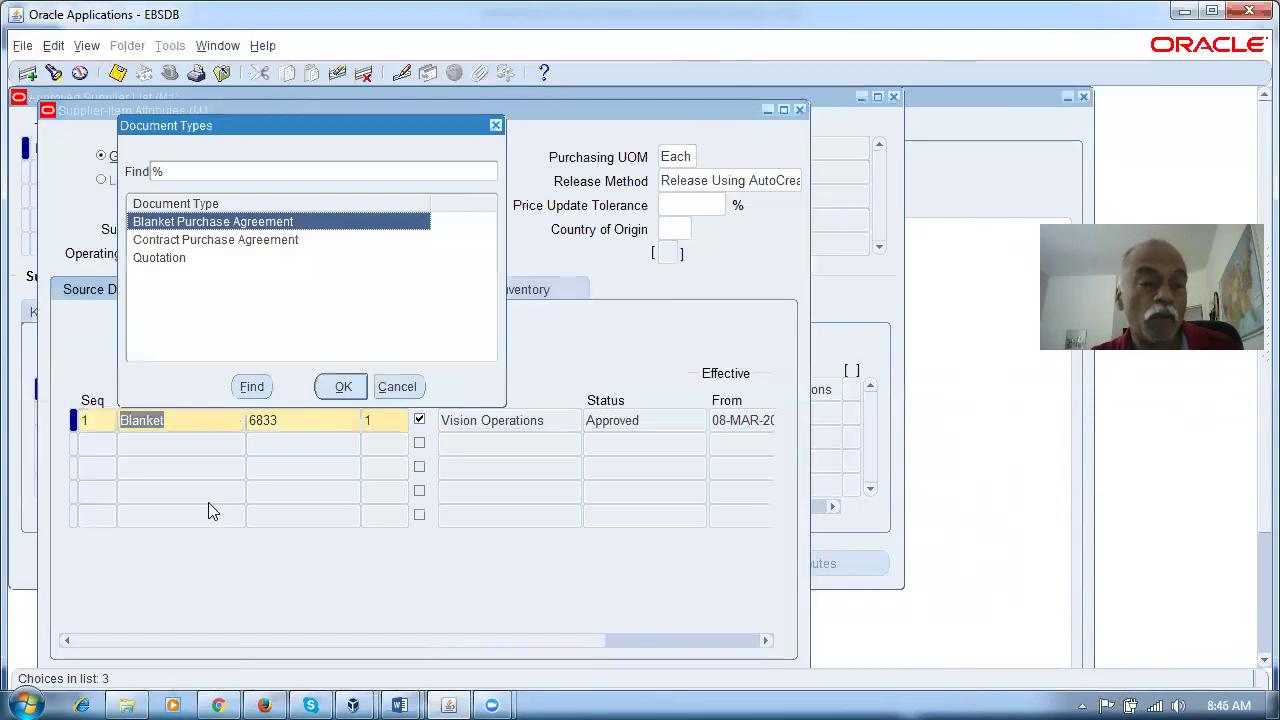
left_click(343, 386)
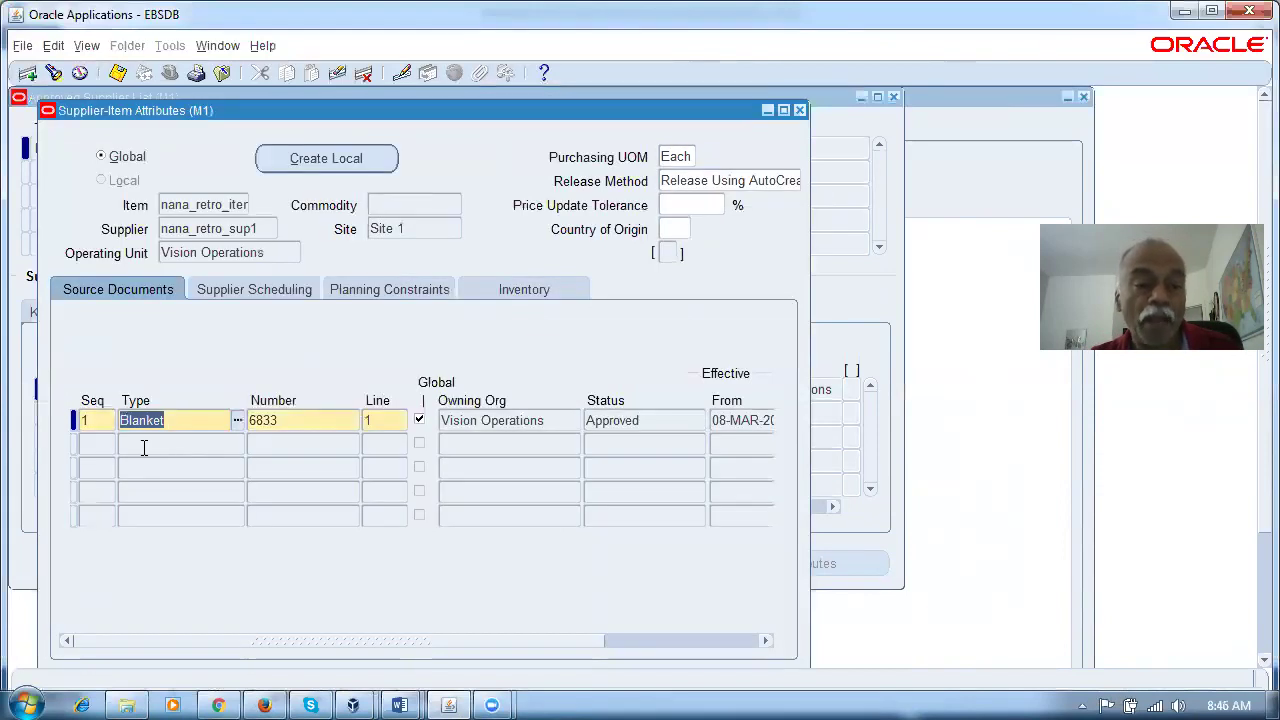
left_click(704, 182)
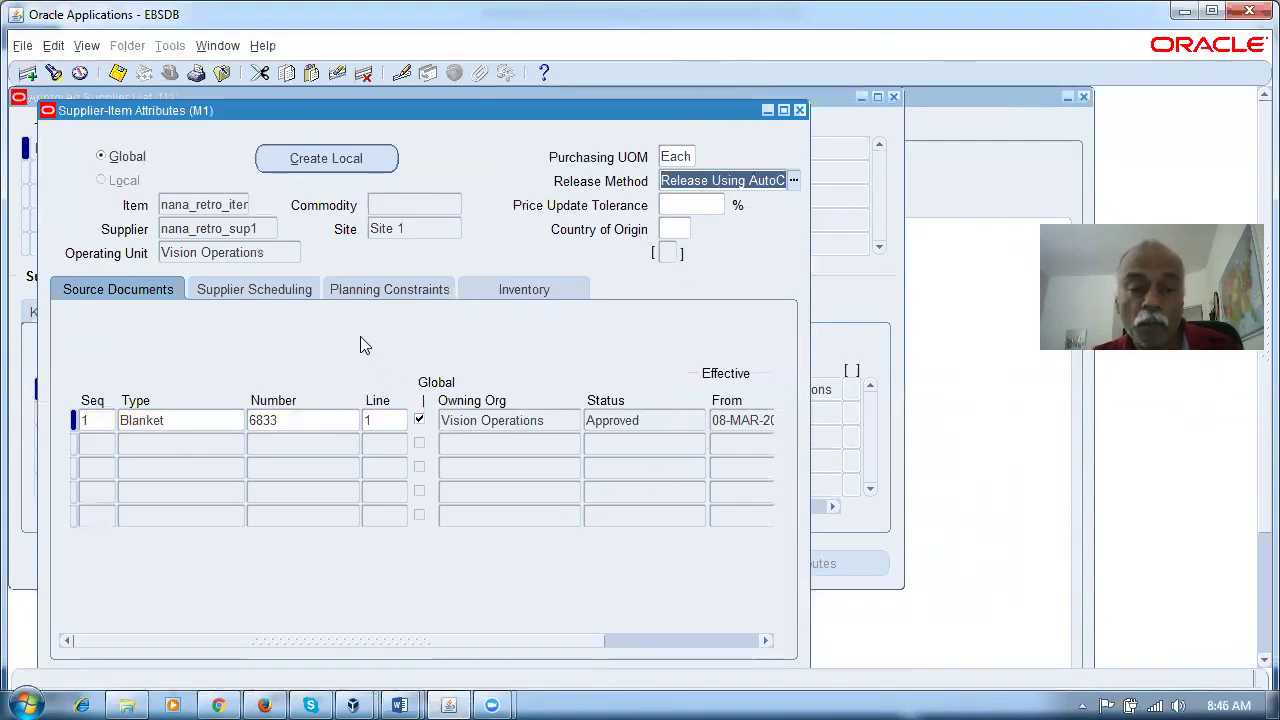
left_click_drag(572, 640, 736, 628)
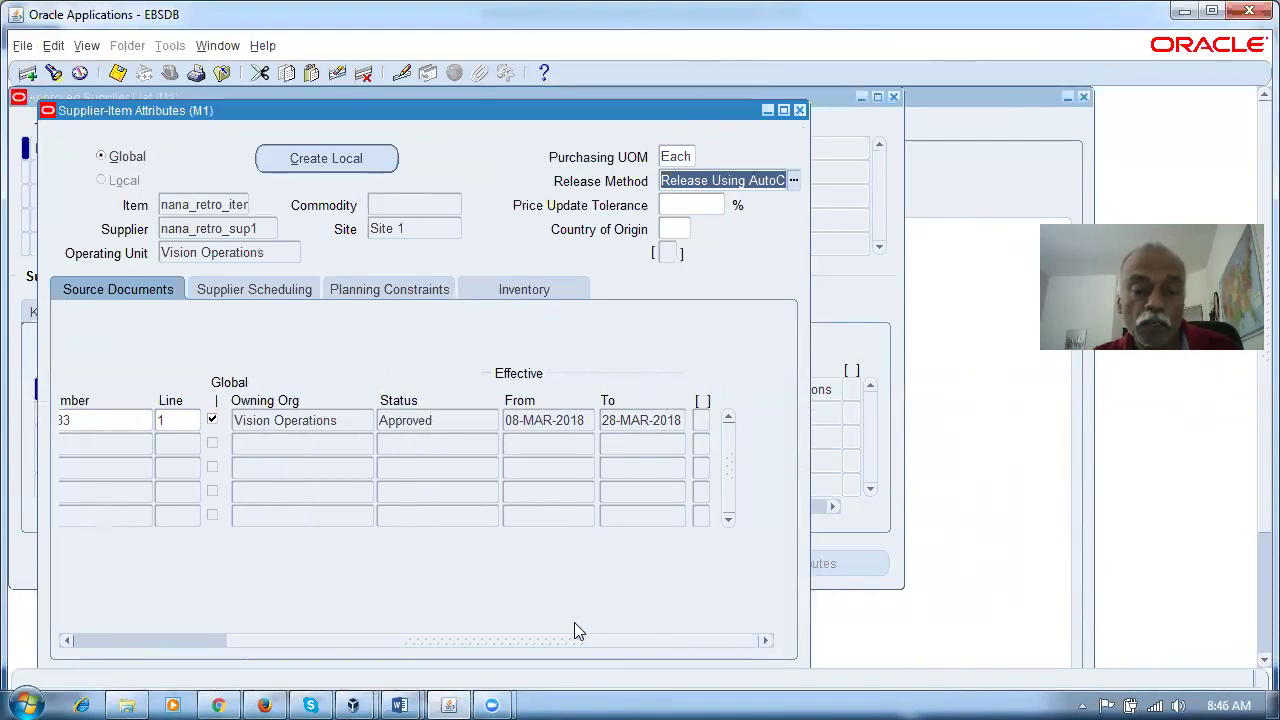
left_click(411, 697)
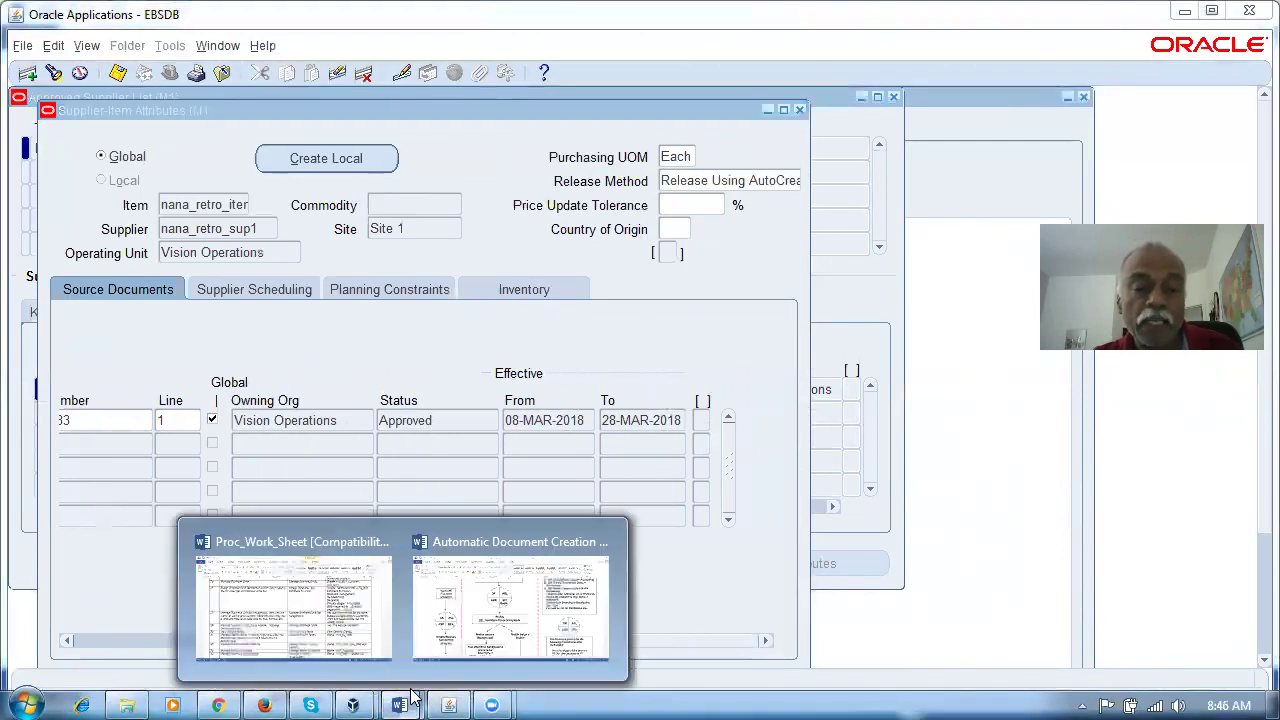
left_click(443, 620)
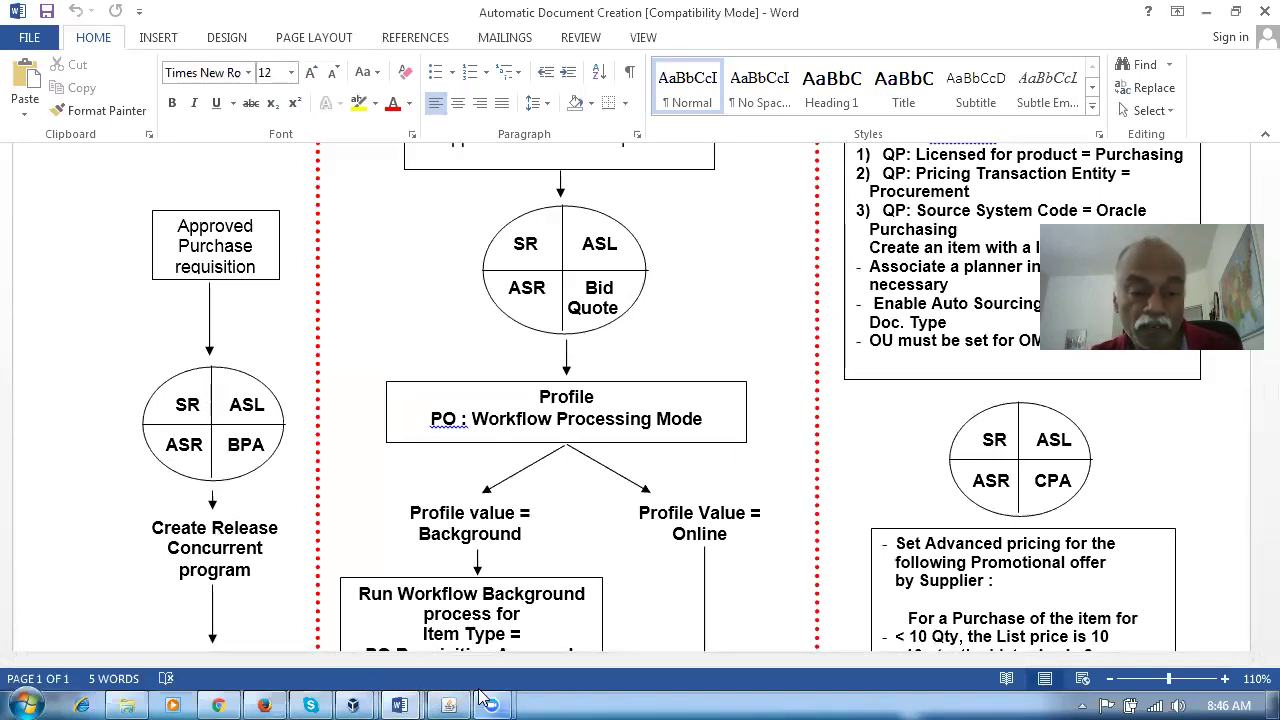
Close Supplier-Item Attributes and Approved Supplier List, then open a new Requisitions form
left_click(450, 704)
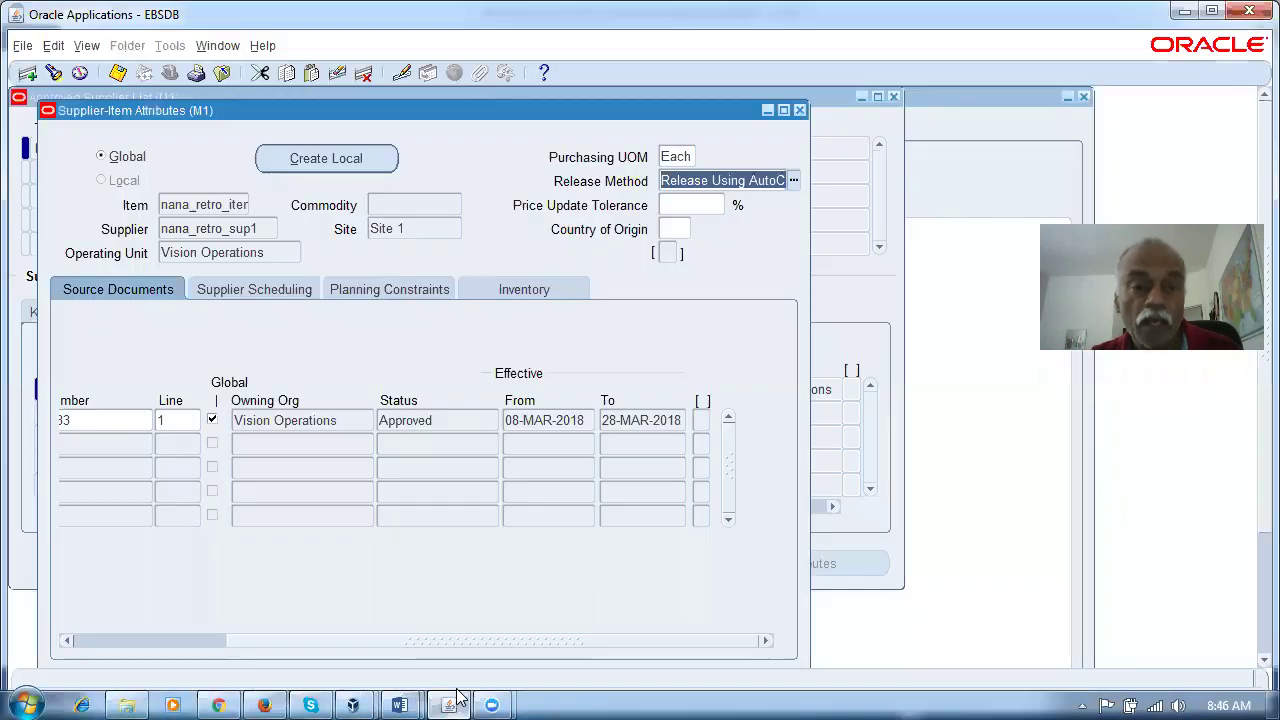
left_click(799, 110)
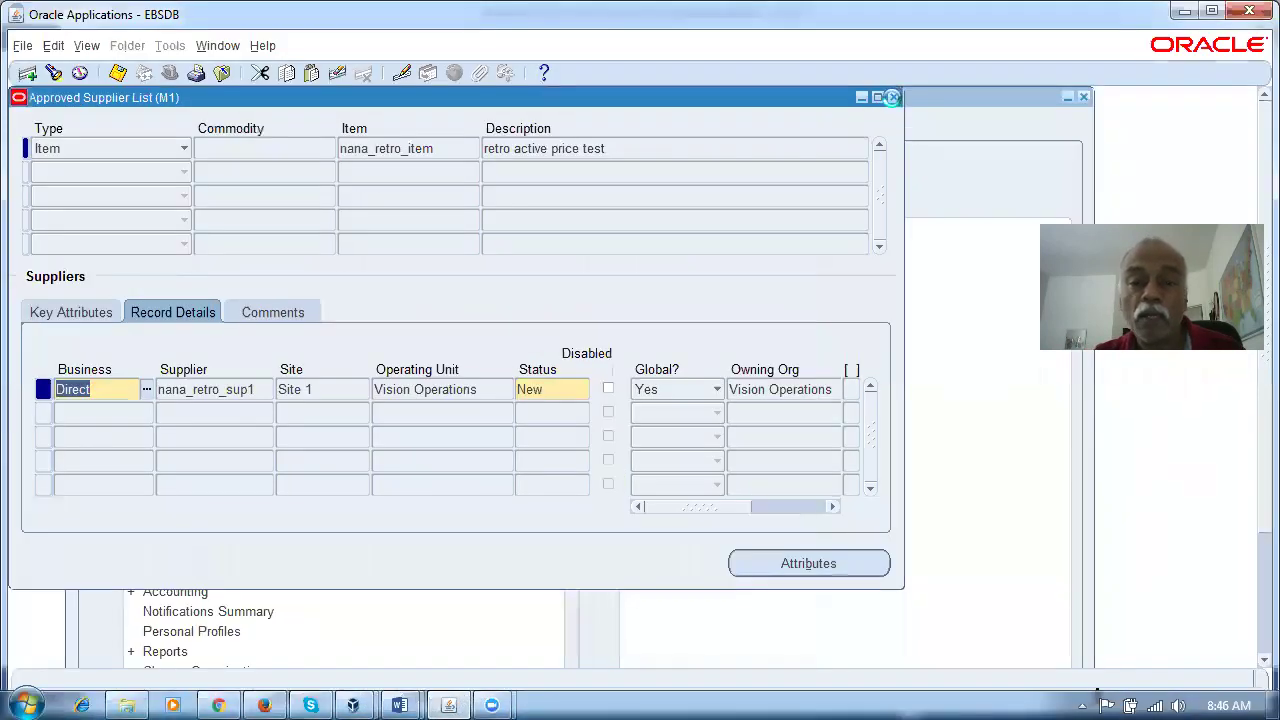
left_click(893, 97)
left_click(105, 383)
double_click(673, 231)
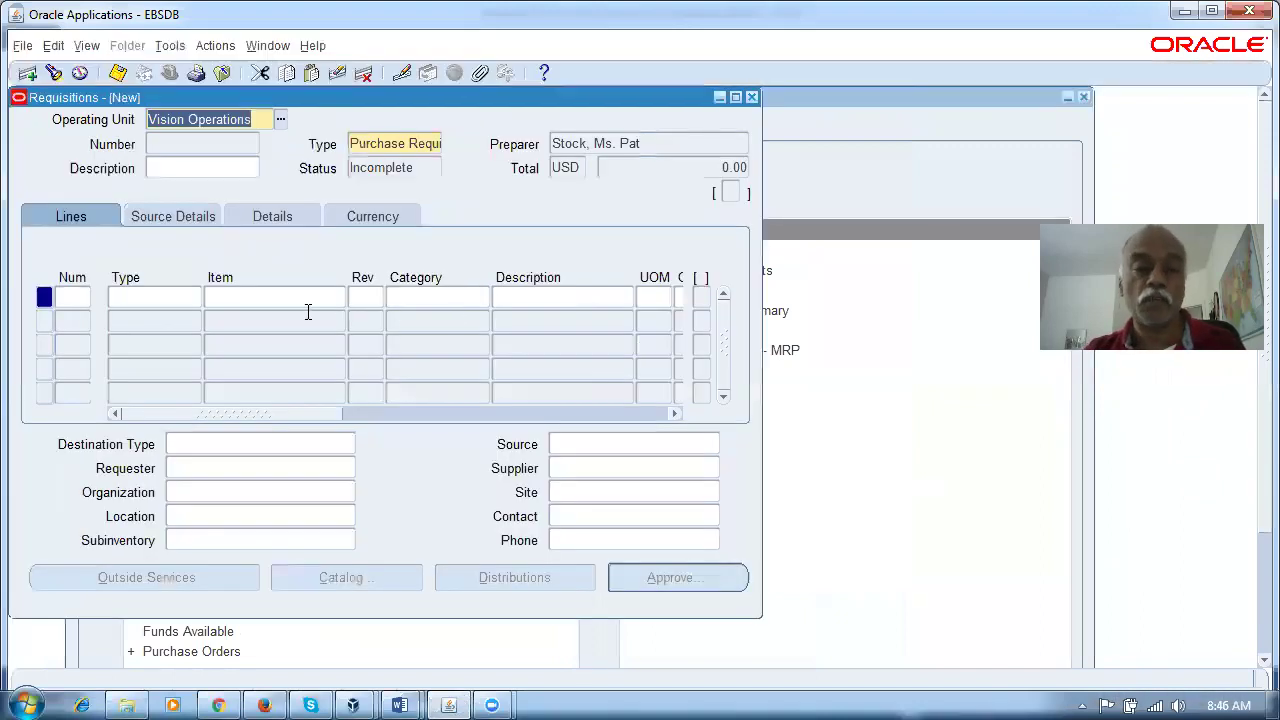
Fill requisition line 1 with nana_retro_item (found via nana%retro%), quantity 101 at price 10
left_click(304, 298)
type("nana%")
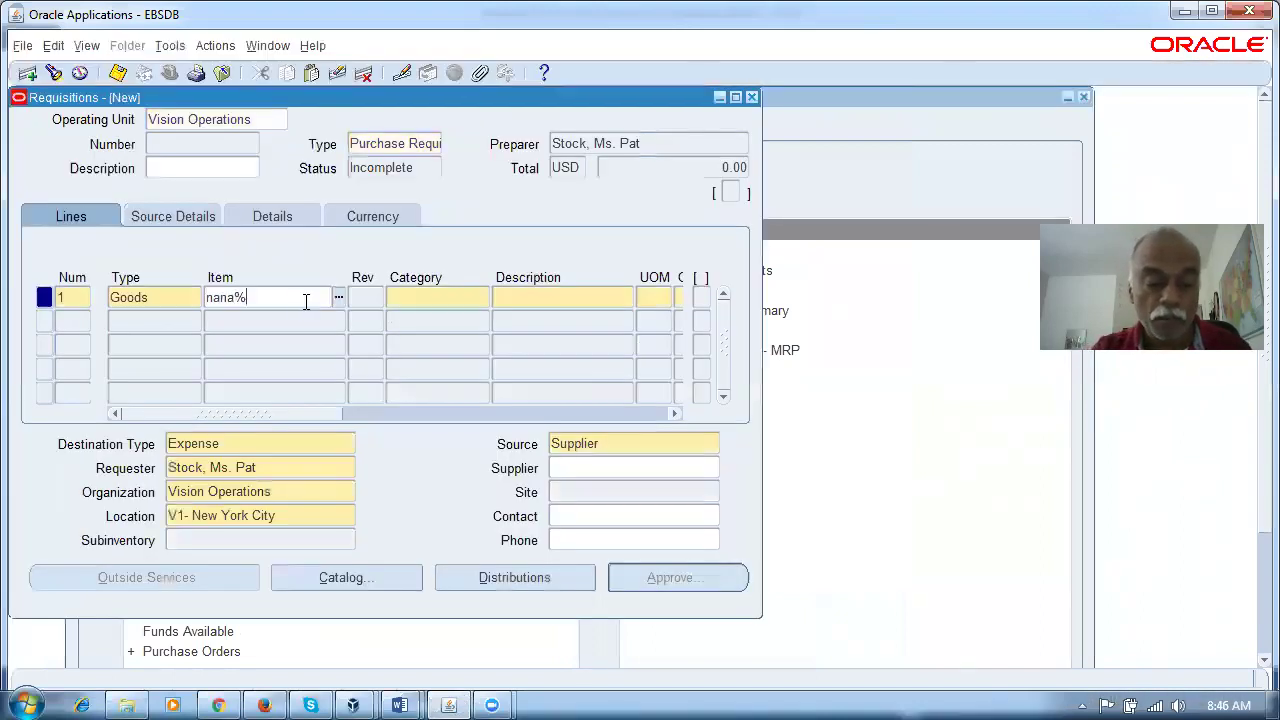
type("retro%")
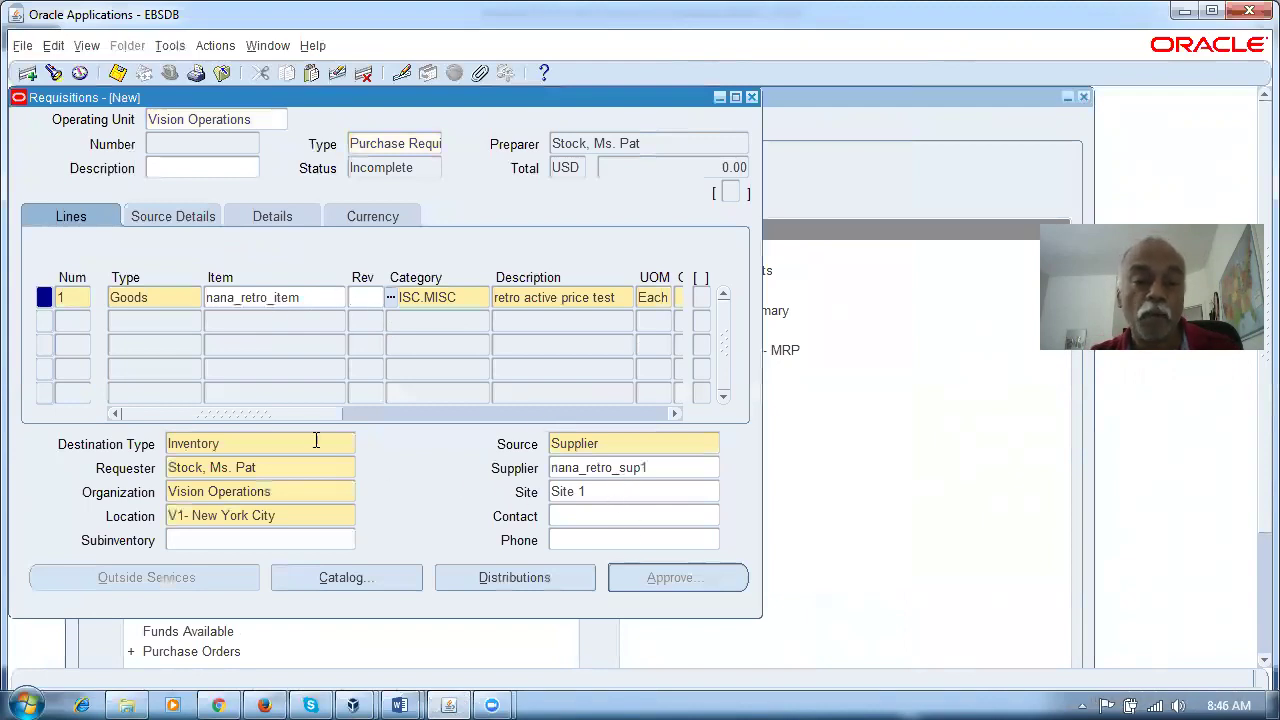
left_click_drag(286, 414, 330, 410)
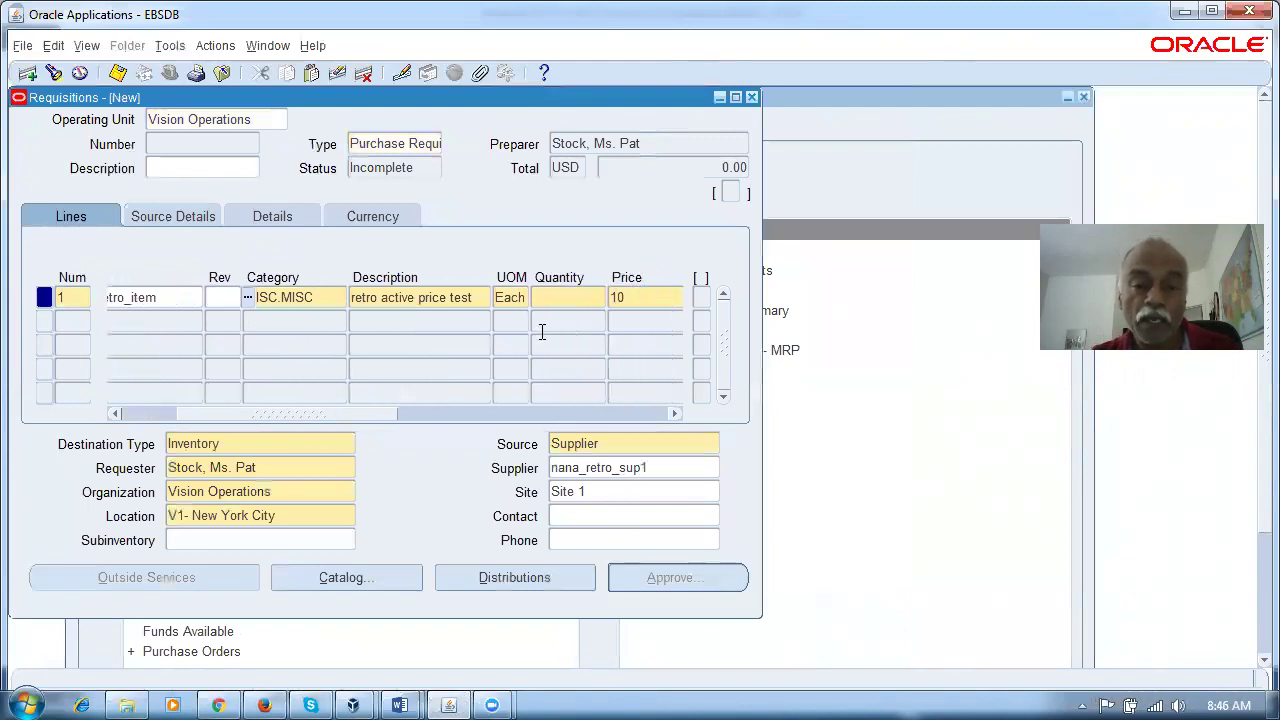
left_click(562, 300)
type("101")
key("Tab")
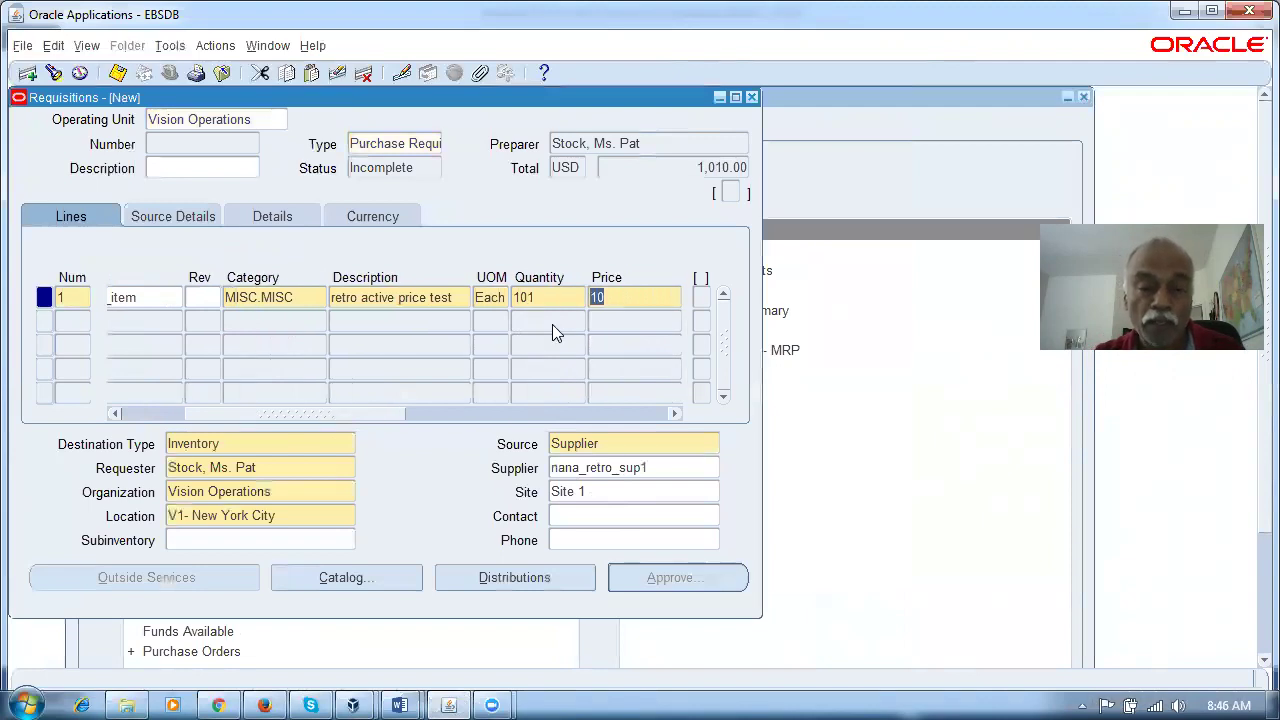
key("Tab")
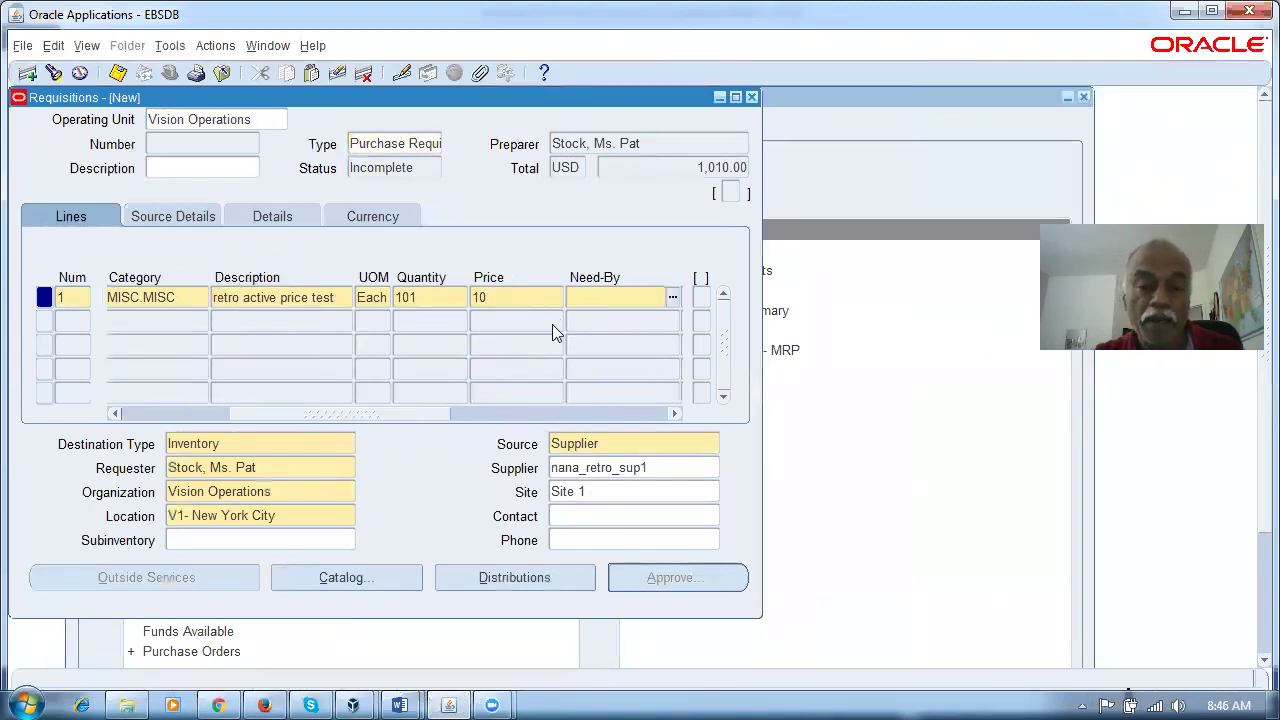
key("ctrl+l")
Set the line's need-by date to 22-MAR-2018
left_click(251, 343)
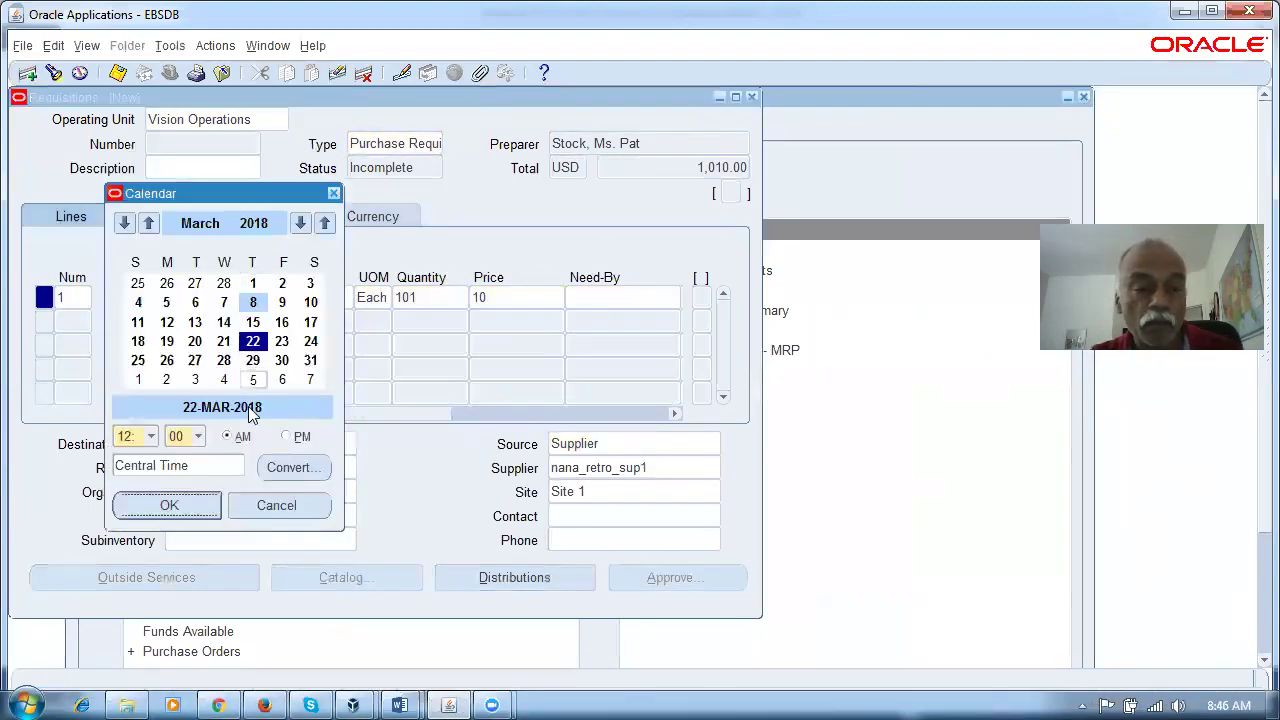
left_click(169, 505)
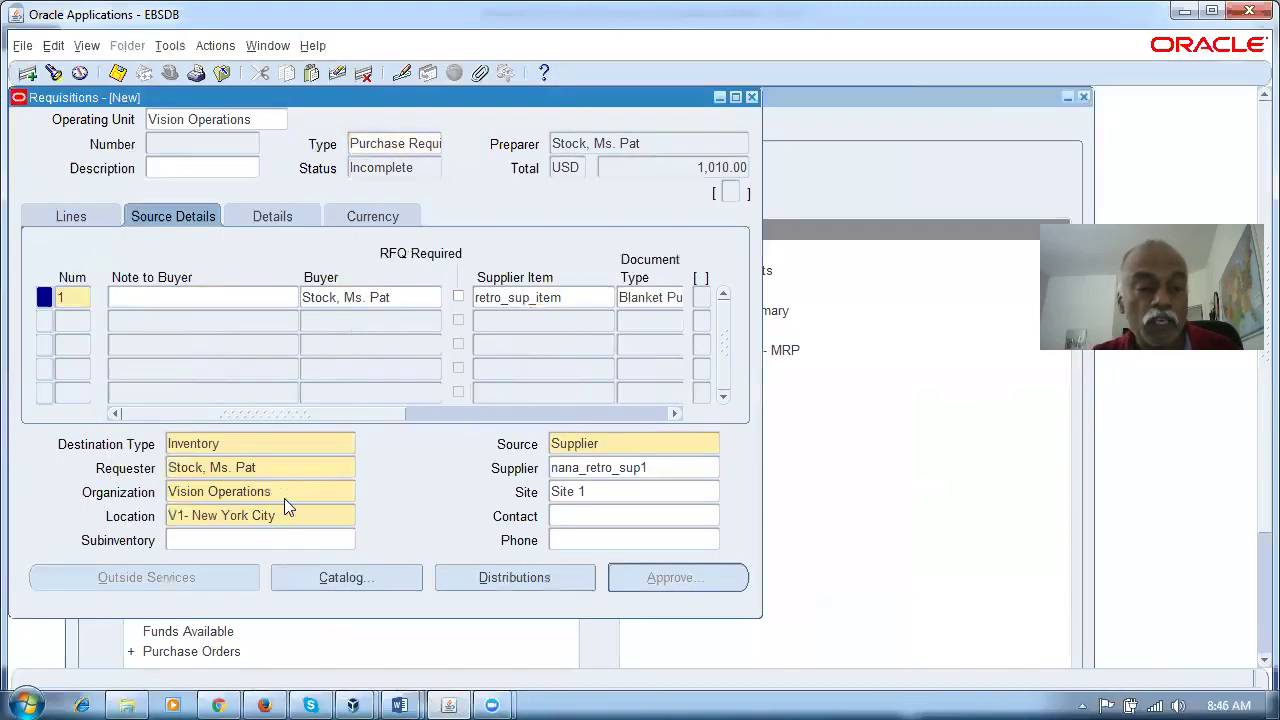
left_click(295, 491)
Deliver to Seattle Manufacturing at location M1- Seattle Mfg and save the requisition
key("ctrl+l")
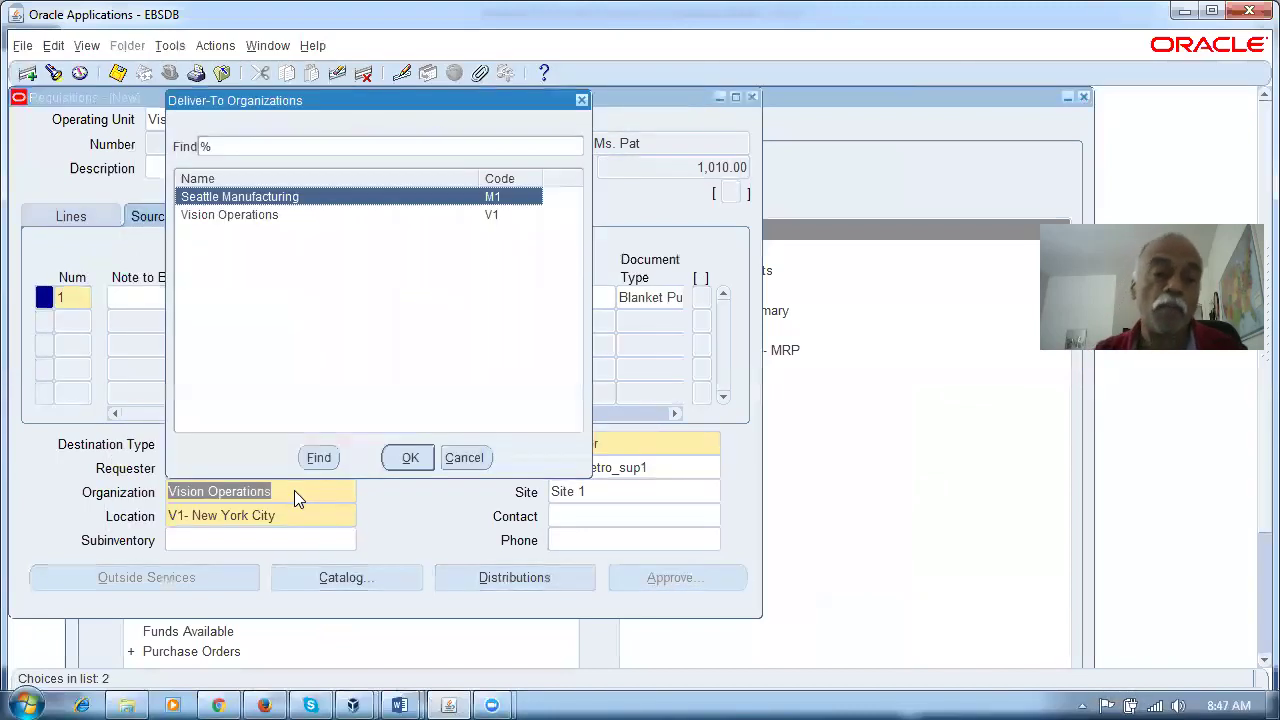
key("Return")
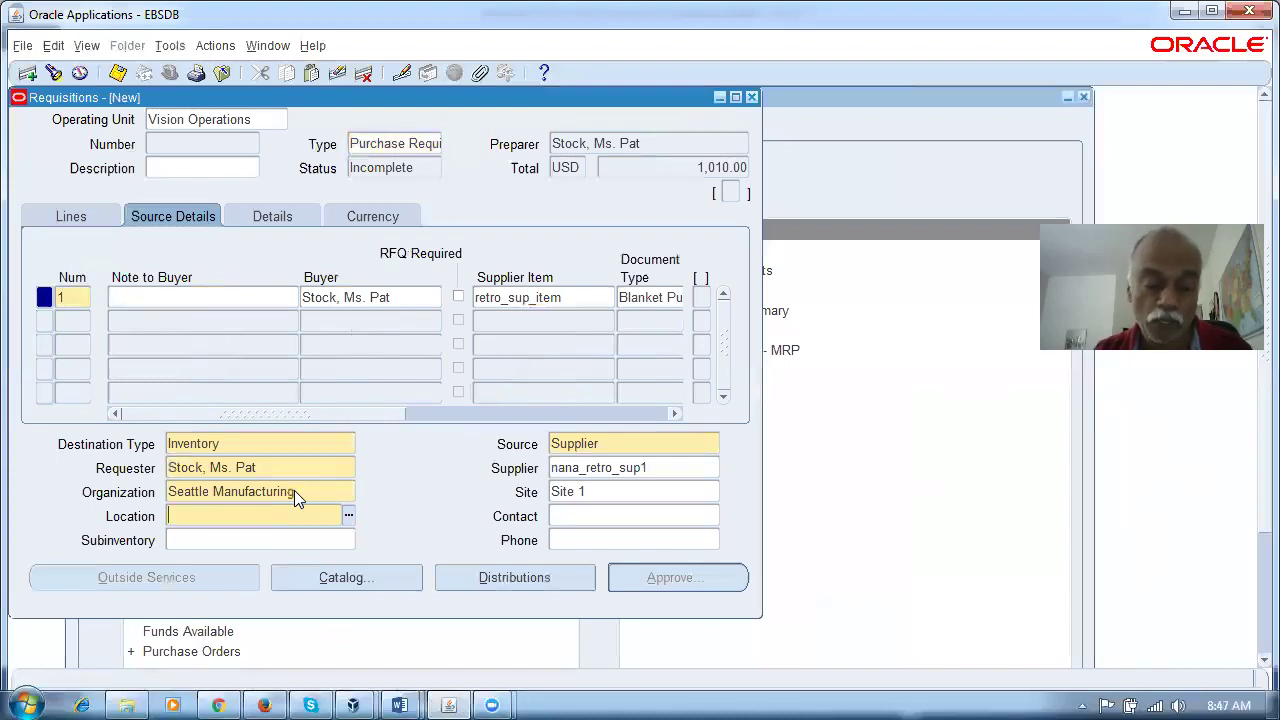
type("M")
key("Tab")
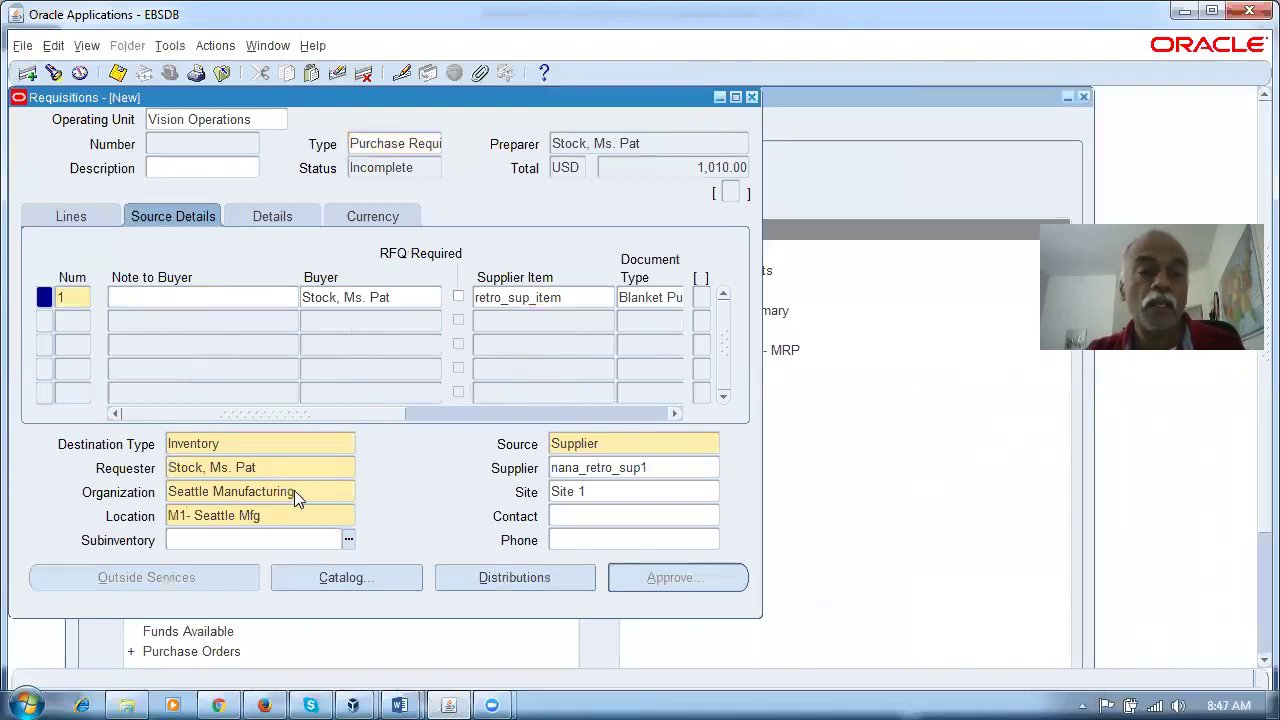
left_click(294, 490)
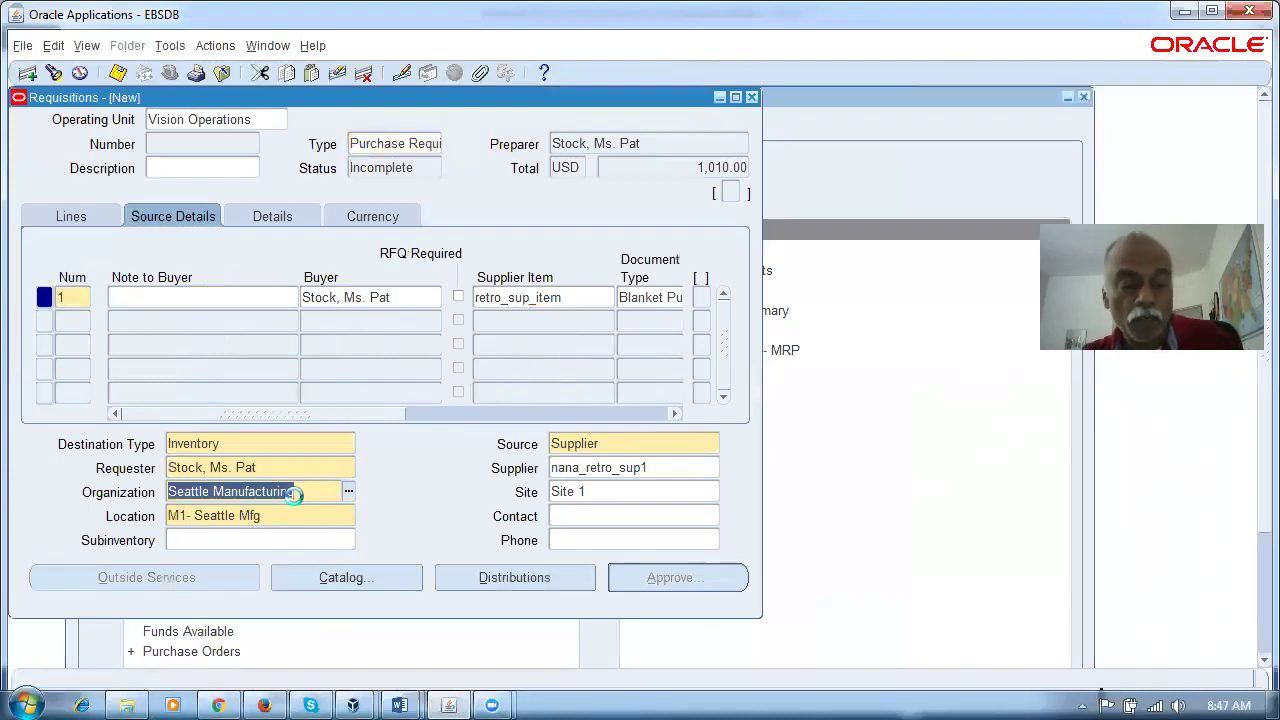
left_click(345, 491)
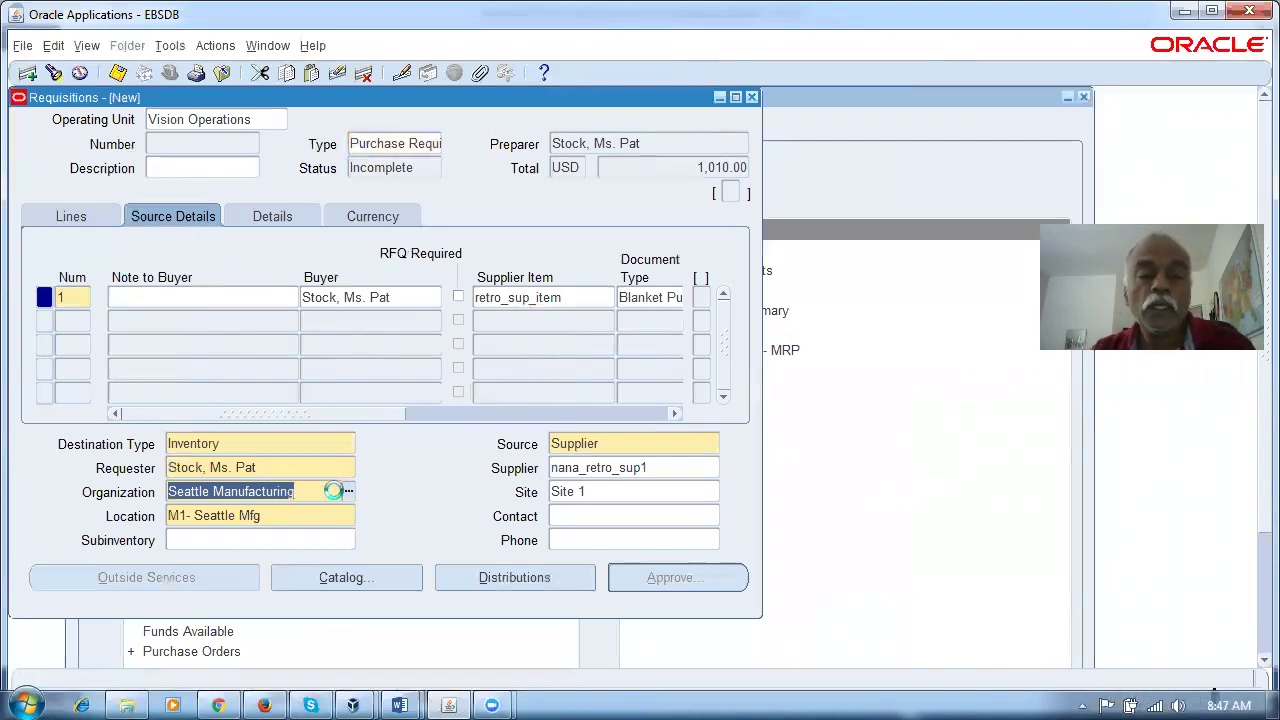
Submit the newly numbered requisition for approval
left_click(197, 144)
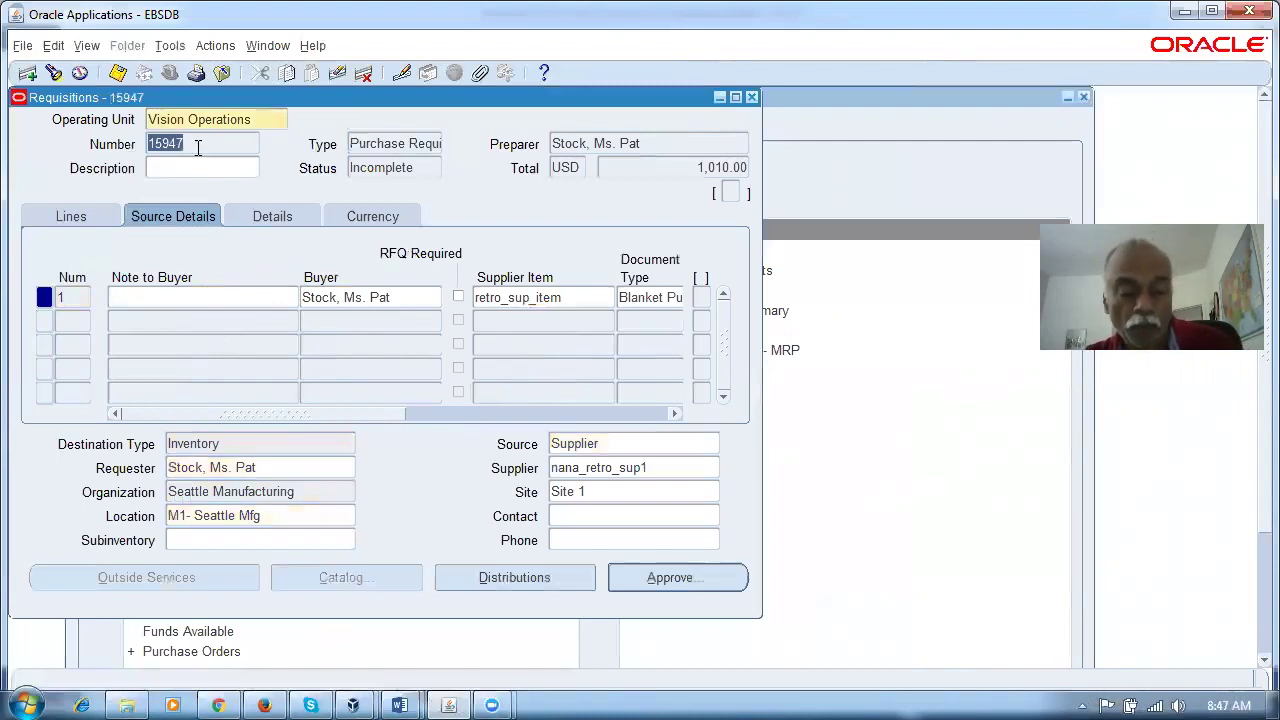
left_click(646, 578)
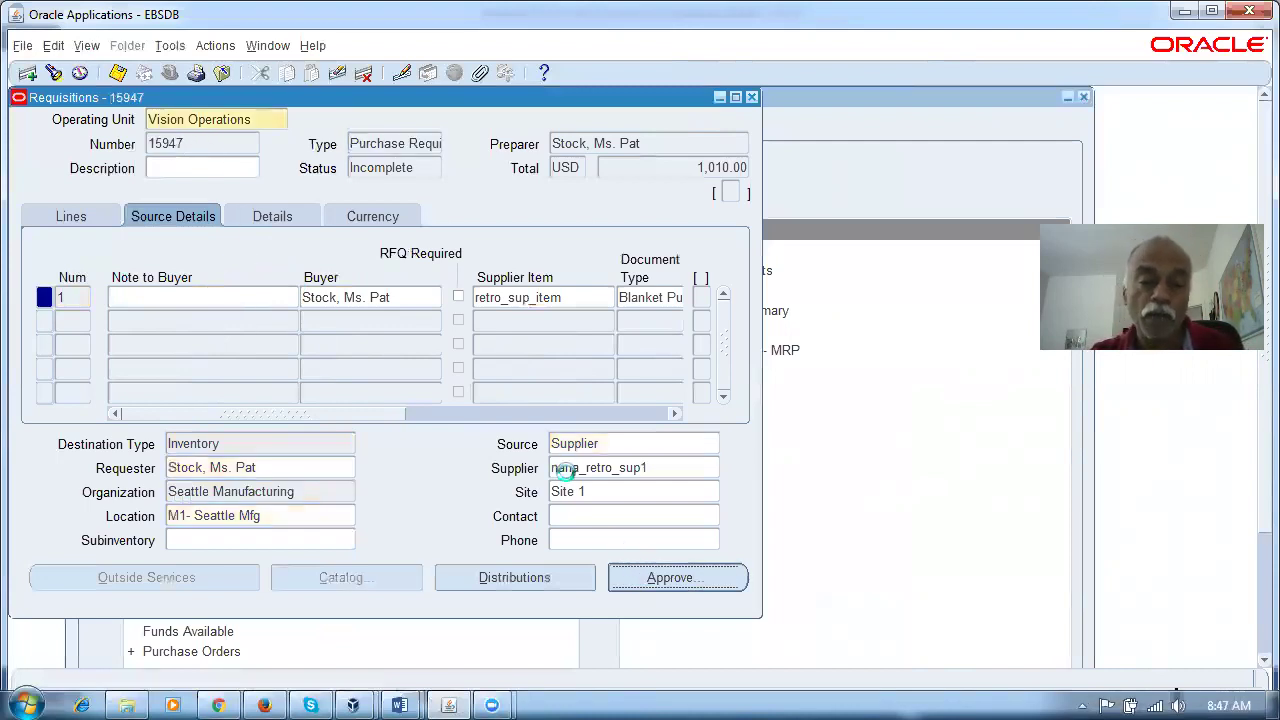
left_click(530, 608)
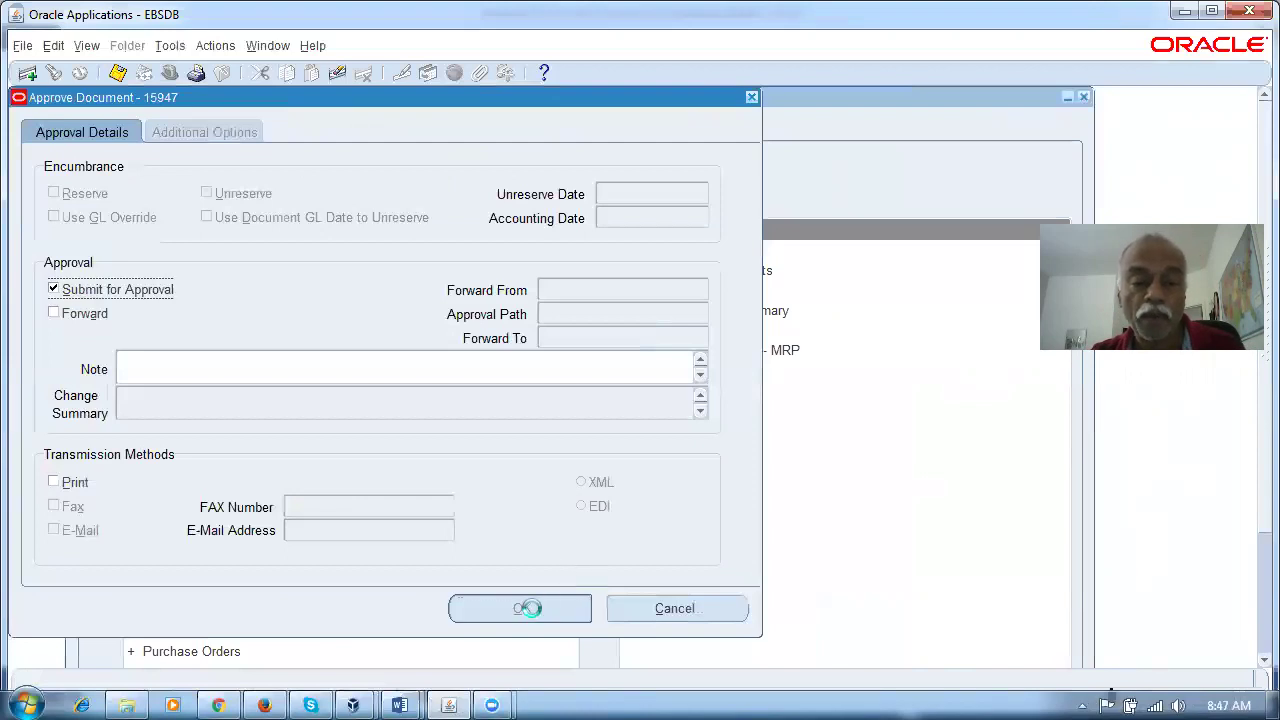
Reload the iSupplier Portal Supplier Home page in Chrome
left_click(224, 700)
scroll(320, 497, "up", 1)
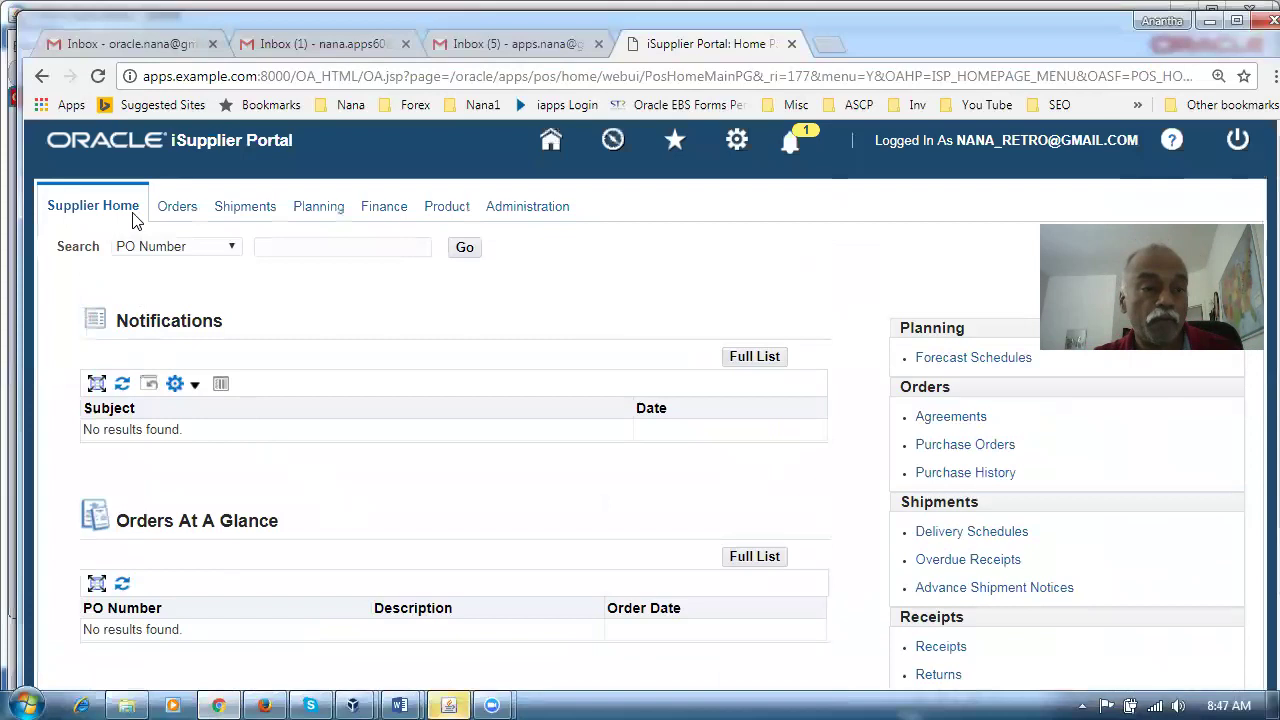
left_click(98, 76)
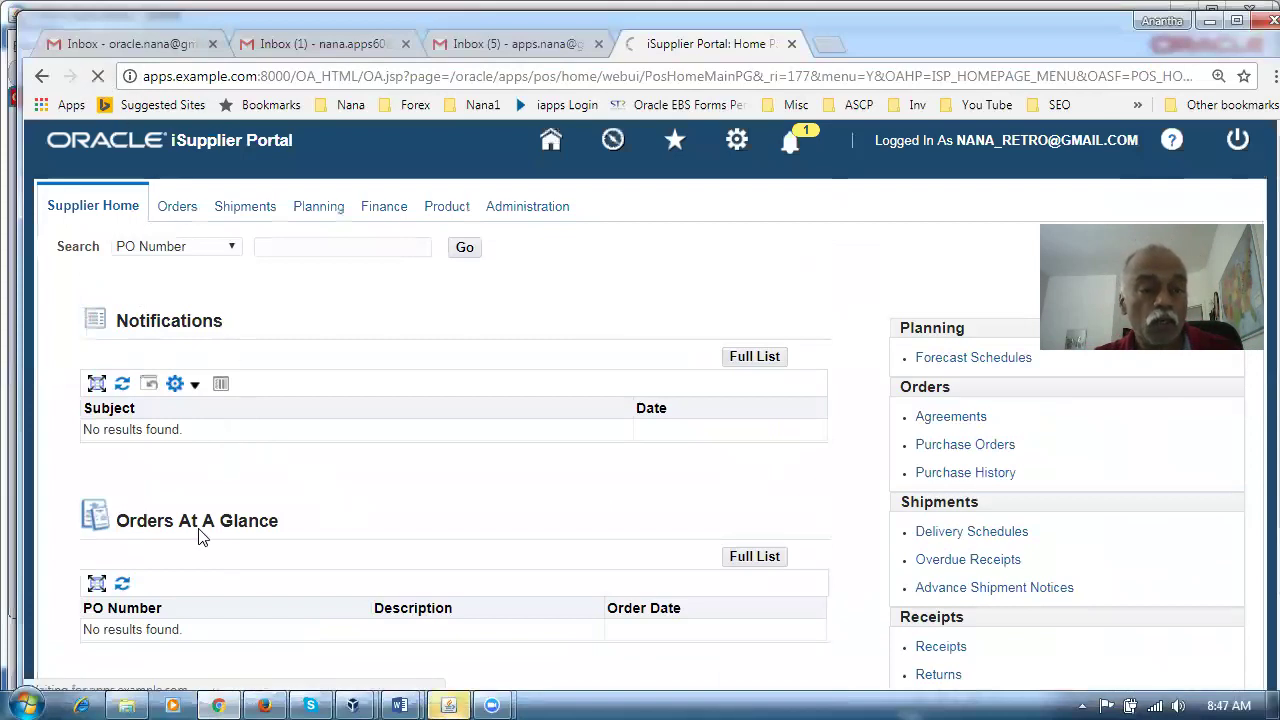
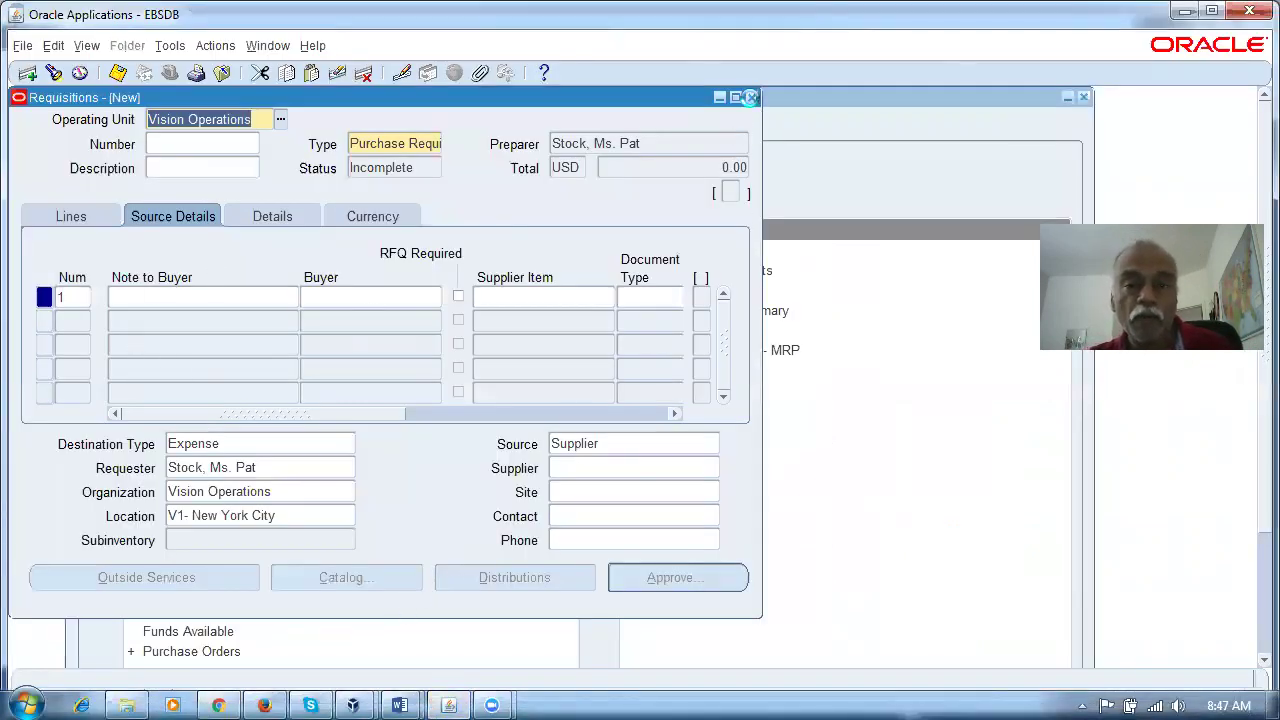
Find requisition 15947 in the Requisition Summary
left_click(752, 97)
double_click(690, 251)
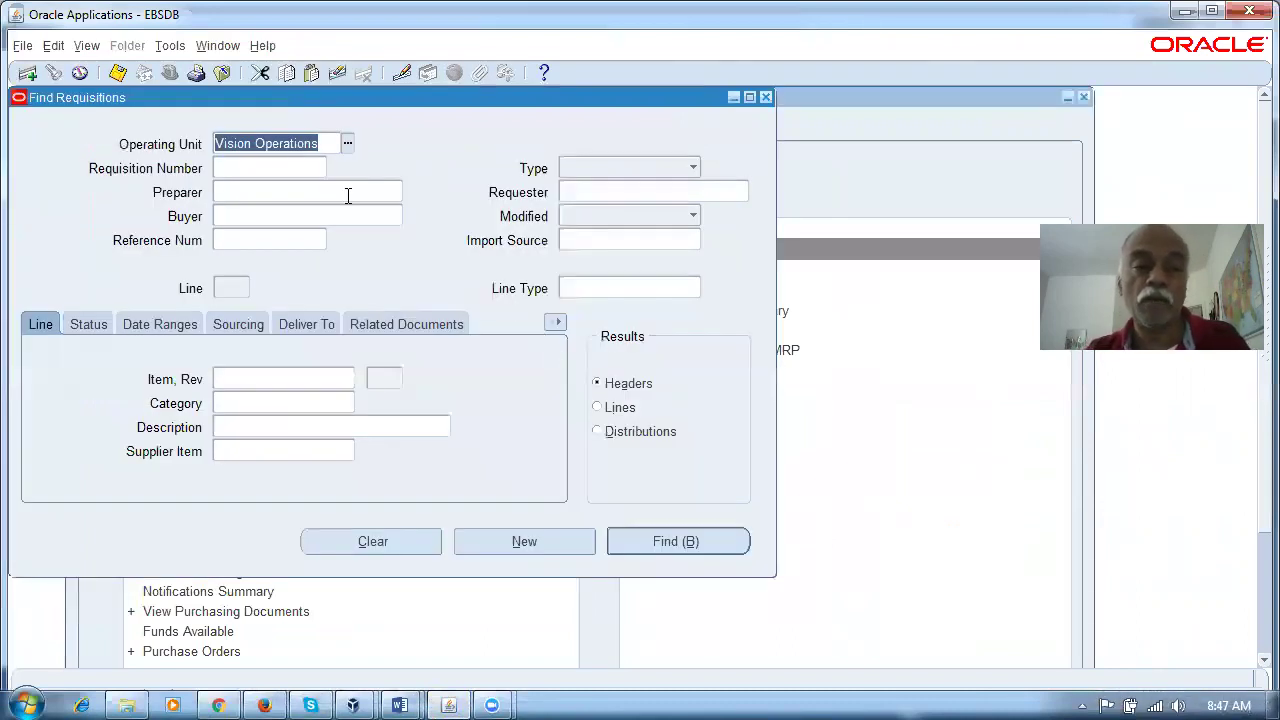
left_click(306, 168)
type("15947")
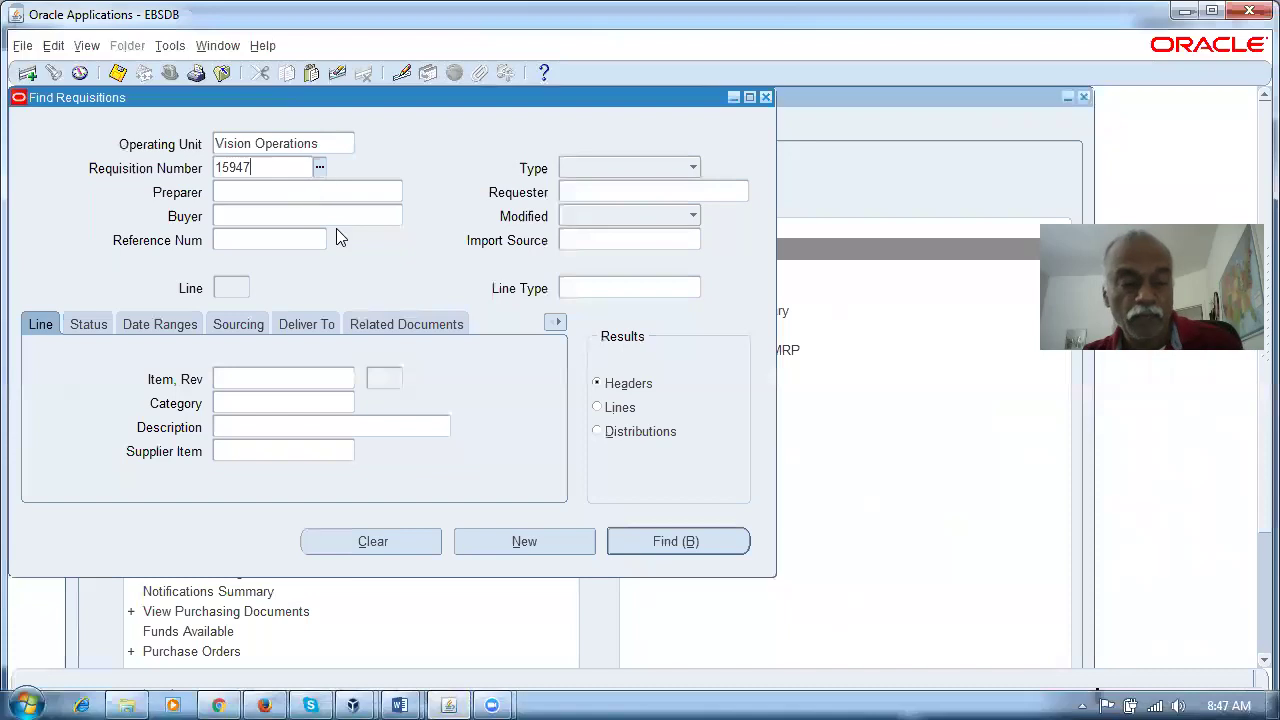
key("Tab")
left_click(678, 544)
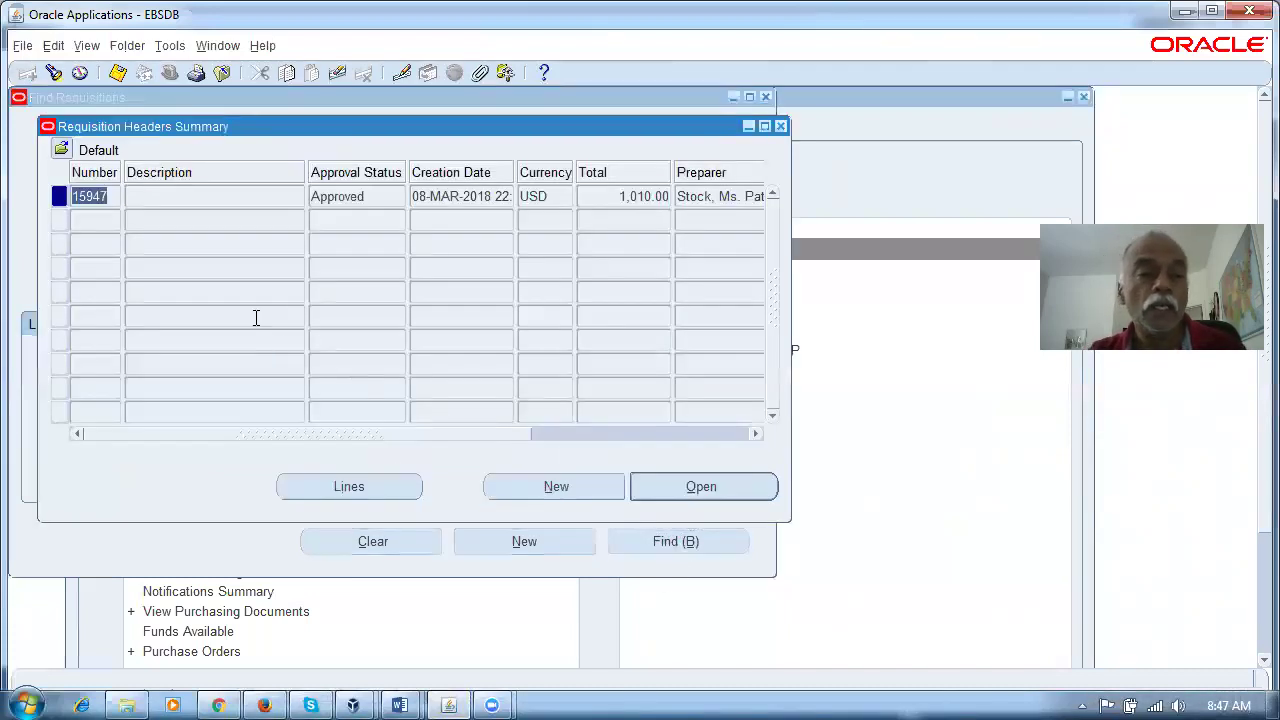
View the approval workflow of approved requisition 15947 (total 1,010.00)
left_click(364, 202)
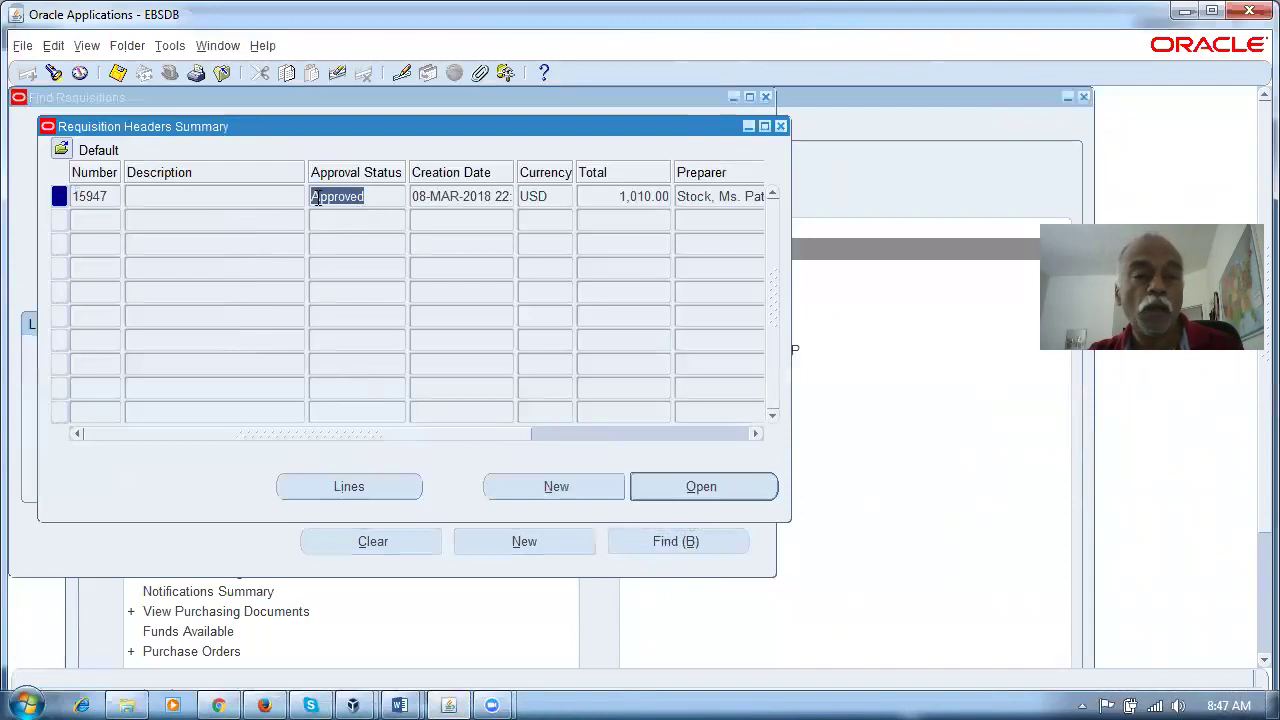
left_click(170, 47)
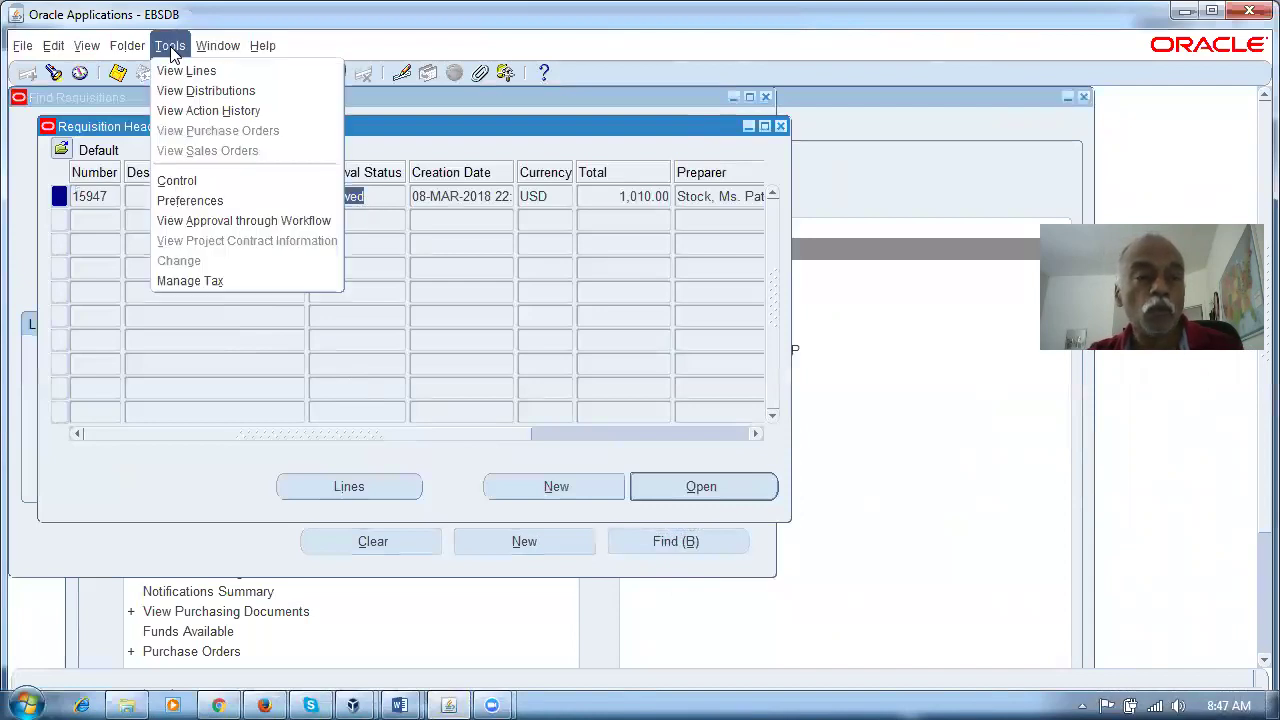
left_click(228, 222)
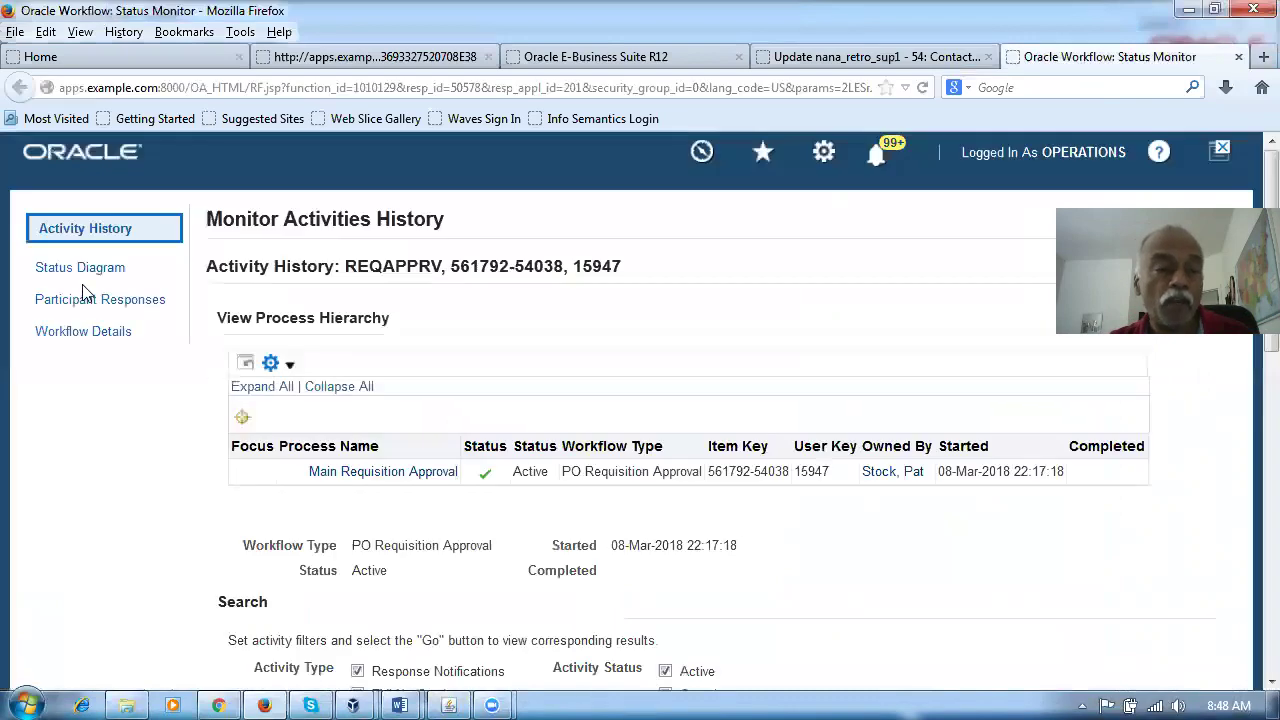
Show requisition 15947's approval status diagram and locate the Wait for Background Process node
left_click(85, 273)
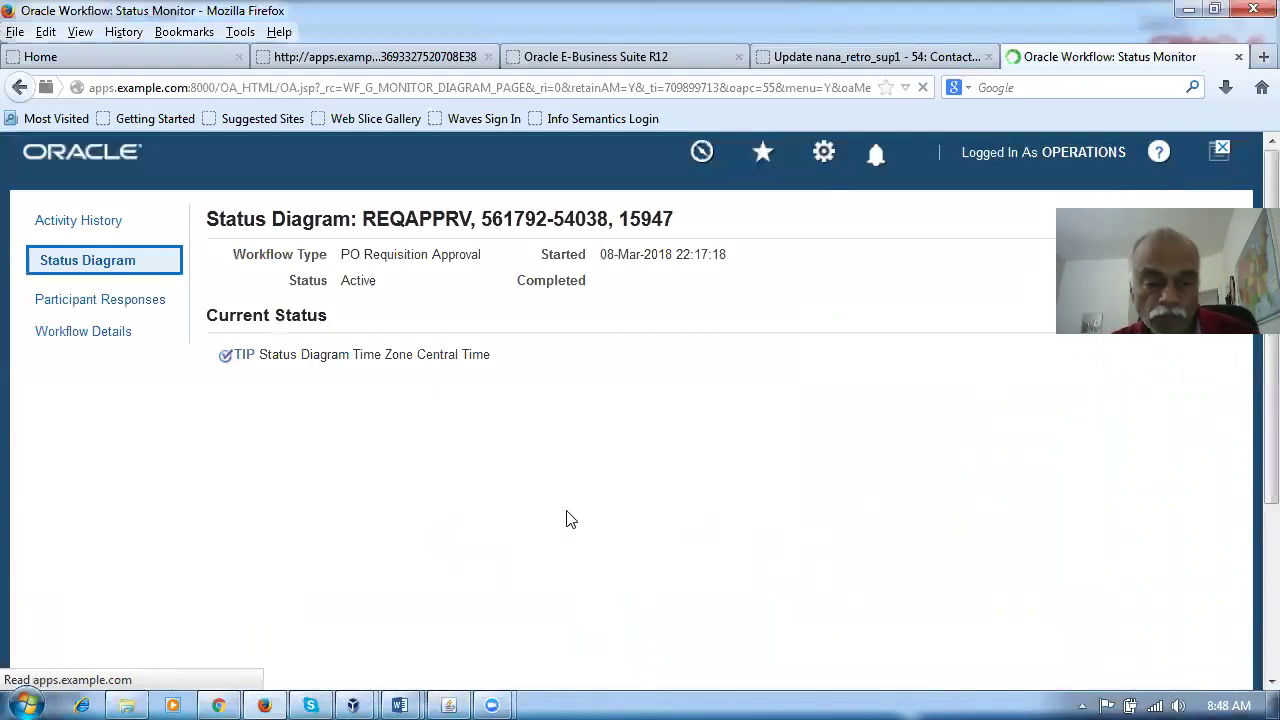
scroll(567, 518, "down", 2)
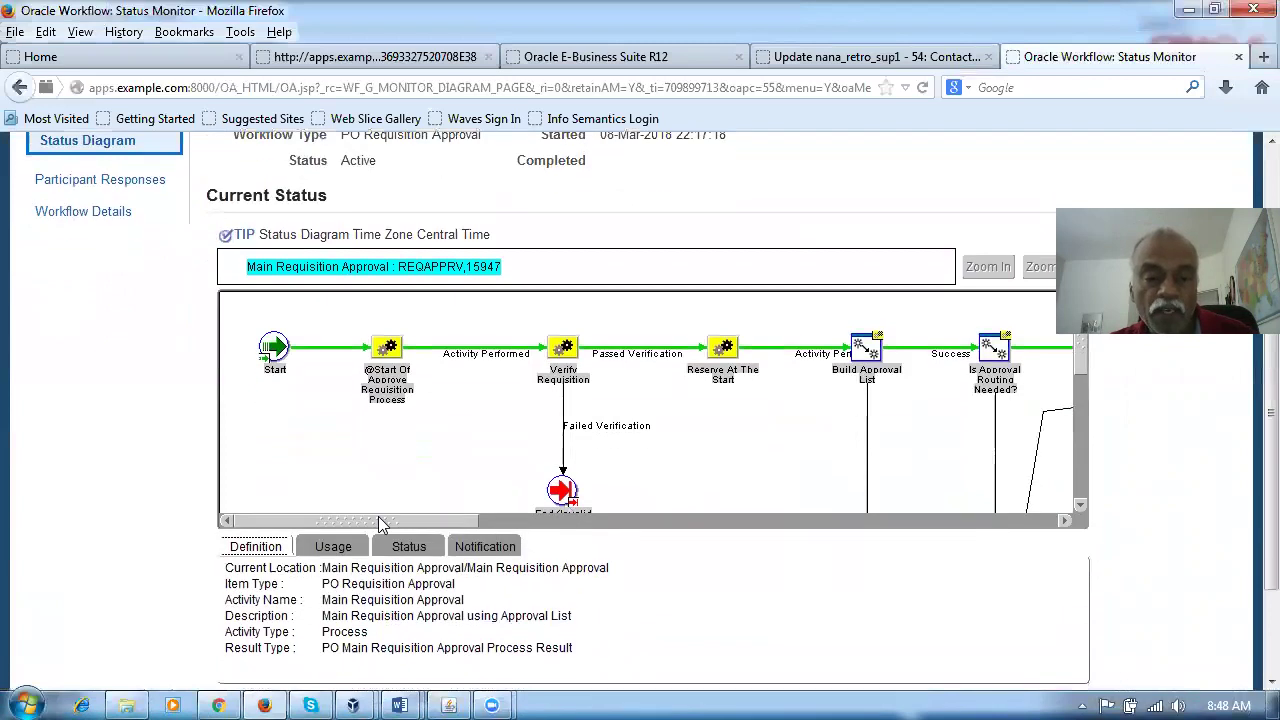
left_click_drag(473, 520, 985, 558)
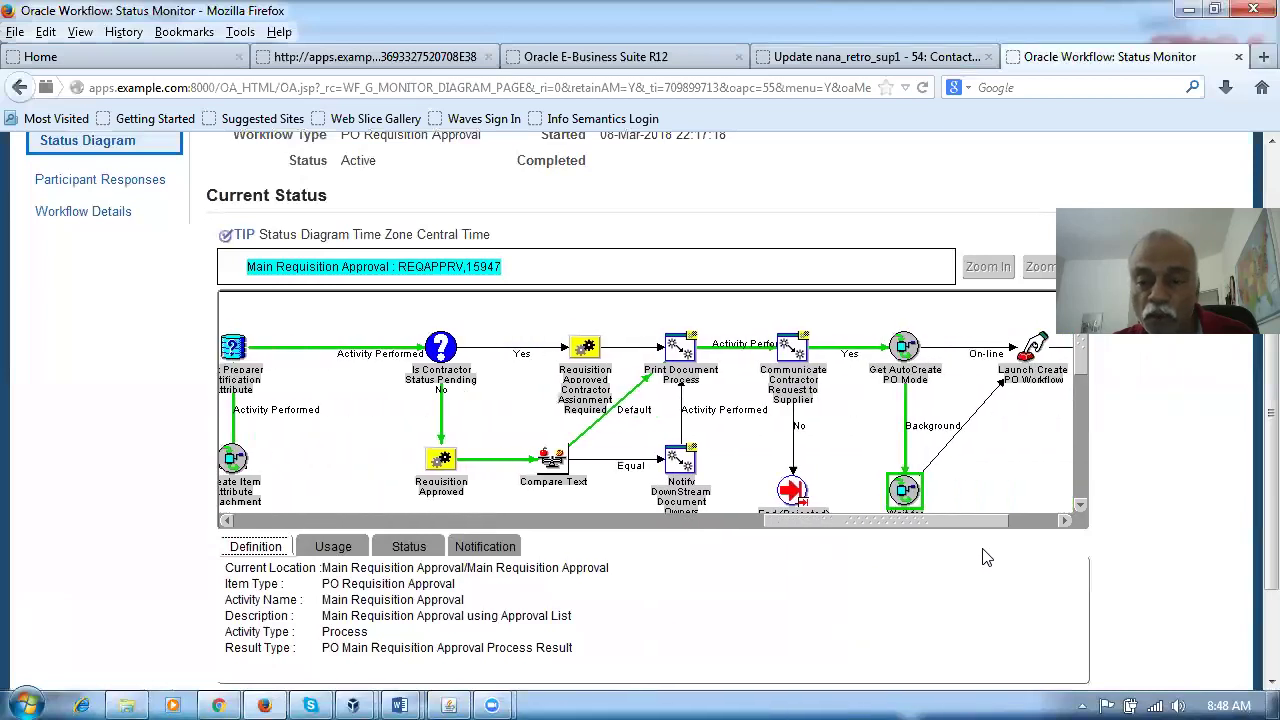
scroll(958, 485, "down", 3)
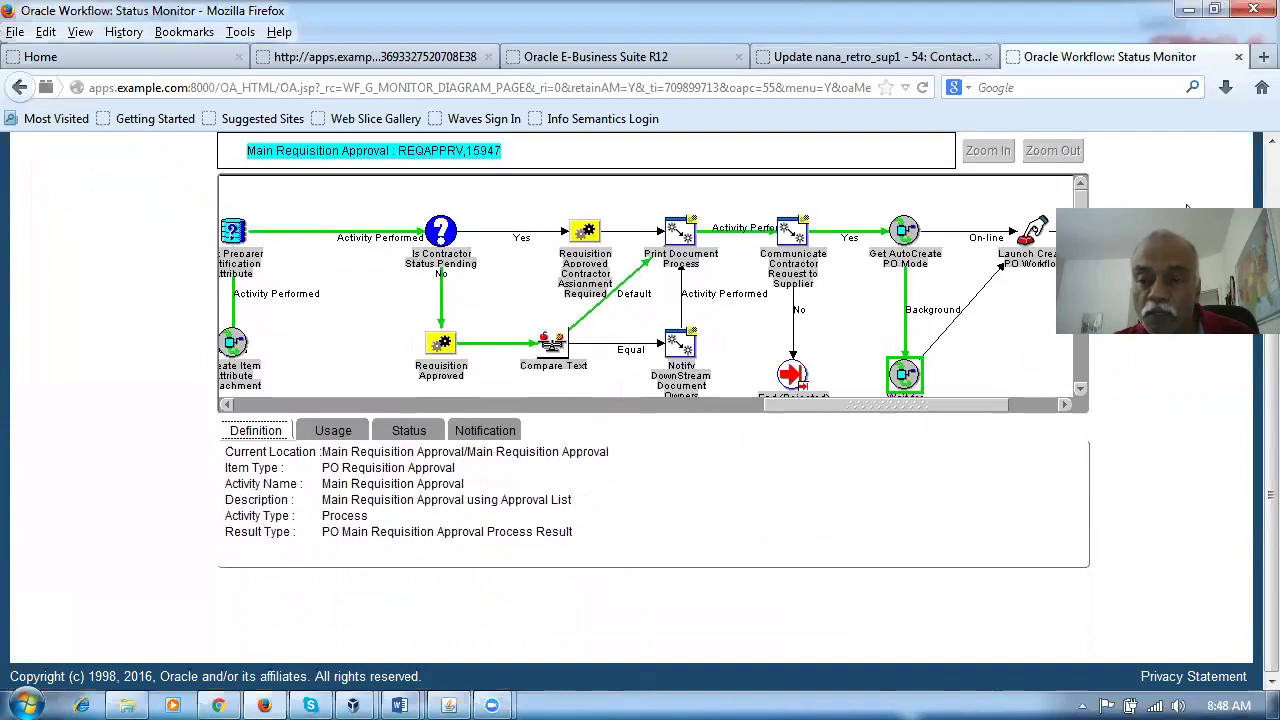
scroll(1065, 260, "down", 2)
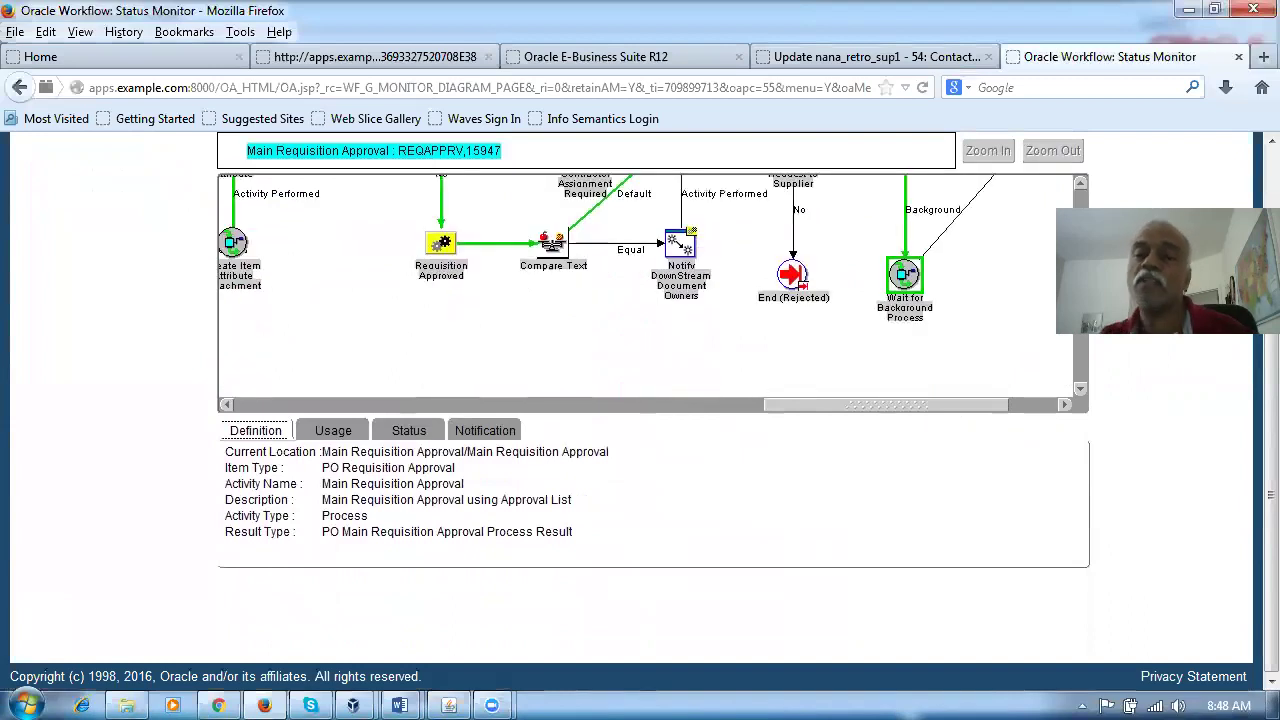
scroll(1065, 260, "up", 2)
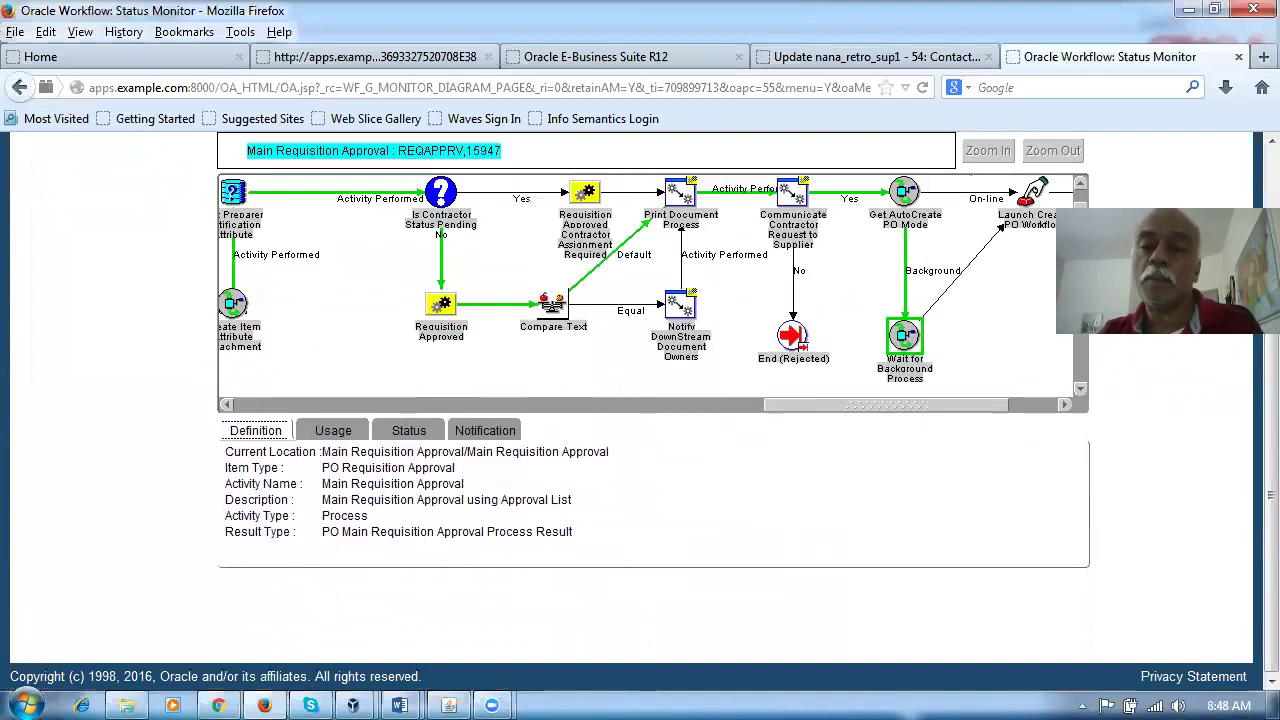
left_click_drag(968, 409, 1024, 404)
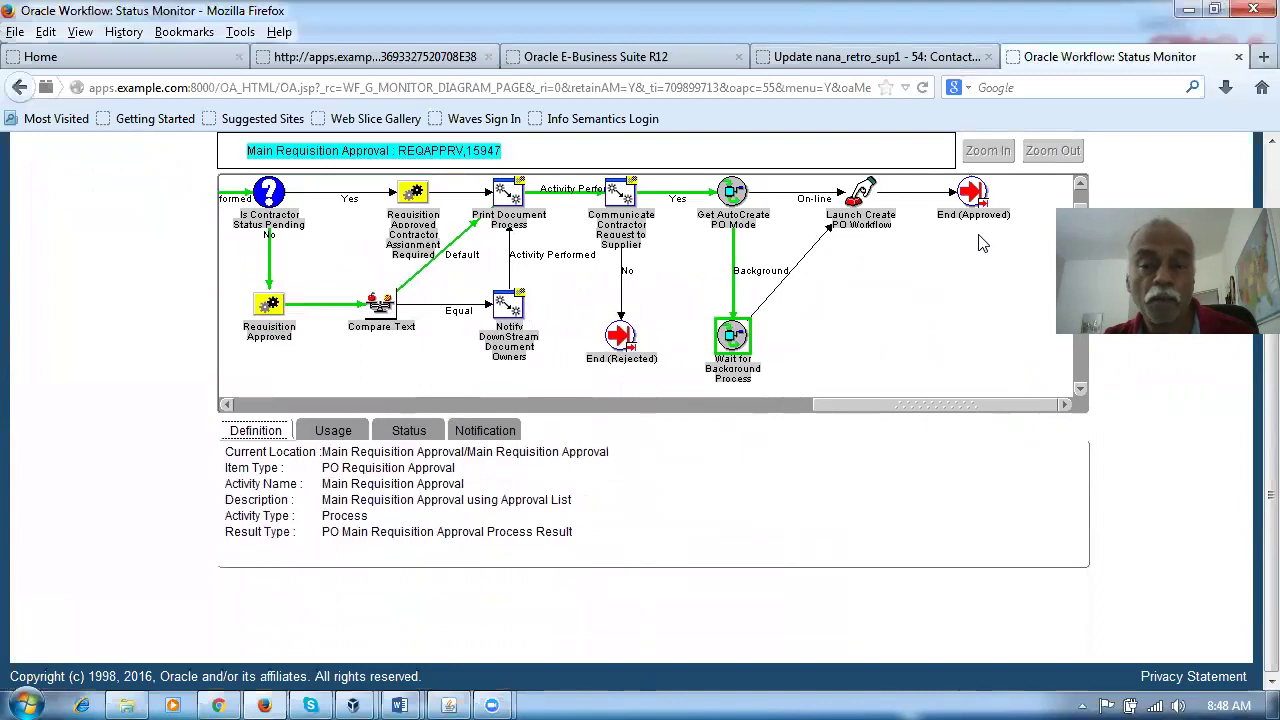
left_click(452, 700)
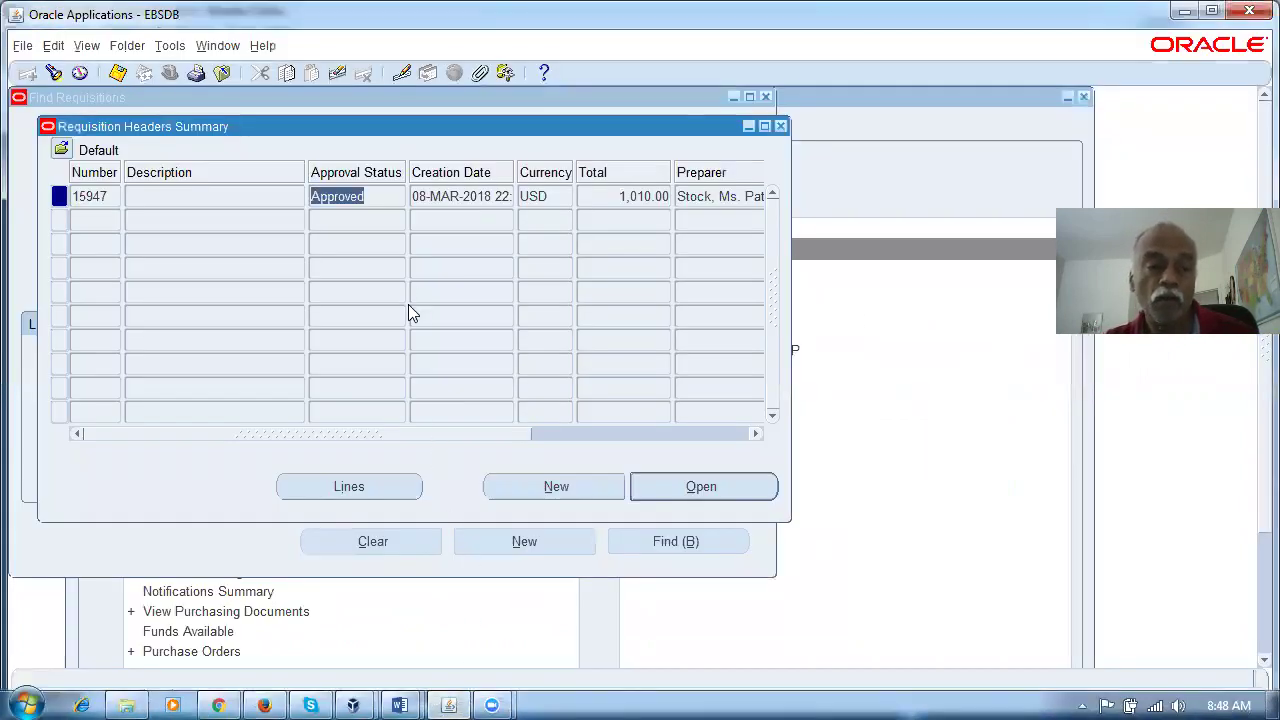
Submit a Workflow Background Process request with Process Deferred Yes and Process Timeout No
key("alt+v")
key("r")
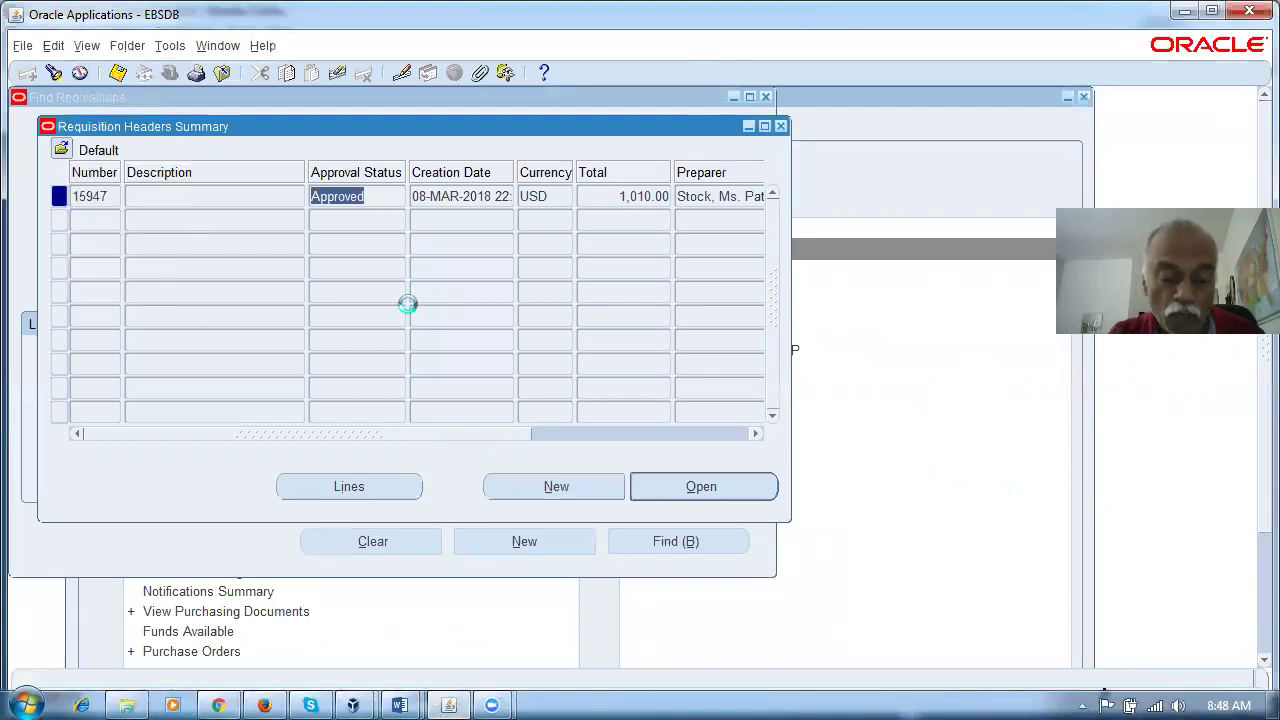
key("alt+n")
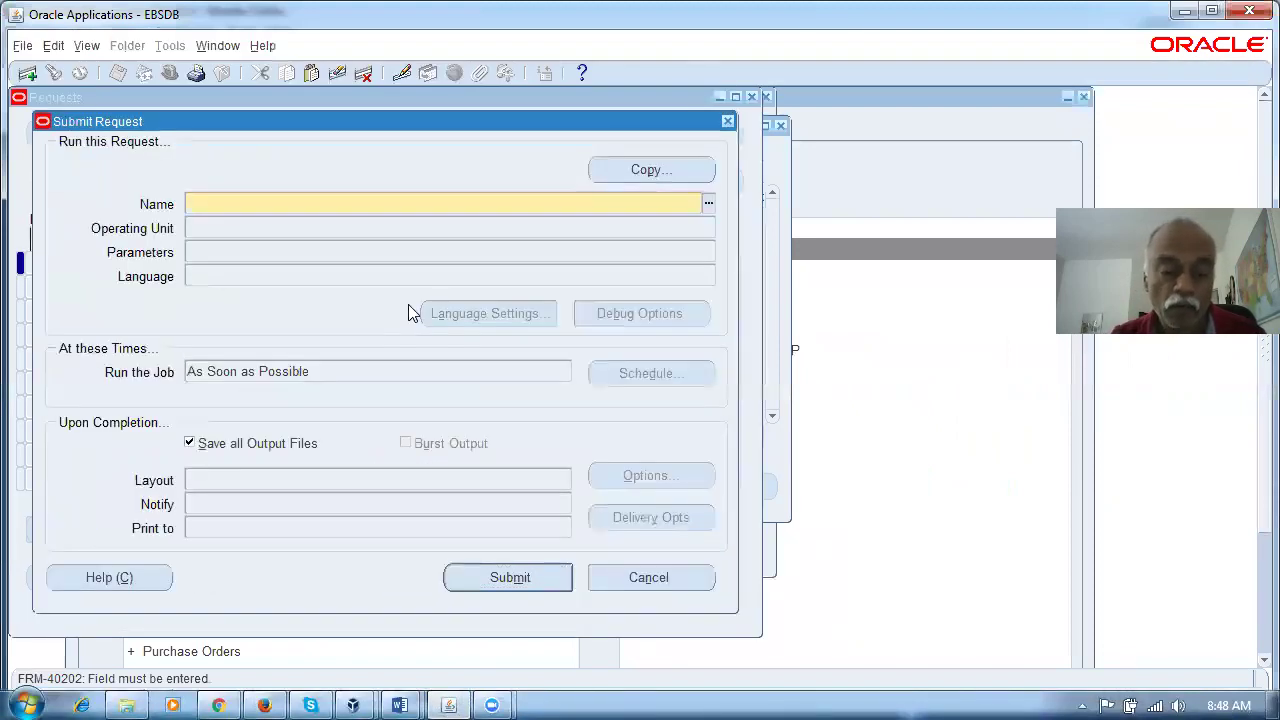
type("workflow")
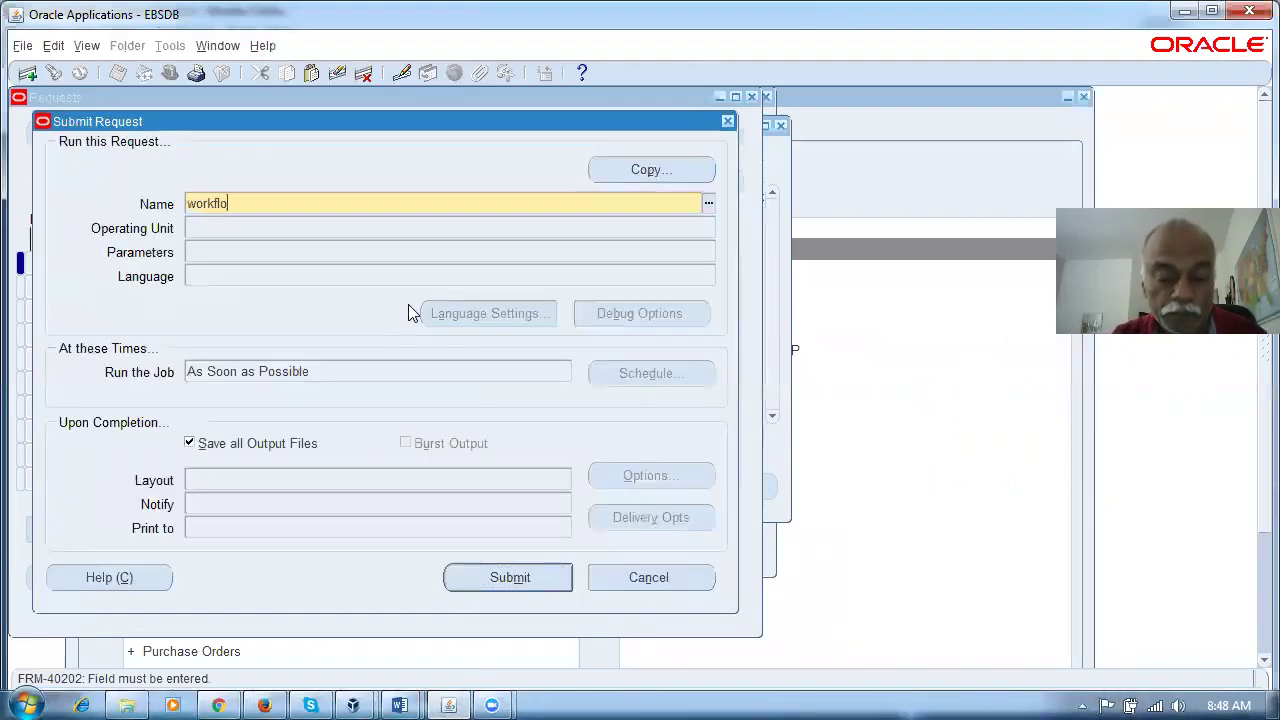
key("Tab")
left_click(481, 450)
type("Yes")
key("Tab")
type("No")
key("Tab")
left_click(641, 565)
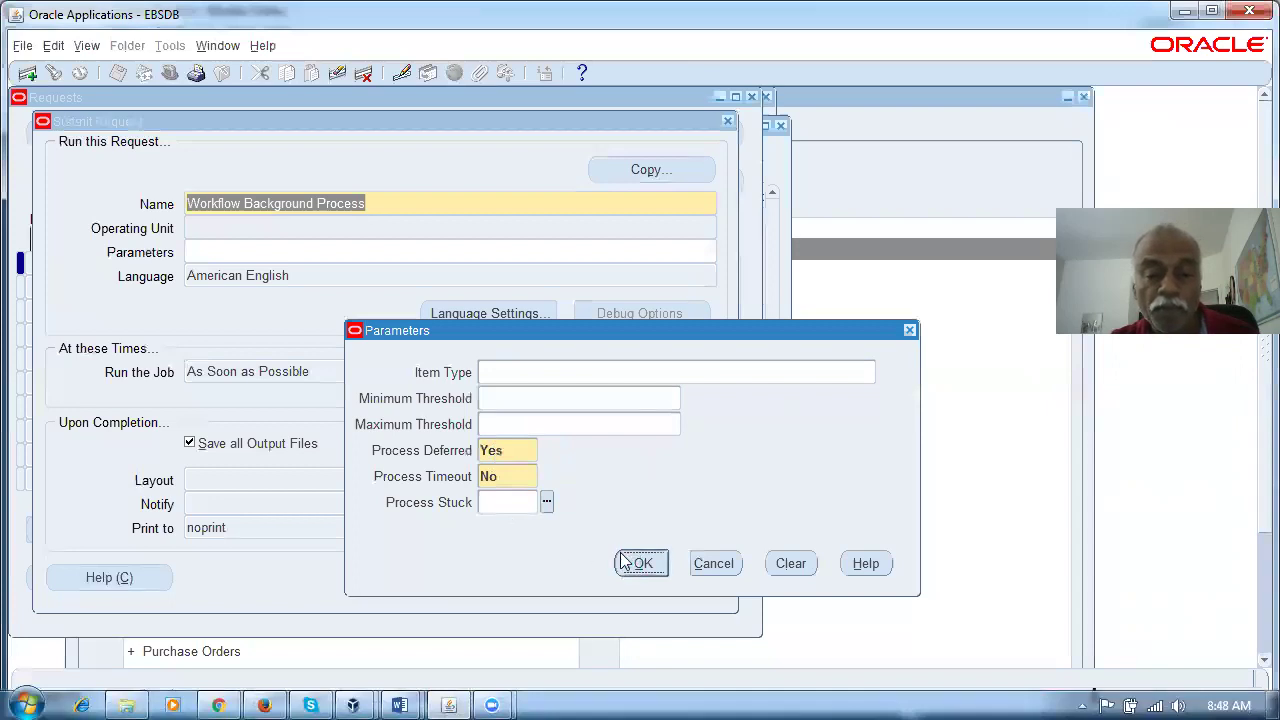
left_click(508, 578)
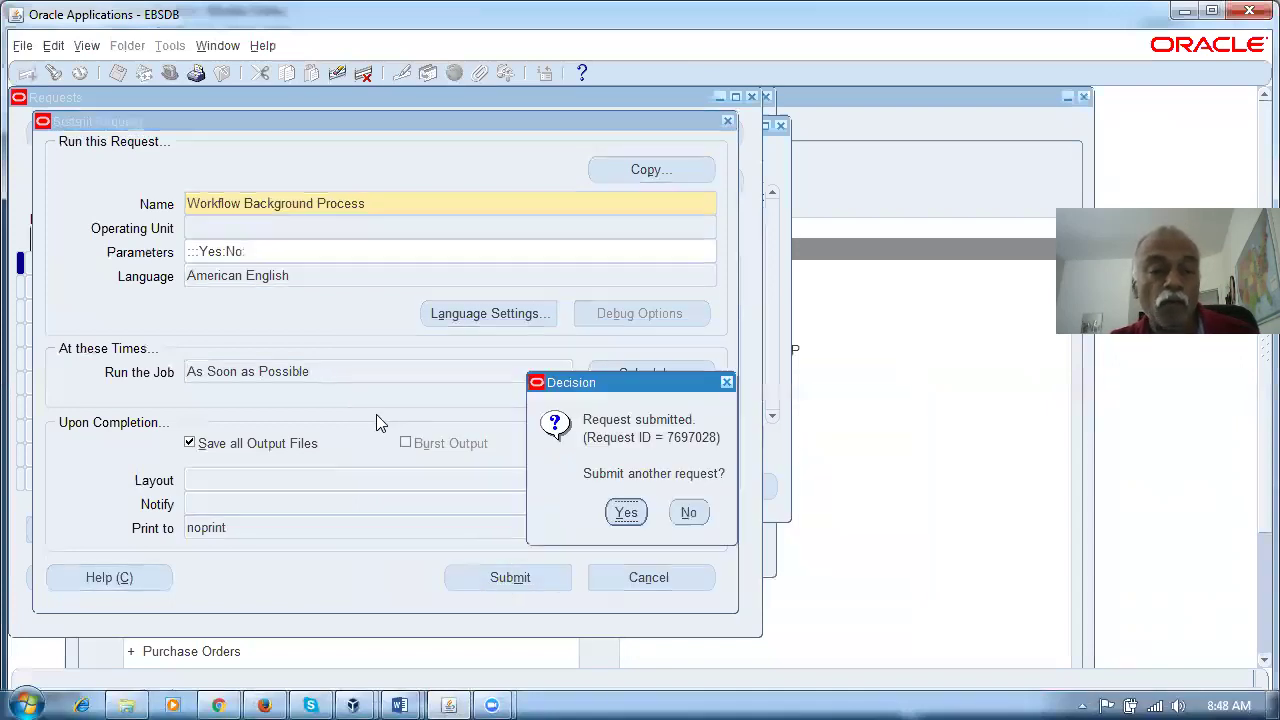
left_click(688, 513)
Refresh the requests until the Workflow Background Process completes, then close Requests
left_click(608, 576)
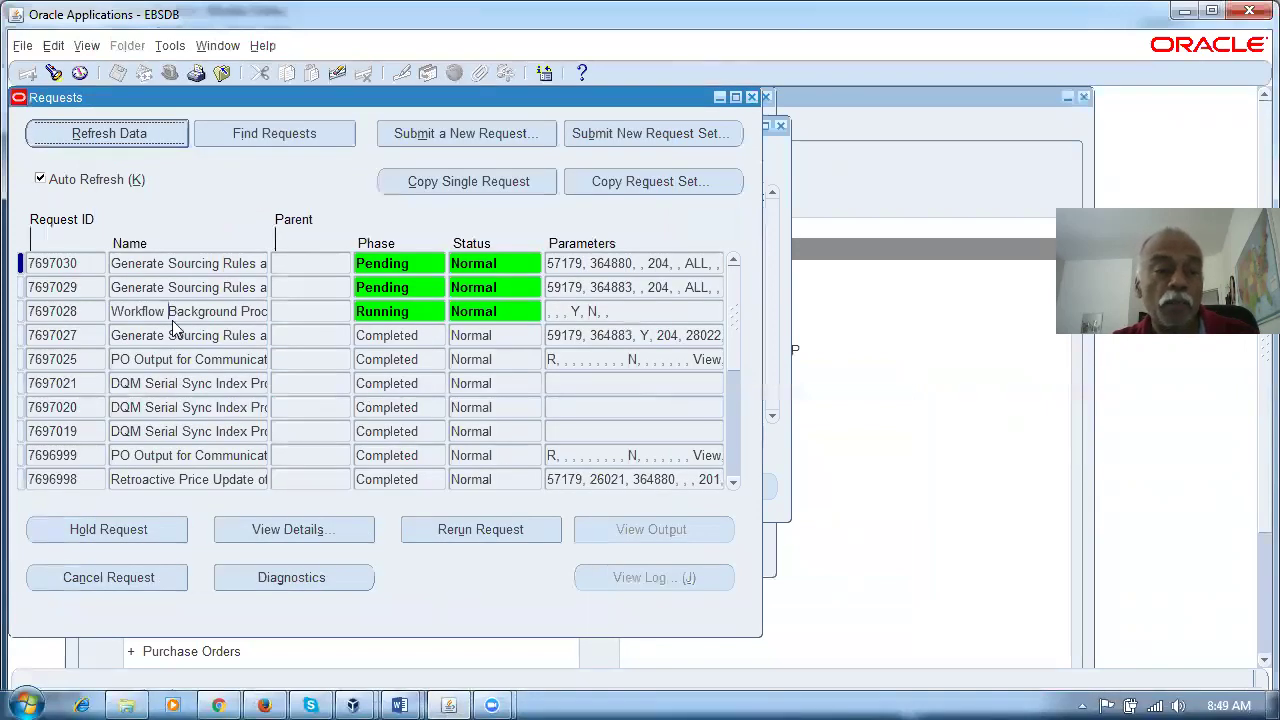
left_click(172, 311)
left_click(110, 133)
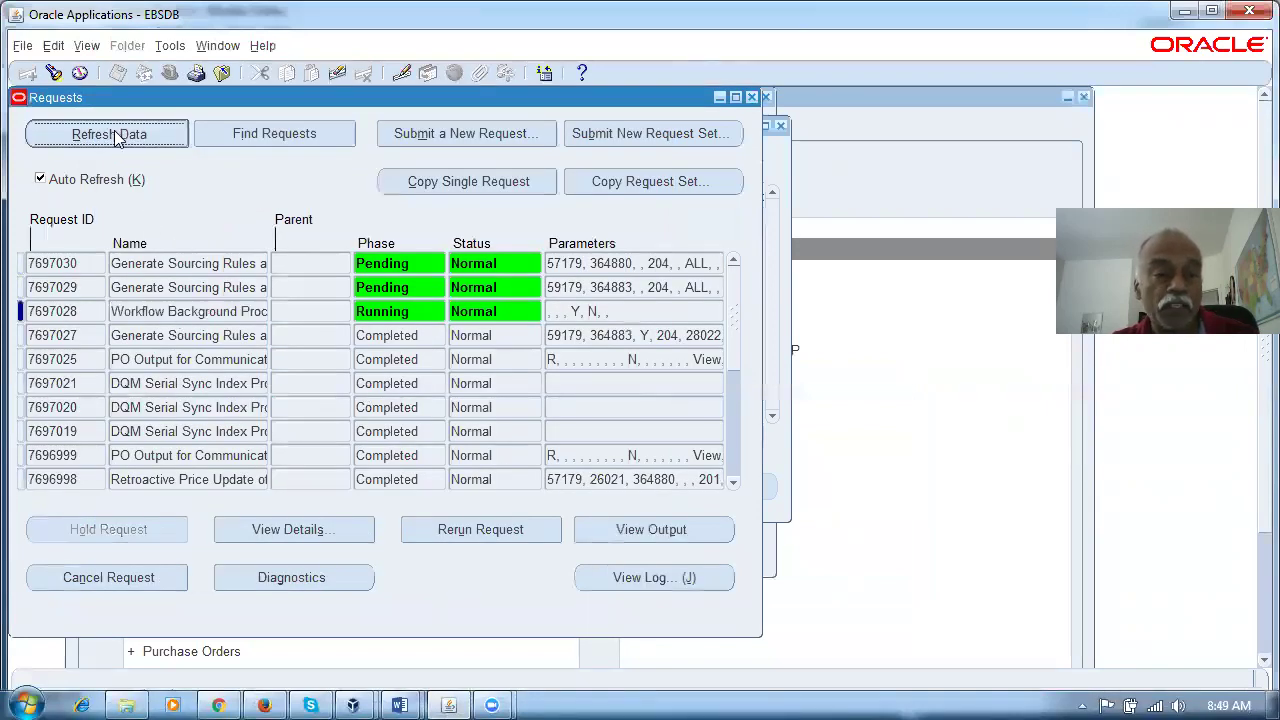
left_click(110, 133)
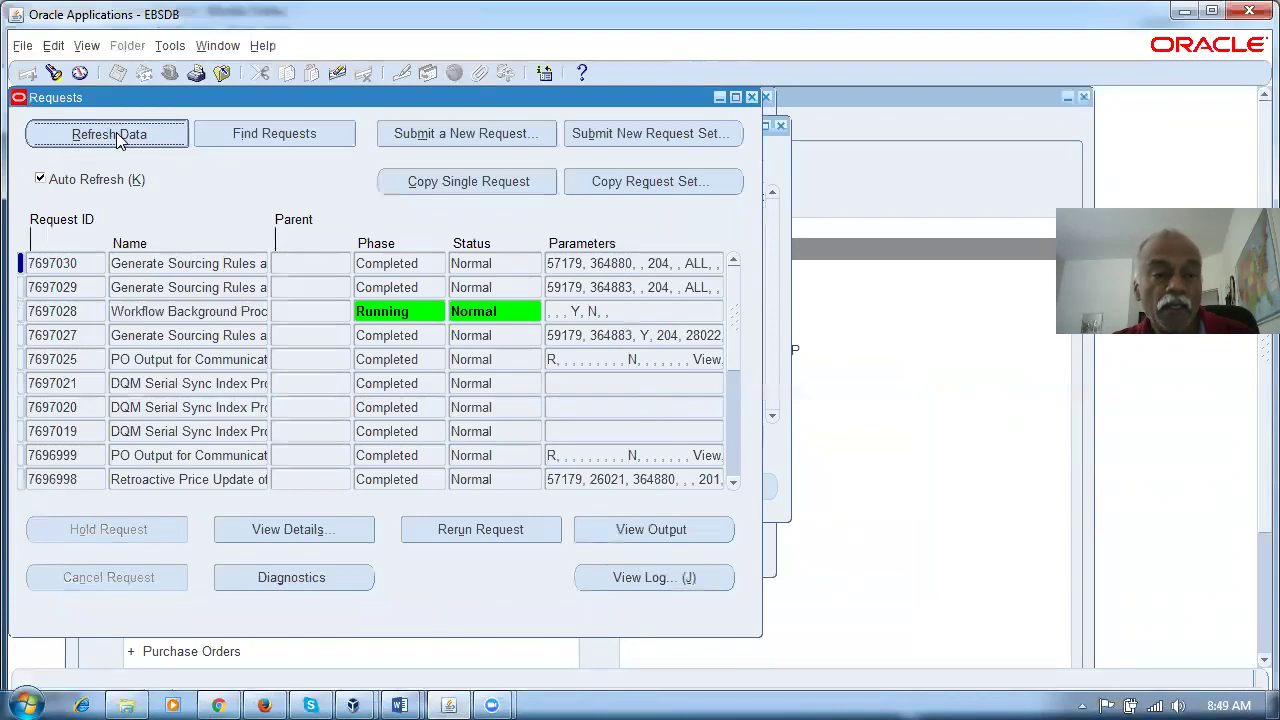
left_click(110, 133)
left_click(172, 311)
left_click(752, 97)
left_click(266, 704)
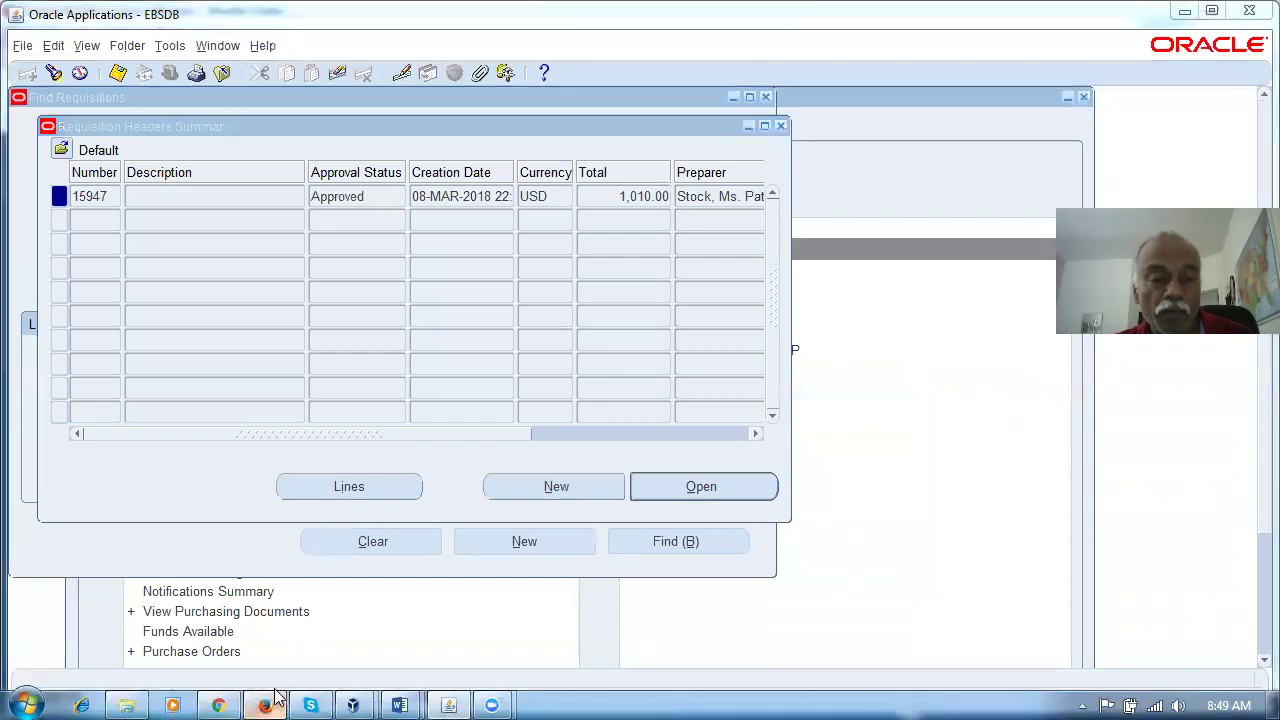
Reload the status diagram and confirm it reaches End (Approved) via Launch Create PO Workflow
scroll(146, 485, "up", 5)
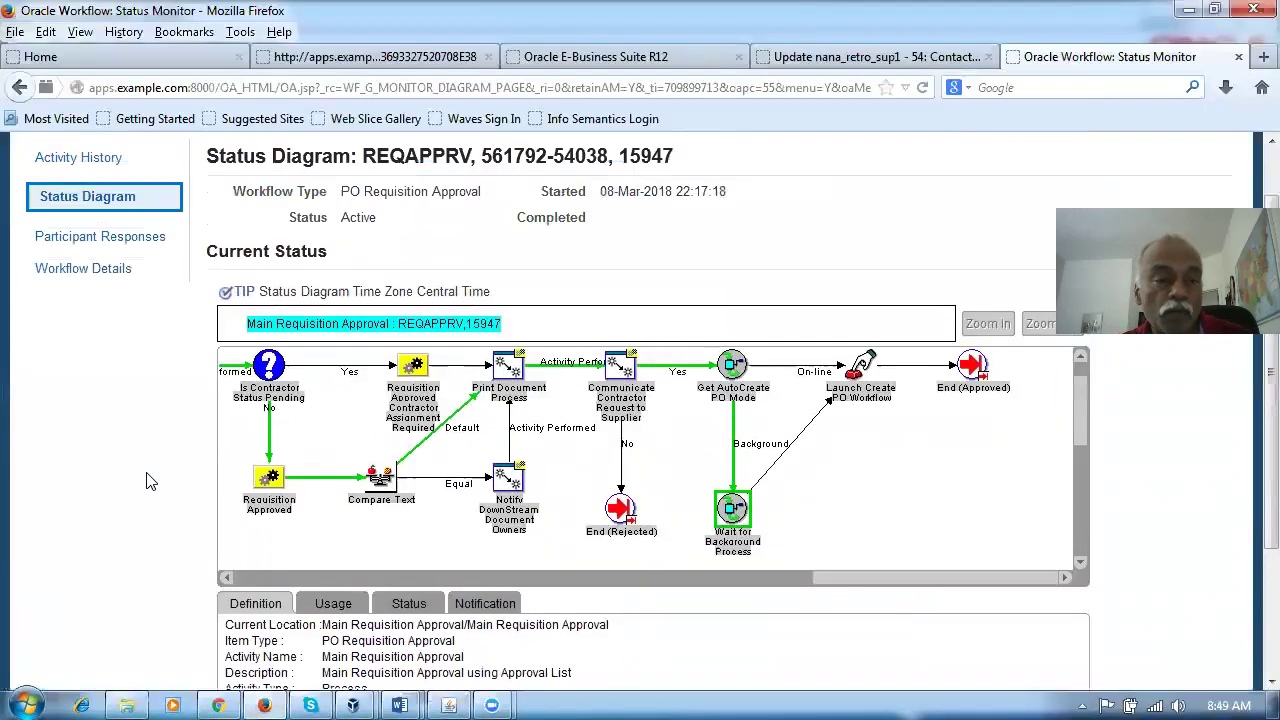
left_click(90, 262)
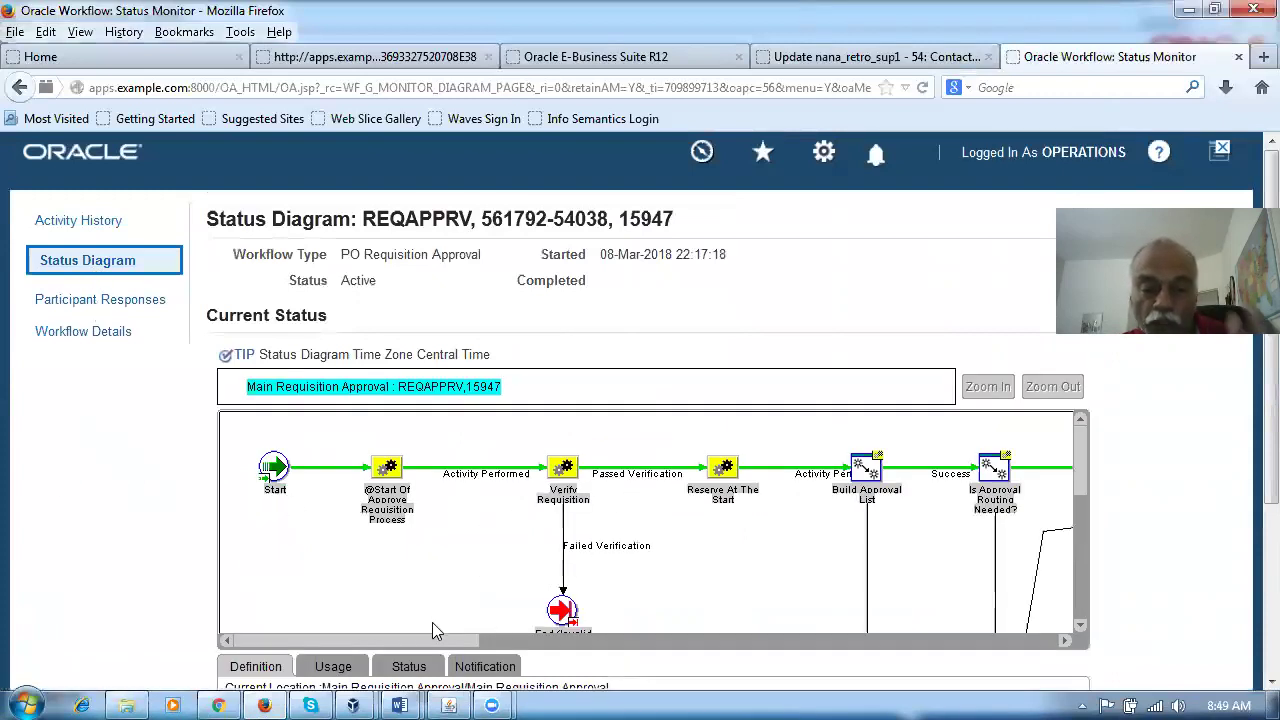
left_click_drag(426, 638, 1027, 640)
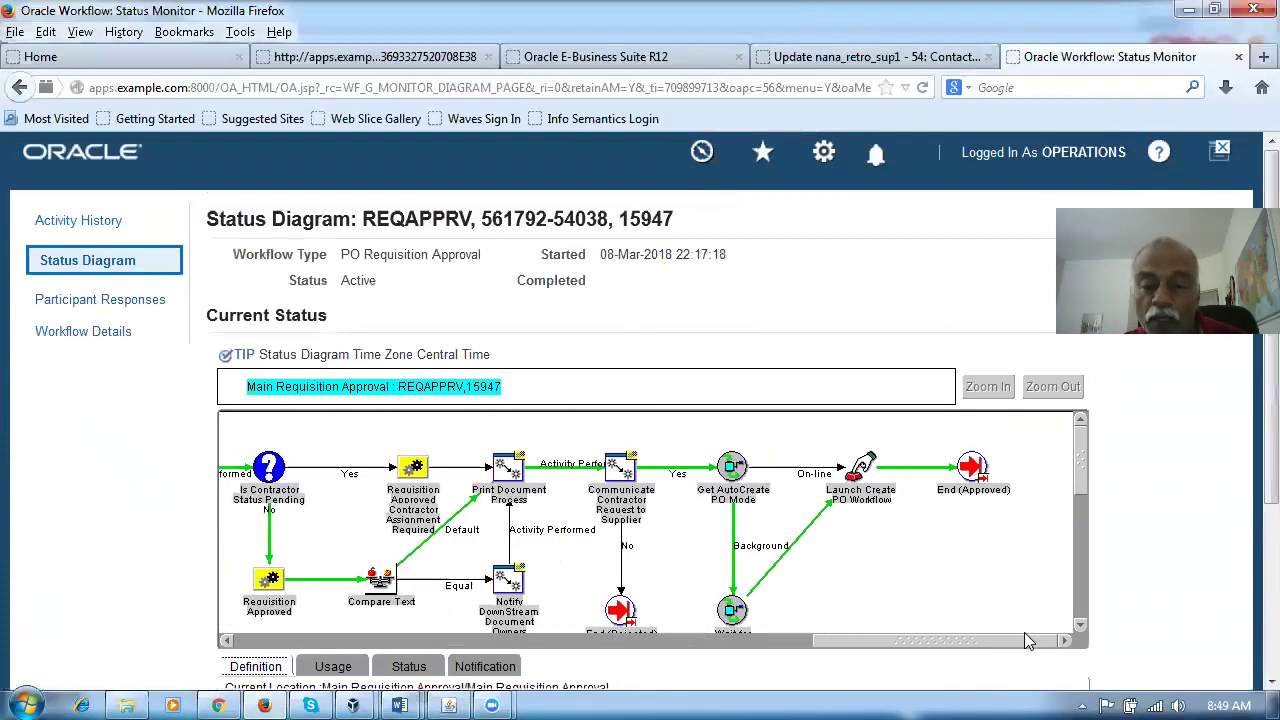
mouse_move(1082, 478)
left_mouse_down()
mouse_move(1081, 508)
mouse_move(1080, 460)
left_mouse_up()
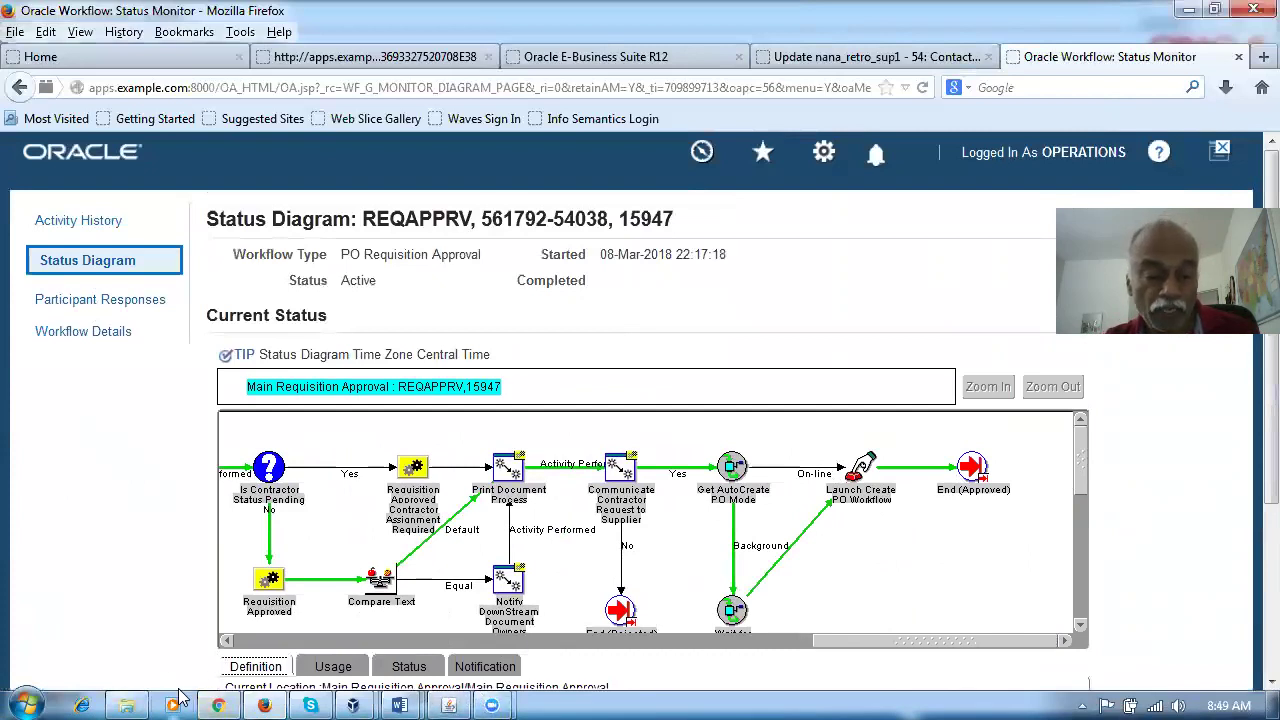
left_click(449, 705)
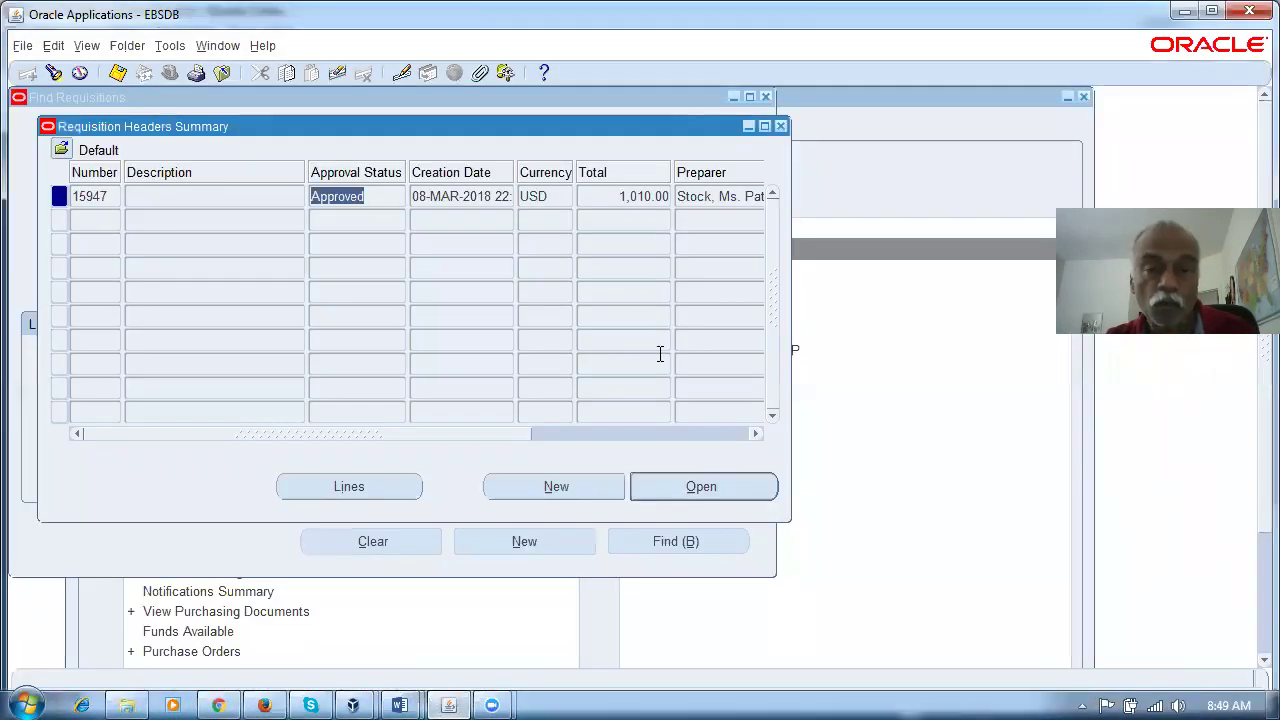
Find purchase orders and review PO 6834, an incomplete standard purchase order at revision 0
left_click(780, 127)
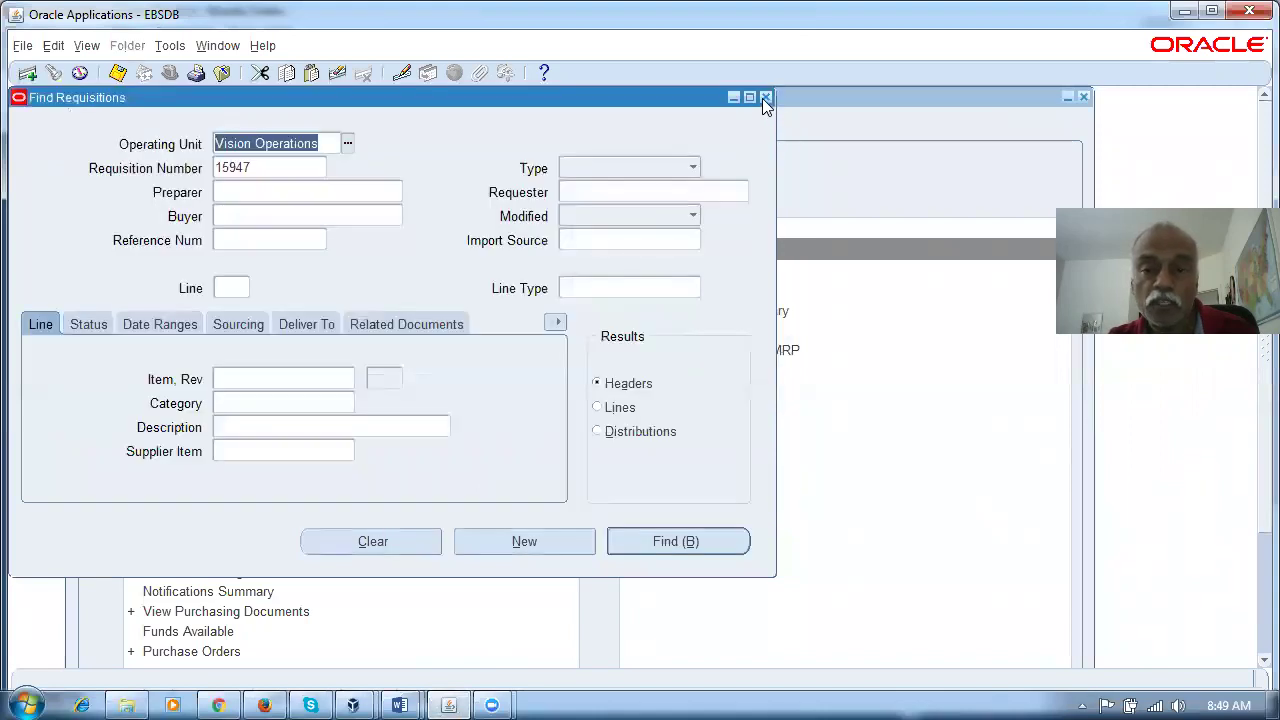
left_click(765, 97)
double_click(714, 311)
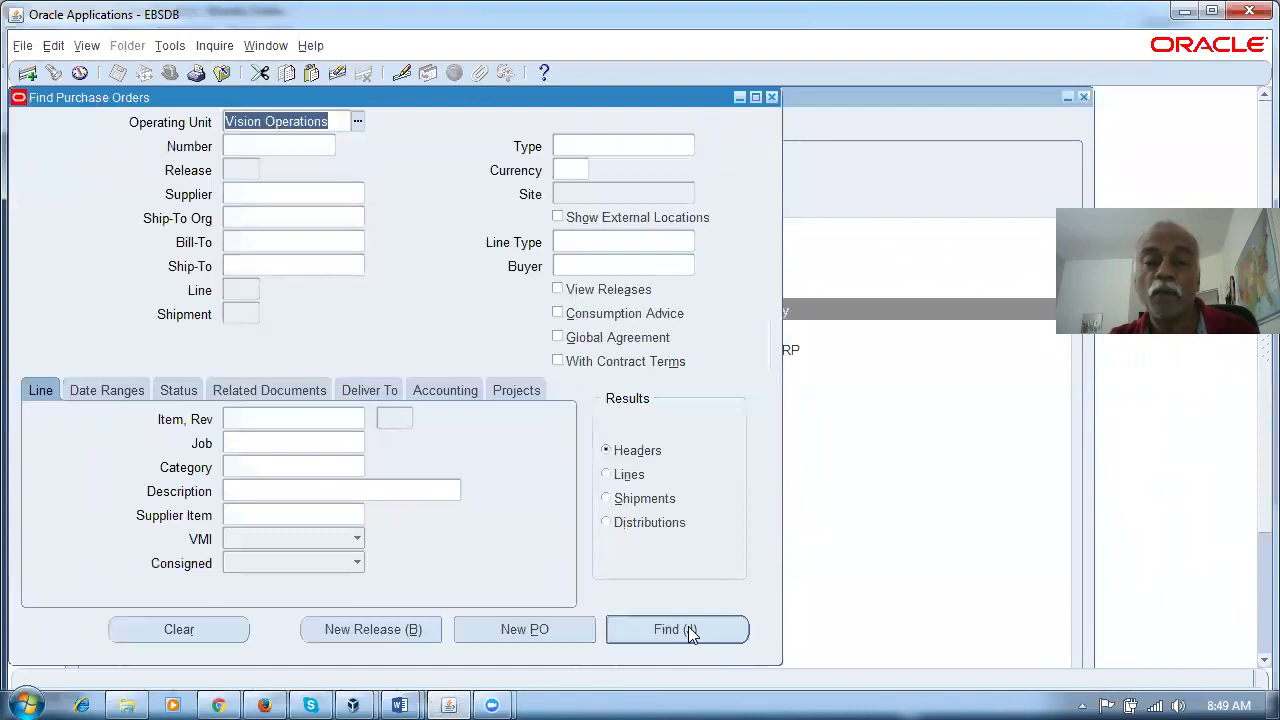
left_click(688, 630)
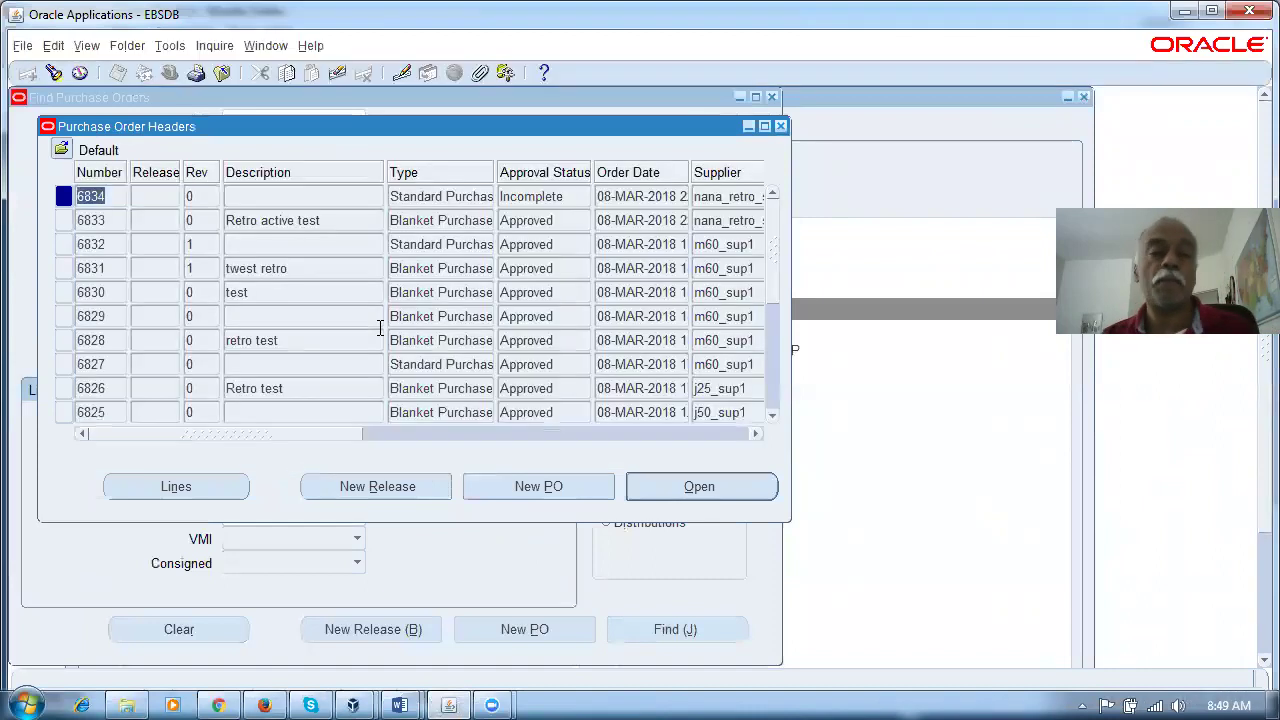
double_click(446, 197)
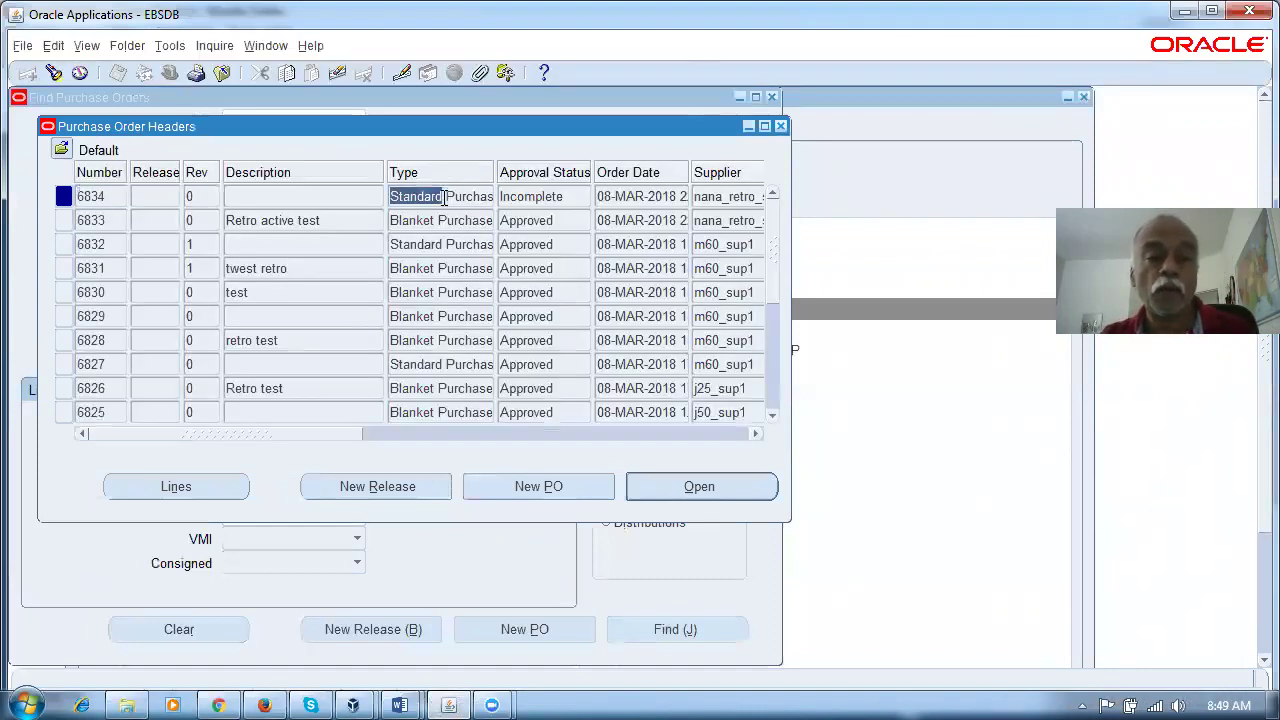
mouse_move(397, 700)
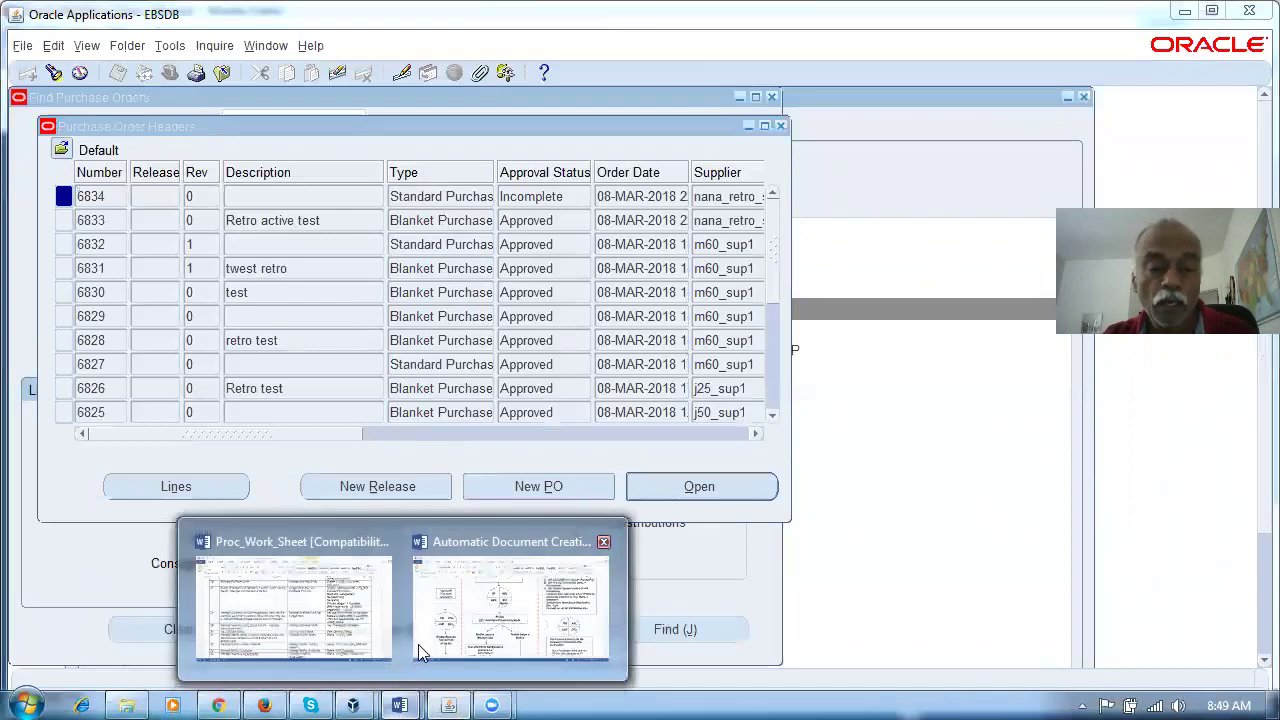
left_click(442, 632)
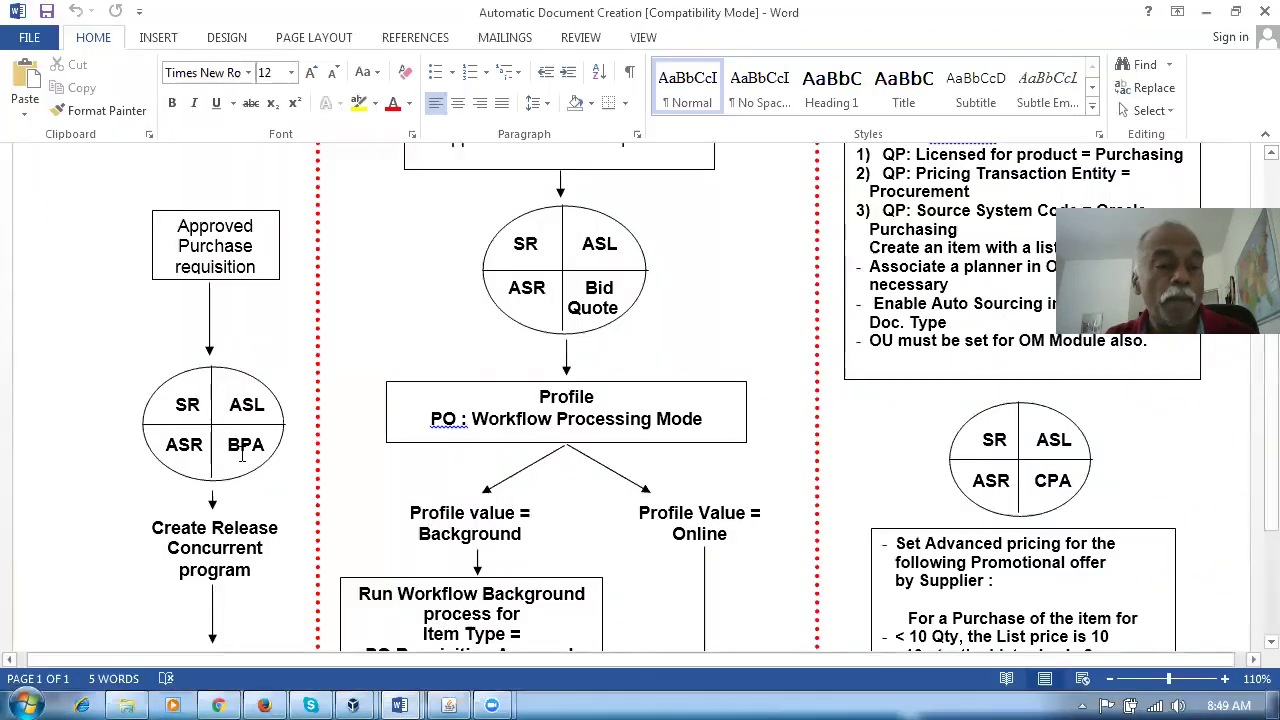
left_click_drag(222, 543, 152, 528)
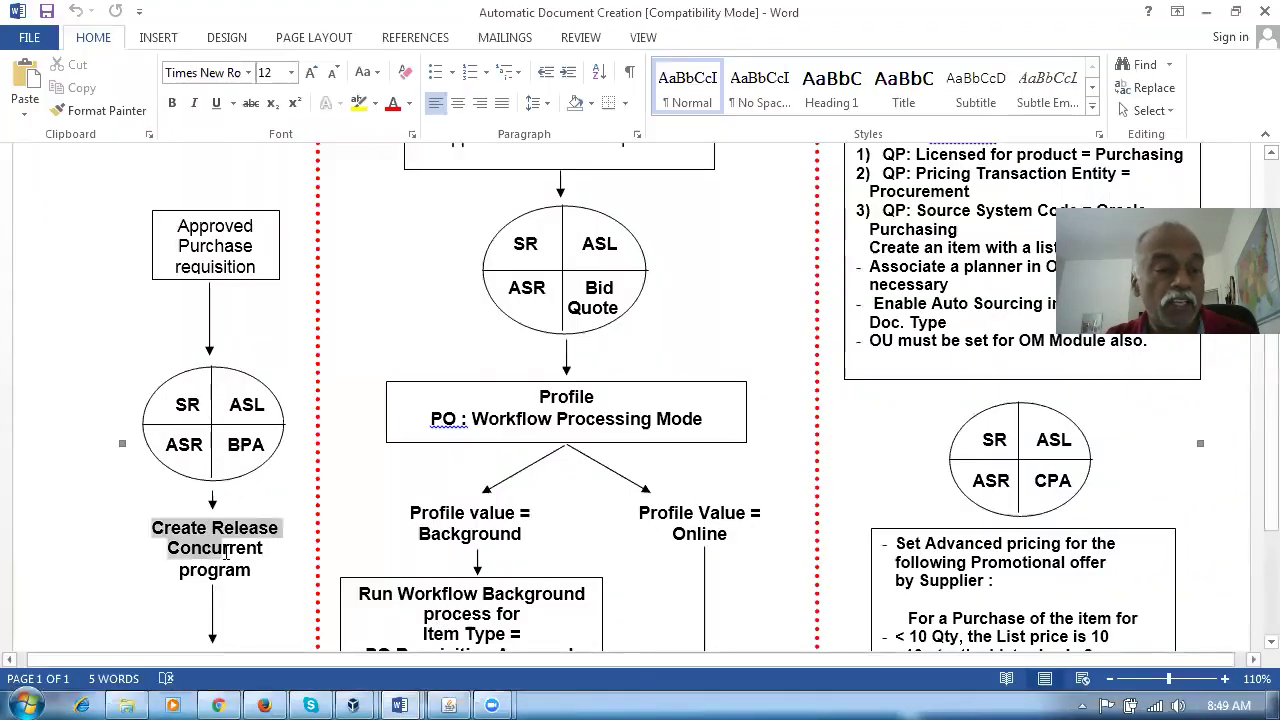
scroll(226, 600, "down", 1)
left_click(226, 631)
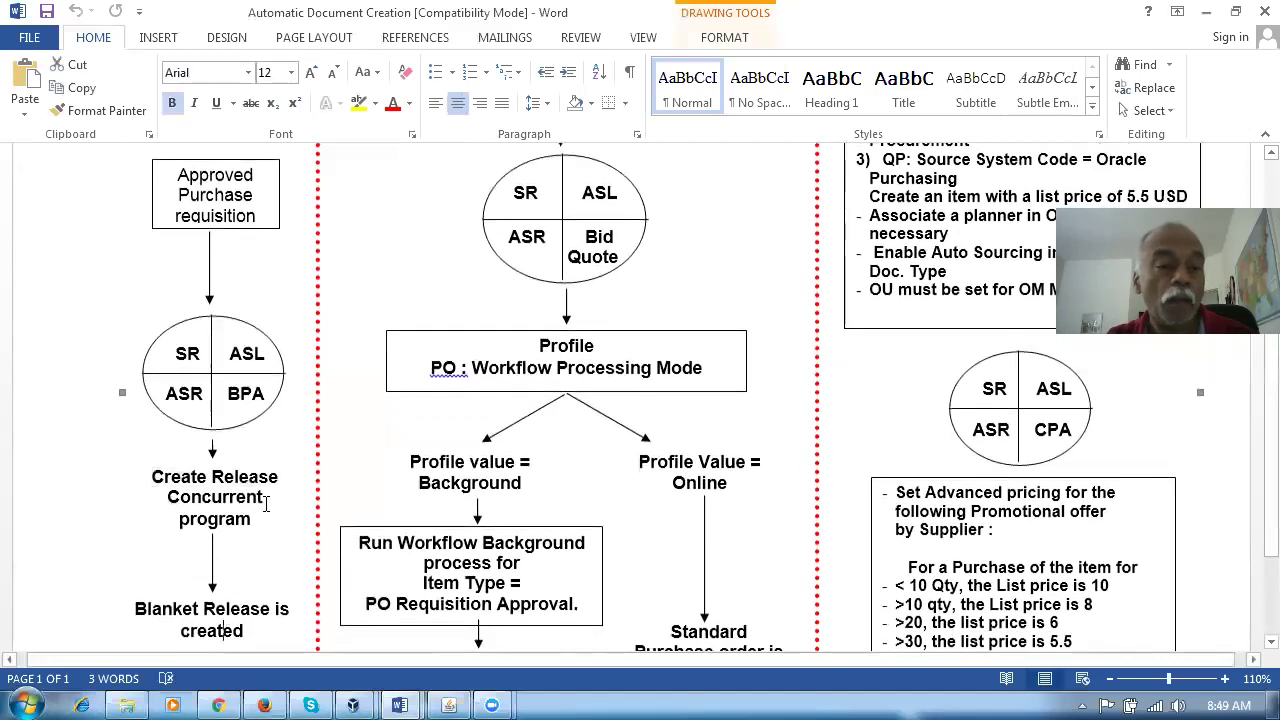
left_click(252, 405)
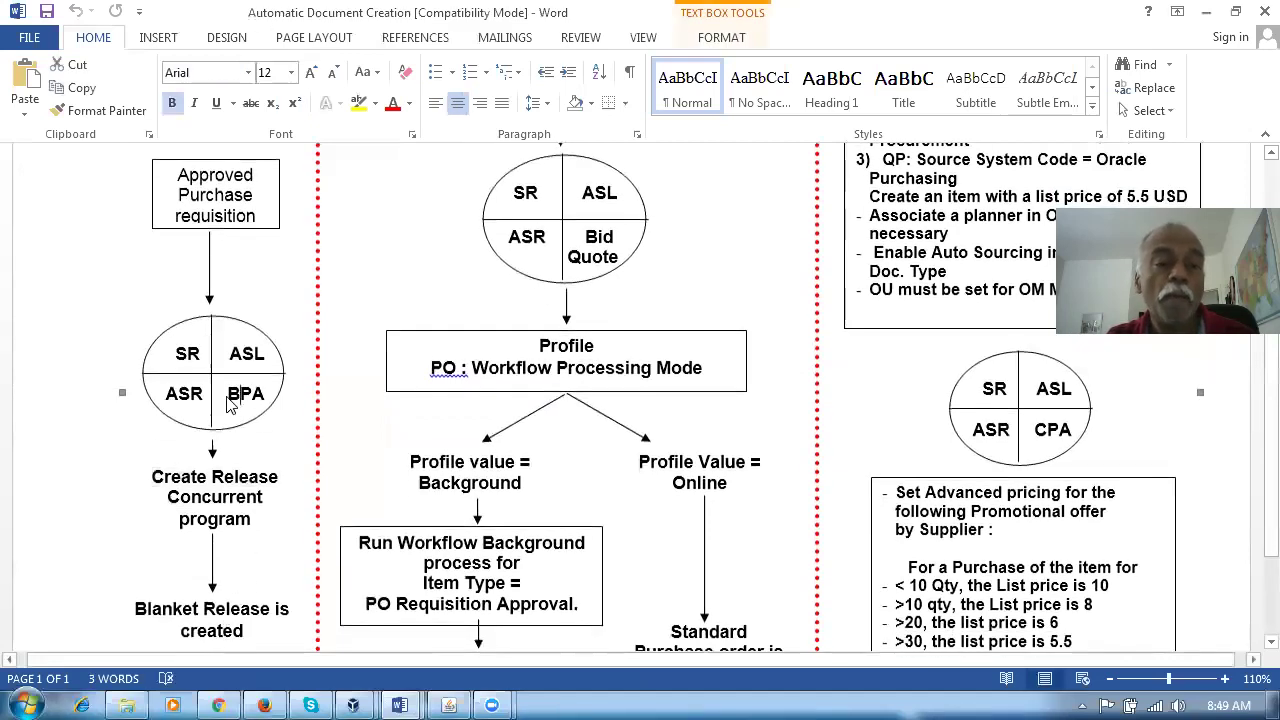
left_click(232, 405)
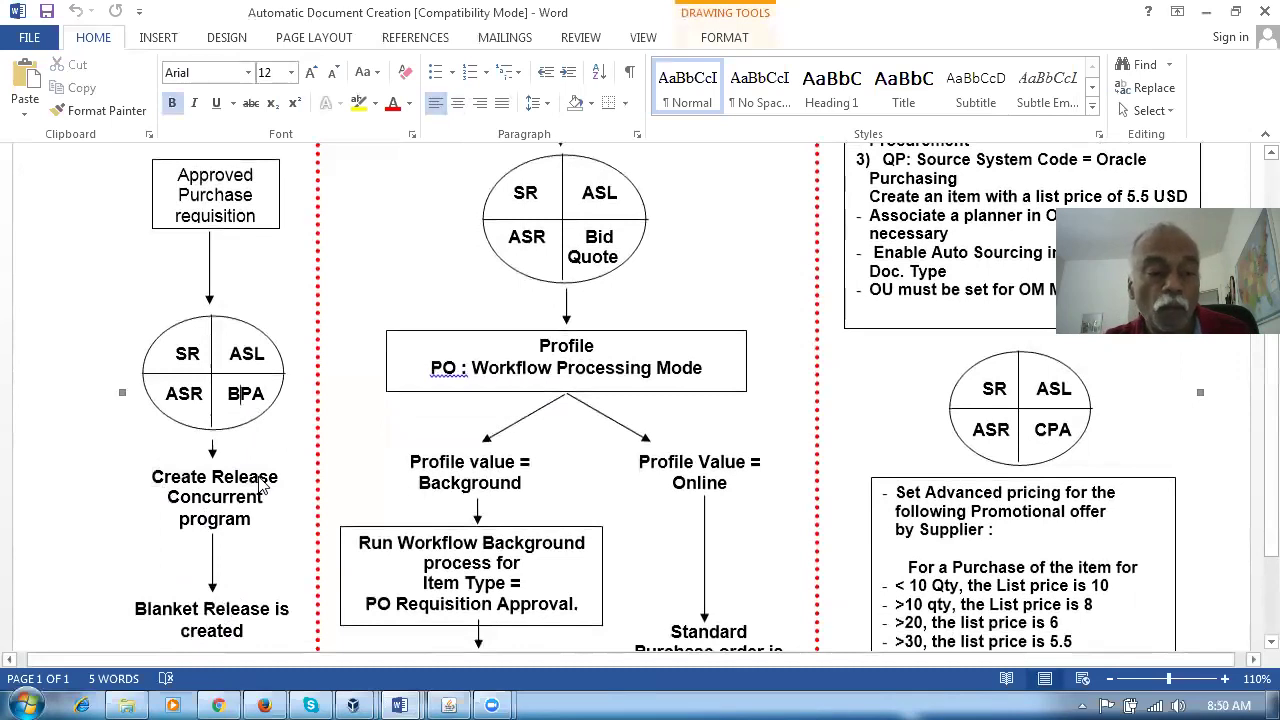
key("alt+Tab")
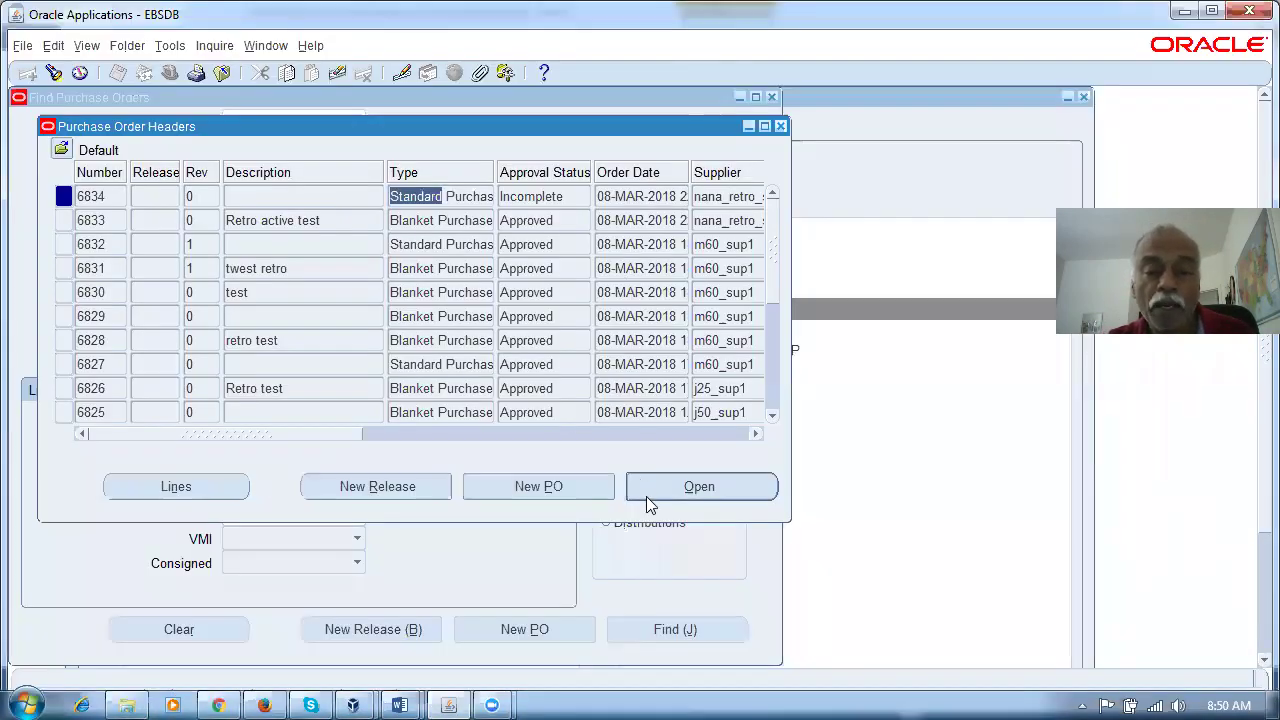
Open PO 6834, review line 1 shipment receiving controls and details, then attempt approval
left_click(646, 497)
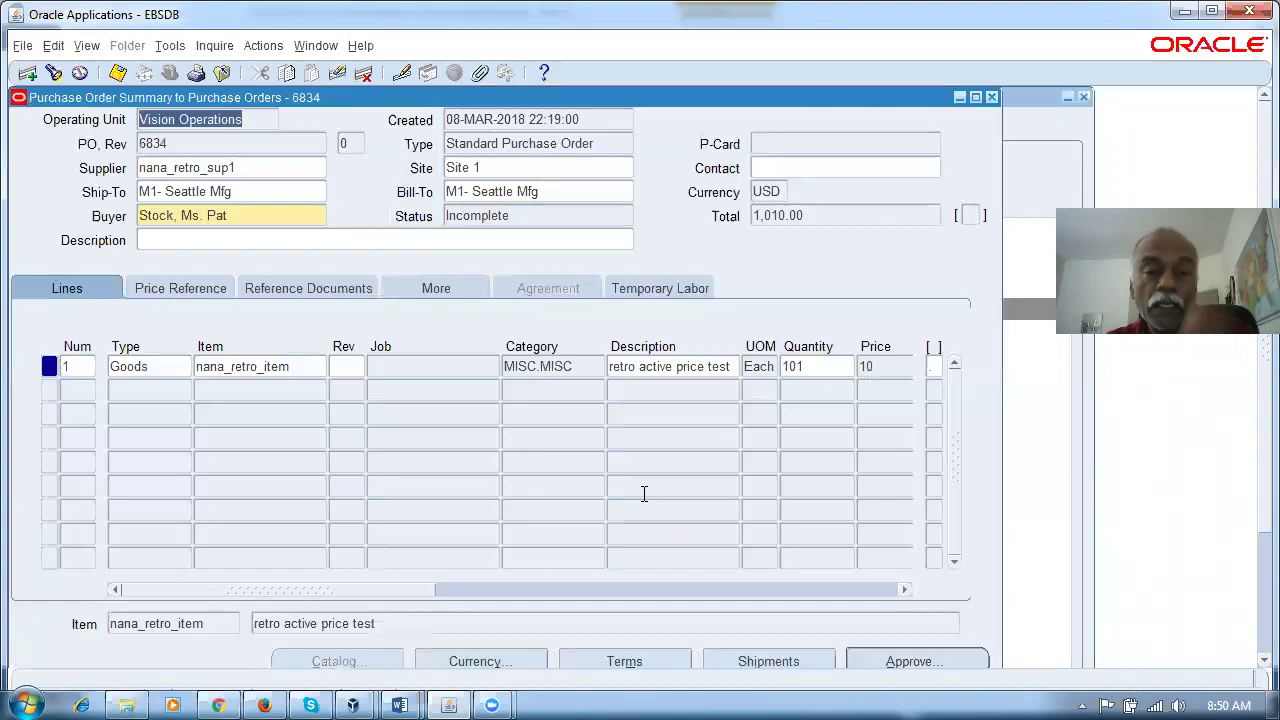
left_click(836, 369)
left_click(883, 368)
left_click(758, 664)
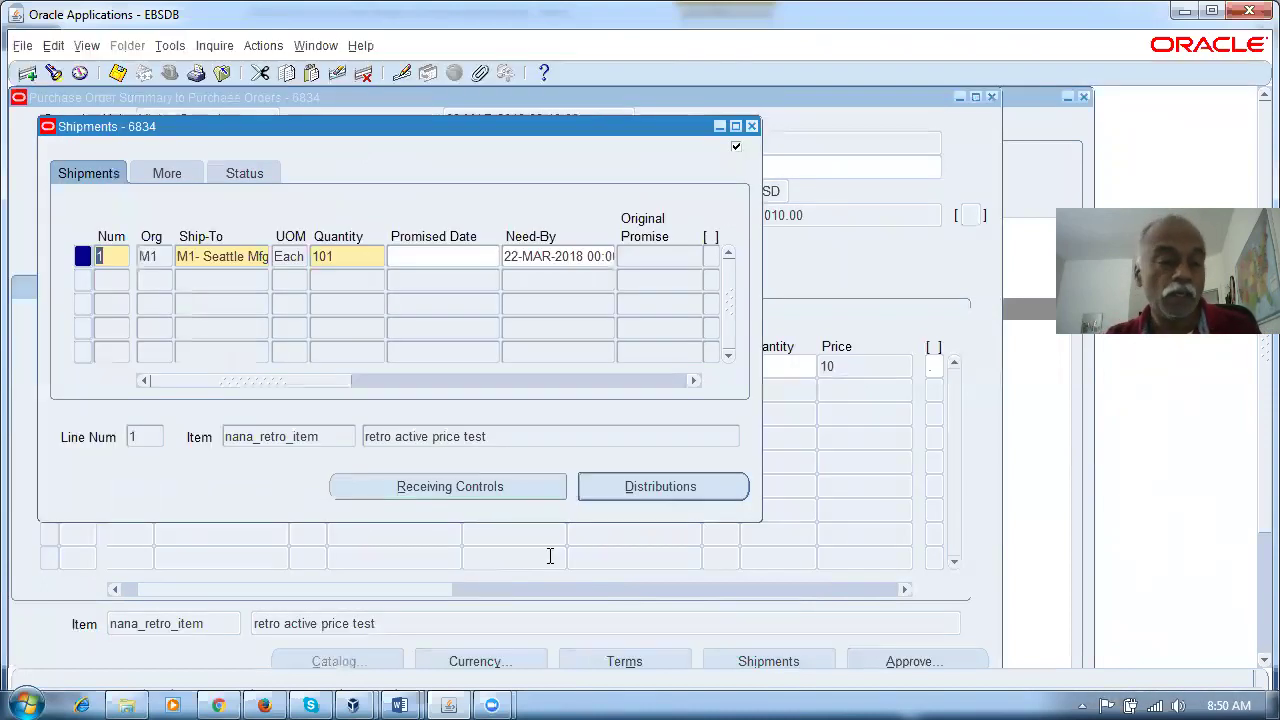
left_click(405, 487)
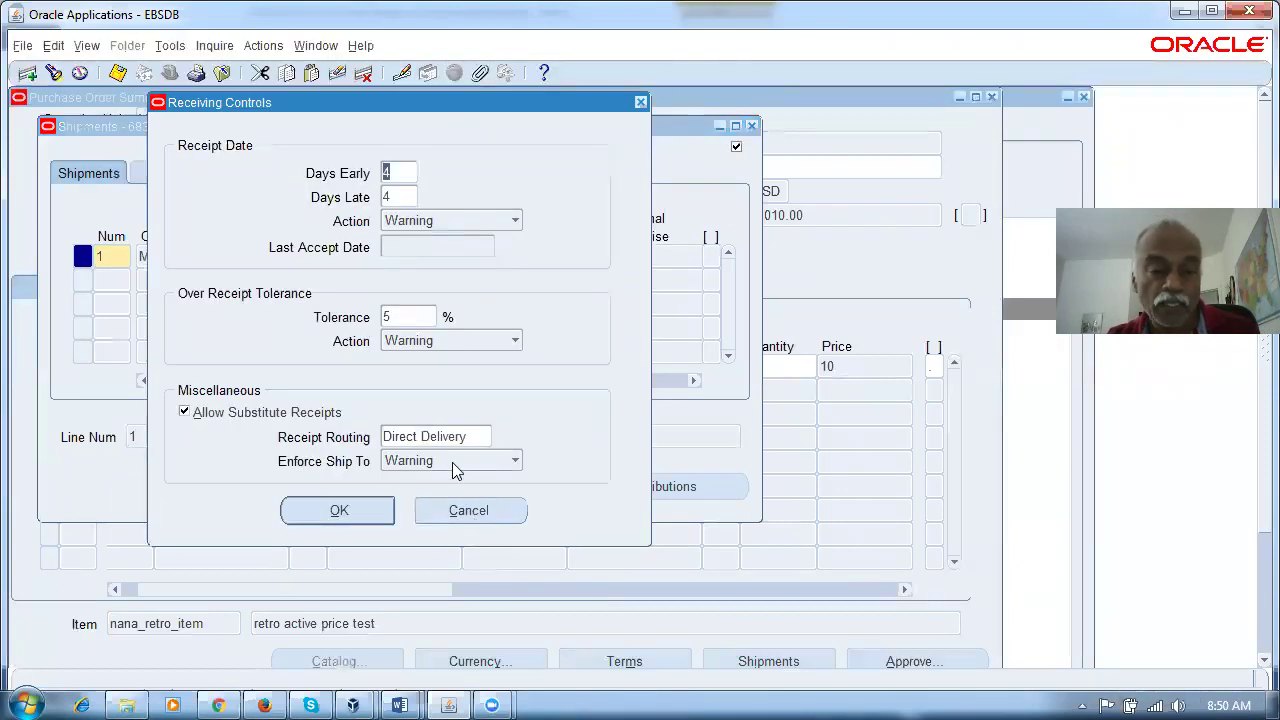
left_click(330, 514)
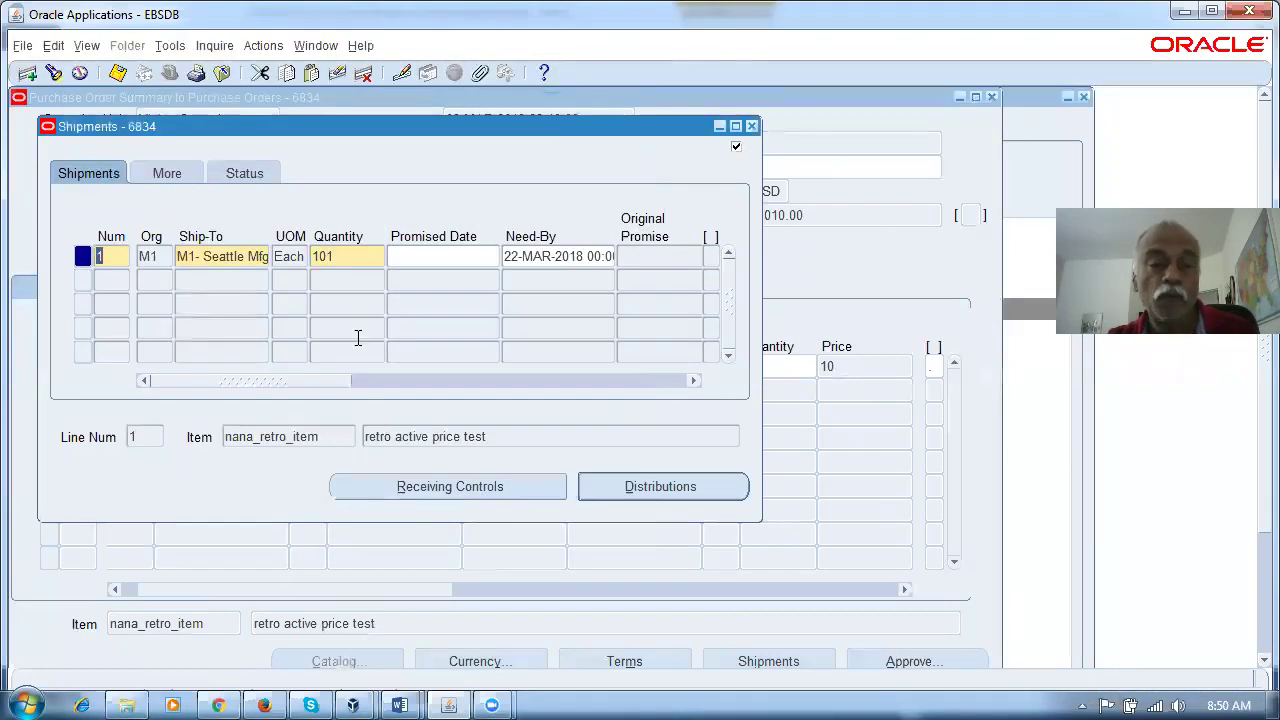
left_click(170, 172)
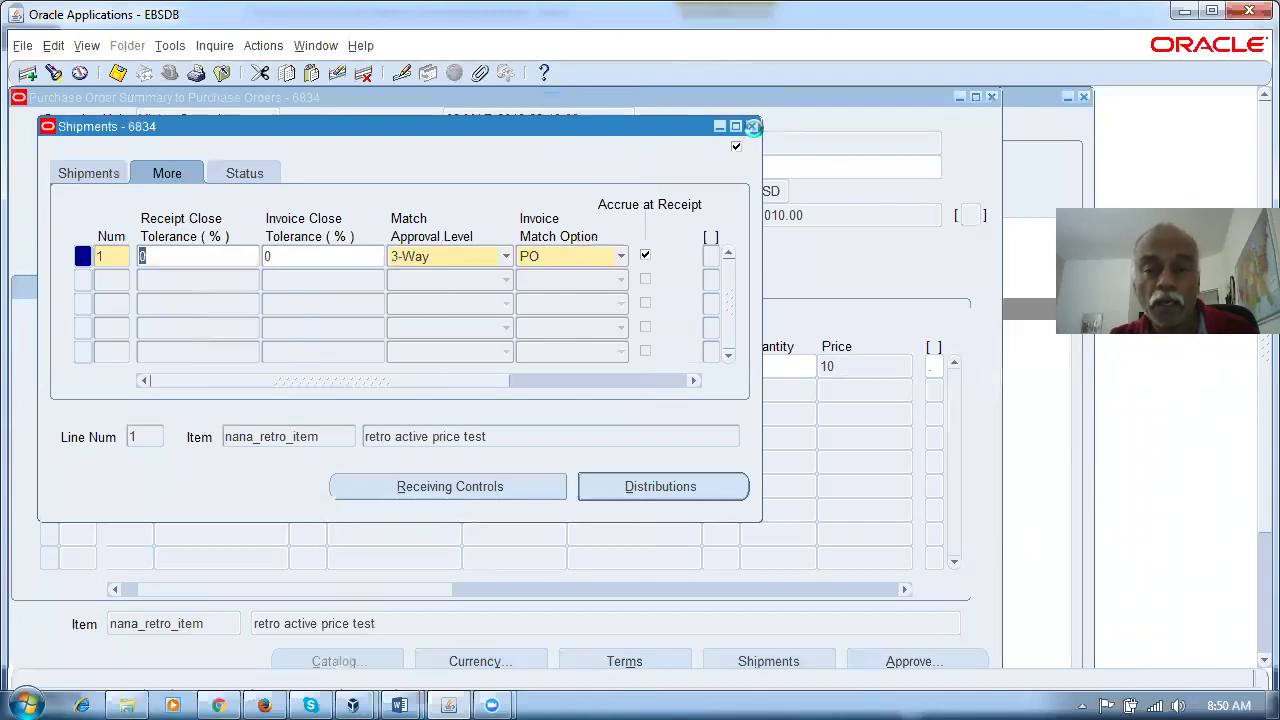
left_click(751, 127)
left_click(914, 661)
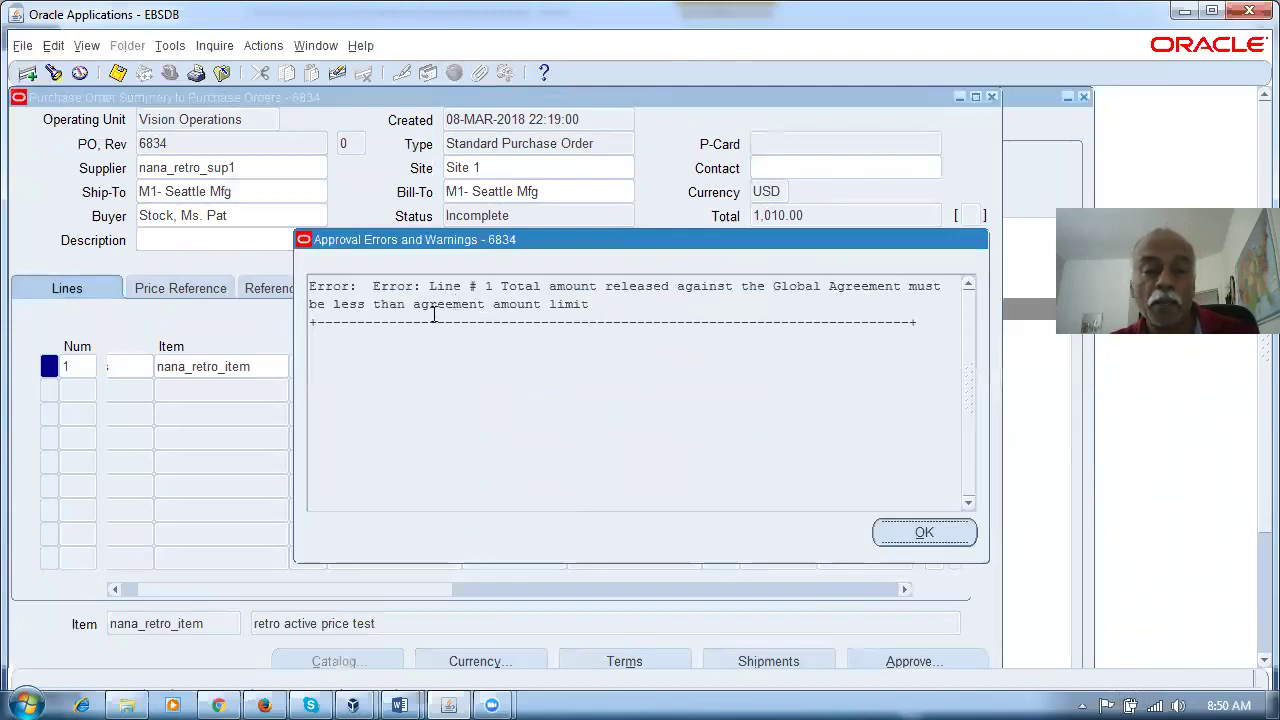
Dismiss the amount-limit error, change line 1 quantity to 90 and save
left_click(620, 400)
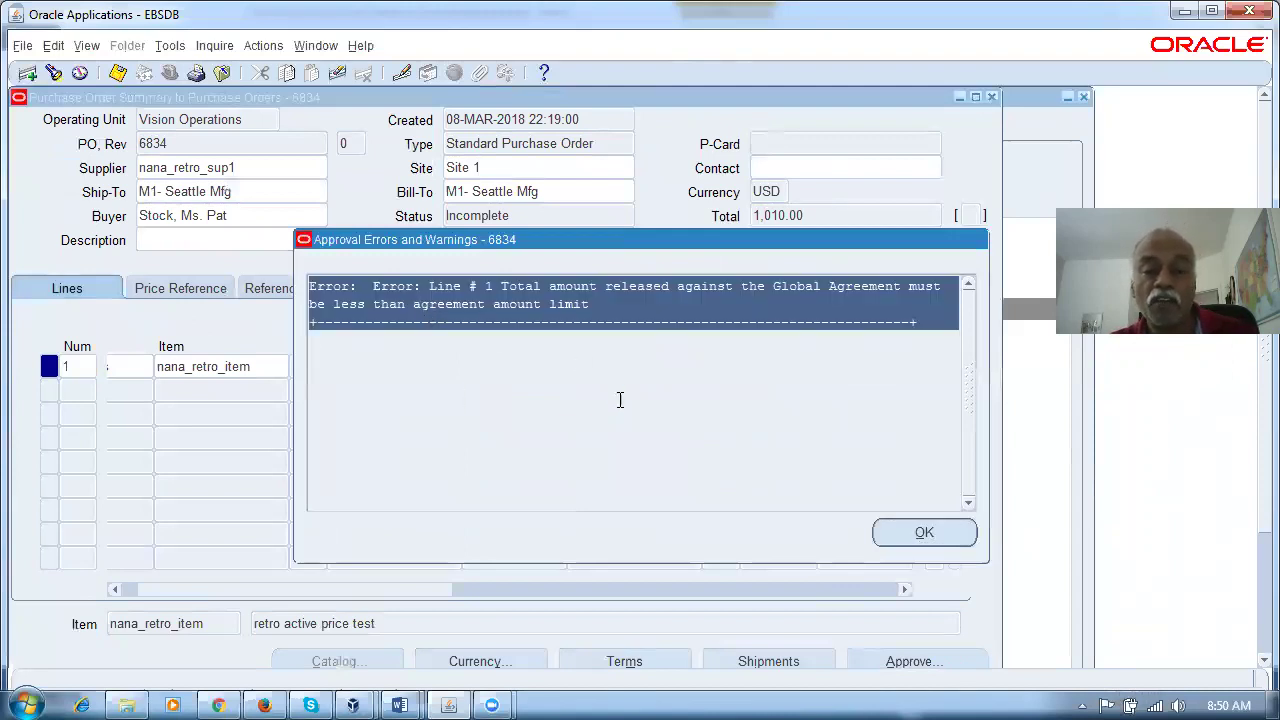
left_click(892, 532)
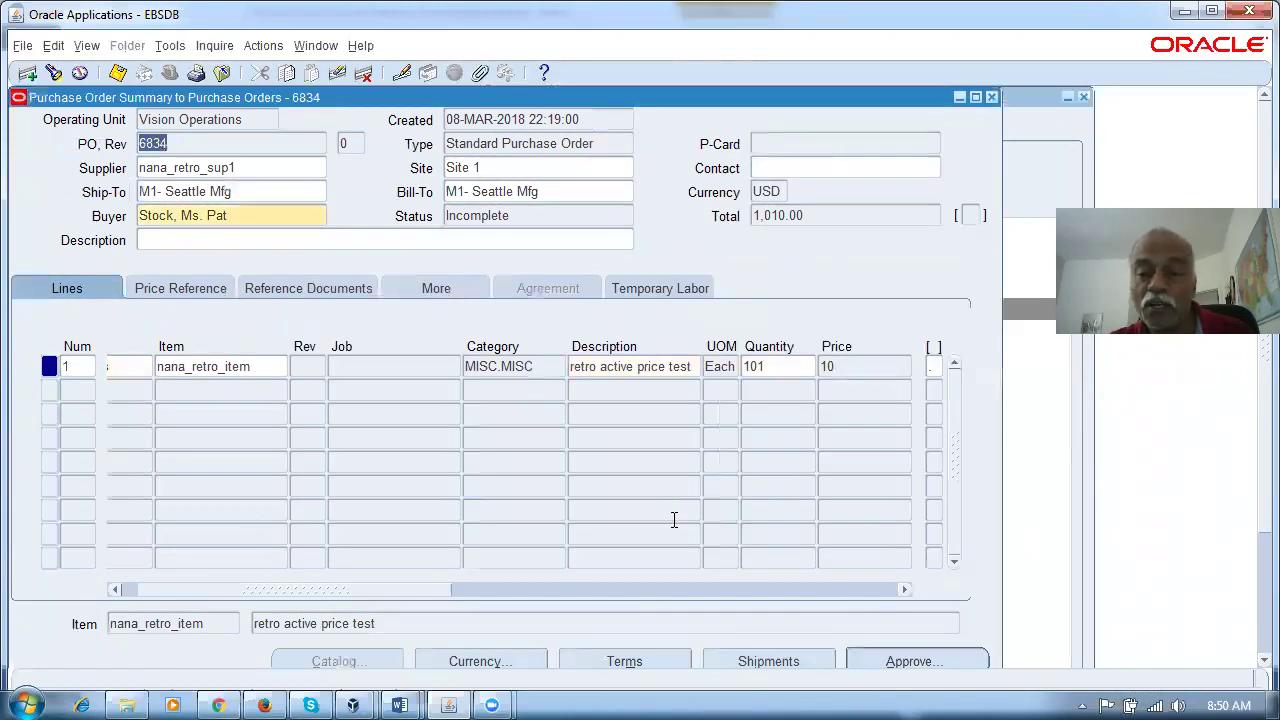
left_click(775, 368)
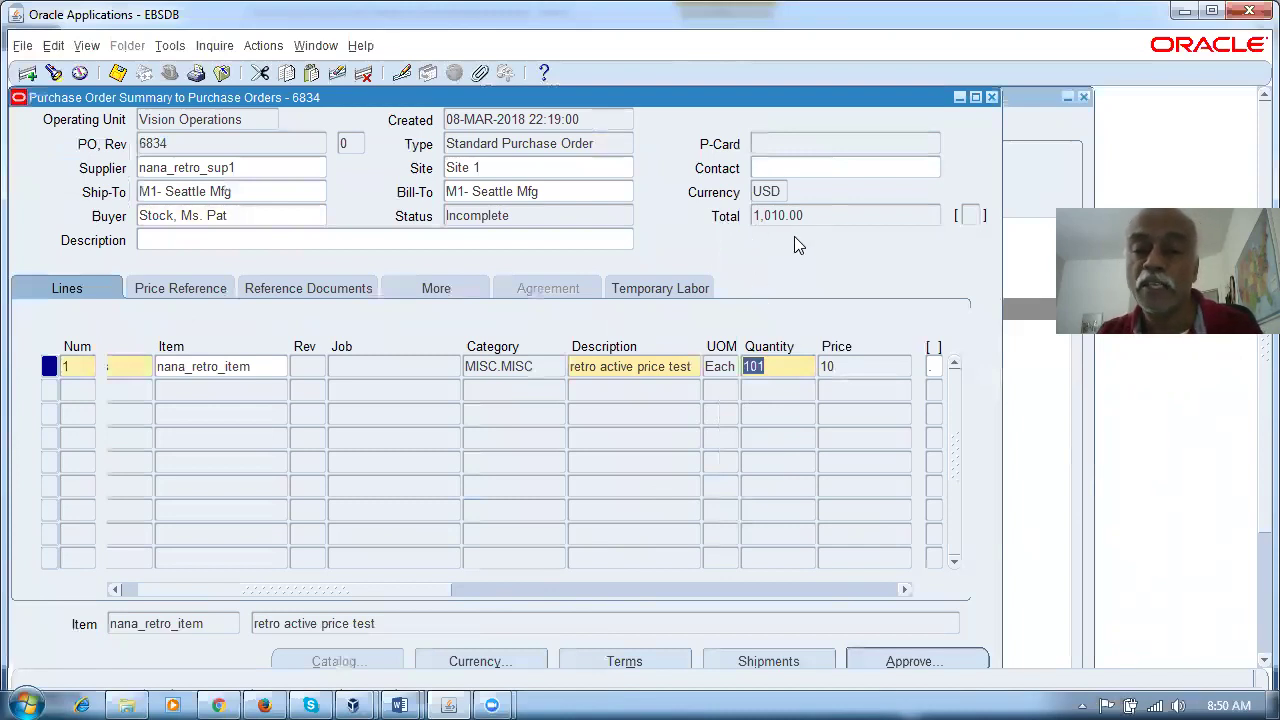
type("90")
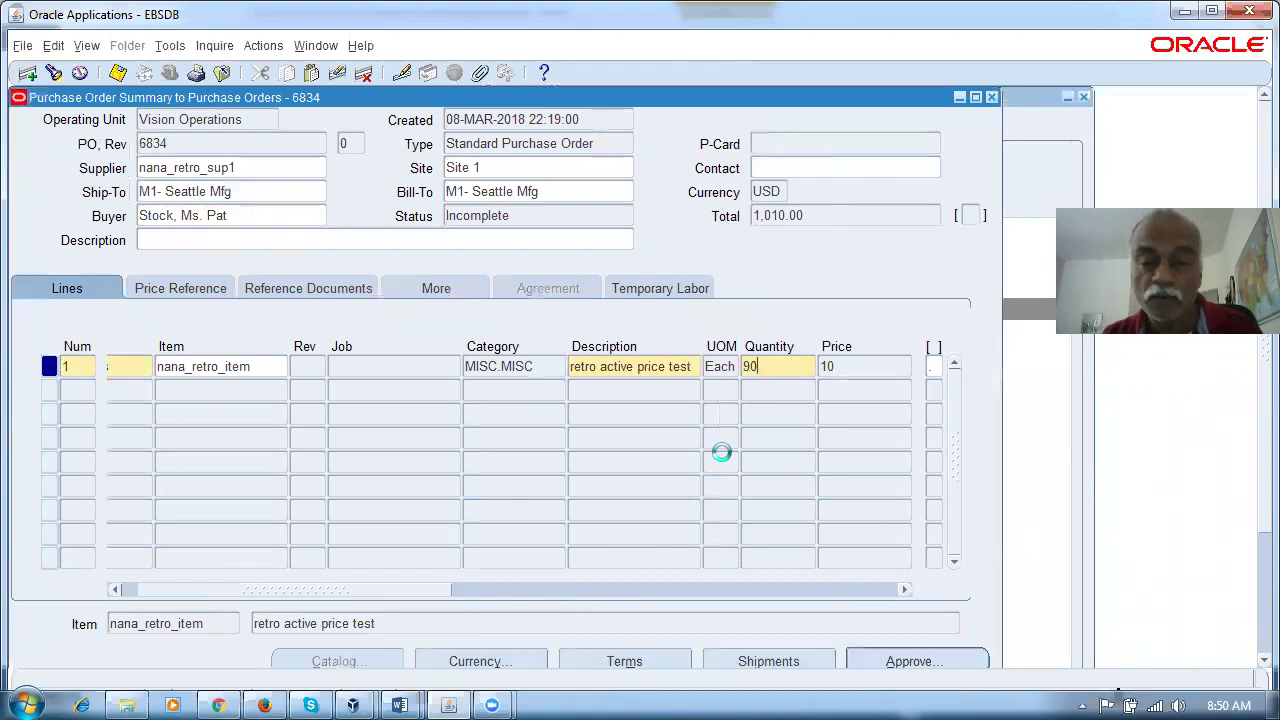
key("Tab")
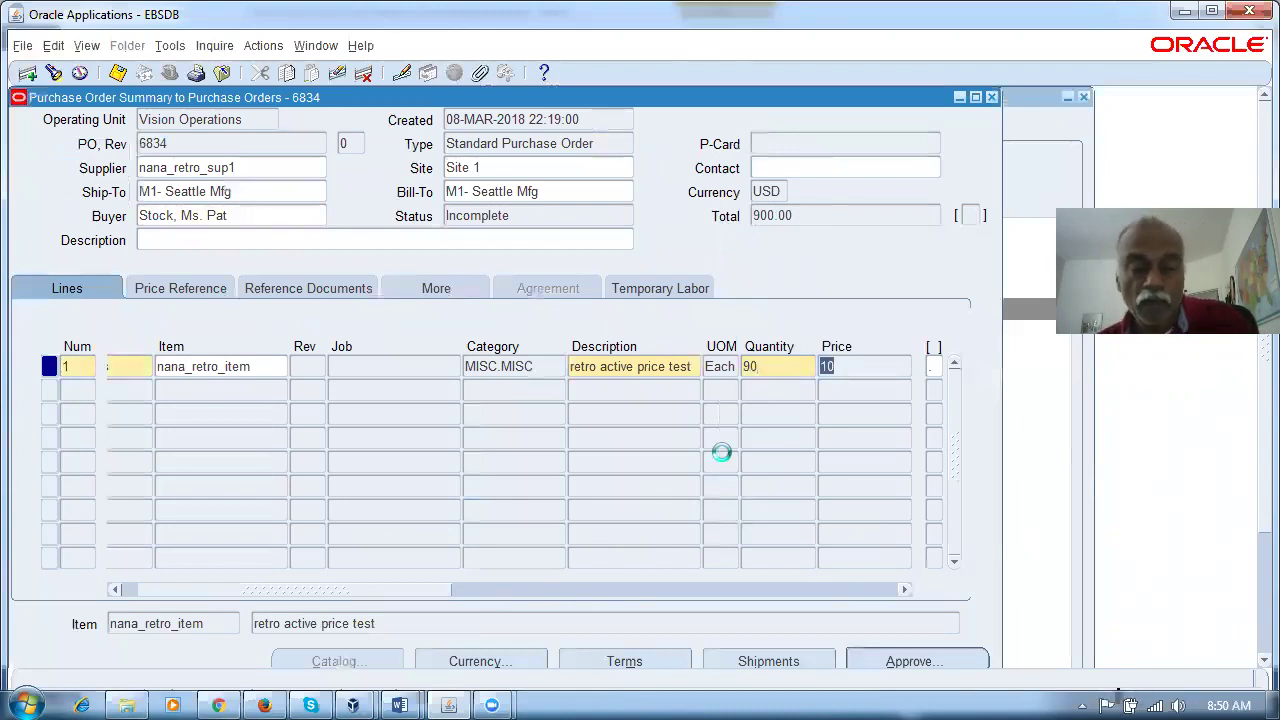
key("ctrl+s")
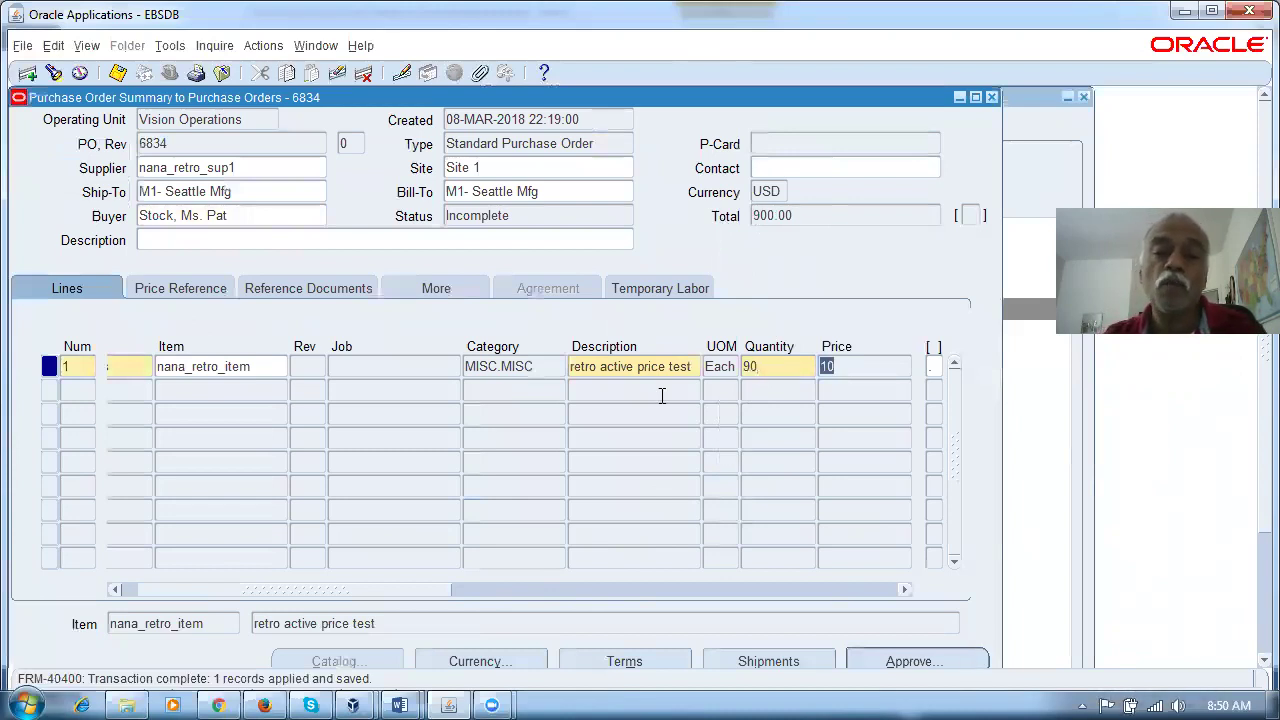
Submit PO 6834 (quantity 90, price 10, total 900.00) for approval, reaching Approved status
double_click(521, 216)
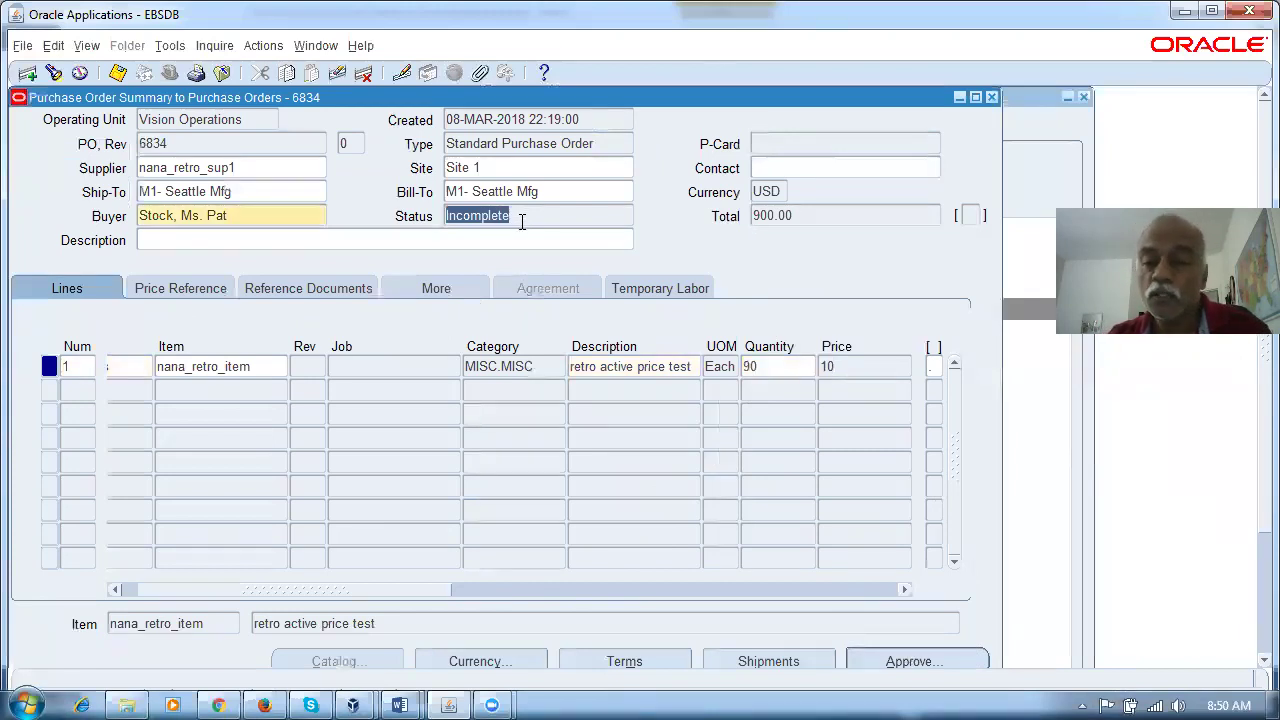
double_click(779, 368)
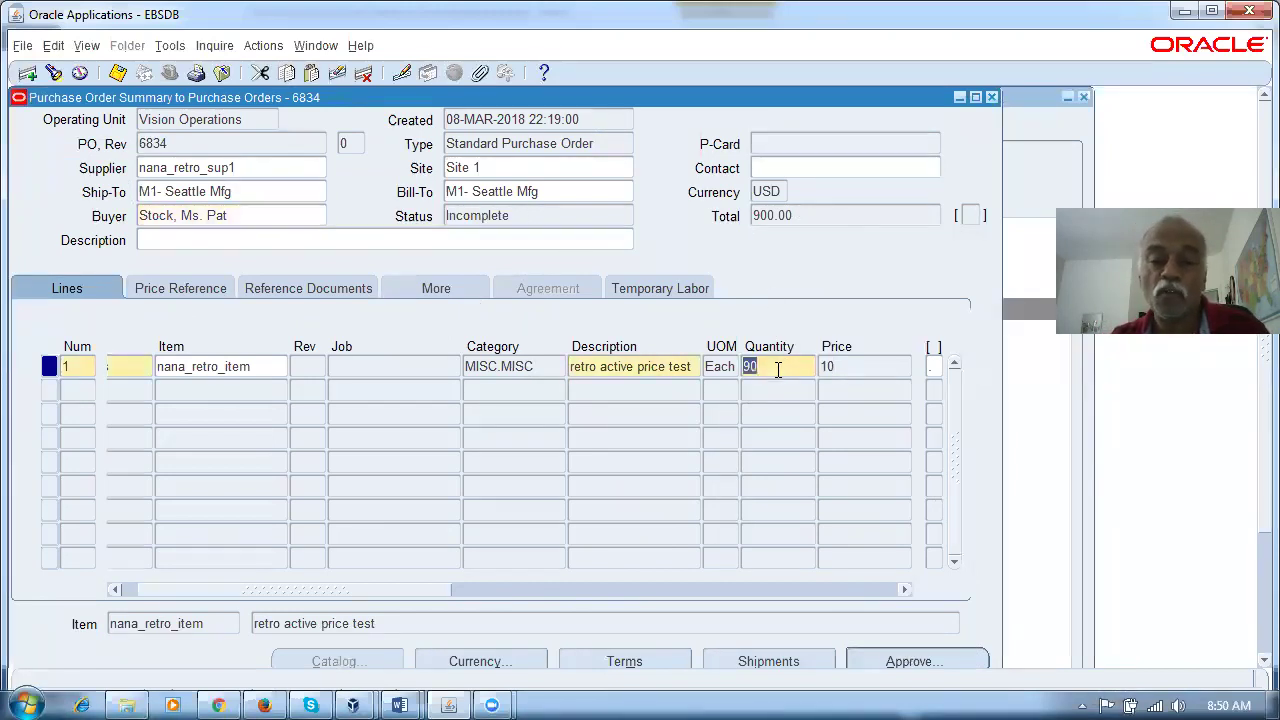
double_click(860, 366)
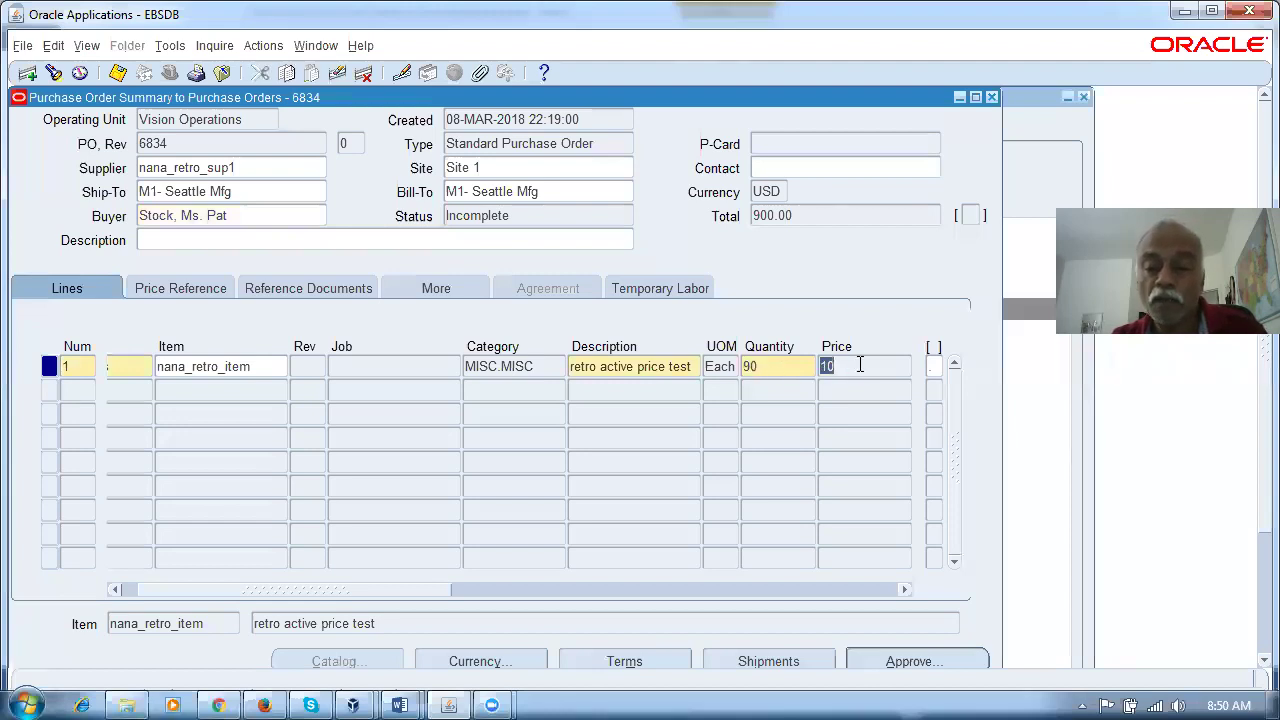
left_click(934, 654)
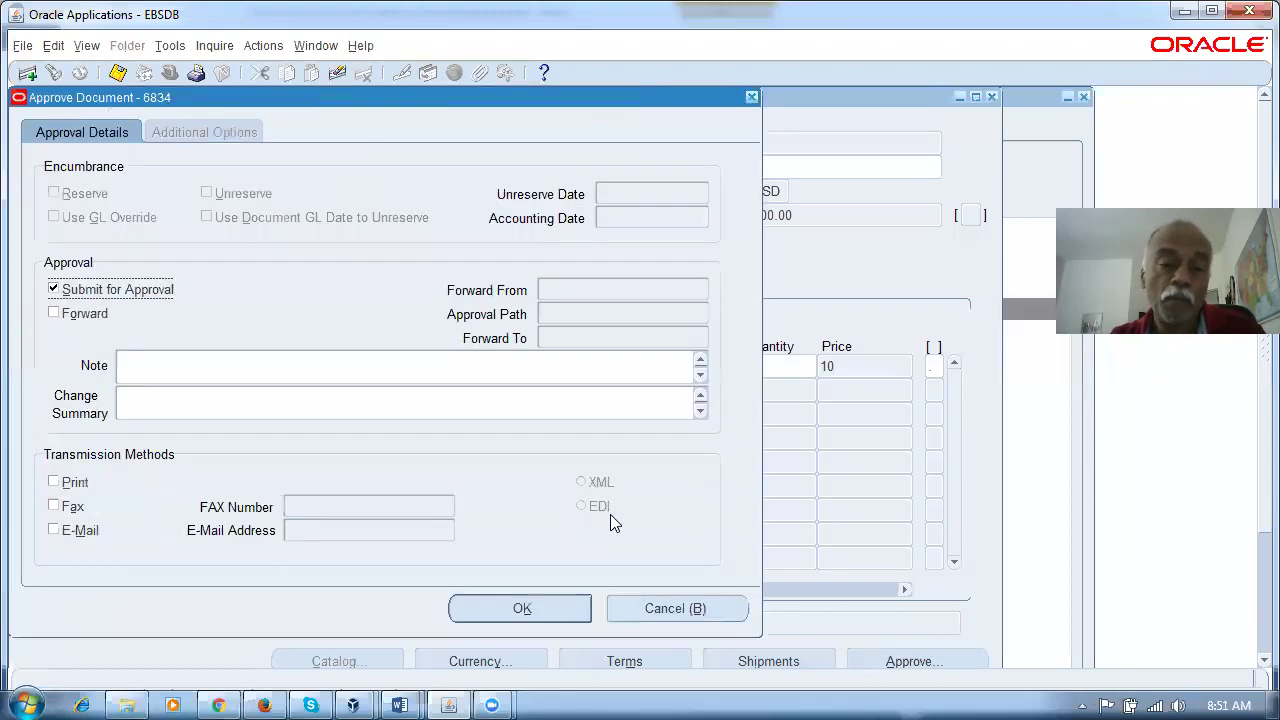
left_click(534, 610)
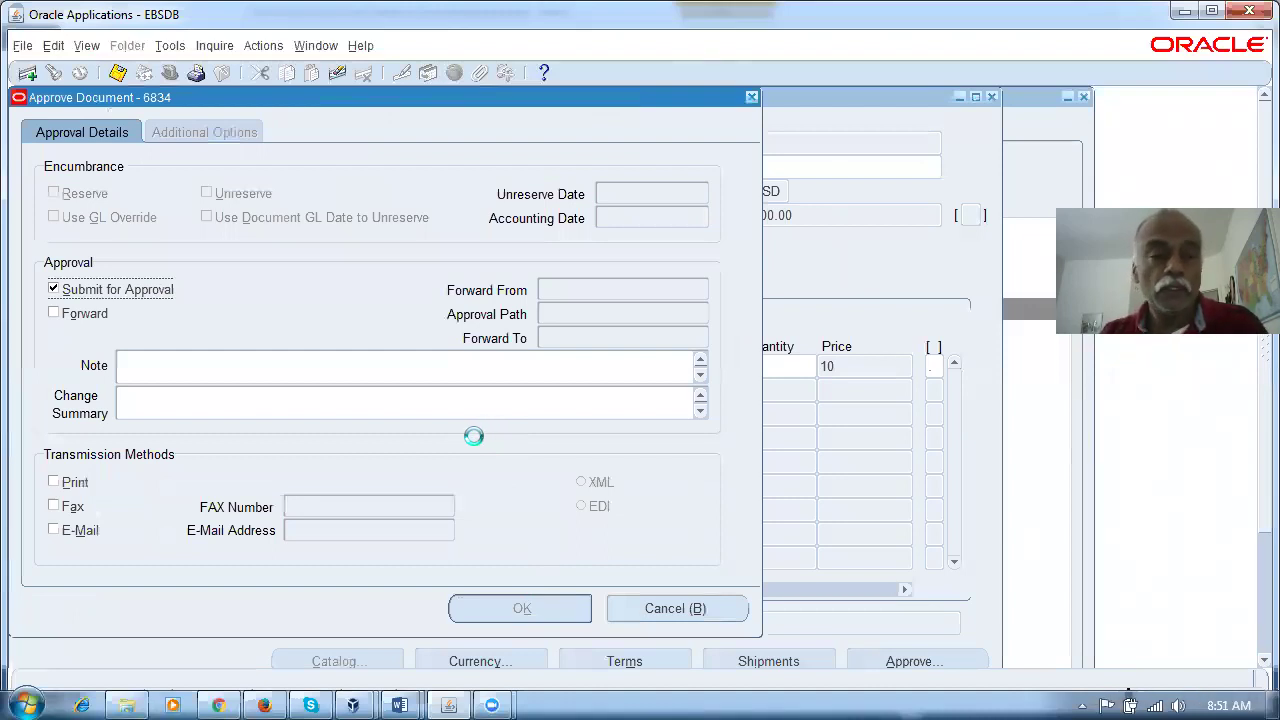
left_click(518, 238)
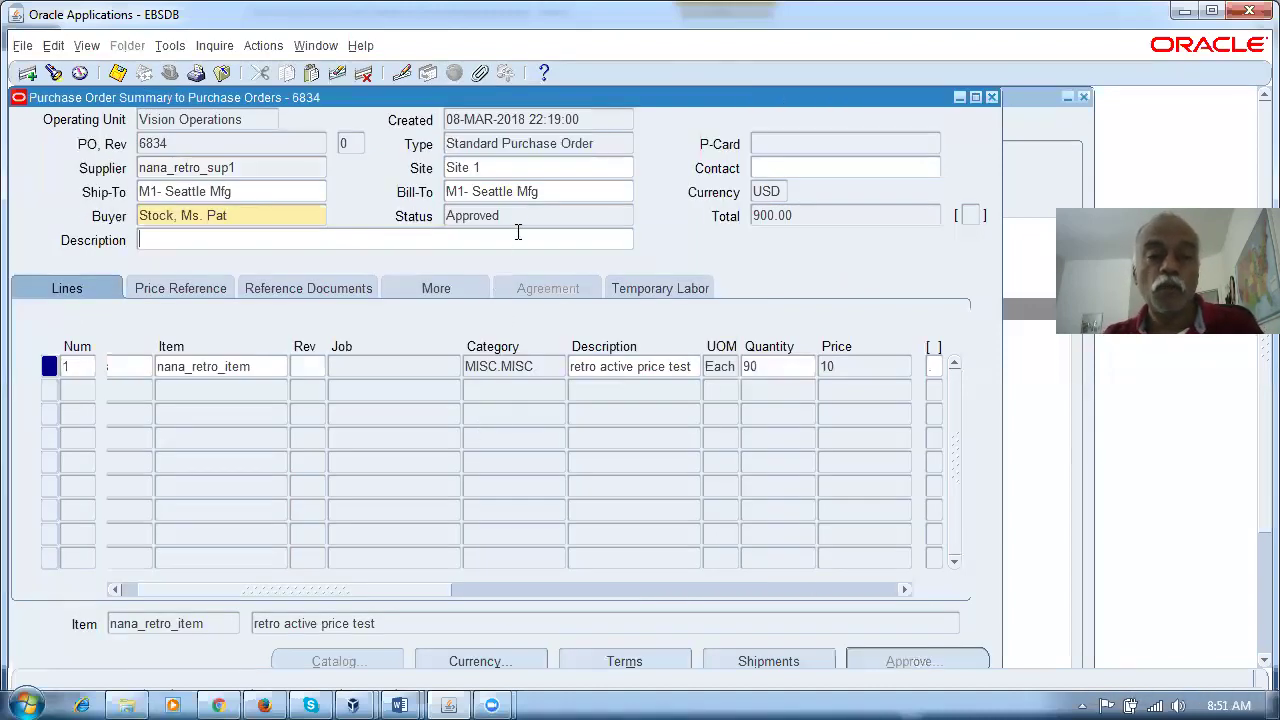
left_click(515, 216)
left_click(307, 46)
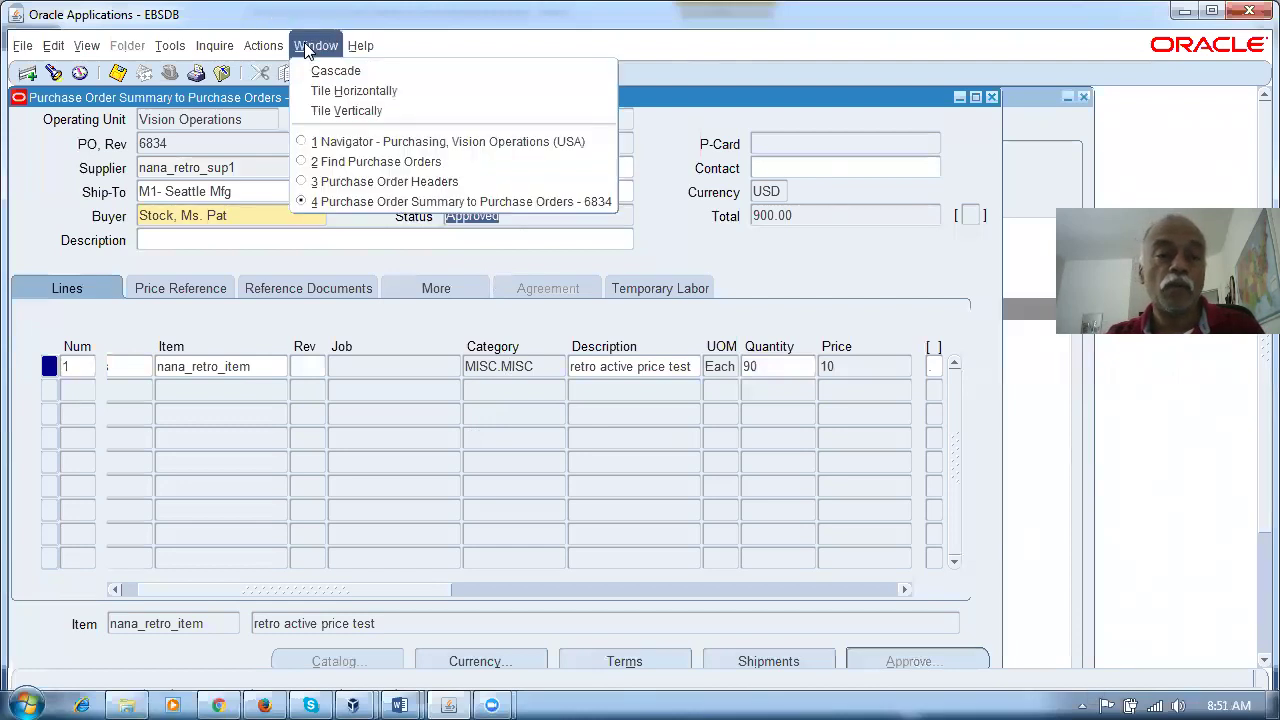
Open the Receiving Receipts form and find expected receipts for PO 6834 with a new receipt header
left_click(347, 145)
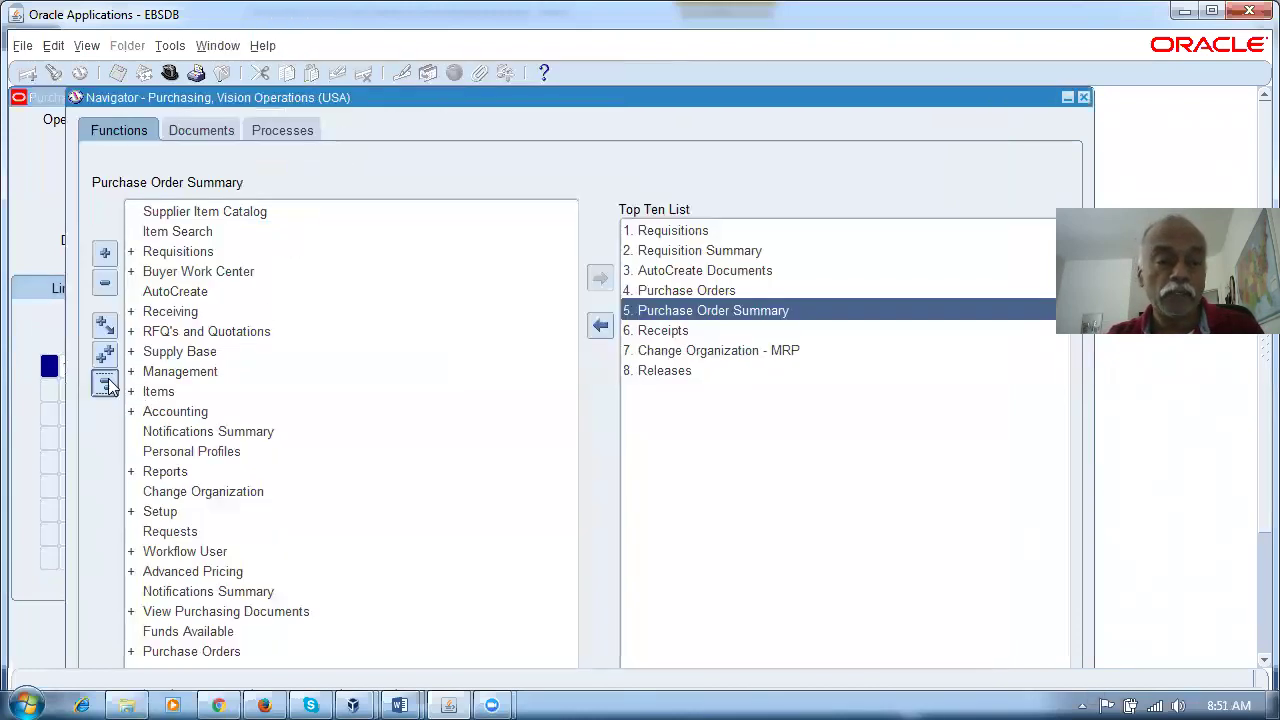
double_click(167, 314)
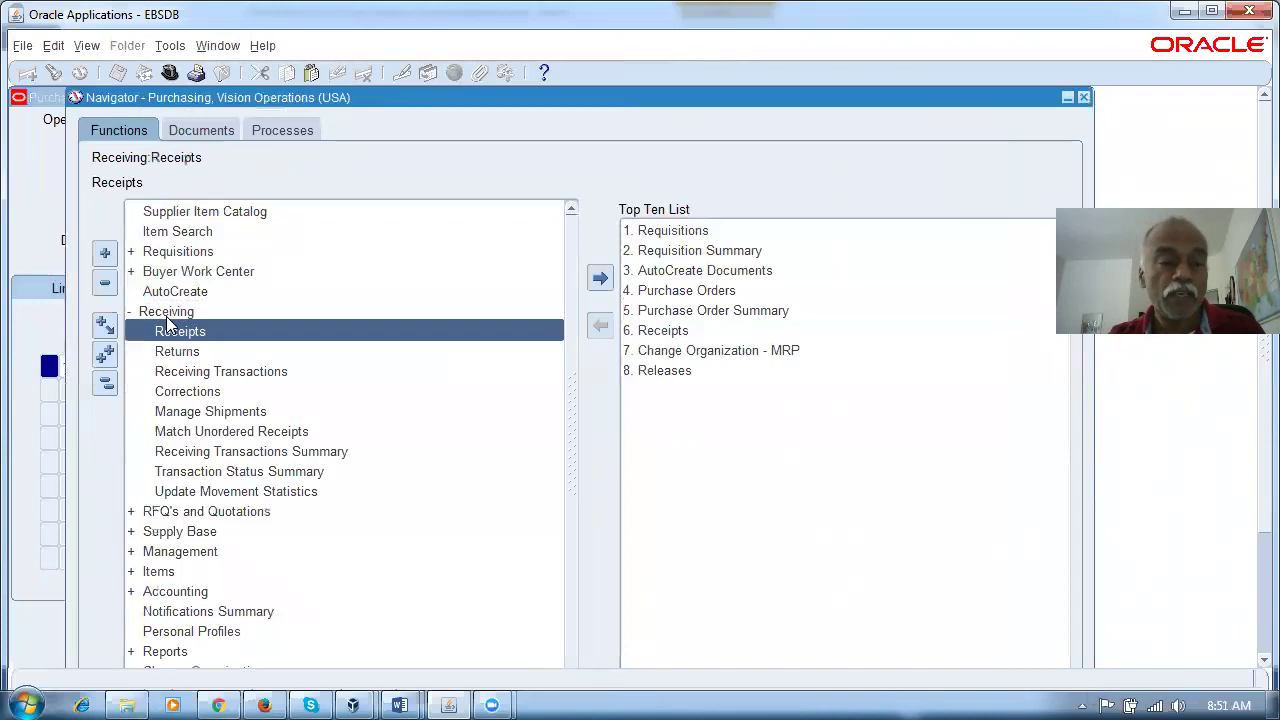
double_click(220, 334)
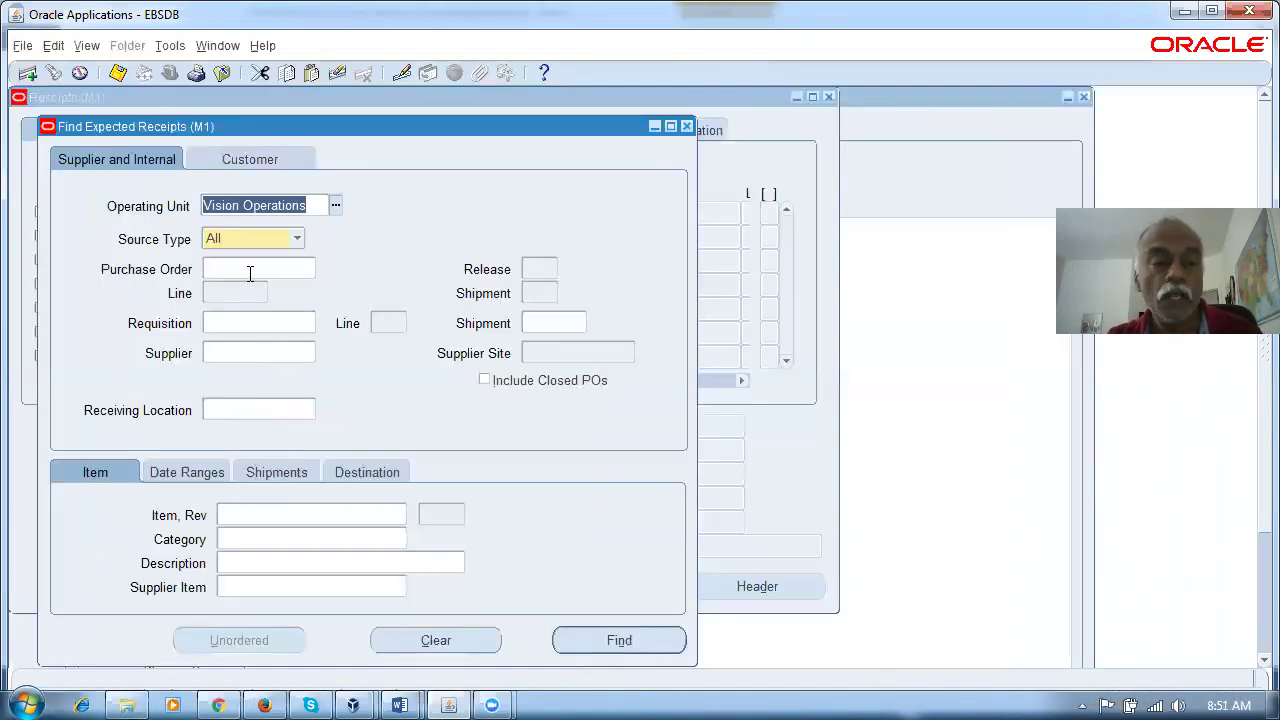
left_click(250, 273)
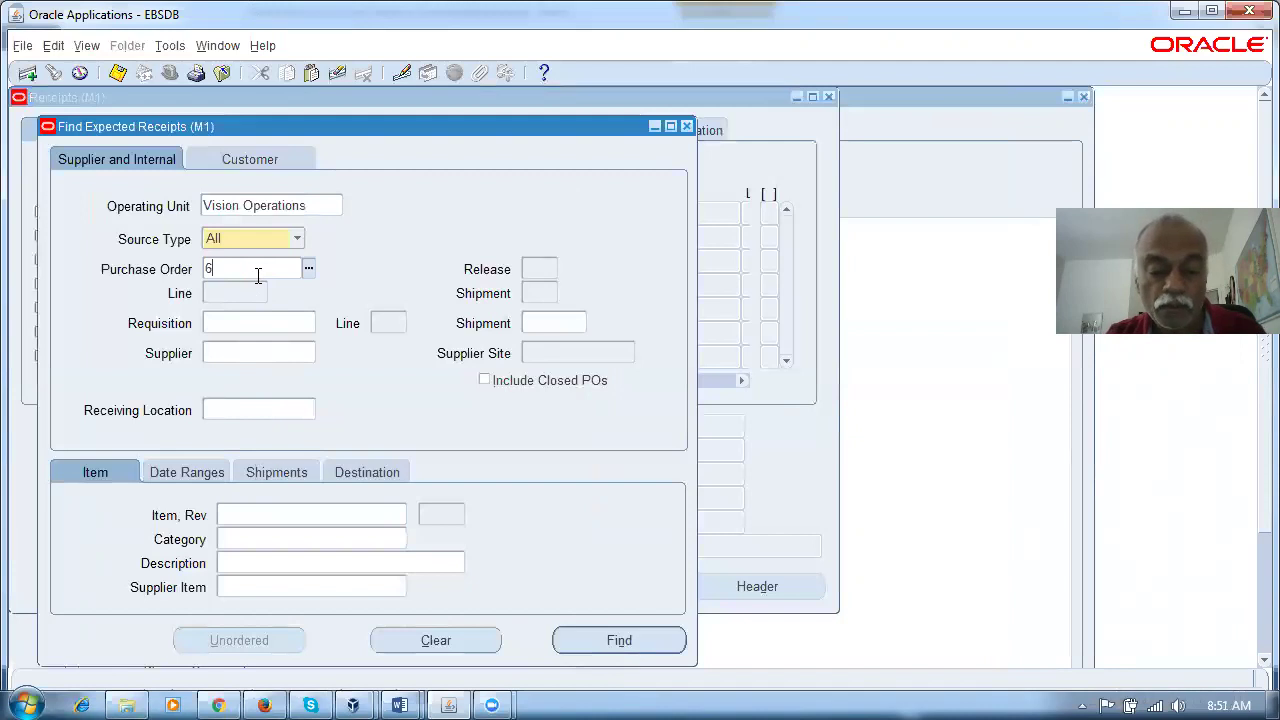
type("6834")
key("Tab")
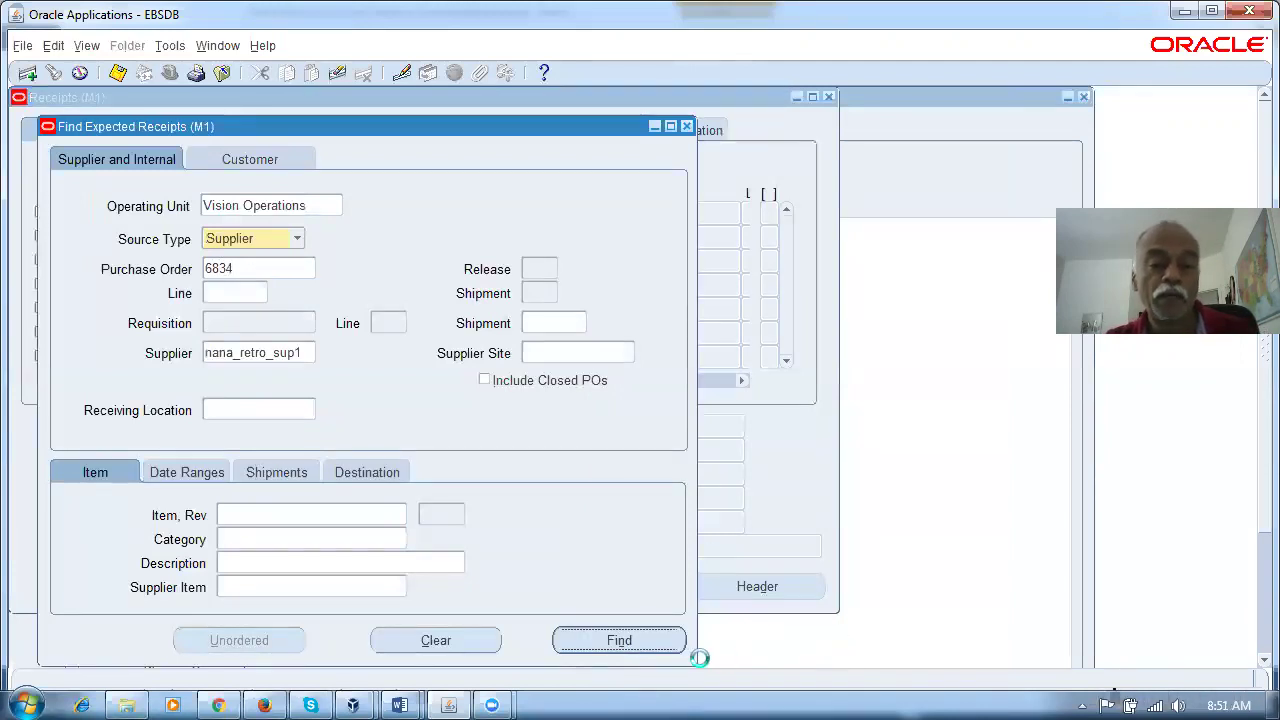
left_click(619, 638)
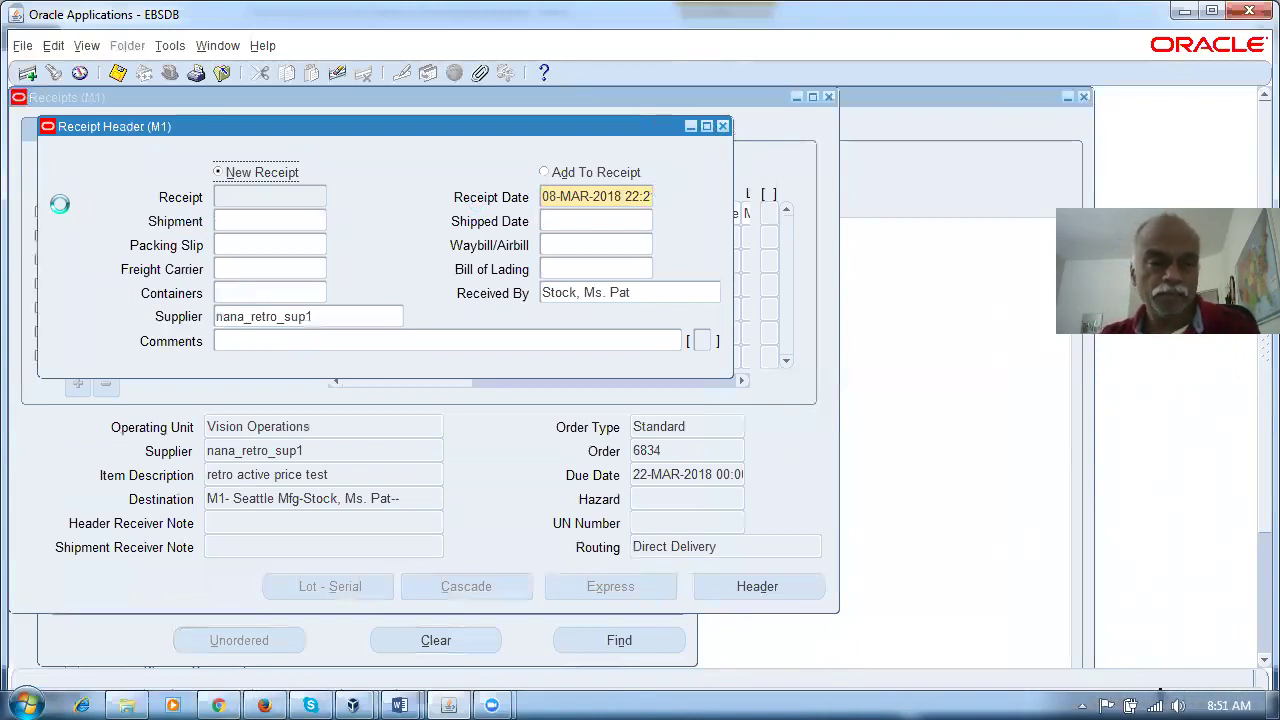
Receive the 90-unit line of PO 6834 into the Stores subinventory and save
left_click(40, 213)
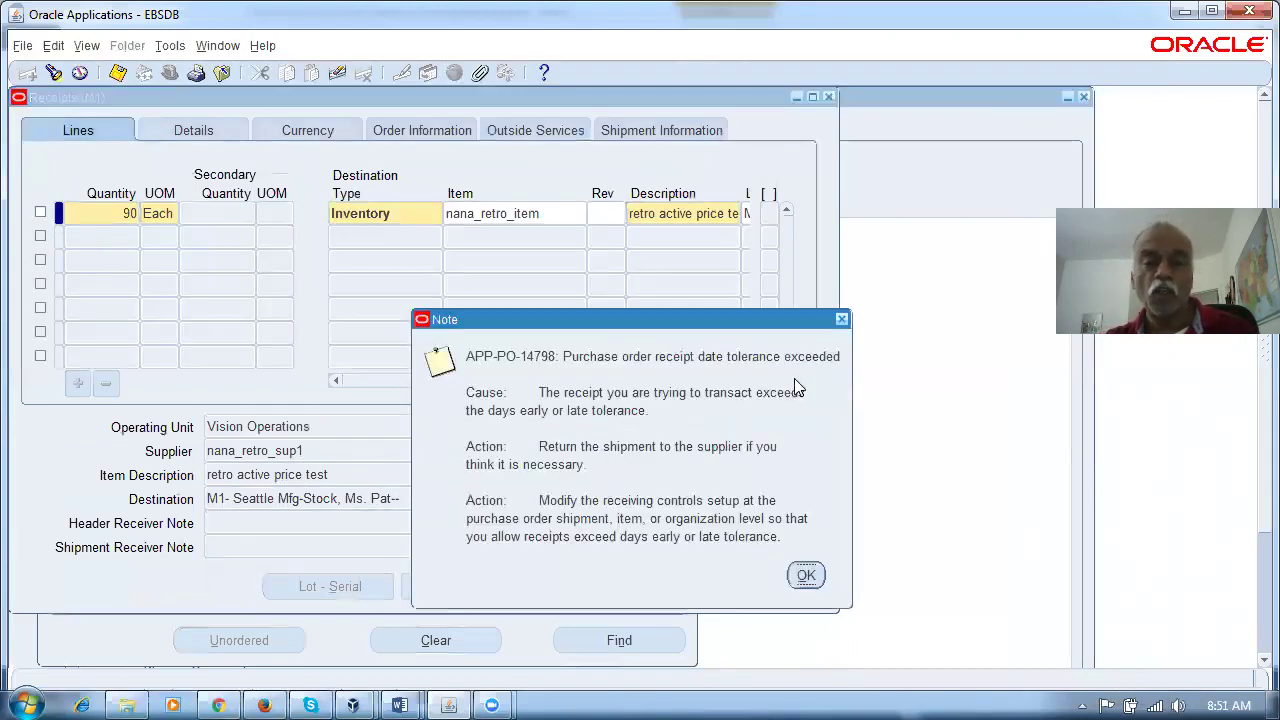
left_click(805, 575)
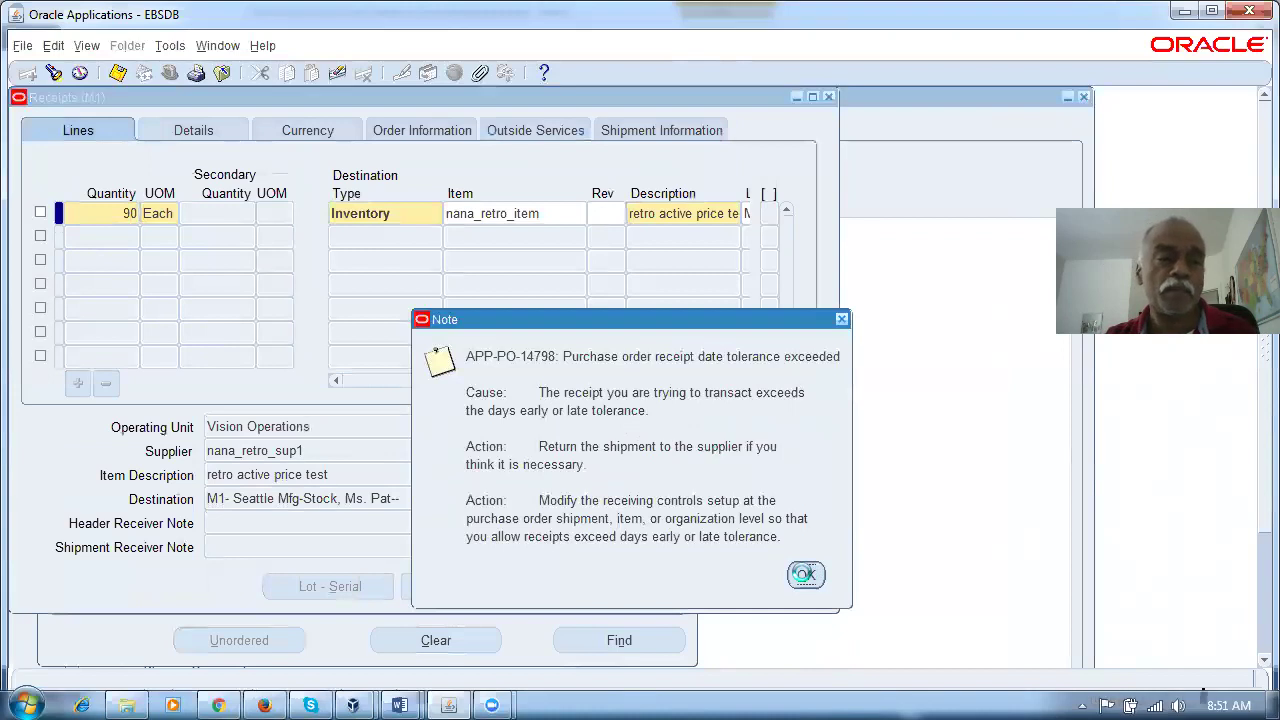
left_click_drag(352, 380, 460, 391)
left_click(620, 218)
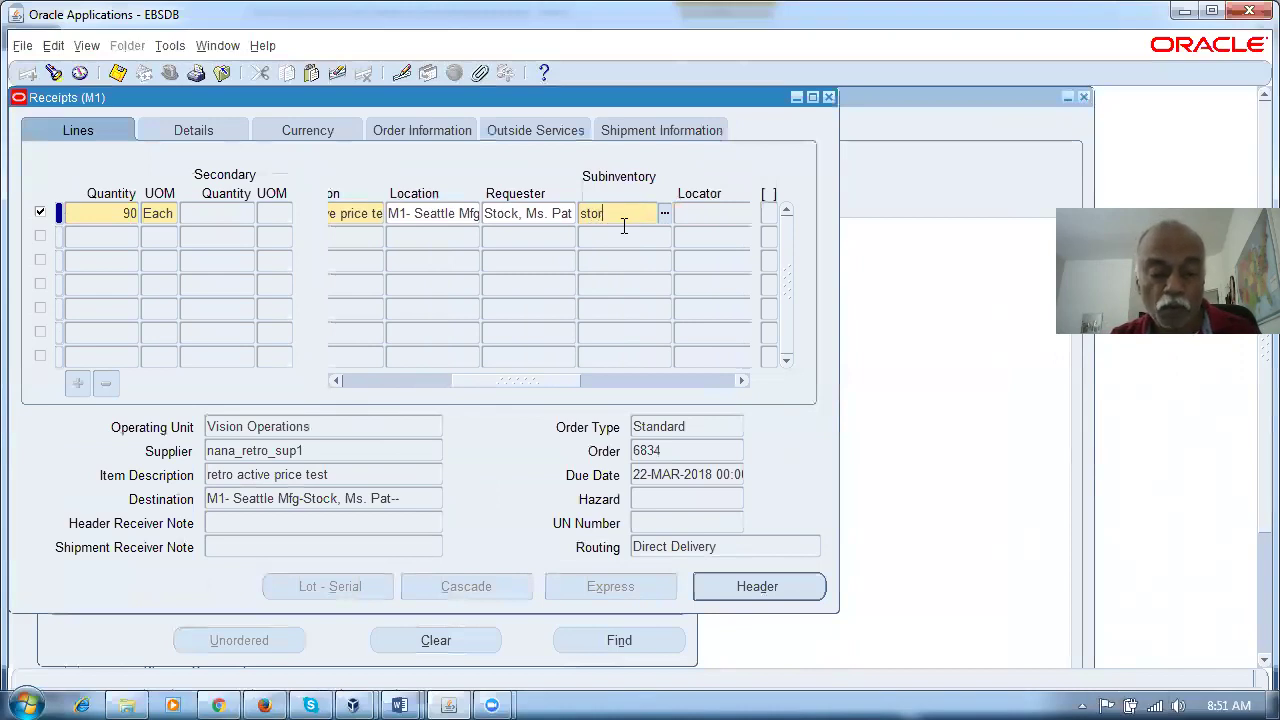
key("Tab")
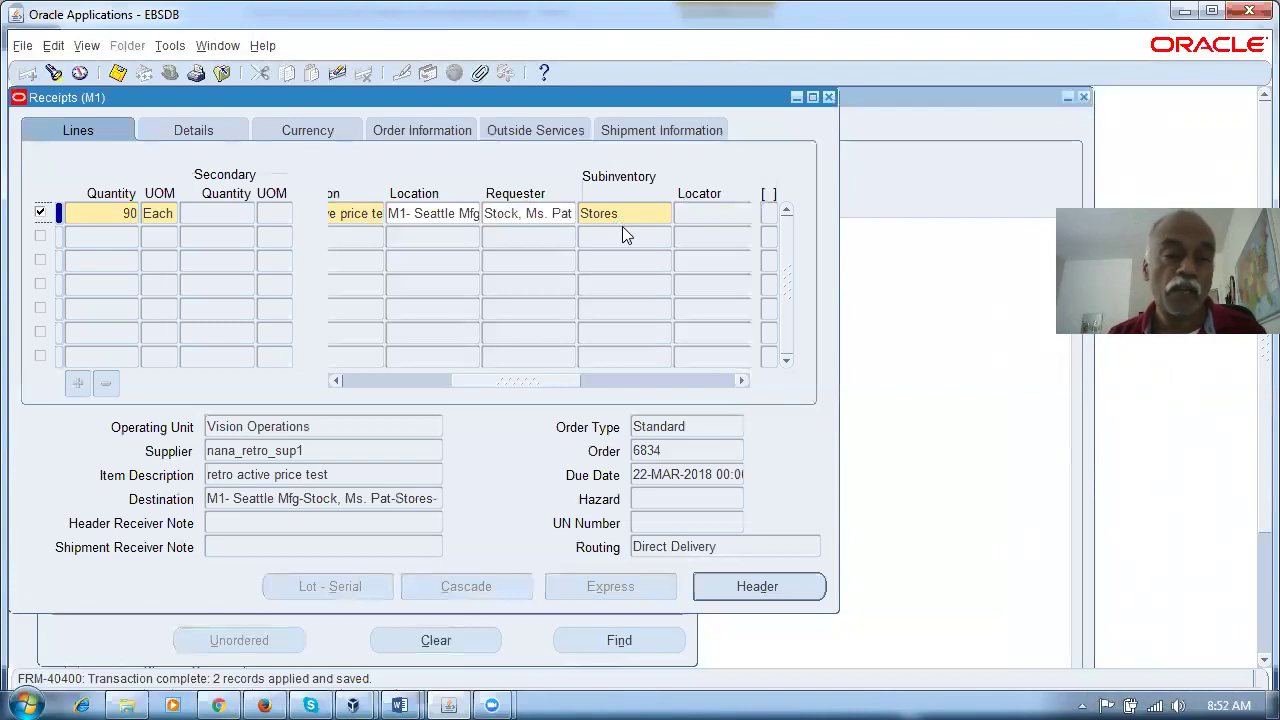
key("alt+v")
Find my requests and check Receiving Transaction Processor request 7697032, which is running
key("r")
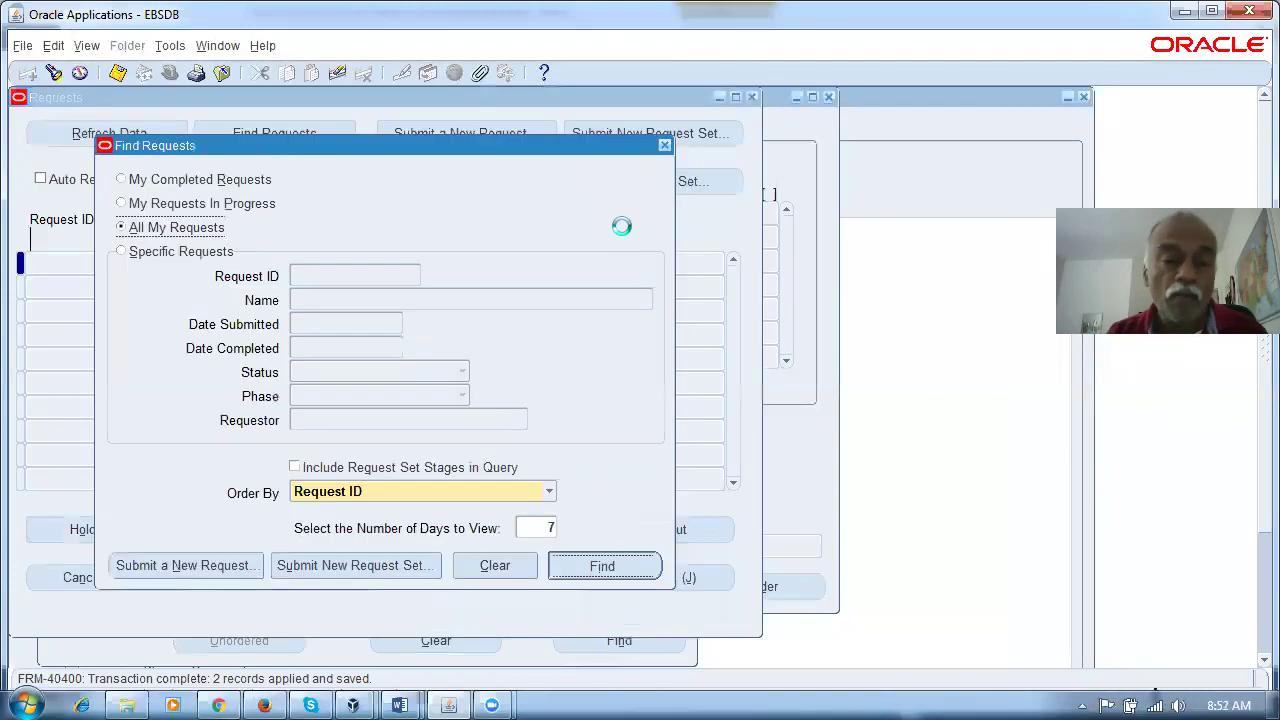
key("Return")
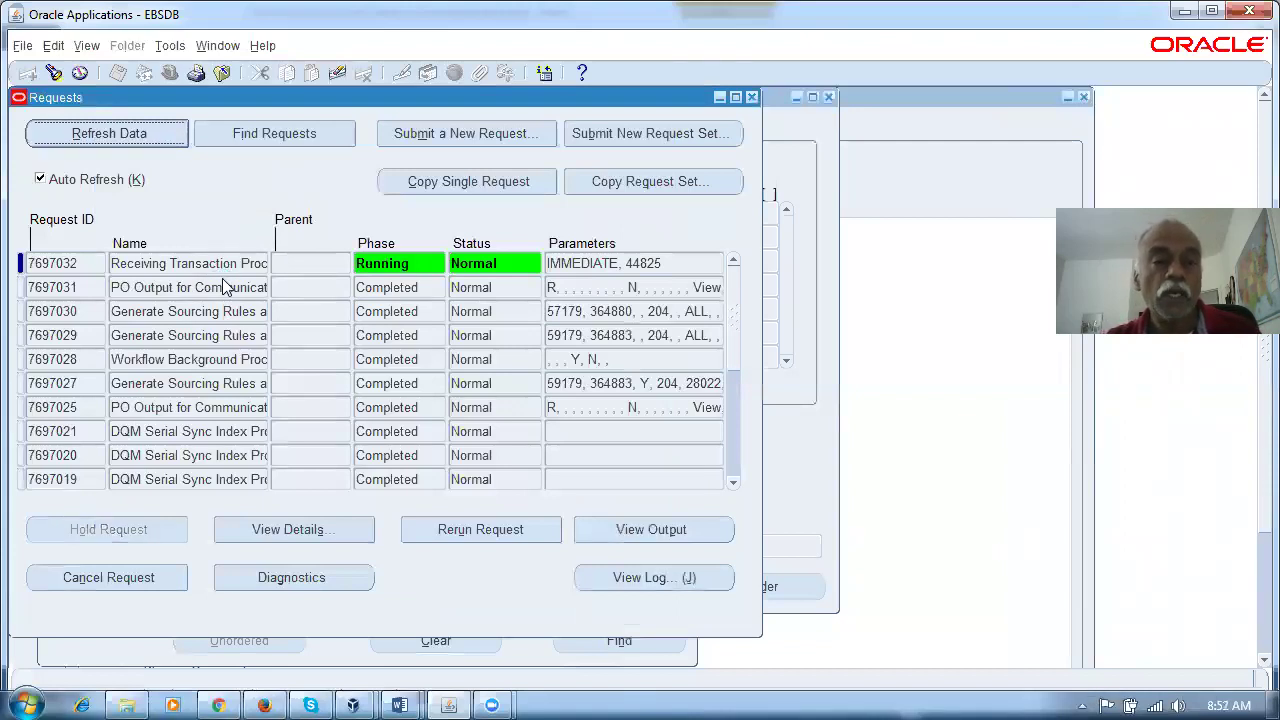
left_click(232, 268)
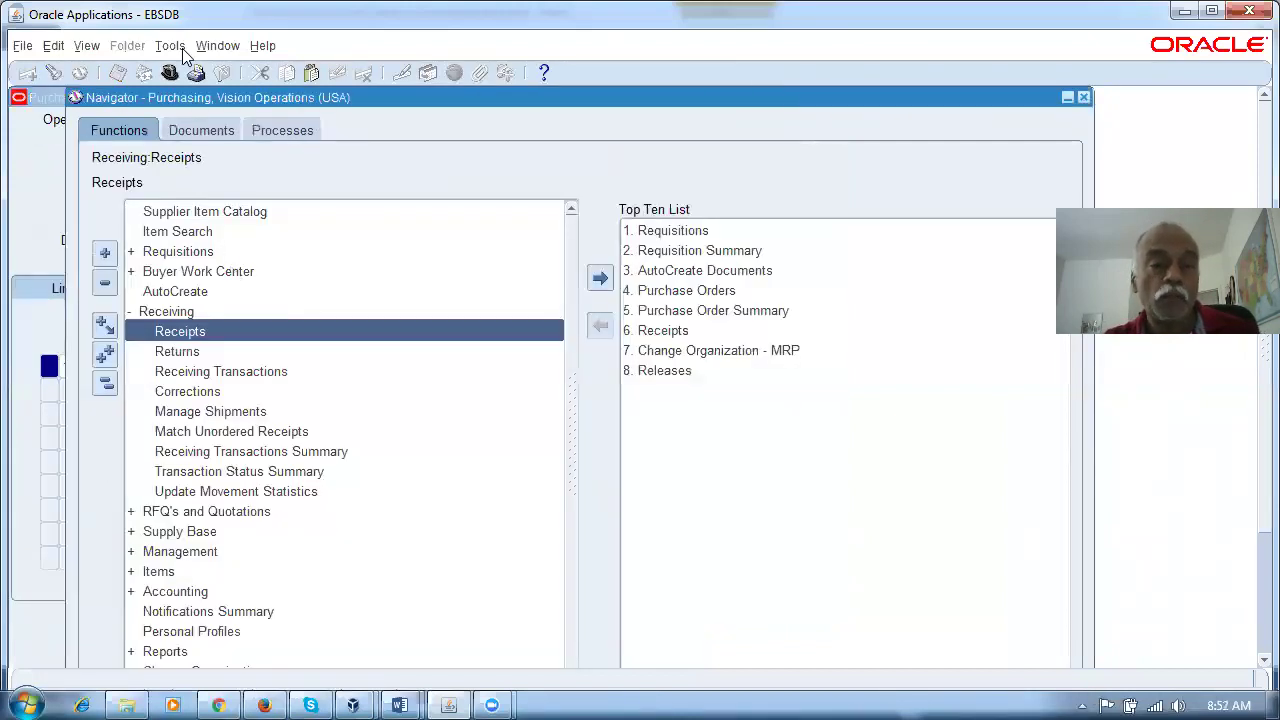
Bring the PO 6834 summary forward and view its shipment's quantity status
left_click(229, 50)
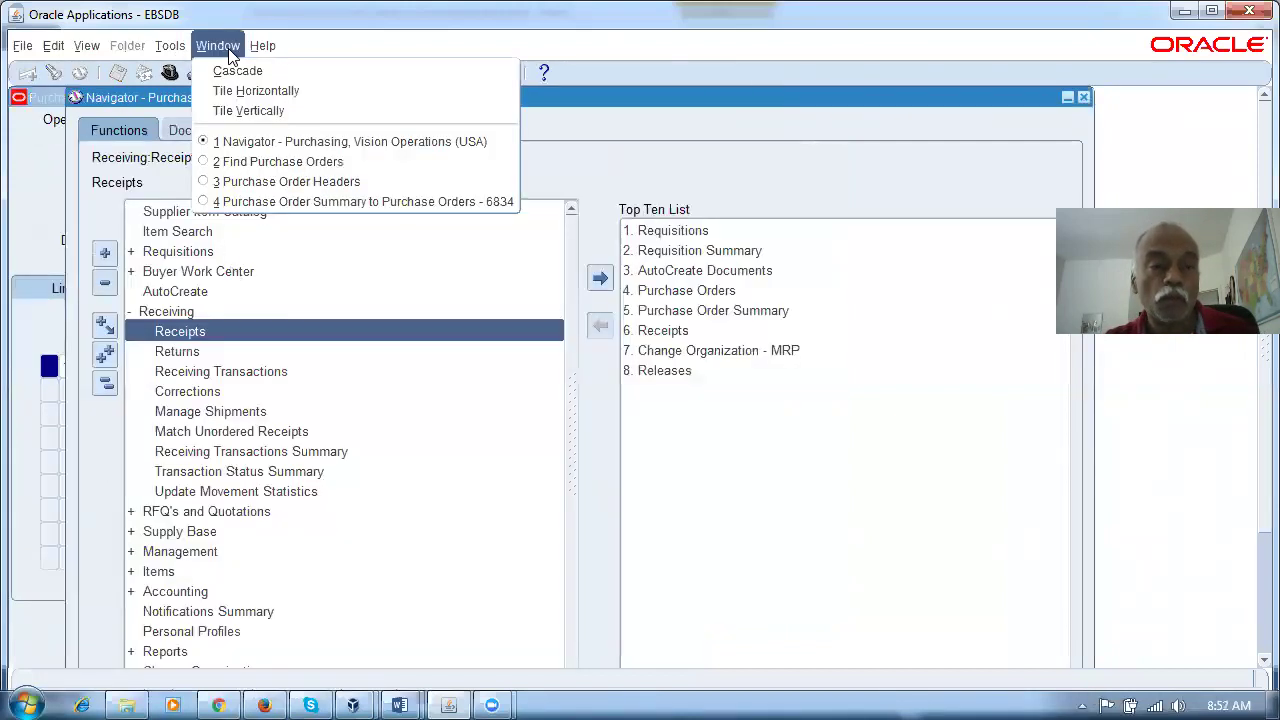
left_click(270, 201)
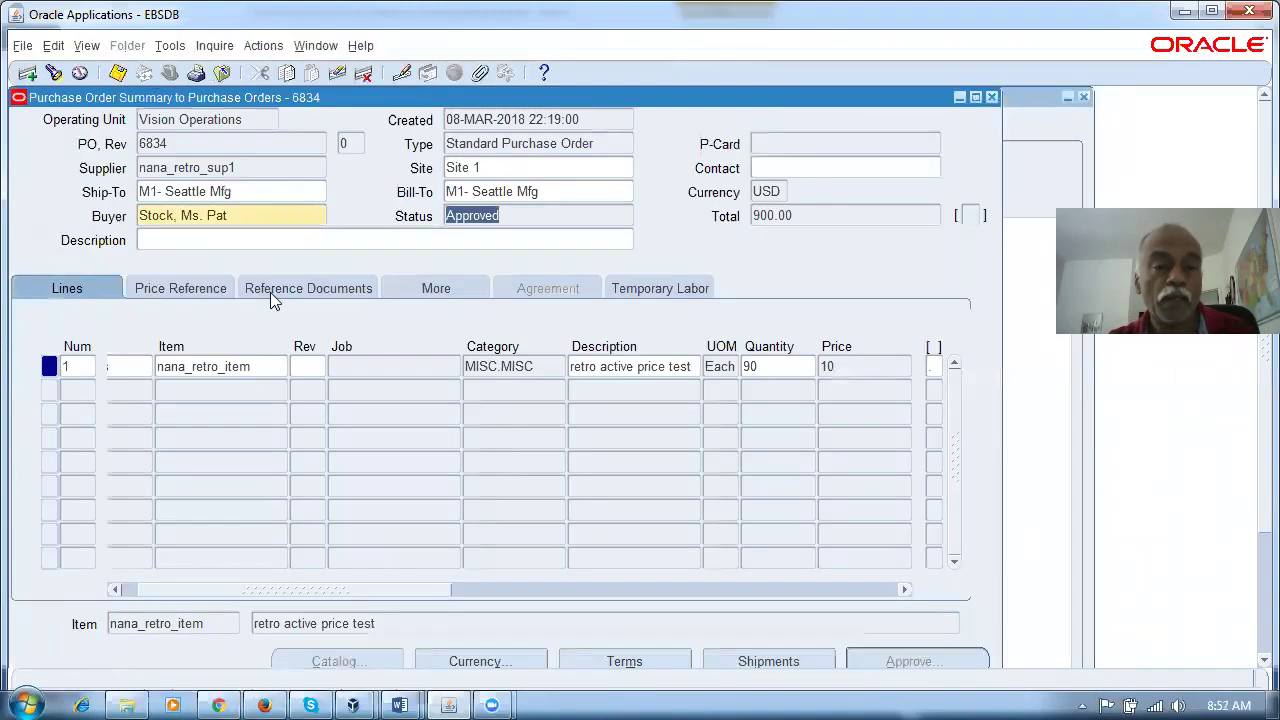
left_click(193, 146)
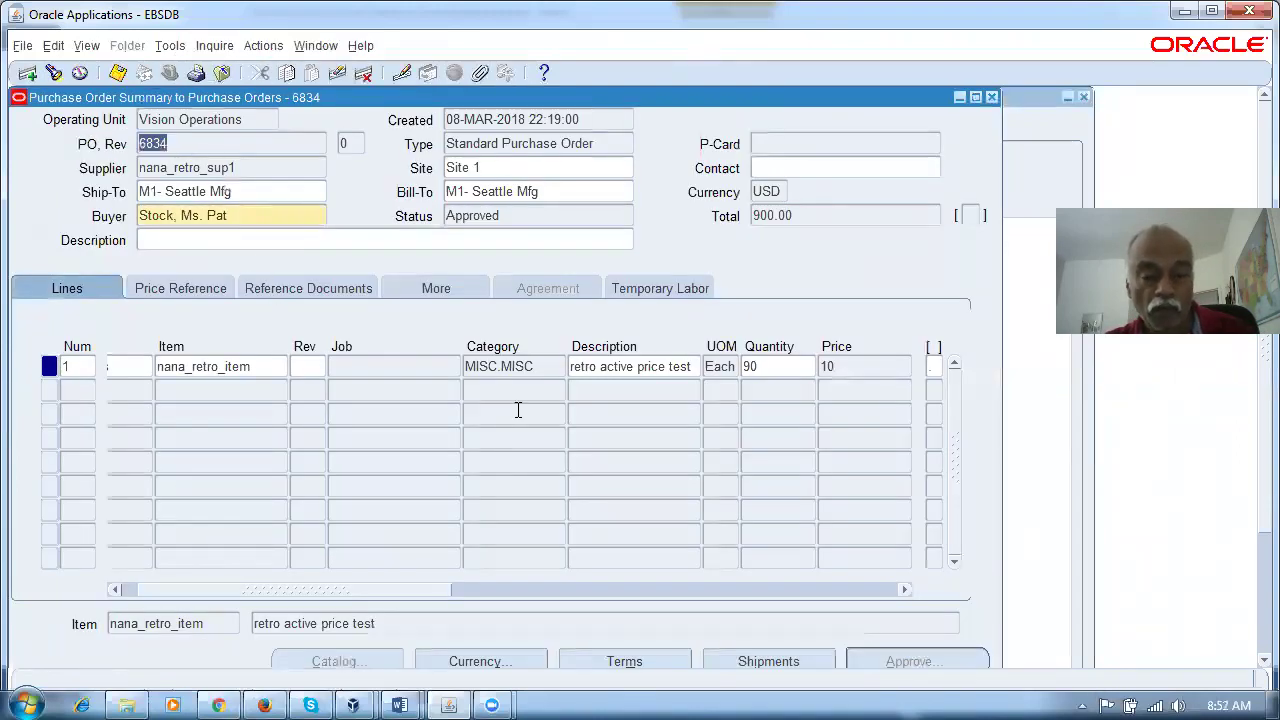
left_click(810, 658)
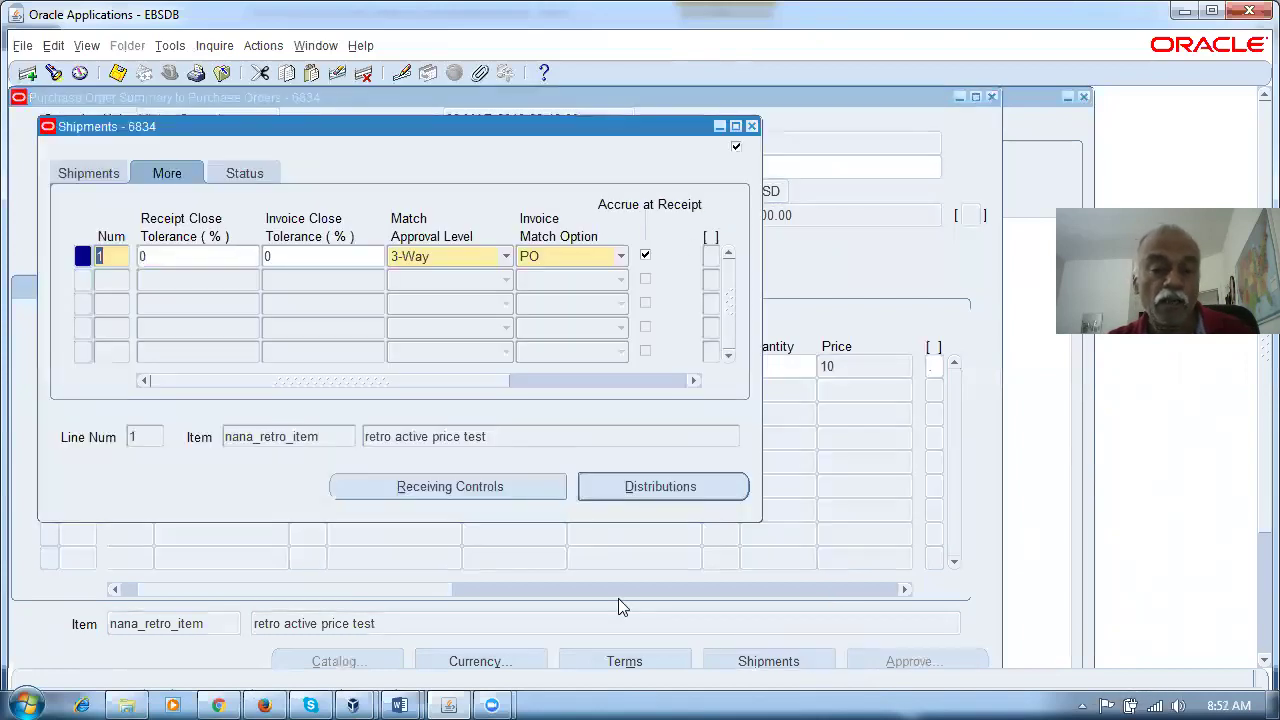
left_click(246, 174)
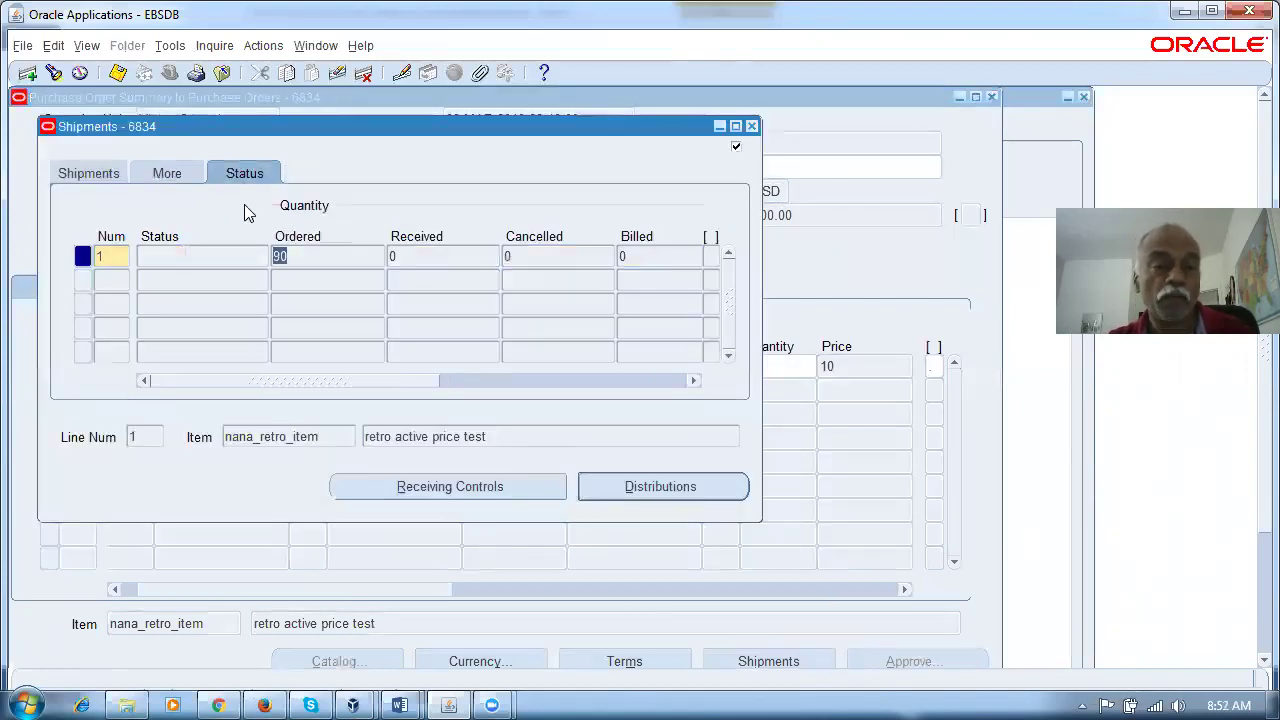
Check the shipment's 90 ordered and 0 received quantities and the receiving request's progress
left_click(296, 276)
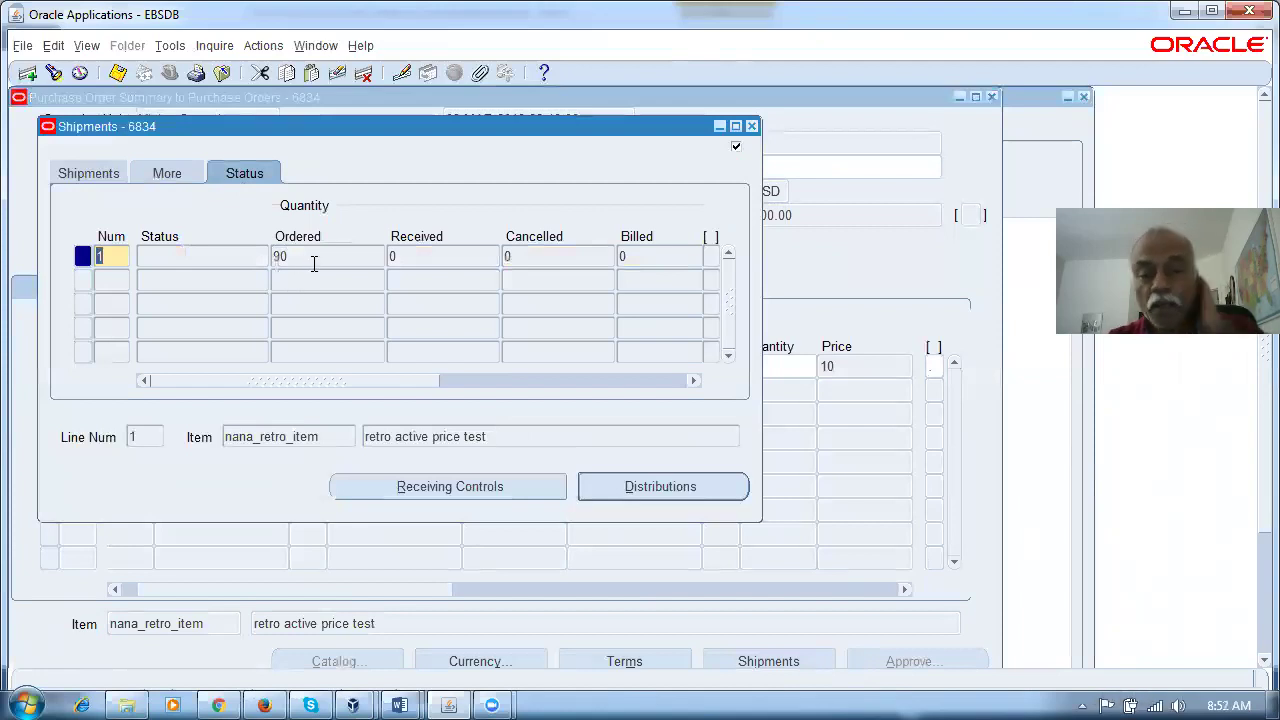
left_click(313, 263)
left_click(444, 263)
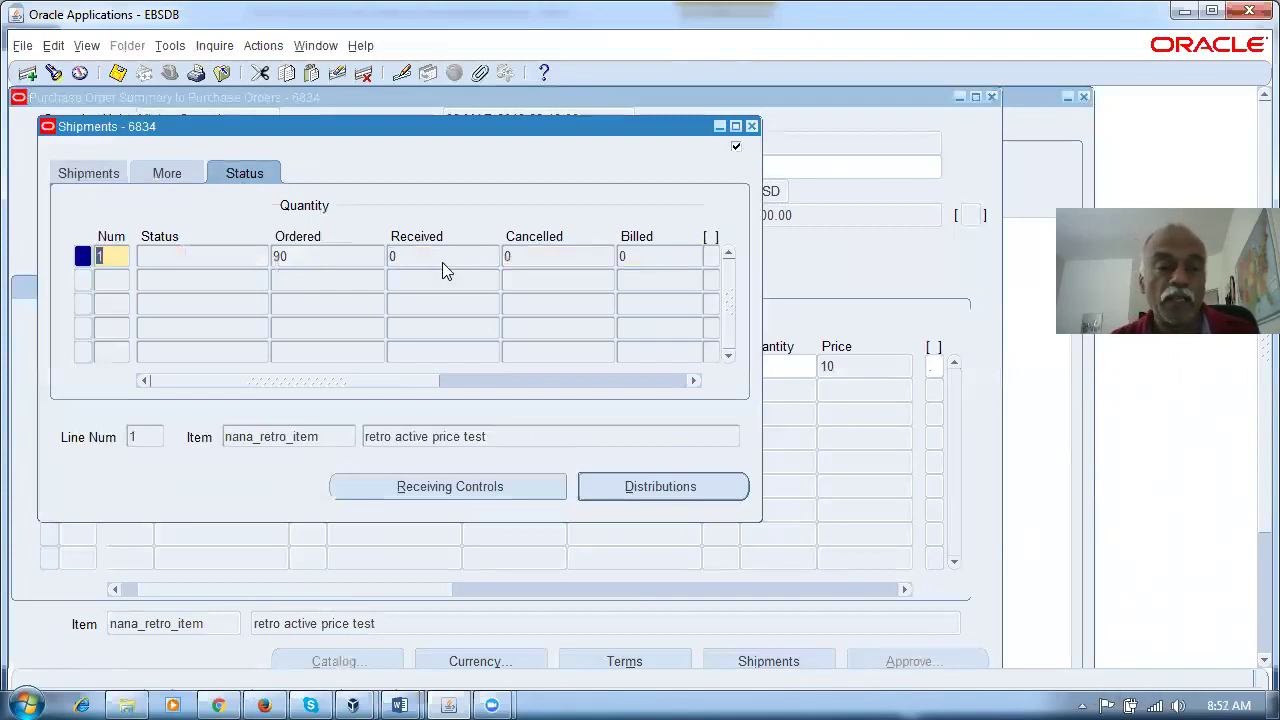
left_click(430, 258)
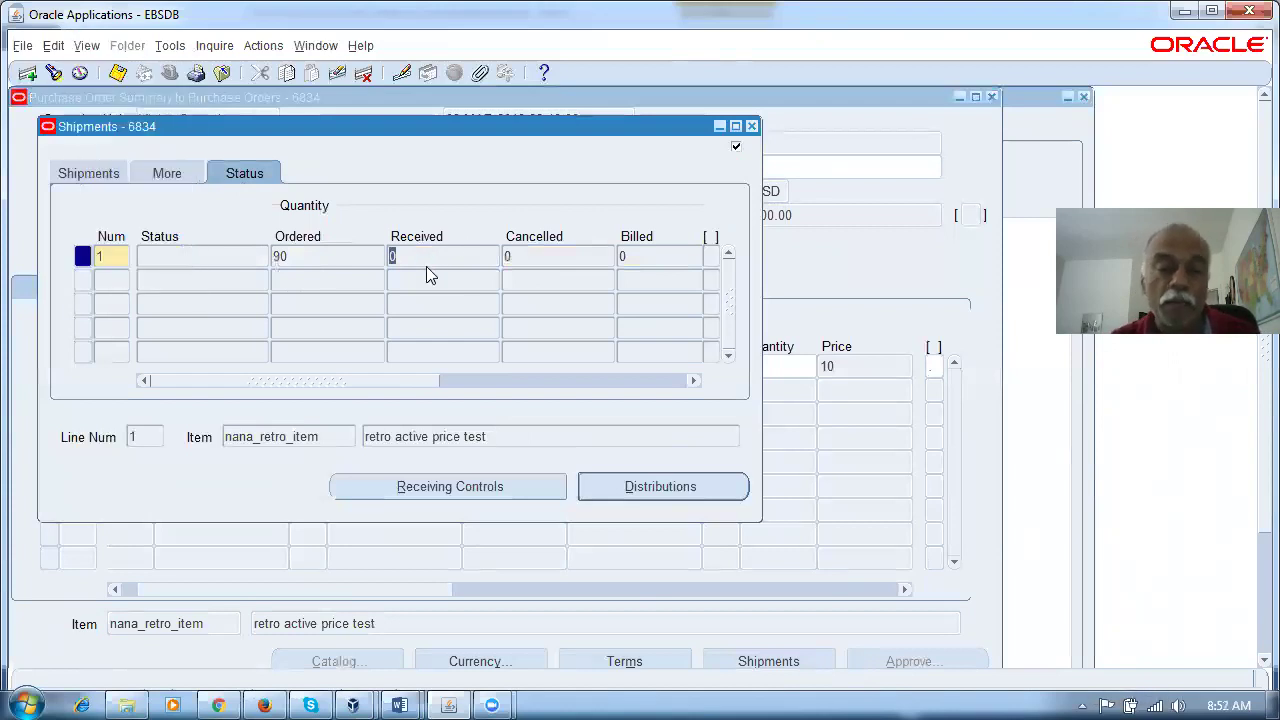
key("alt+v")
key("r")
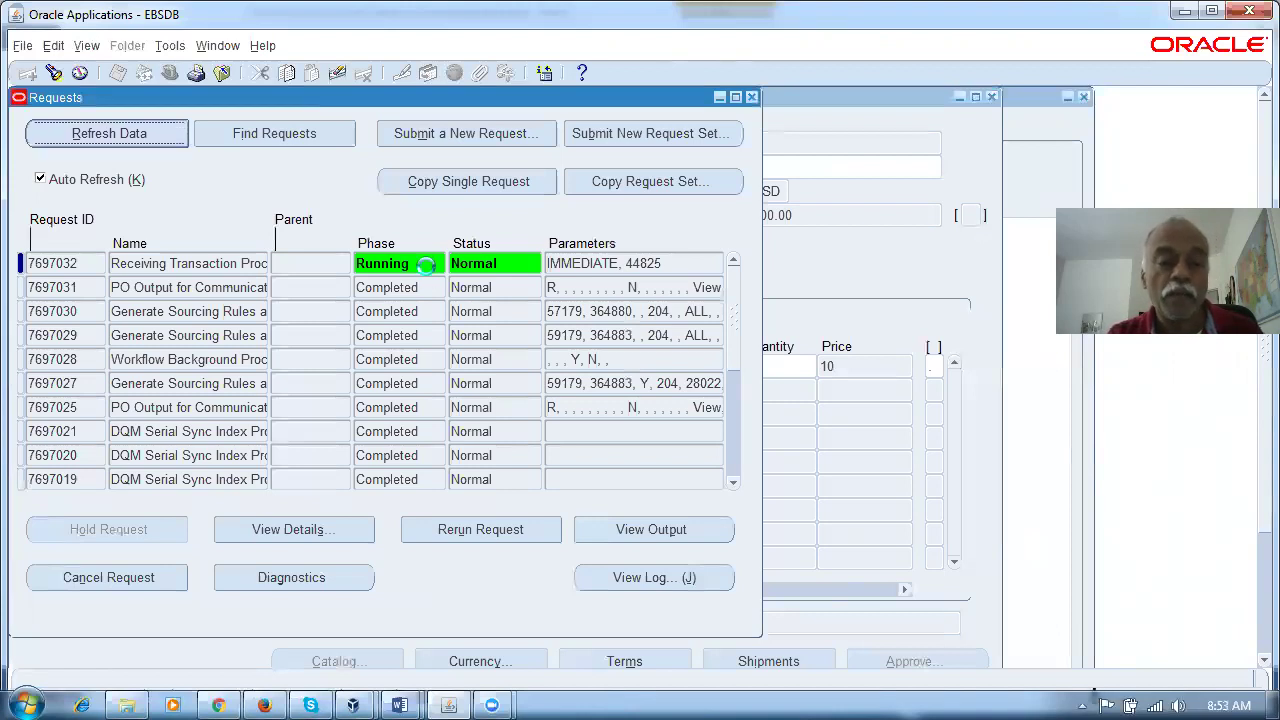
key("F4")
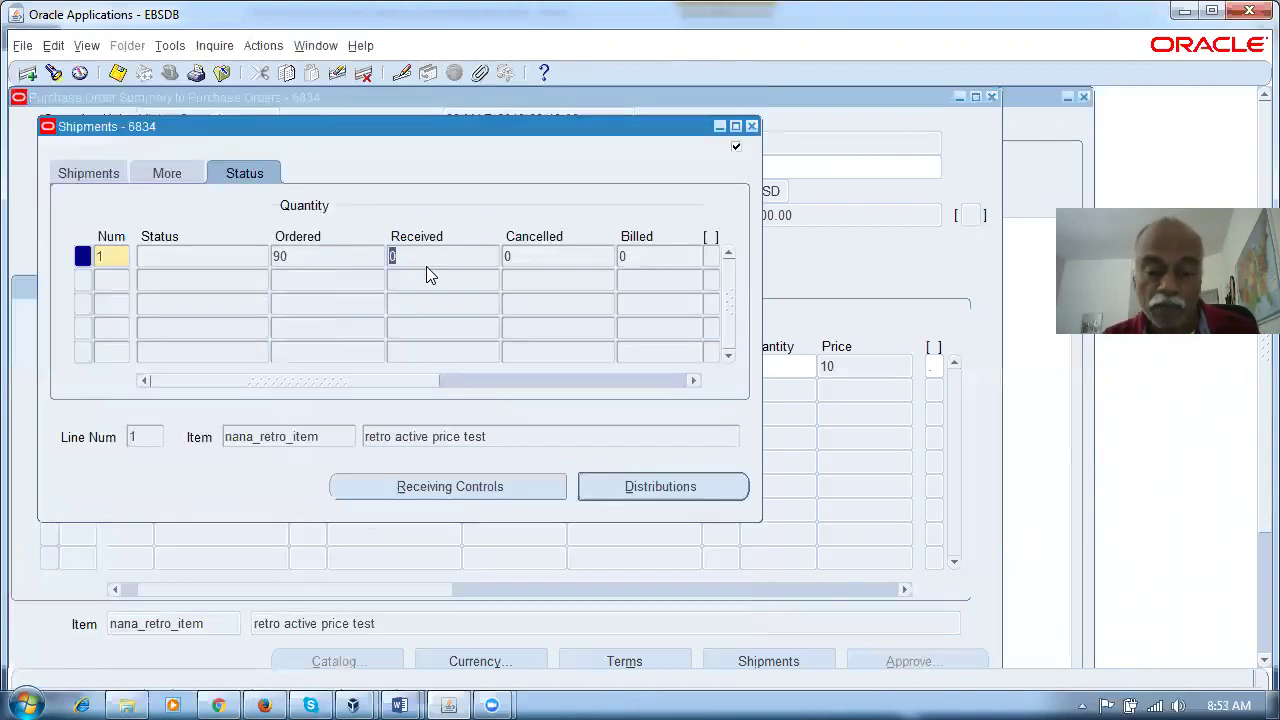
Recheck the received and cancelled quantities and list all concurrent requests again
left_click(426, 266)
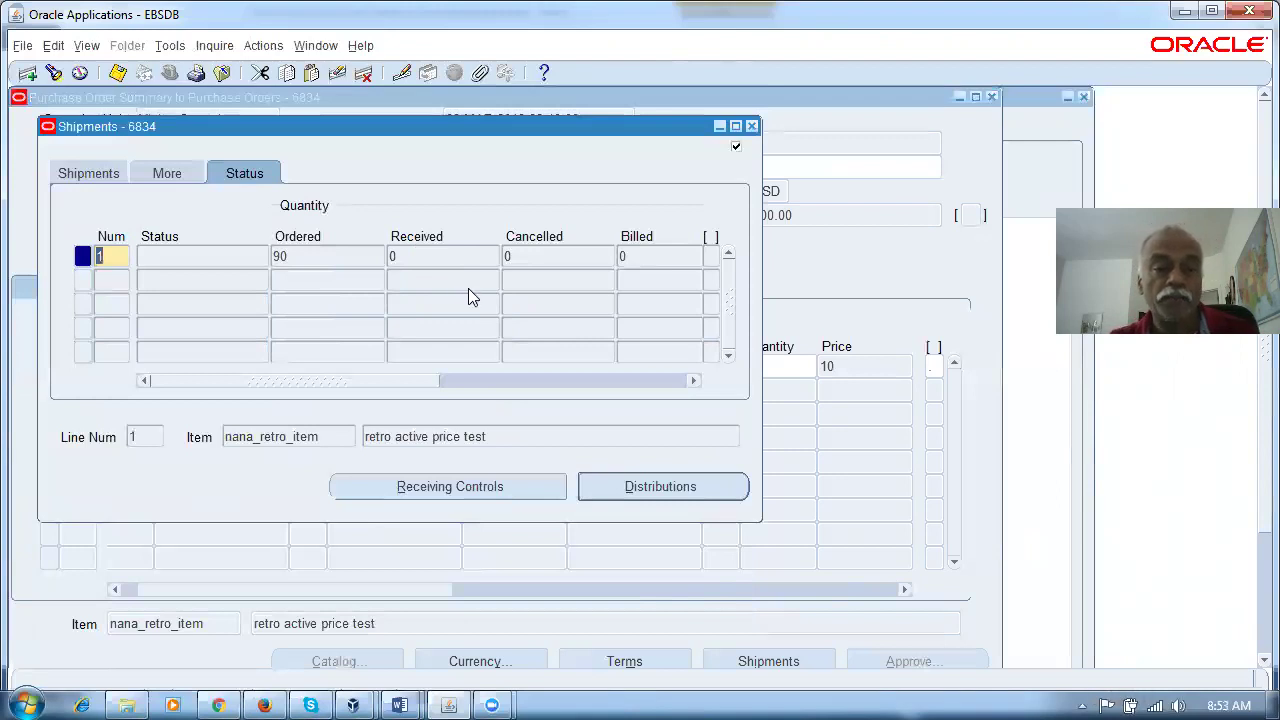
left_click(486, 262)
left_click(574, 260)
left_click(416, 260)
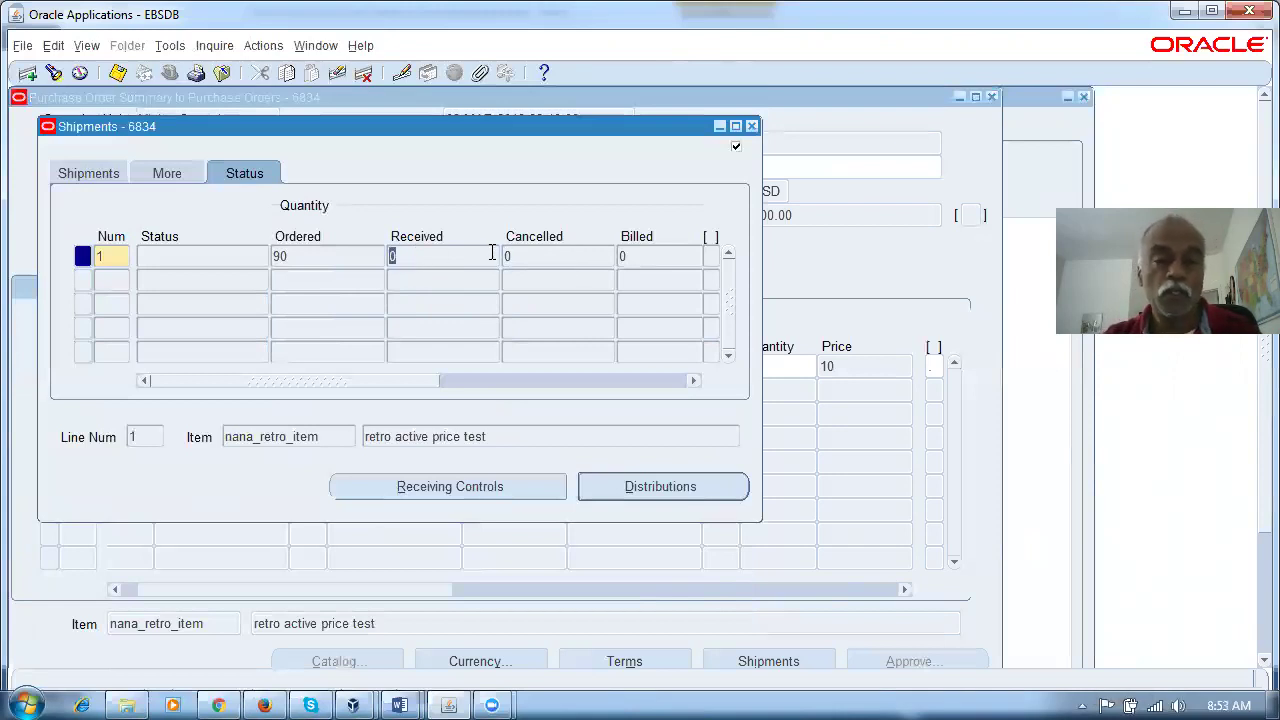
key("shift+Tab")
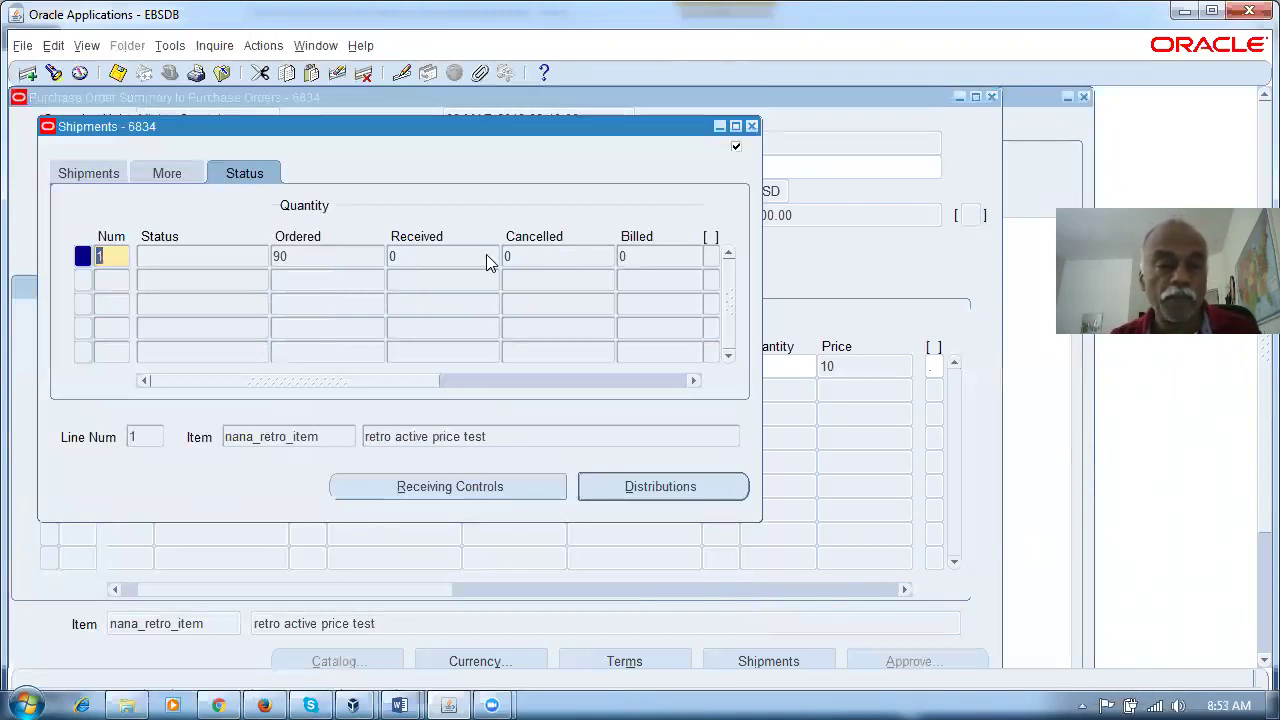
key("alt+v")
key("q")
key("Return")
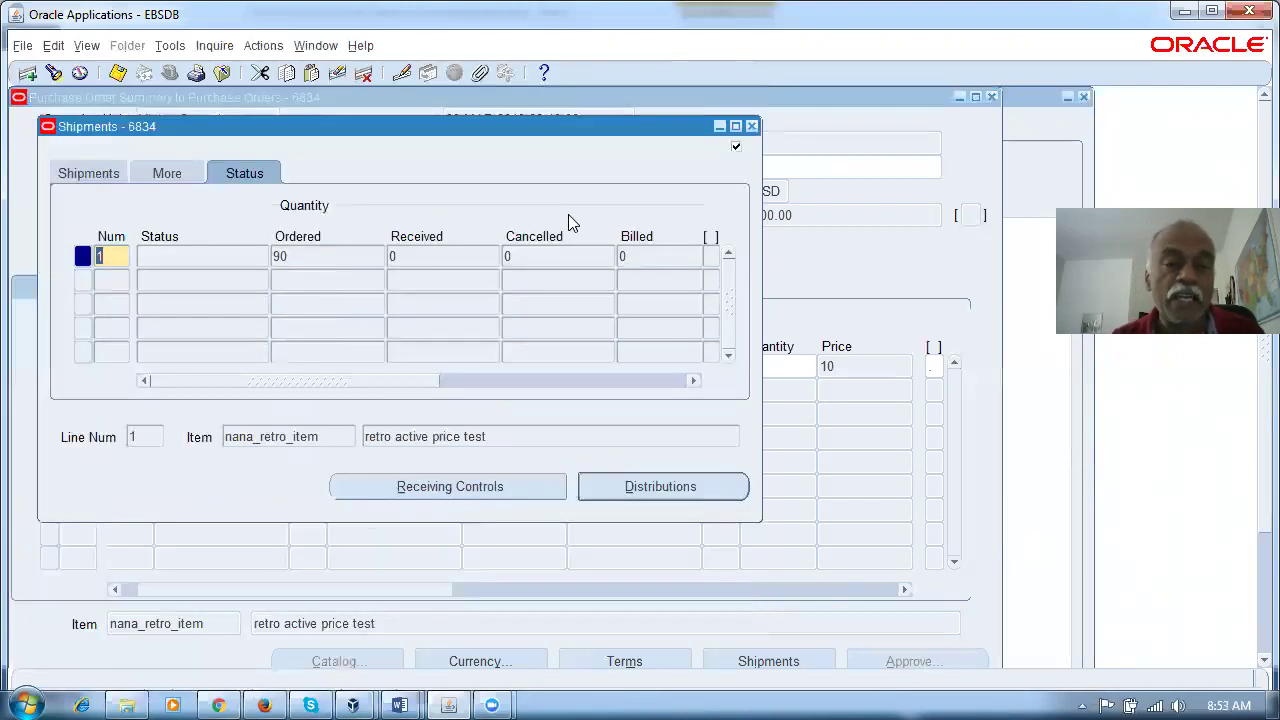
Requery the shipment to confirm 90 received and Closed For Receiving, then close Shipments
left_click(306, 257)
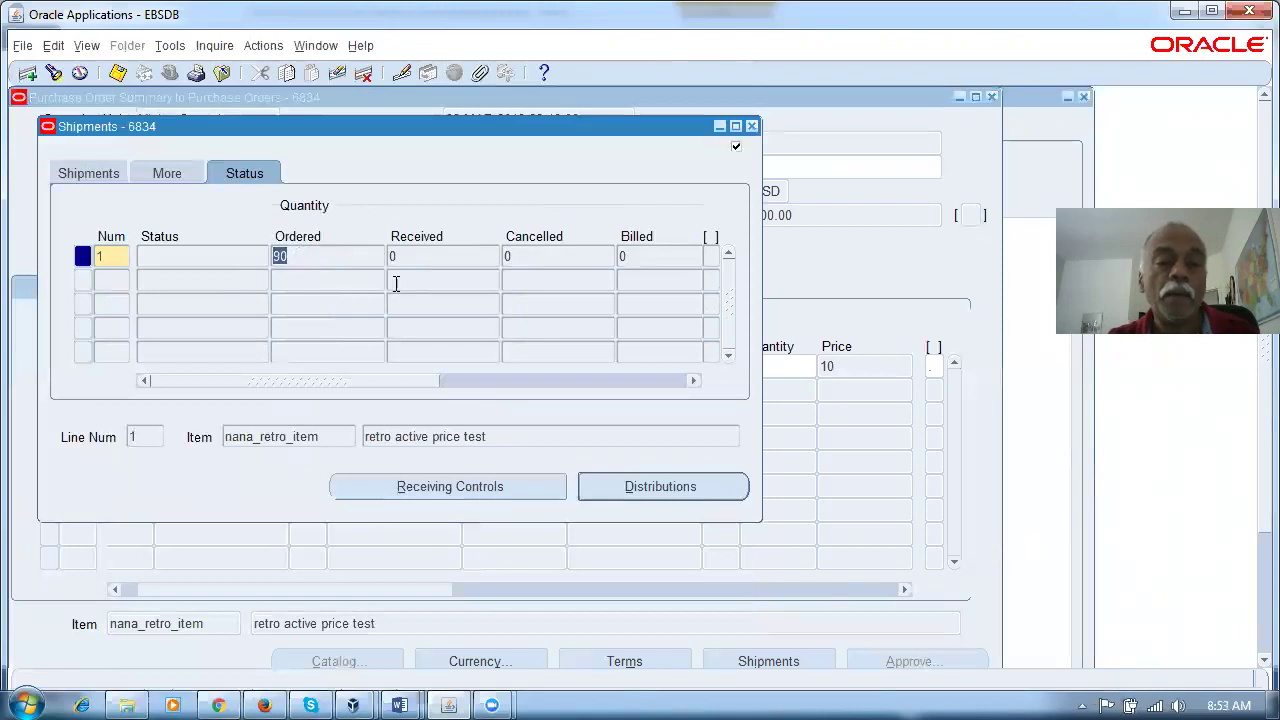
key("ctrl+F11")
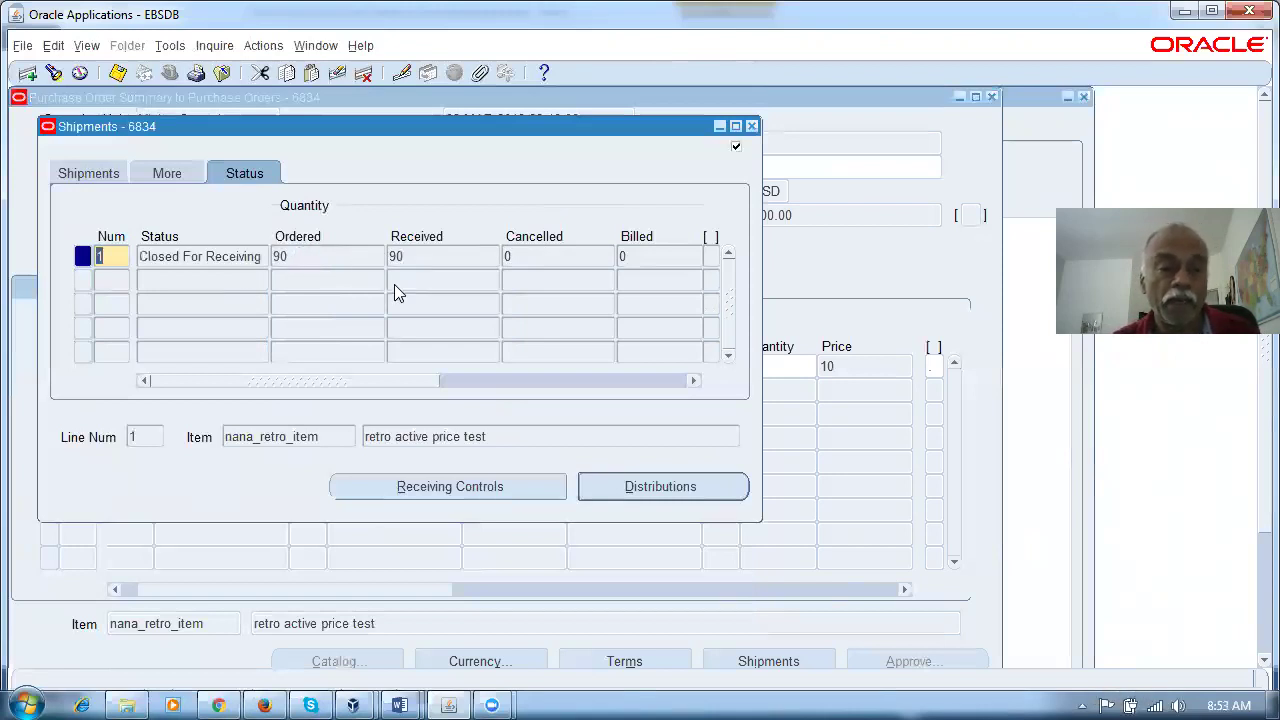
left_click(434, 265)
left_click(206, 256)
left_click(443, 254)
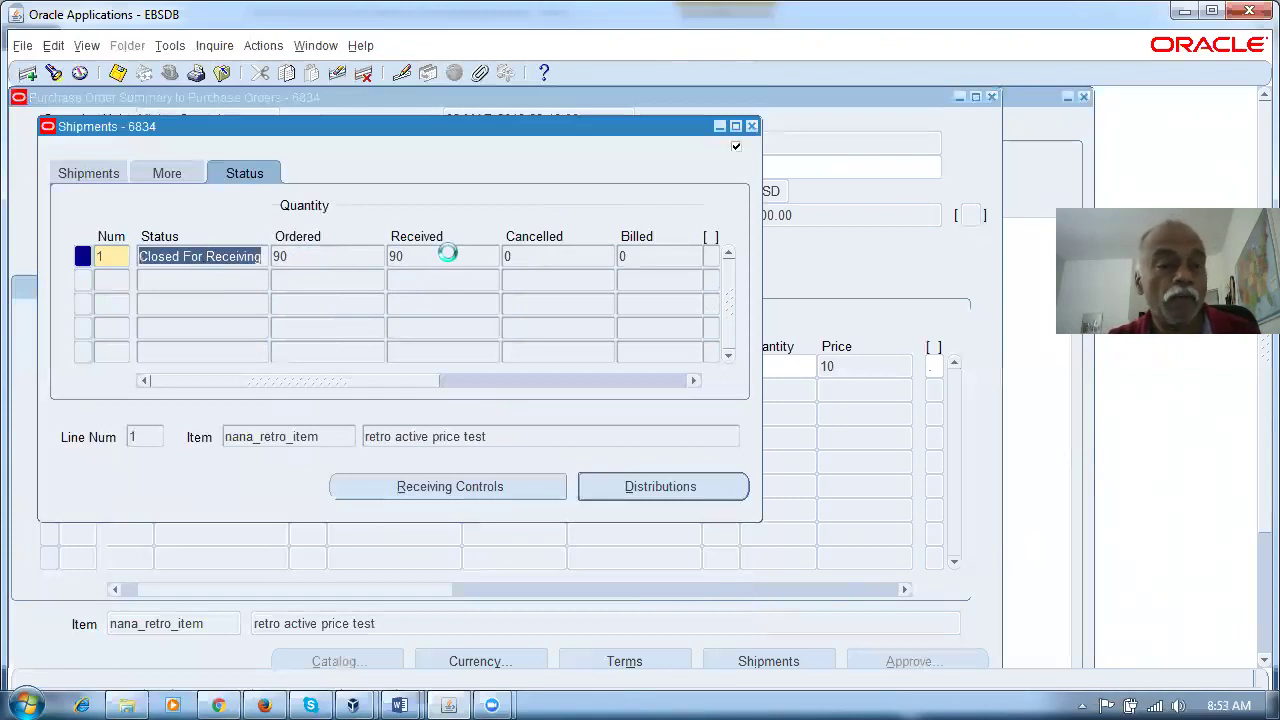
left_click(753, 127)
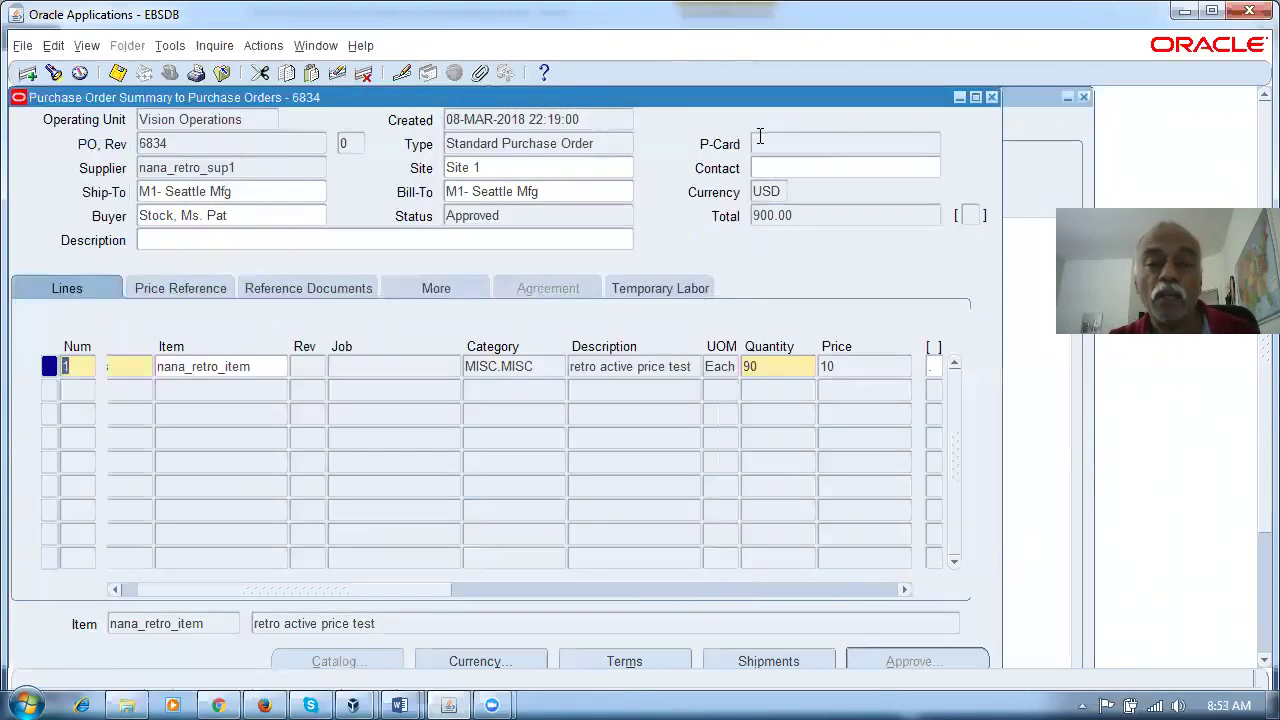
Switch to the Payables, Vision Operations (USA) responsibility
left_click(220, 146)
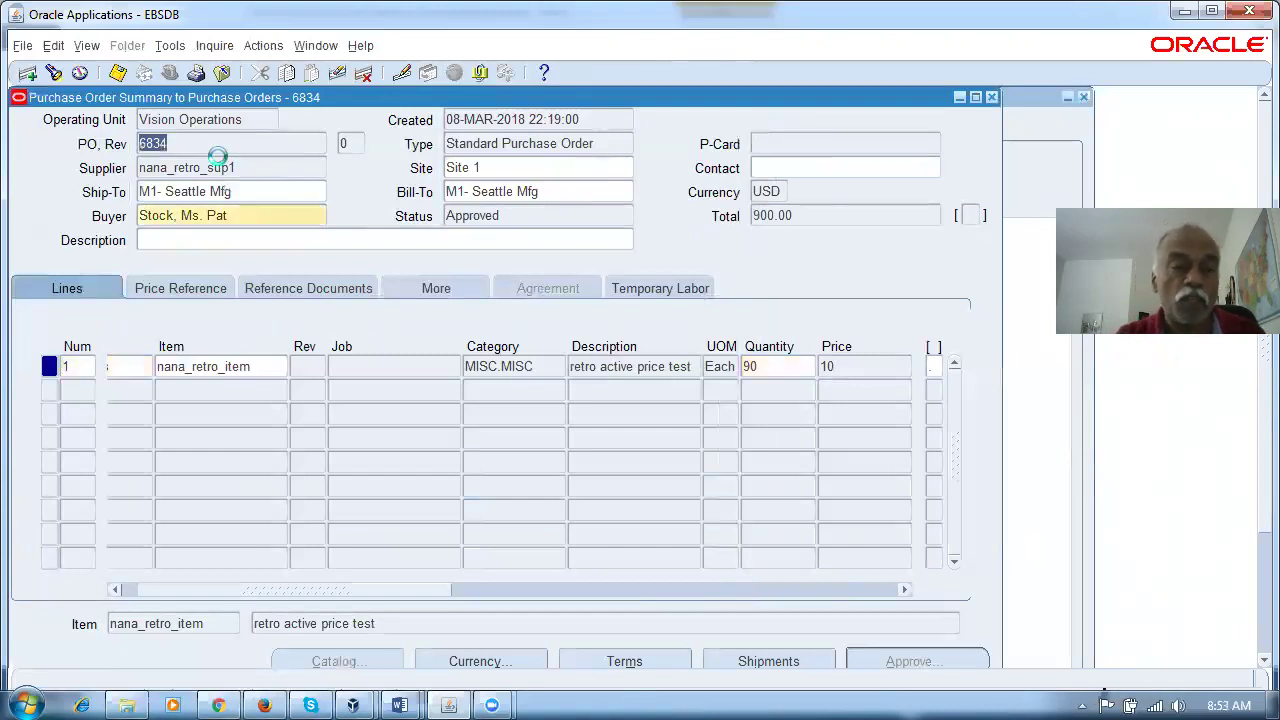
key("ctrl+l")
key("alt+f")
key("h")
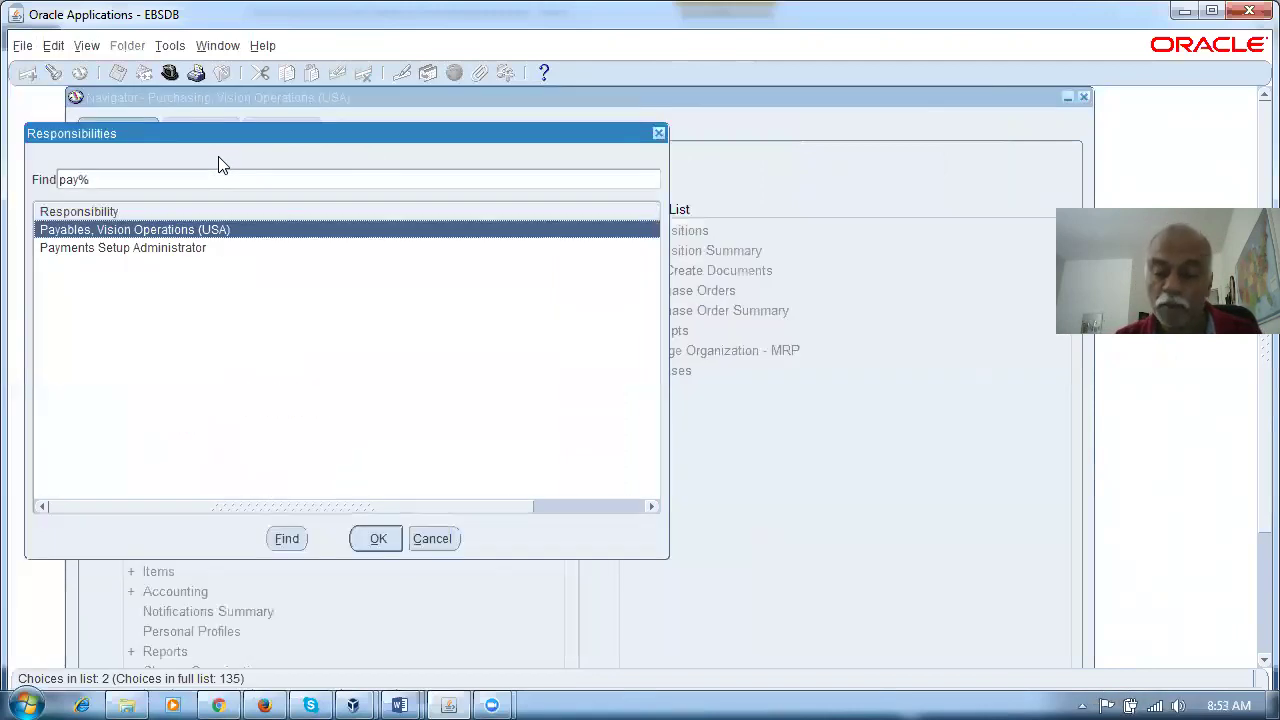
key("Return")
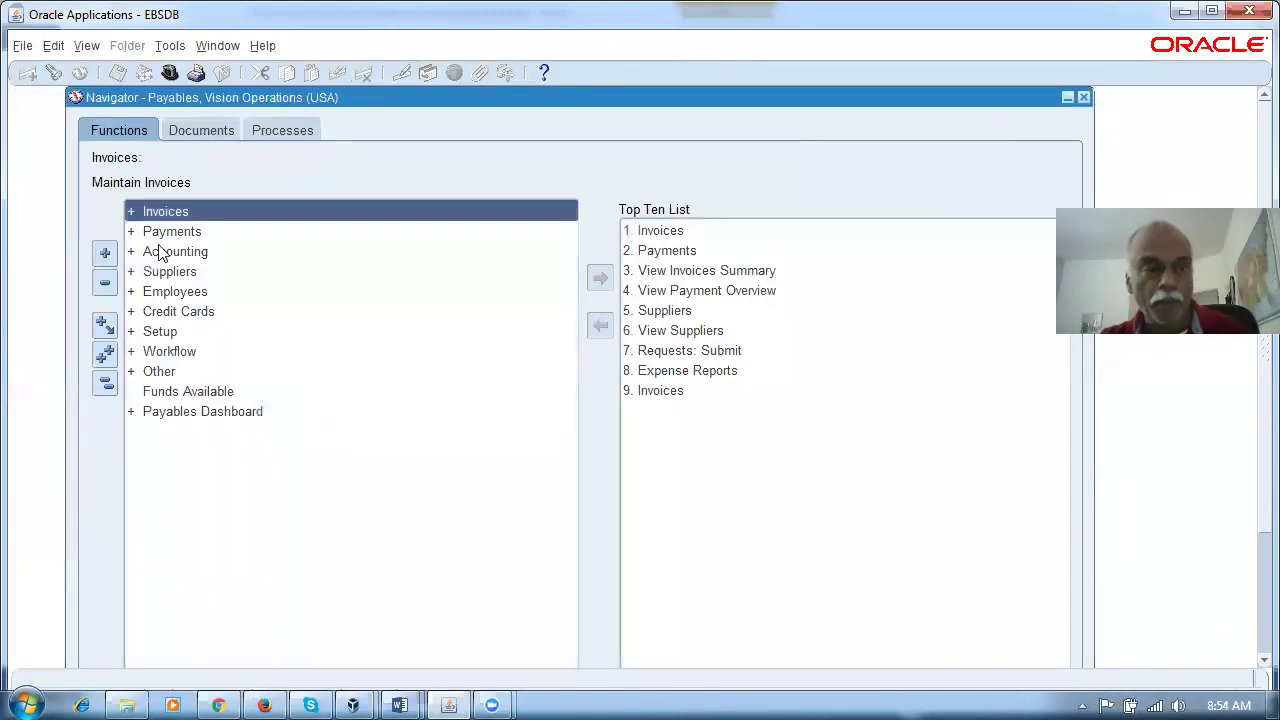
Go to Invoices > Entry > Invoices in the Navigator
double_click(150, 213)
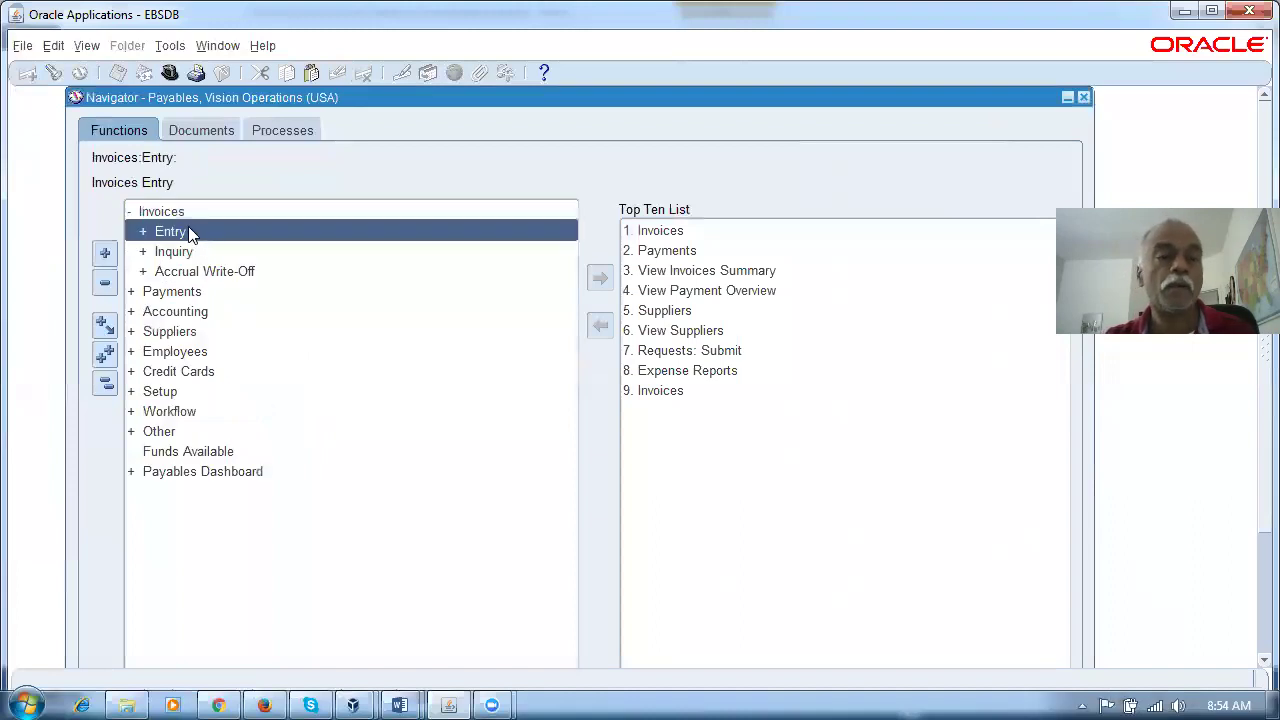
double_click(190, 231)
double_click(211, 272)
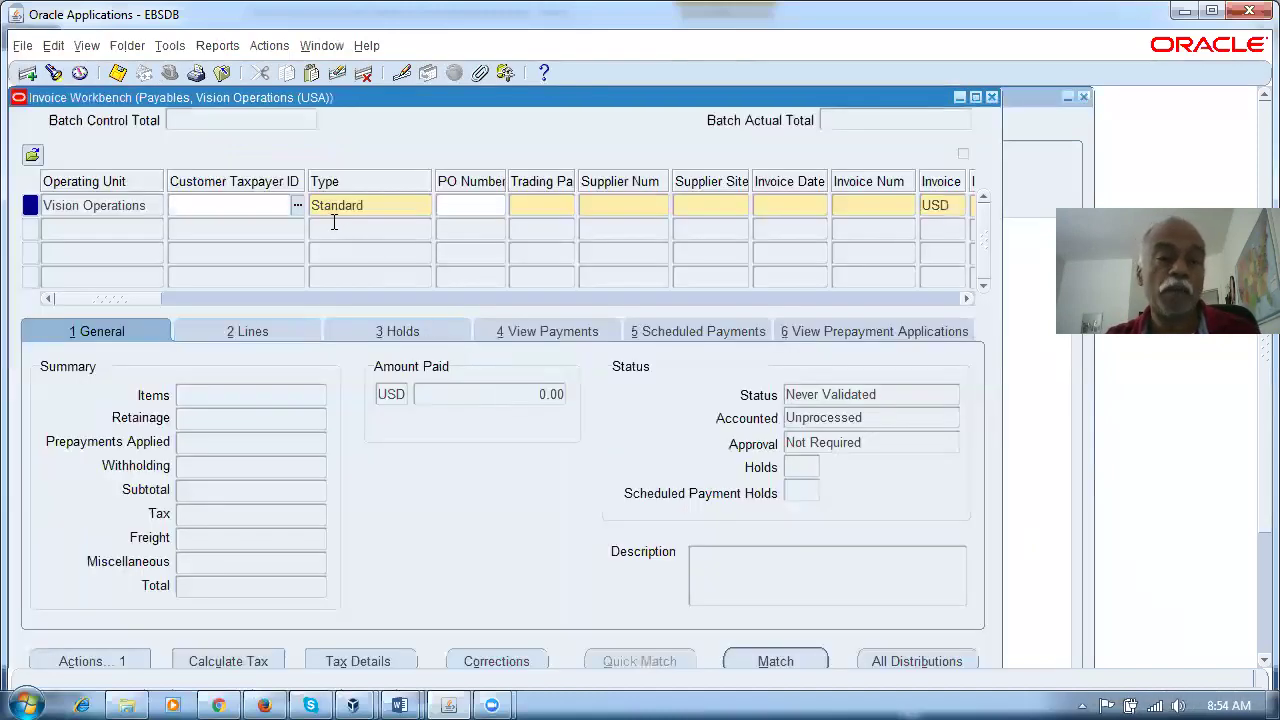
Enter PO number 6834 on the new invoice to fill in the supplier details
left_click(490, 206)
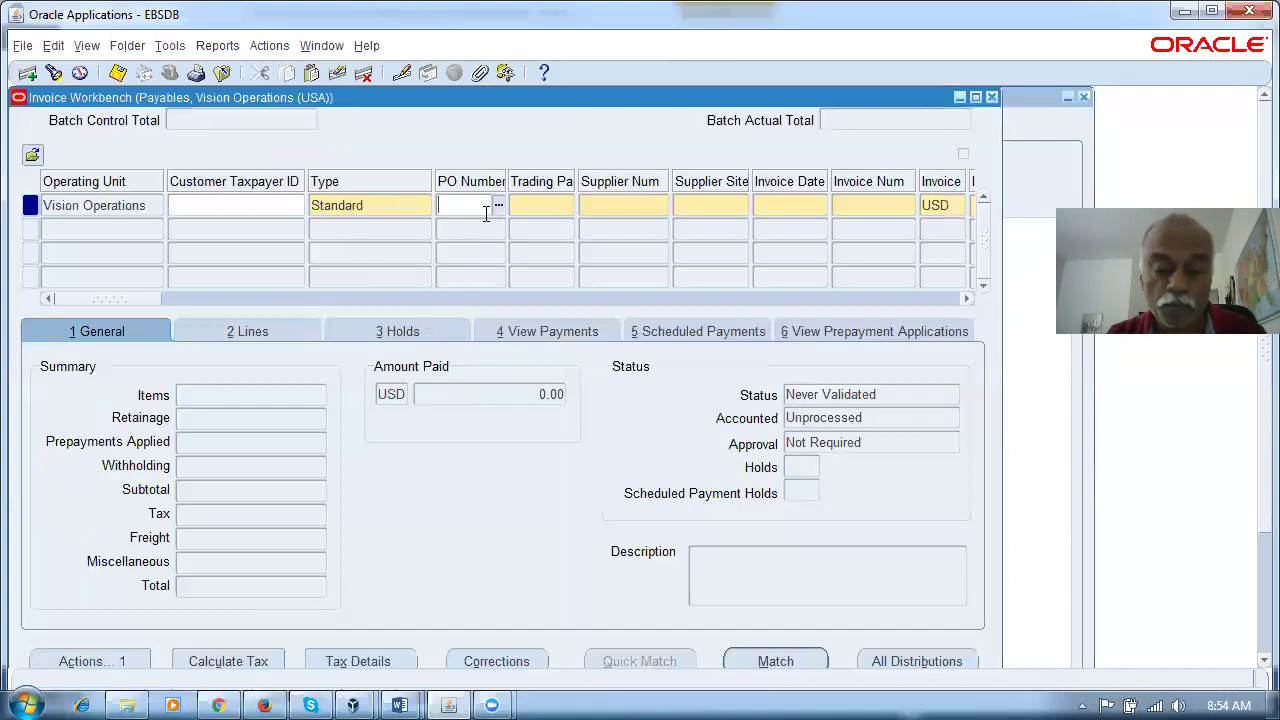
type("6834")
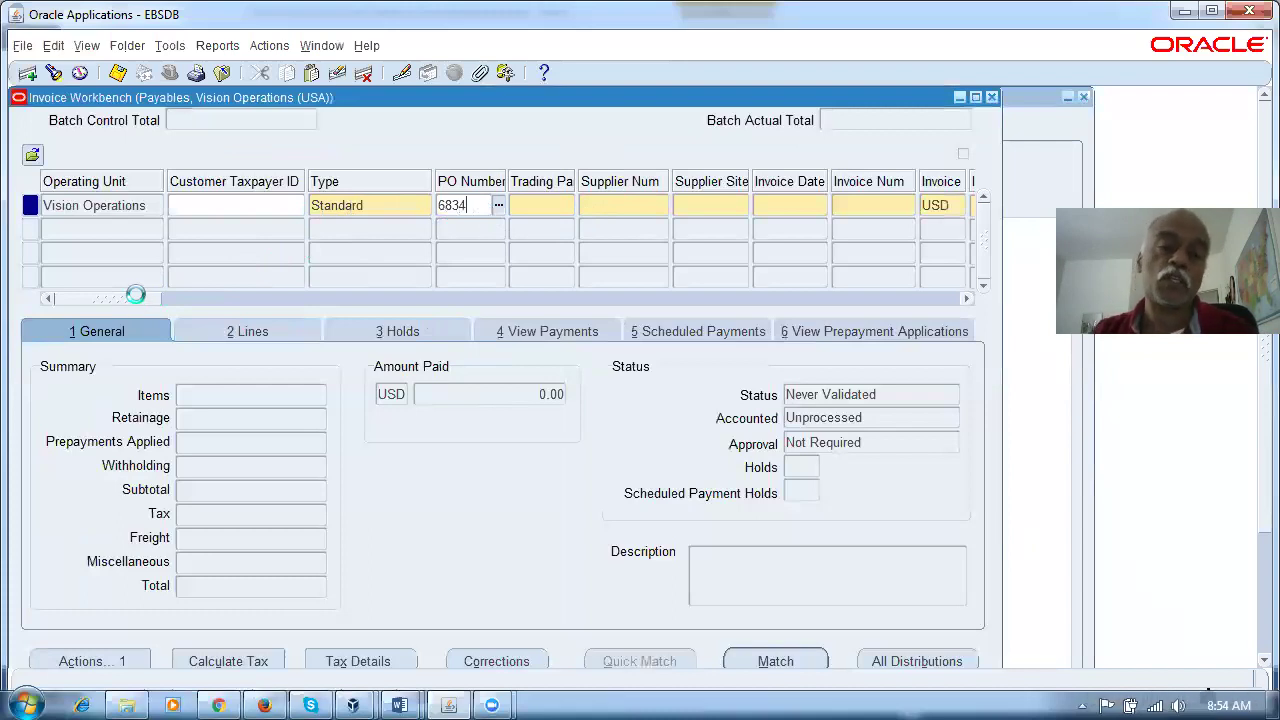
key("Tab")
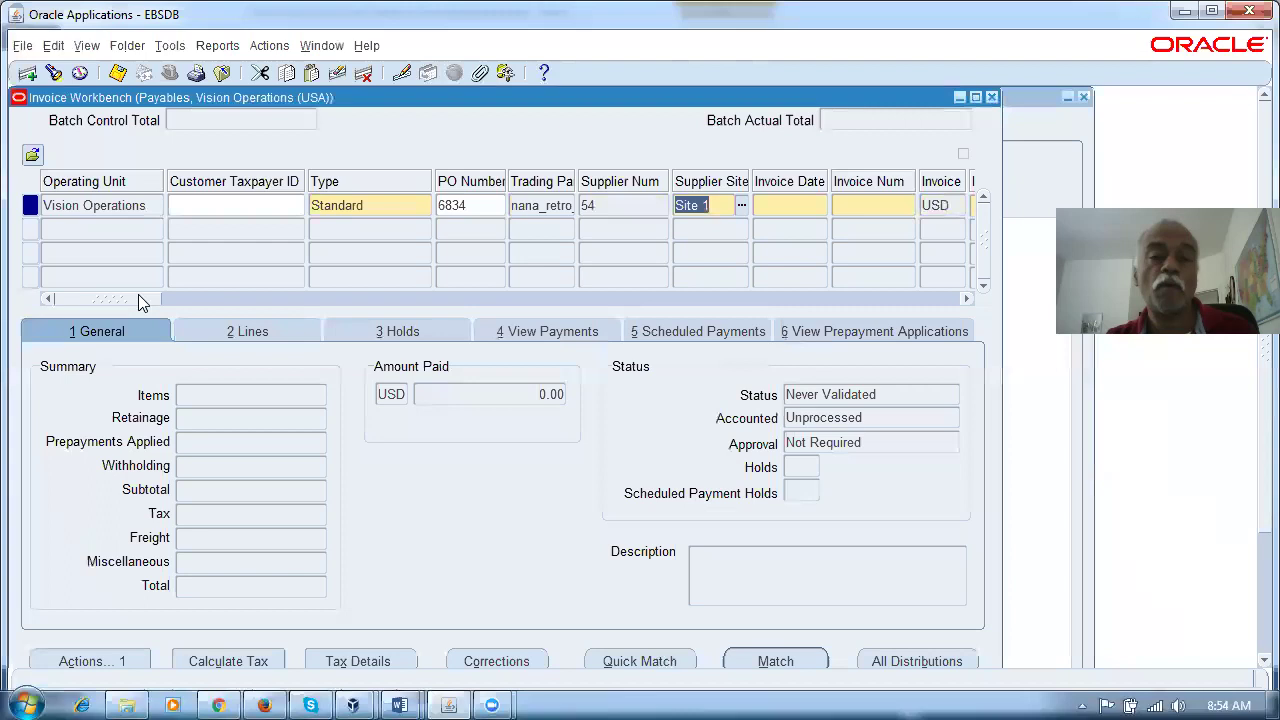
Set invoice date 08-MAR-2018, invoice number 101 and invoice amount 900
left_click(800, 213)
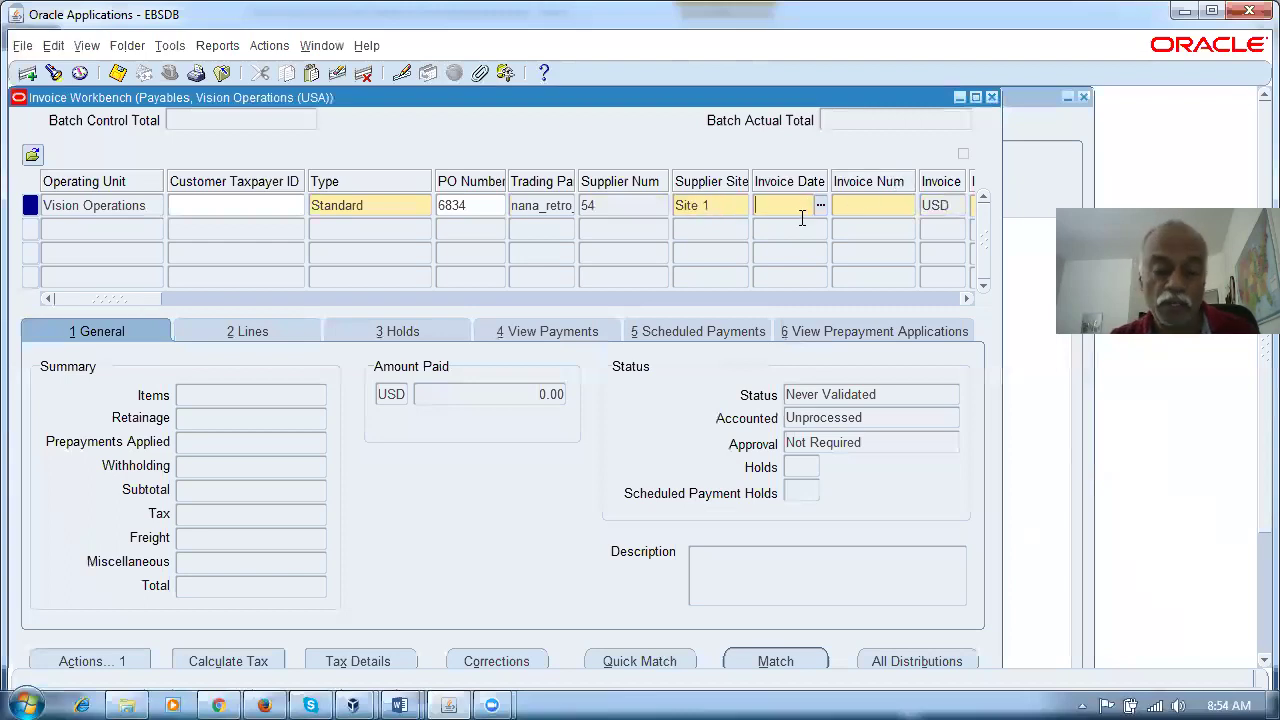
left_click(820, 205)
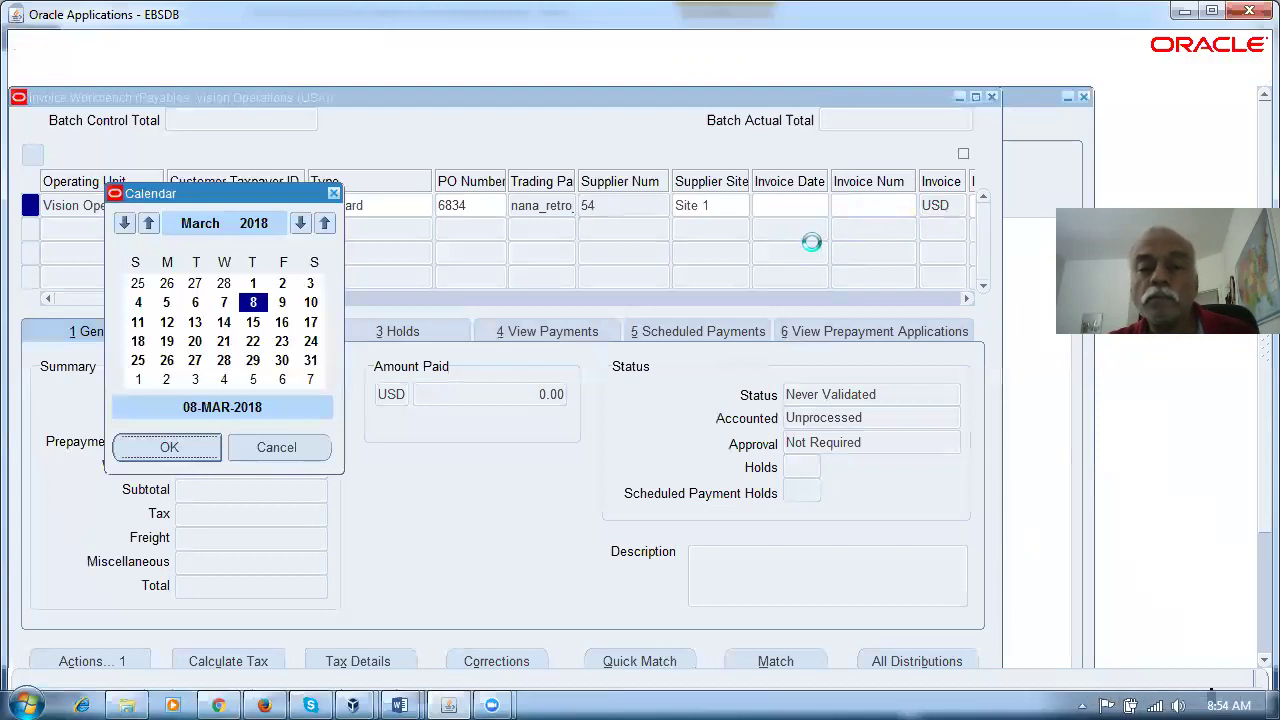
key("Return")
left_click(890, 204)
type("101")
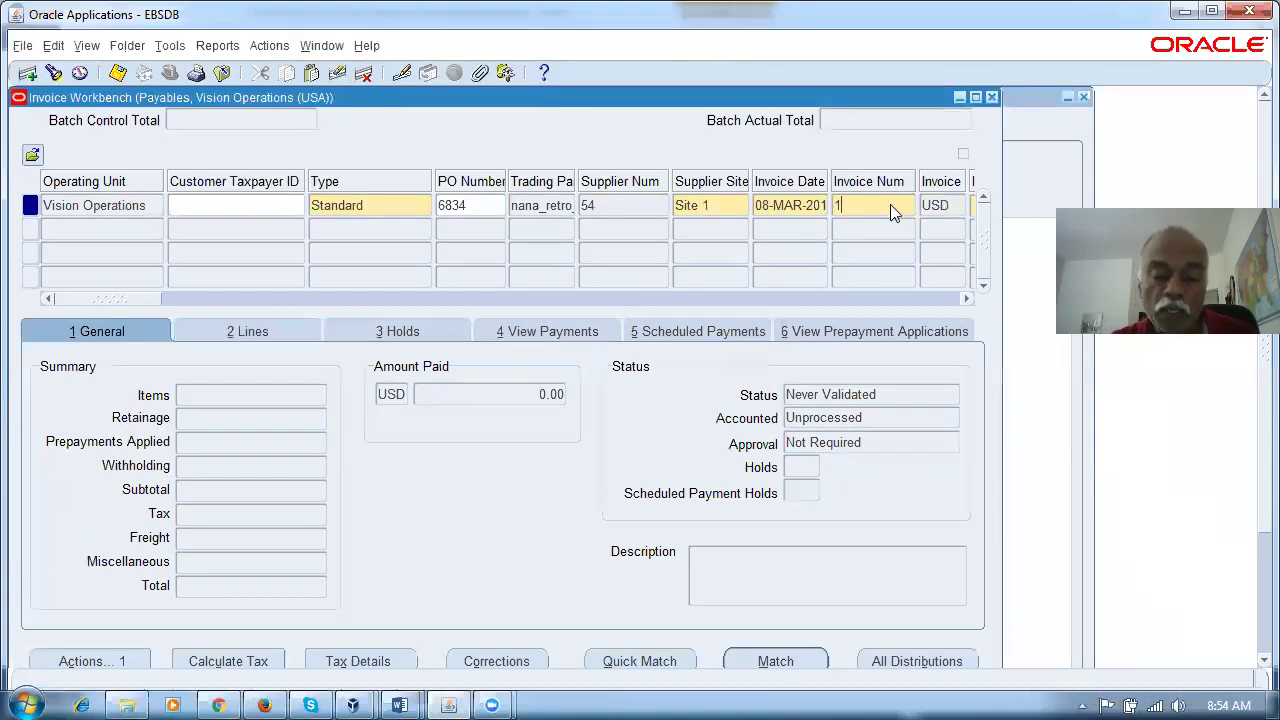
key("Tab")
key("Tab")
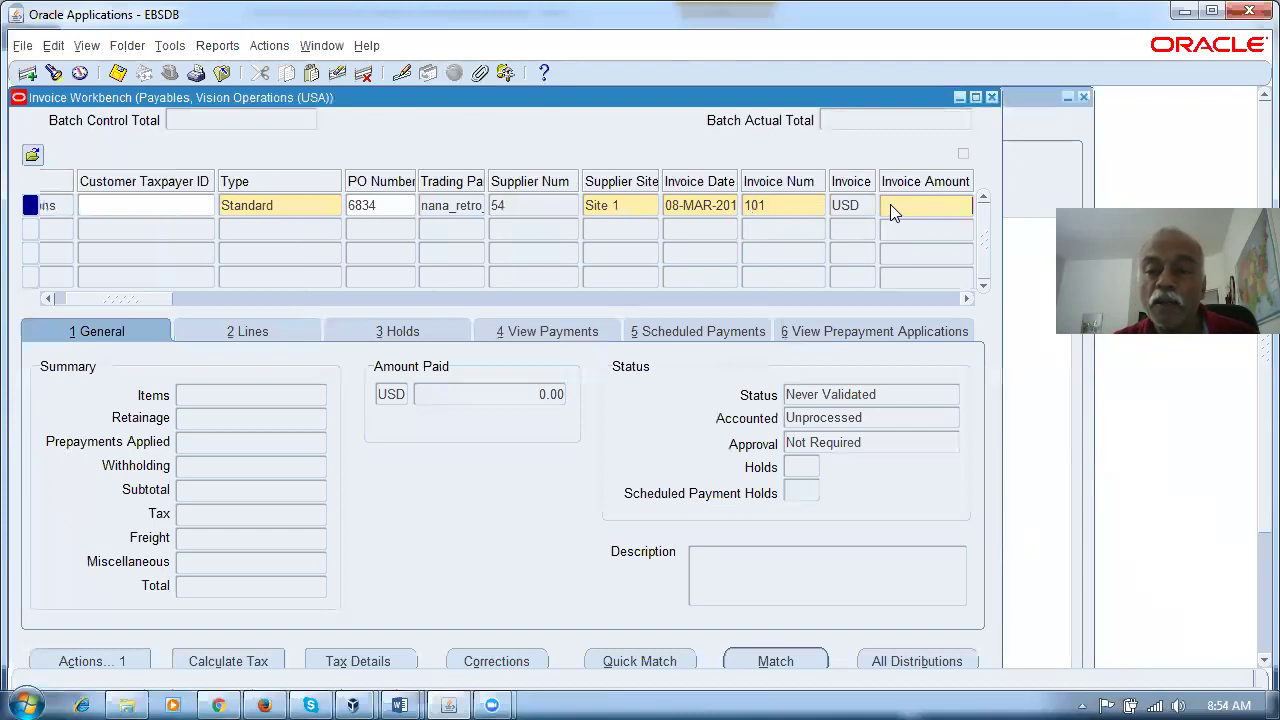
type("900")
key("Tab")
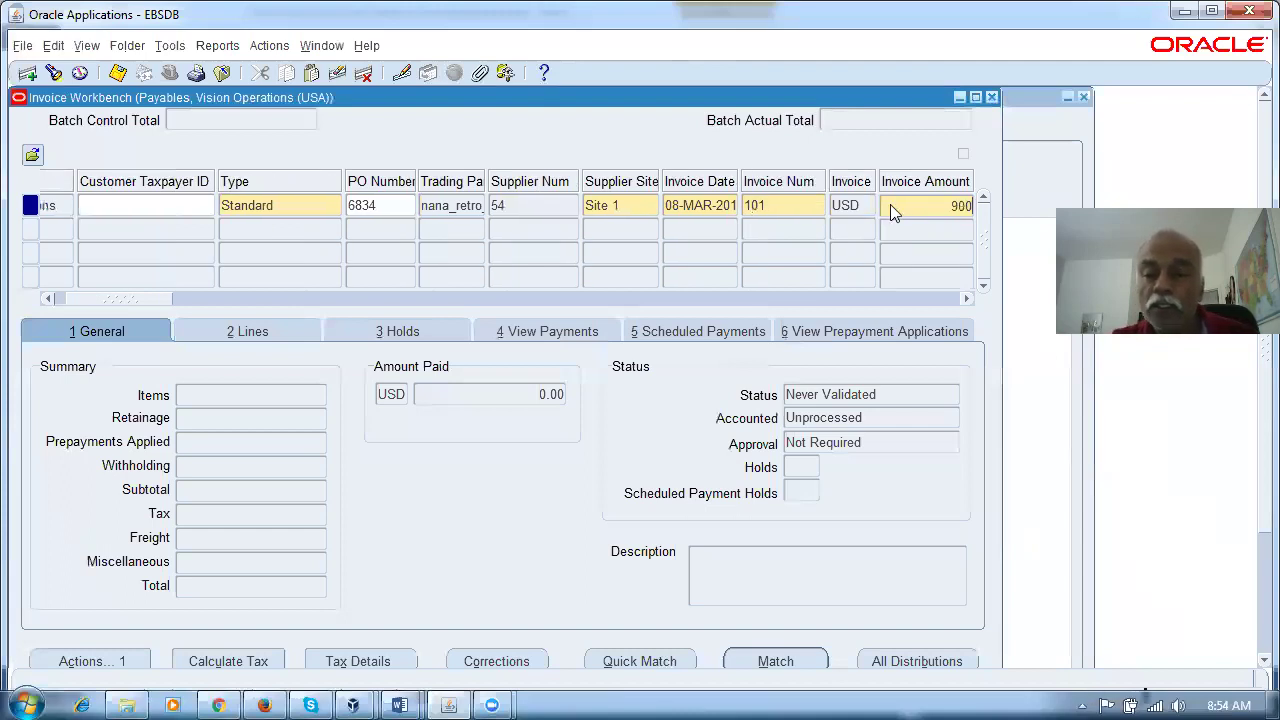
left_click_drag(170, 298, 384, 304)
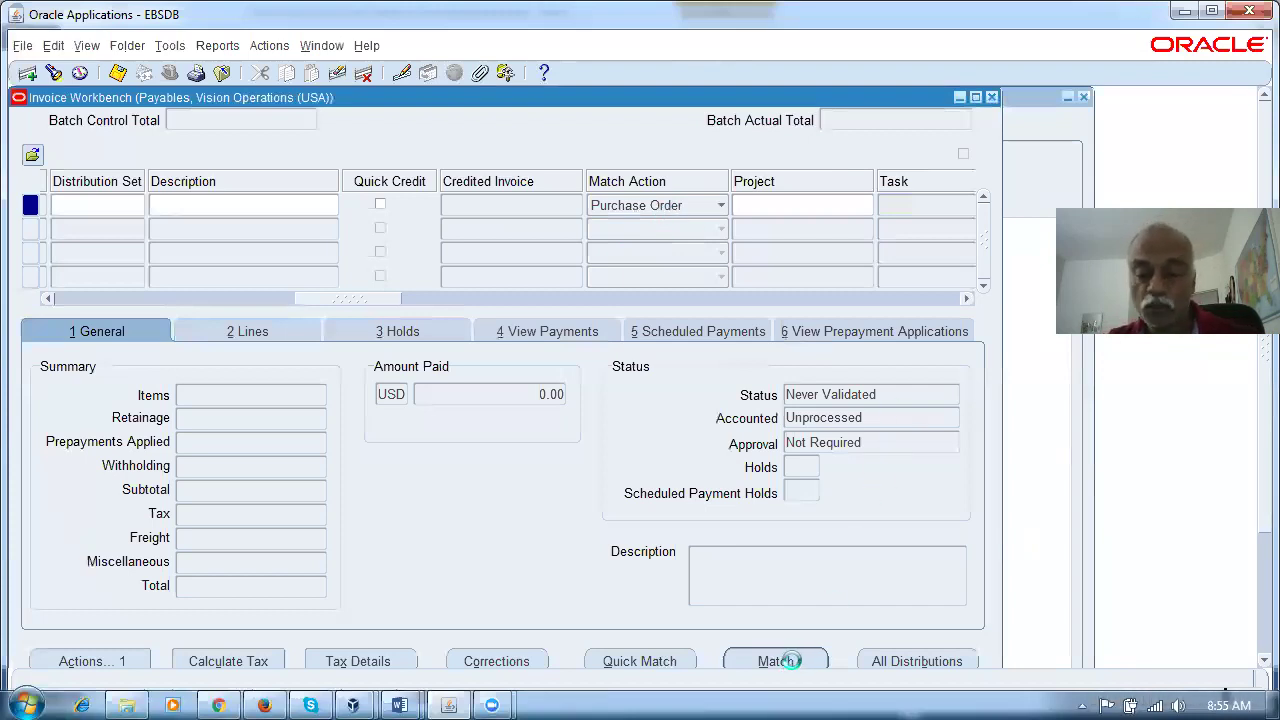
Match invoice 101 to line 1 of PO 6834, 90 units at 10
left_click(791, 661)
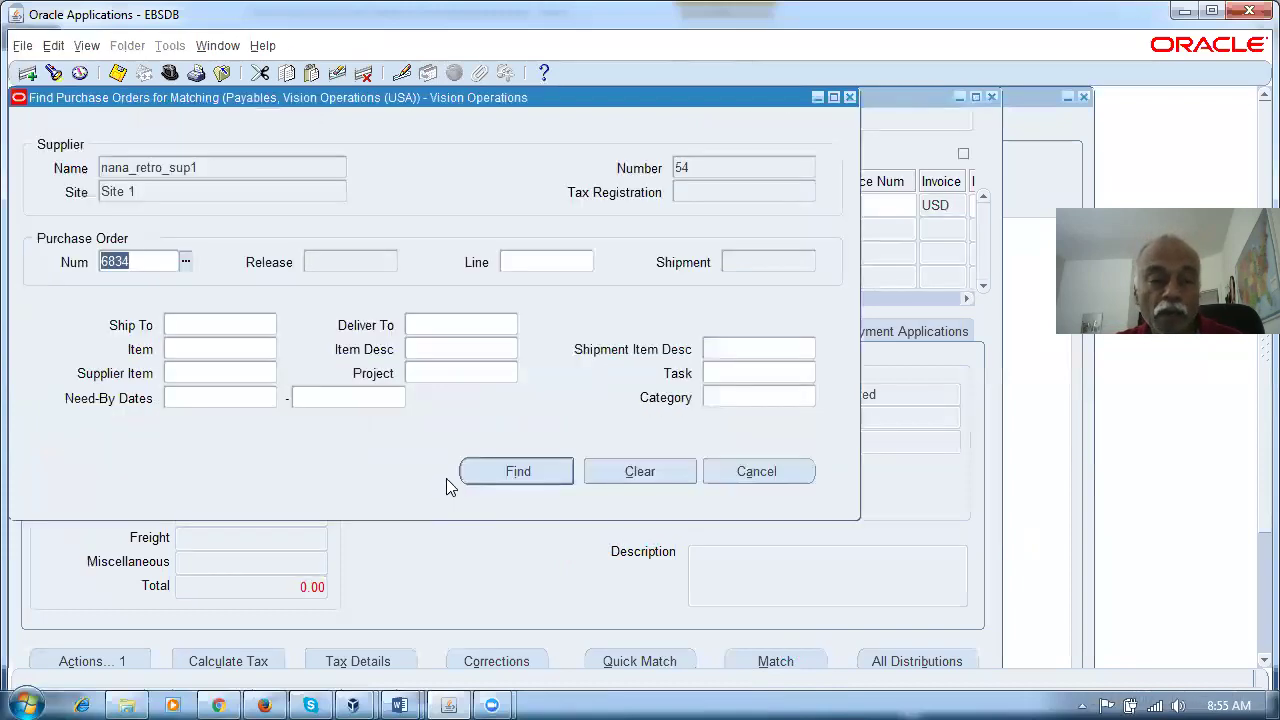
left_click(540, 472)
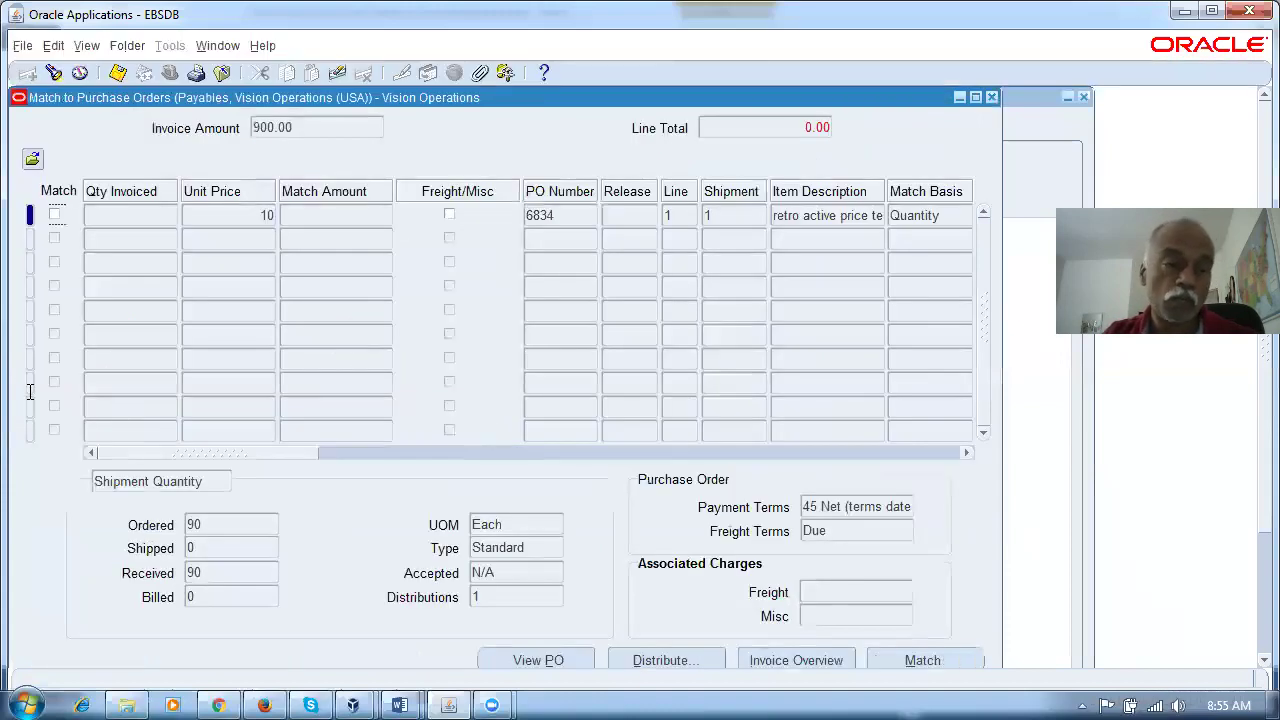
left_click(55, 216)
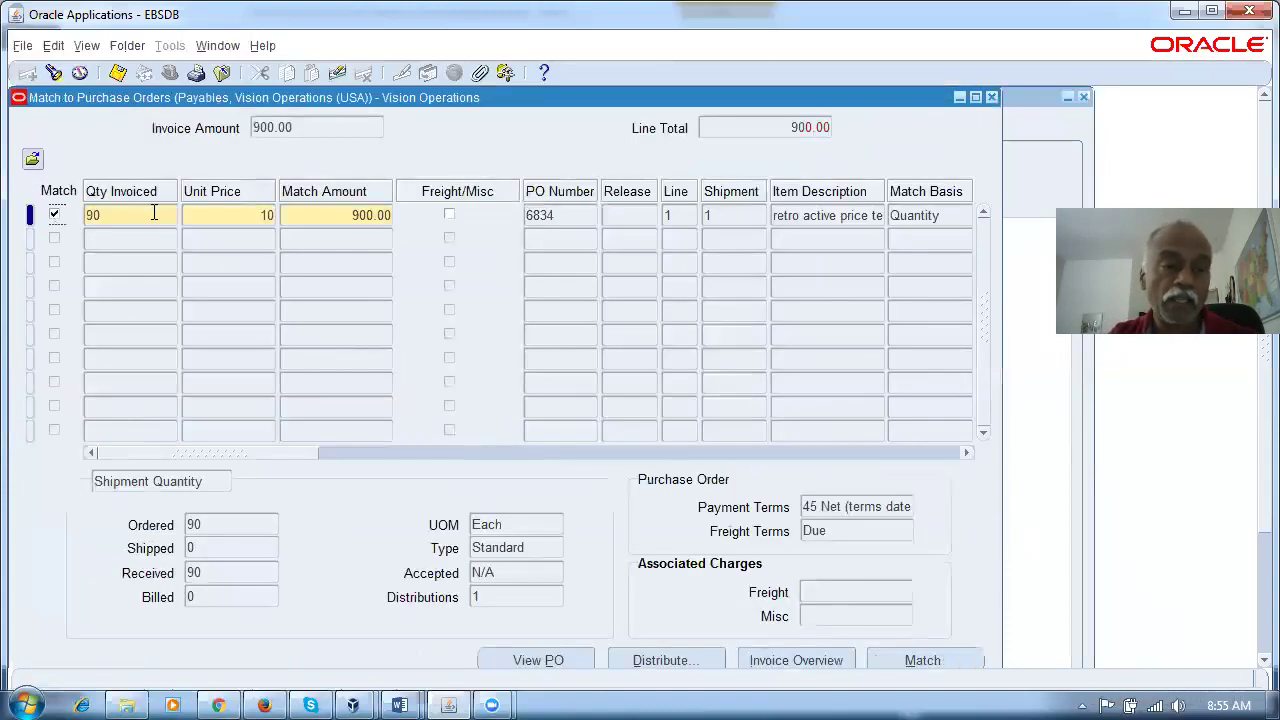
left_click(920, 660)
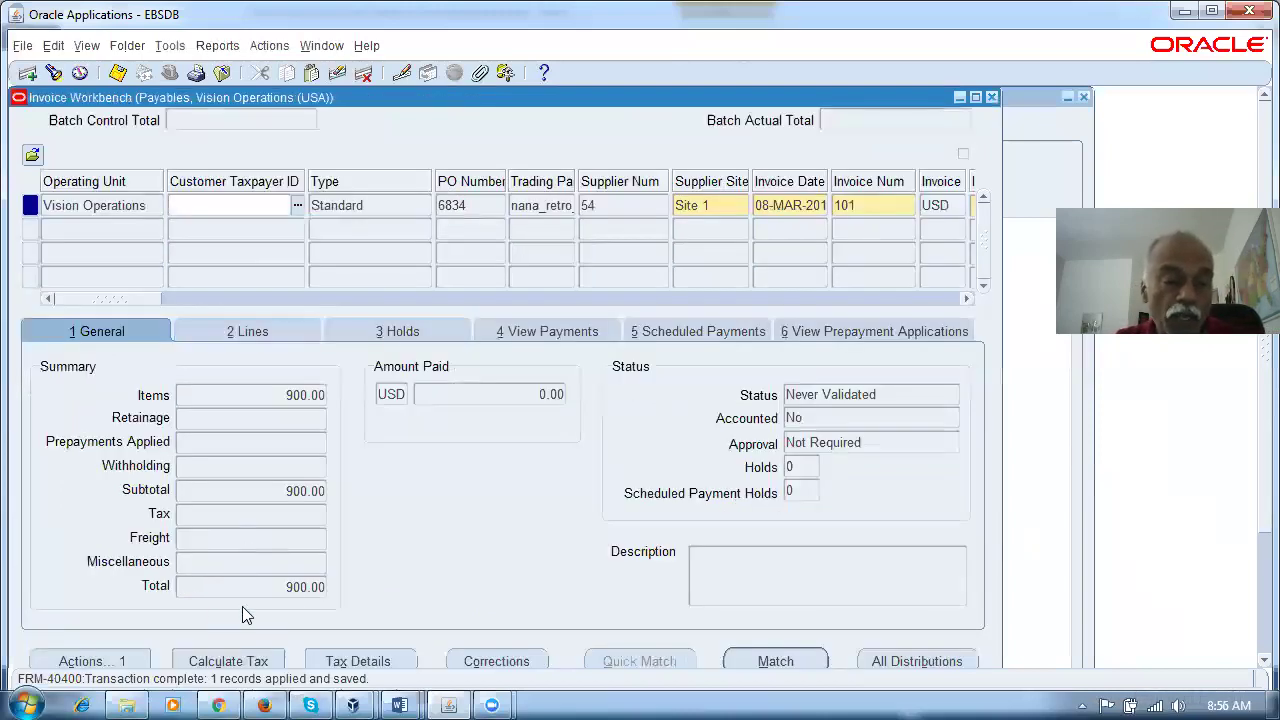
Calculate 62.10 tax and change the invoice amount from 900.00 to 962.10, then save
left_click(243, 661)
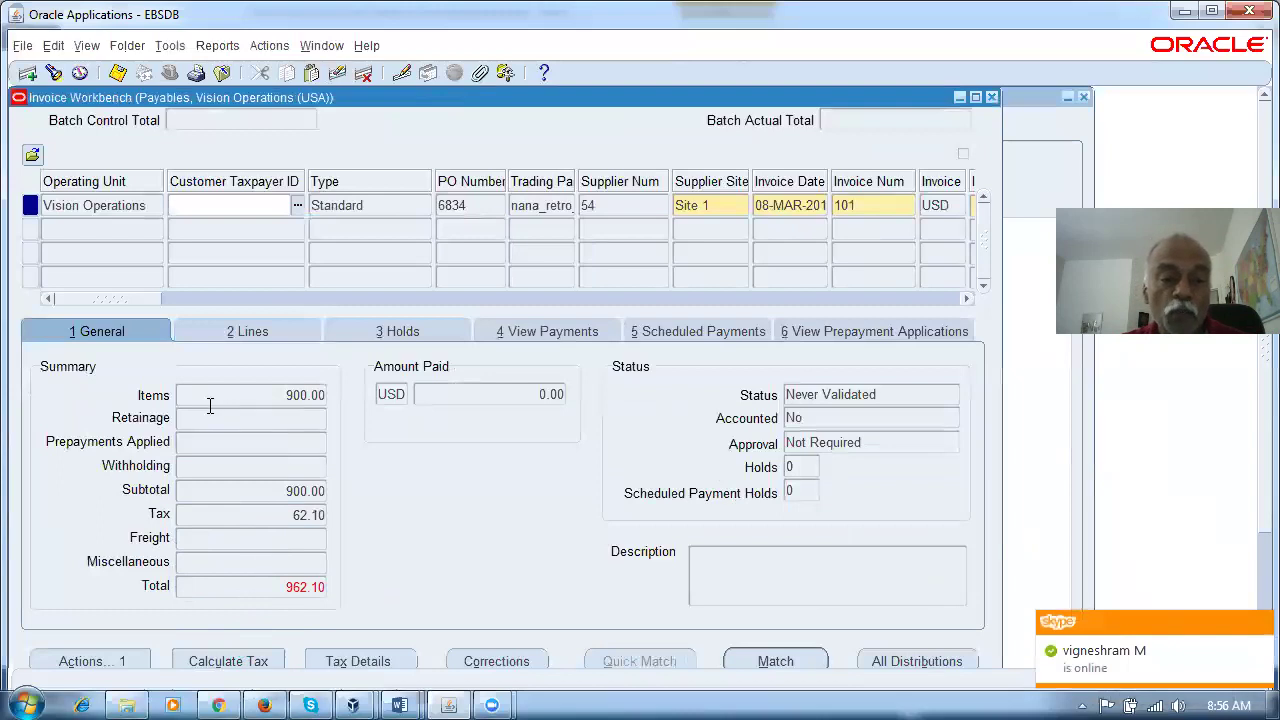
left_click_drag(124, 300, 154, 302)
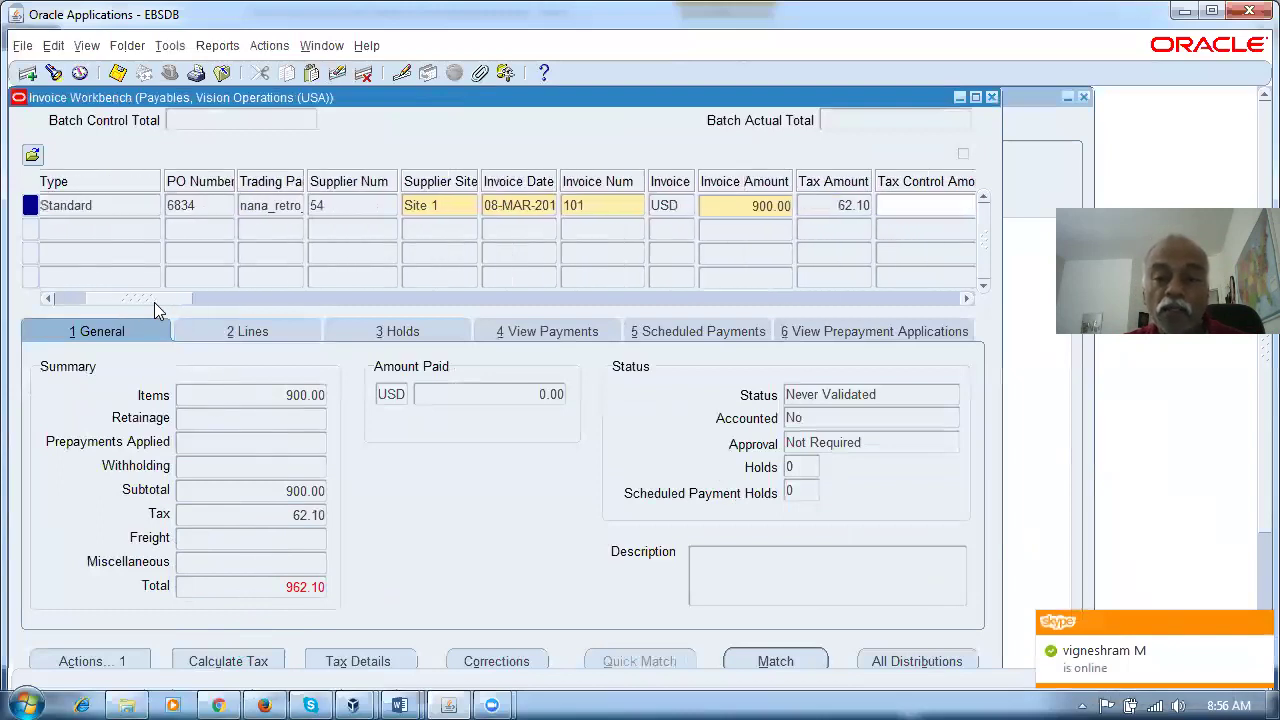
left_click(740, 210)
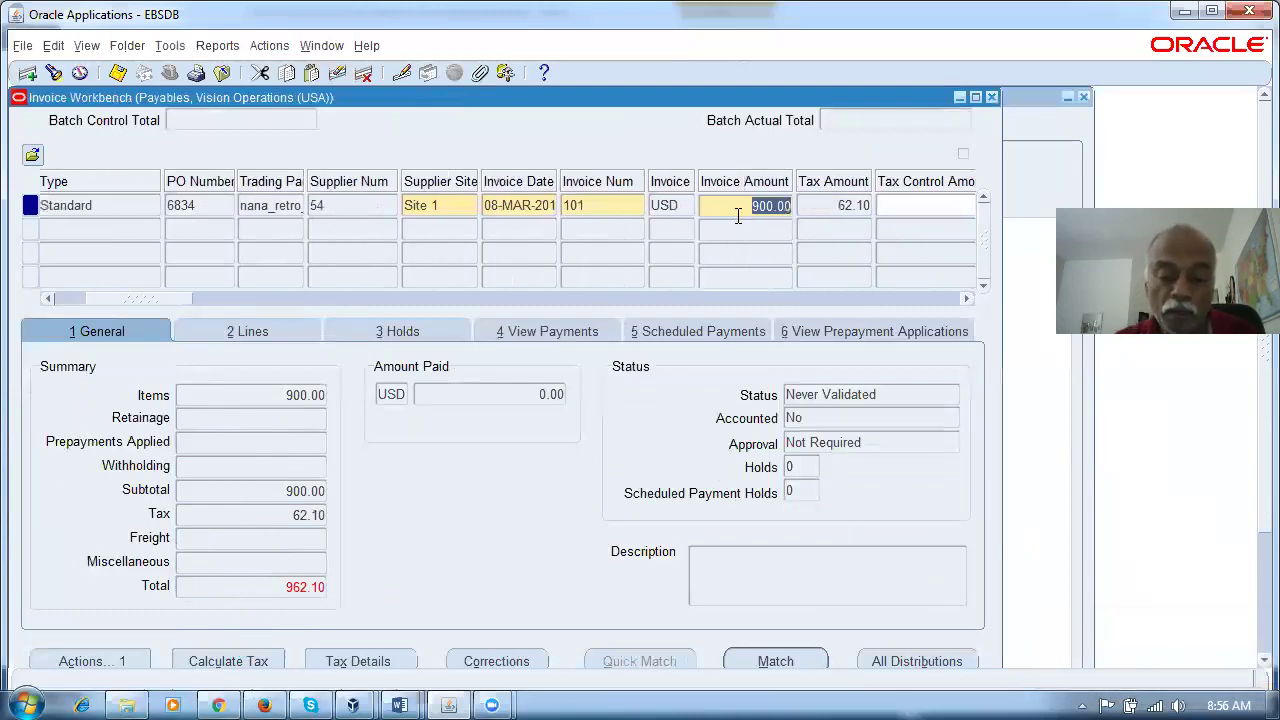
type("6")
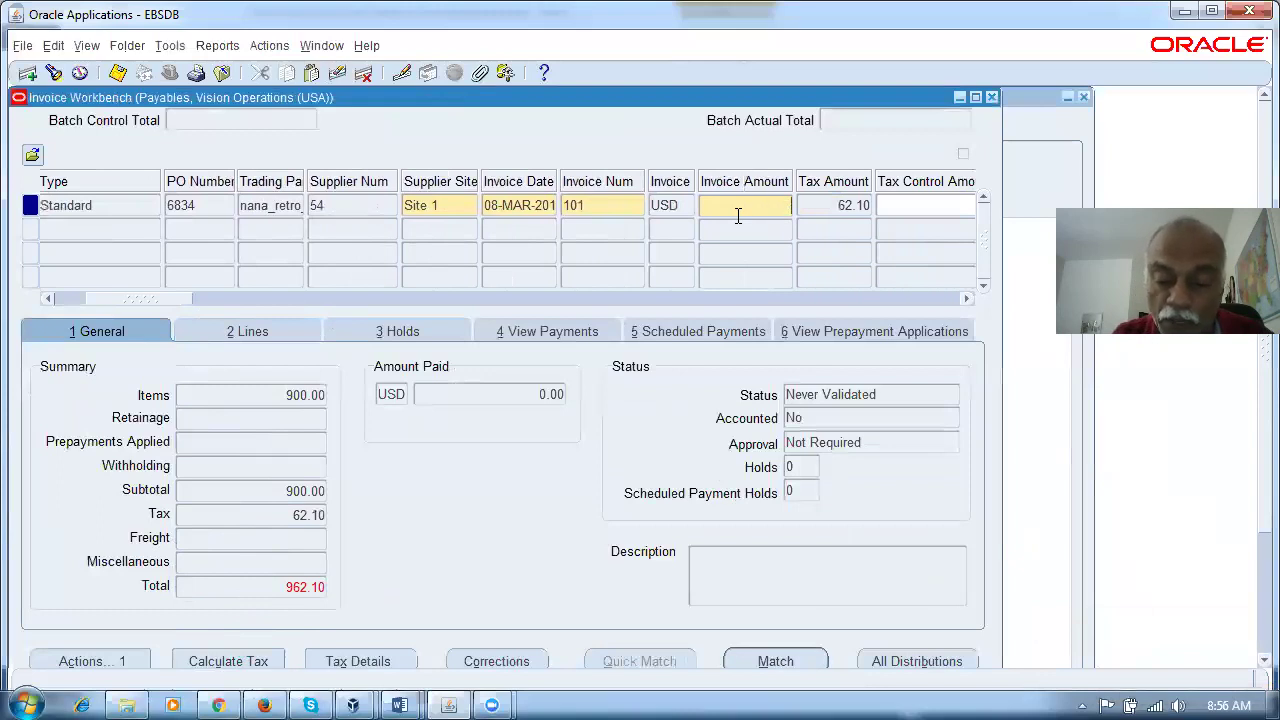
type("62.10")
key("Tab")
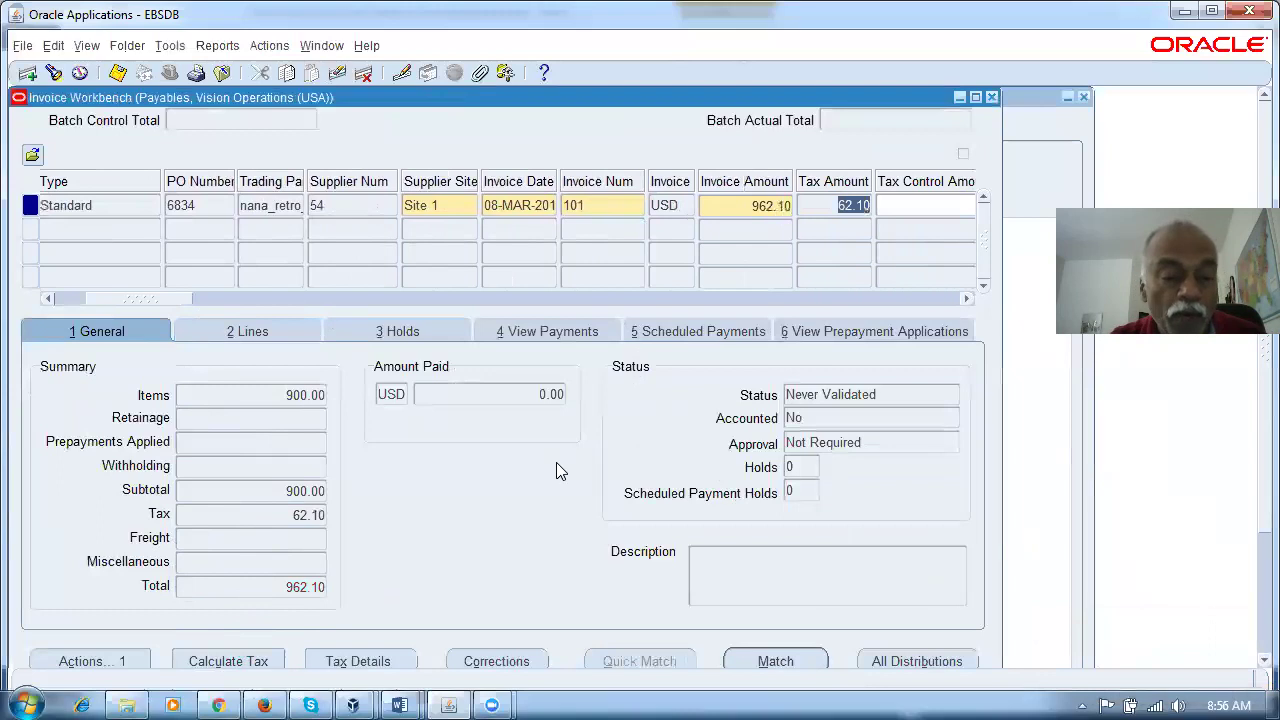
key("Tab")
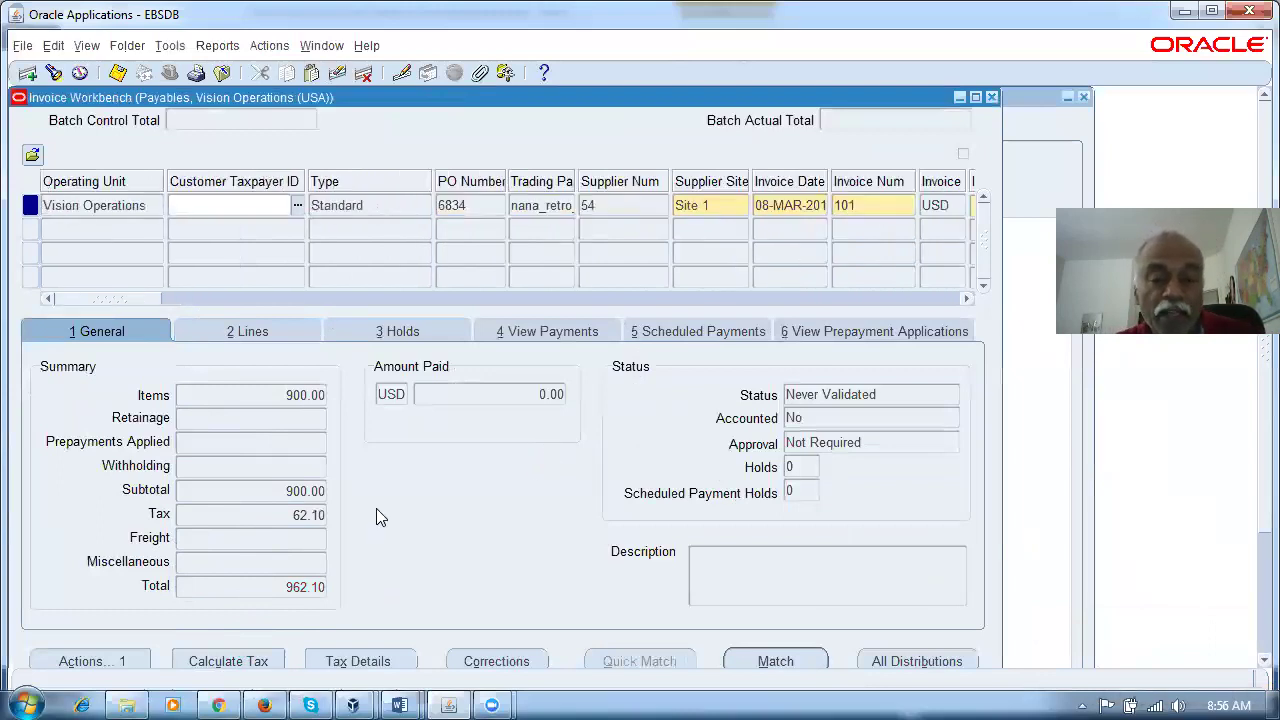
left_click(885, 400)
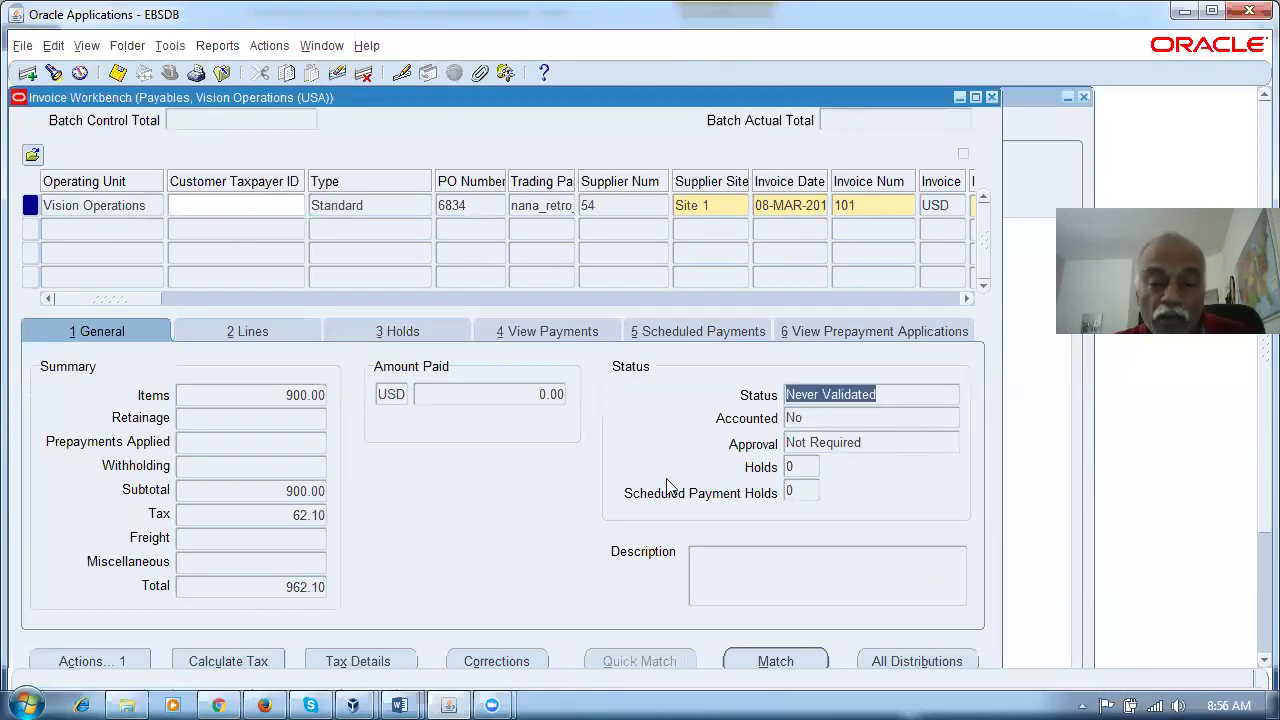
Run Validate on invoice 101 and confirm it shows Validated
left_click(110, 661)
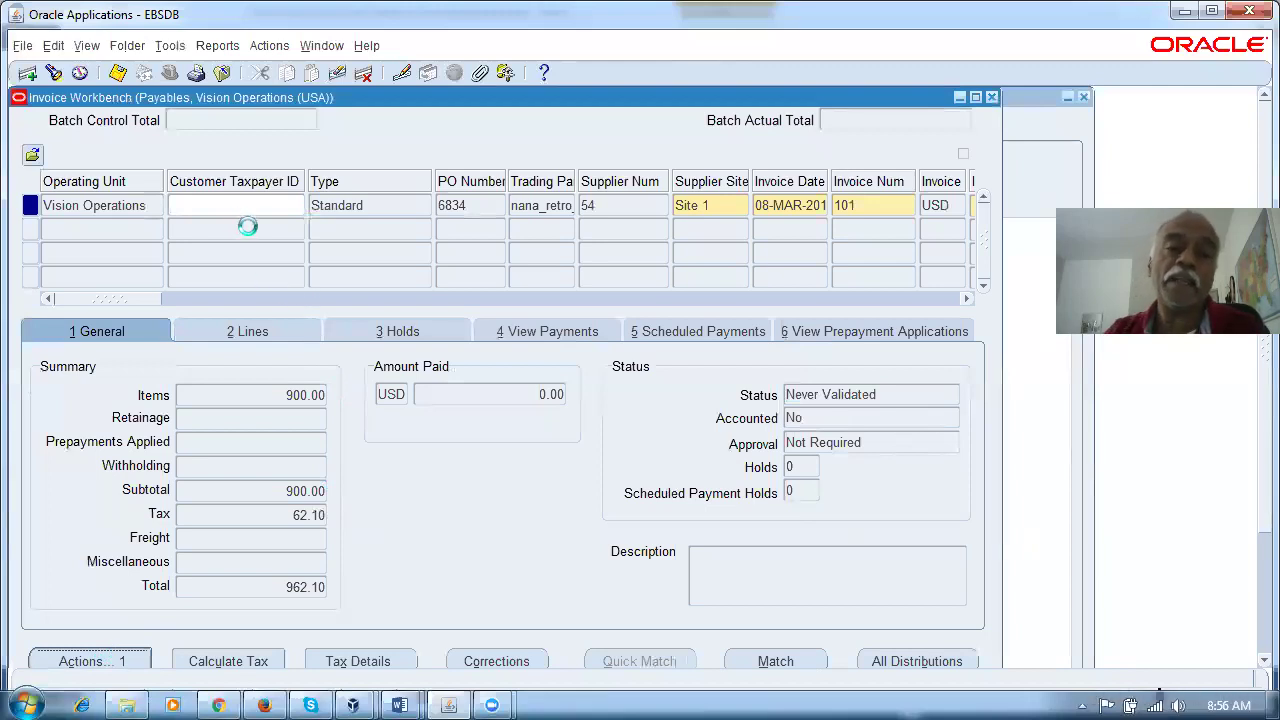
left_click(313, 162)
left_click(456, 630)
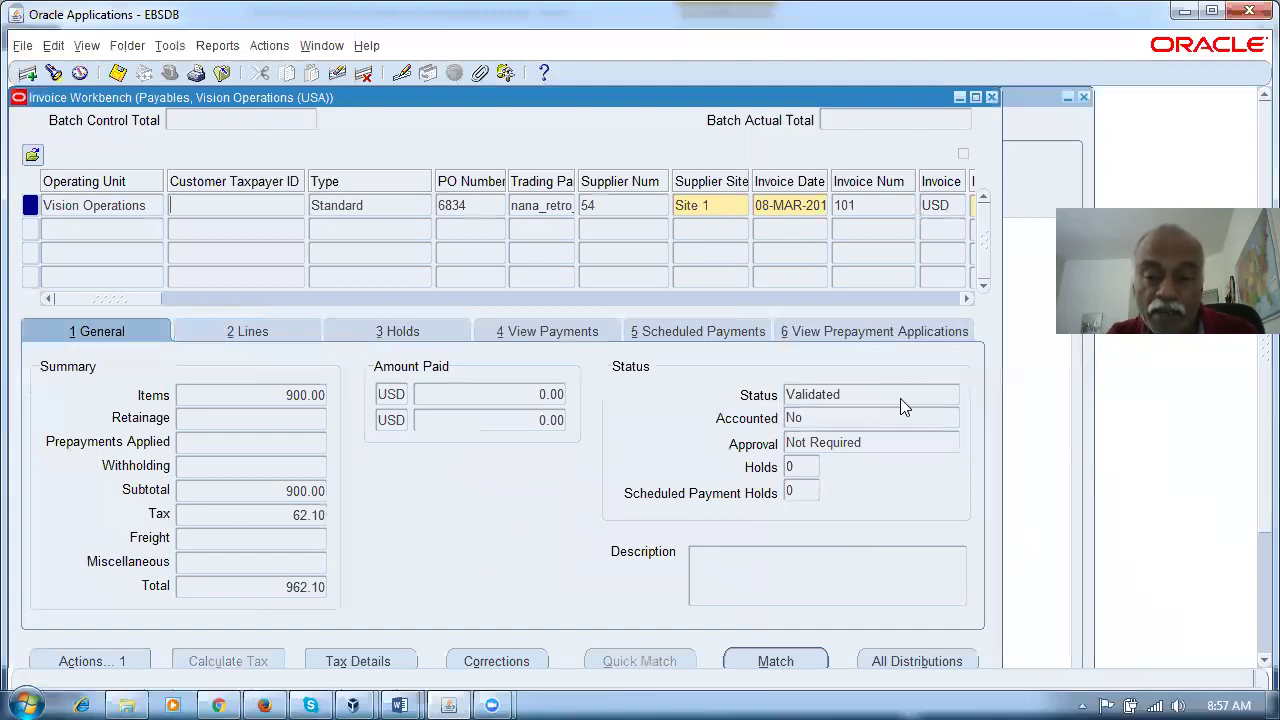
left_click(900, 398)
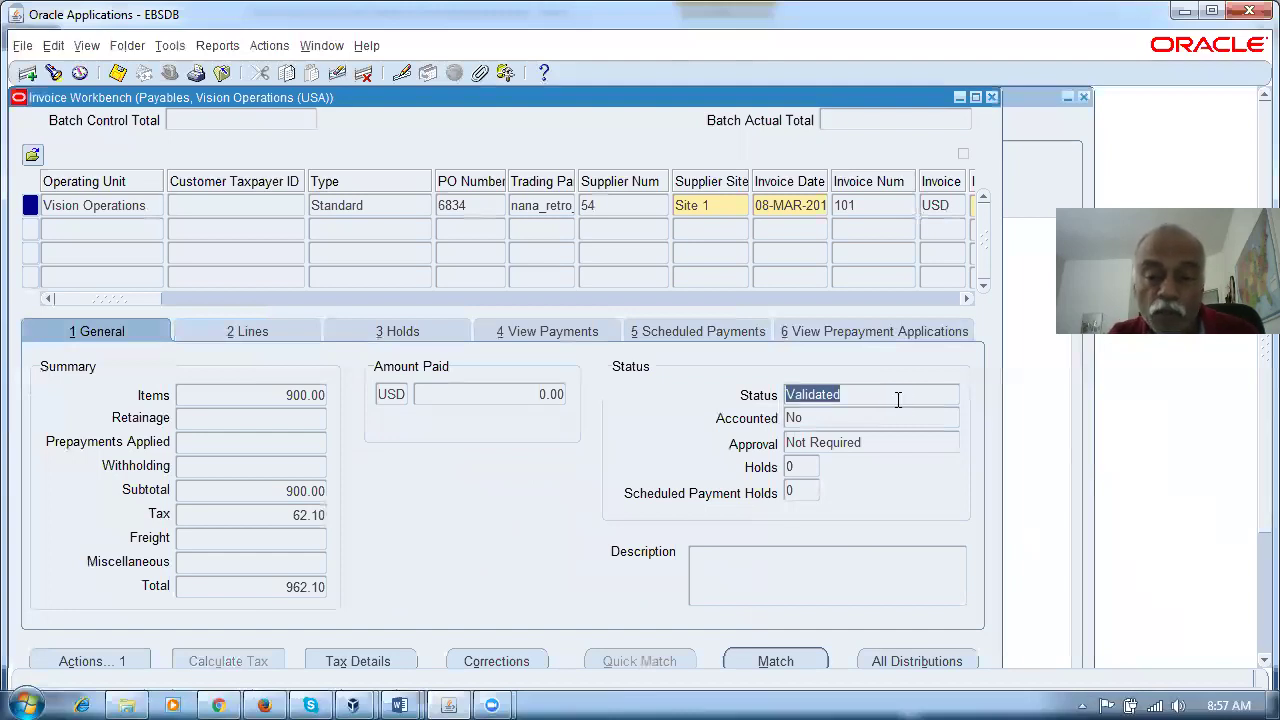
left_click(136, 665)
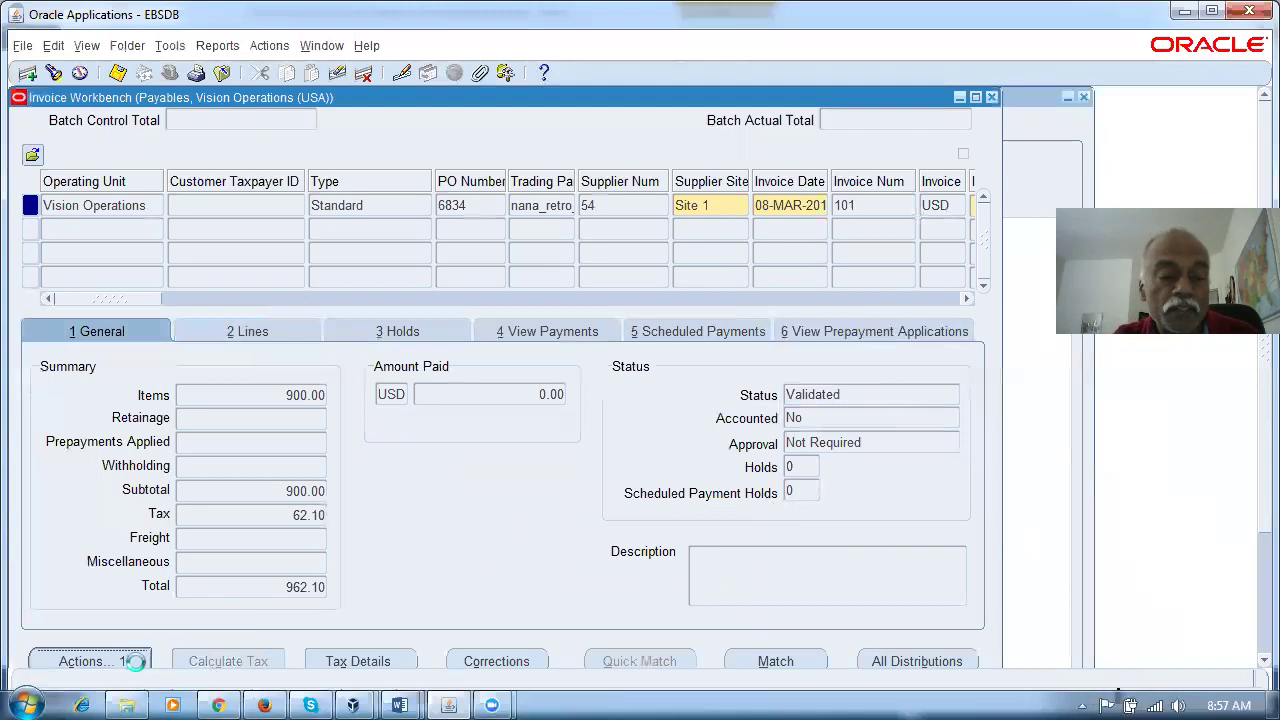
Create draft accounting for invoice 101 and check its Accounted status
left_click(338, 276)
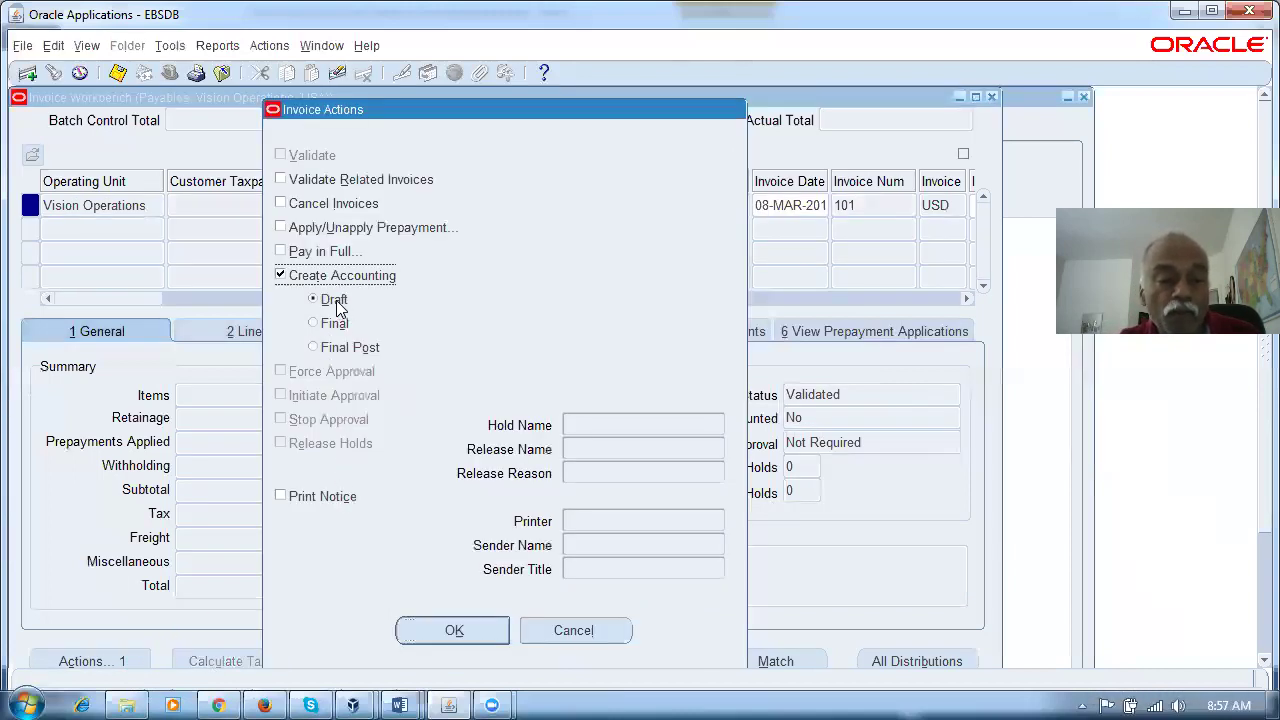
left_click(466, 631)
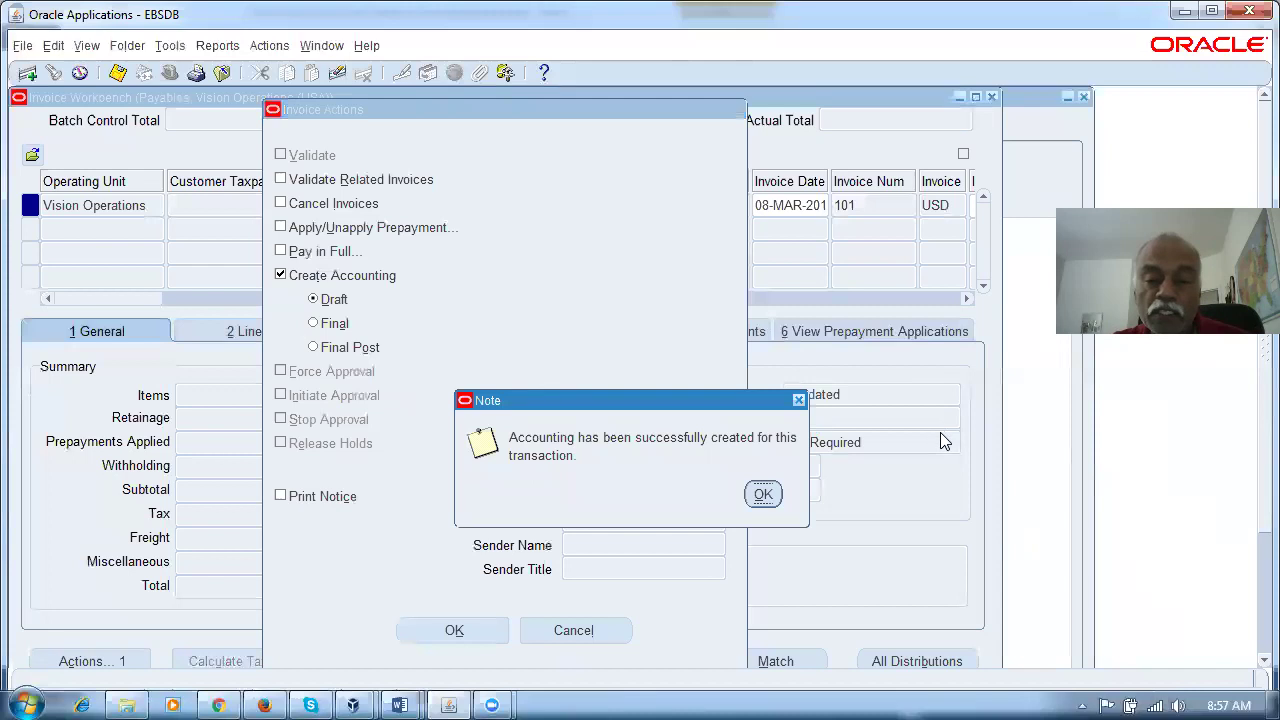
left_click(763, 494)
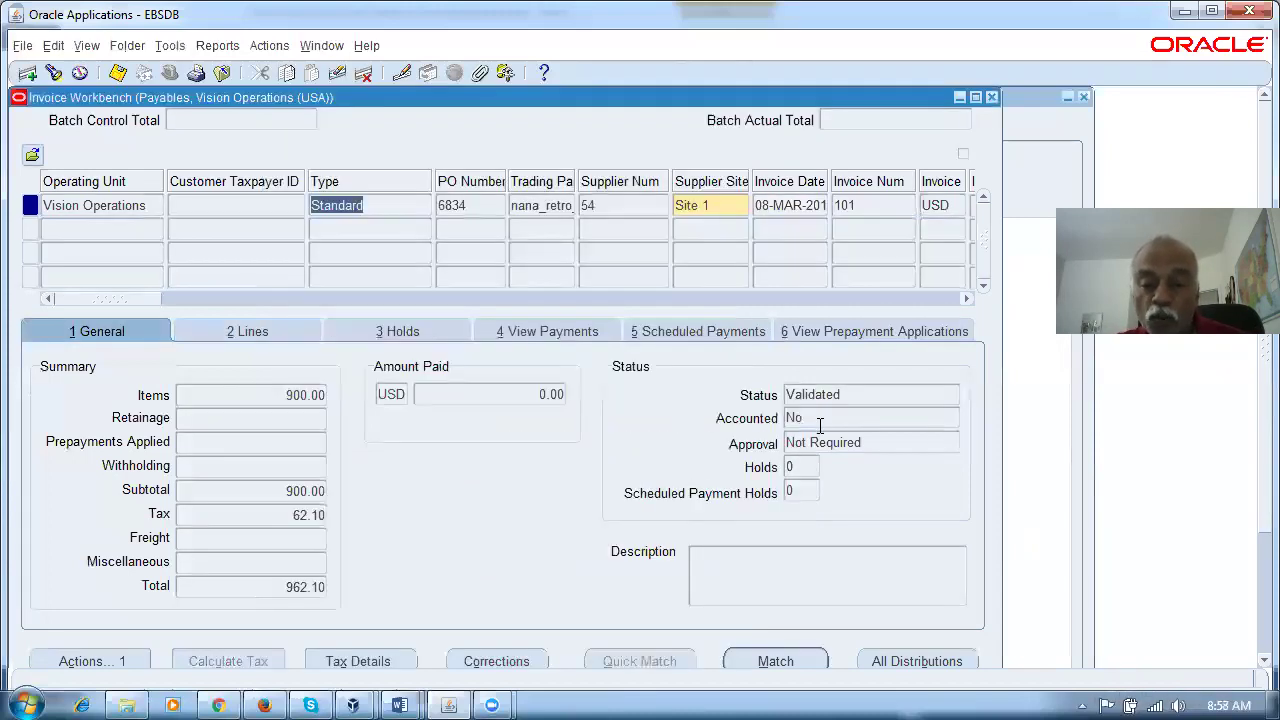
left_click(816, 420)
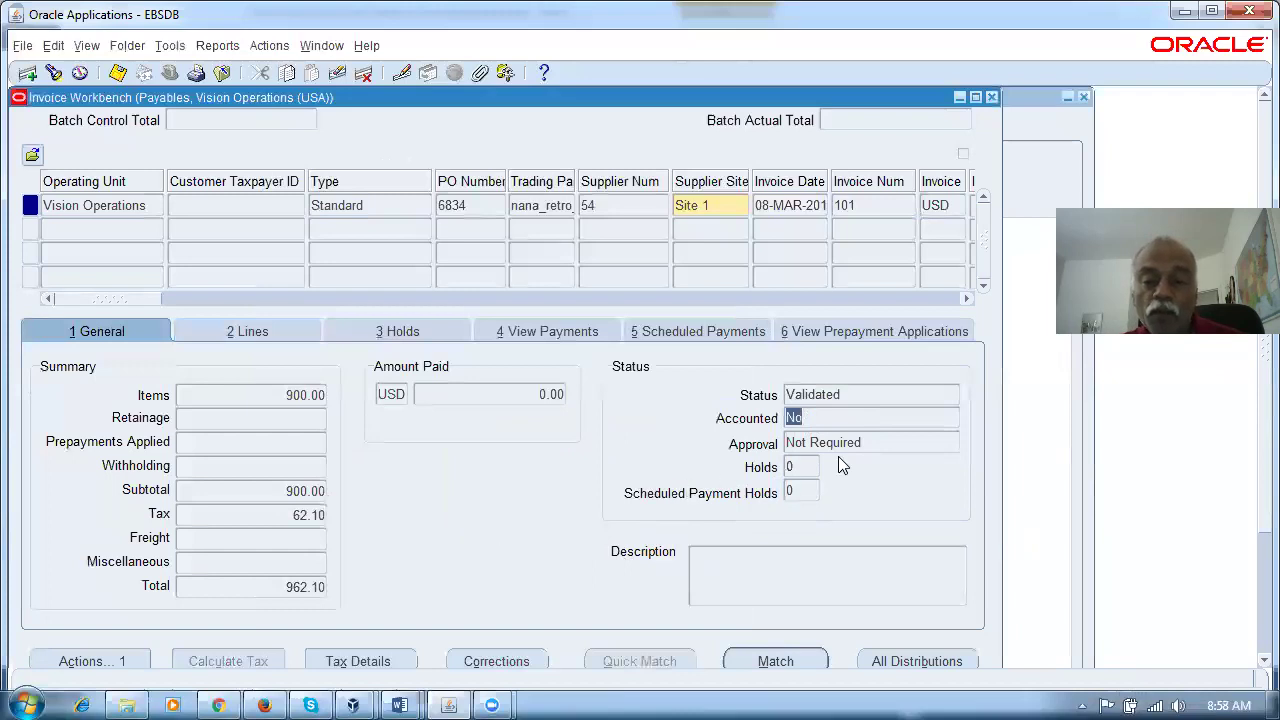
left_click(118, 662)
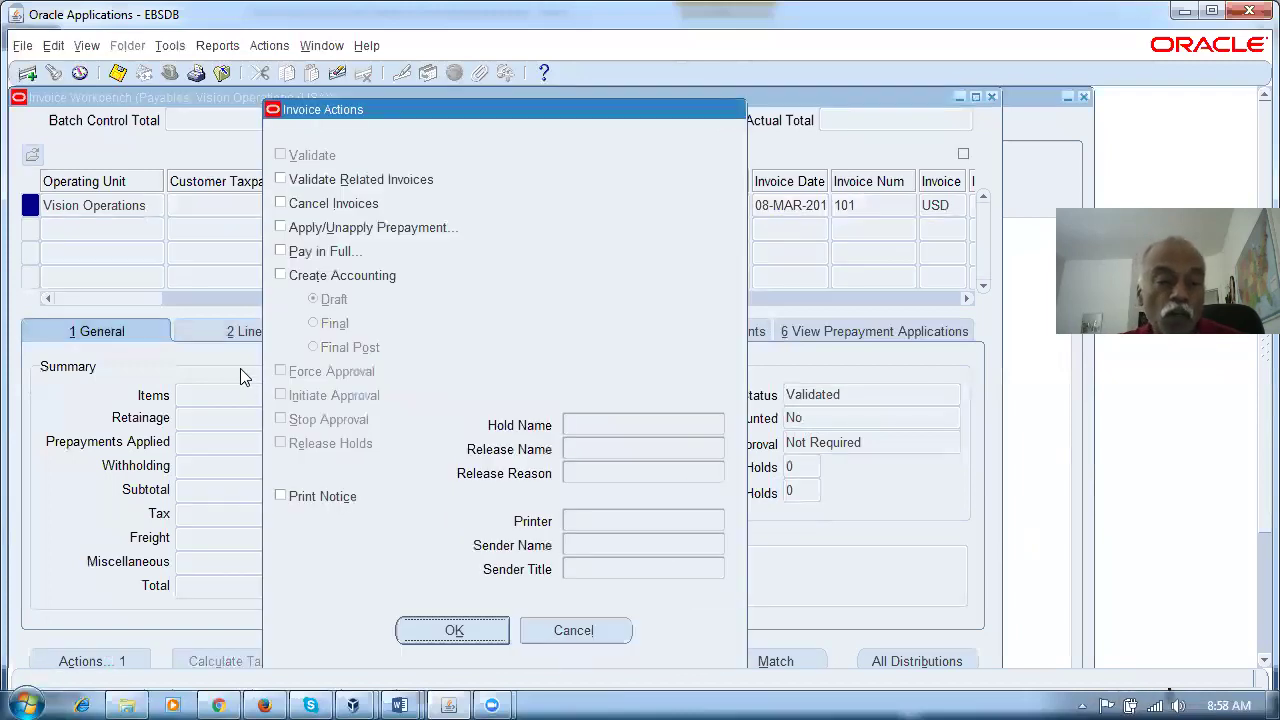
Choose Pay in Full for invoice 101 and dismiss the payment-date-not-open warning
left_click(282, 252)
left_click(452, 632)
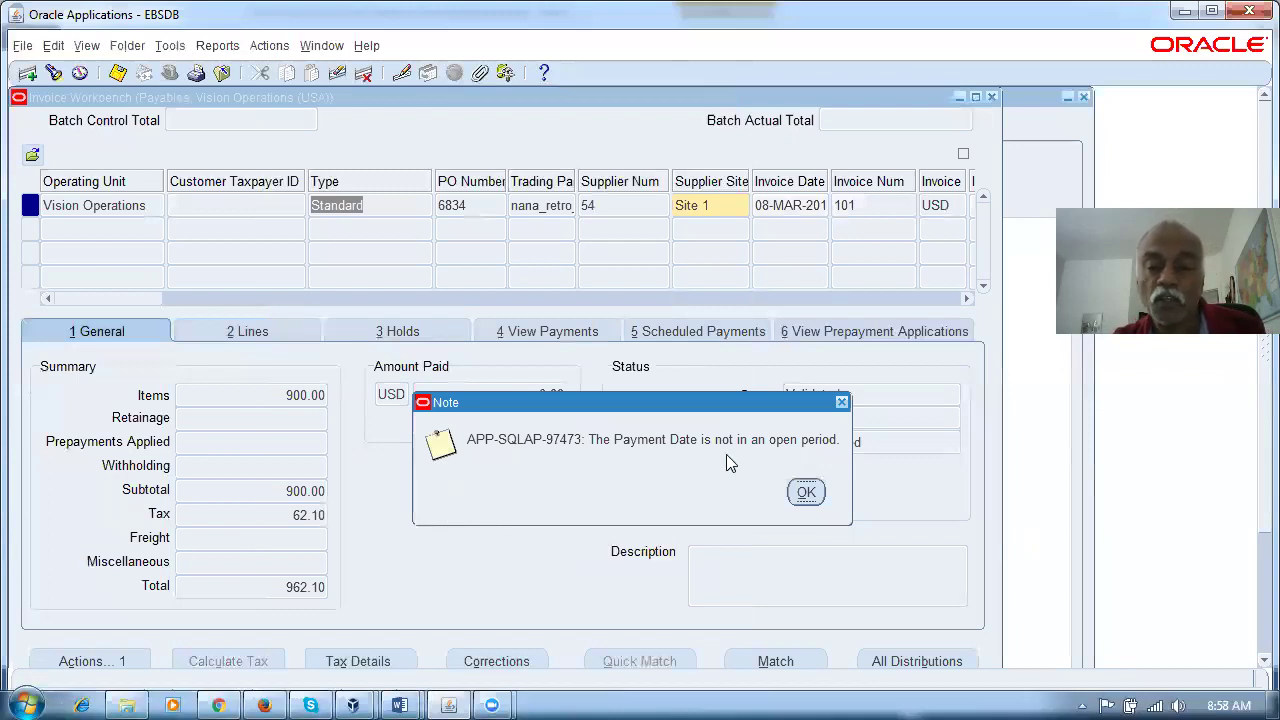
left_click(806, 493)
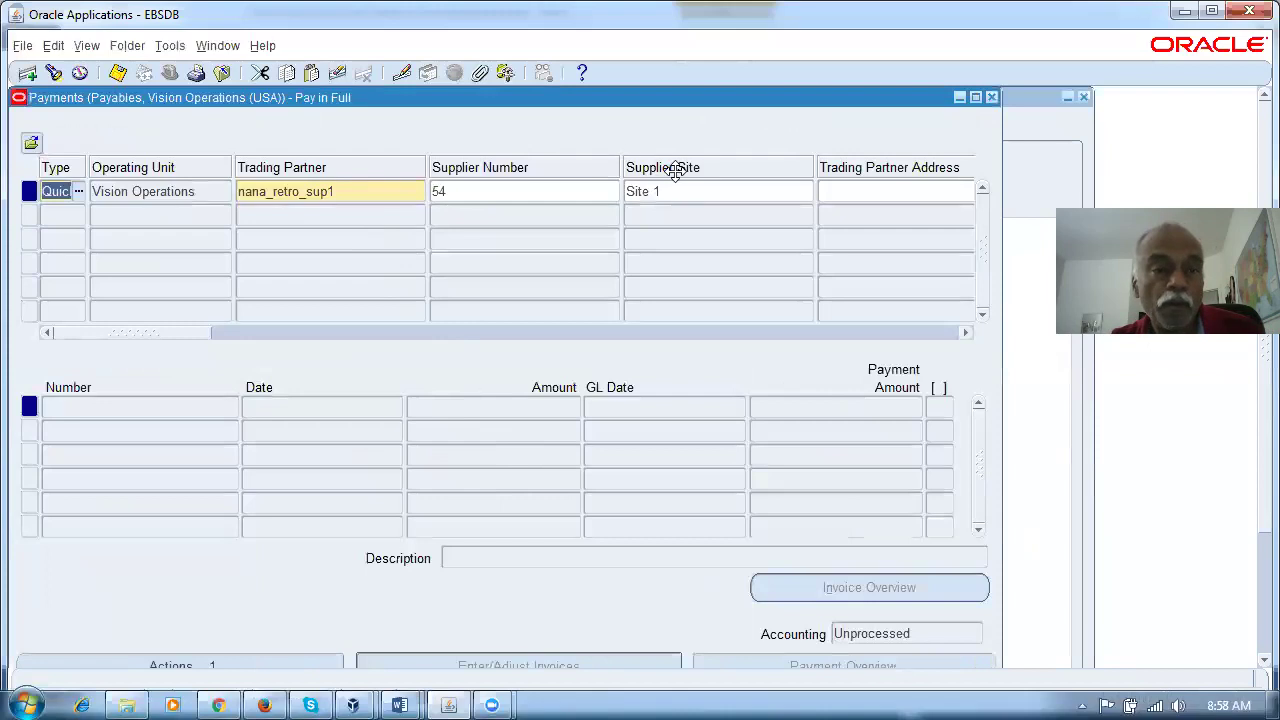
Return to the Navigator and go to Accounting > Control Payables Periods
left_click(218, 46)
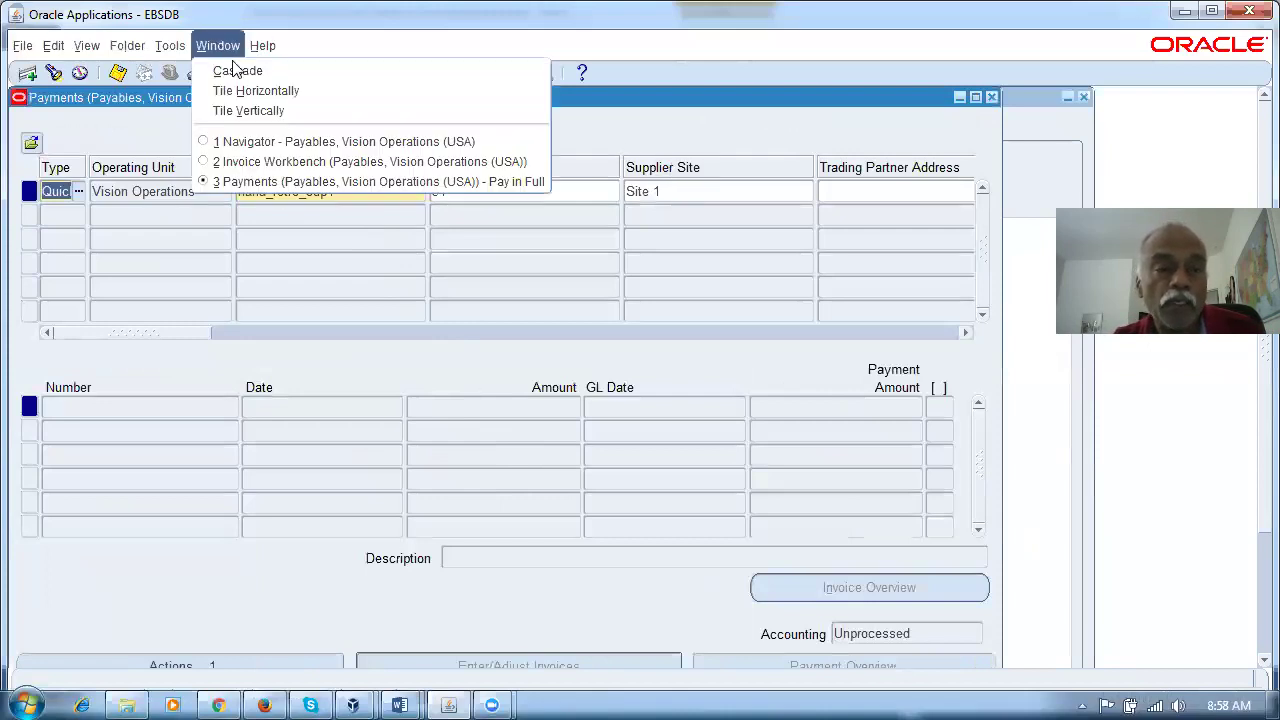
left_click(251, 141)
left_click(165, 46)
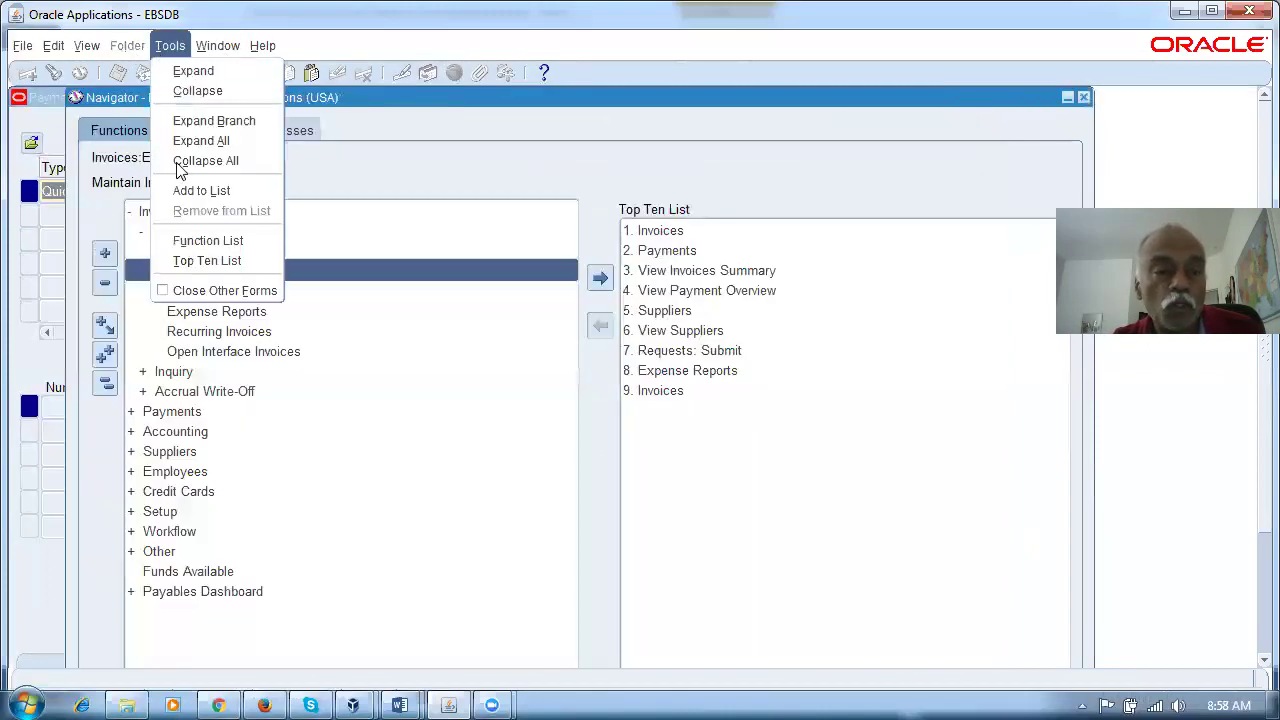
left_click(108, 392)
left_click(106, 388)
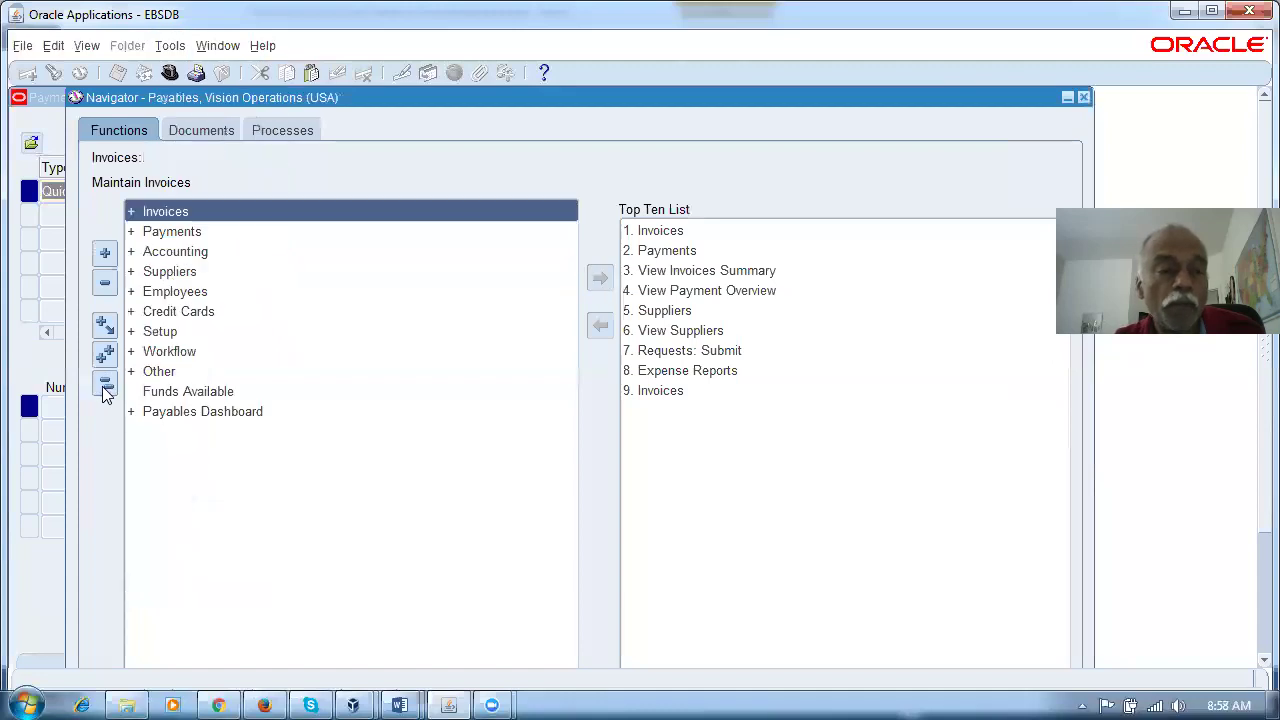
double_click(160, 253)
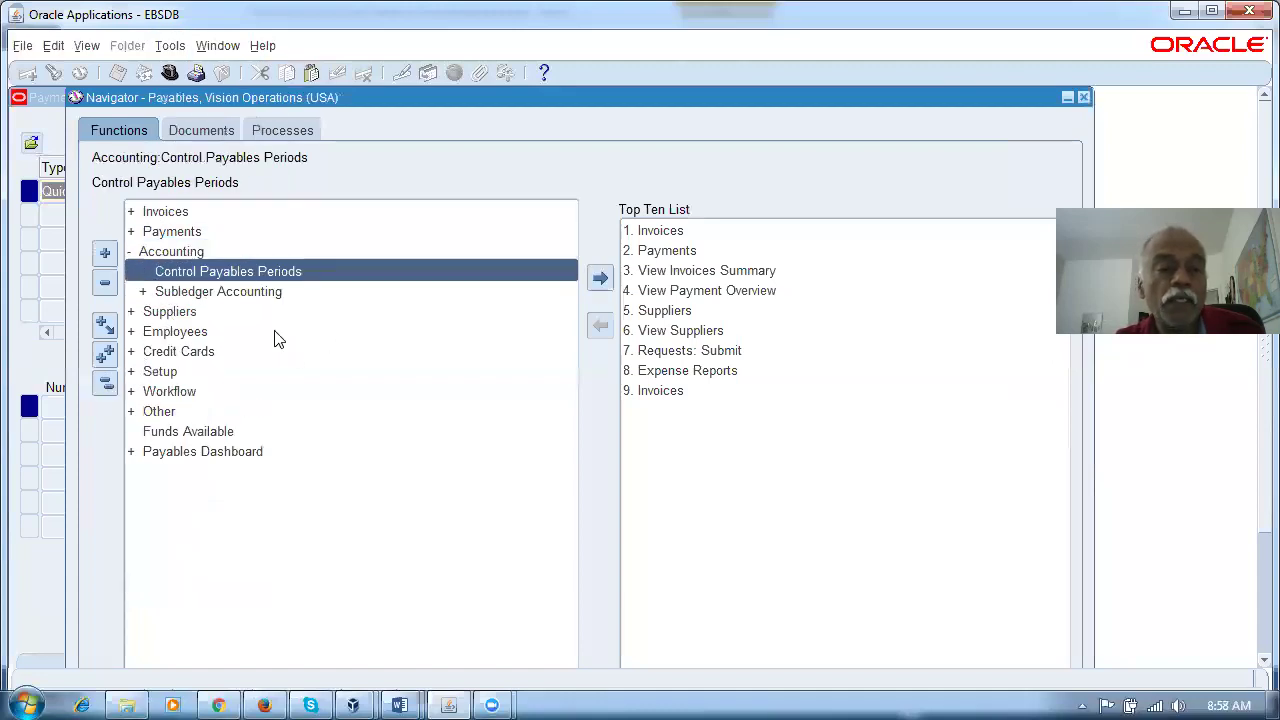
double_click(250, 274)
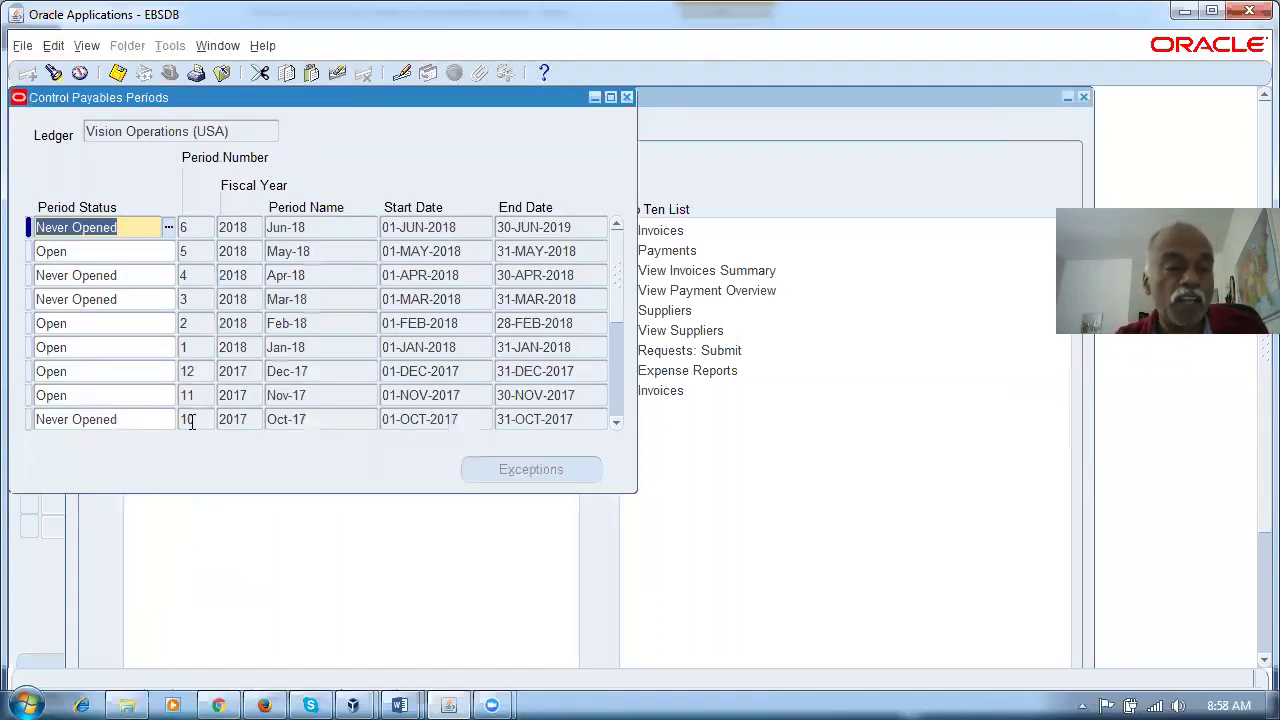
Set the Mar-18 period status to Open, save, and close the form
left_click(131, 302)
type("op")
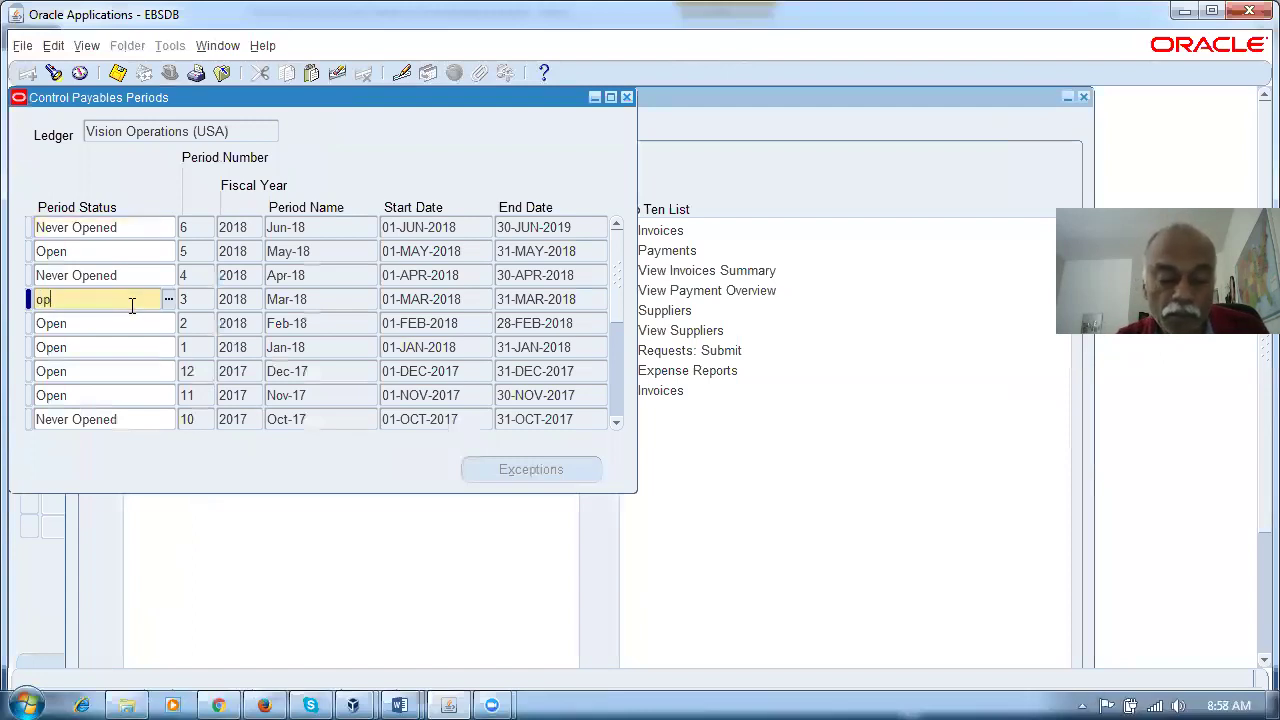
key("Tab")
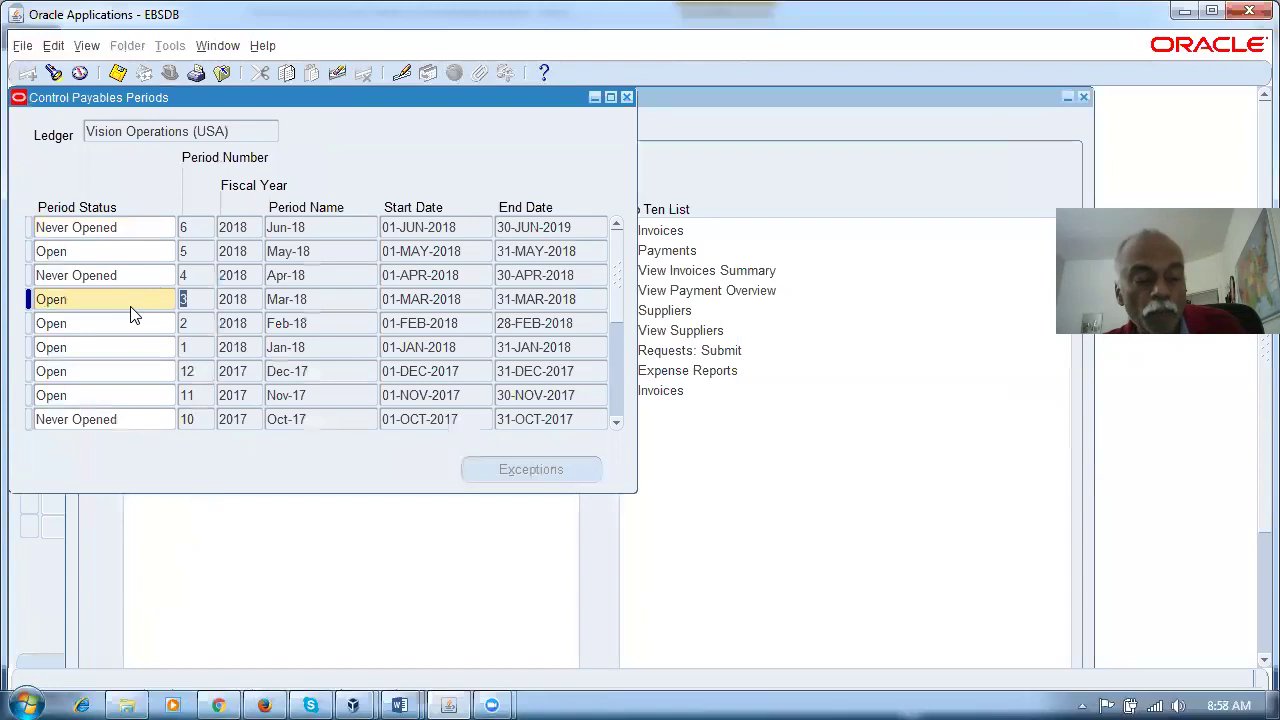
key("ctrl+s")
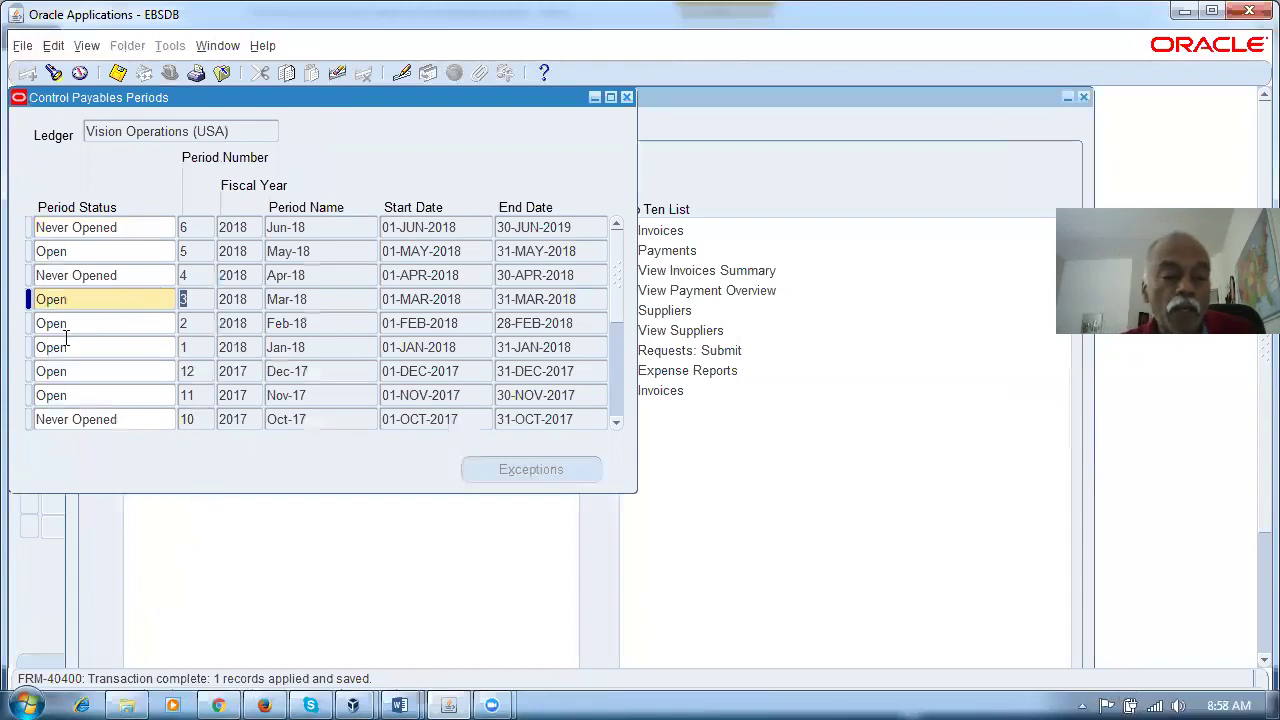
left_click(627, 97)
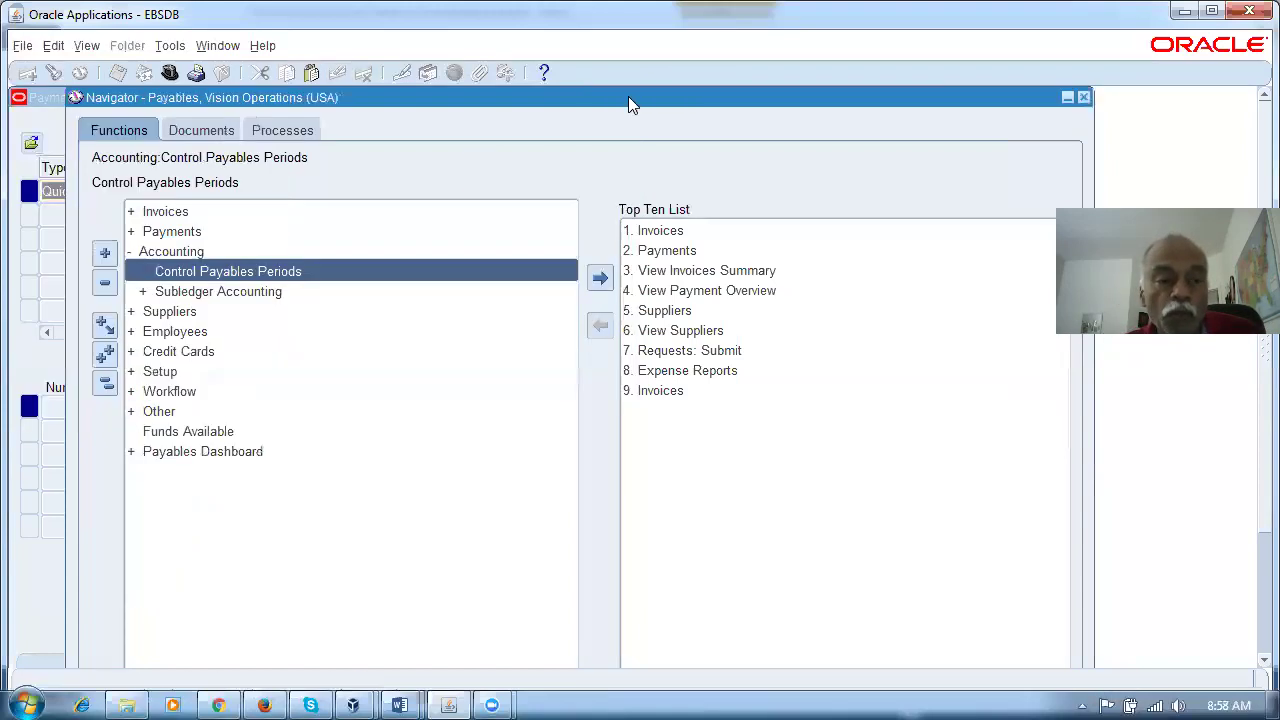
Select Standard Check Format as the quick payment's payment process profile
left_click(38, 118)
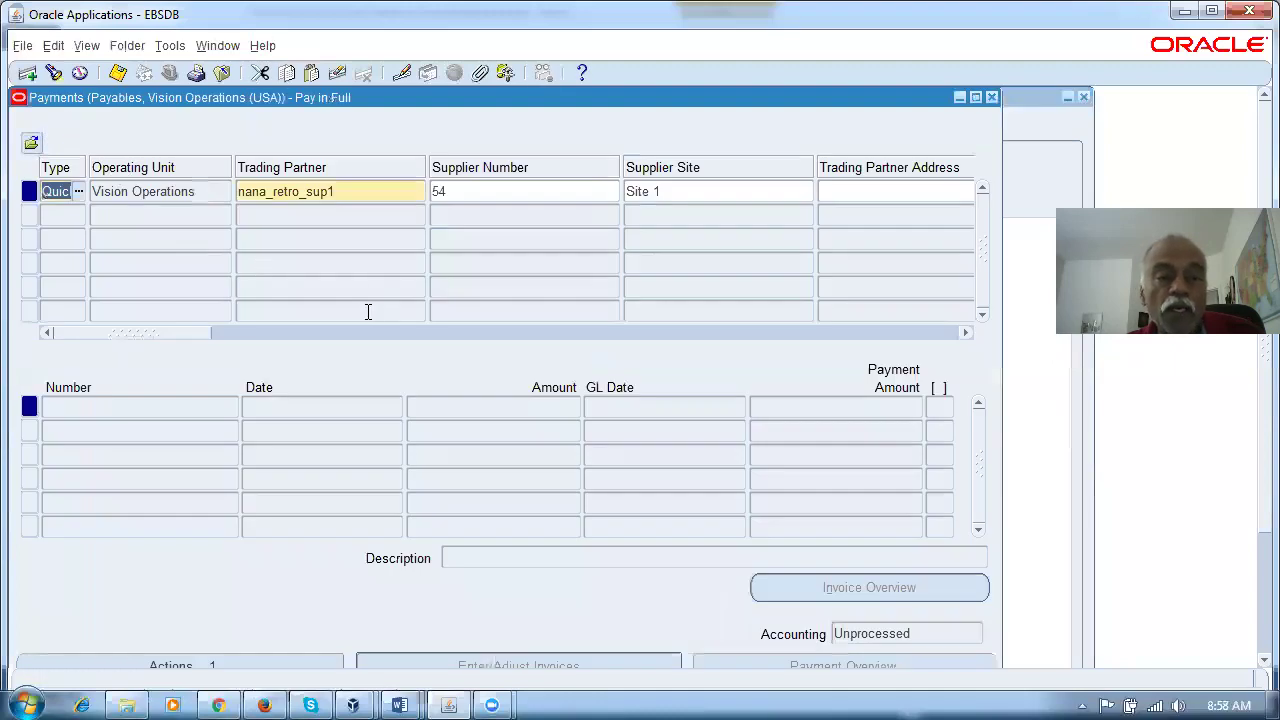
left_click_drag(178, 334, 482, 332)
left_click(638, 193)
left_click(788, 192)
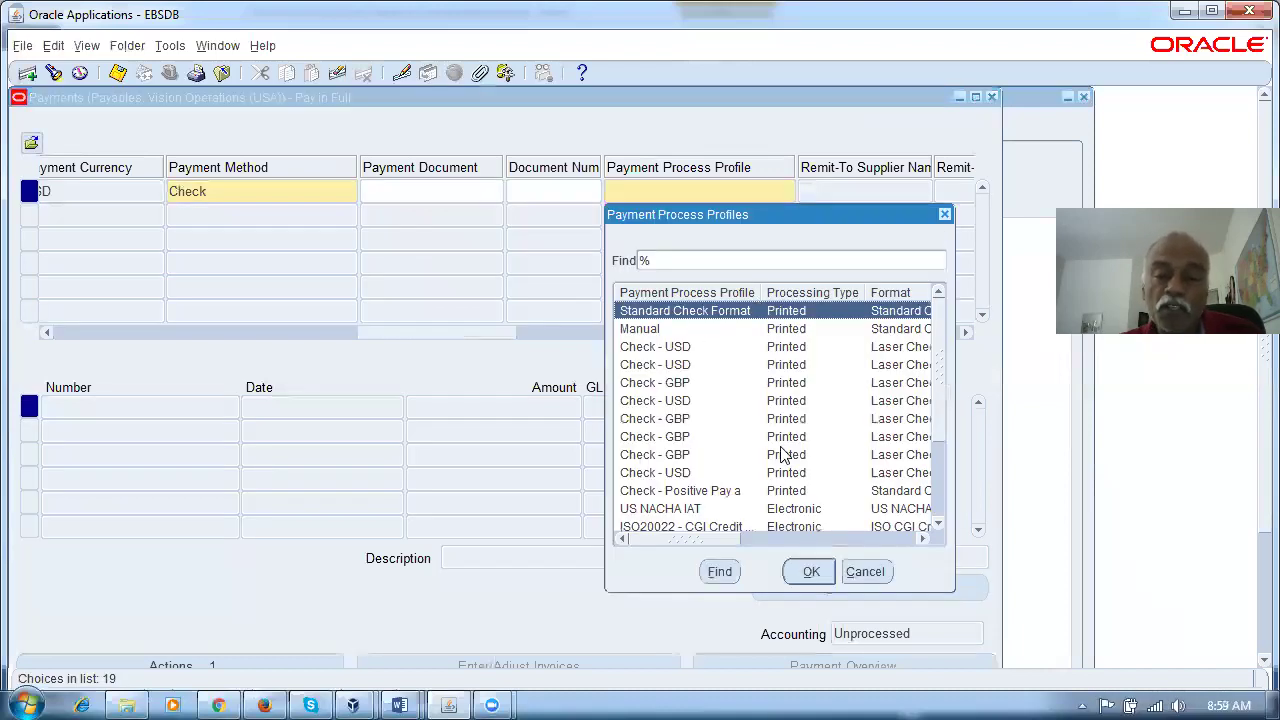
left_click(809, 572)
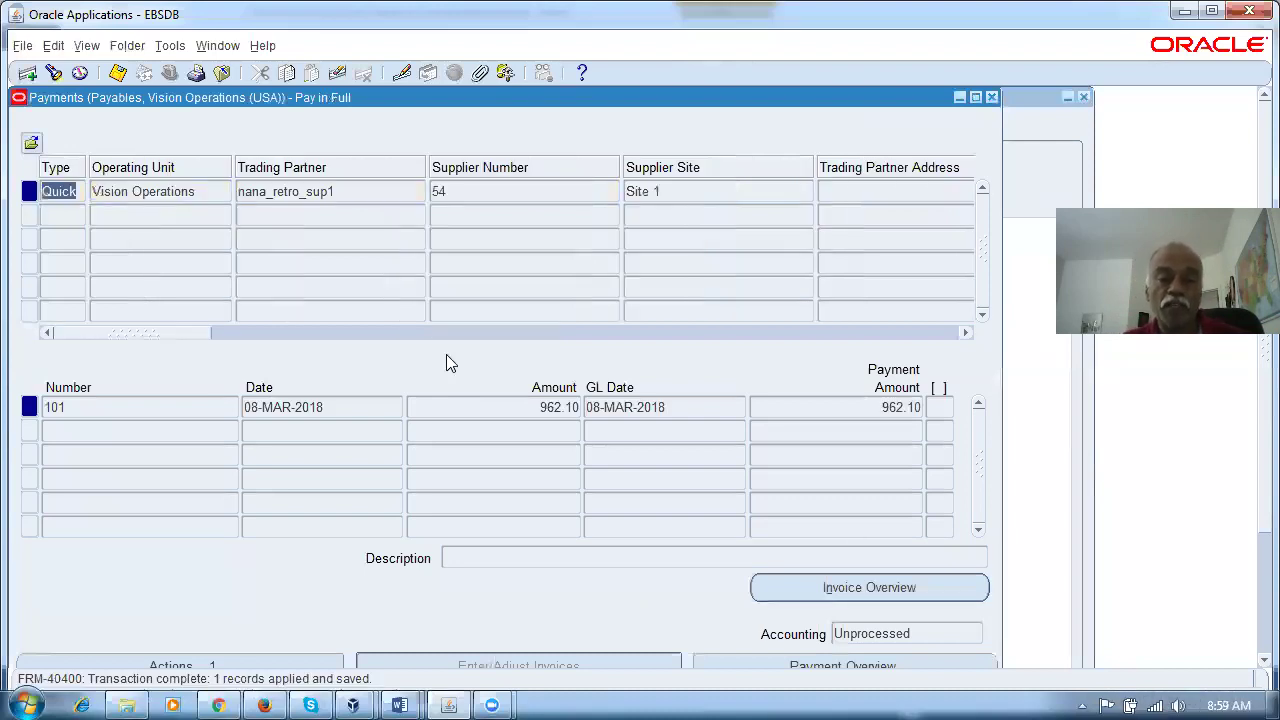
Review invoice 101's date and its 962.10 payment amount
left_click(374, 413)
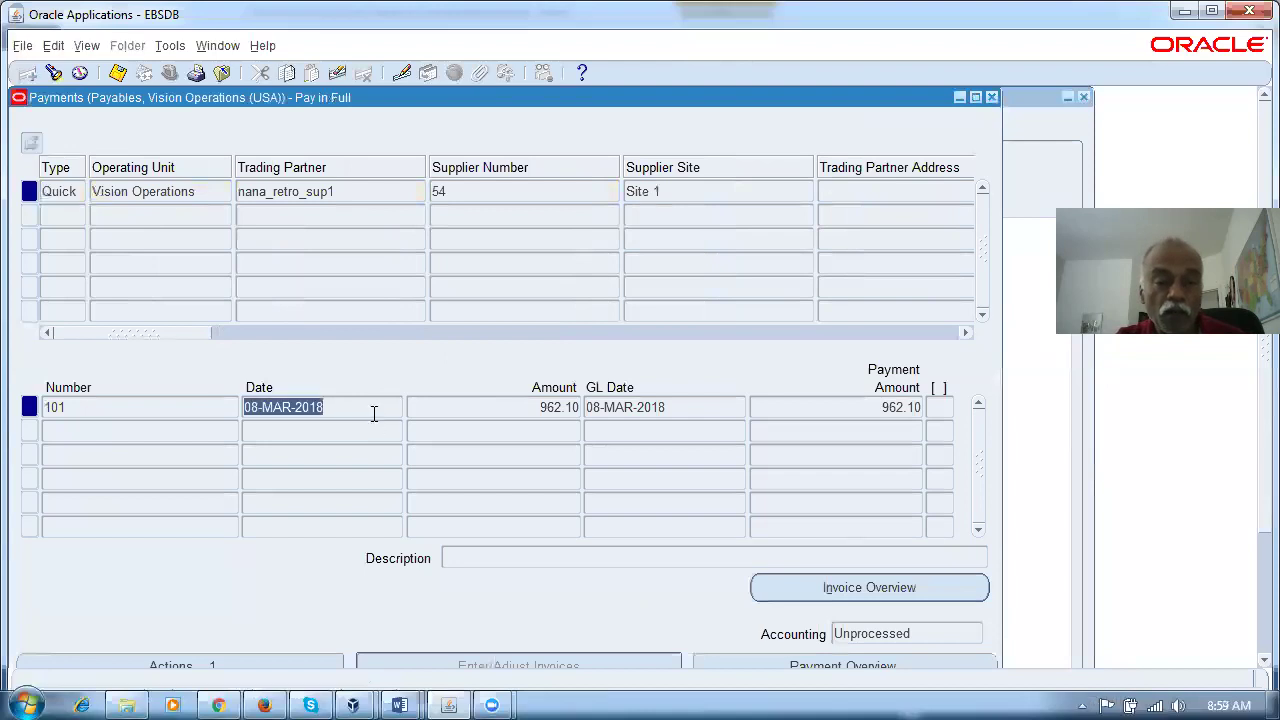
left_click(852, 410)
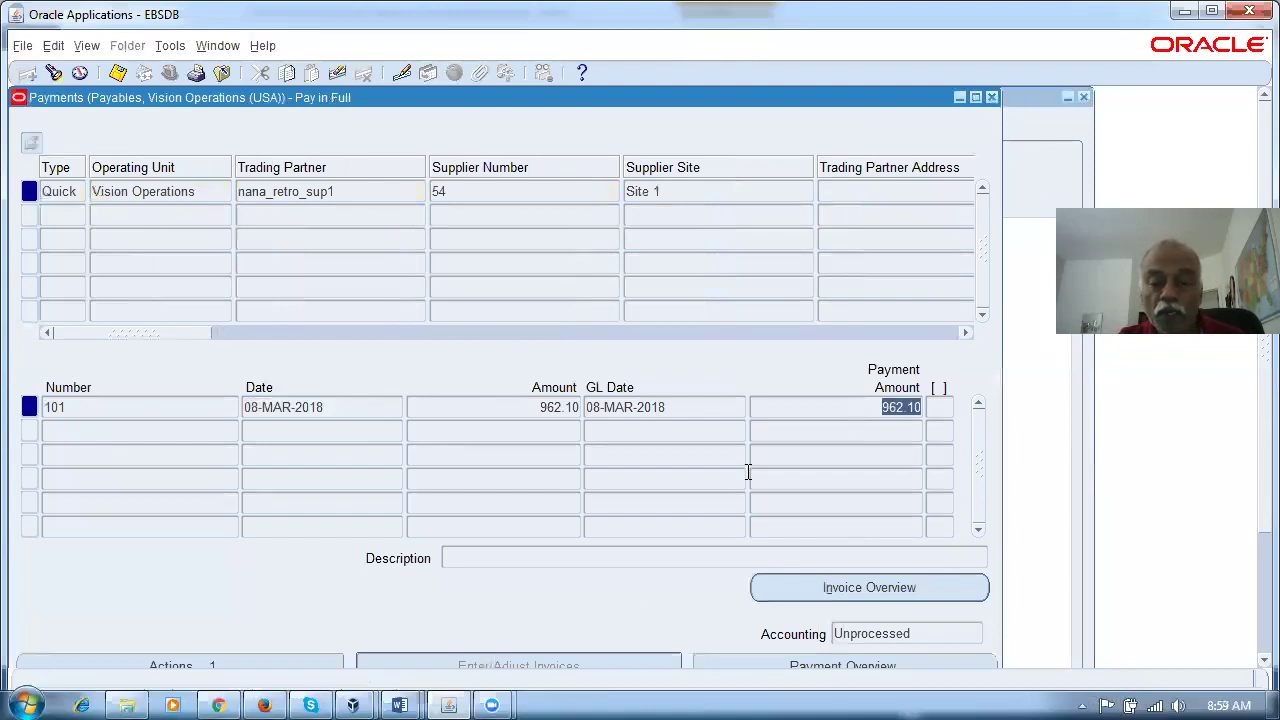
left_click(226, 664)
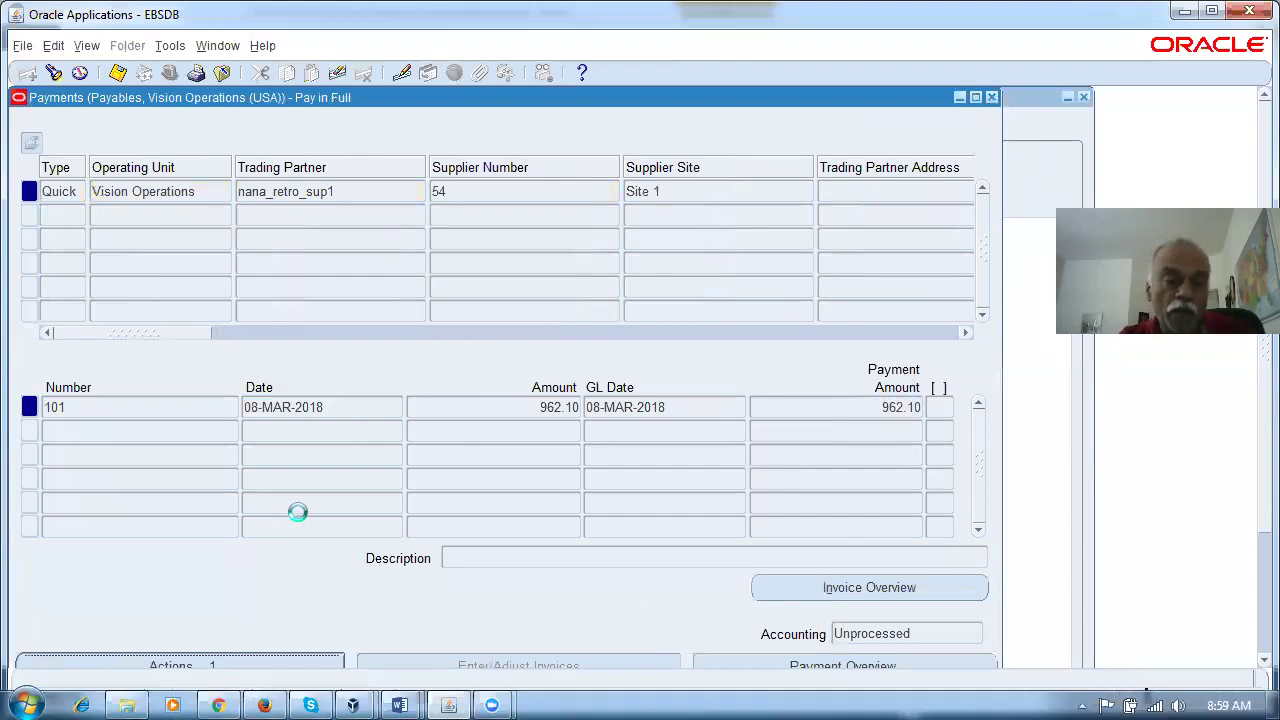
Request final accounting for the quick payment and acknowledge the failure note
left_click(372, 160)
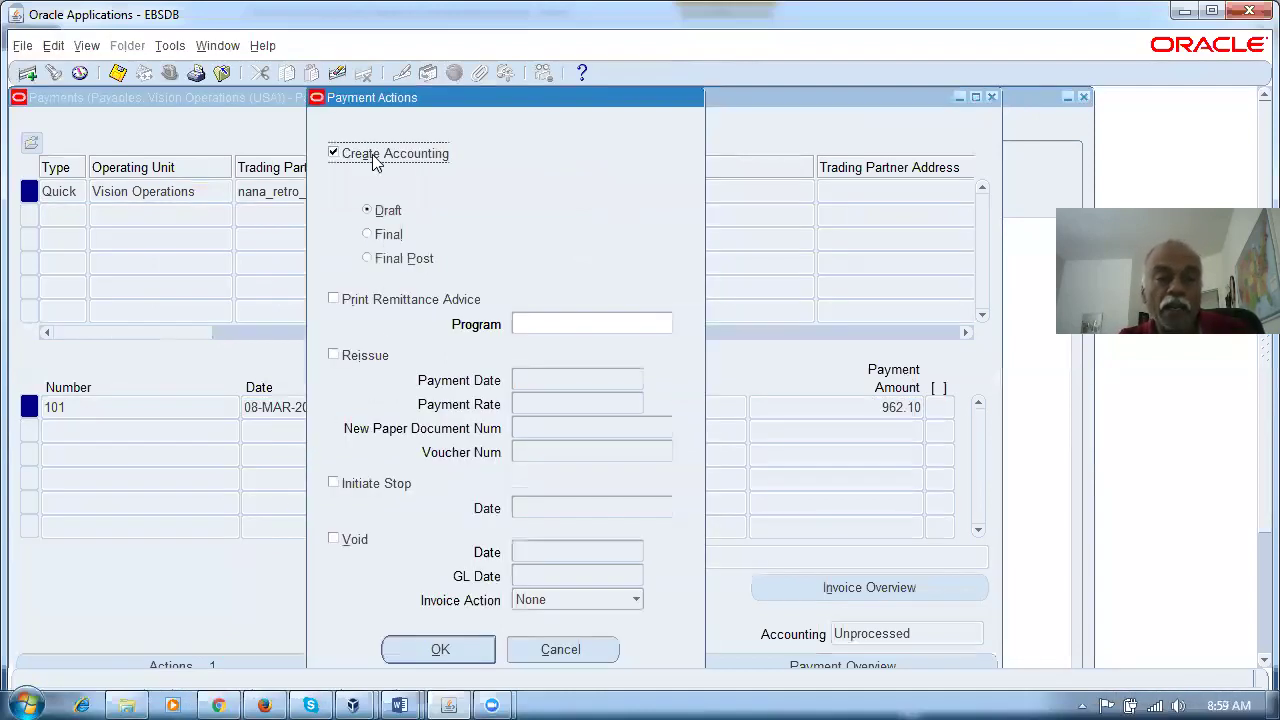
left_click(389, 234)
left_click(472, 640)
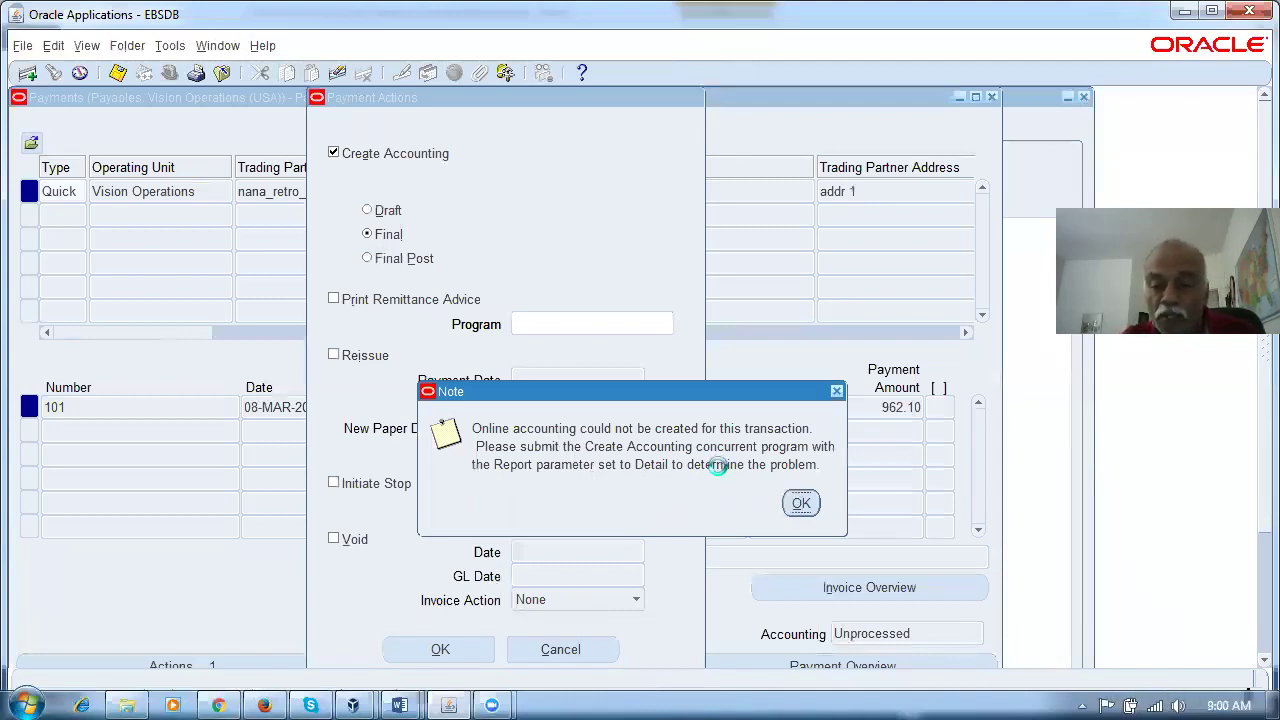
key("Return")
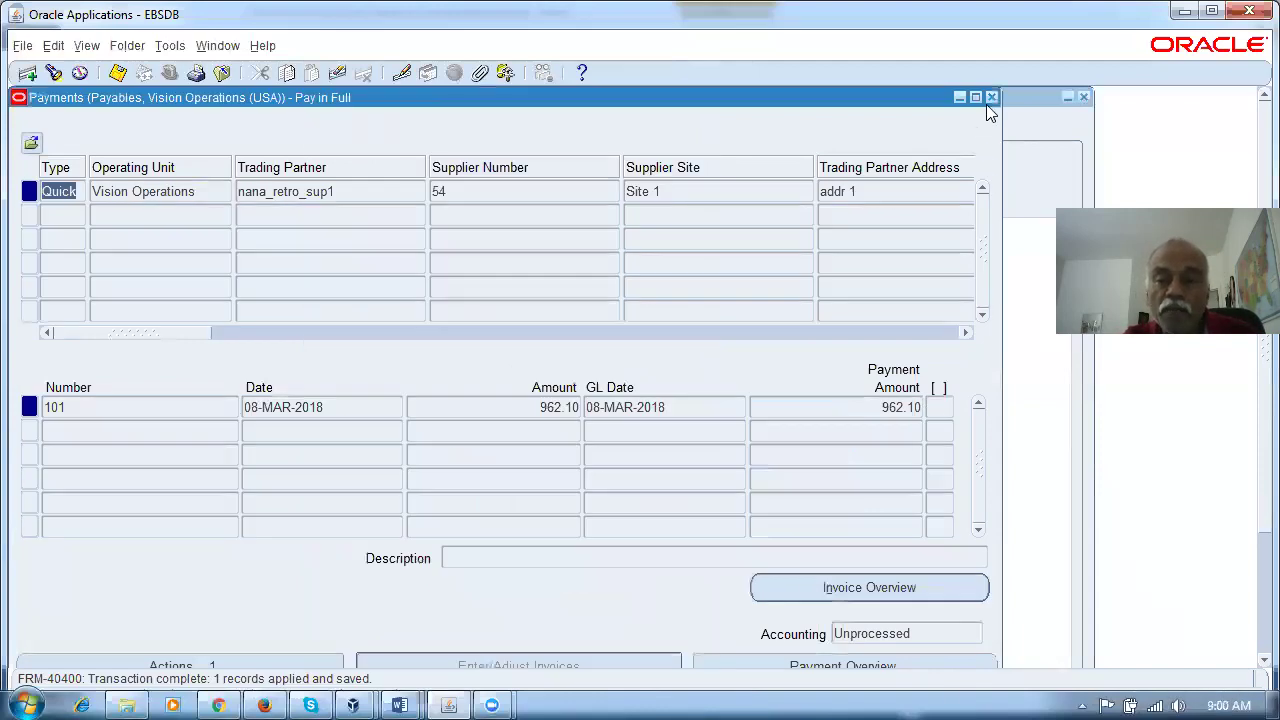
Close the Payments and Invoice Workbench windows
left_click(990, 98)
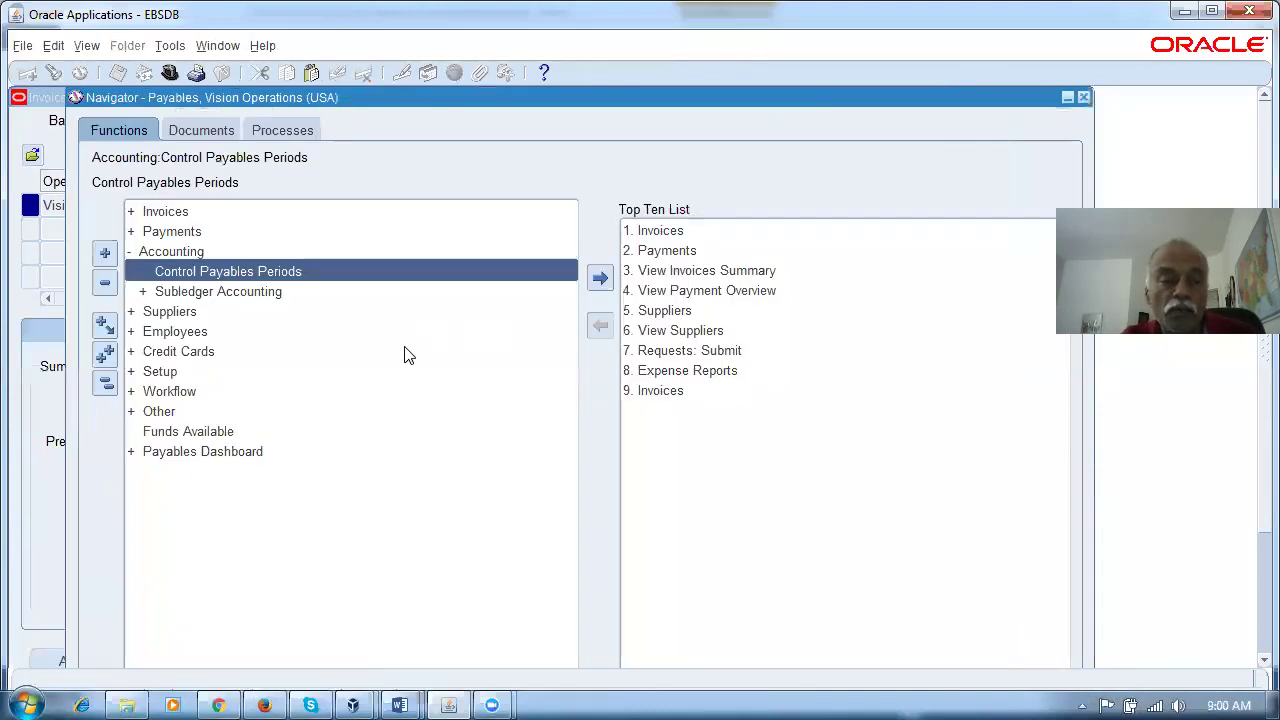
left_click(36, 140)
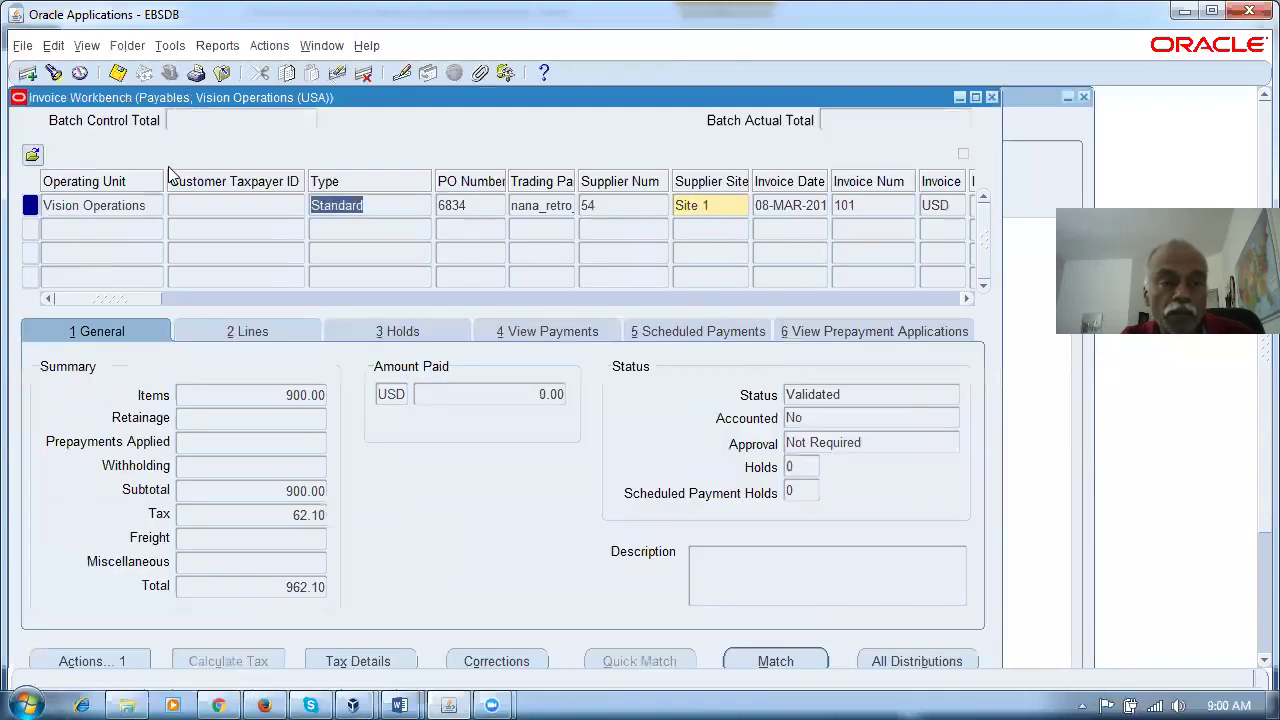
left_click(988, 97)
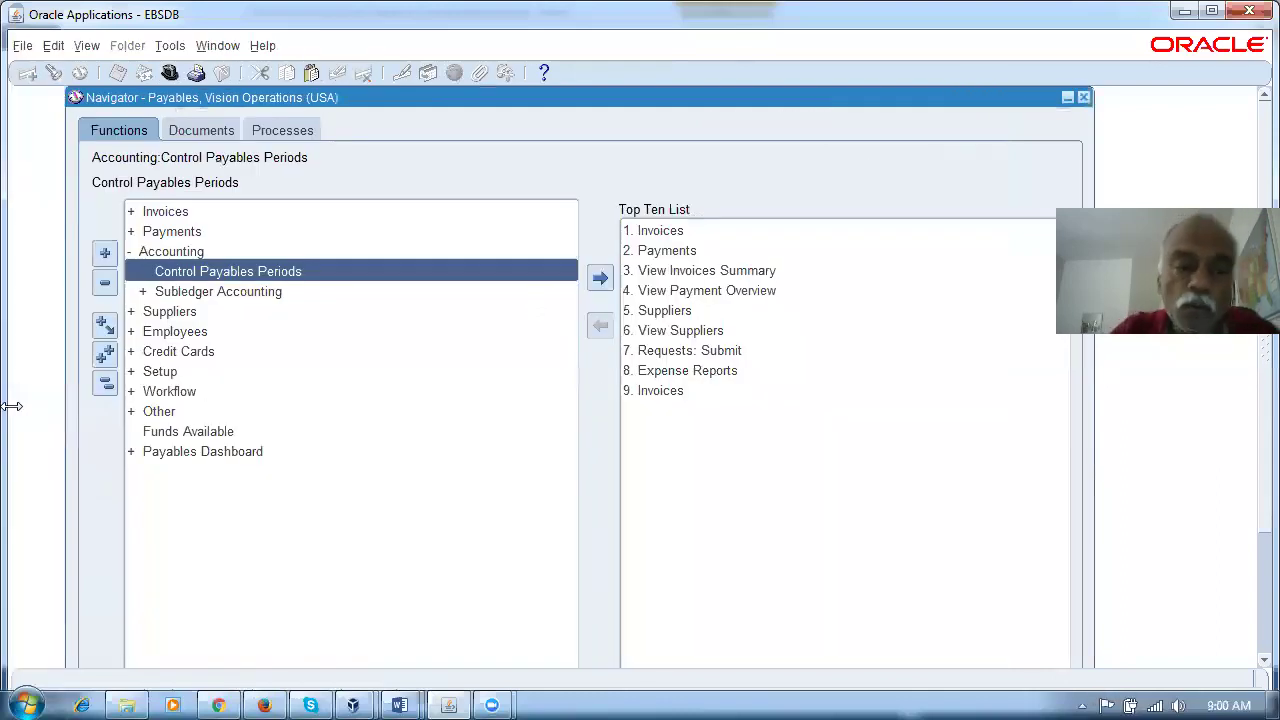
Collapse the Navigator function tree, expand the Other branch, and start switching responsibility via the File menu
left_click(108, 383)
left_click(238, 376)
double_click(238, 376)
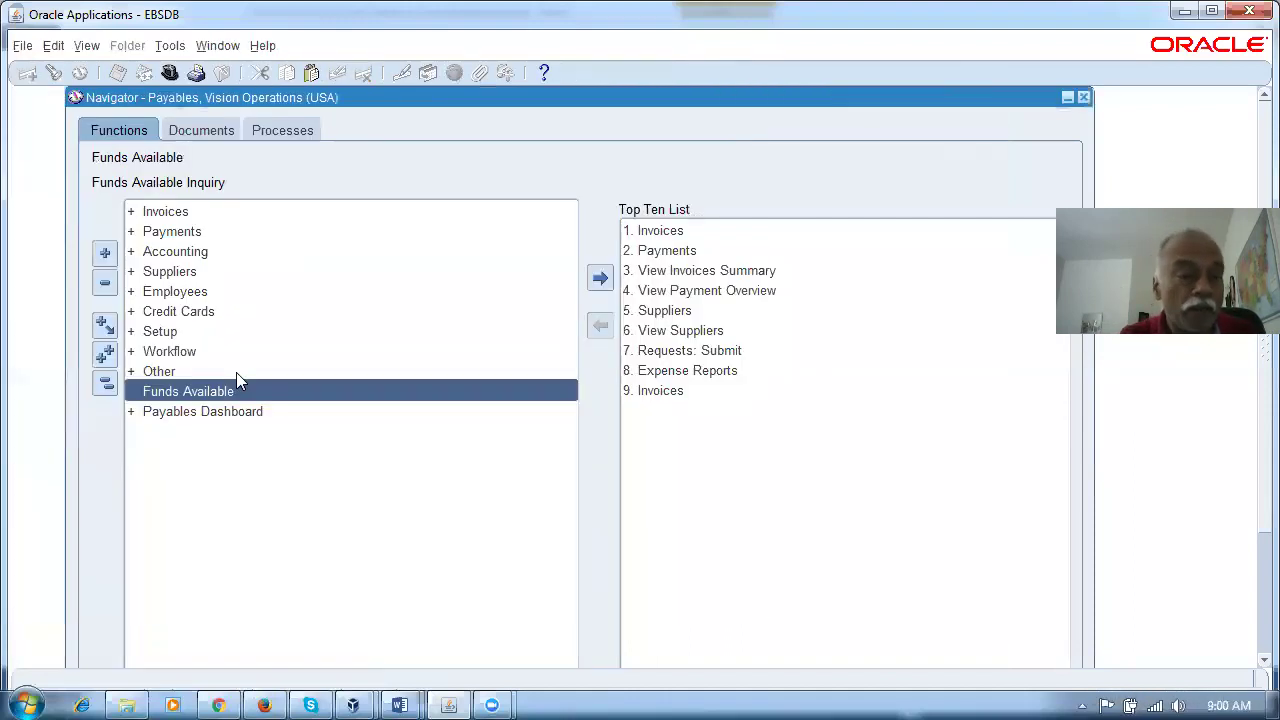
key("alt+f")
Choose Switch Responsibility to move to a different responsibility
key("r")
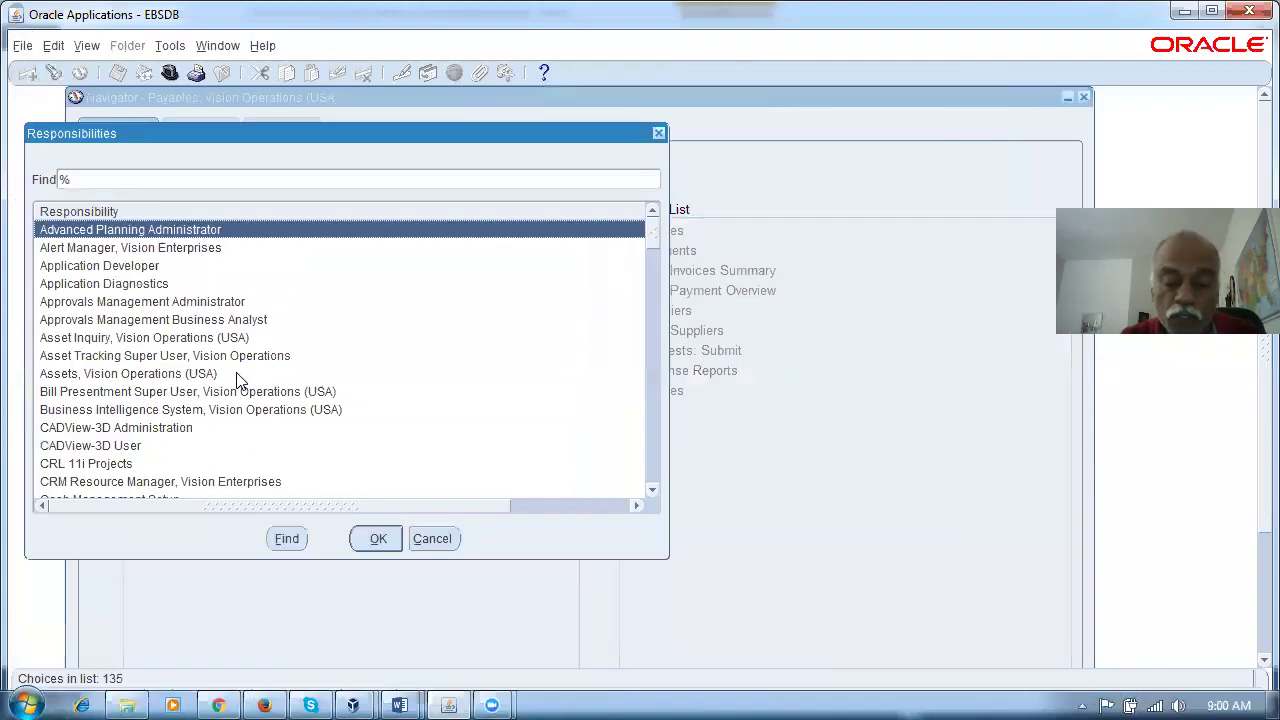
key("Return")
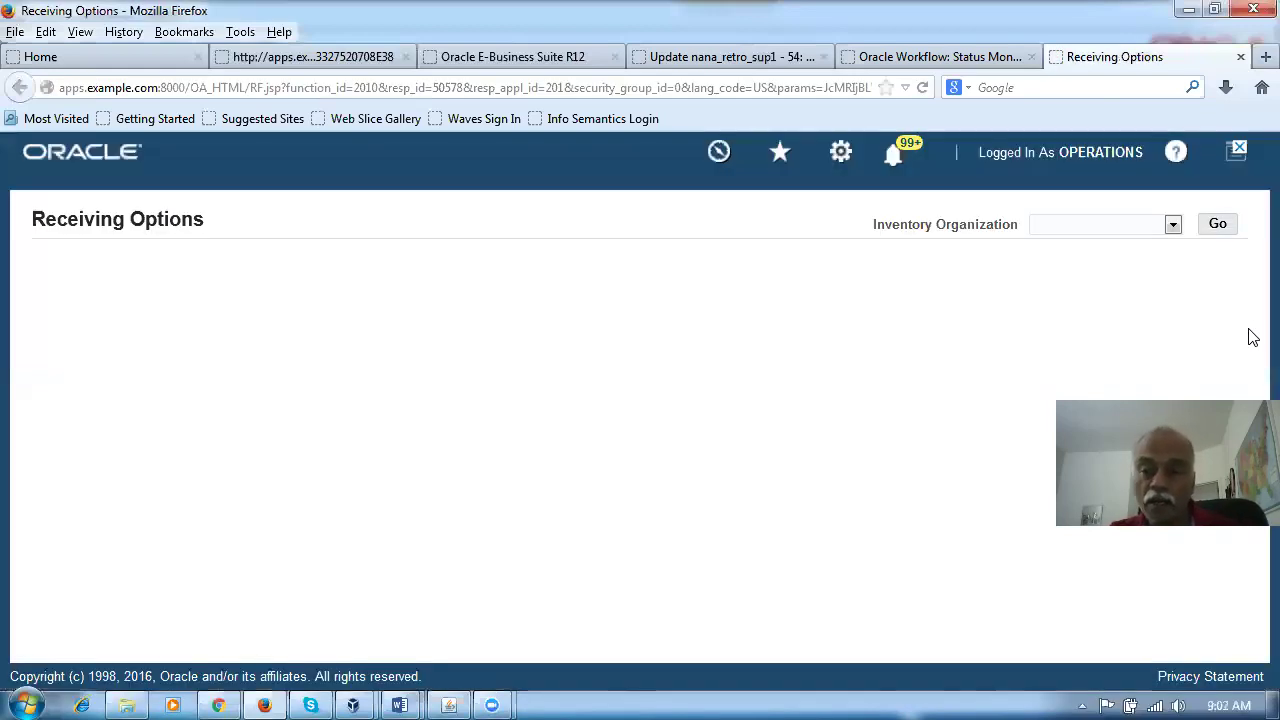
Load receiving options for the Seattle Manufacturing inventory organization
left_click(1173, 228)
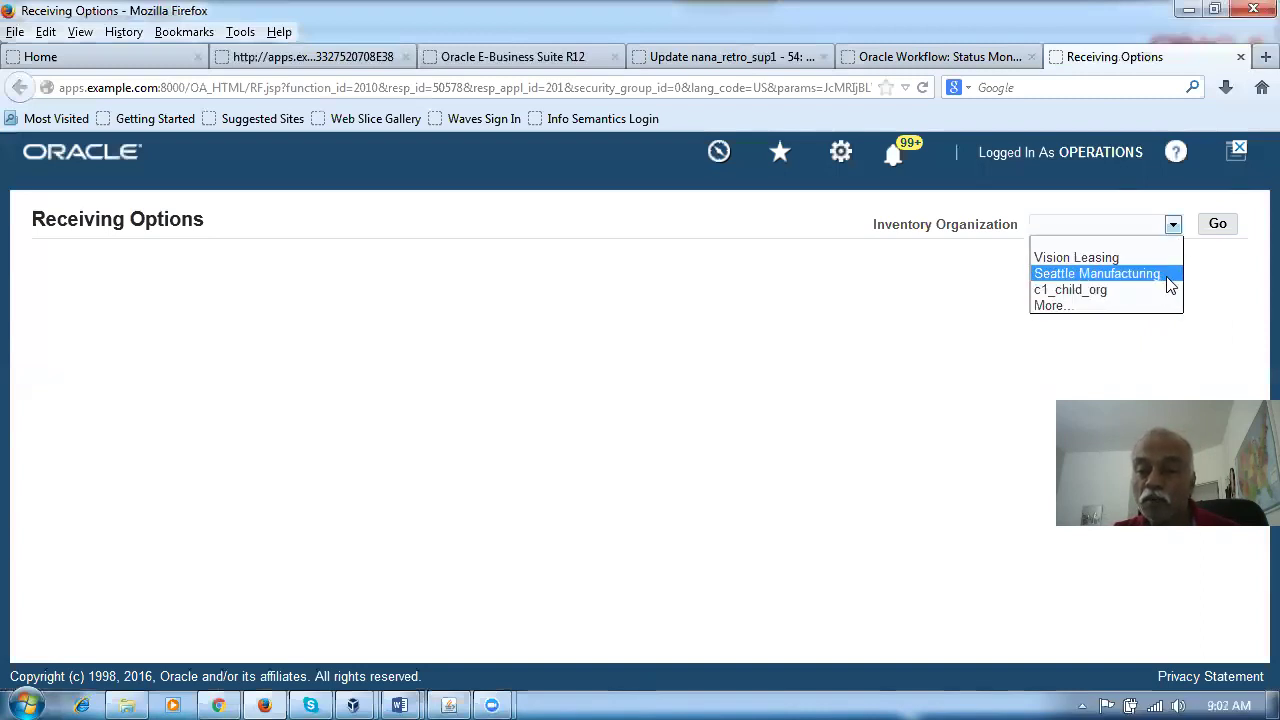
left_click(1160, 274)
left_click(1218, 226)
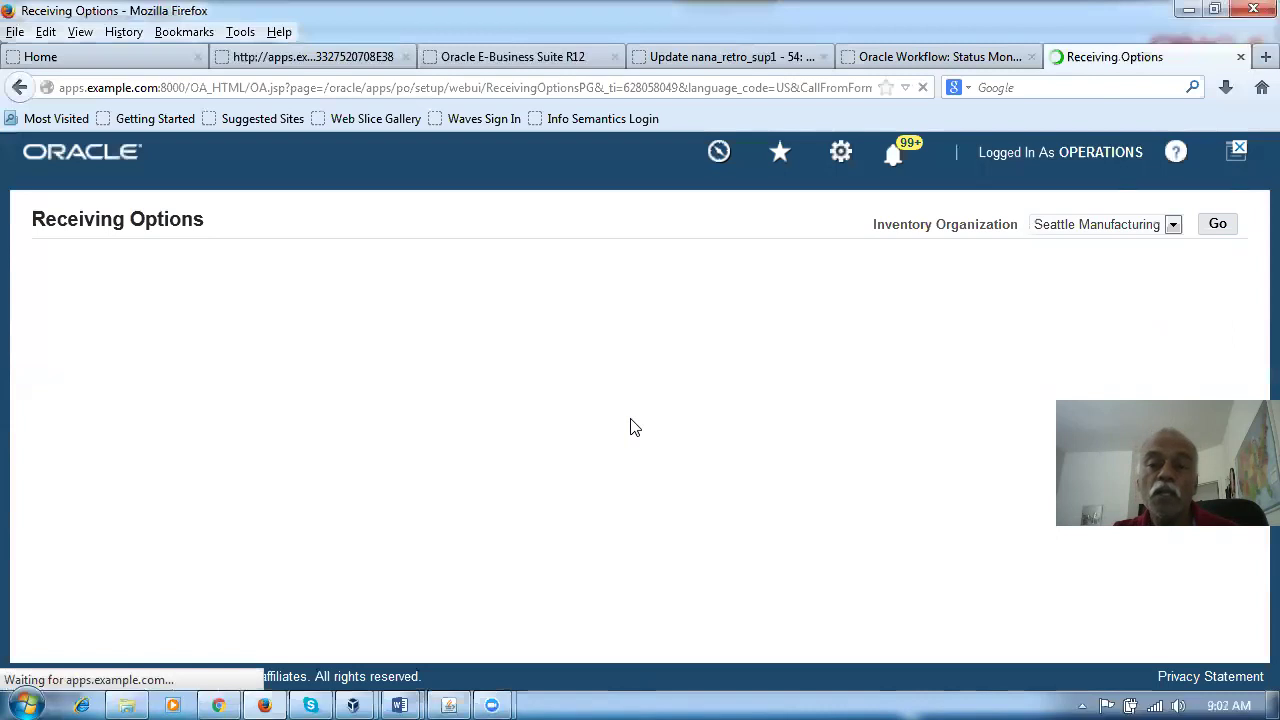
Review the Retroactive Price Adjustment Account without editing it, then close the Receiving Options tab
scroll(536, 558, "down", 2)
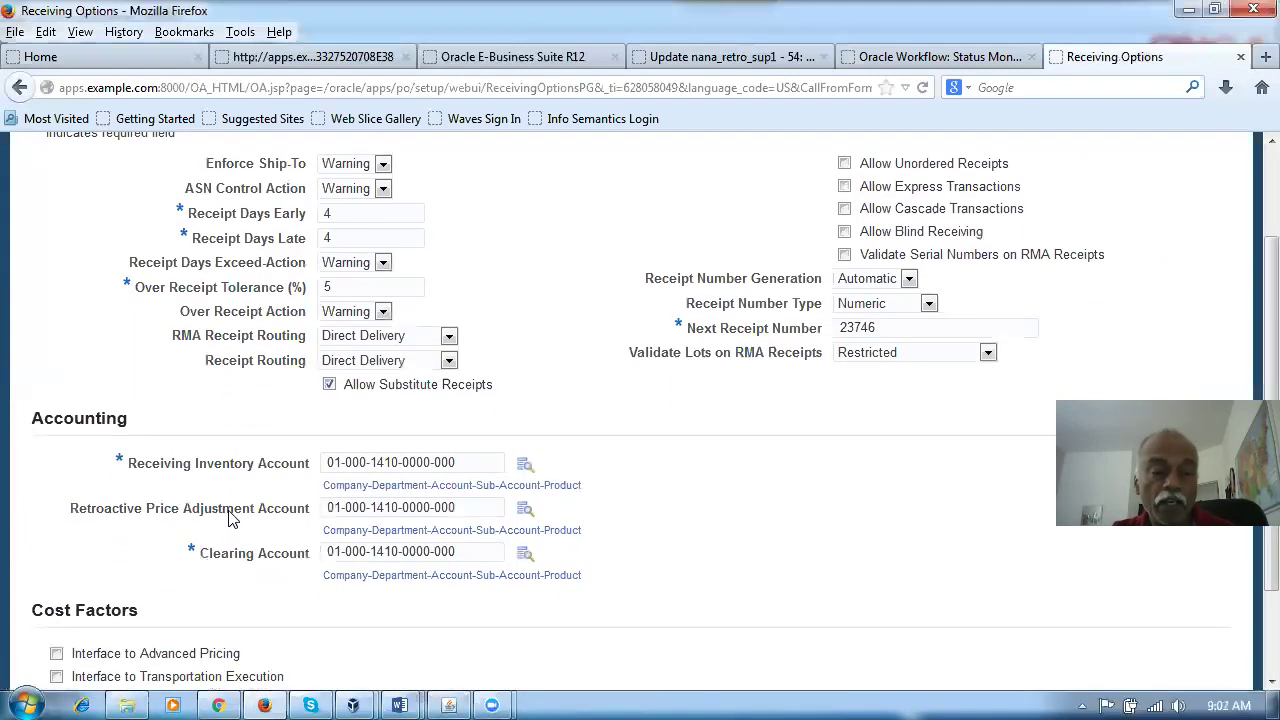
left_click(428, 507)
triple_click(428, 507)
left_click(762, 552)
scroll(760, 553, "up", 1)
scroll(757, 553, "up", 2)
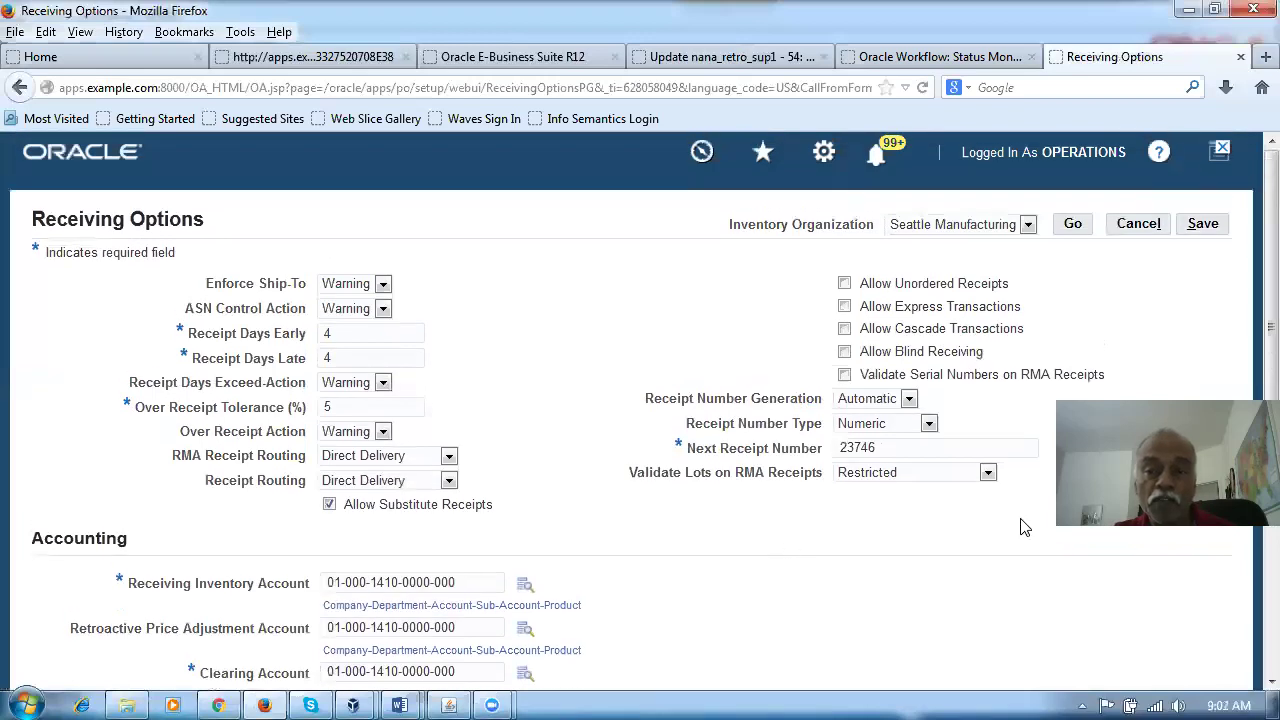
left_click(1241, 57)
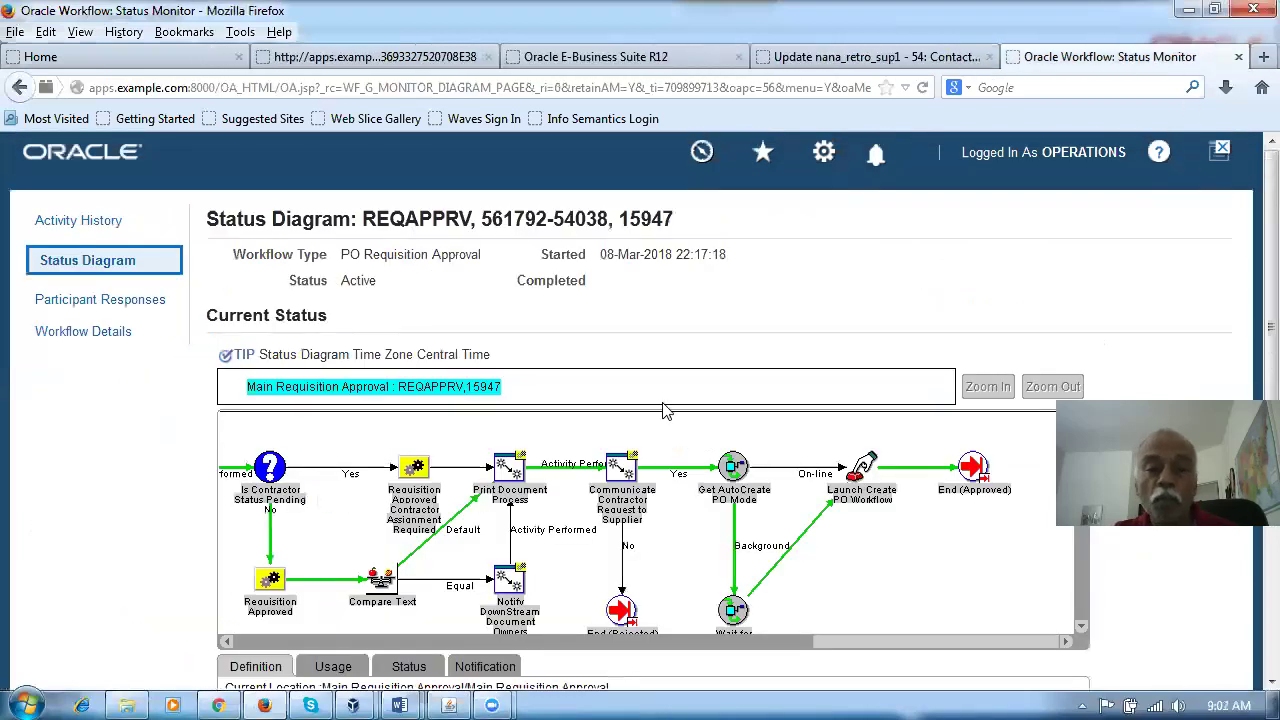
Close the workflow monitor tab and open Buyer Work Center > Agreements from the Navigator
left_click(1238, 57)
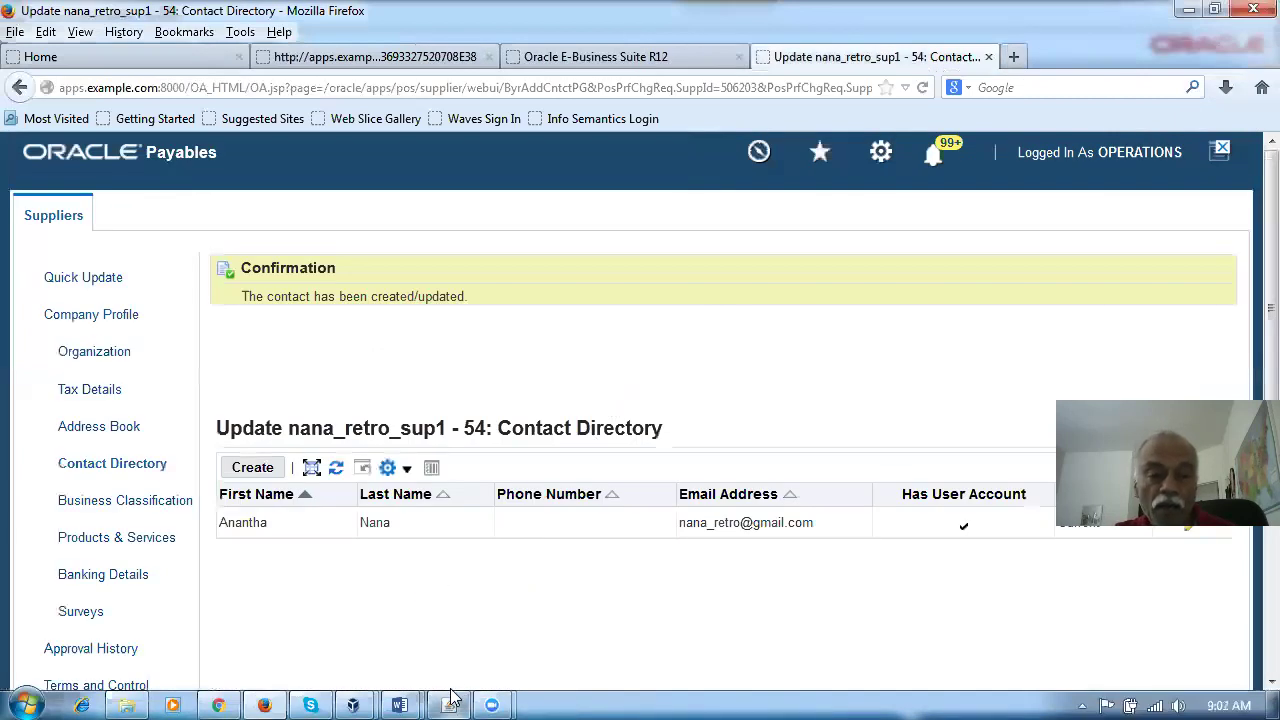
left_click(452, 702)
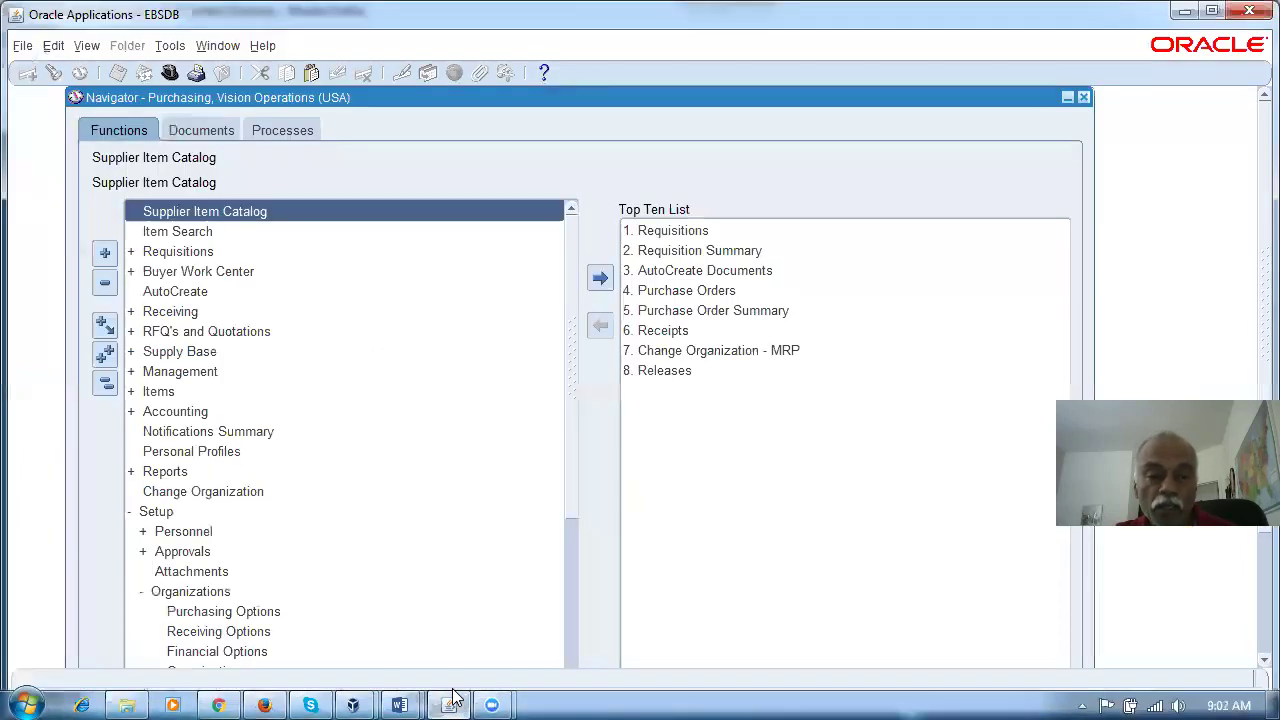
left_click(104, 383)
double_click(258, 279)
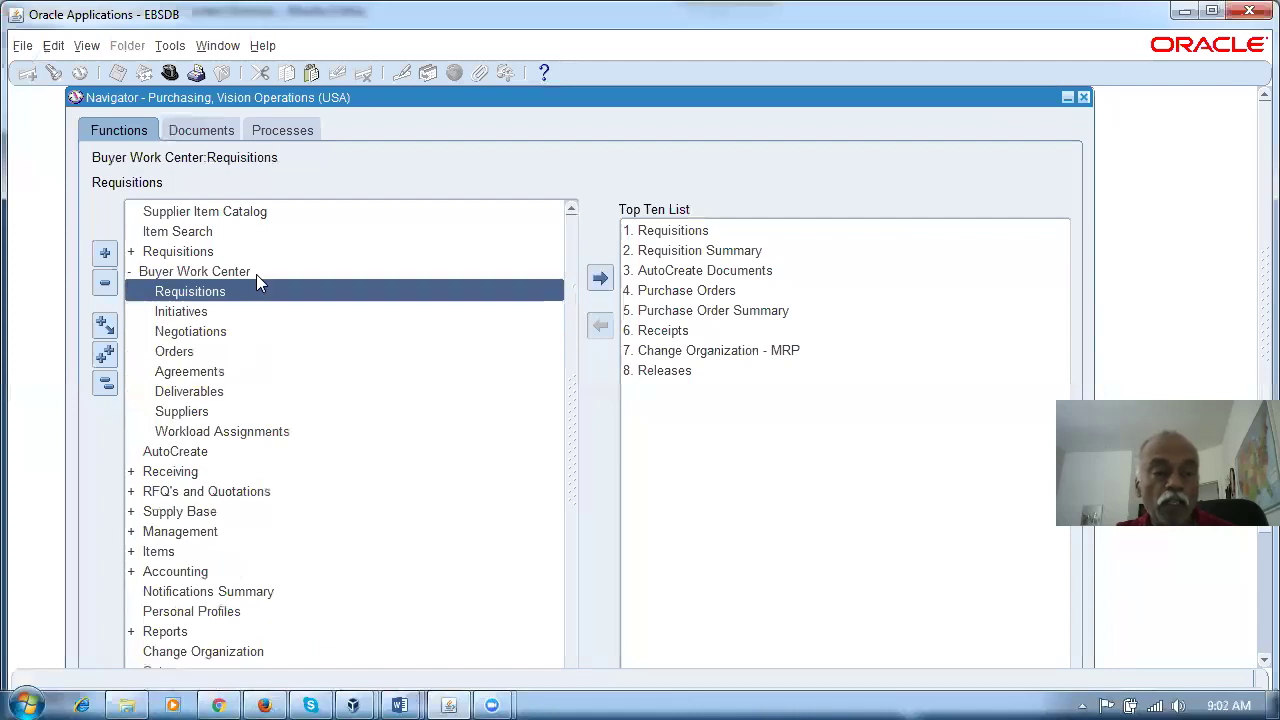
left_click(238, 376)
double_click(238, 376)
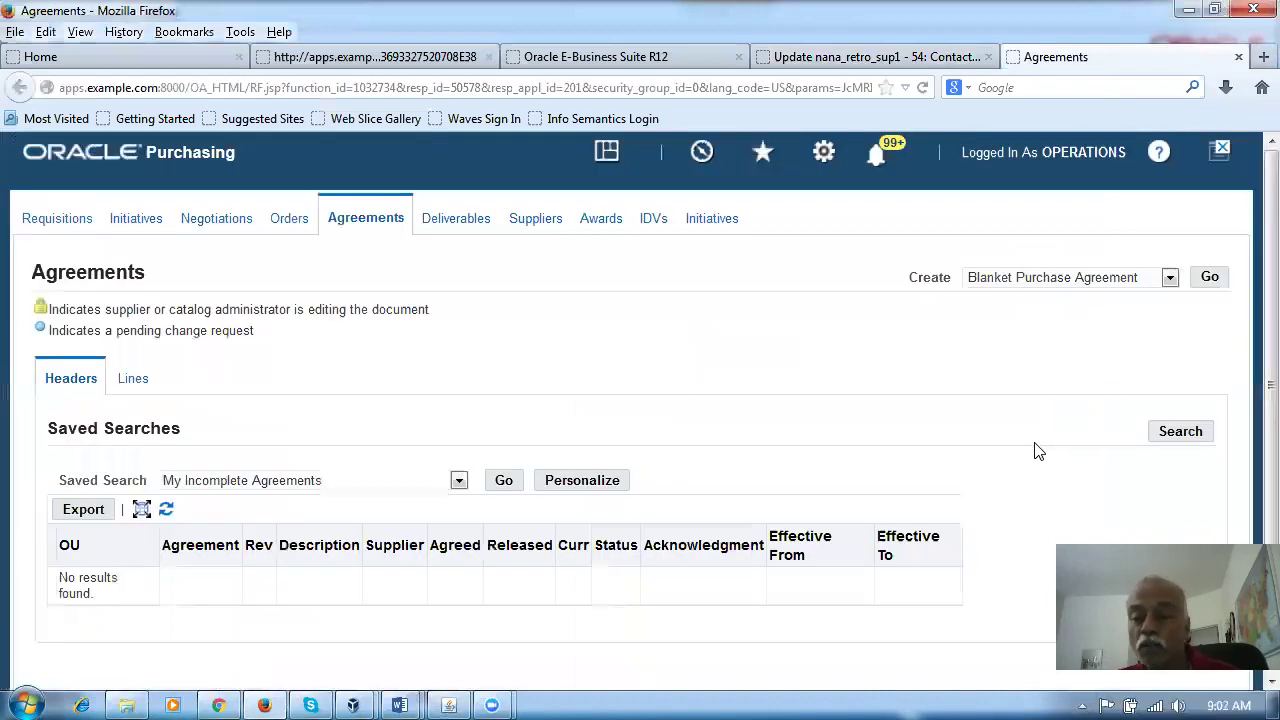
Search for agreement number 6833 and open its details from the results
left_click(1178, 440)
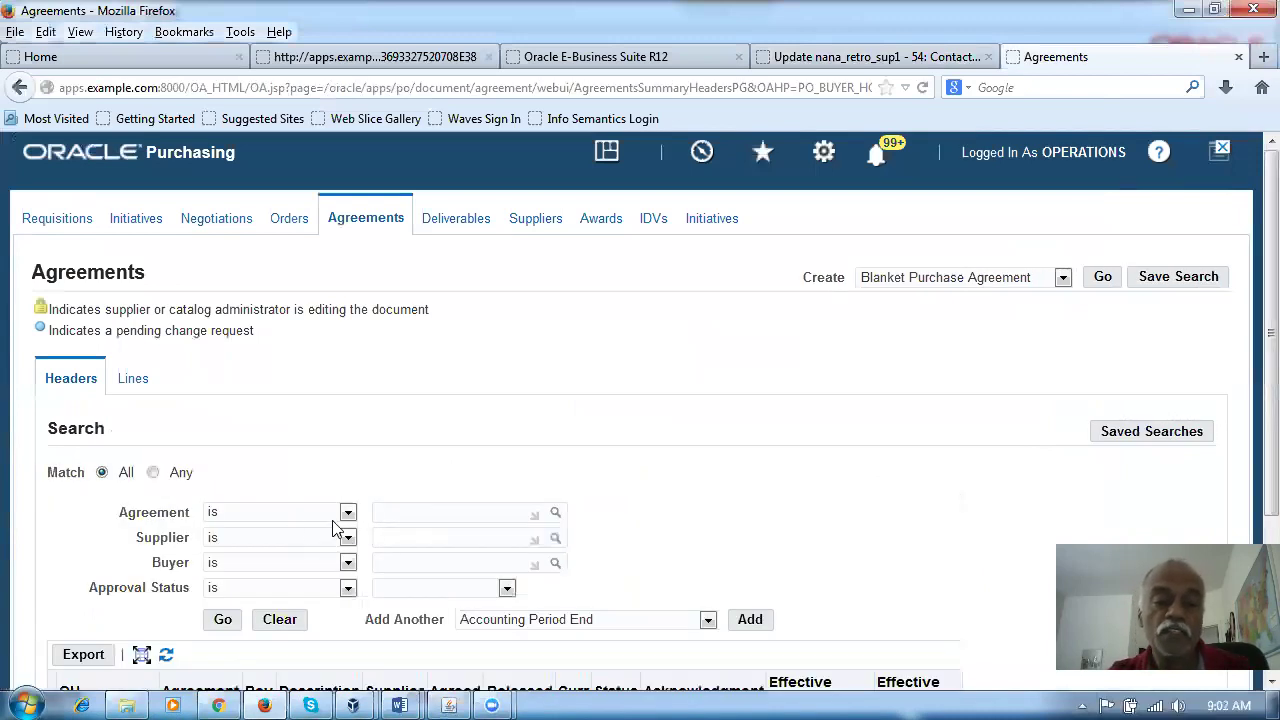
type("6833")
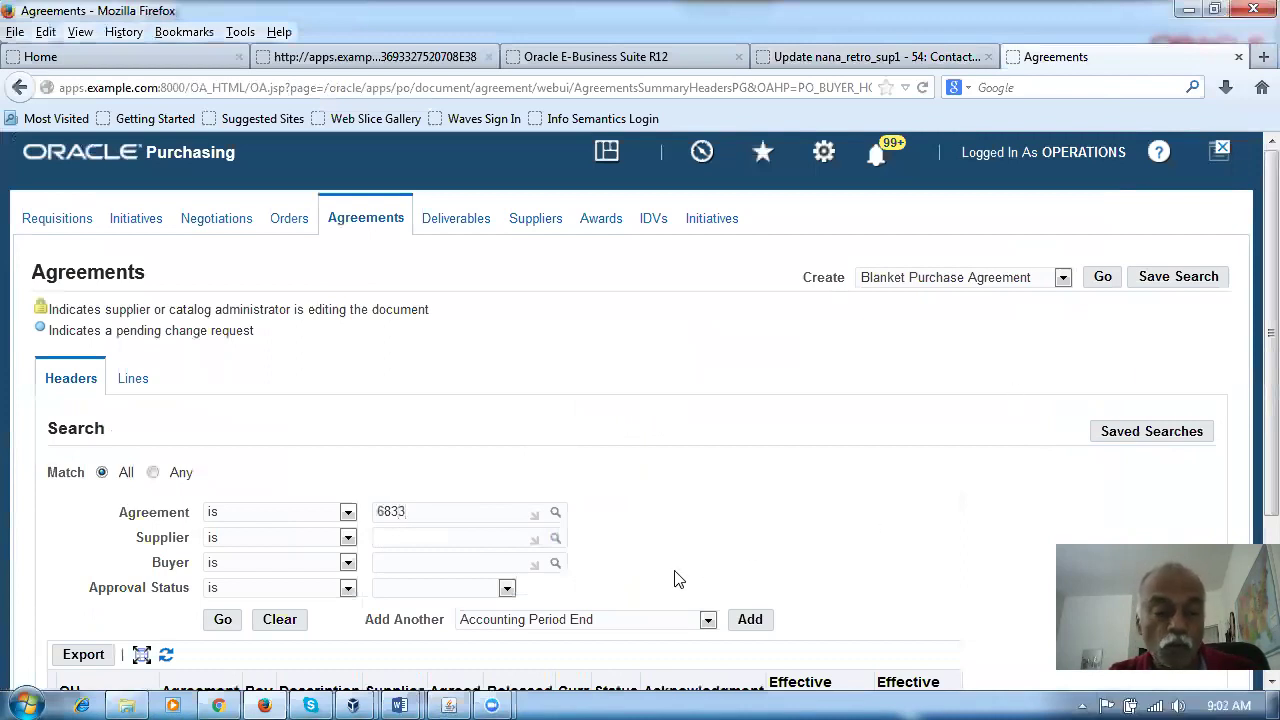
left_click(216, 624)
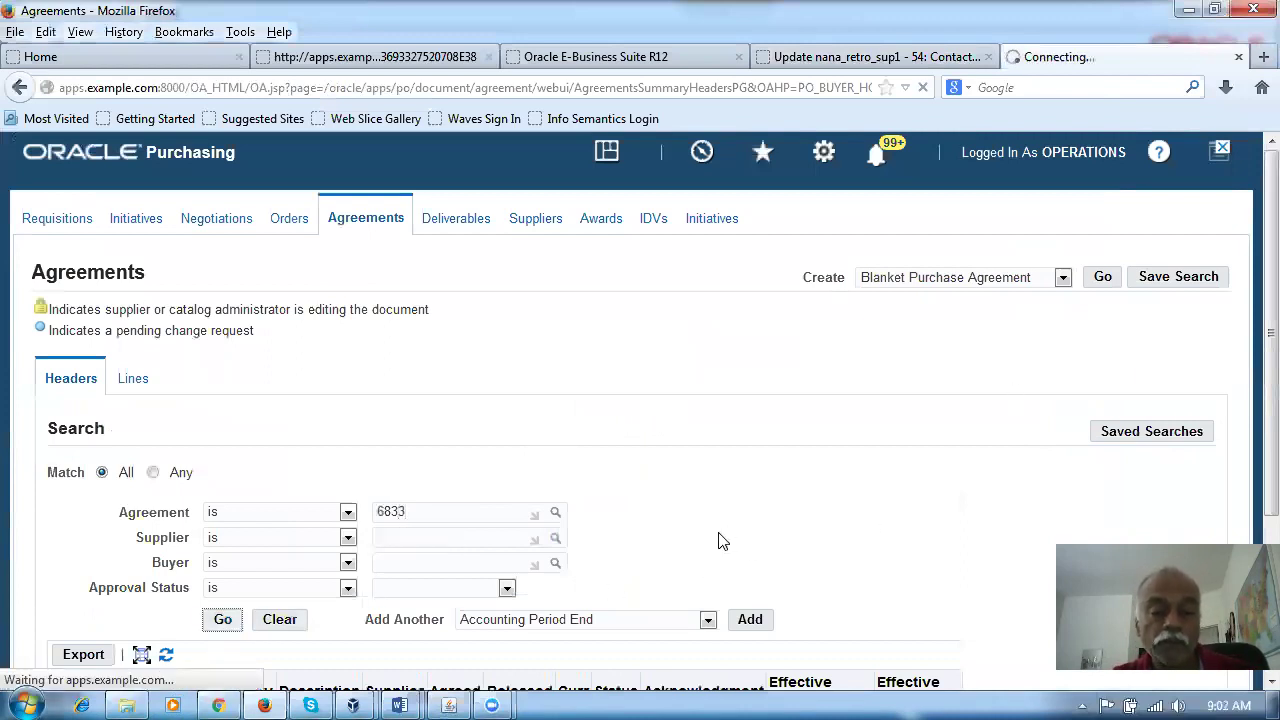
scroll(724, 540, "down", 2)
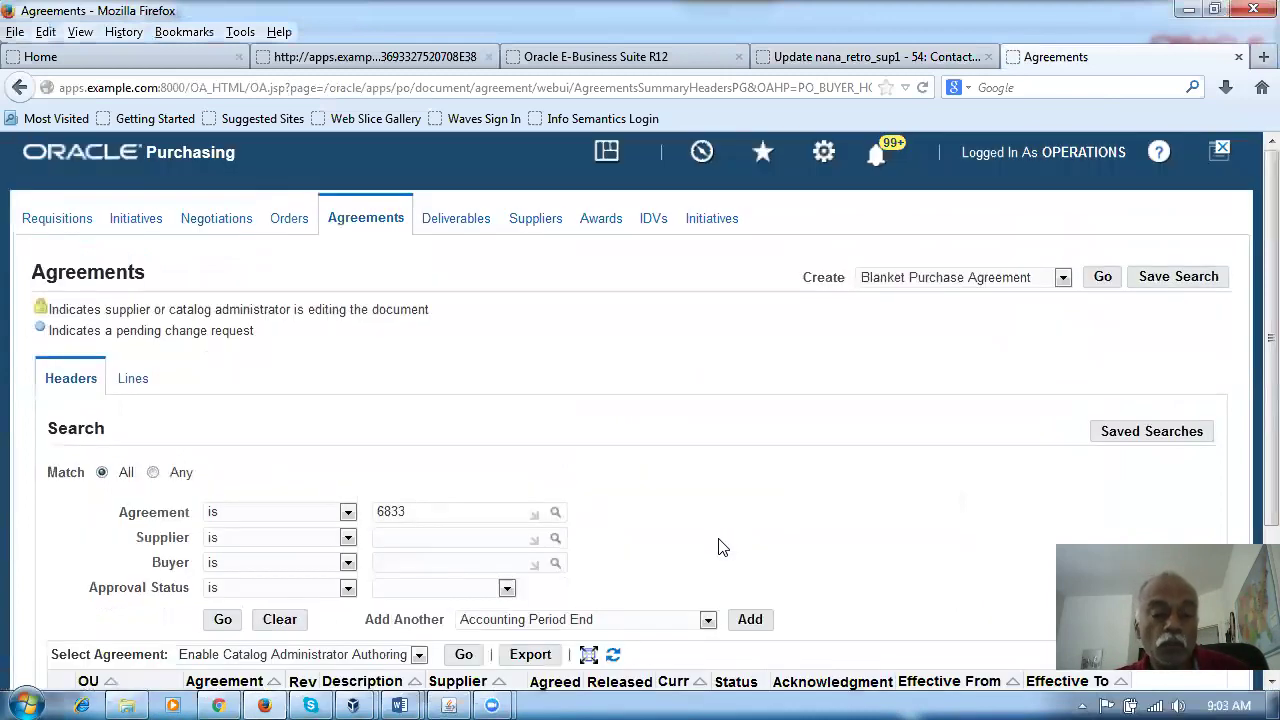
scroll(254, 643, "down", 3)
left_click(205, 528)
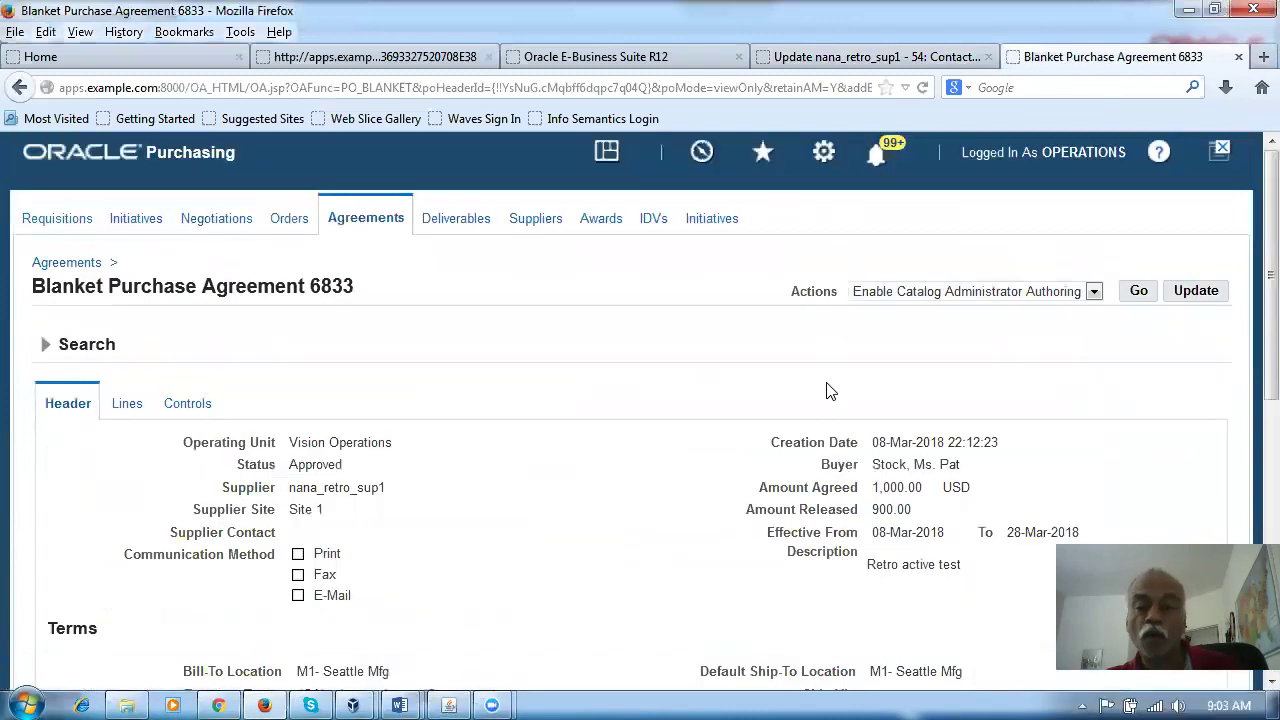
Put agreement 6833 into update mode and display its Lines tab
left_click(1199, 293)
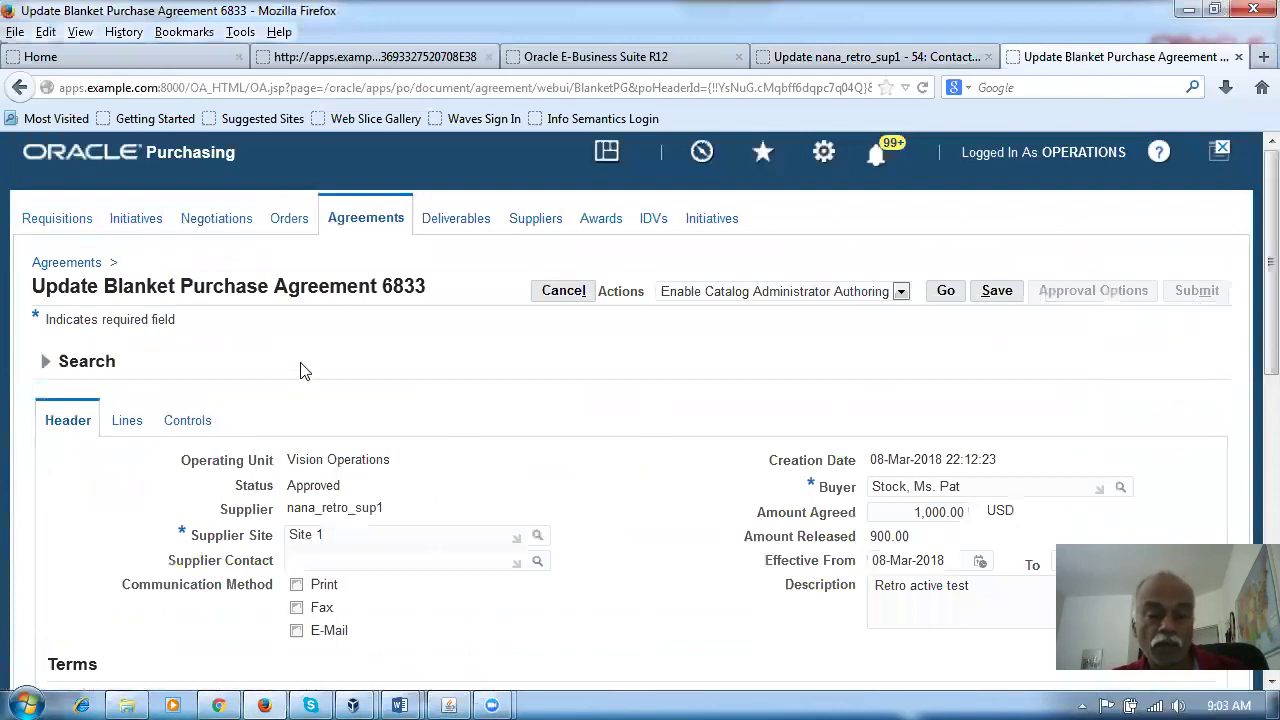
scroll(297, 376, "down", 2)
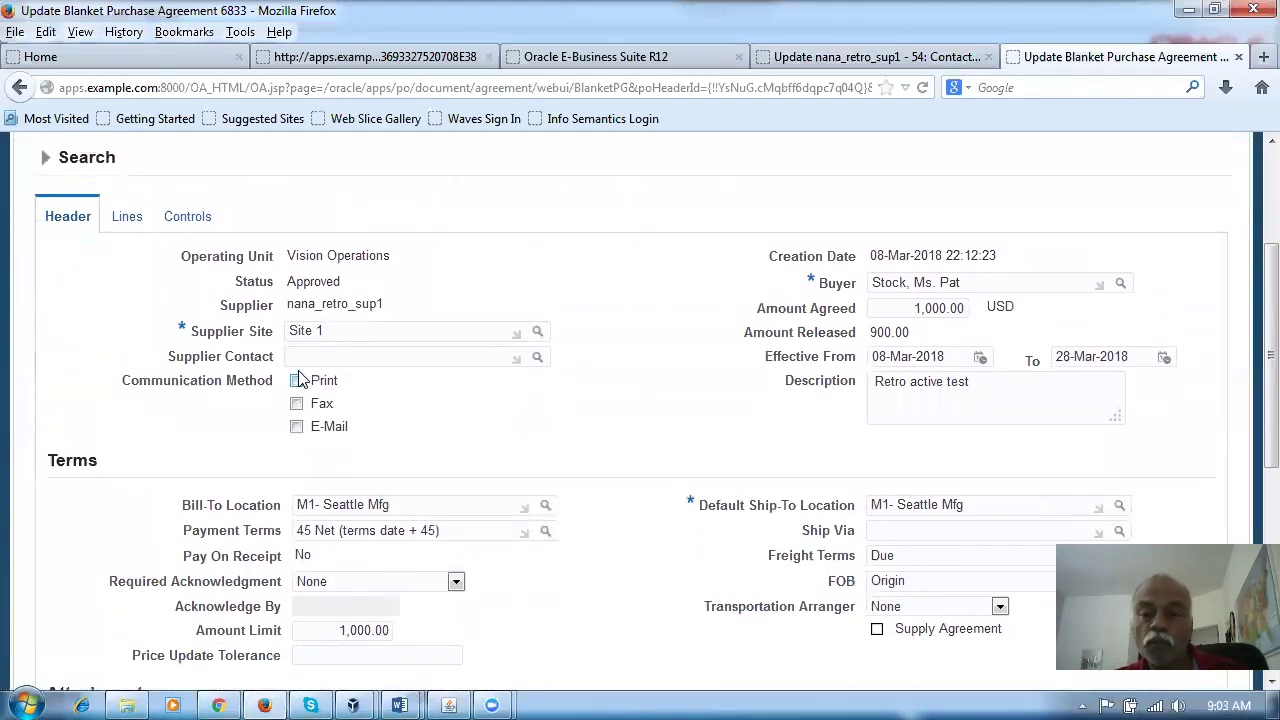
scroll(297, 376, "up", 3)
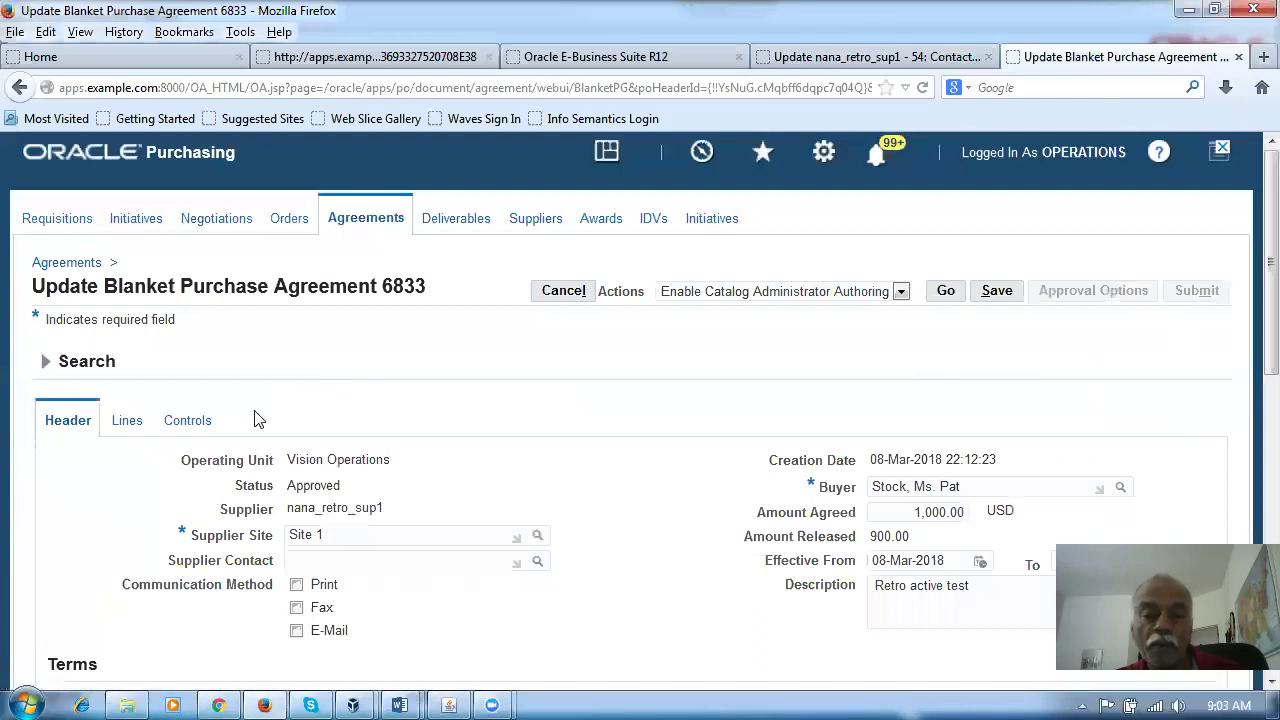
left_click(126, 422)
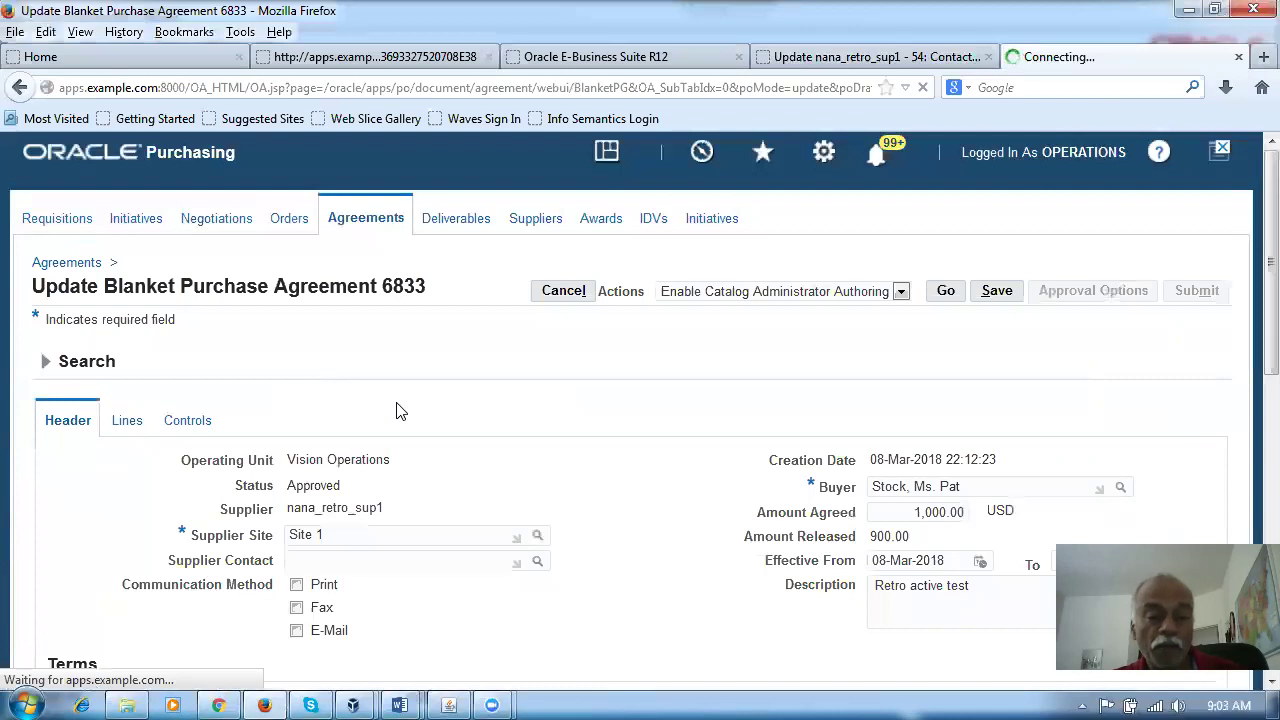
scroll(396, 410, "down", 1)
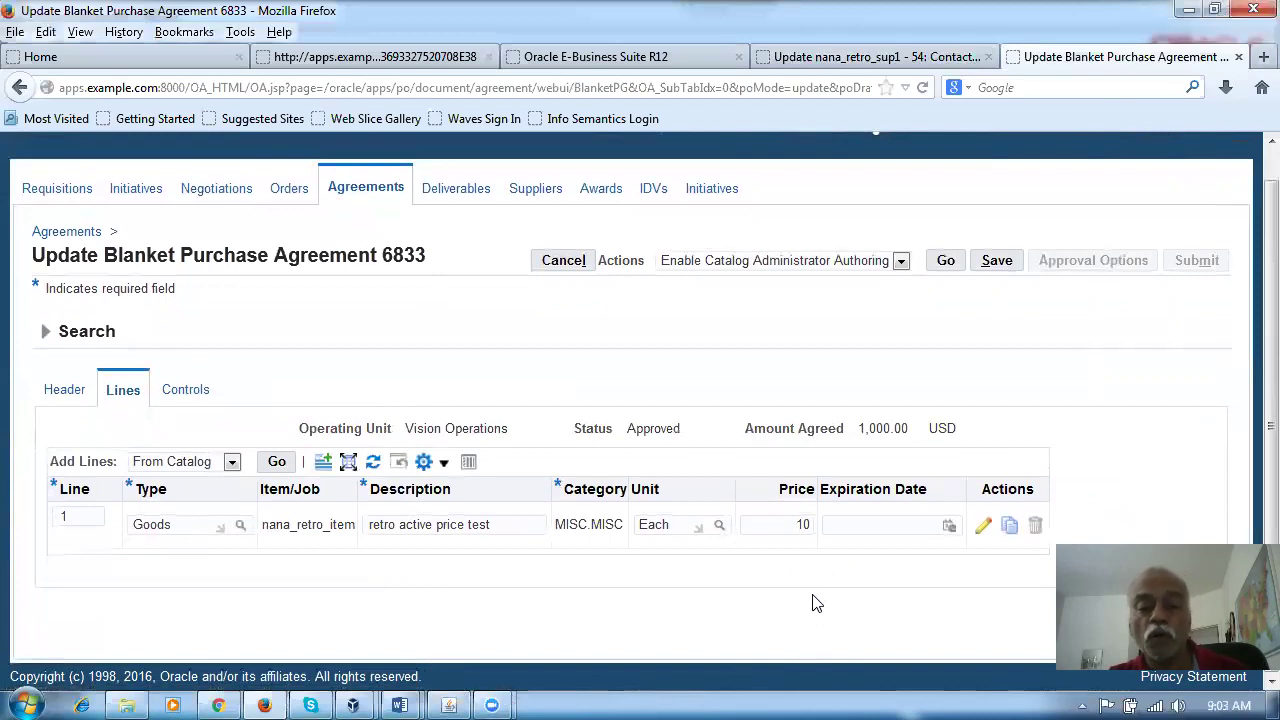
Change line 1's price from 10 to 11, save, and submit Rev 1 for approval
left_click_drag(786, 526, 814, 538)
type("11")
key("Tab")
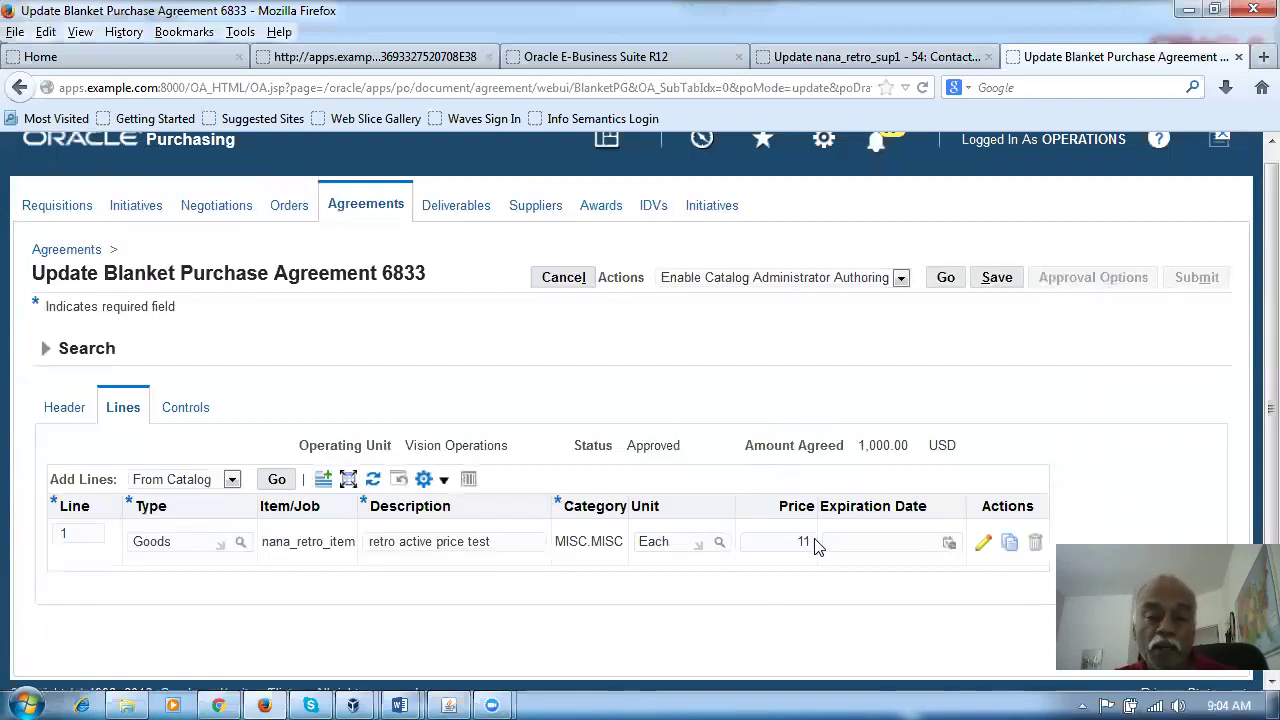
left_click(1000, 280)
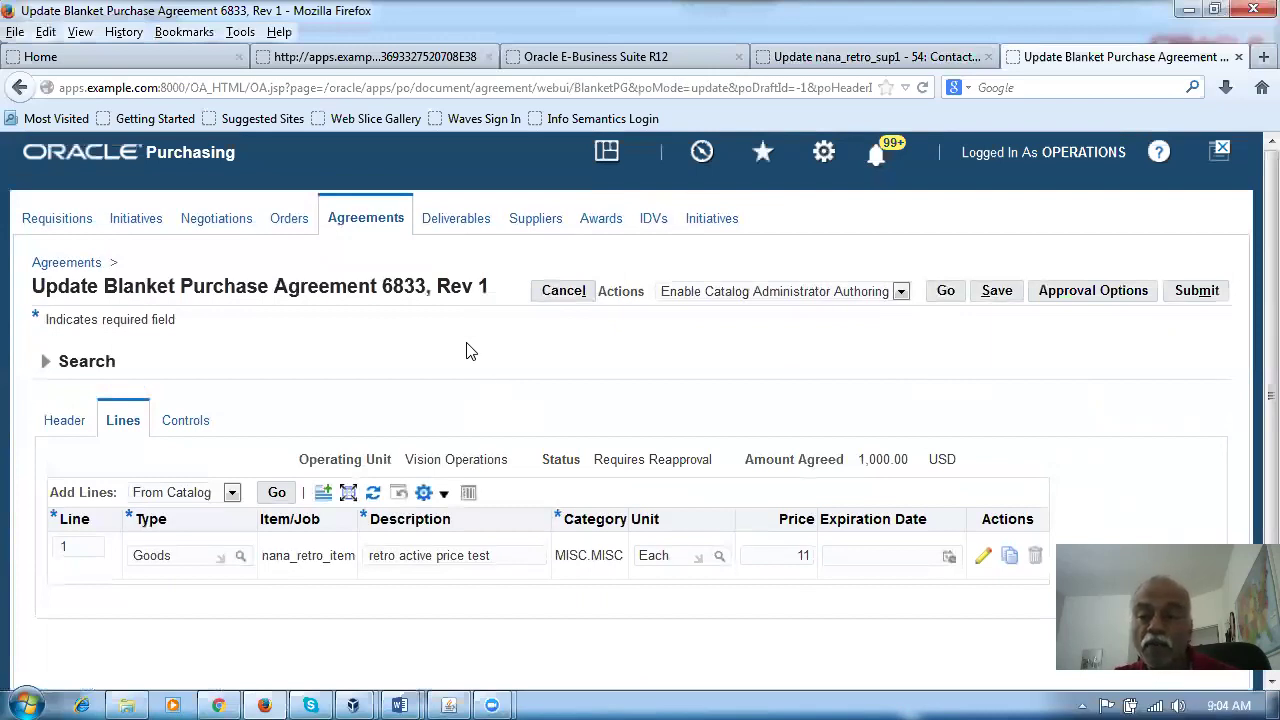
left_click(1191, 306)
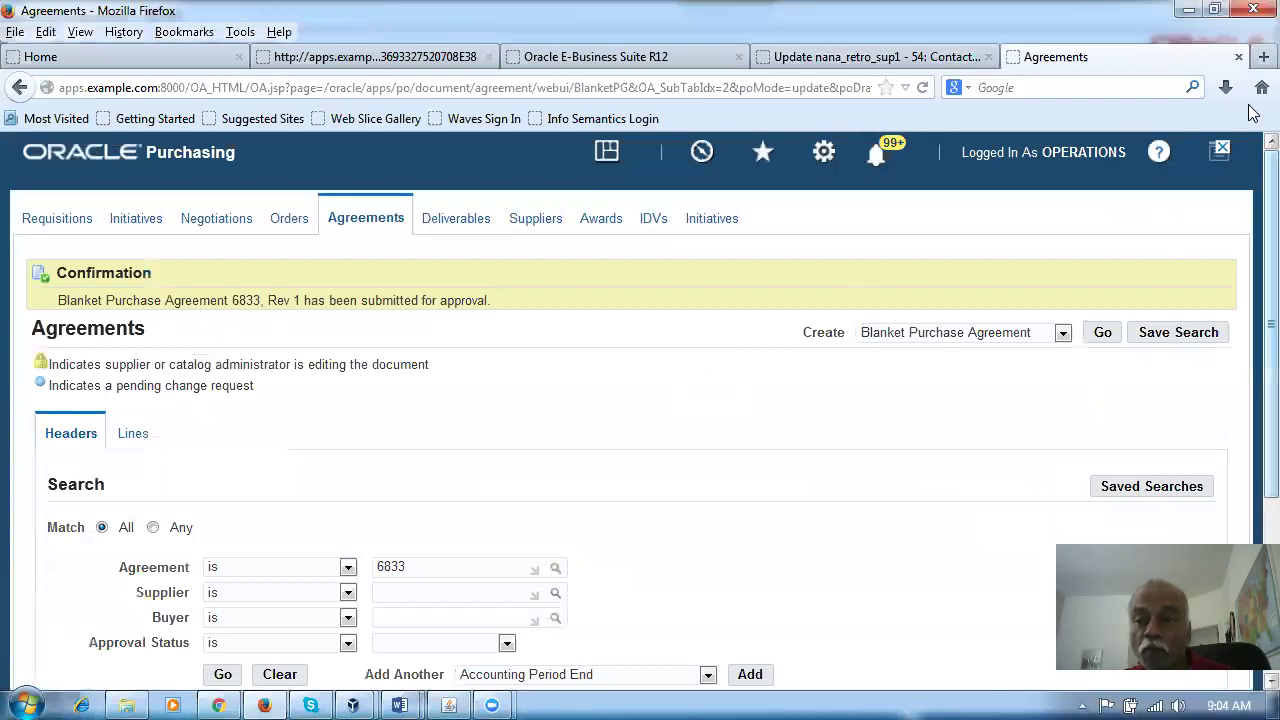
Close the Agreements and contact directory tabs and reload the iSupplier Portal home page
left_click(1238, 61)
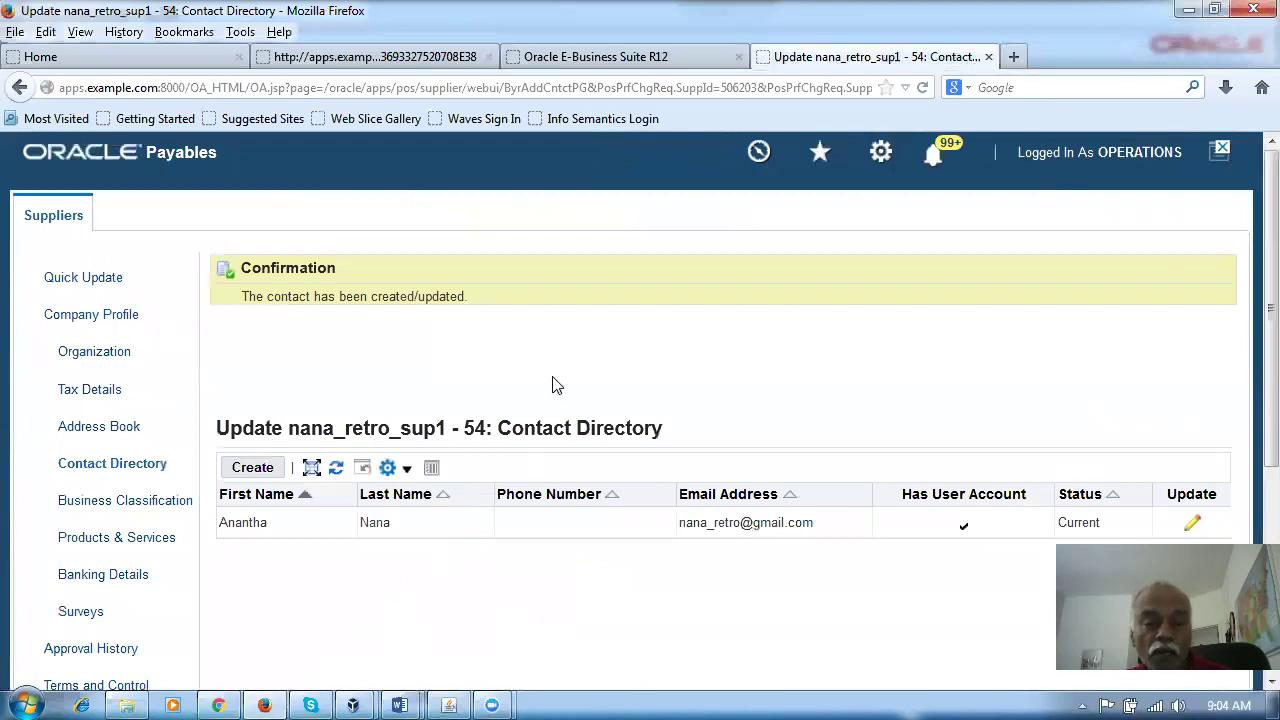
left_click(988, 57)
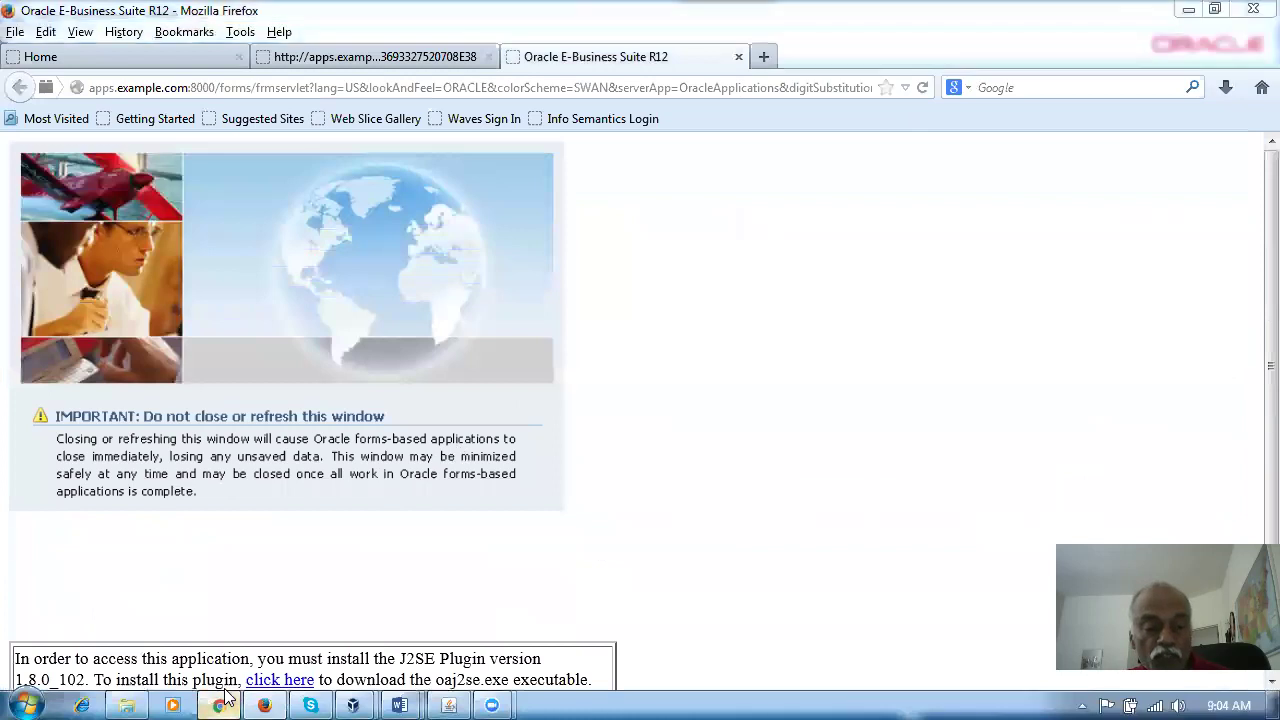
left_click(228, 703)
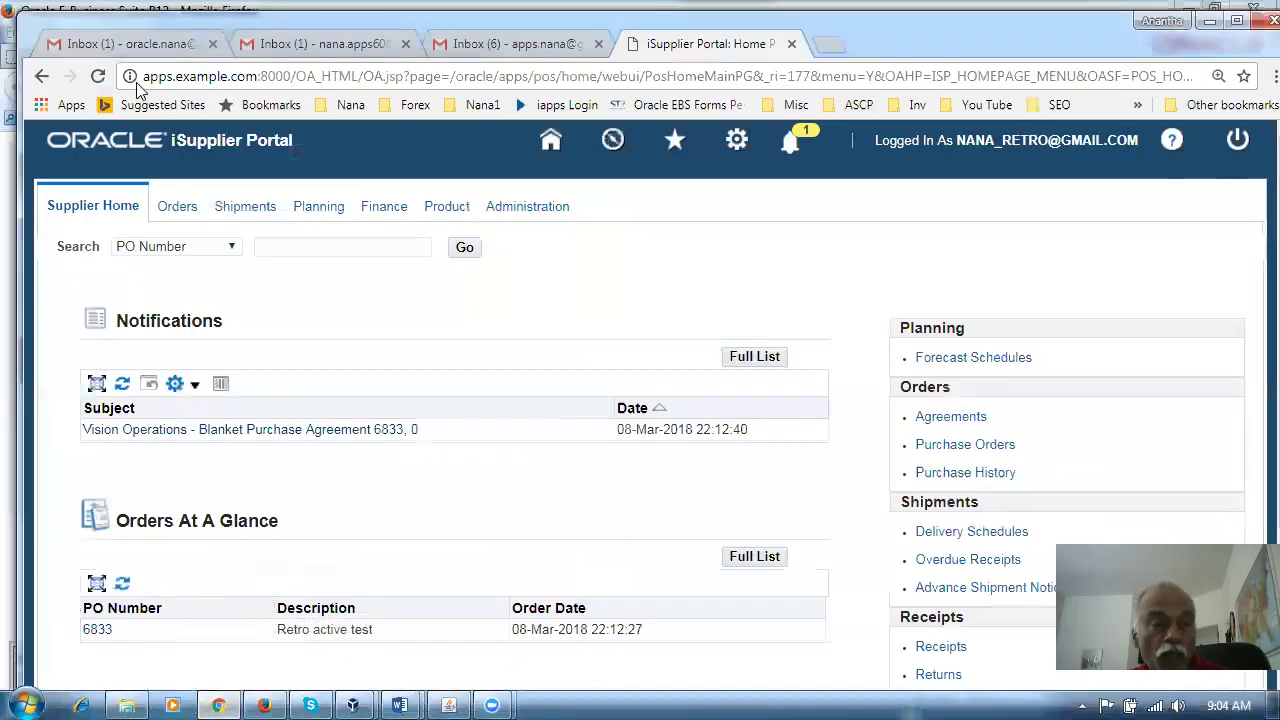
left_click(98, 76)
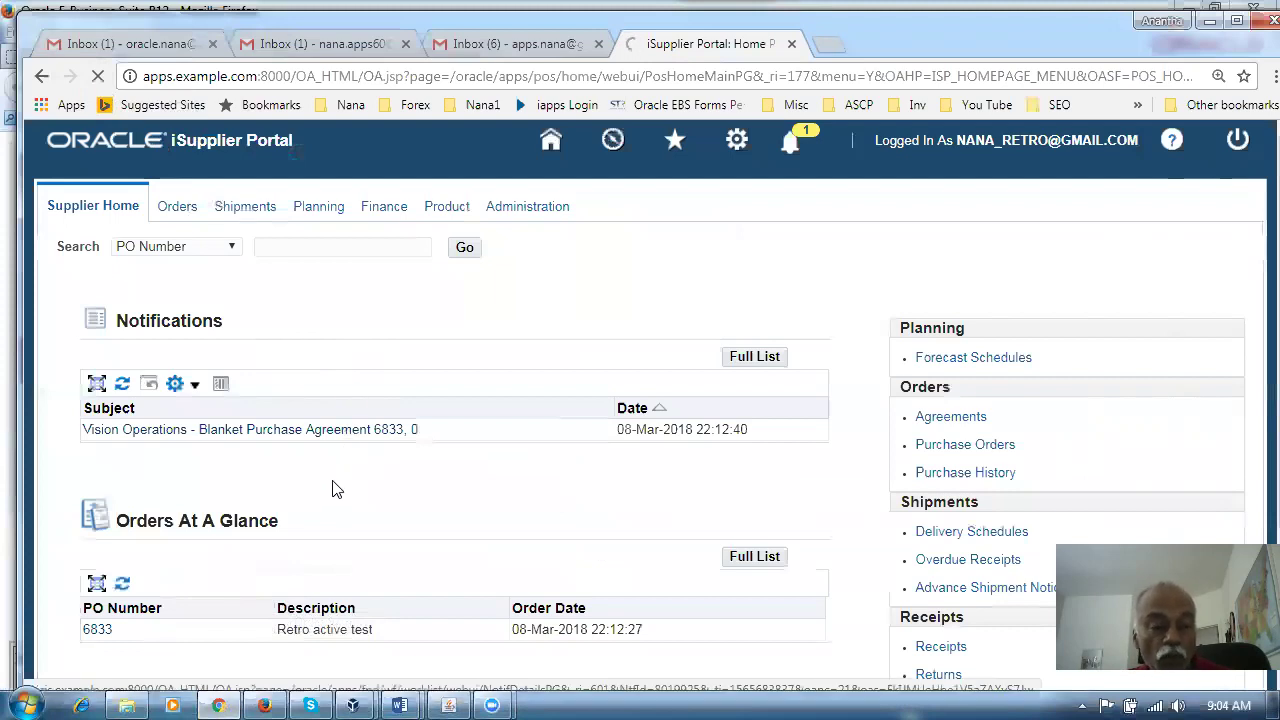
scroll(288, 541, "down", 2)
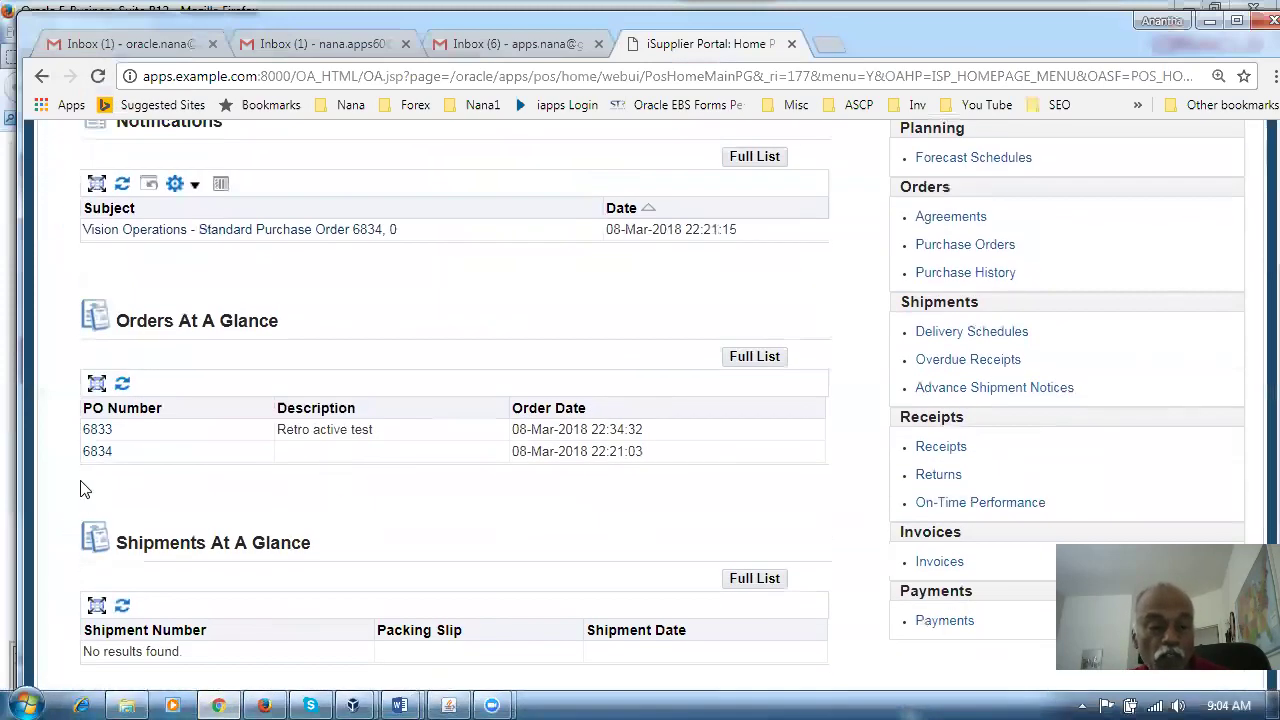
scroll(197, 496, "up", 1)
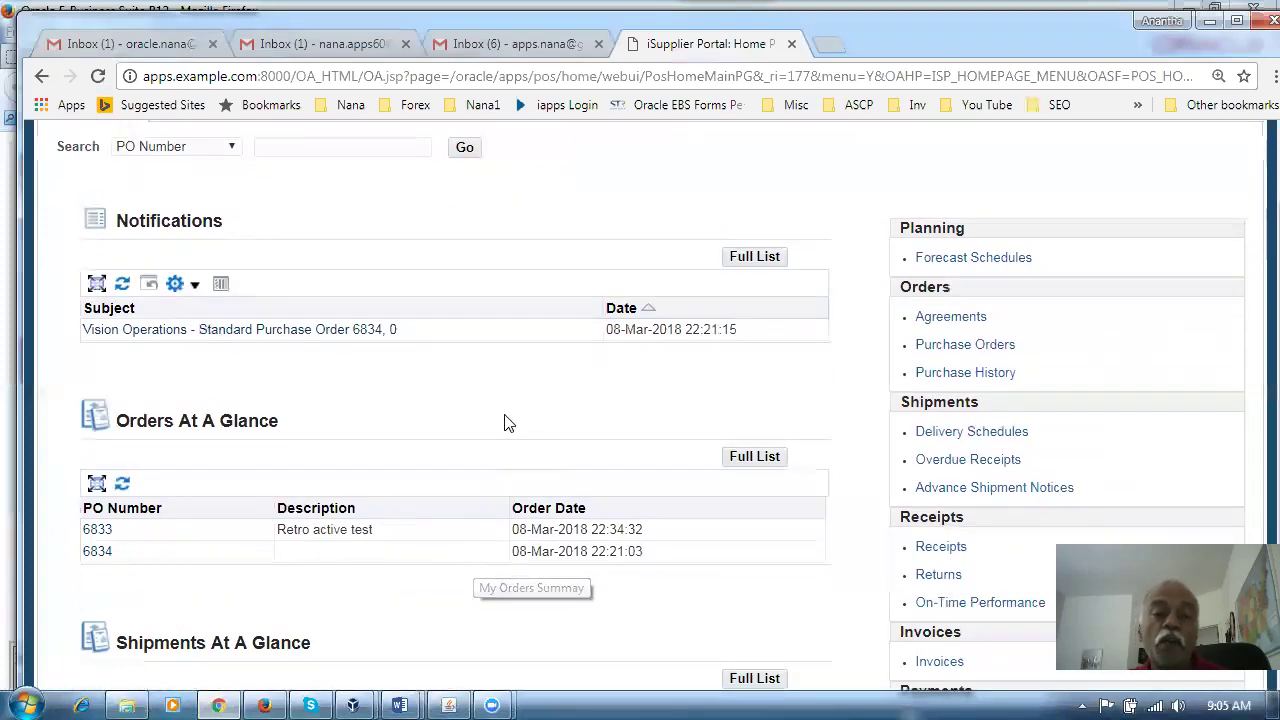
Open Purchase Orders from the Top Ten List and query standard PO 6834
left_click(448, 705)
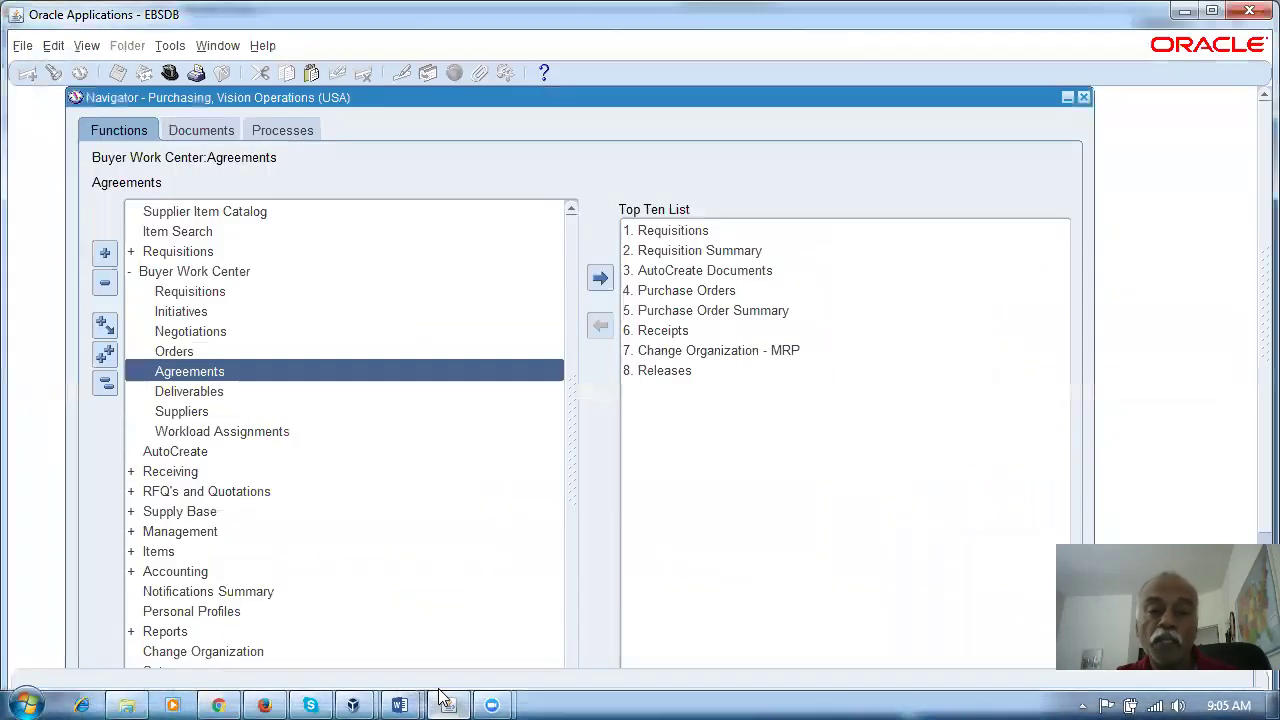
double_click(709, 291)
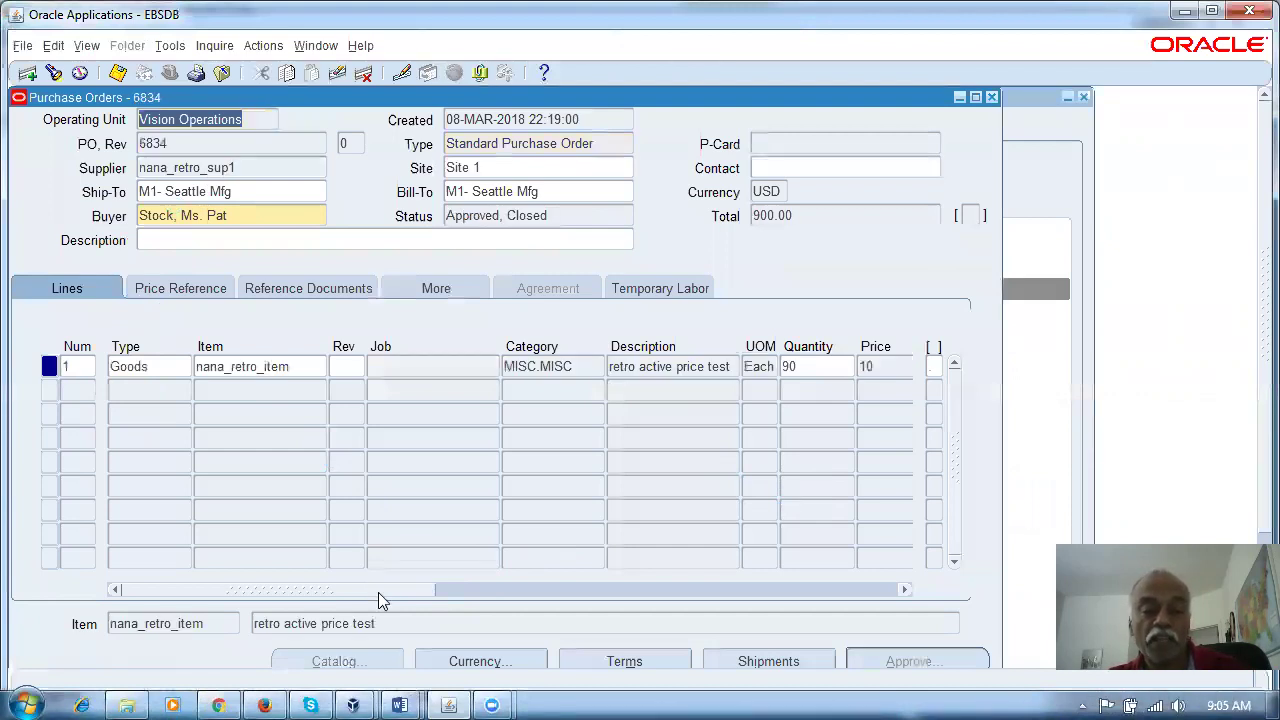
left_click_drag(378, 592, 402, 590)
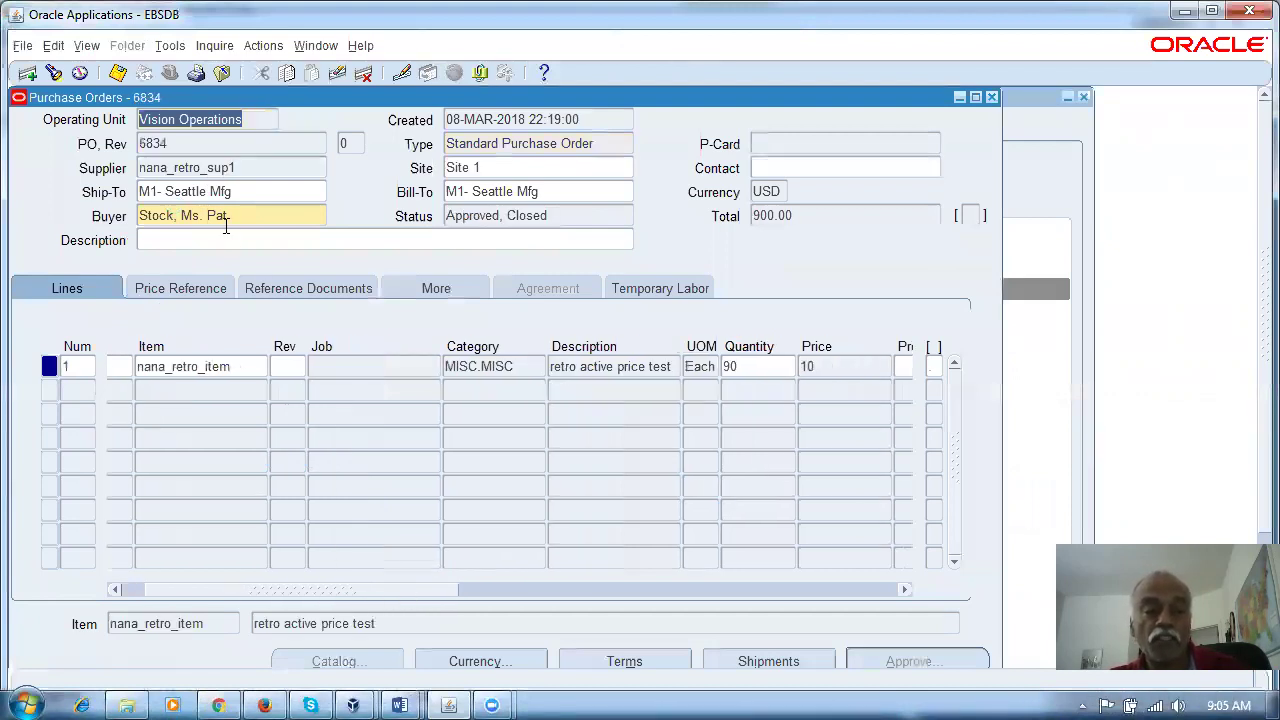
key("Tab")
left_click(840, 366)
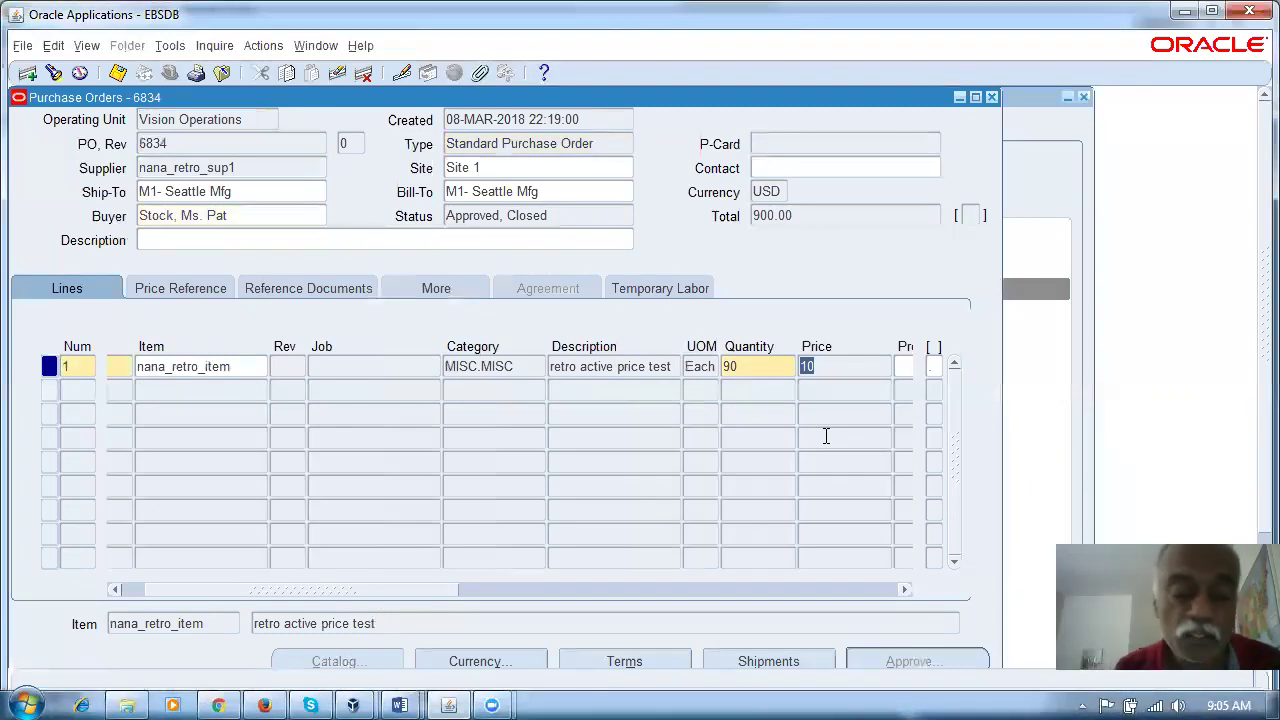
Start a new concurrent request via View > Requests
key("alt+v")
key("Return")
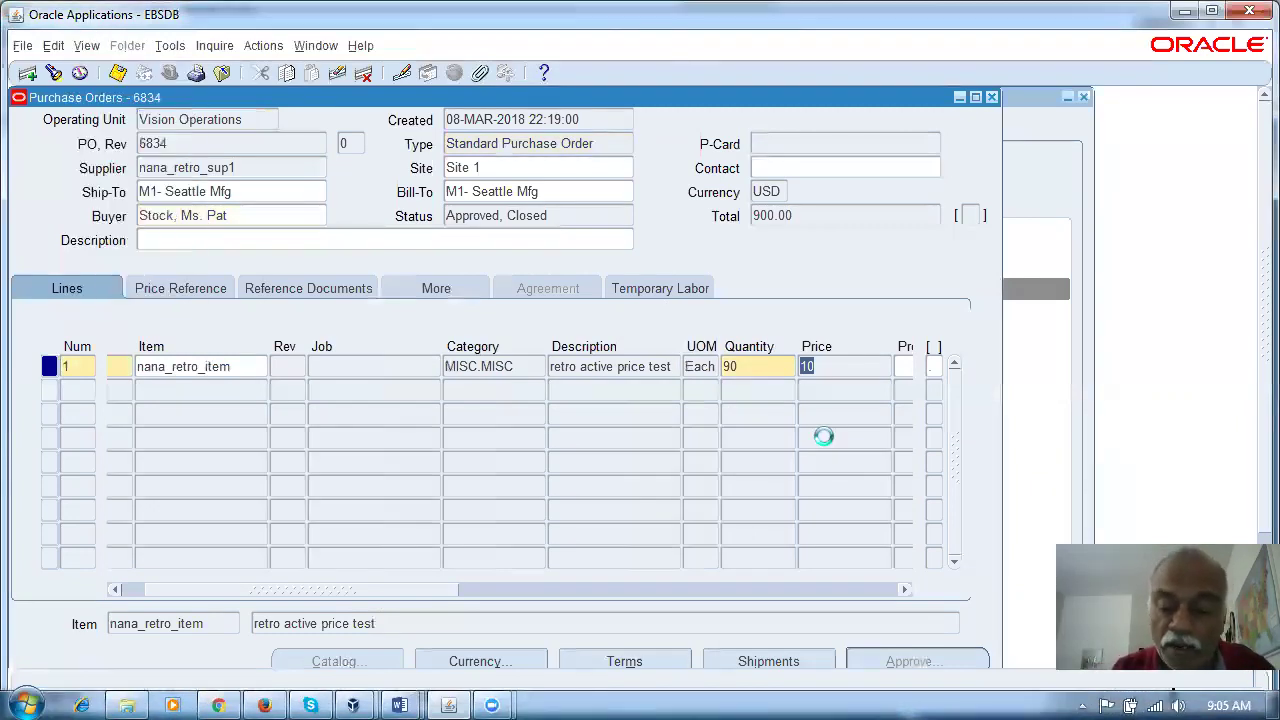
key("alt+n")
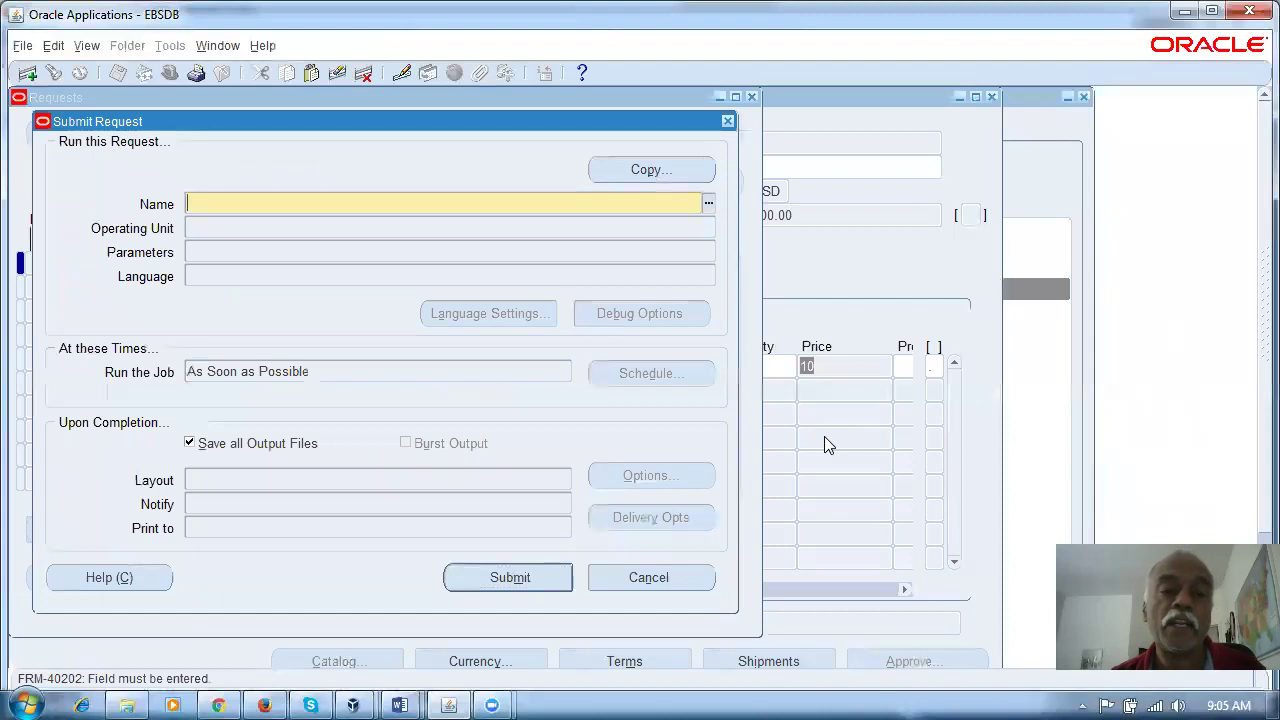
Select the Retroactive Price Update of Purchasing Documents Program for Vision Operations
type("reroac")
key("ctrl+l")
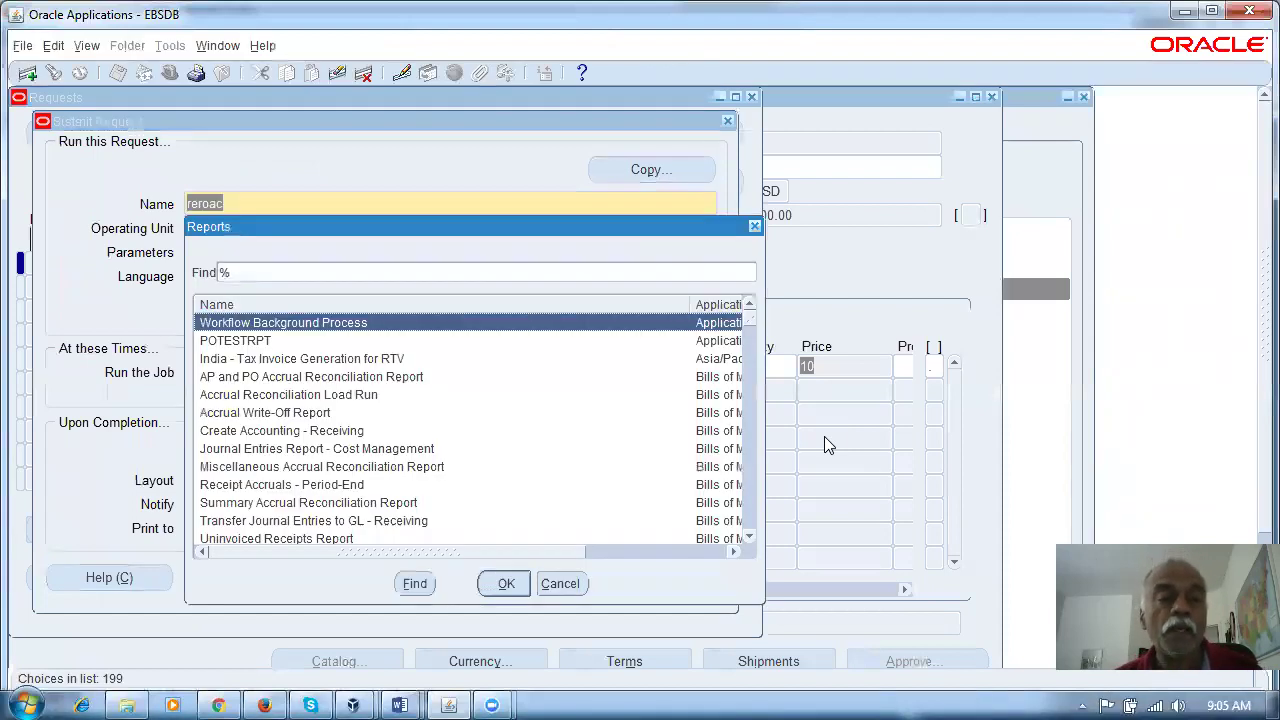
key("Escape")
type("r")
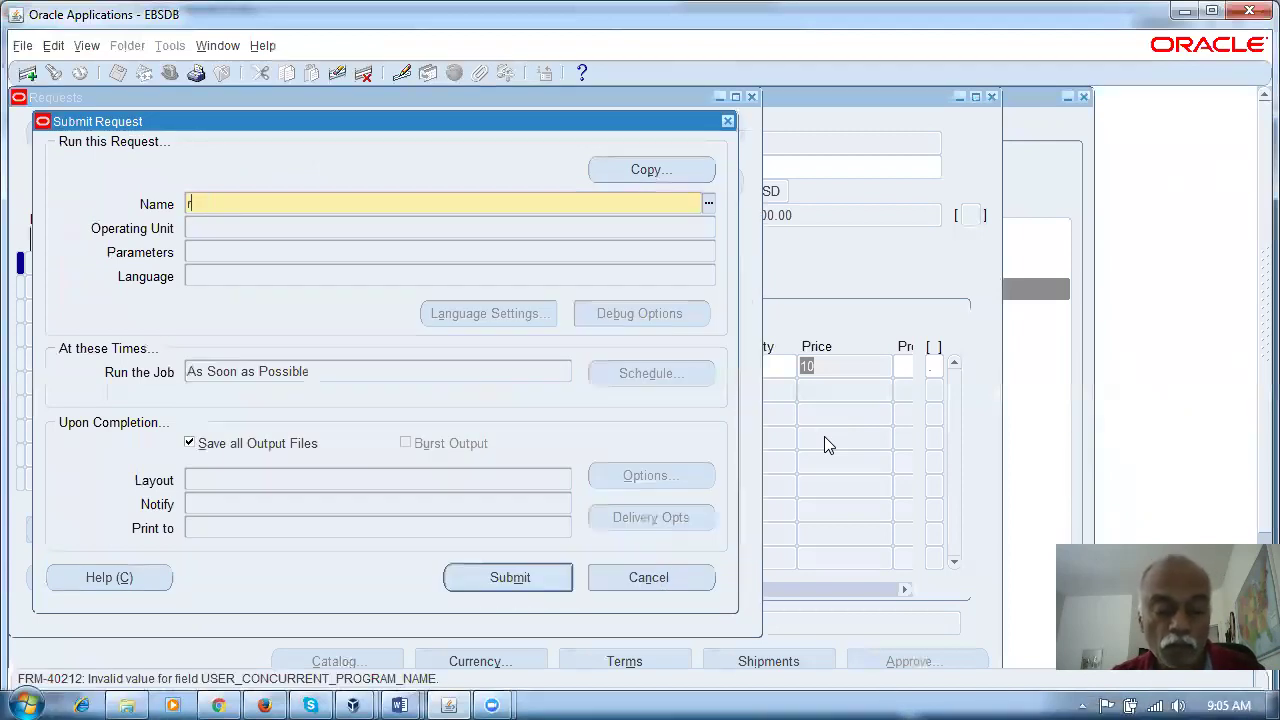
key("Tab")
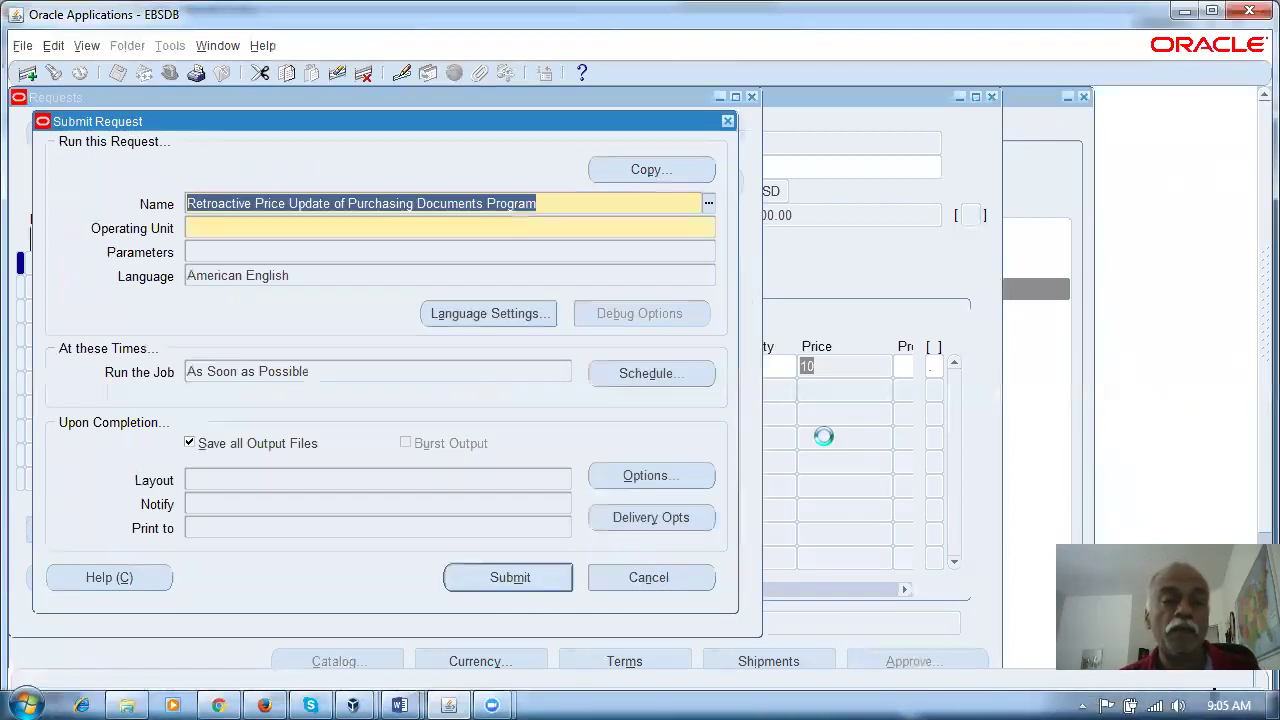
key("Tab")
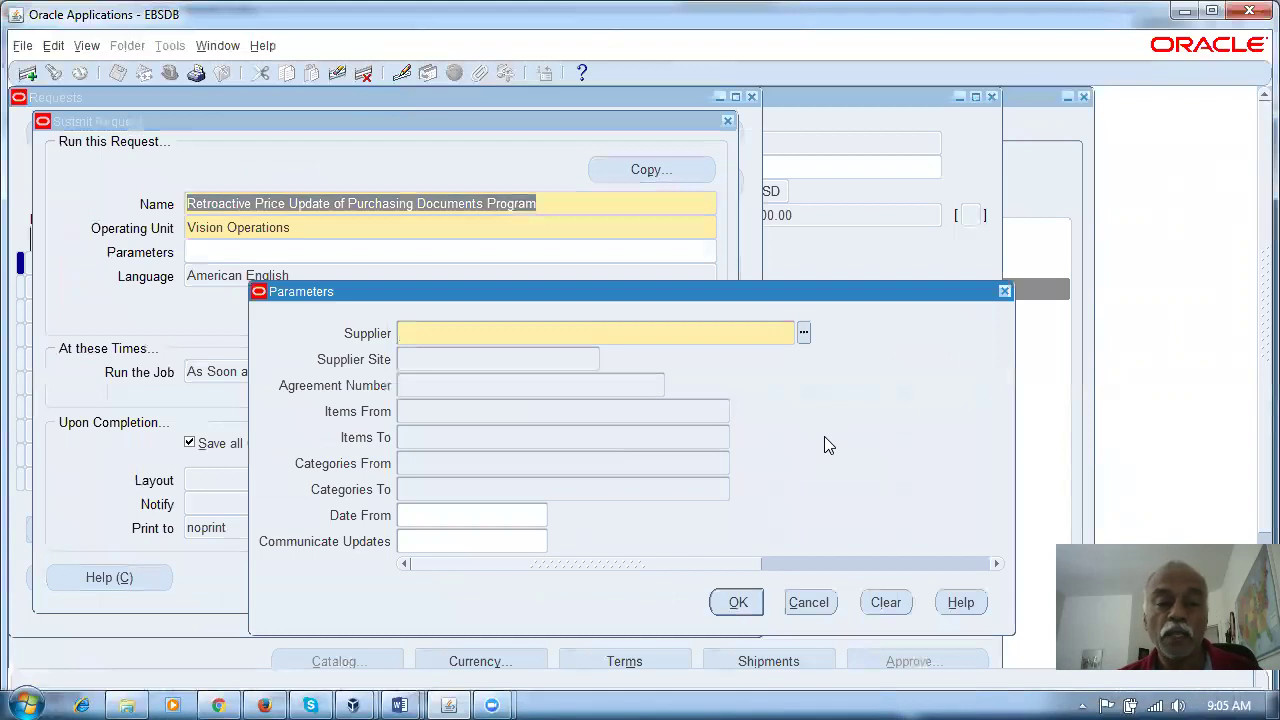
Set supplier nana_retro_sup1 with Site 1, submit the request, and decline submitting another
type("nana%r")
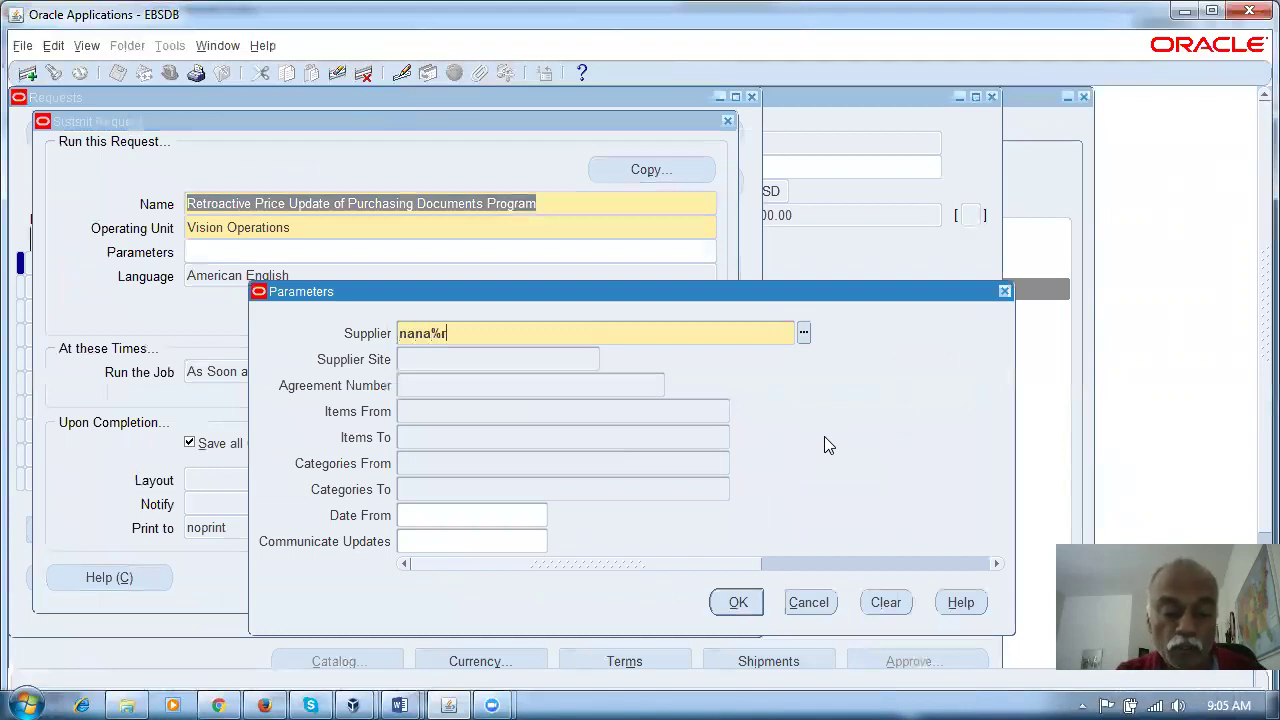
type("etro%")
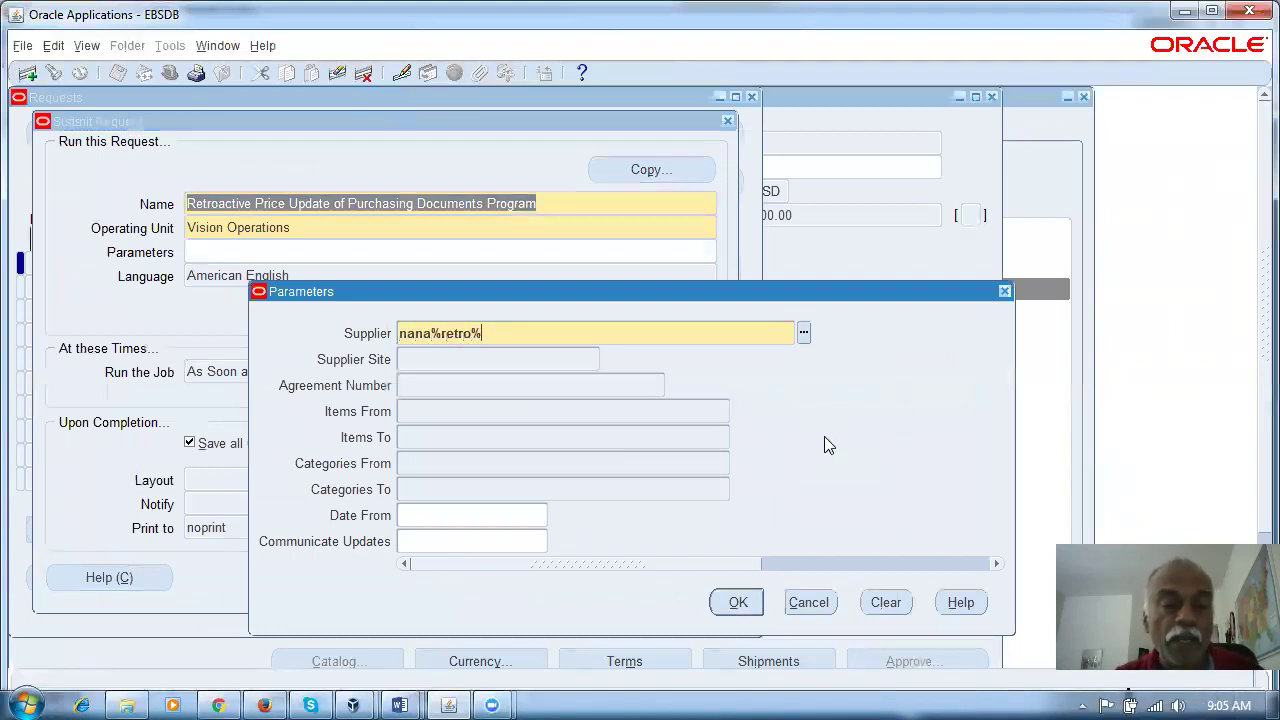
key("Tab")
type("%")
key("Tab")
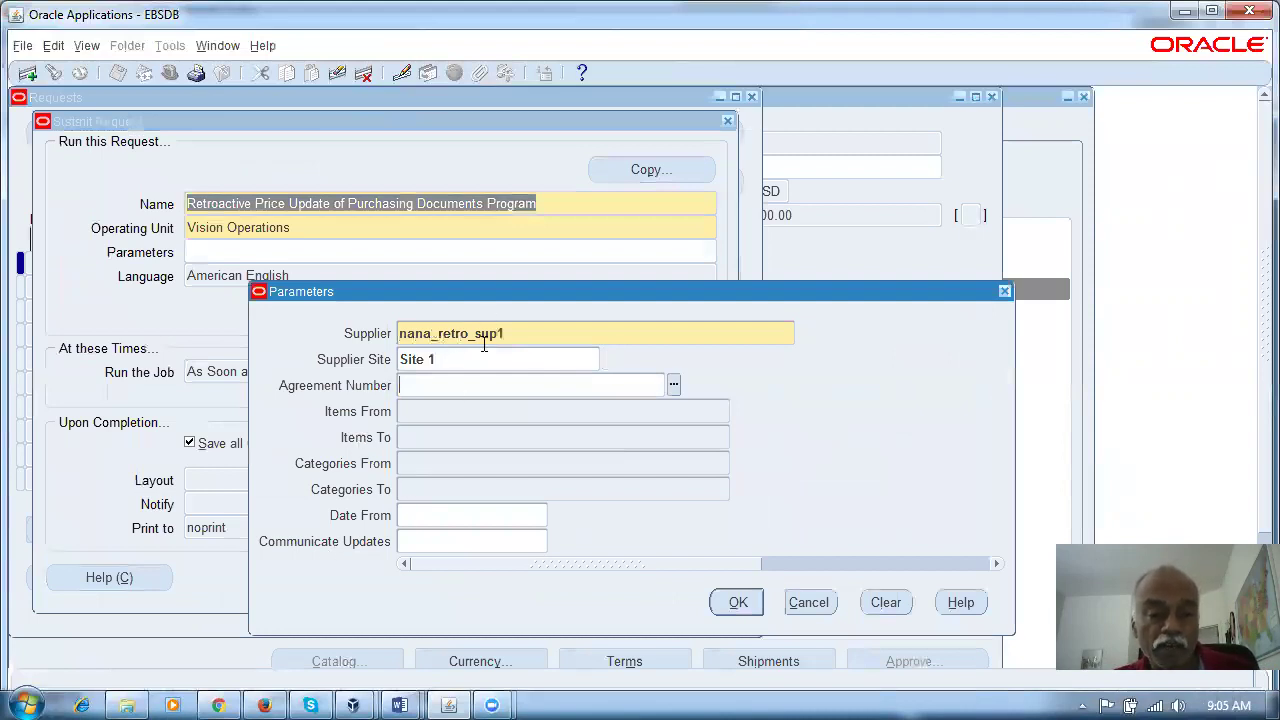
left_click(727, 610)
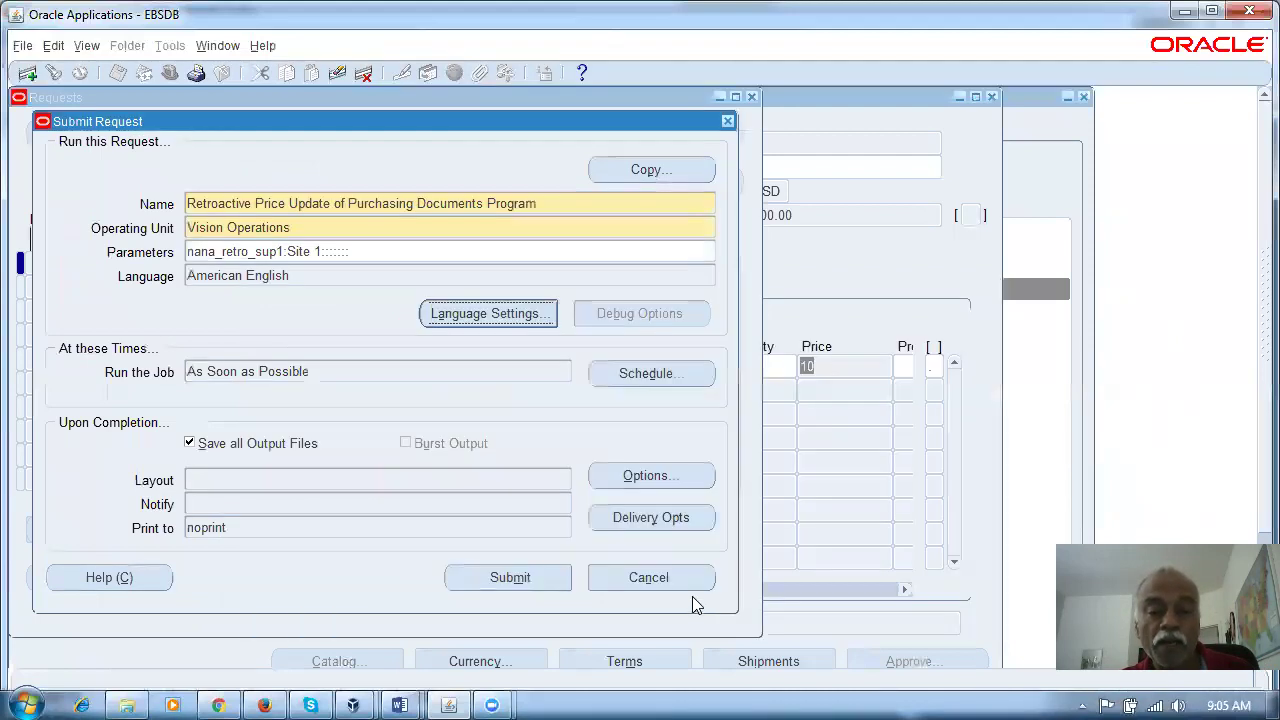
left_click(481, 578)
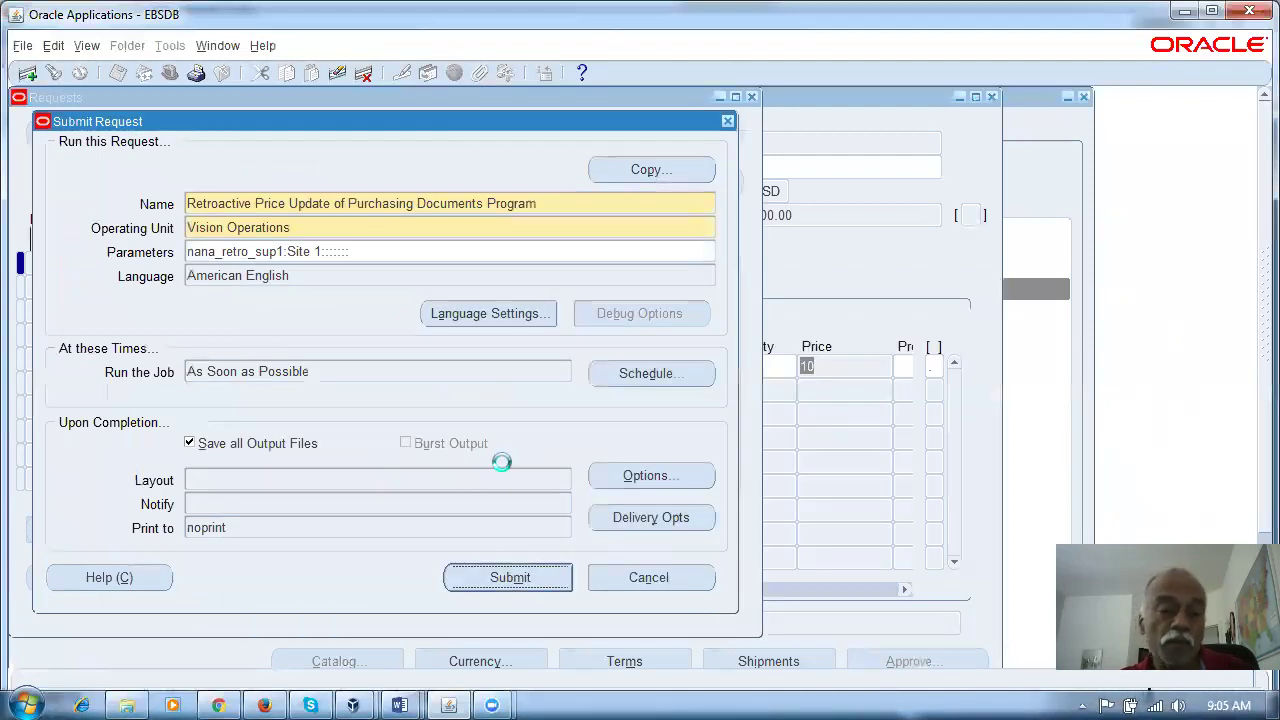
left_click(684, 511)
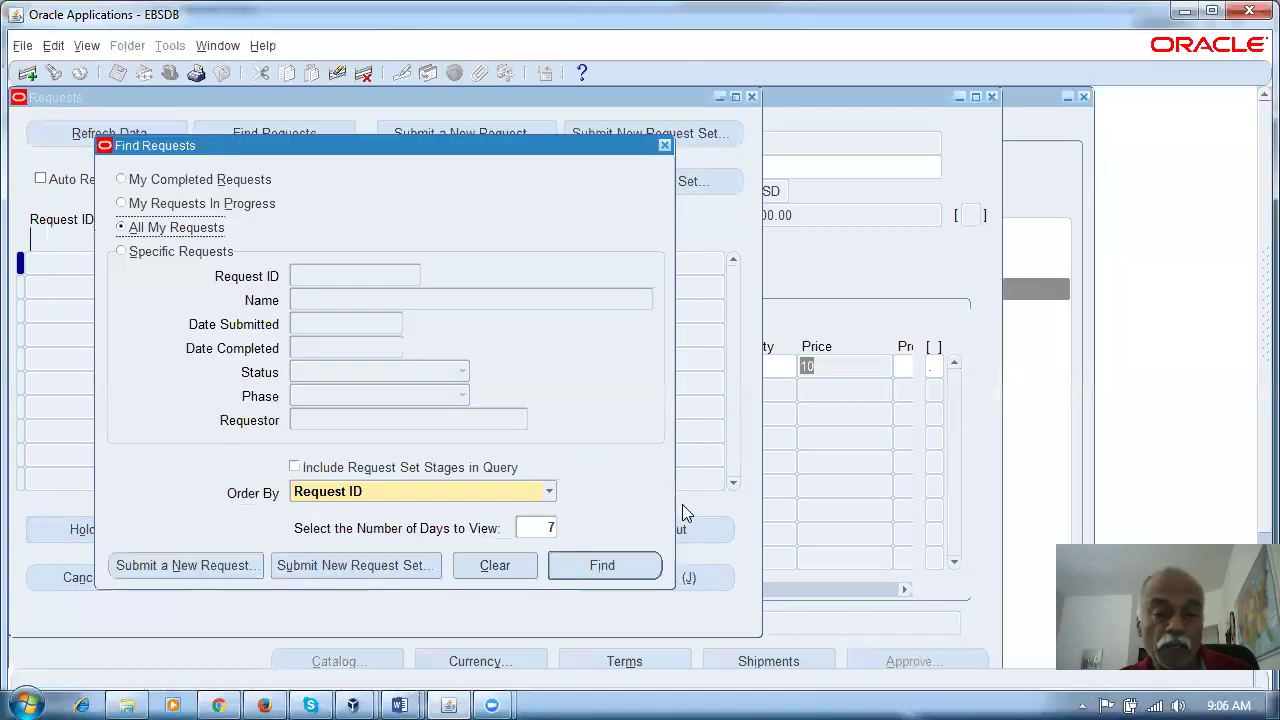
List recent requests, select the Retroactive Price Update request and refresh its status
left_click(621, 566)
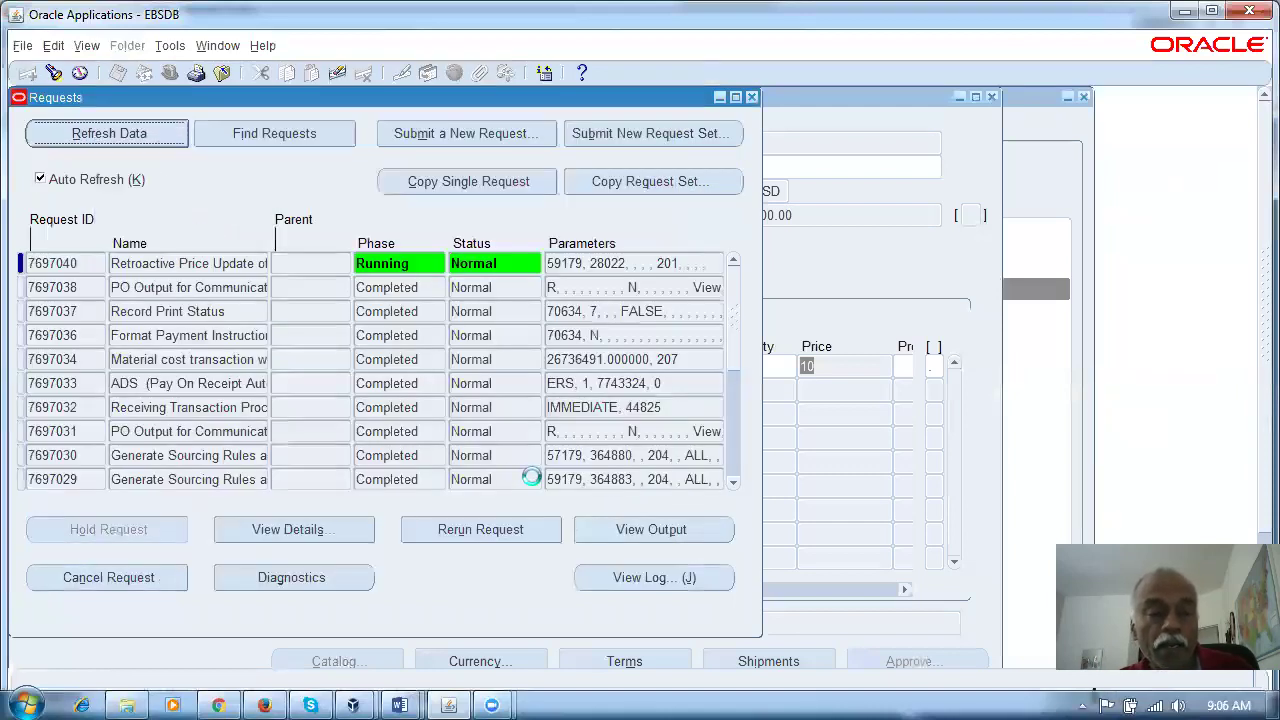
left_click(240, 262)
left_click(130, 138)
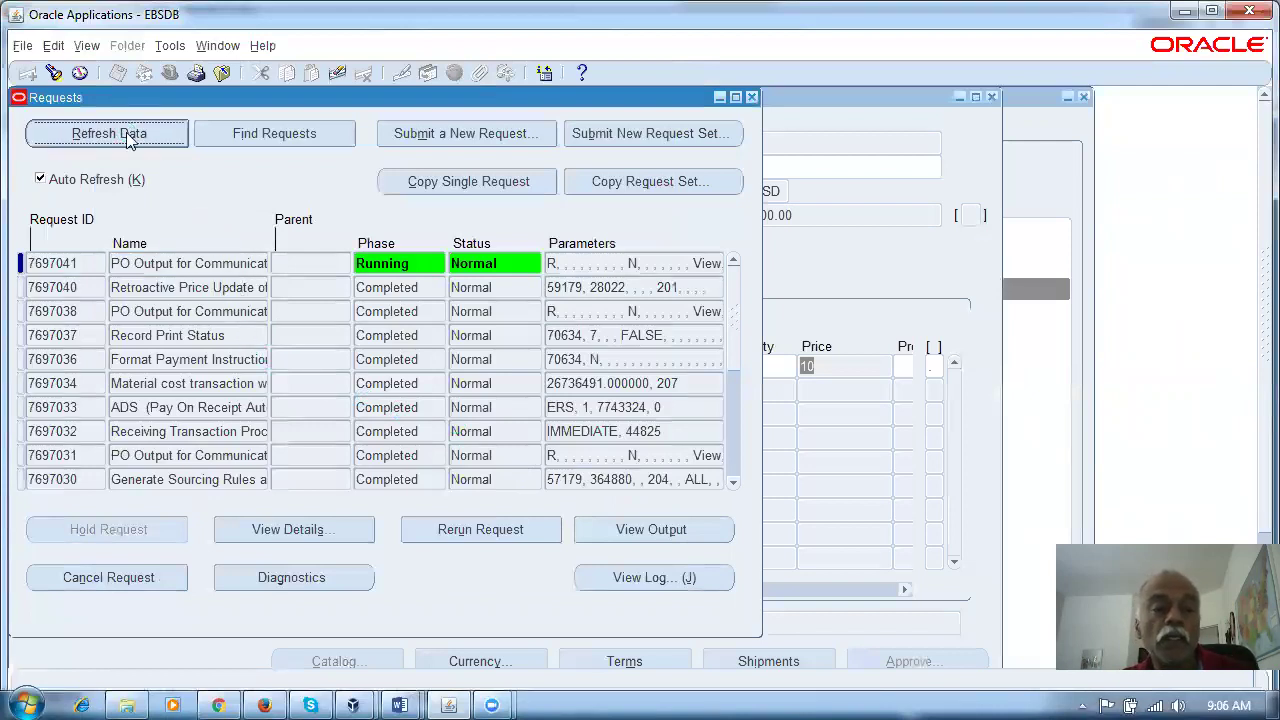
left_click(208, 272)
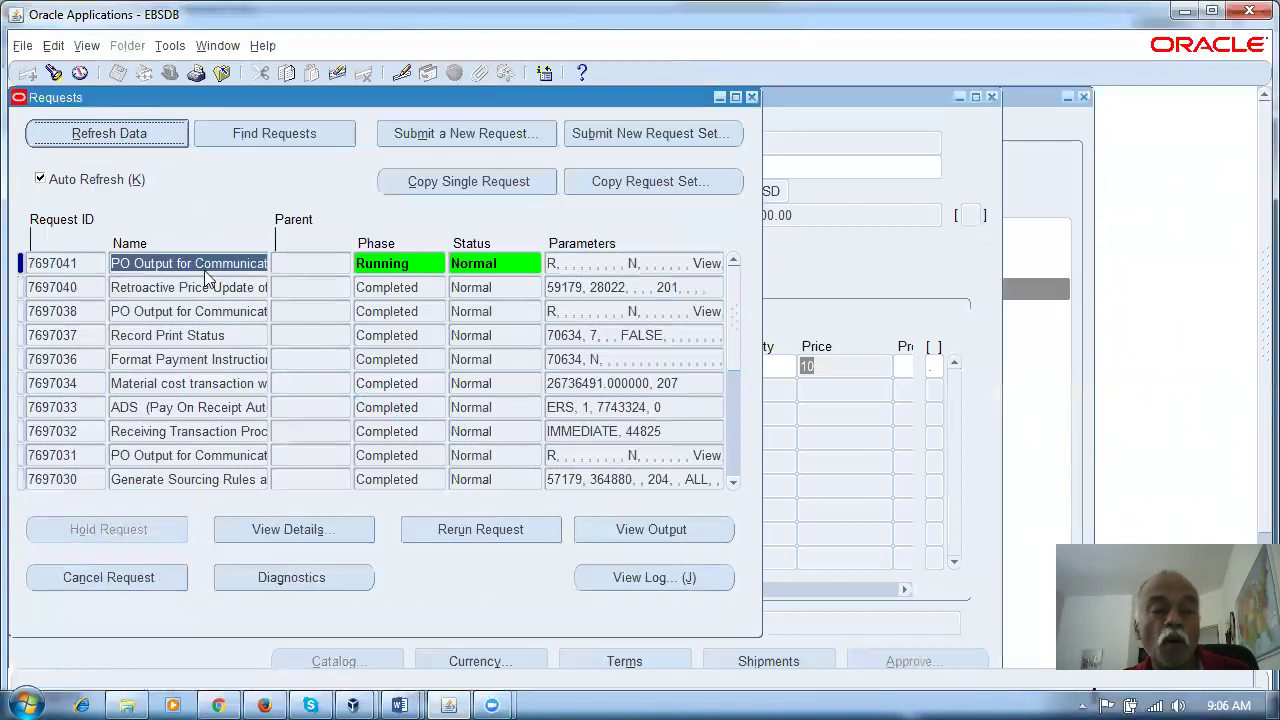
left_click(122, 132)
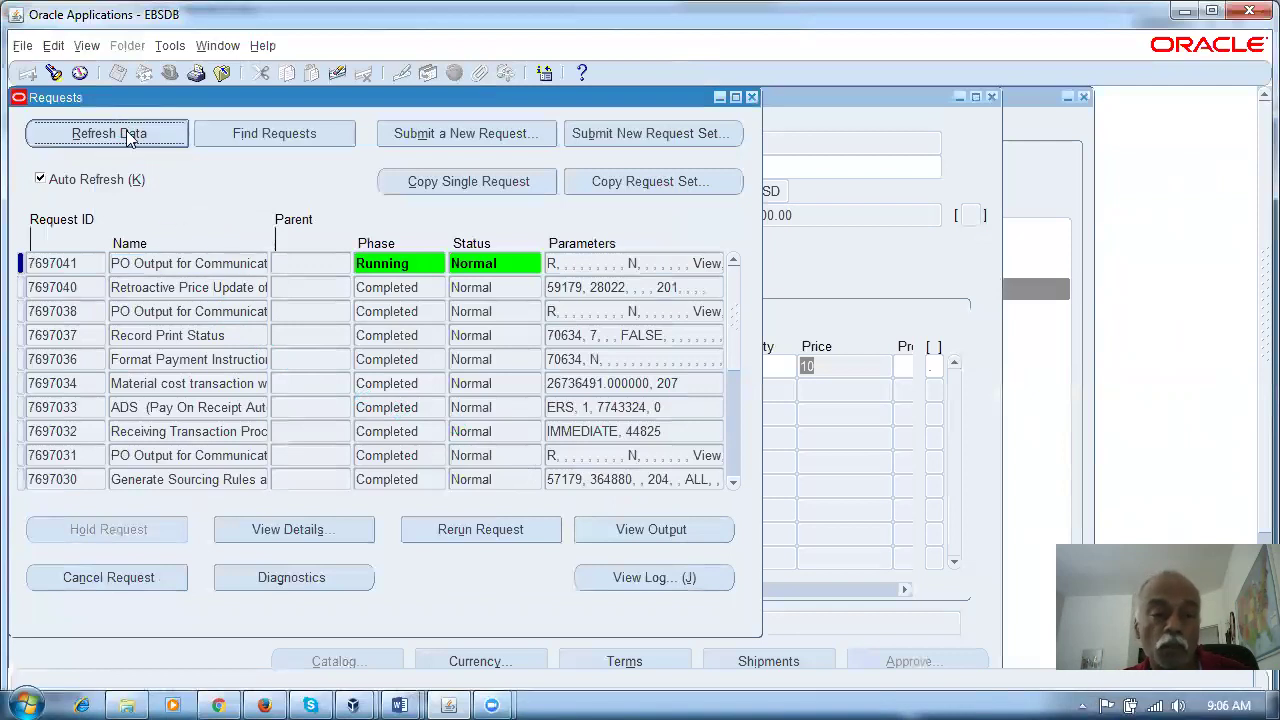
left_click(131, 139)
Keep refreshing until requests 7697040 and 7697041 complete Normal, then bring up the iSupplier Portal
left_click(131, 137)
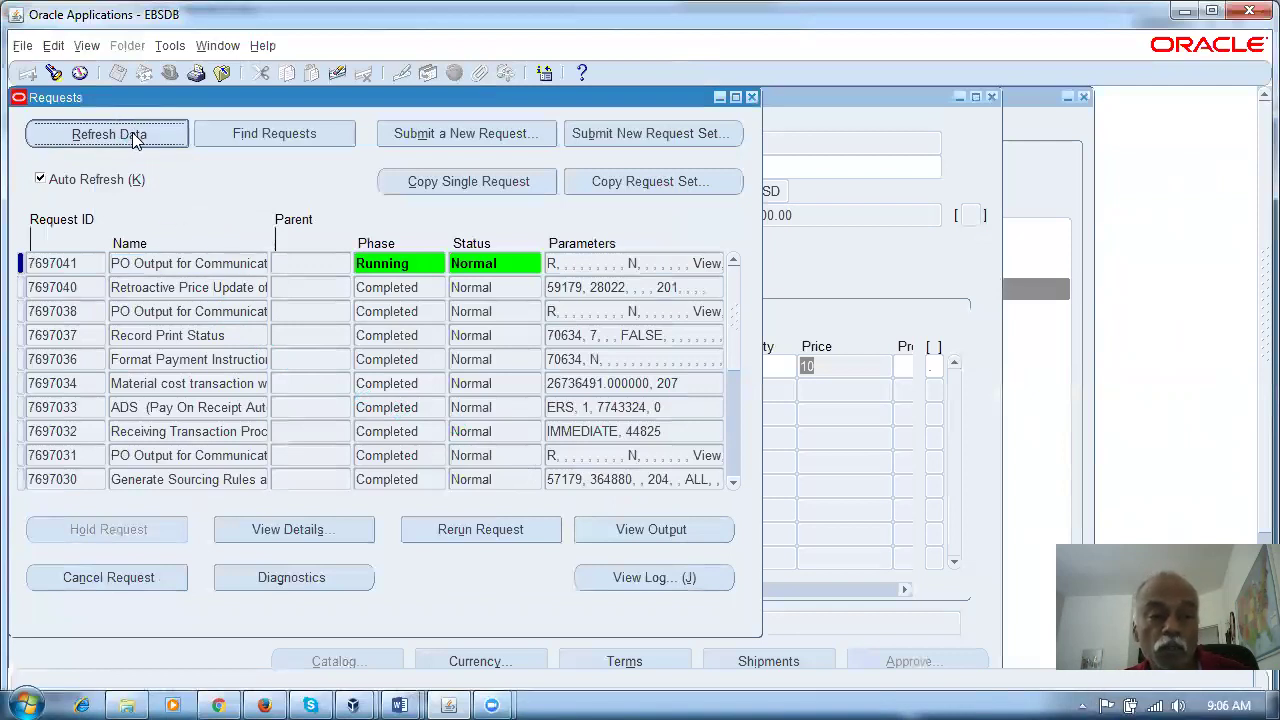
left_click(132, 135)
left_click(134, 137)
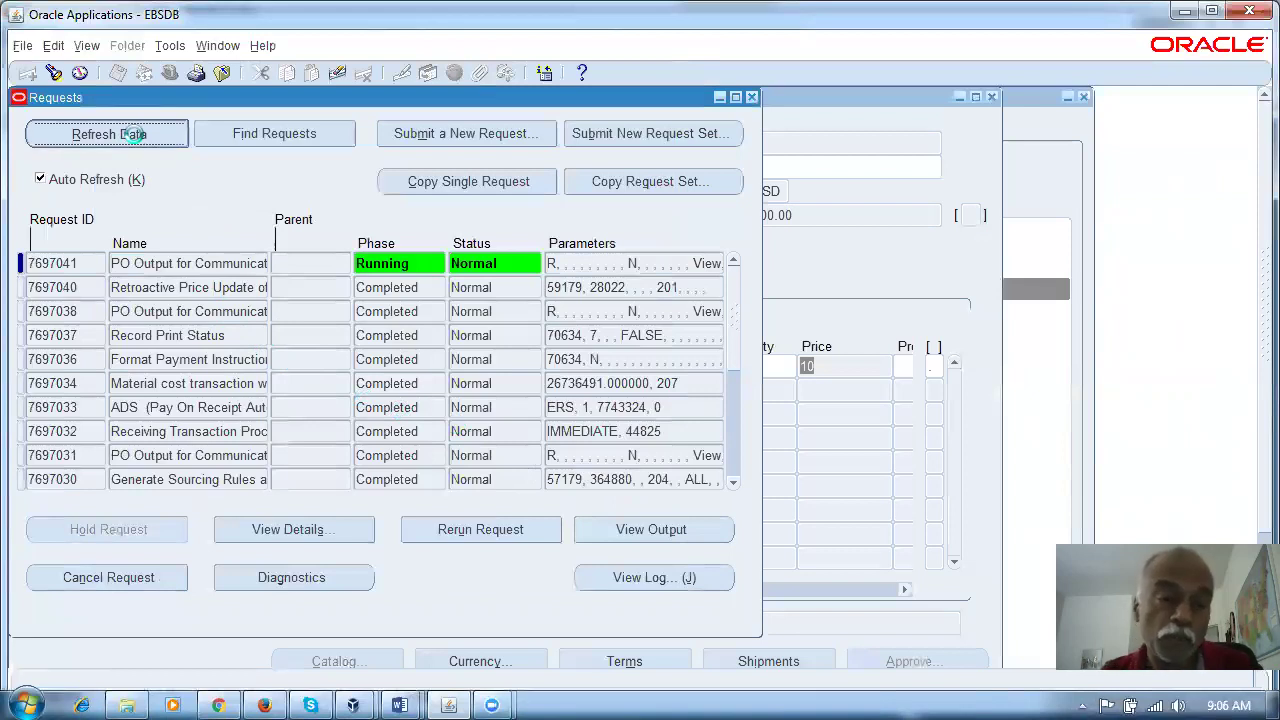
left_click(134, 141)
left_click(136, 141)
left_click(139, 142)
left_click(141, 145)
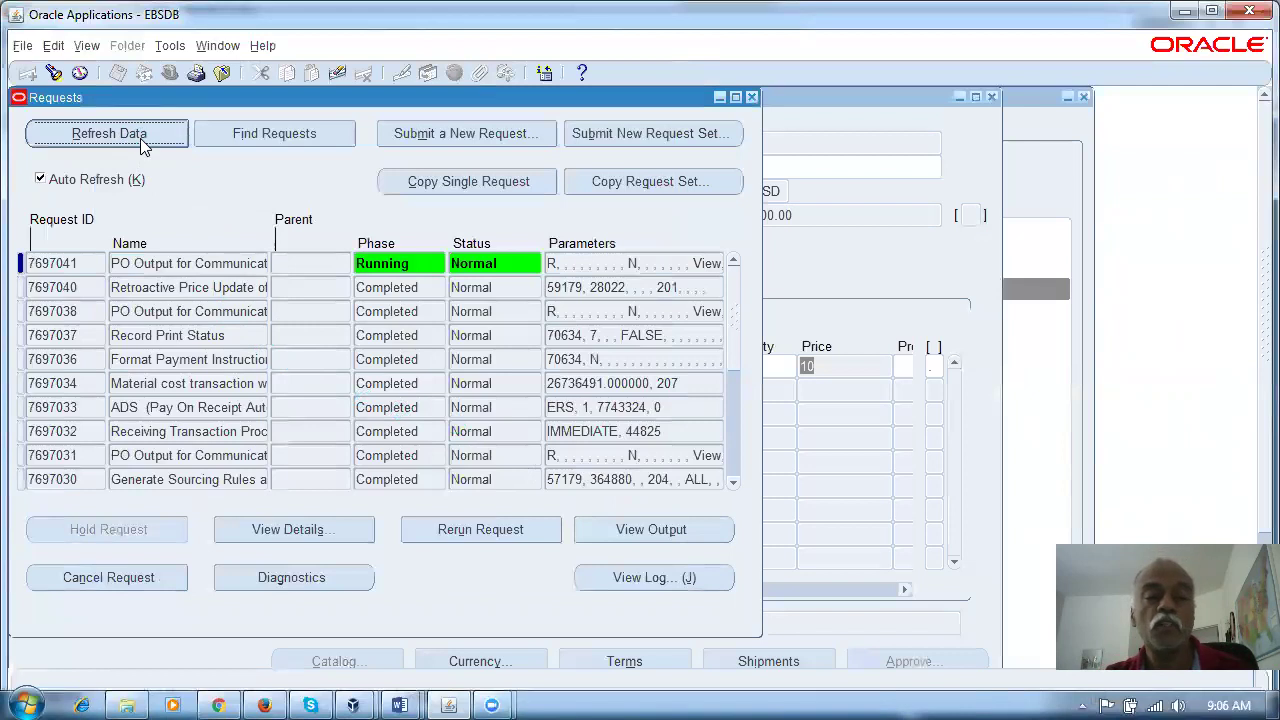
left_click(143, 155)
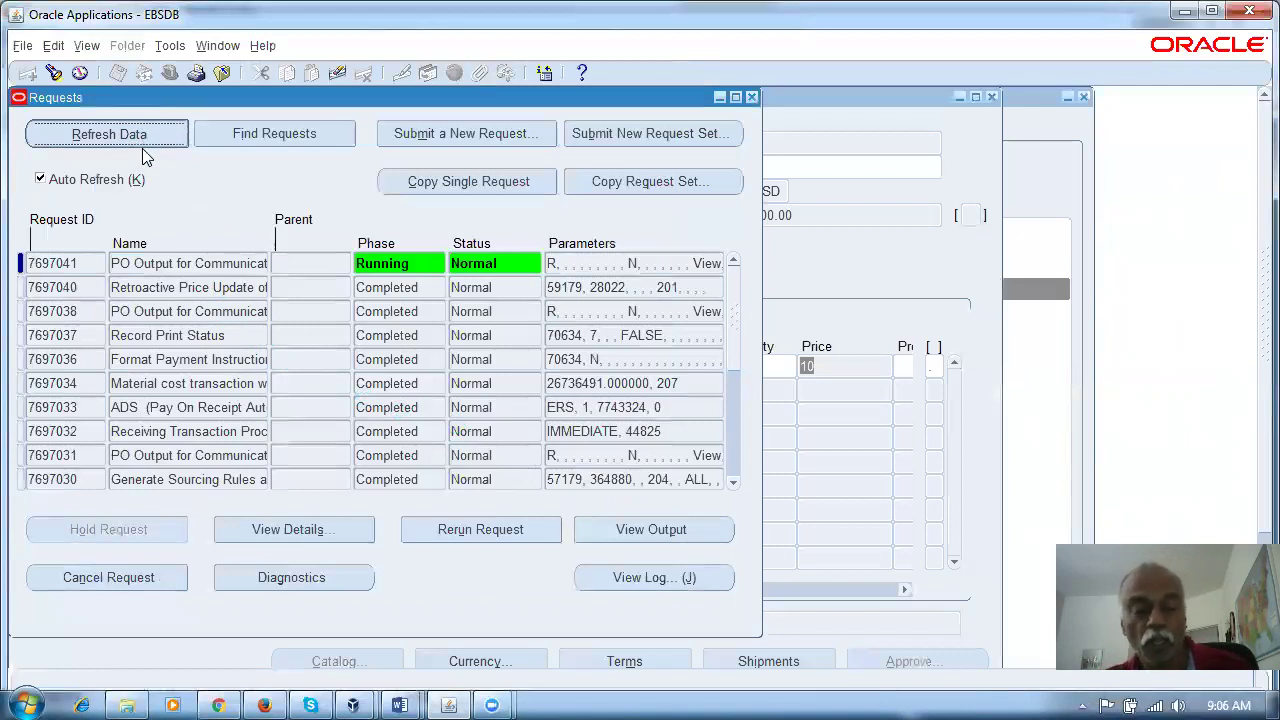
left_click(218, 705)
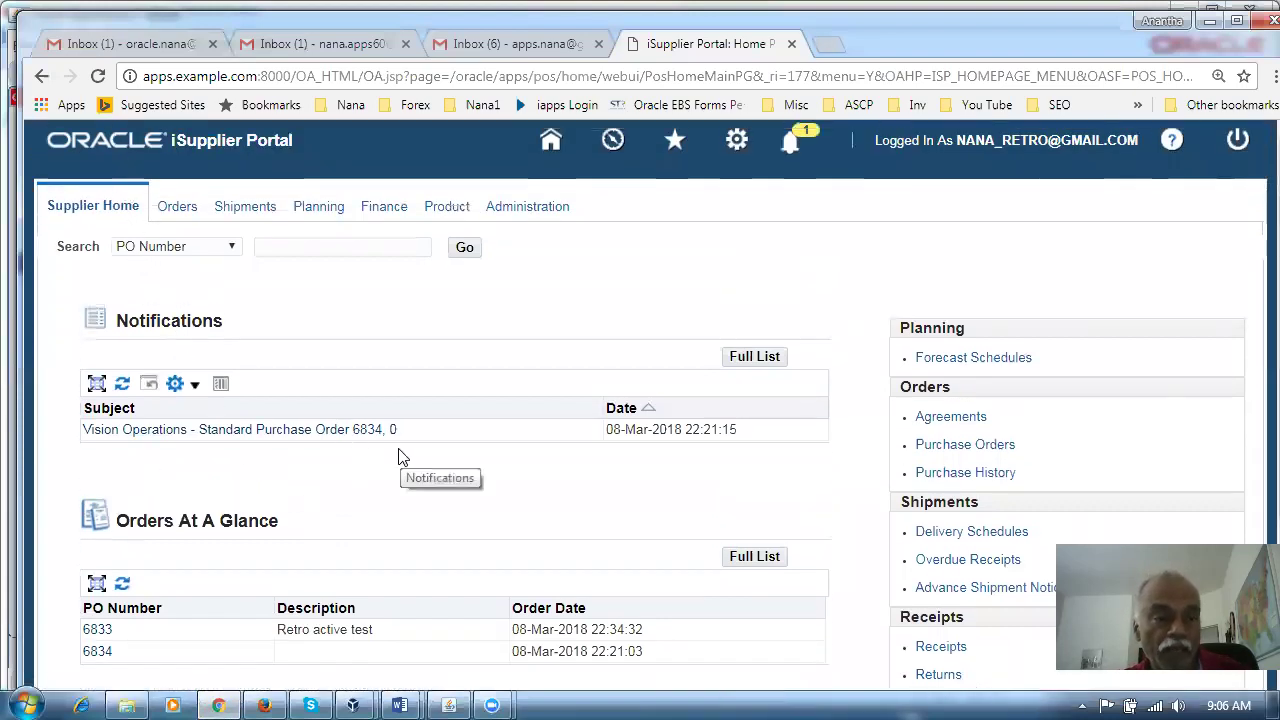
Reload the supplier home twice and review the Blanket Purchase Agreement 6833 notification
left_click(98, 77)
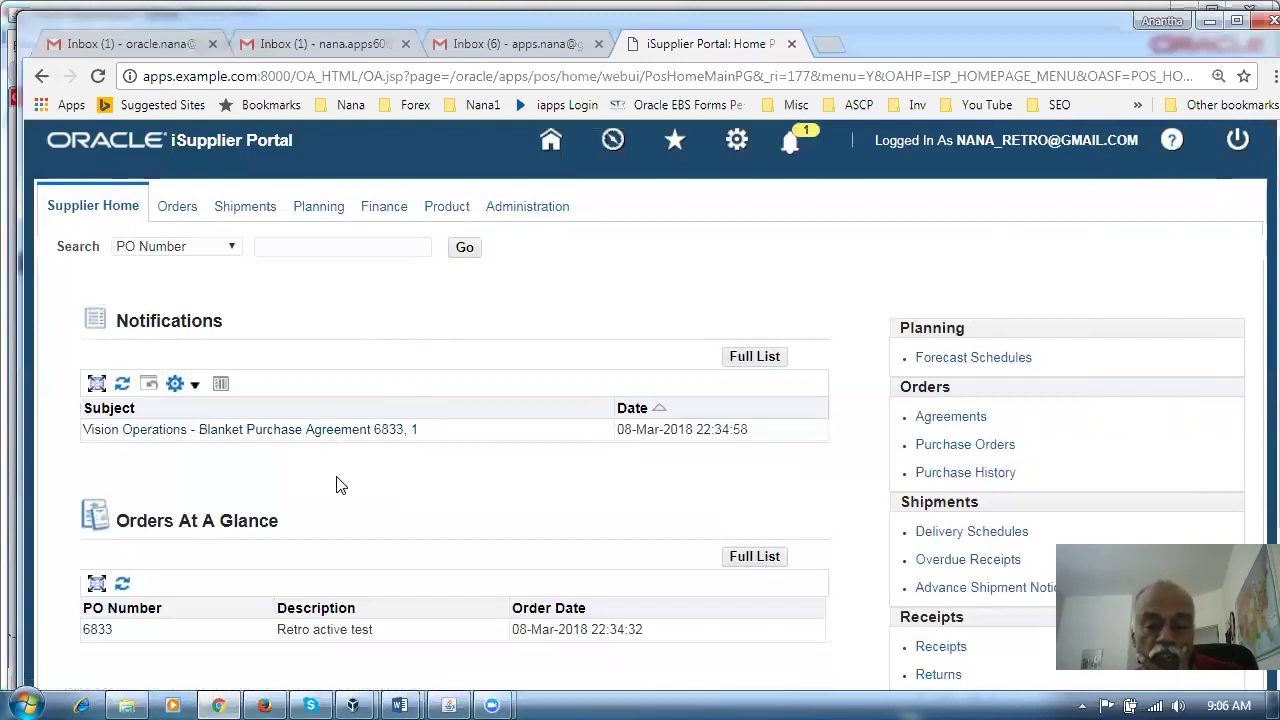
left_click(97, 78)
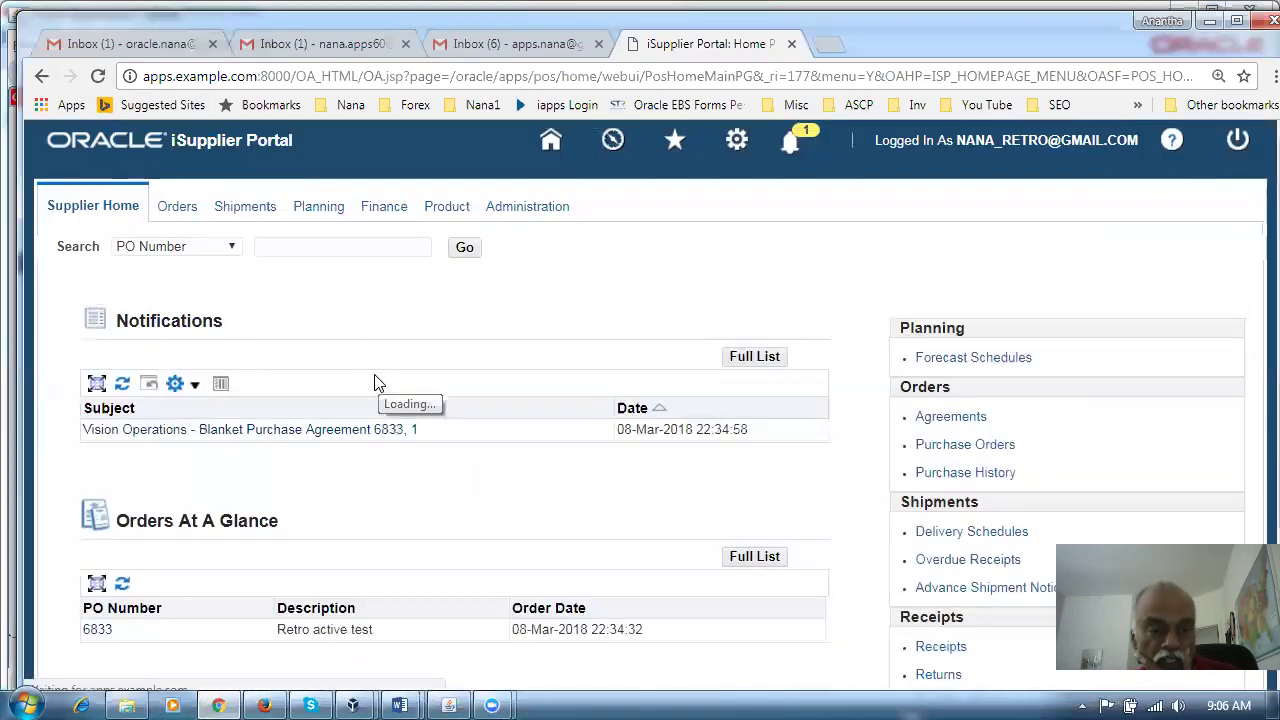
scroll(290, 462, "down", 1)
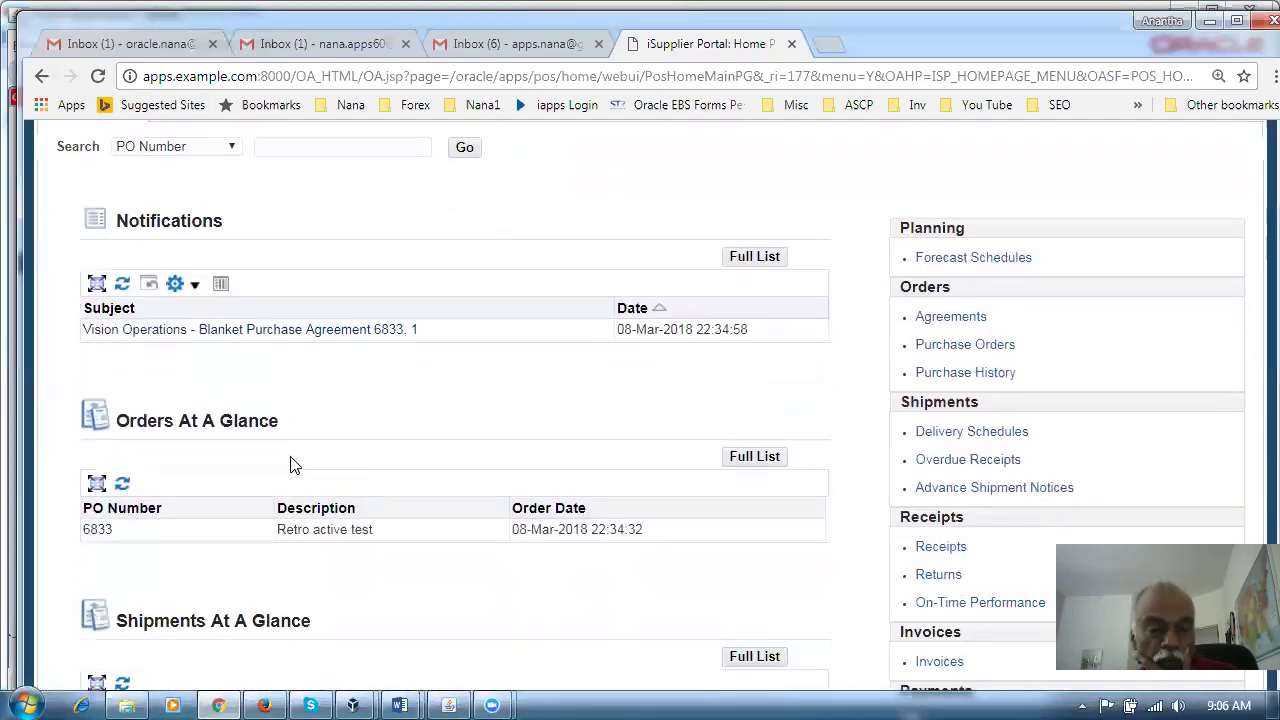
scroll(293, 463, "down", 1)
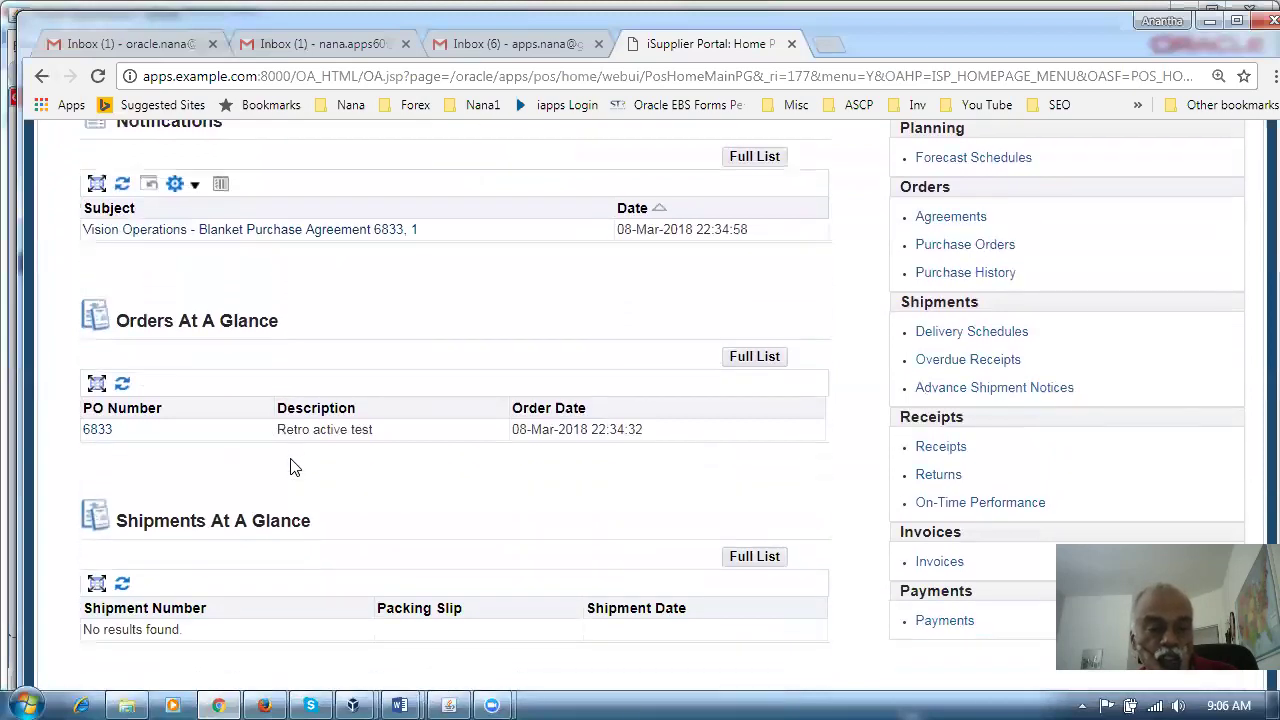
scroll(293, 465, "up", 2)
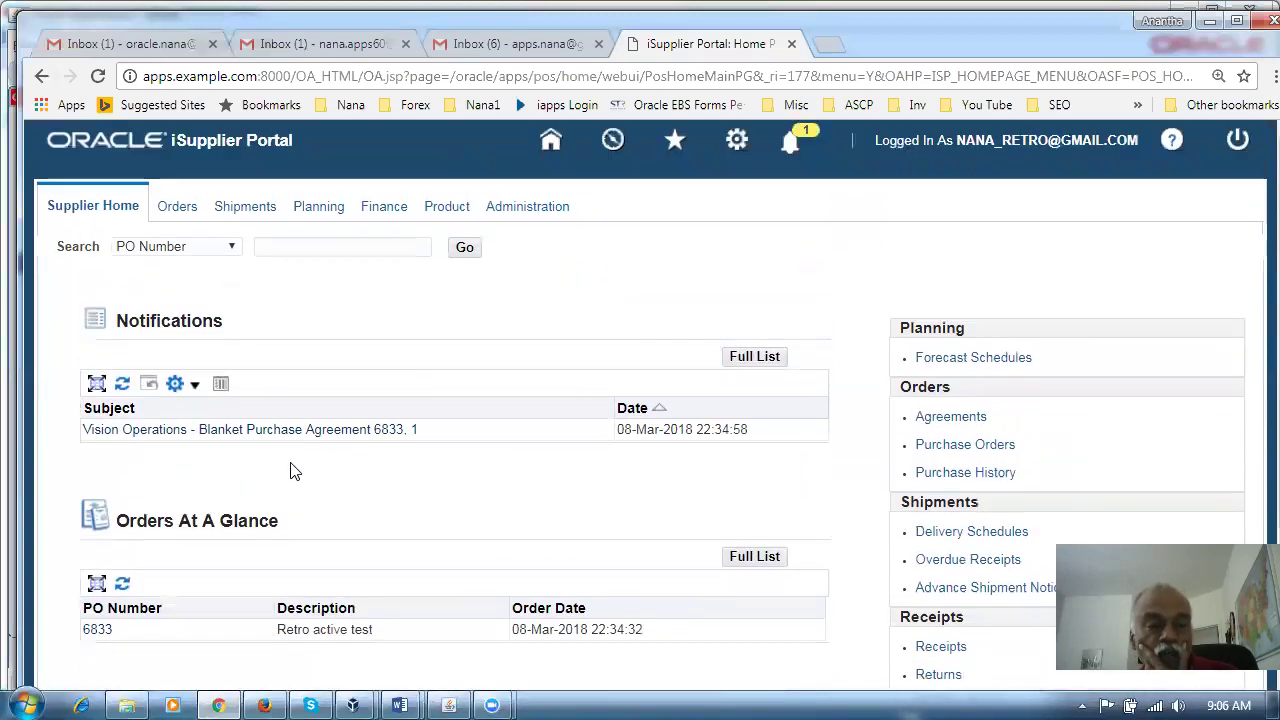
left_click(90, 215)
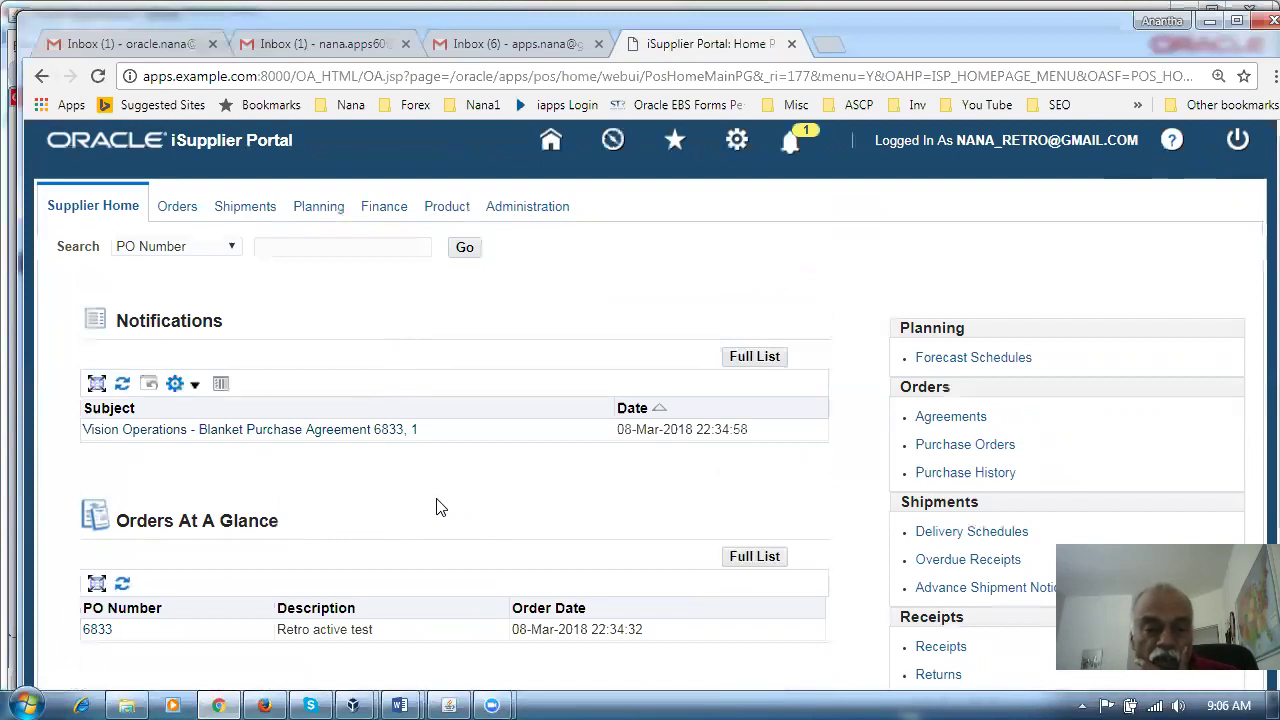
scroll(436, 505, "down", 3)
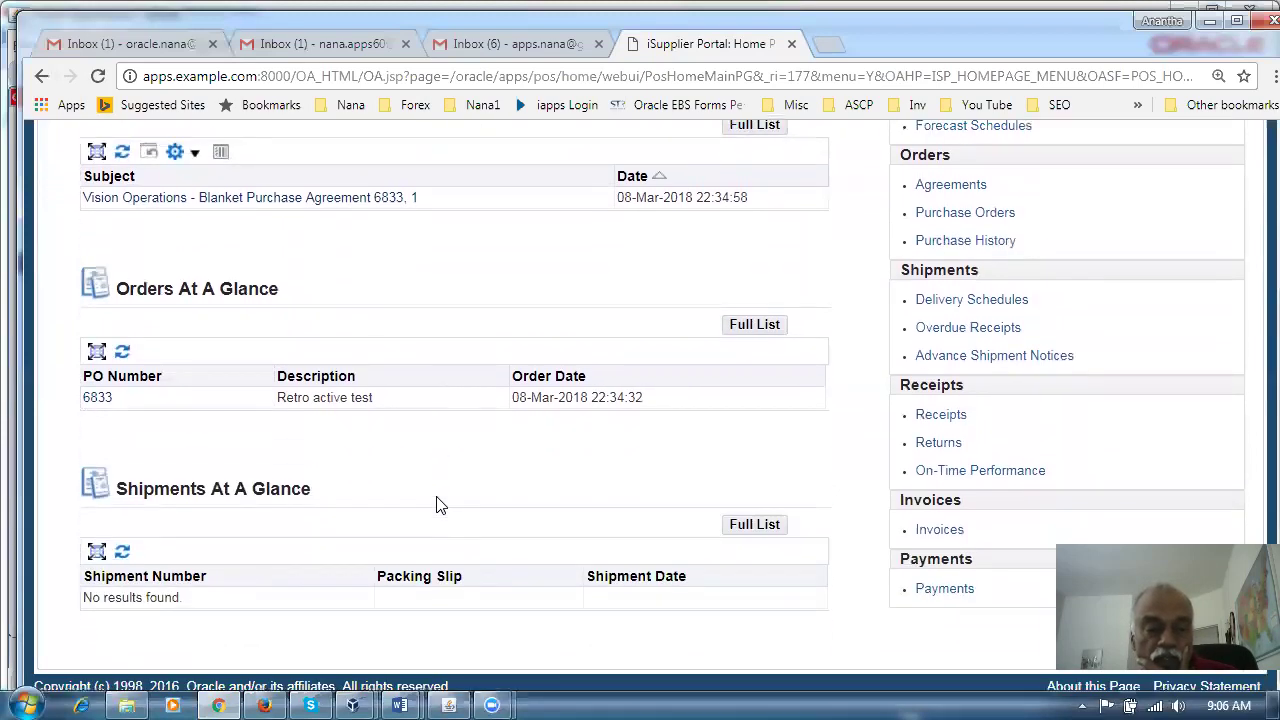
scroll(436, 505, "up", 3)
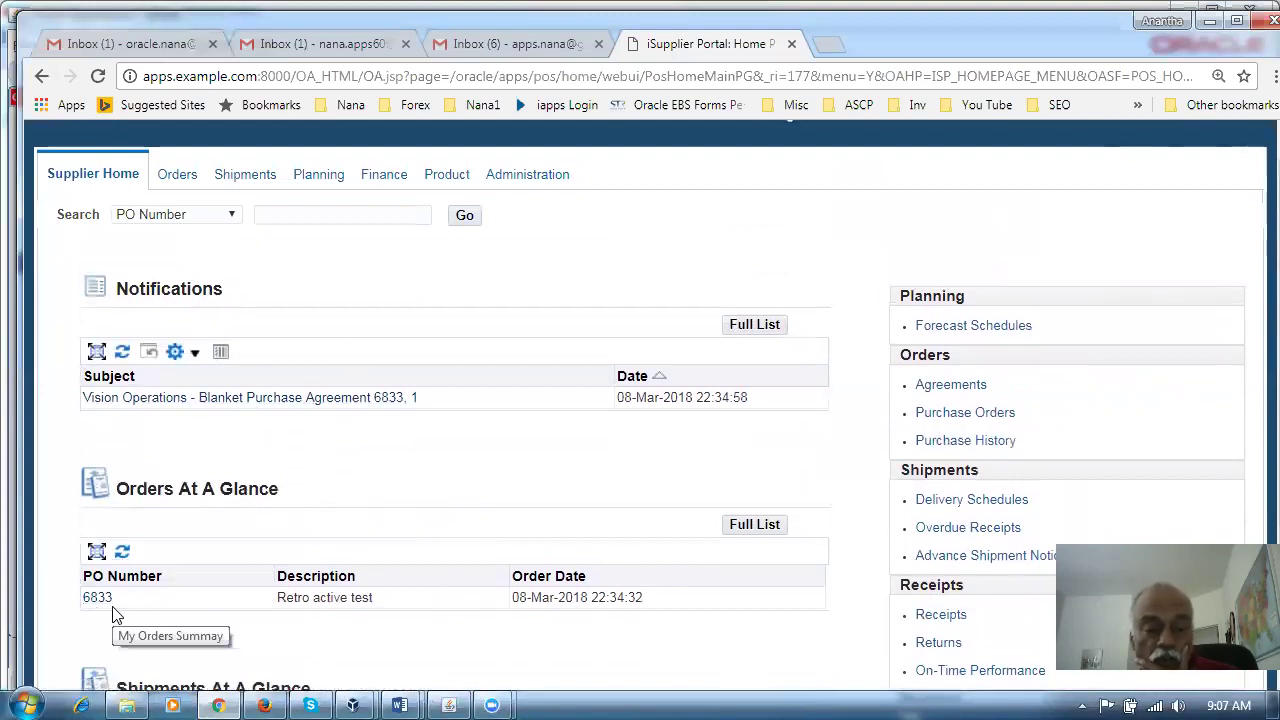
Return to Oracle Forms, close the Requests window and place the cursor in PO 6834's number field
left_click(449, 705)
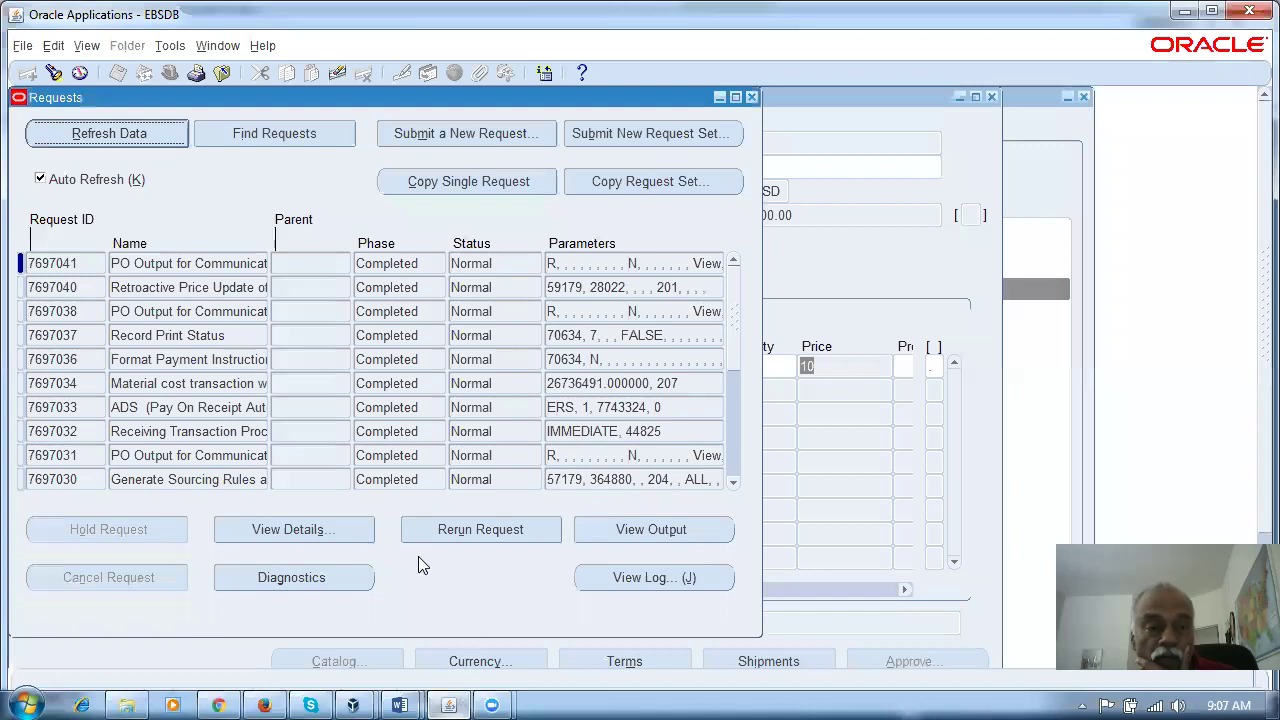
left_click(753, 97)
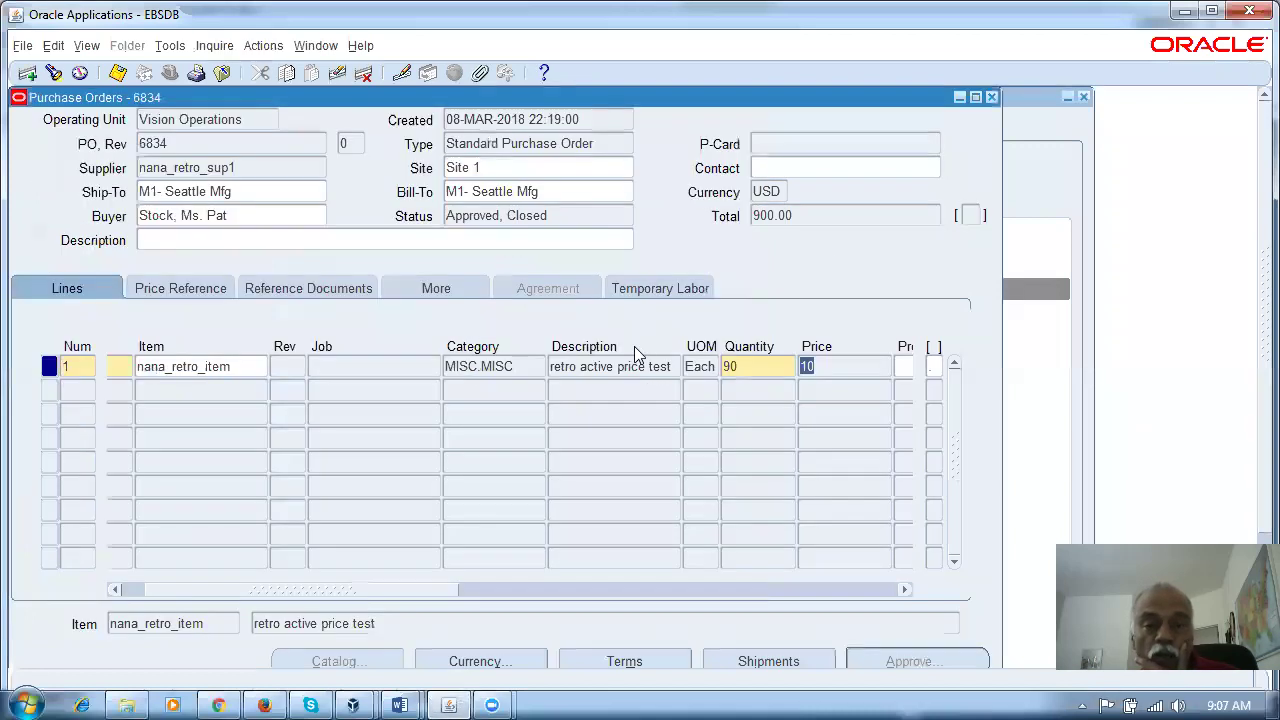
left_click(180, 150)
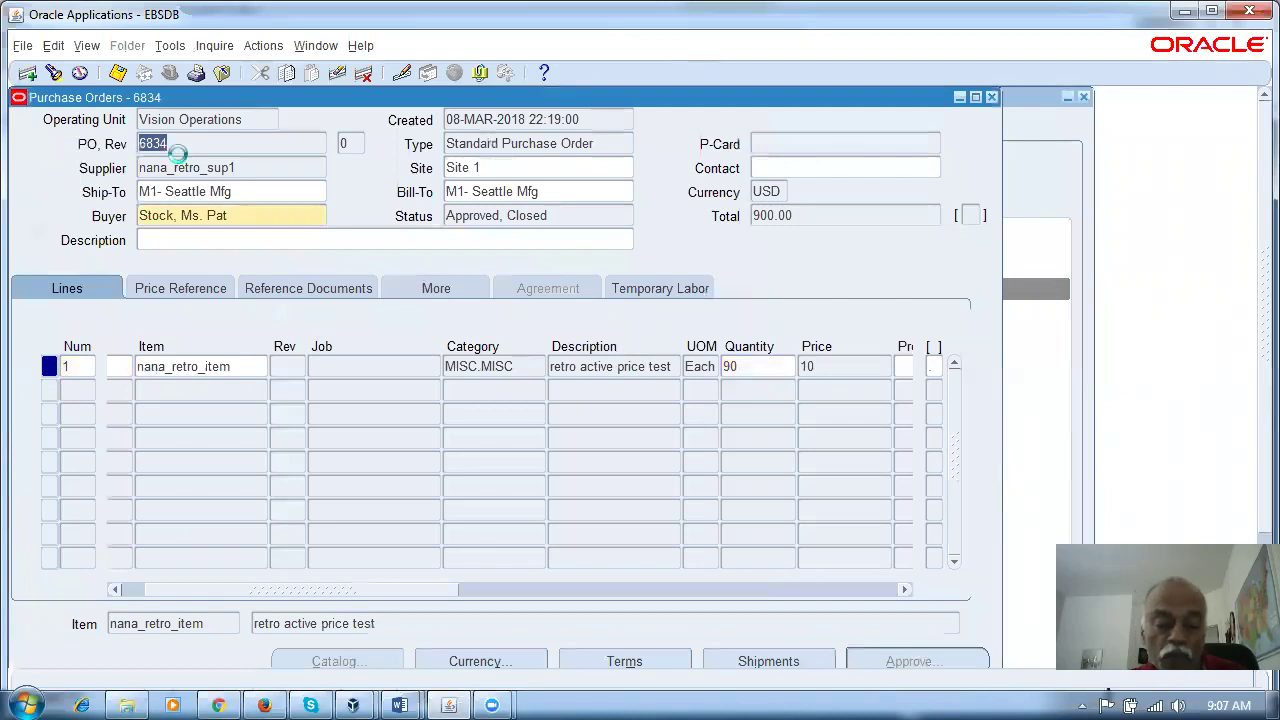
Requery PO 6834 and confirm its status, revision 1 and new line price of 11
key("F11")
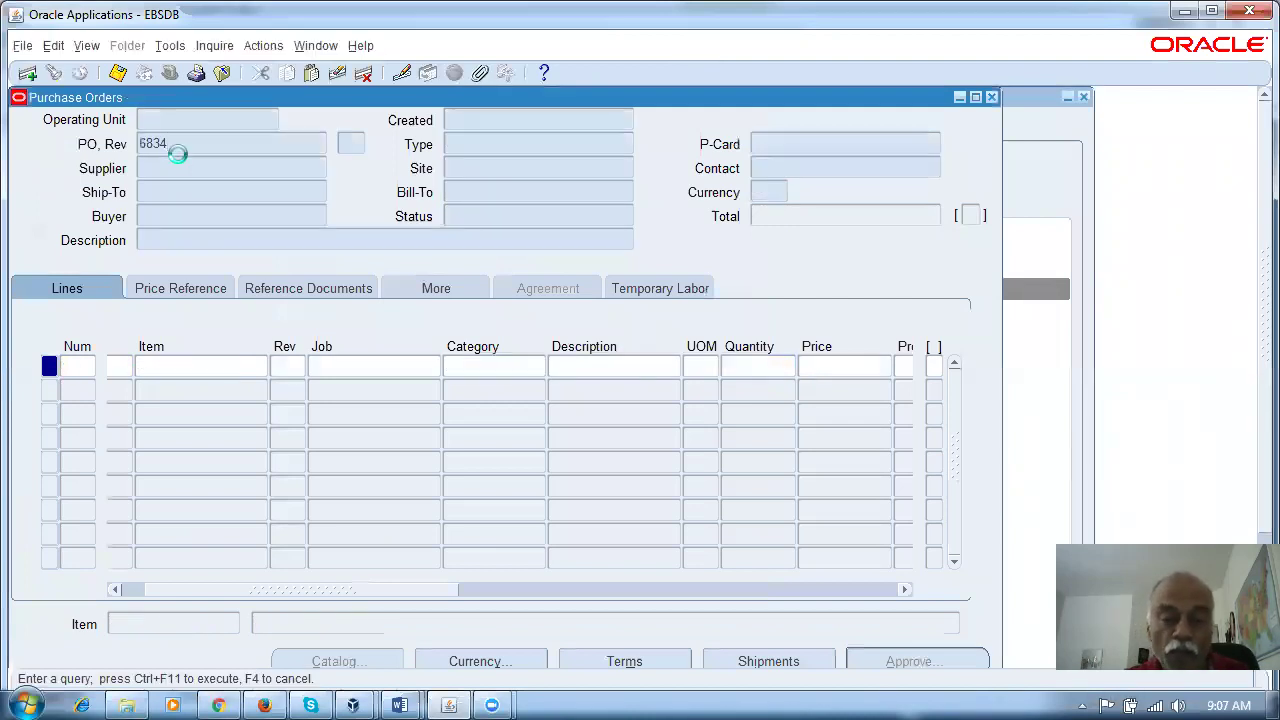
key("ctrl+F11")
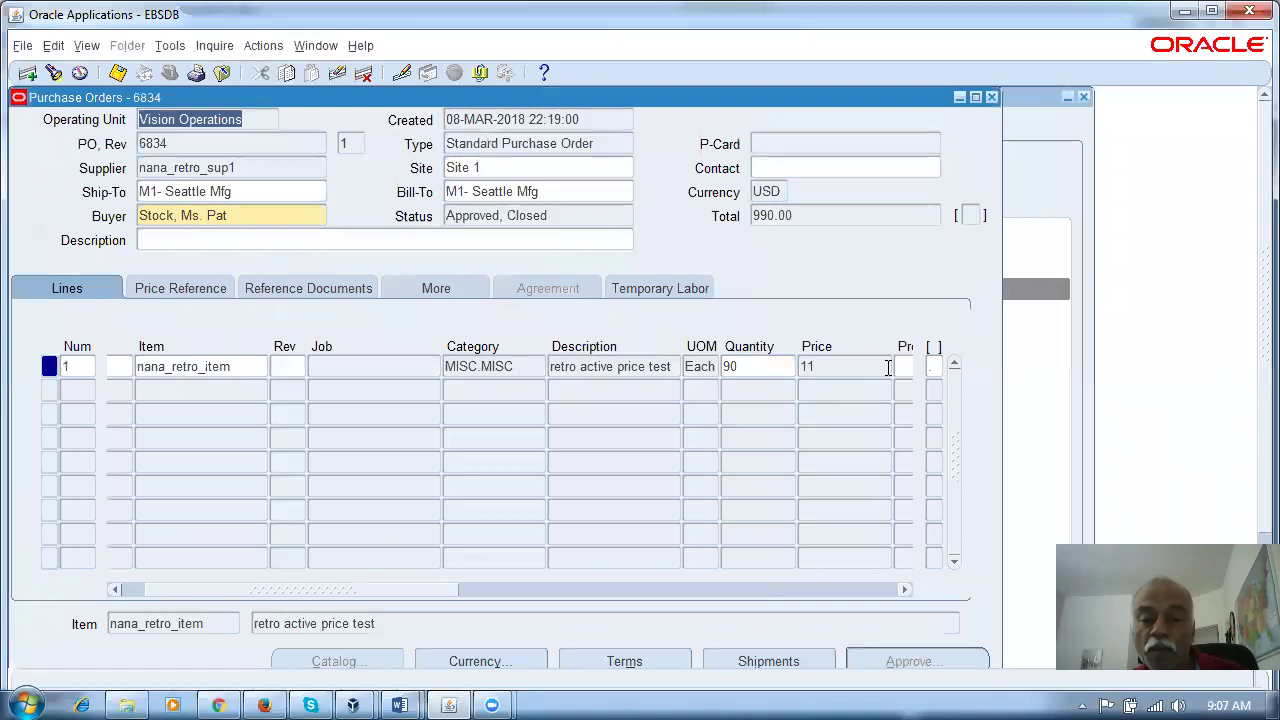
left_click(878, 367)
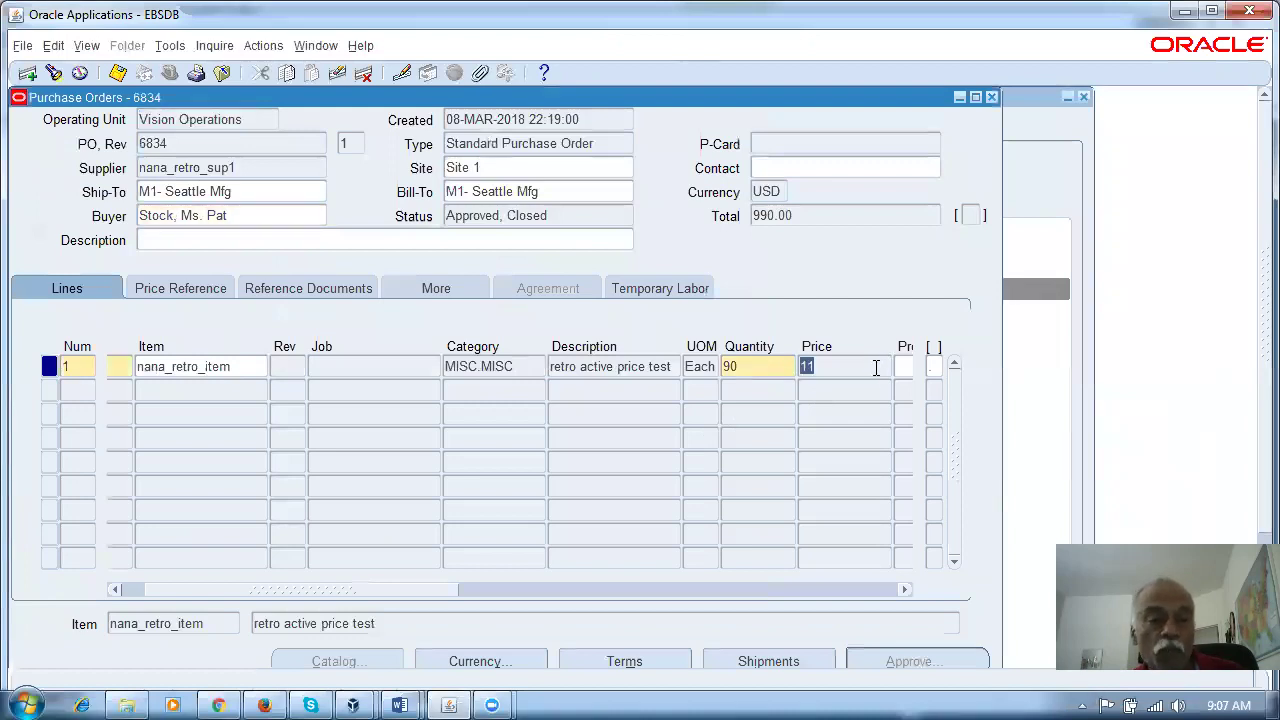
left_click(570, 216)
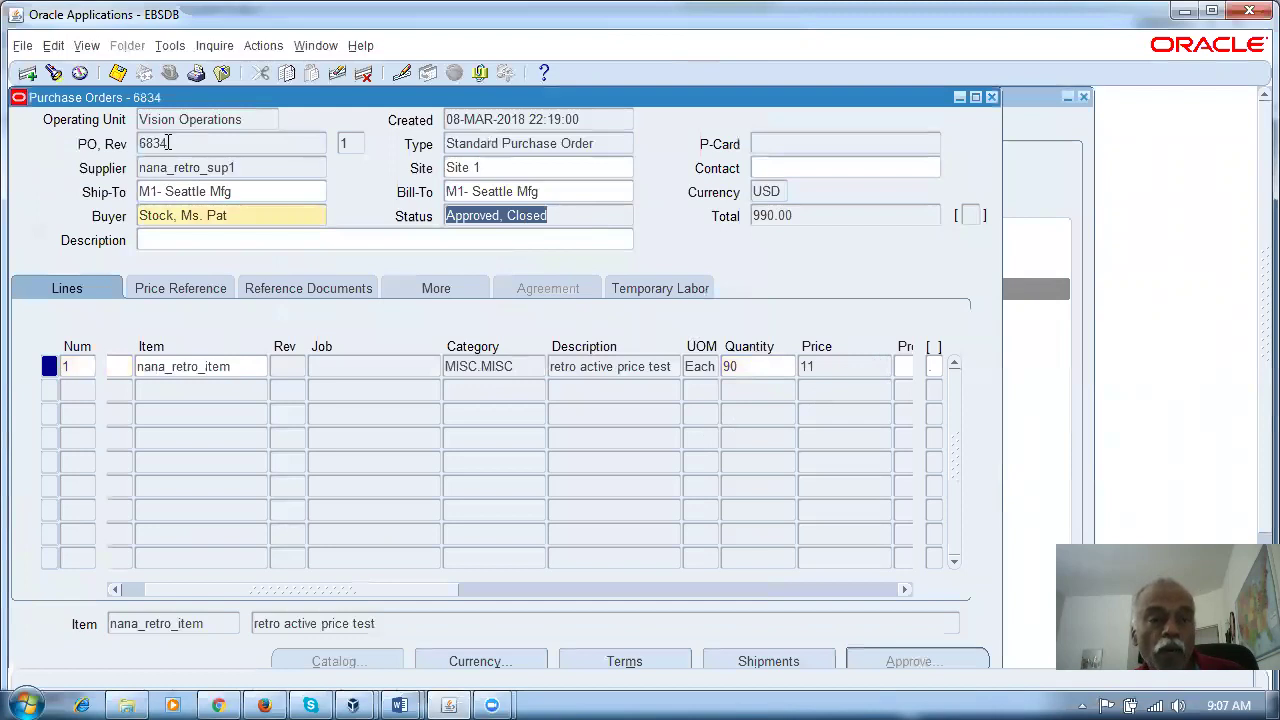
left_click(168, 143)
left_click(577, 216)
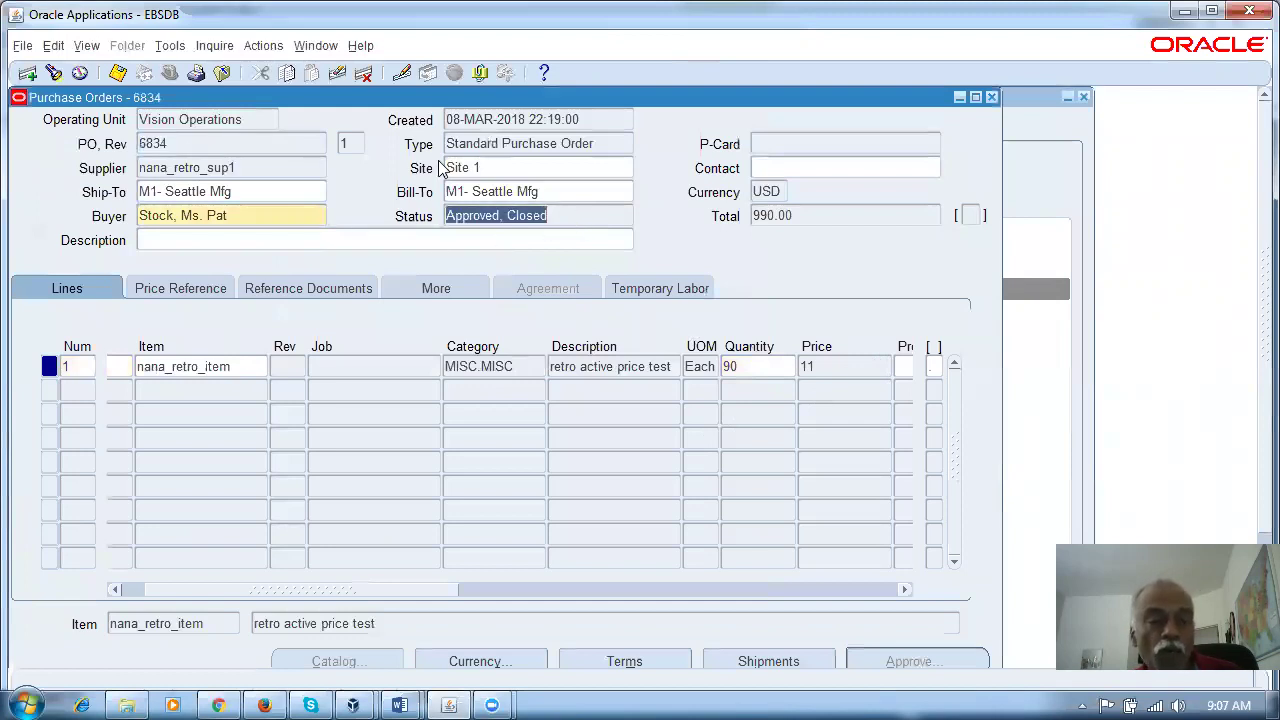
left_click(357, 143)
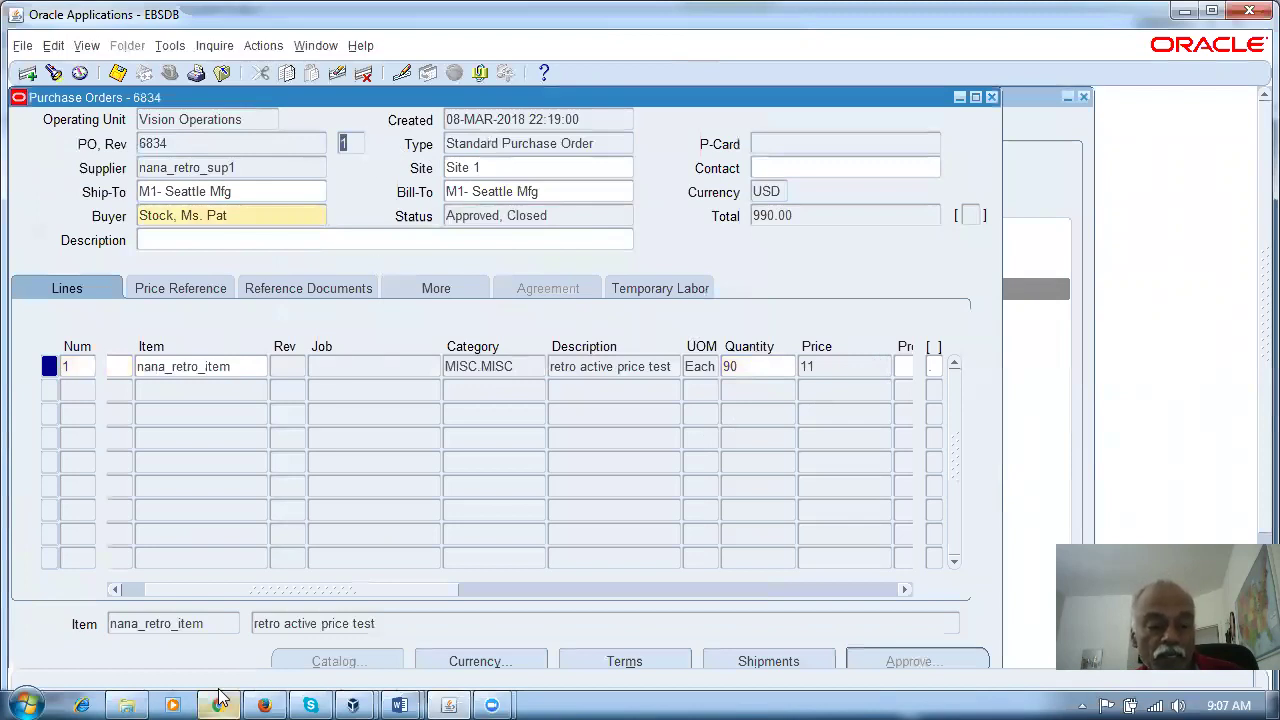
Glance over the iSupplier Portal page, then return to the purchase order form
left_click(219, 704)
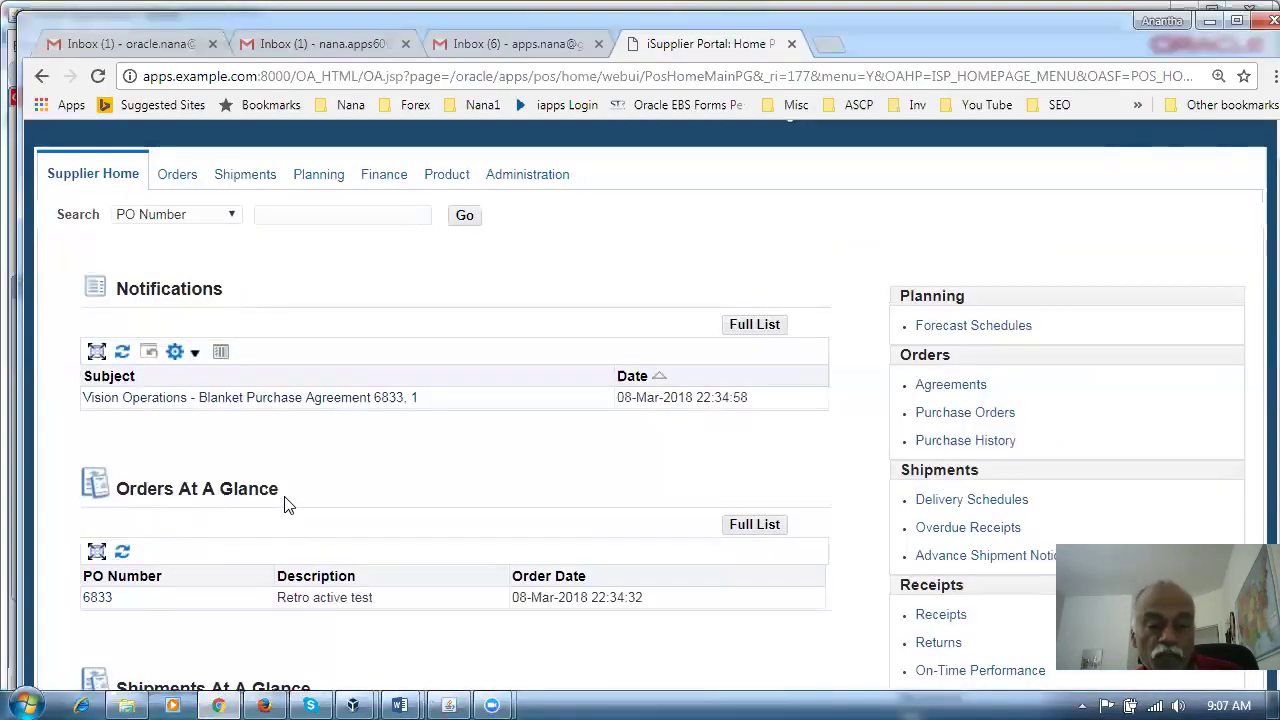
scroll(285, 505, "down", 2)
scroll(285, 508, "up", 2)
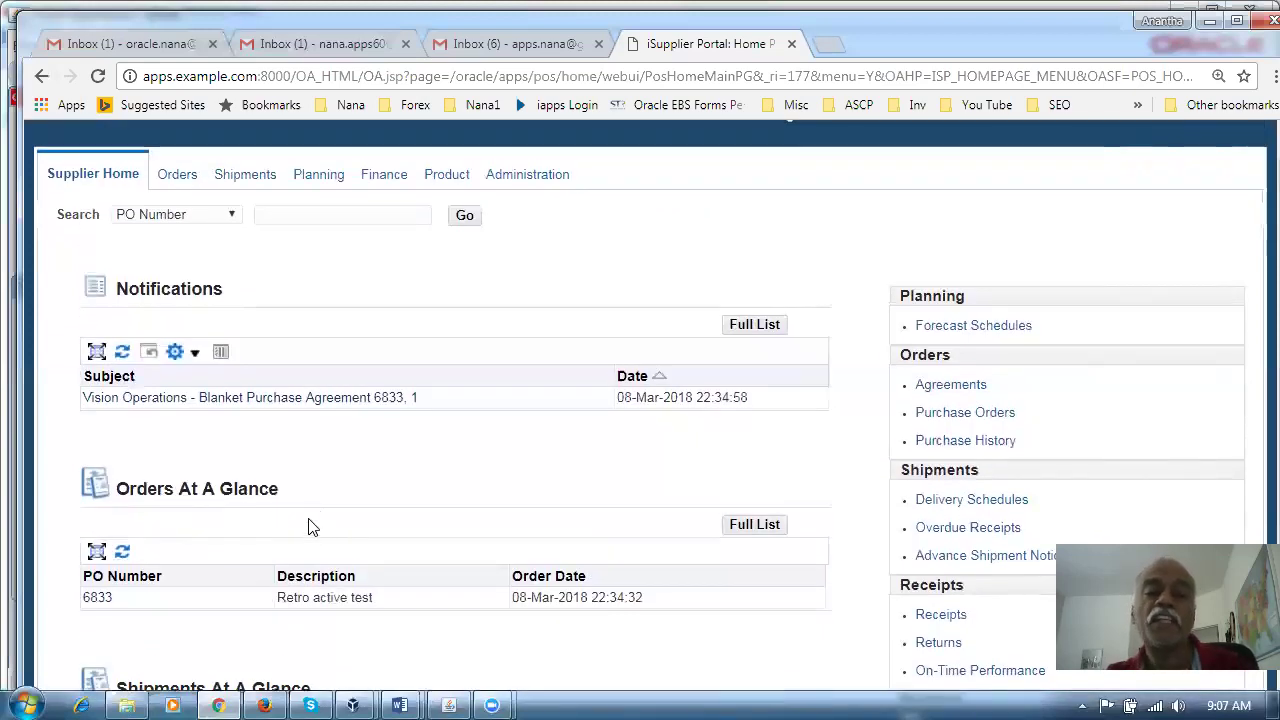
key("alt+Tab")
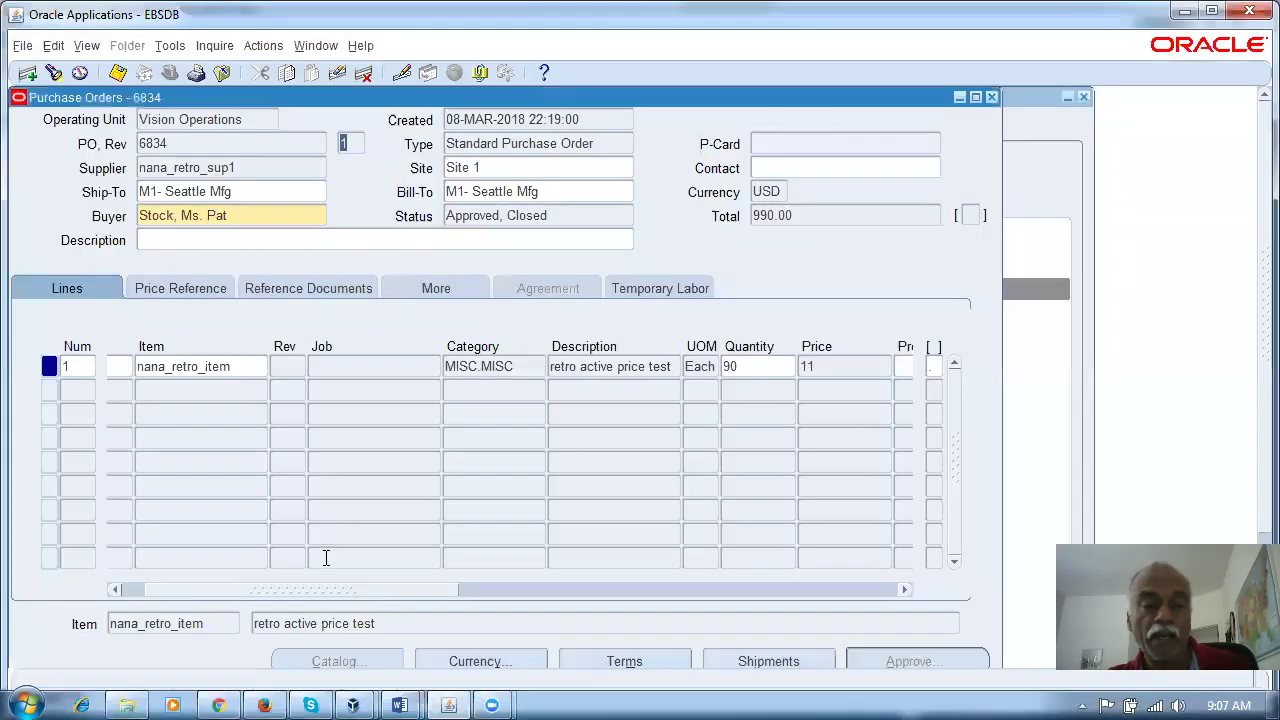
Recheck line 1's price of 11 and quantity of 90, then go to the View menu
left_click(548, 217)
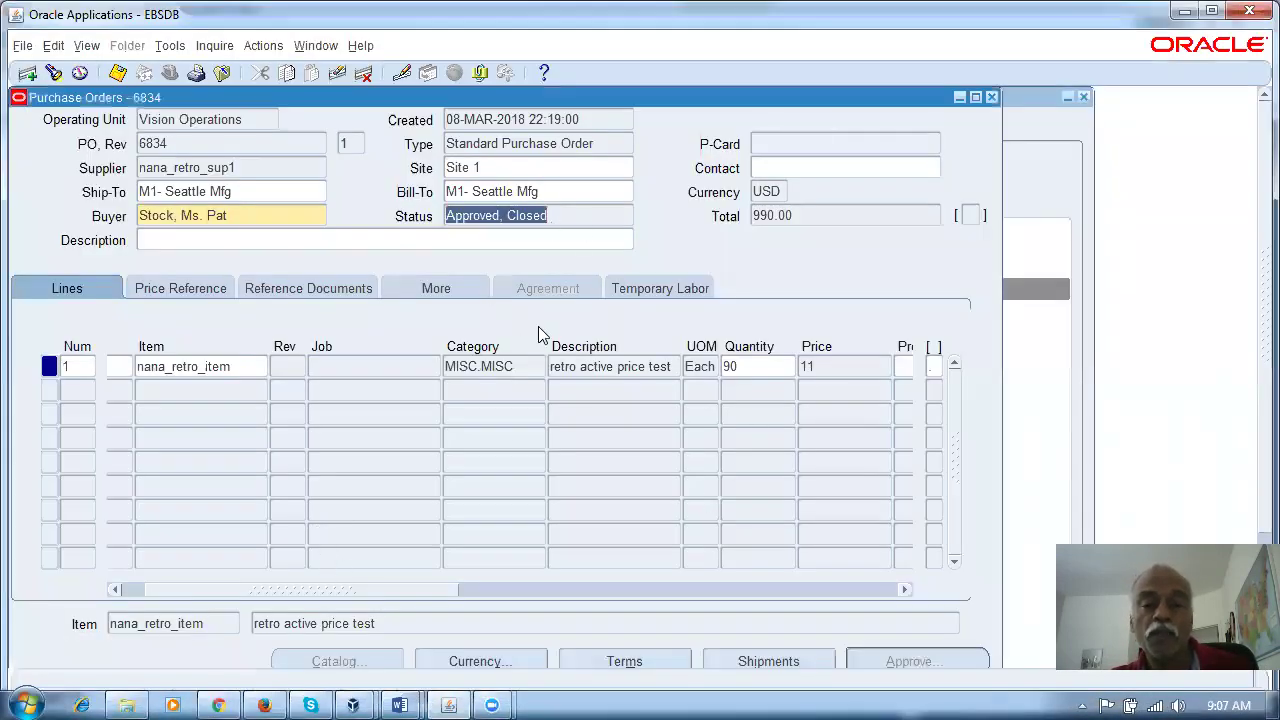
left_click(762, 366)
left_click(840, 369)
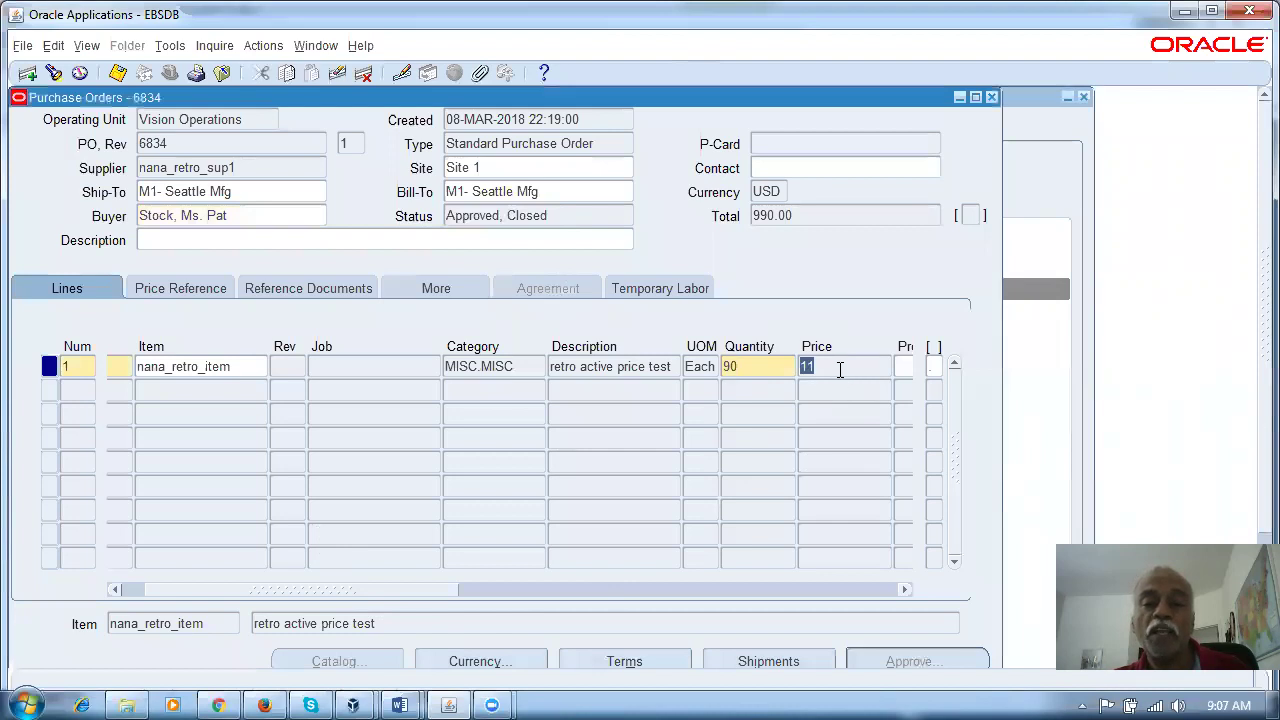
left_click(764, 372)
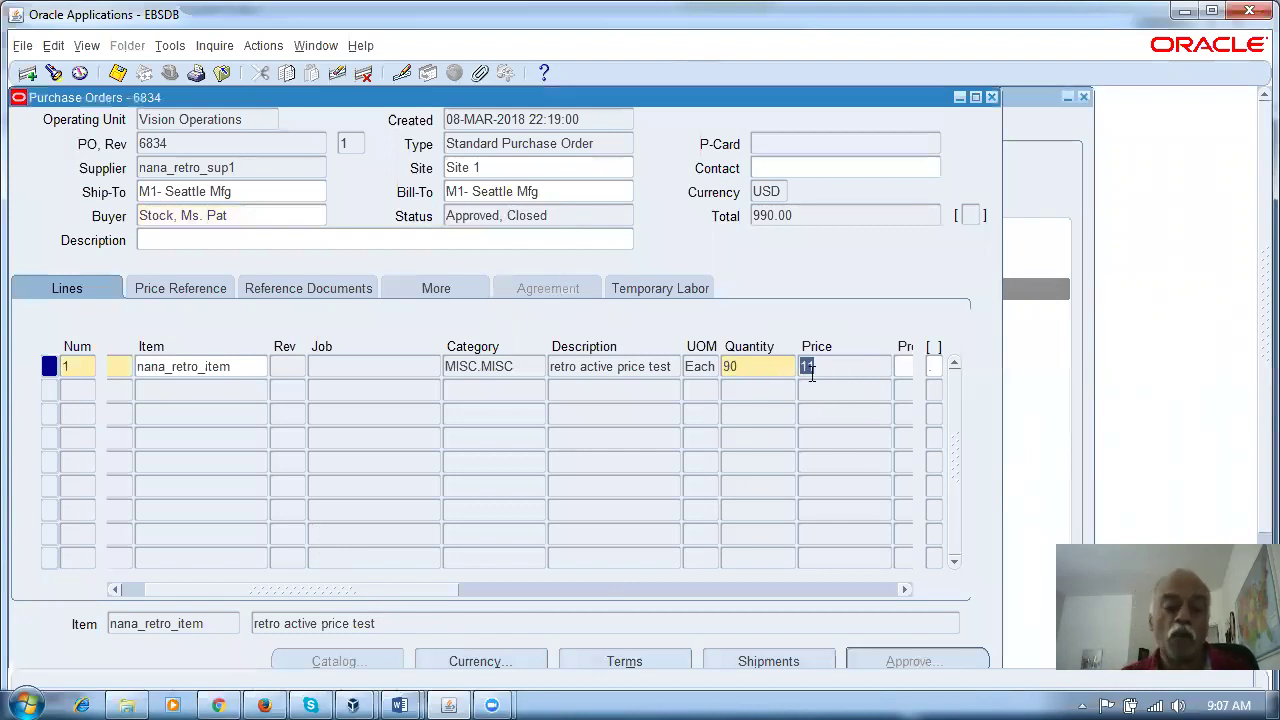
key("alt+v")
From View > Requests, start a new request for Create Adjusting Documents in Payables Program
key("q")
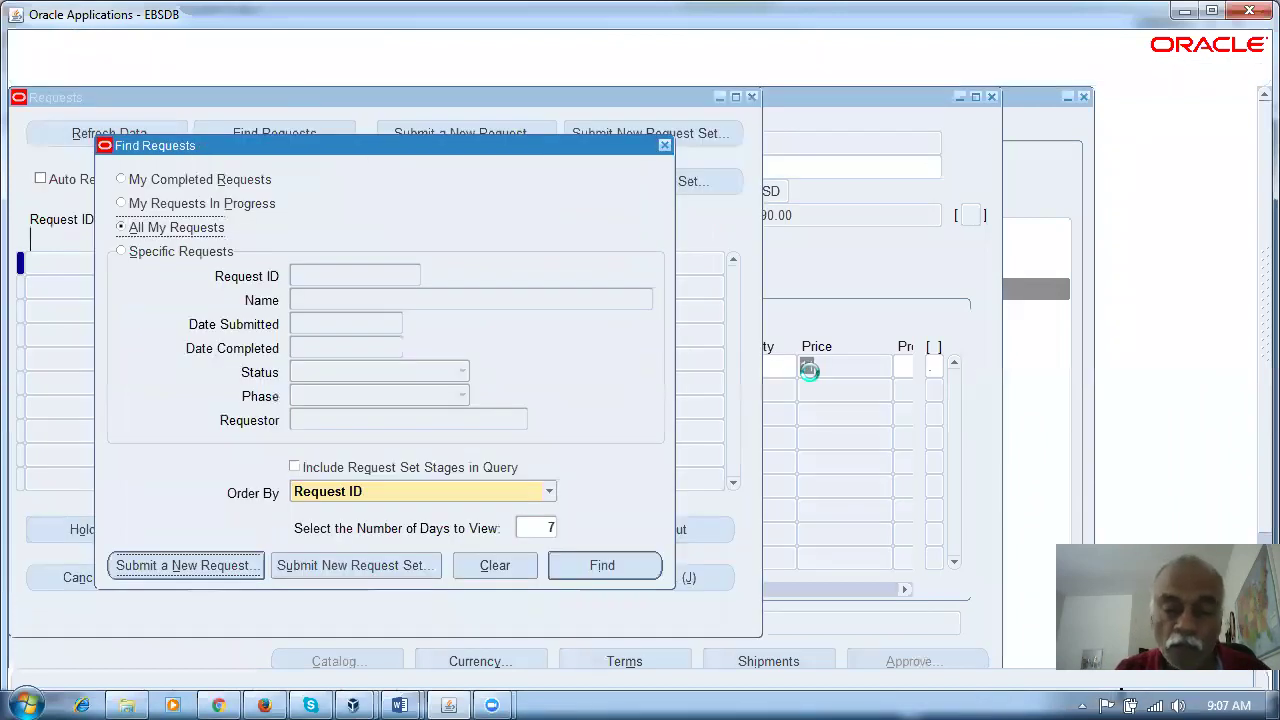
key("alt+n")
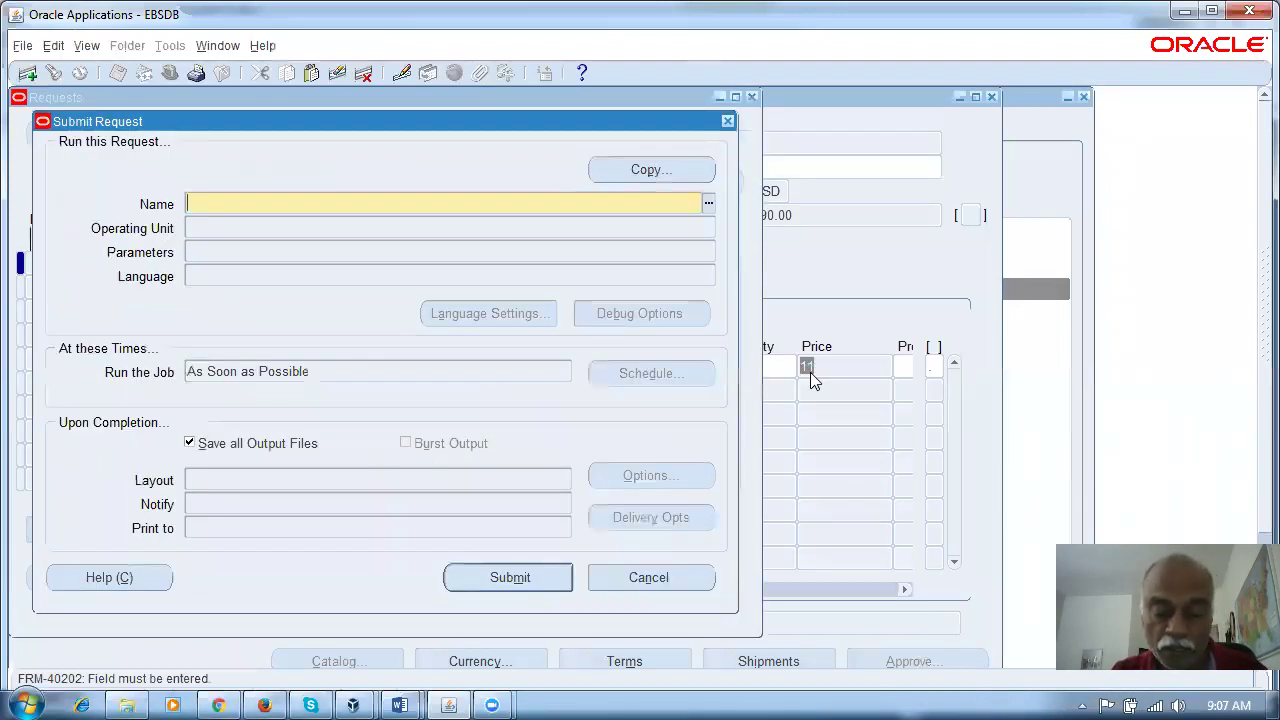
type("create ad")
key("Tab")
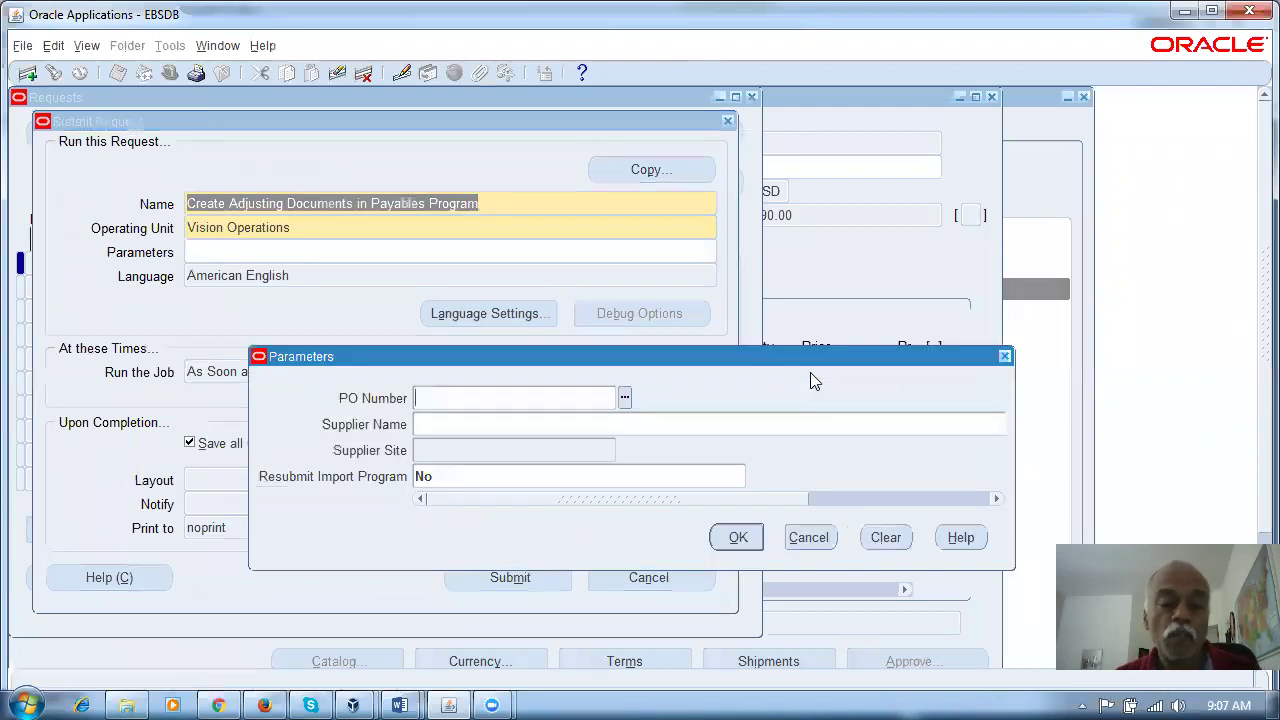
Enter PO 6834, the retro supplier and Site 1, submit it, and list the requests
type("68")
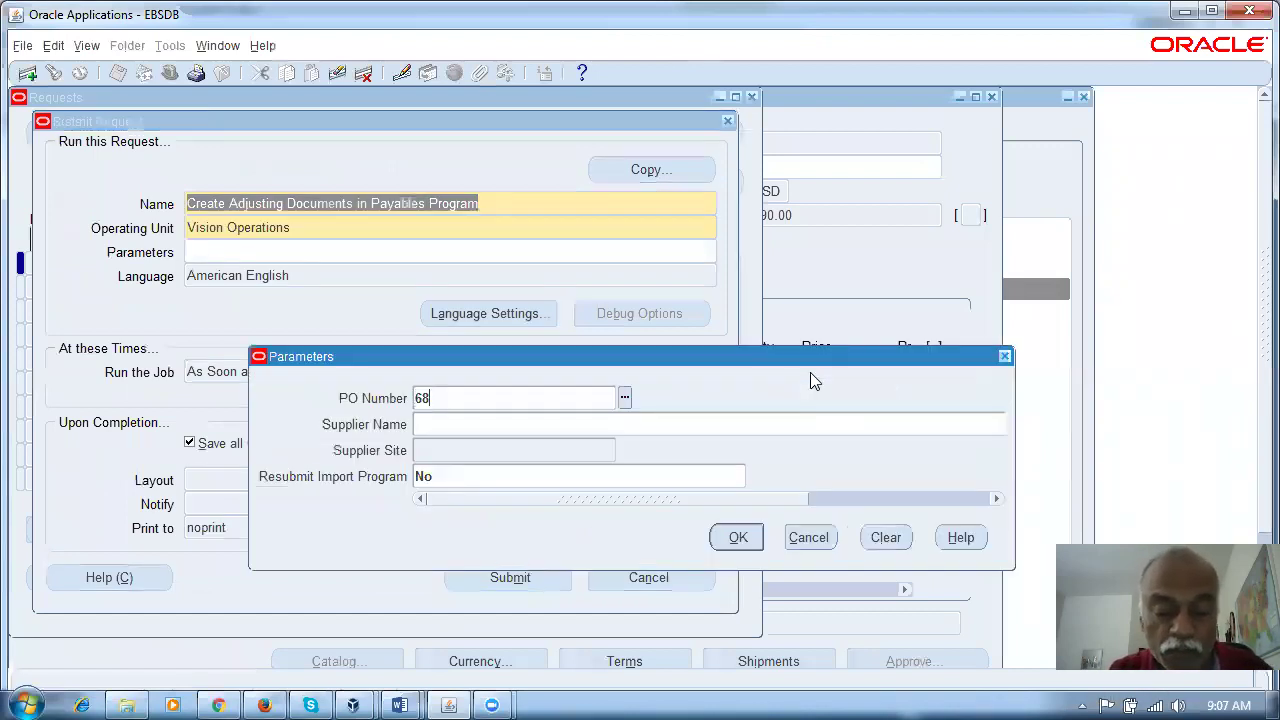
type("34")
key("Tab")
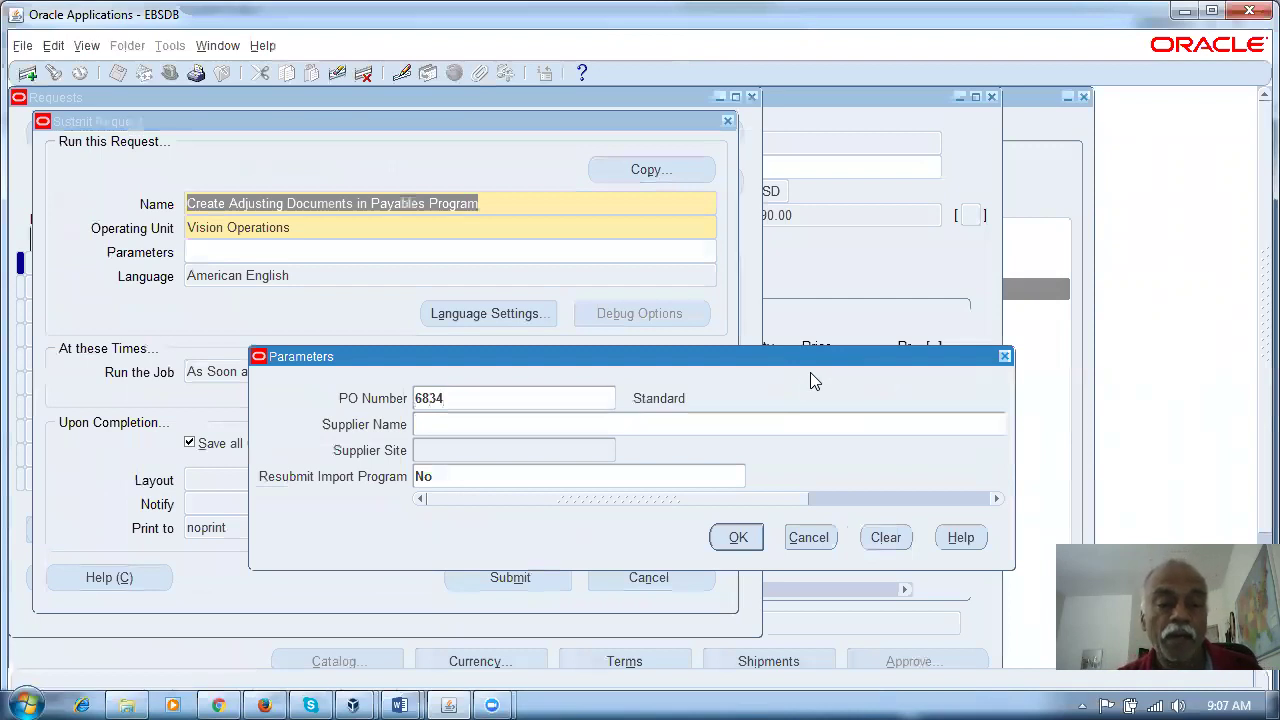
type("na")
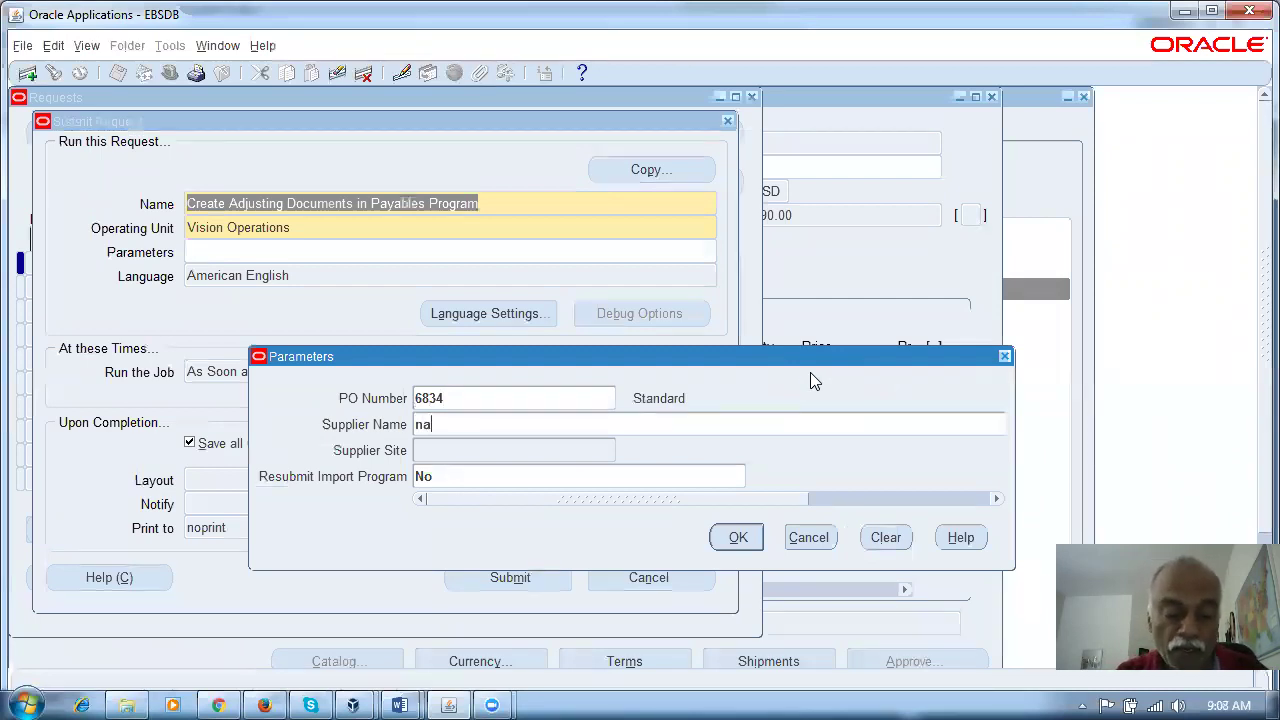
type("na%retr")
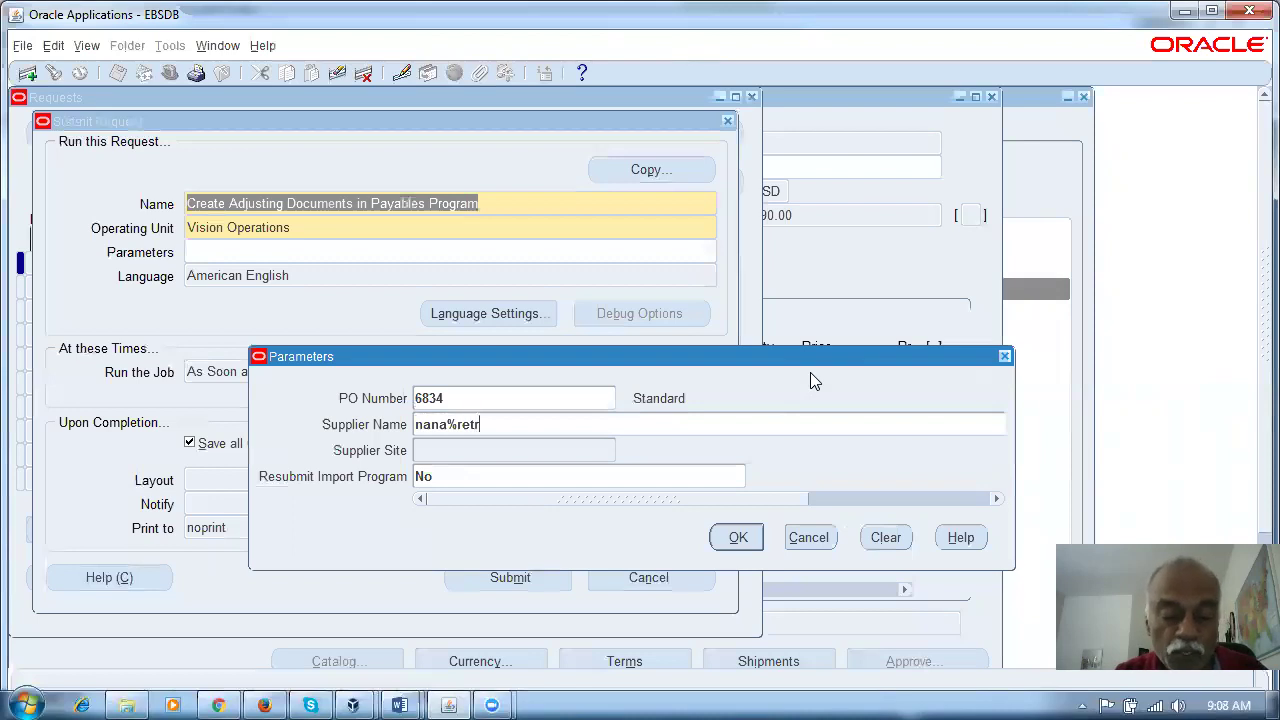
key("Tab")
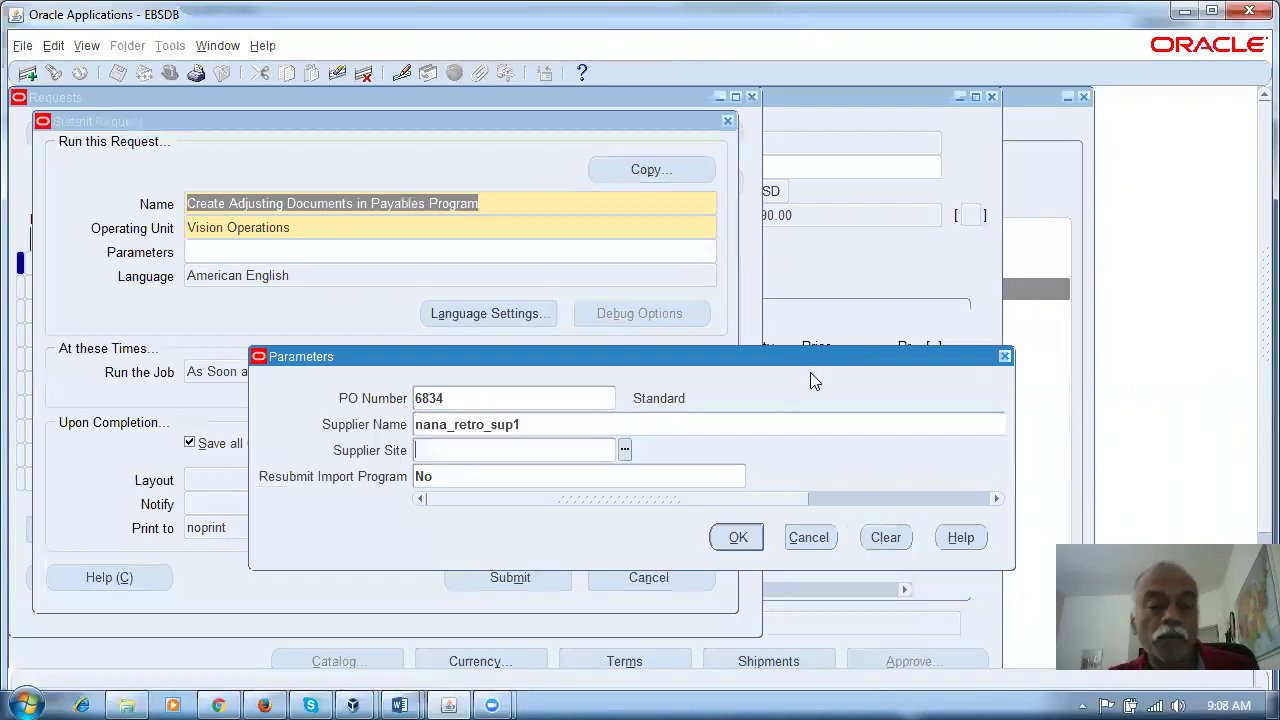
key("Tab")
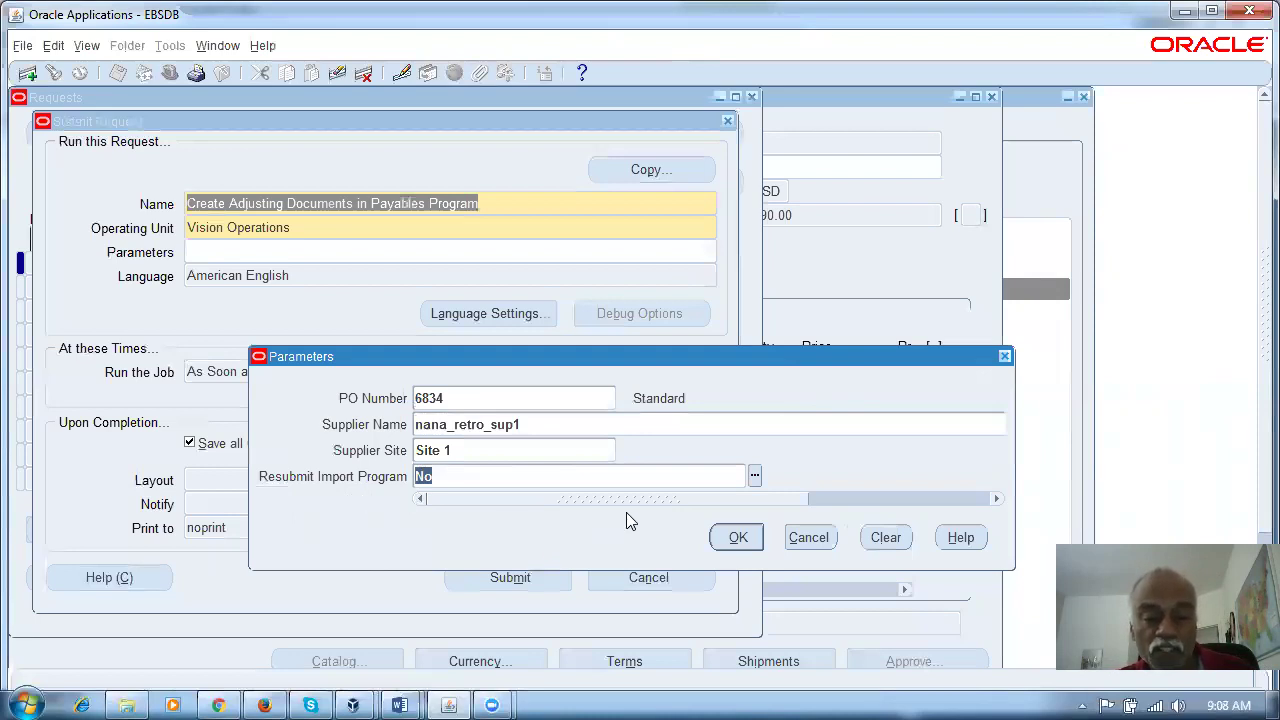
left_click(738, 538)
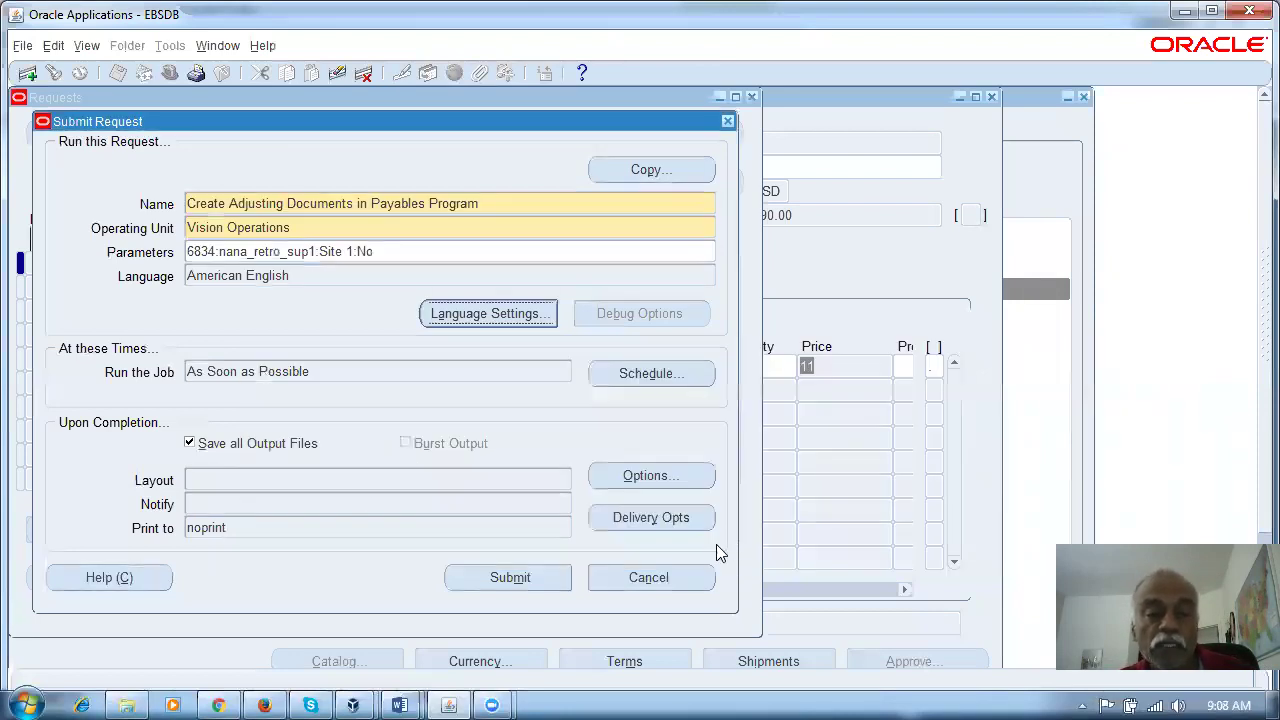
left_click(498, 580)
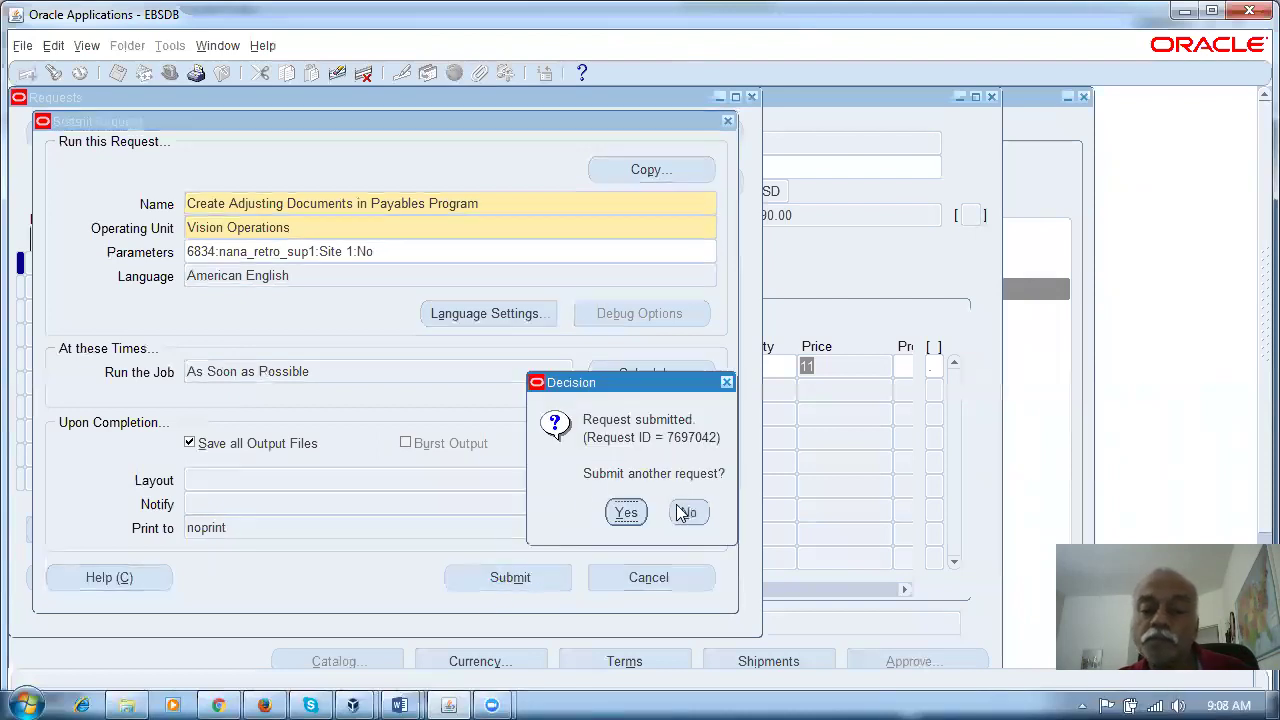
left_click(690, 514)
left_click(606, 566)
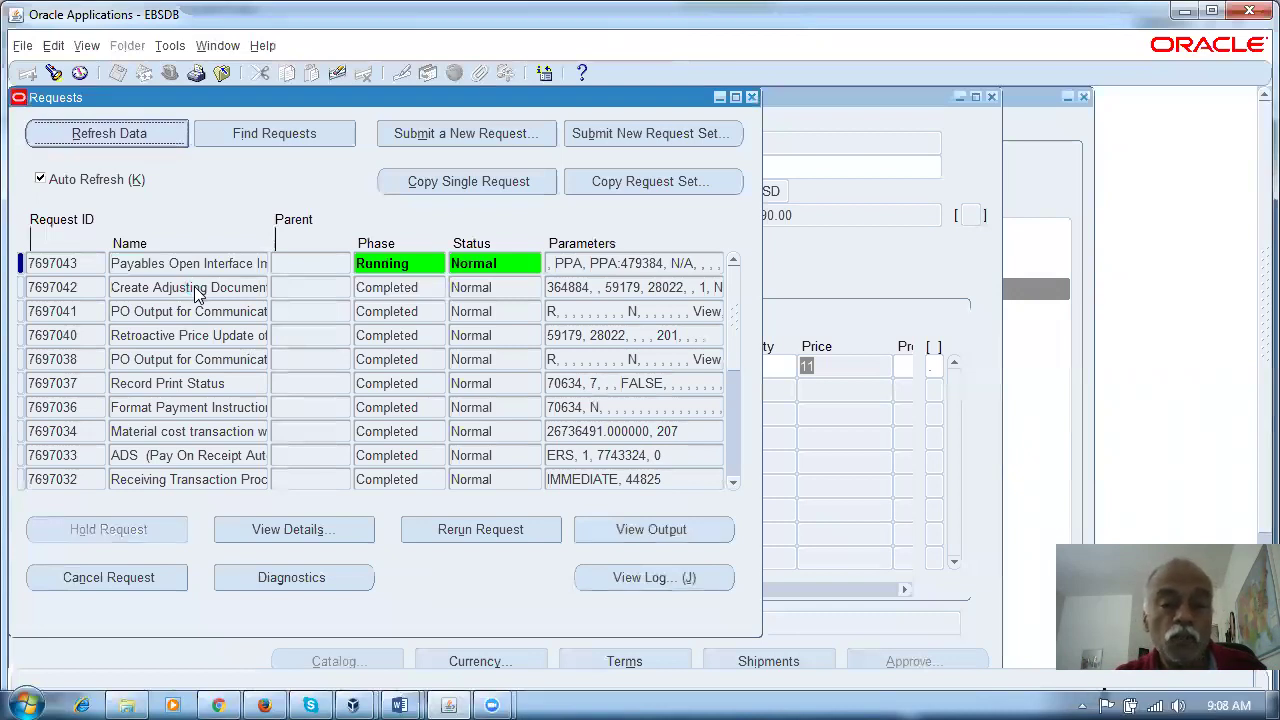
Check the import request's parameters and view the Payables Open Interface Import output
left_click(645, 263)
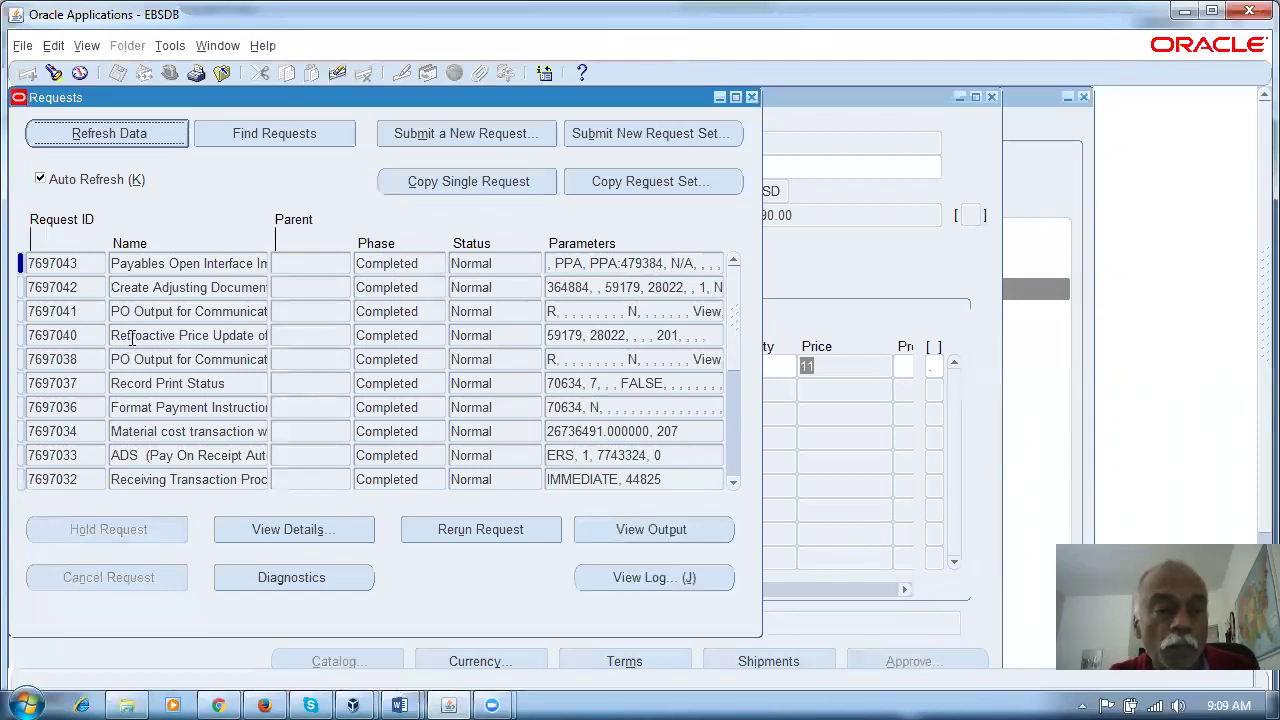
left_click(190, 264)
left_click(618, 537)
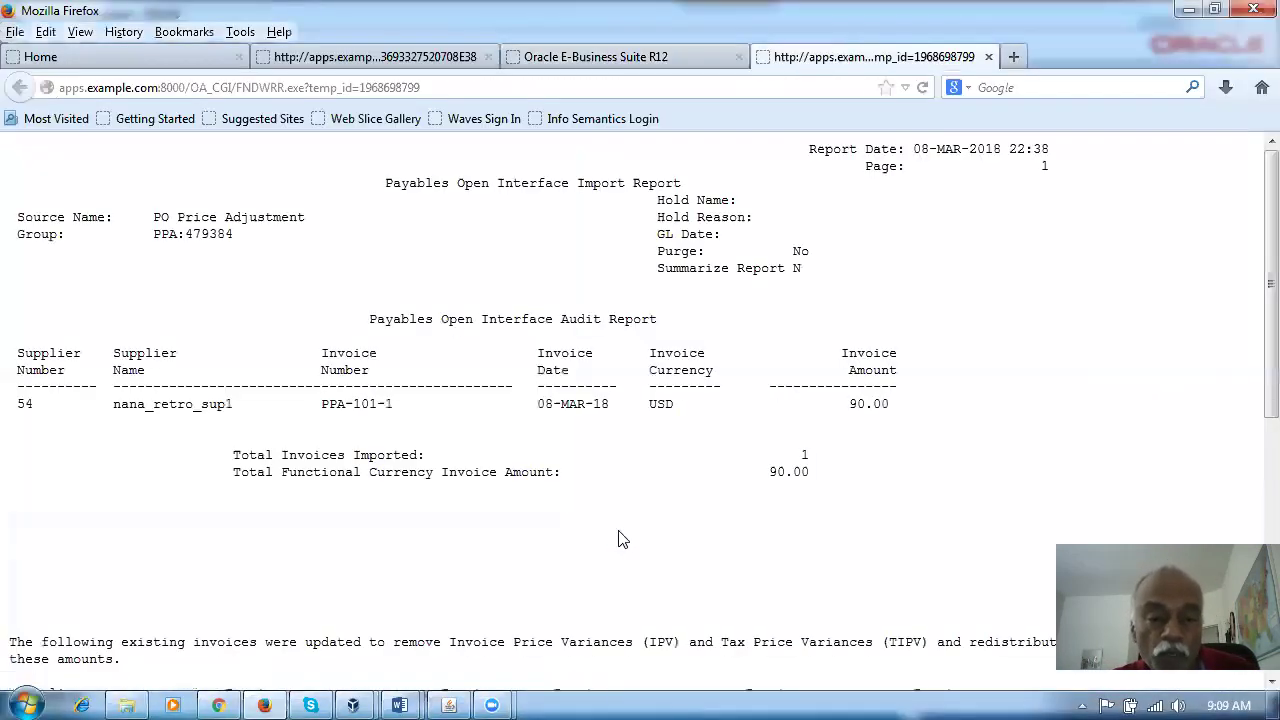
Highlight the supplier, the 90.00 amount and invoice PPA-101-1 in the report, then close its tab
left_click_drag(121, 404, 220, 406)
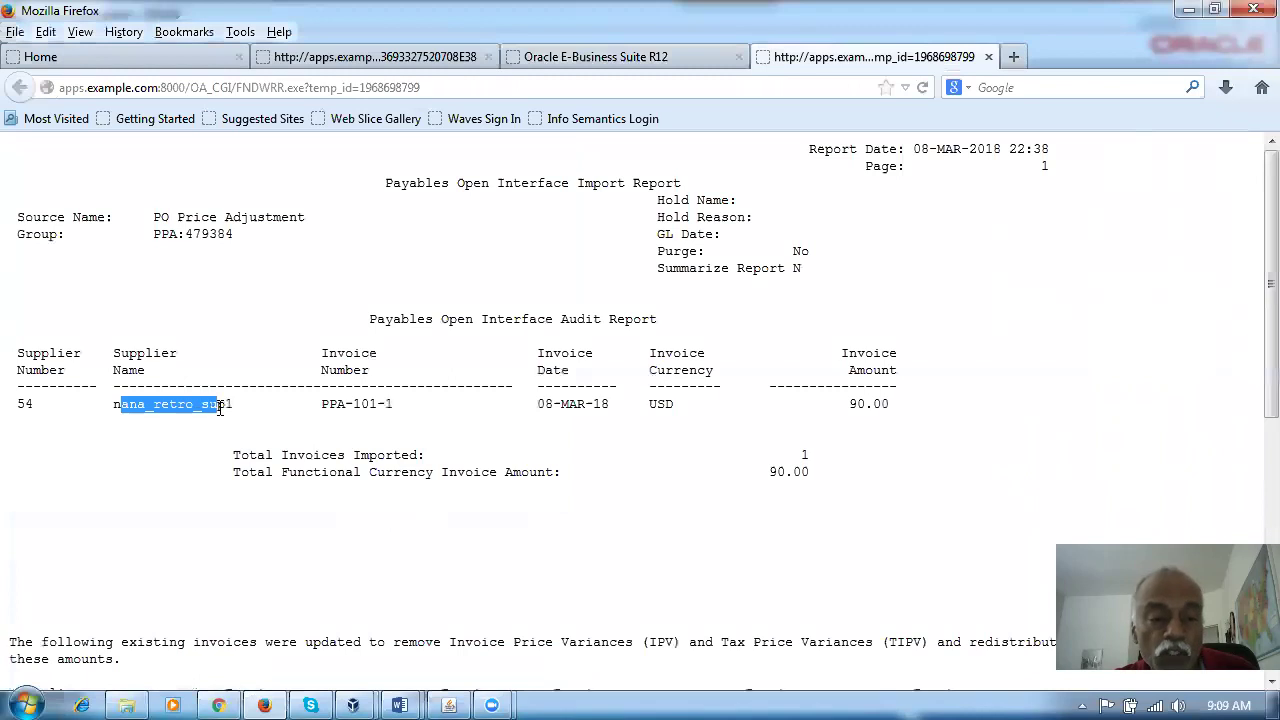
left_click_drag(840, 404, 925, 414)
left_click_drag(152, 404, 237, 404)
left_click_drag(329, 404, 401, 404)
left_click(383, 432)
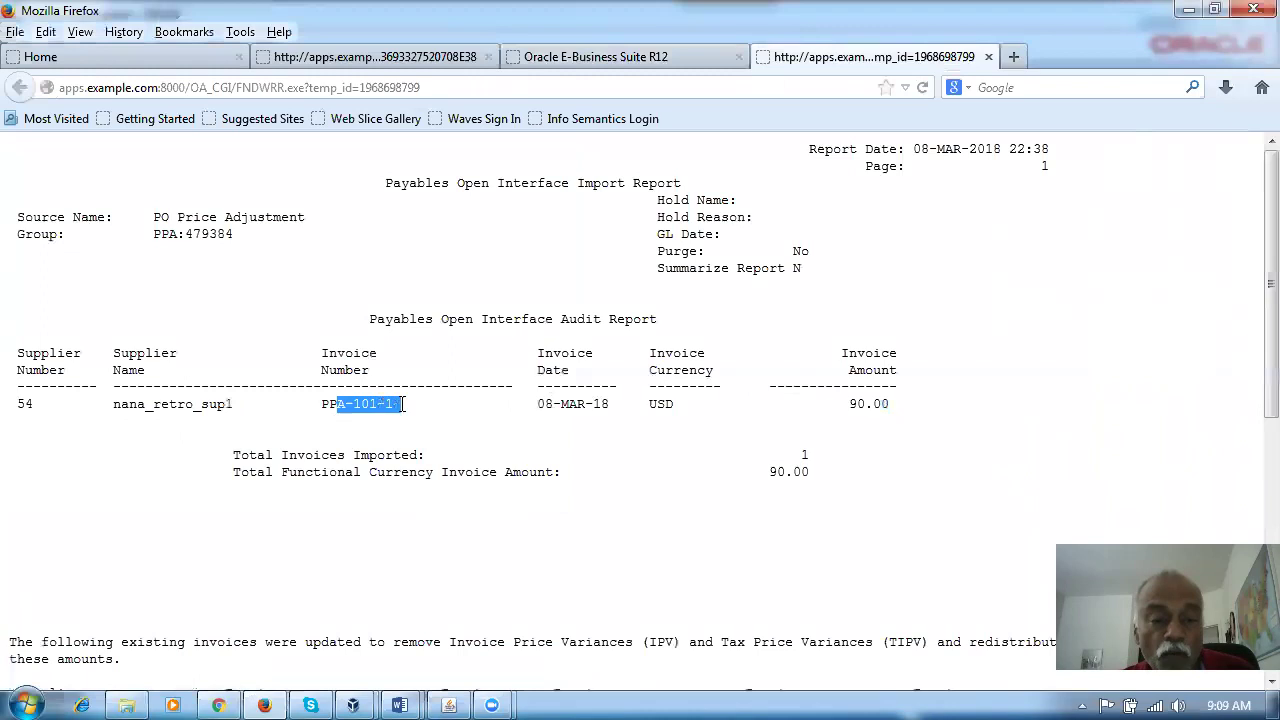
left_click(988, 57)
Back in Oracle Forms, close the Requests and Purchase Order 6834 windows
left_click(451, 705)
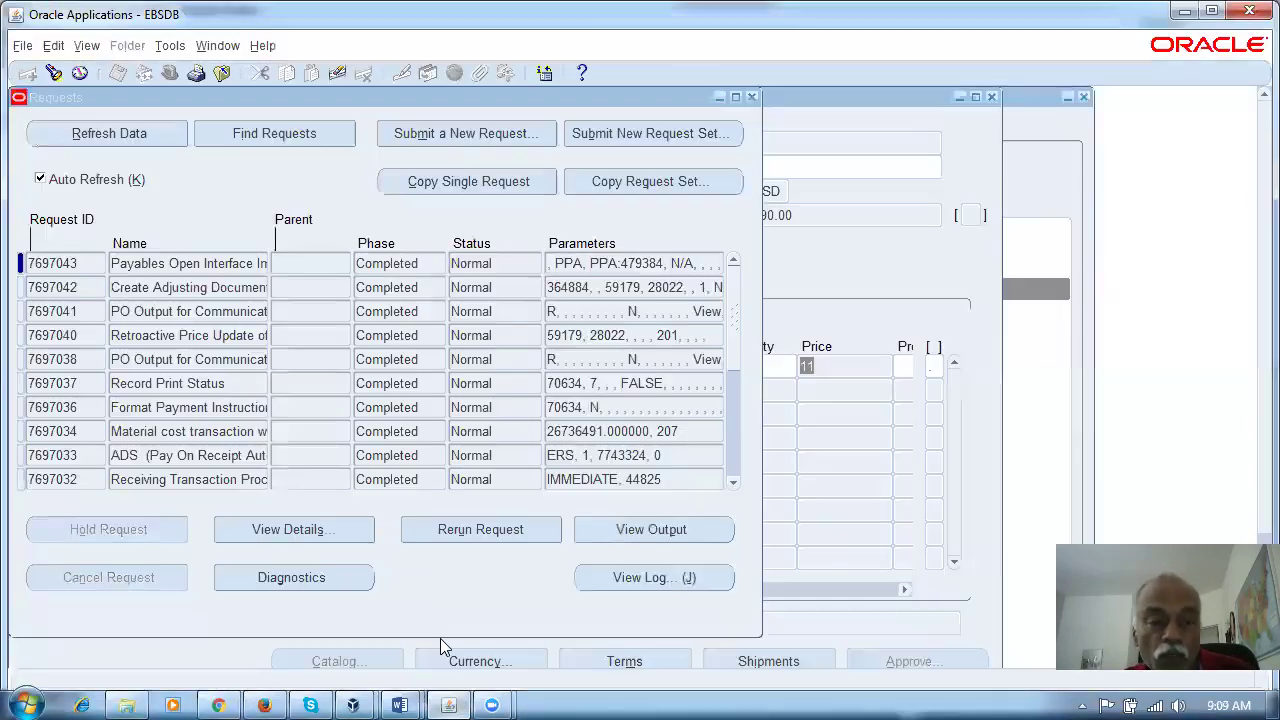
left_click(754, 98)
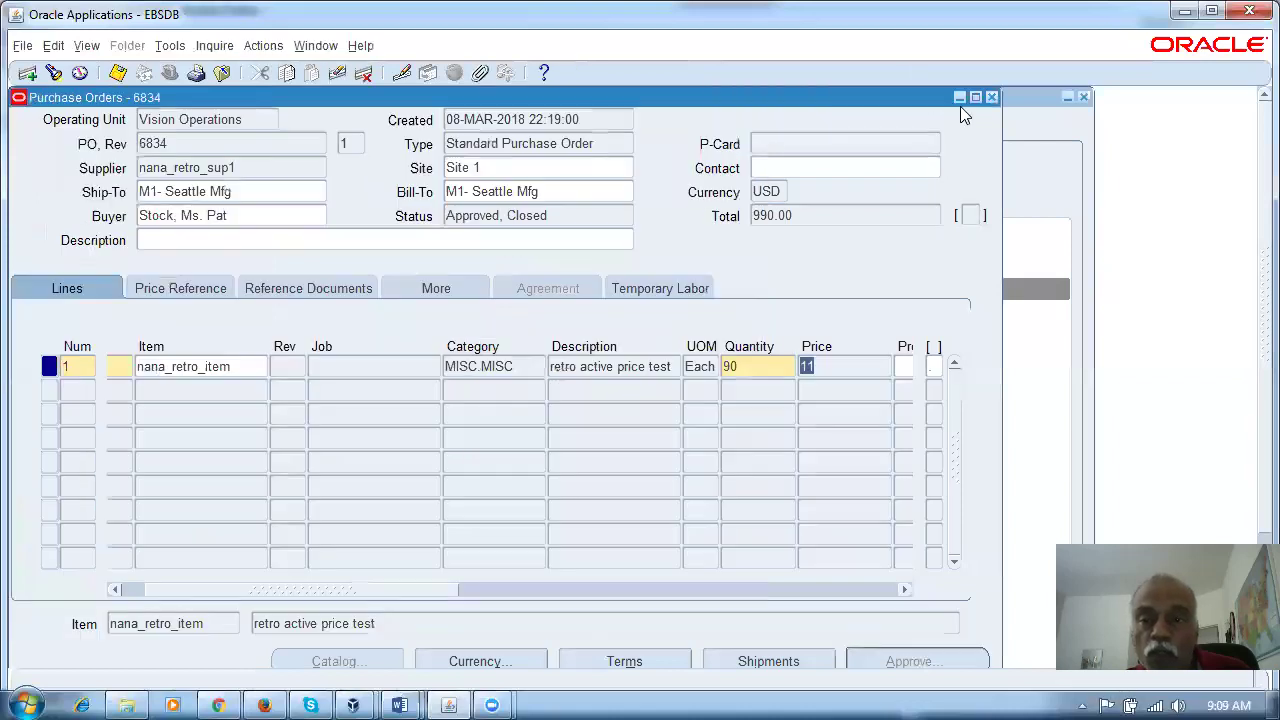
left_click(992, 97)
left_click(370, 411)
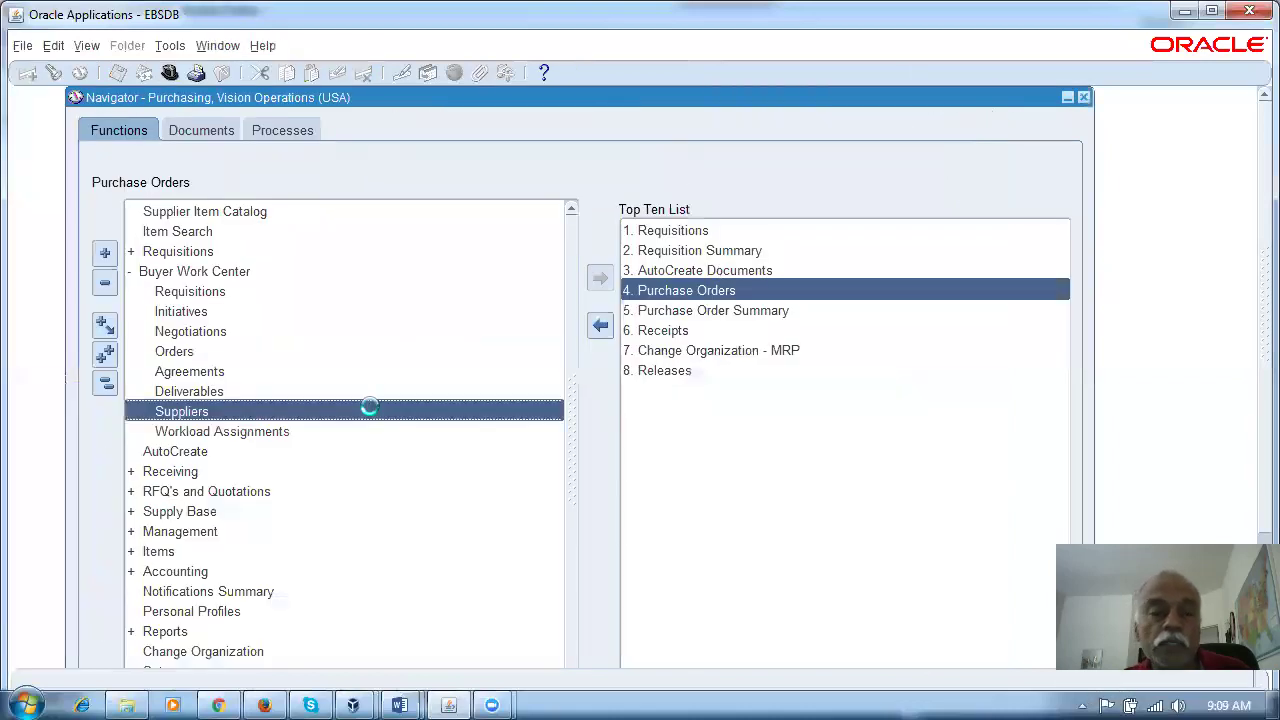
Switch to the Payables responsibility and launch Invoices > Entry > Invoices
key("alt+f")
key("w")
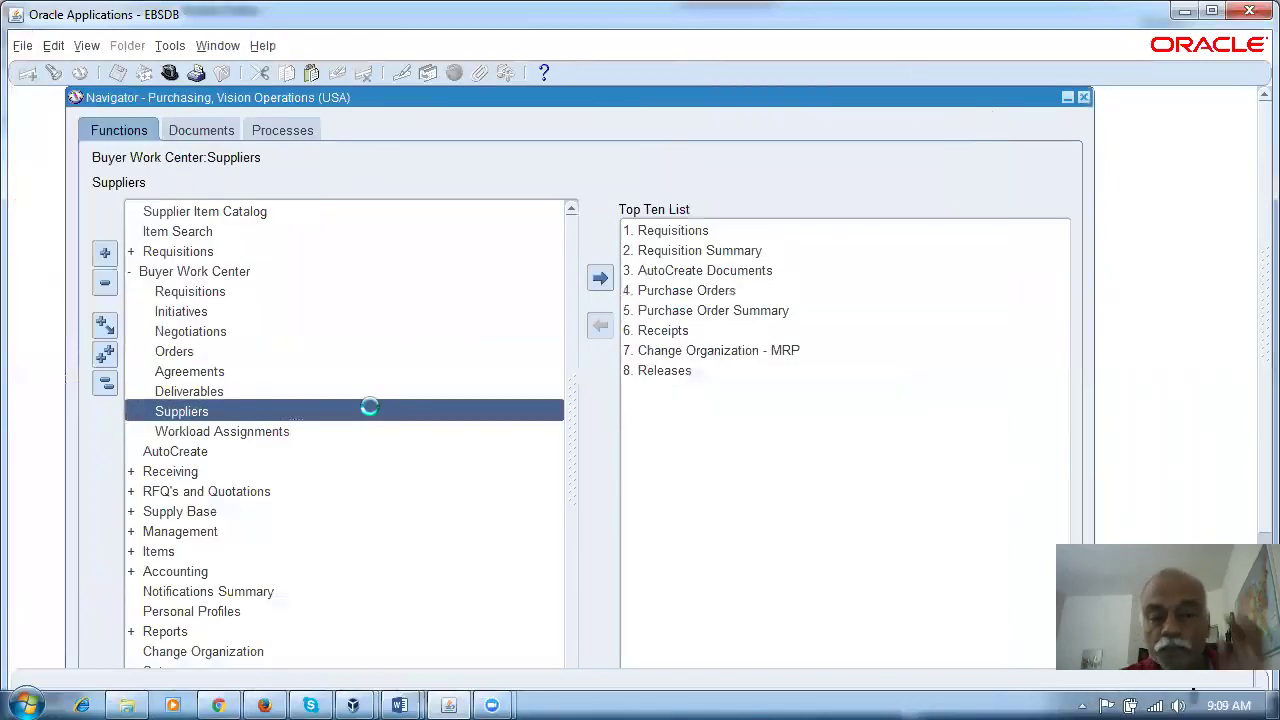
key("Return")
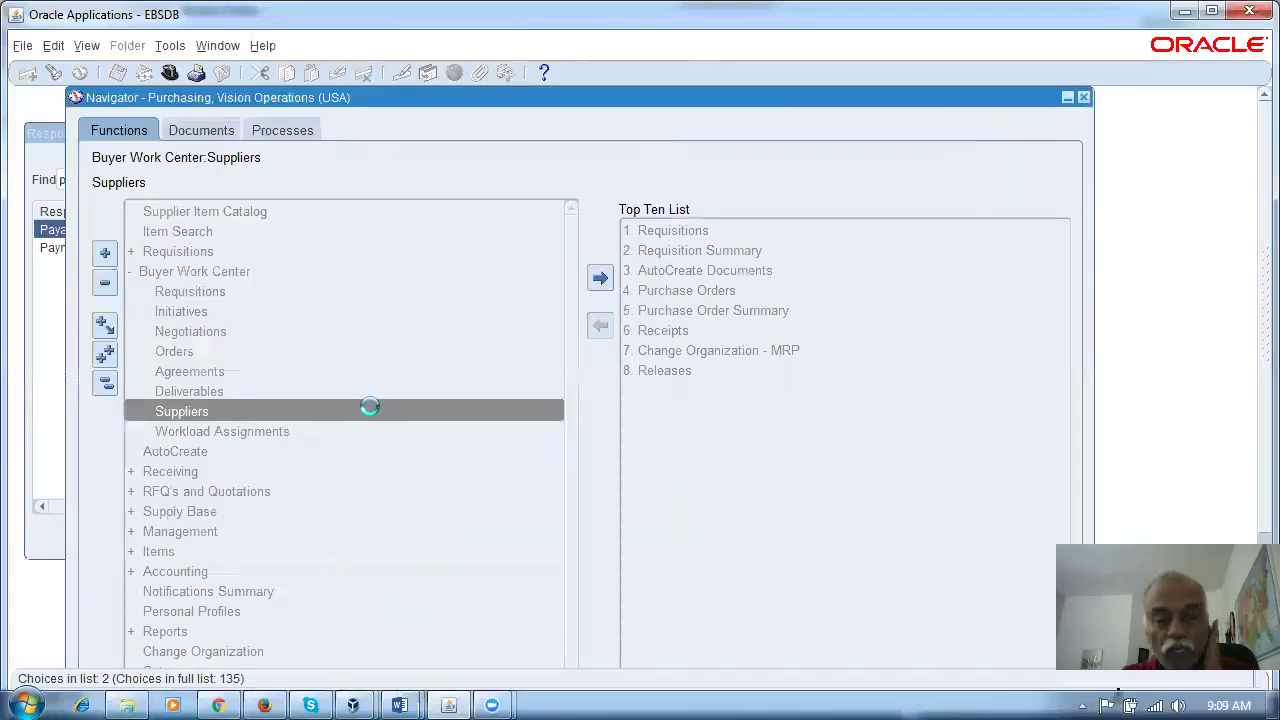
double_click(170, 218)
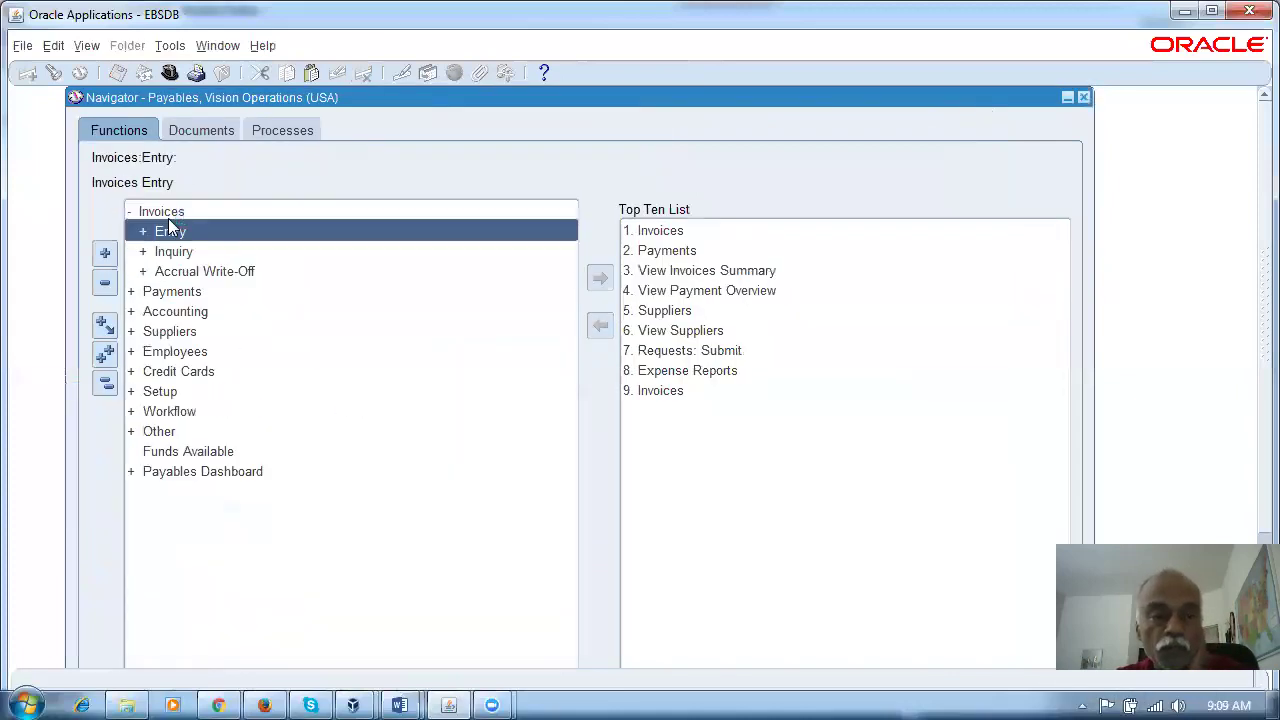
double_click(168, 231)
left_click(192, 273)
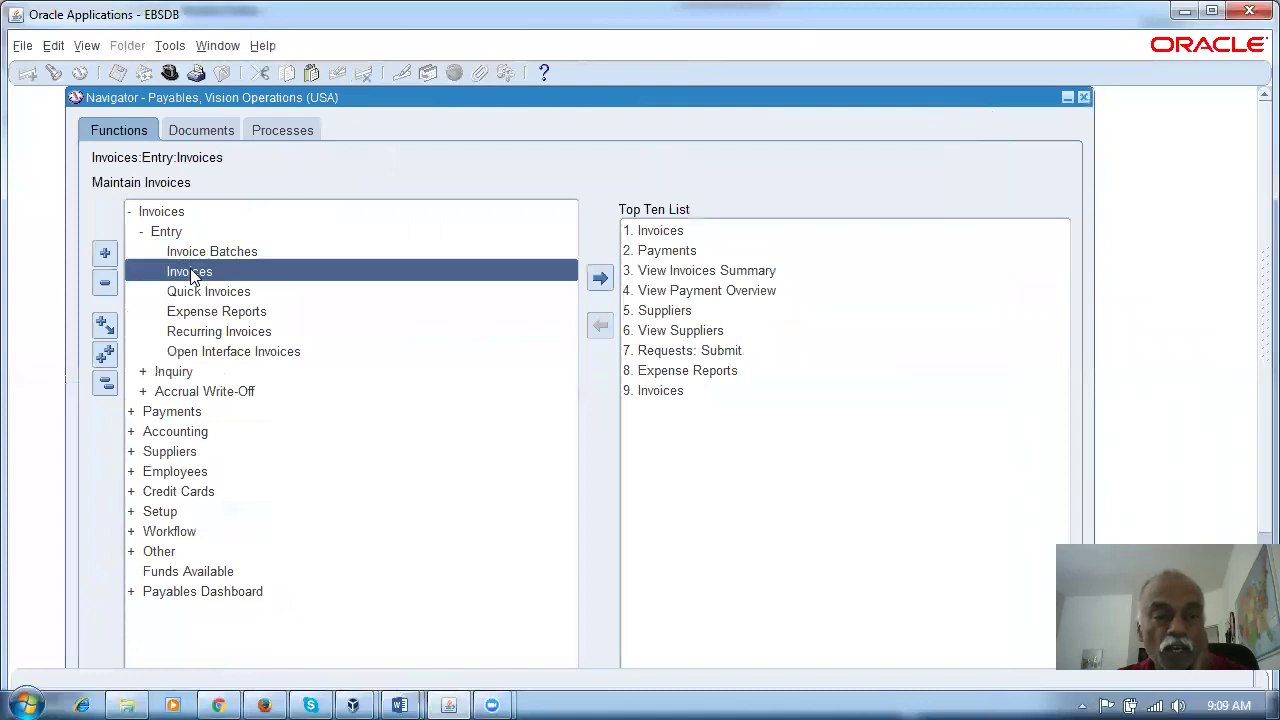
double_click(192, 273)
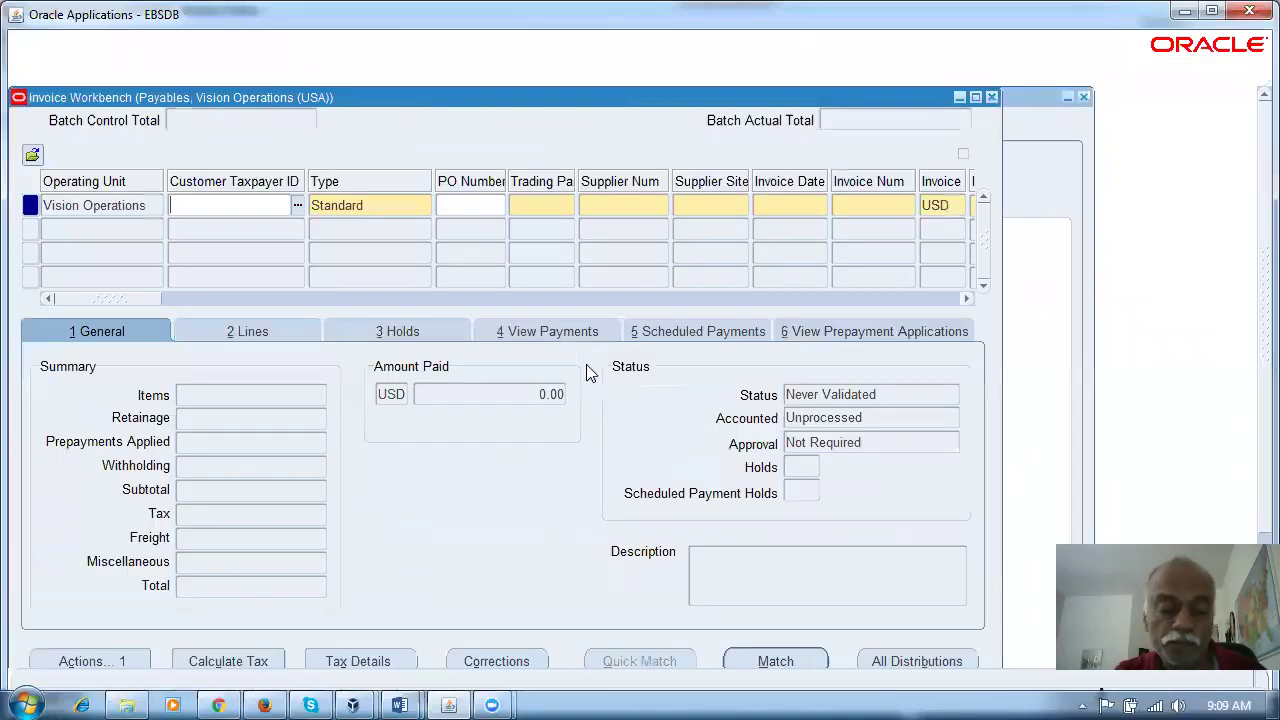
Query Invoice Workbench for invoices of trading partner na%retro%
left_click(564, 206)
type("nana%")
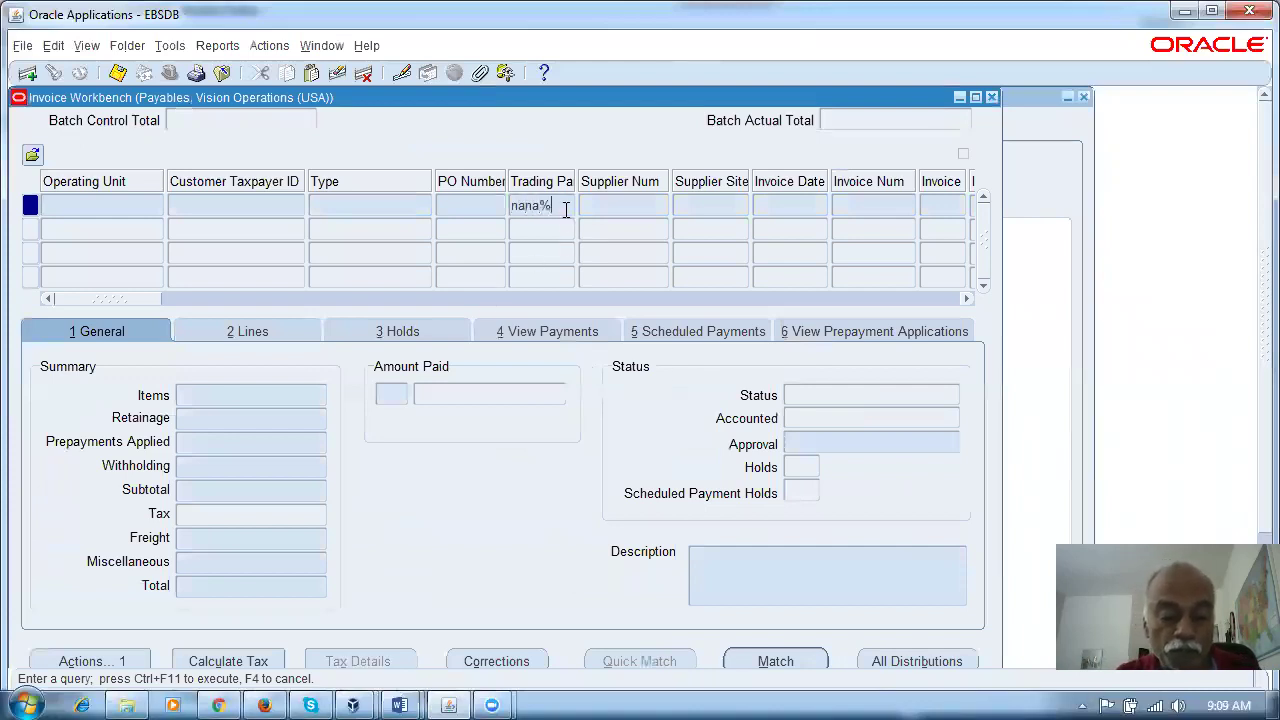
type("retmo%")
key("ctrl+F11")
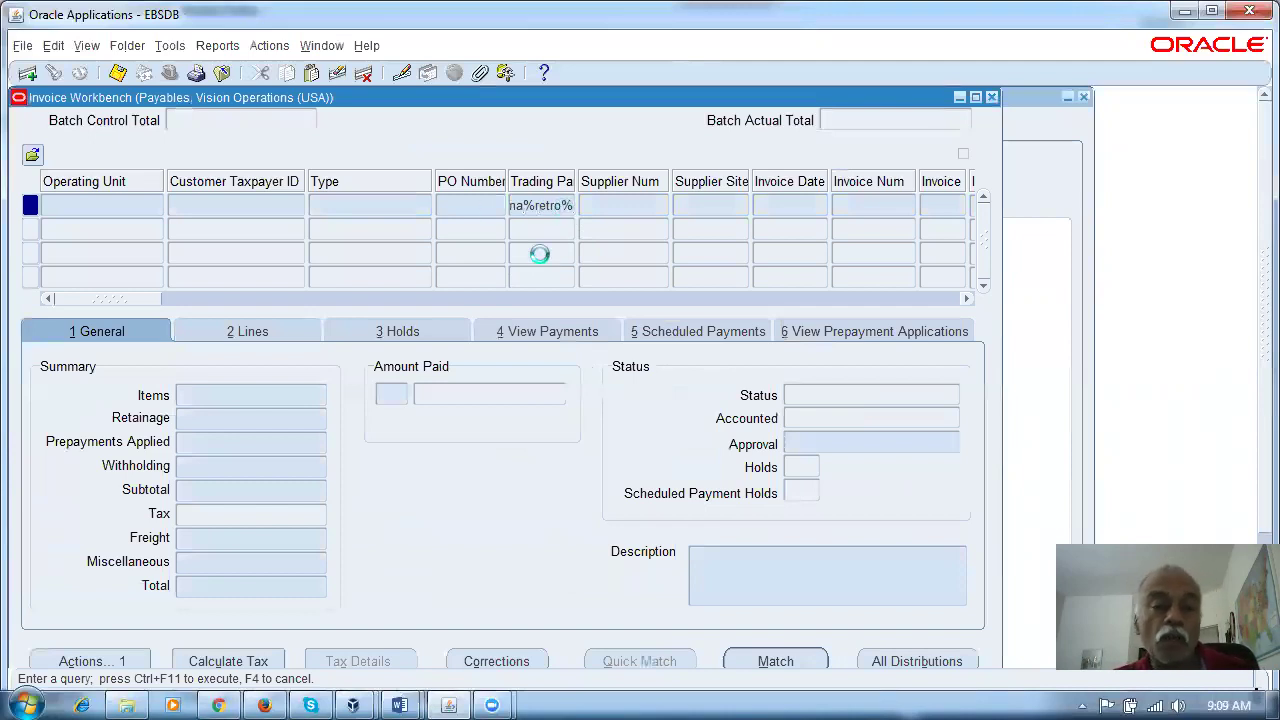
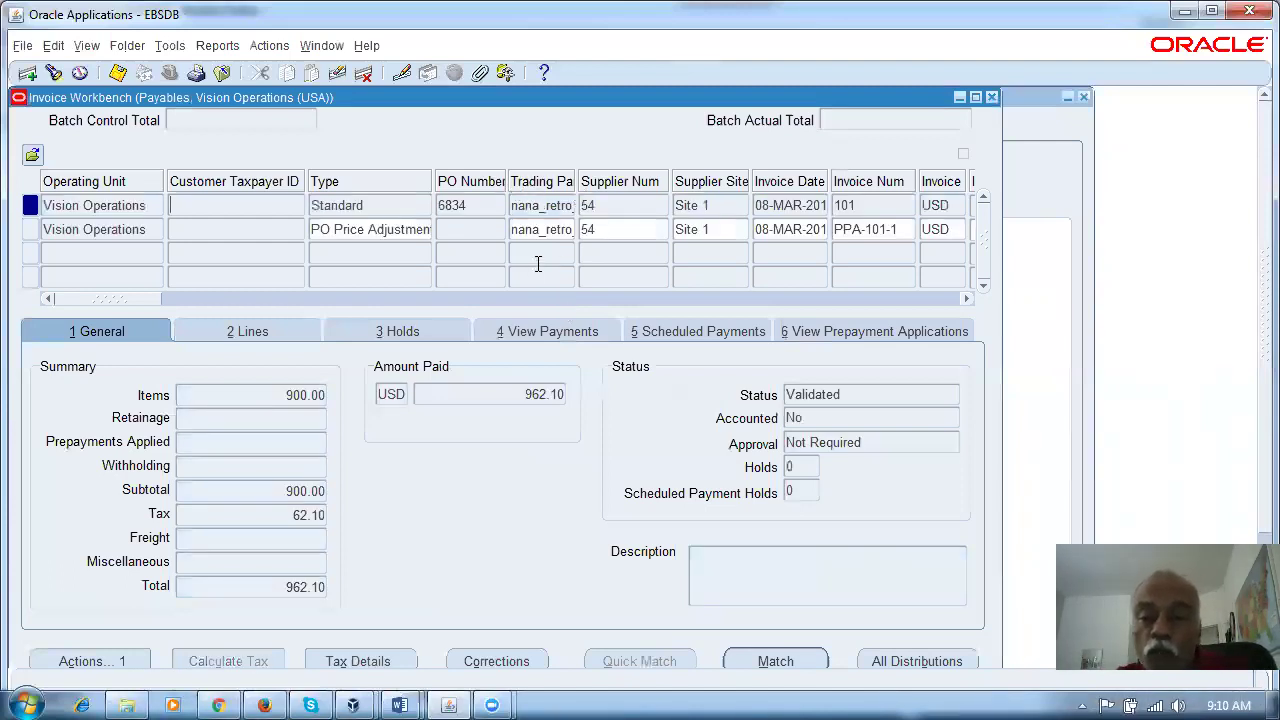
Review the PPA-101-1 price adjustment invoice and its lines
left_click(872, 207)
left_click(870, 229)
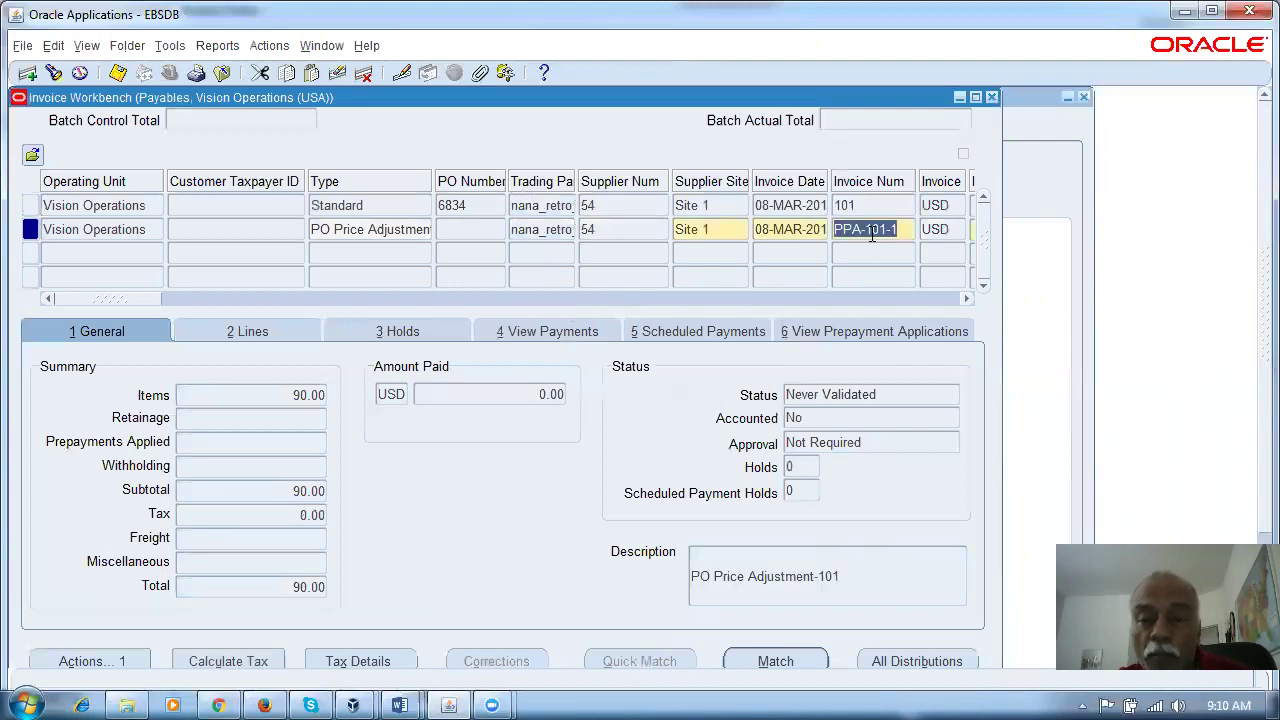
left_click_drag(138, 302, 176, 308)
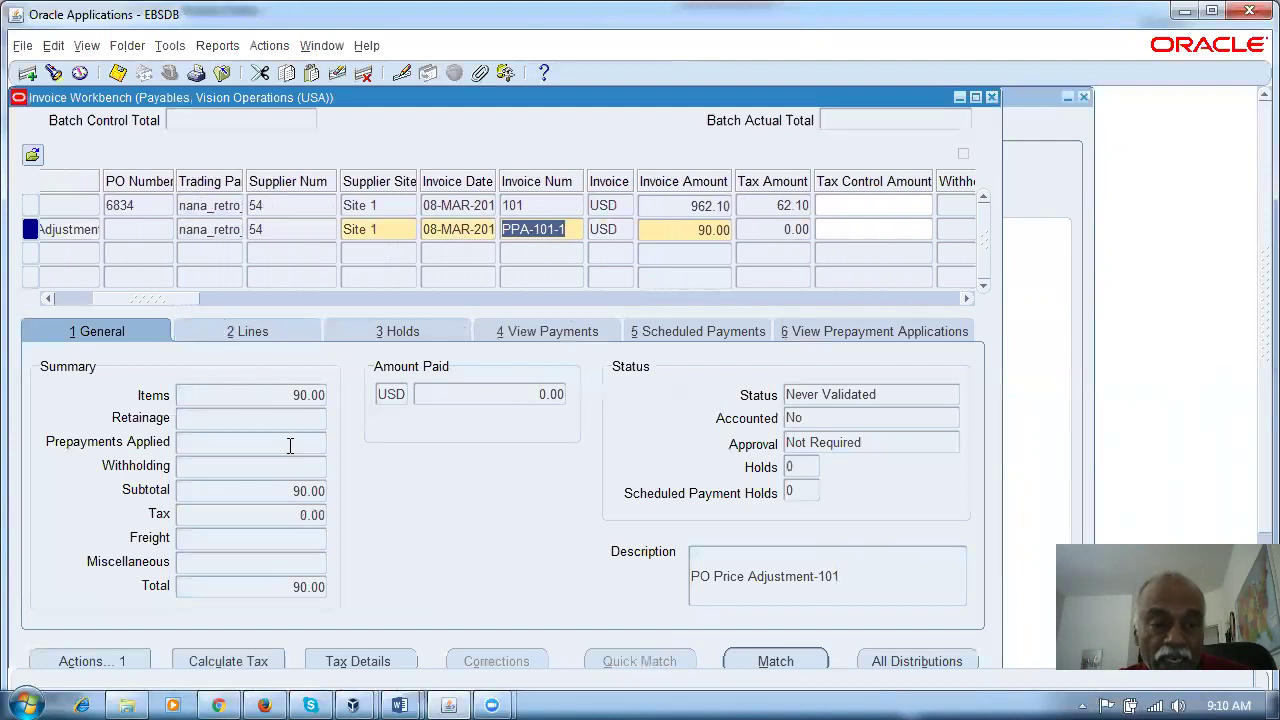
left_click(262, 339)
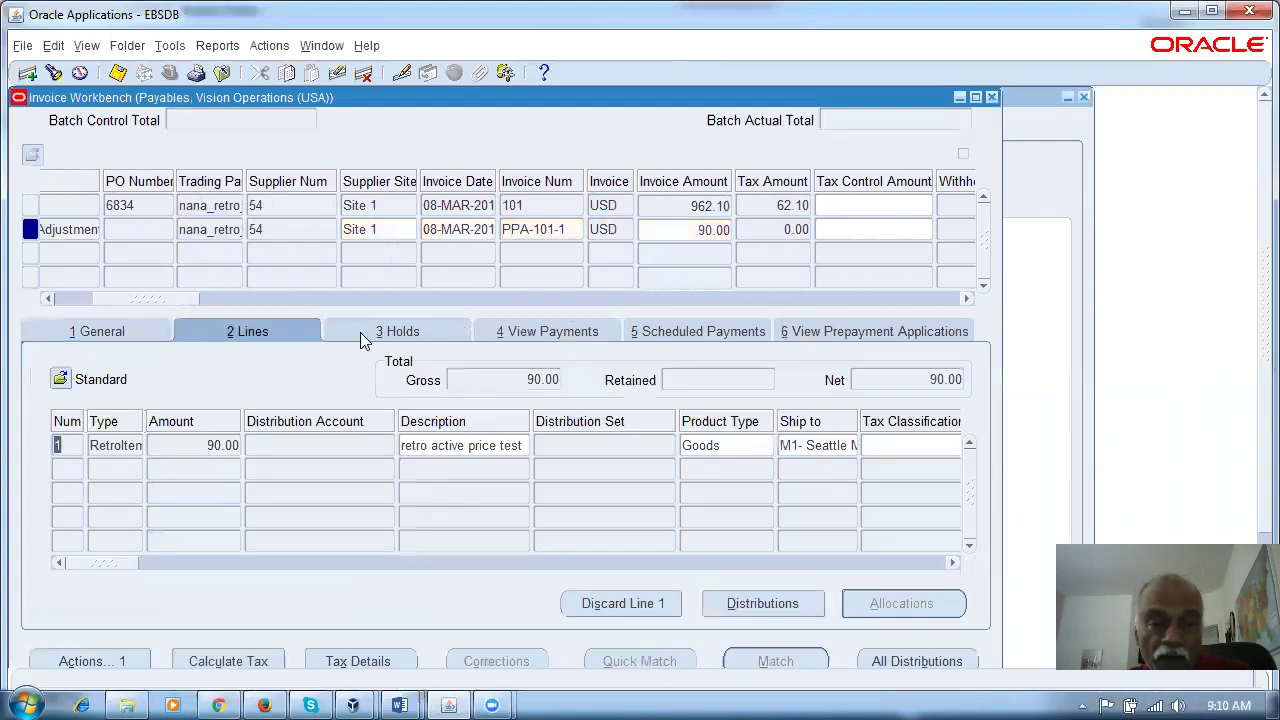
left_click_drag(154, 294, 96, 312)
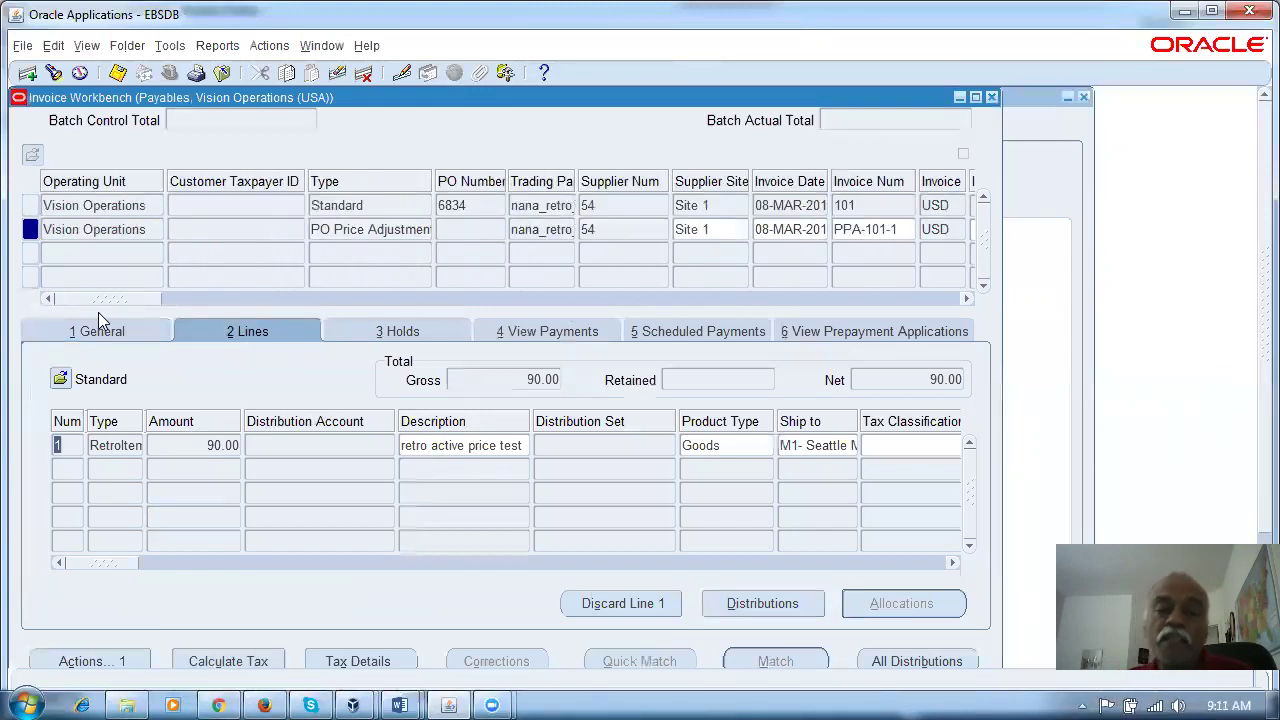
Close the Invoice Workbench and collapse the Payables Navigator tree to top level
left_click(400, 230)
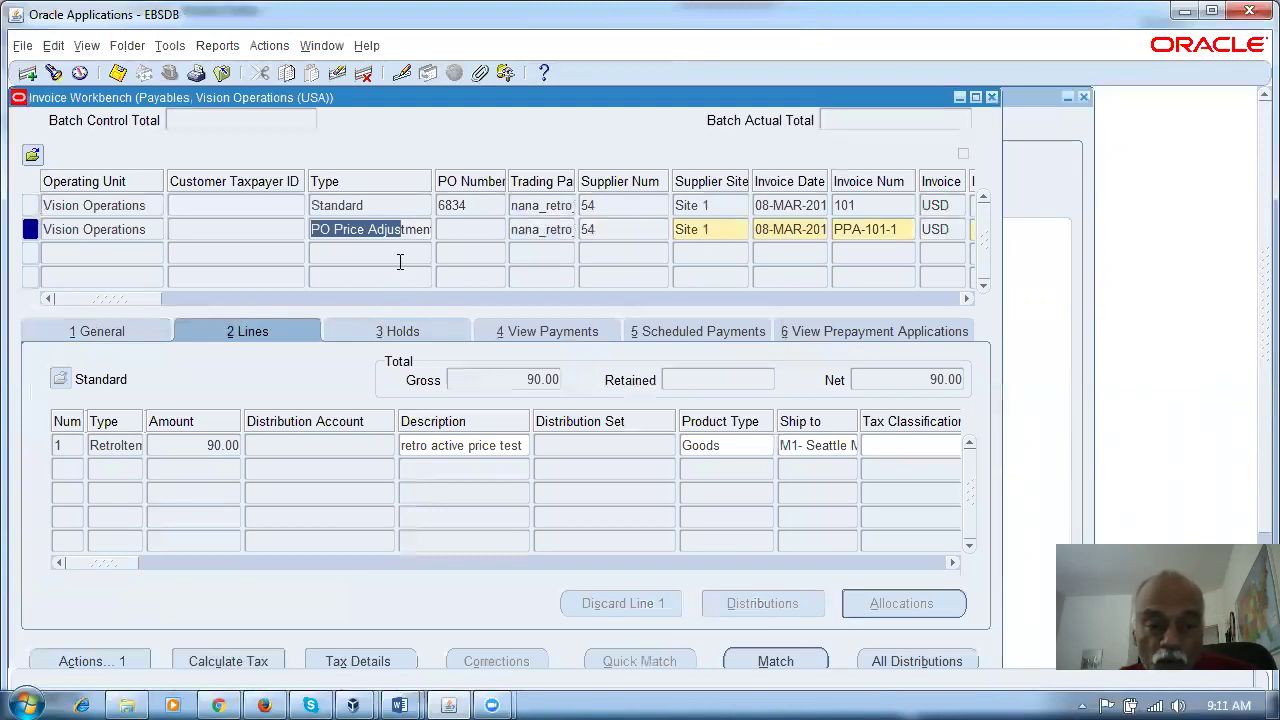
left_click(855, 238)
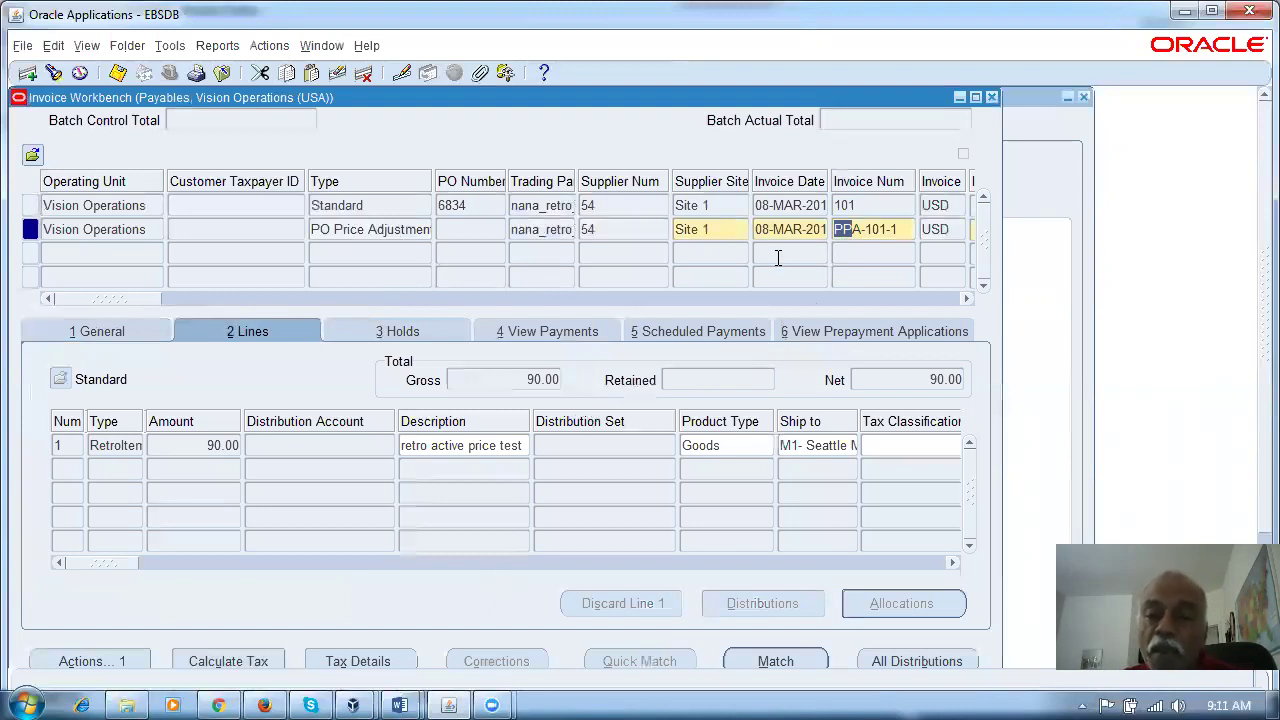
left_click(992, 98)
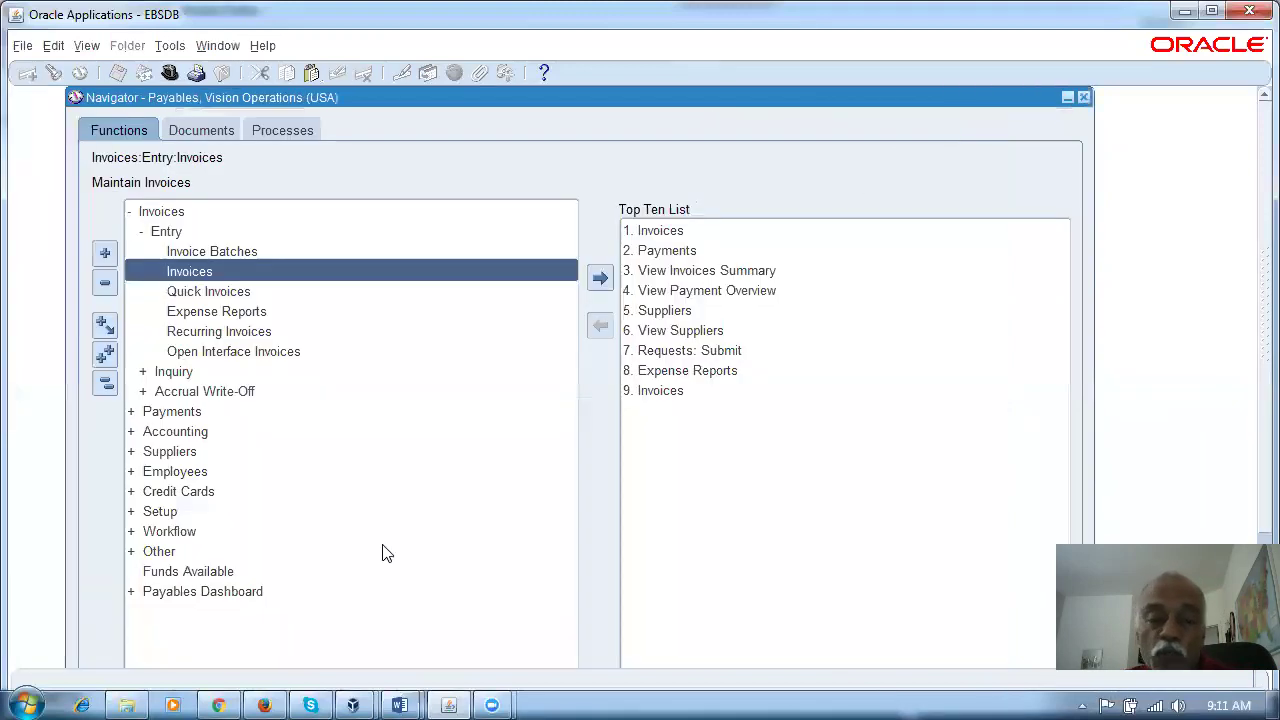
left_click(106, 384)
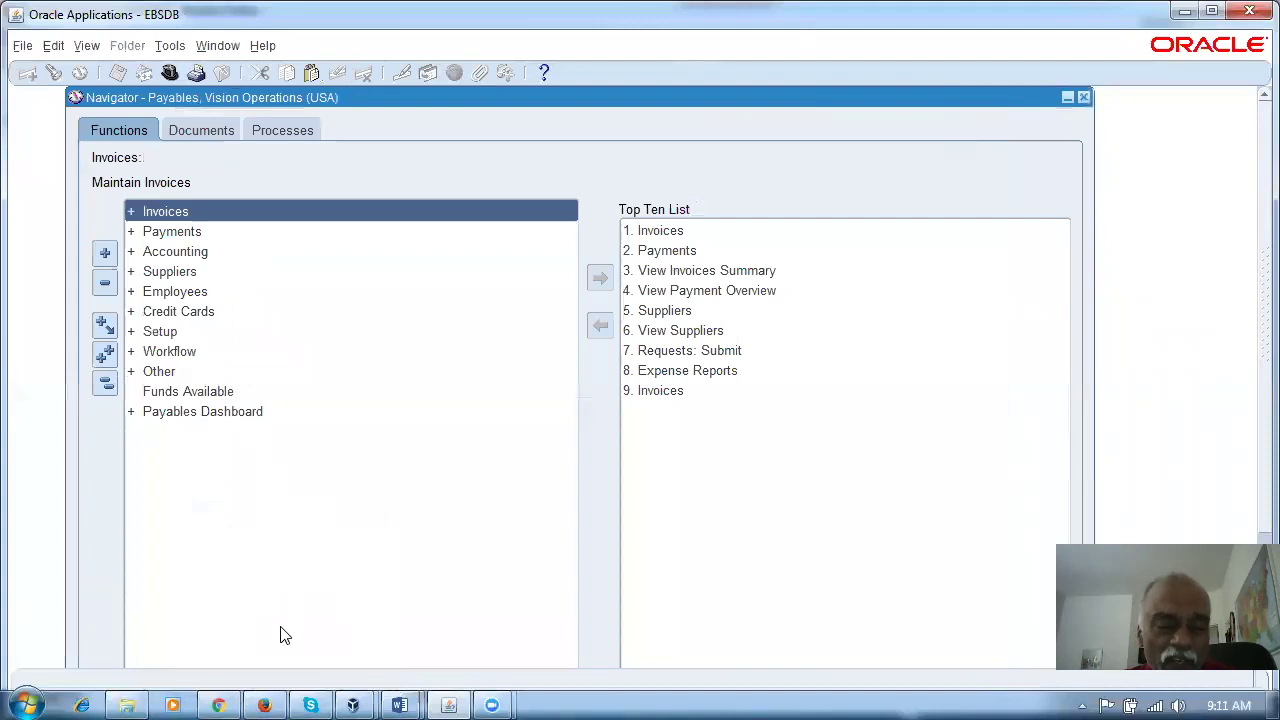
Open the Oracle Cloud address in a new Firefox tab
left_click(264, 705)
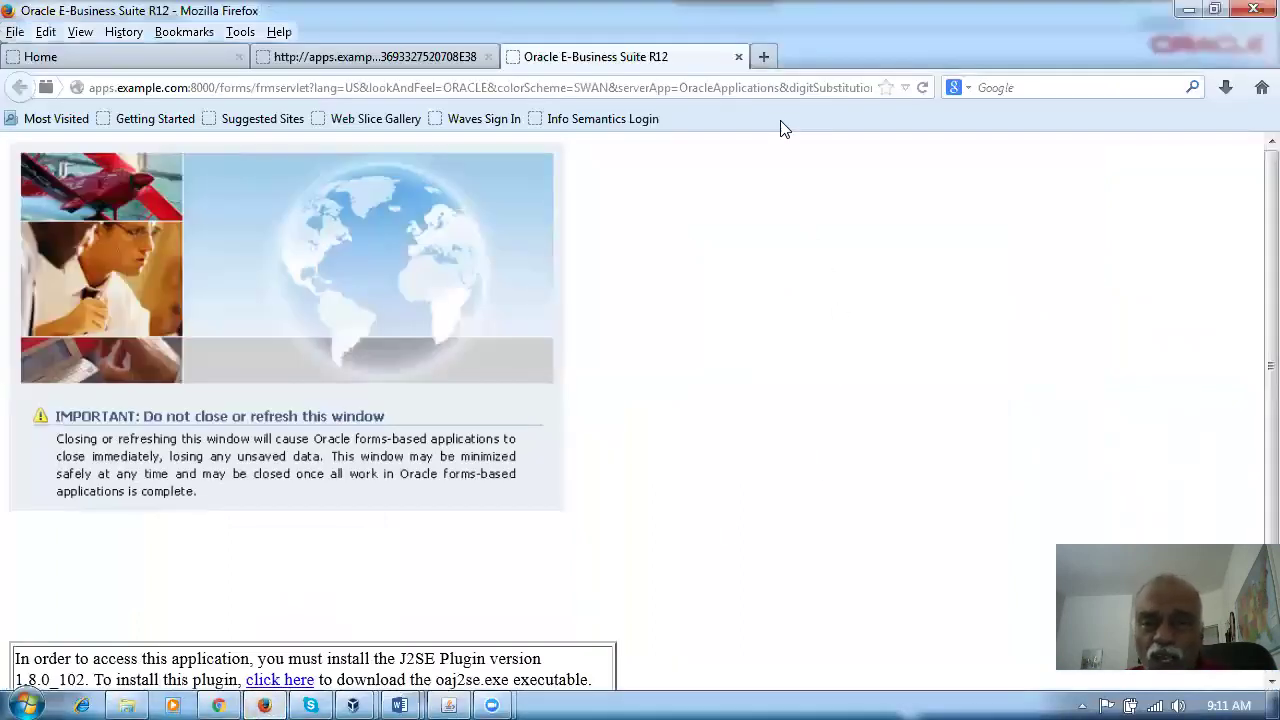
left_click(764, 57)
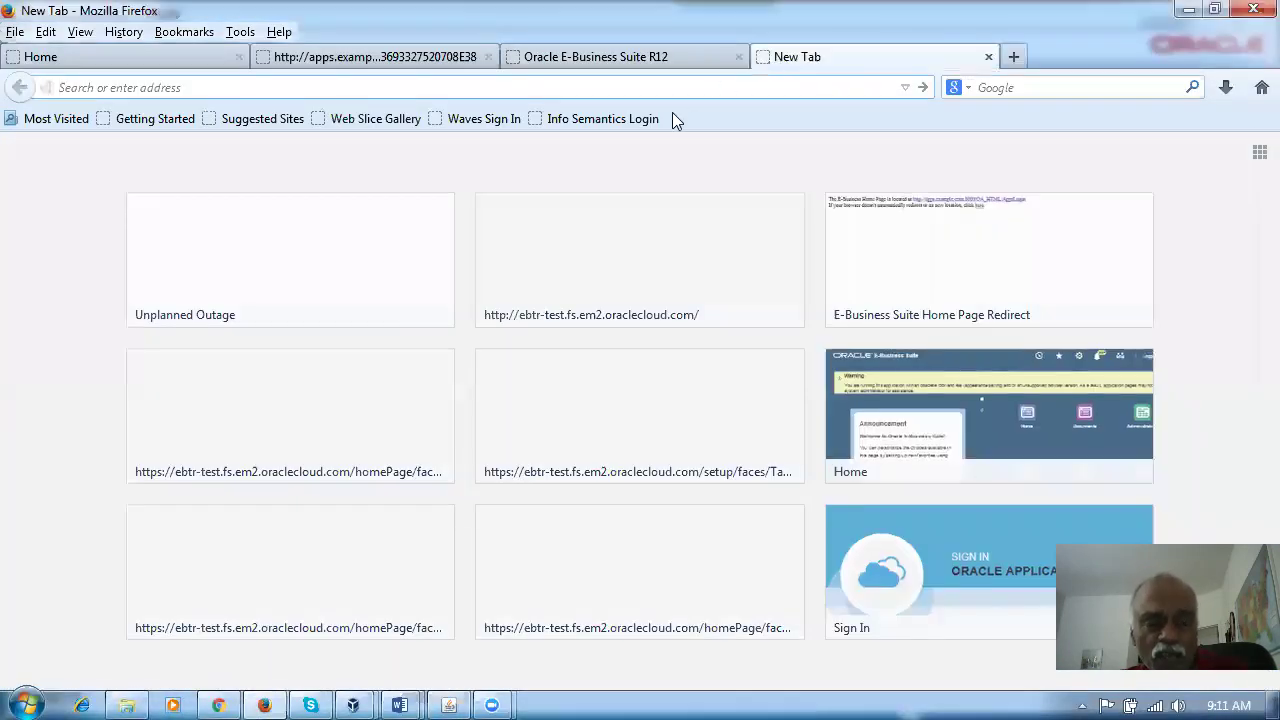
type("e")
key("Return")
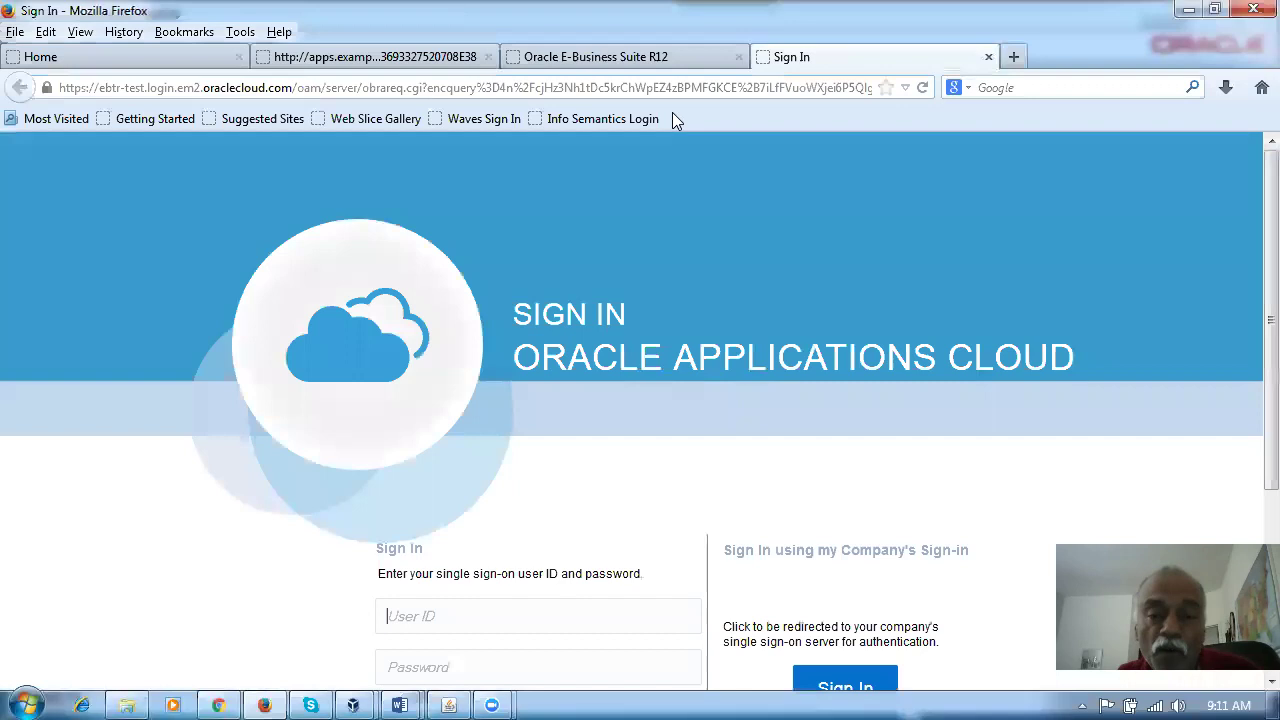
Sign in with the saved user ID and the account password
left_click(577, 617)
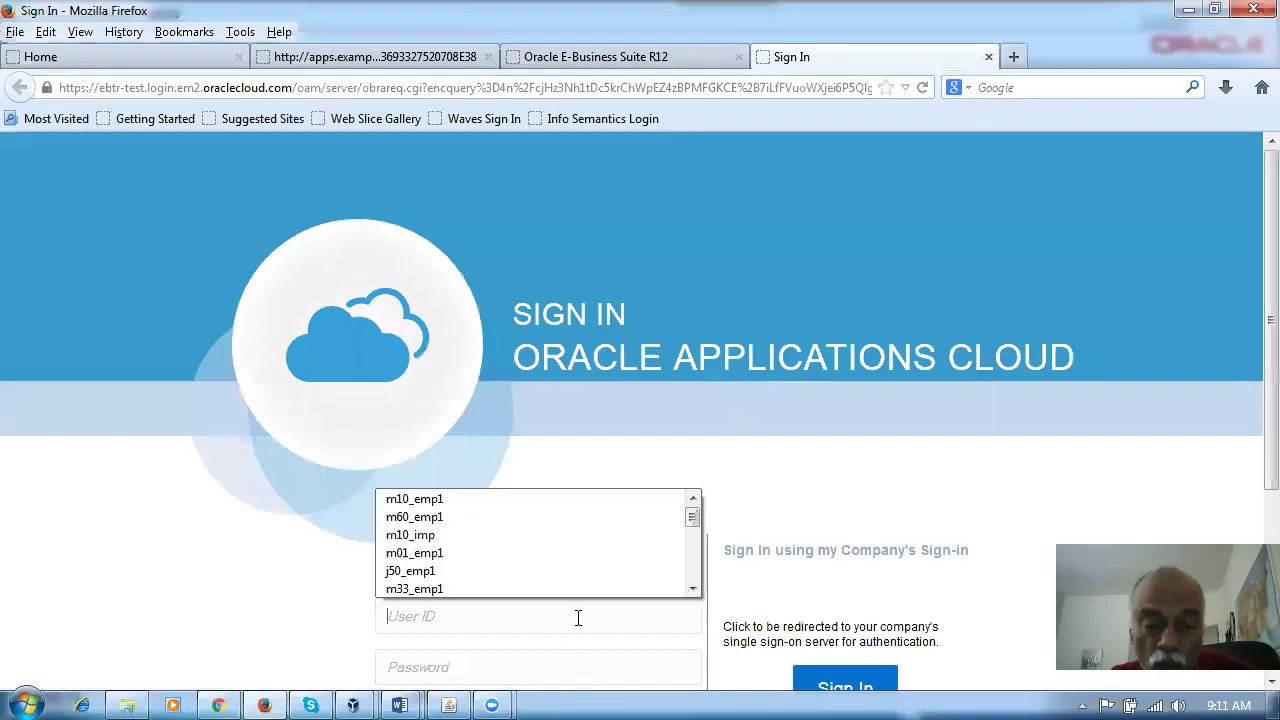
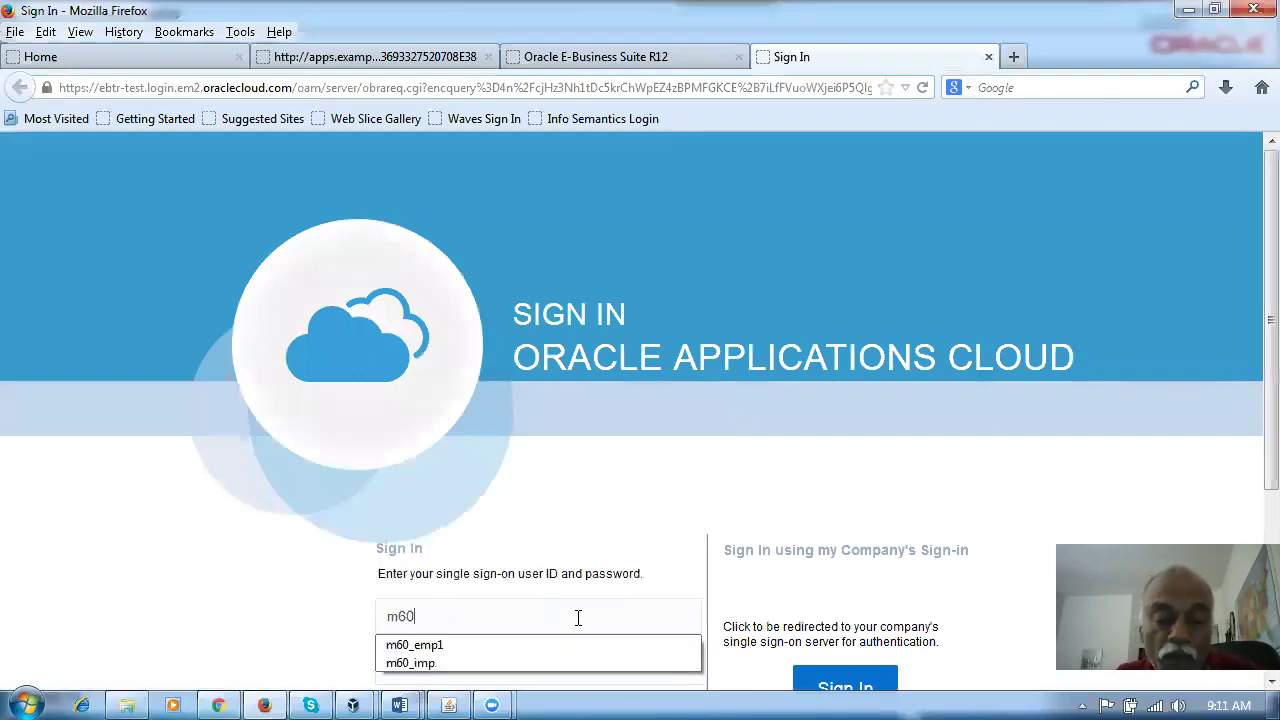
left_click(503, 646)
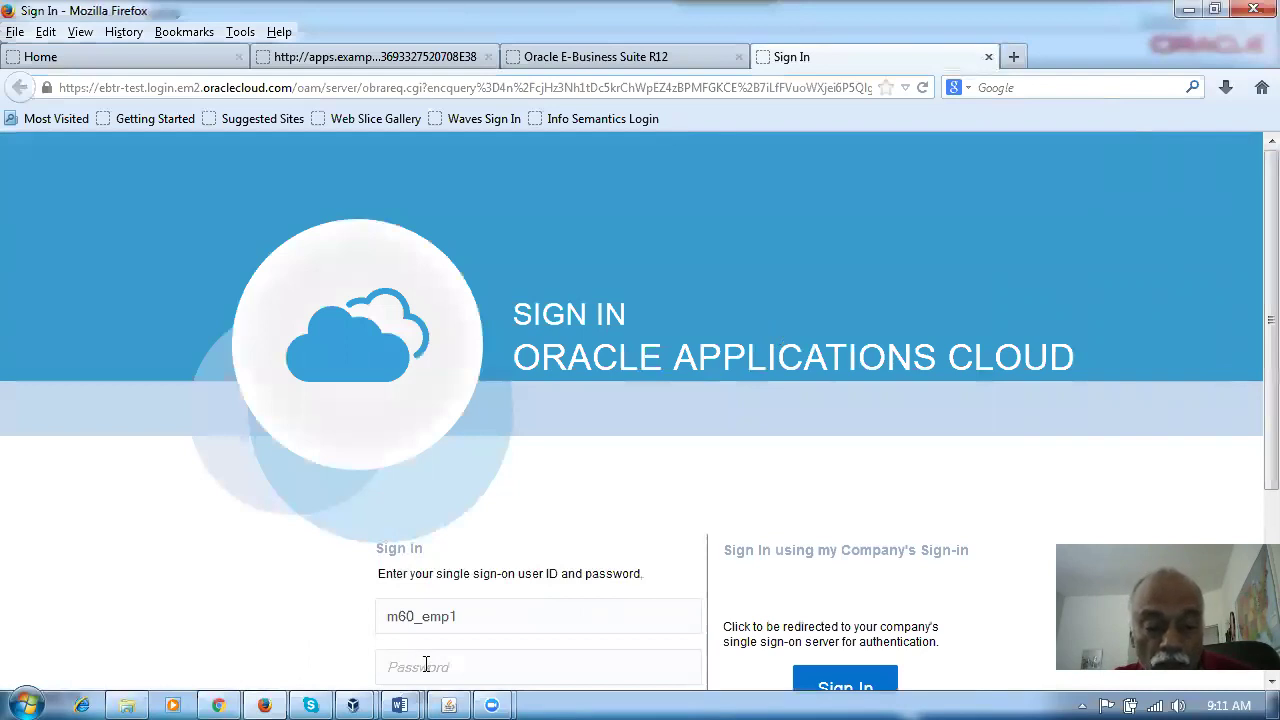
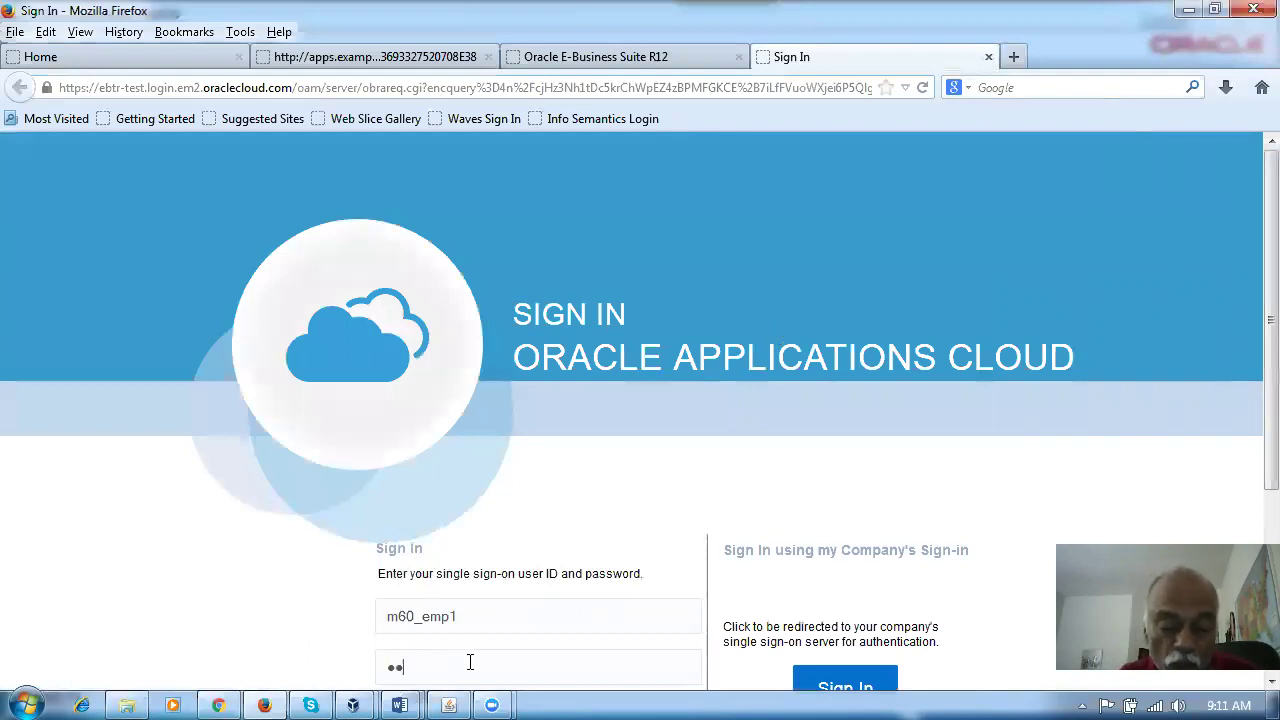
key("Return")
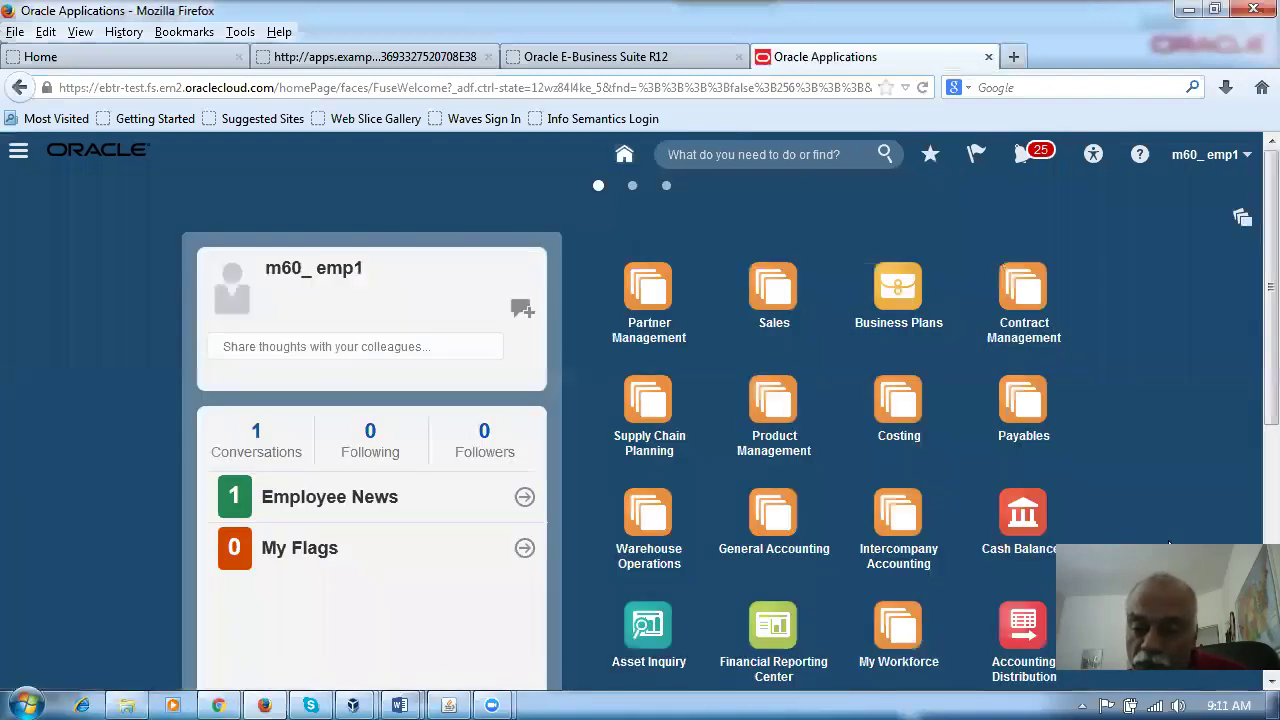
Open Procurement > Suppliers and launch Create Supplier from the Tasks panel
scroll(1018, 518, "down", 4)
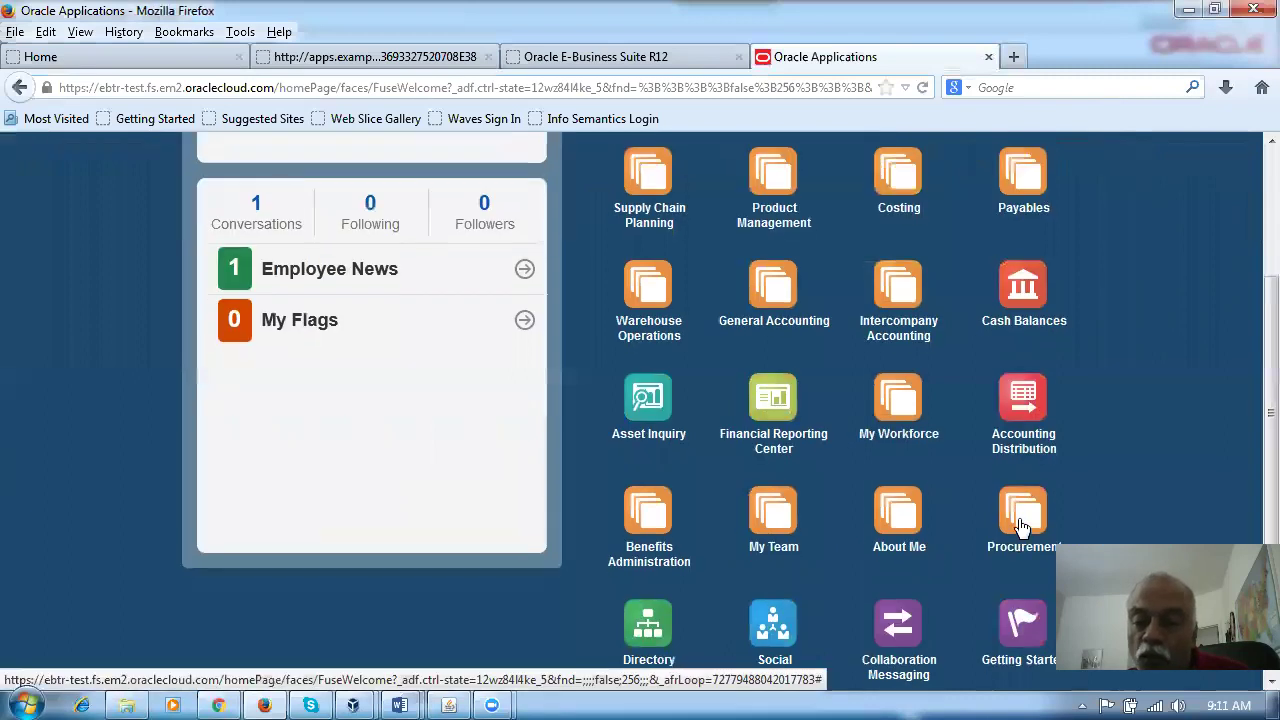
left_click(1018, 518)
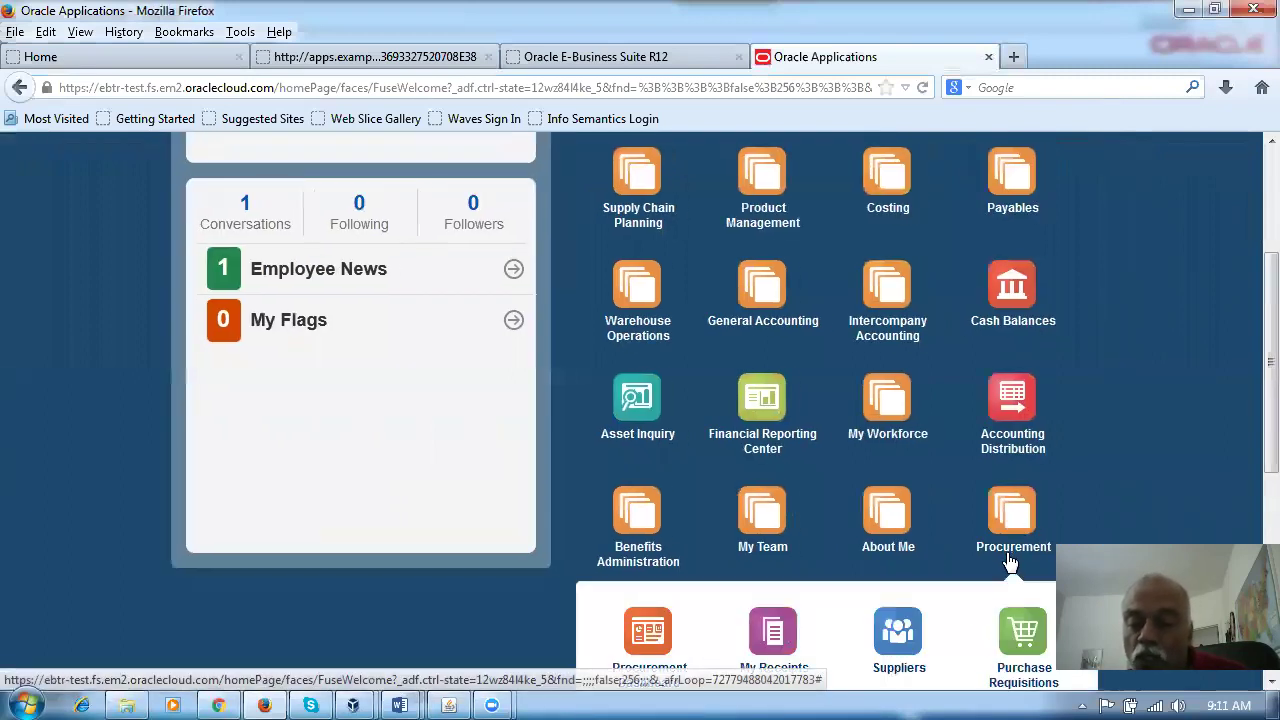
scroll(900, 545, "down", 2)
left_click(899, 520)
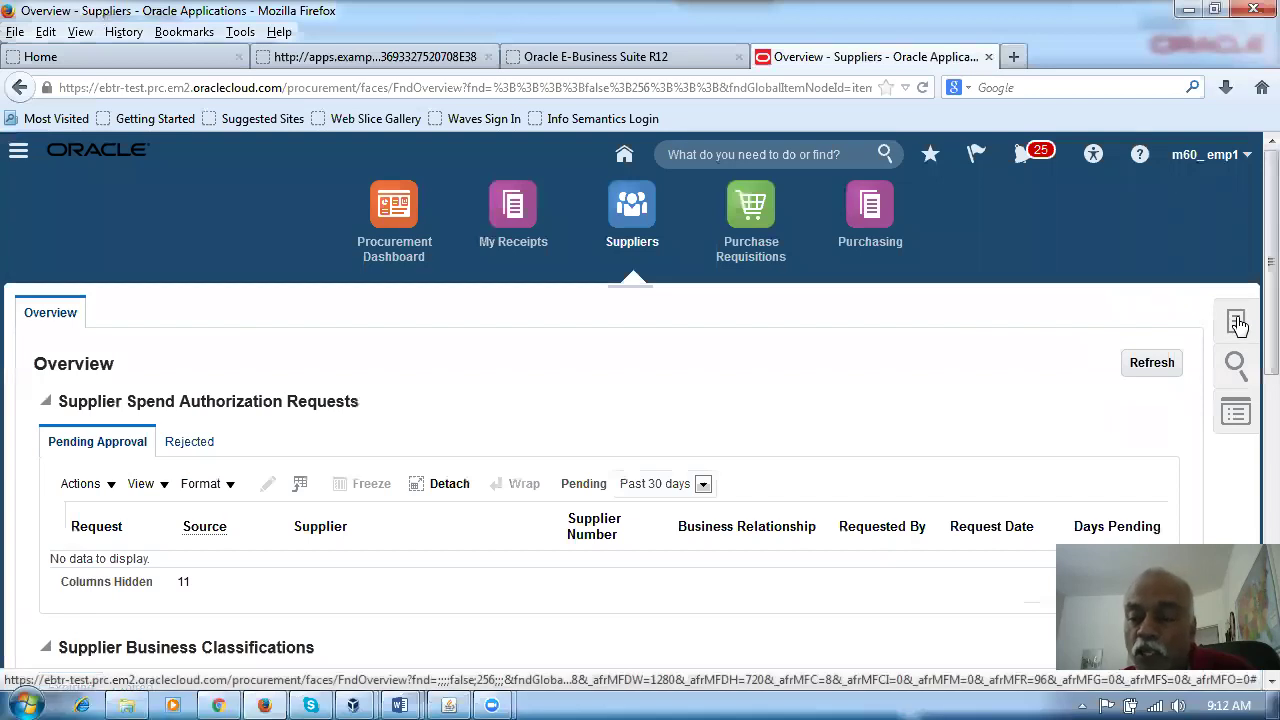
left_click(1237, 325)
left_click(1068, 340)
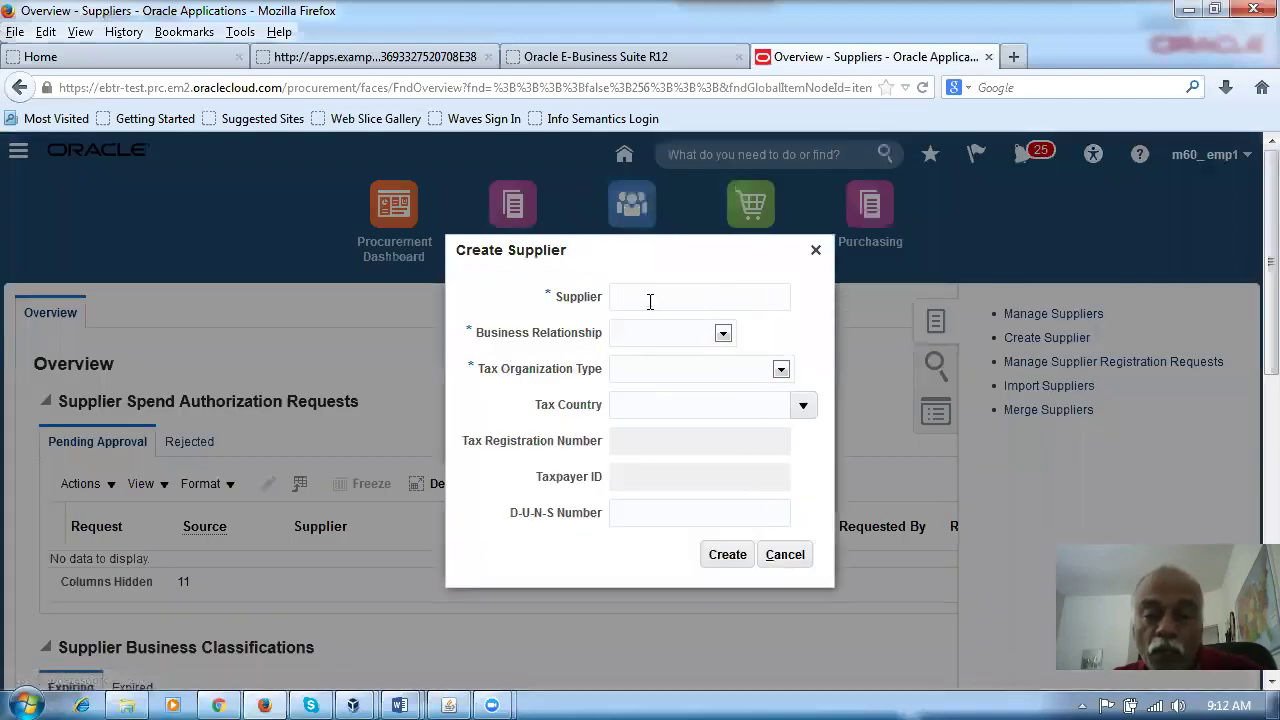
Create supplier nana_etro_sup1r as Spend Authorized with tax organization type Corporation
left_click(650, 301)
type("nana_etro_sup1")
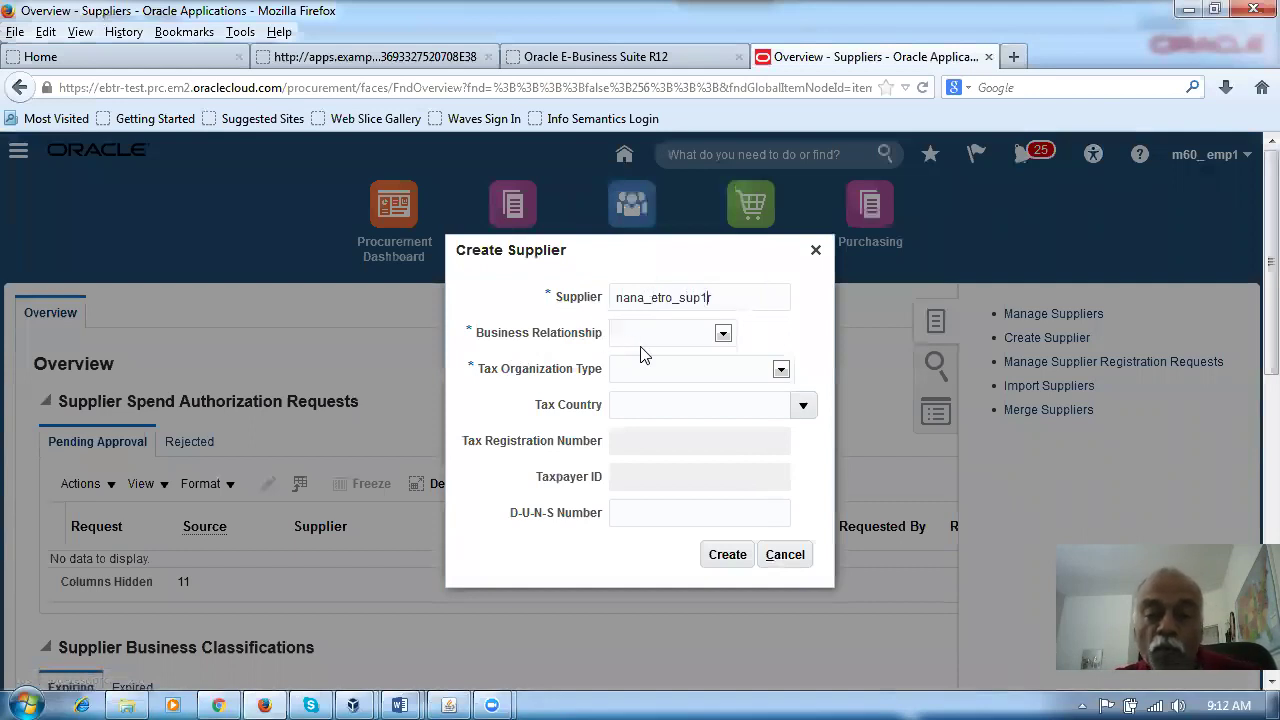
left_click(644, 332)
left_click(653, 386)
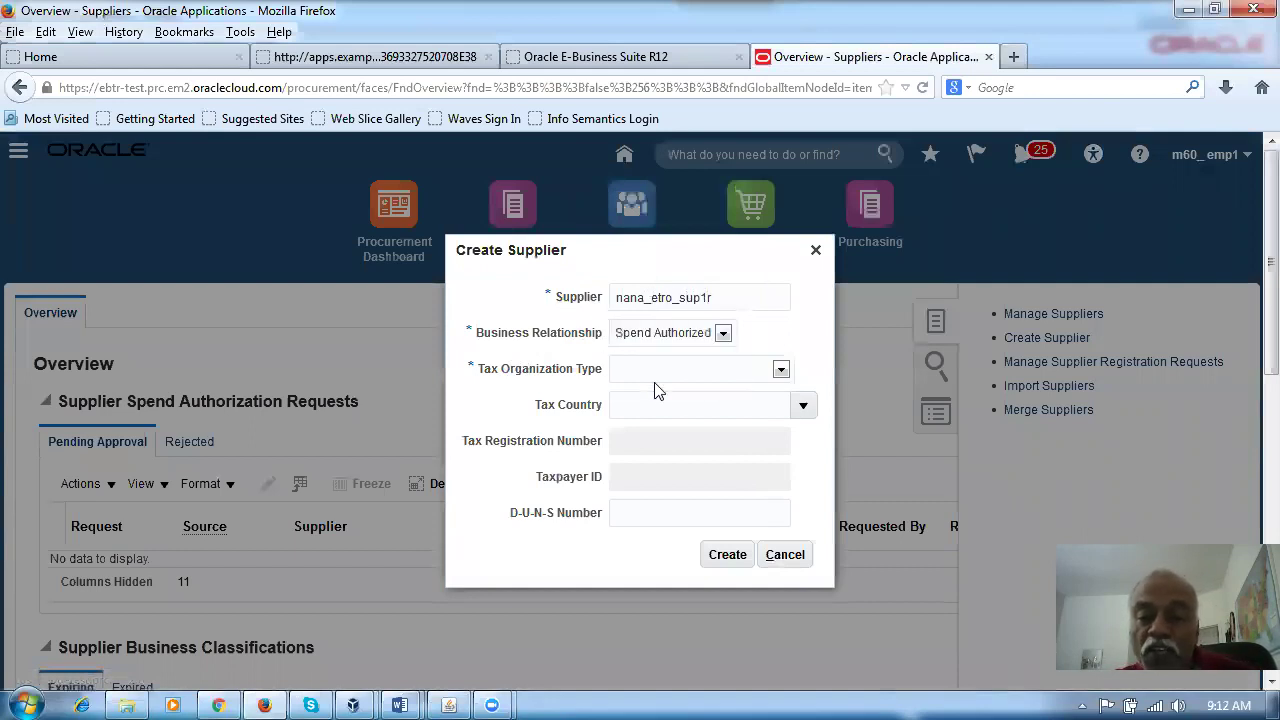
left_click(653, 374)
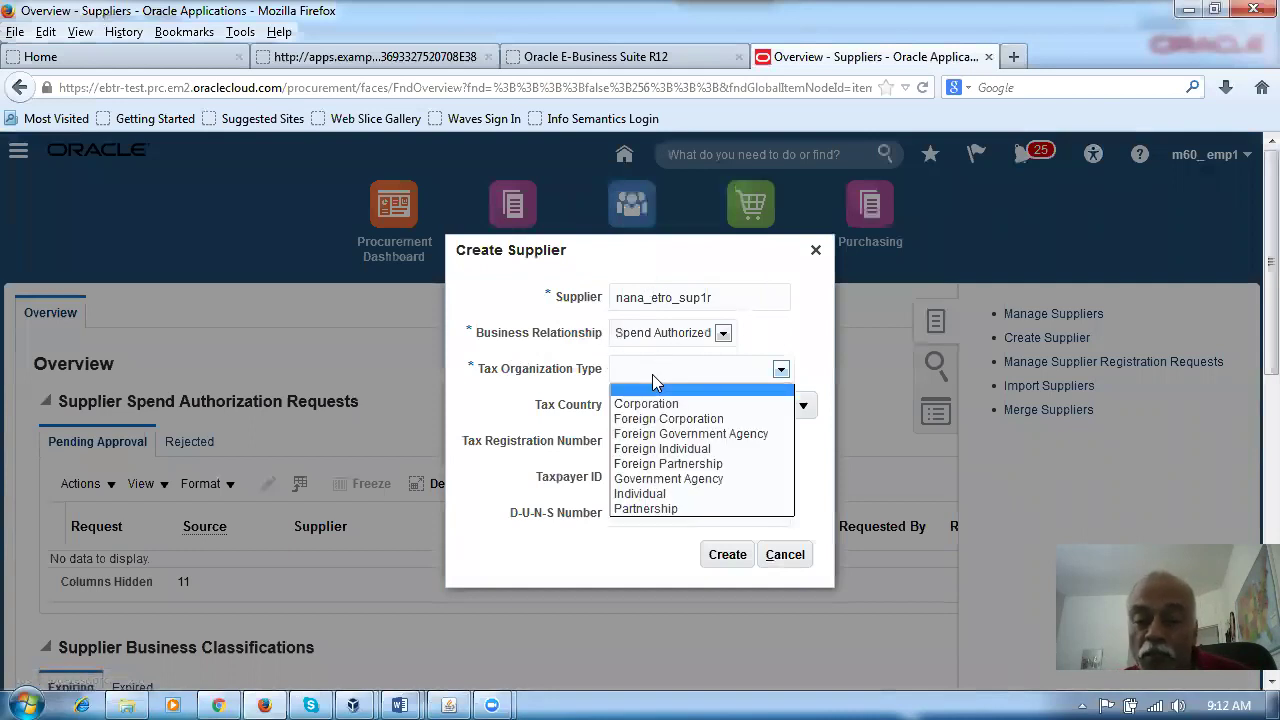
left_click(652, 403)
left_click(727, 556)
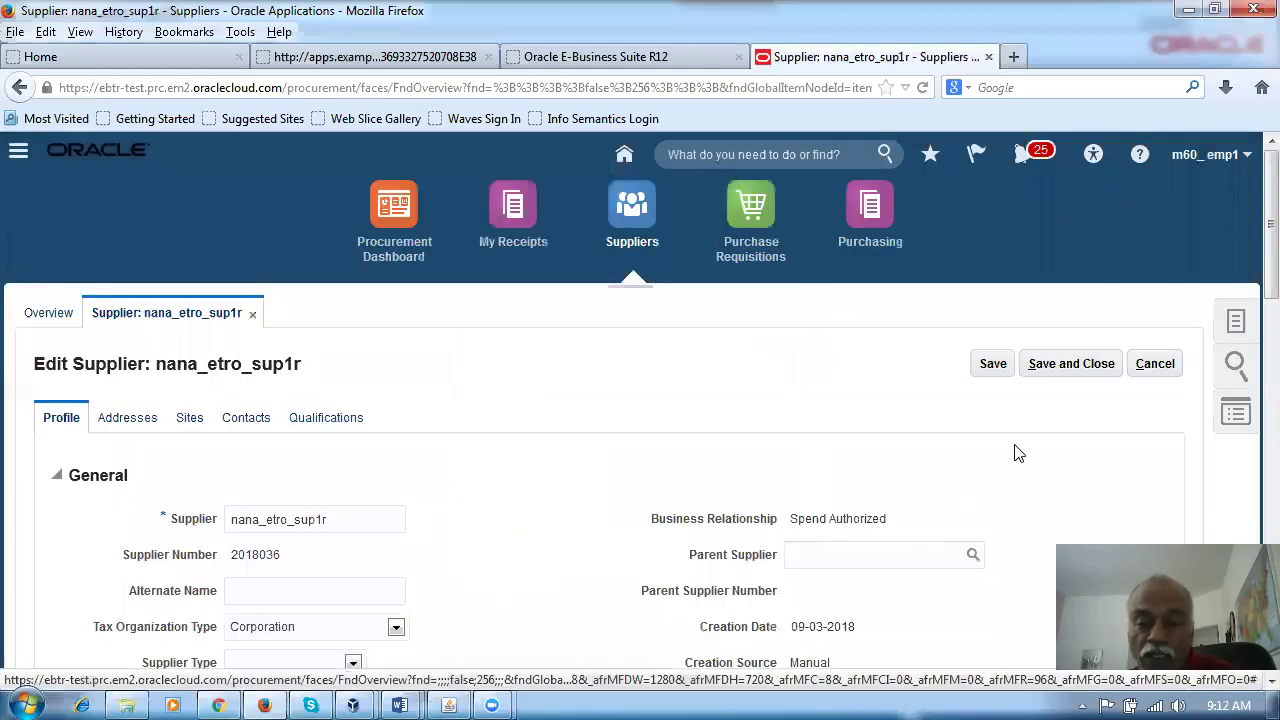
Make Check the supplier's default payment method and save the profile
scroll(805, 487, "down", 5)
left_click(672, 583)
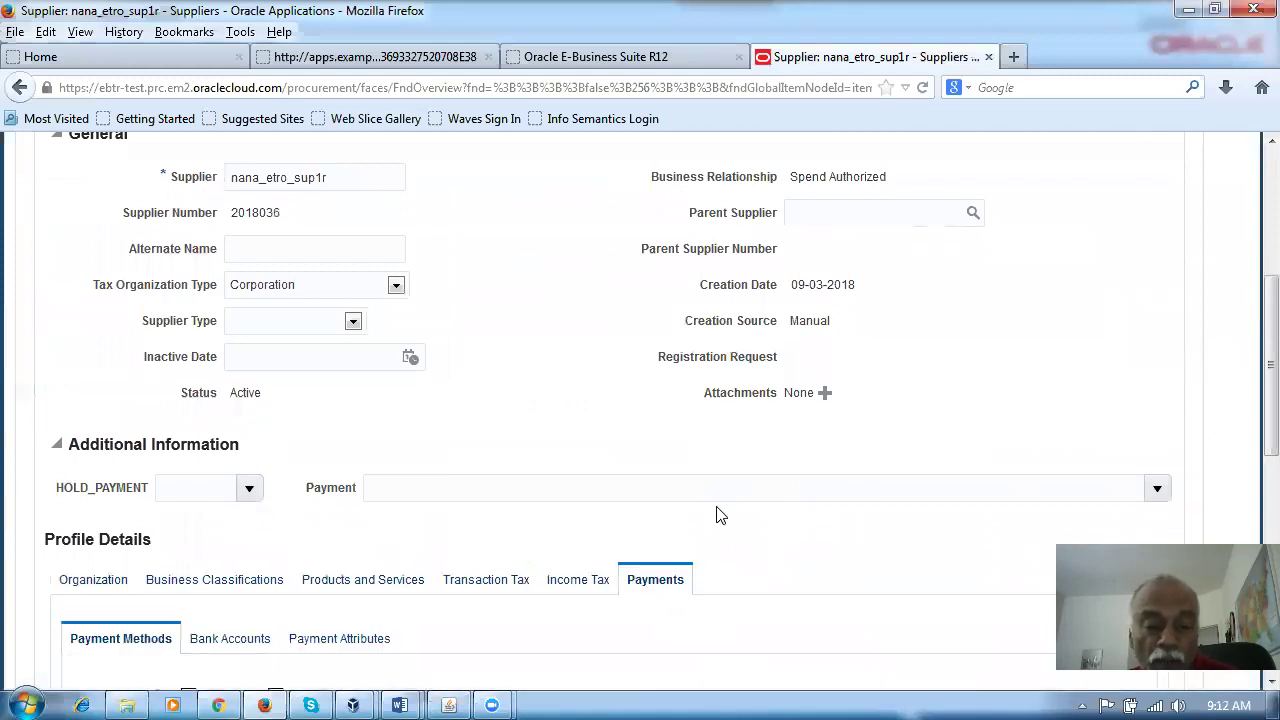
scroll(722, 515, "down", 6)
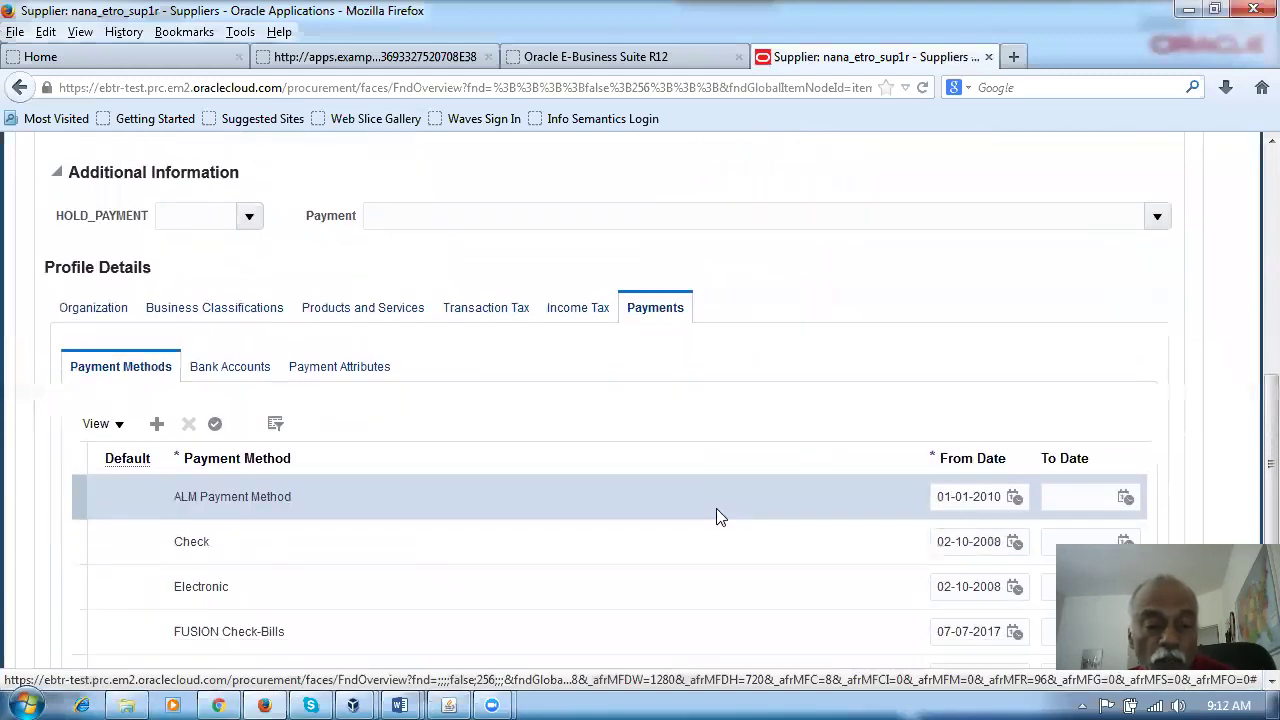
left_click(76, 472)
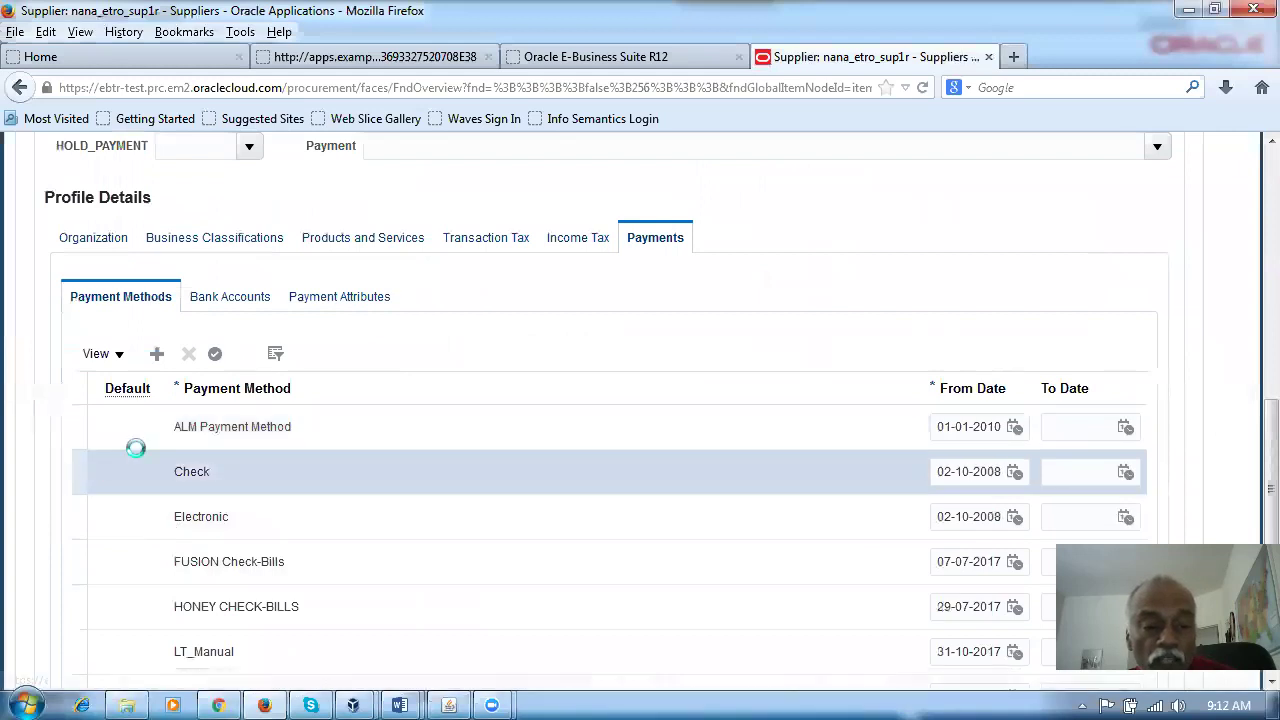
left_click(215, 354)
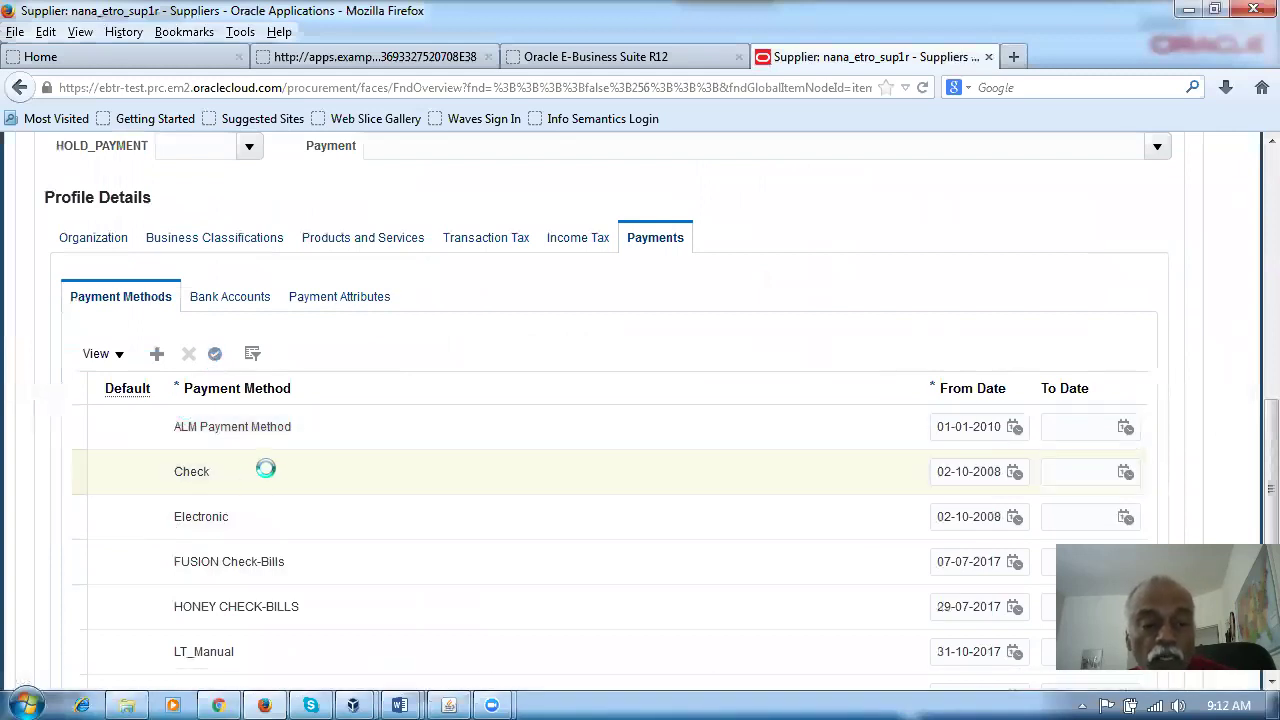
scroll(588, 477, "up", 10)
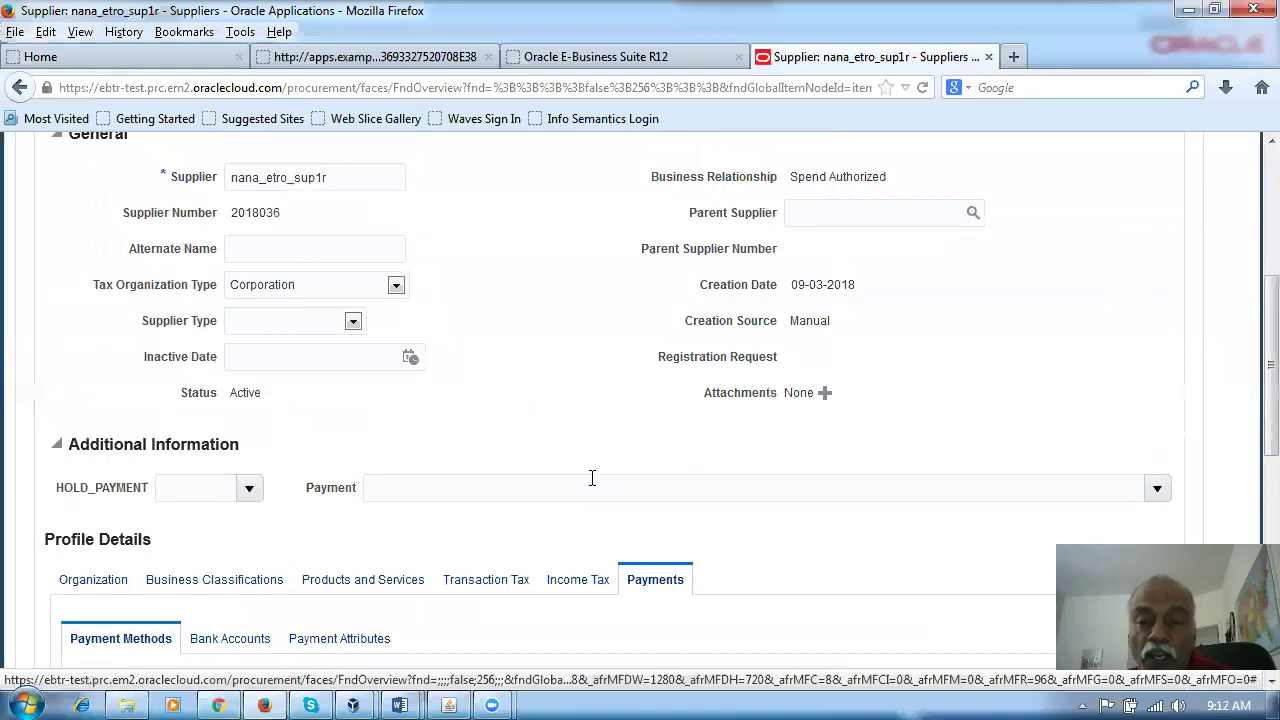
left_click(988, 364)
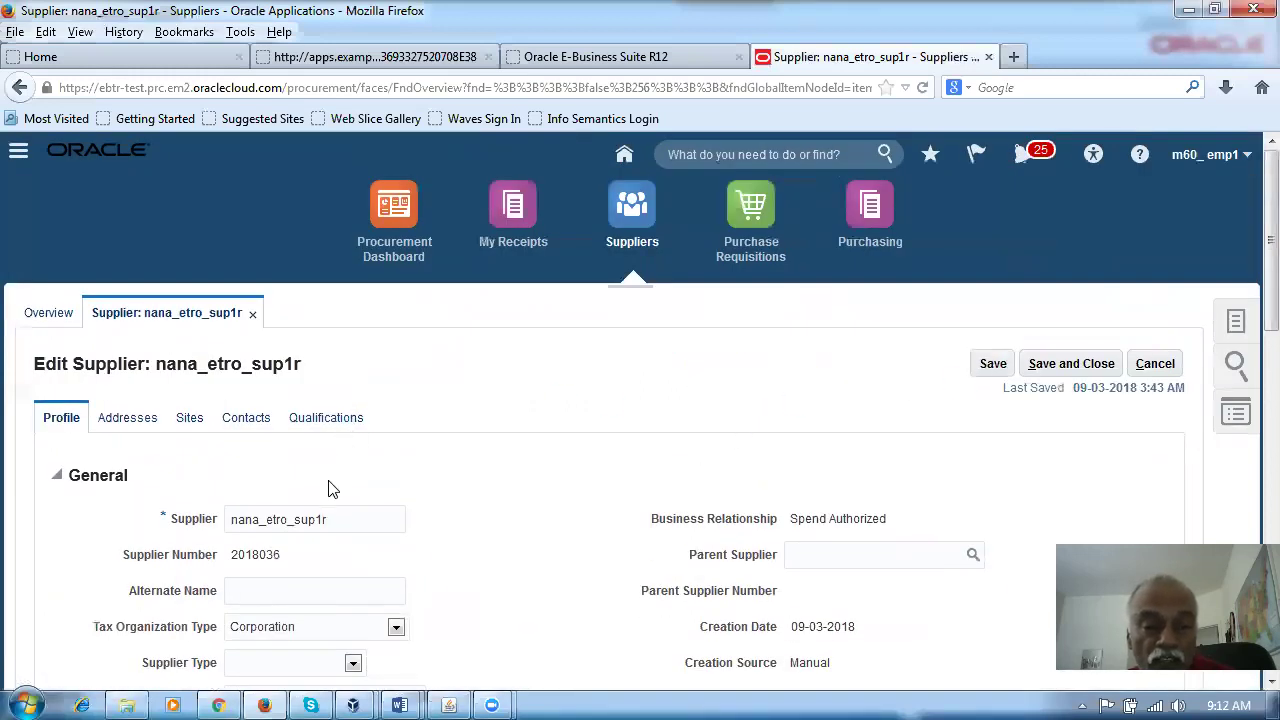
Add United States address retro_addr1 with Ordering and Remit to purposes and save it
left_click(110, 422)
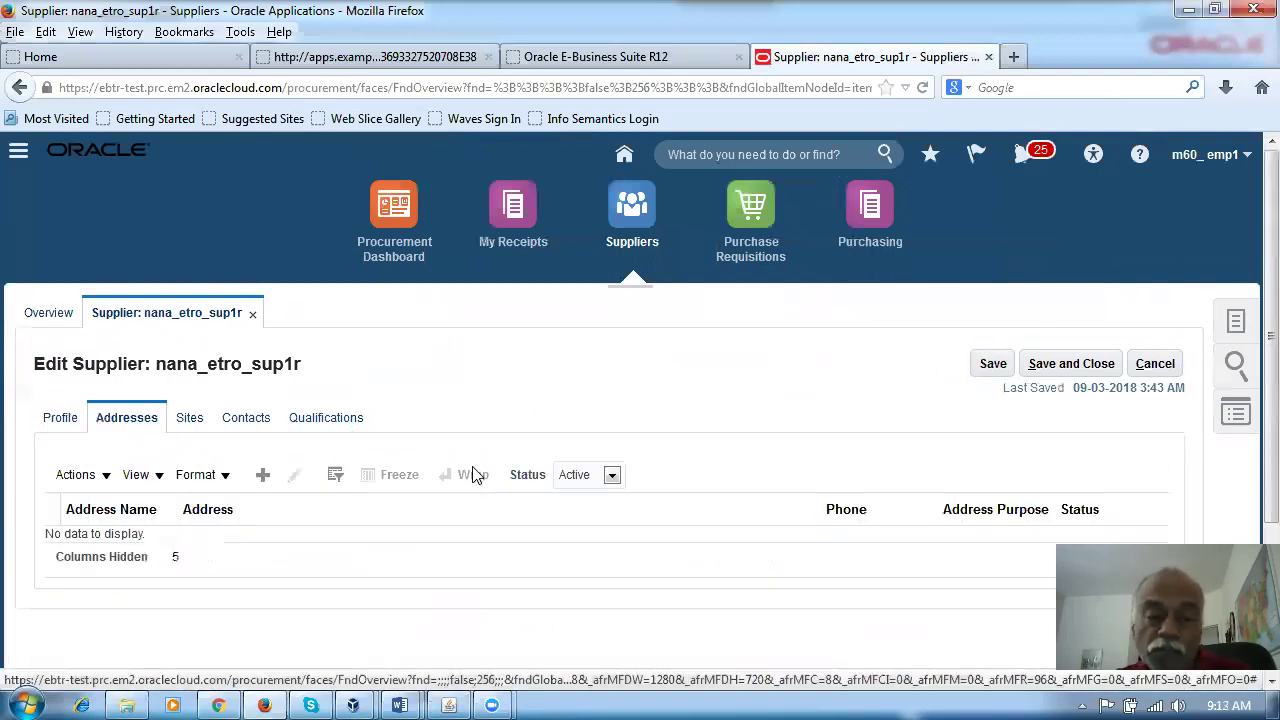
left_click(266, 477)
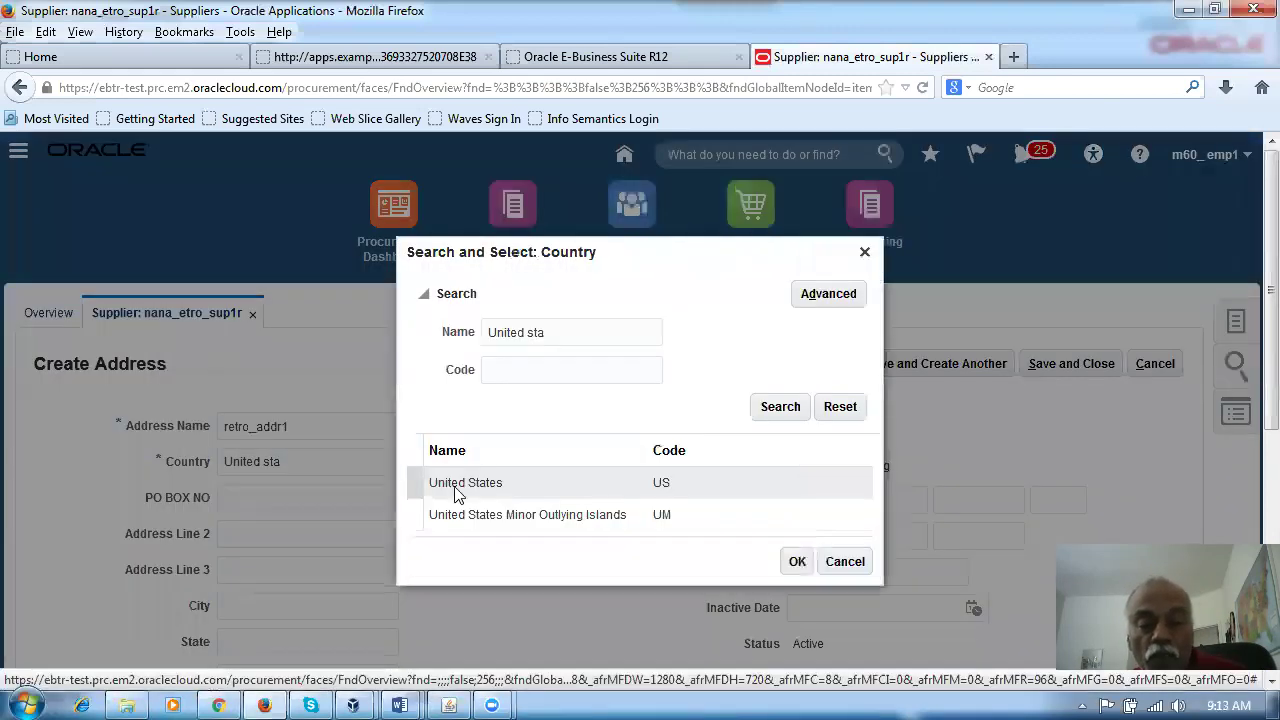
left_click(457, 486)
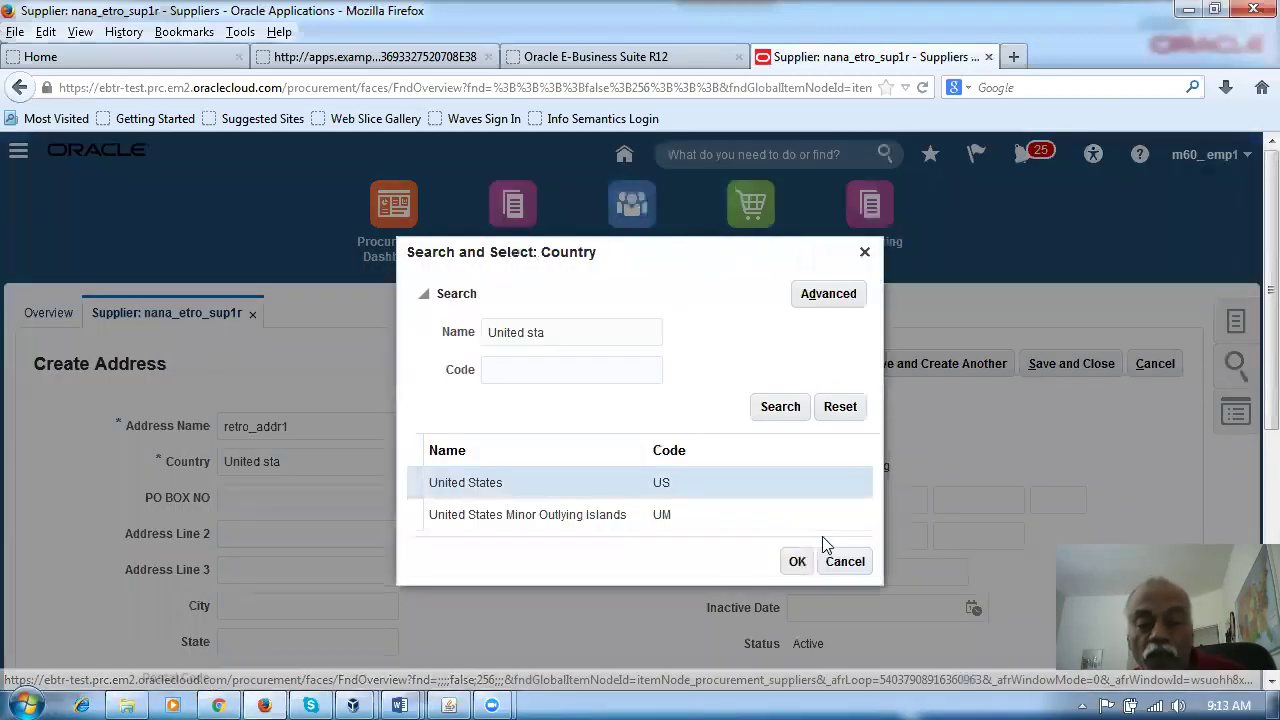
left_click(797, 561)
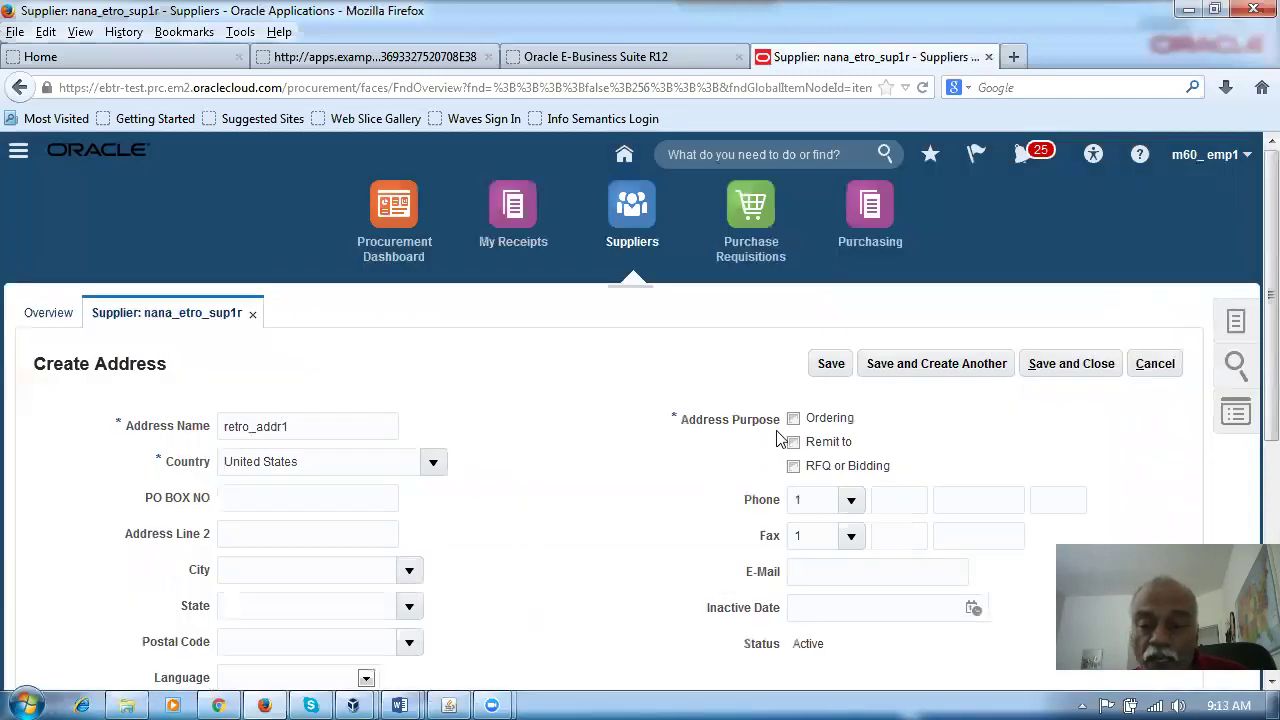
left_click(793, 418)
left_click(793, 442)
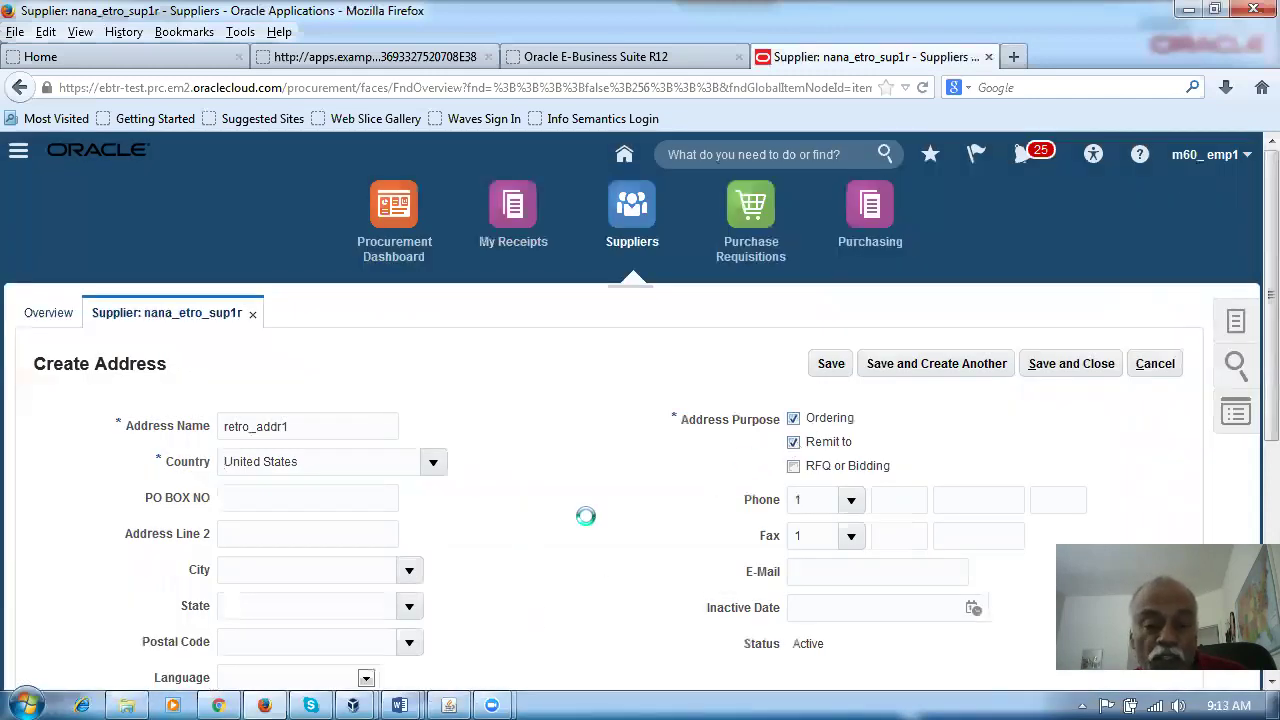
scroll(588, 558, "down", 7)
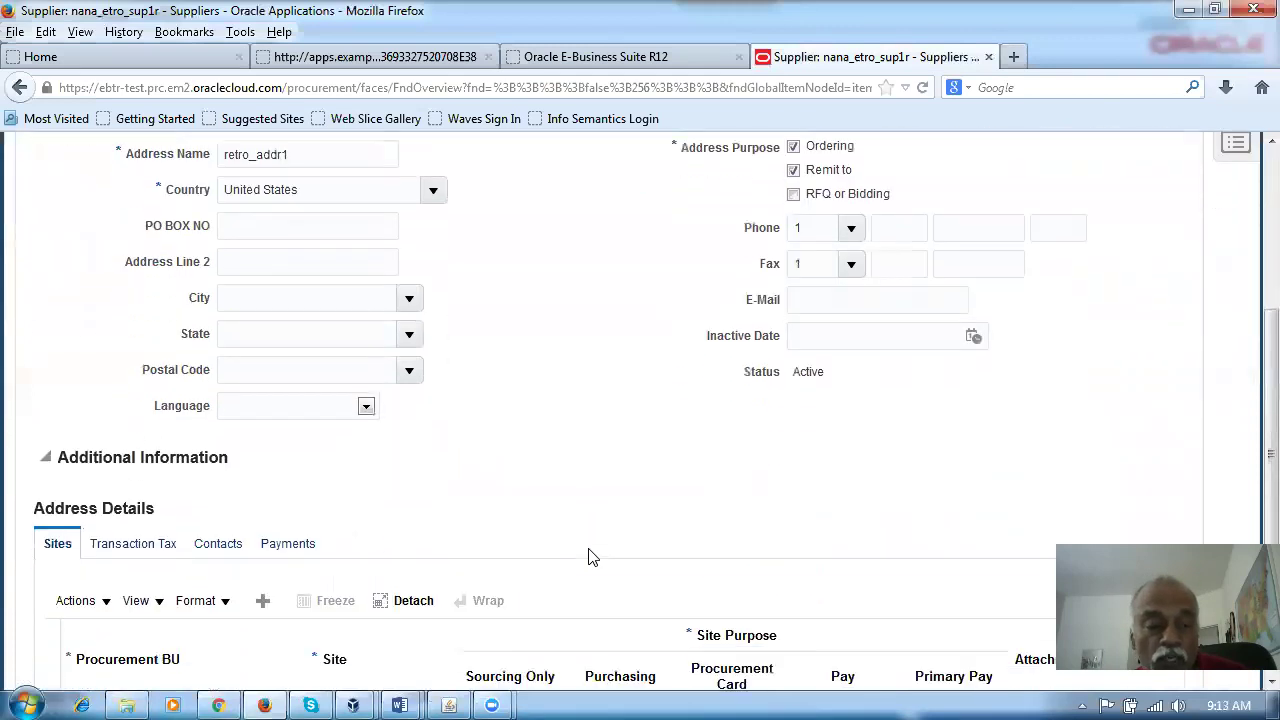
scroll(591, 546, "up", 7)
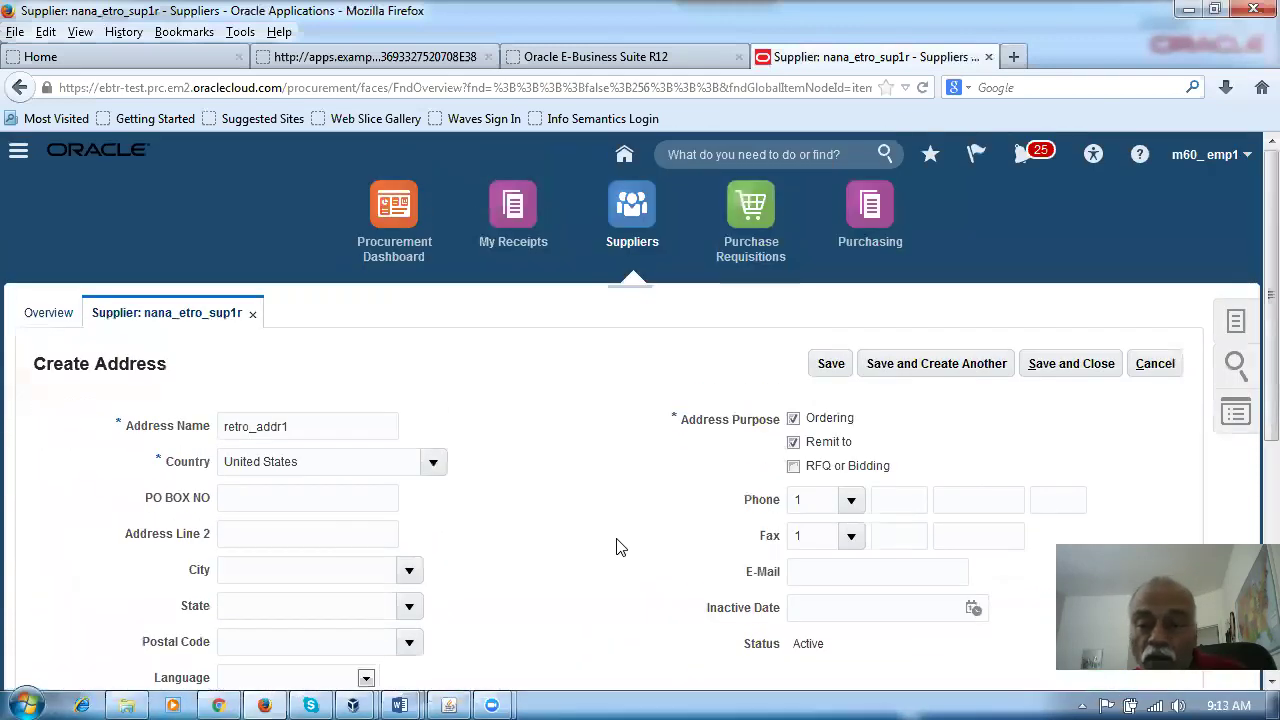
left_click(1062, 372)
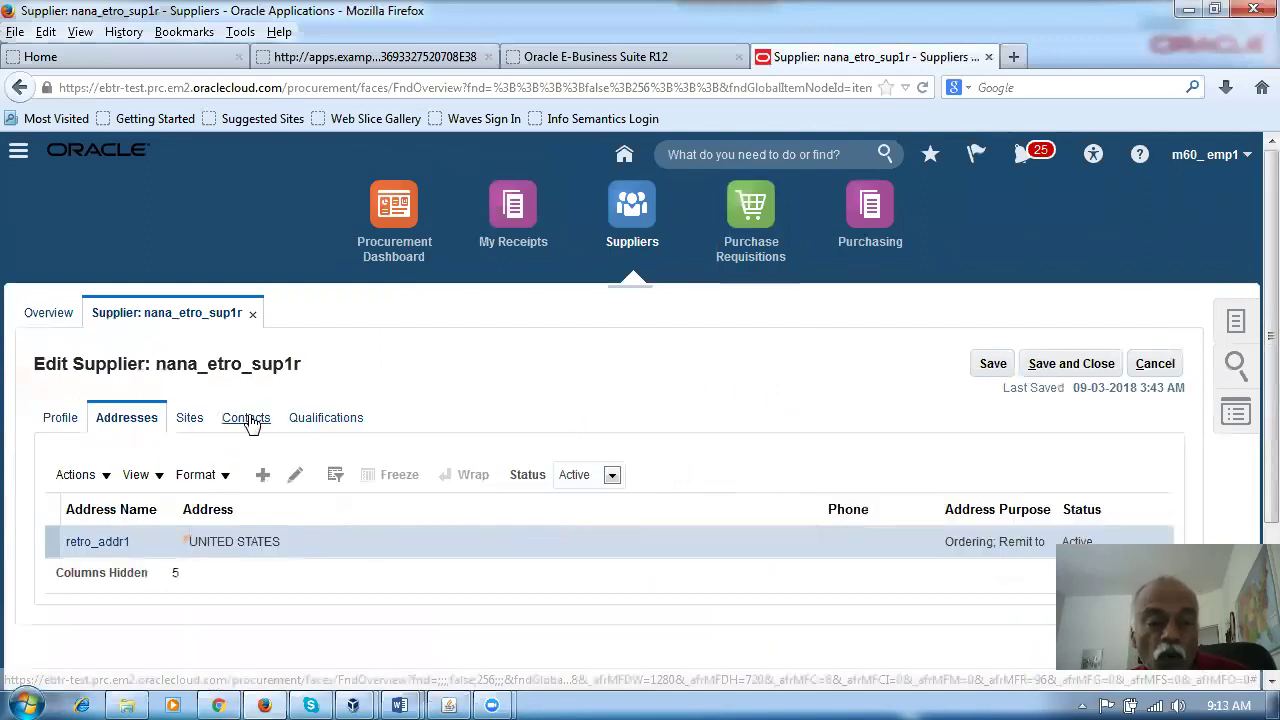
Start a new supplier contact and fill in the contact's first and last names
left_click(250, 418)
left_click(695, 440)
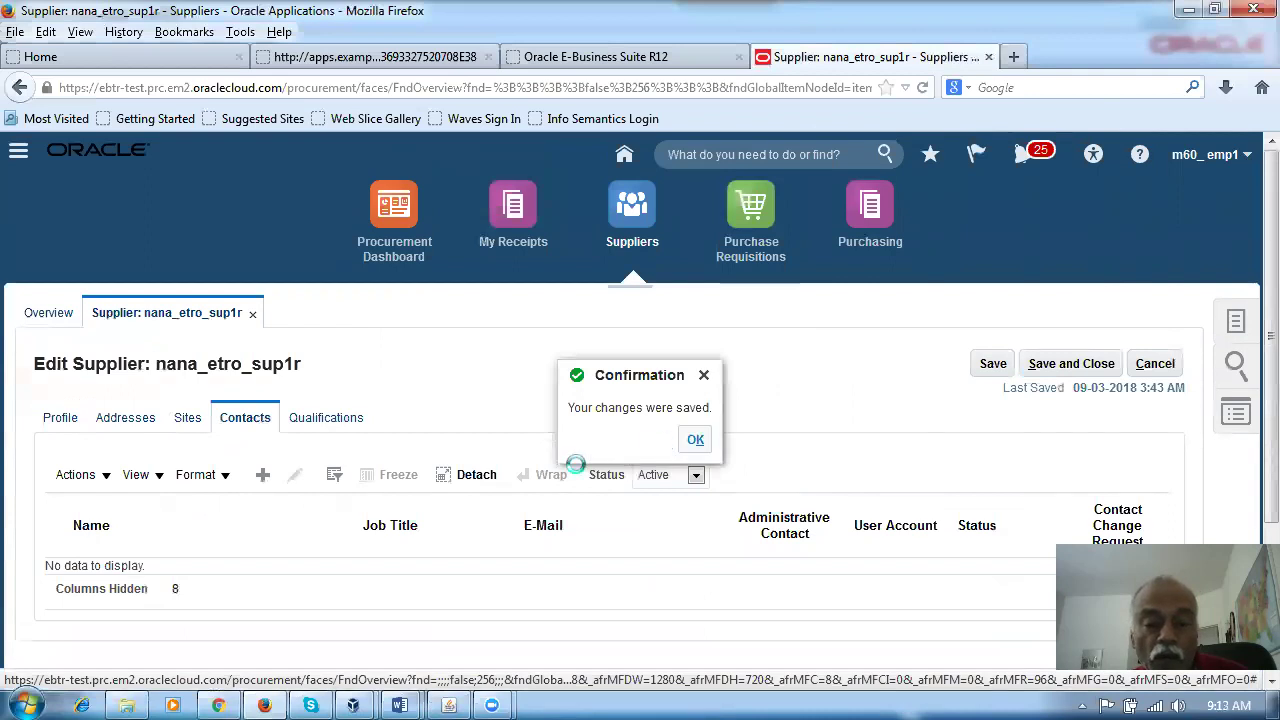
left_click(264, 476)
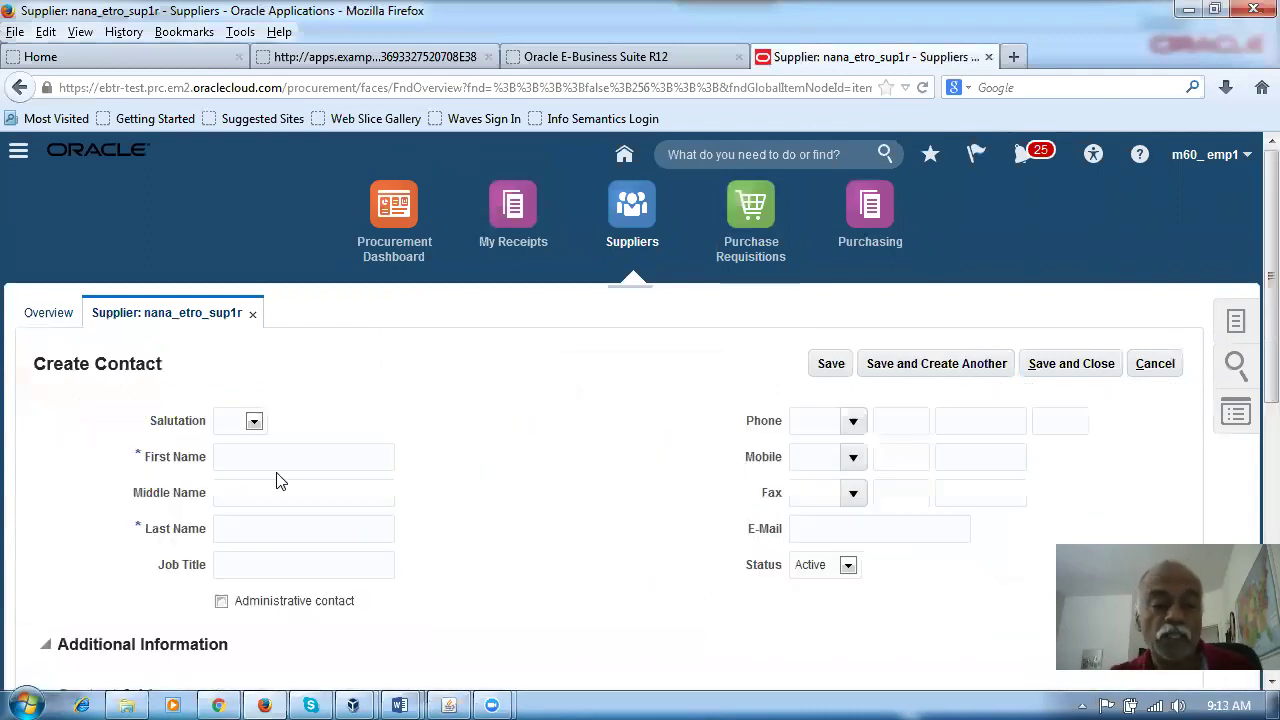
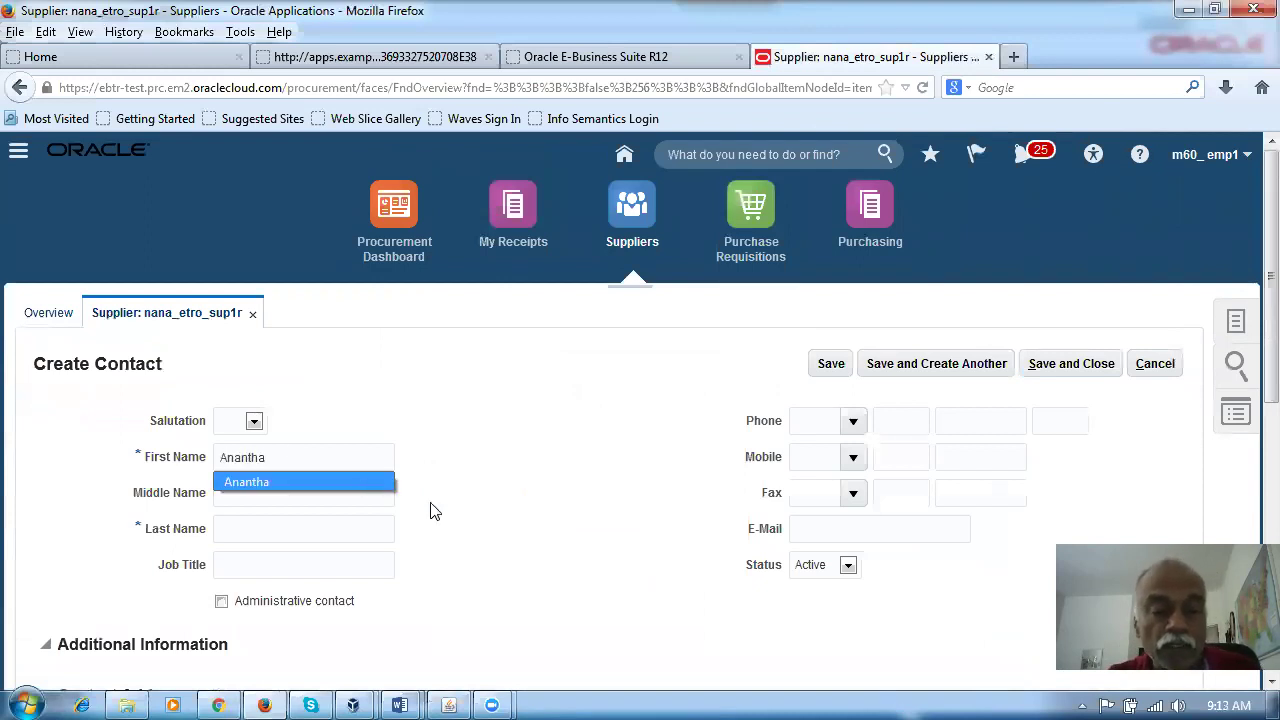
left_click(380, 524)
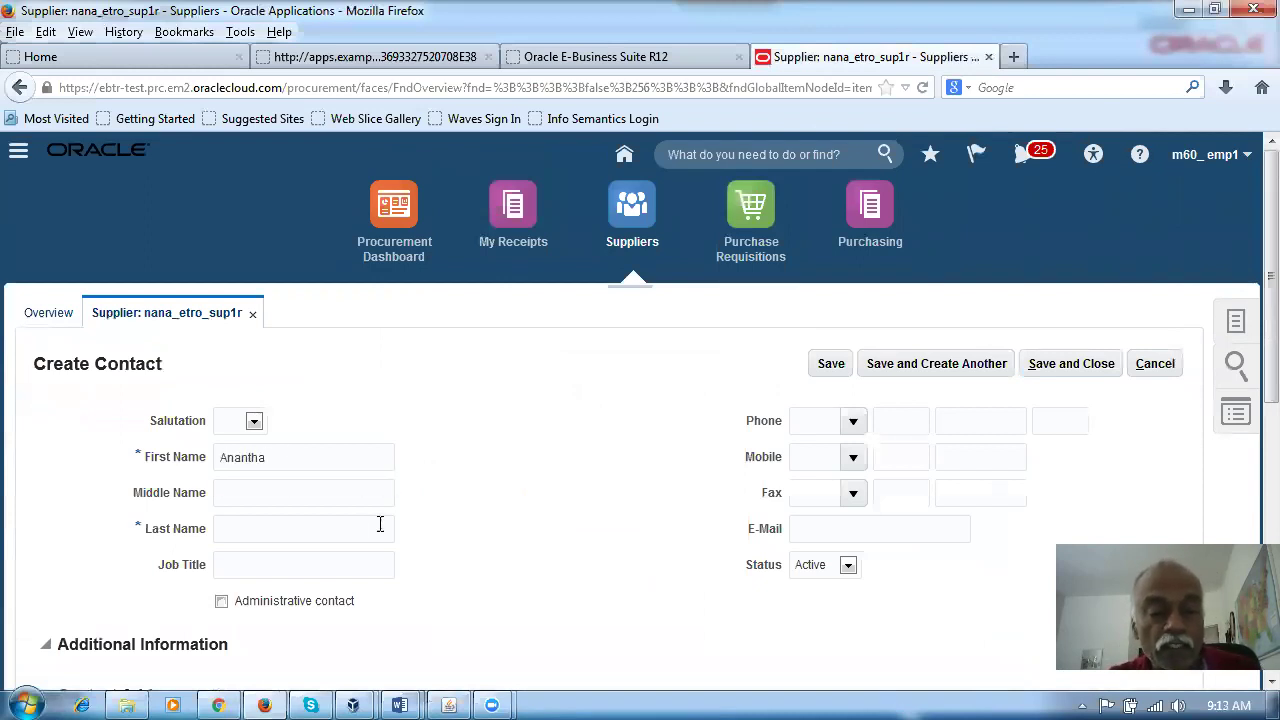
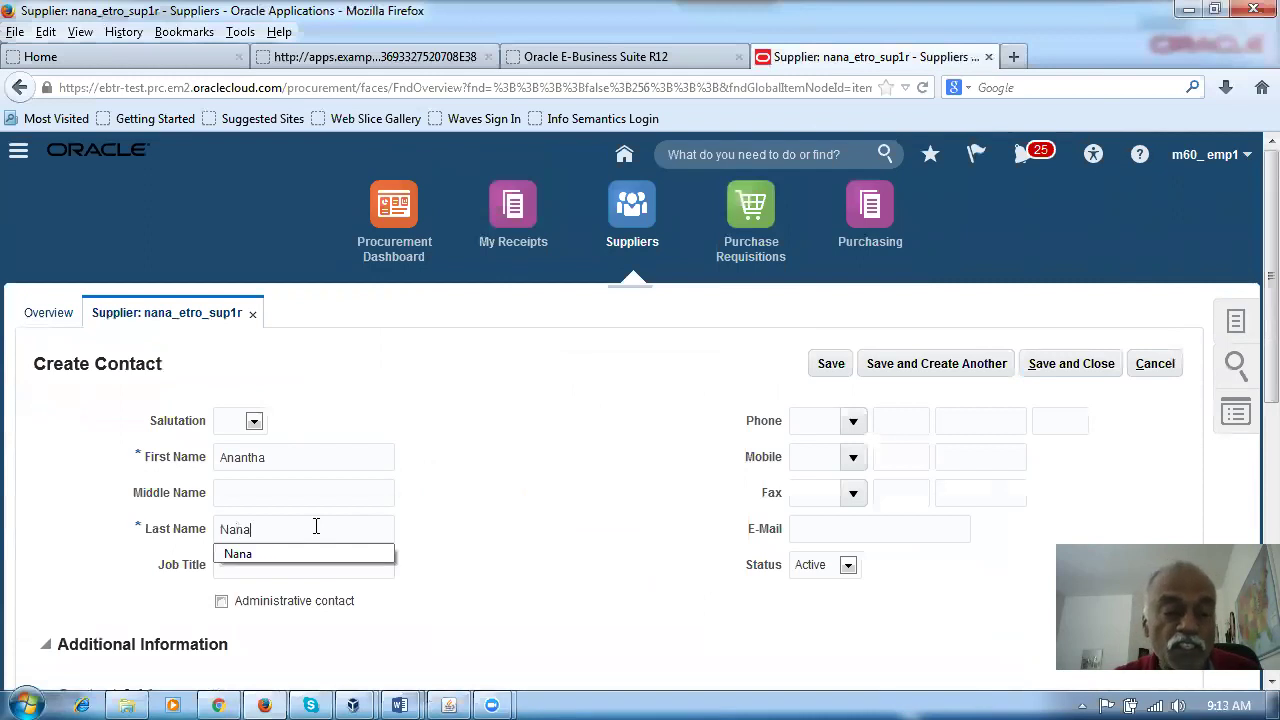
left_click(469, 529)
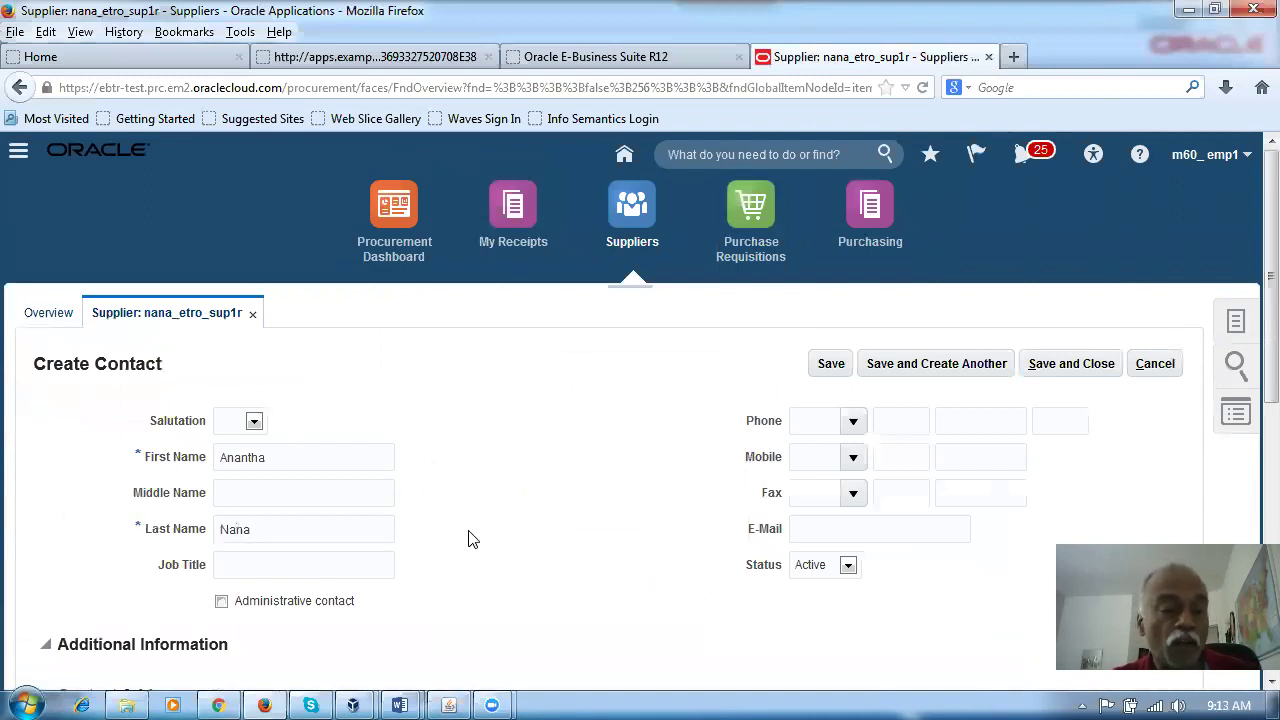
scroll(472, 540, "down", 5)
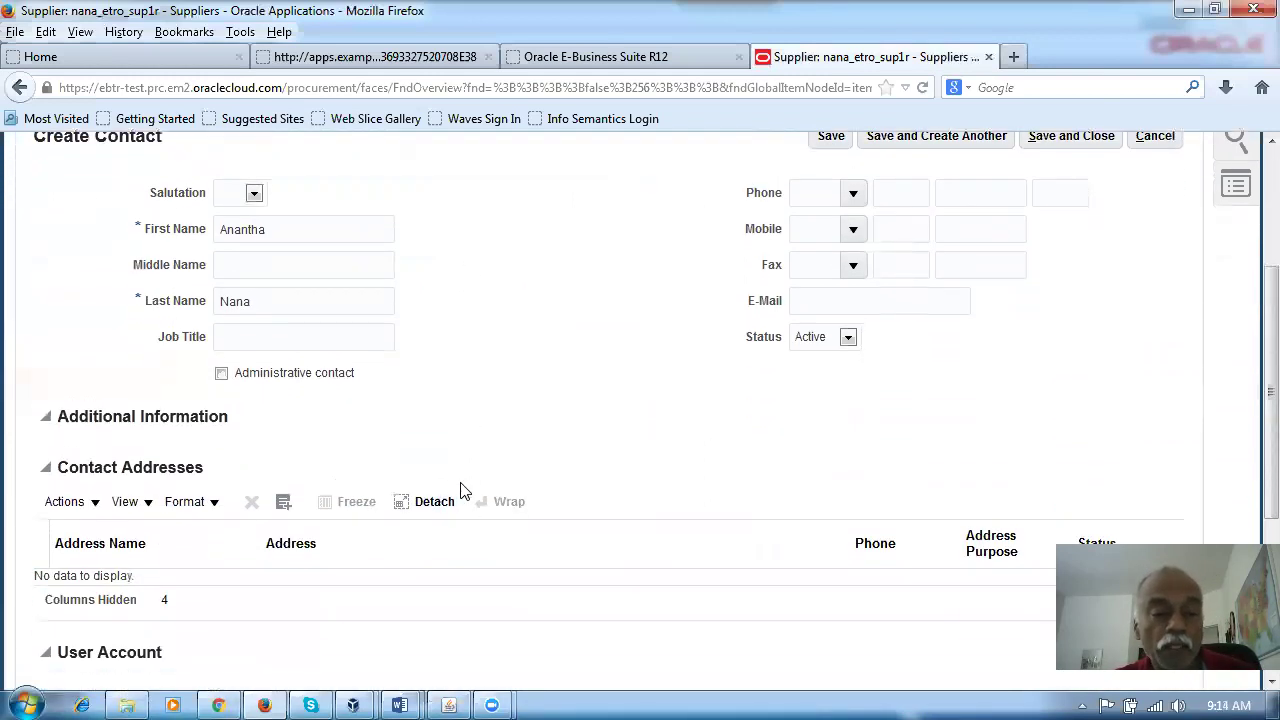
Attach address retro_addr1 to the contact and save it
left_click(60, 505)
left_click(82, 564)
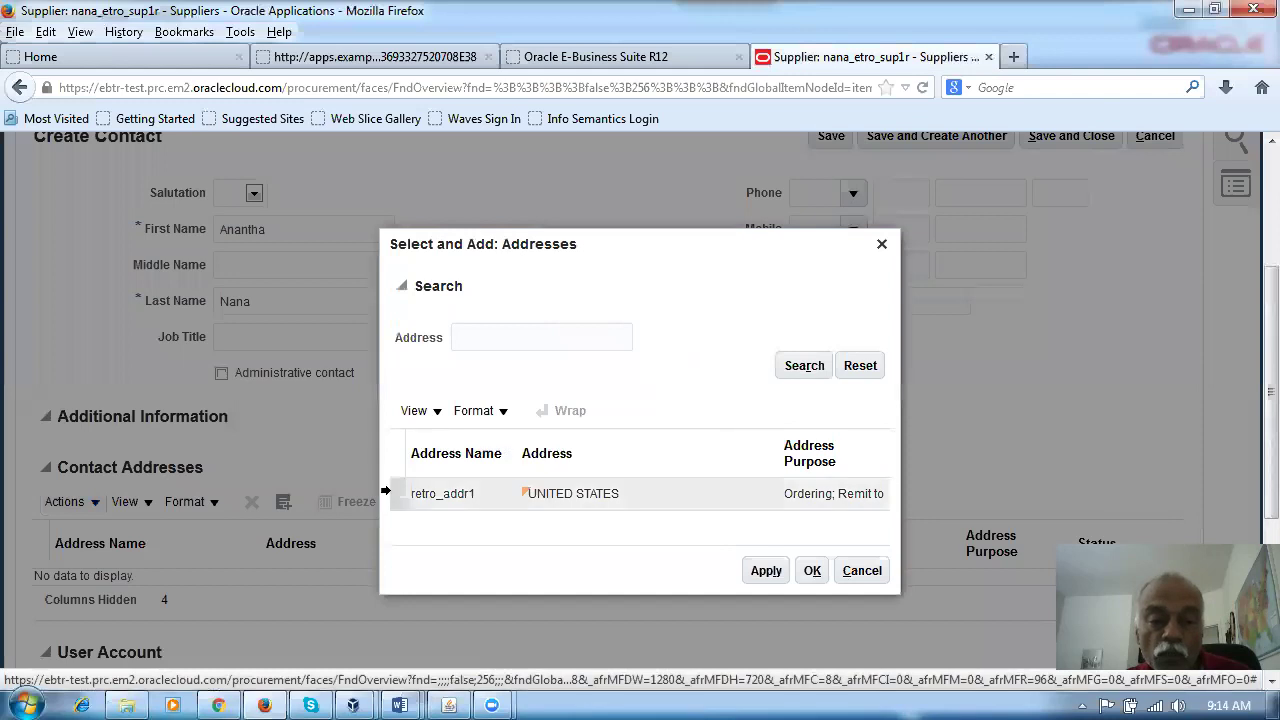
left_click(390, 493)
left_click(766, 571)
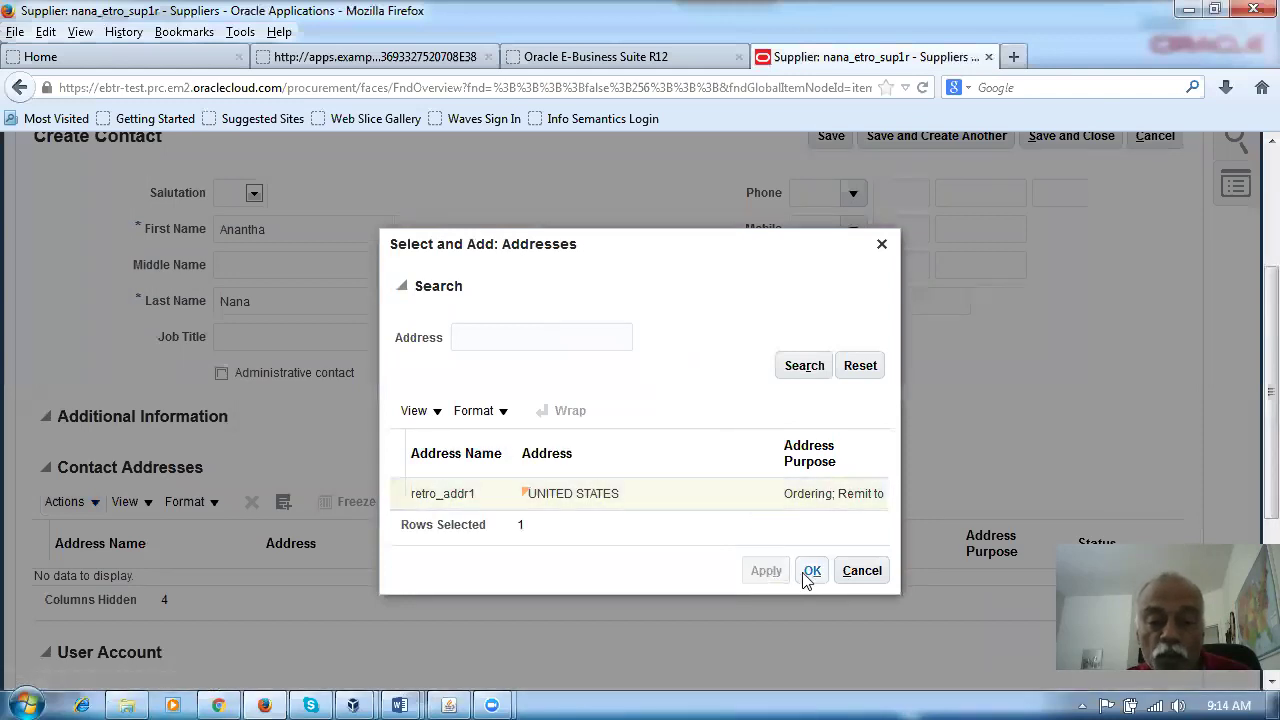
left_click(810, 572)
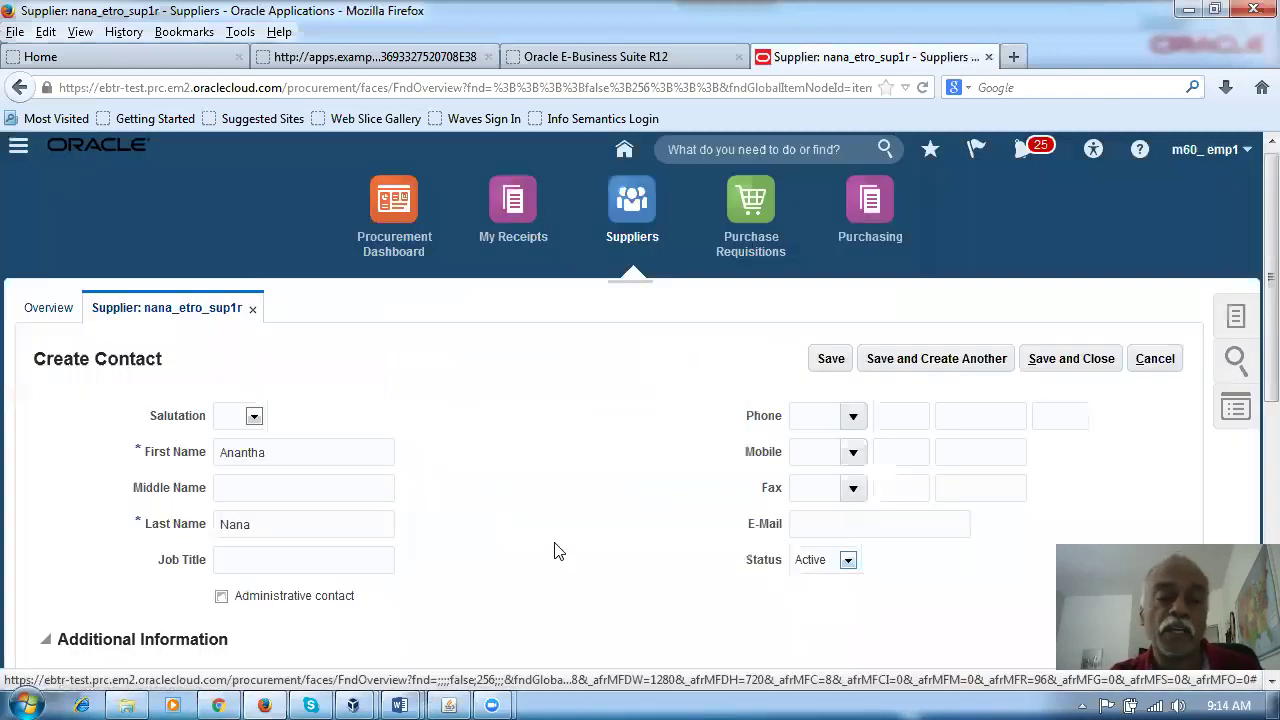
scroll(558, 551, "down", 6)
scroll(507, 430, "up", 4)
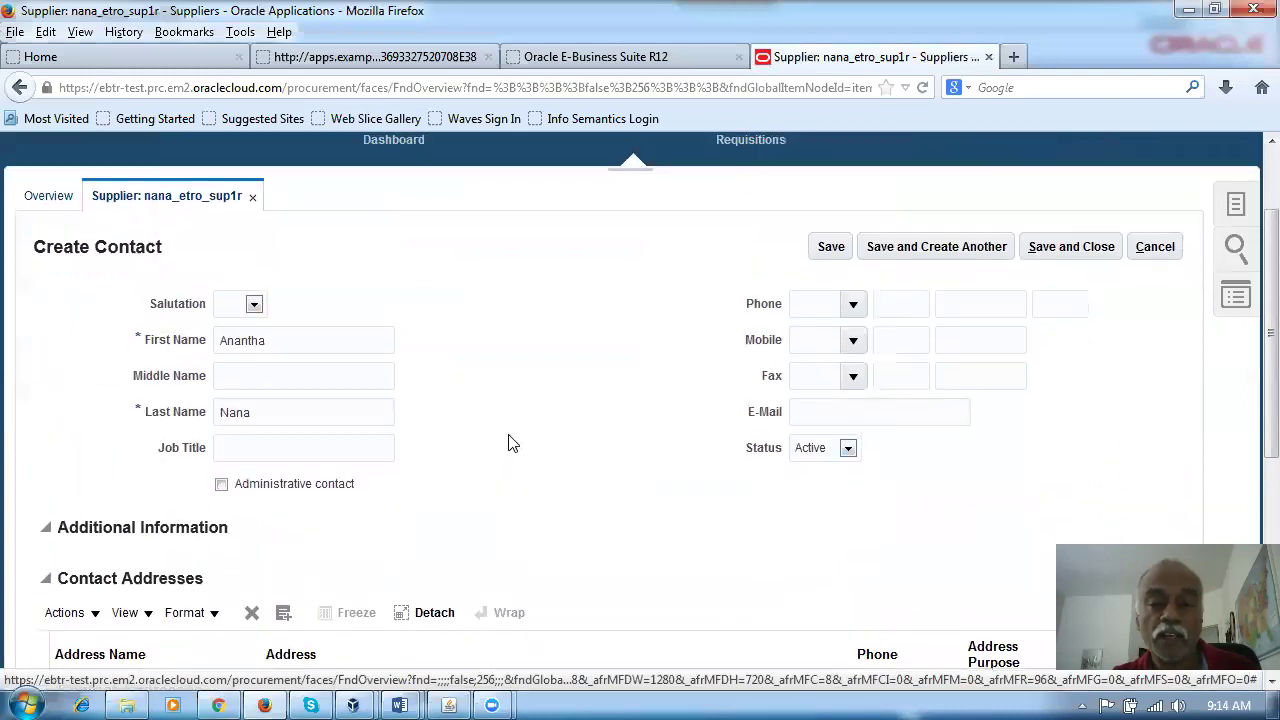
scroll(829, 412, "up", 2)
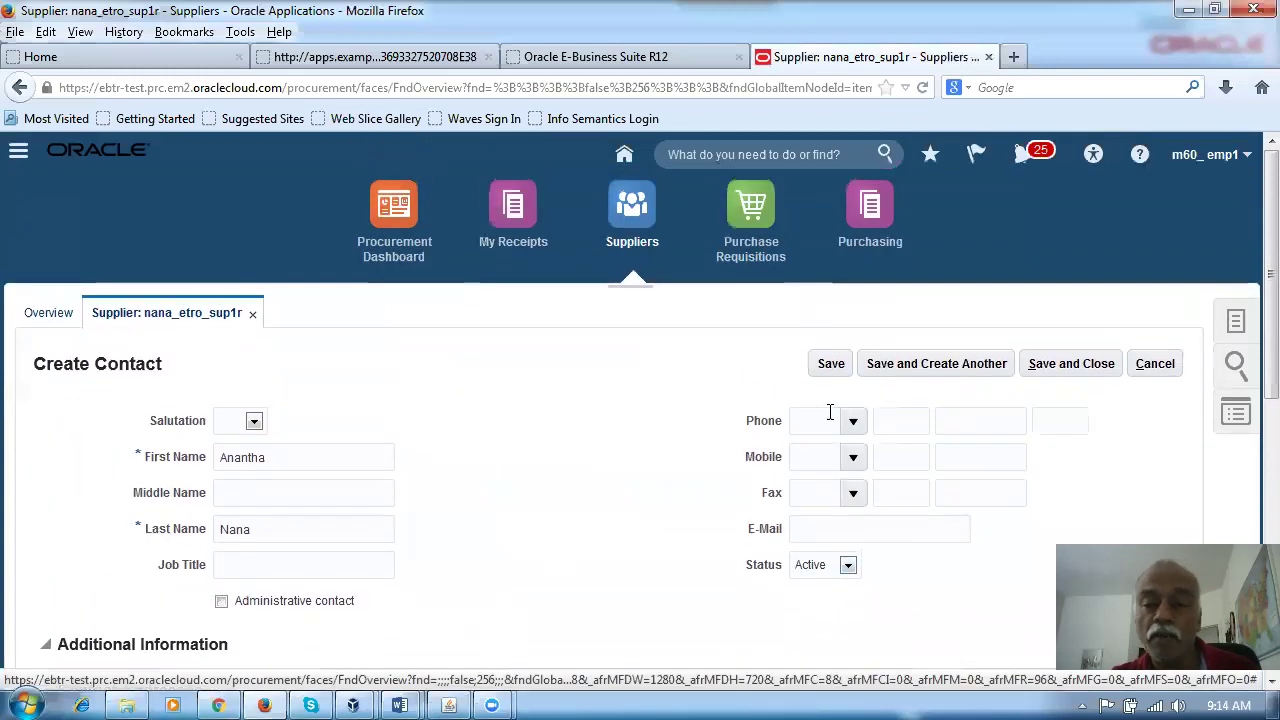
left_click(1078, 364)
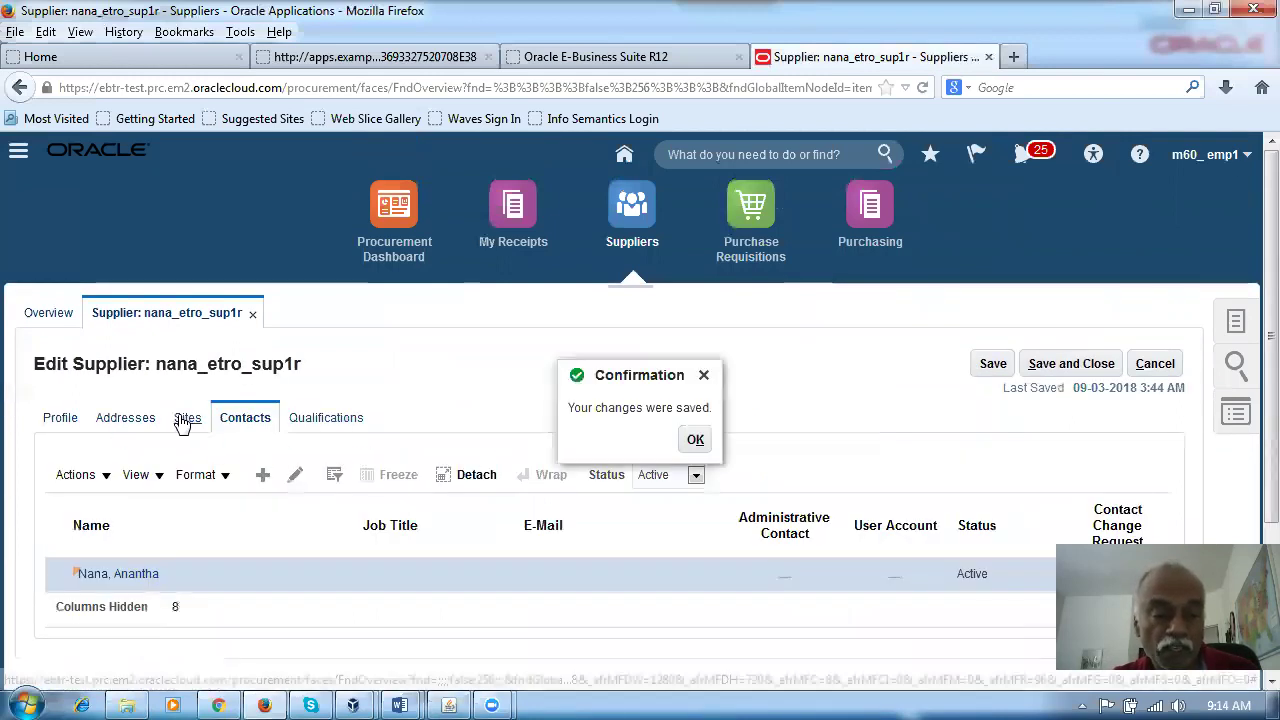
Create supplier site 'Site 1' based on address retro_addr1
left_click(695, 439)
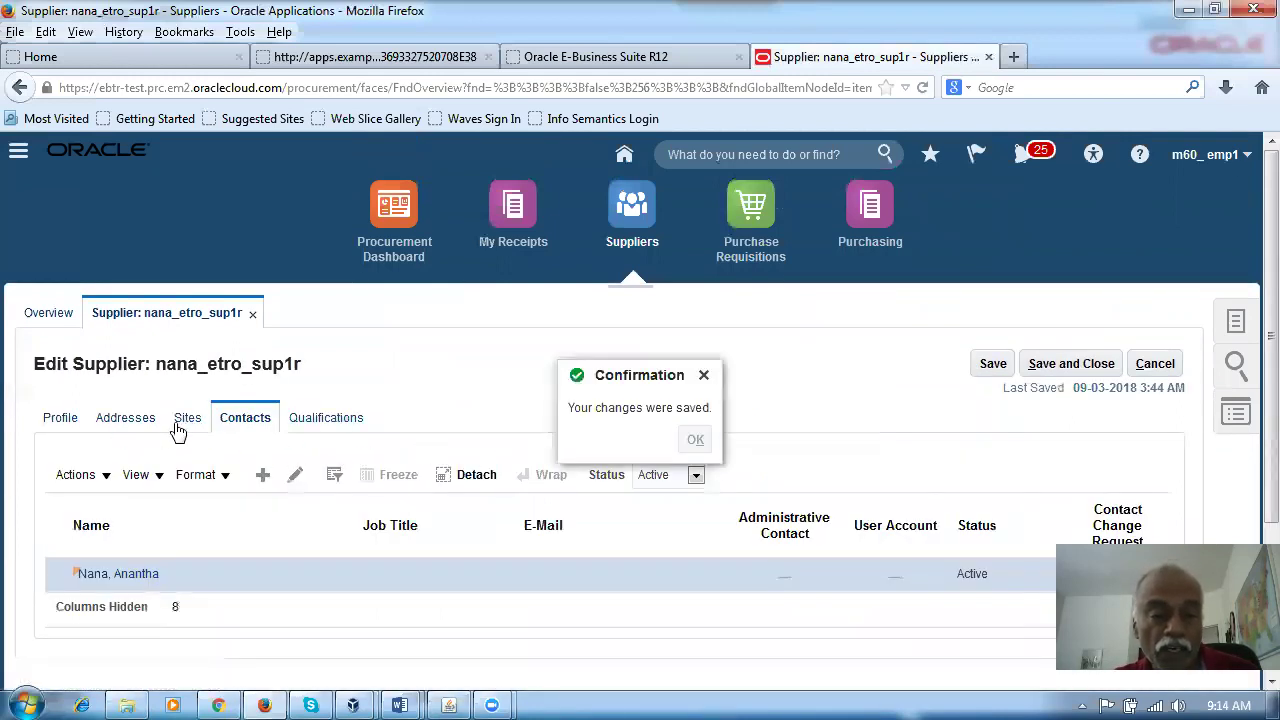
left_click(186, 423)
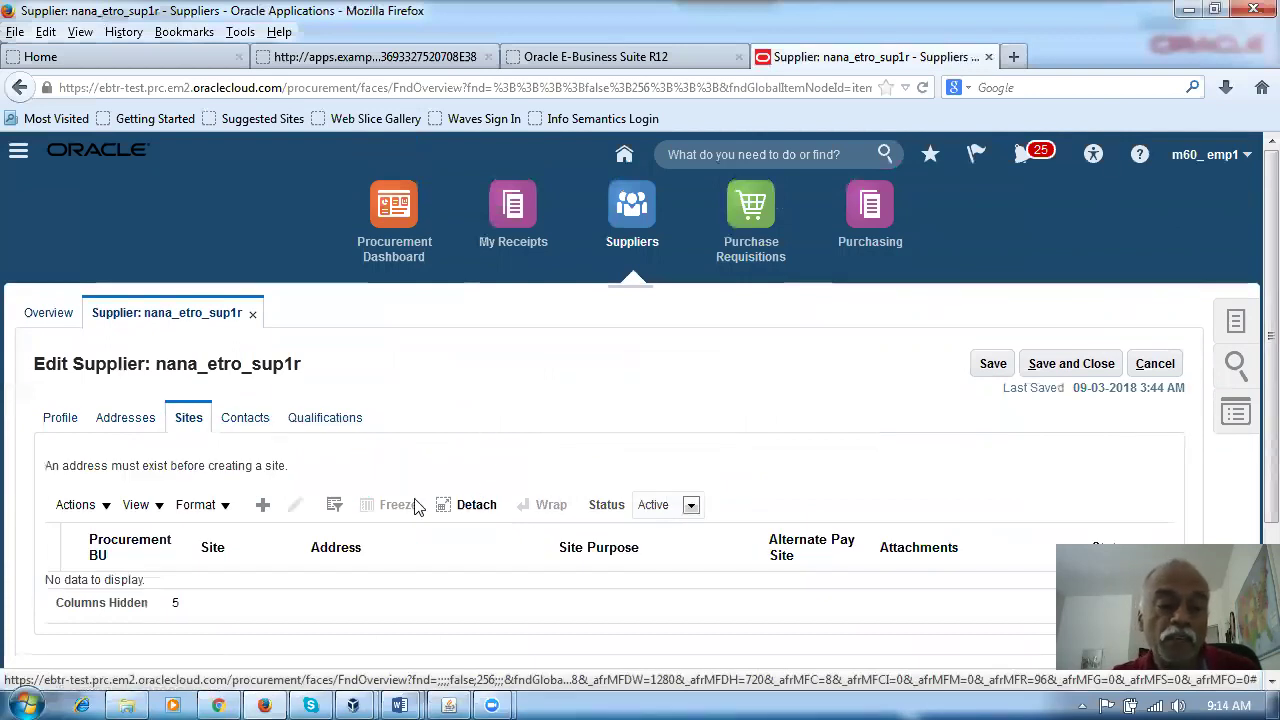
left_click(263, 504)
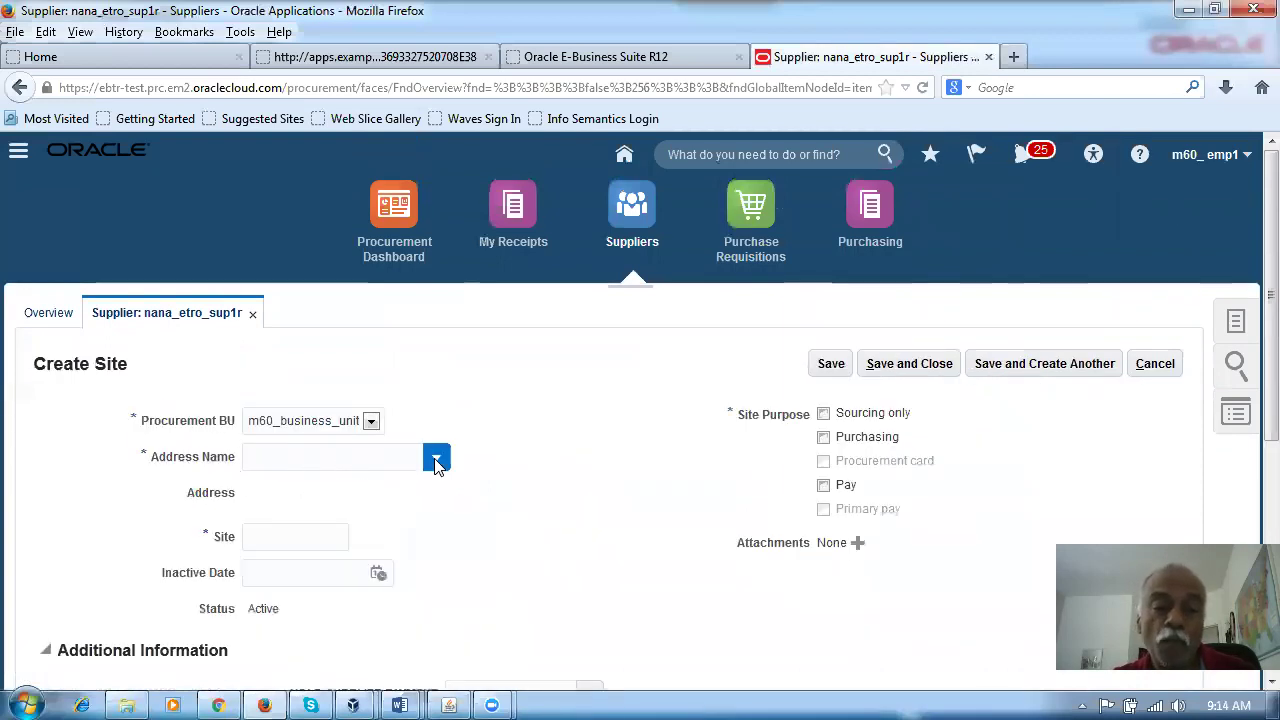
left_click(436, 458)
left_click(408, 492)
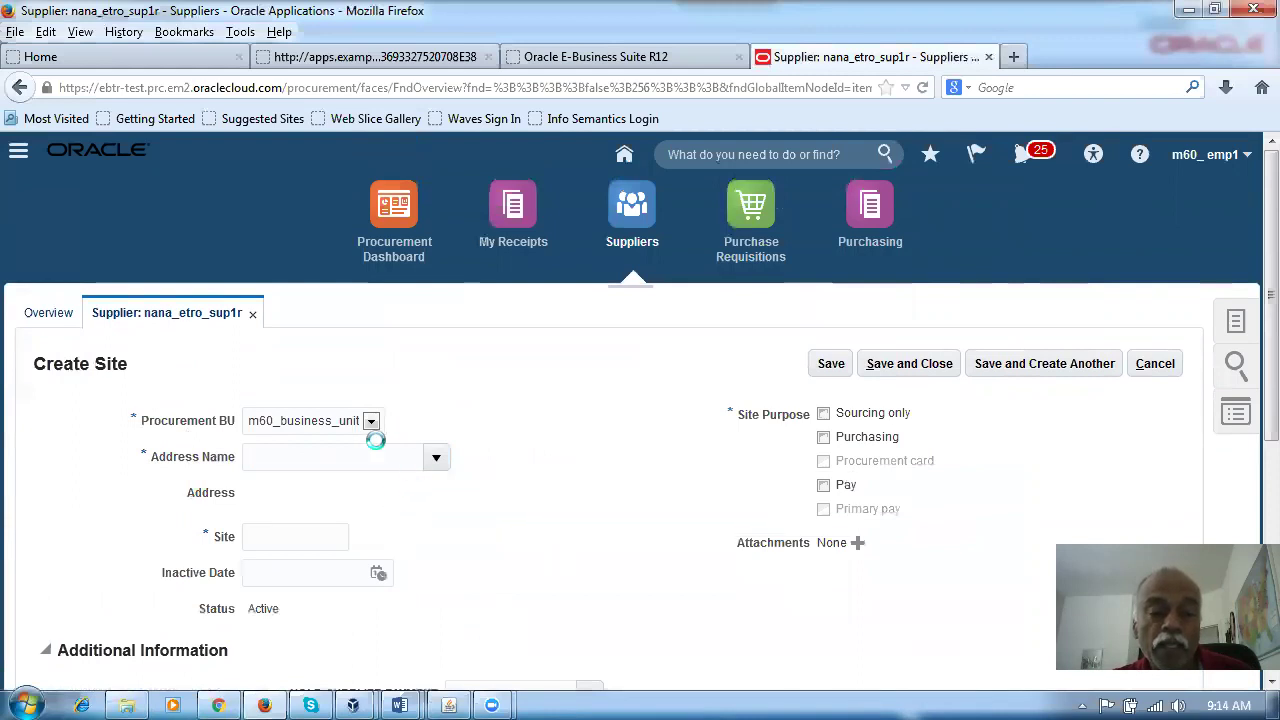
left_click_drag(320, 541, 178, 555)
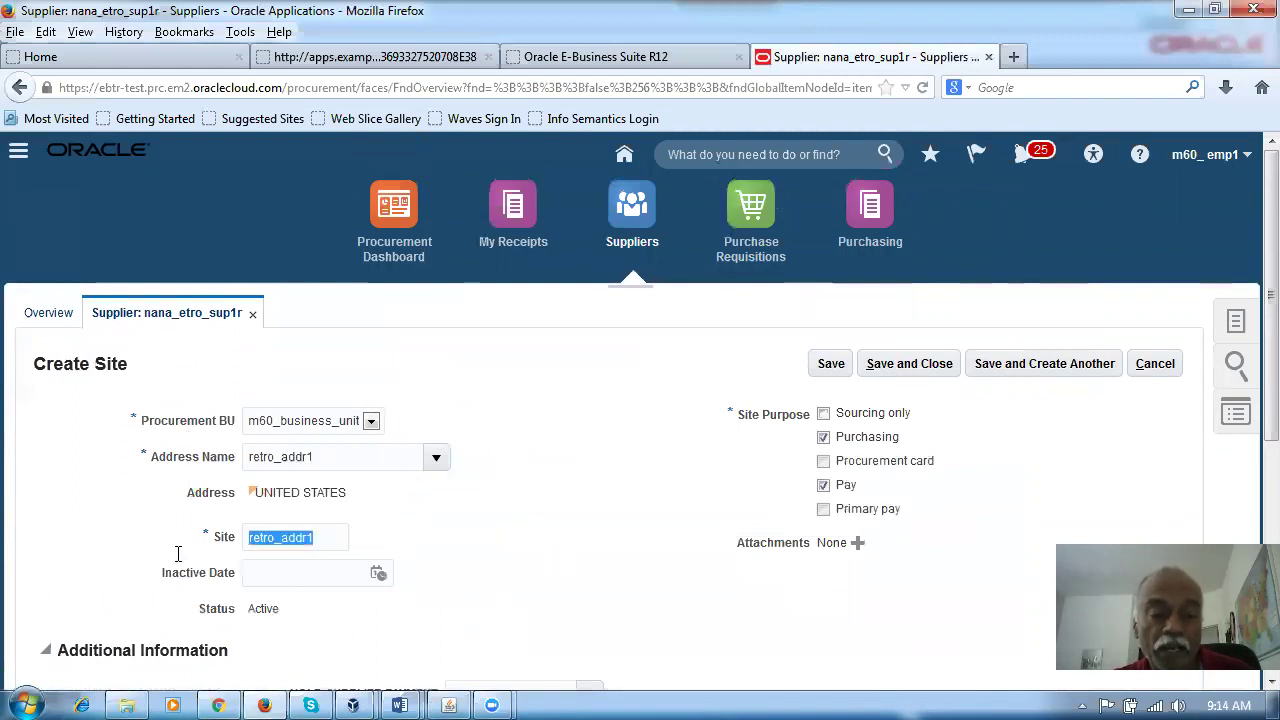
type("Site 1")
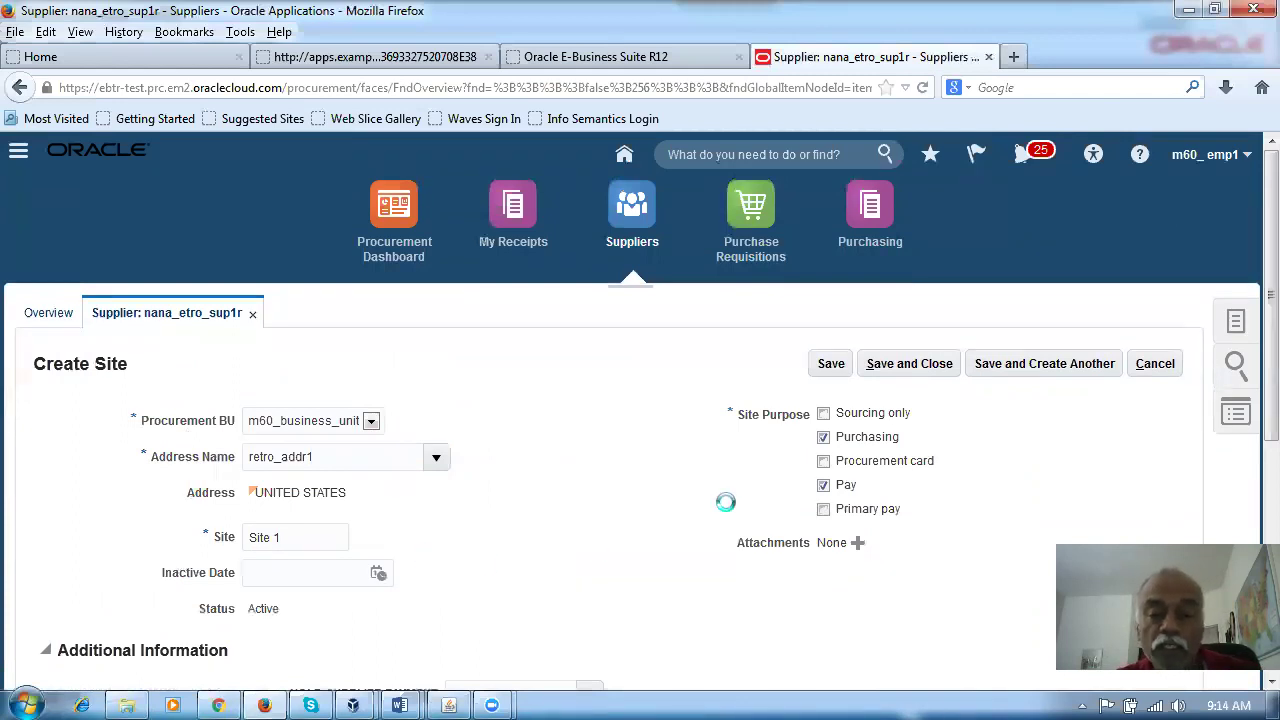
scroll(522, 587, "down", 5)
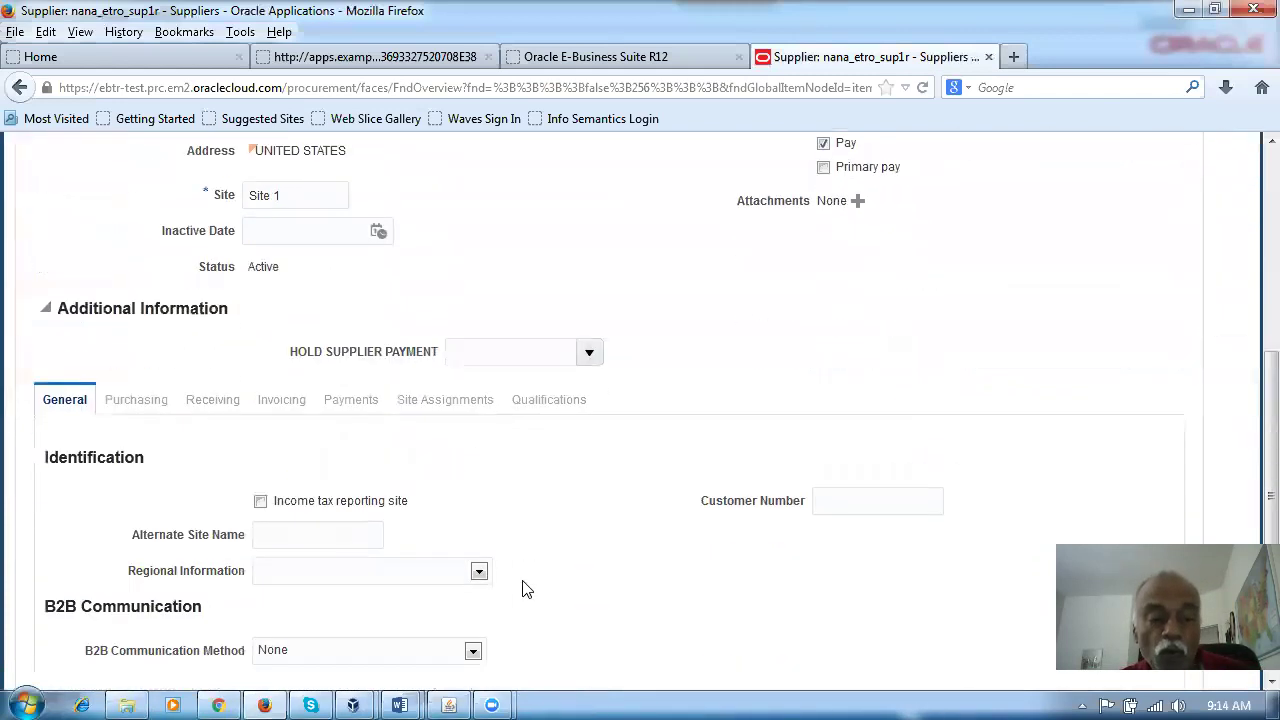
scroll(568, 498, "up", 3)
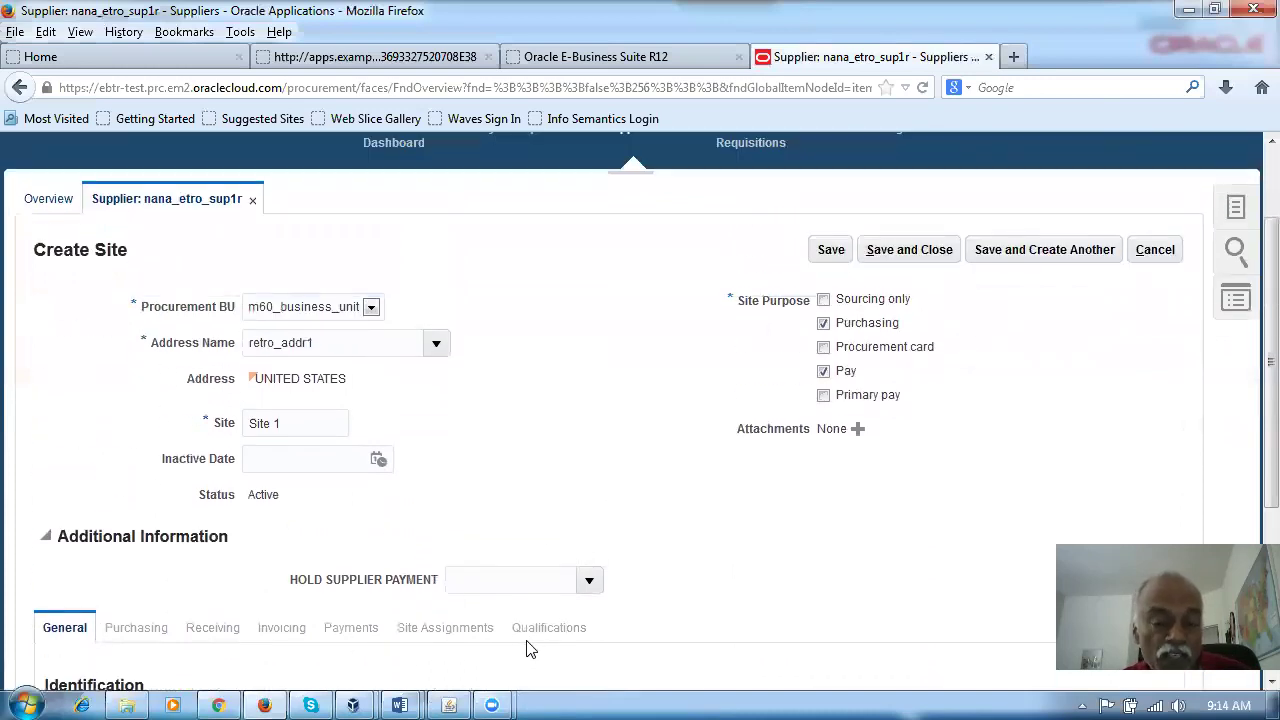
Save the new site and the supplier, returning to the Suppliers overview
left_click(831, 250)
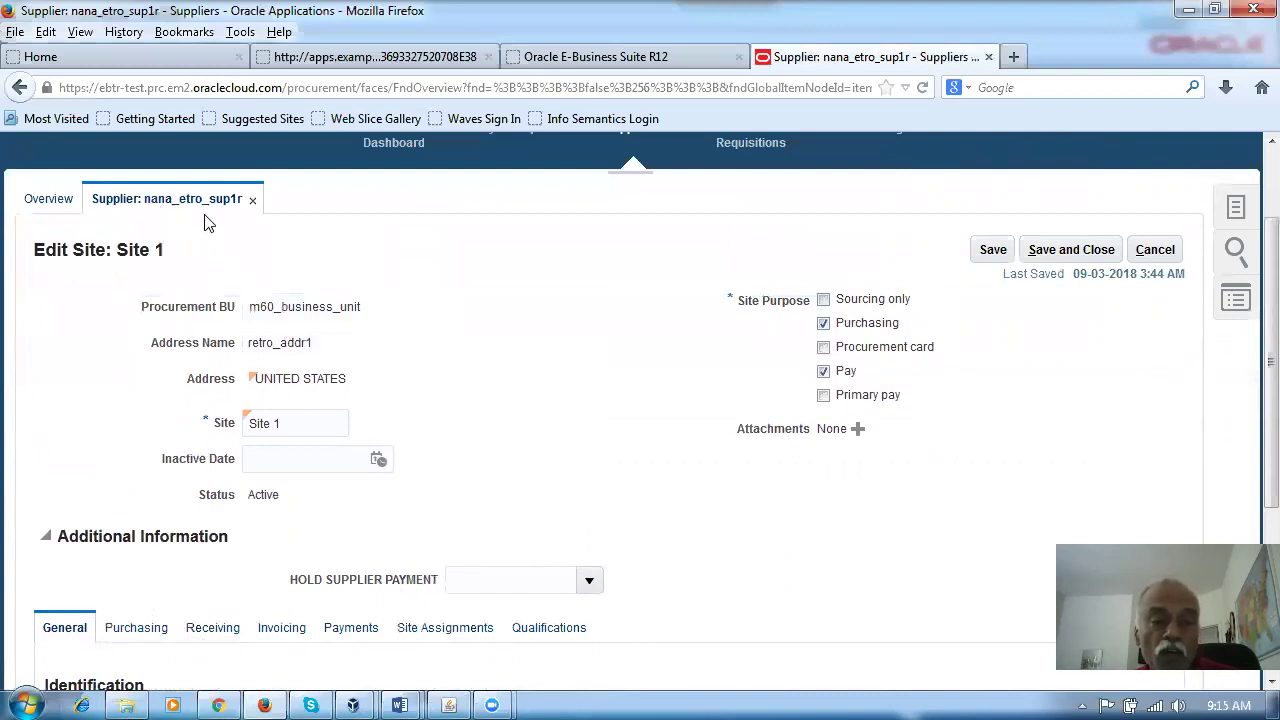
left_click(1100, 250)
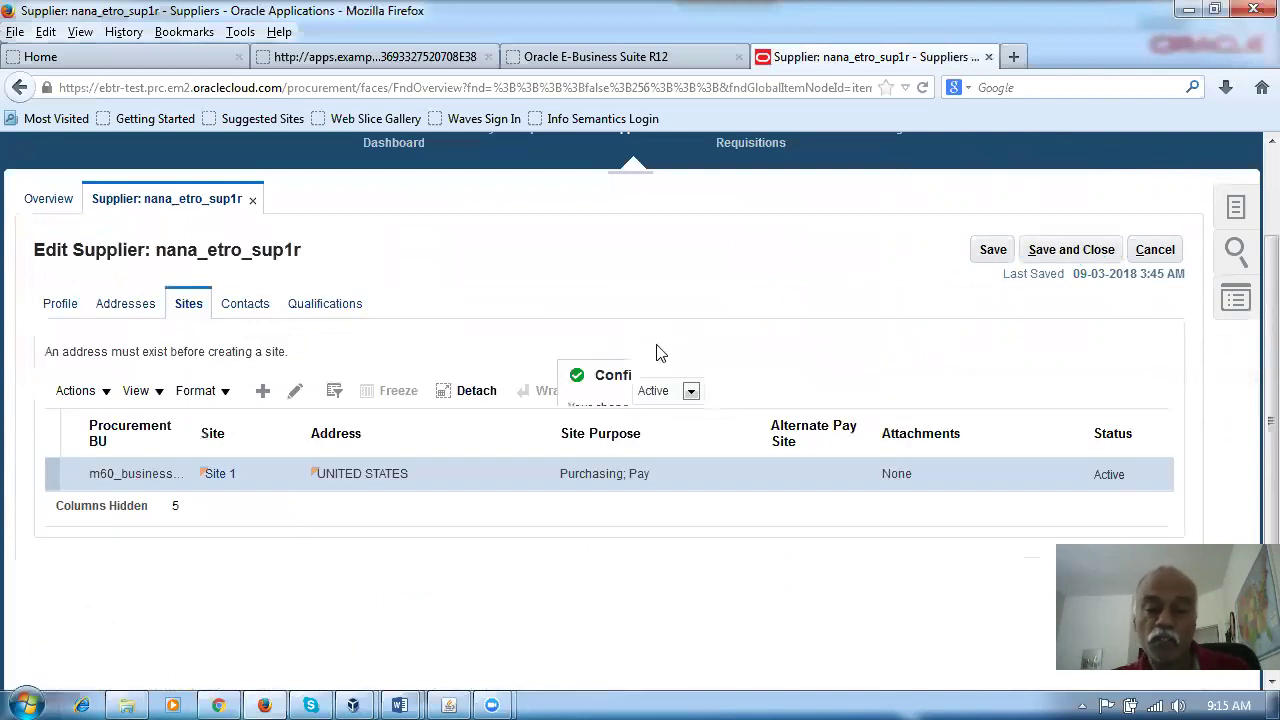
left_click(695, 439)
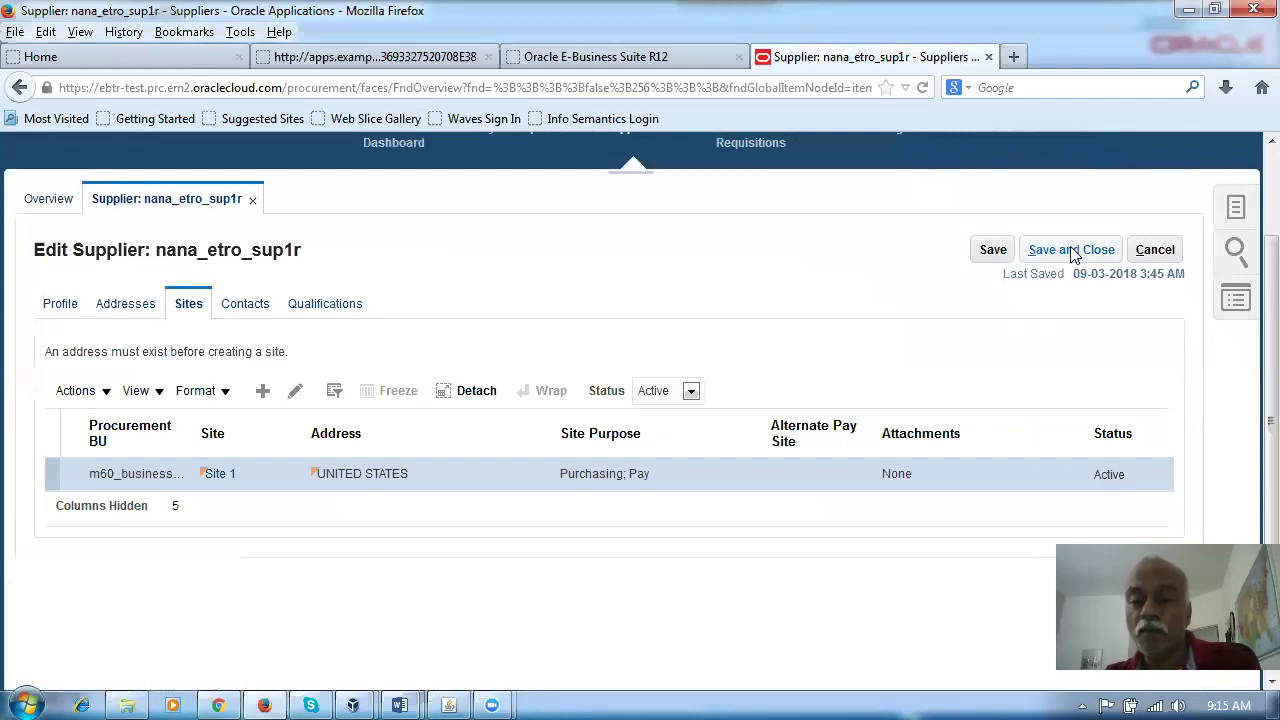
left_click(1100, 250)
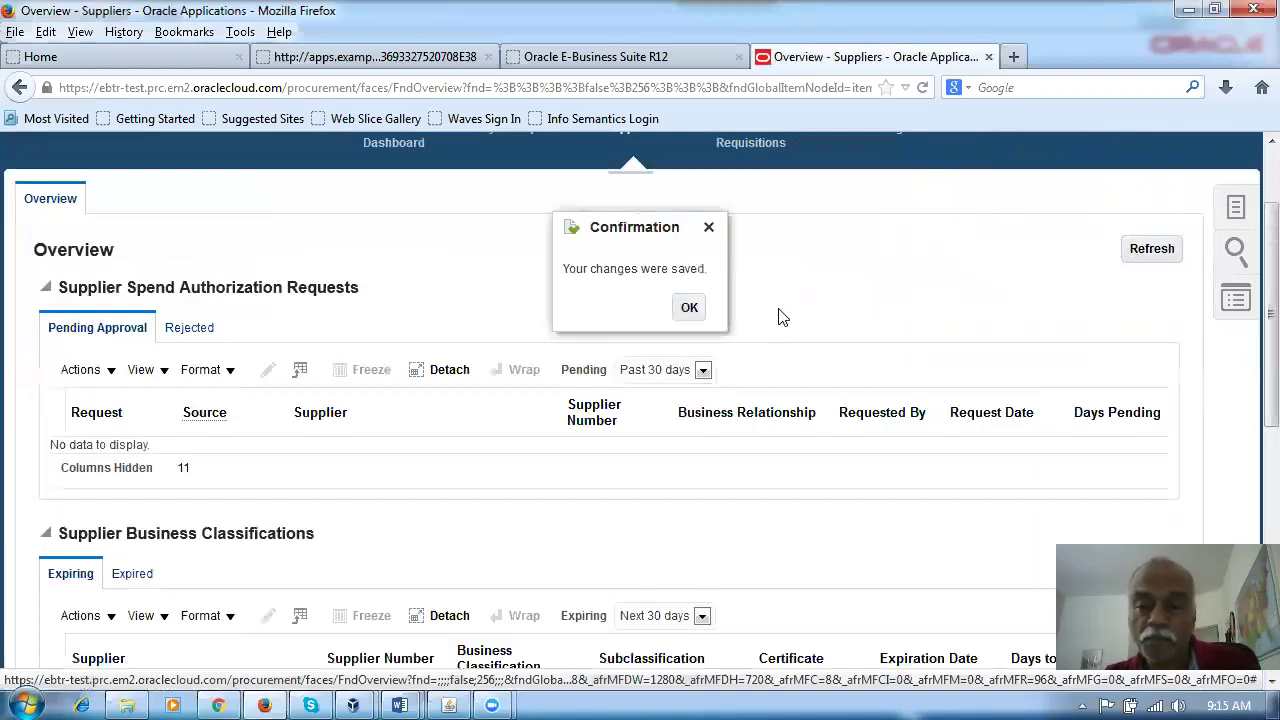
Return Home and open Product Management > Product Information Management
left_click(684, 312)
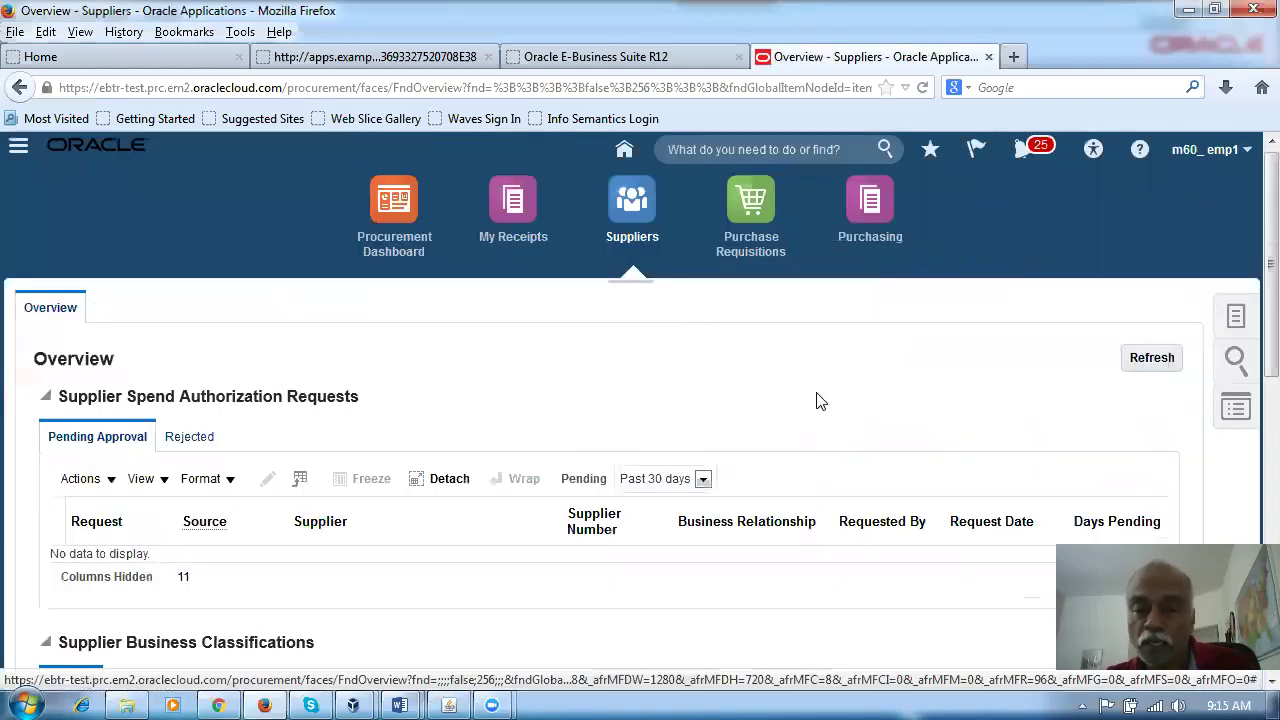
left_click(624, 153)
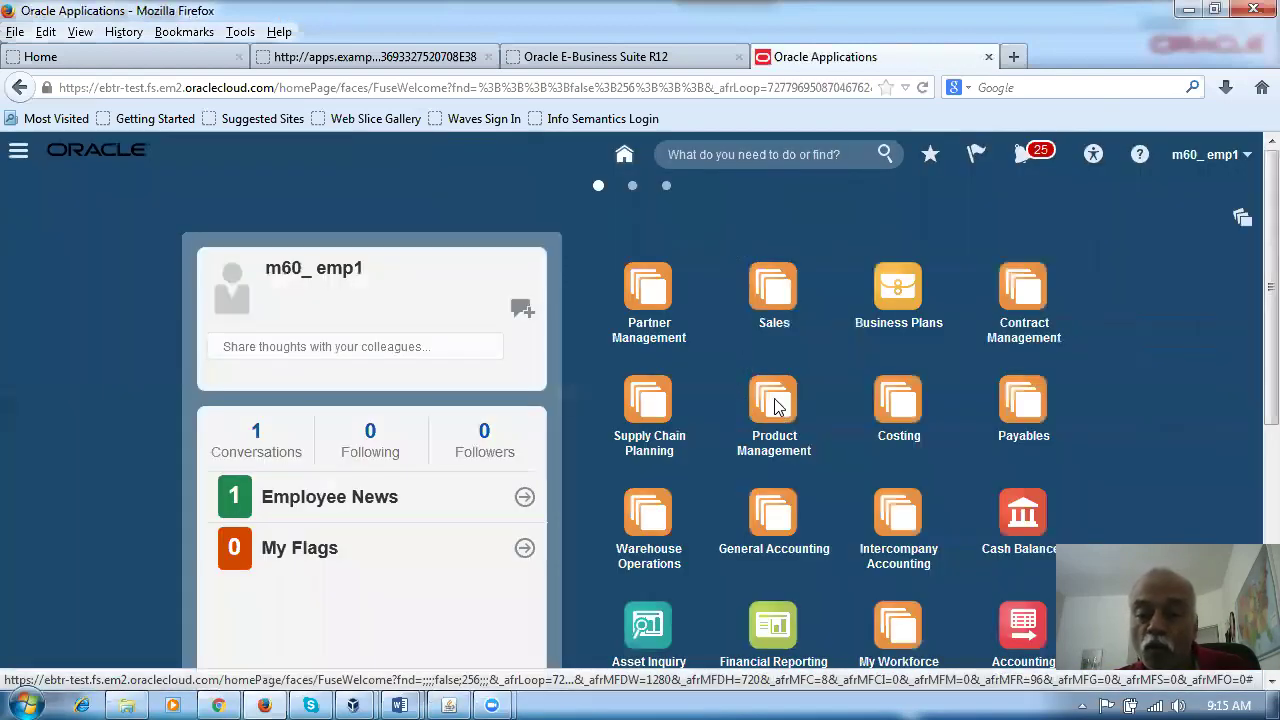
left_click(778, 405)
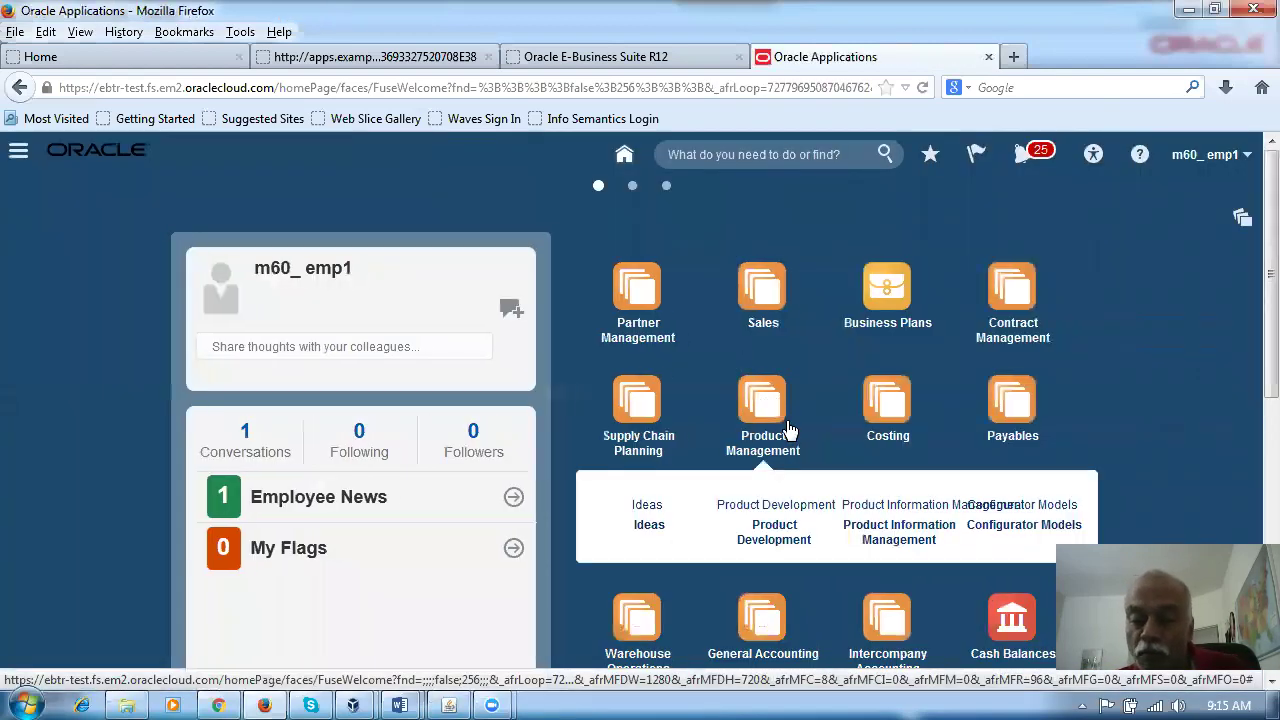
left_click(912, 528)
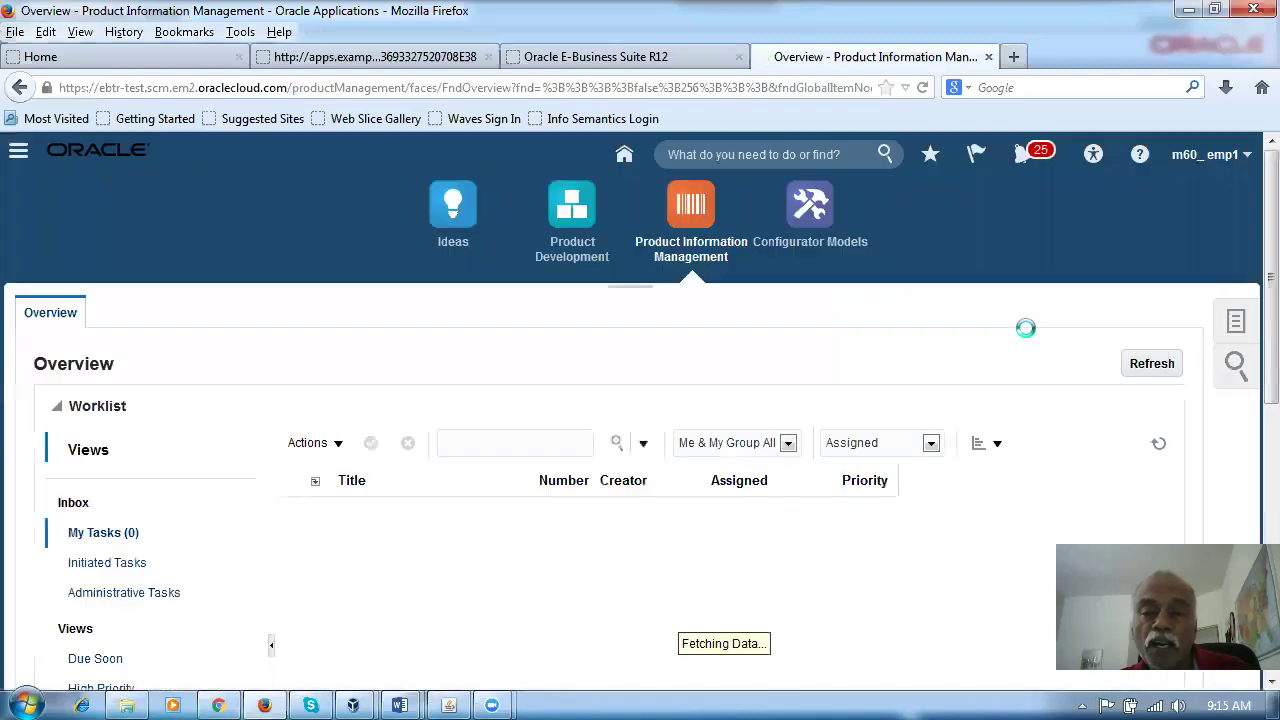
Start a new item in organization M600, Root Item Class, with the m60_purchased Item template
left_click(1236, 326)
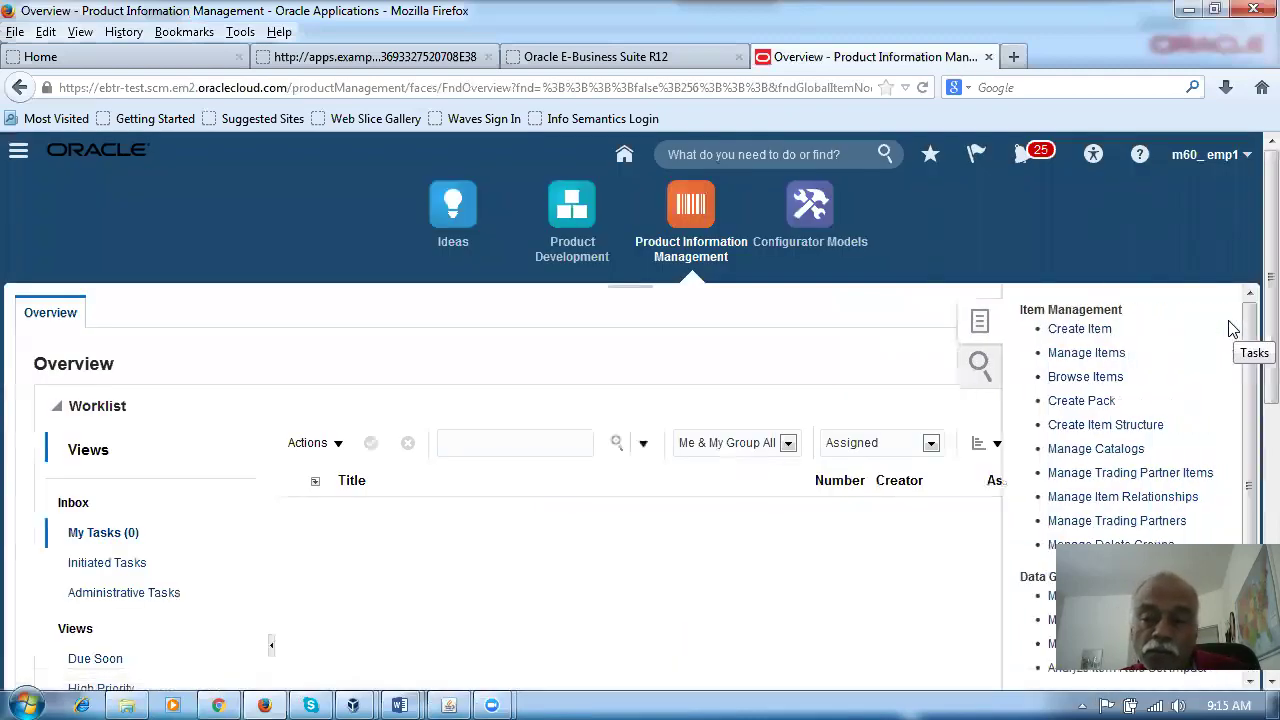
left_click(1078, 330)
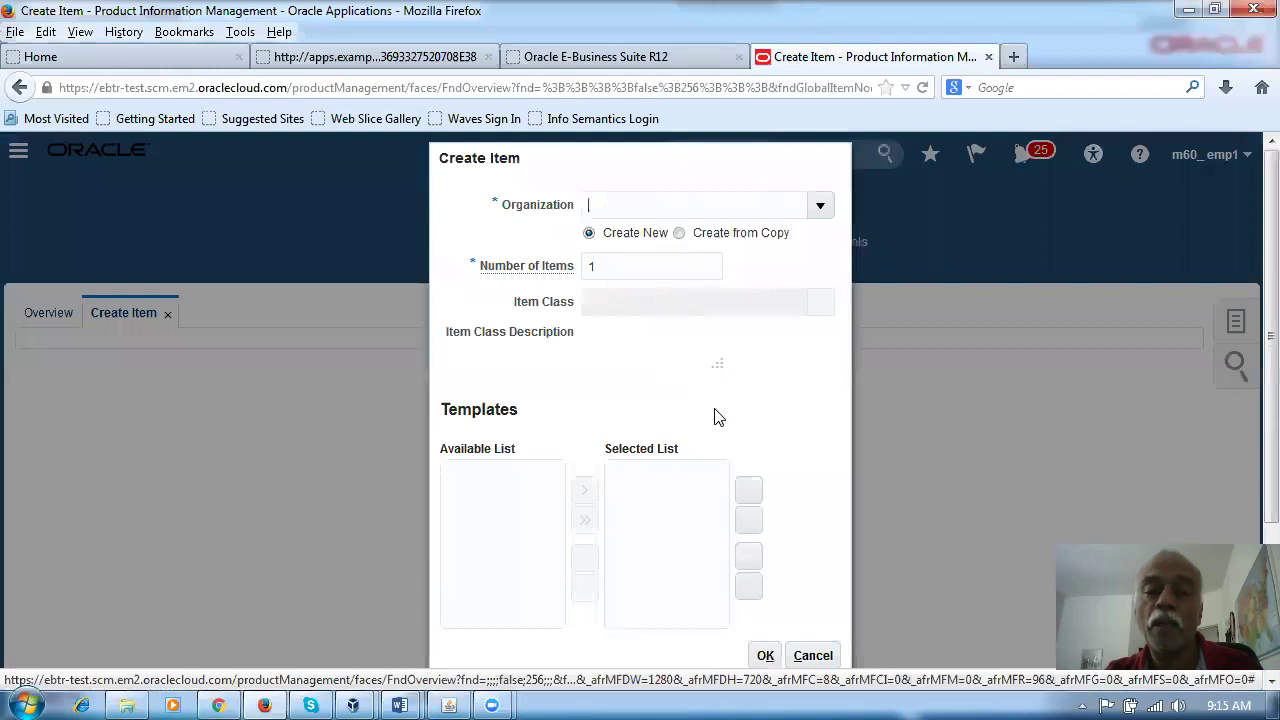
type("M")
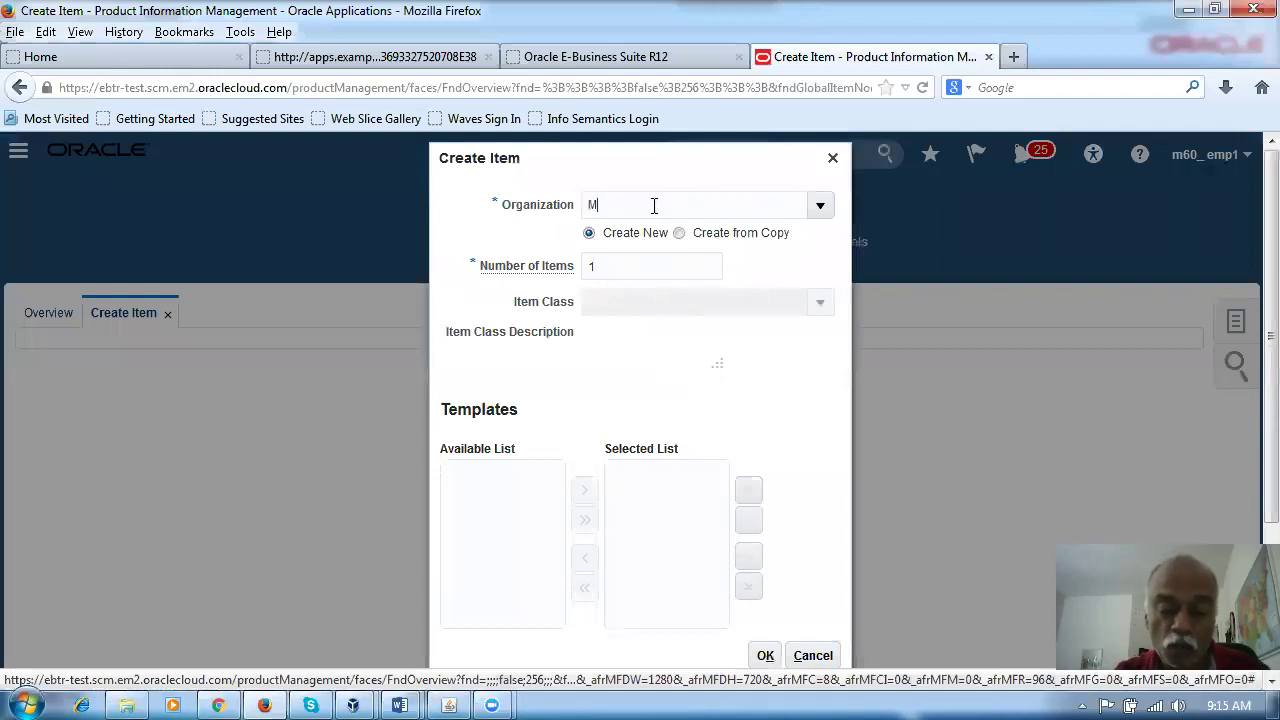
type("60")
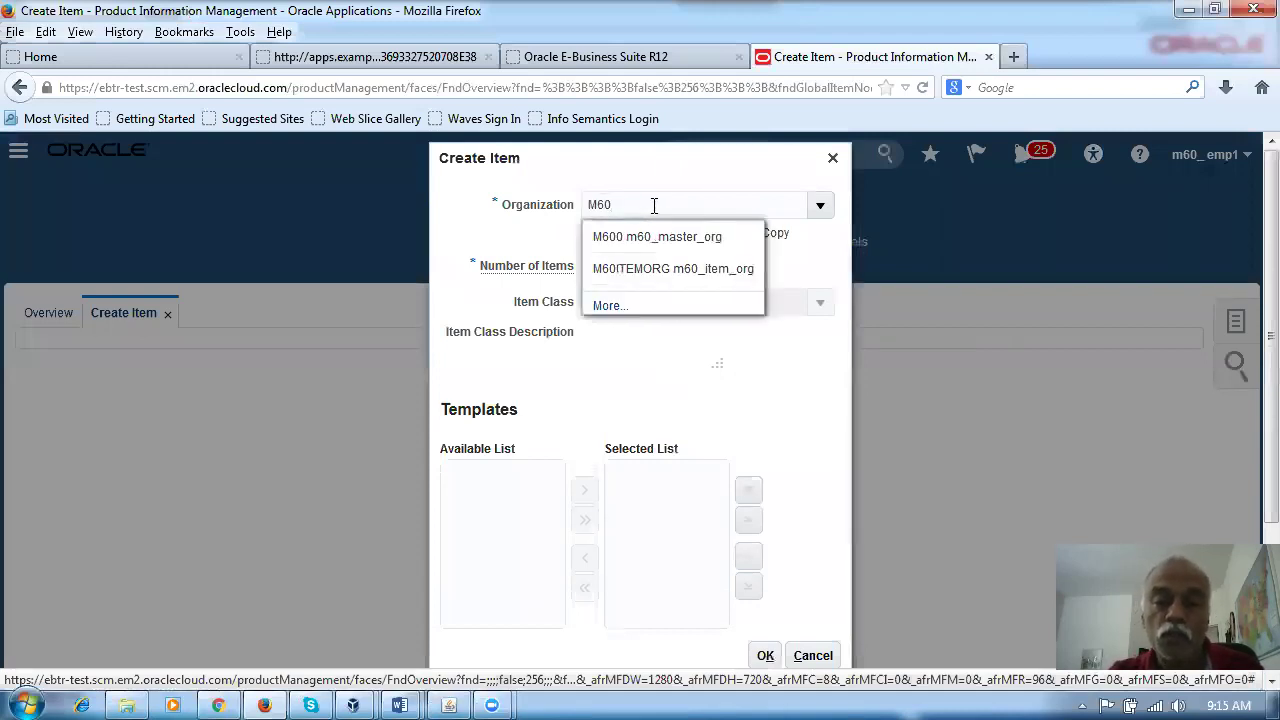
left_click(651, 237)
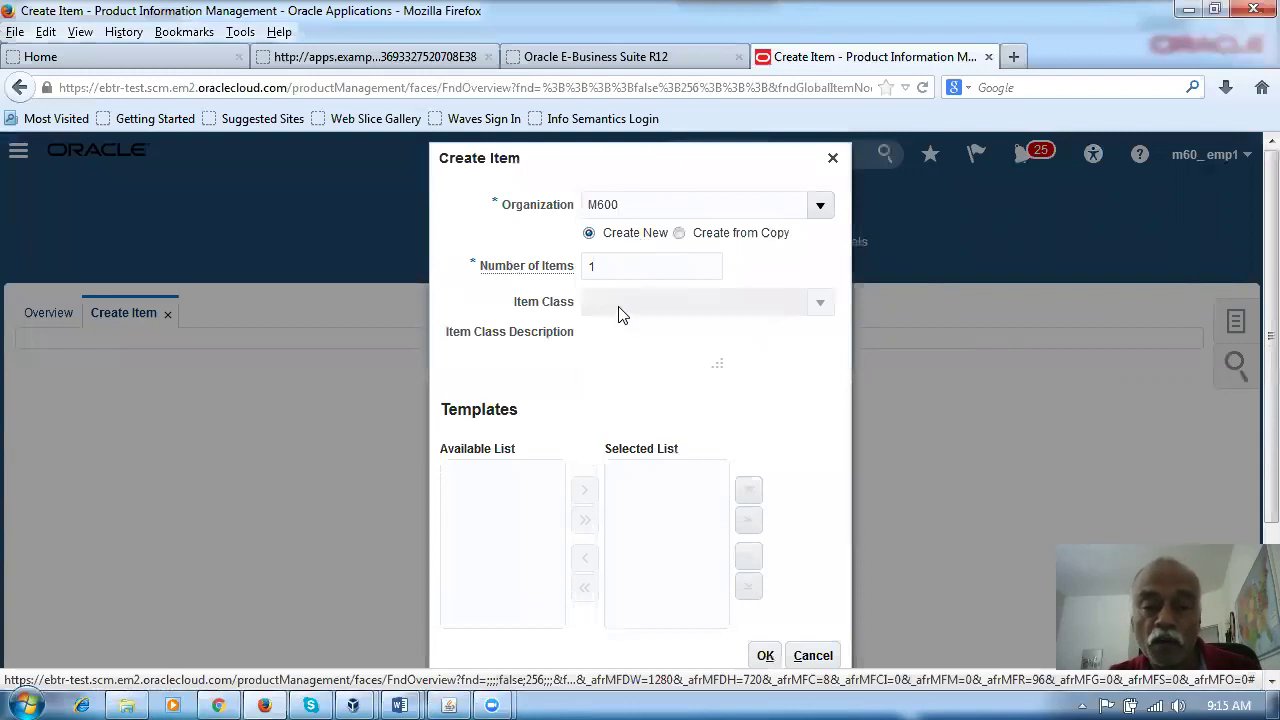
left_click(624, 305)
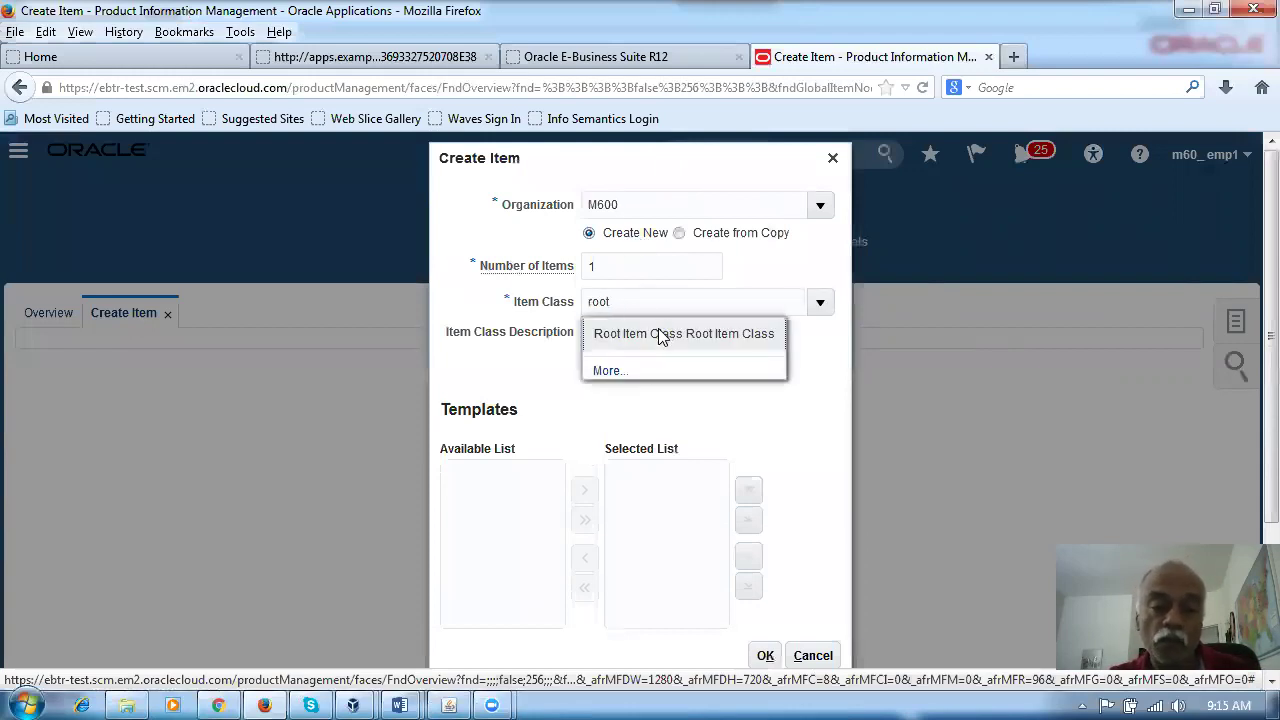
left_click(660, 333)
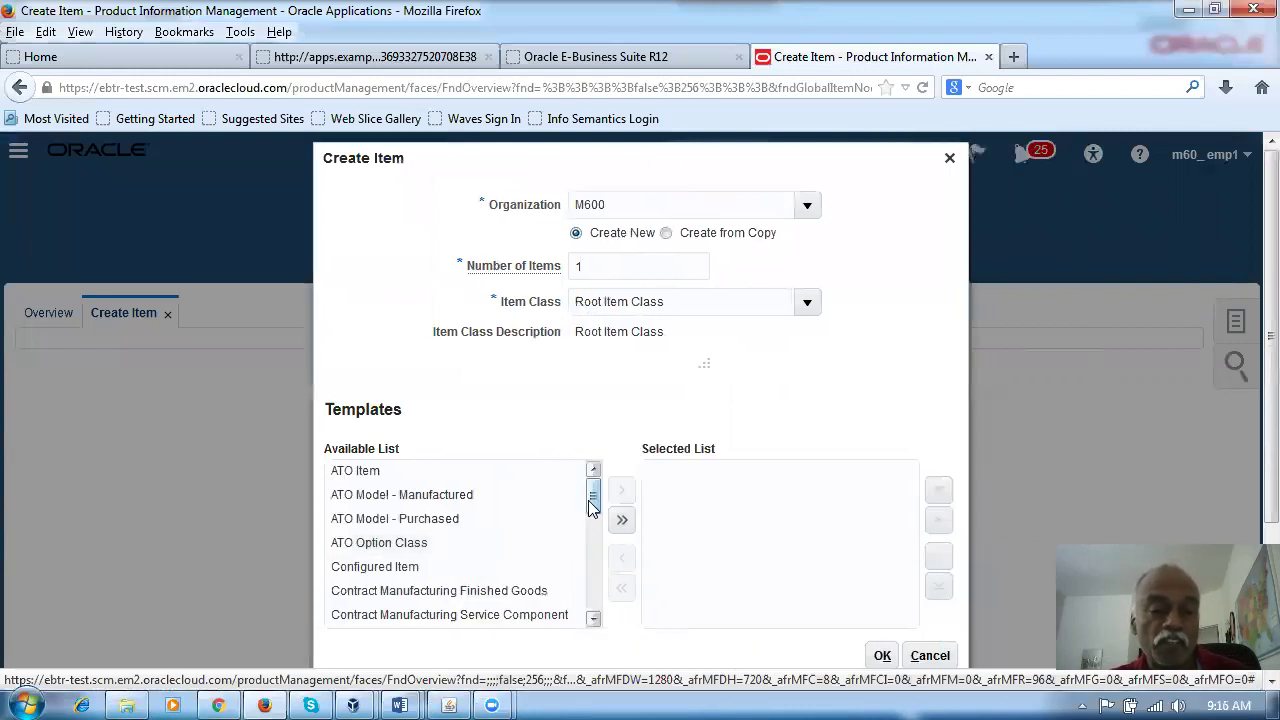
scroll(594, 500, "down", 5)
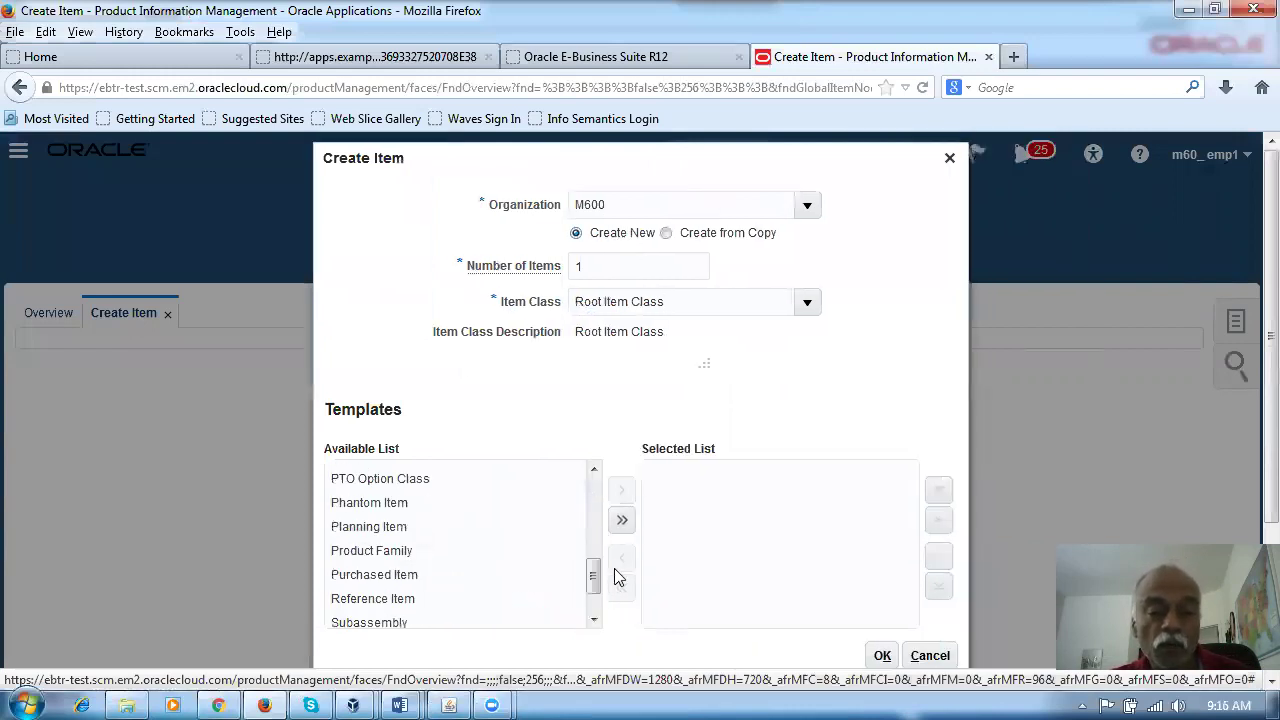
left_click_drag(598, 578, 594, 592)
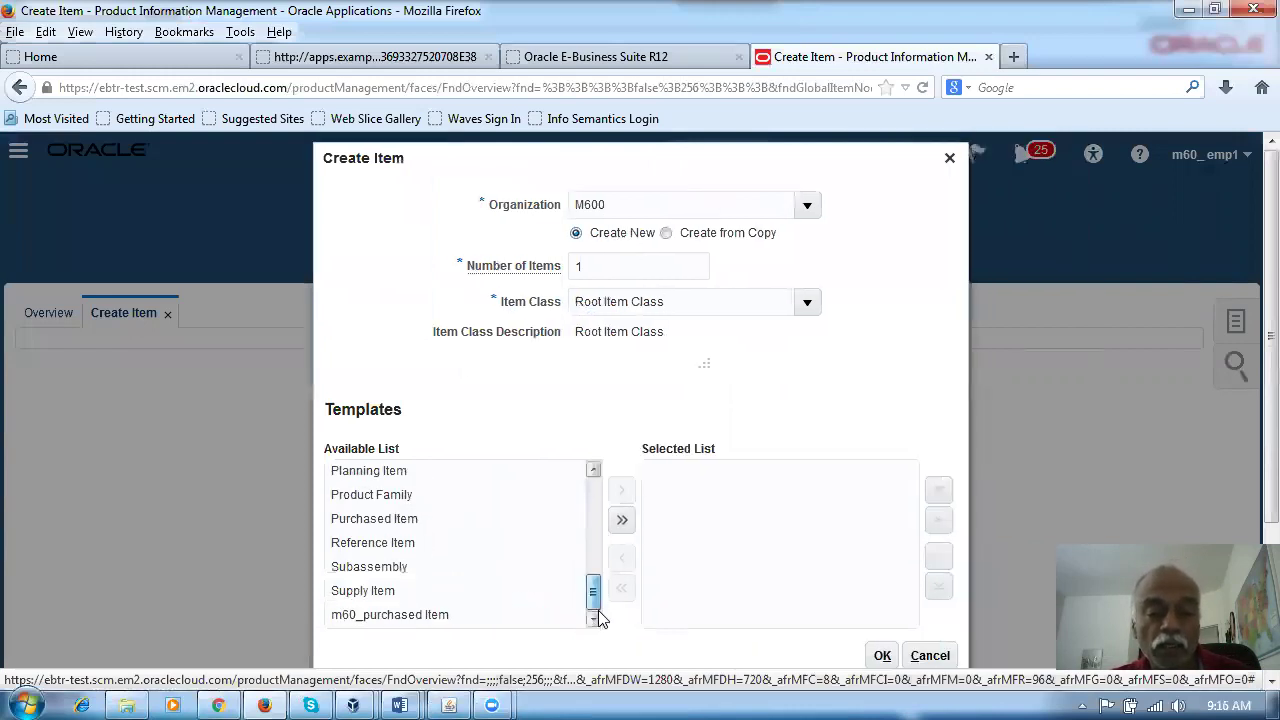
left_click(476, 616)
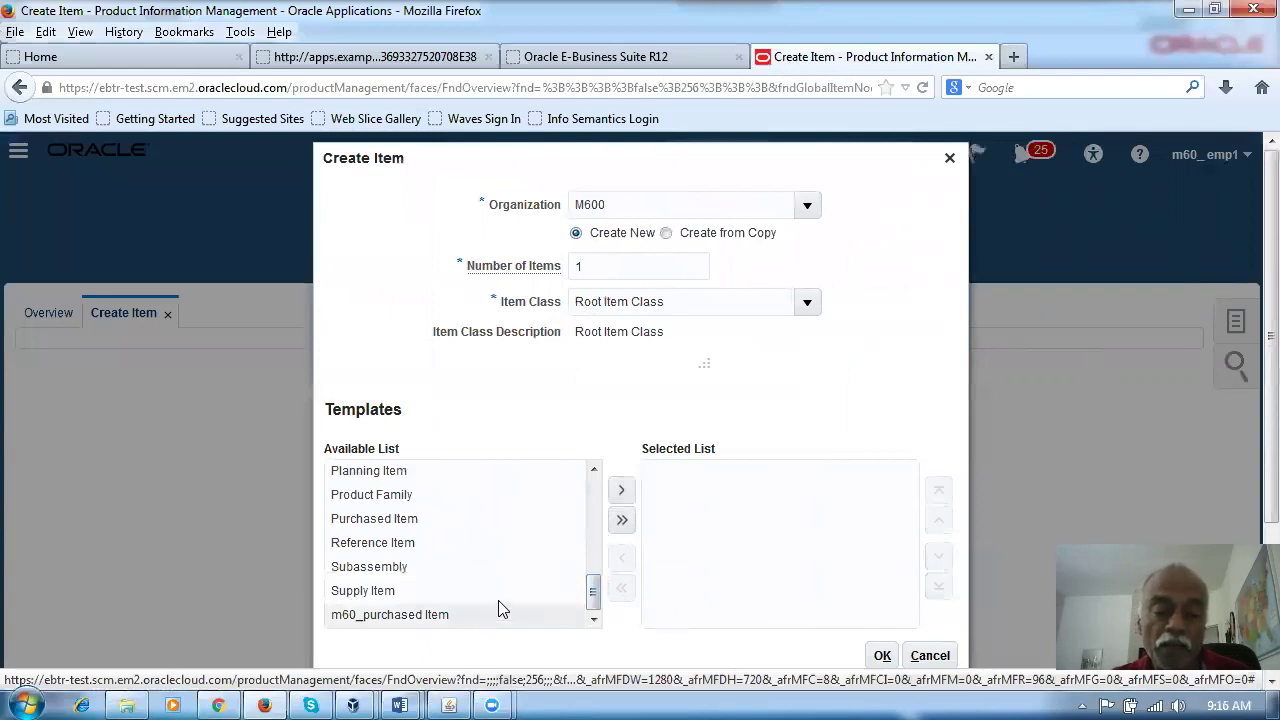
left_click(623, 490)
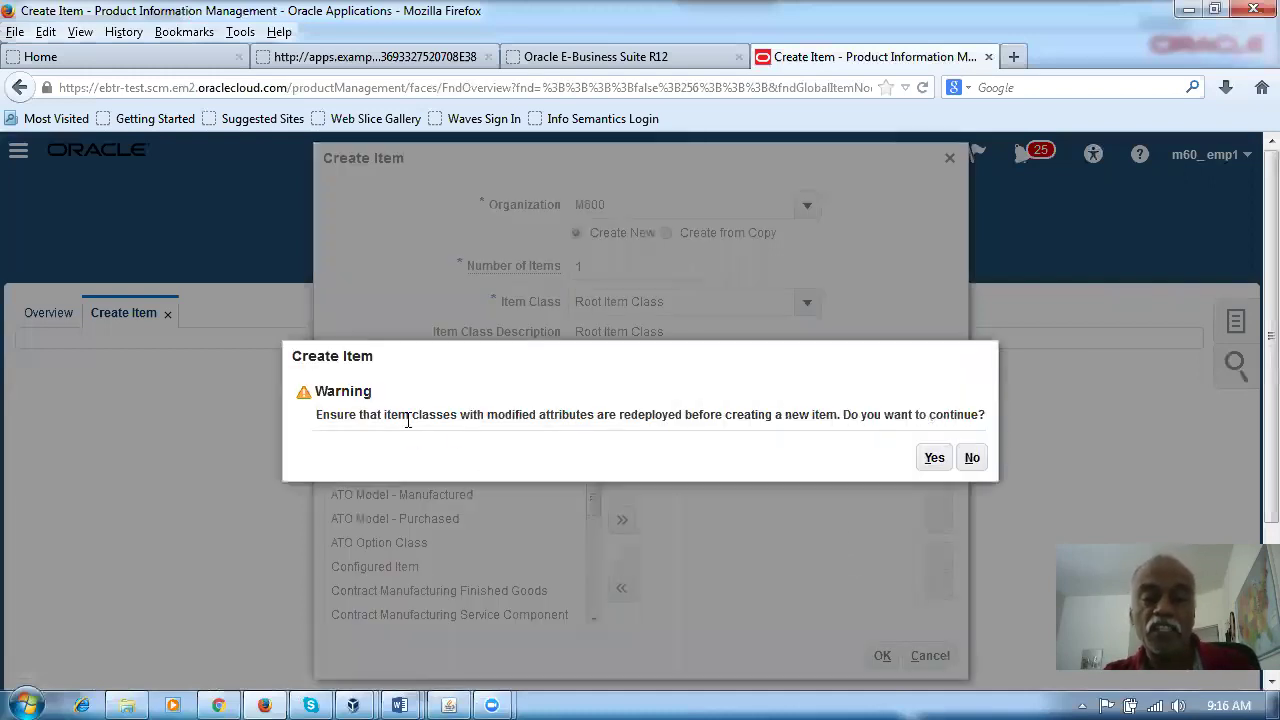
Accept the warning and name the item nana_retro_item, described 'retro active price test item'
left_click_drag(408, 421, 683, 416)
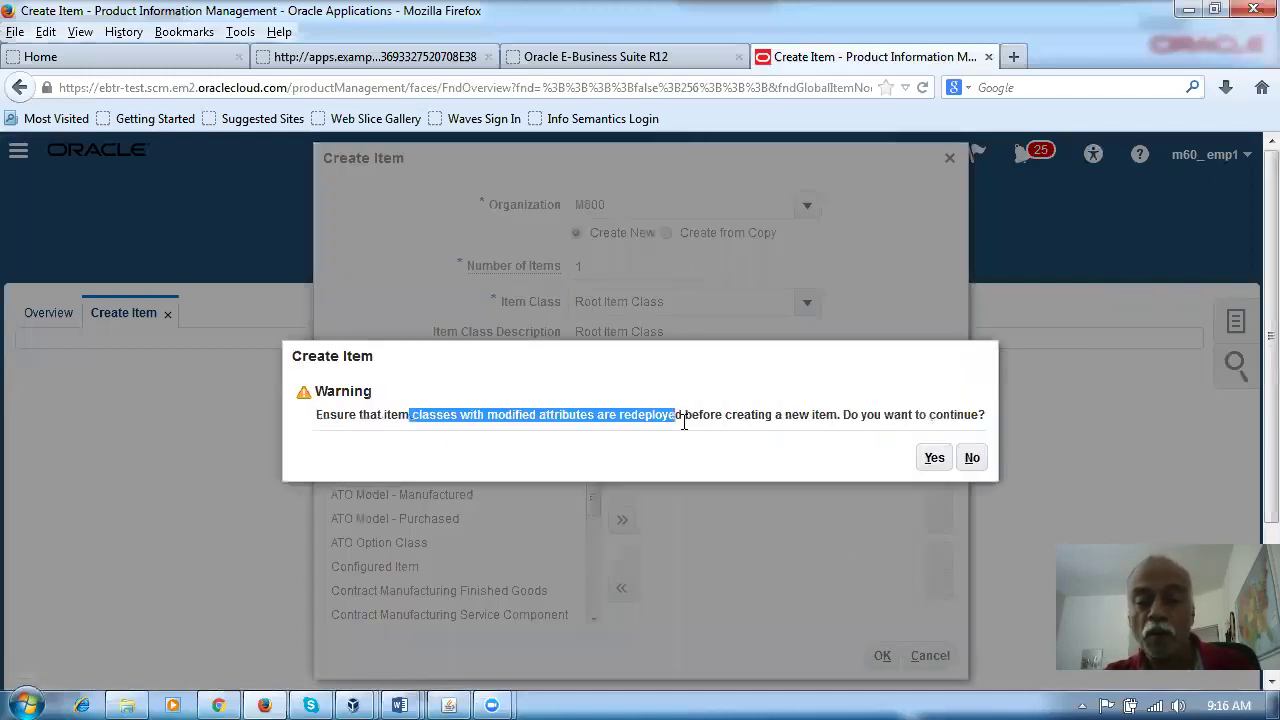
left_click(933, 459)
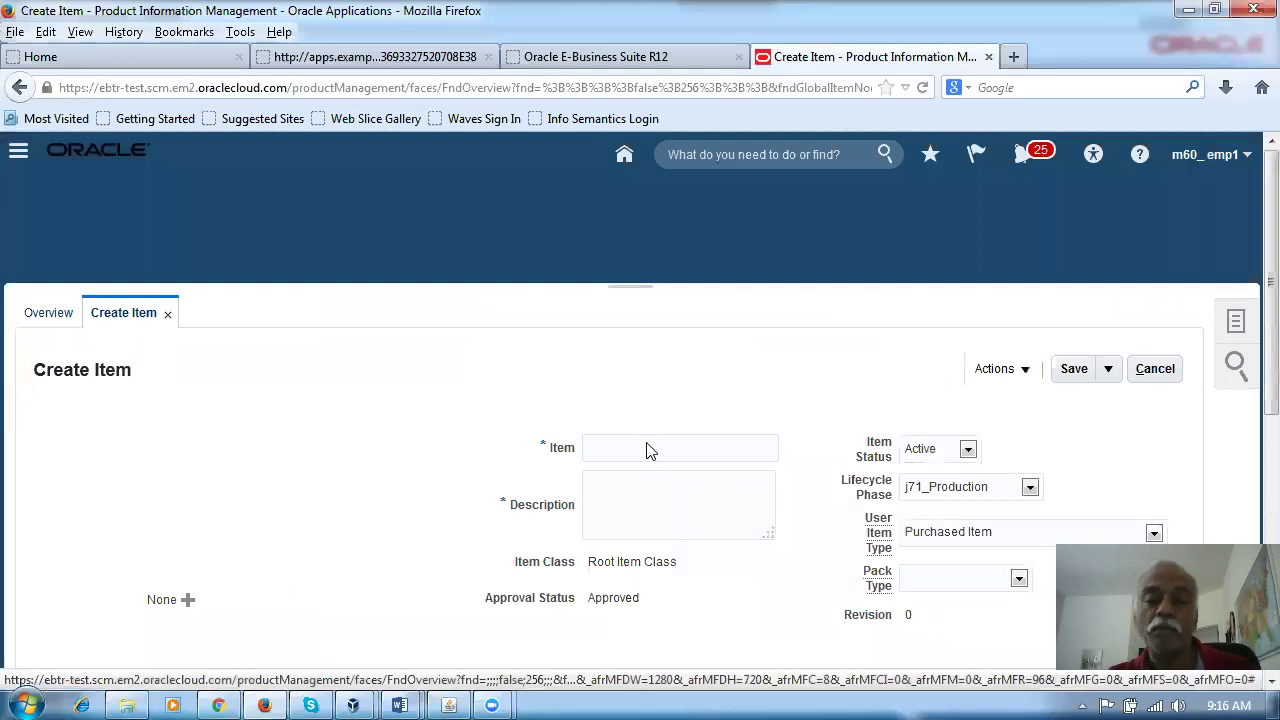
left_click(638, 450)
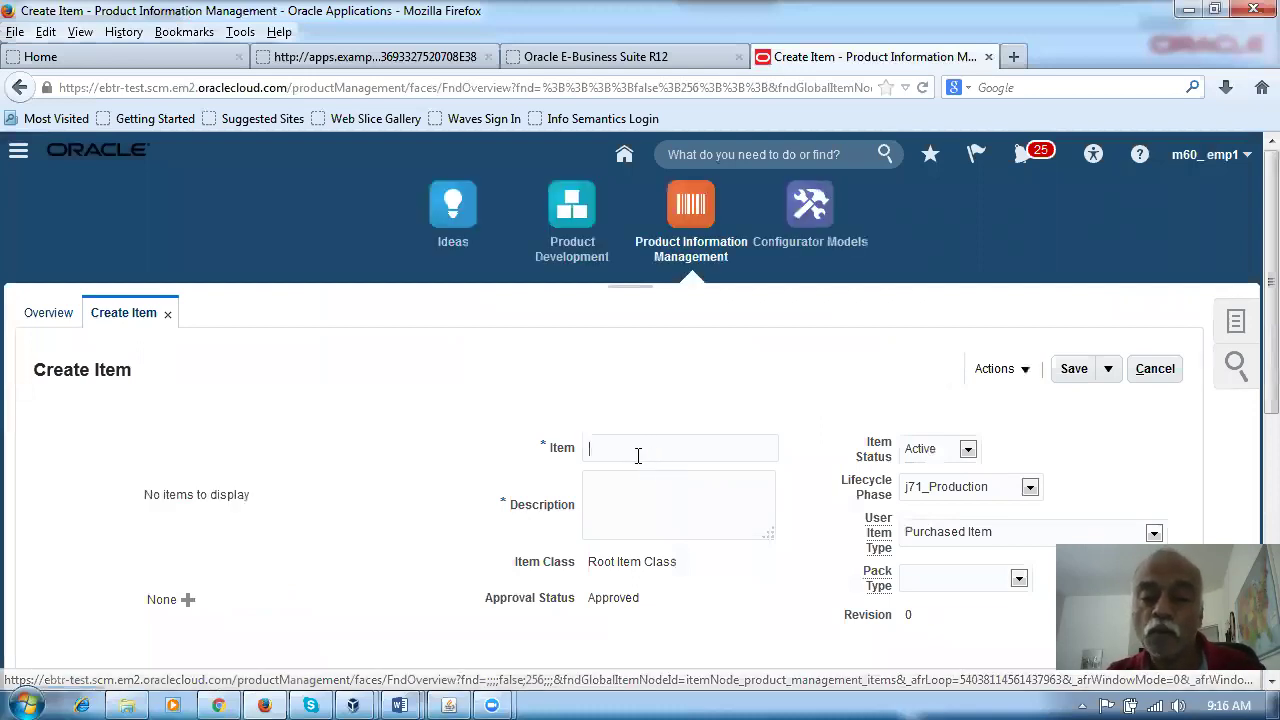
type("nana_")
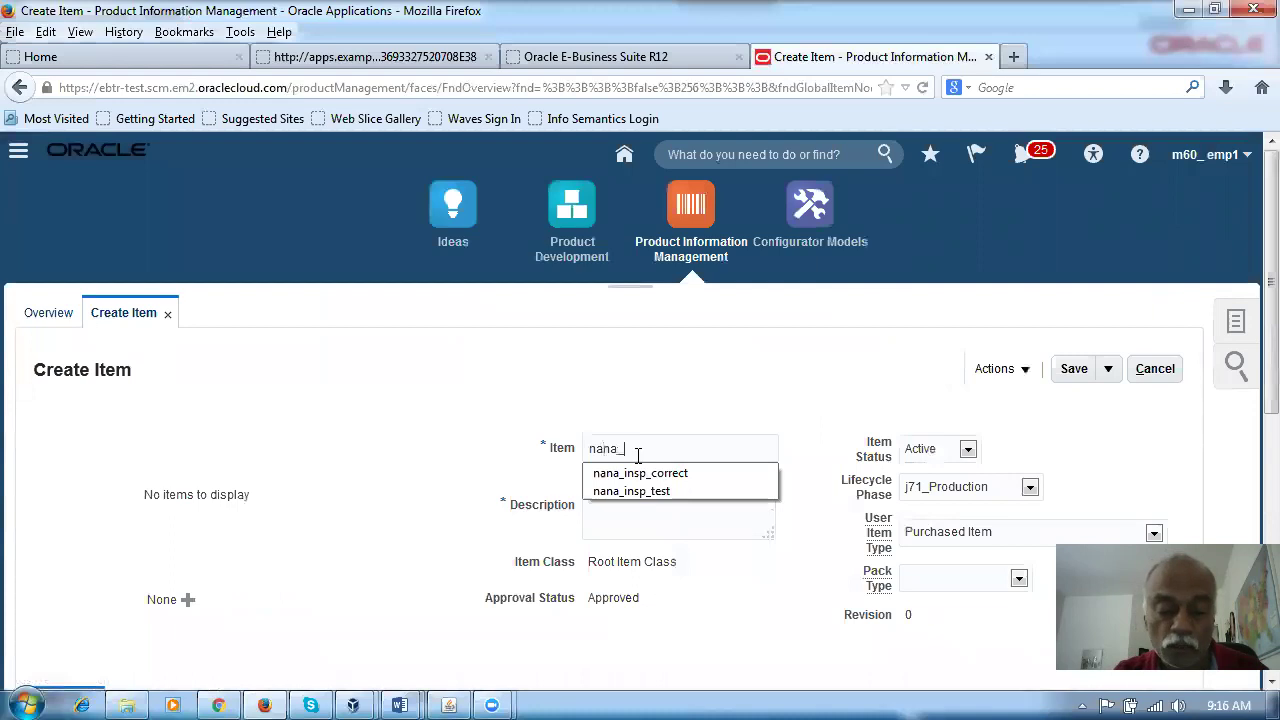
type("retro_item")
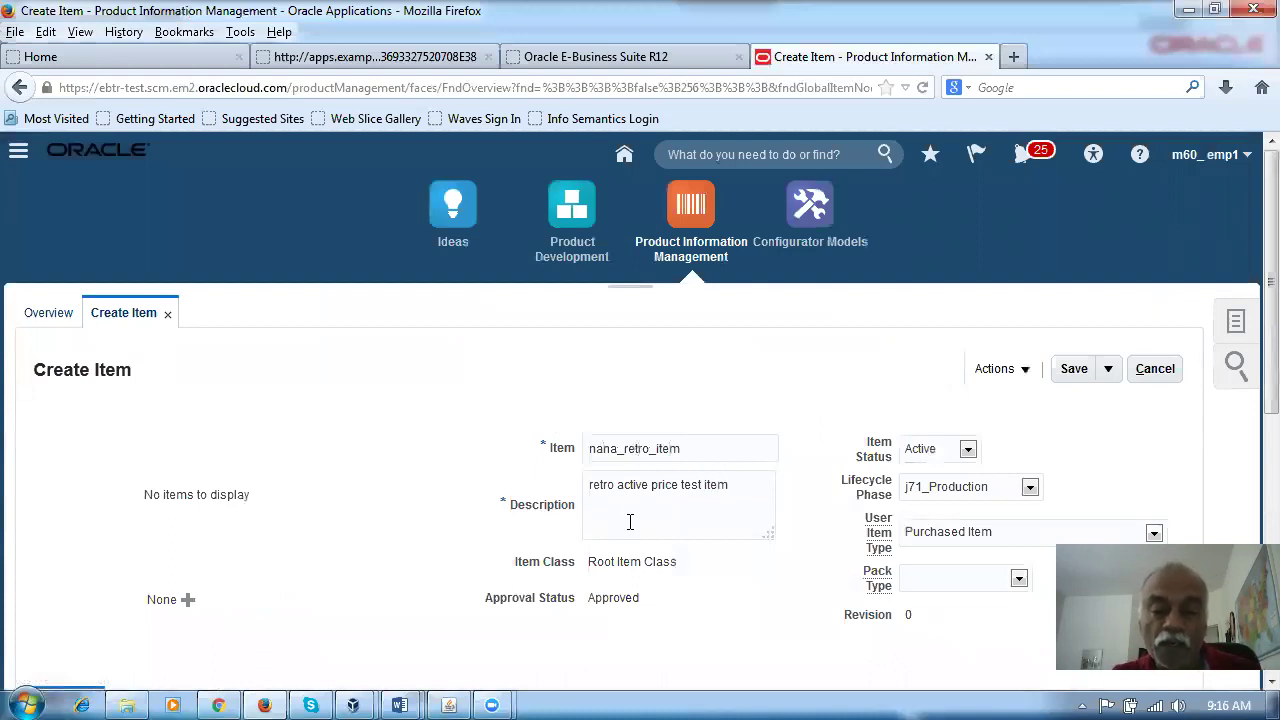
scroll(388, 586, "down", 3)
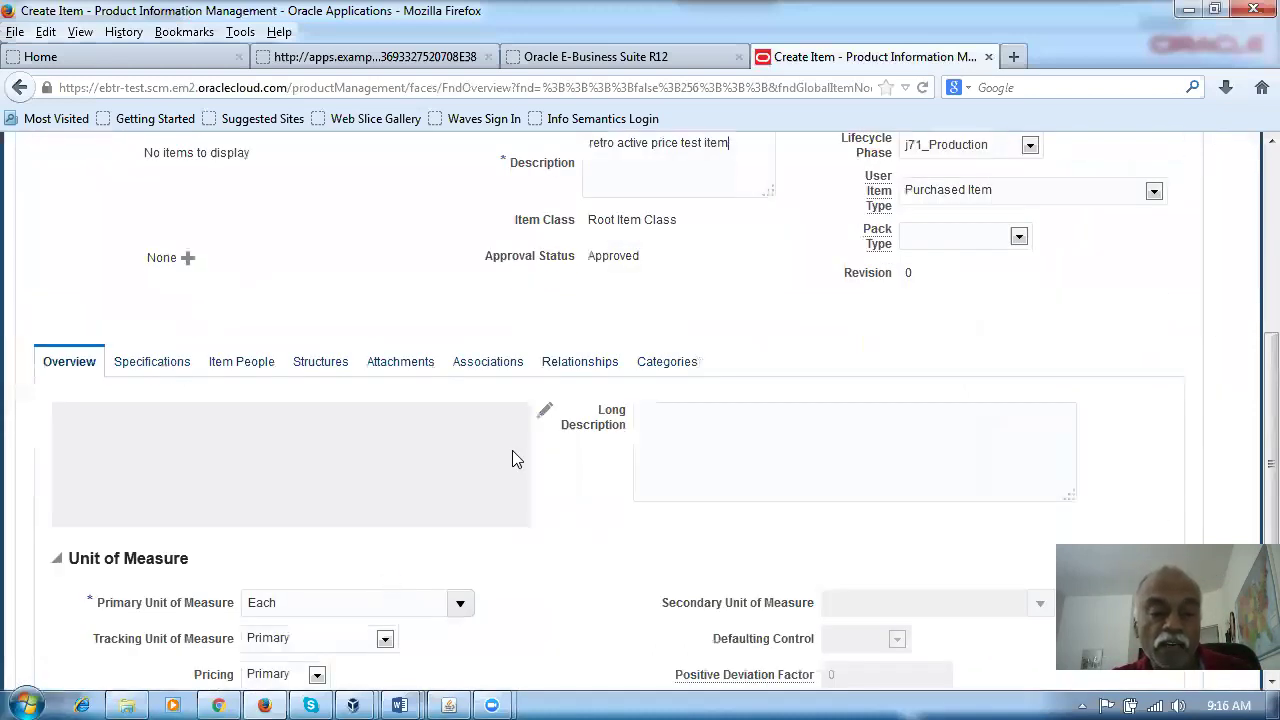
Assign organization M601 (m60_child_org) to the new item
left_click(490, 366)
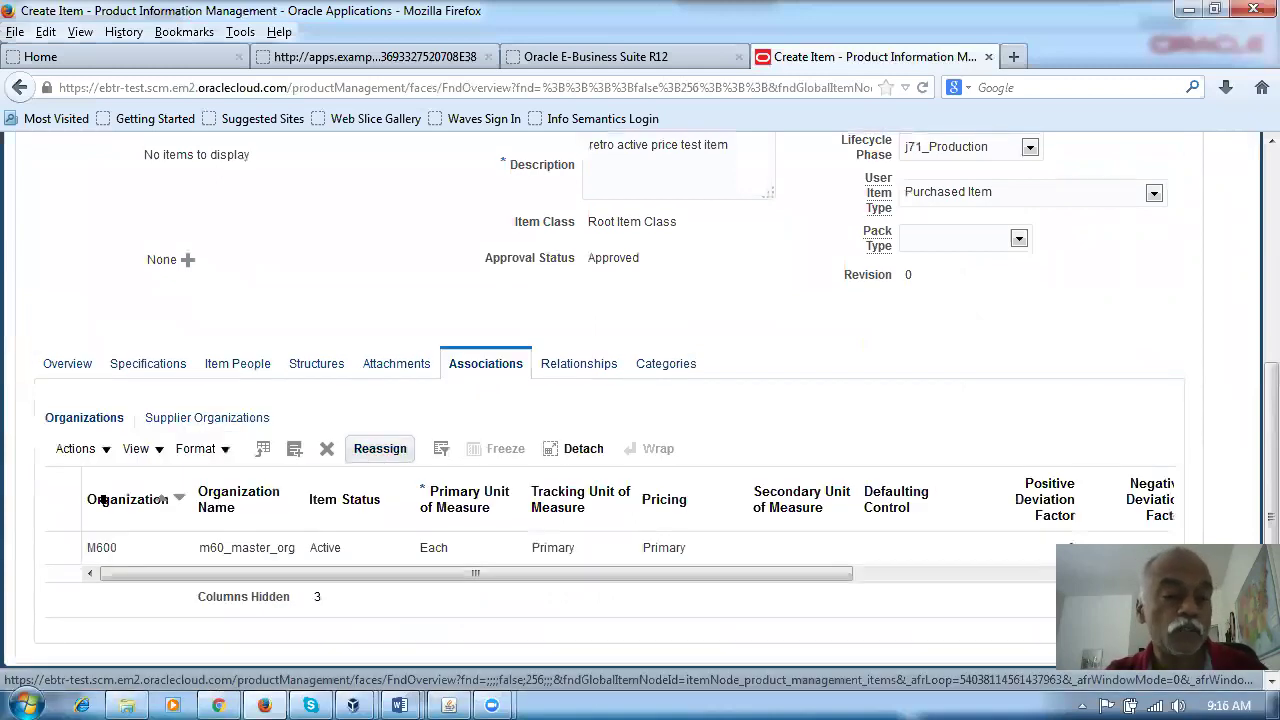
left_click(78, 450)
left_click(110, 512)
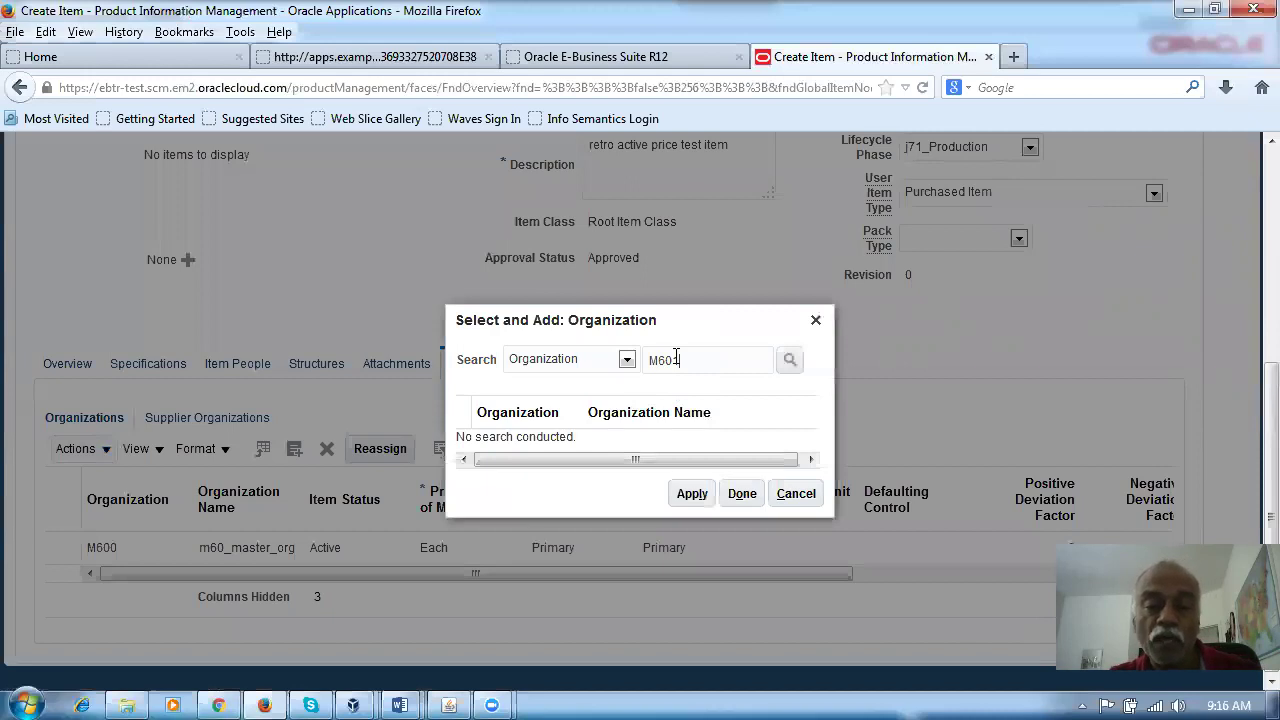
key("Return")
left_click(475, 437)
left_click(738, 501)
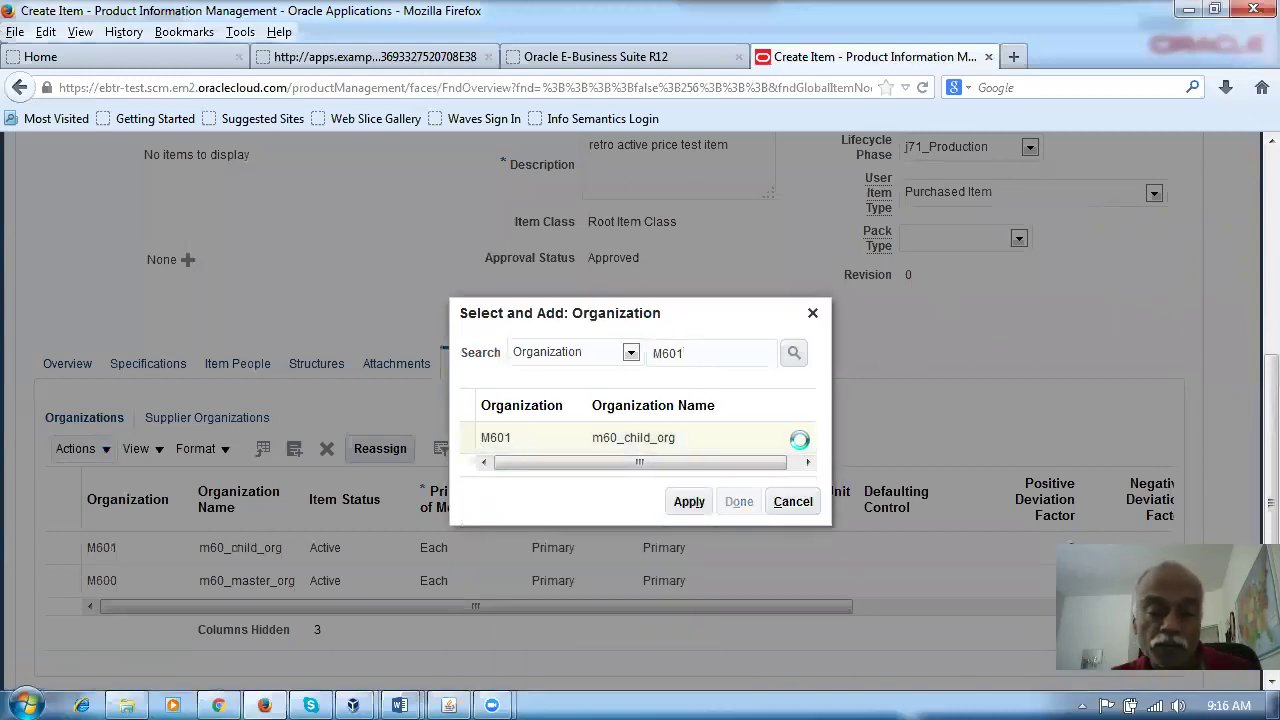
Change the item's purchasing List Price from 2 to 10 USD
scroll(614, 486, "down", 5)
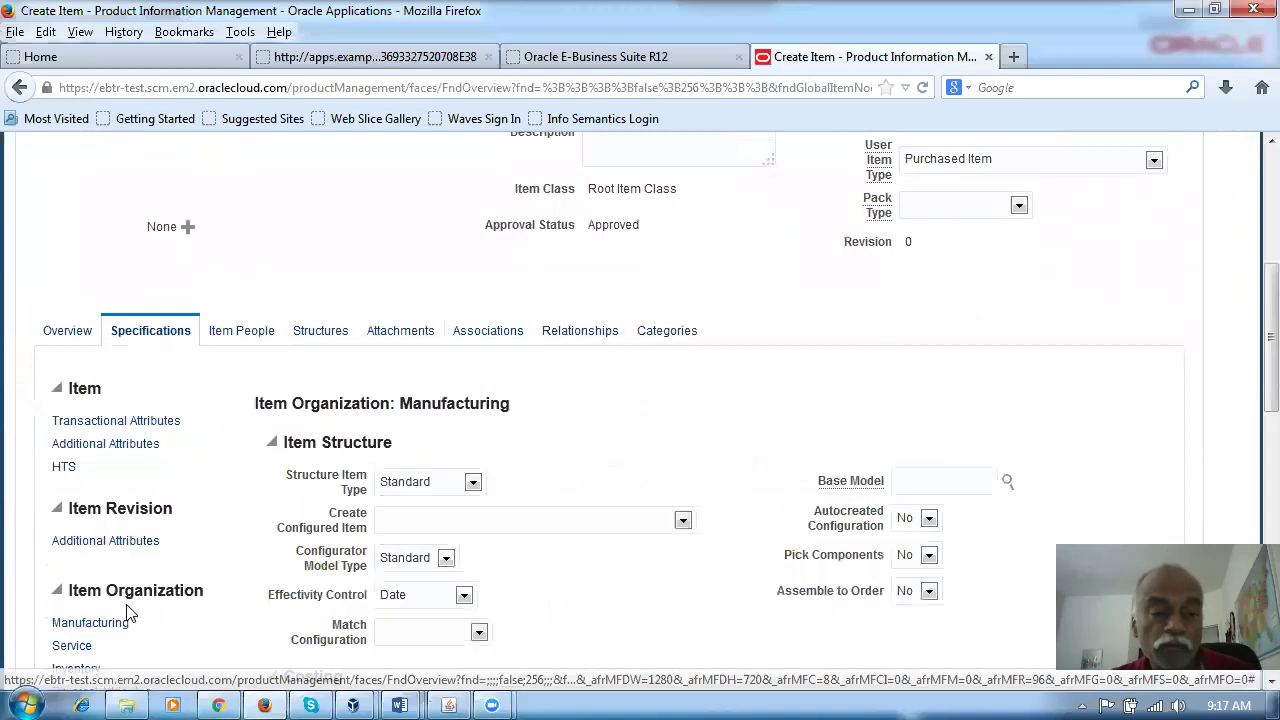
scroll(125, 608, "down", 4)
left_click(85, 533)
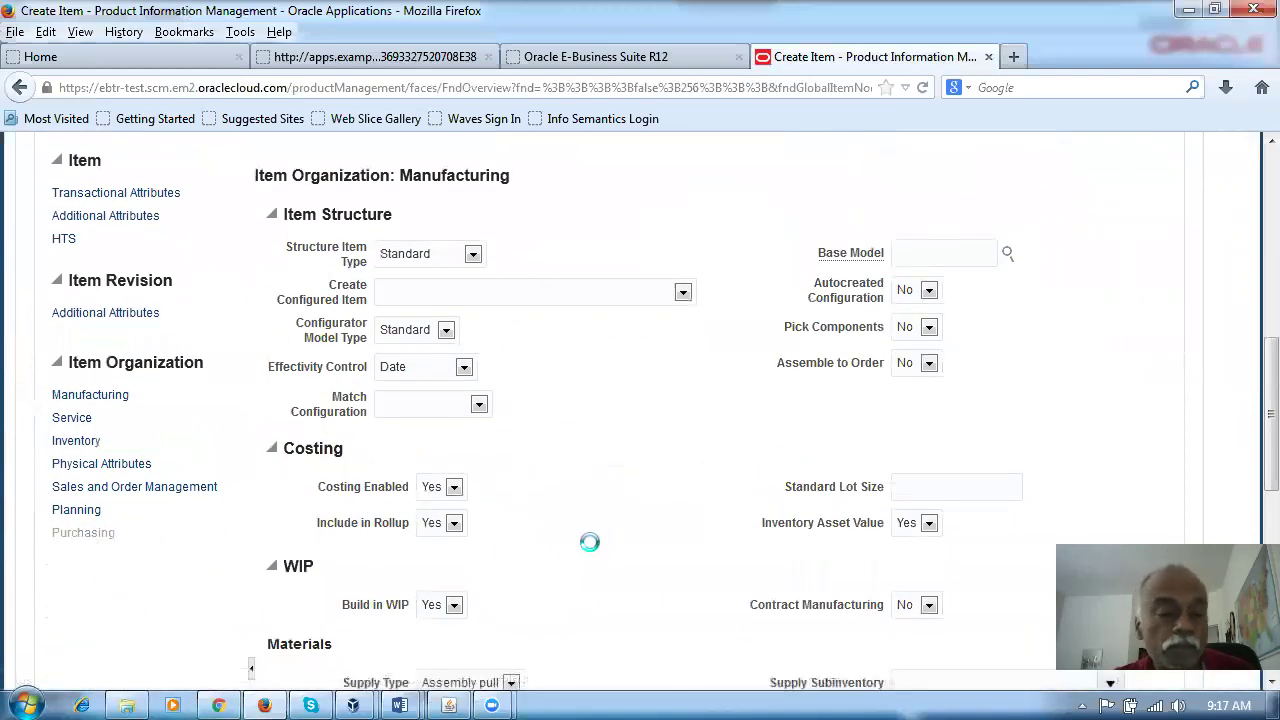
scroll(589, 543, "down", 4)
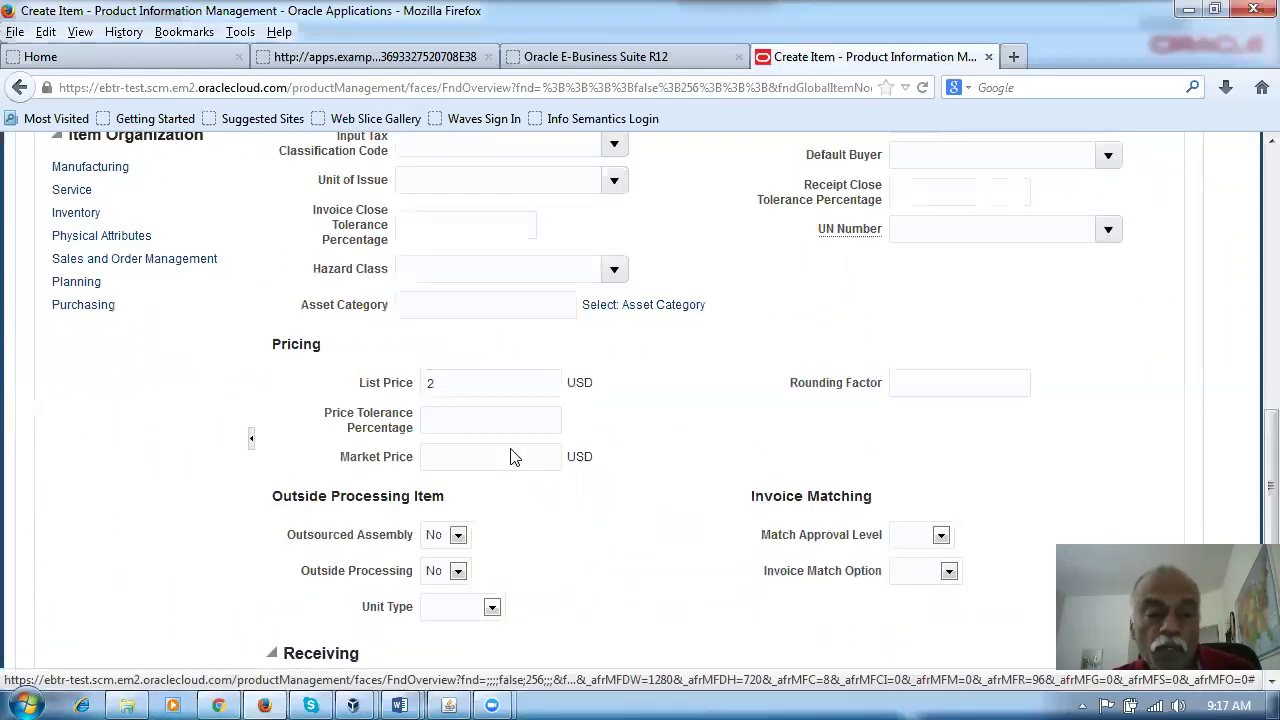
double_click(467, 364)
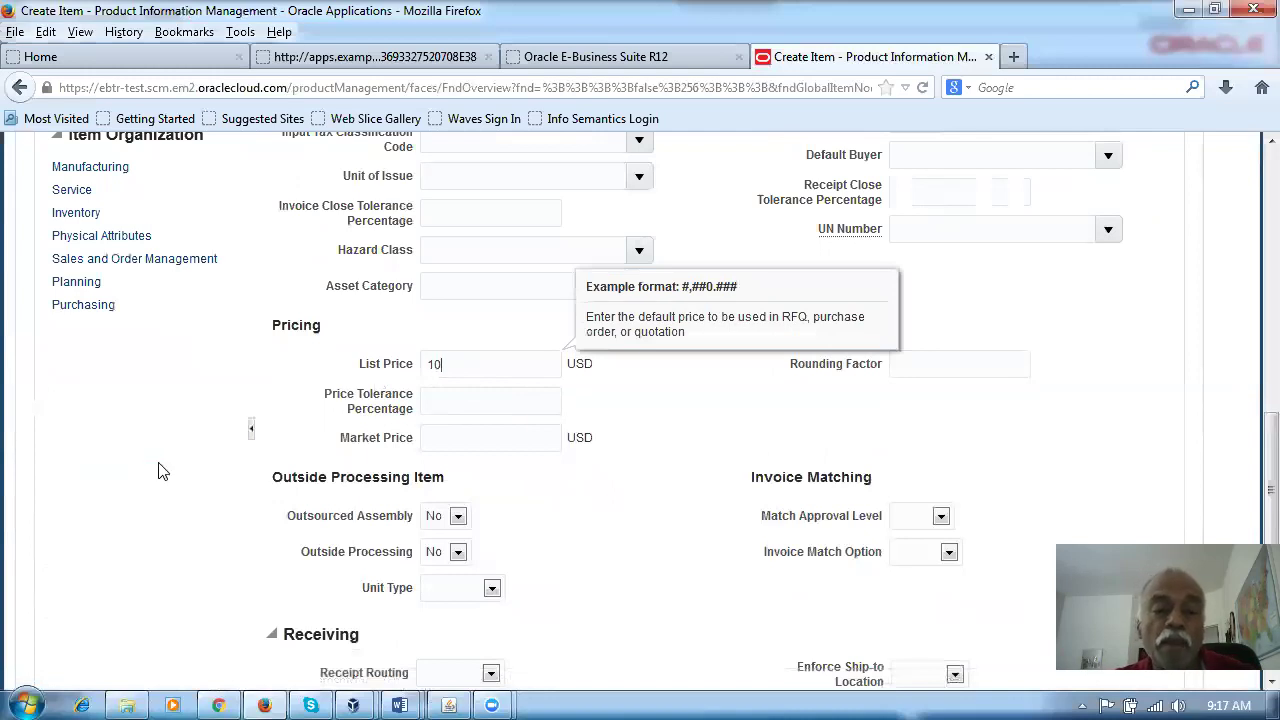
type("10")
scroll(205, 484, "up", 4)
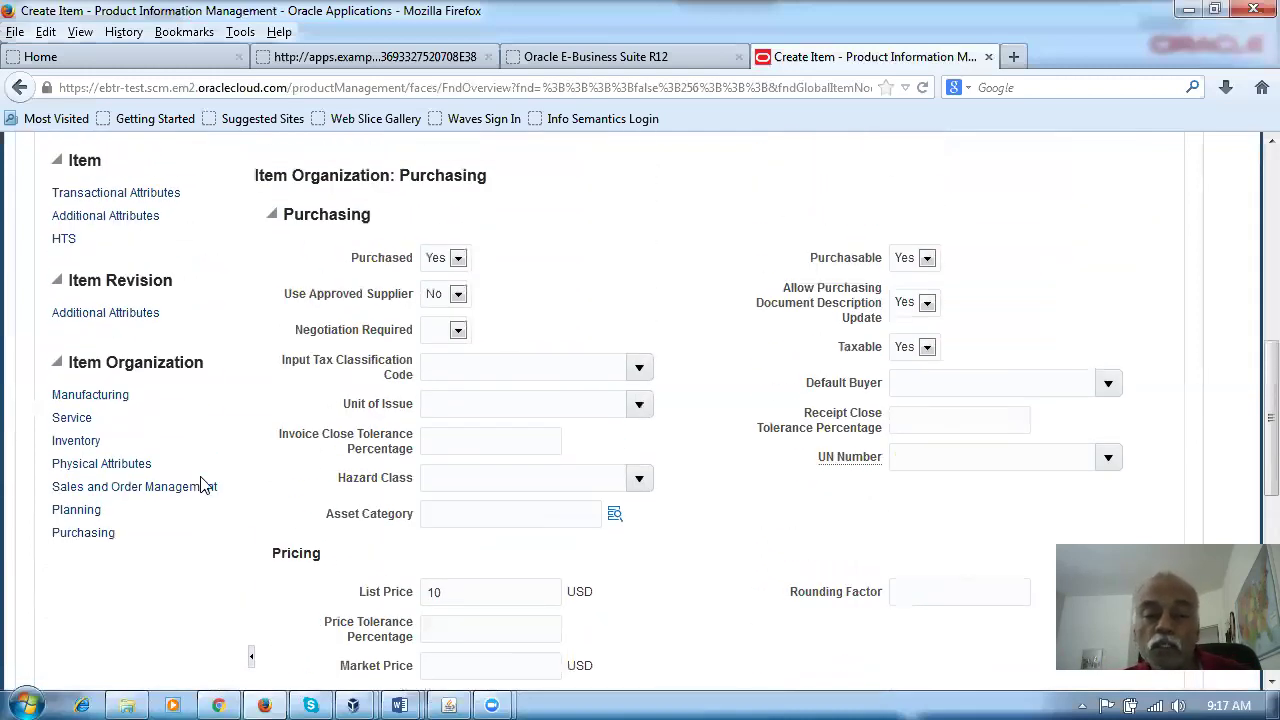
scroll(205, 484, "up", 10)
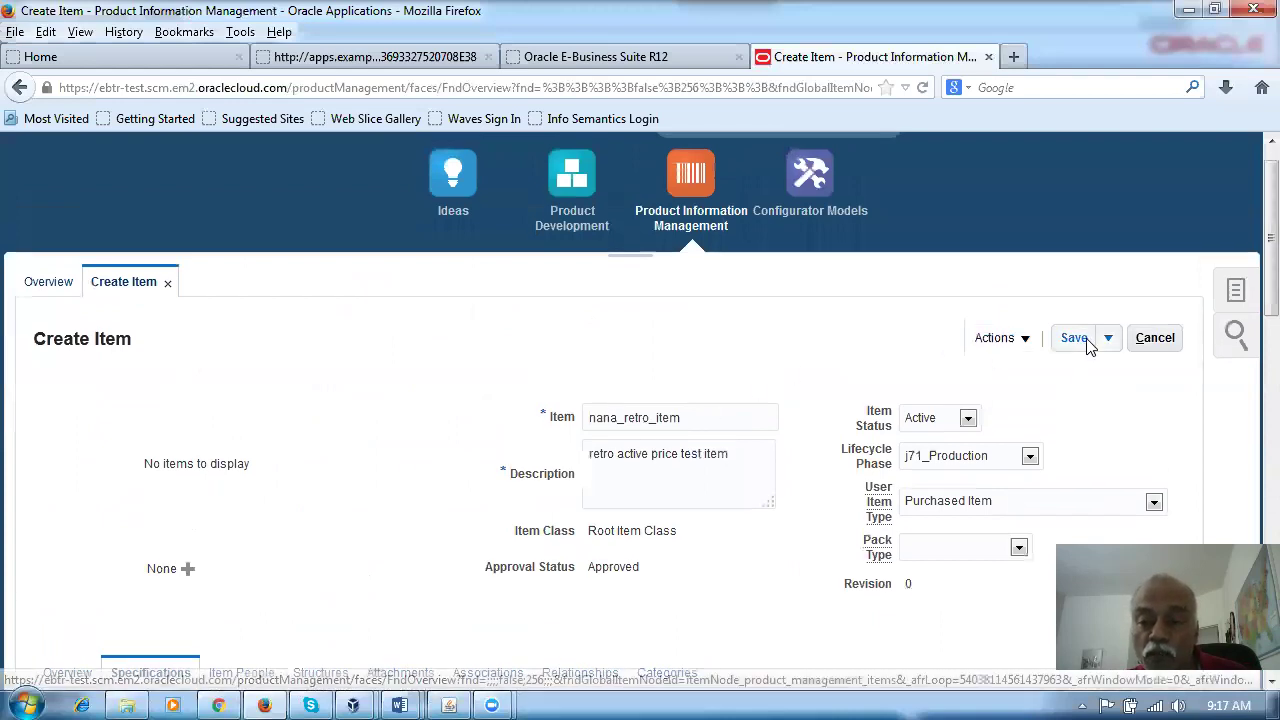
Save and close the new item, then go to the Procurement Purchasing work area
left_click(1108, 339)
left_click(1093, 368)
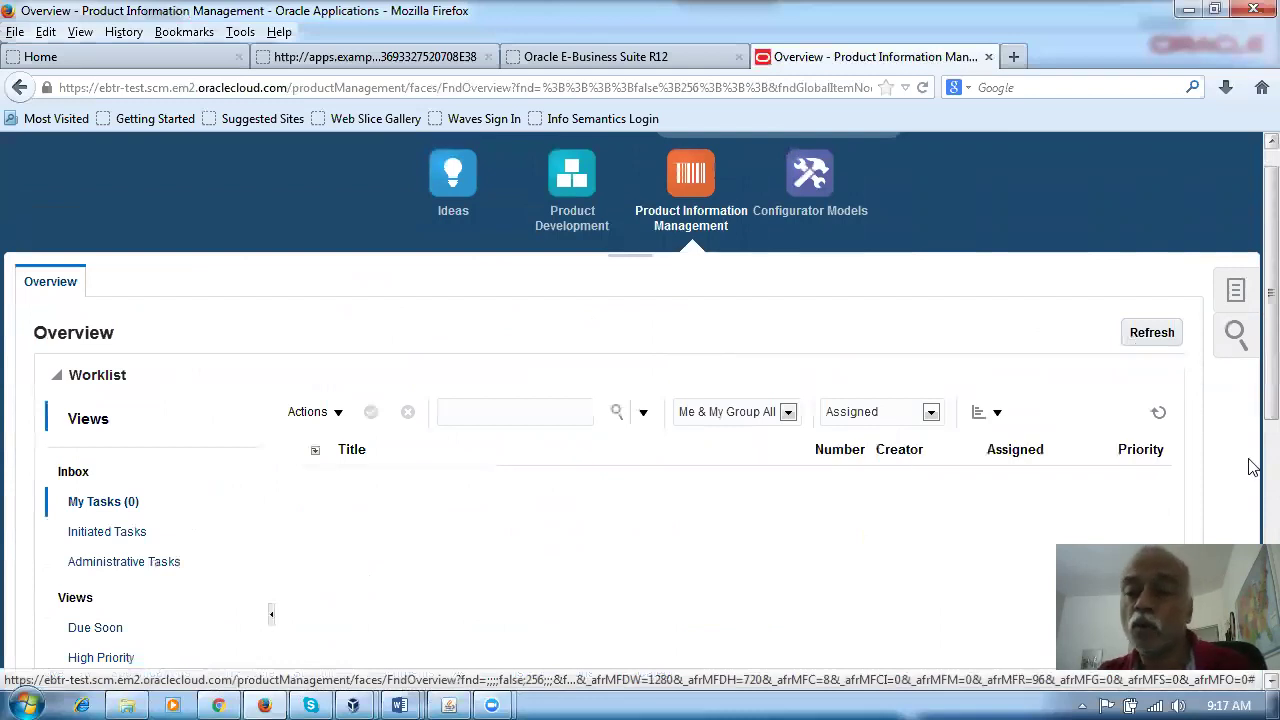
scroll(1252, 342, "up", 1)
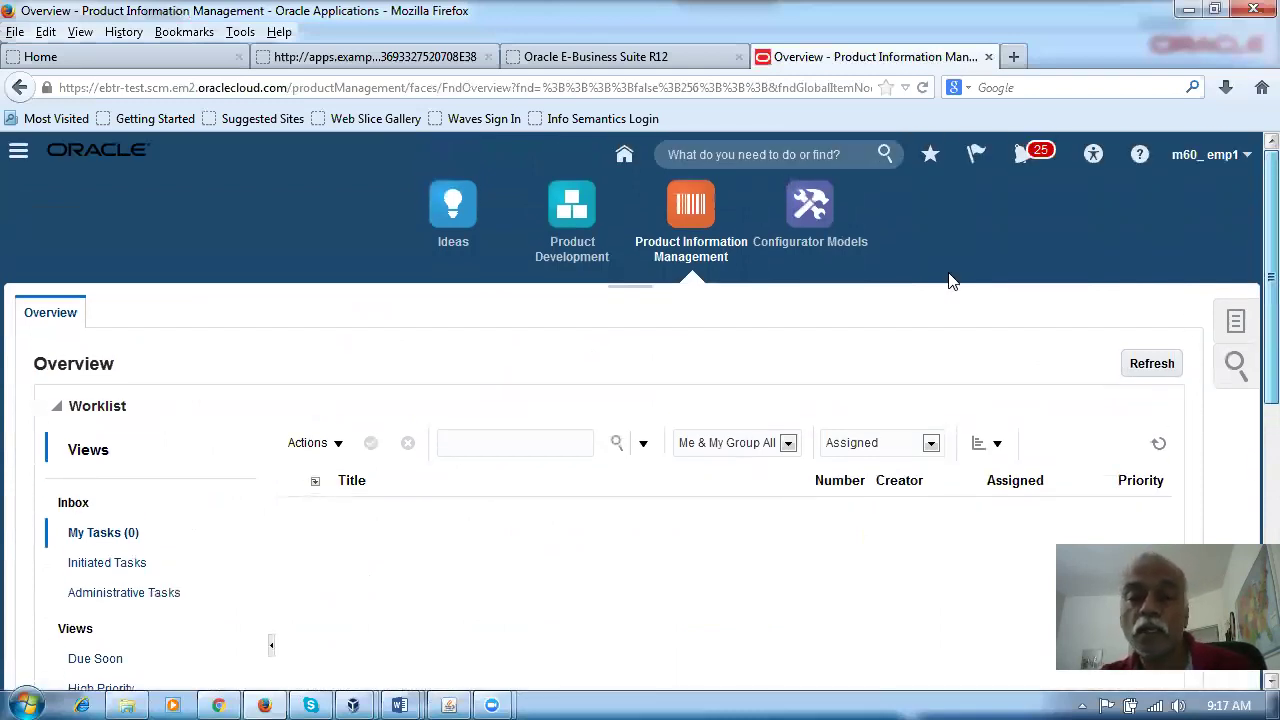
left_click(624, 154)
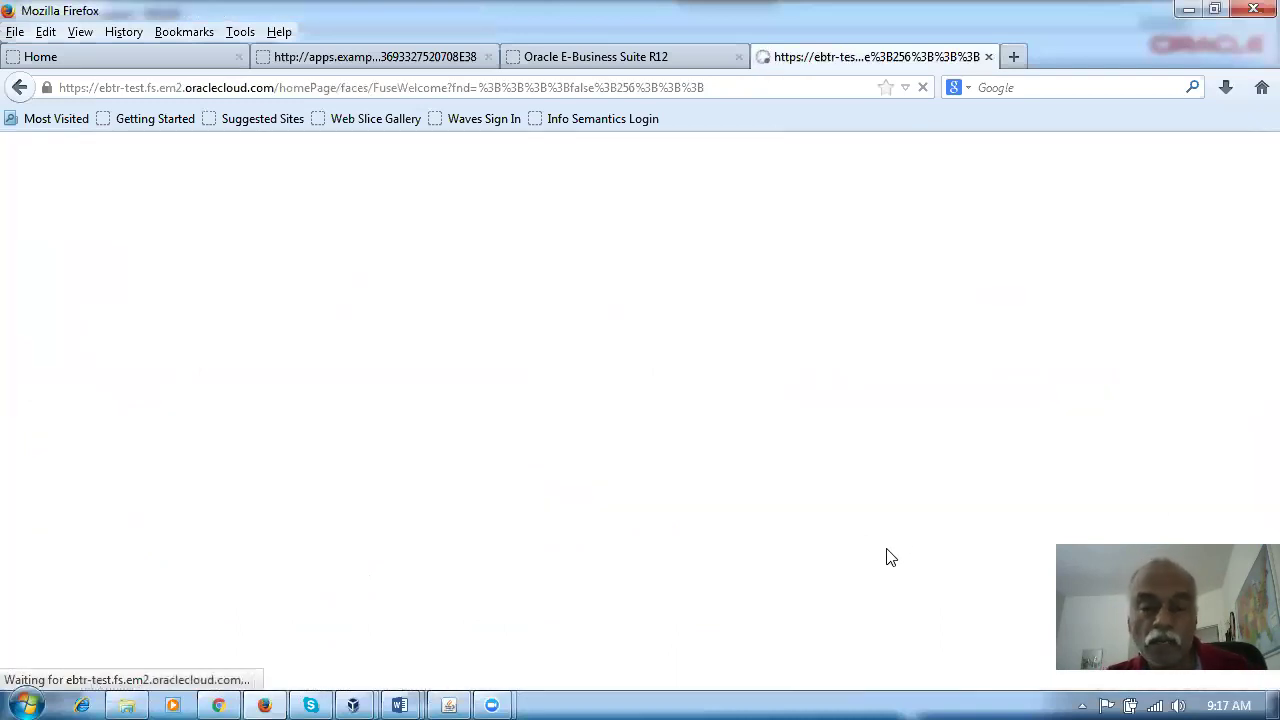
scroll(889, 557, "down", 3)
scroll(889, 557, "down", 3)
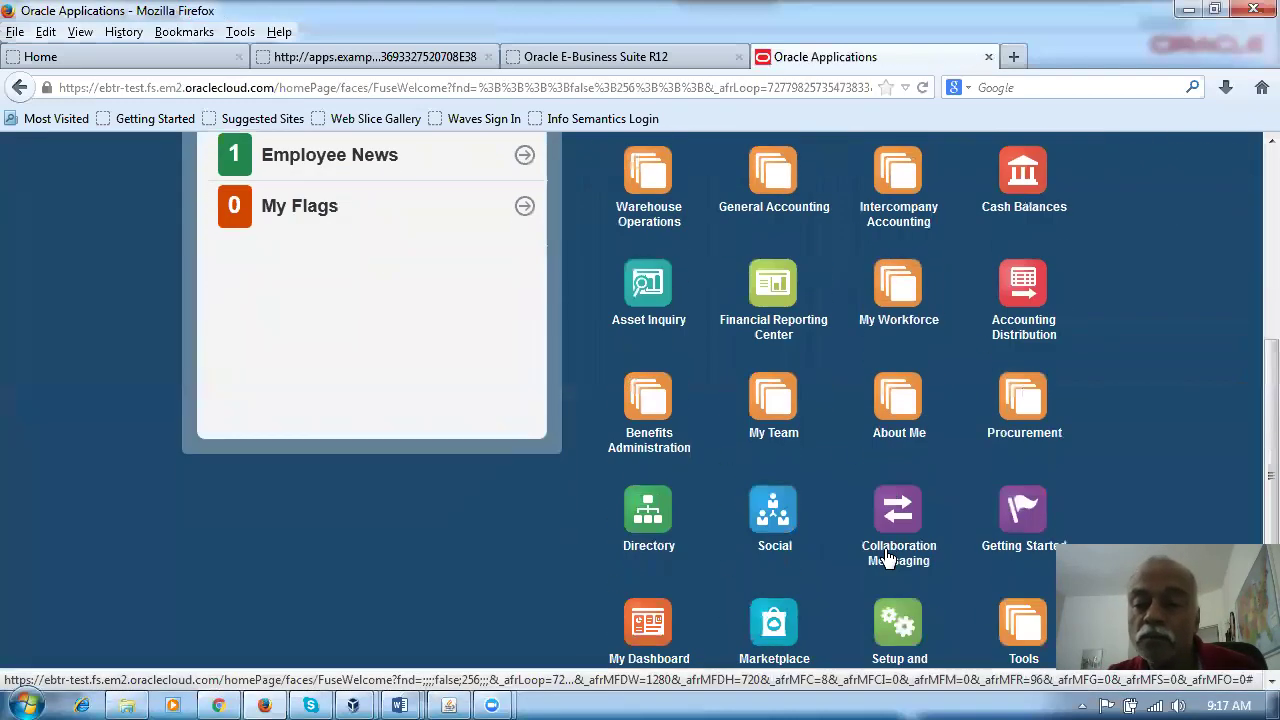
left_click(1026, 402)
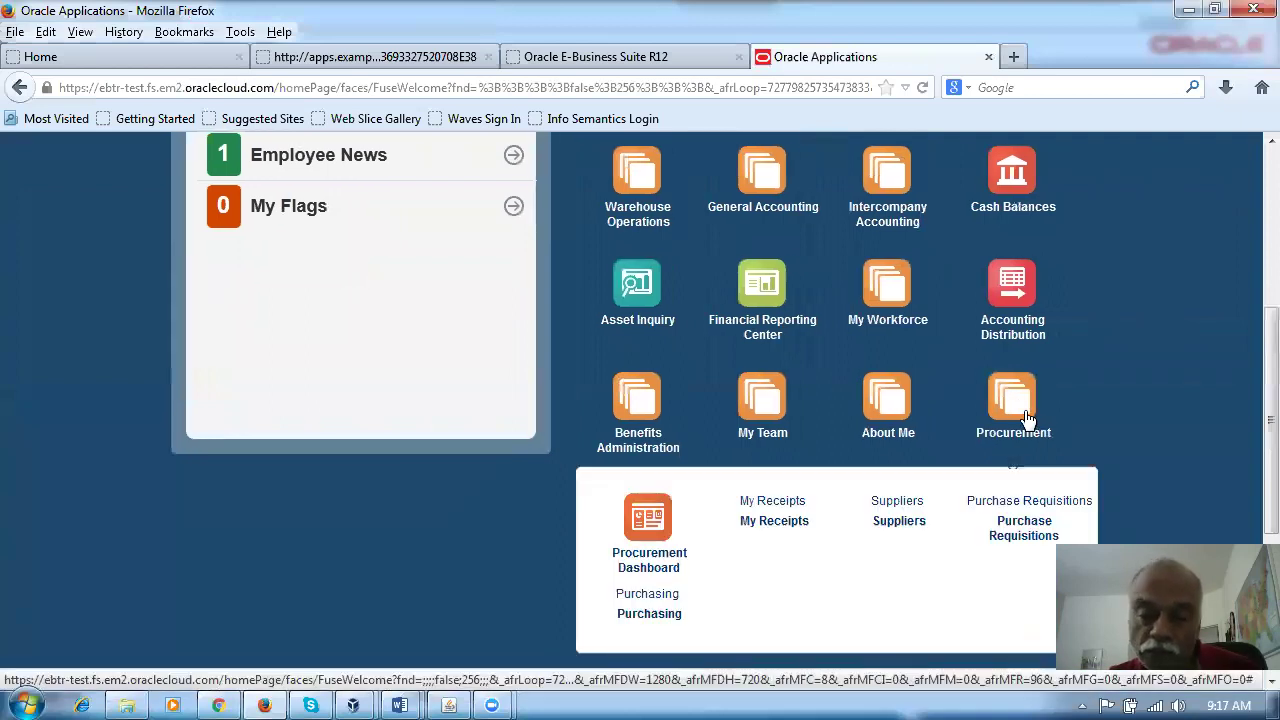
left_click(650, 612)
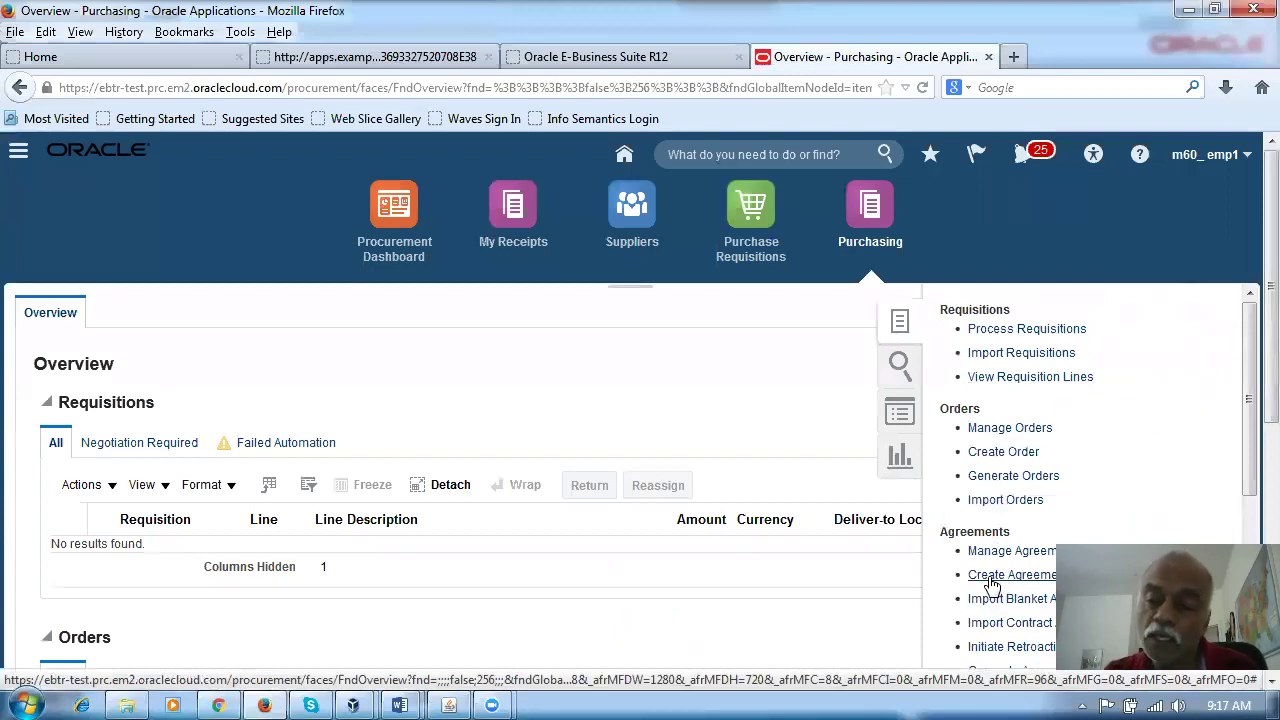
Start a new agreement with supplier nana_retro, then cancel it
left_click(993, 583)
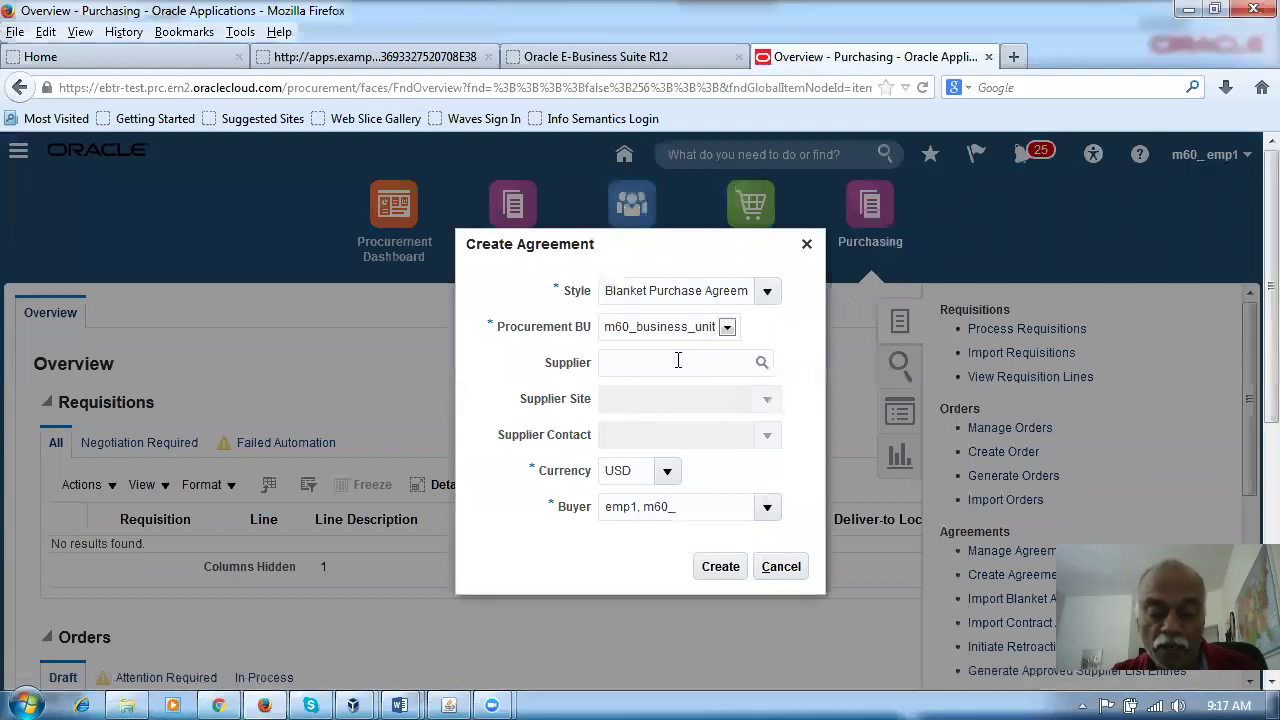
left_click(678, 361)
type("nana_retro")
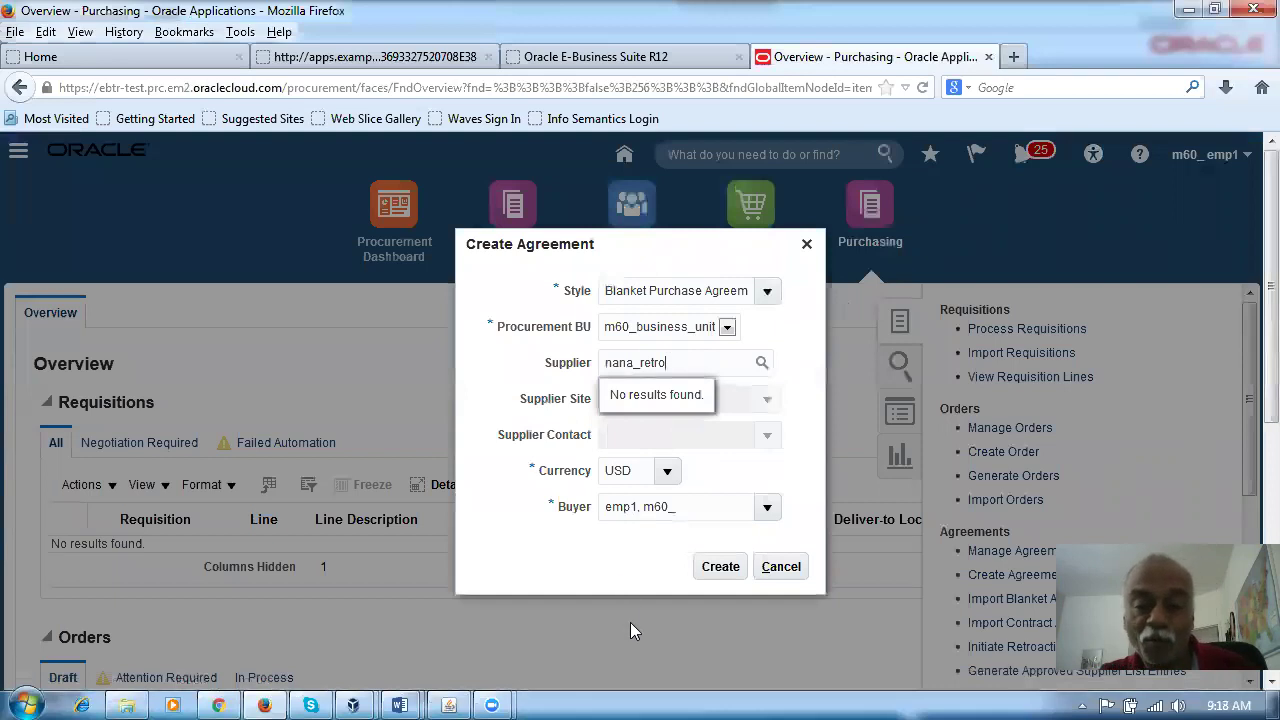
left_click(779, 567)
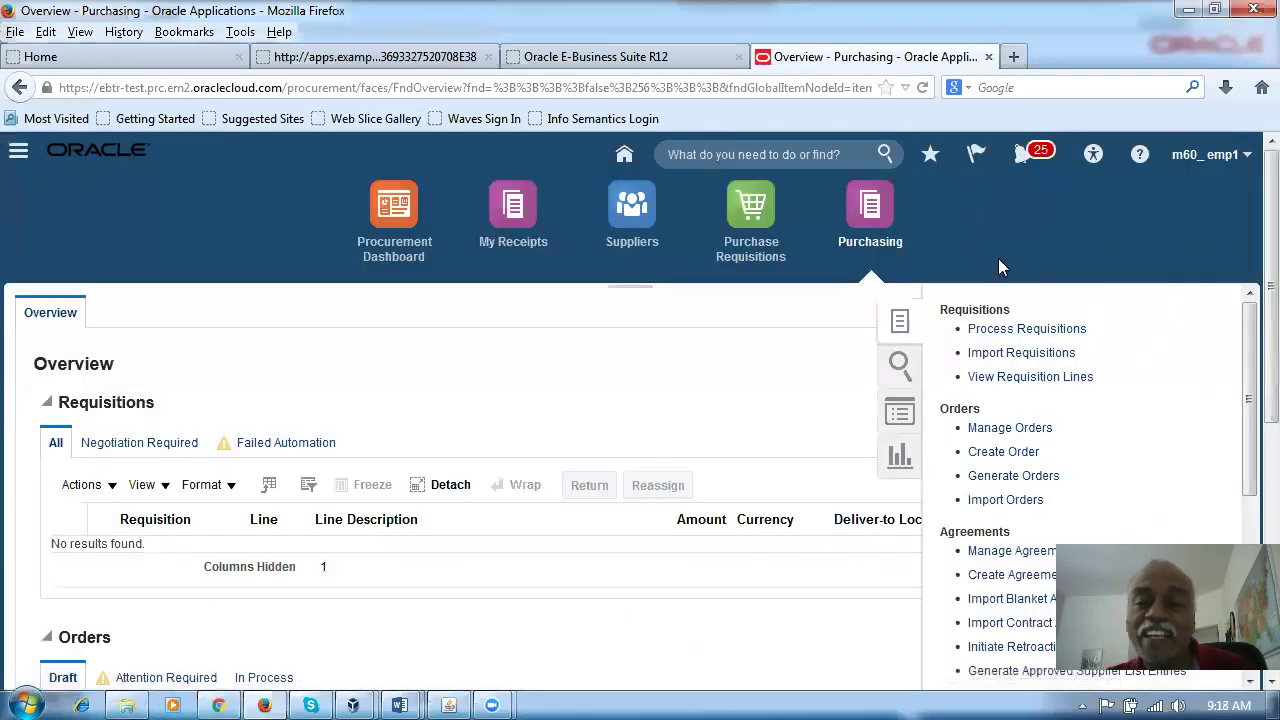
Search Manage Suppliers for nana_retro, then retry with the shorter name 'nana'
left_click(632, 210)
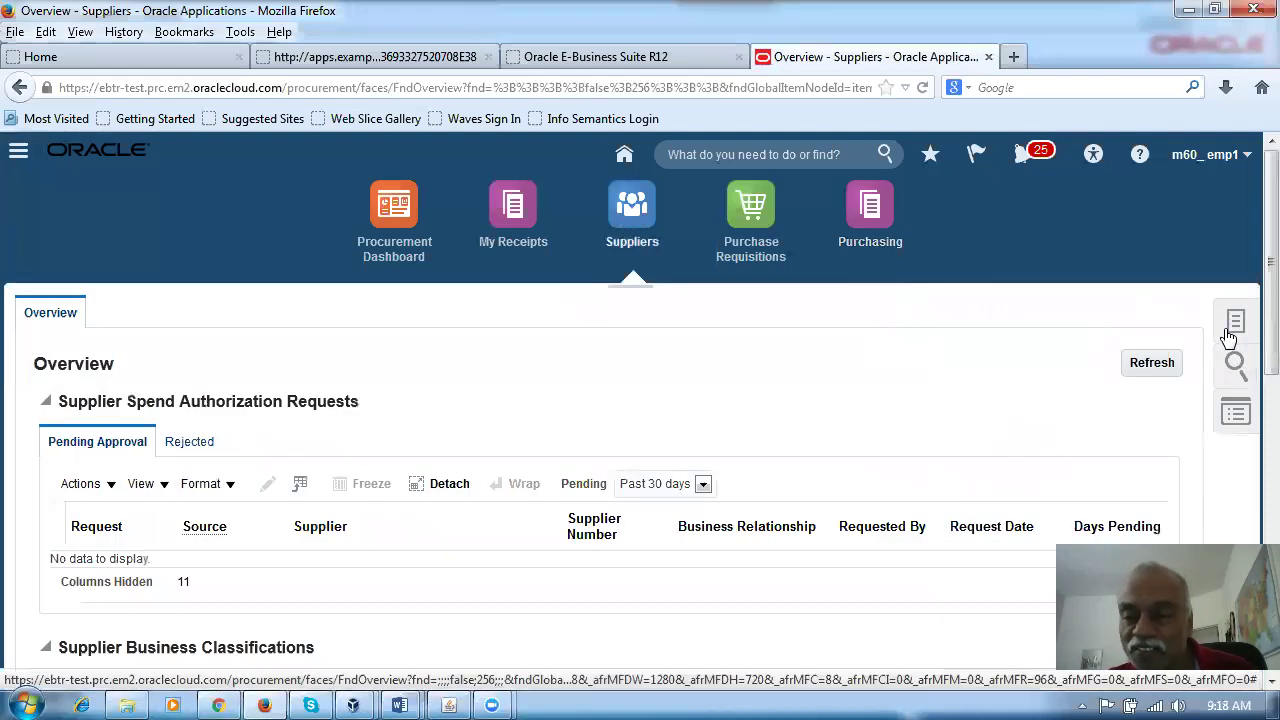
left_click(1233, 321)
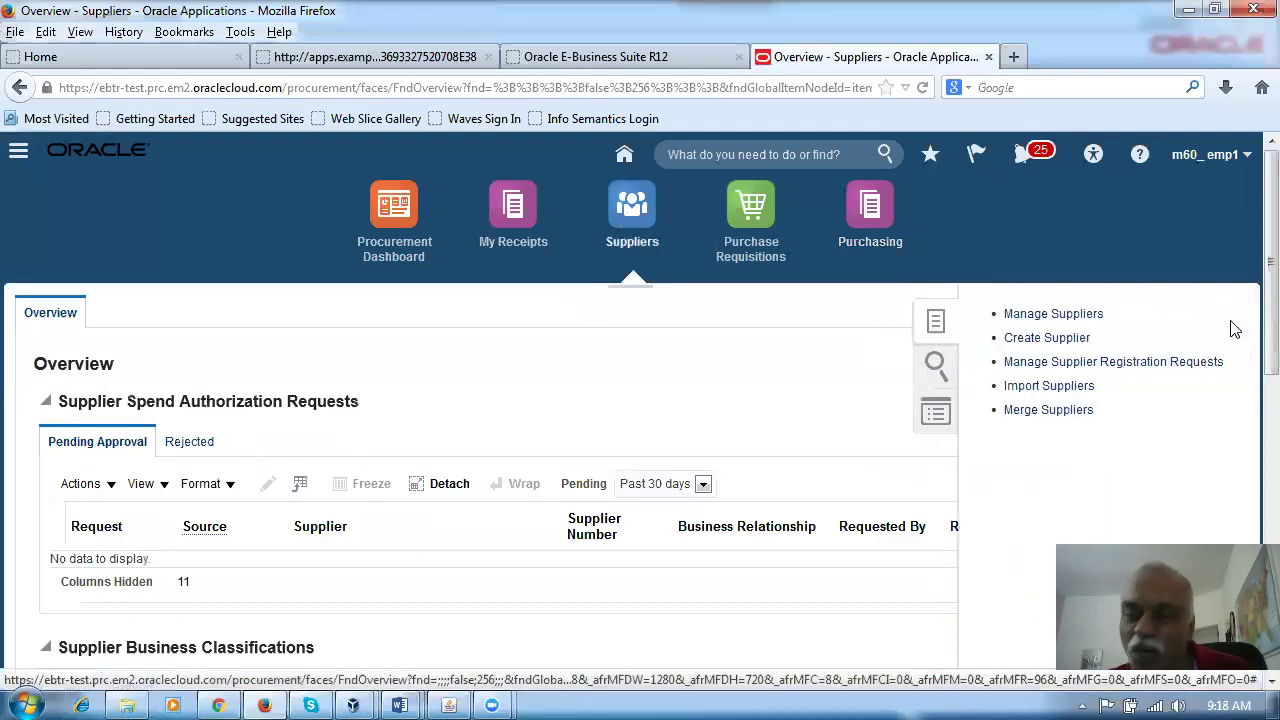
left_click(1066, 316)
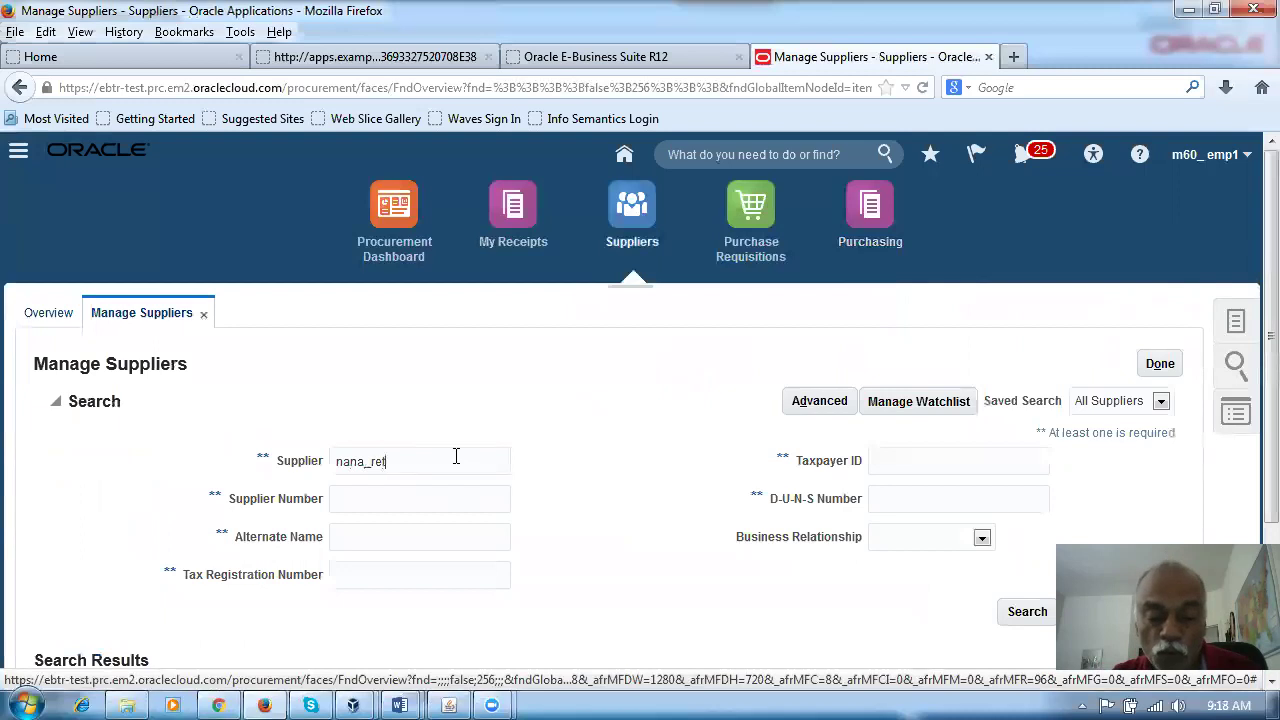
left_click(1030, 612)
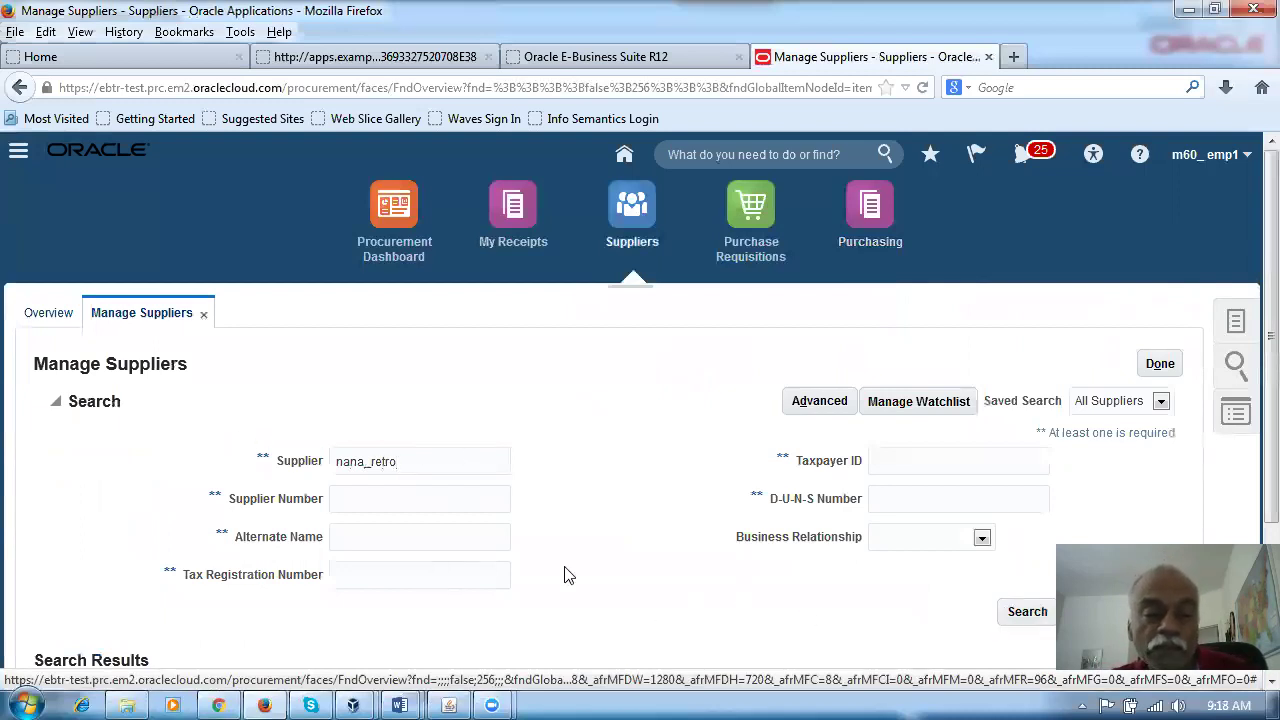
scroll(564, 575, "down", 4)
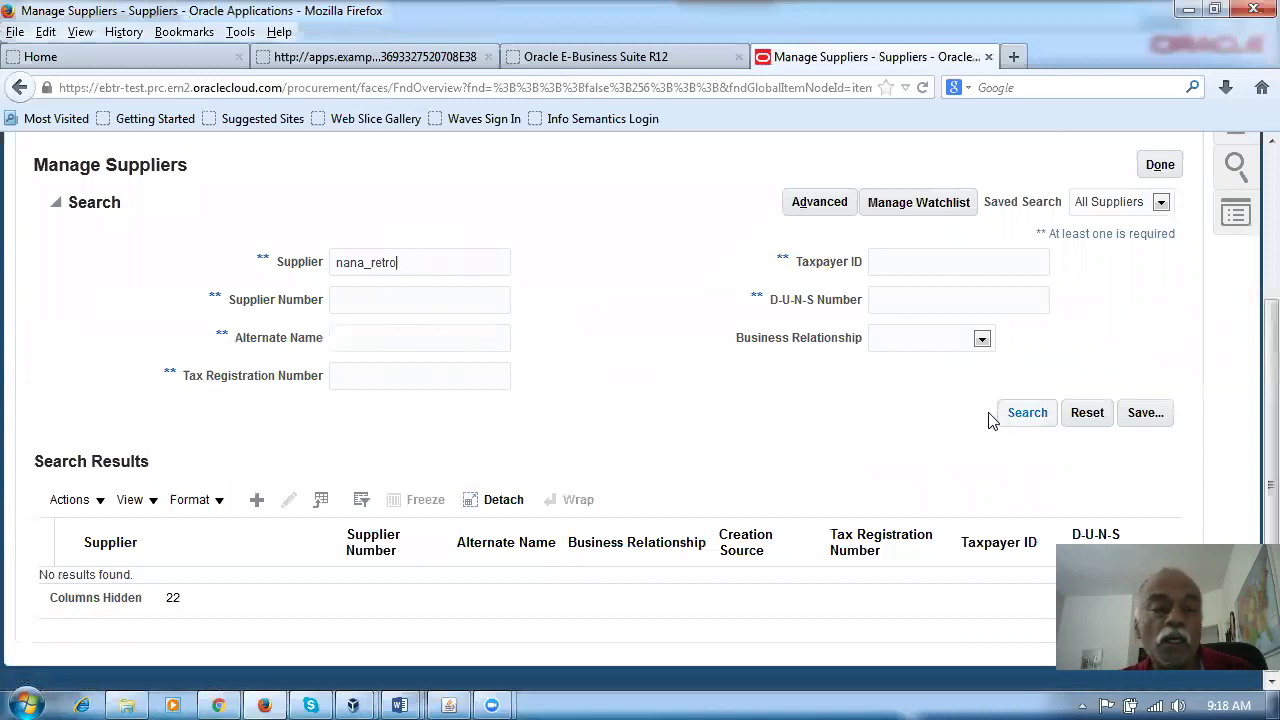
double_click(416, 261)
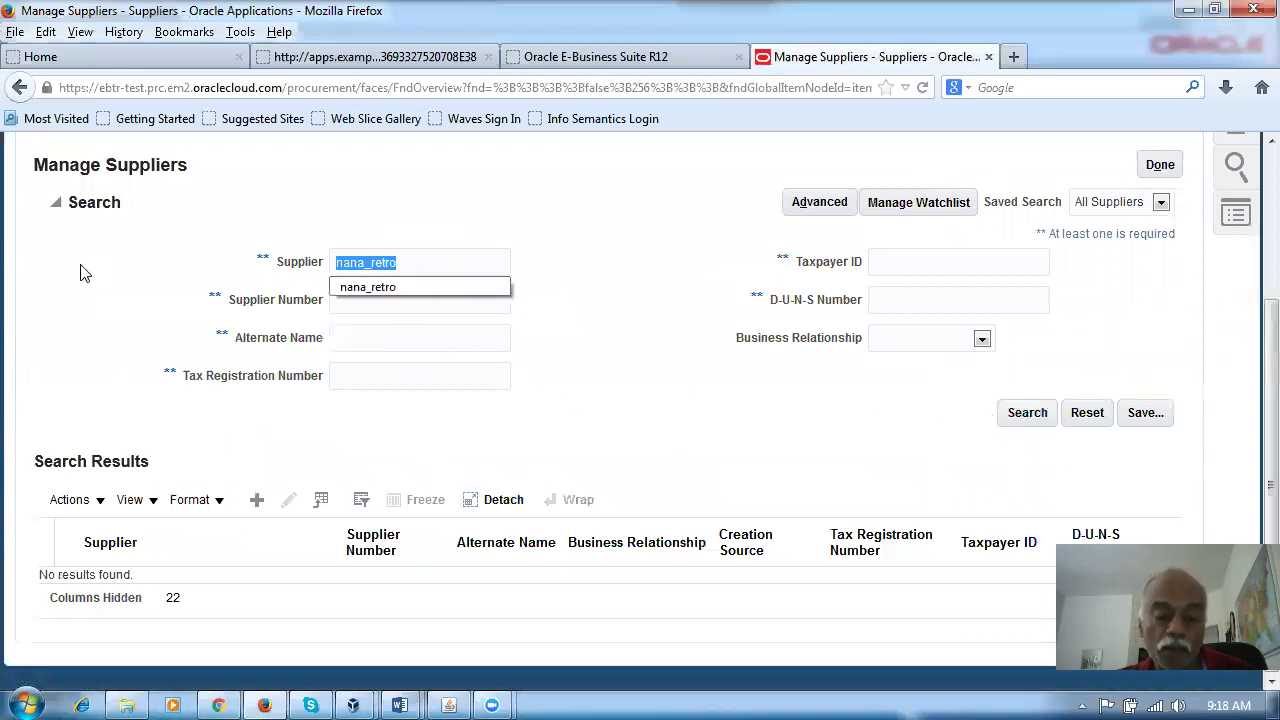
type("nana")
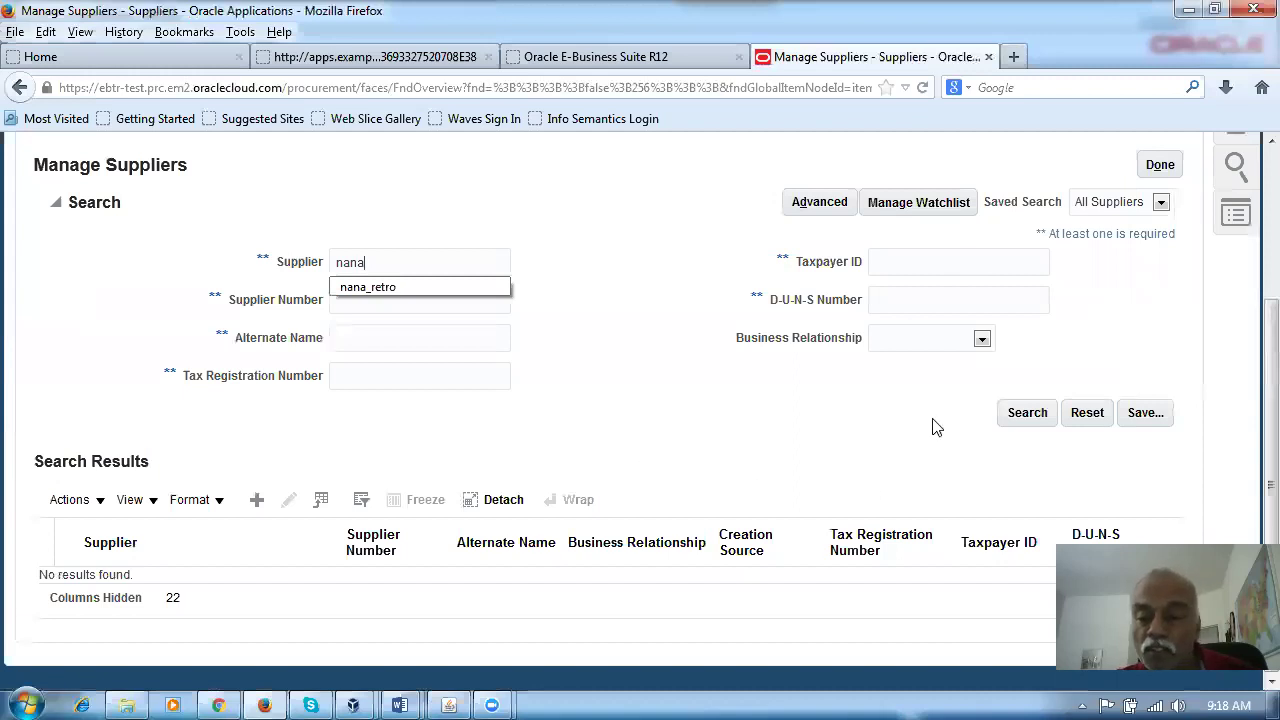
left_click(1005, 419)
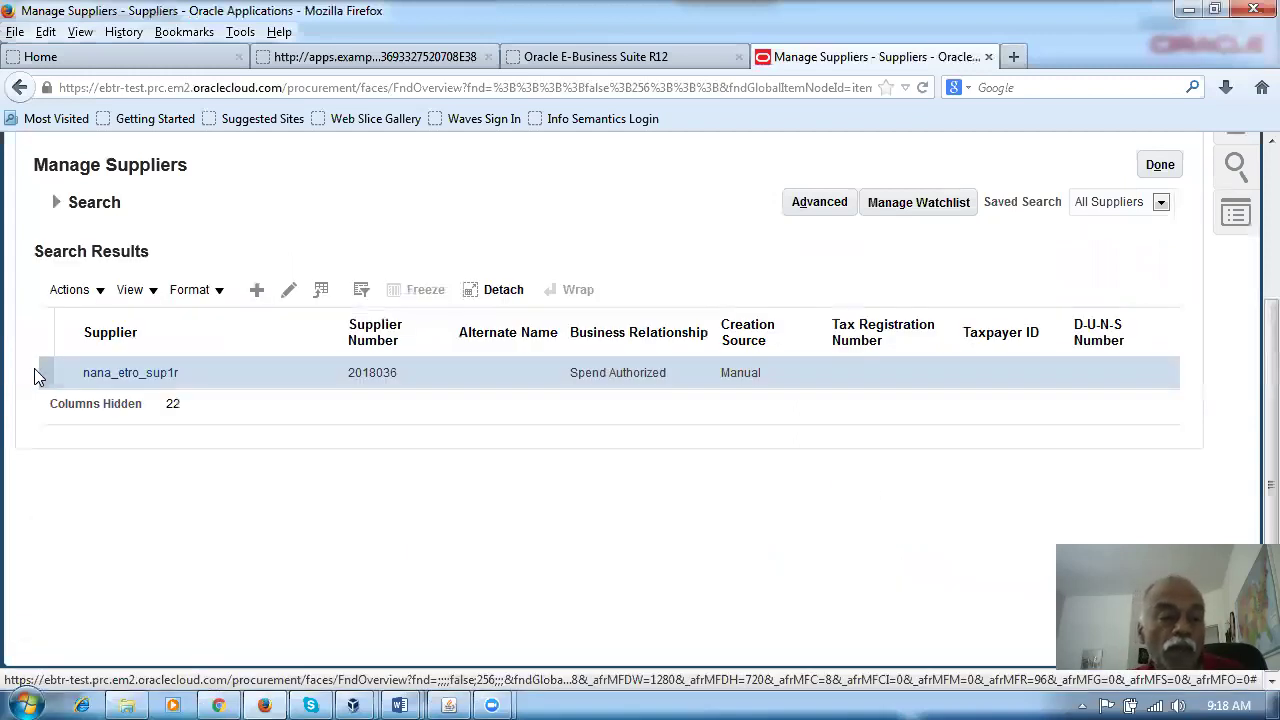
Open the found supplier's Site 1 for editing and add a new site assignment row
left_click(148, 380)
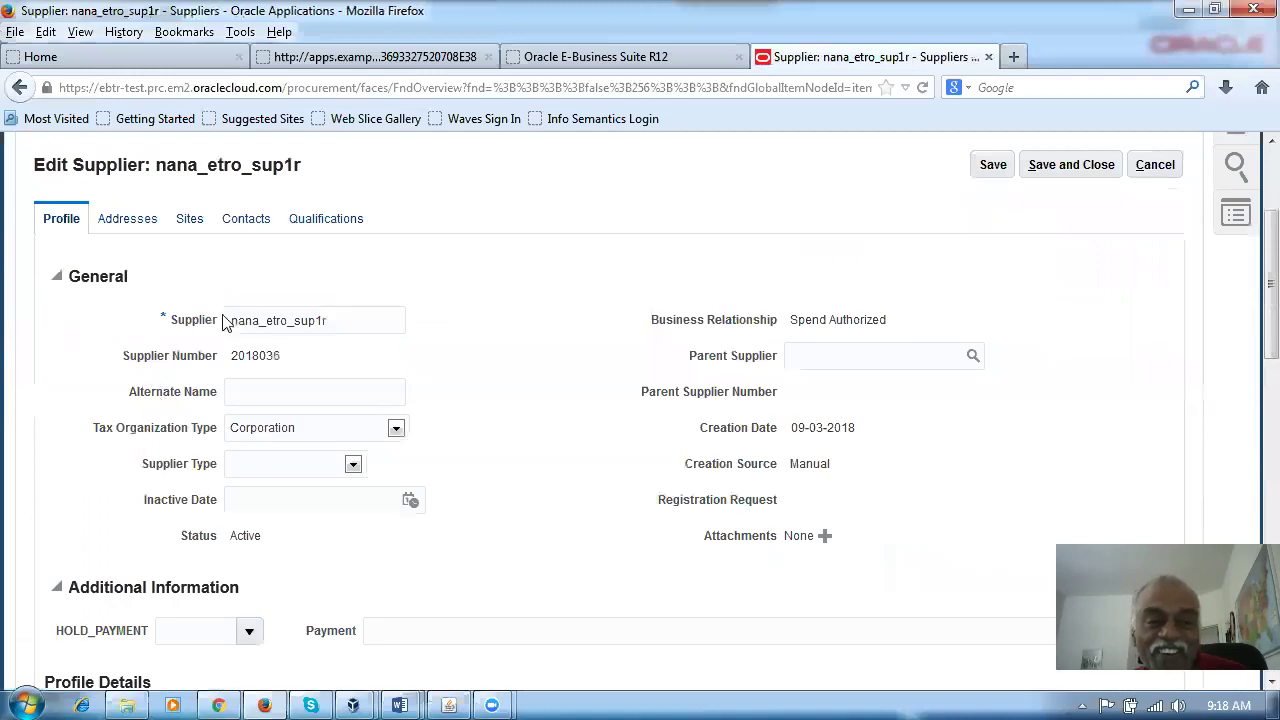
left_click(189, 216)
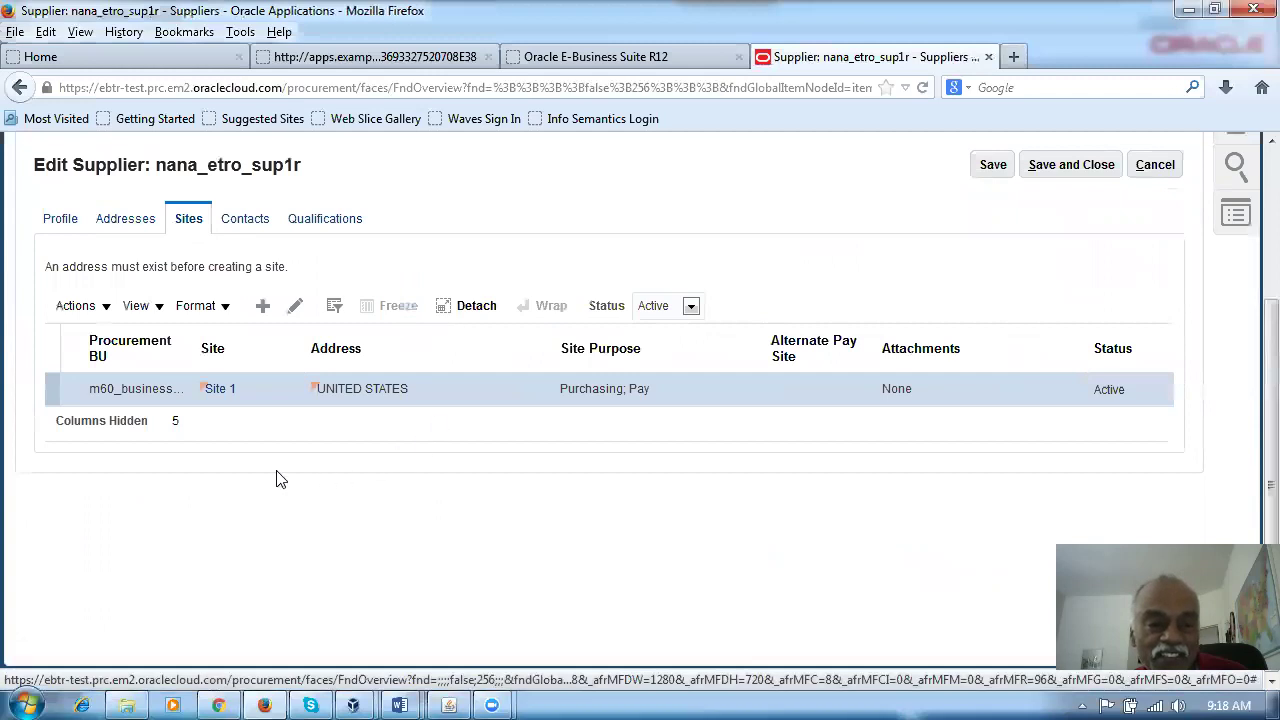
left_click(295, 307)
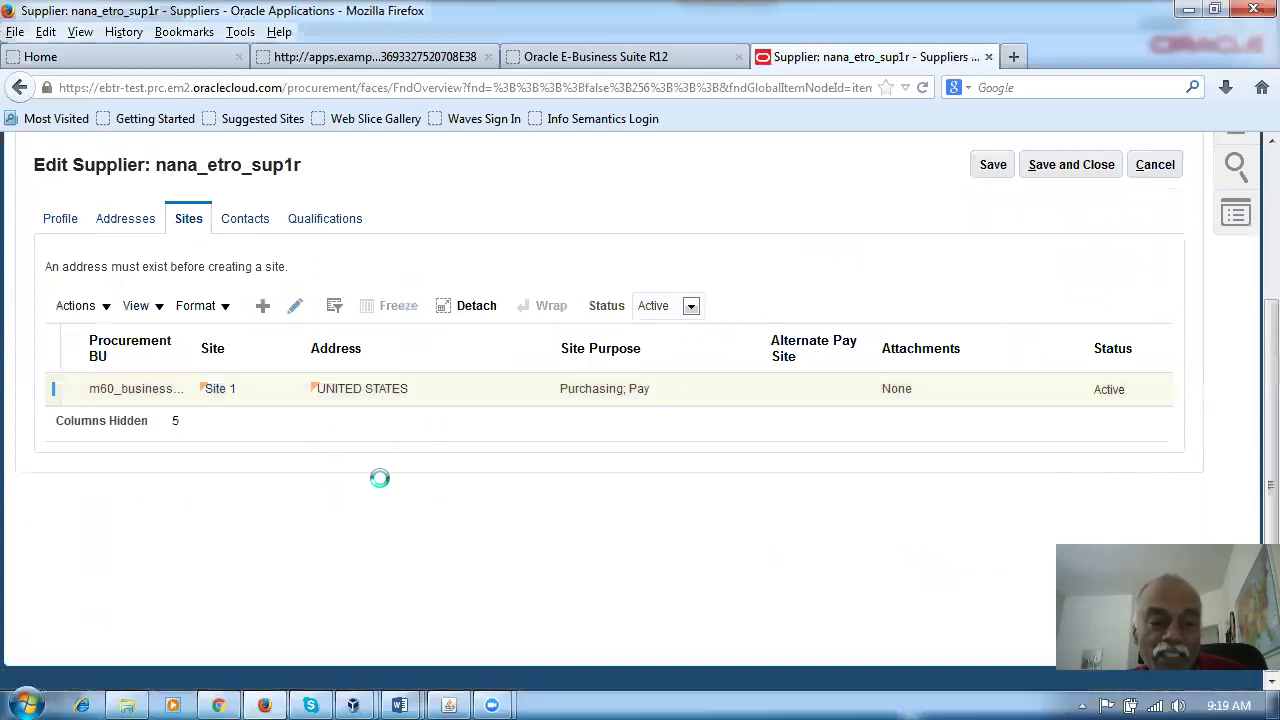
scroll(575, 468, "down", 3)
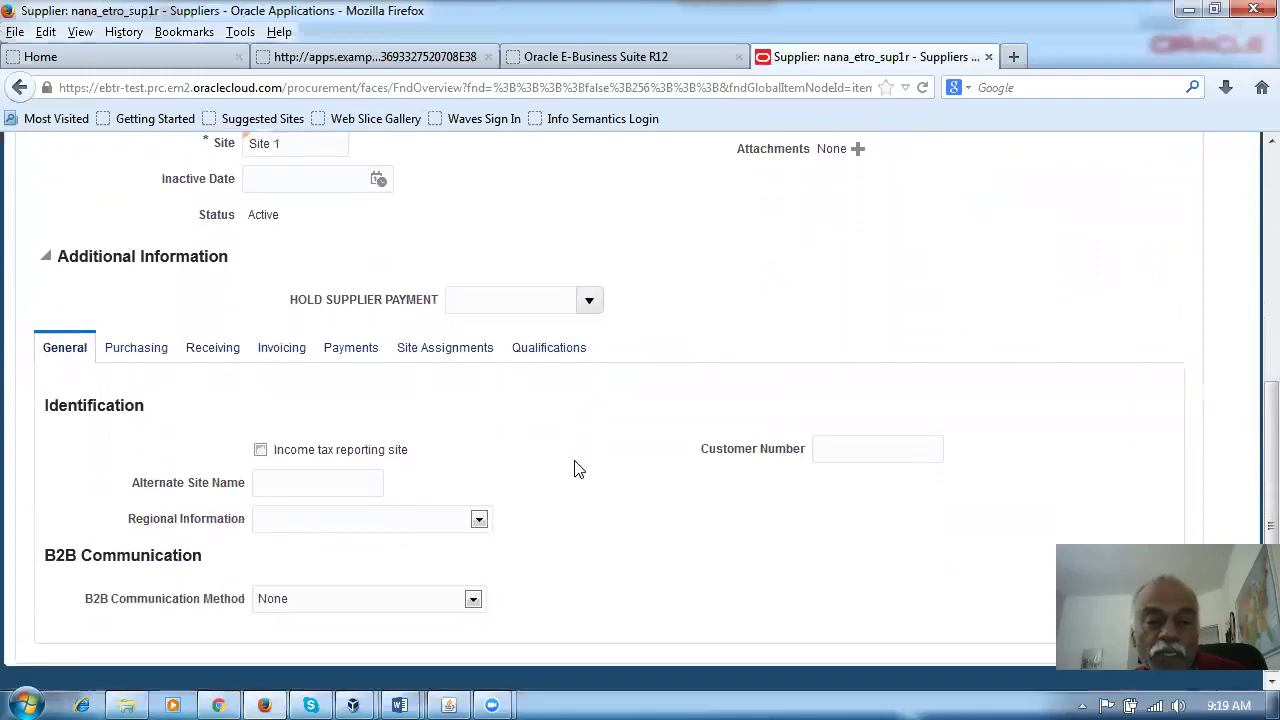
left_click(456, 352)
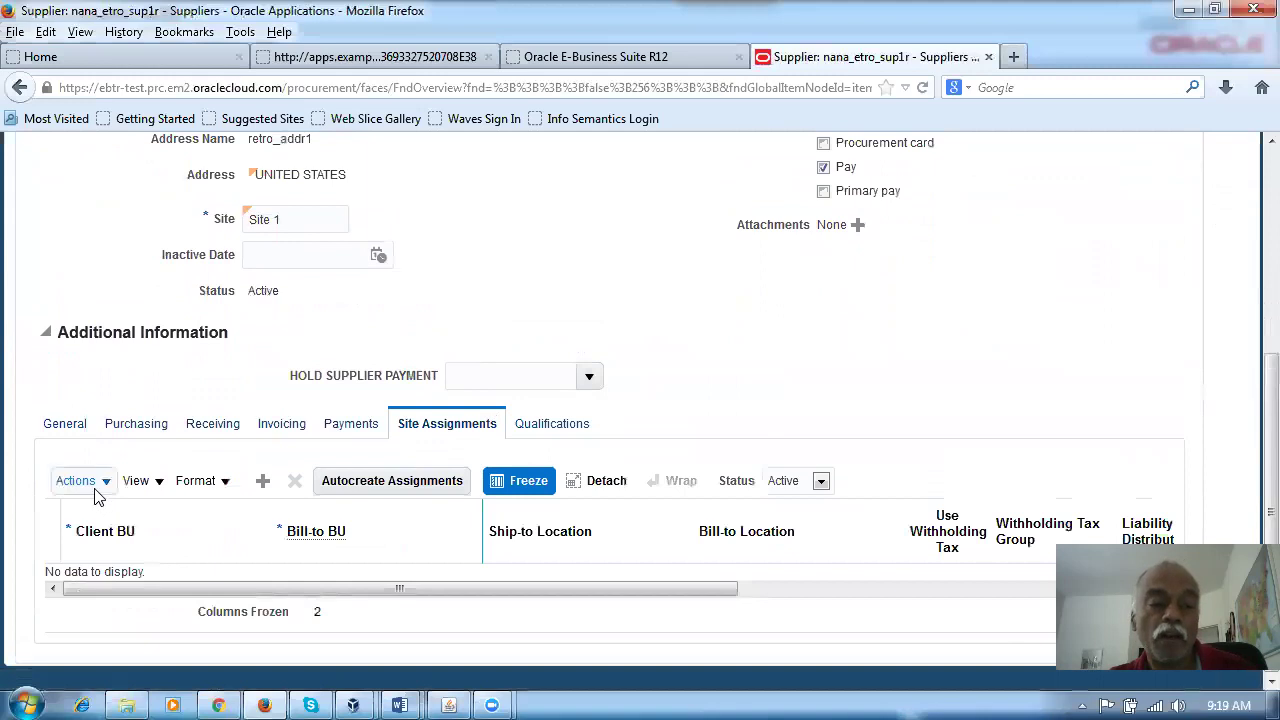
left_click(96, 490)
left_click(101, 509)
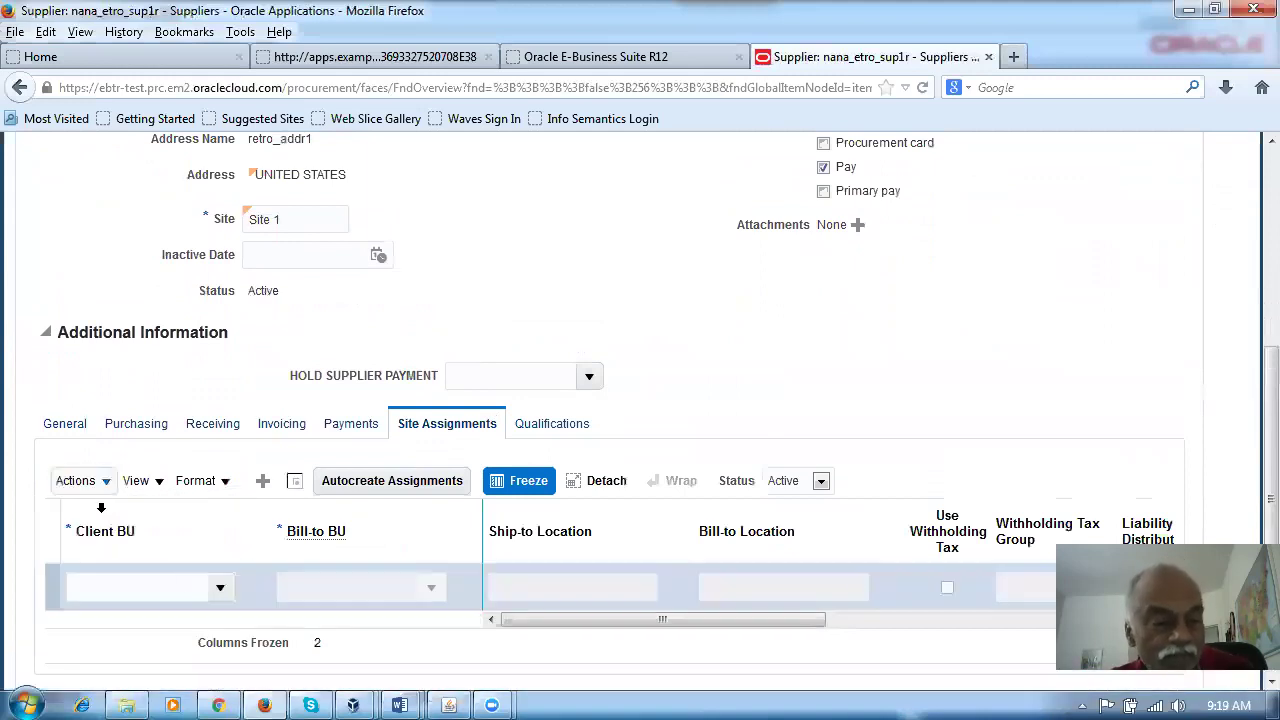
Assign m60_business_unit with m60_loc_1 as ship-to and bill-to location, then save the site
left_click(220, 588)
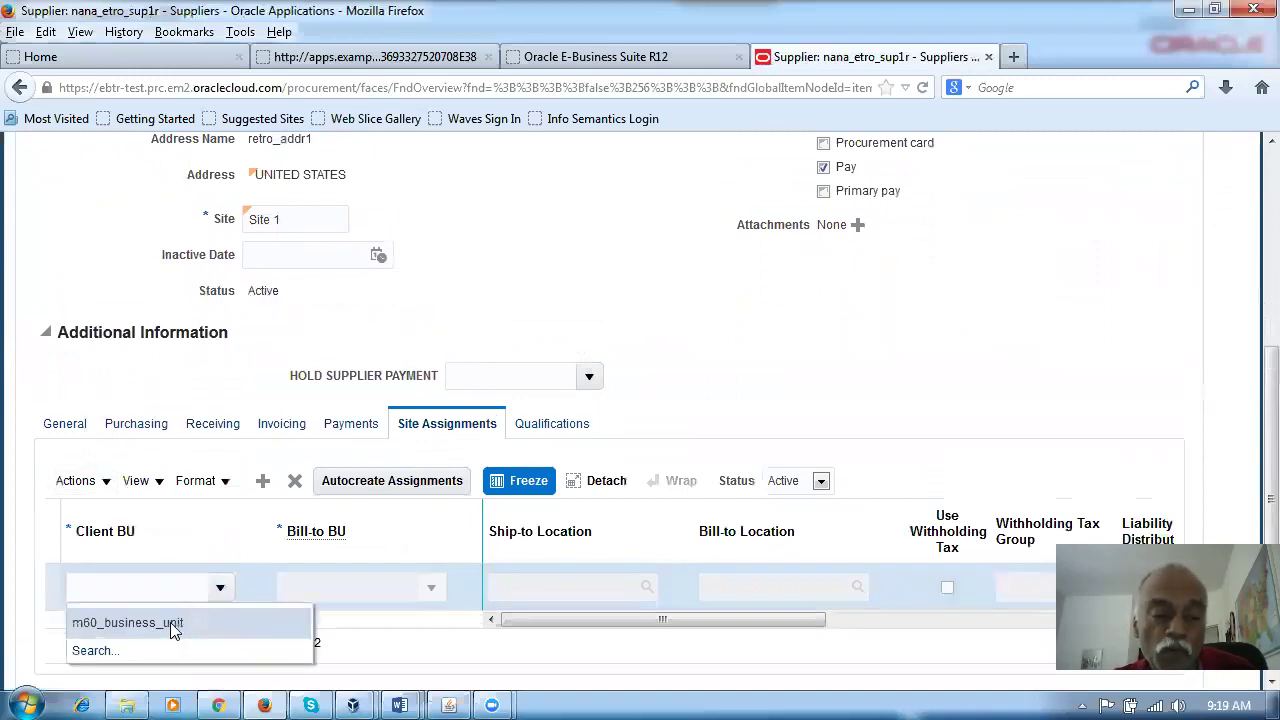
left_click(172, 623)
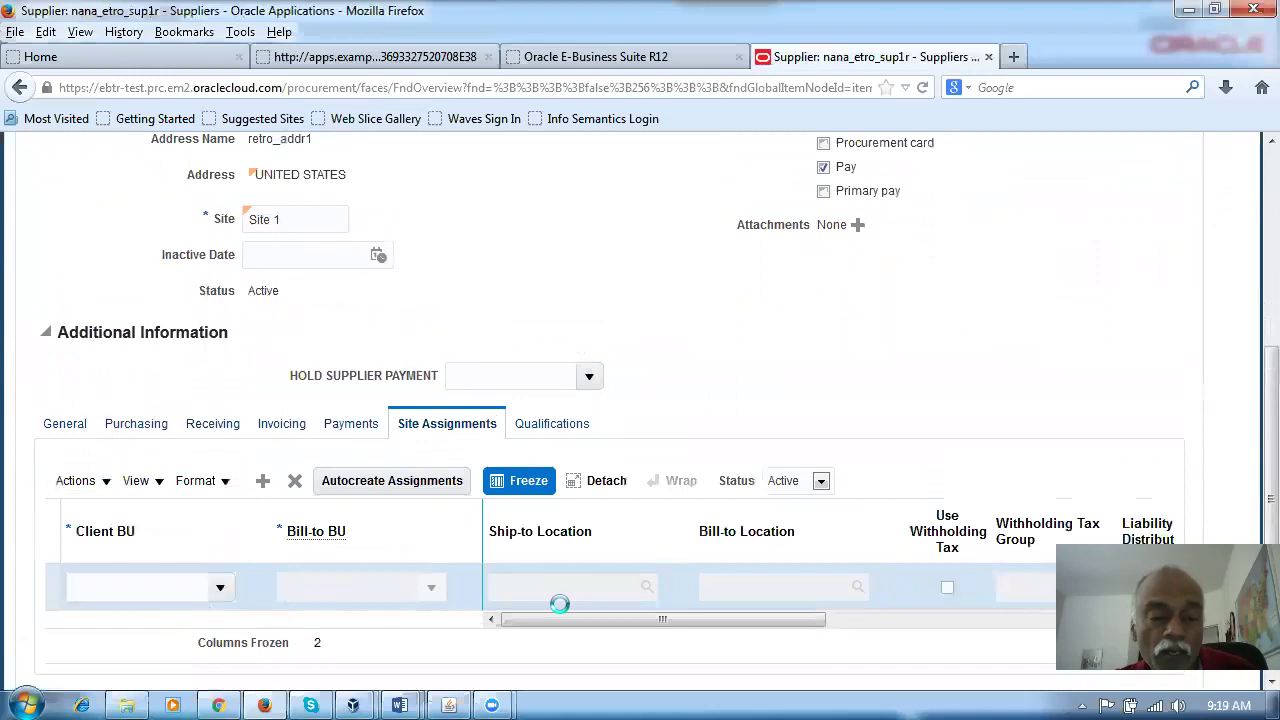
left_click(626, 594)
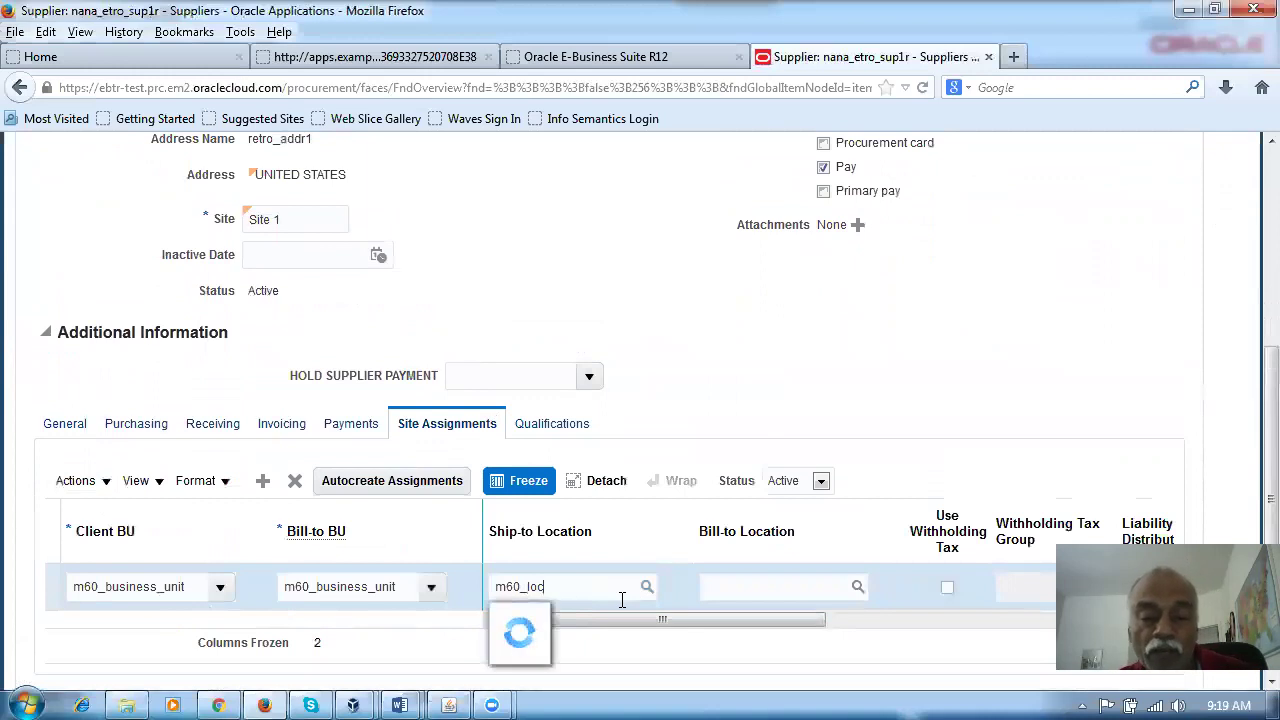
left_click(612, 523)
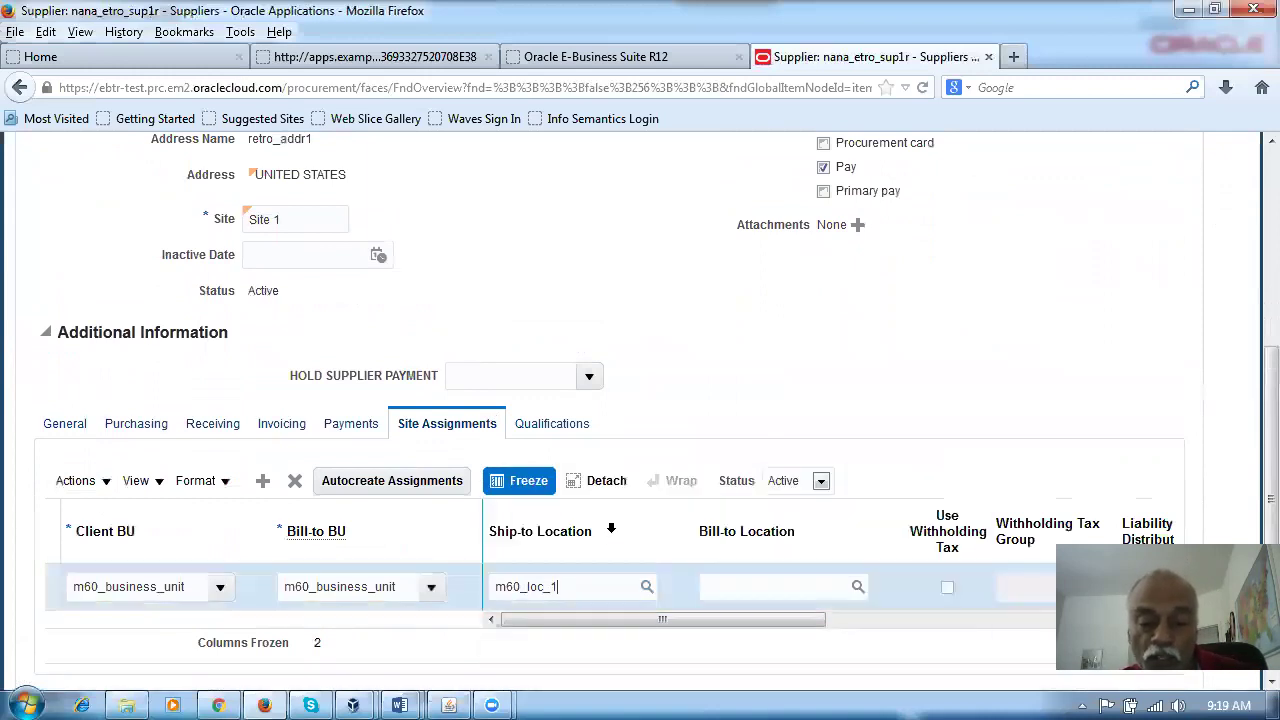
left_click_drag(577, 589, 466, 588)
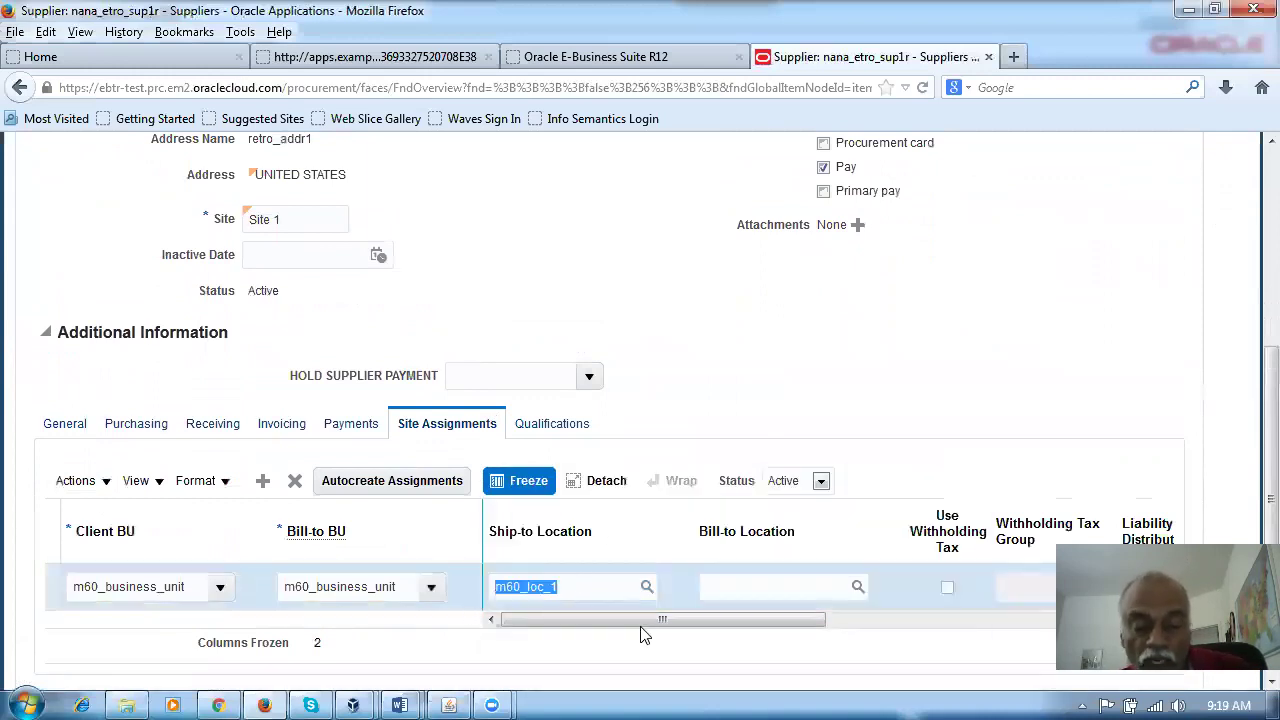
left_click(743, 585)
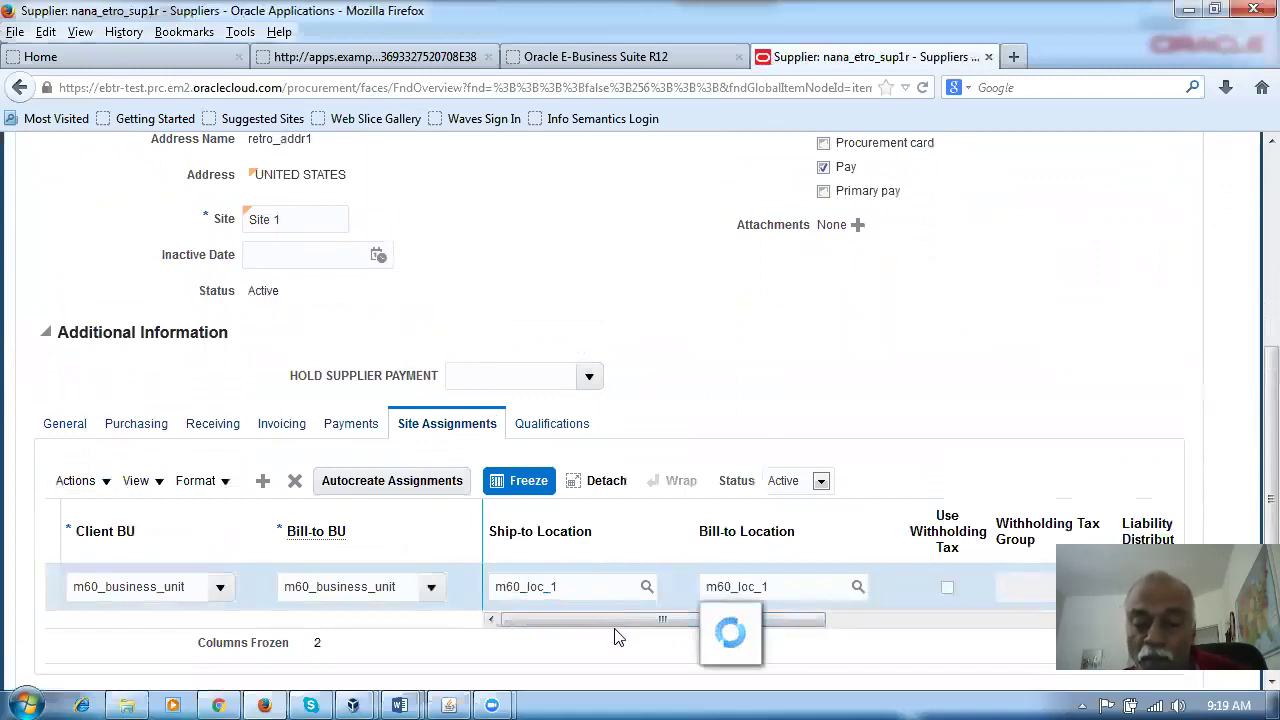
left_click(666, 621)
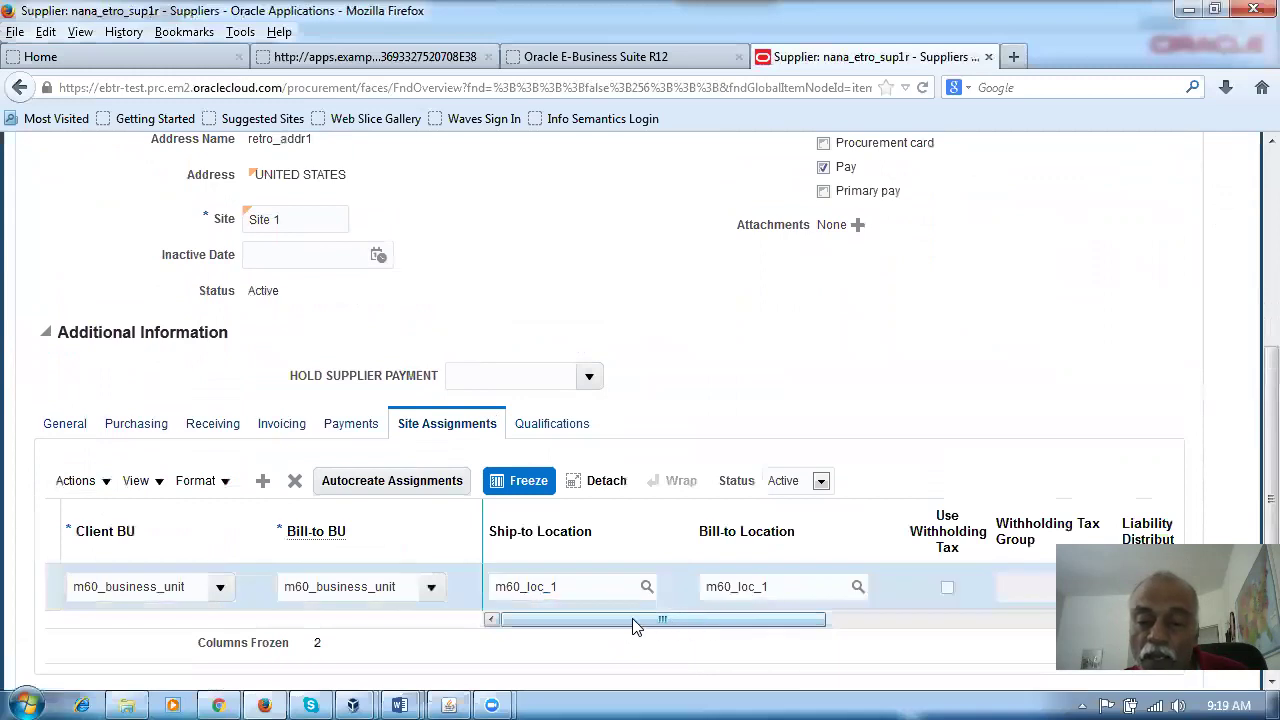
left_click_drag(633, 625, 615, 660)
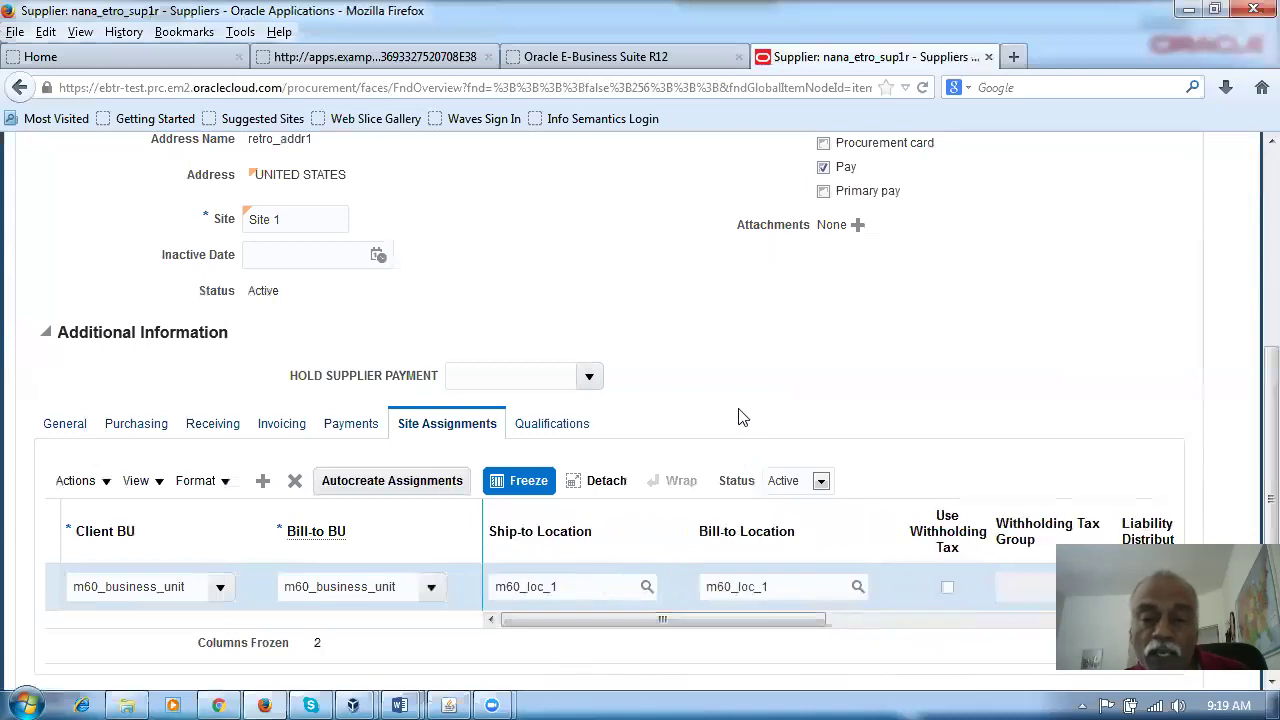
scroll(751, 414, "up", 4)
left_click(1052, 280)
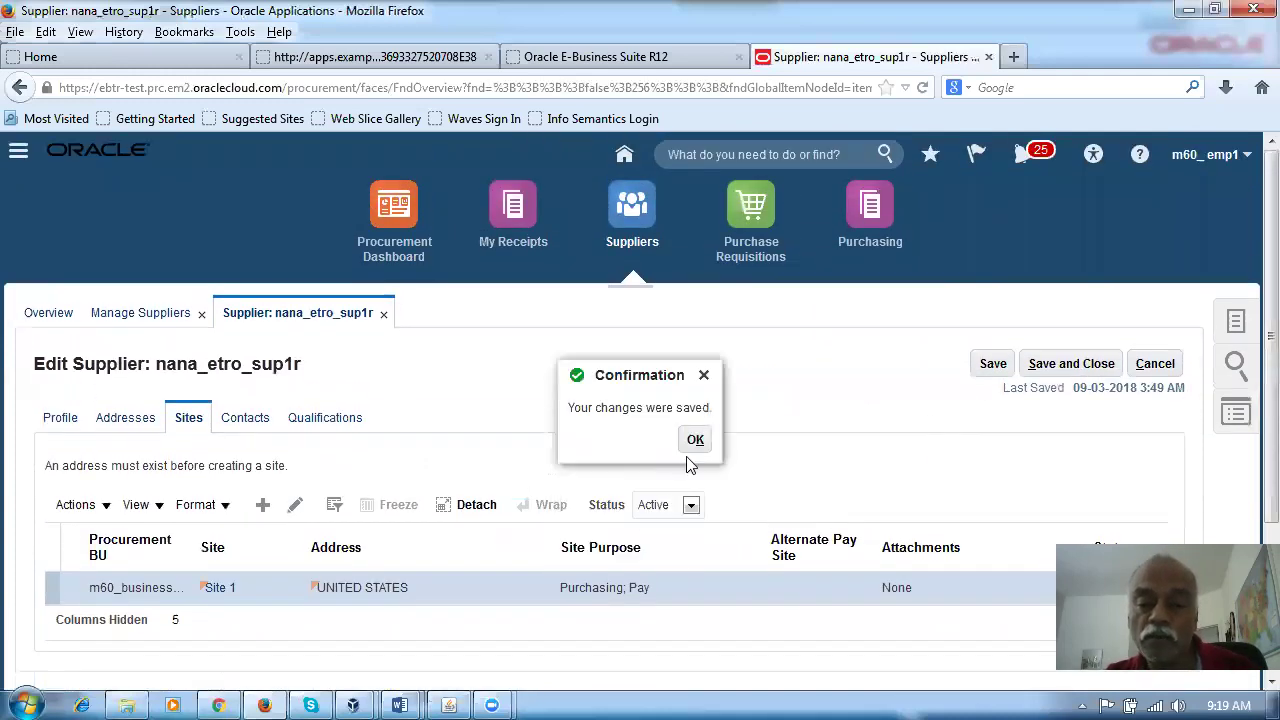
Create blanket purchase agreement 3003 for supplier nana_etro_sup1r at Site 1
left_click(695, 440)
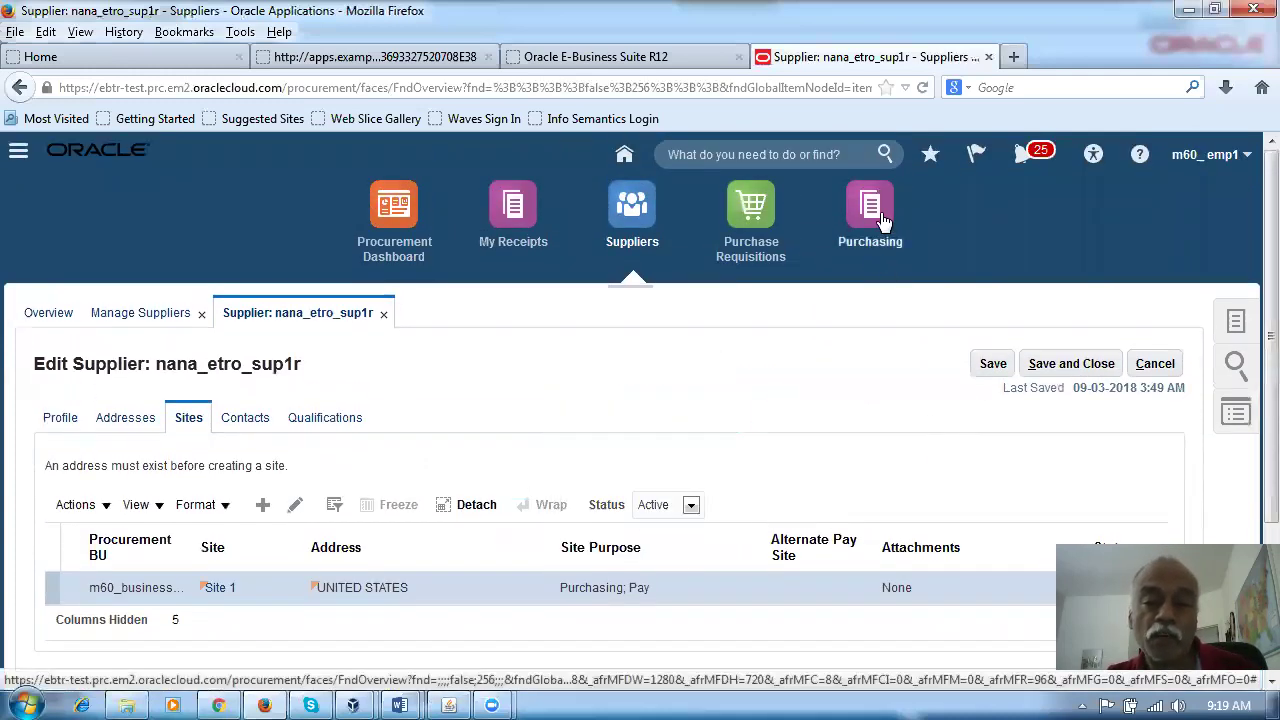
left_click(878, 222)
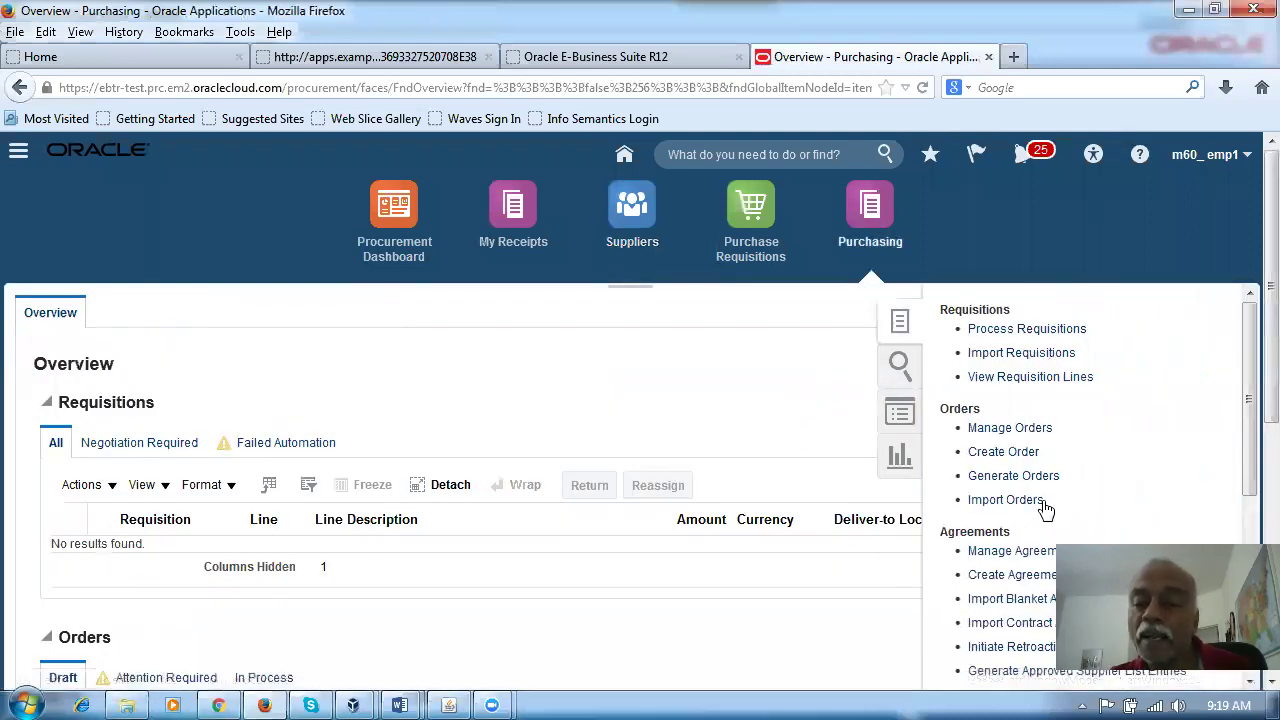
left_click(996, 580)
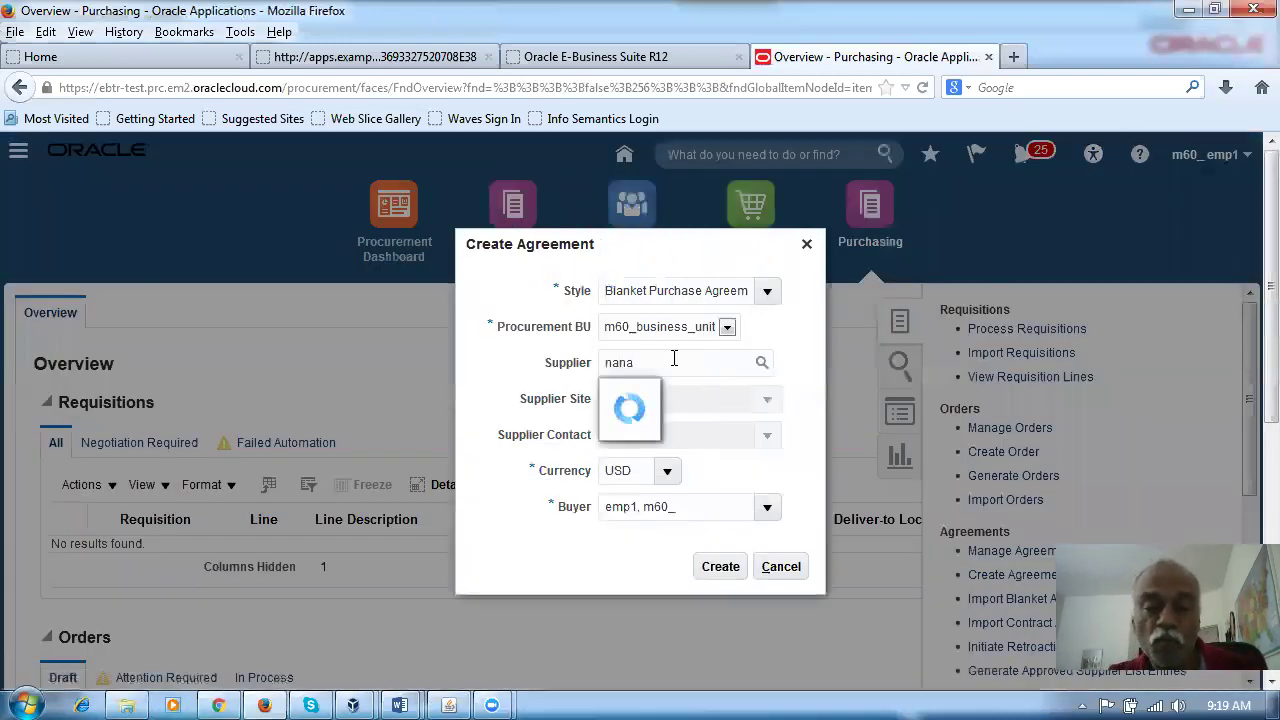
left_click(700, 396)
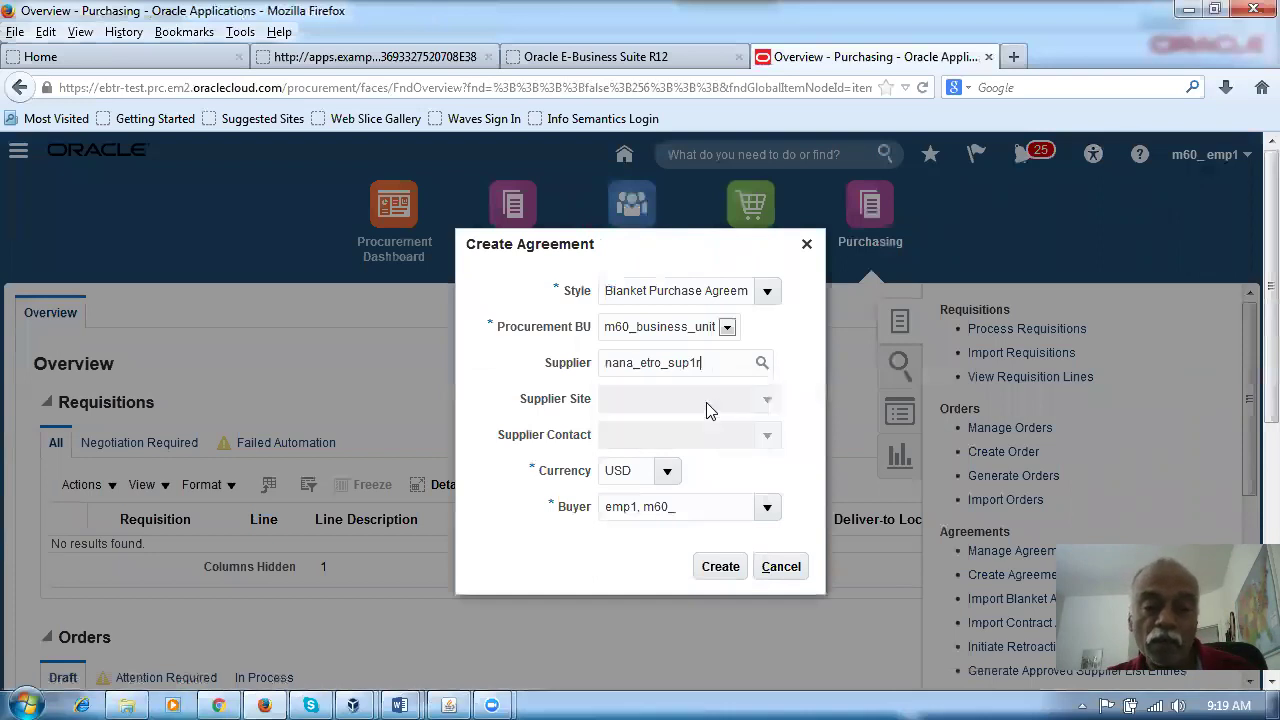
left_click(725, 567)
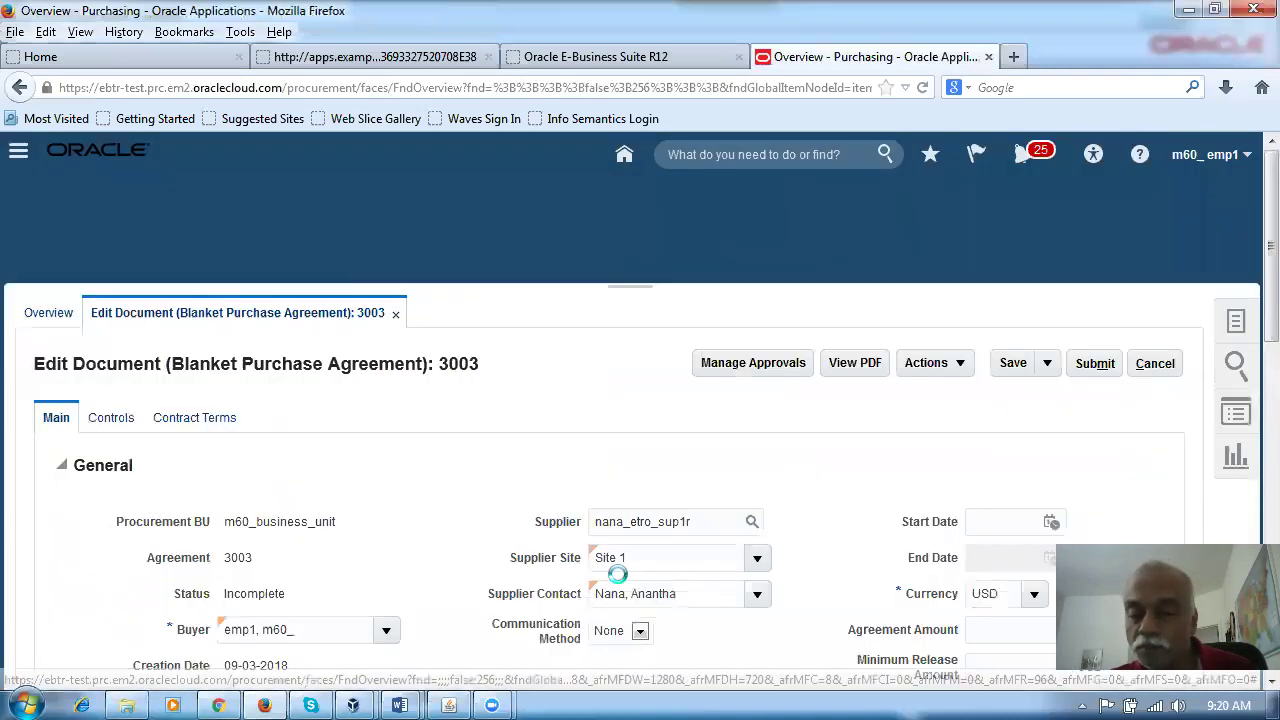
Set agreement dates 08-03-2018 to 22-03-2018 and an agreement amount of 1,000.00 USD
scroll(452, 528, "down", 3)
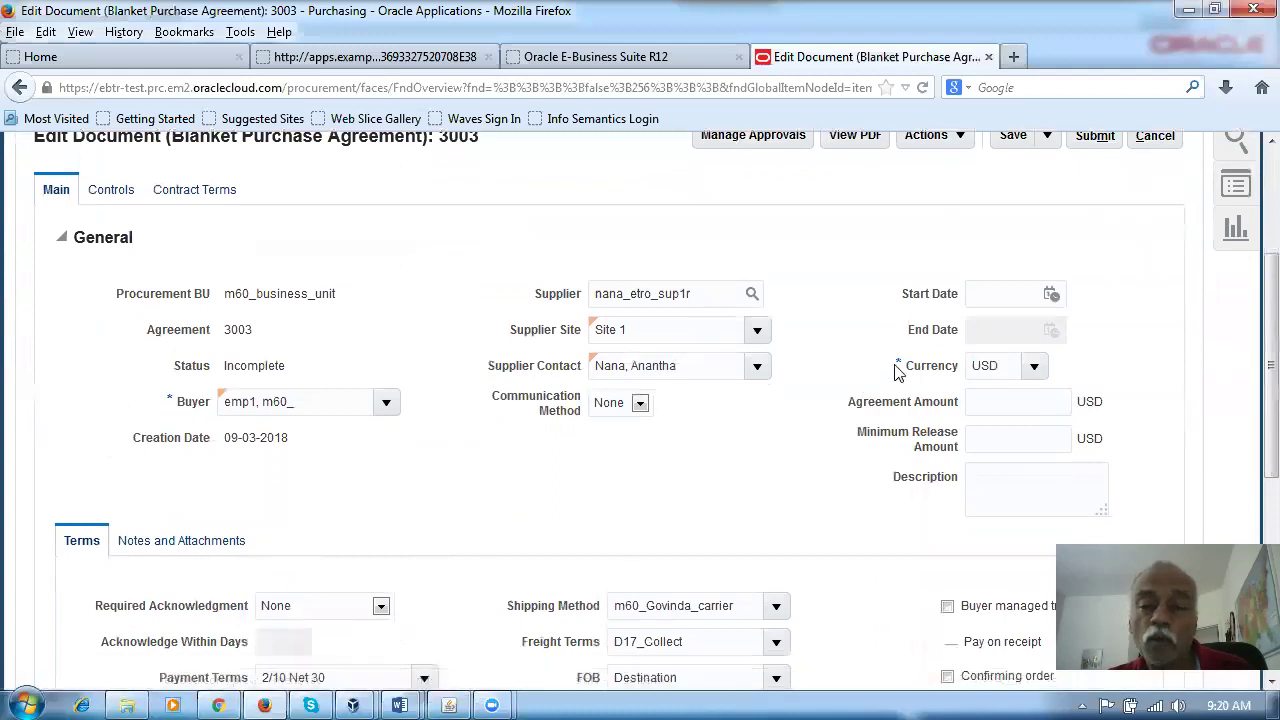
left_click(1050, 295)
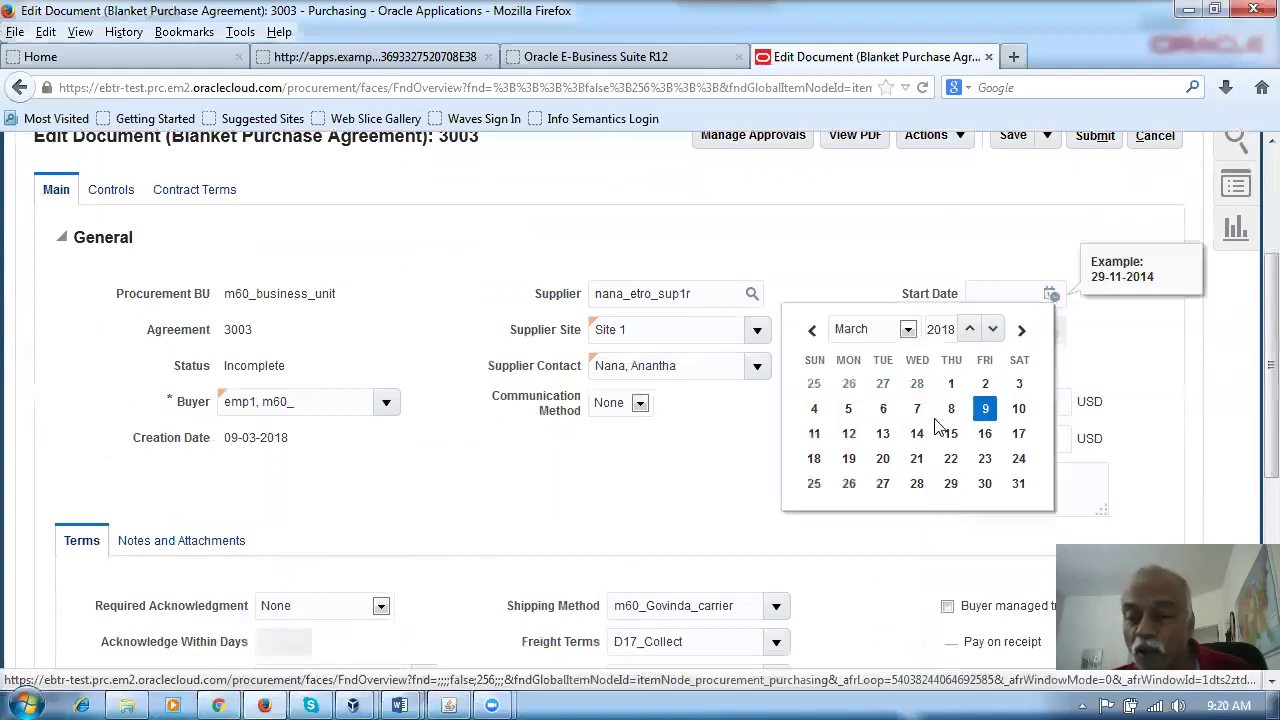
left_click(950, 409)
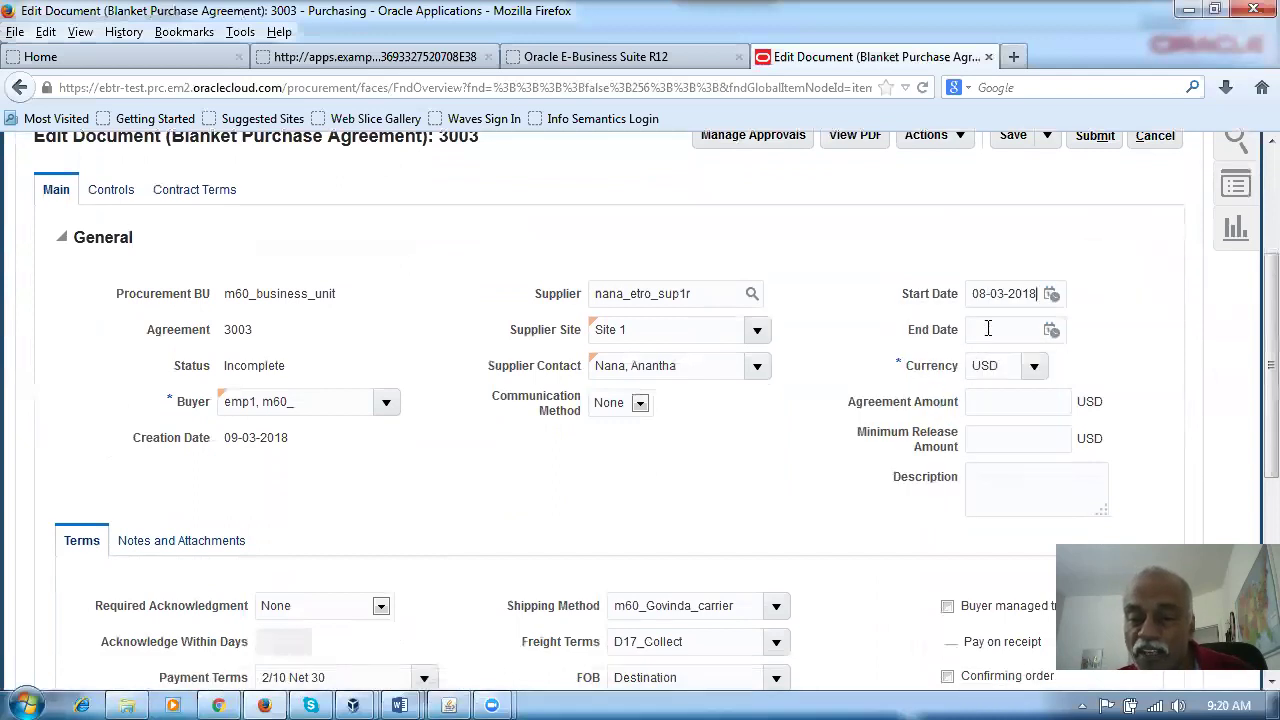
left_click(1050, 331)
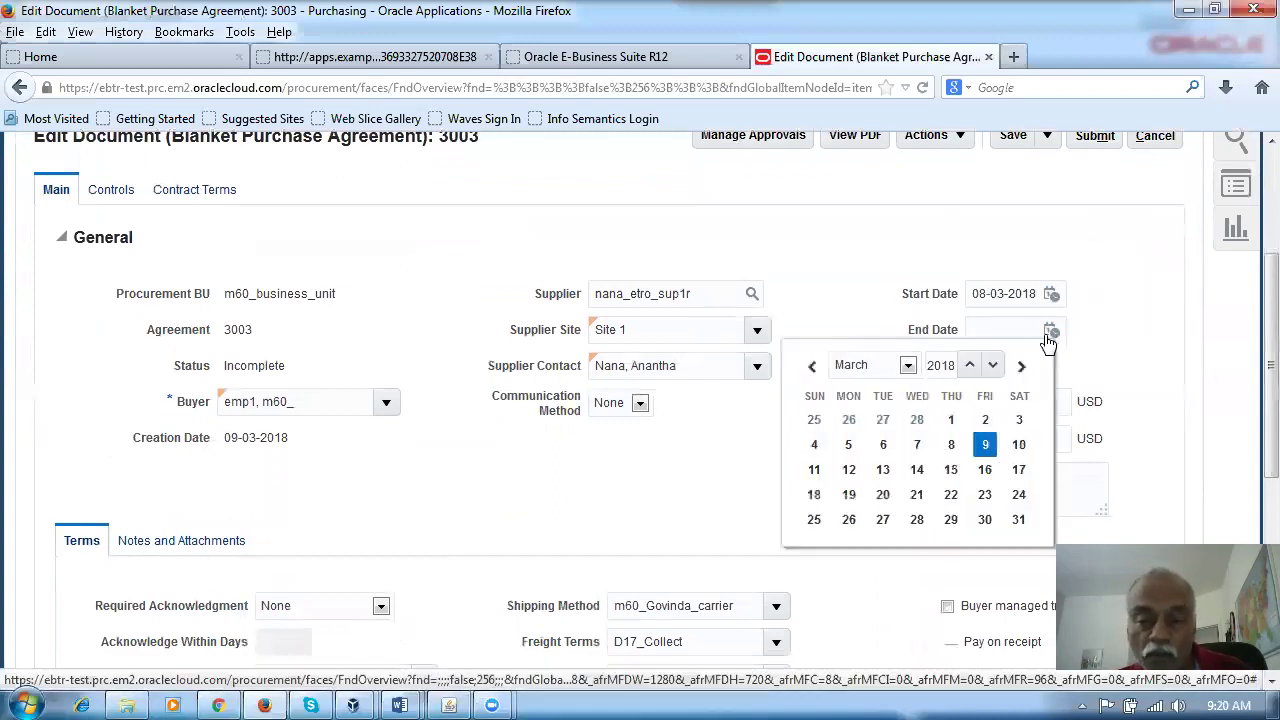
left_click(951, 495)
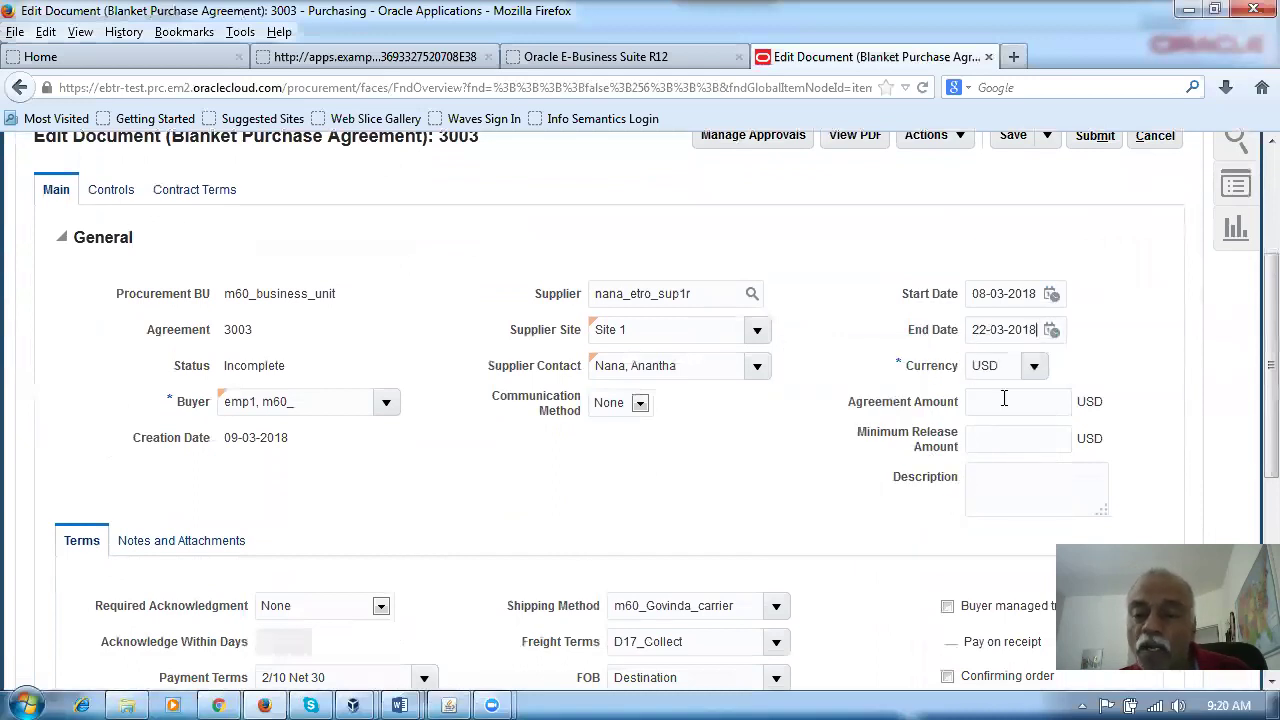
type("1,000")
key("Tab")
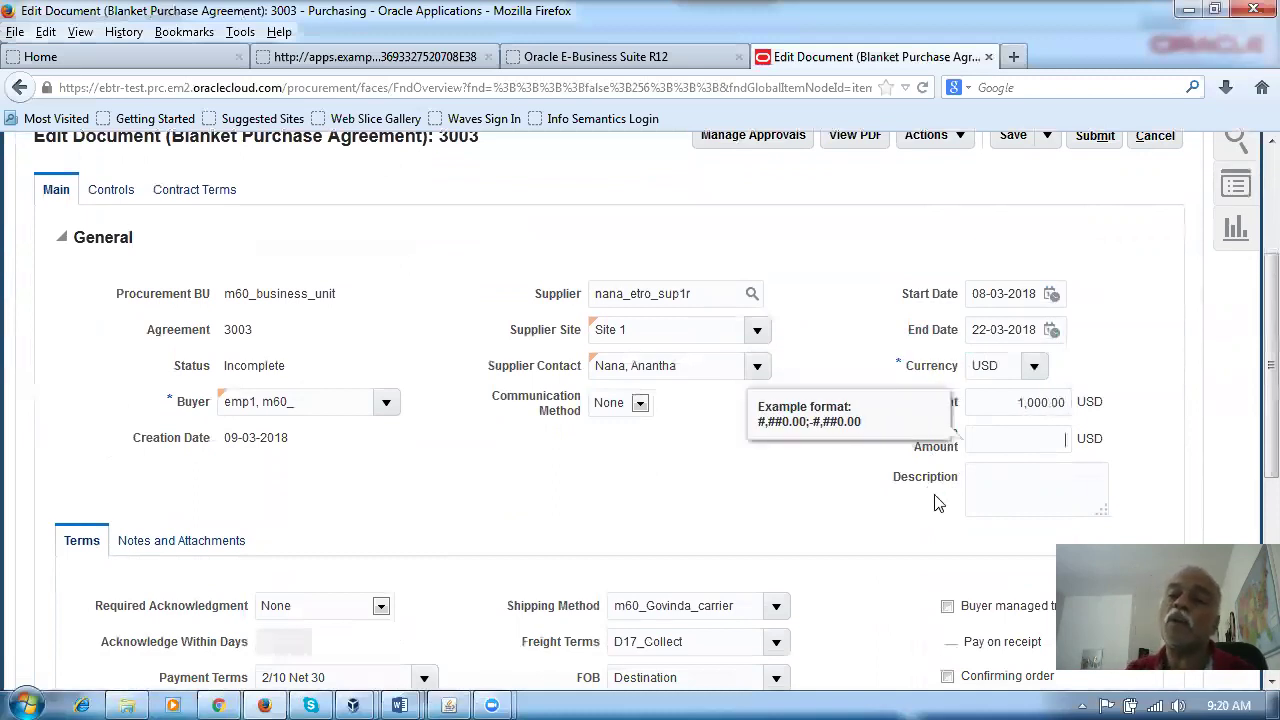
left_click(684, 518)
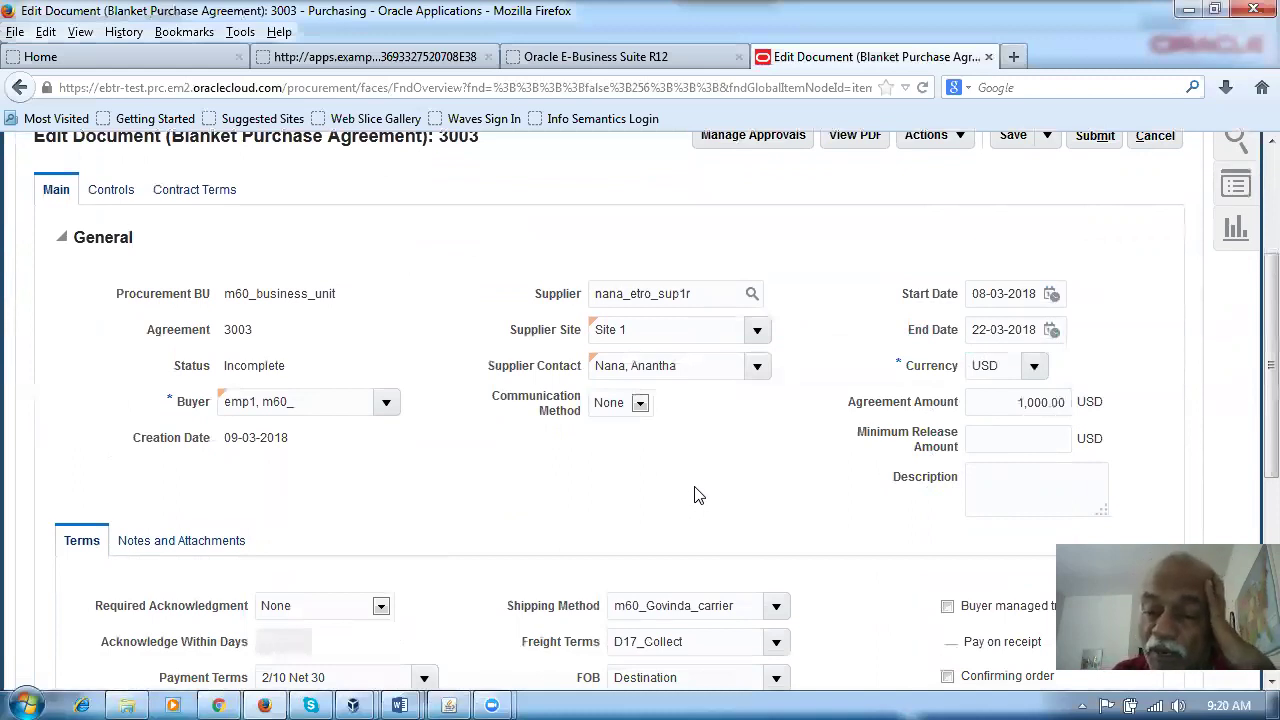
left_click(652, 511)
Add line 1 for item nana_retro_item at 10.00 USD and open it in Edit Line
scroll(658, 511, "down", 5)
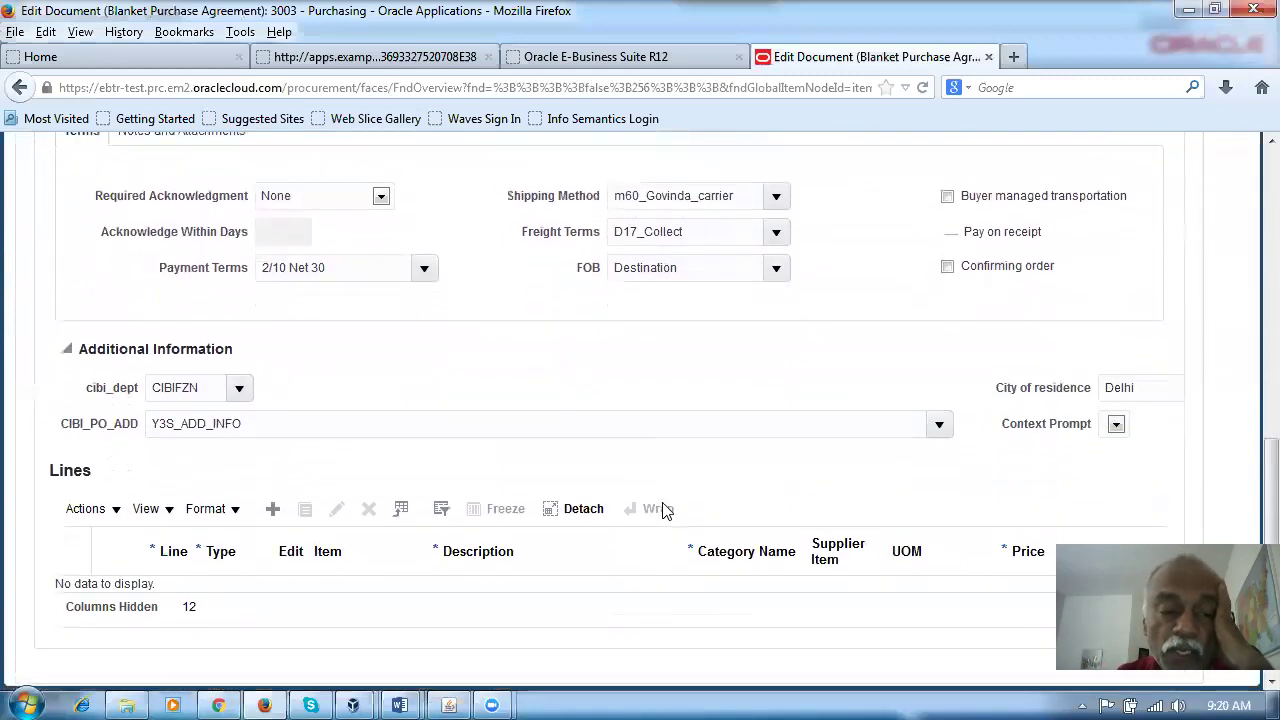
left_click(272, 489)
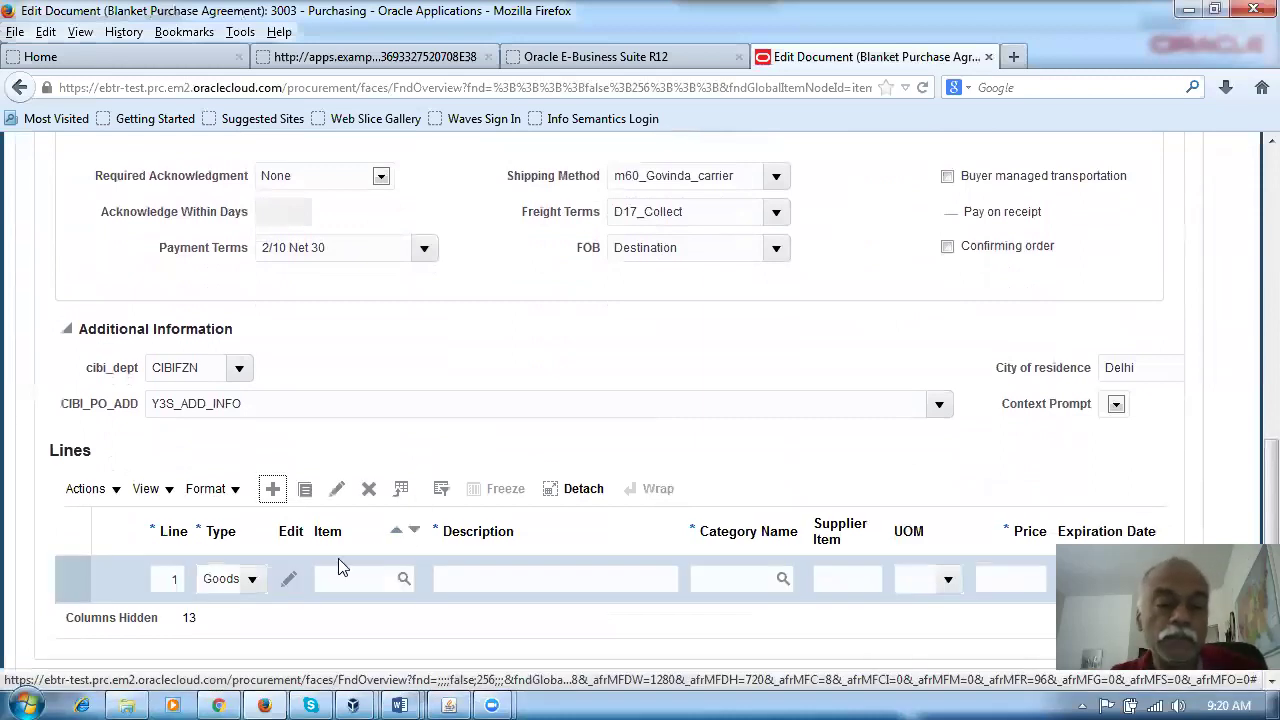
left_click(330, 579)
type("nan")
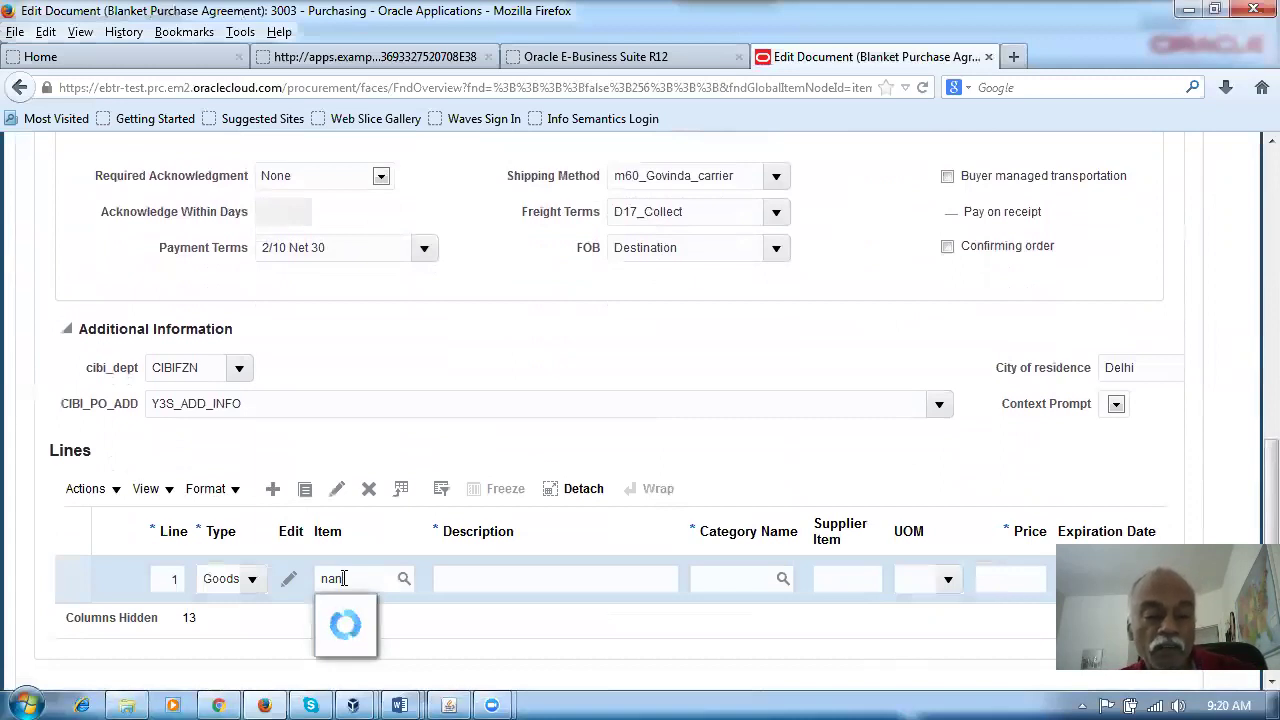
left_click(350, 612)
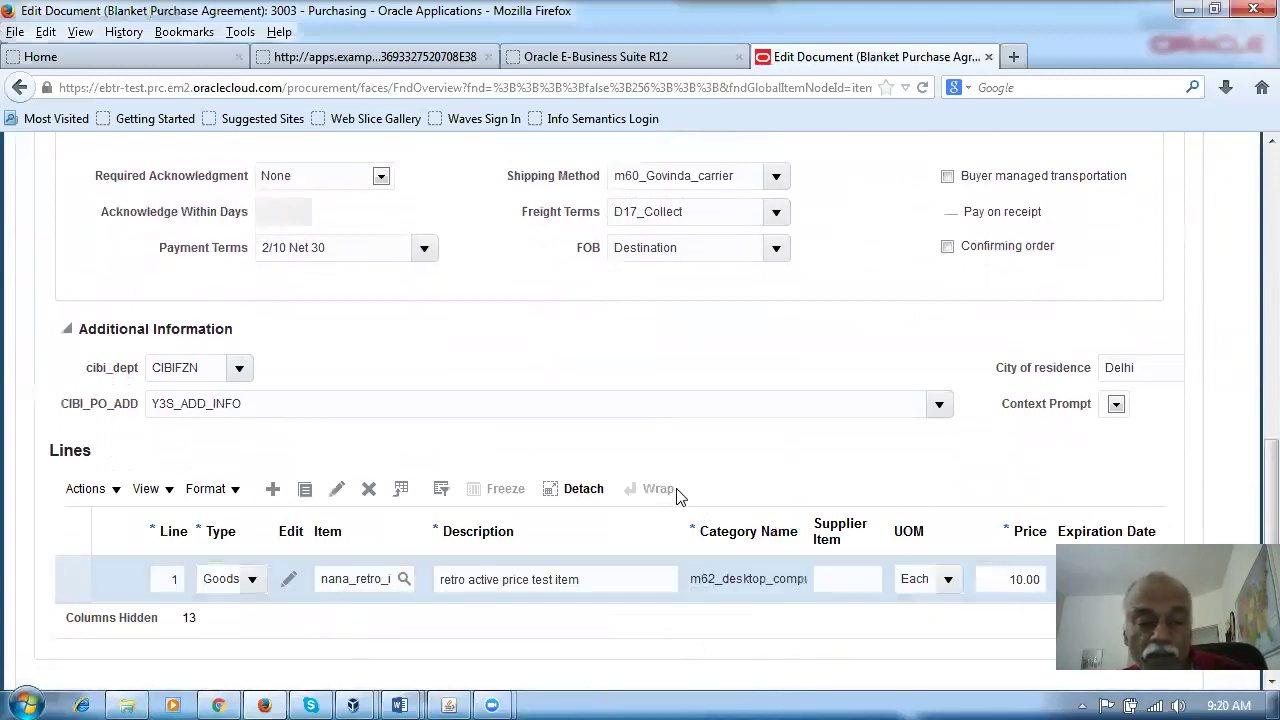
left_click(86, 572)
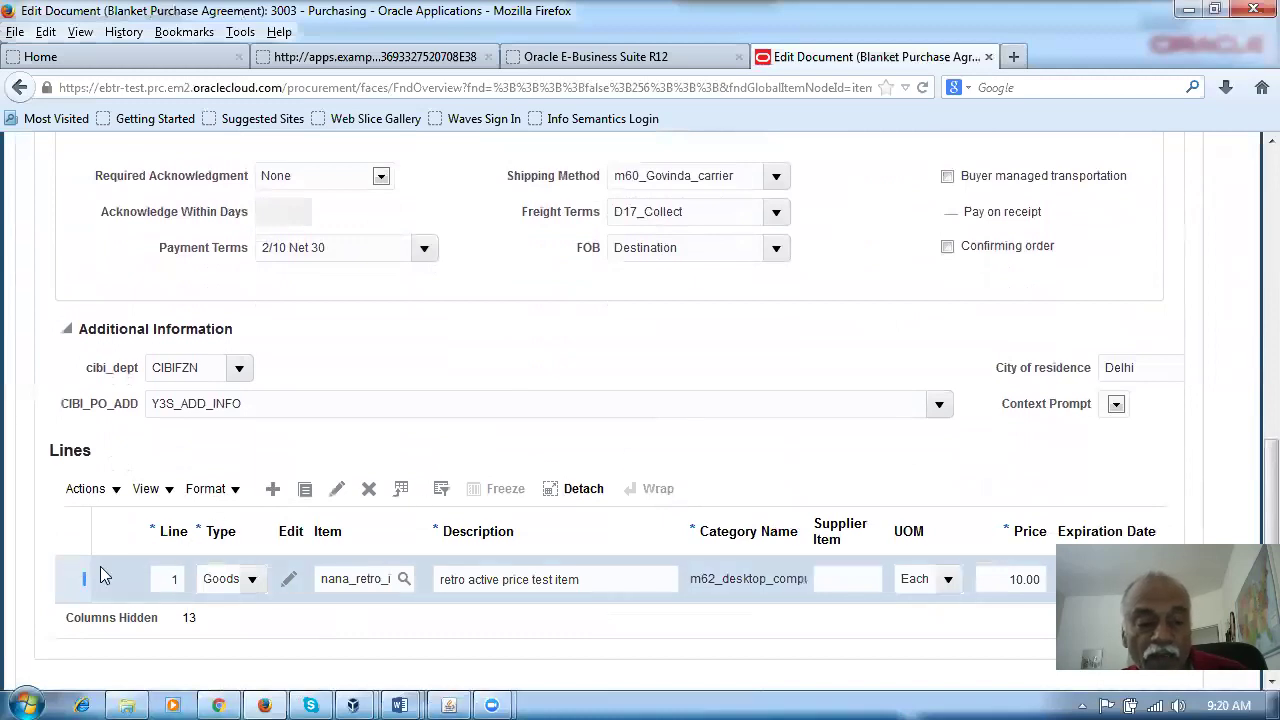
left_click(340, 490)
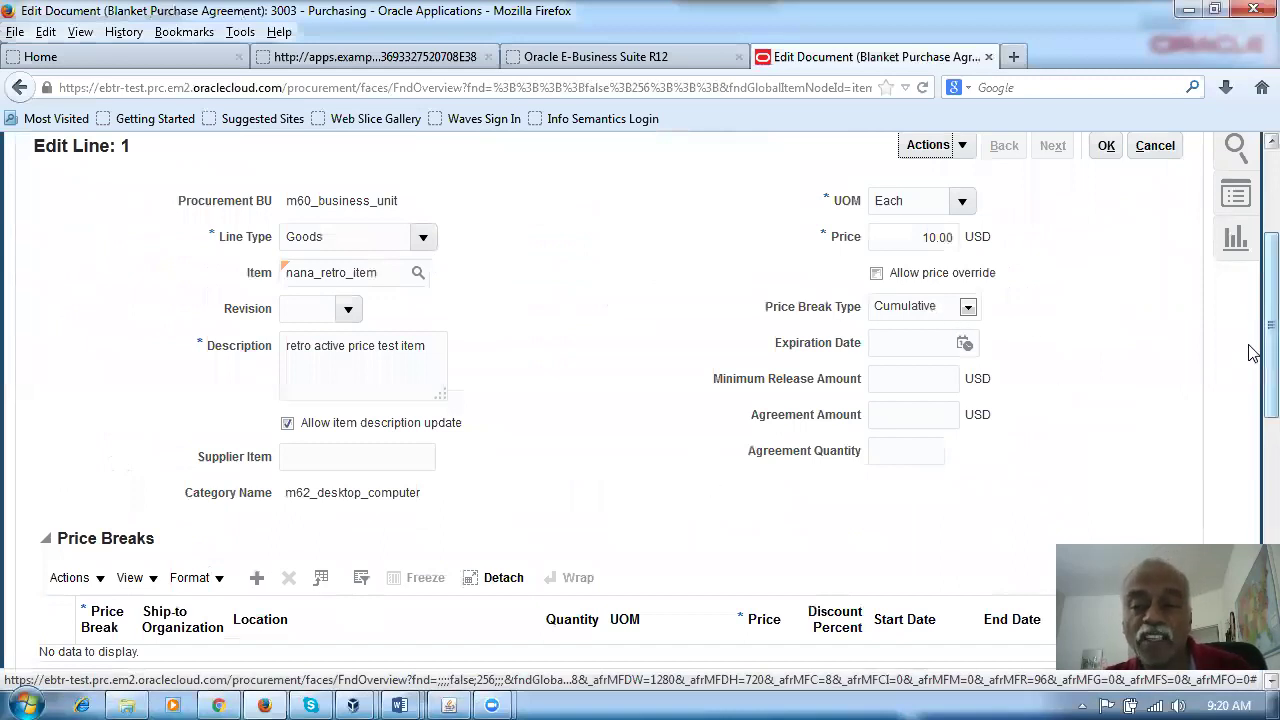
Set line 1's Price Break Type dropdown to Noncumulative
scroll(1250, 352, "up", 1)
left_click(910, 344)
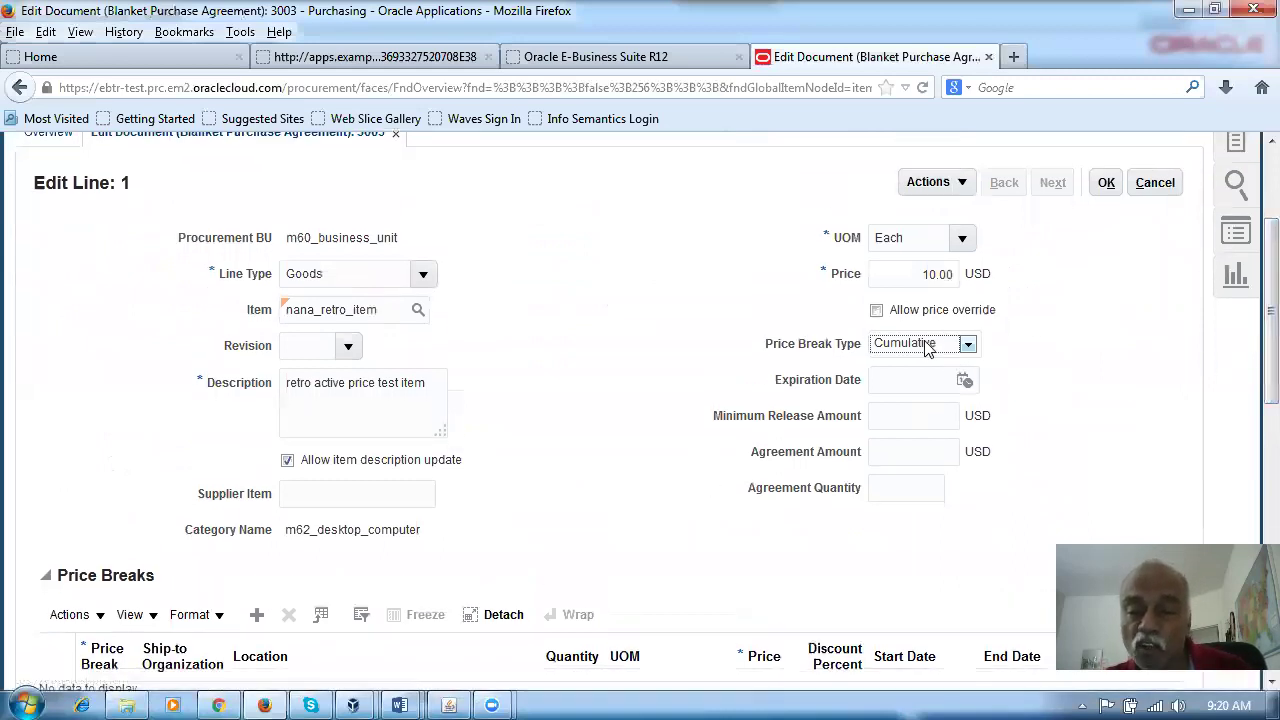
left_click(914, 382)
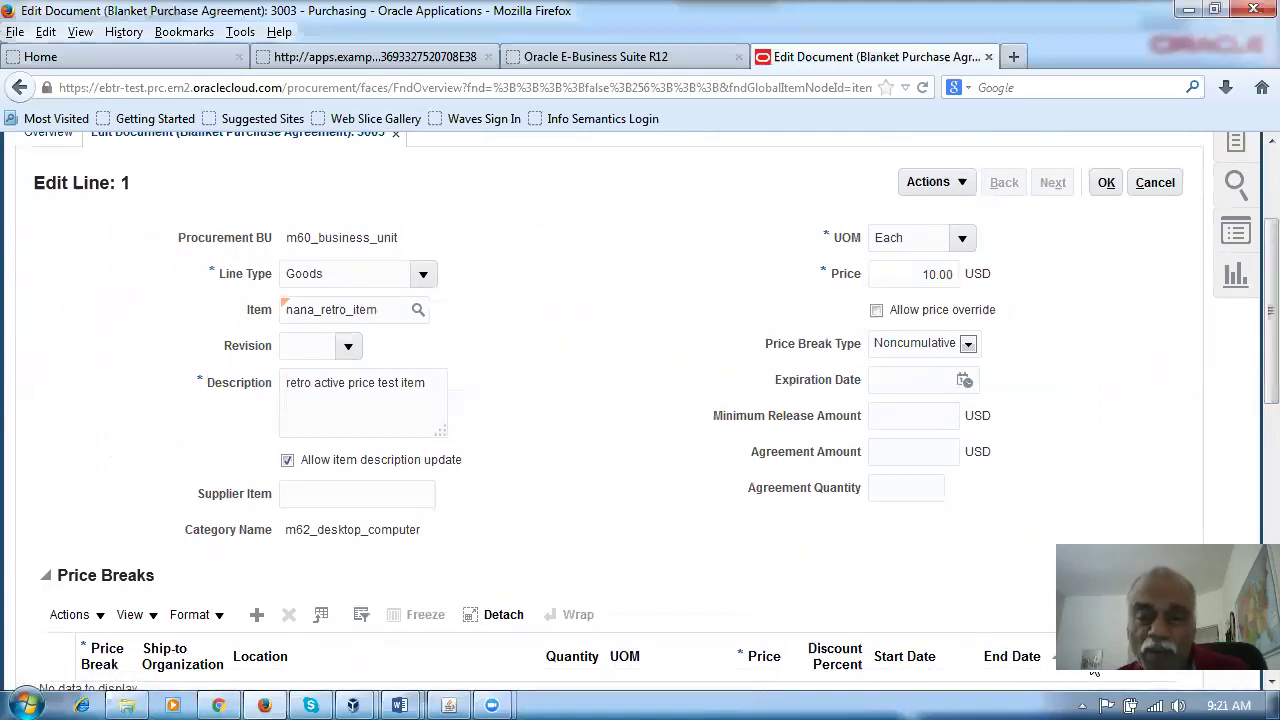
left_click(886, 416)
left_click(880, 452)
left_click(886, 488)
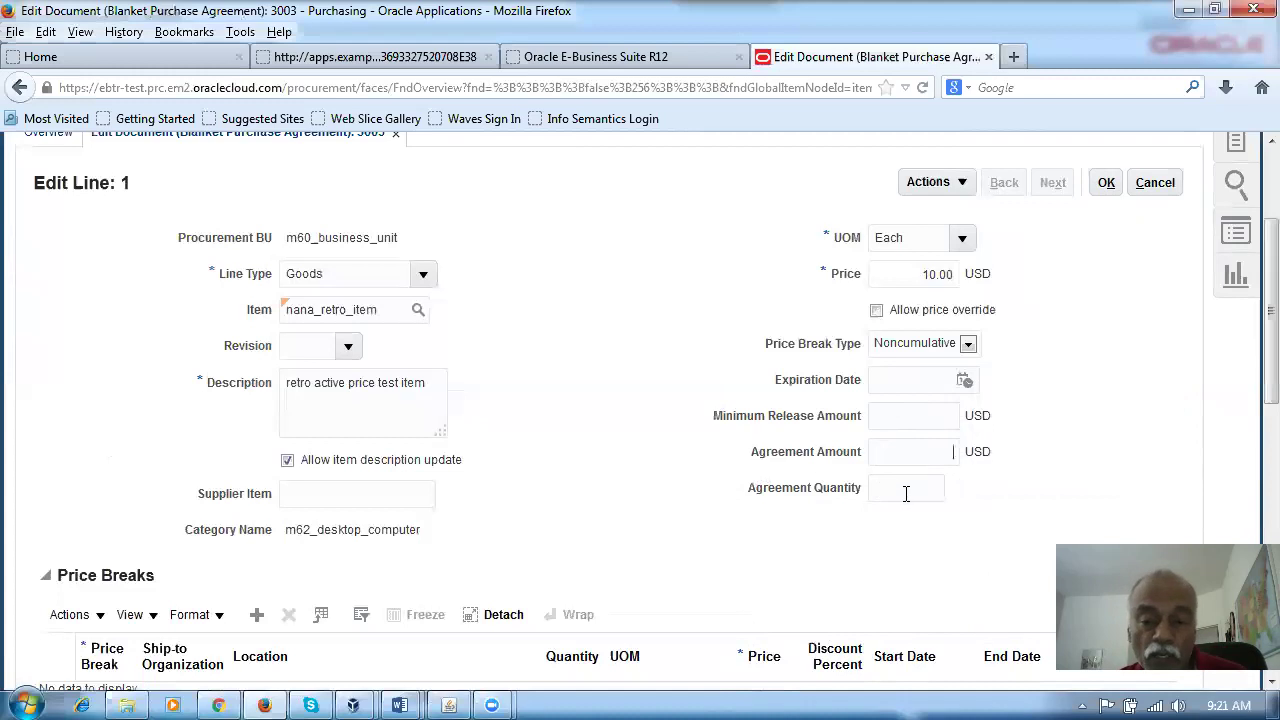
left_click(908, 452)
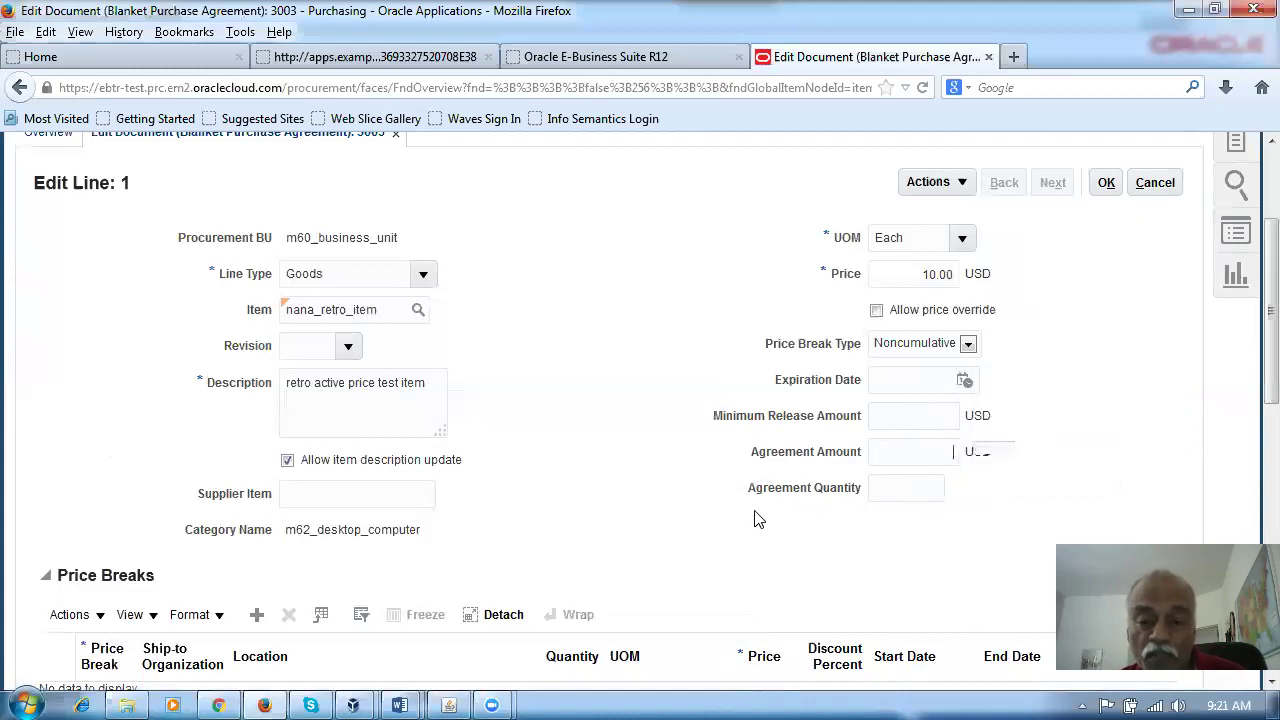
scroll(706, 543, "down", 2)
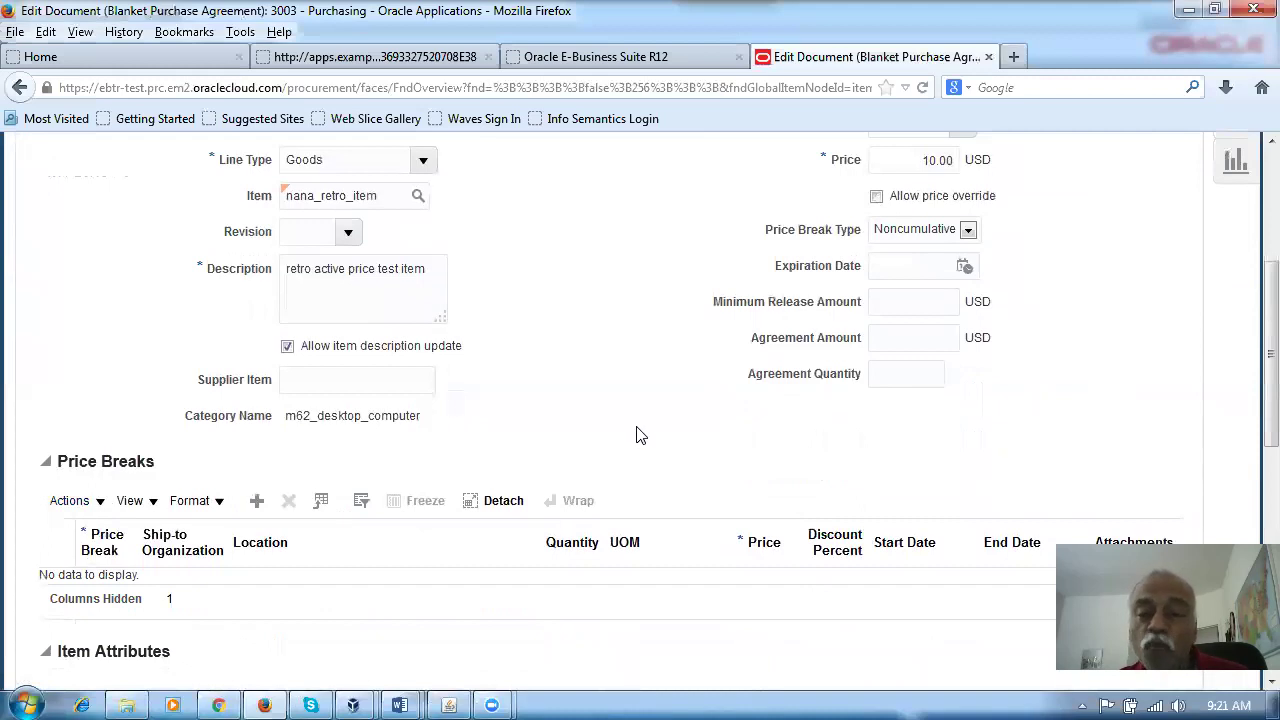
scroll(643, 440, "up", 4)
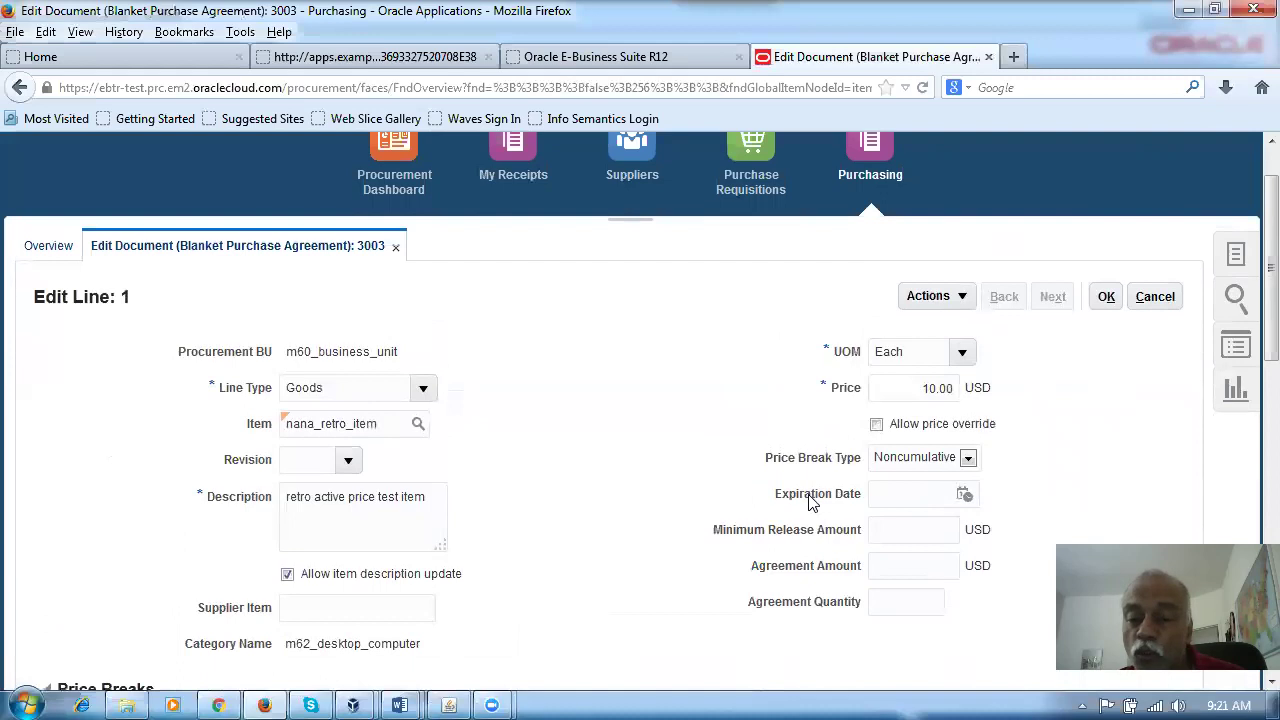
Accept the line 1 edits and show agreement 3003's Controls settings
left_click(1106, 296)
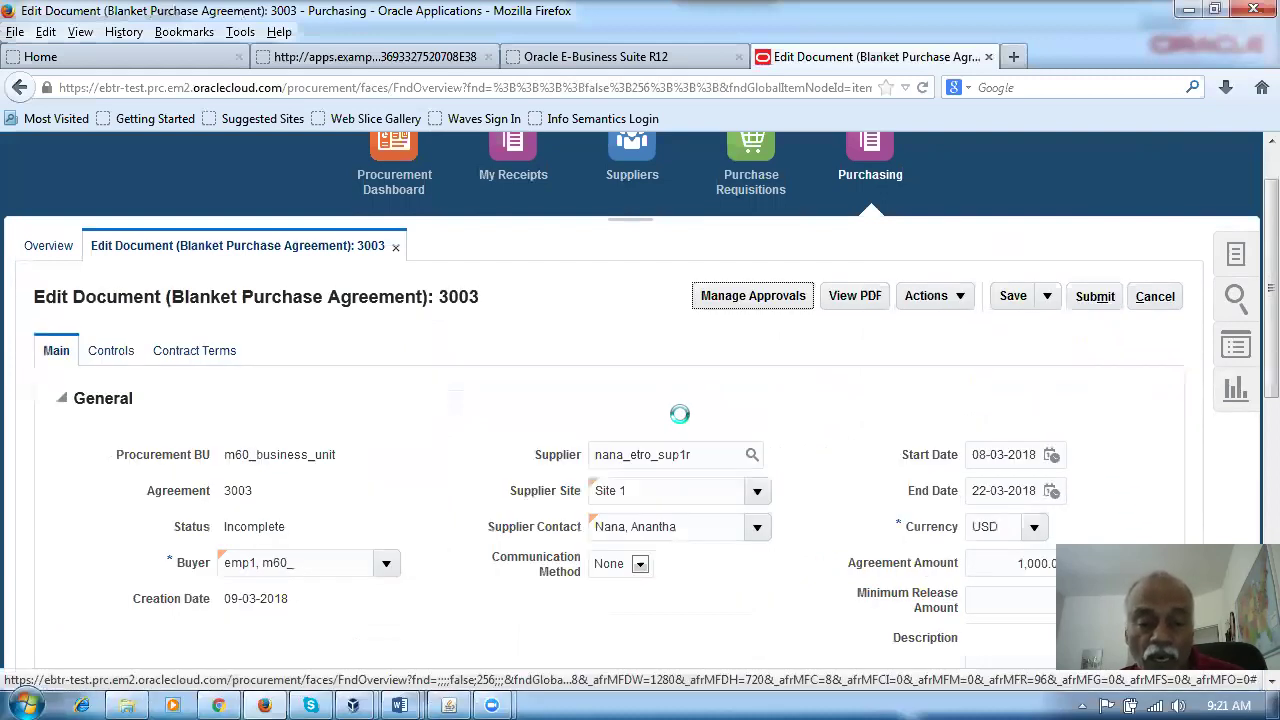
scroll(593, 553, "down", 8)
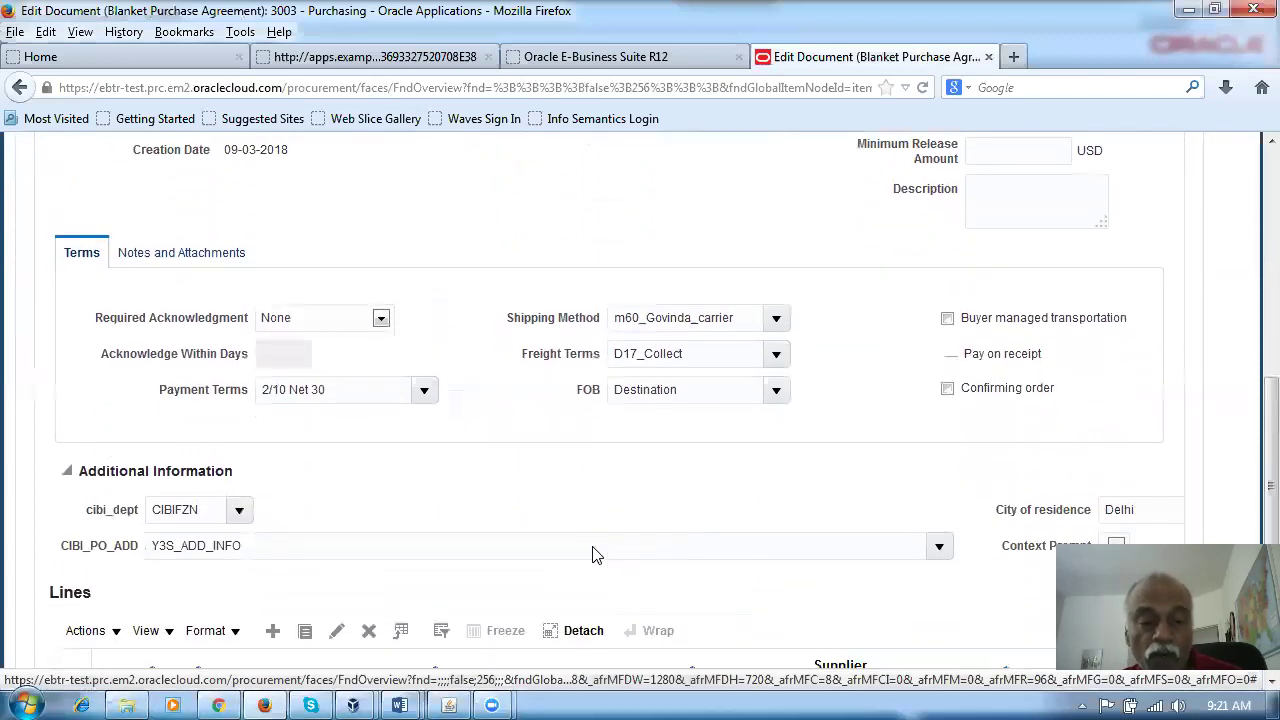
scroll(595, 548, "up", 10)
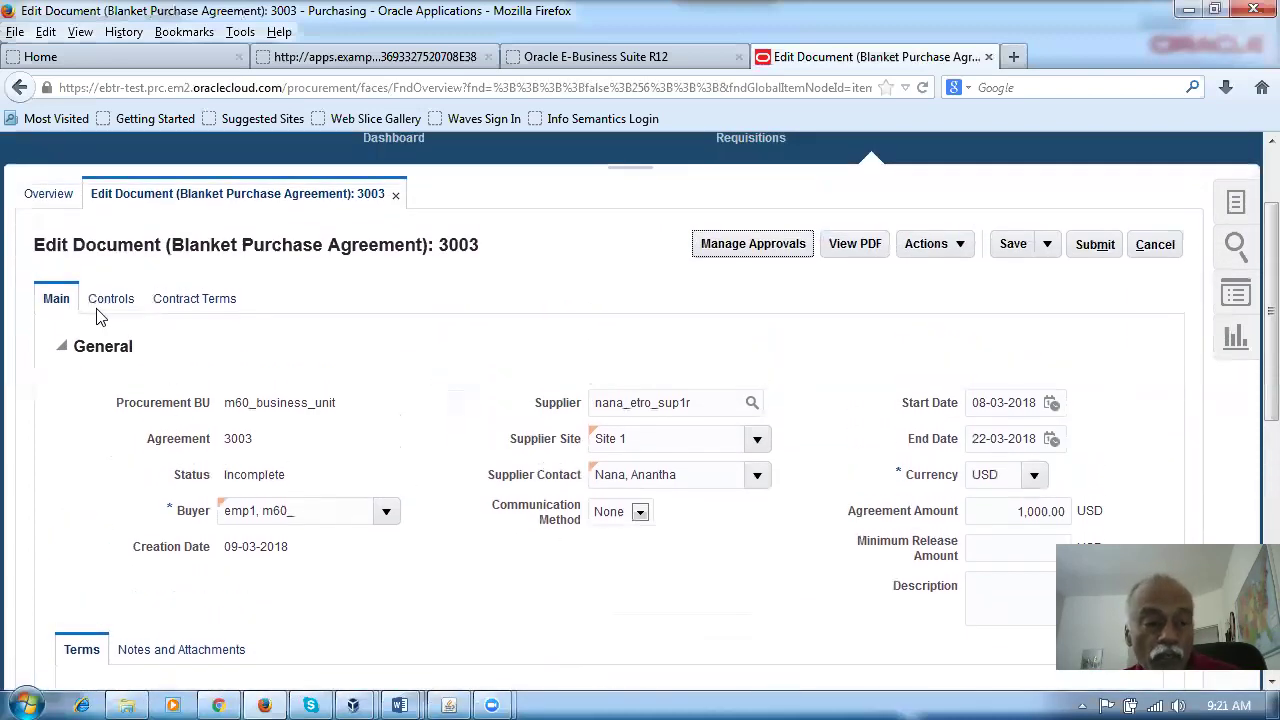
left_click(106, 301)
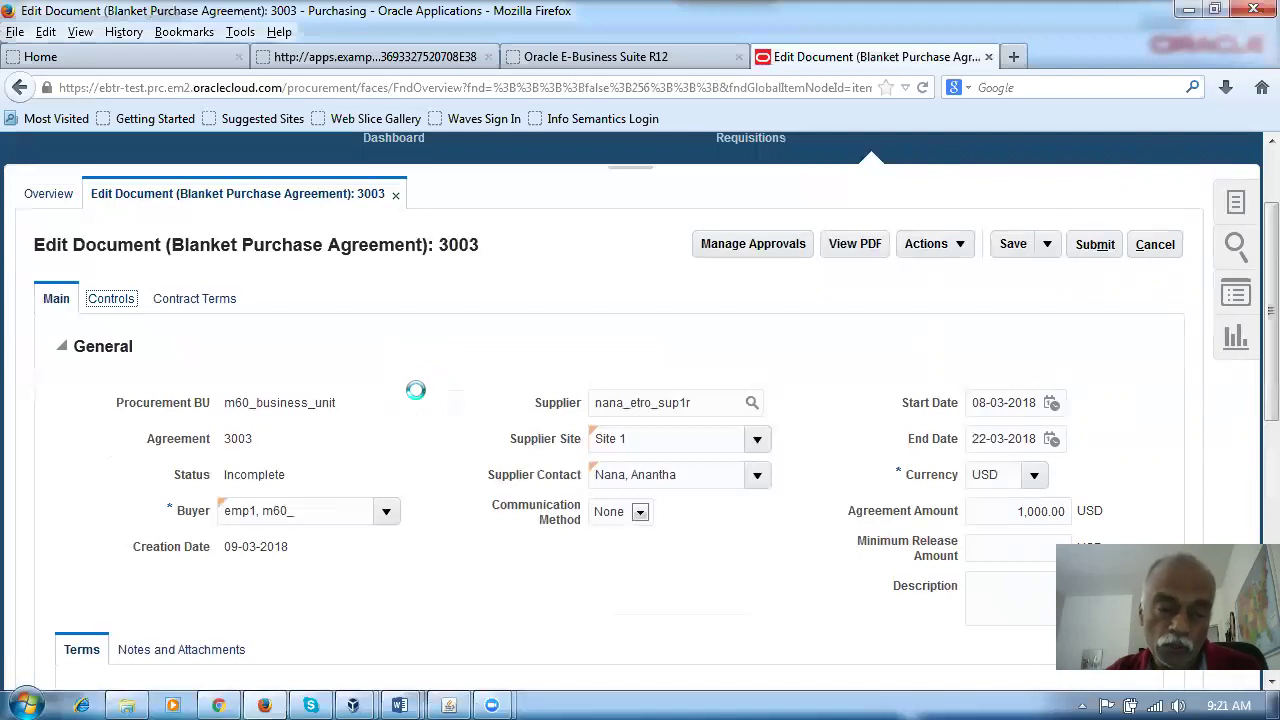
Submit agreement 3003 and acknowledge the submission confirmation
scroll(418, 391, "down", 5)
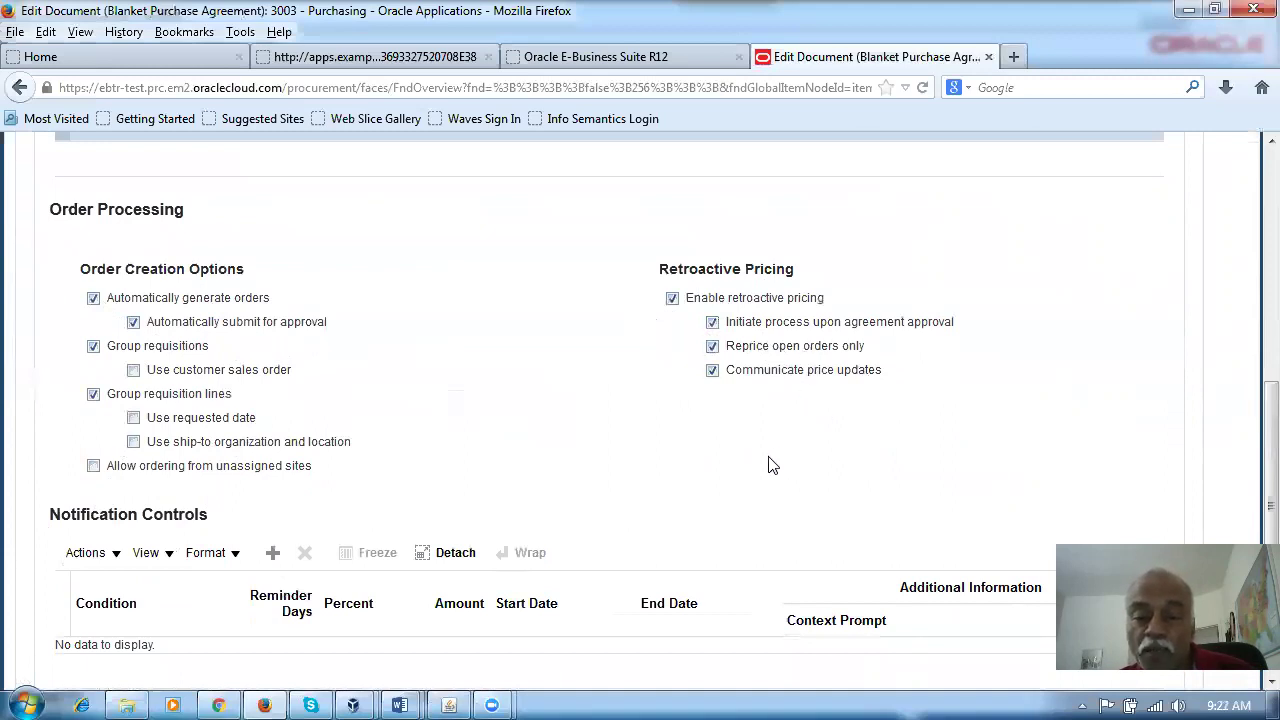
scroll(648, 487, "down", 2)
scroll(648, 487, "up", 4)
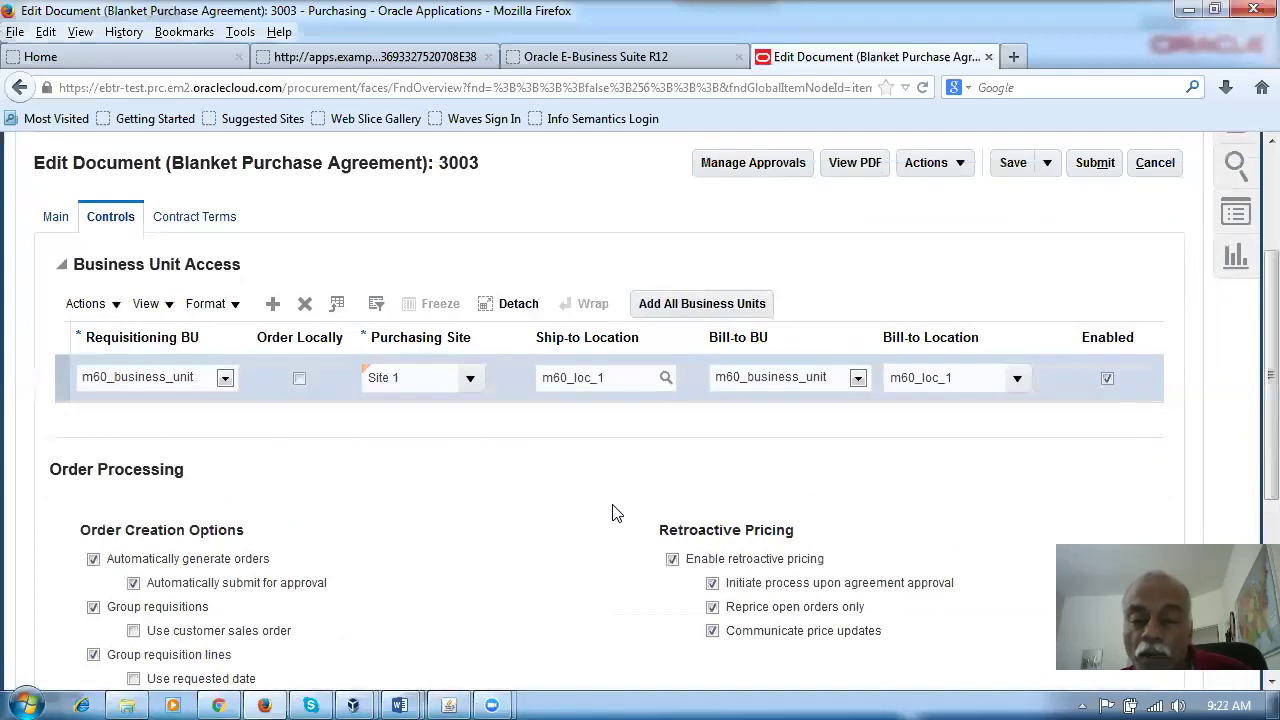
scroll(651, 480, "up", 2)
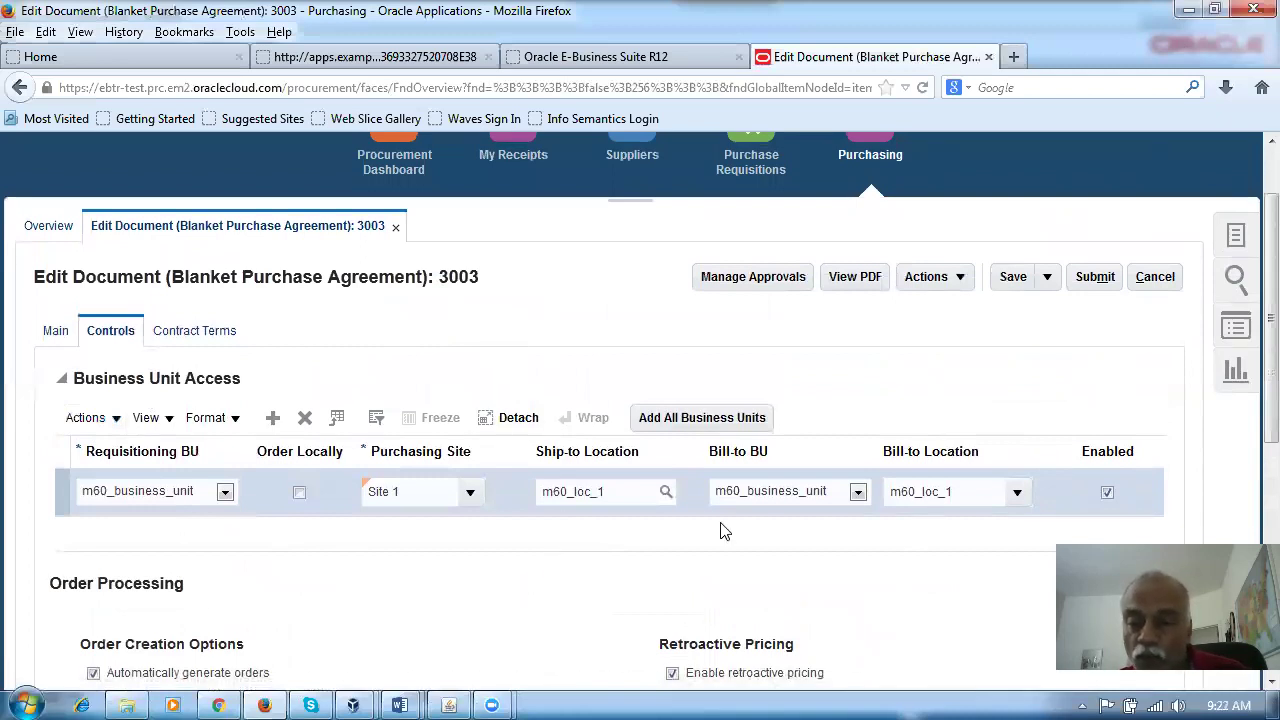
left_click(1095, 280)
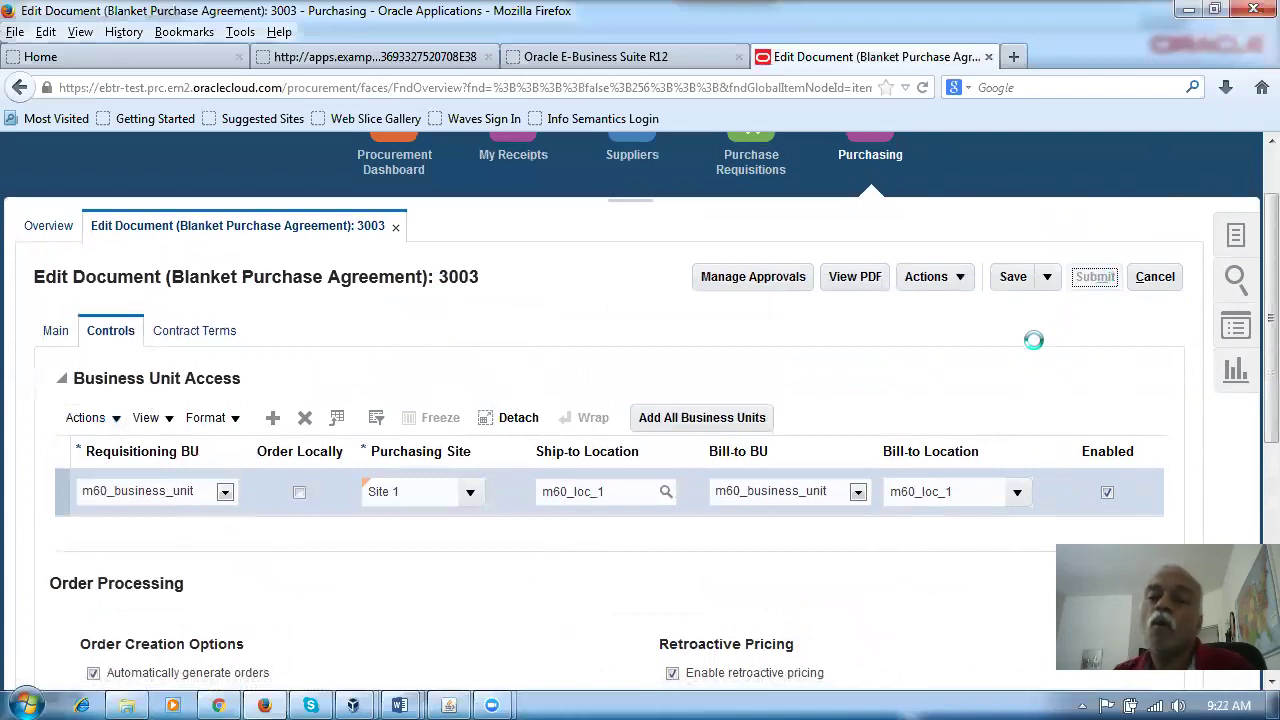
left_click(834, 306)
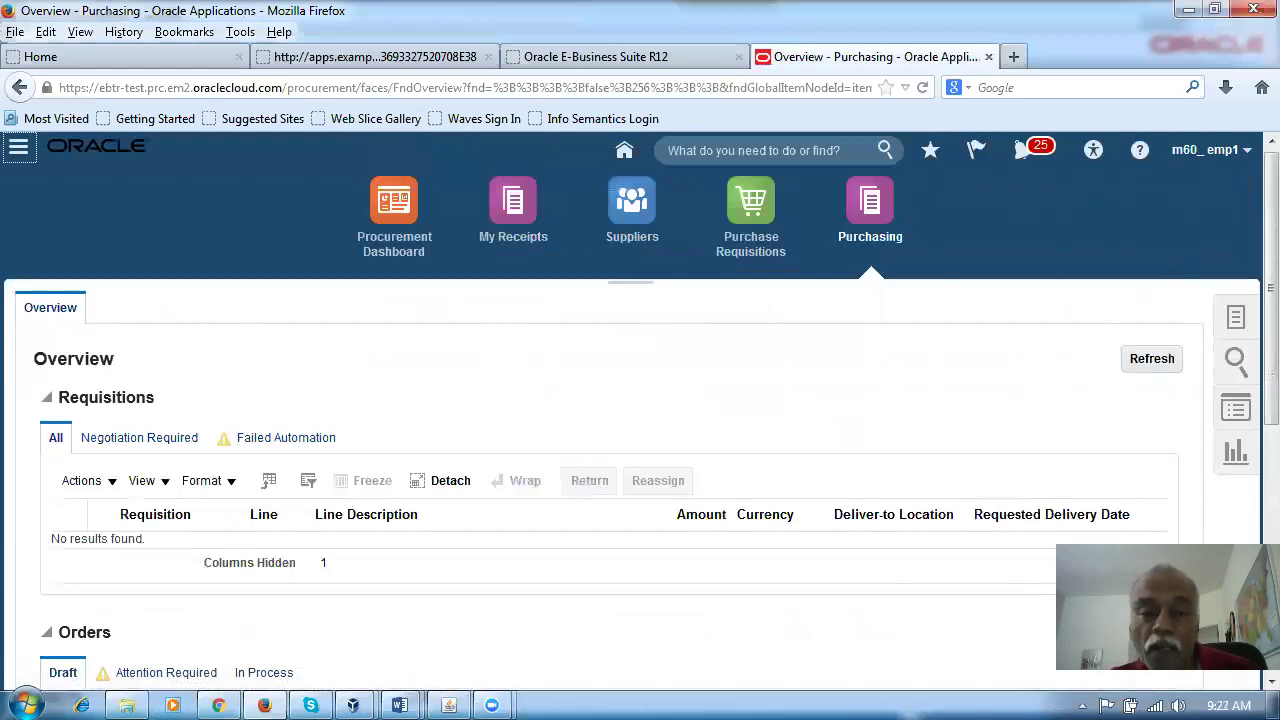
Search the approved supplier list entries for item nana_retro_item, which returns no entries
left_click(1236, 316)
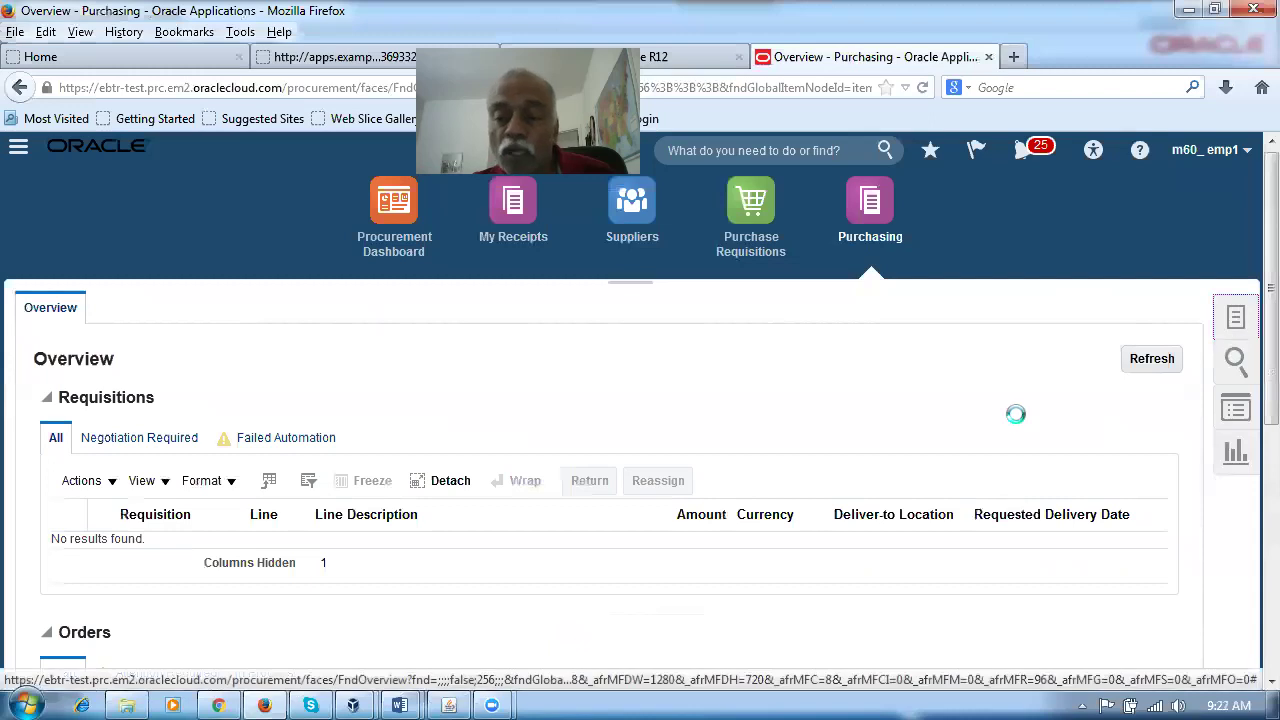
scroll(1070, 460, "down", 2)
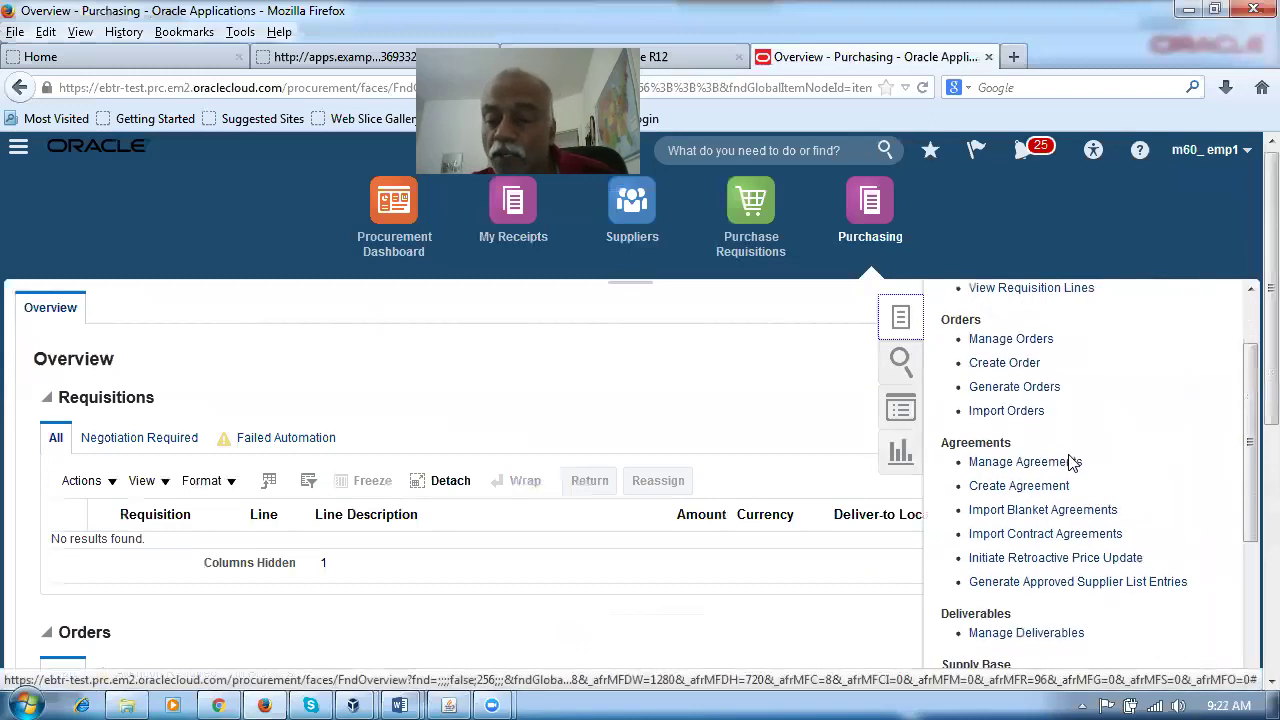
scroll(1070, 460, "down", 3)
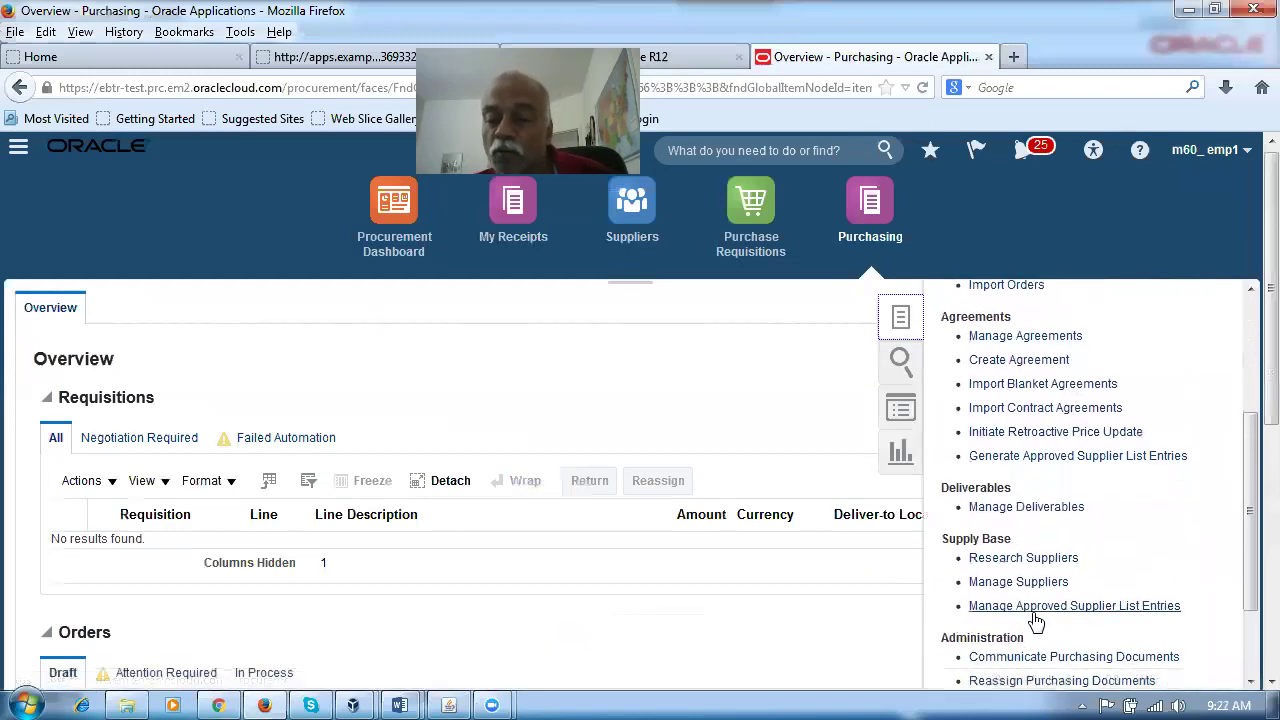
left_click(1034, 618)
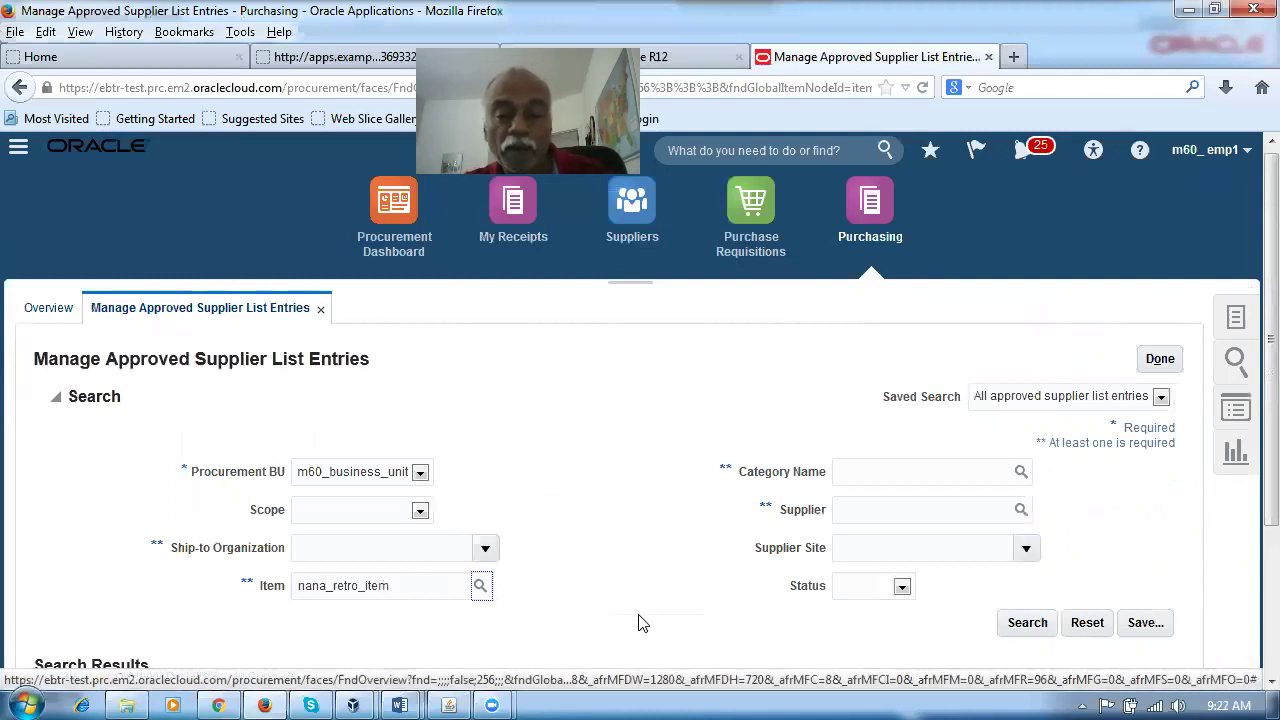
scroll(683, 620, "down", 3)
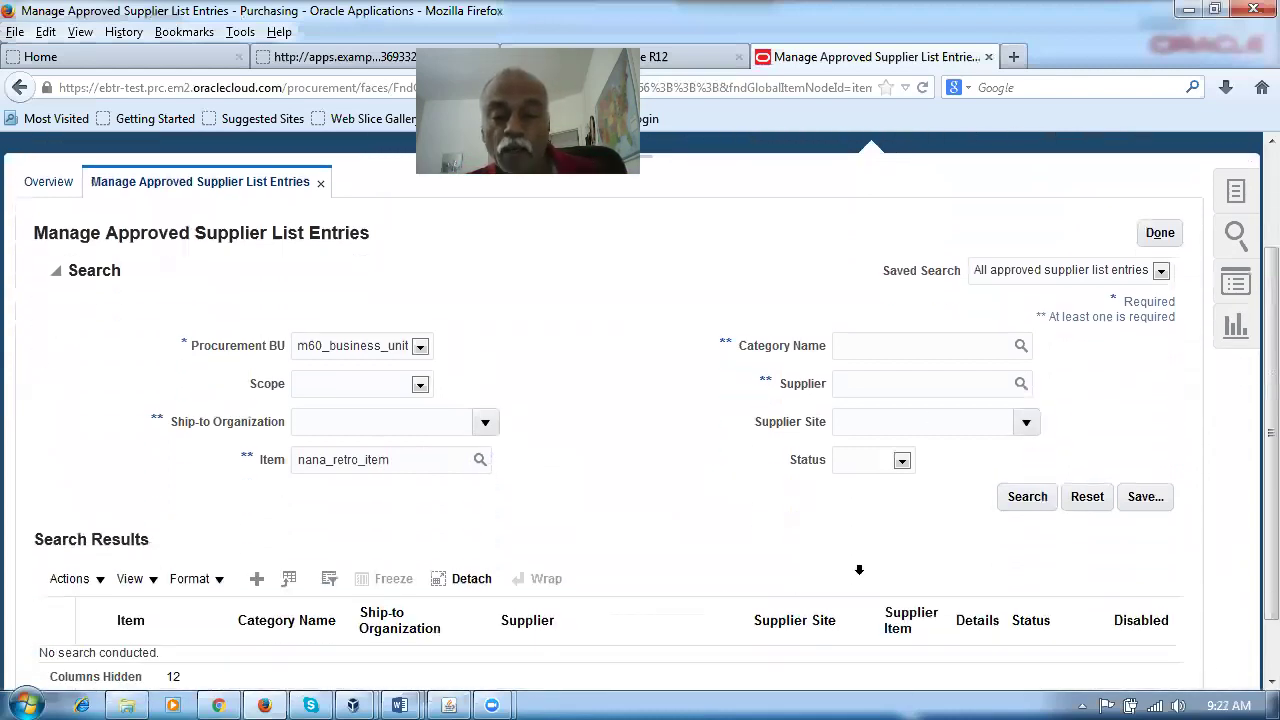
left_click(1028, 430)
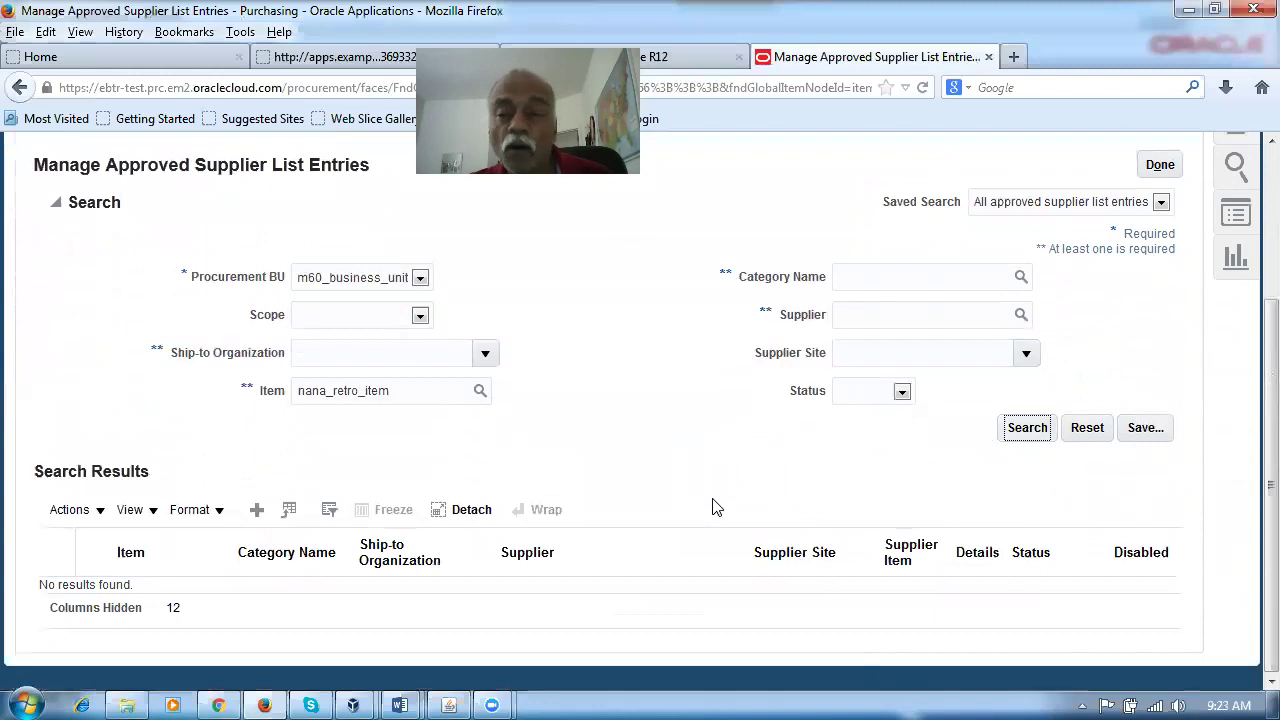
Close the supplier list page and bring up the Purchasing task list again
scroll(714, 505, "up", 4)
left_click(1162, 366)
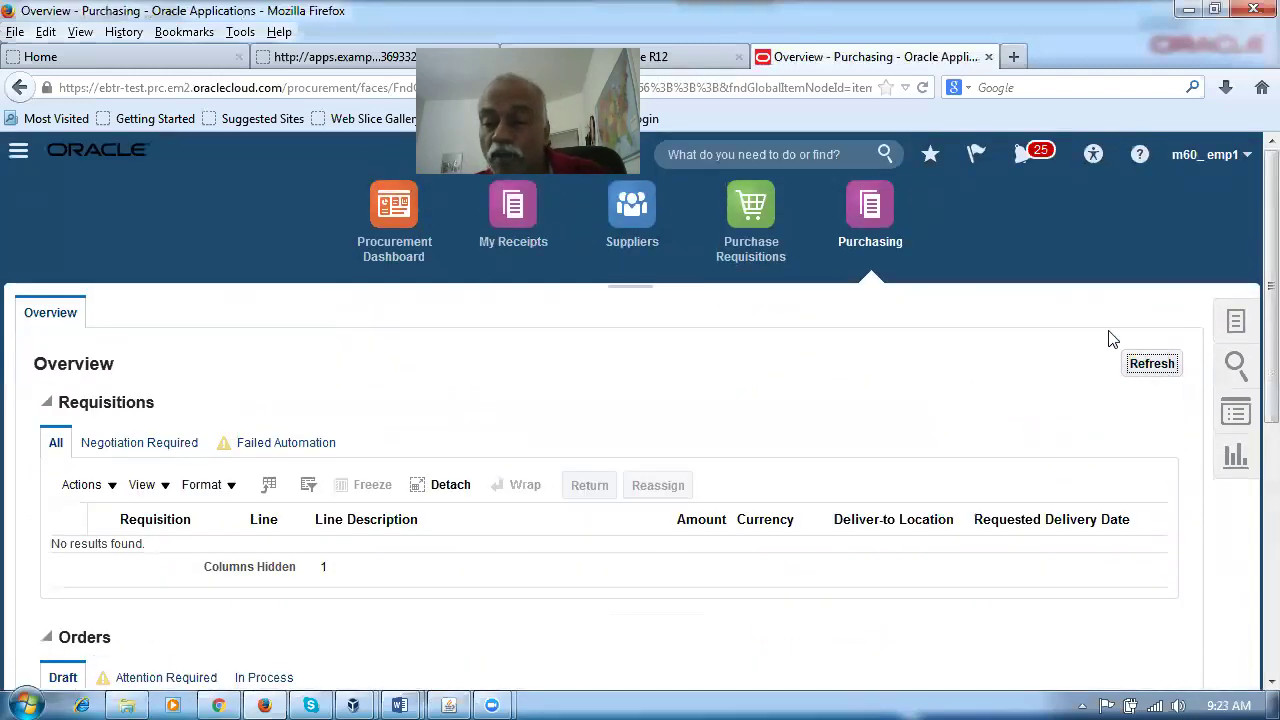
left_click(1238, 323)
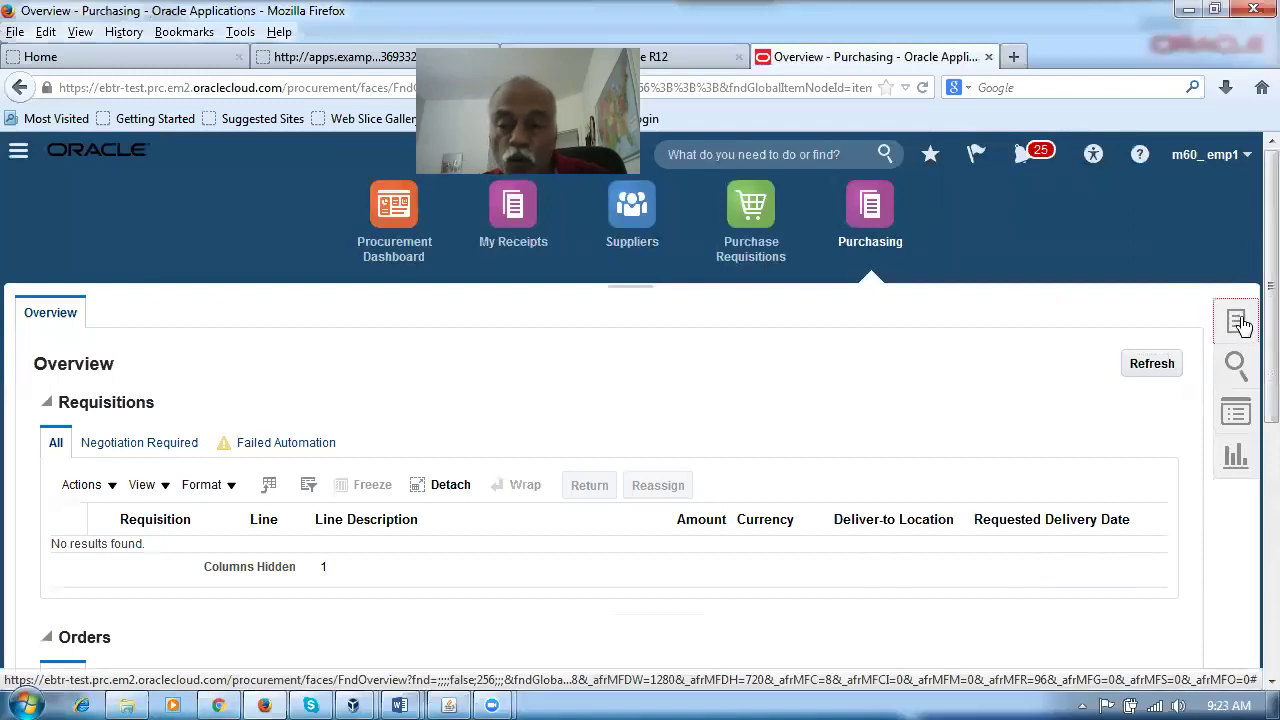
scroll(1118, 438, "down", 2)
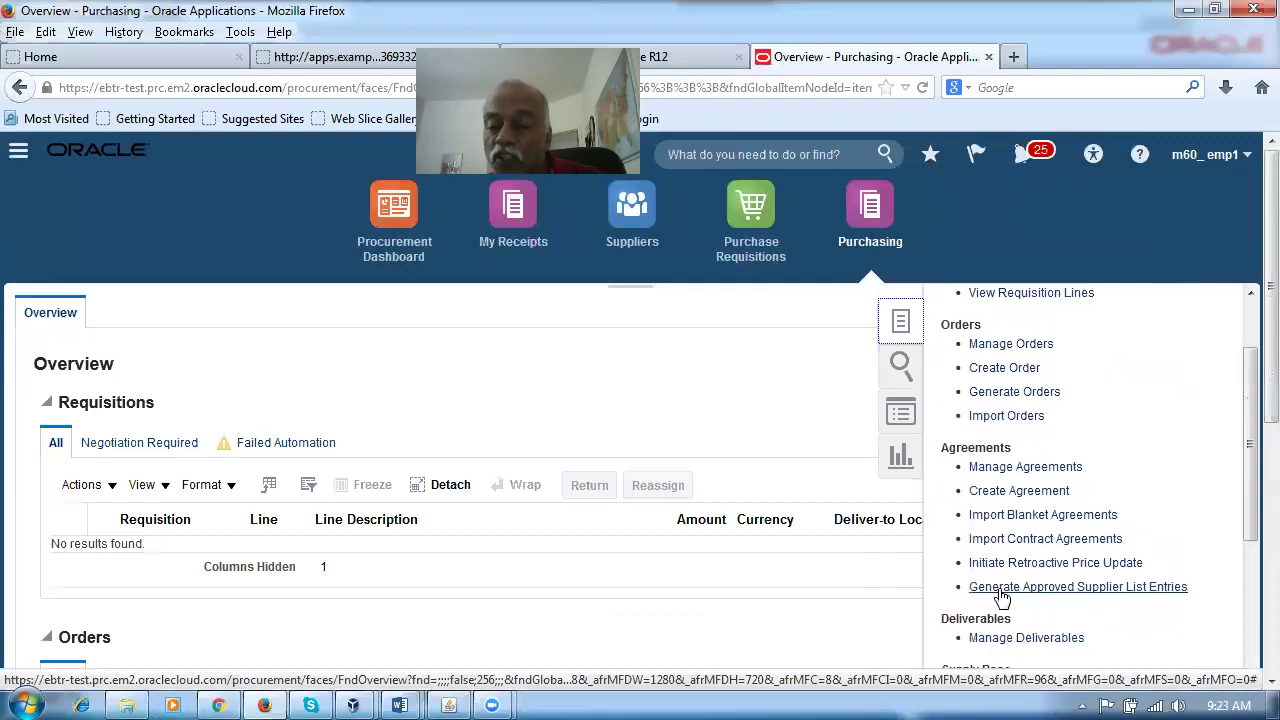
Start a new Generate Approved Supplier List Entries process for supplier nana_etro_sup1r
left_click(1101, 587)
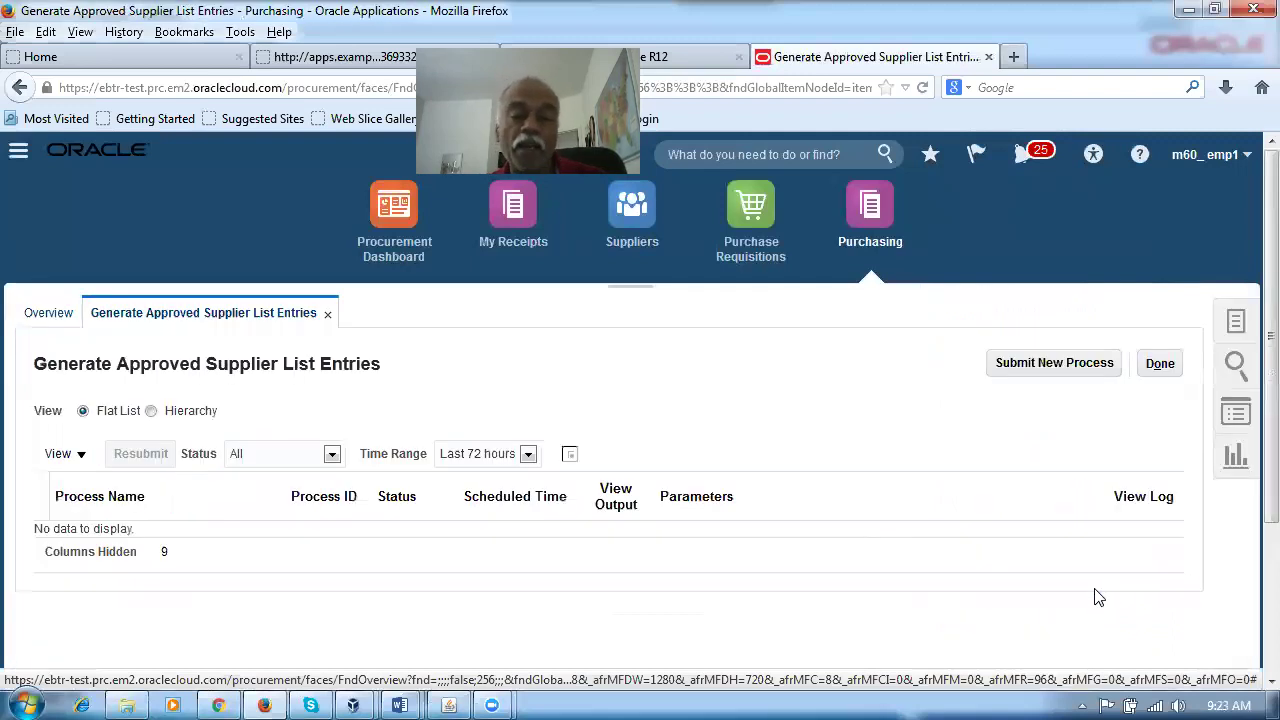
left_click(1057, 371)
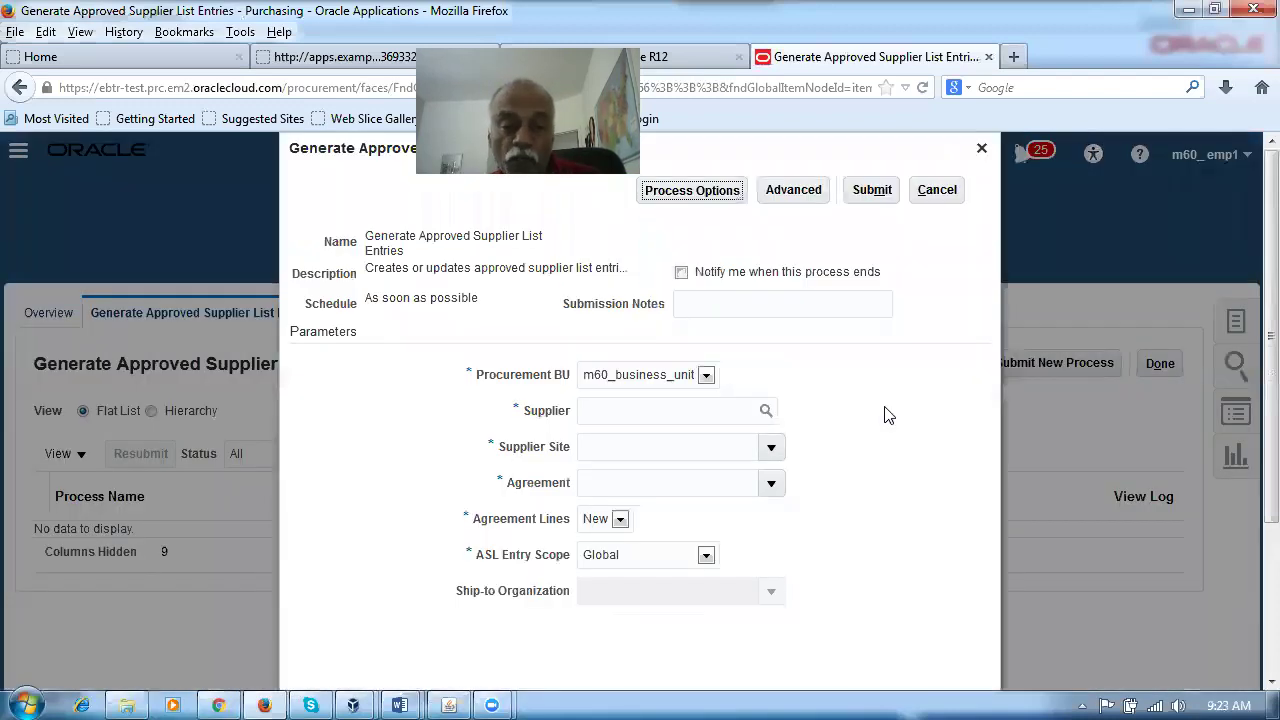
left_click(646, 418)
type("nana_etro_sup1r")
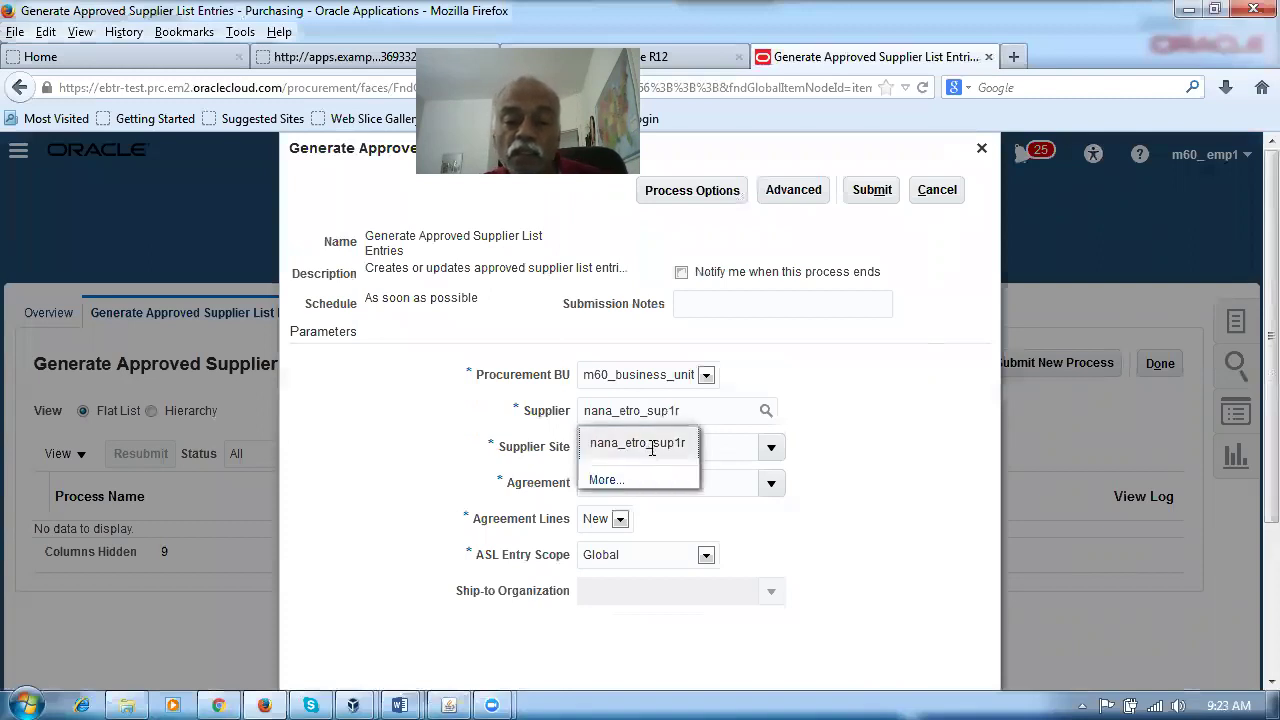
left_click(648, 443)
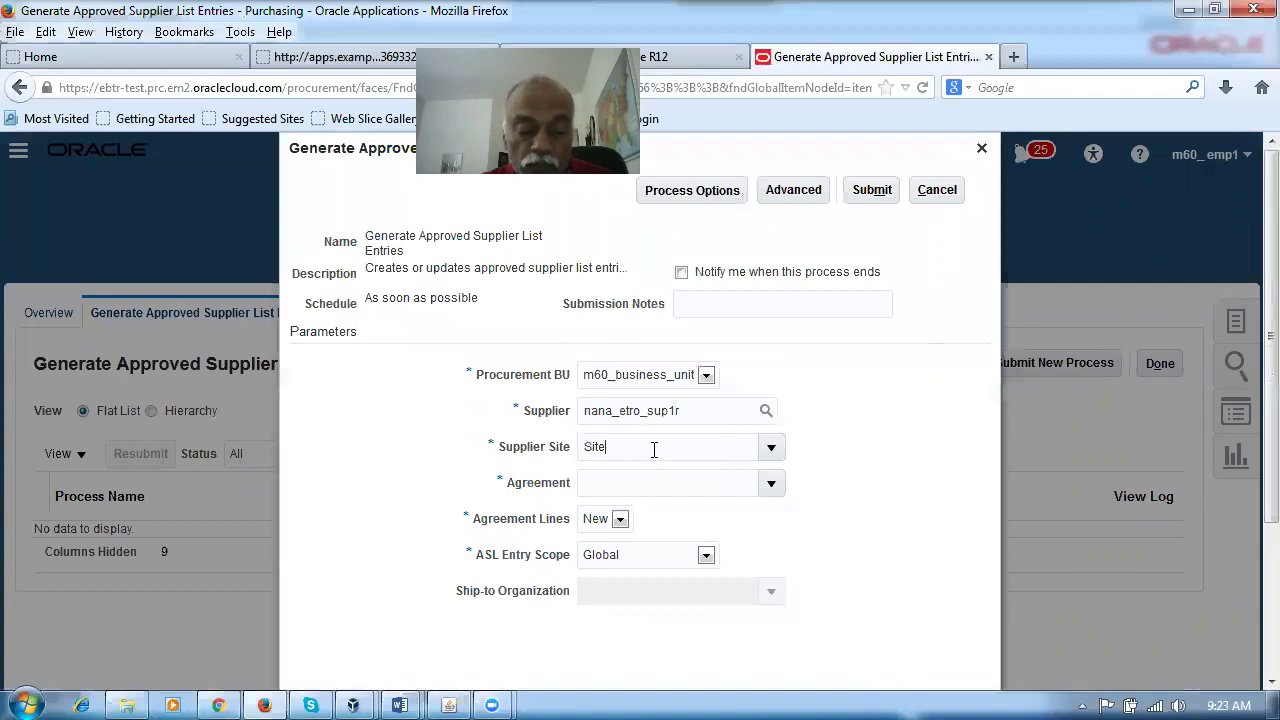
Enter agreement 3003 and submit the process, acknowledging confirmation of process 89337
left_click(752, 480)
type("3003")
key("Tab")
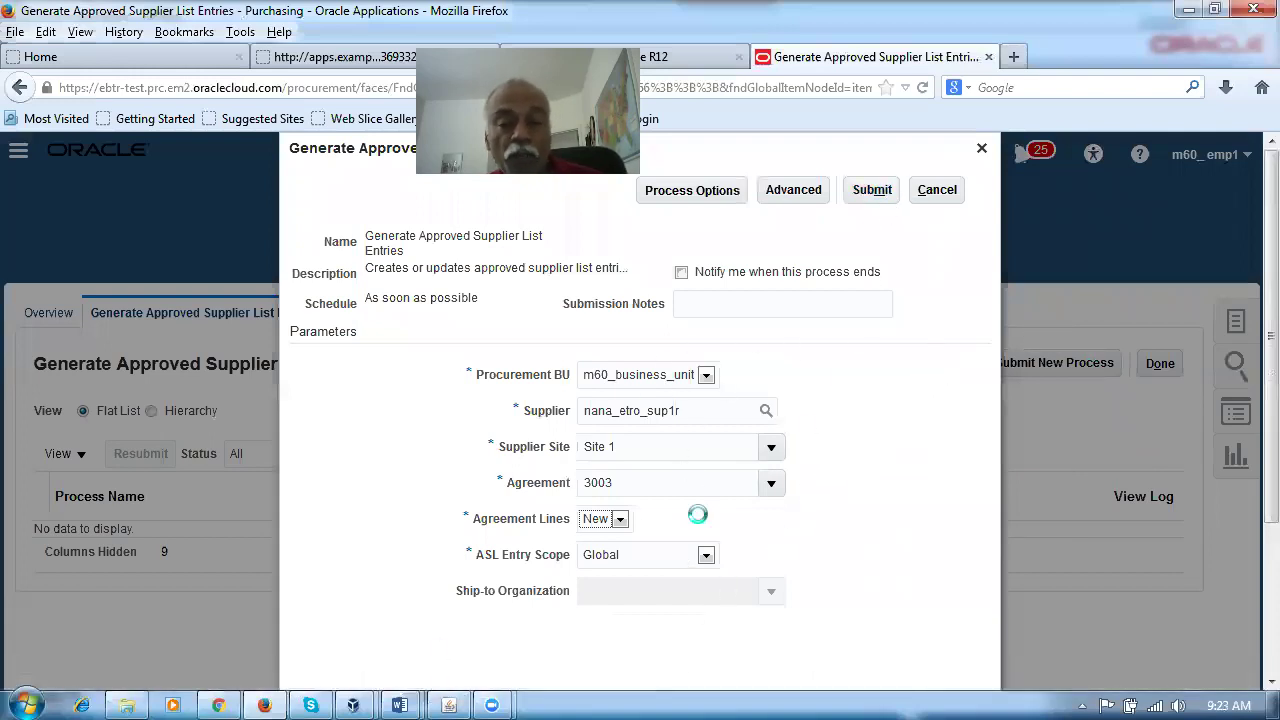
left_click(873, 202)
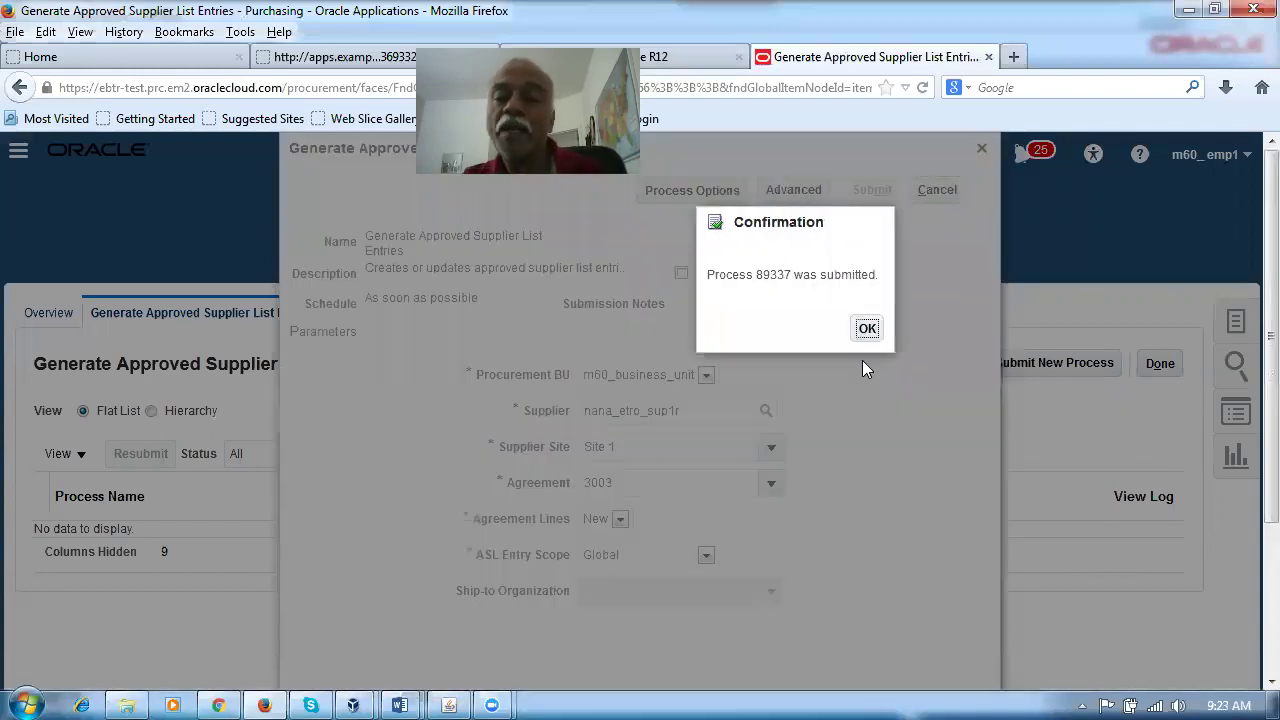
left_click(866, 332)
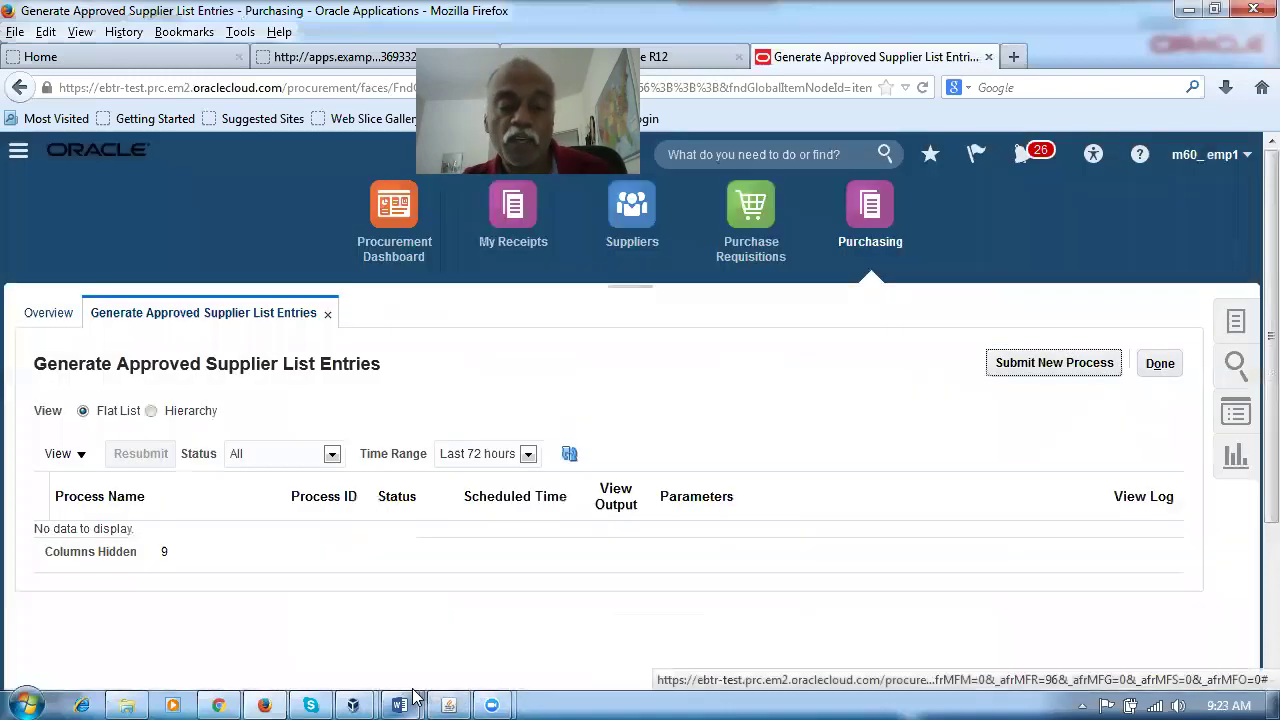
mouse_move(415, 697)
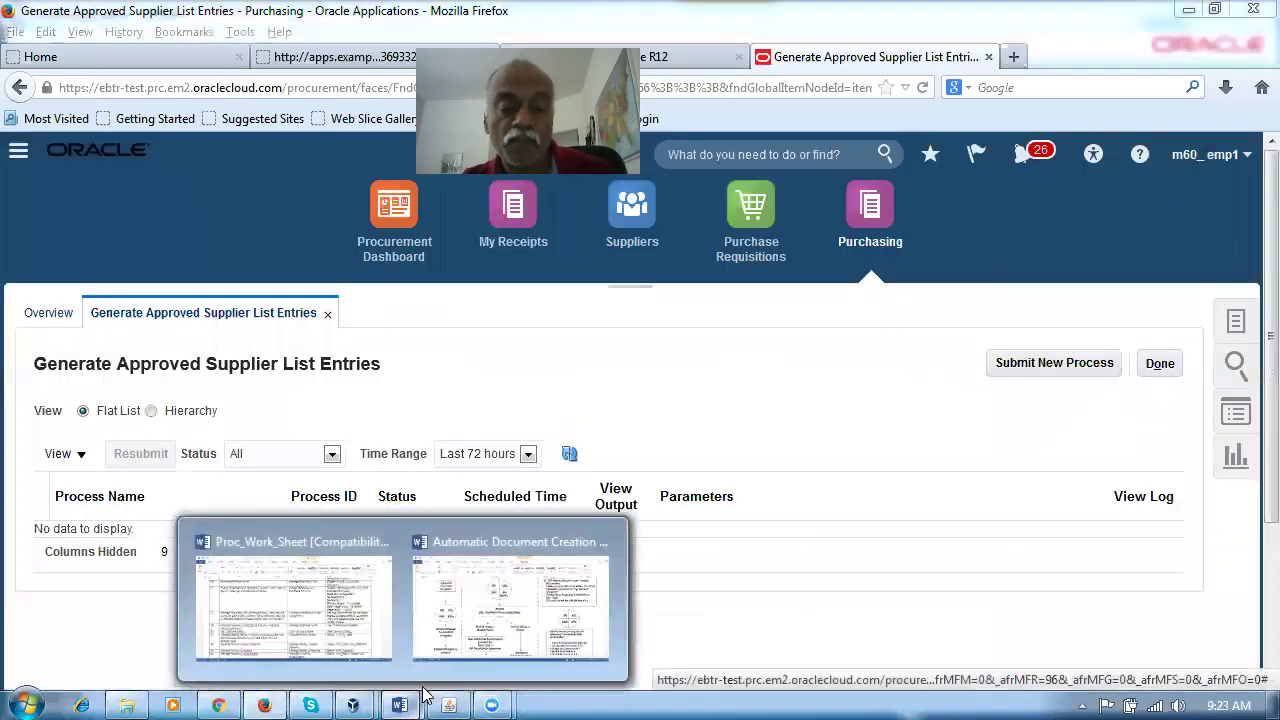
left_click(510, 600)
left_click_drag(248, 542, 242, 548)
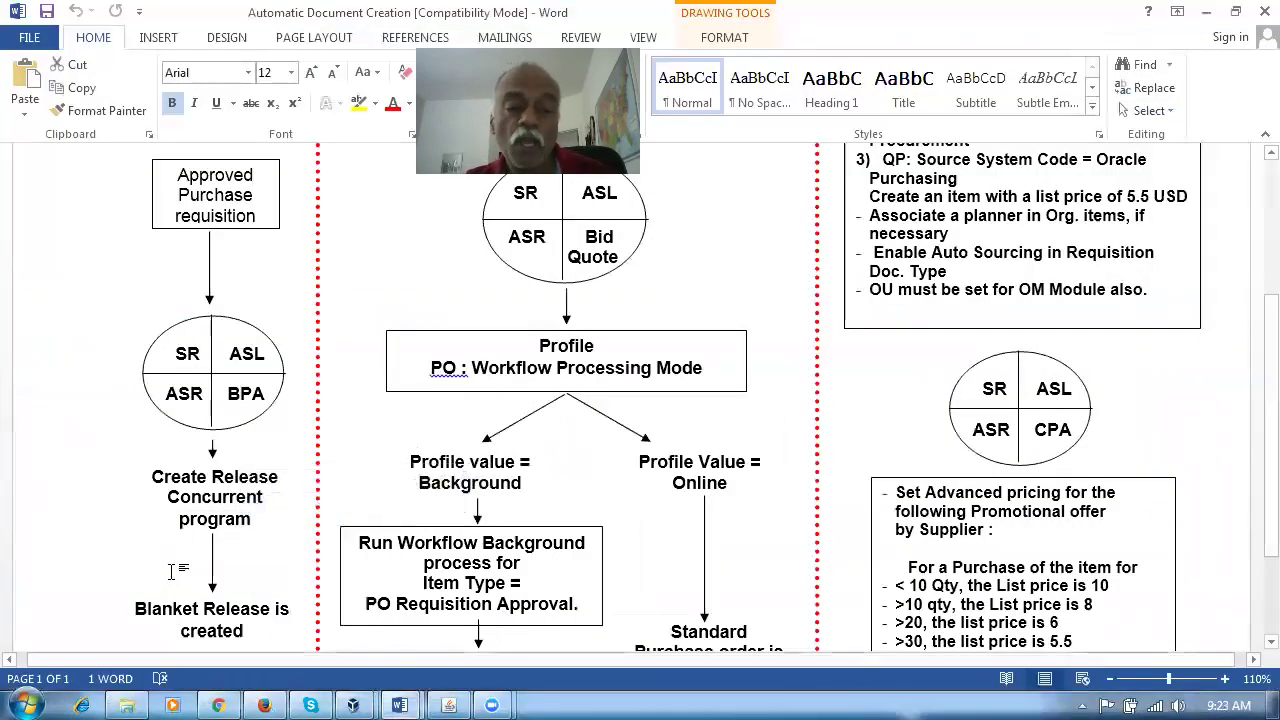
key("ctrl+Home")
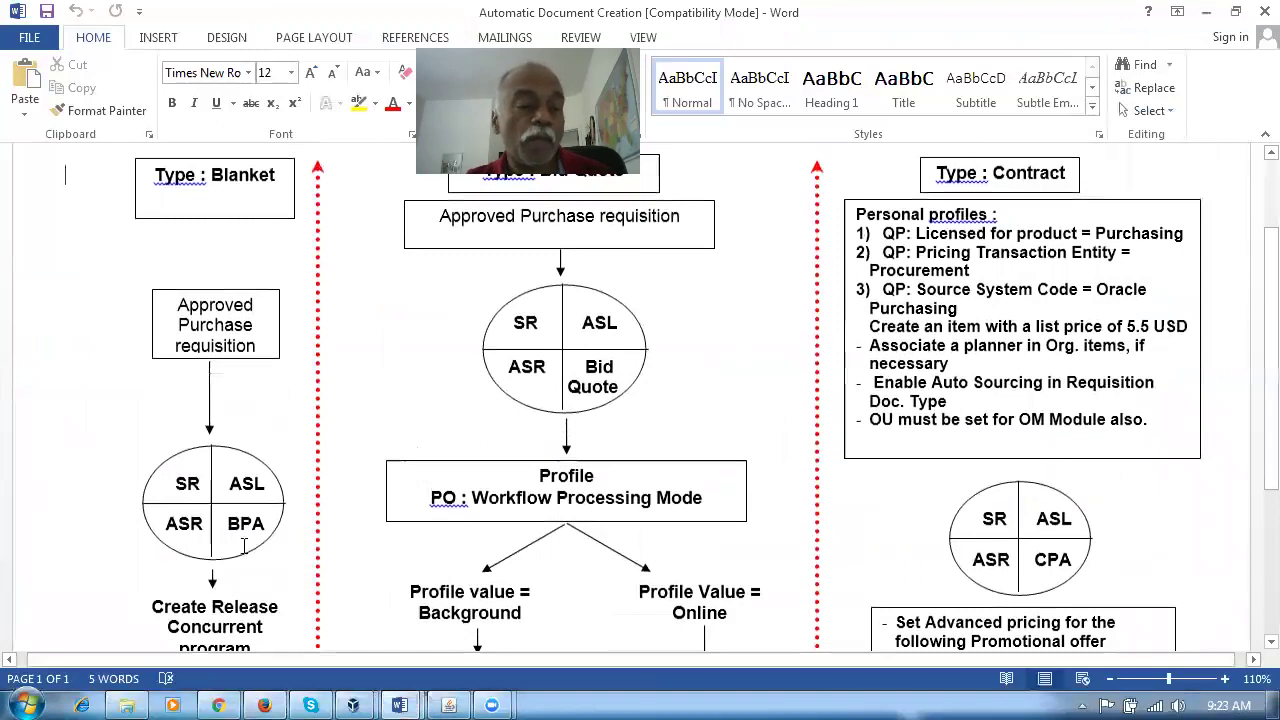
left_click_drag(188, 483, 199, 484)
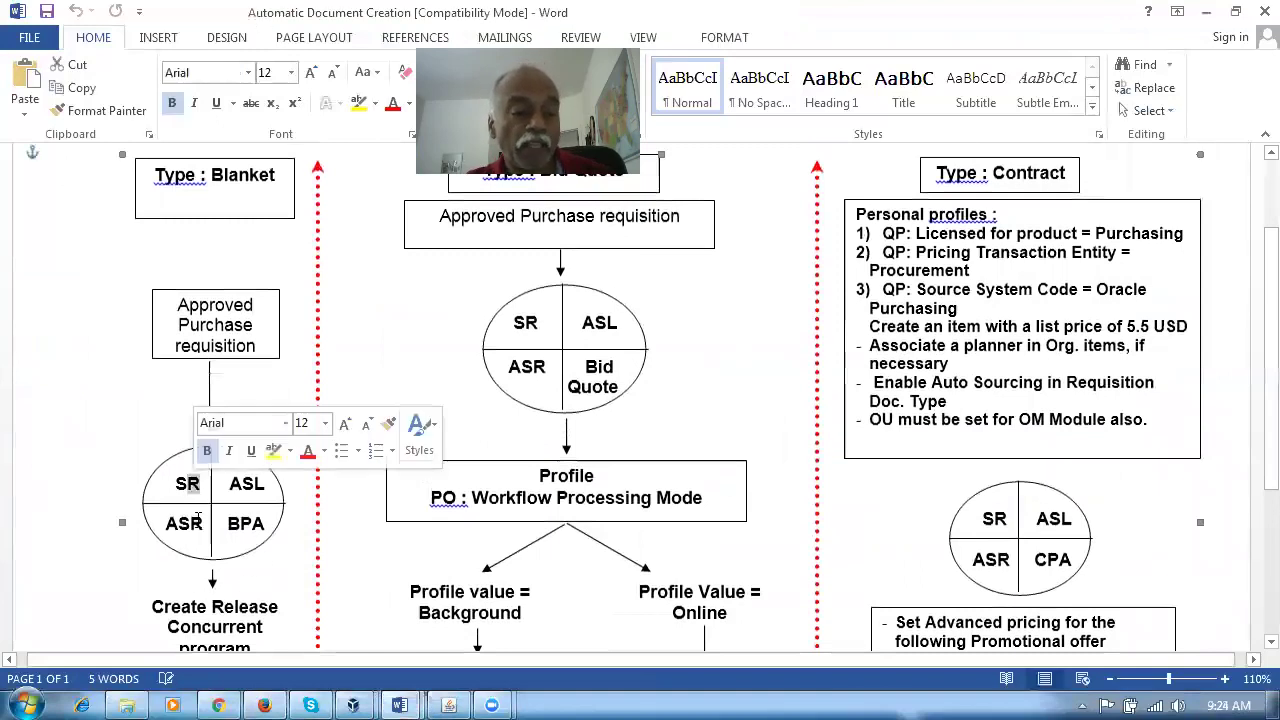
left_click_drag(166, 525, 201, 535)
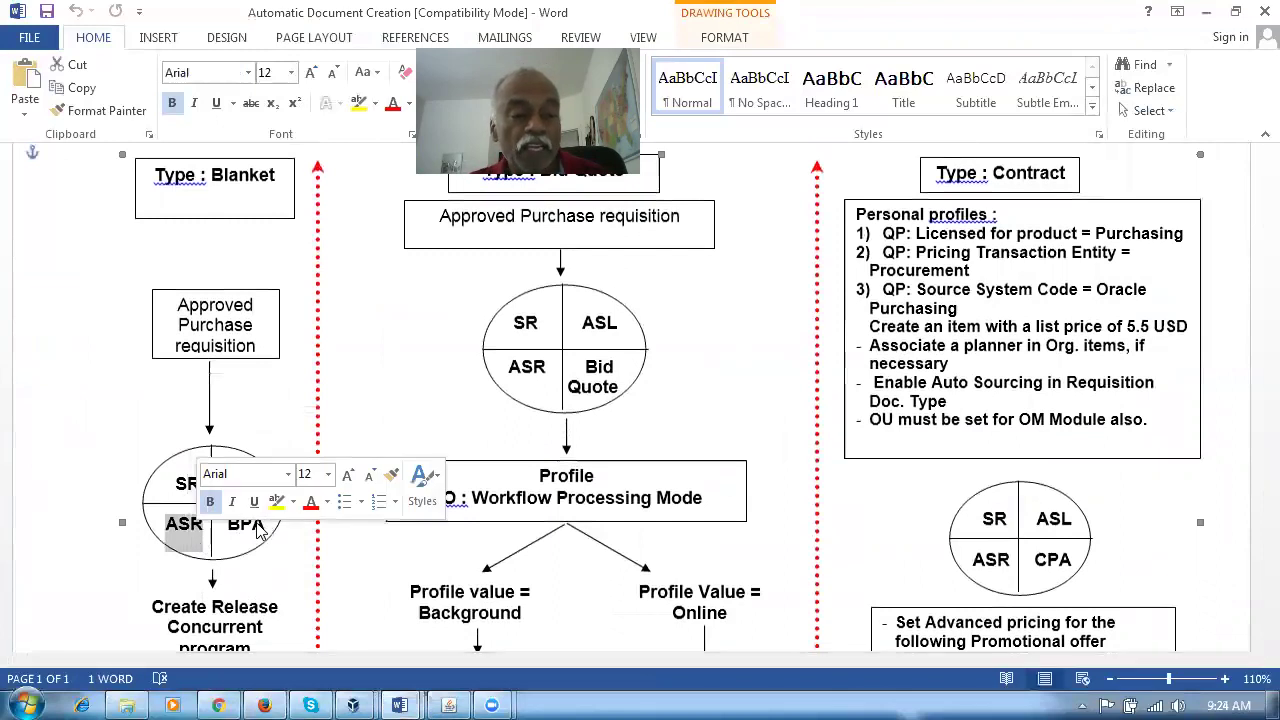
left_click(244, 535)
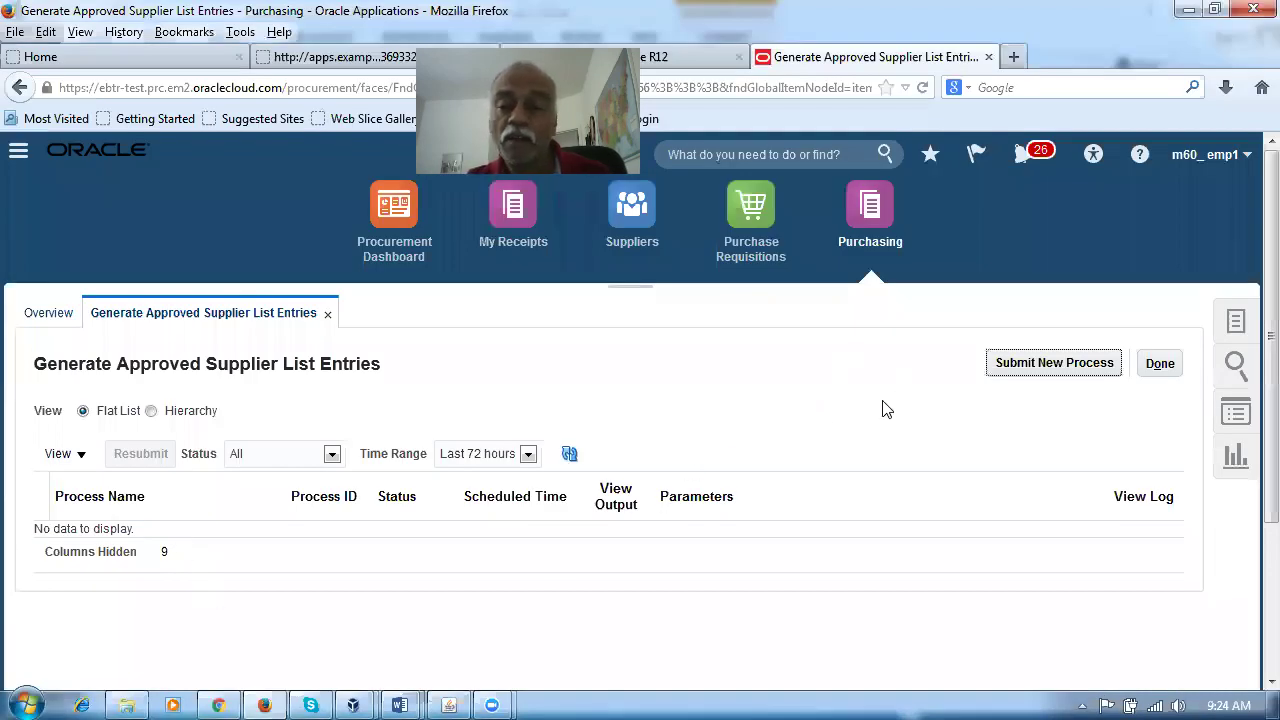
Close the process page and return to Manage Approved Supplier List Entries
left_click(1155, 368)
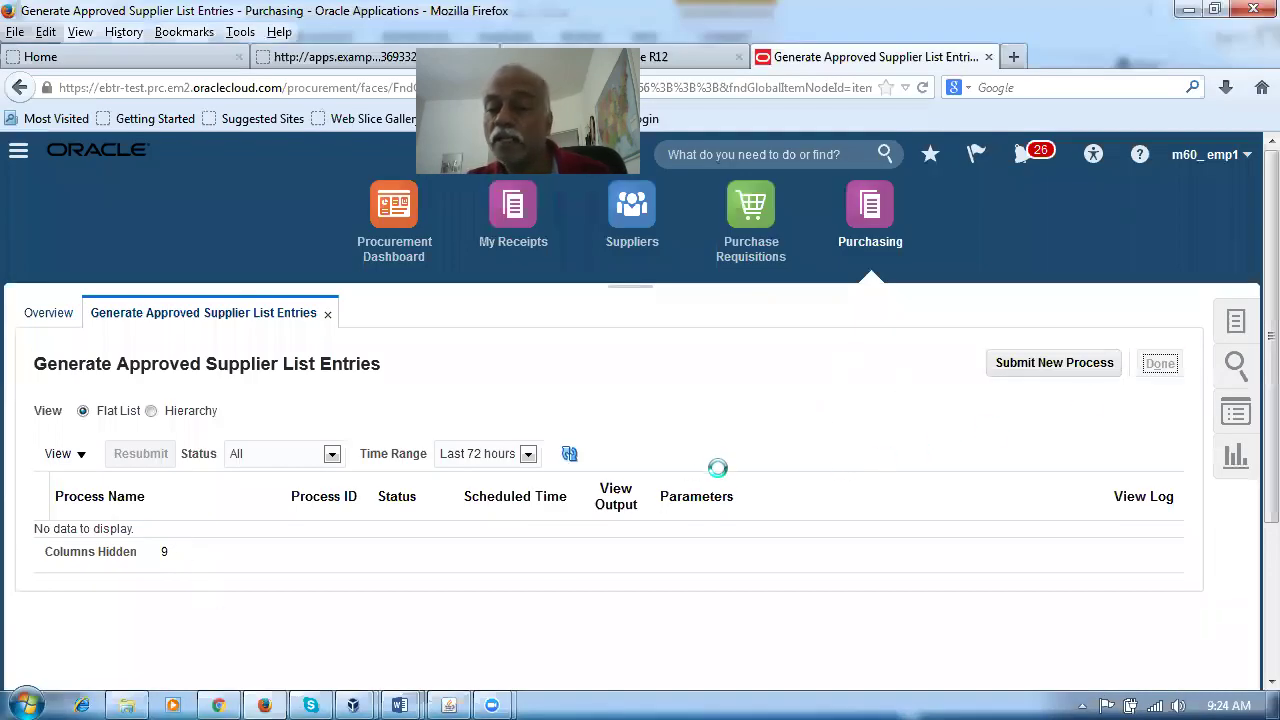
left_click(1236, 321)
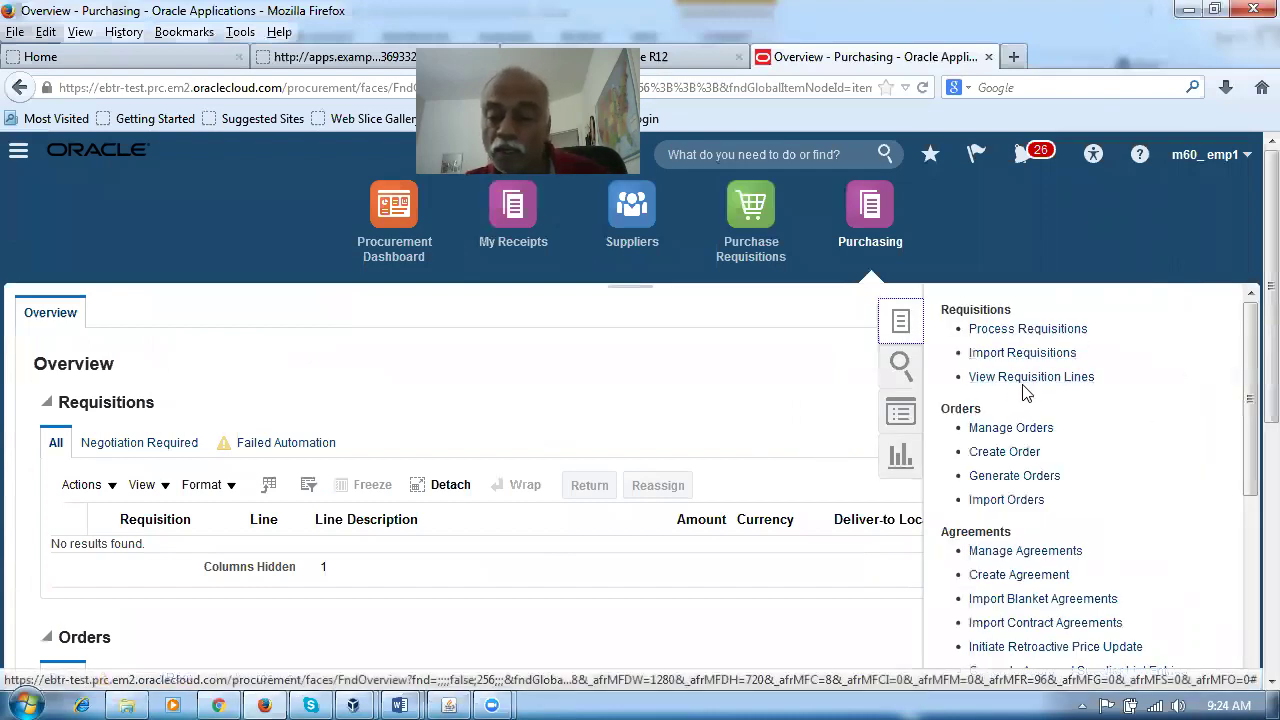
scroll(1150, 570, "down", 2)
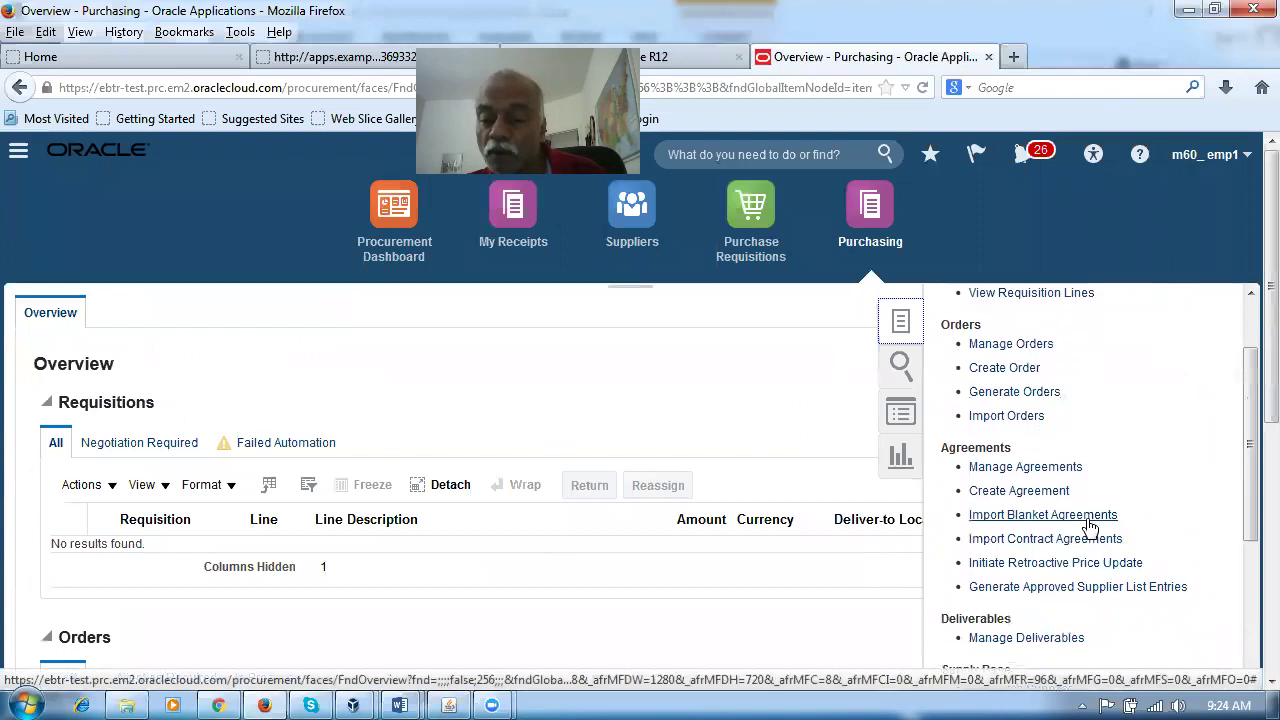
scroll(1092, 541, "down", 3)
left_click(1074, 570)
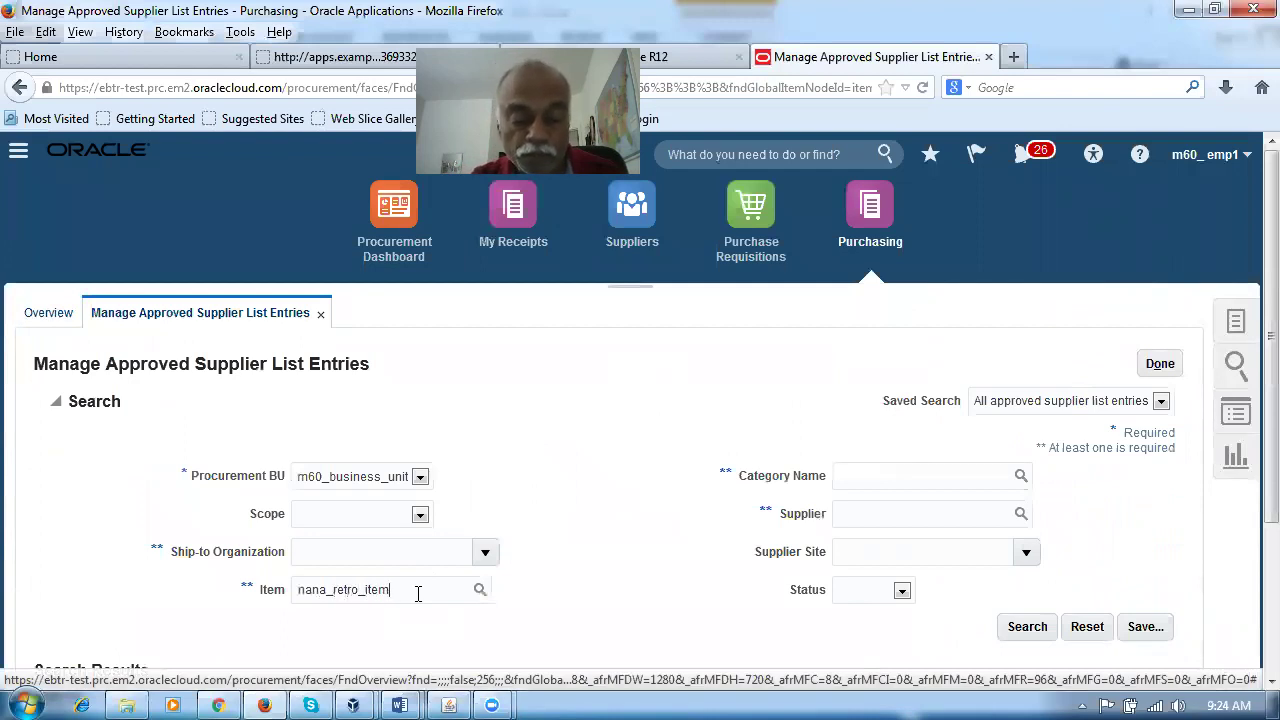
Search nana_retro_item again past the required-field error, finding the Approved nana_etro_sup1r Site 1 entry
left_click(1023, 638)
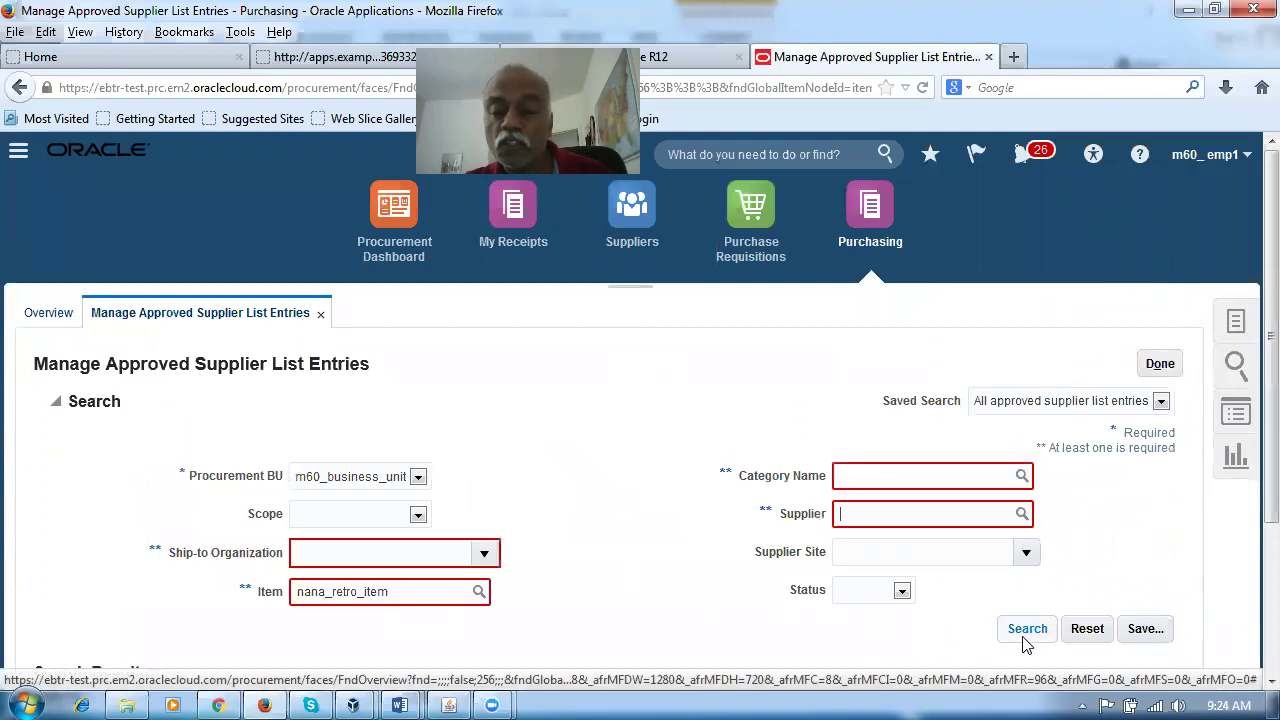
left_click(623, 623)
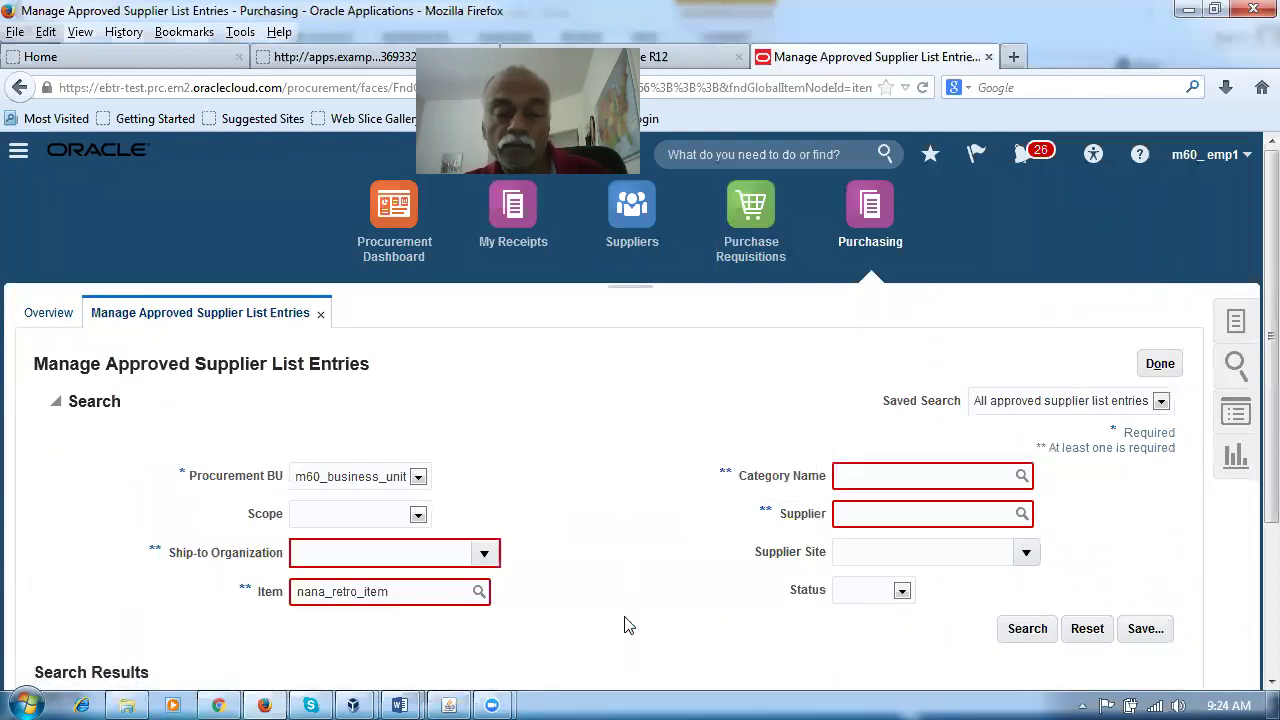
left_click(1008, 634)
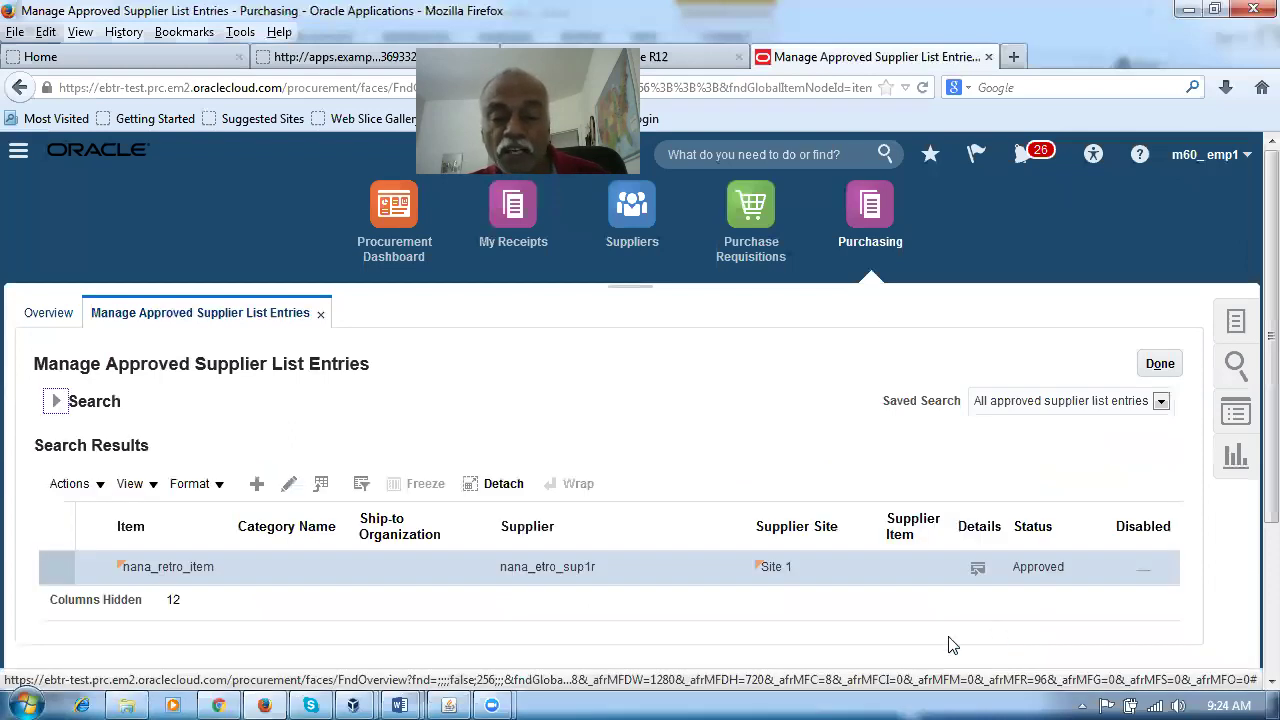
left_click(82, 577)
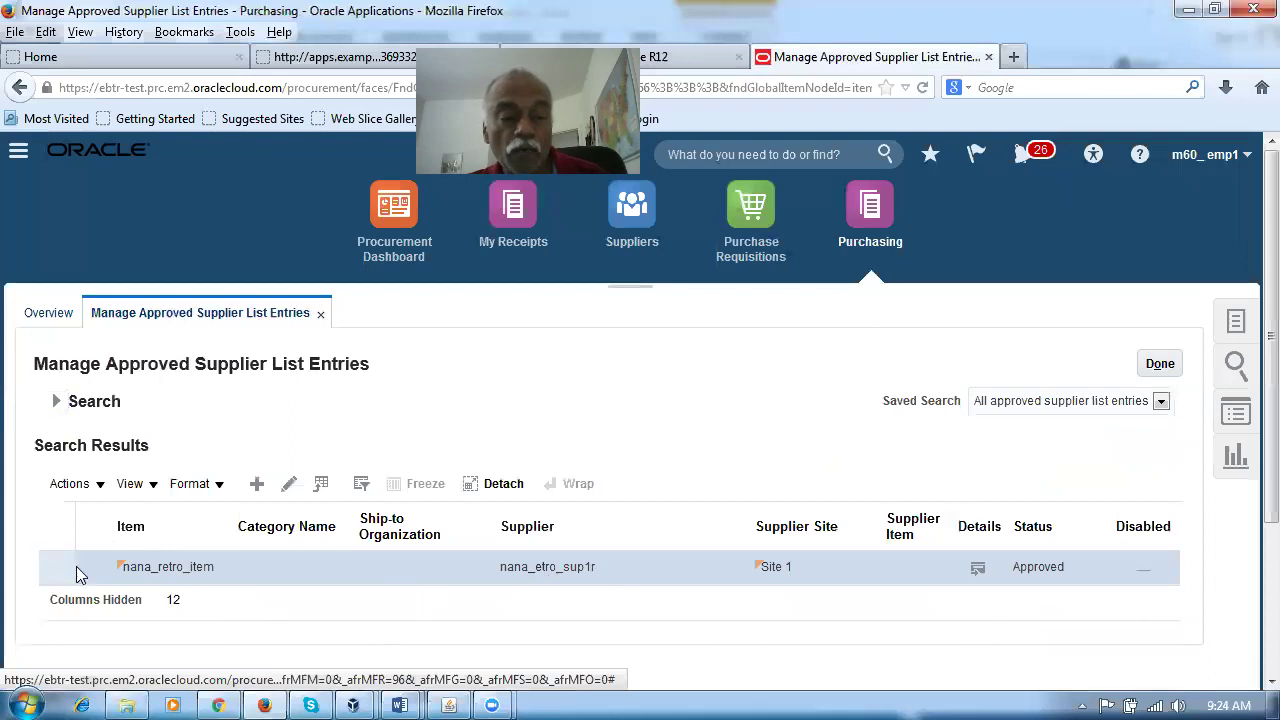
left_click(289, 488)
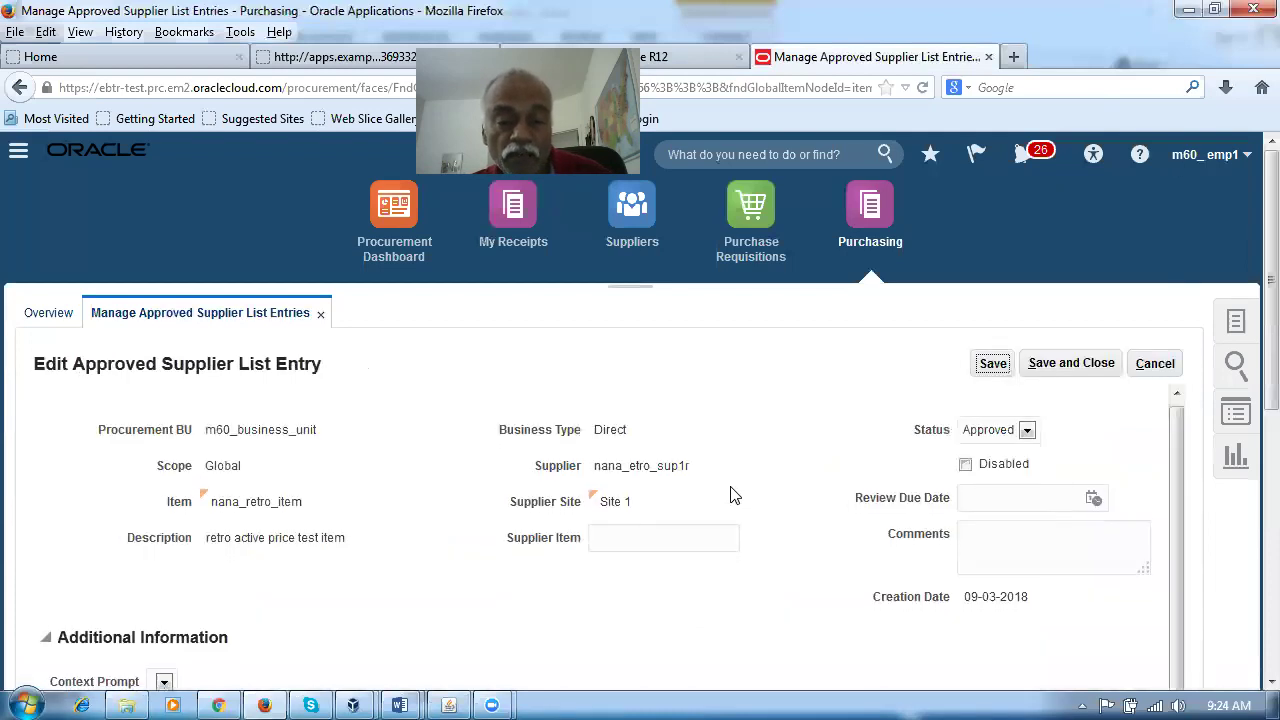
scroll(731, 491, "down", 5)
scroll(716, 540, "down", 5)
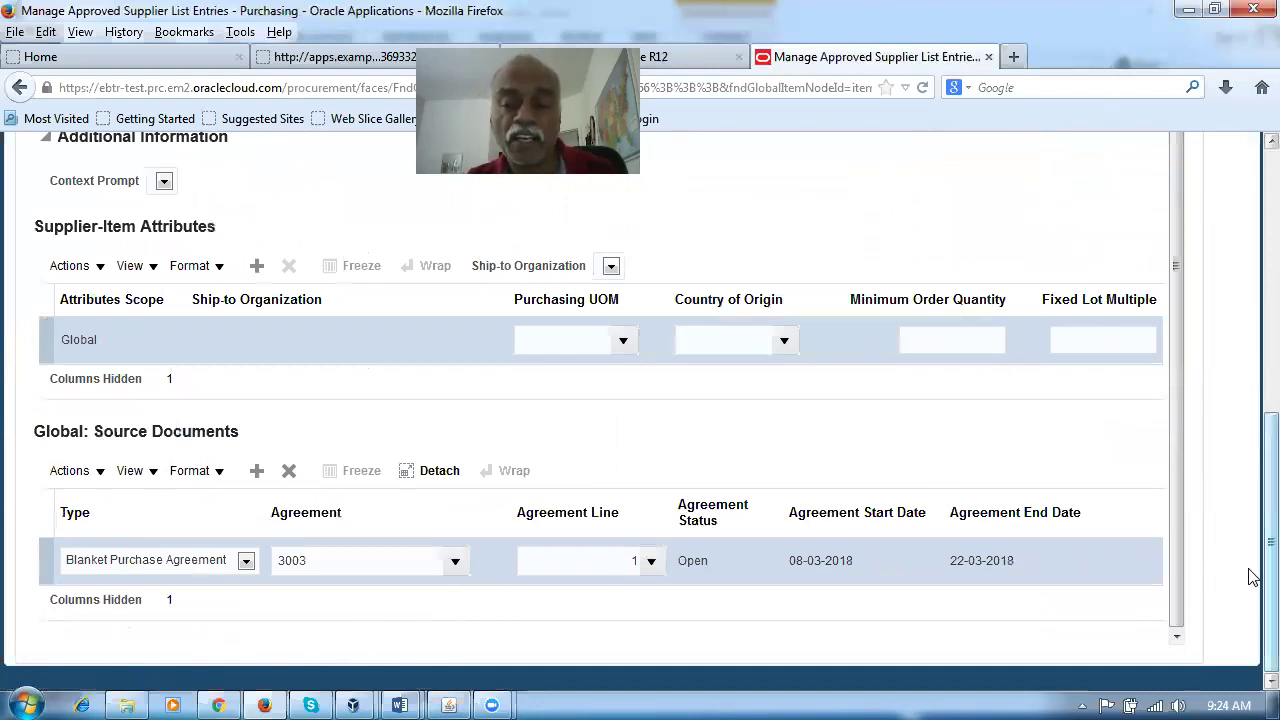
scroll(1252, 568, "up", 1)
left_click_drag(1252, 572, 1252, 350)
left_click(1160, 304)
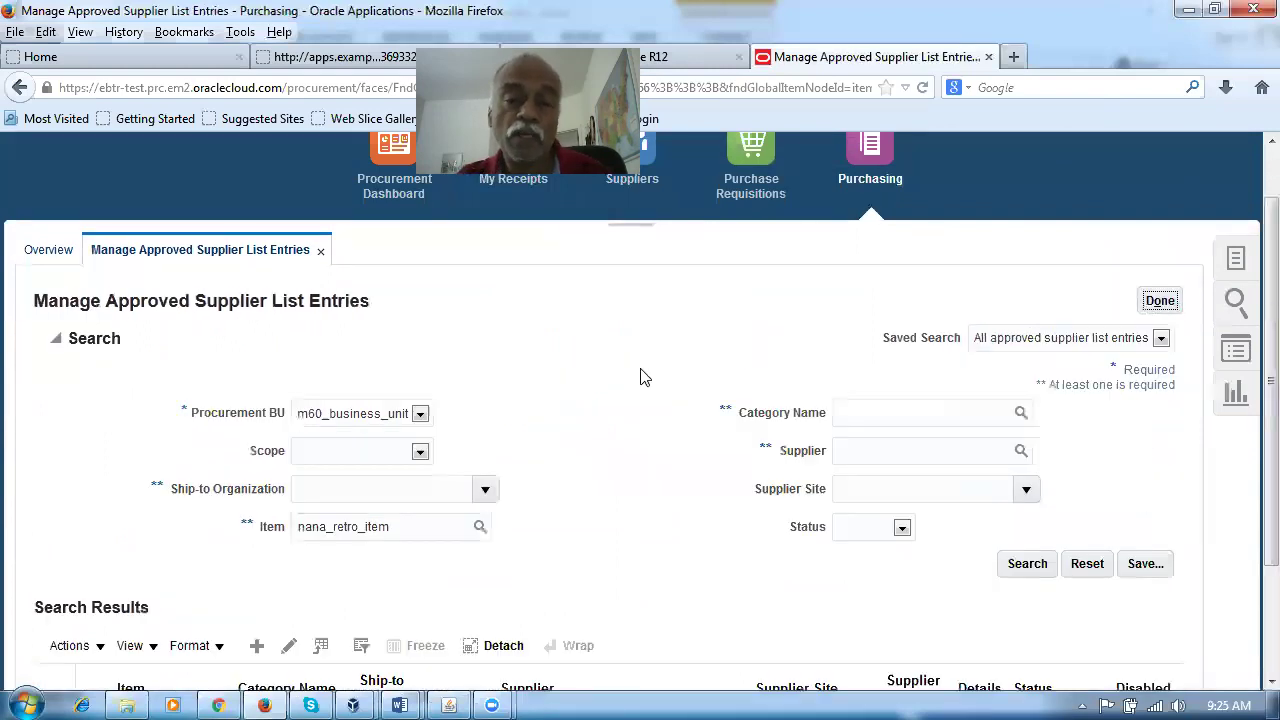
Leave the supplier list page and start a new requisition line from Purchase Requisitions
left_click(1160, 300)
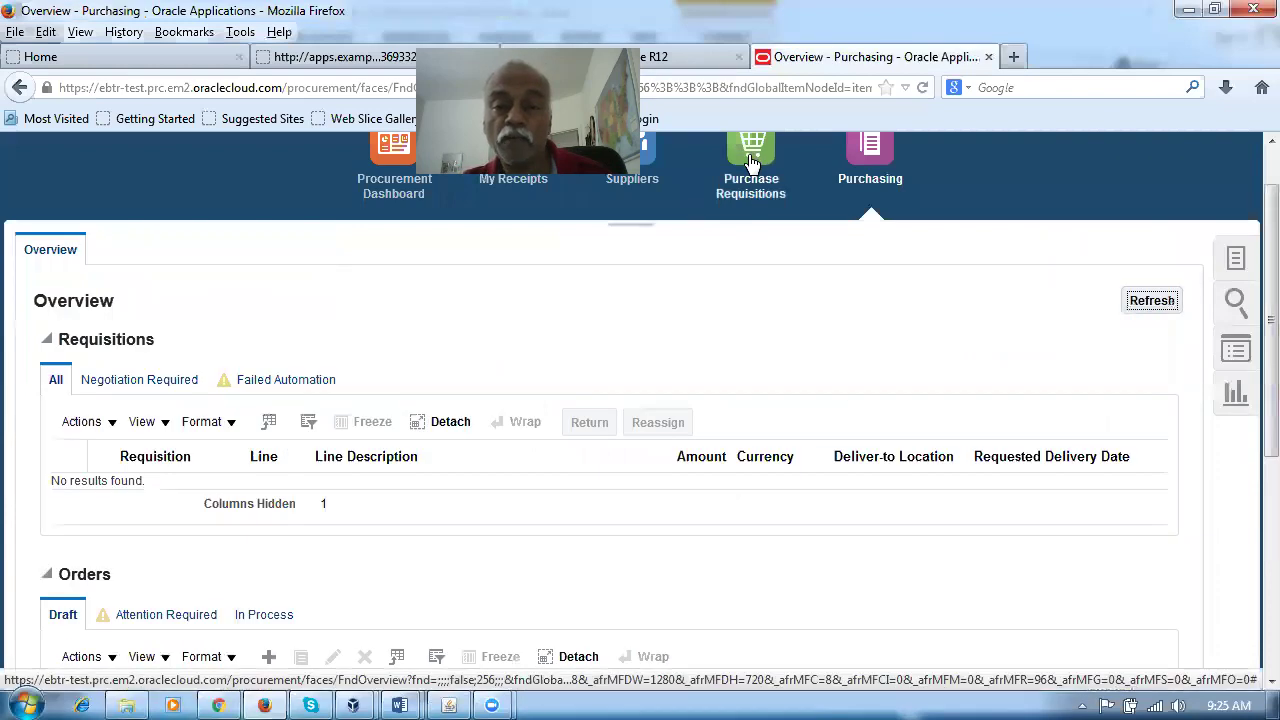
scroll(850, 315, "up", 1)
left_click(755, 225)
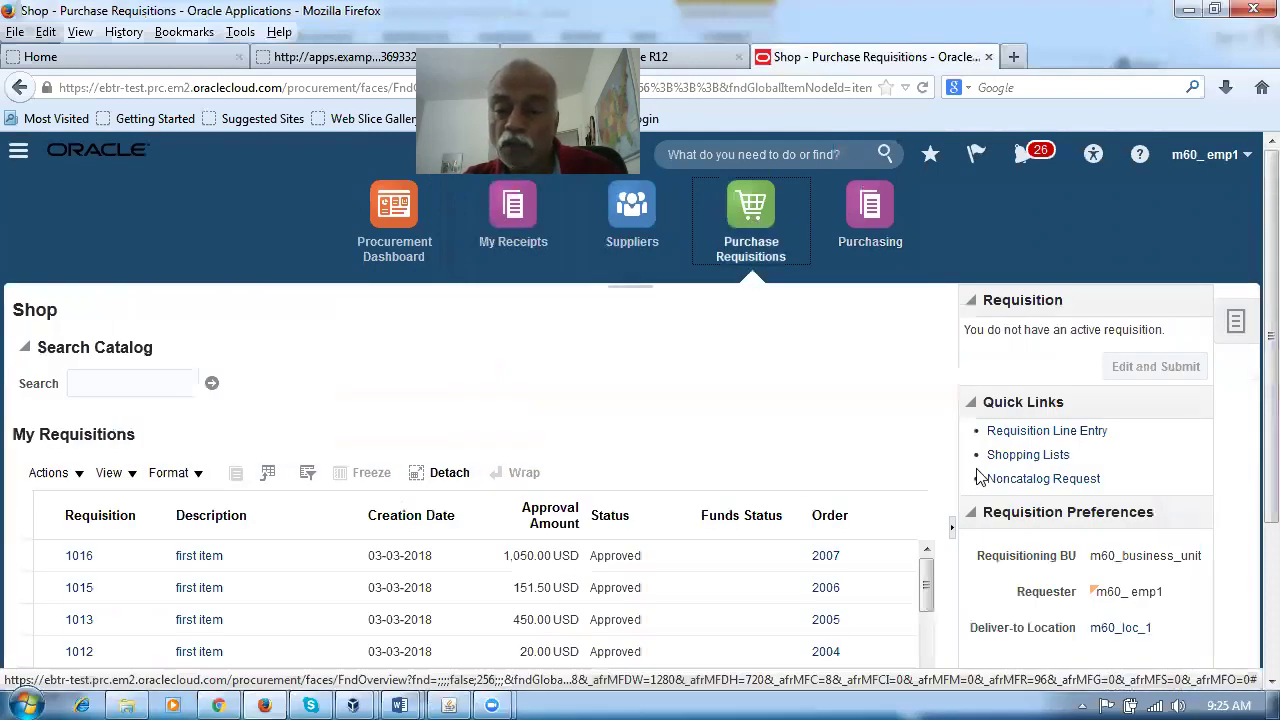
left_click(1066, 432)
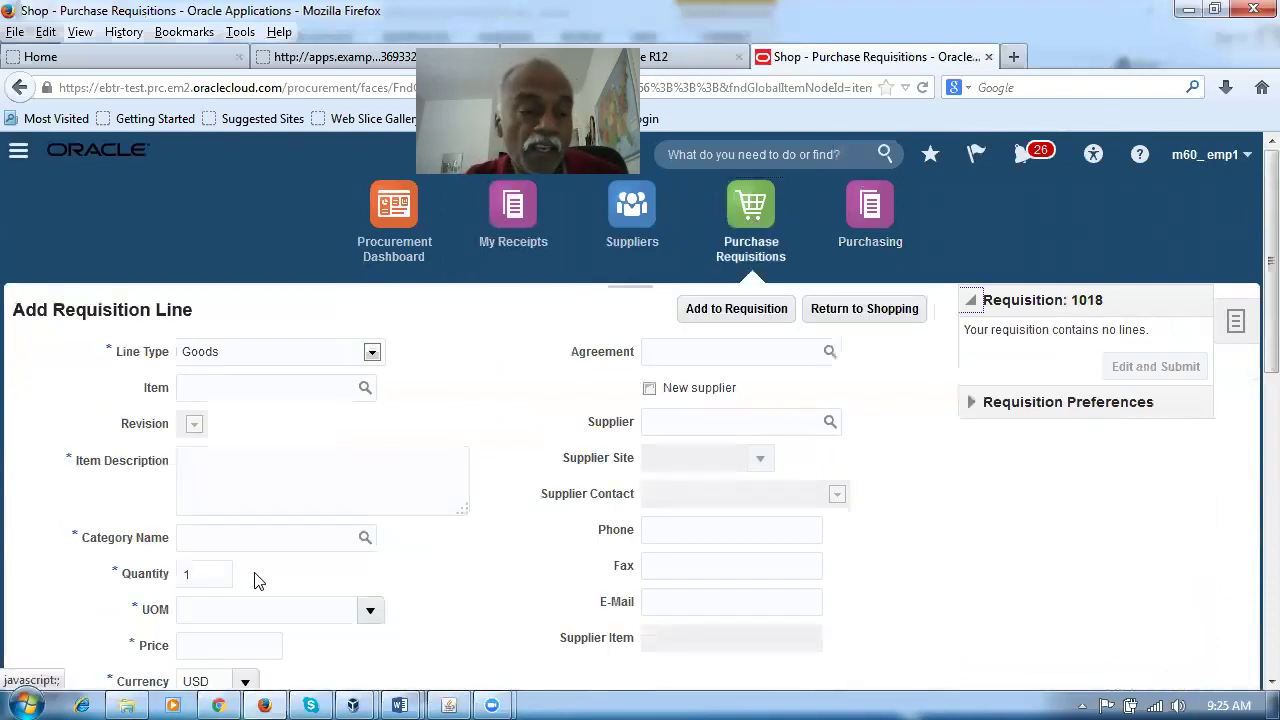
Enter item nana_retro_item on the line with quantity 15
left_click(248, 396)
type("nana_retro_item")
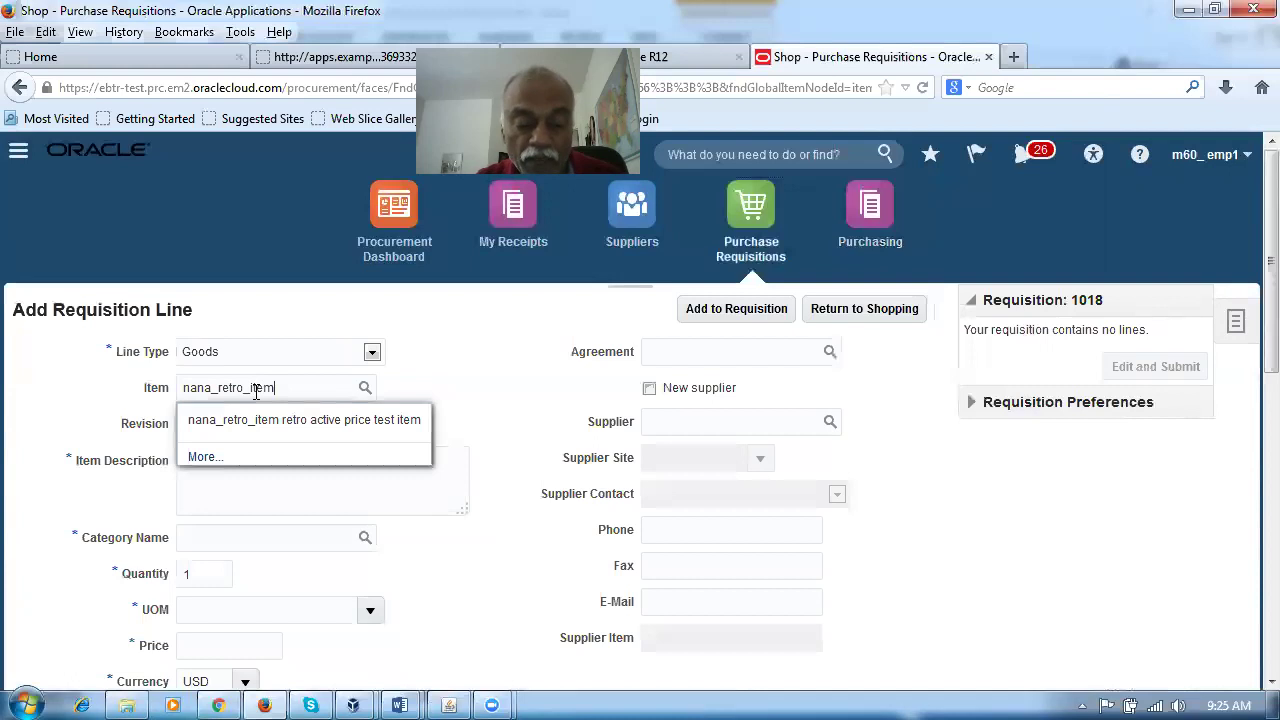
key("Tab")
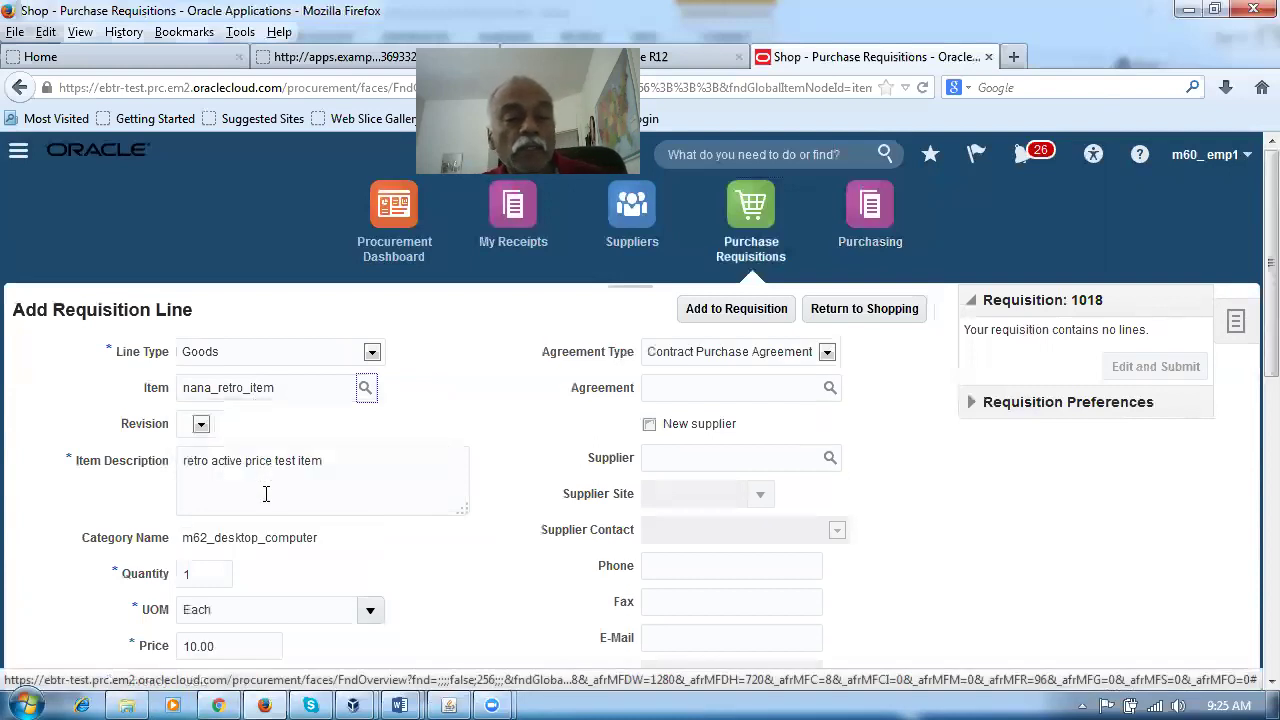
double_click(186, 574)
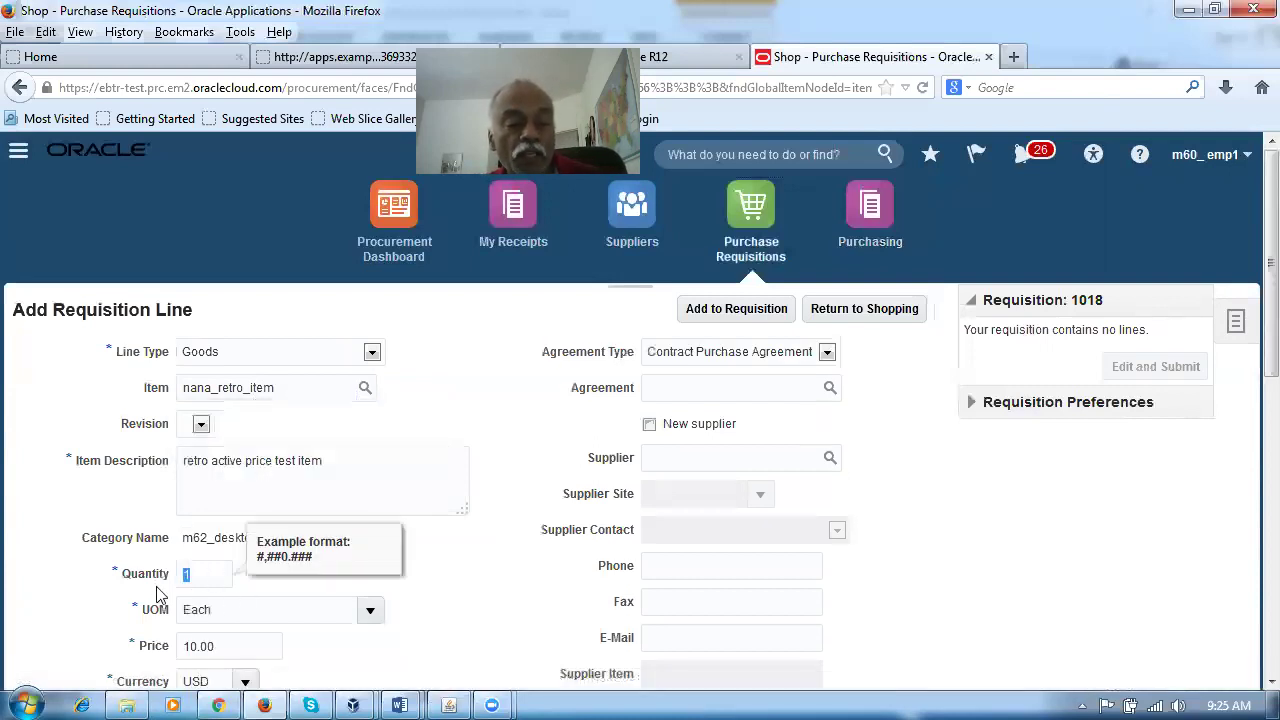
type("5")
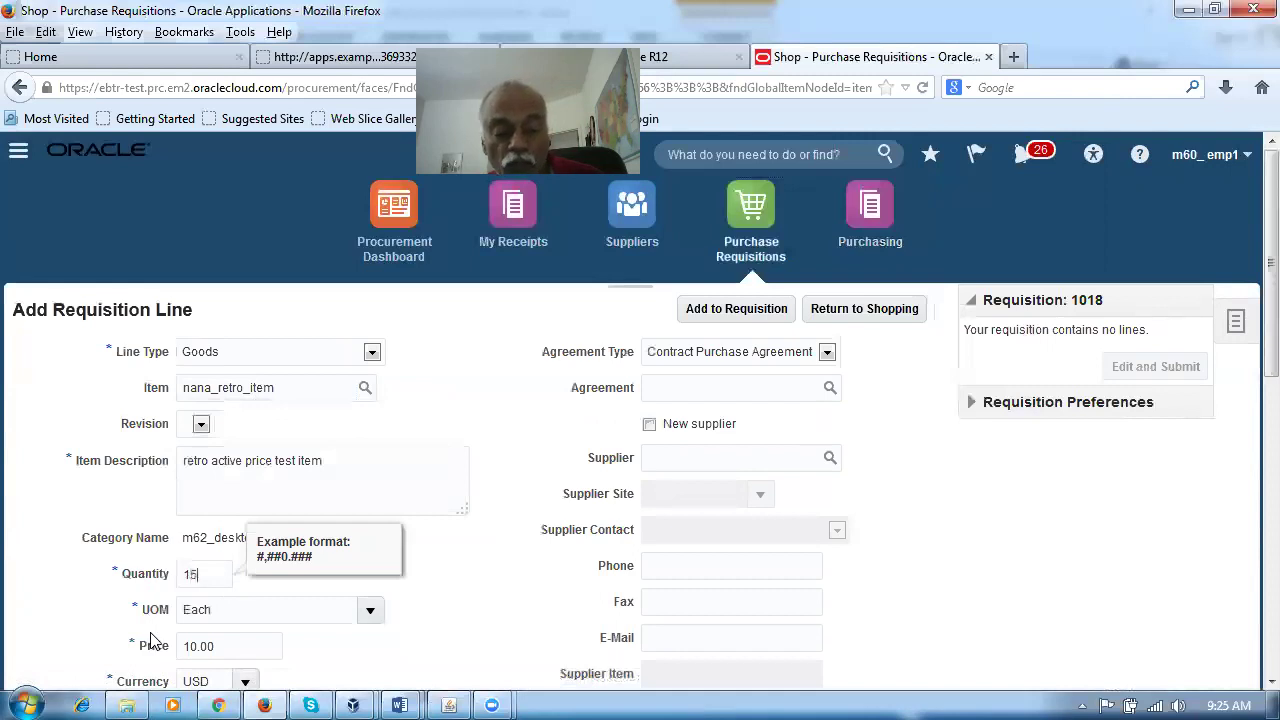
key("Tab")
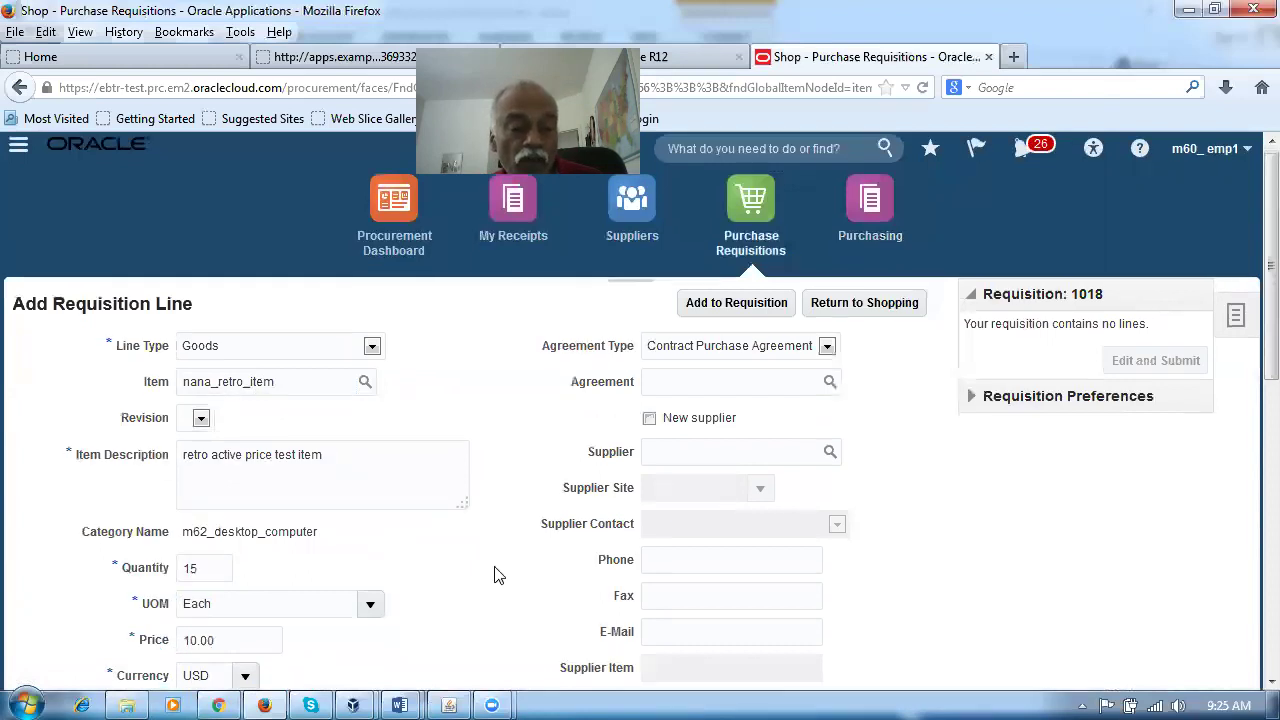
Set the agreement type to Blanket Purchase Agreement with agreement number 3003
scroll(496, 566, "down", 4)
scroll(500, 572, "up", 3)
scroll(500, 572, "up", 1)
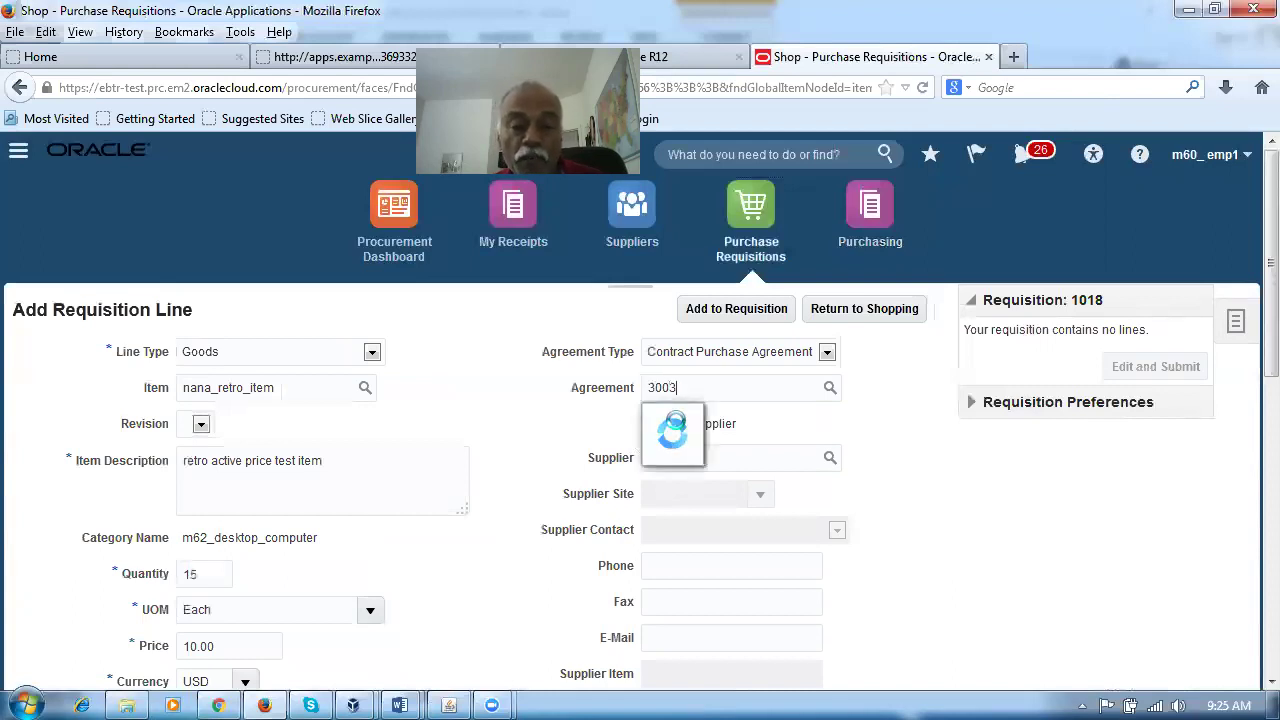
left_click(750, 356)
left_click(748, 375)
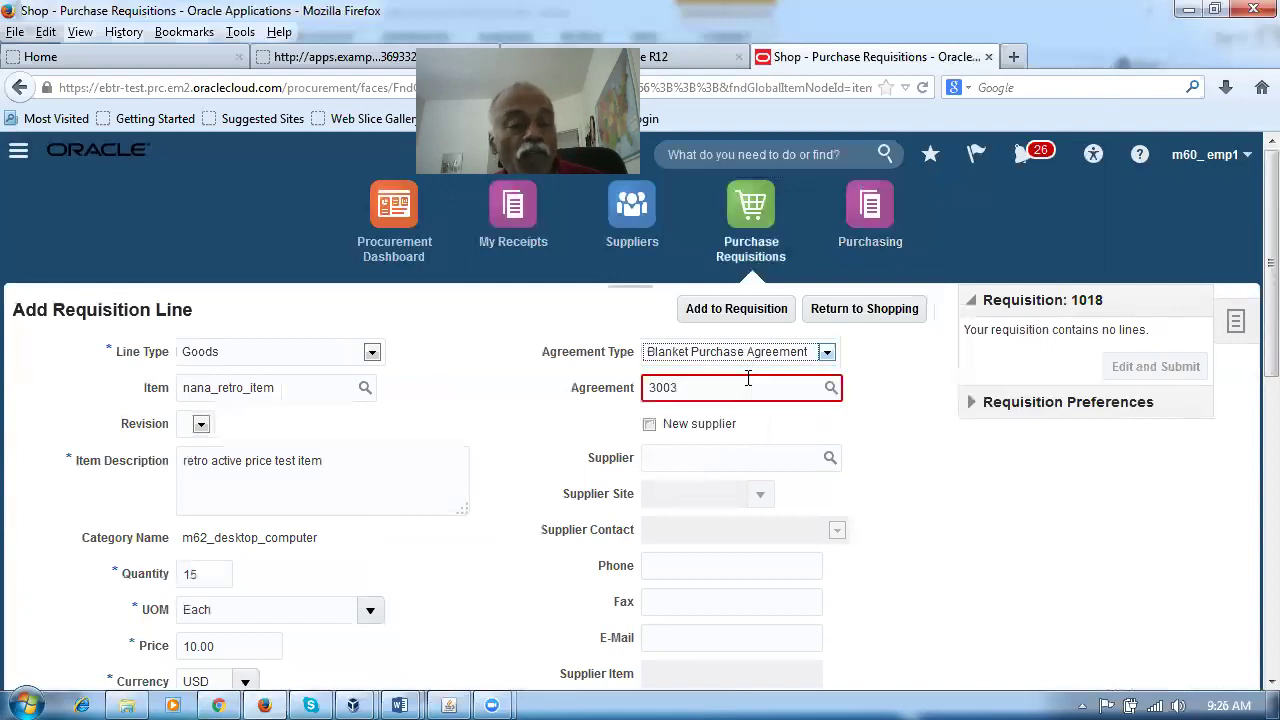
left_click_drag(688, 390, 622, 393)
type("30")
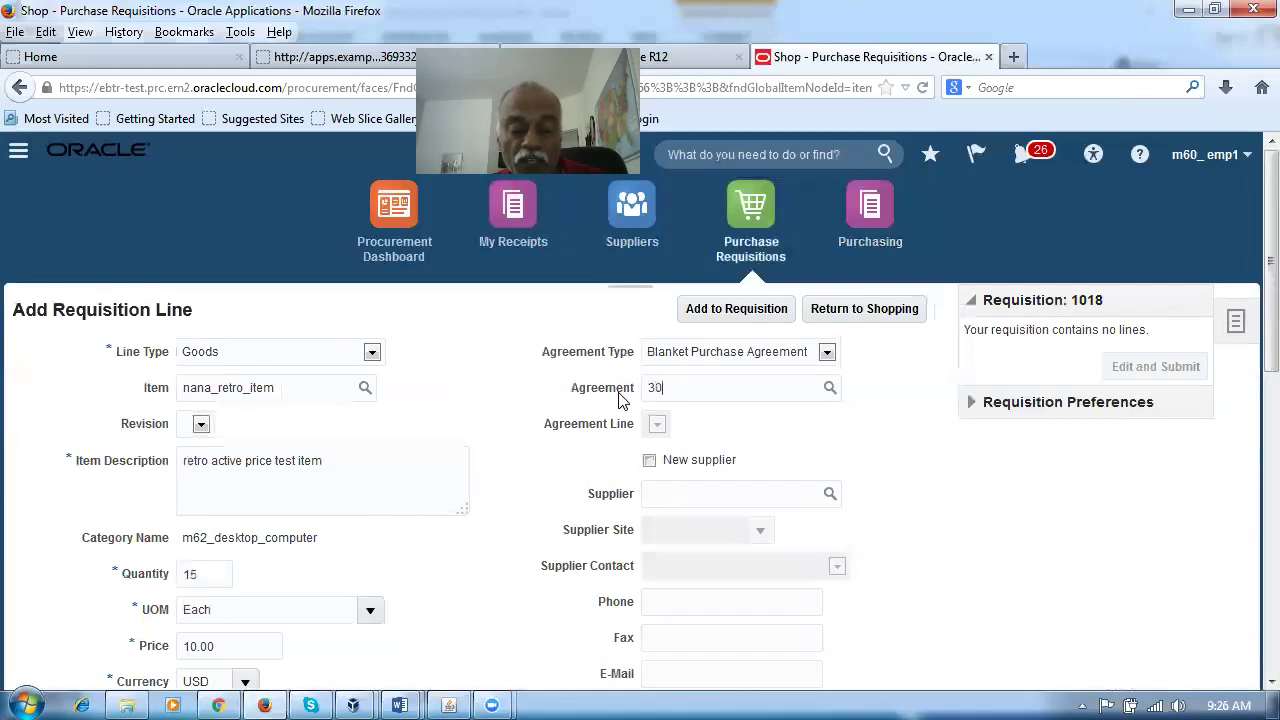
key("Tab")
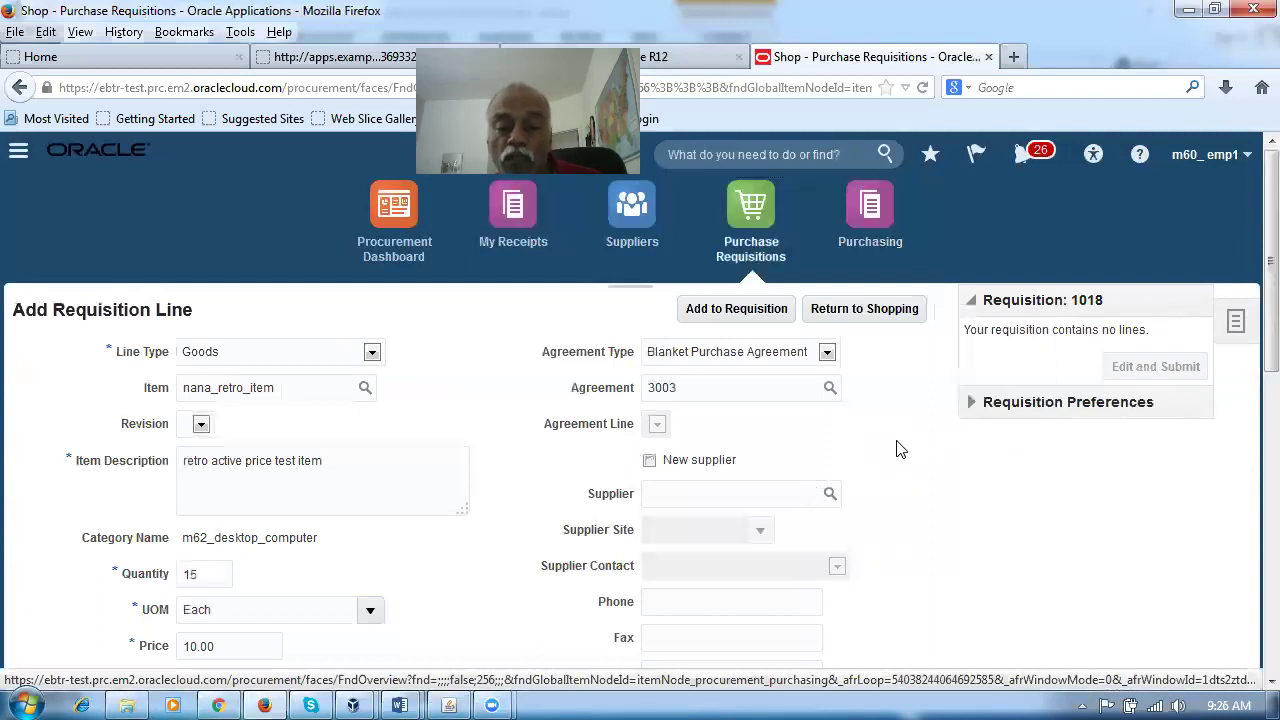
left_click(900, 449)
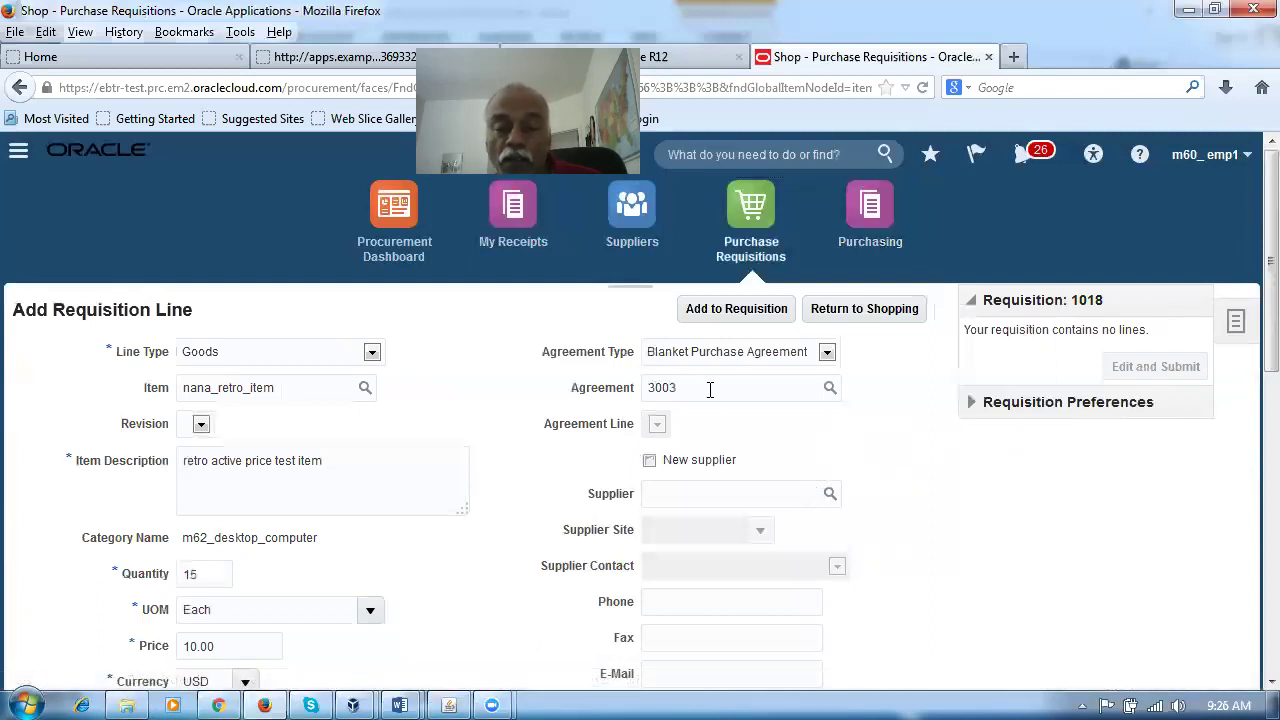
left_click(829, 387)
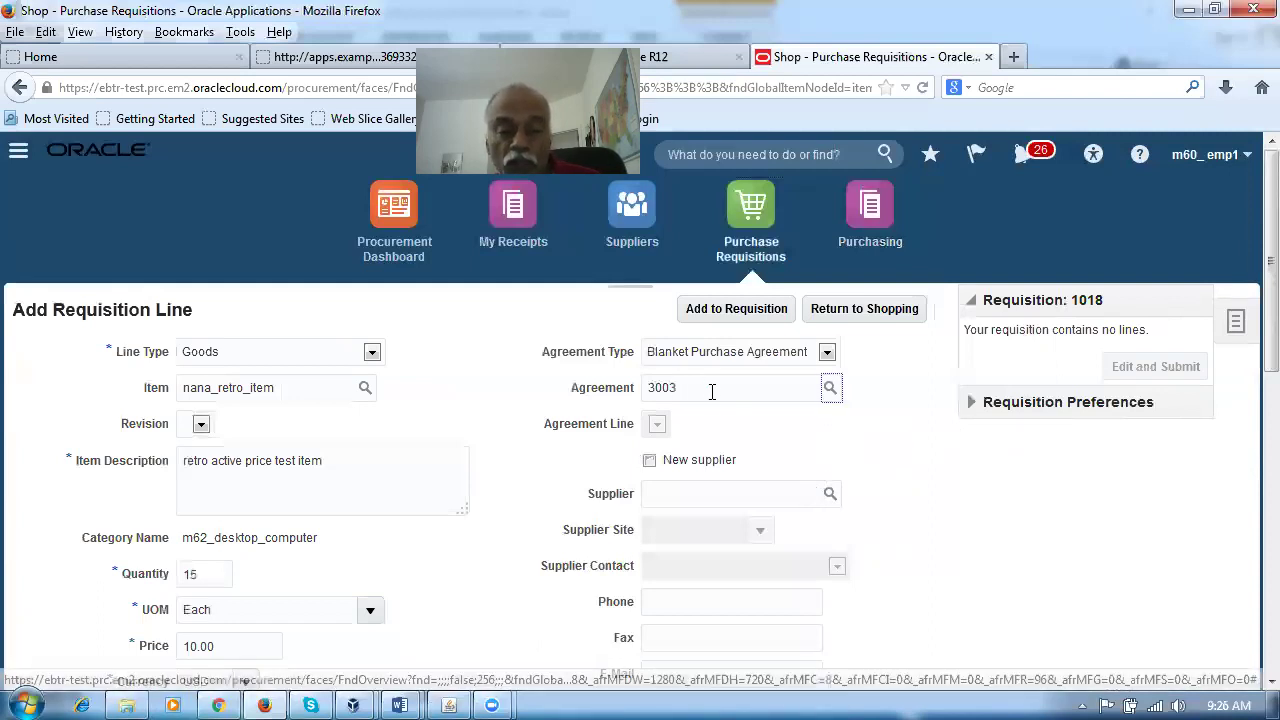
Select agreement 3003 from the lookup, add the line to requisition 1018, and open it for editing
left_click(830, 389)
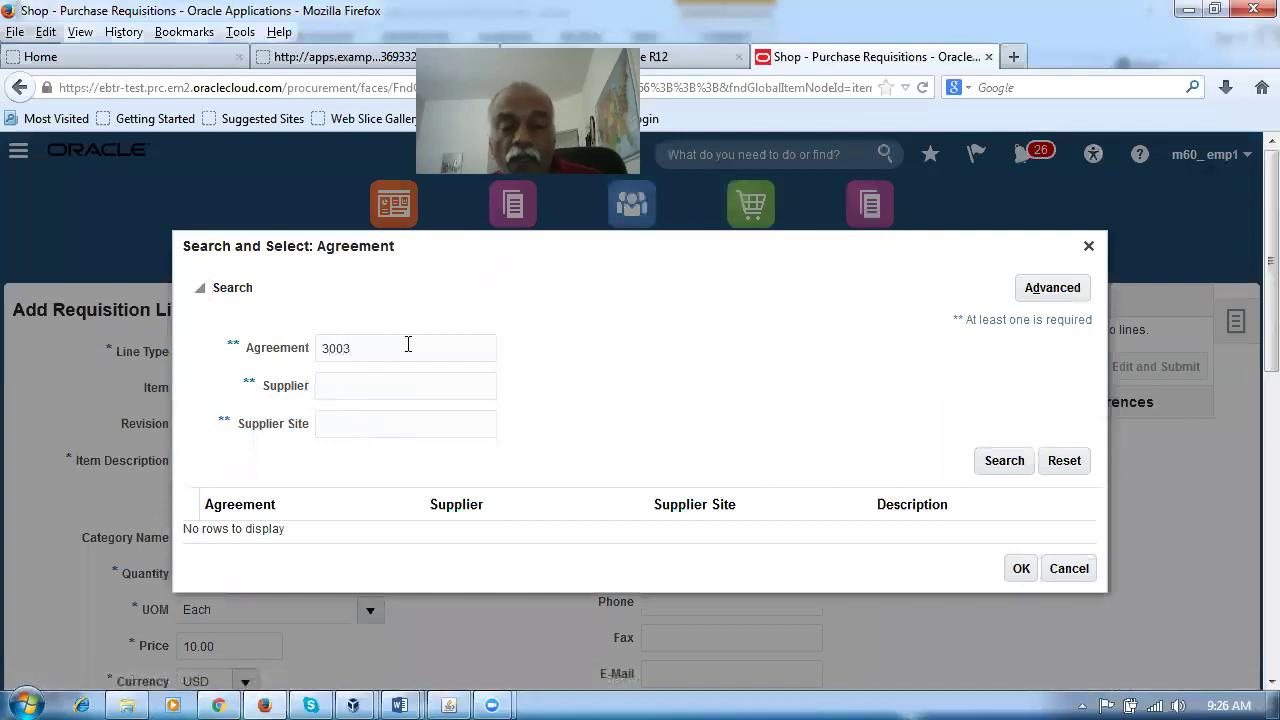
left_click(1004, 462)
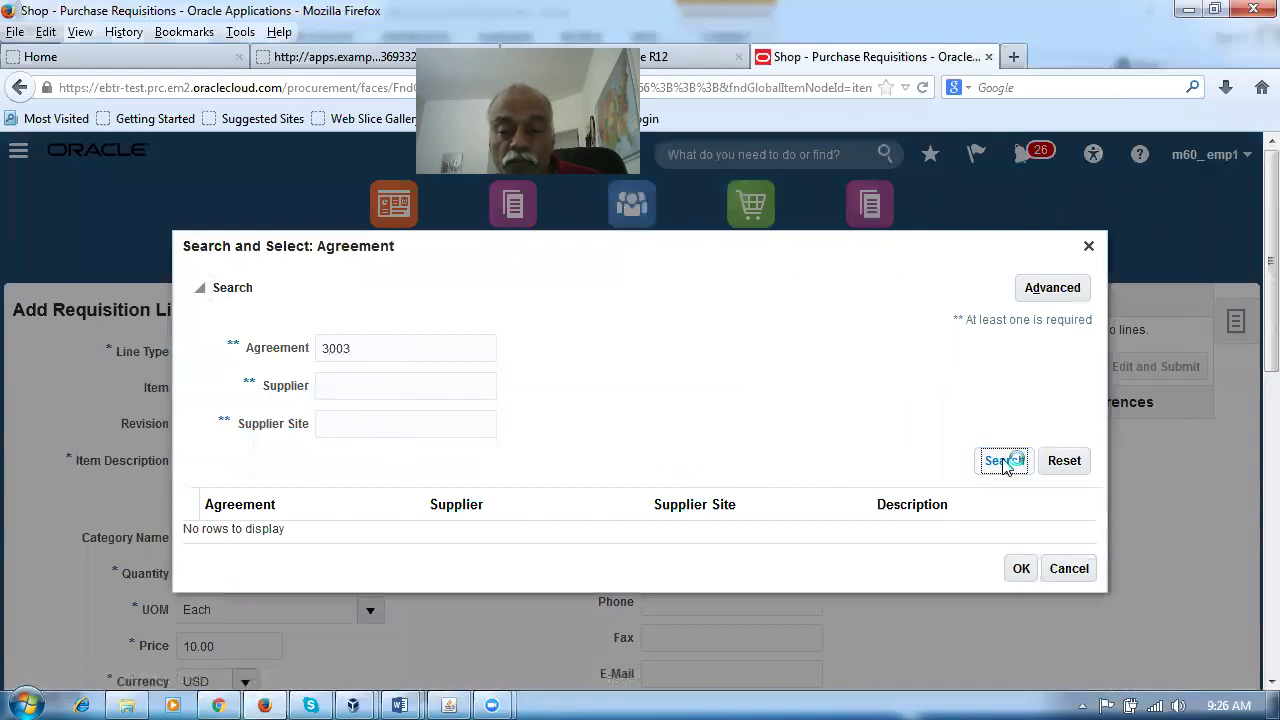
left_click(203, 540)
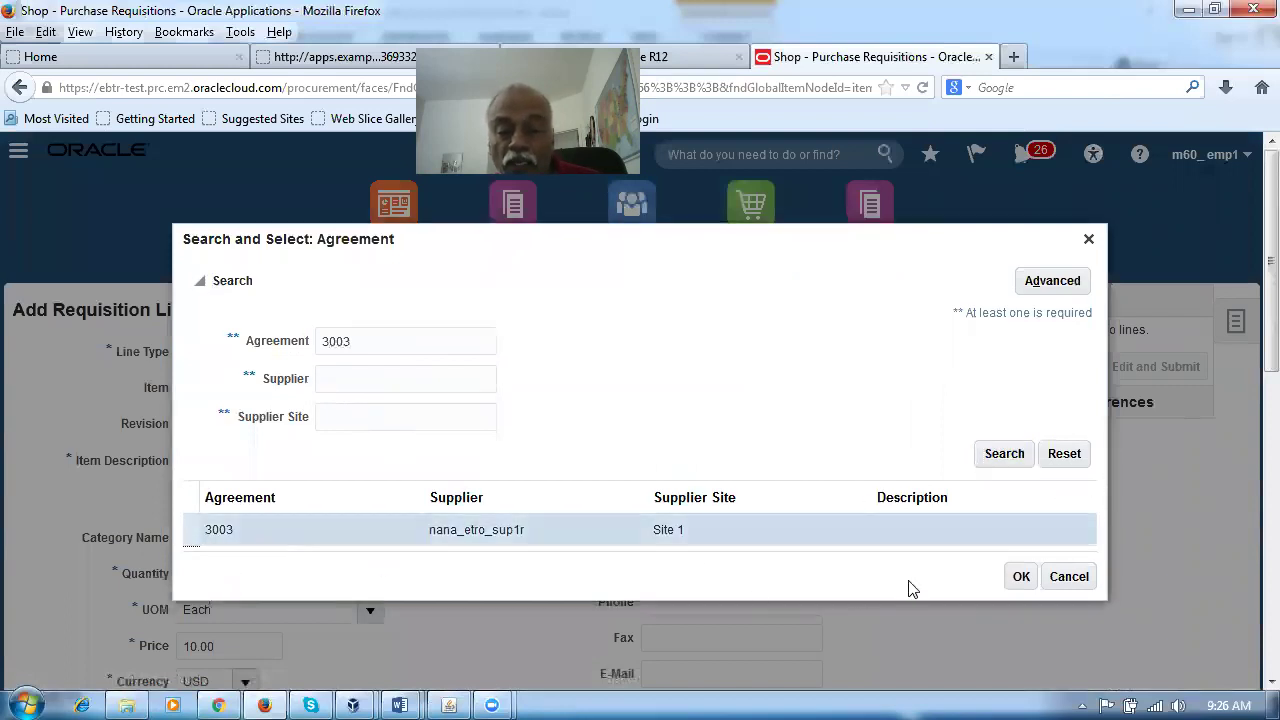
left_click(1026, 579)
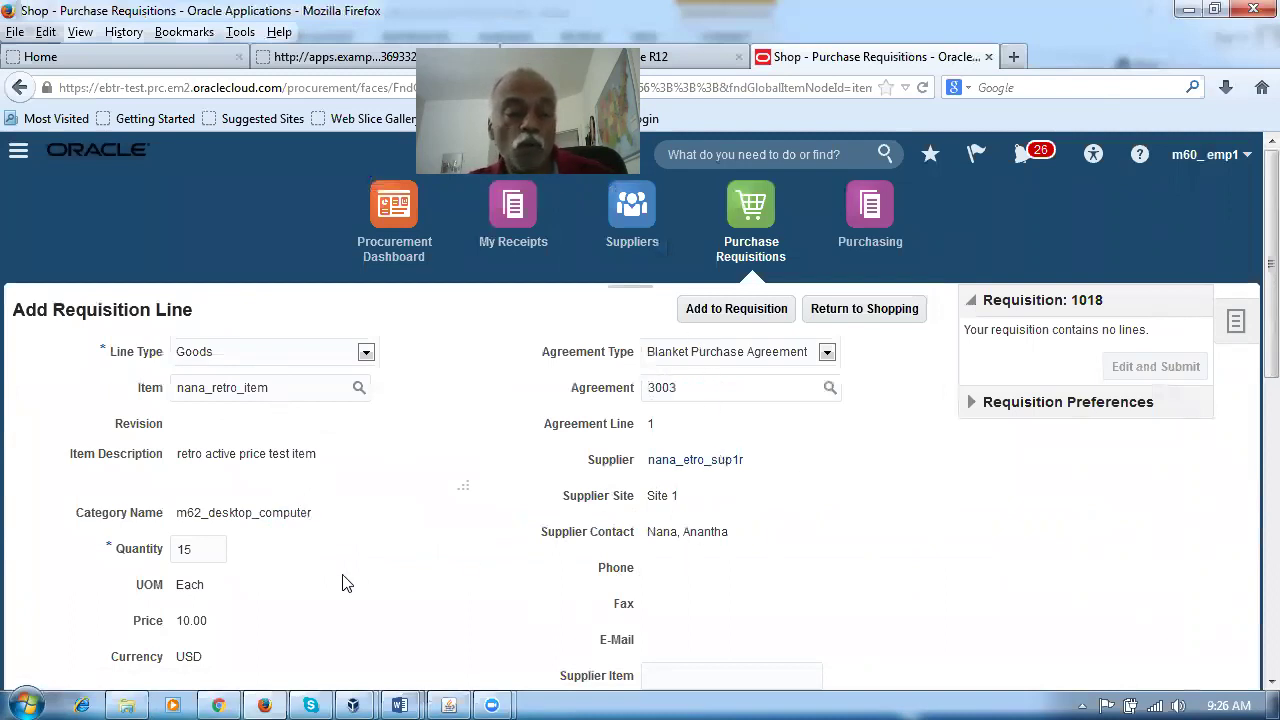
left_click(758, 309)
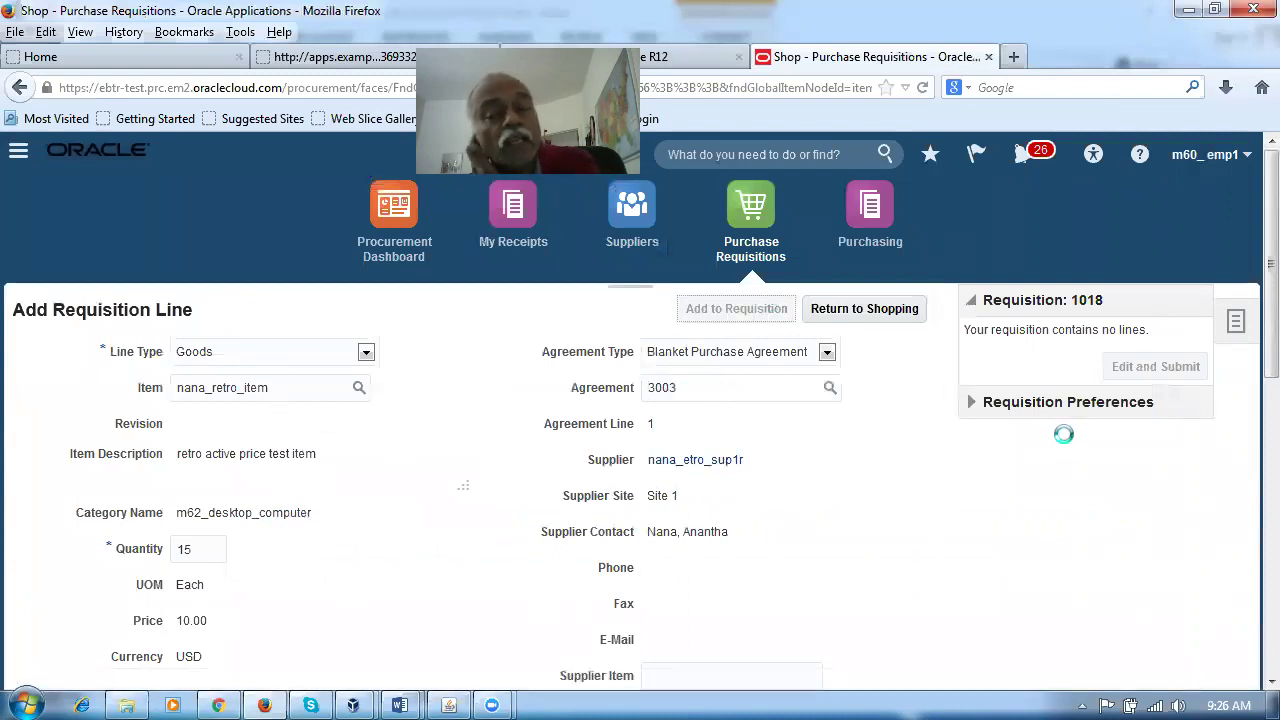
left_click(1150, 443)
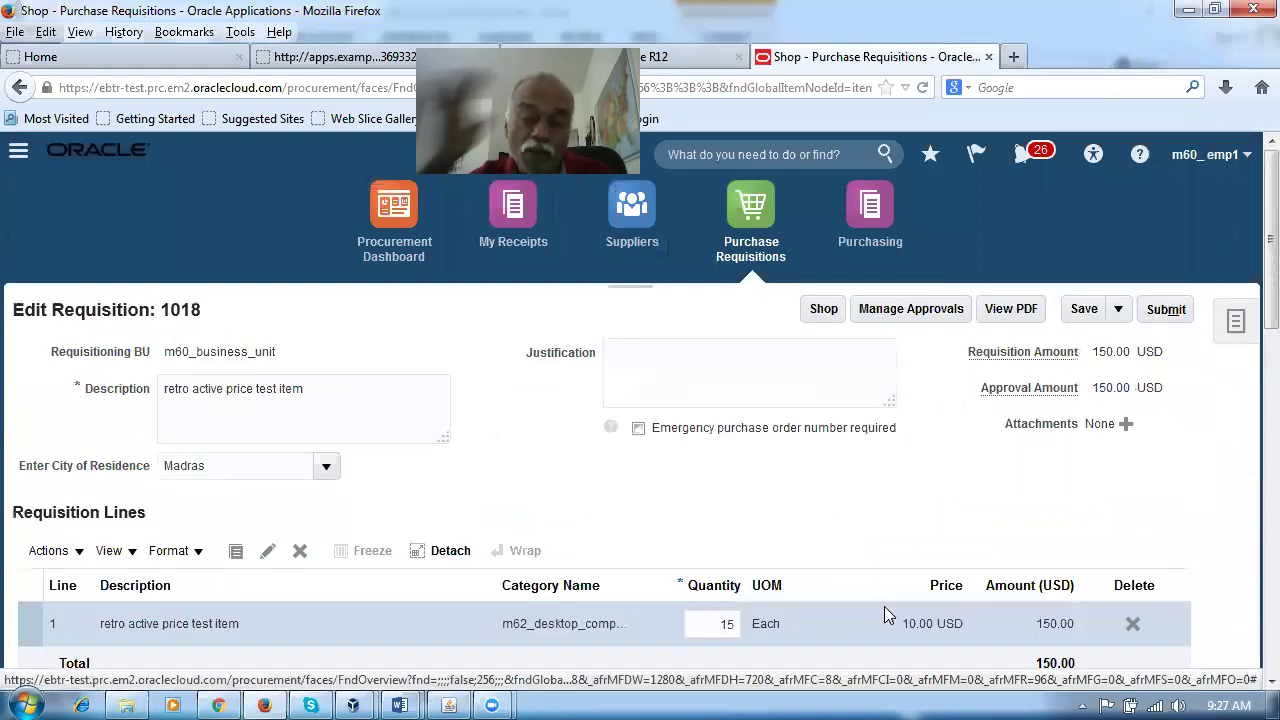
Open Setup and Maintenance in a new tab and go to Manage Requisition Approvals
left_click(1013, 57)
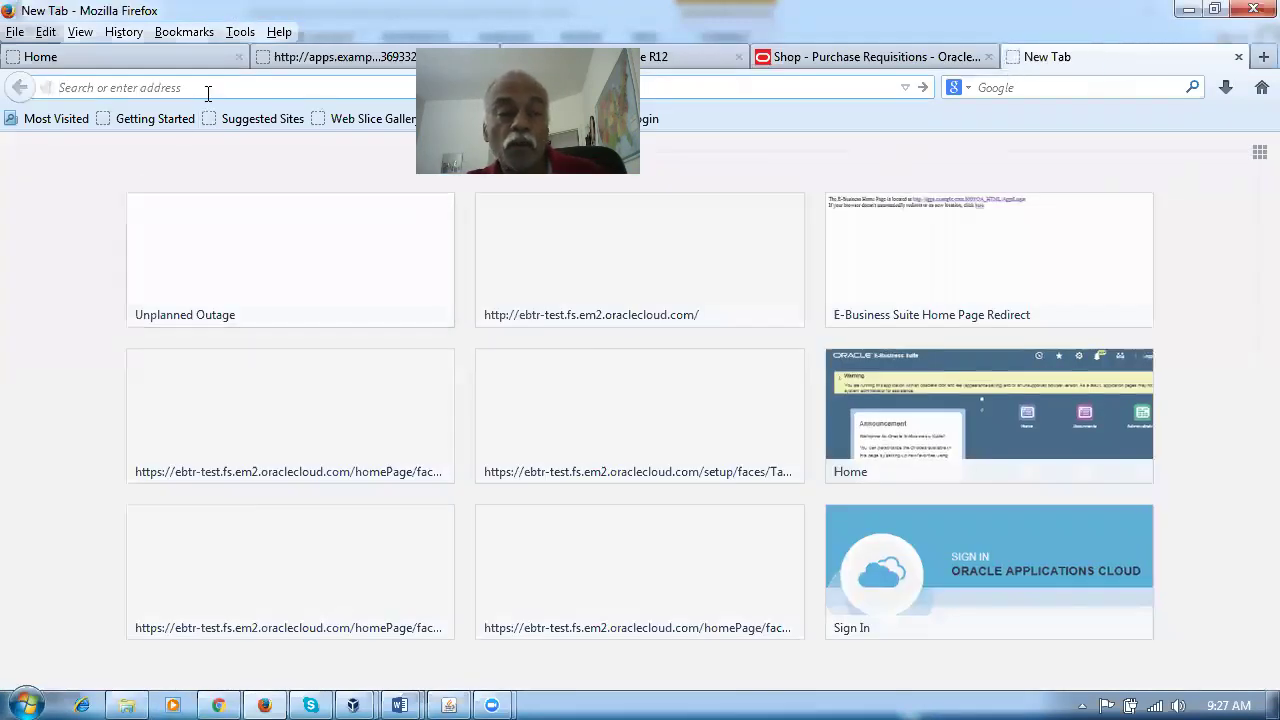
type("e")
key("Return")
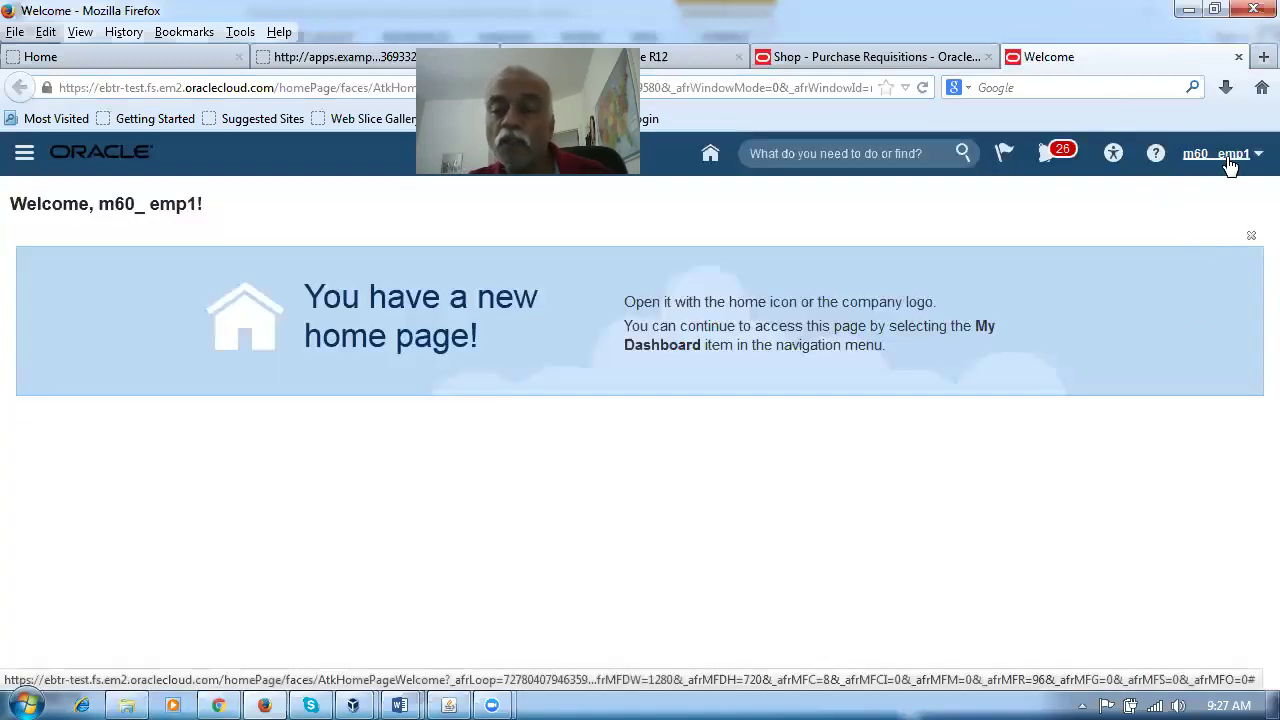
left_click(1232, 166)
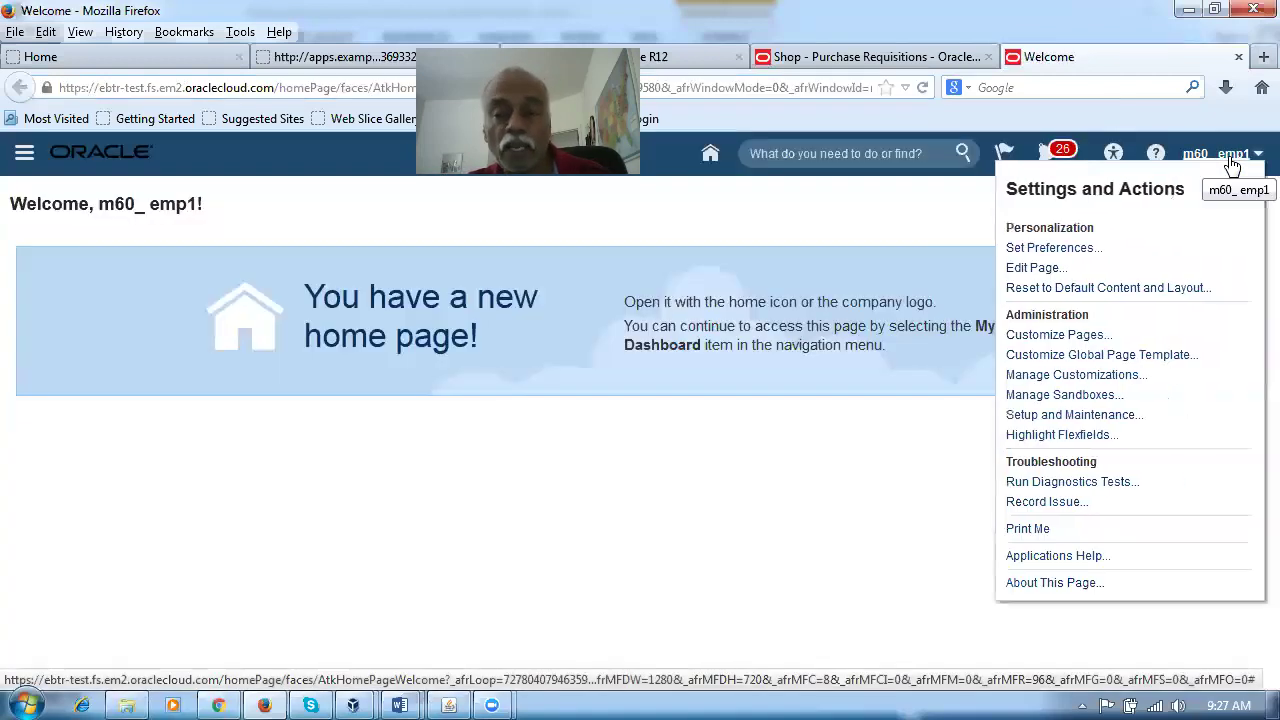
left_click(1087, 420)
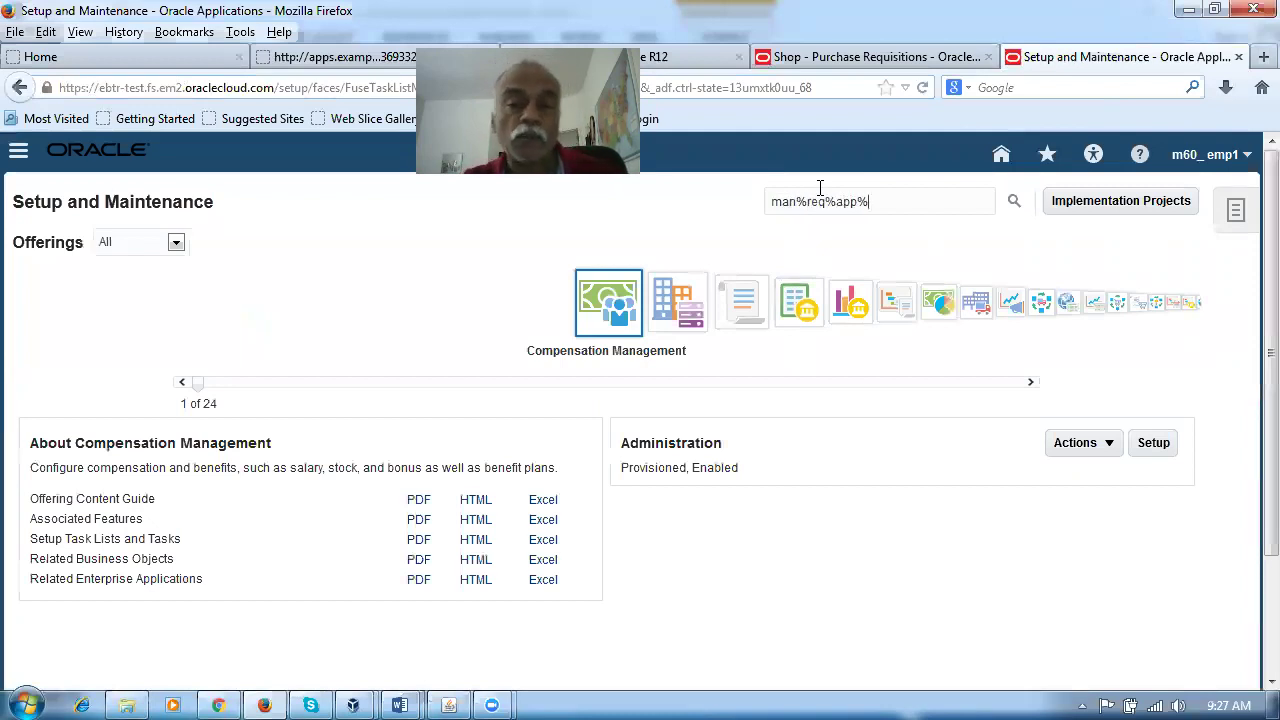
key("Return")
left_click(94, 354)
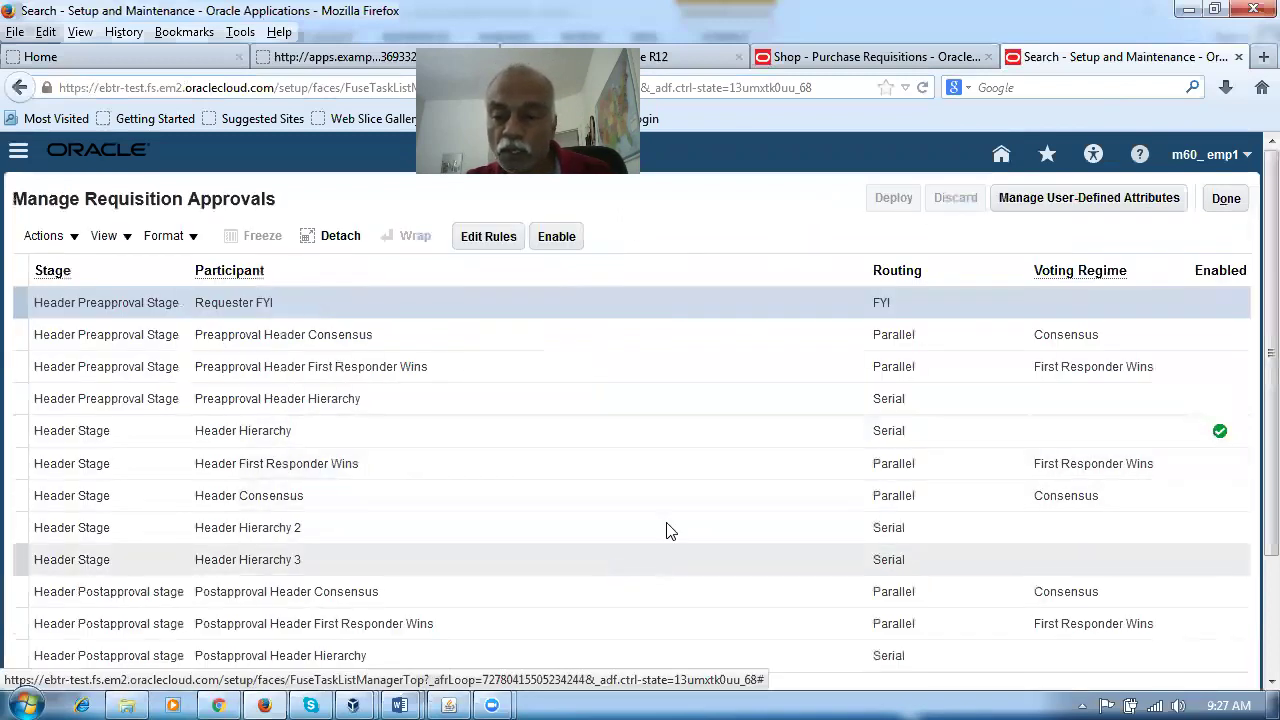
Review the Header Hierarchy rules, including m45_automatic, then return to requisition 1018's tab
left_click(694, 440)
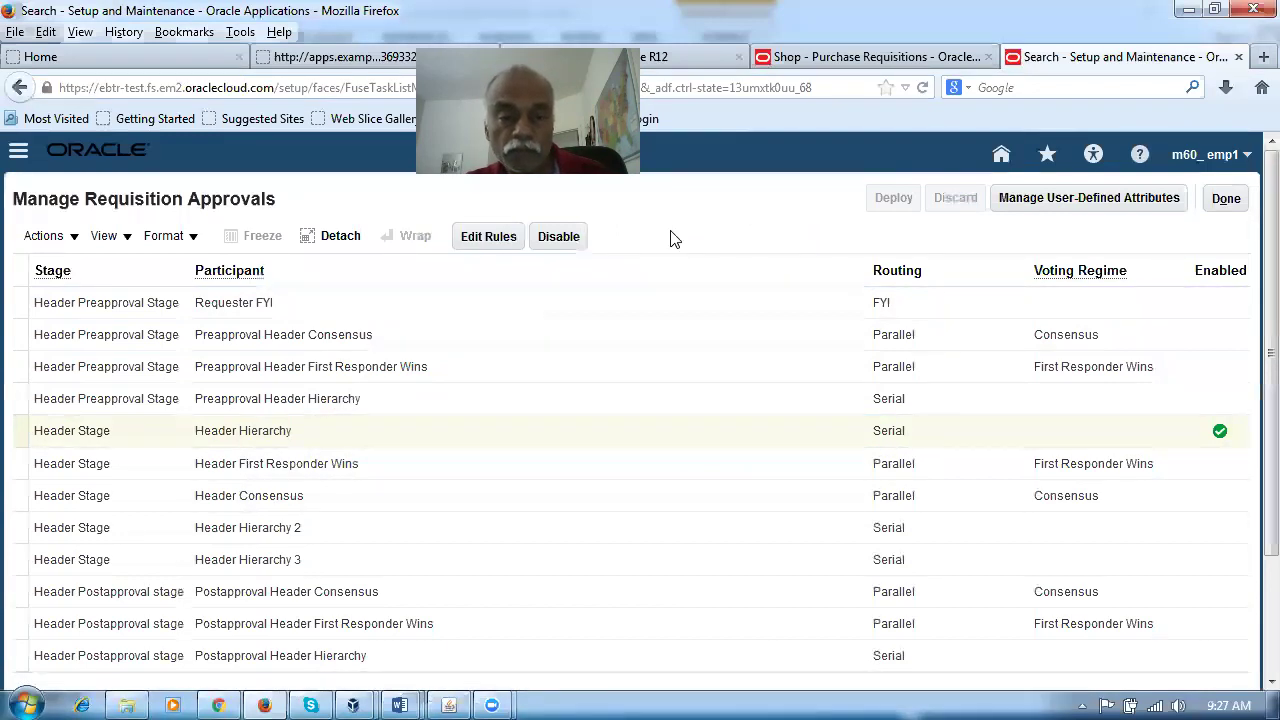
left_click(480, 237)
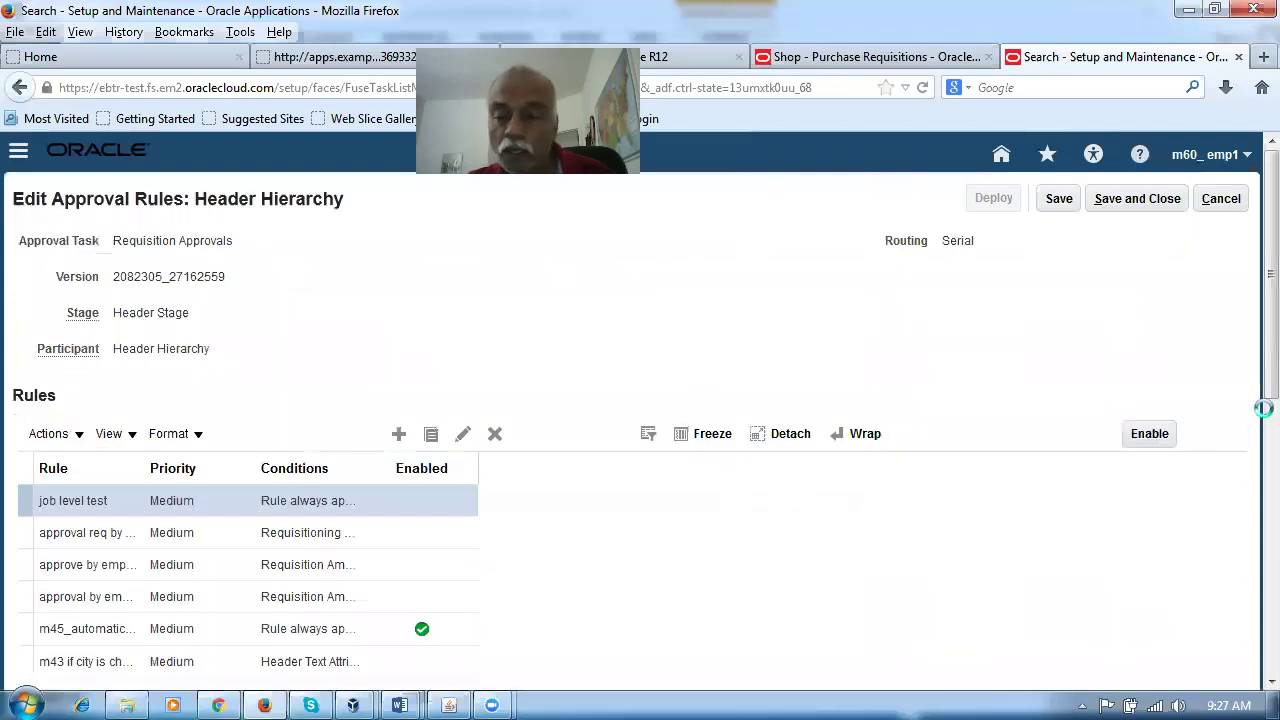
scroll(1250, 468, "down", 1)
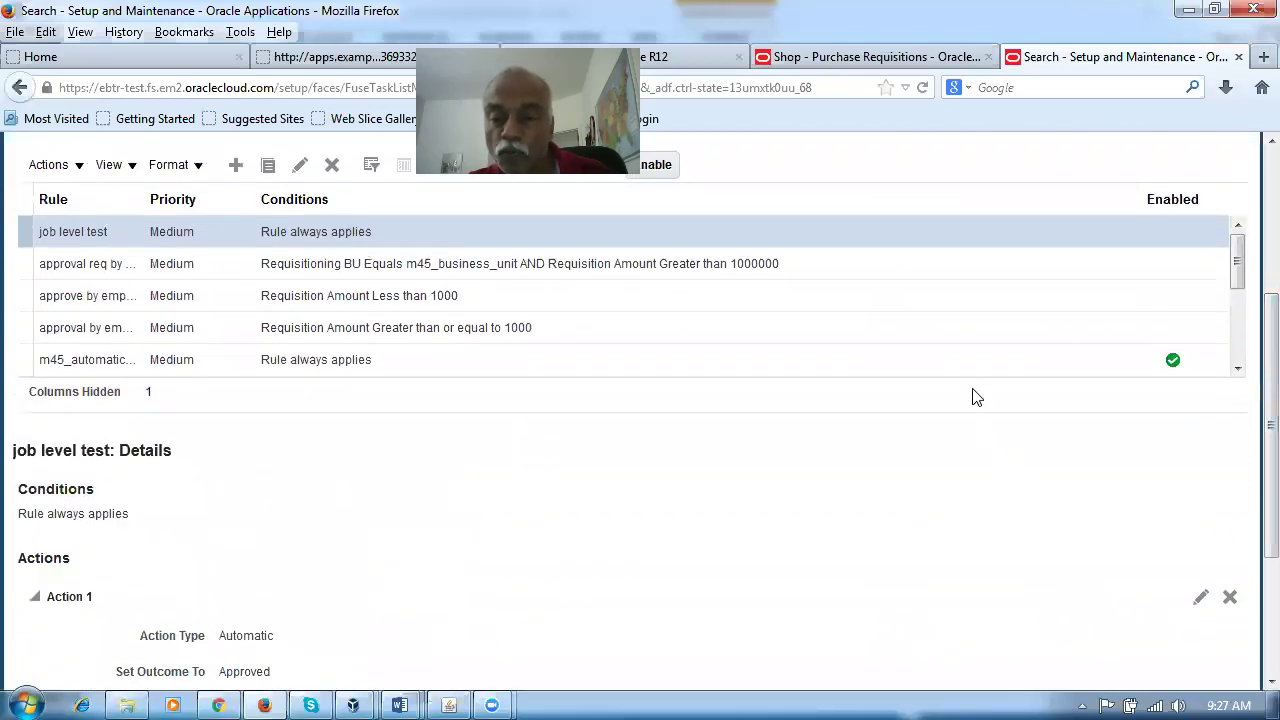
left_click(970, 360)
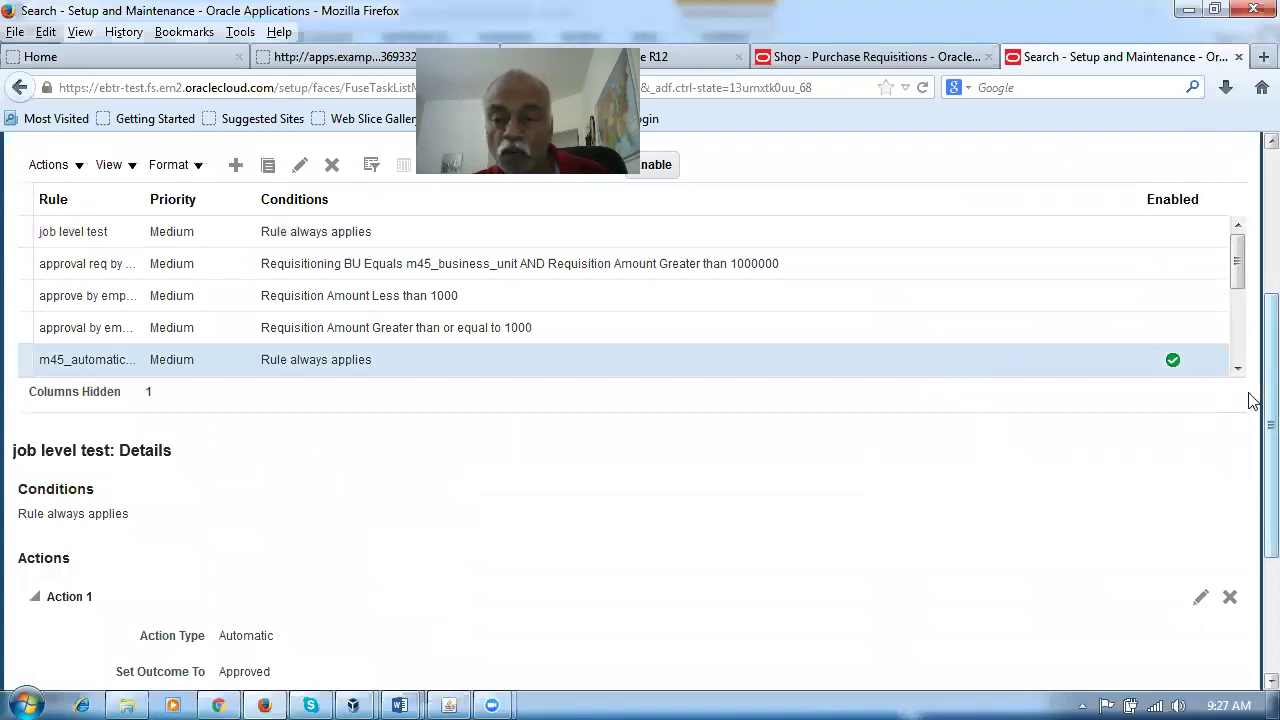
scroll(1248, 405, "down", 4)
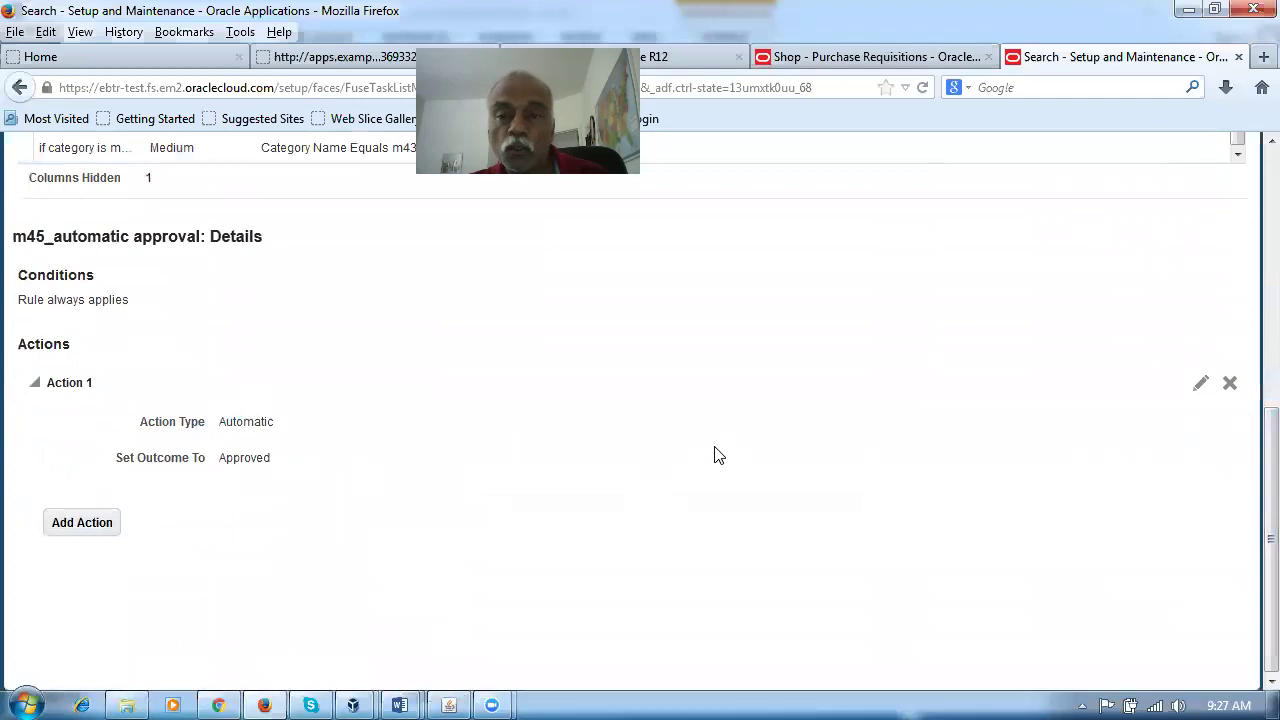
left_click(829, 57)
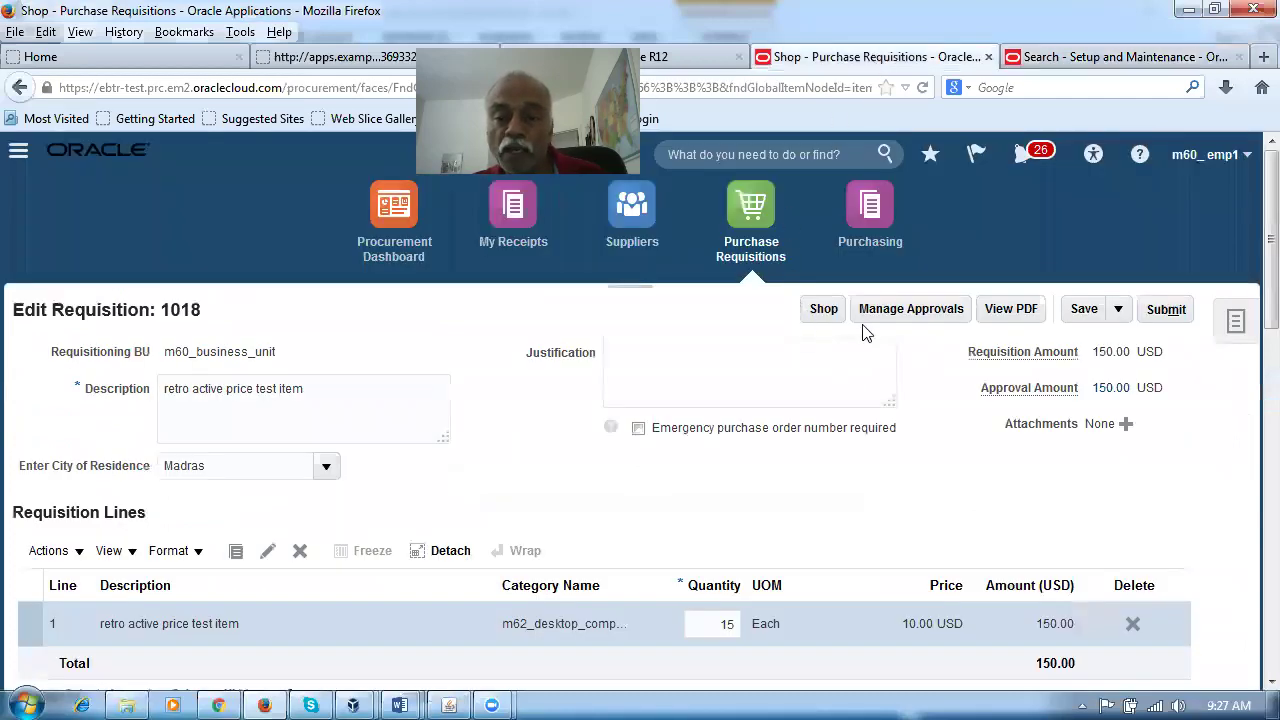
Check requisition 1018's approval chain in Manage Approvals, then submit it
left_click(910, 311)
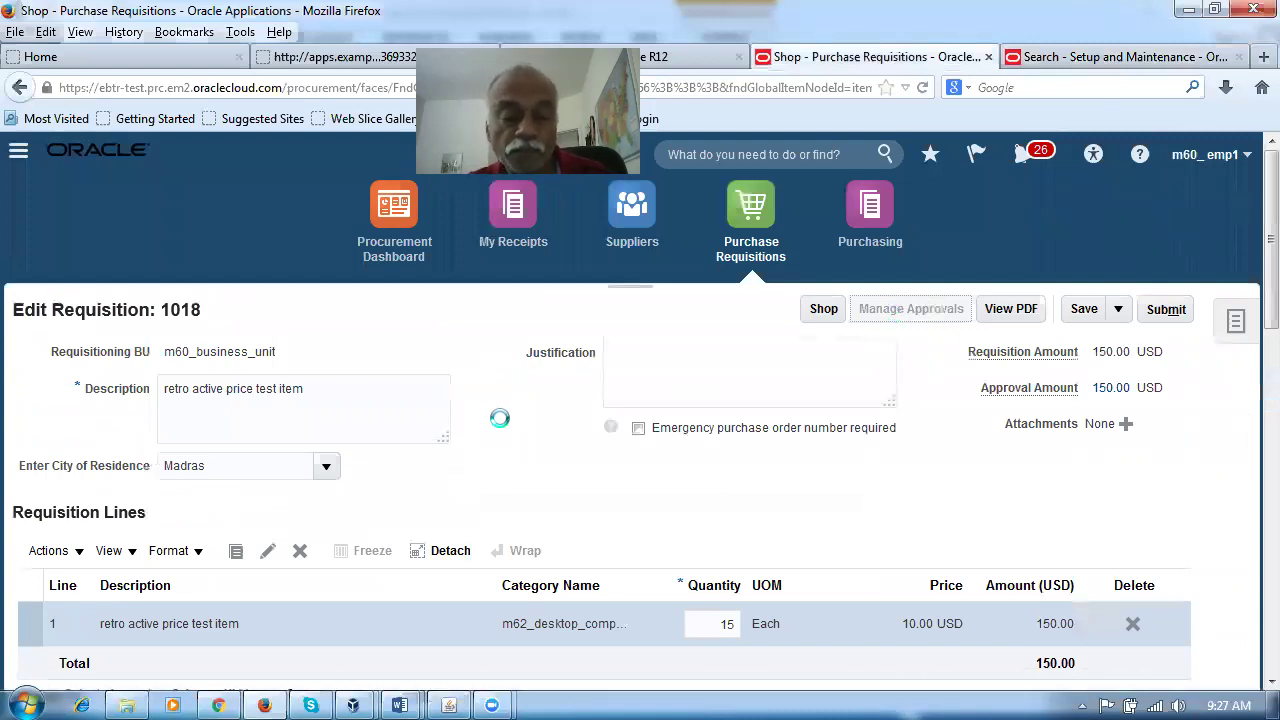
scroll(483, 474, "down", 4)
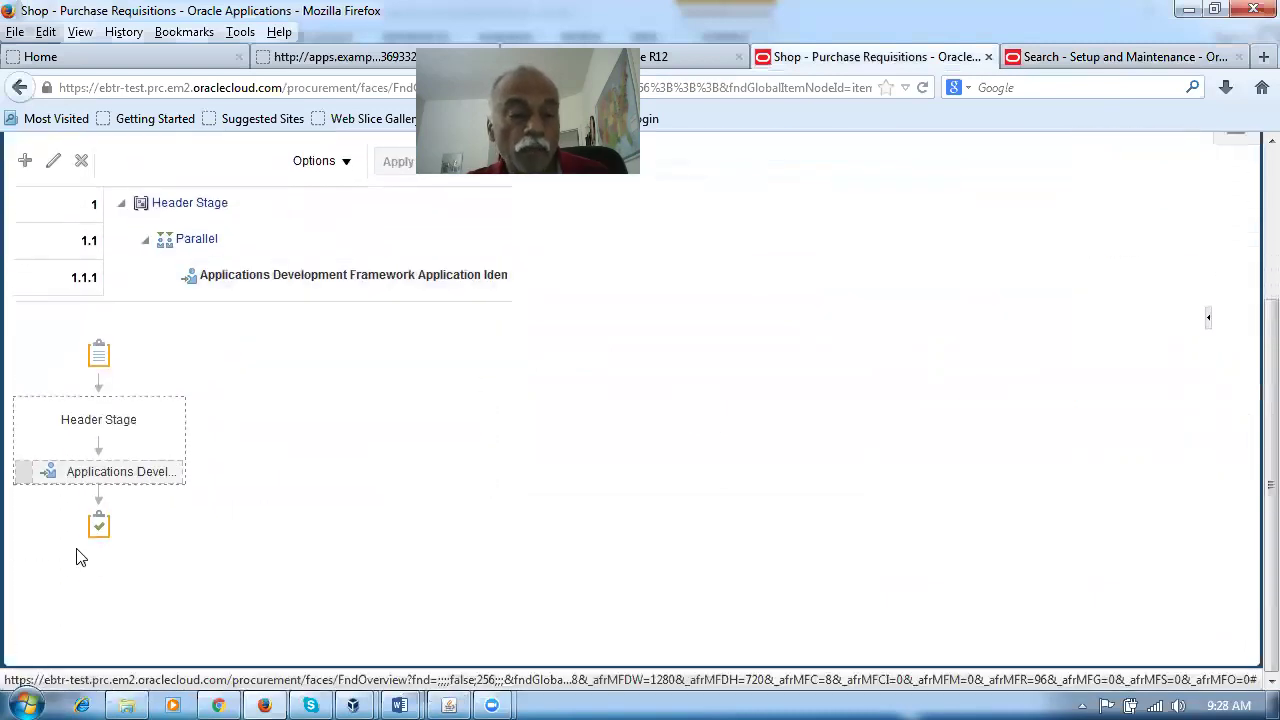
scroll(828, 450, "up", 4)
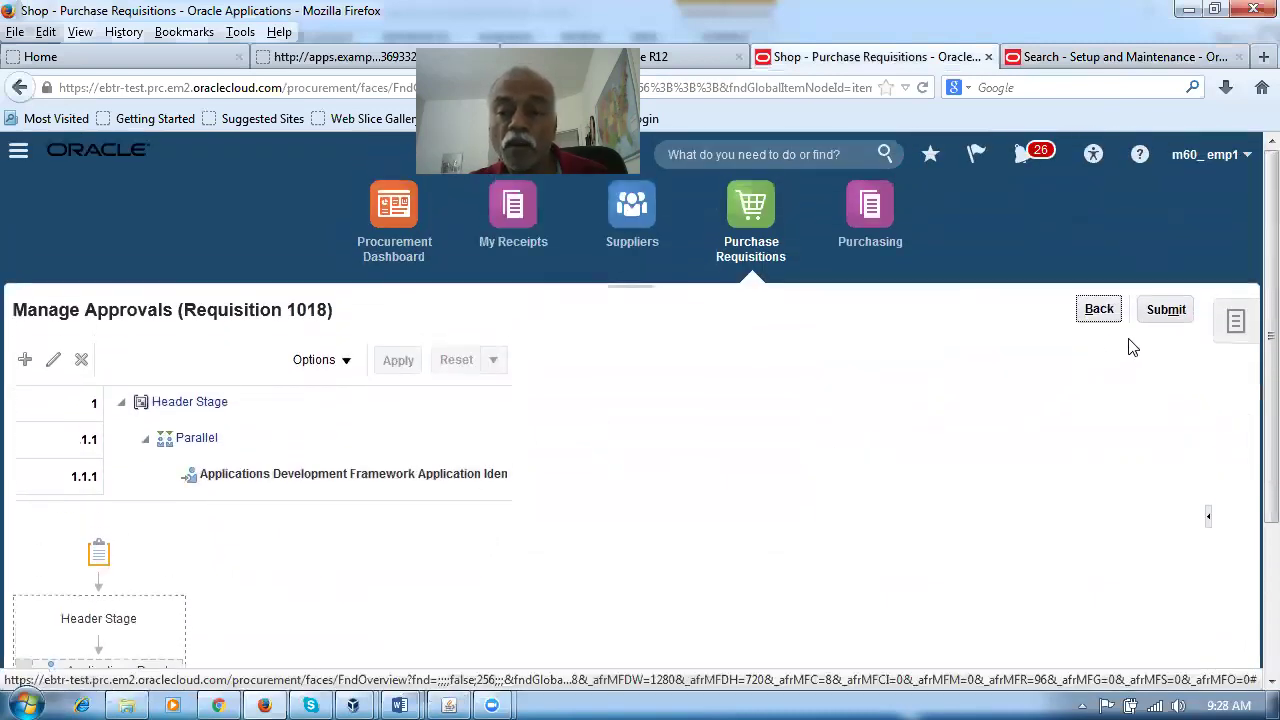
left_click(1166, 310)
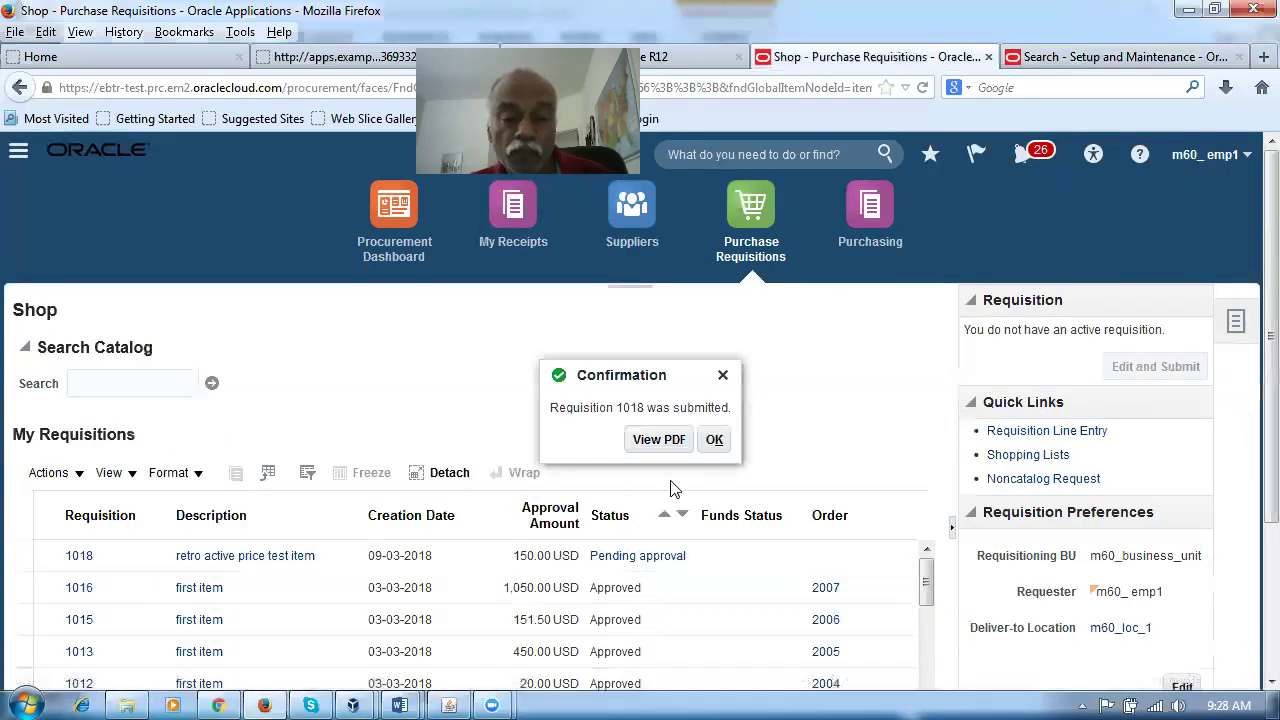
Open requisition 1018's pending approval details to check its approval history, then return to My Requisitions
left_click(717, 445)
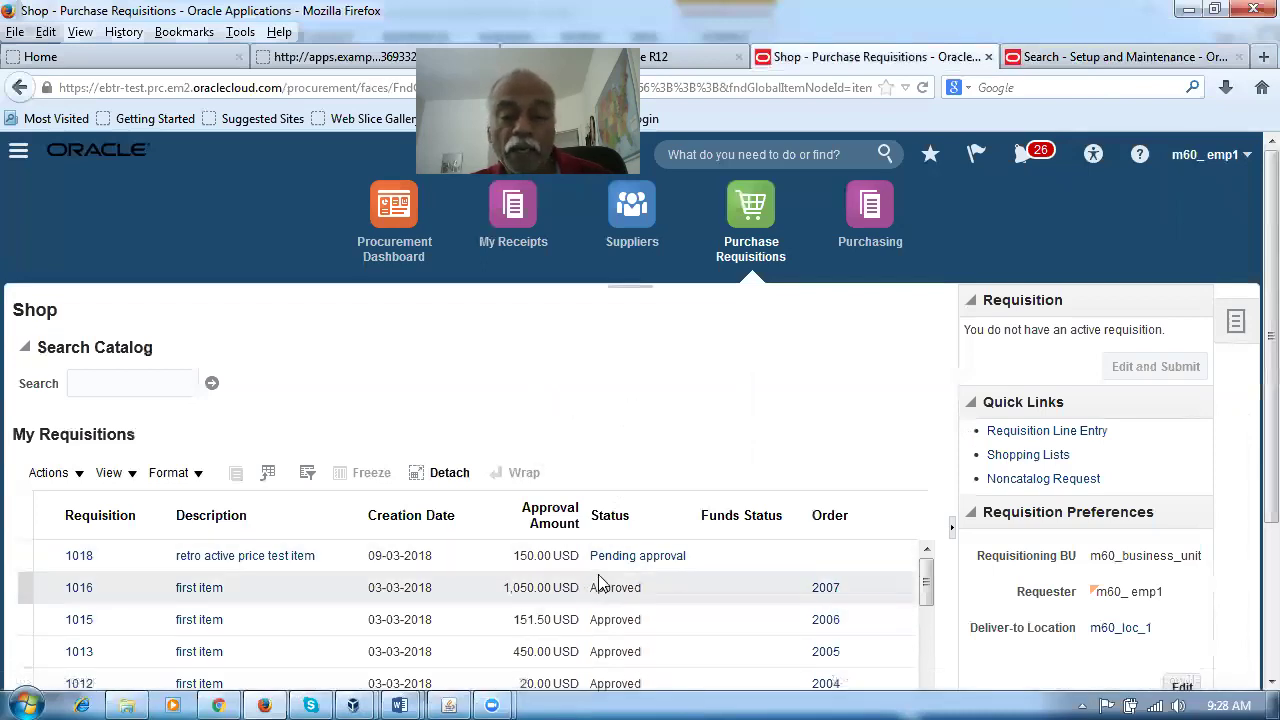
left_click(80, 557)
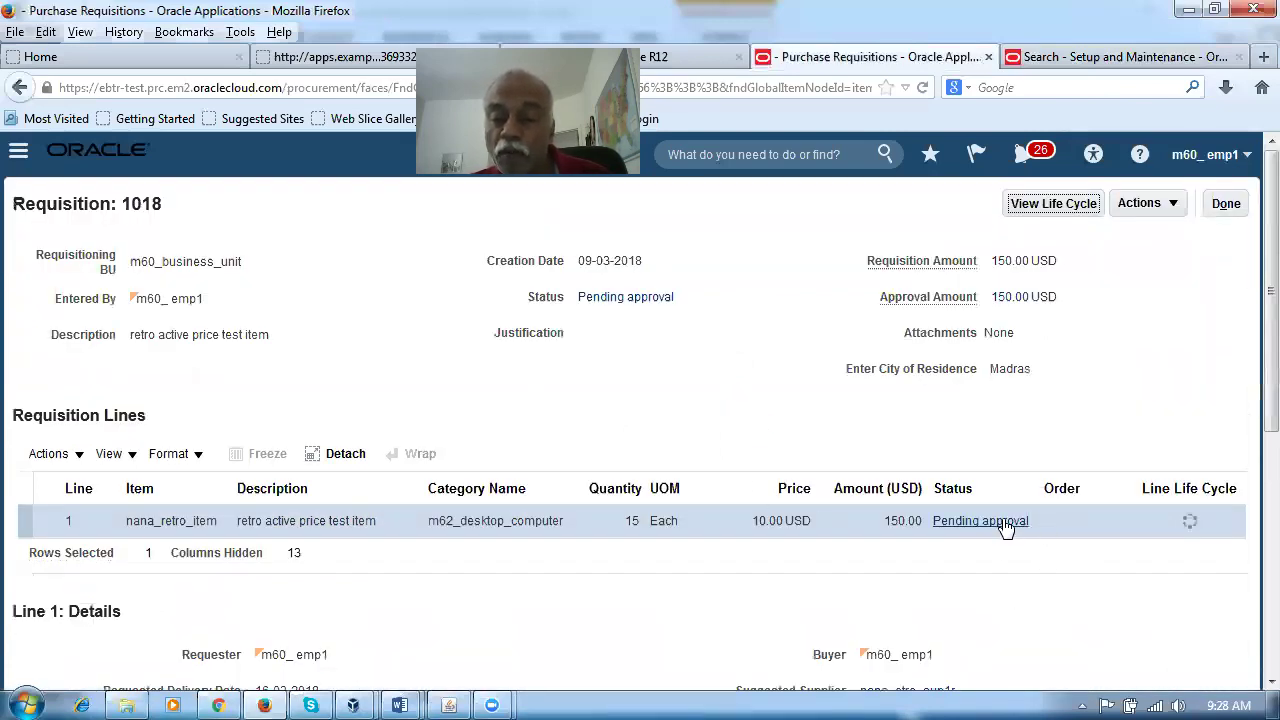
left_click(1003, 523)
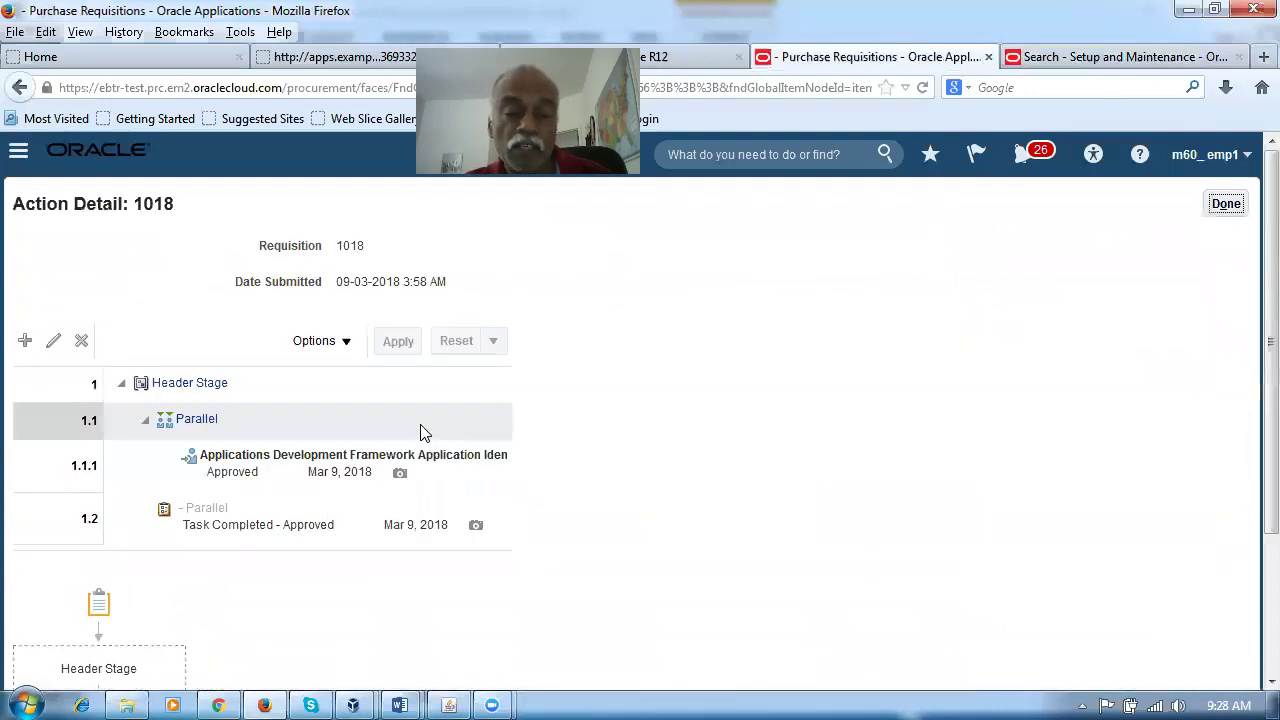
scroll(429, 450, "down", 3)
mouse_move(30, 550)
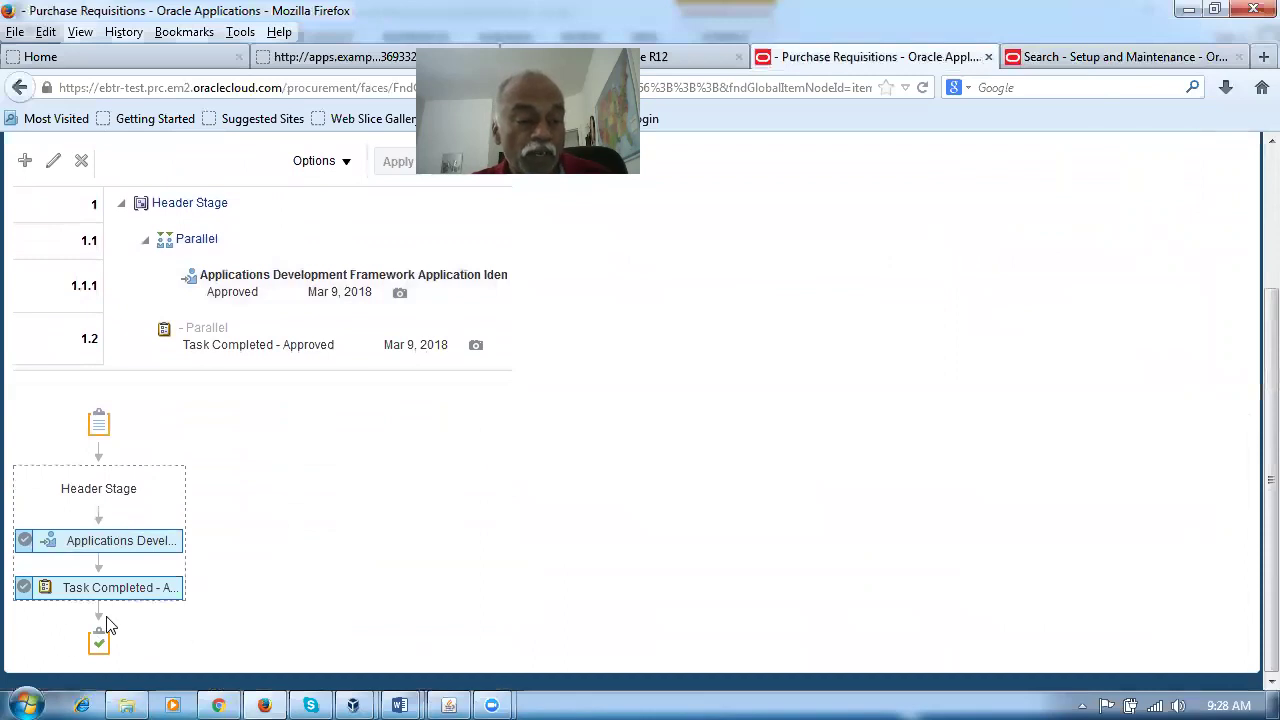
scroll(406, 597, "up", 4)
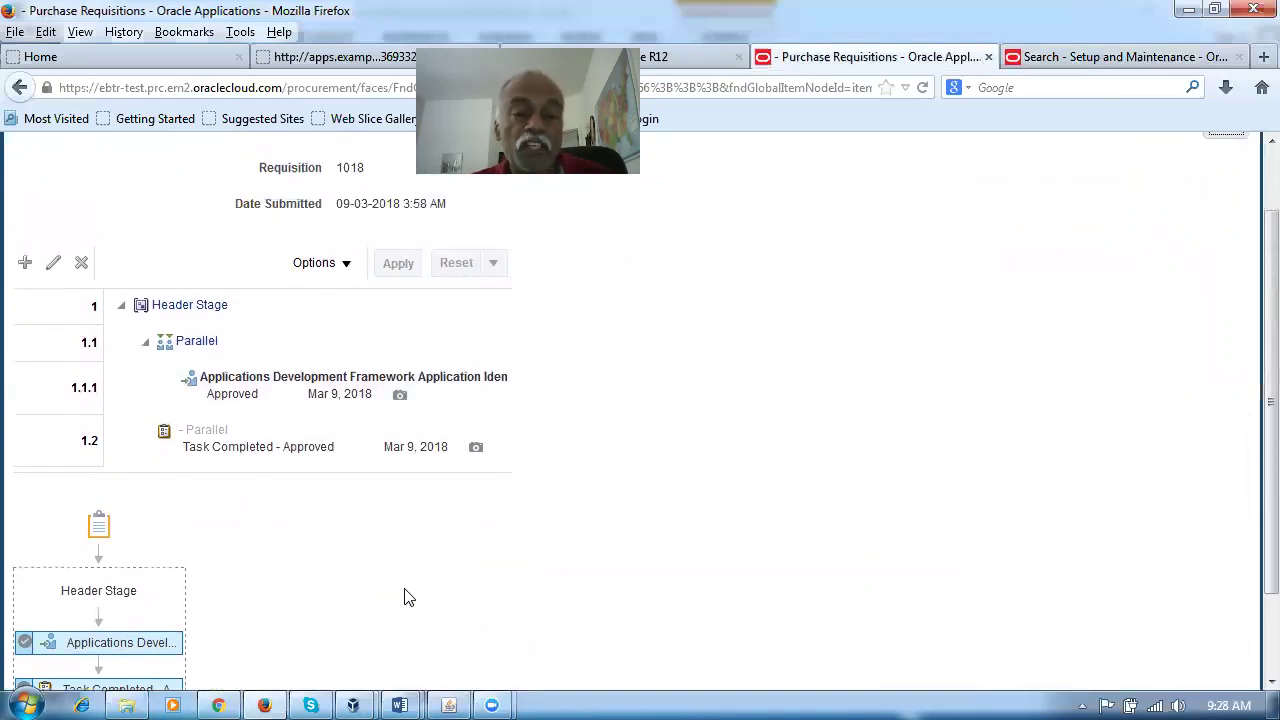
left_click(1228, 203)
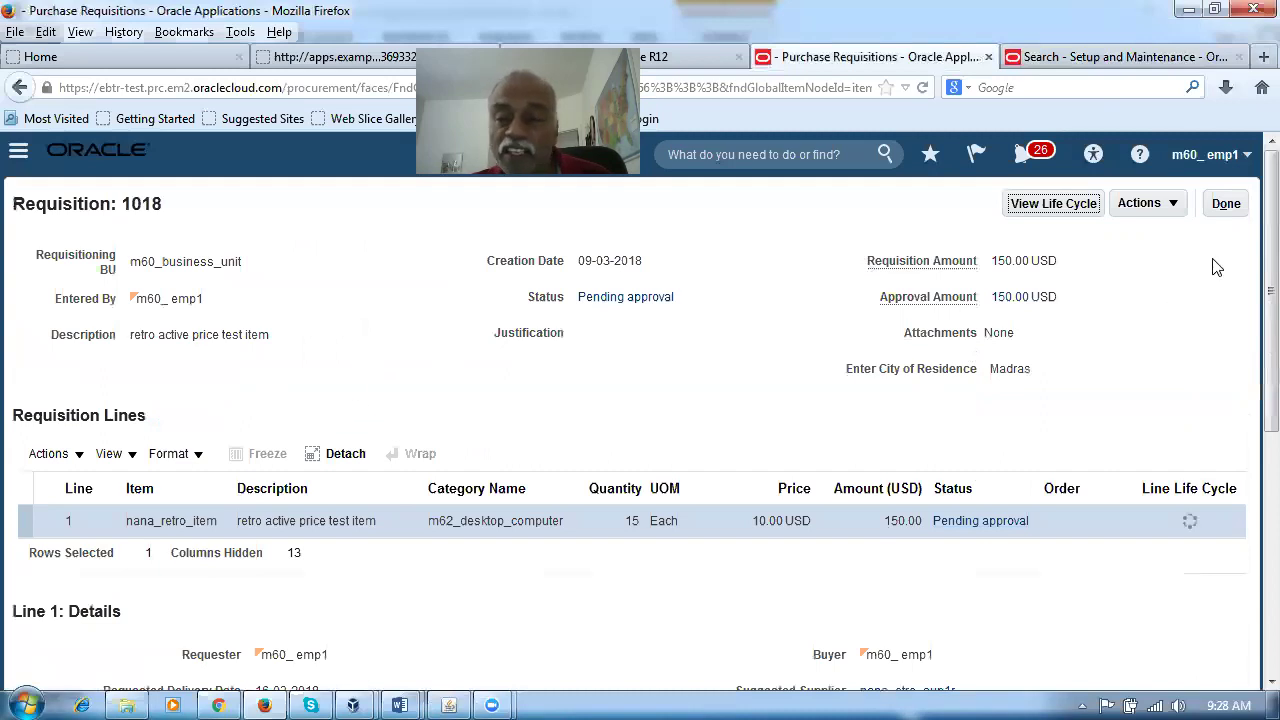
left_click(1228, 204)
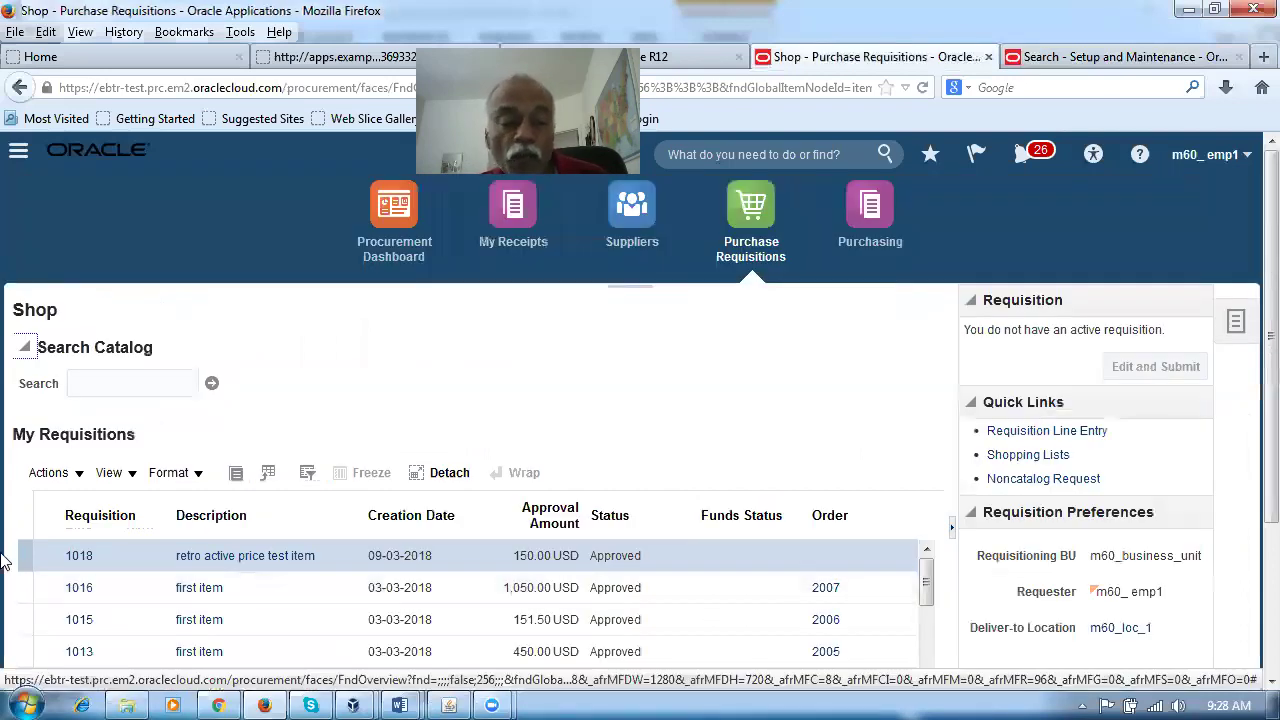
Open requisition 1018 and read the line's note that the buyer is processing it
left_click(78, 555)
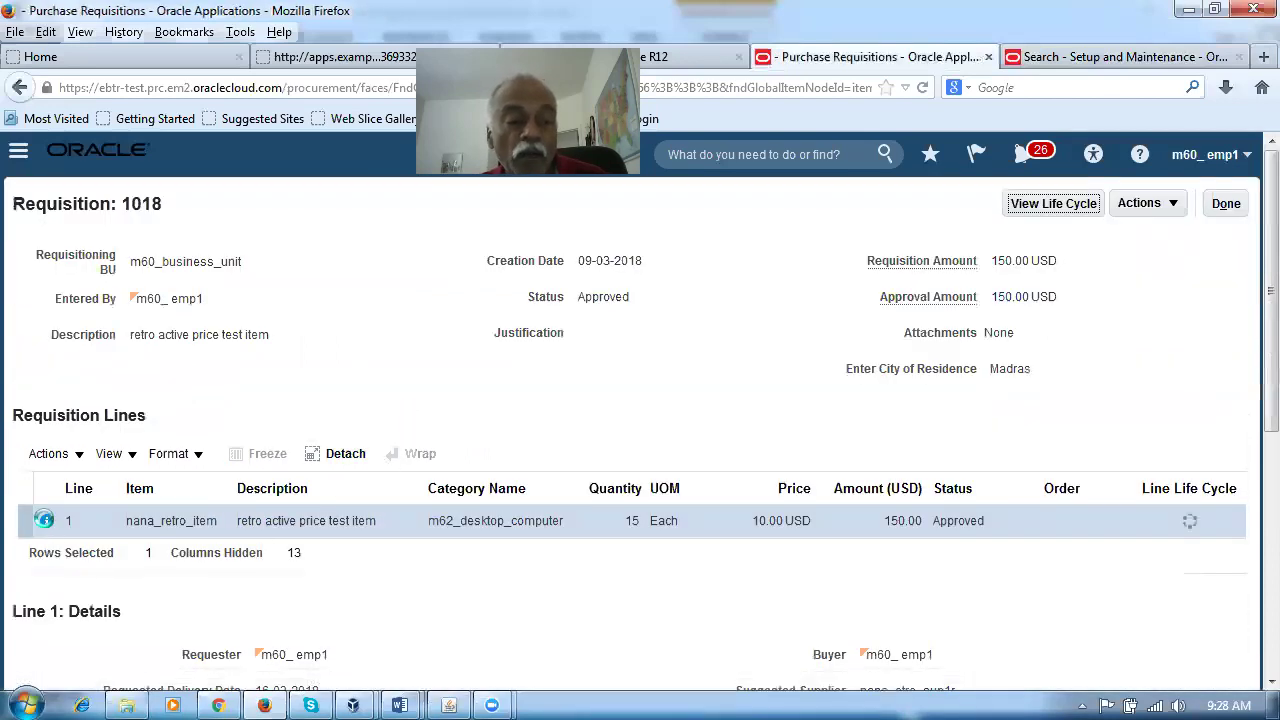
mouse_move(46, 520)
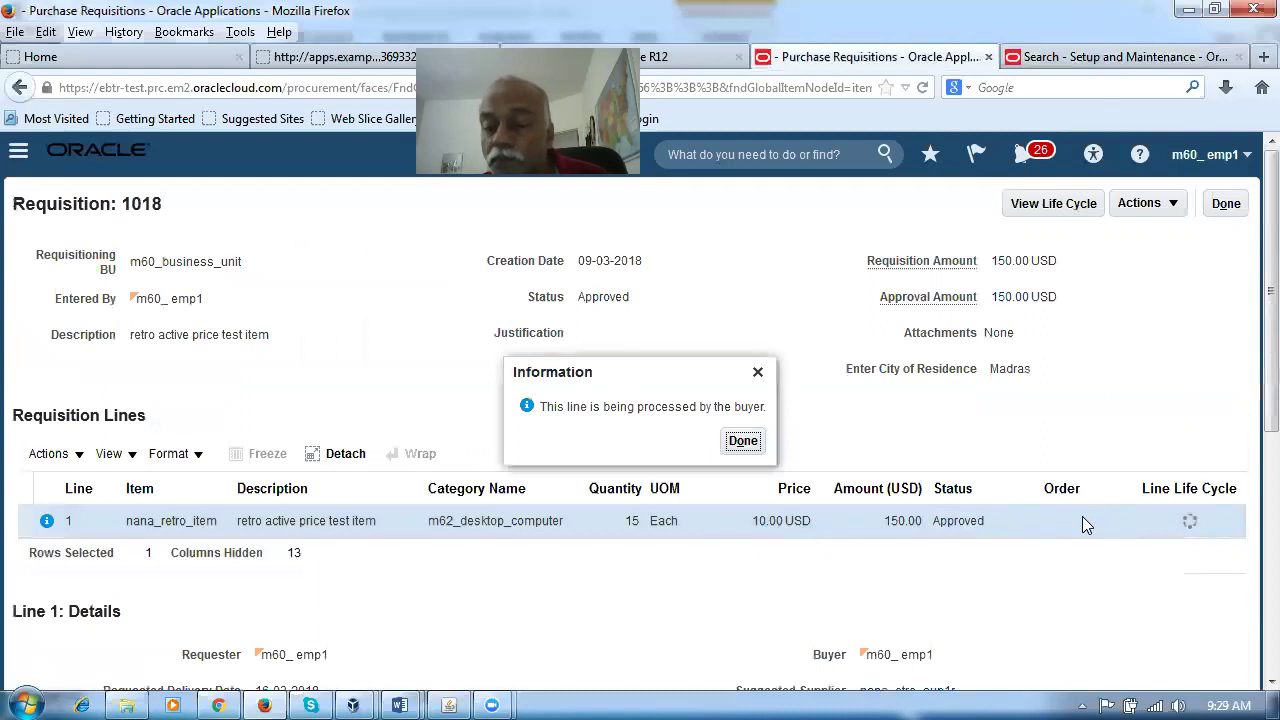
left_click(743, 442)
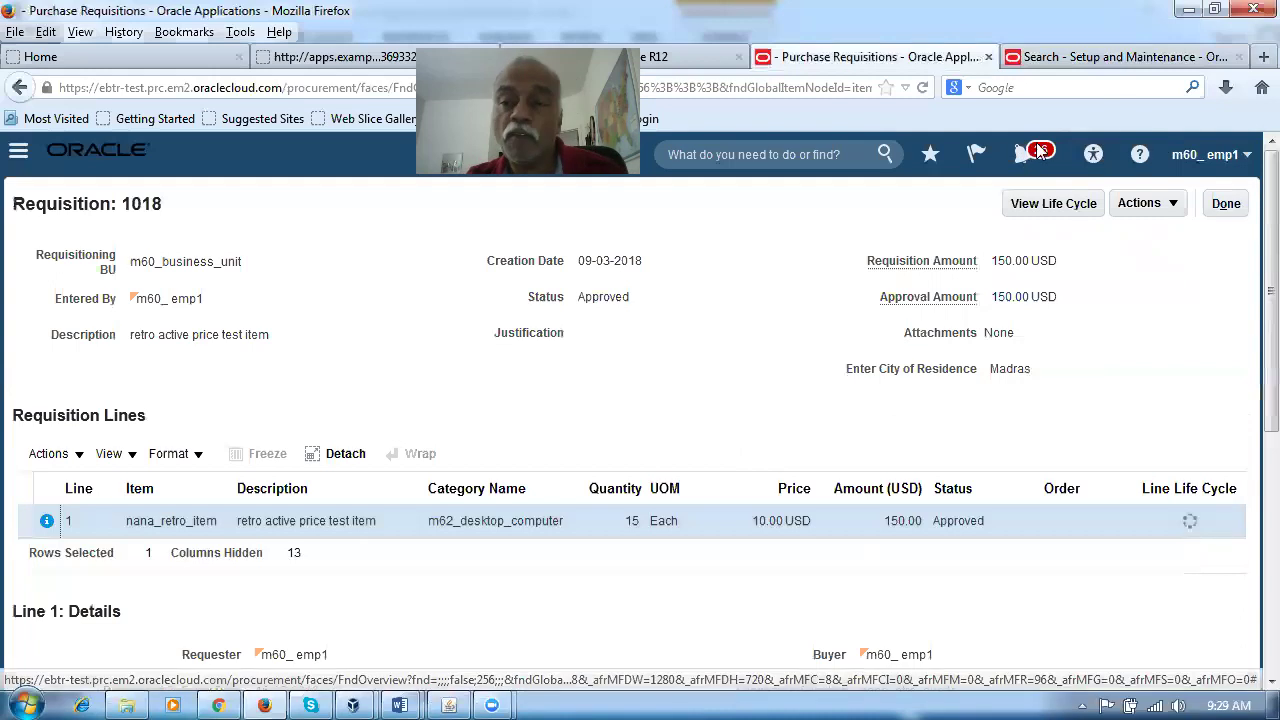
Cancel out of the approval rule editor without saving and reopen Setup and Maintenance
left_click(1120, 58)
scroll(786, 420, "up", 5)
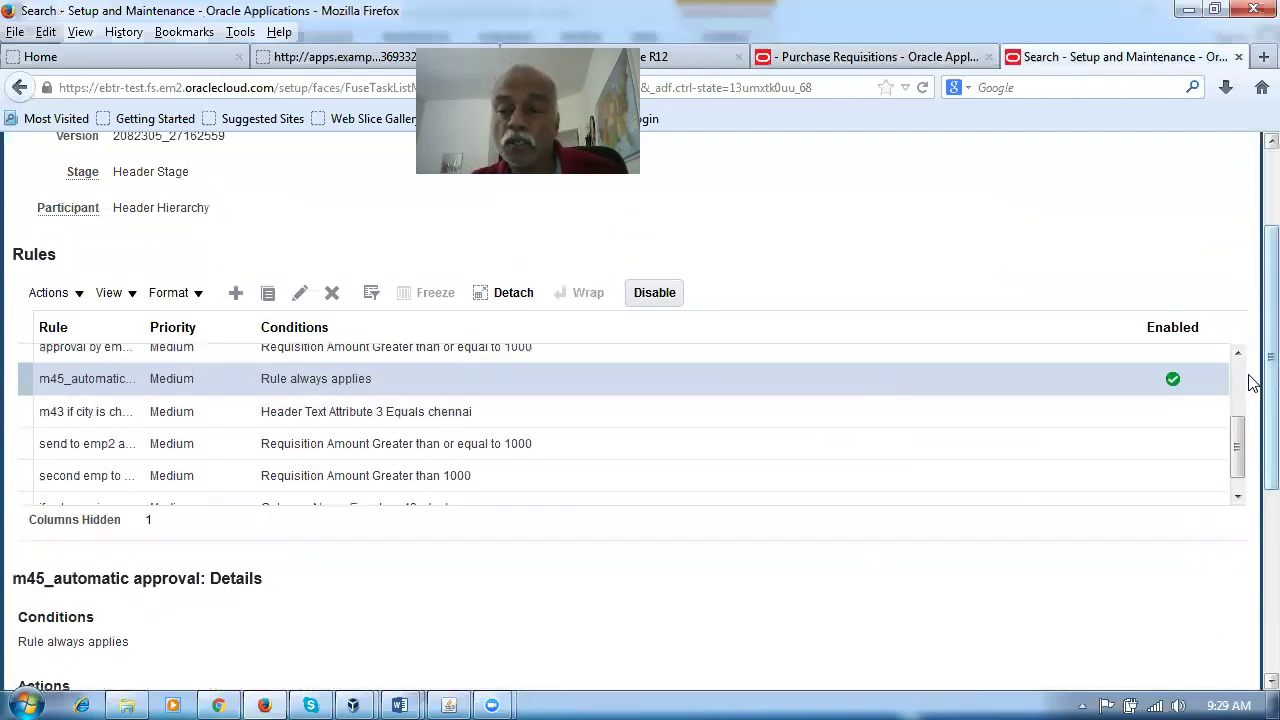
scroll(1249, 271, "up", 3)
left_click(1212, 202)
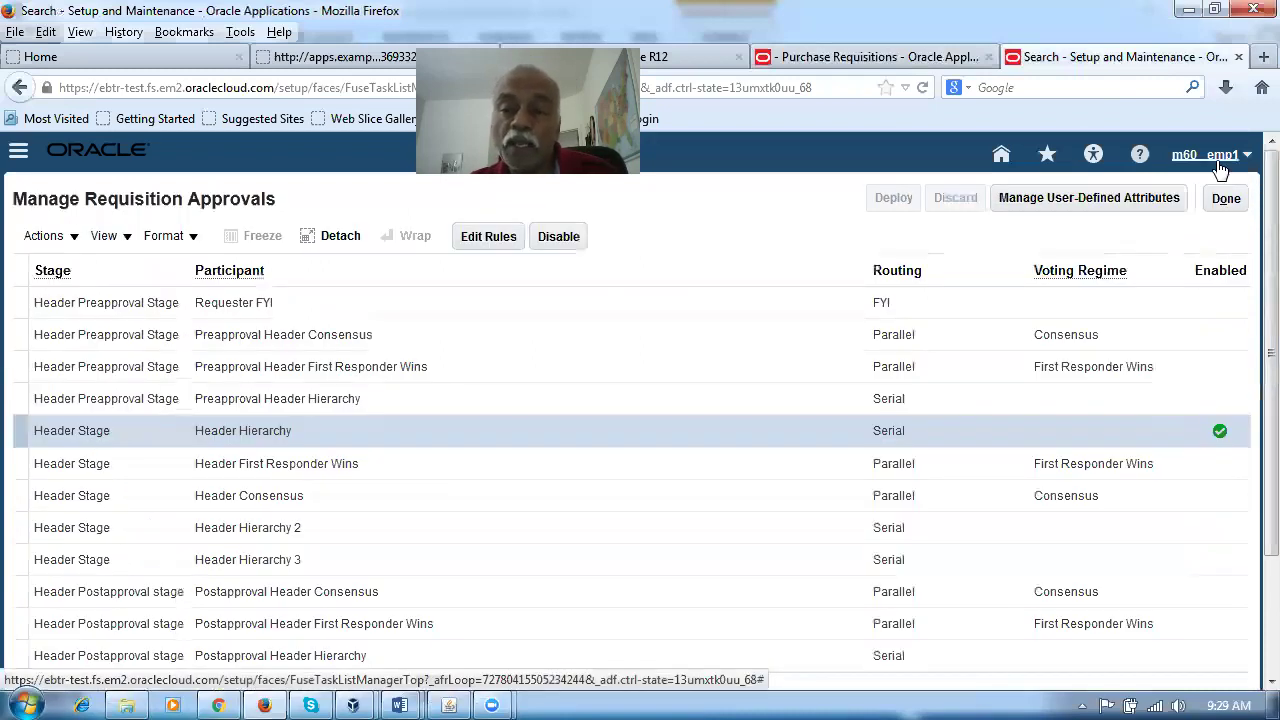
left_click(1215, 165)
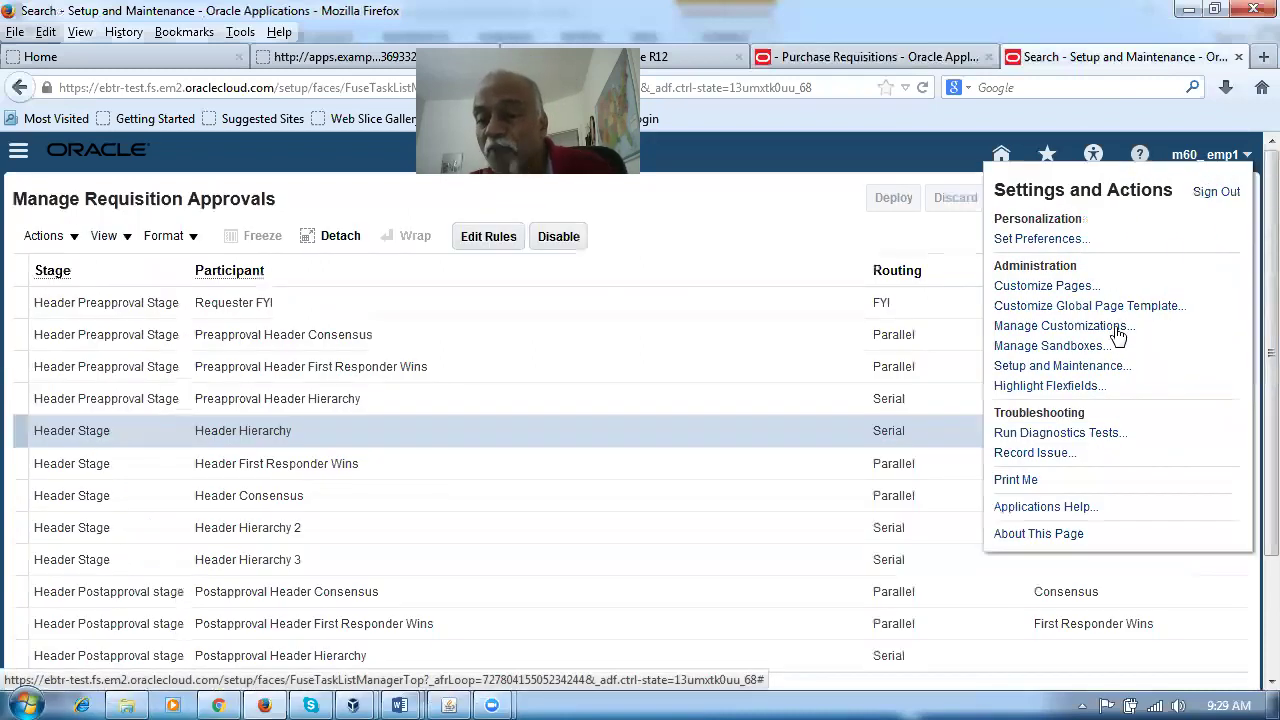
left_click(1075, 372)
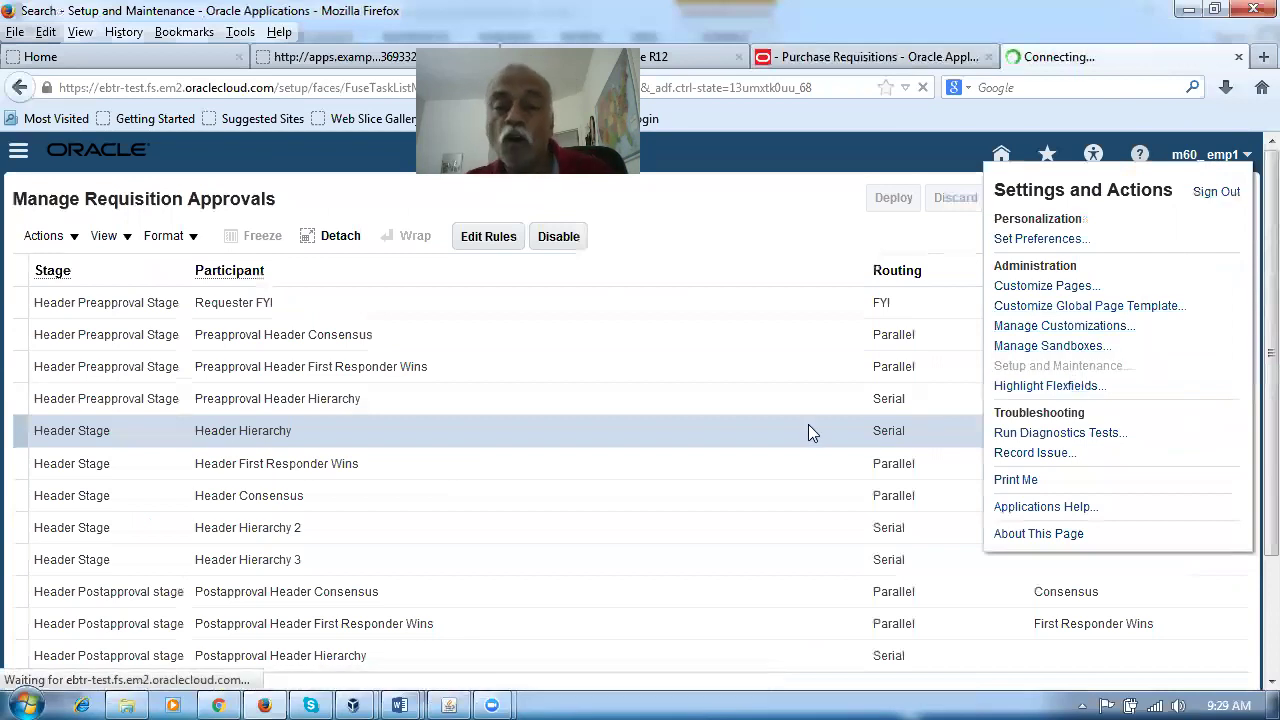
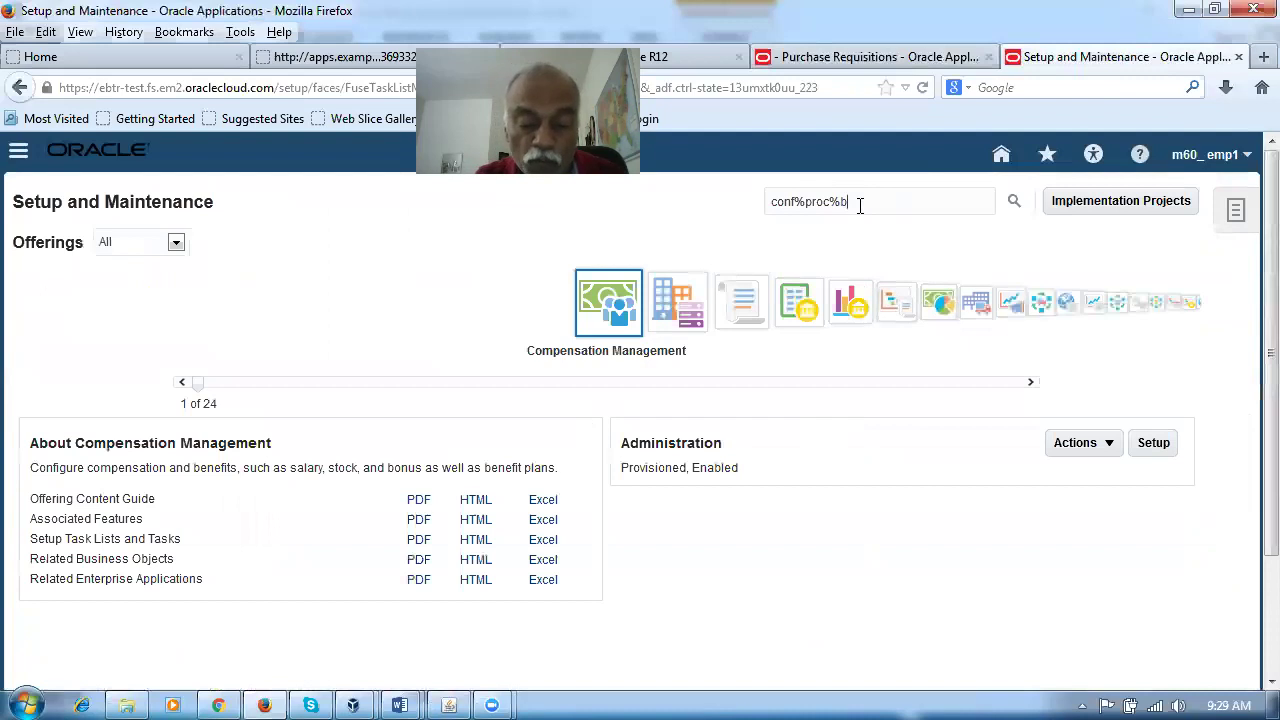
Open Configure Procurement Business Function for the m60_business_unit procurement BU
key("Return")
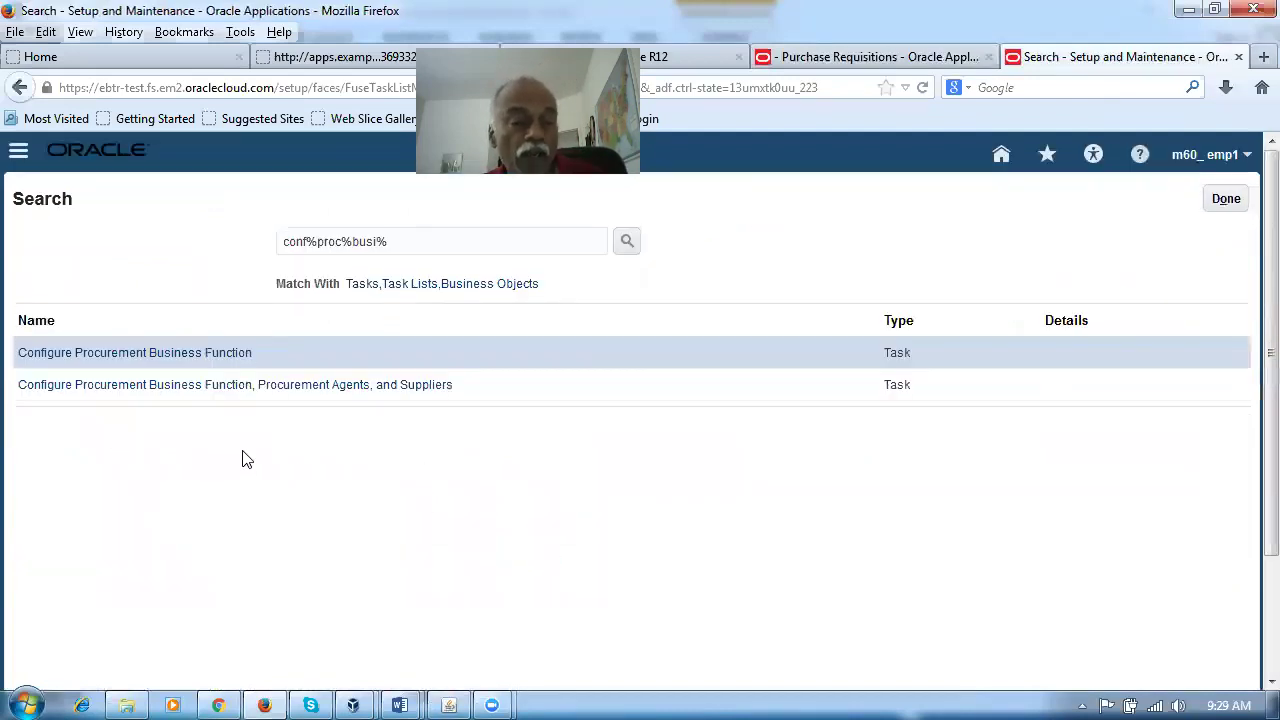
left_click(143, 355)
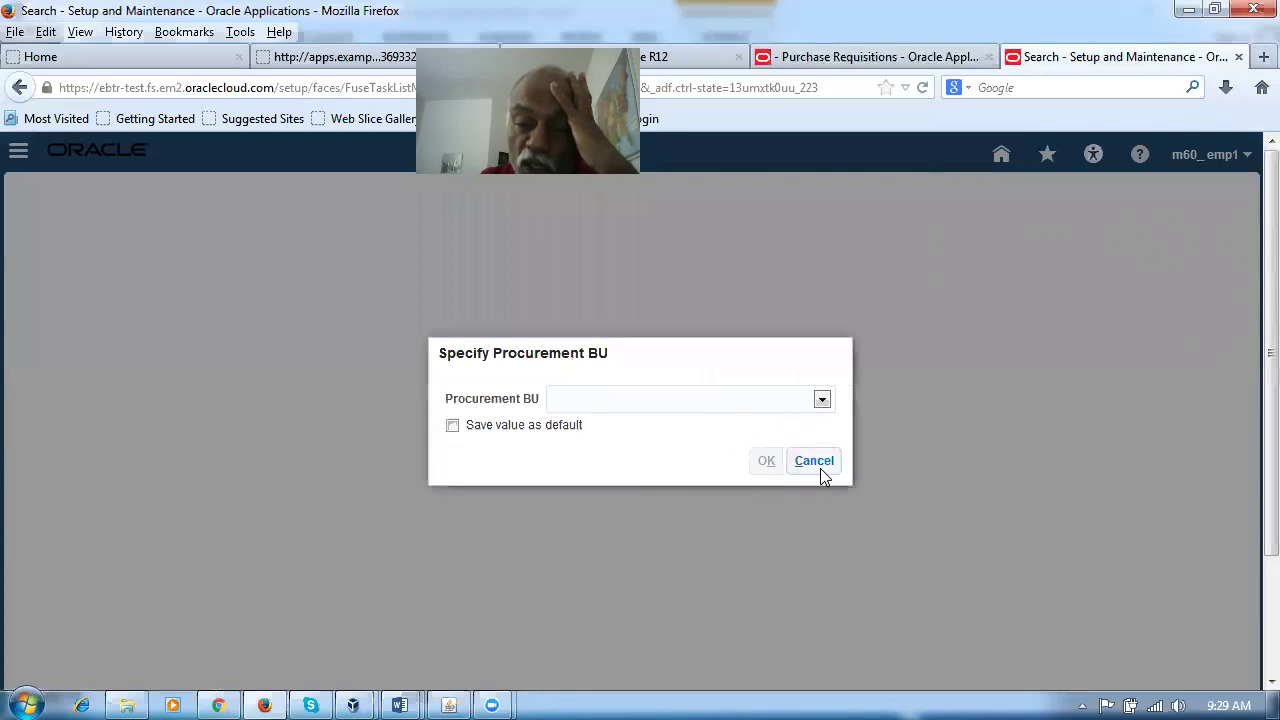
scroll(818, 470, "down", 3)
left_click(726, 403)
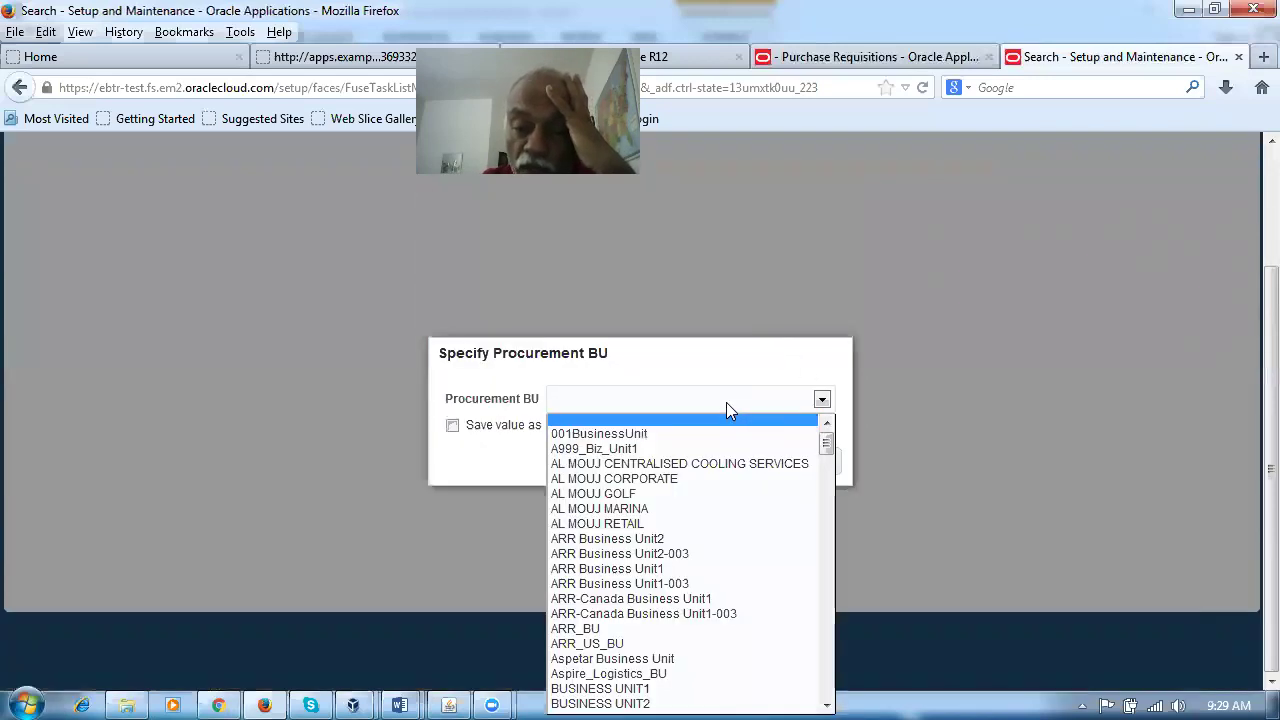
left_click_drag(828, 448, 814, 672)
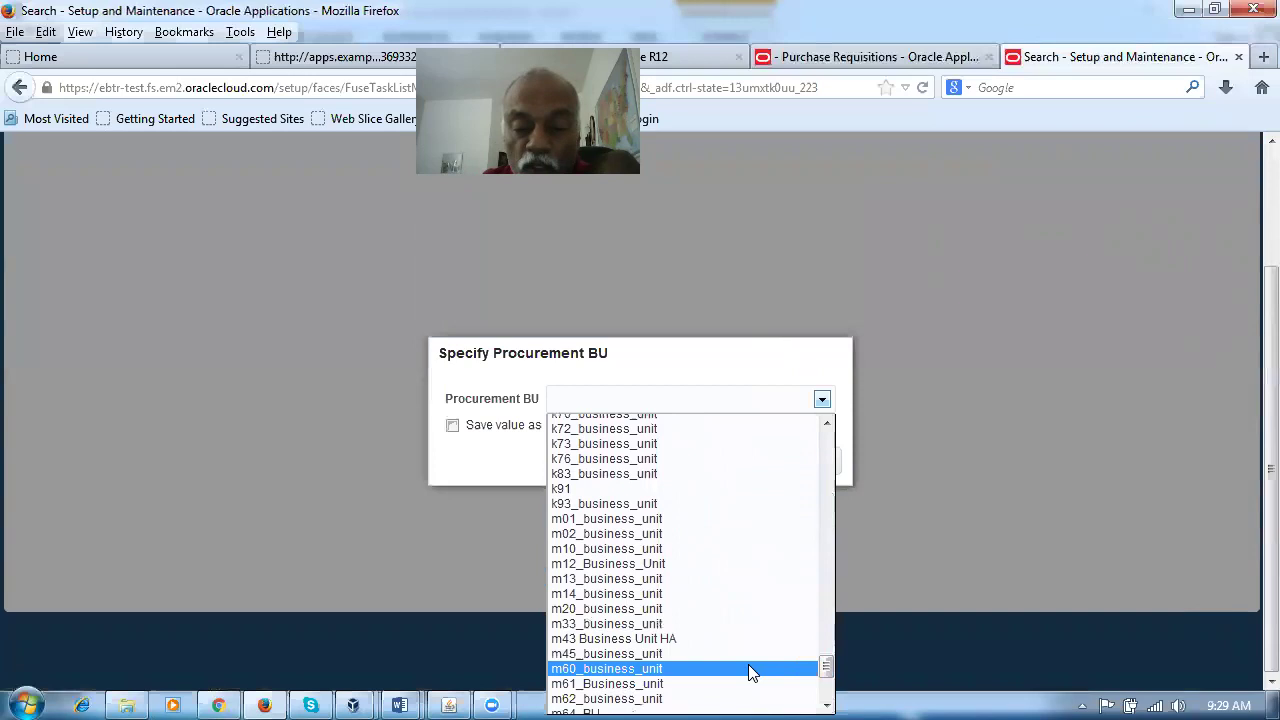
left_click(751, 668)
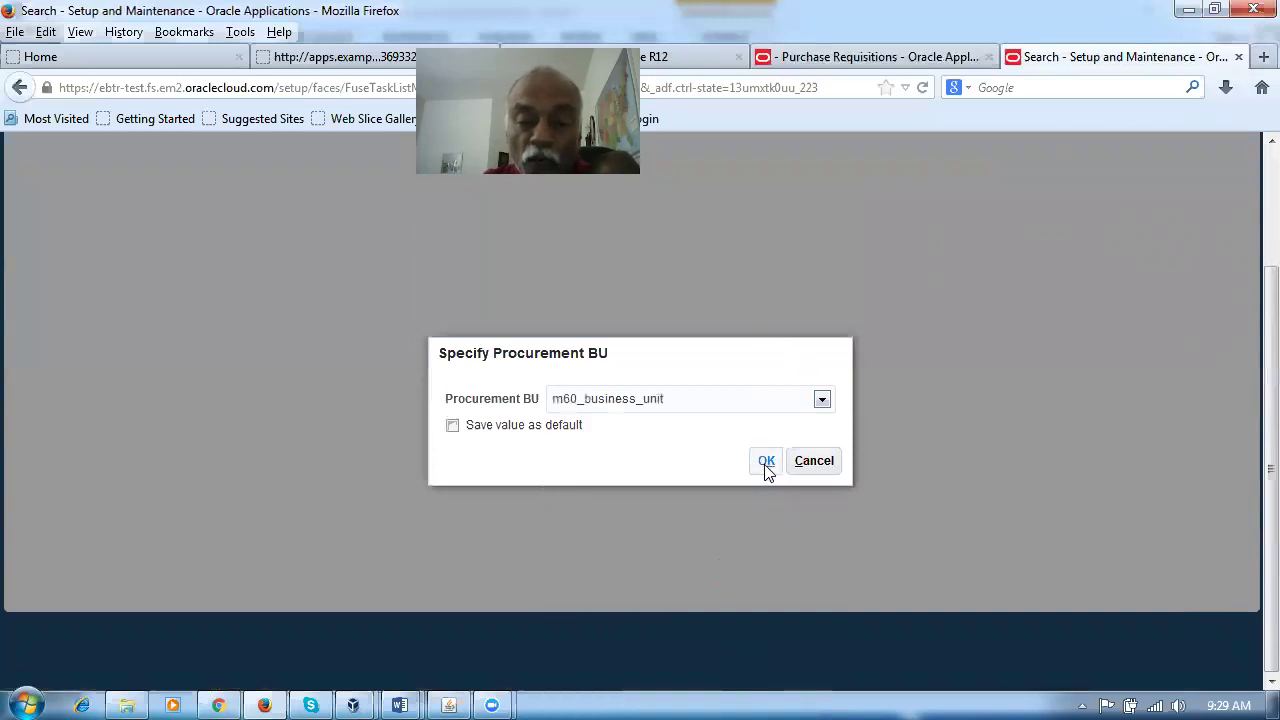
left_click(766, 466)
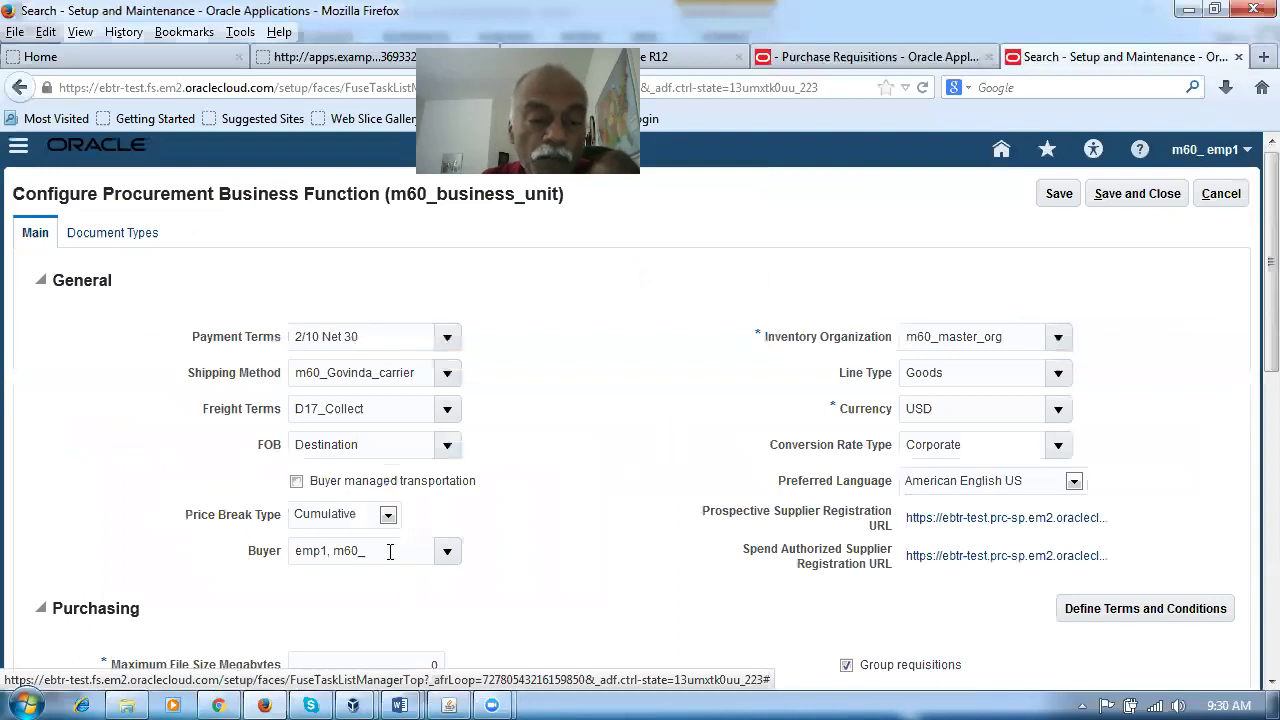
Review the business unit's Buyer value and cancel without saving any changes
left_click_drag(390, 551, 226, 560)
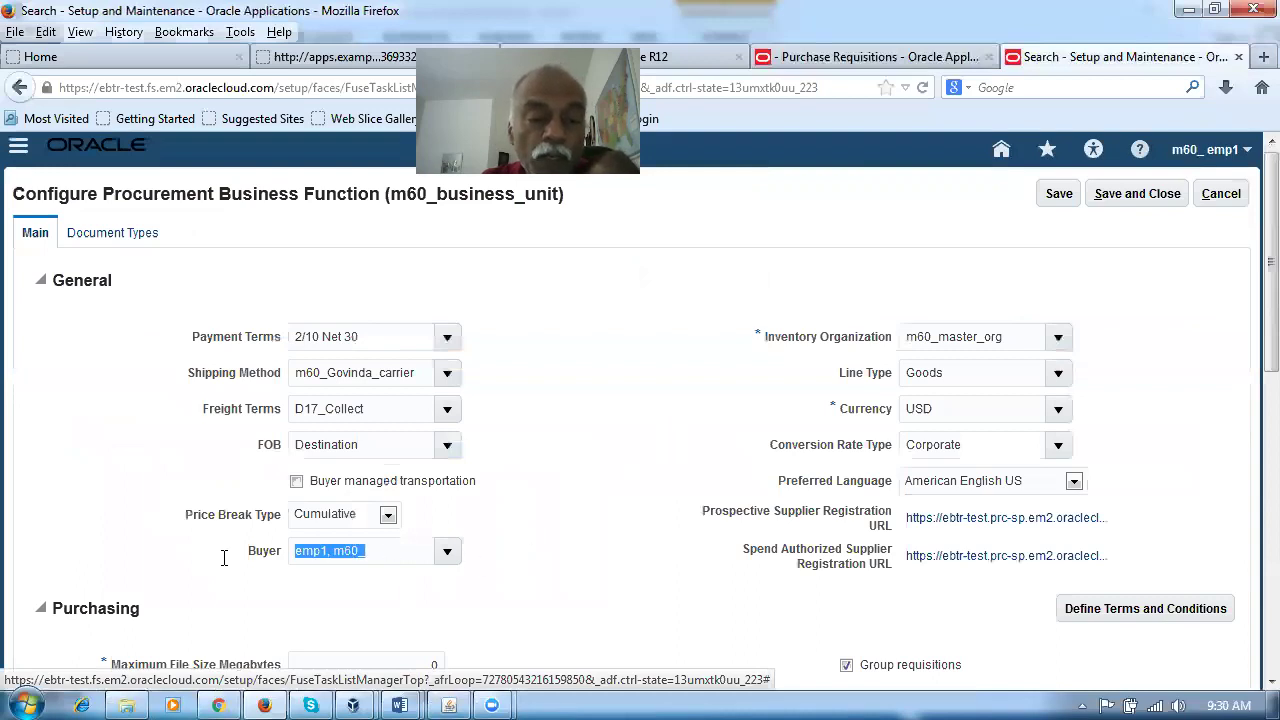
left_click(392, 626)
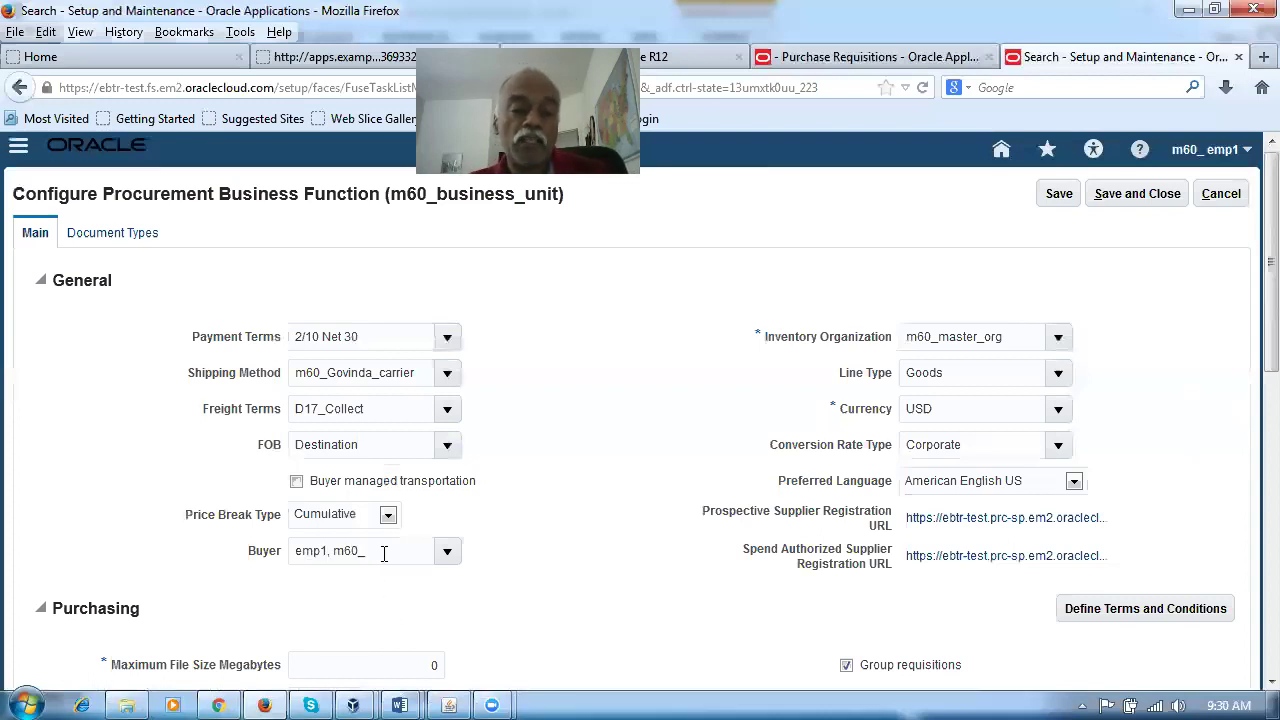
left_click_drag(383, 553, 273, 566)
left_click(317, 612)
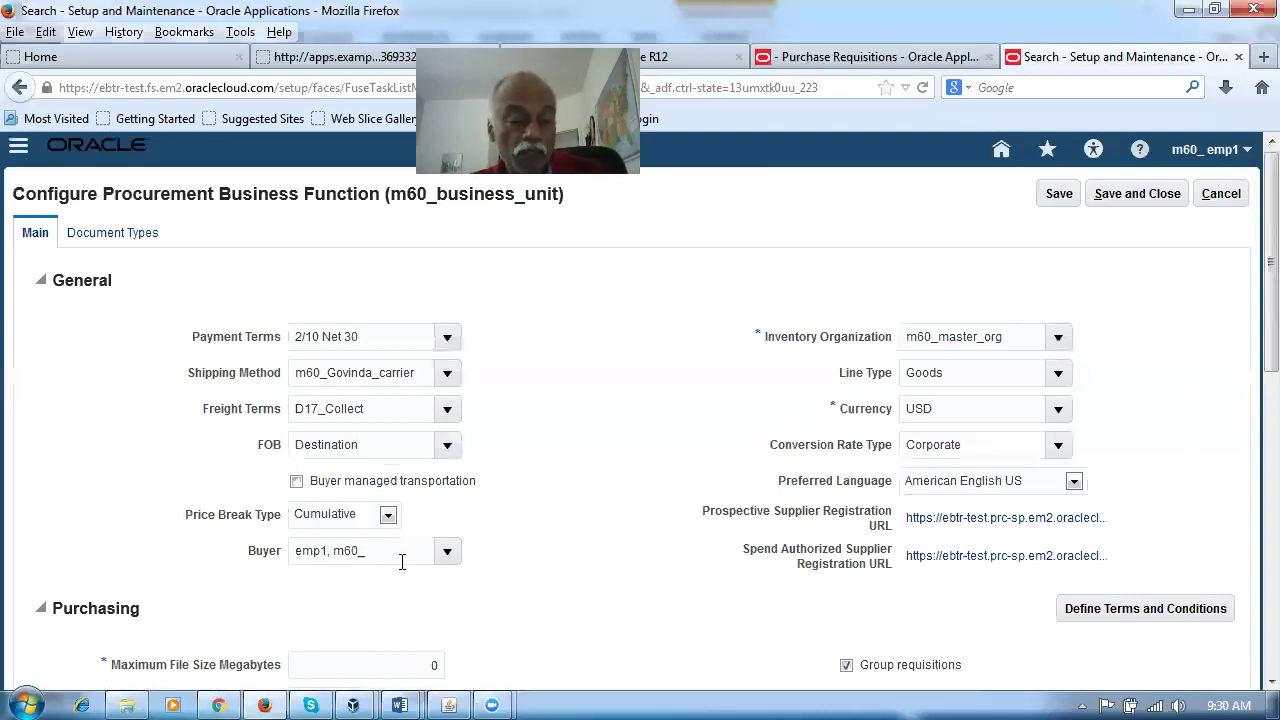
left_click_drag(394, 558, 288, 566)
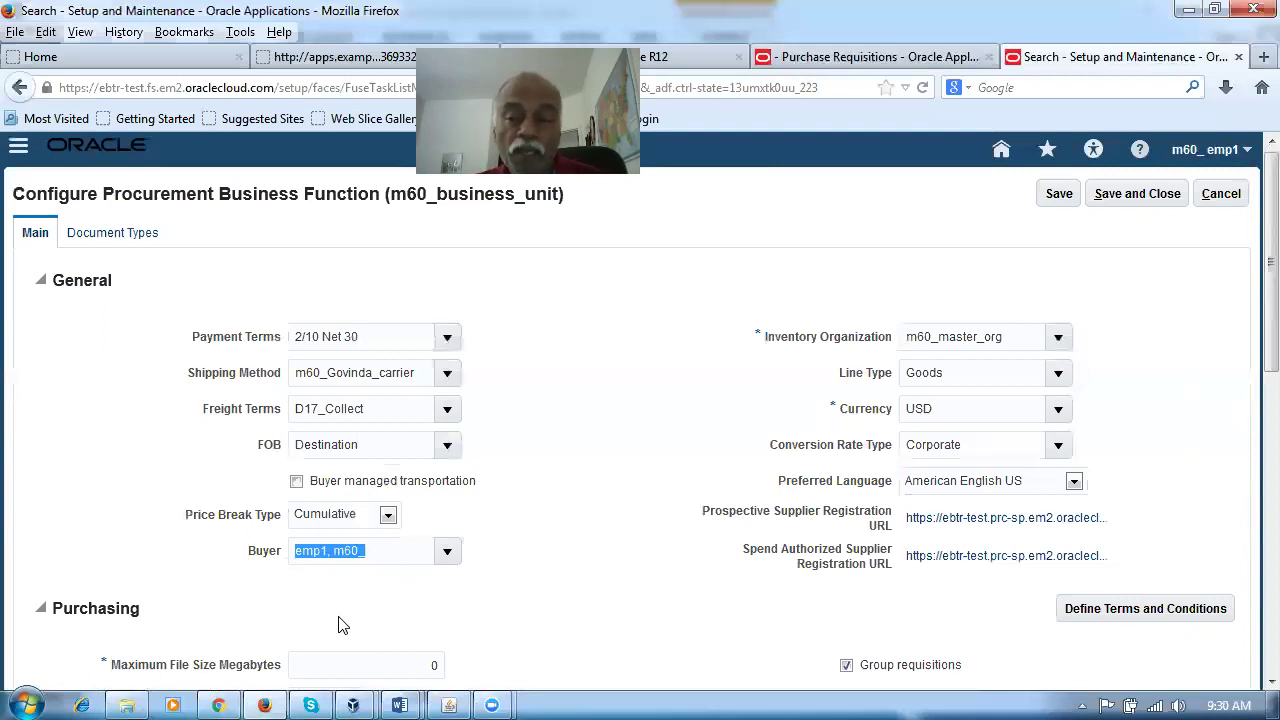
left_click(1224, 193)
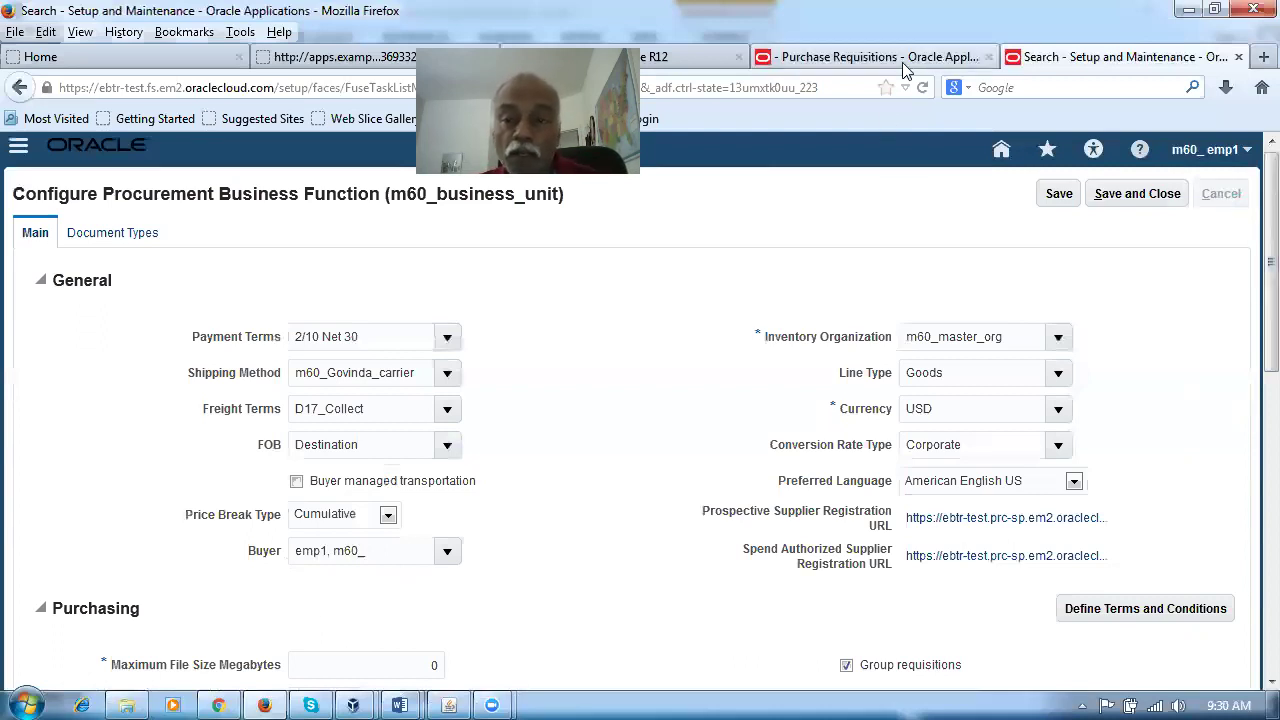
left_click(902, 60)
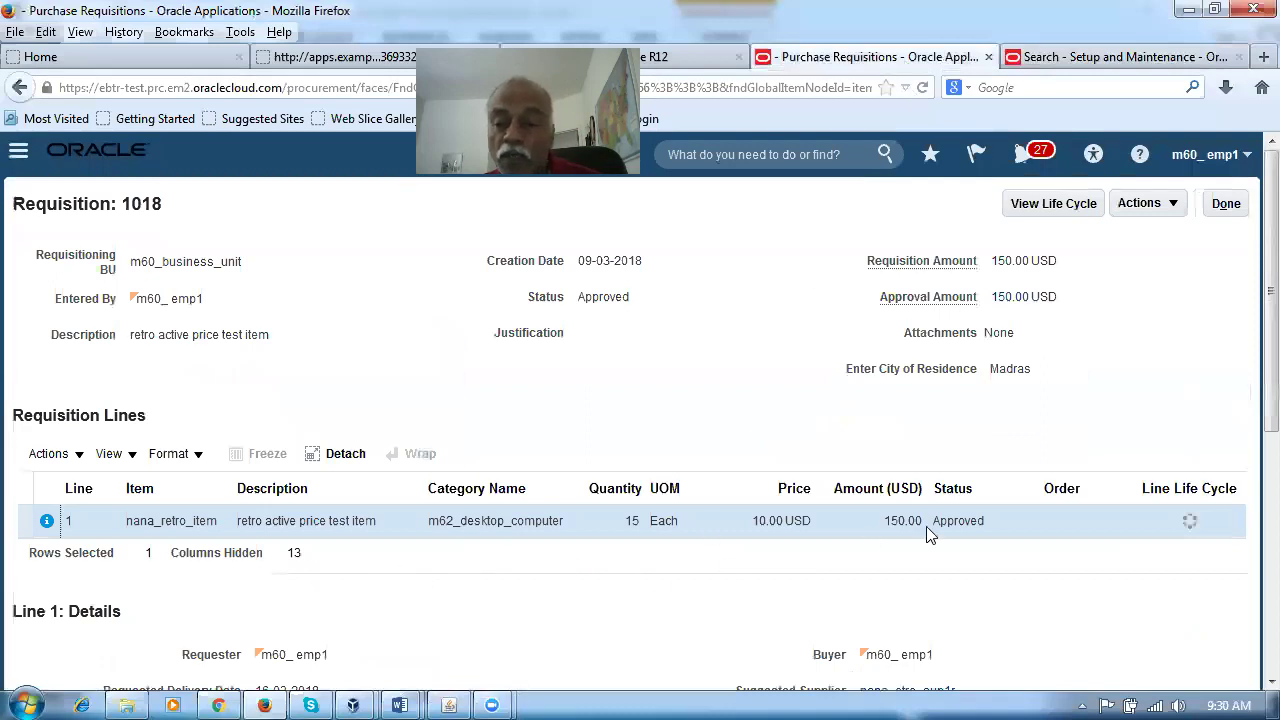
Close requisition 1018 and review its purchase order 2018, Open and sourced from agreement 3003
left_click(1232, 205)
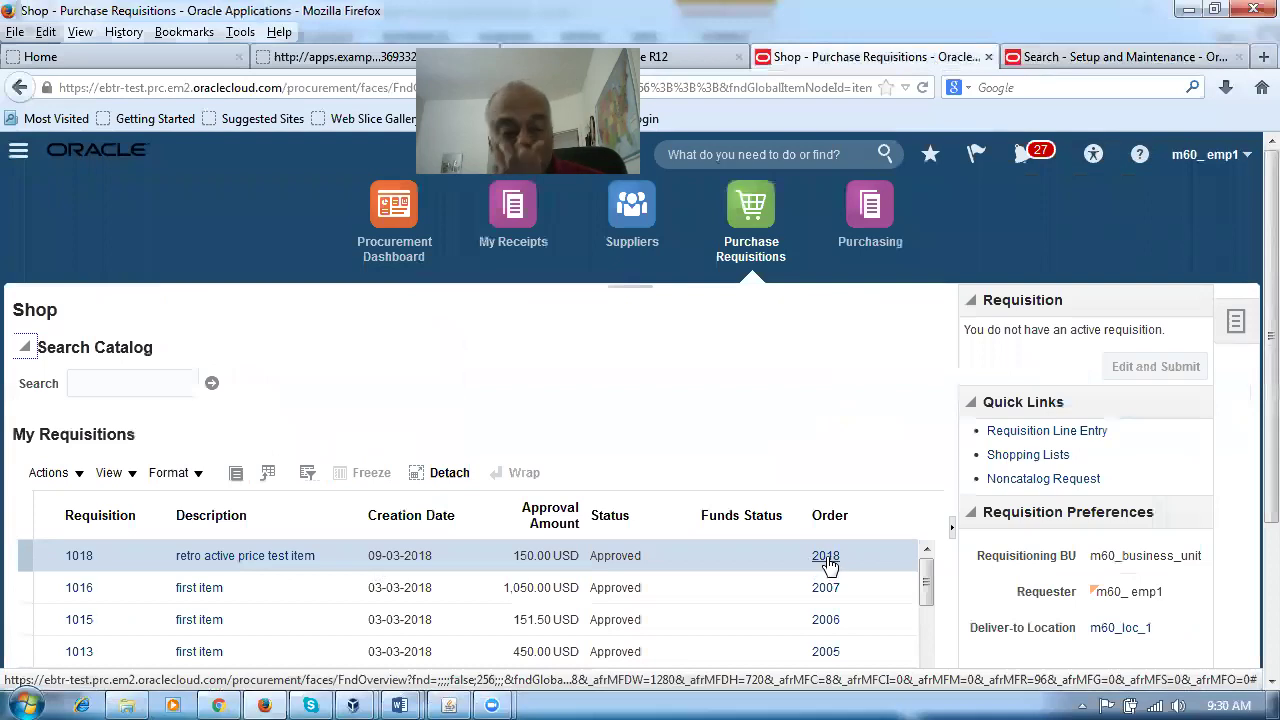
left_click(826, 568)
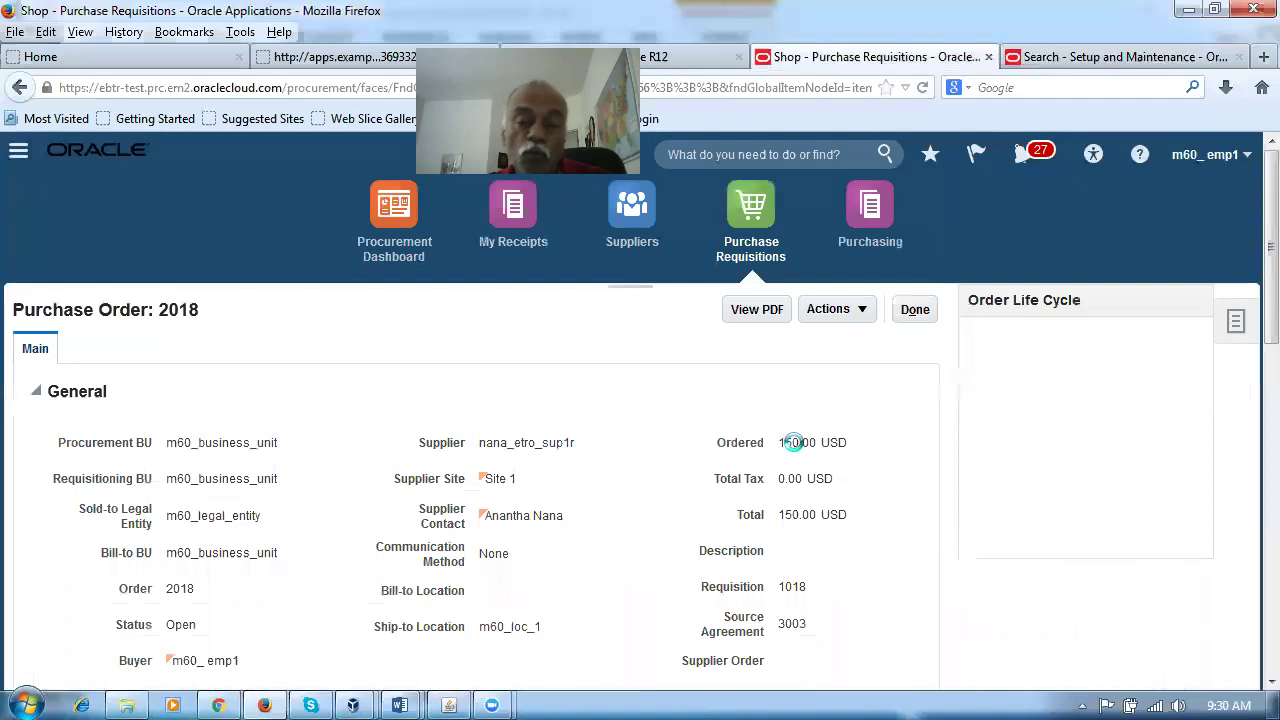
scroll(514, 517, "down", 5)
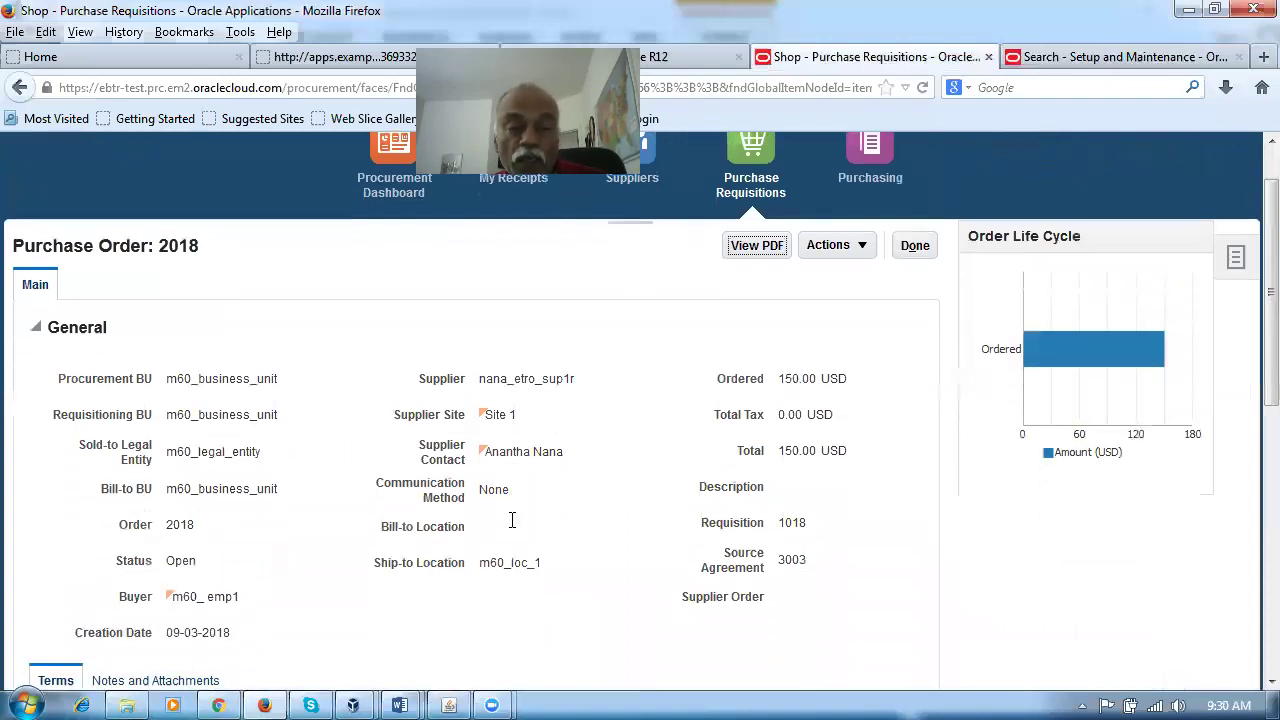
scroll(512, 535, "down", 4)
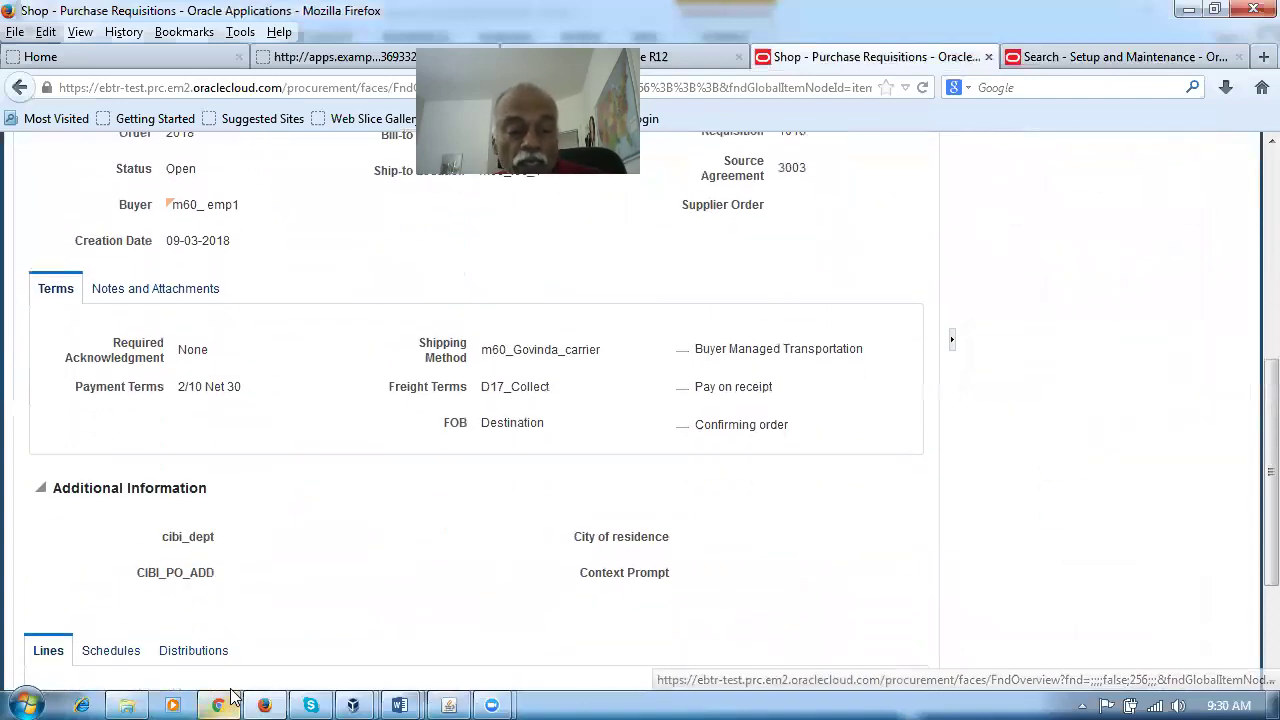
left_click(228, 700)
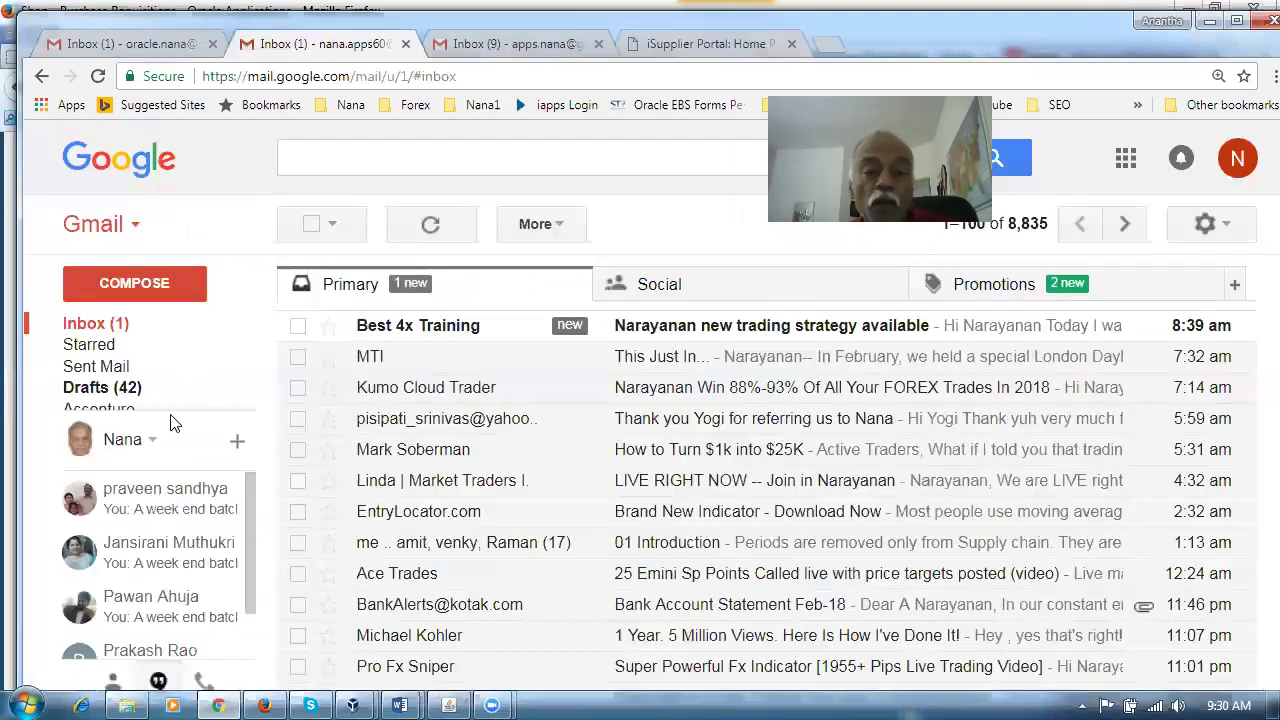
Refresh Gmail and read the notification that purchase order 2018 for requisition 1018 was implemented
left_click(315, 44)
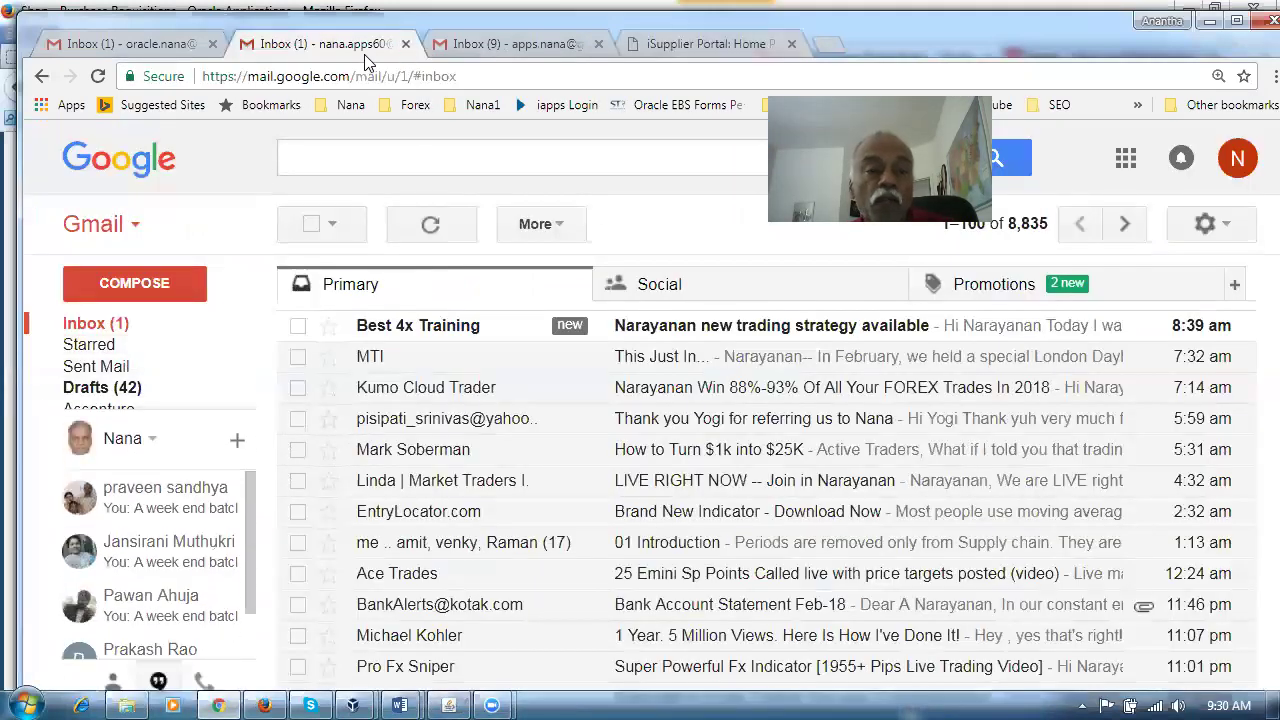
left_click(72, 328)
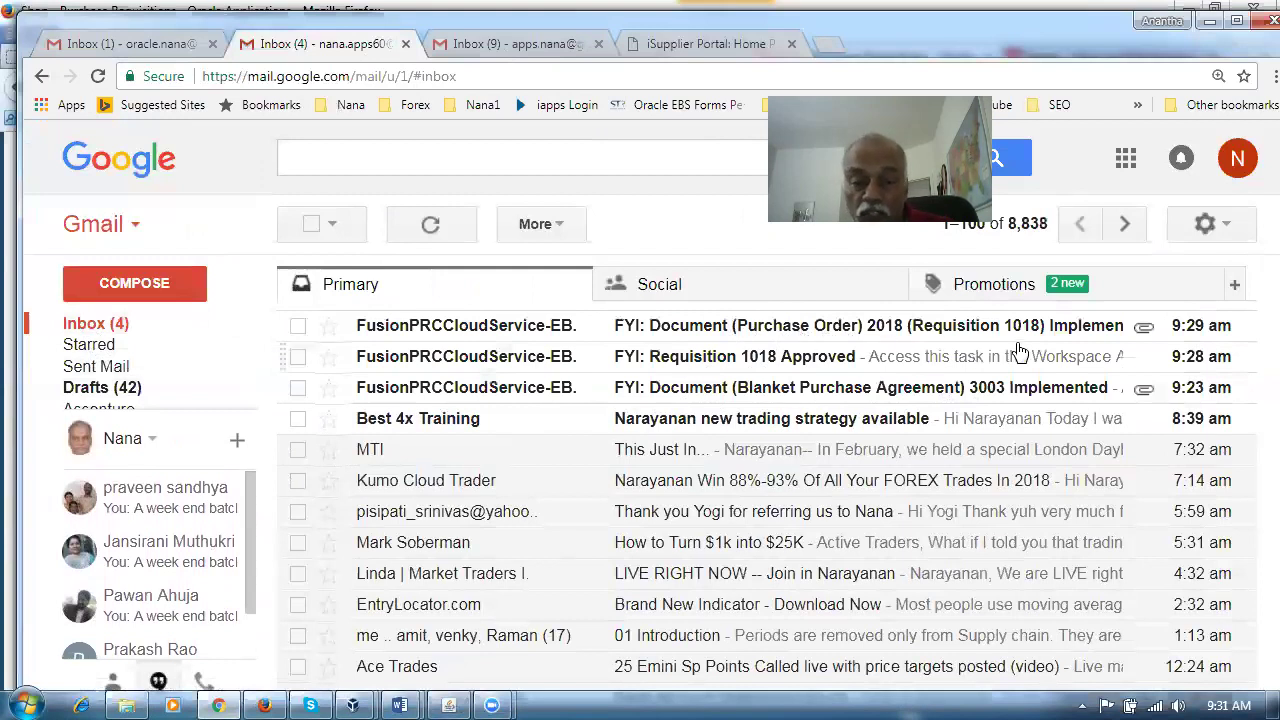
left_click(915, 337)
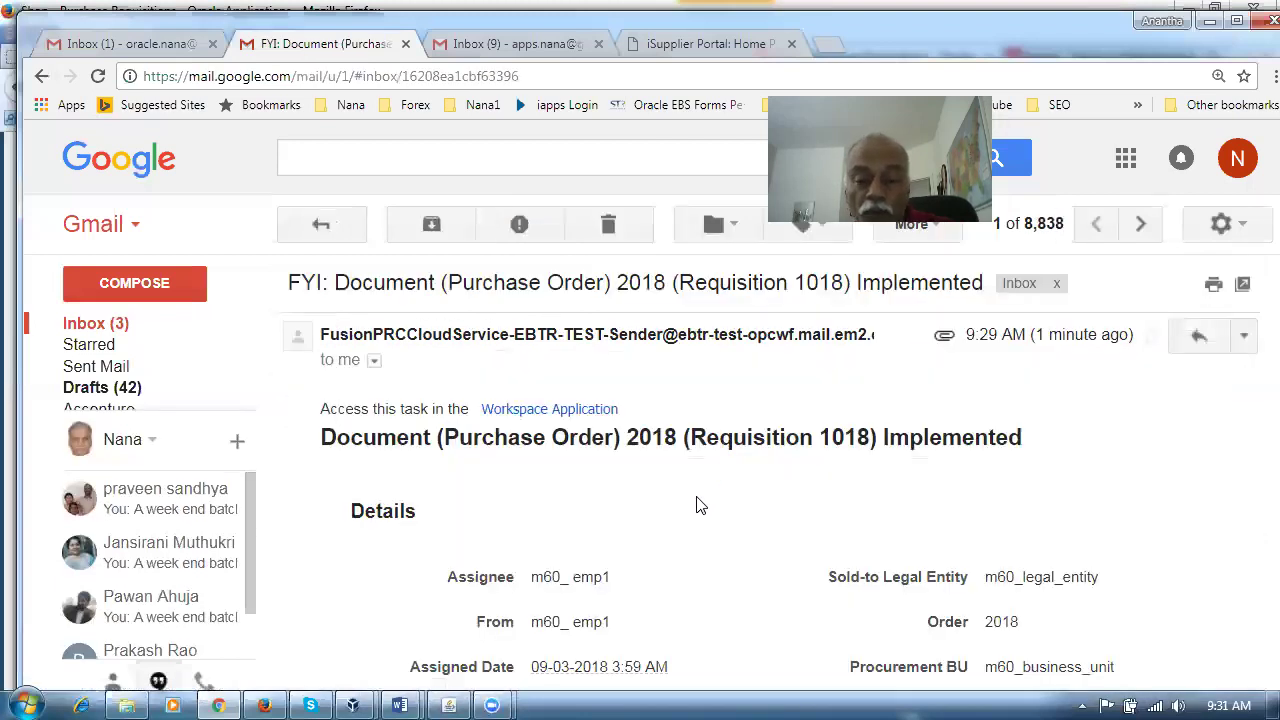
scroll(700, 505, "down", 2)
scroll(700, 508, "up", 2)
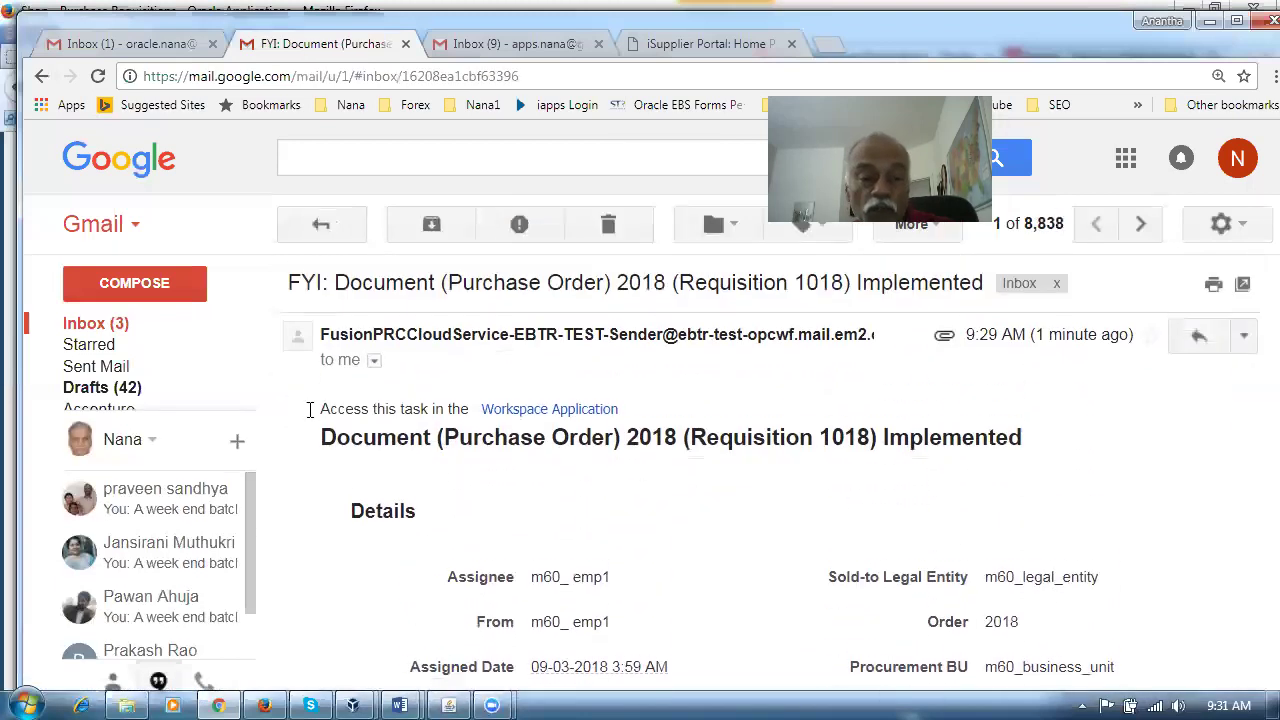
left_click(100, 325)
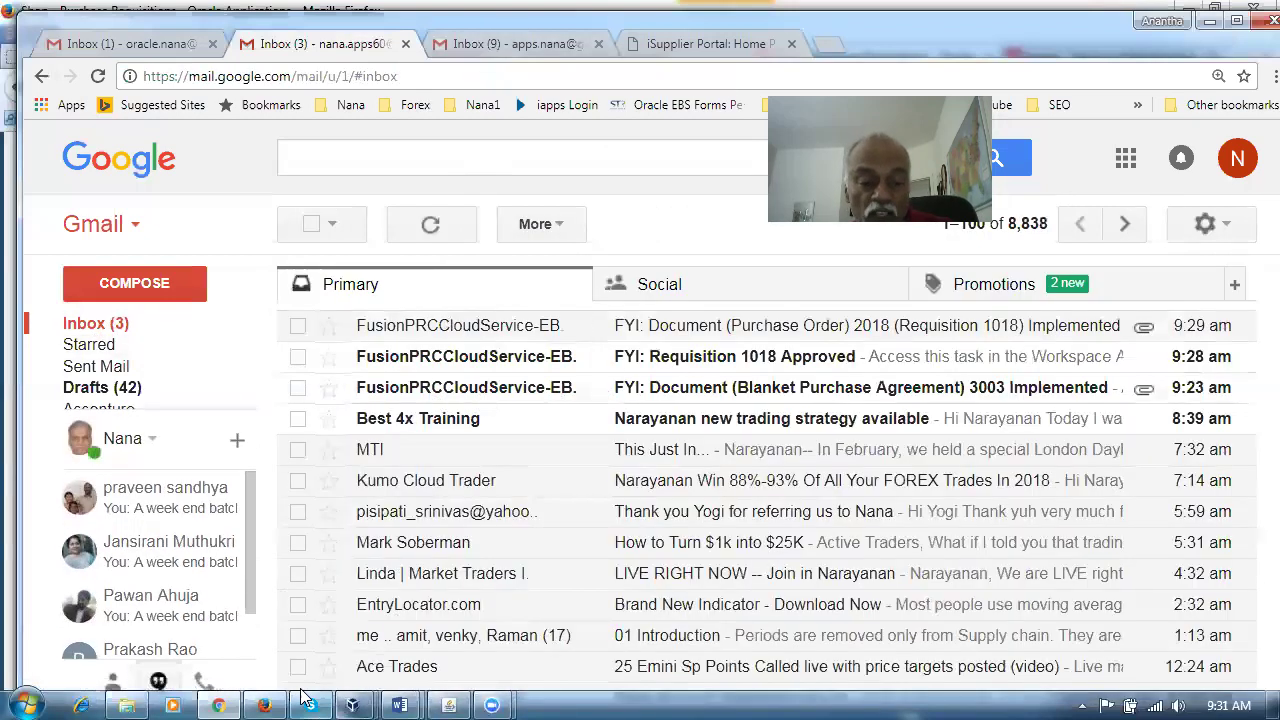
left_click(264, 705)
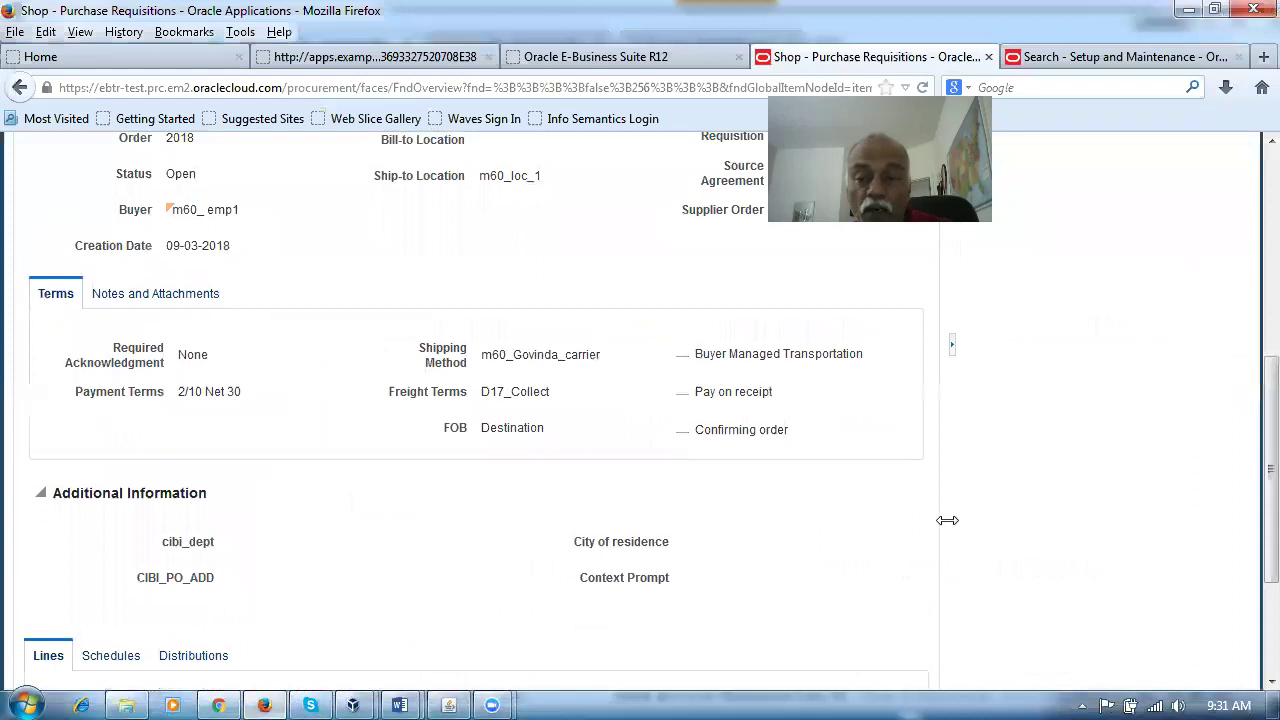
Open Manage Agreements from the Purchasing work area's tasks
scroll(870, 525, "up", 5)
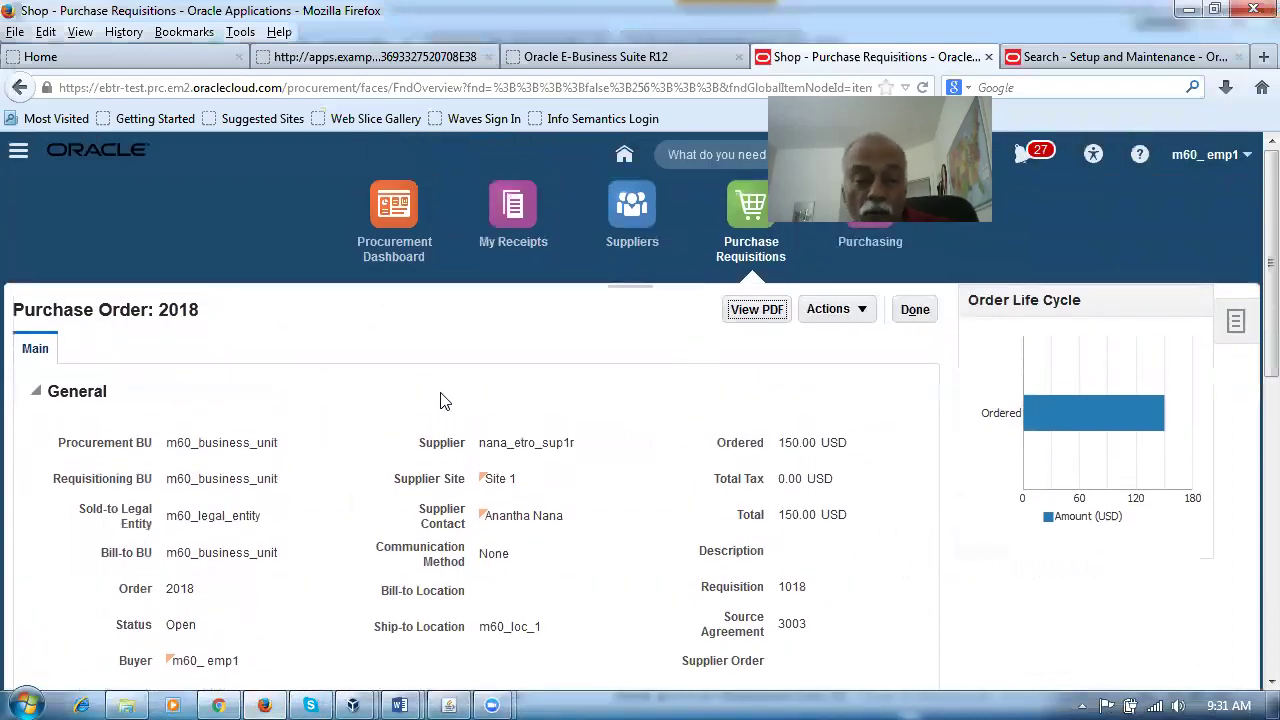
left_click(1235, 321)
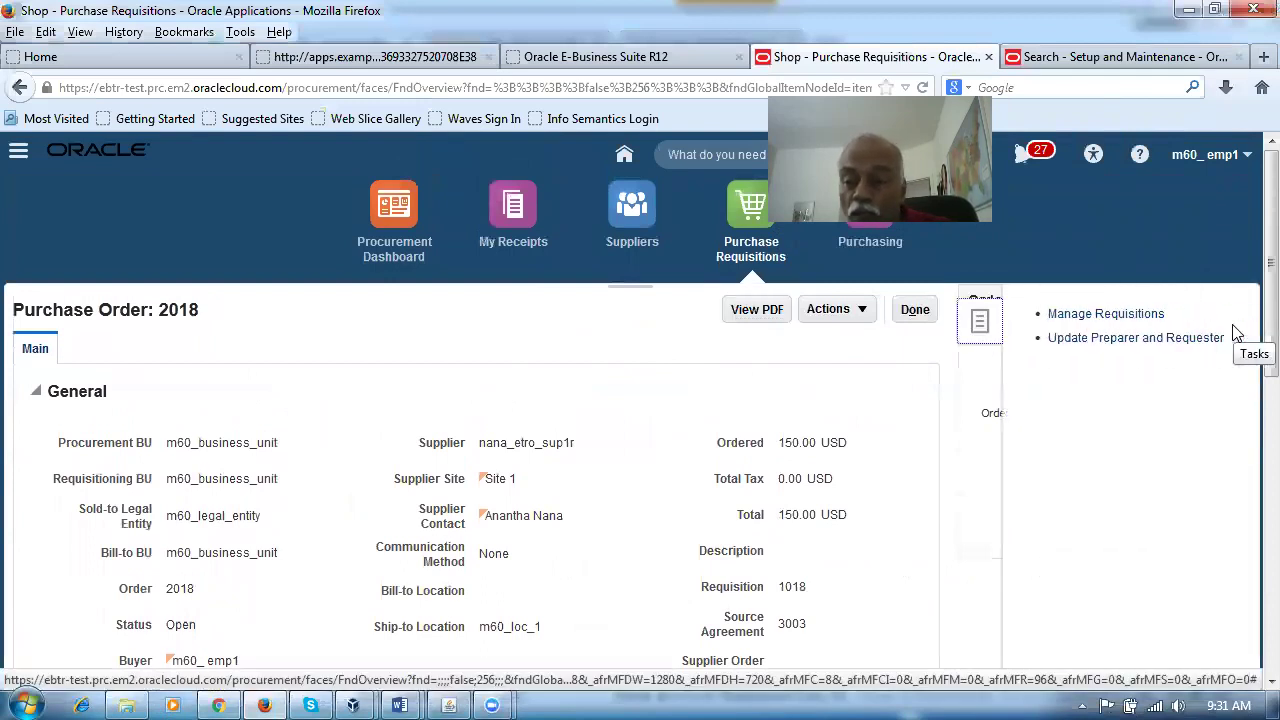
left_click(563, 354)
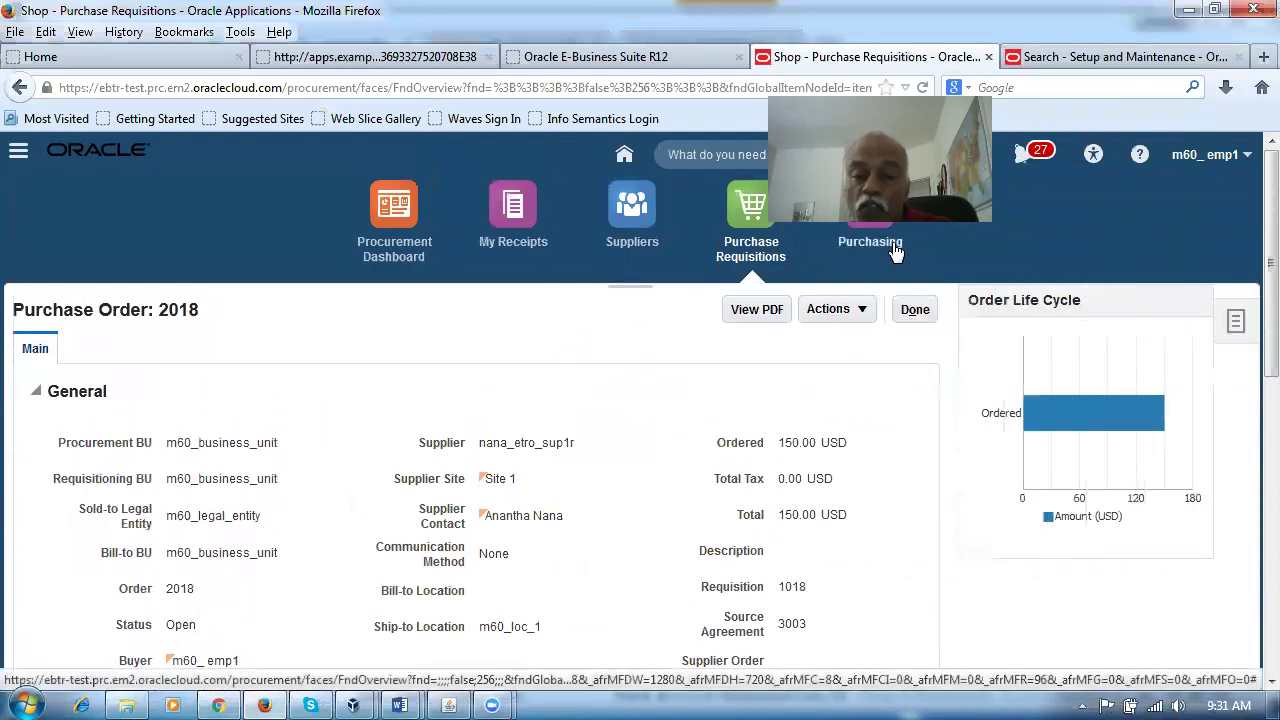
left_click(900, 246)
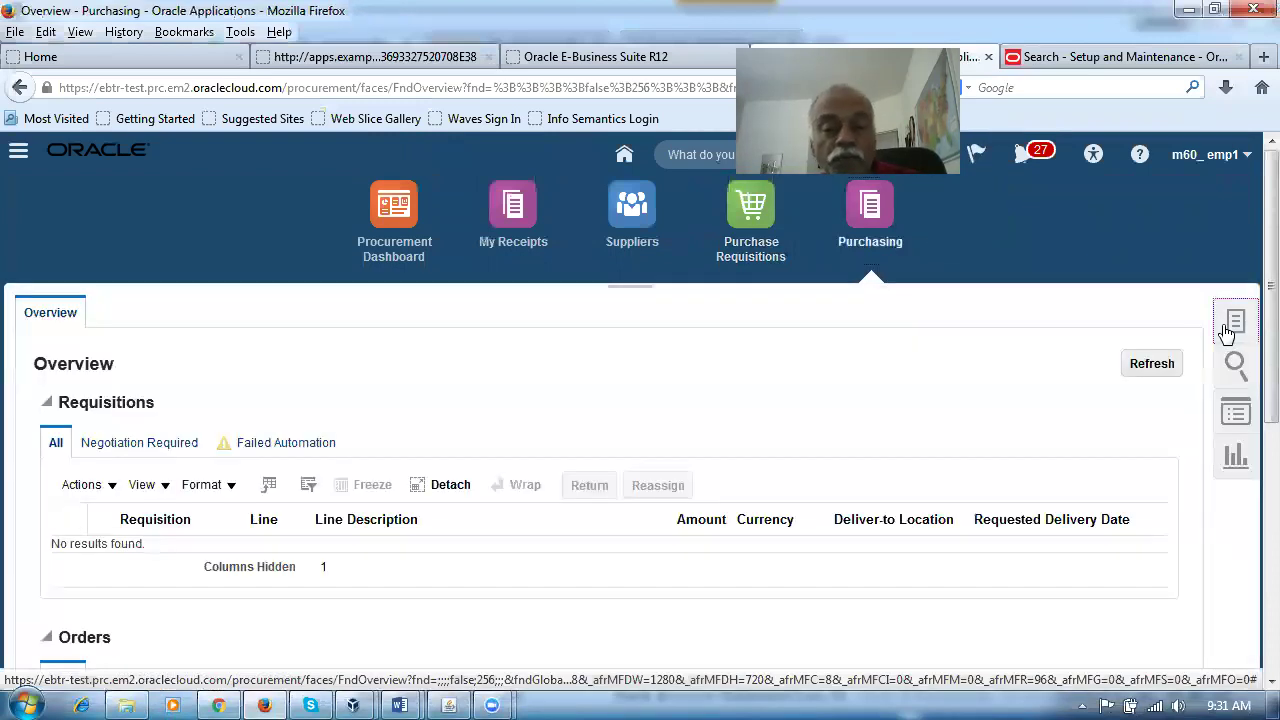
left_click(1234, 323)
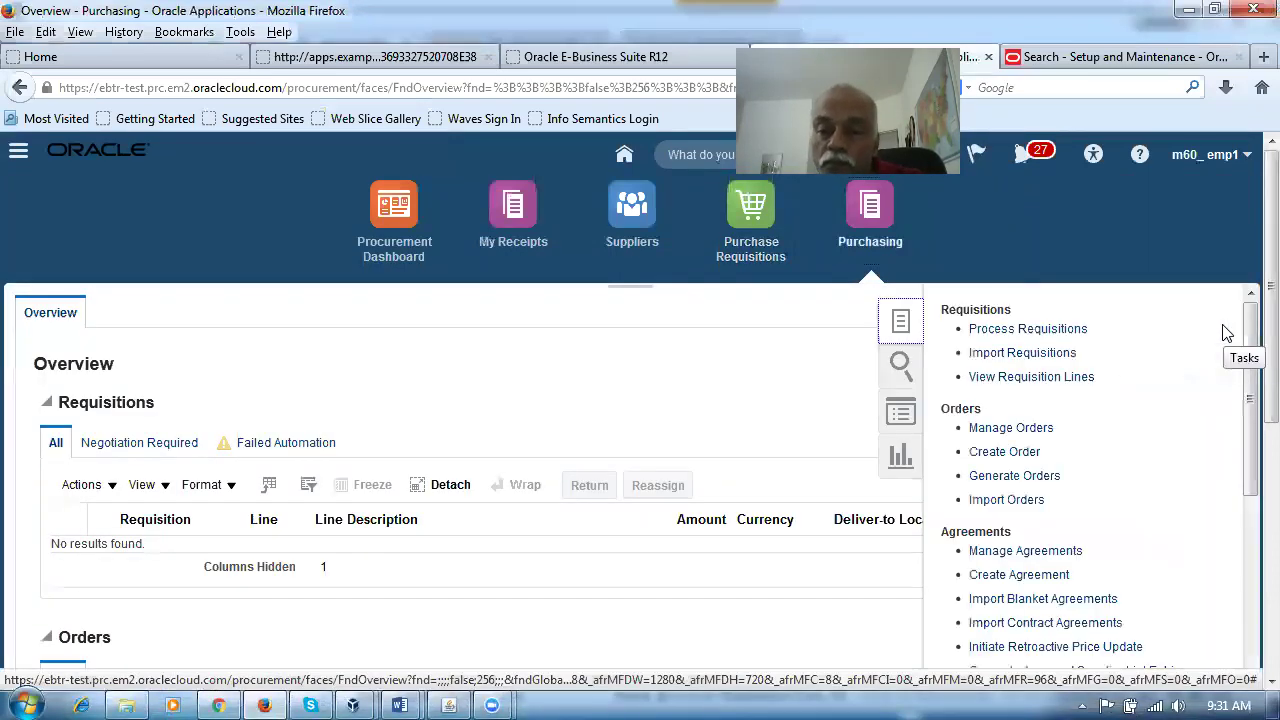
left_click(1040, 555)
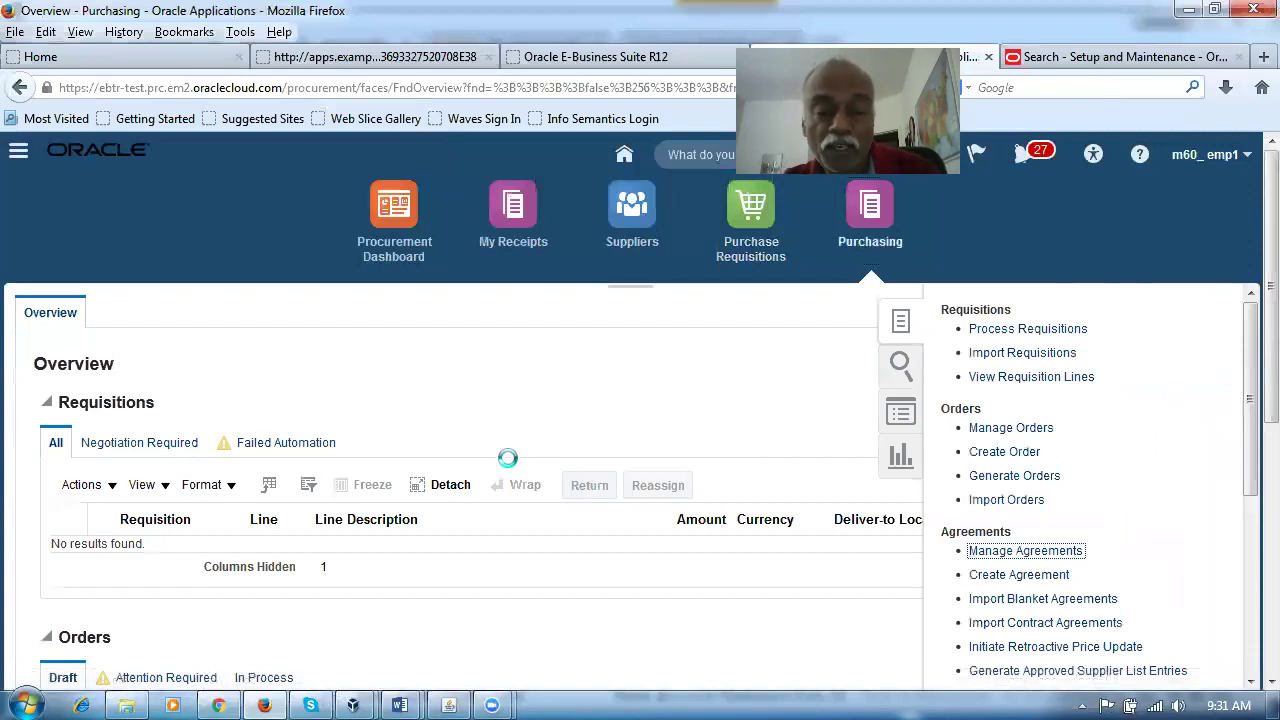
Search for agreement 3003 and choose Edit from its Actions menu
scroll(515, 469, "down", 1)
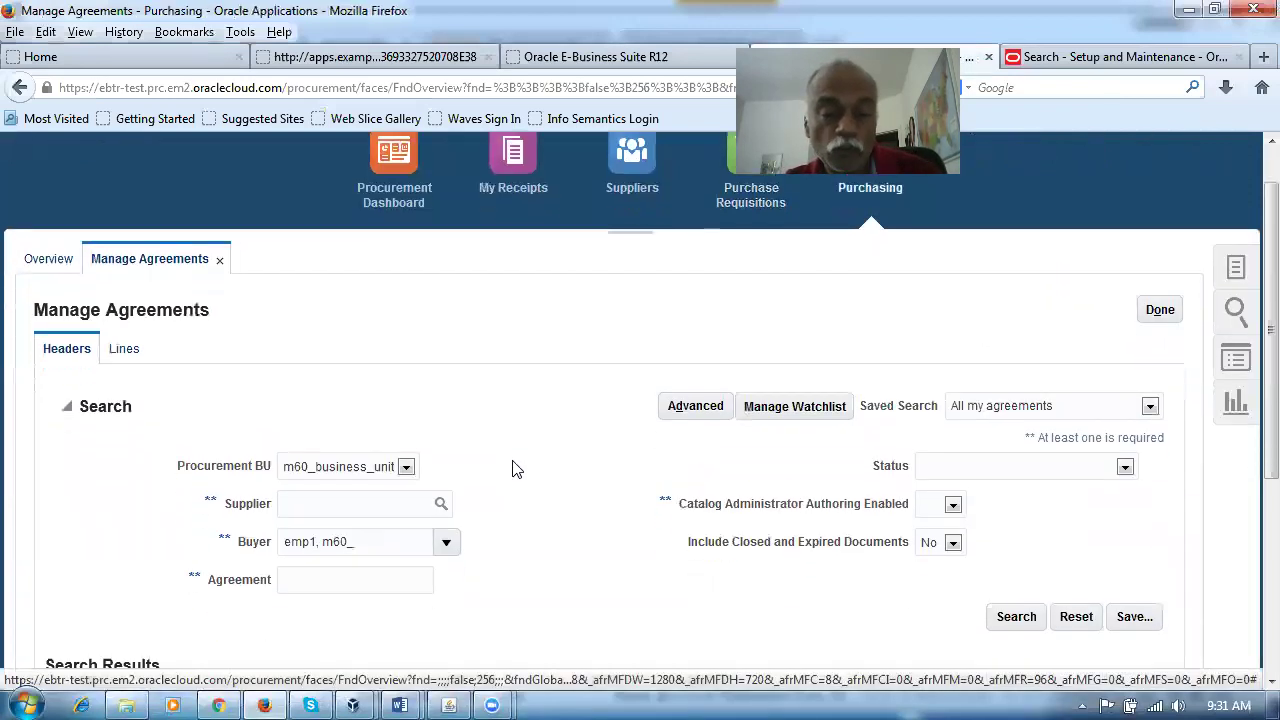
scroll(515, 469, "down", 1)
type("003")
key("Tab")
left_click(1016, 562)
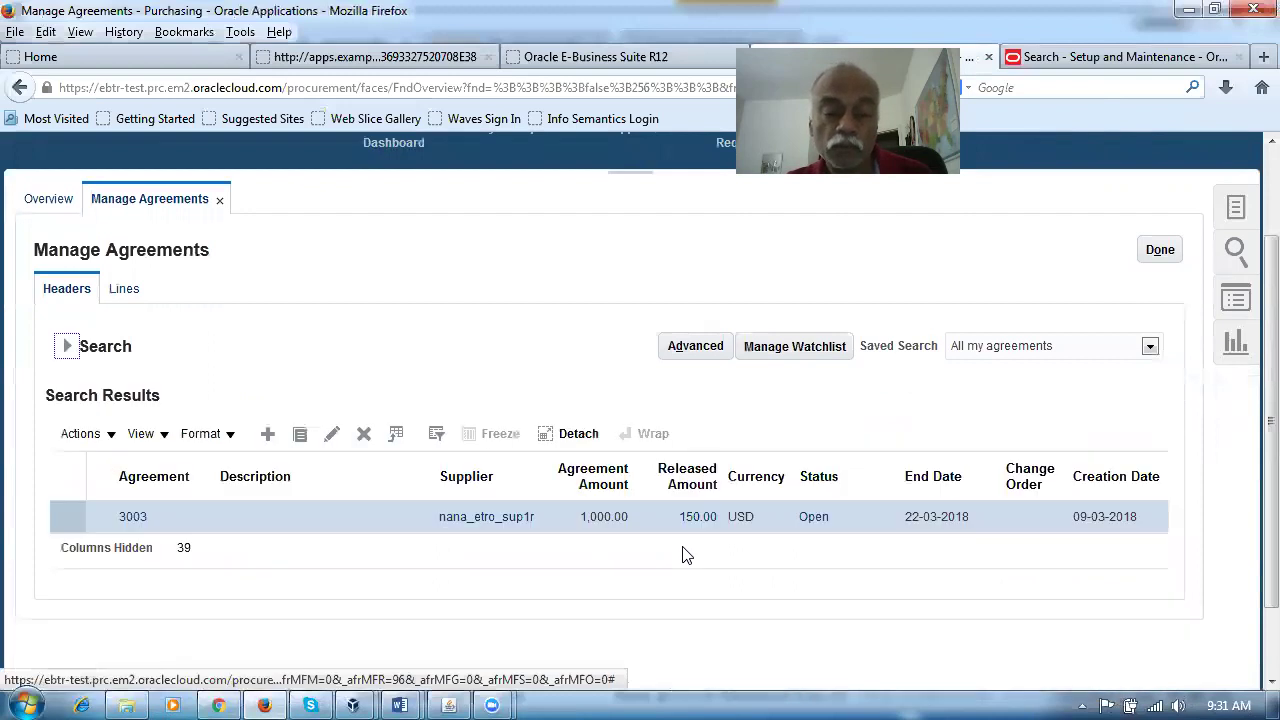
left_click(86, 435)
left_click(98, 526)
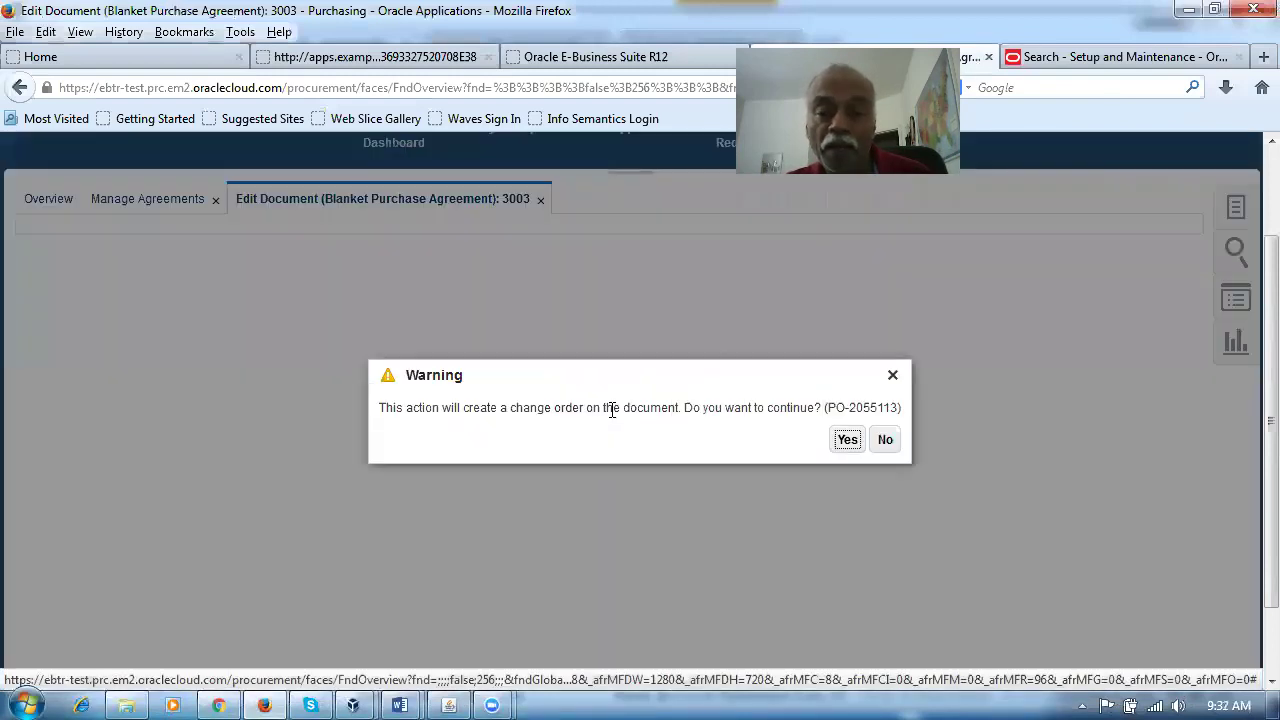
Create a change order on agreement 3003 and change the line price from 10.00 to 11
left_click(847, 440)
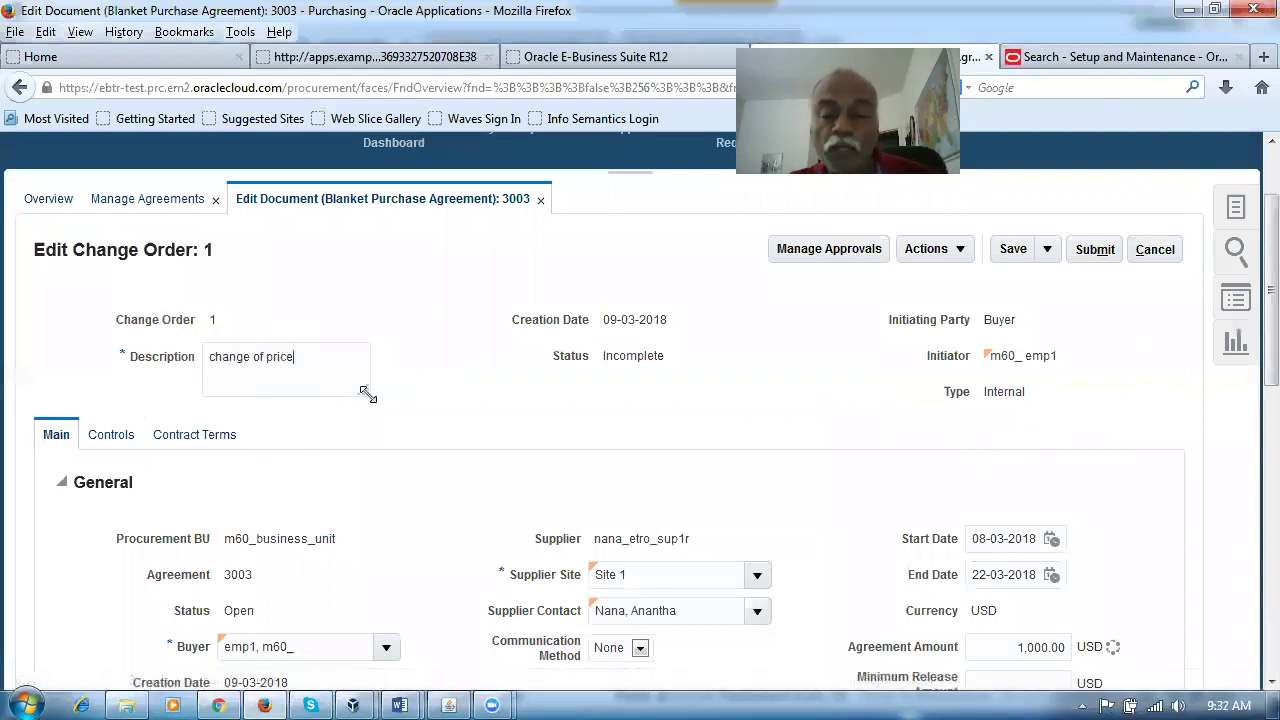
scroll(503, 397, "down", 8)
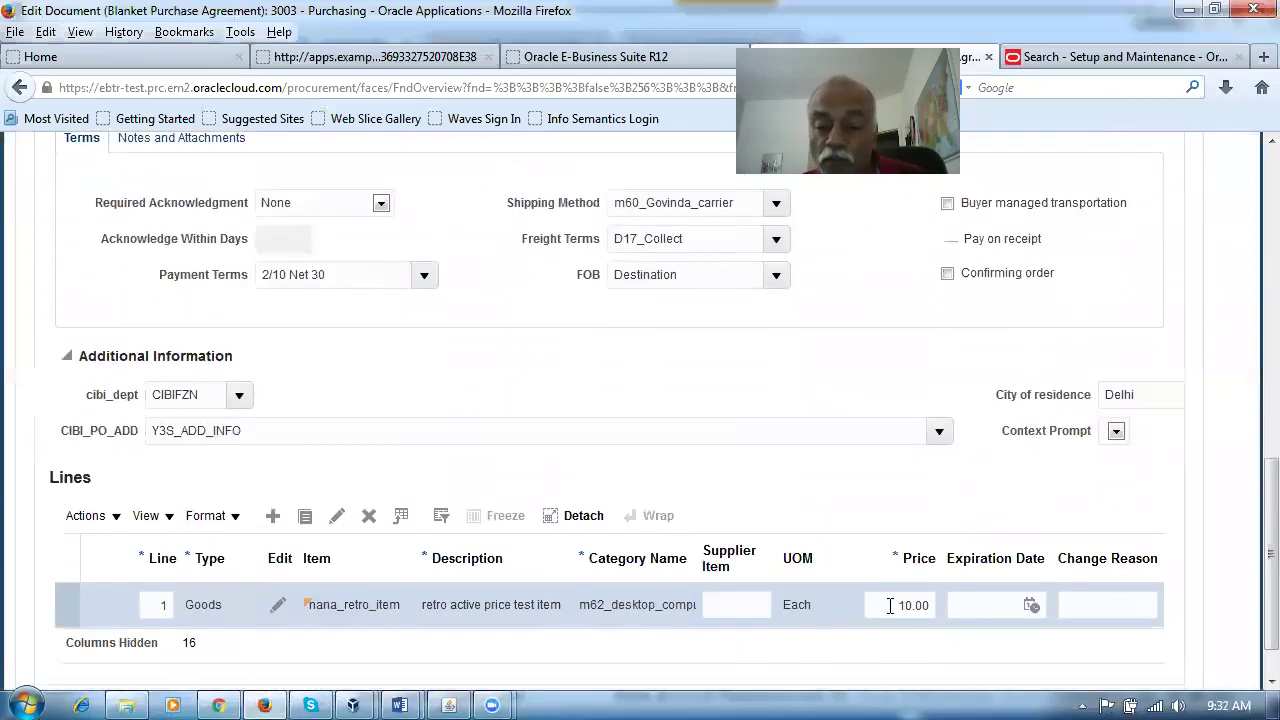
double_click(890, 605)
type("11")
key("Tab")
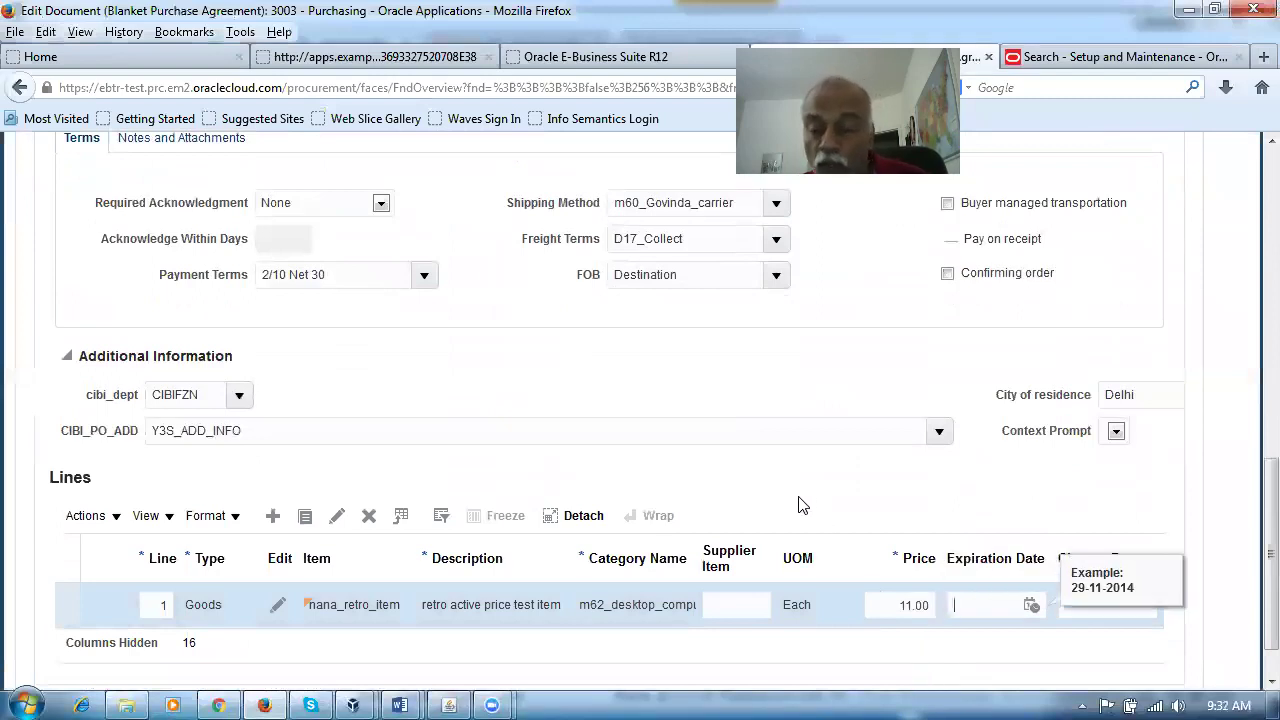
Review the change order and submit it for approval
scroll(803, 507, "up", 5)
scroll(808, 512, "up", 4)
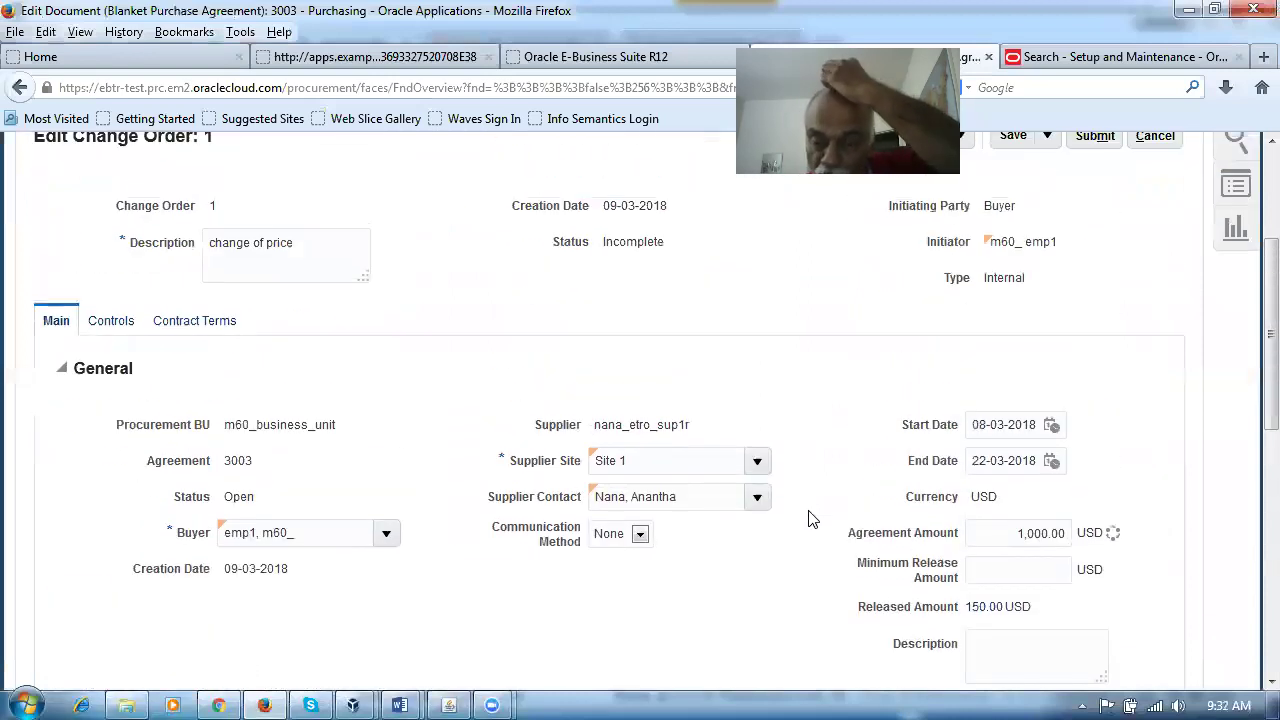
scroll(810, 518, "up", 3)
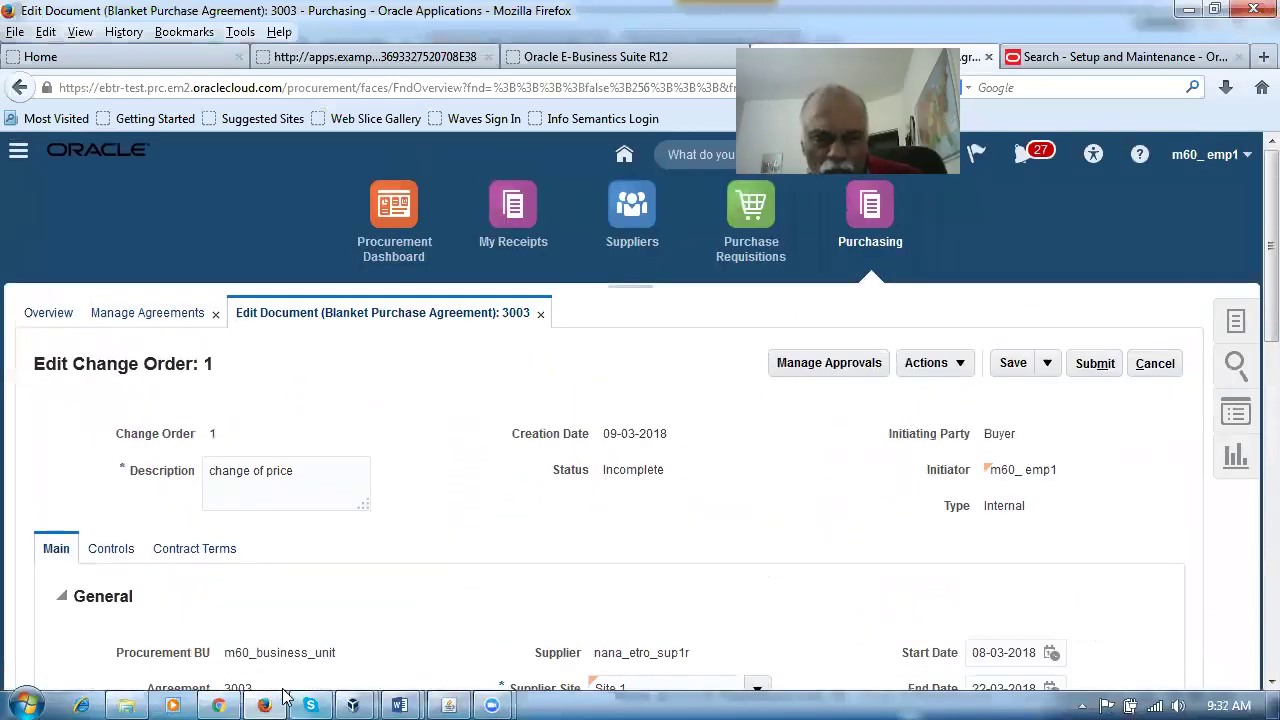
left_click(218, 706)
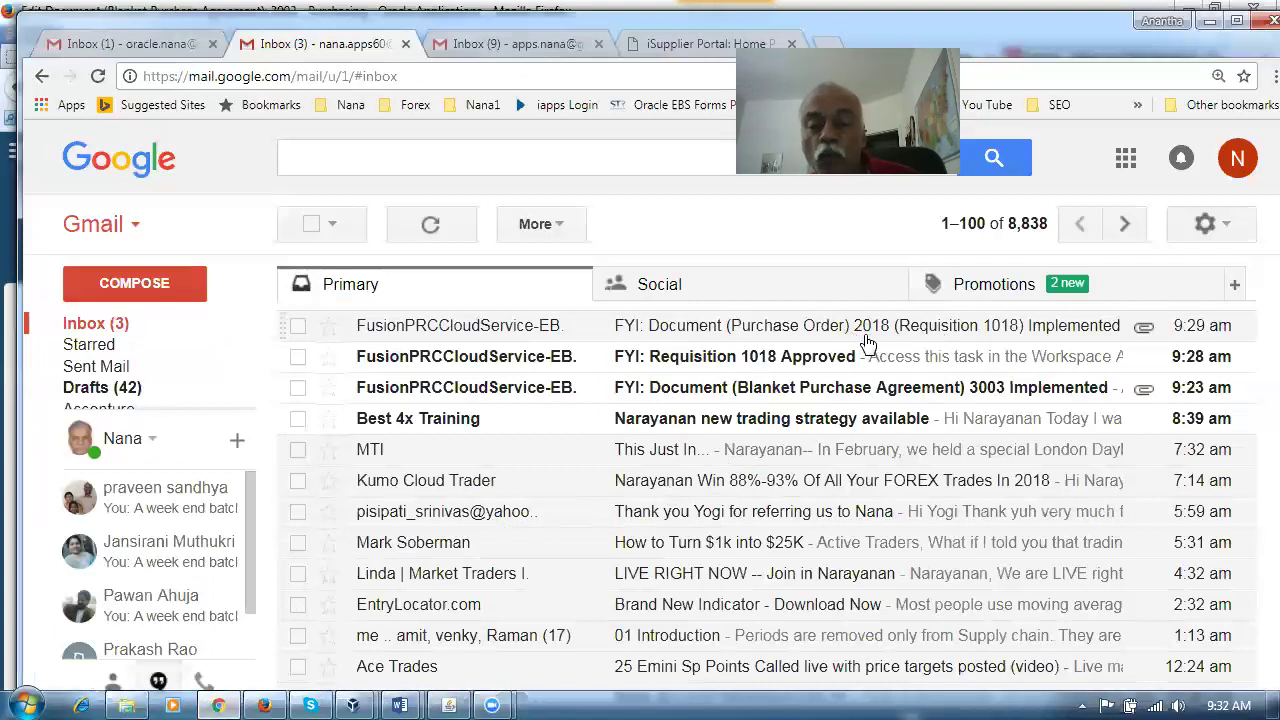
left_click(264, 706)
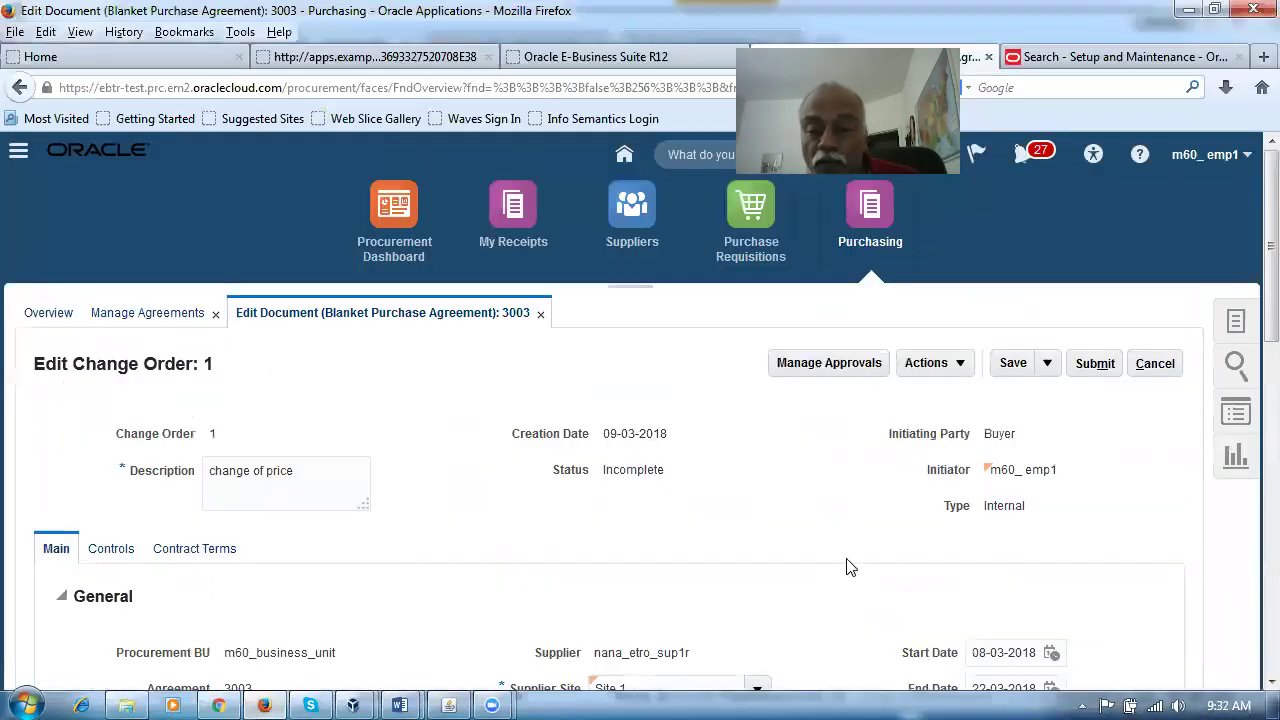
scroll(858, 535, "down", 10)
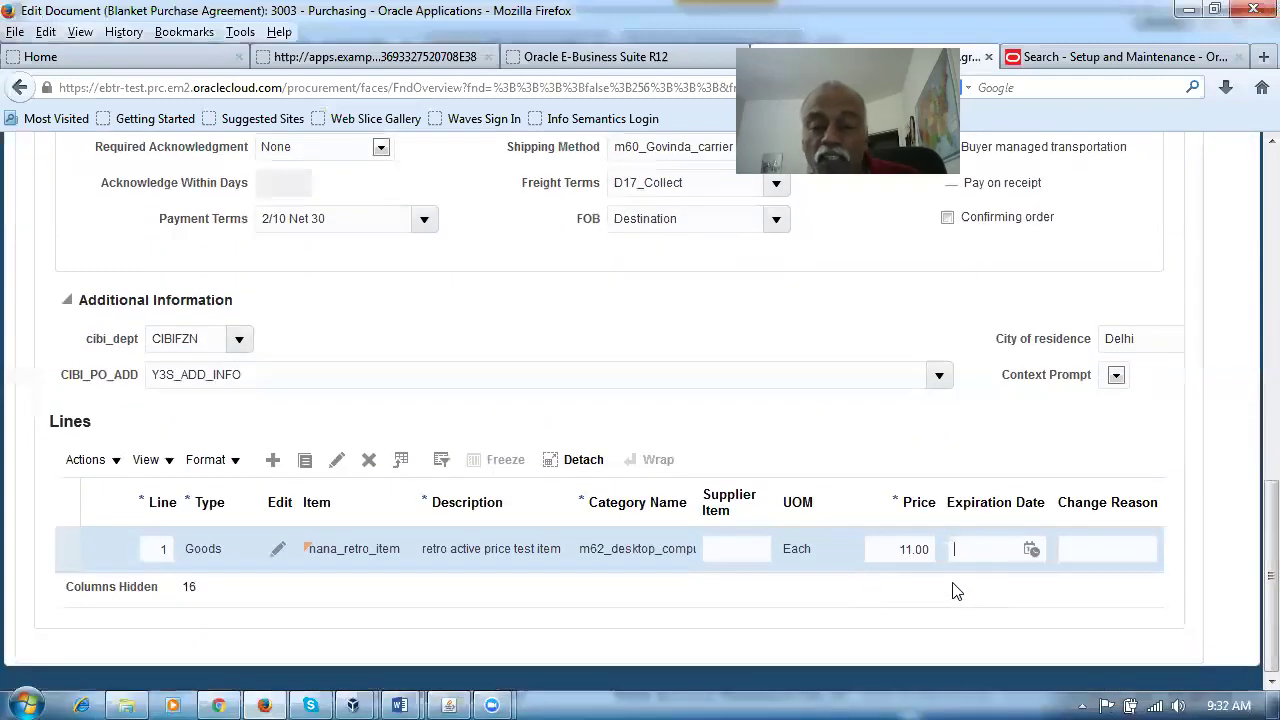
scroll(955, 588, "up", 10)
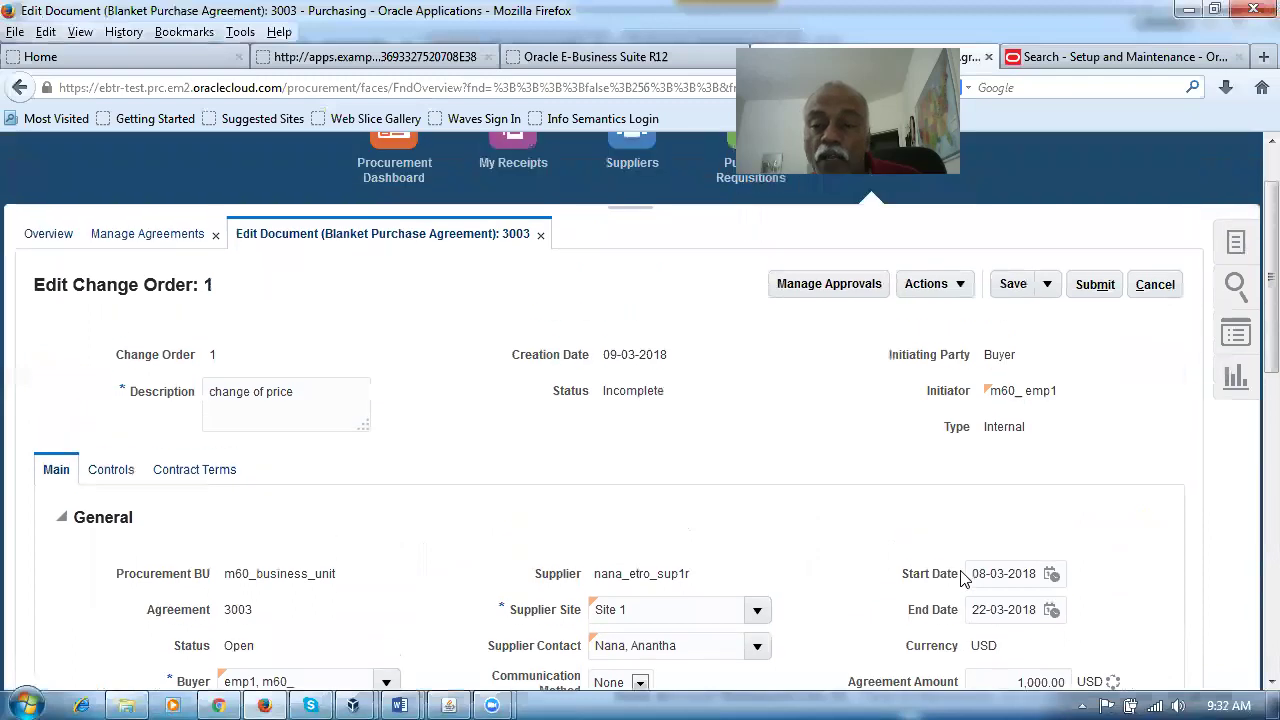
left_click(1097, 310)
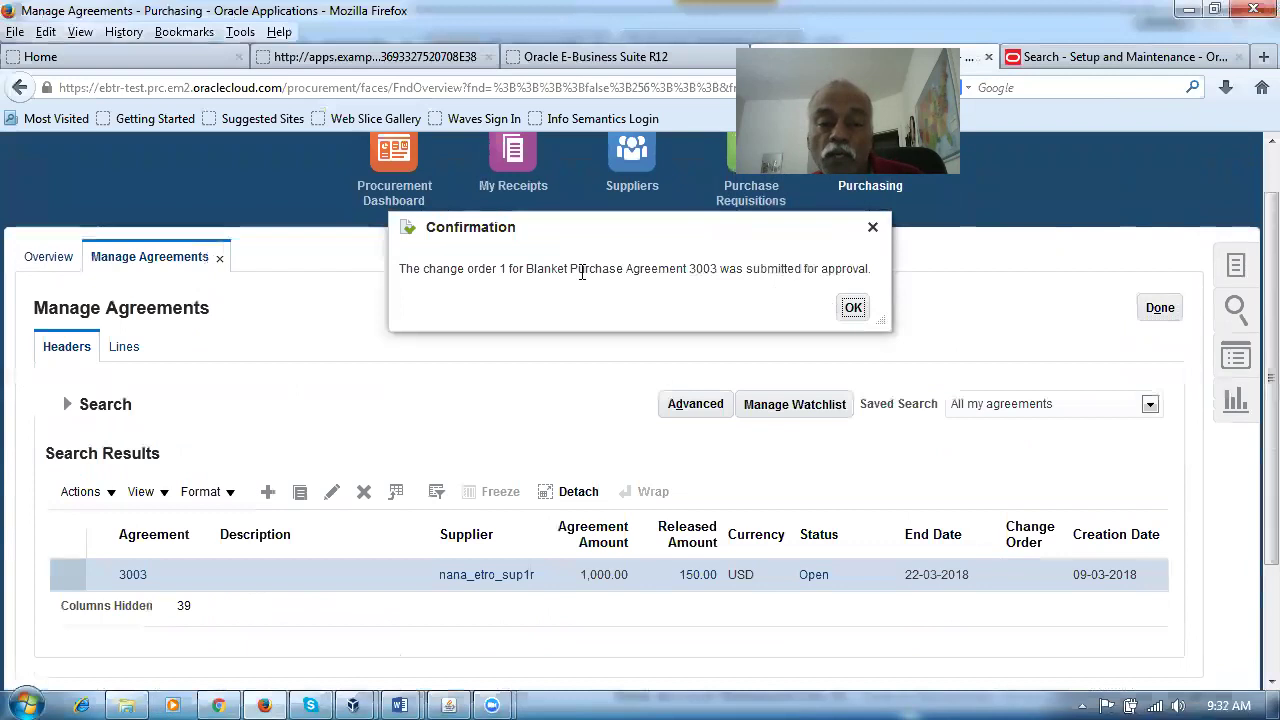
Re-search agreement 3003, confirm its change order is pending, then return to the Overview
left_click(855, 308)
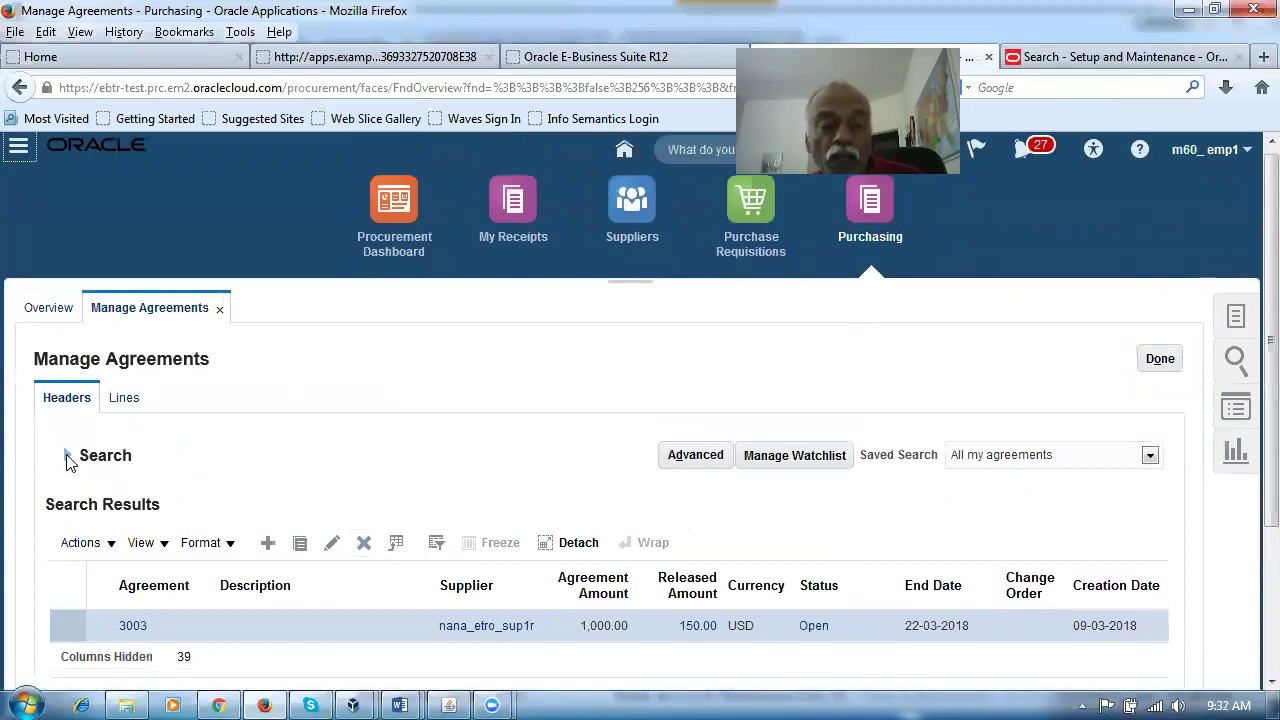
left_click(70, 465)
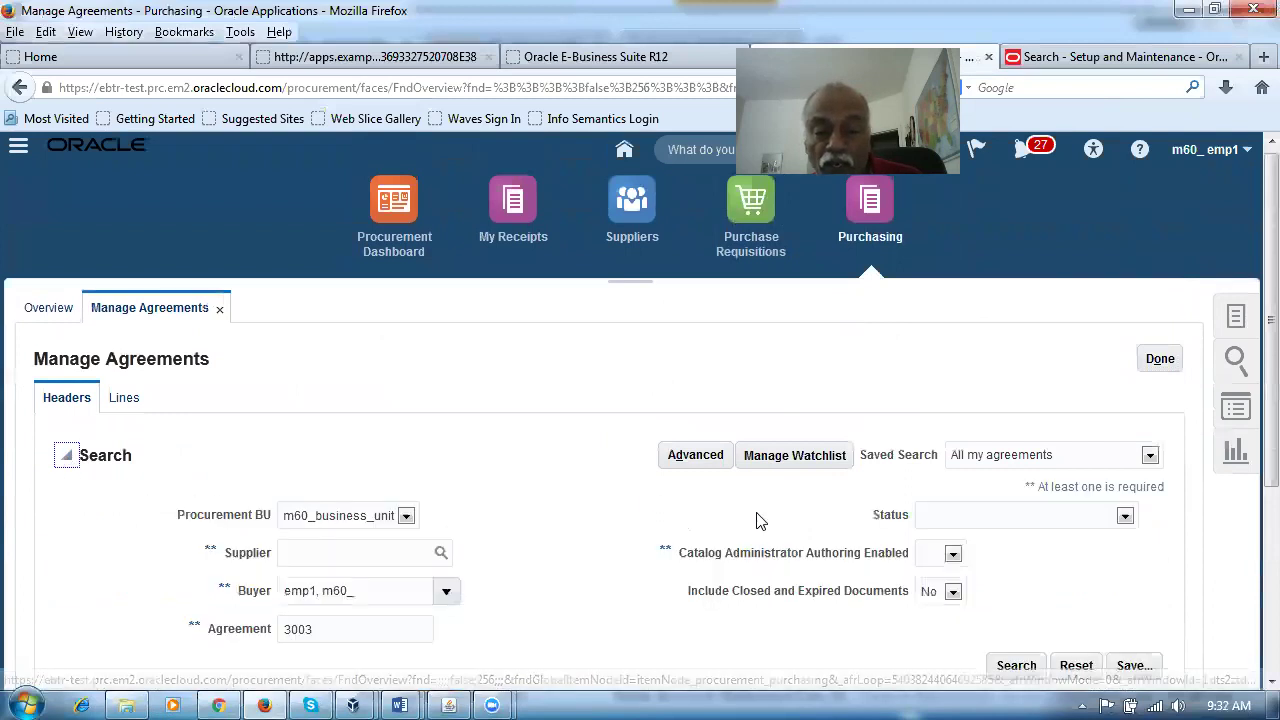
scroll(978, 562, "down", 3)
left_click(1015, 440)
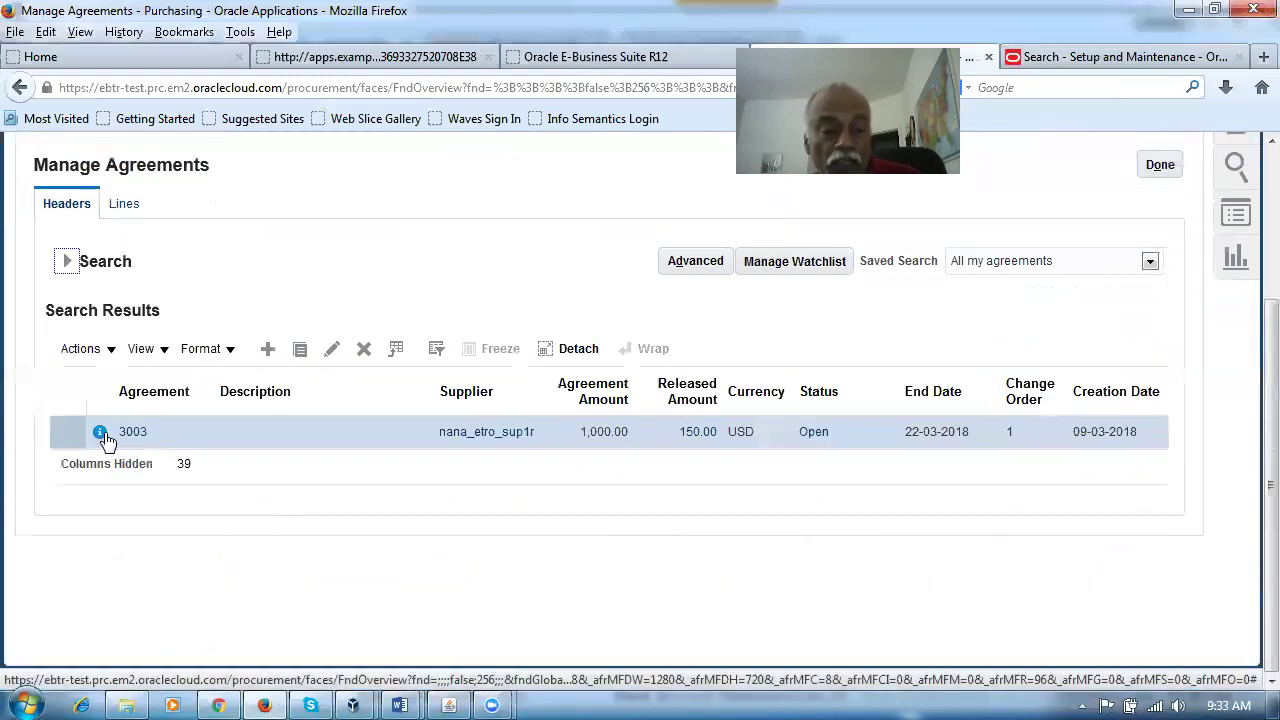
left_click(100, 432)
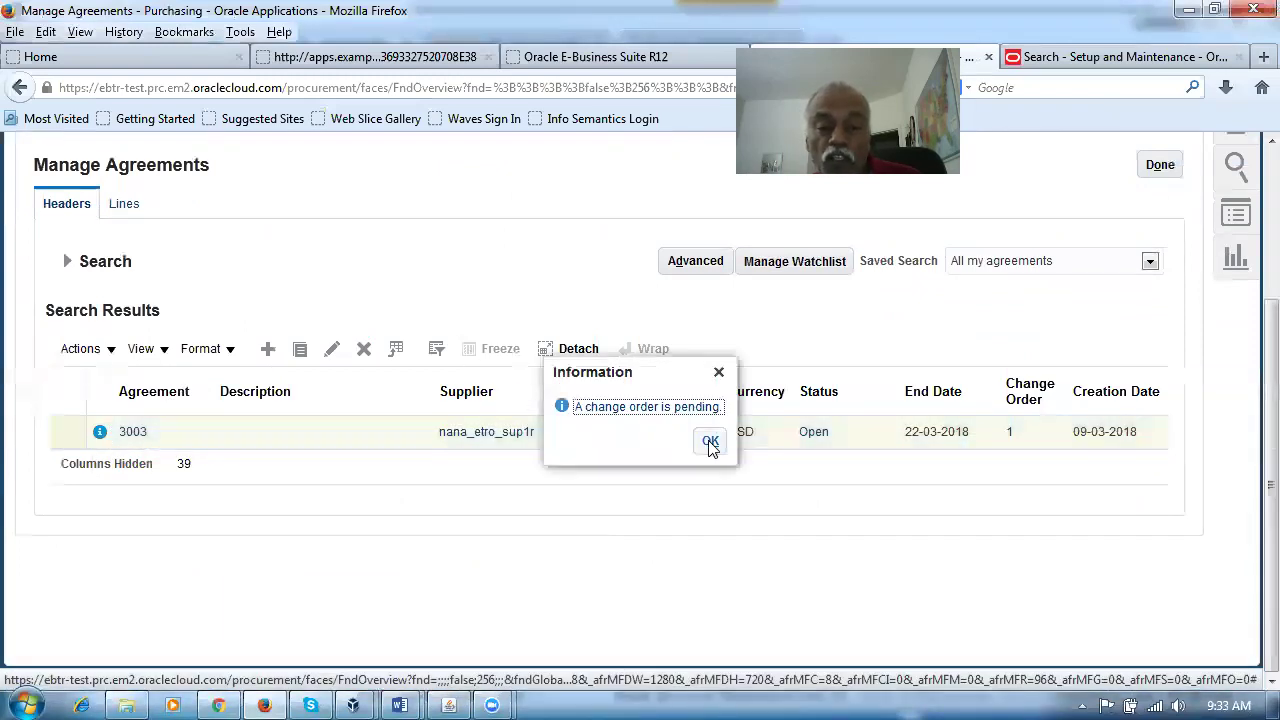
left_click(709, 442)
scroll(985, 565, "up", 4)
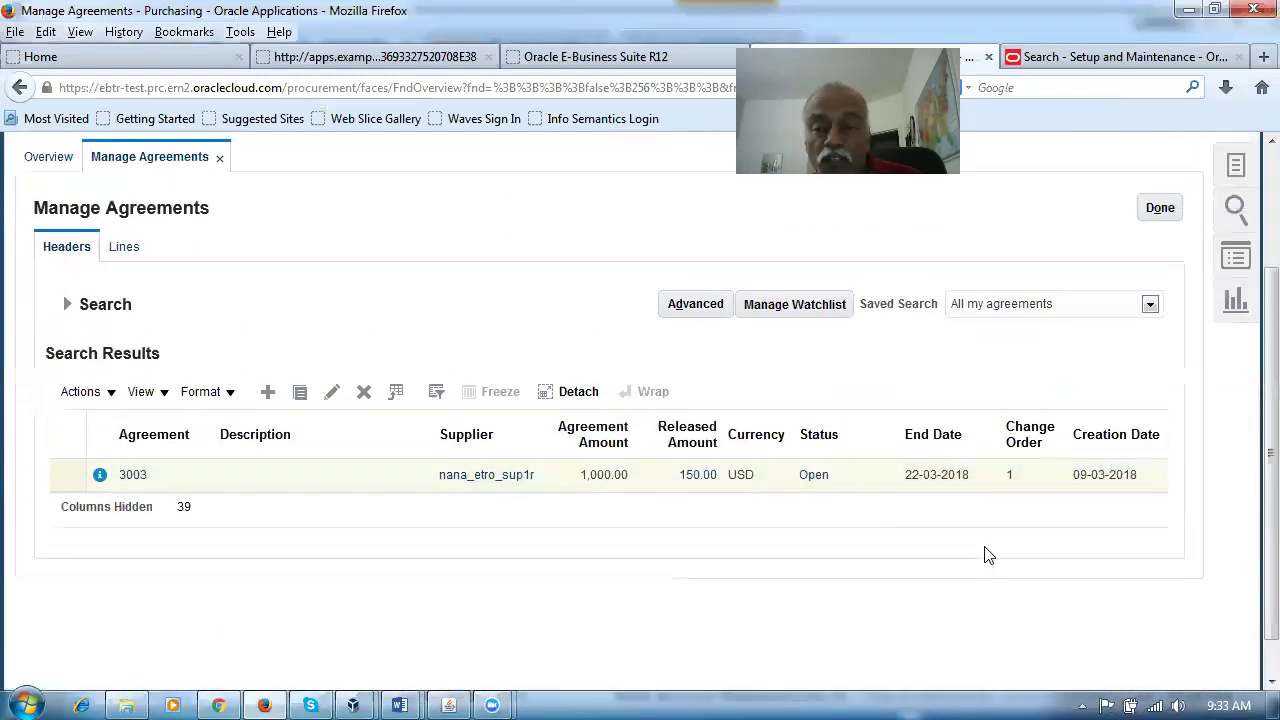
left_click(1156, 368)
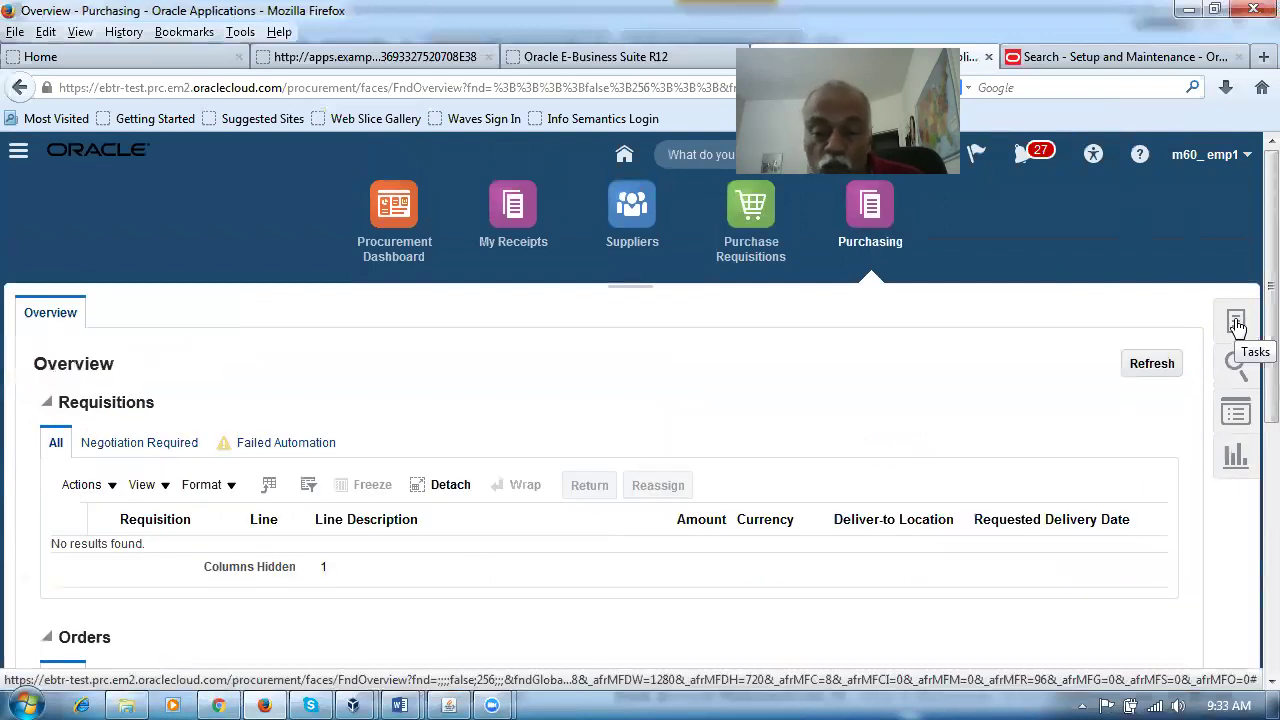
Search Manage Orders for order 2018, rerunning the search until change order 1 shows as pending
left_click(1237, 325)
left_click(1030, 435)
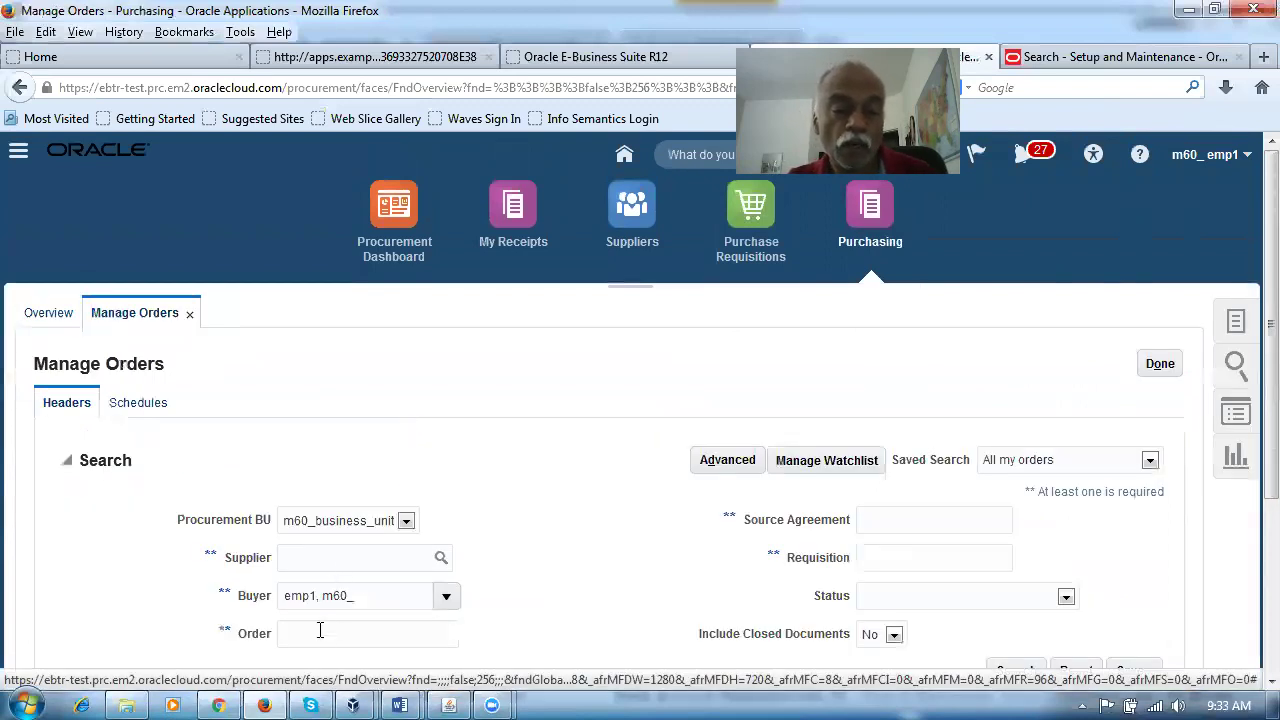
type("2018")
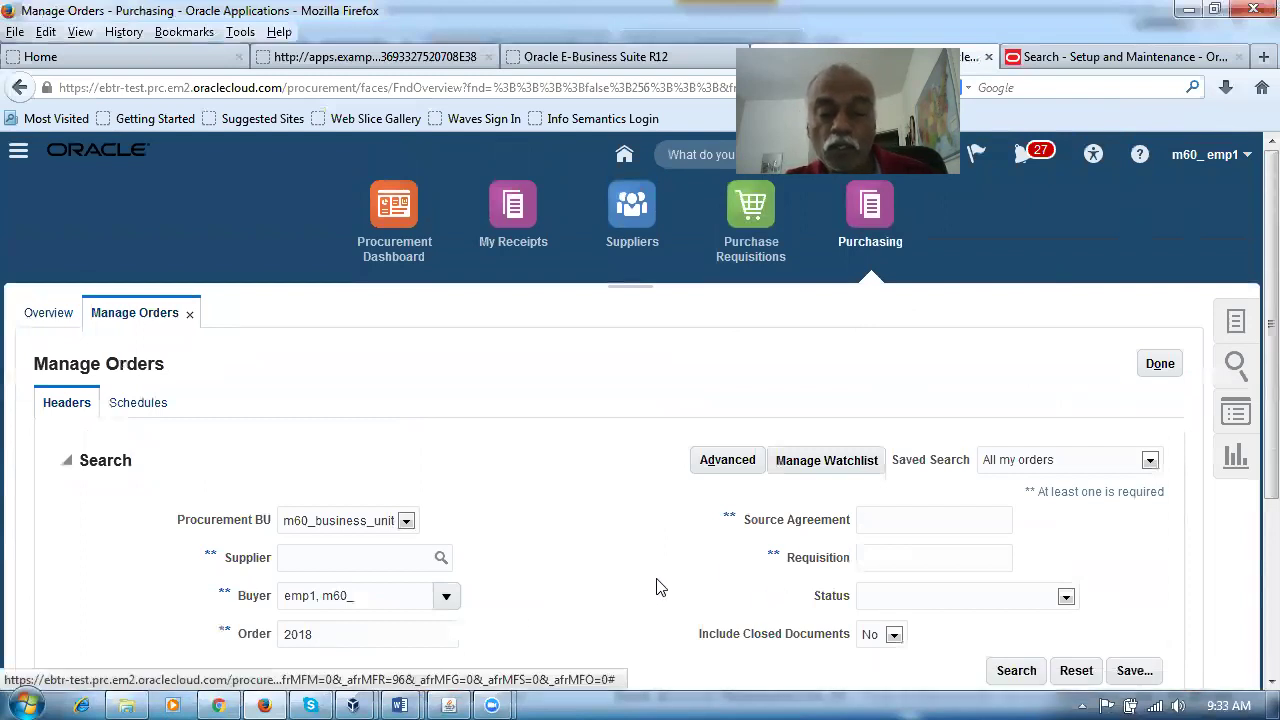
scroll(646, 594, "down", 3)
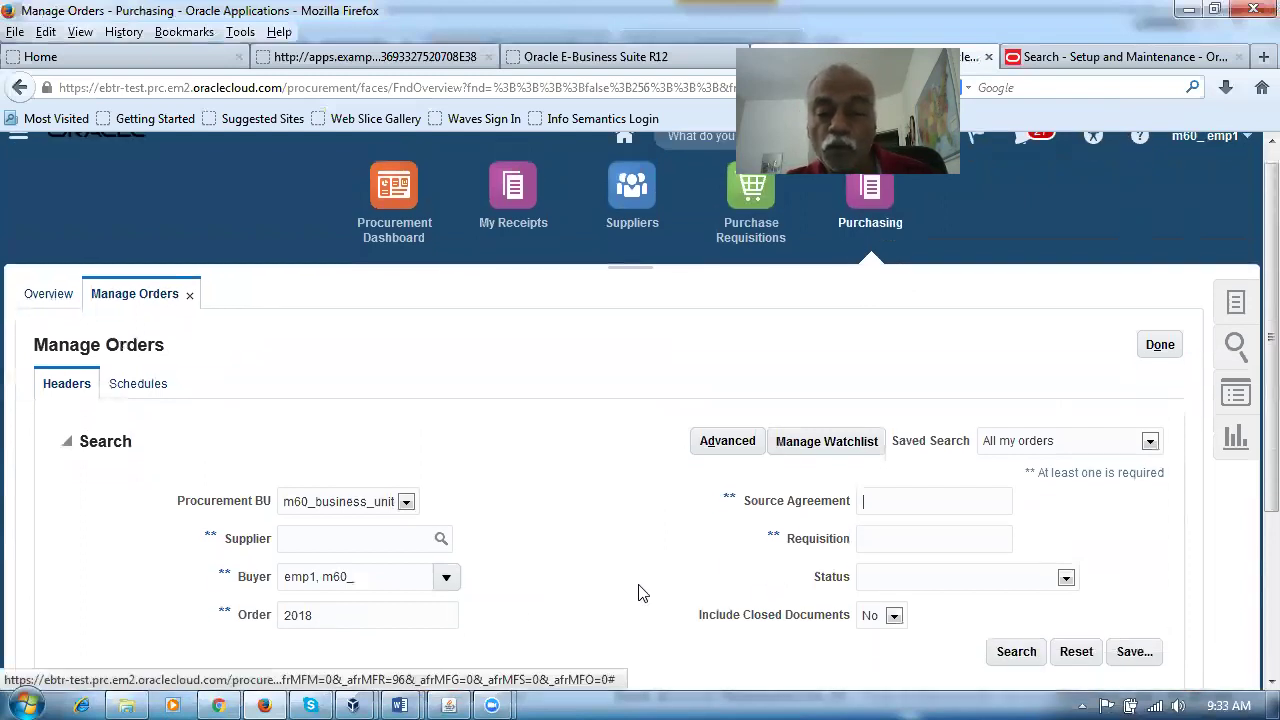
left_click(1014, 446)
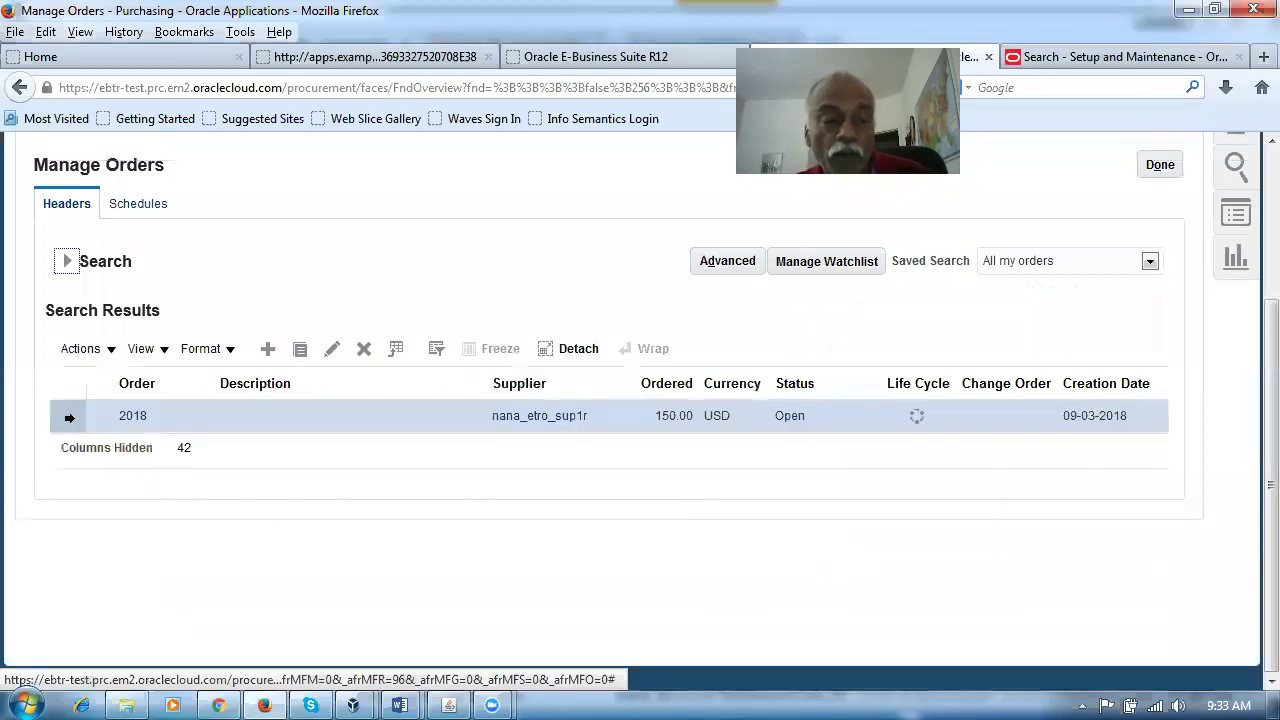
left_click(66, 263)
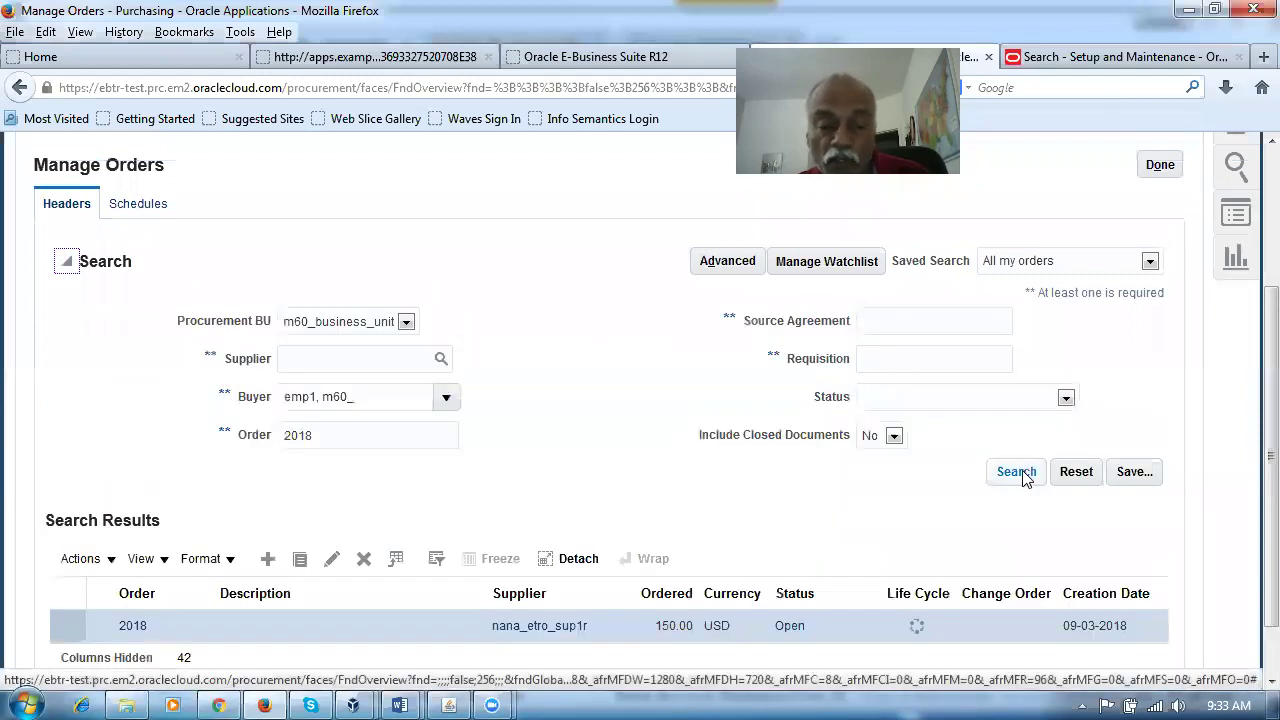
left_click(1022, 471)
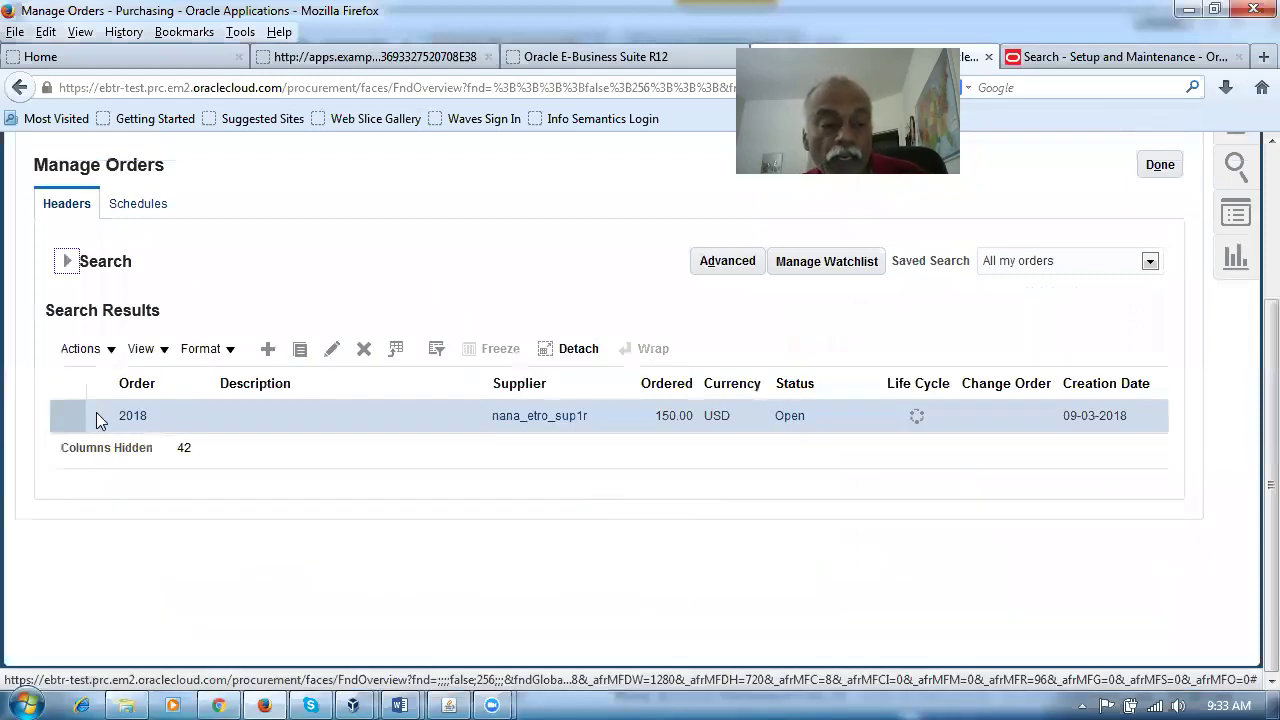
left_click(66, 262)
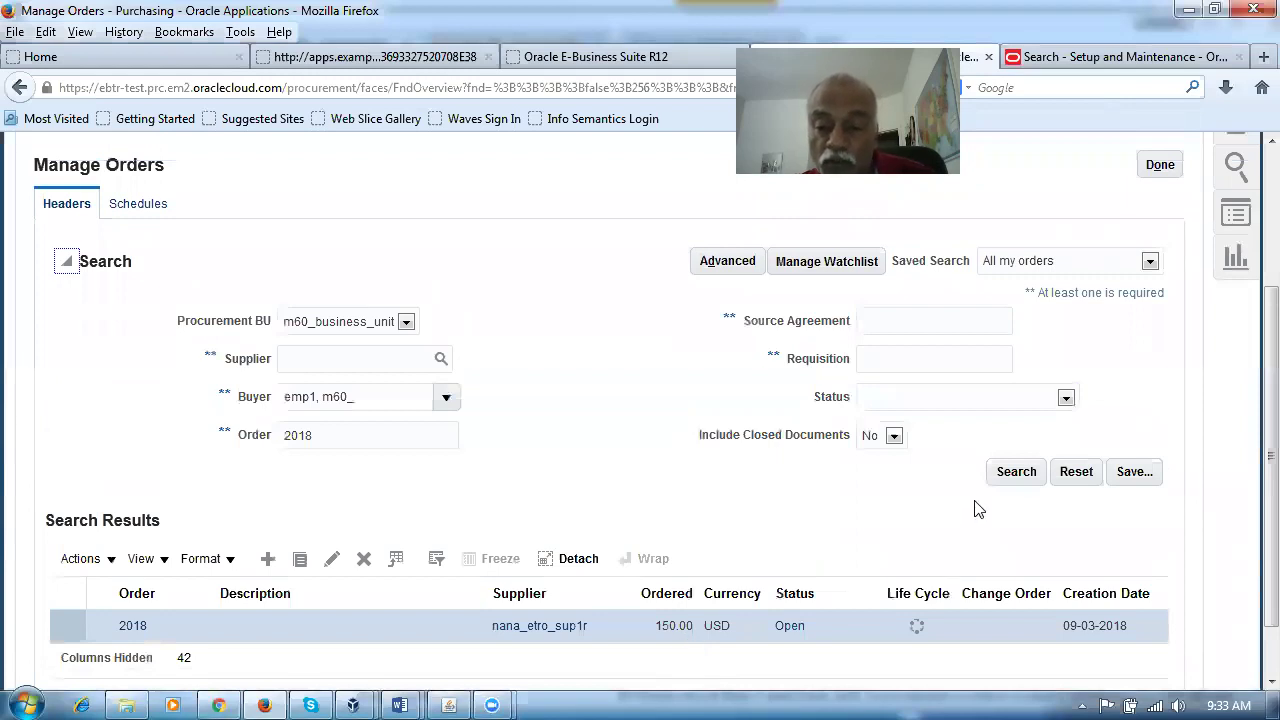
left_click(1033, 473)
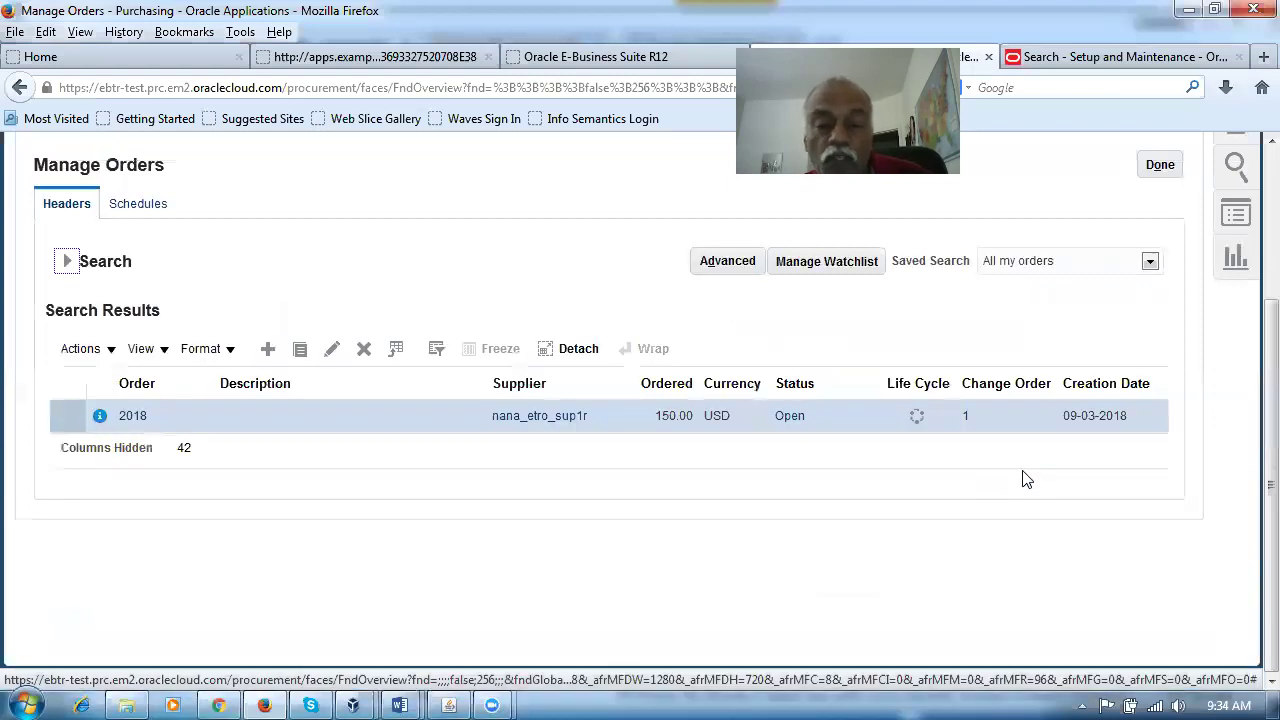
Dismiss order 2018's pending change note and refresh the search to show 165.00 USD ordered
left_click(100, 418)
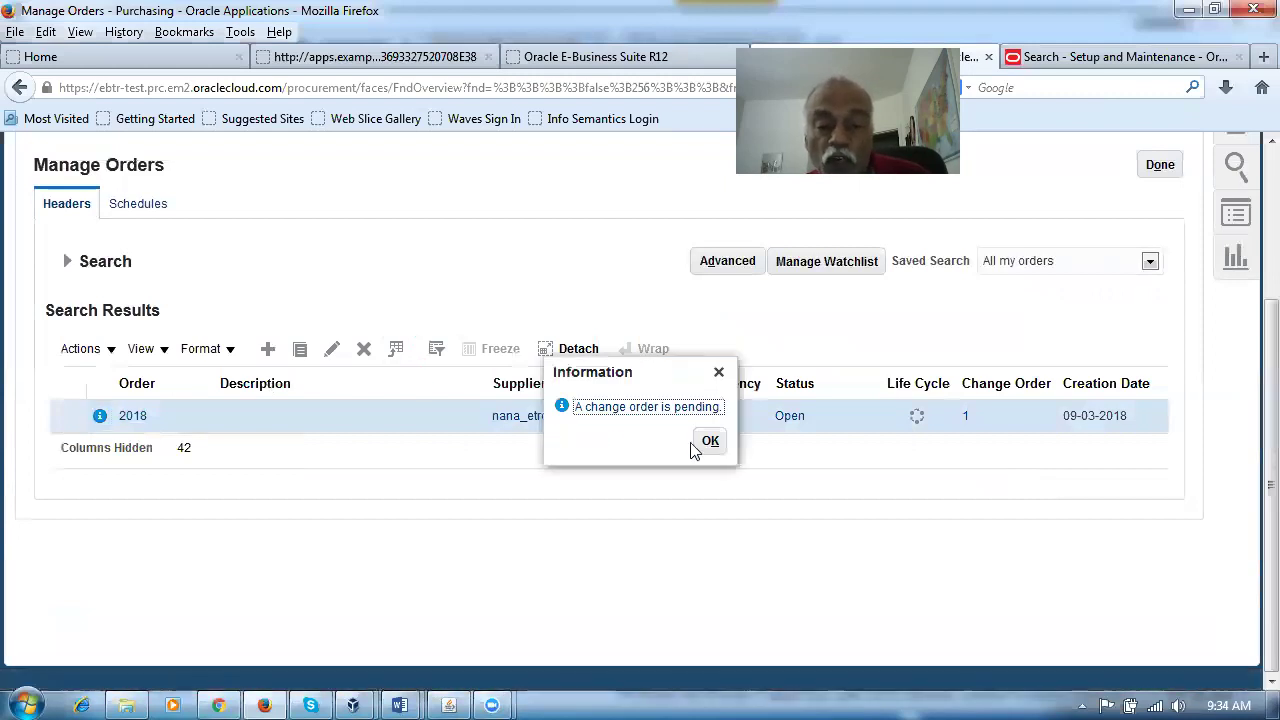
left_click(706, 443)
left_click(708, 441)
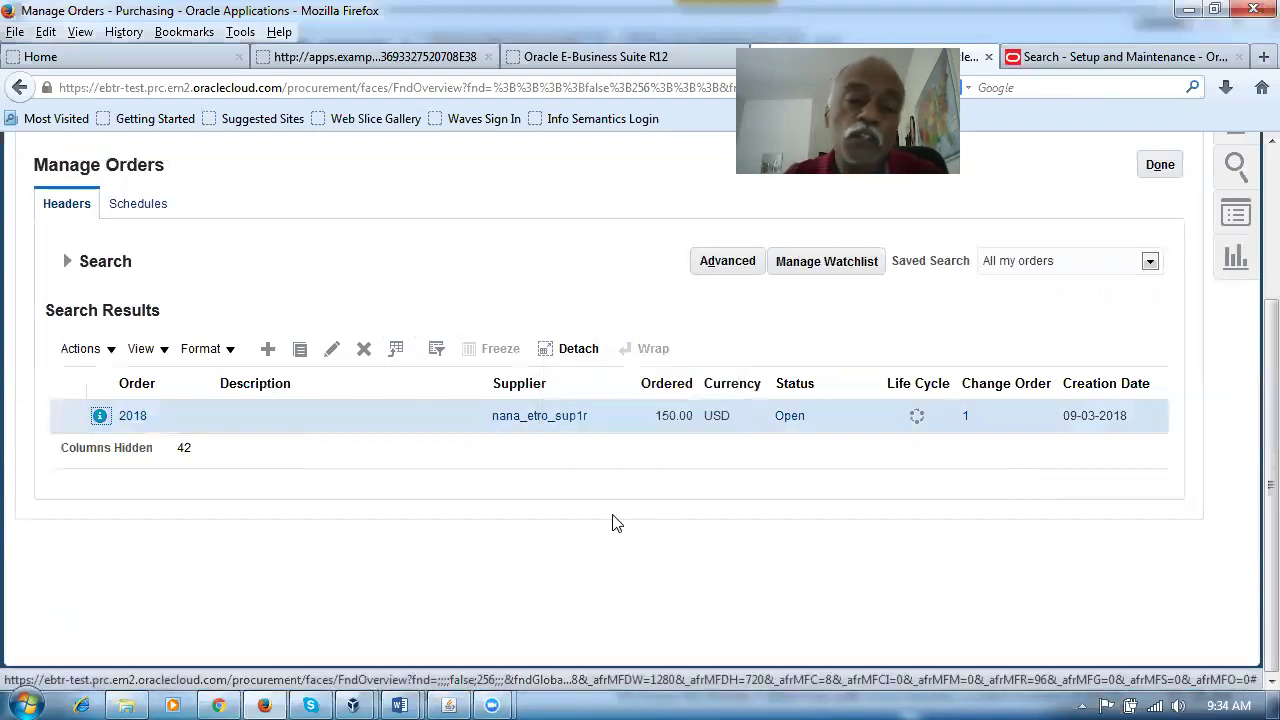
left_click(67, 263)
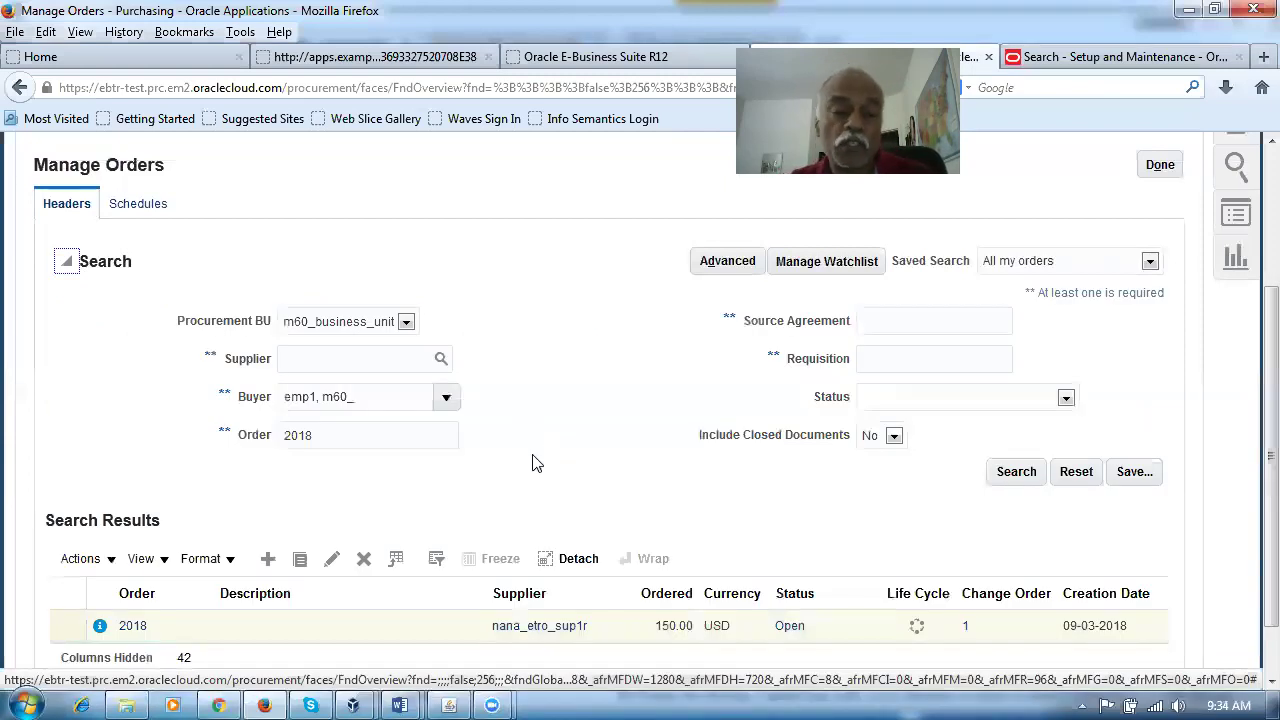
left_click(1022, 474)
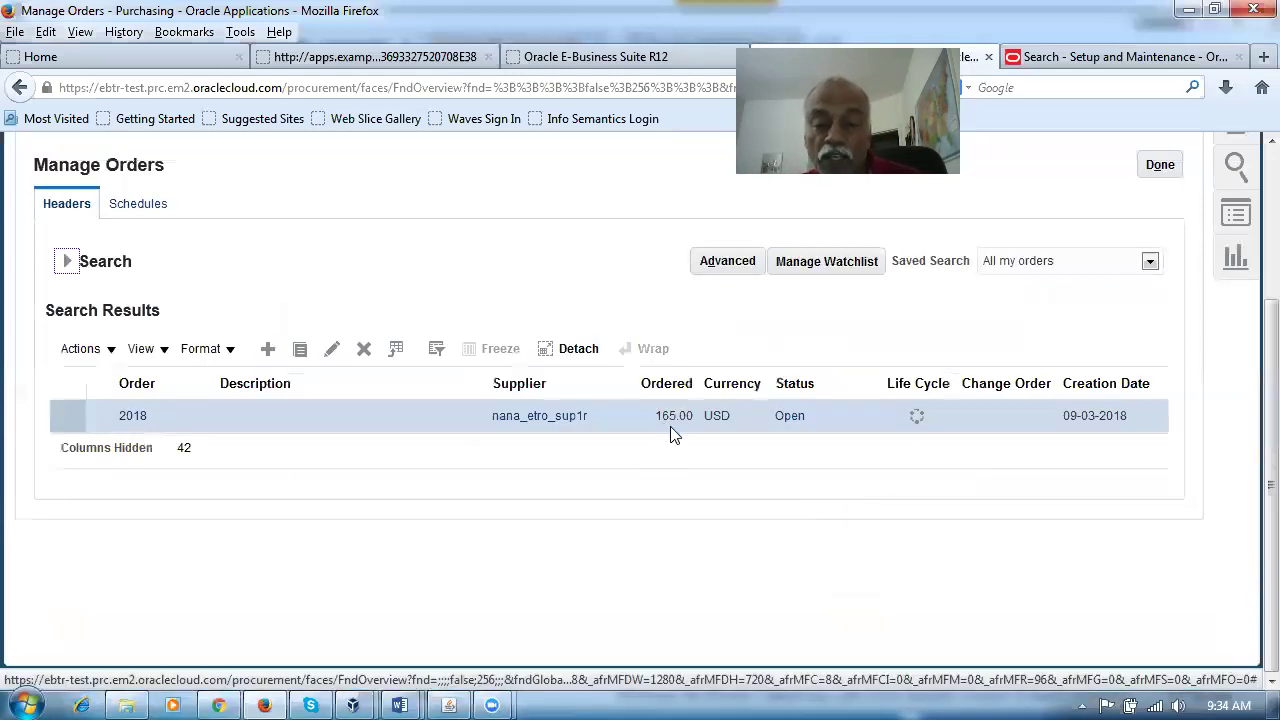
left_click(132, 418)
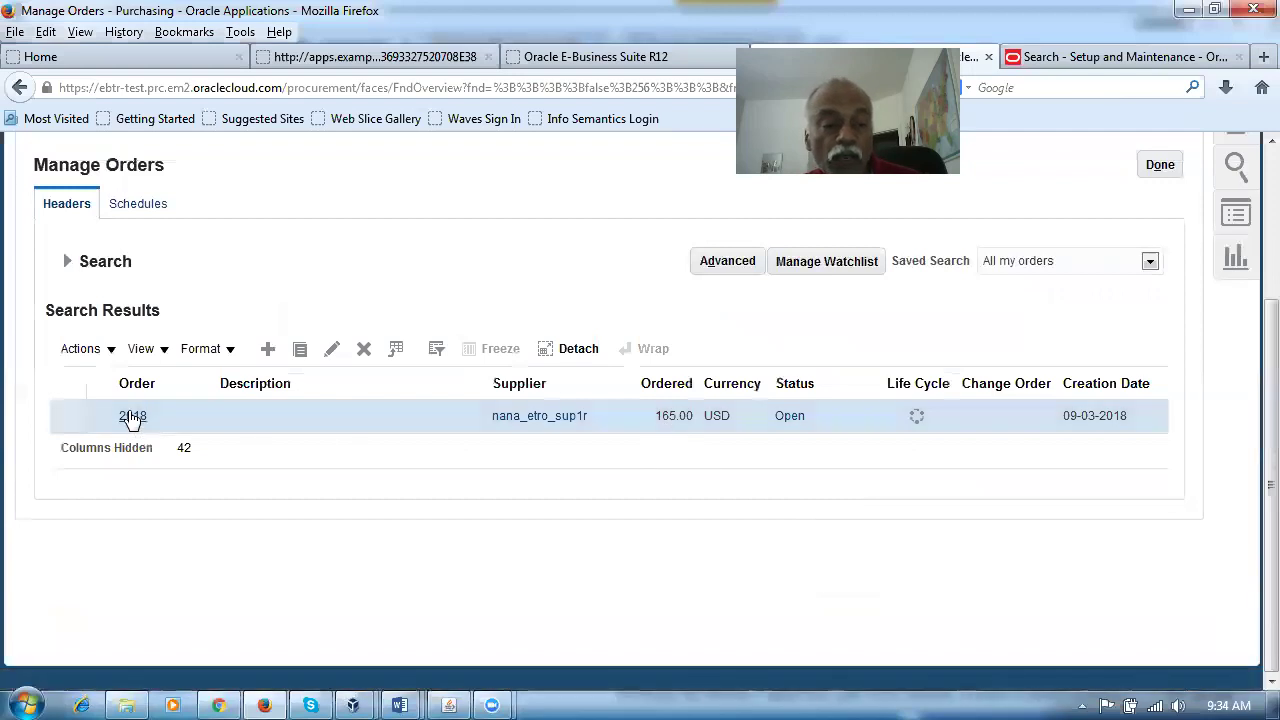
left_click(219, 704)
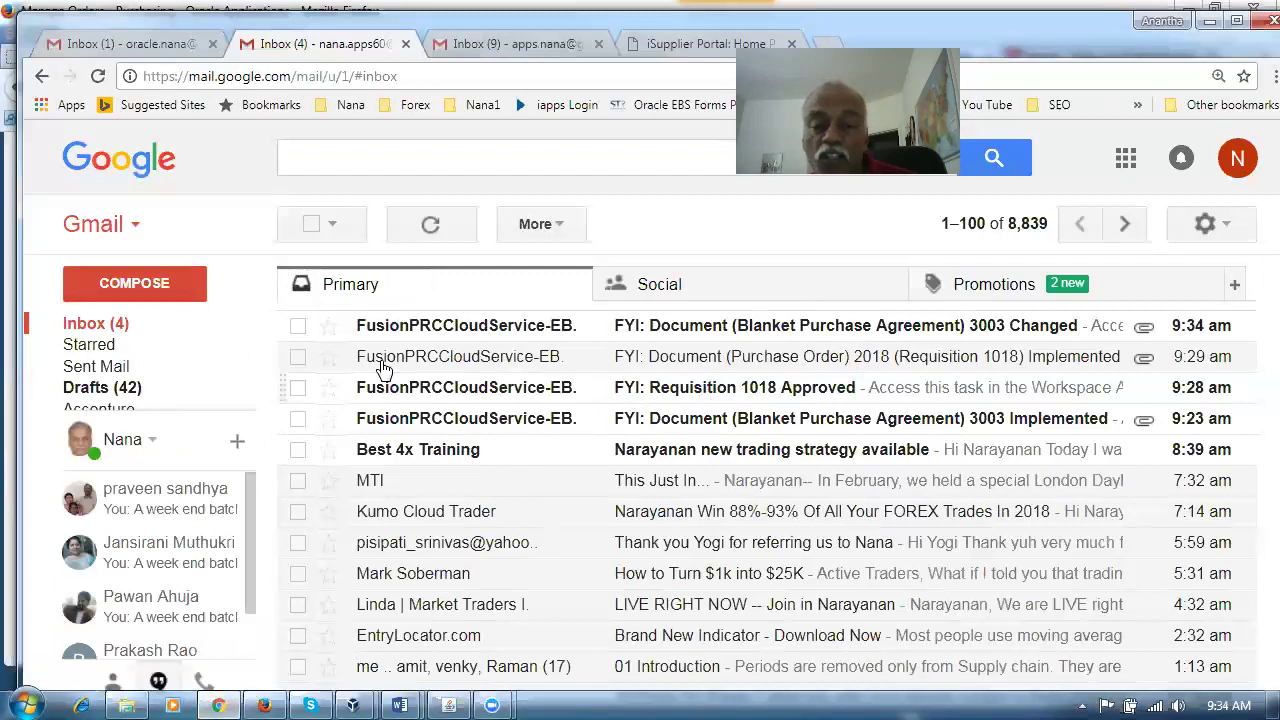
Refresh the Gmail inbox to receive the notification that agreement 3003 was changed
left_click(80, 328)
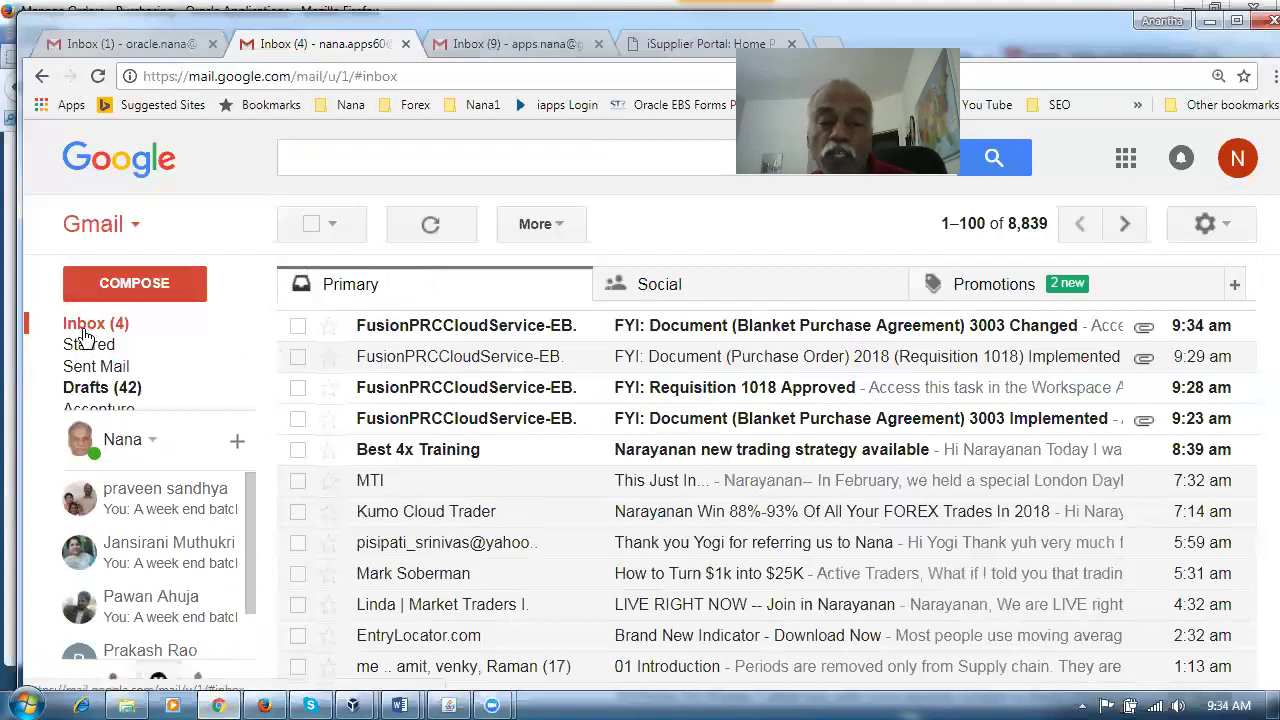
left_click(84, 330)
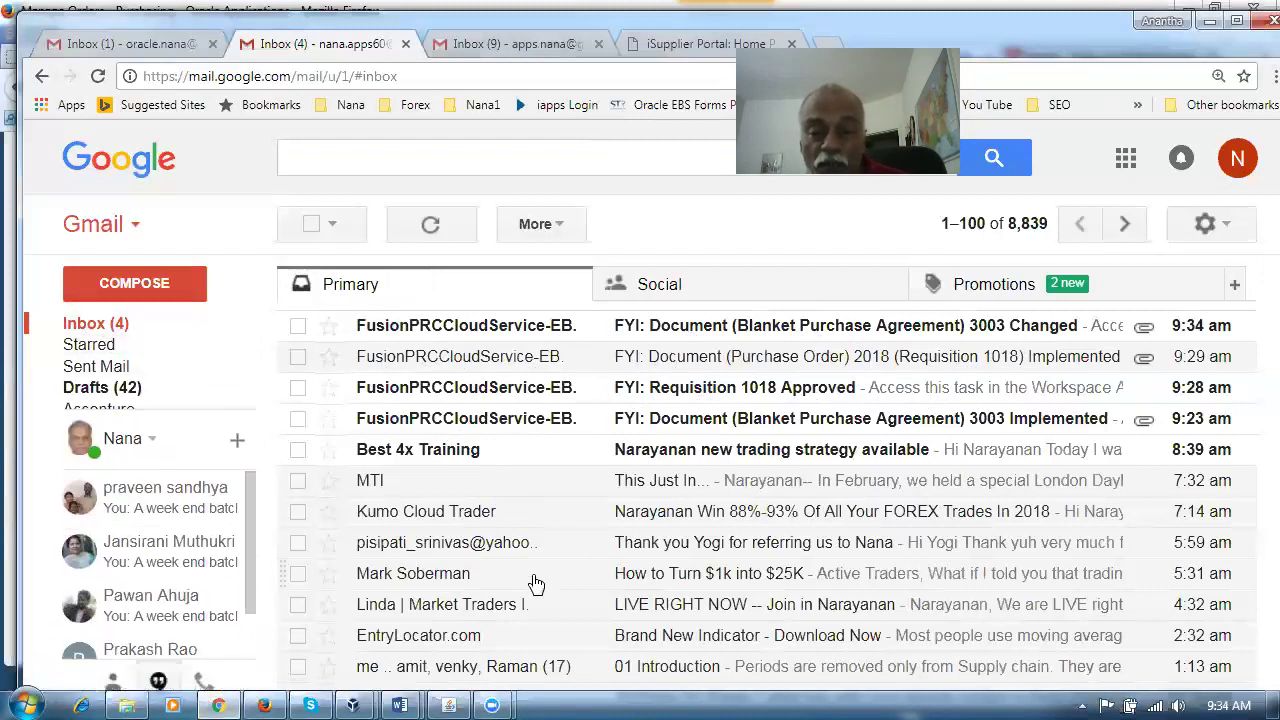
left_click(264, 705)
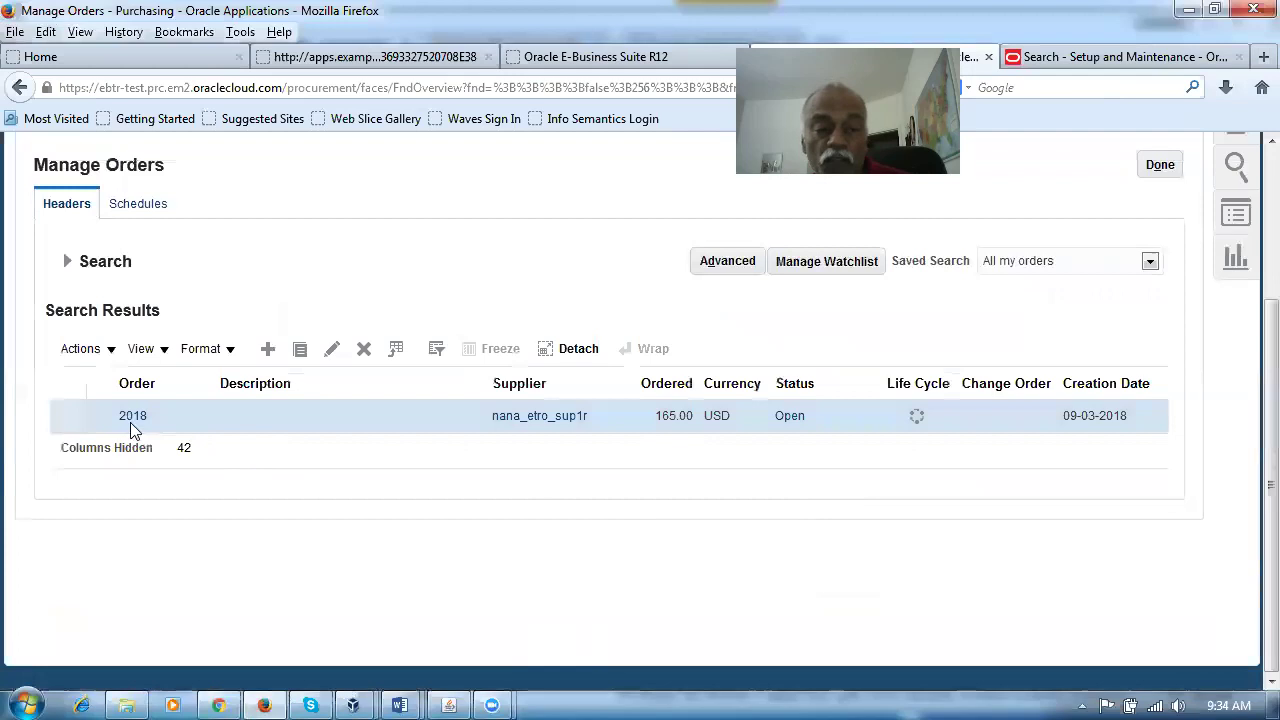
Open purchase order 2018 and check its line: quantity 15, price 11.00, 165.00 ordered
left_click(89, 353)
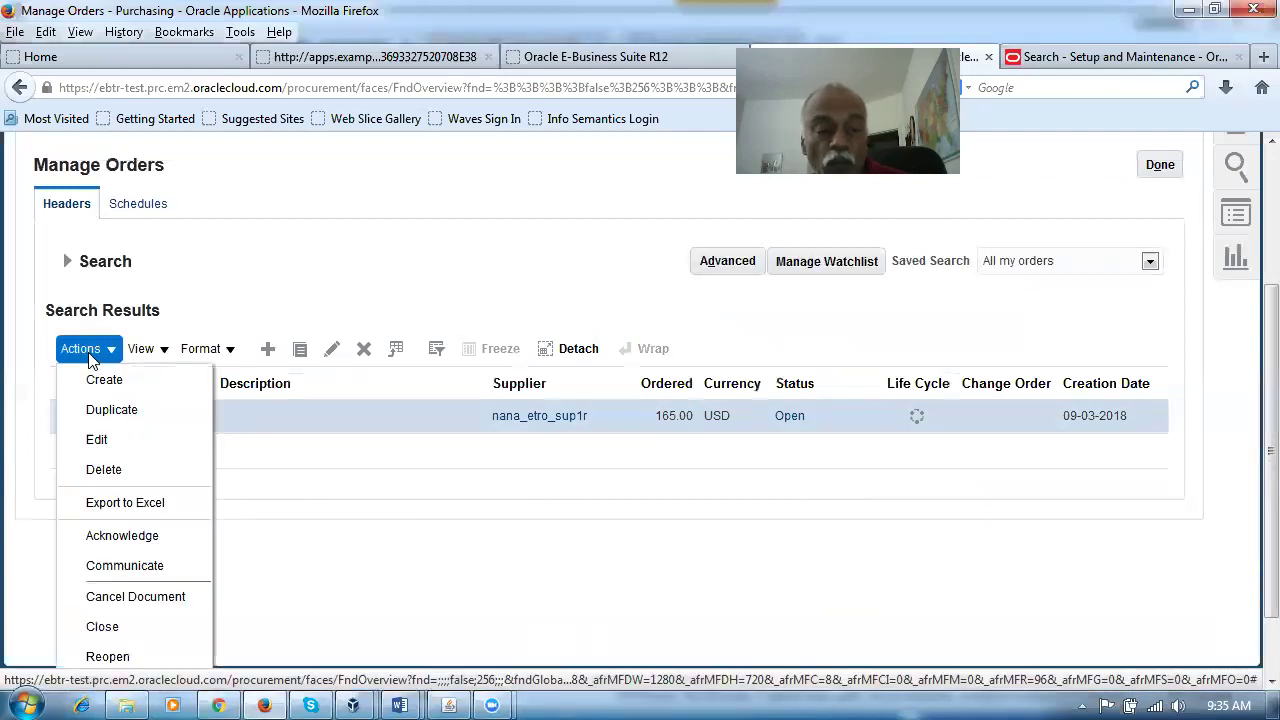
left_click(346, 534)
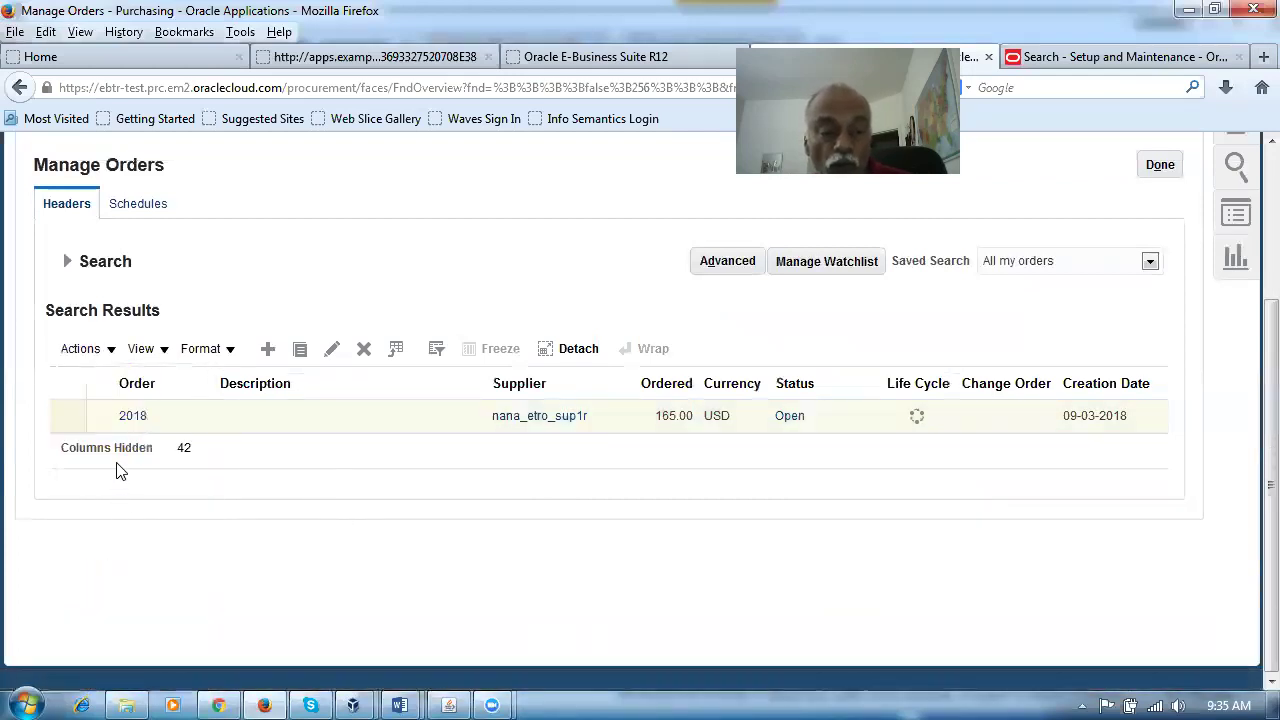
left_click(130, 417)
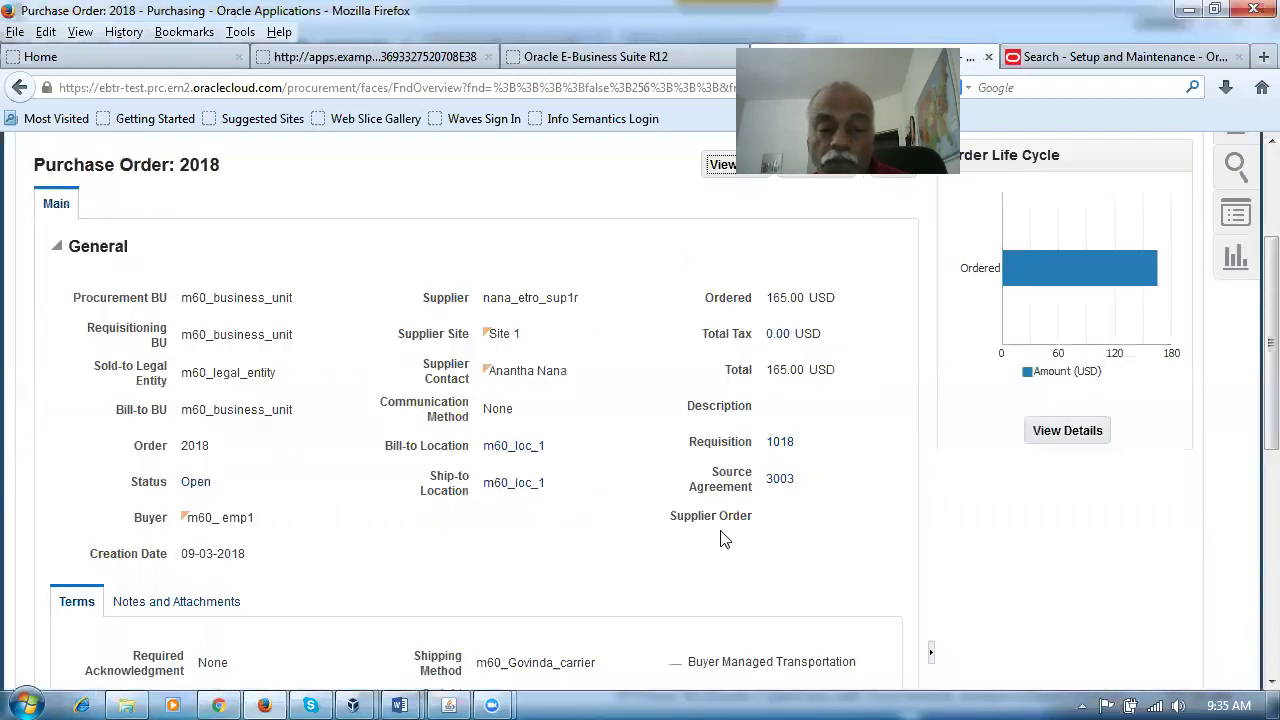
scroll(720, 530, "down", 5)
scroll(720, 527, "down", 1)
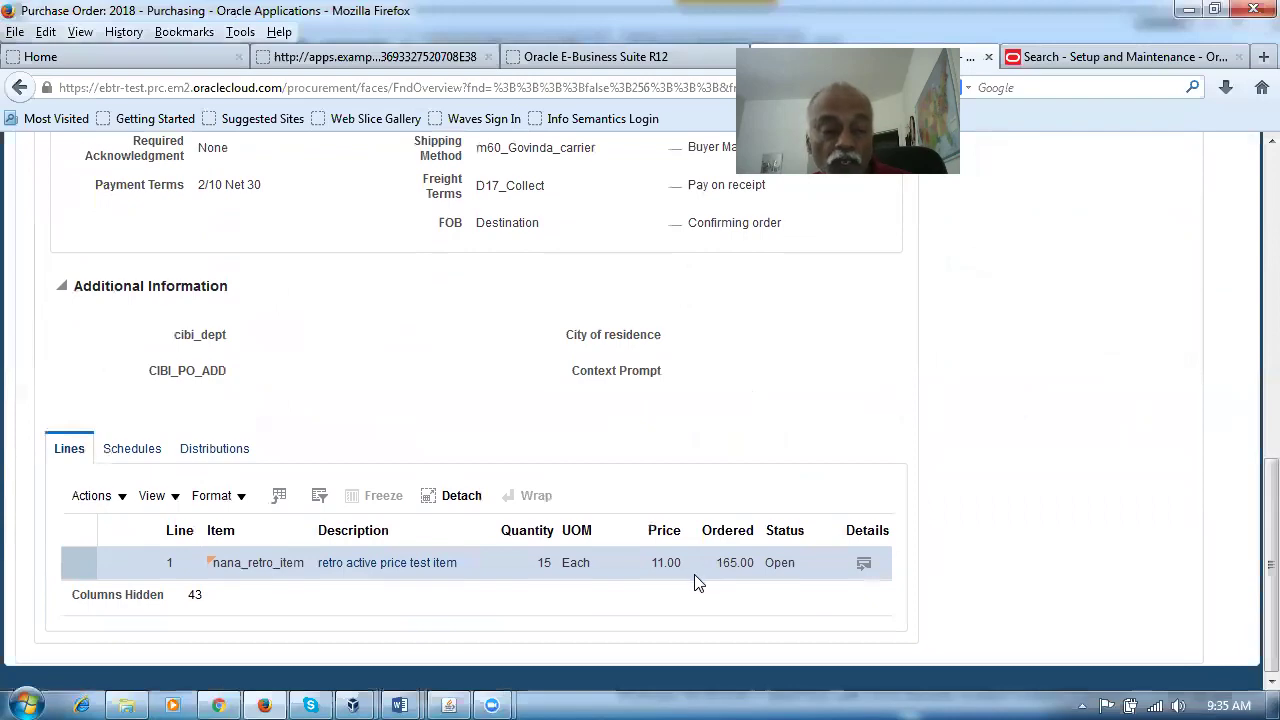
left_click(219, 701)
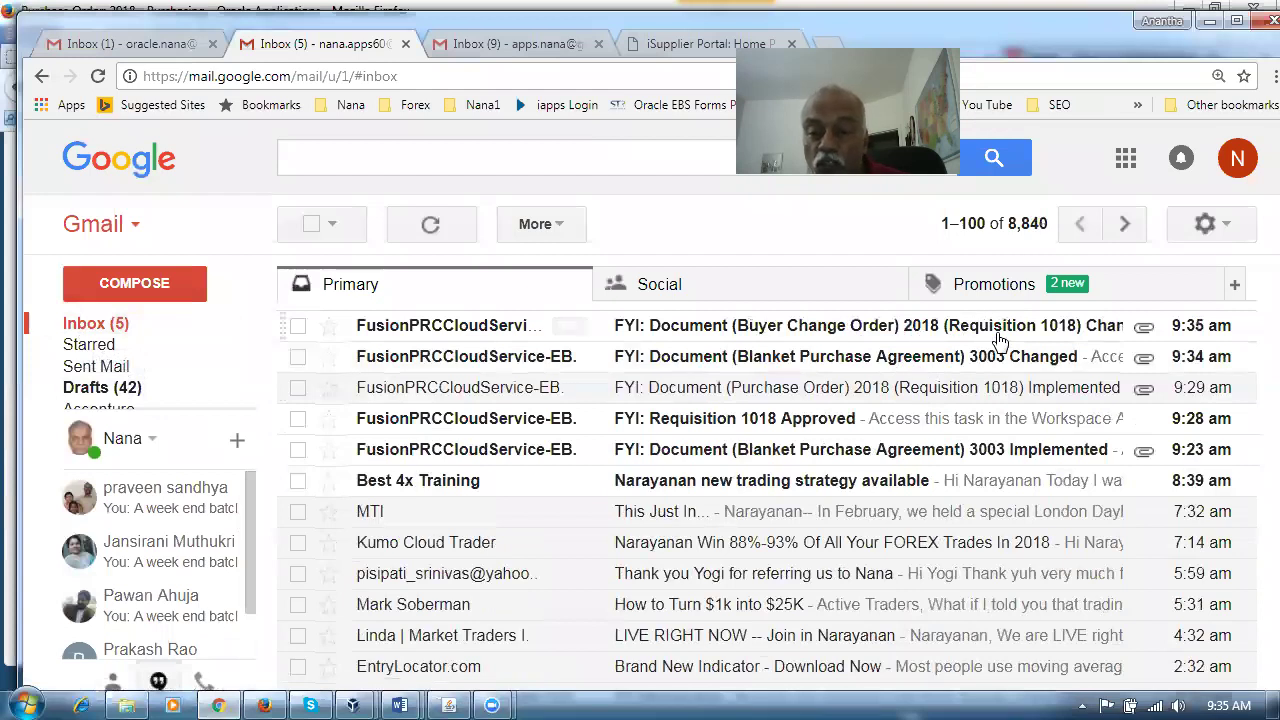
Read the buyer change order 2018 email (Retroactive Price Change, 165.00 USD), then return to the inbox
left_click(865, 334)
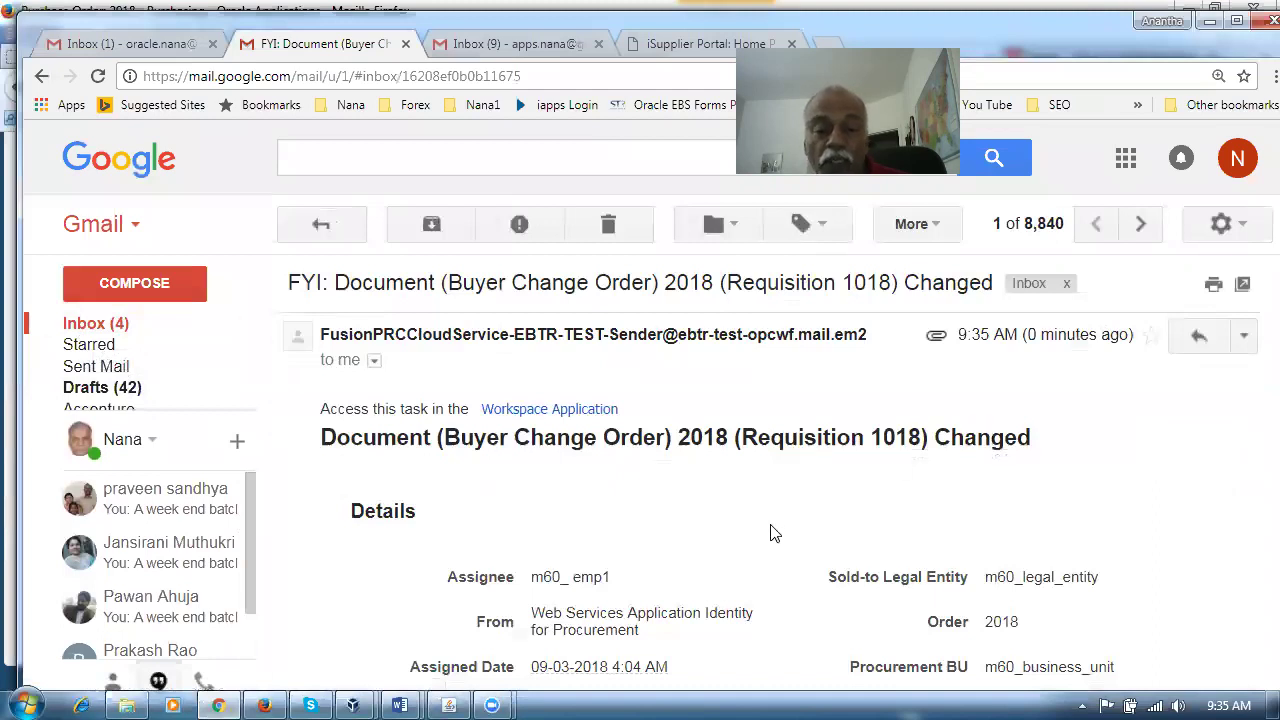
scroll(771, 532, "down", 2)
scroll(773, 533, "down", 3)
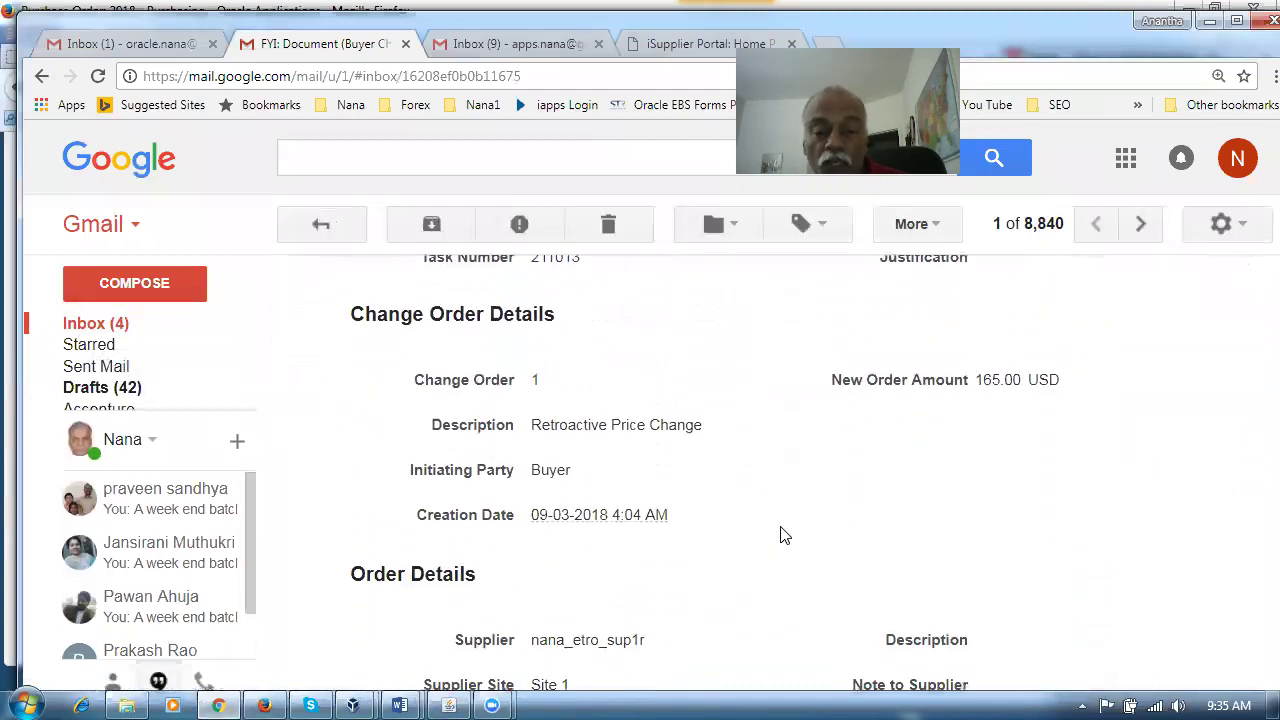
scroll(784, 536, "down", 1)
scroll(786, 538, "down", 3)
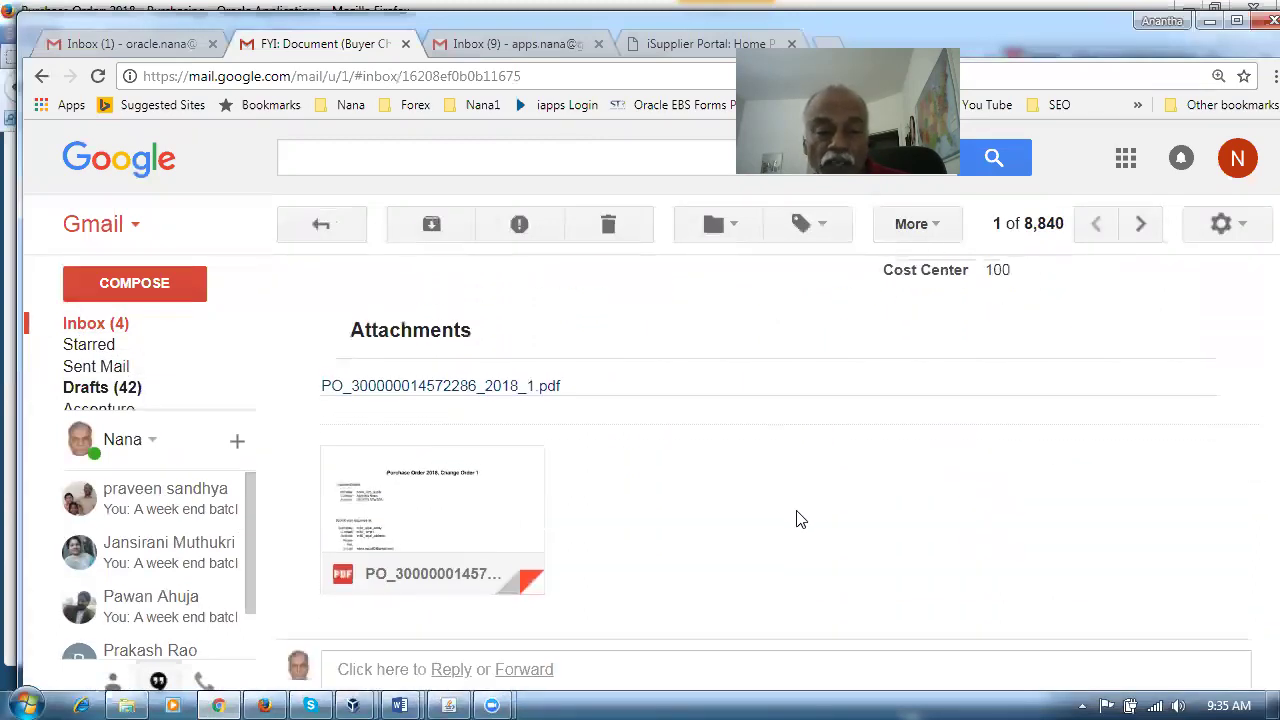
scroll(797, 518, "up", 4)
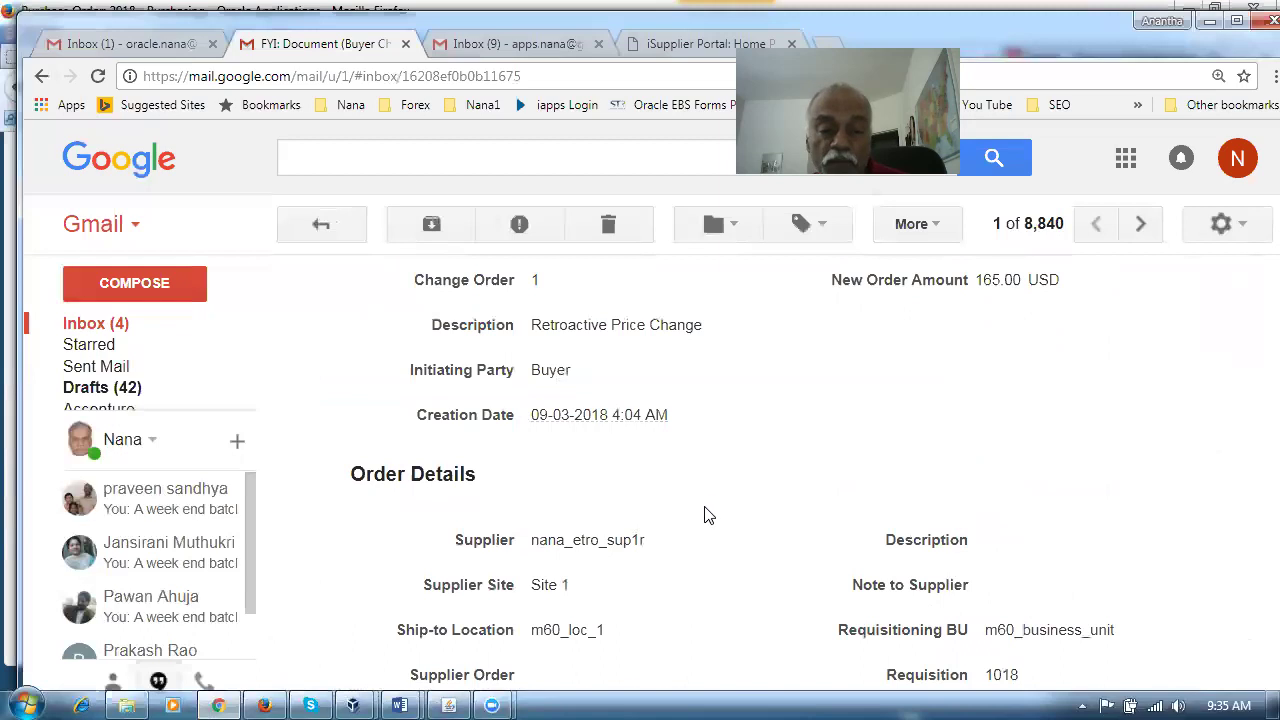
scroll(704, 515, "up", 2)
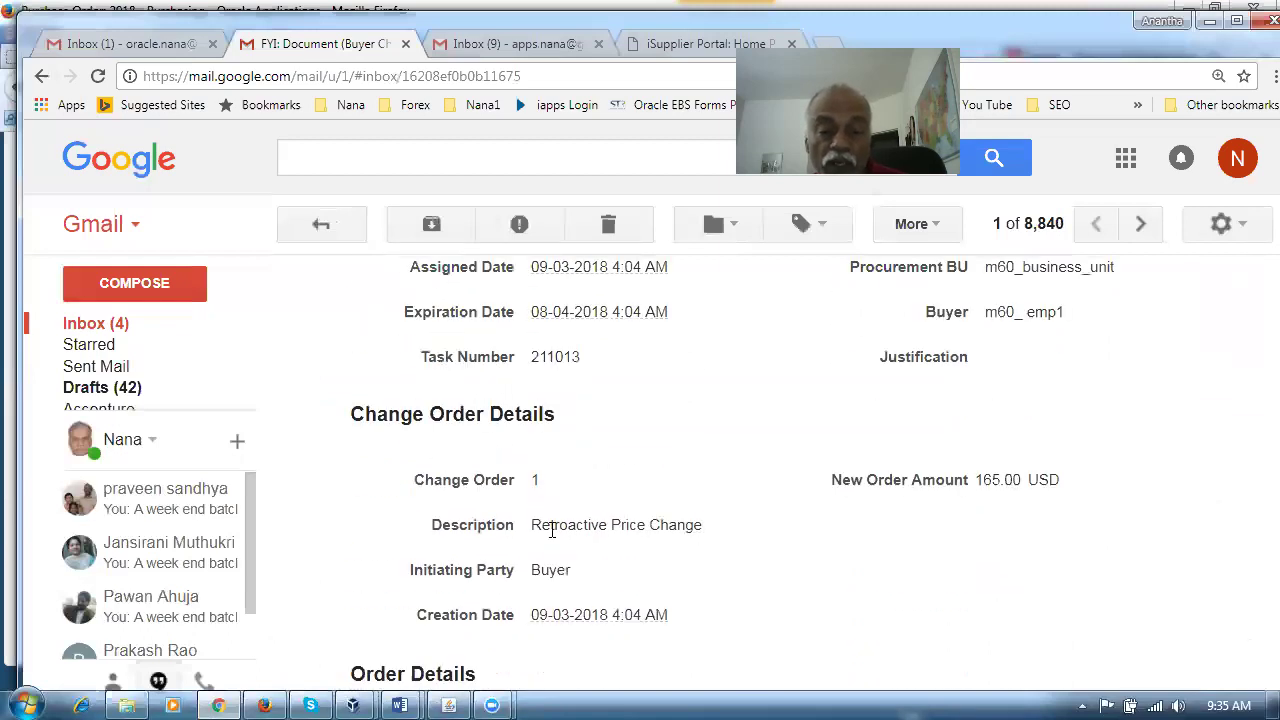
left_click_drag(561, 531, 686, 528)
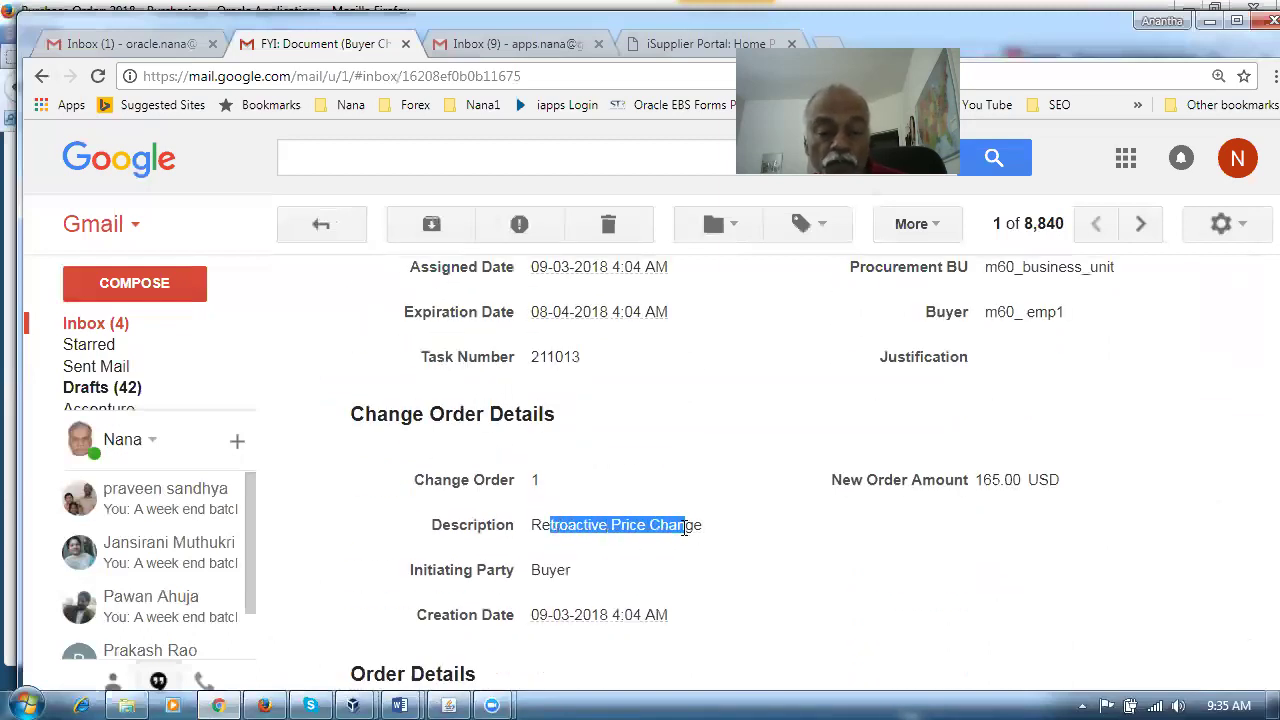
left_click(730, 563)
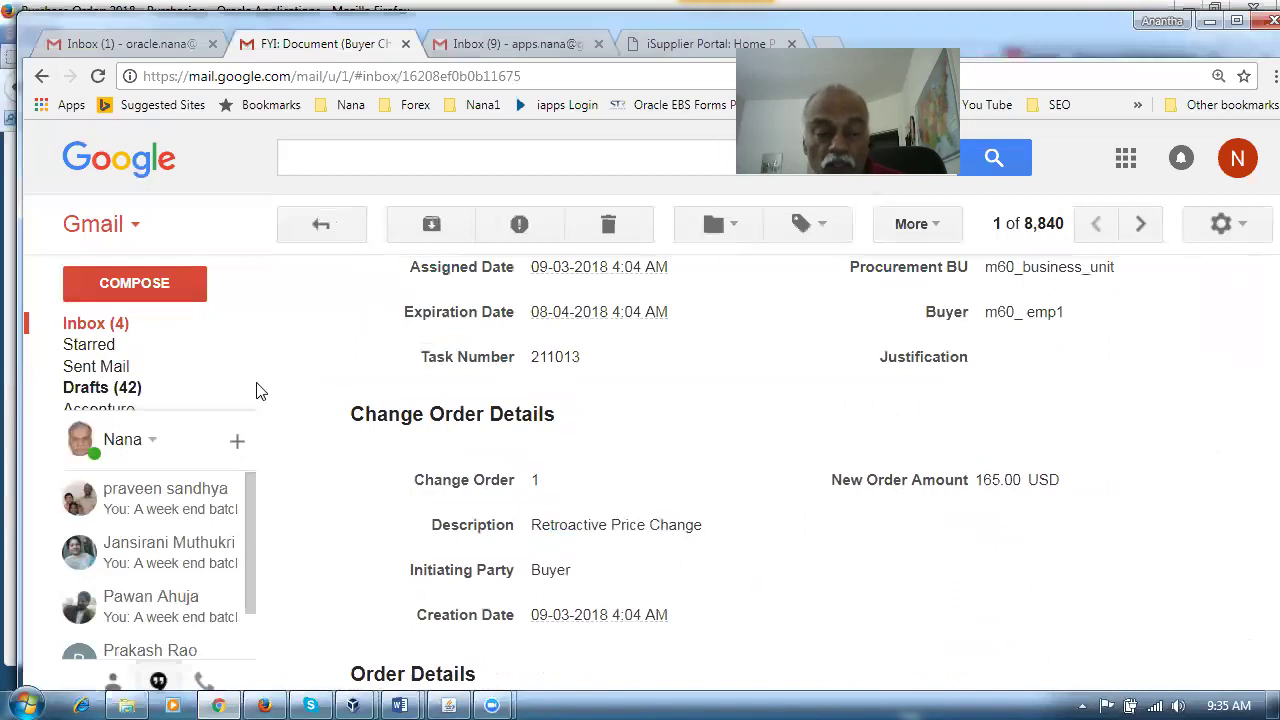
left_click(108, 330)
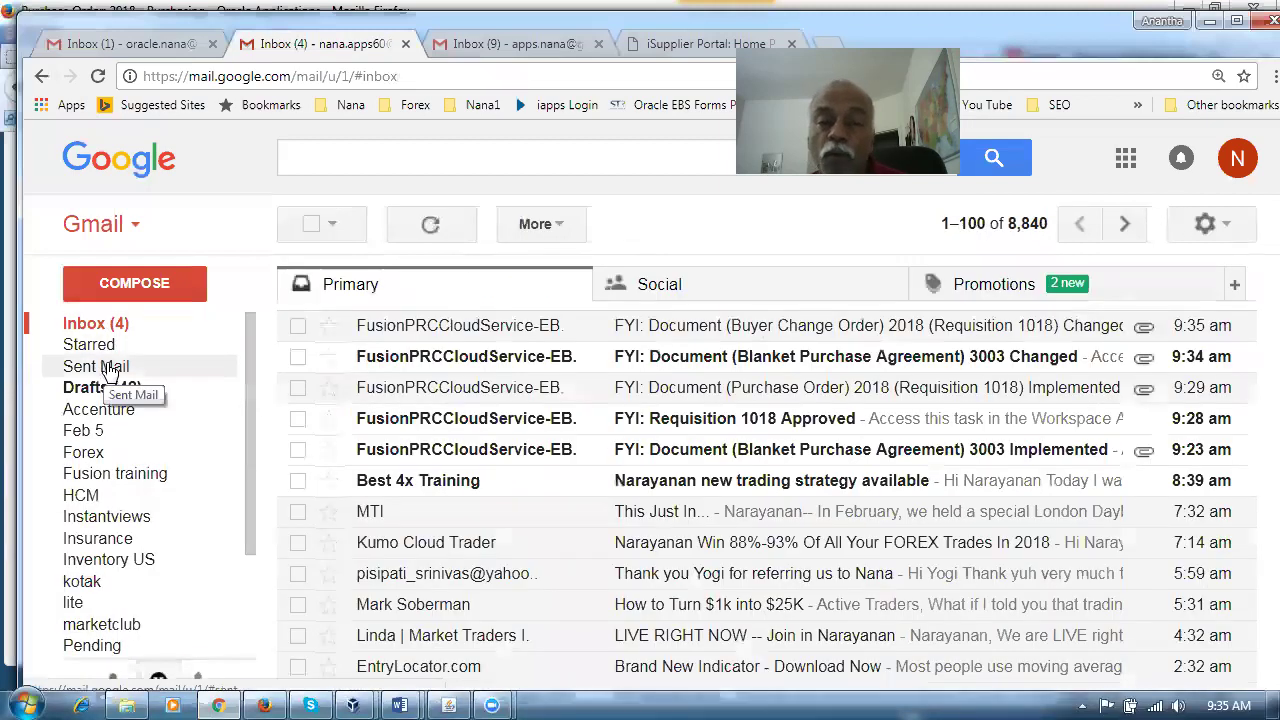
Go from the Oracle home page to the Warehouse Operations Receipts work area
left_click(262, 705)
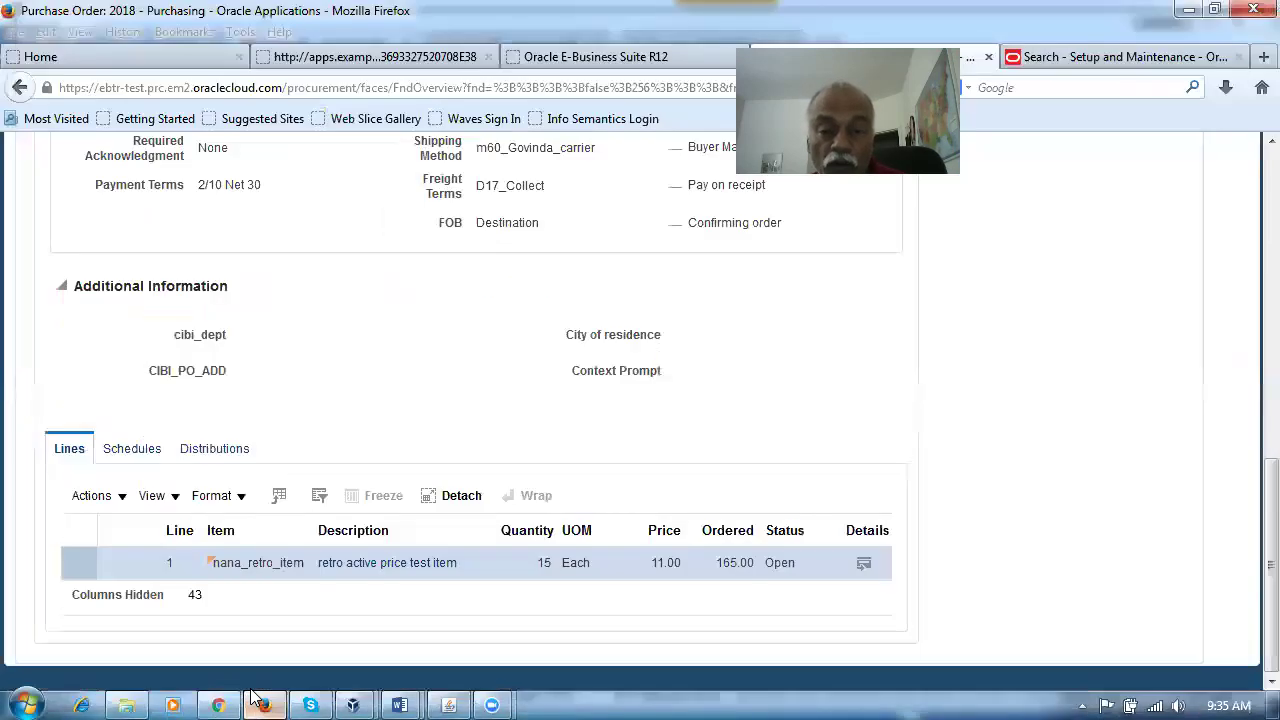
scroll(637, 405, "up", 10)
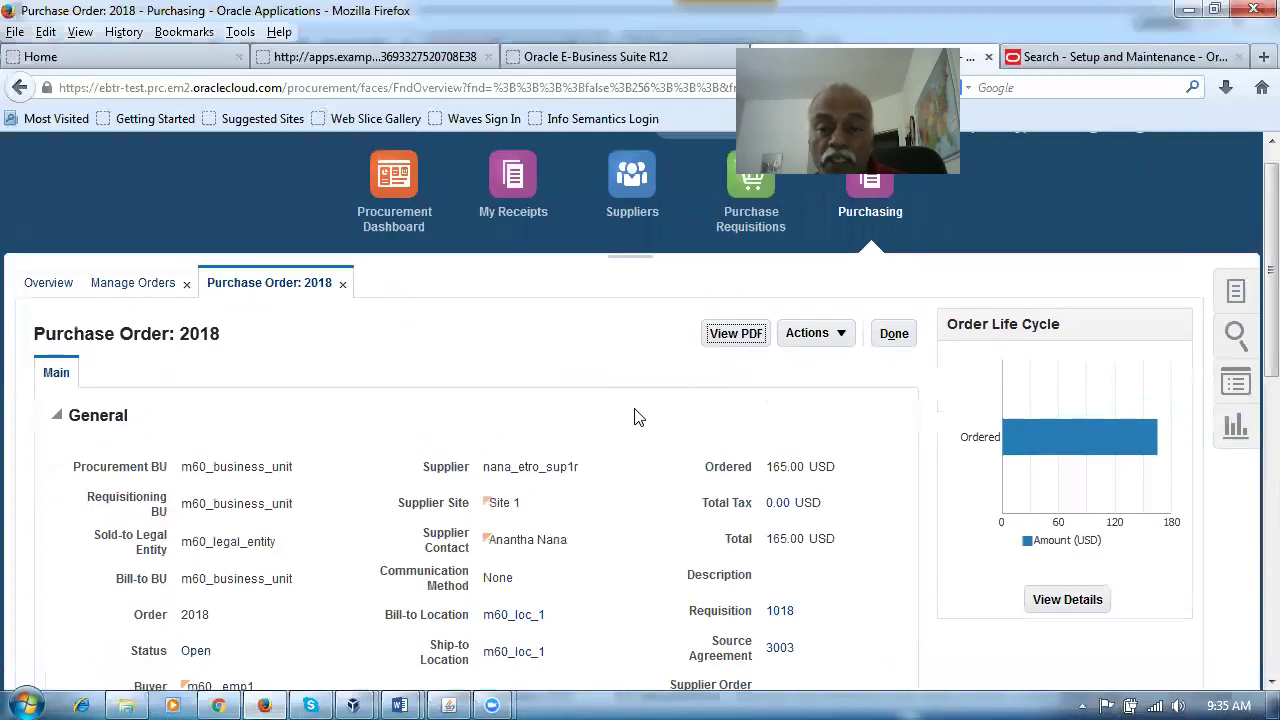
left_click(1115, 57)
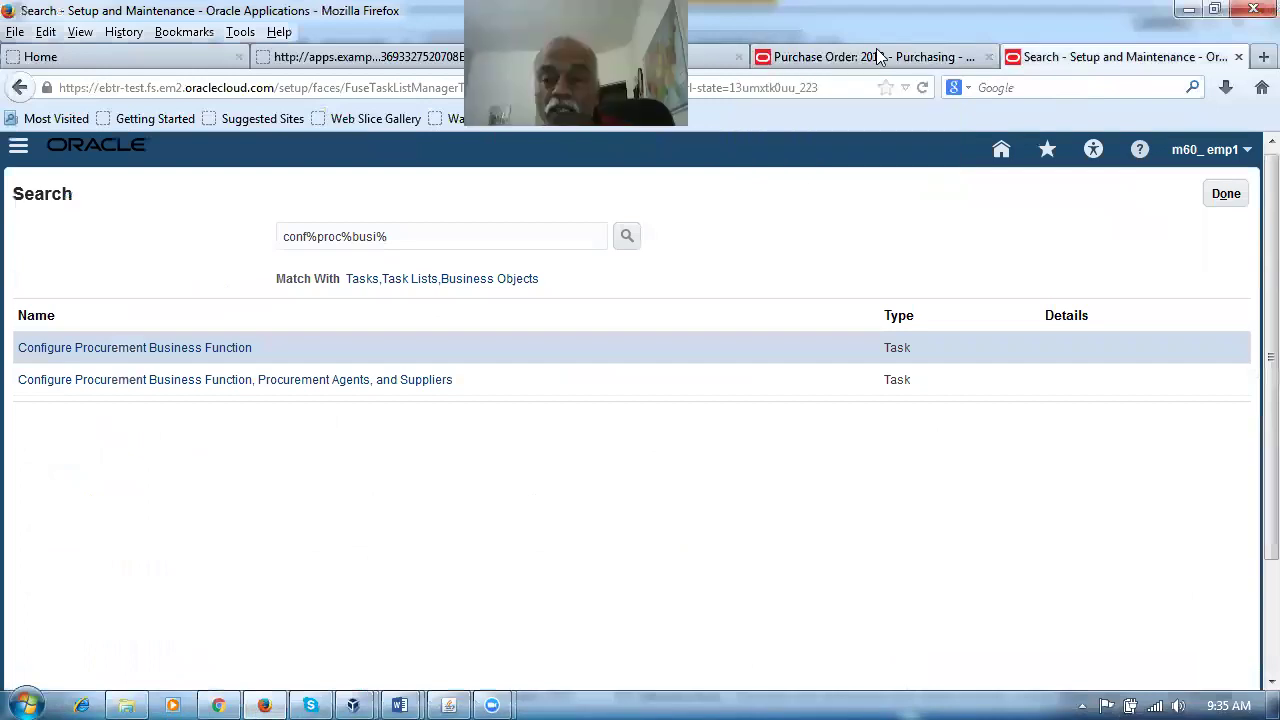
left_click(996, 160)
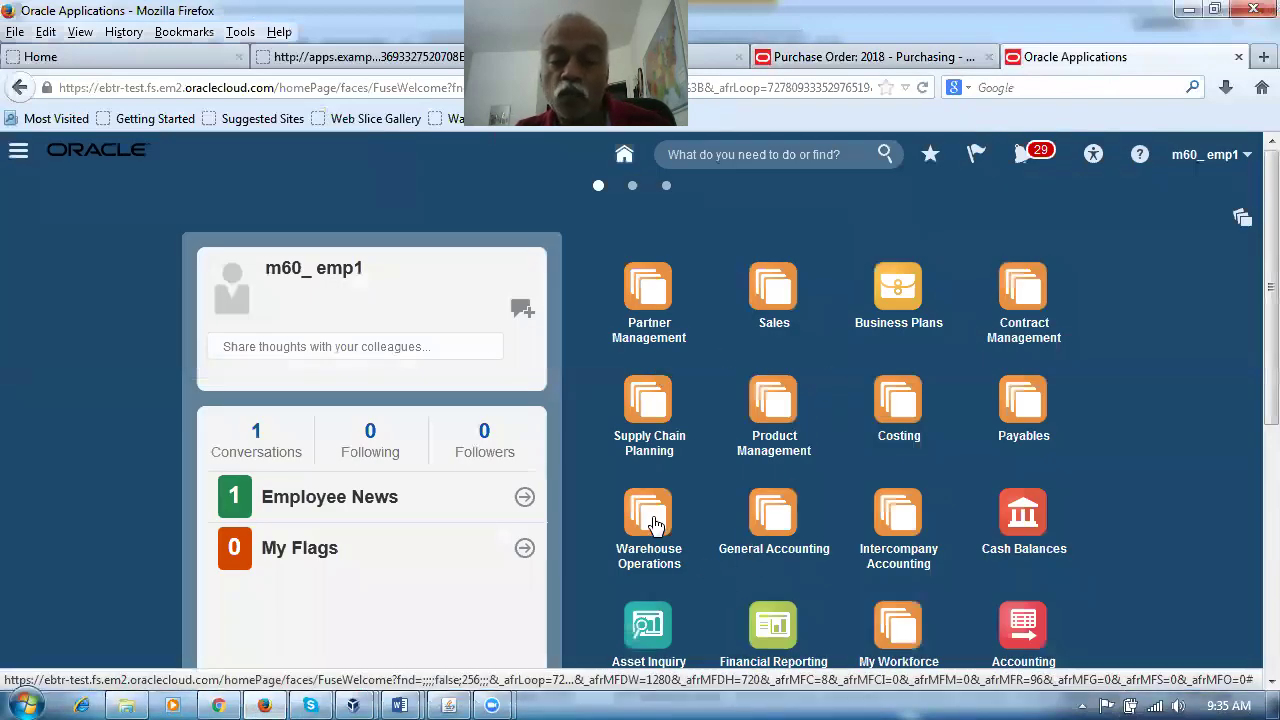
scroll(768, 497, "down", 4)
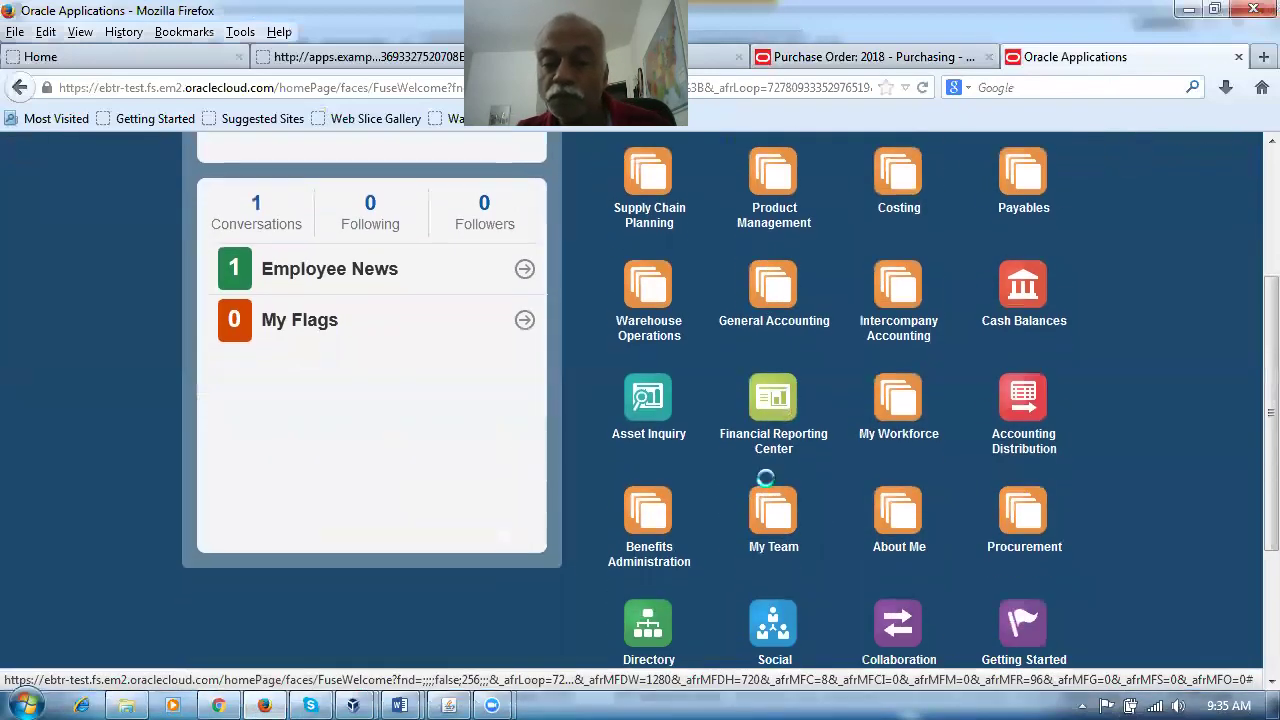
left_click(638, 290)
left_click(904, 504)
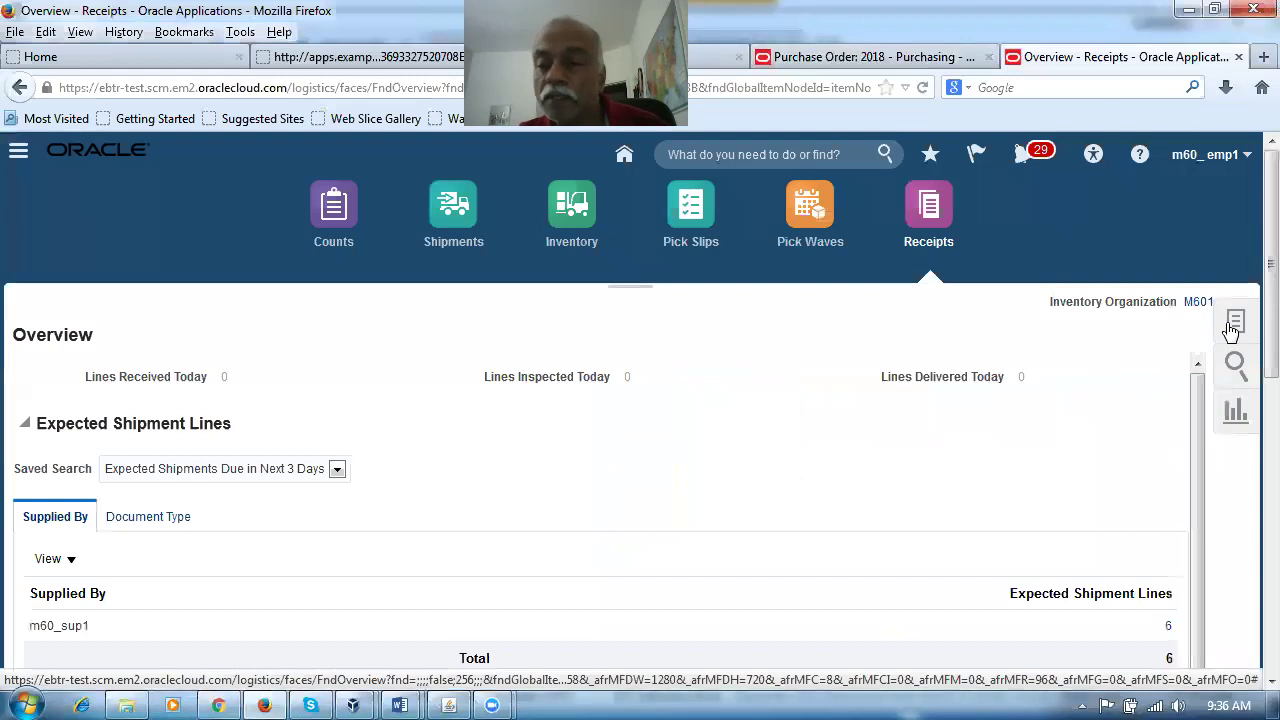
Find expected shipments for PO 2018 with the due date filter cleared, and receive the nana_retro_item line
left_click(1233, 326)
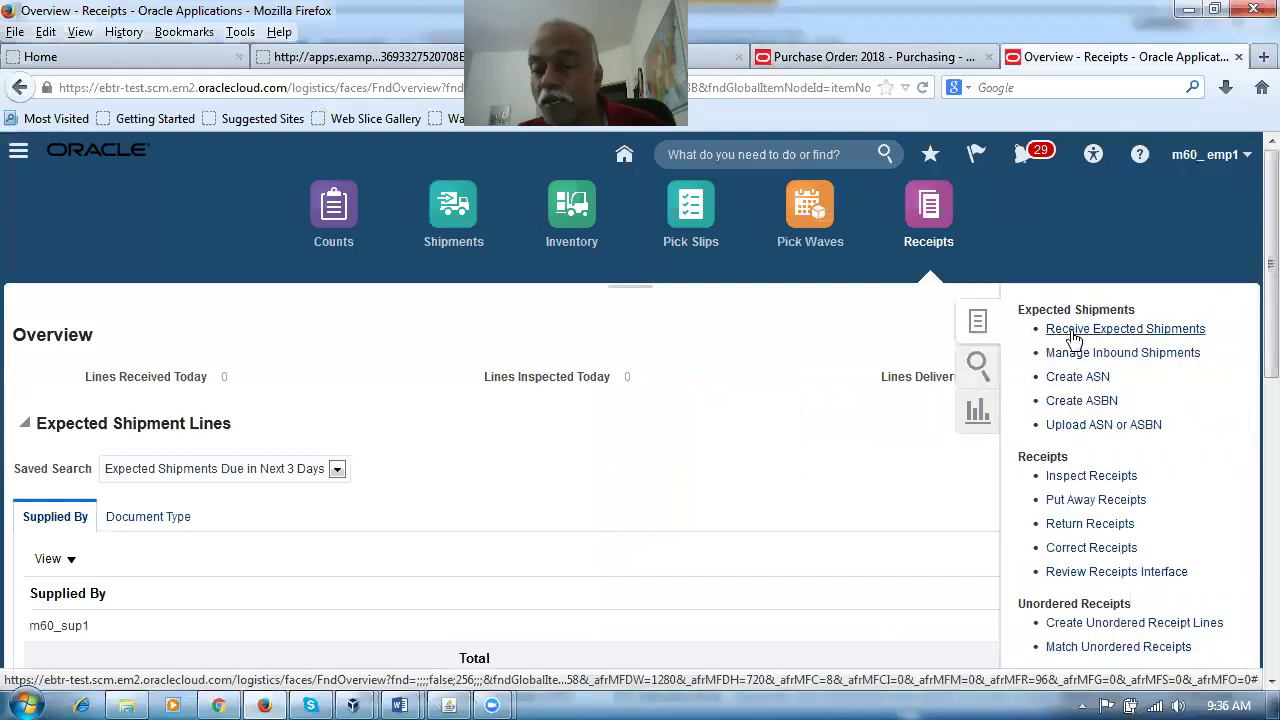
left_click(1070, 338)
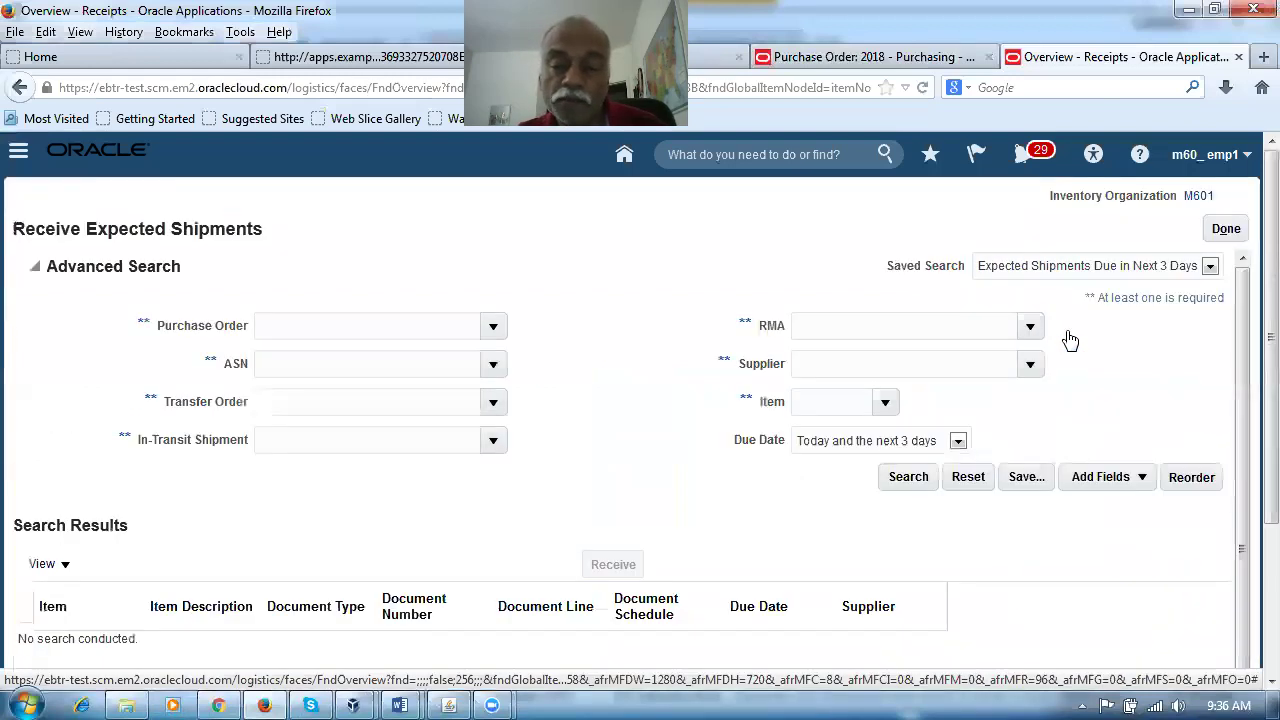
left_click(364, 327)
type("2018")
key("Tab")
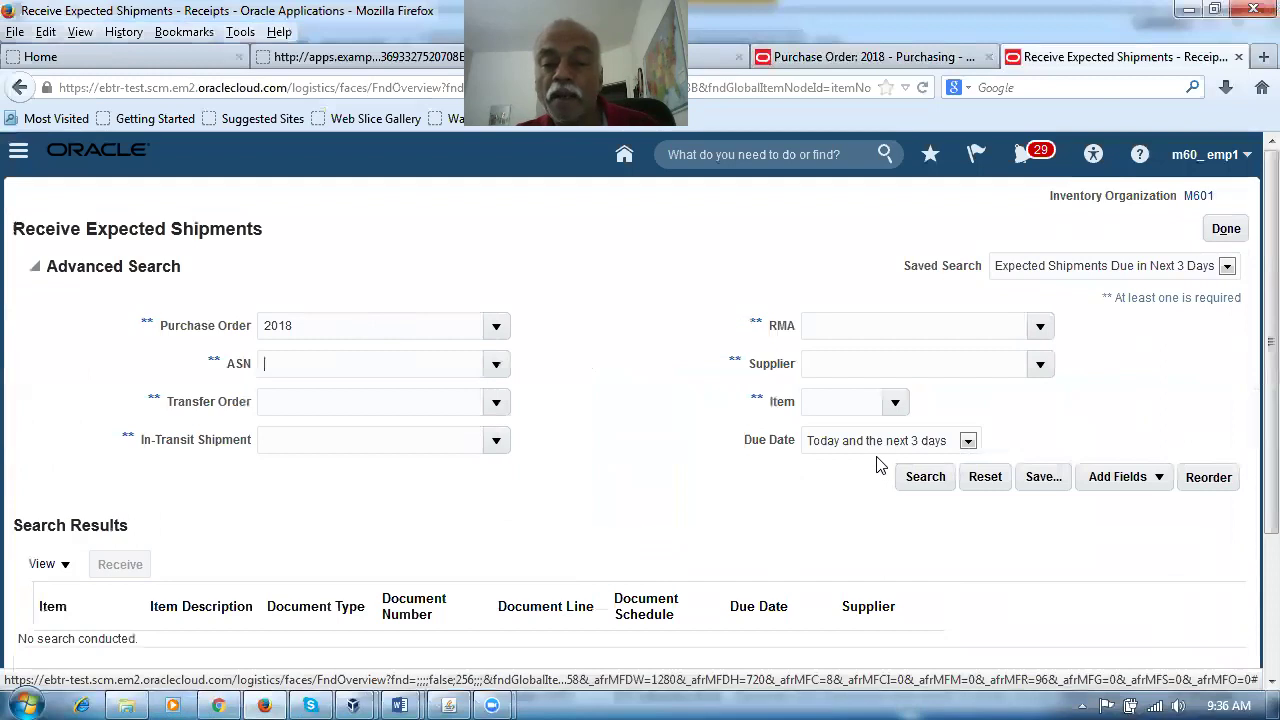
left_click(866, 444)
left_click(852, 462)
left_click(898, 480)
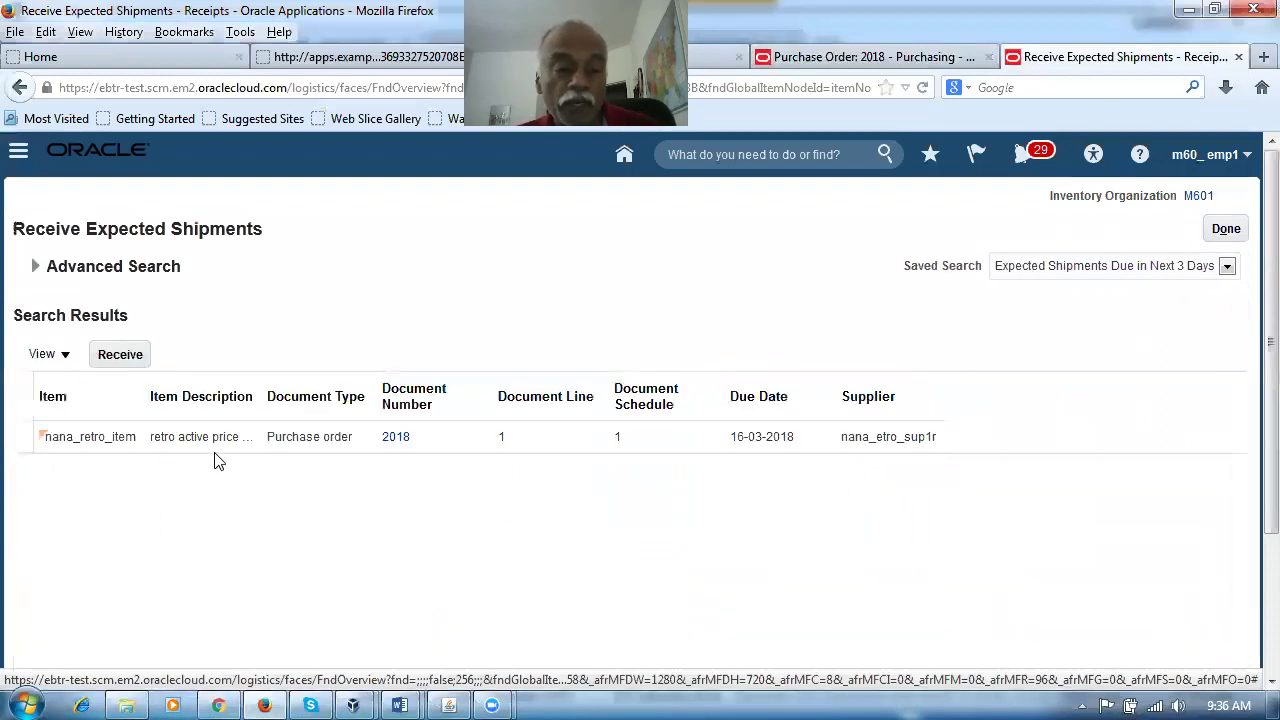
left_click(40, 436)
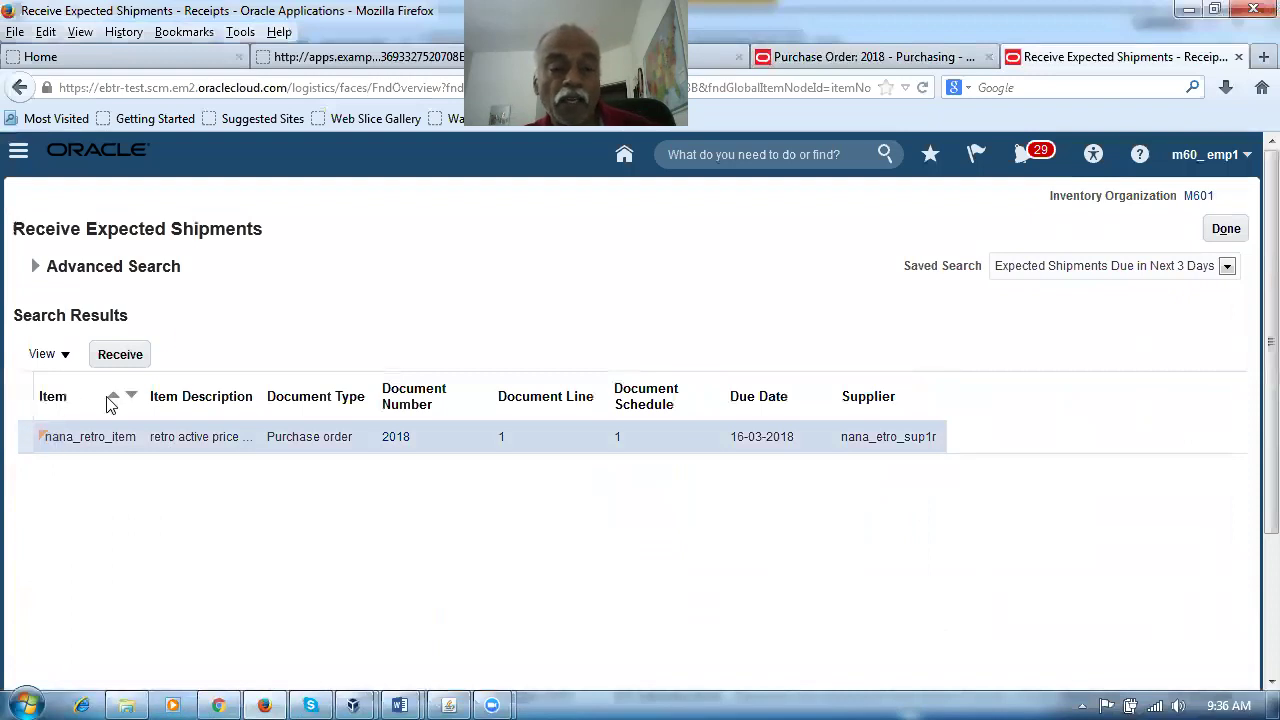
left_click(120, 354)
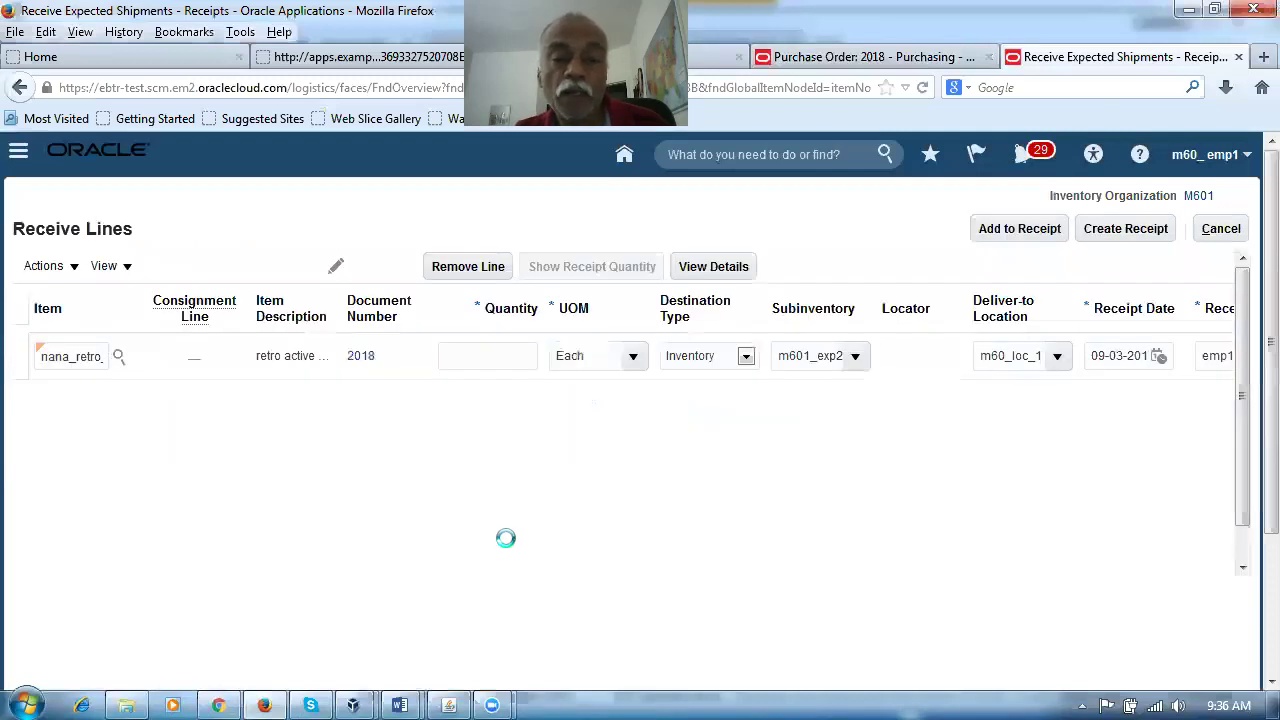
Receive 90 units and submit receipt 1014, then return to the Receipts overview
left_click(470, 355)
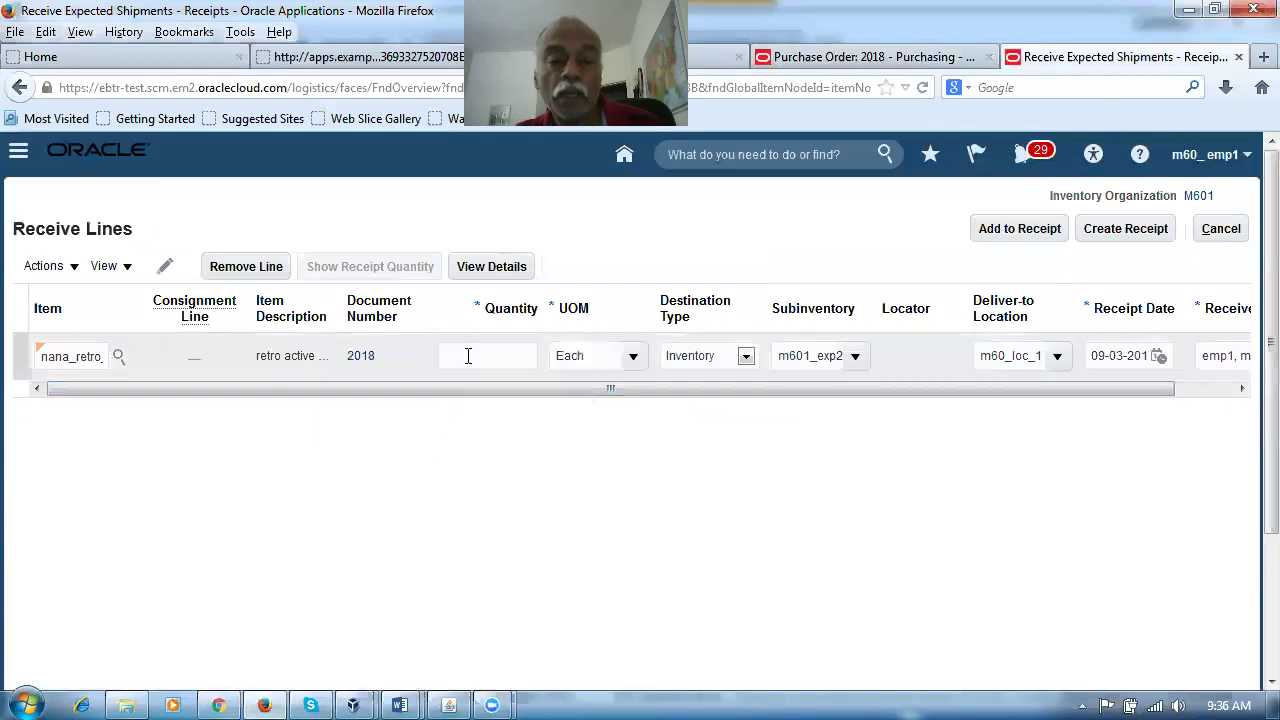
type("90")
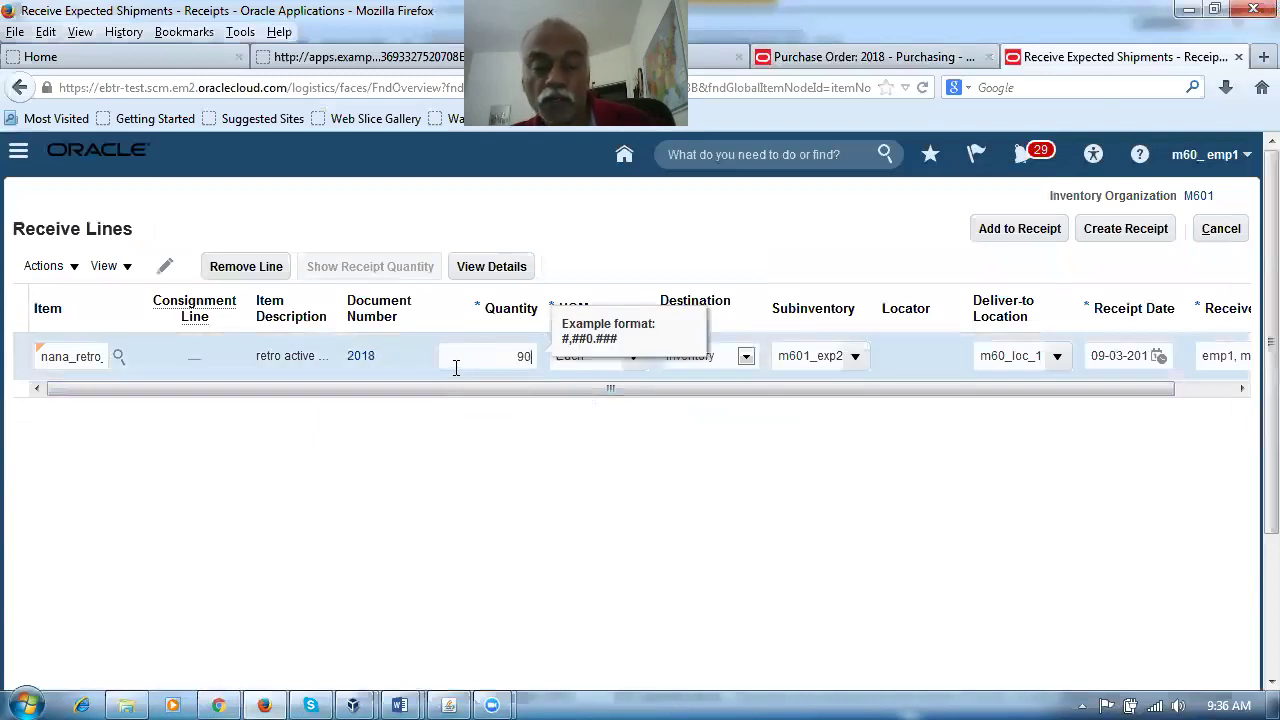
key("Tab")
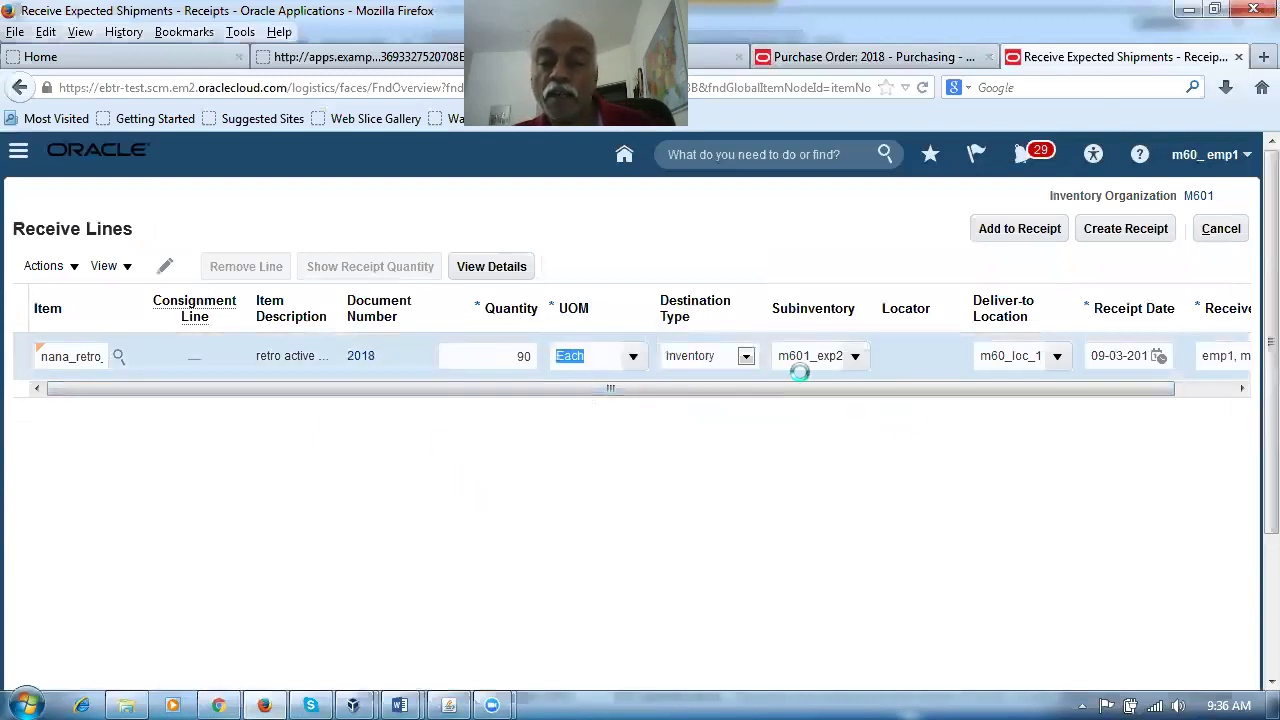
left_click(1127, 236)
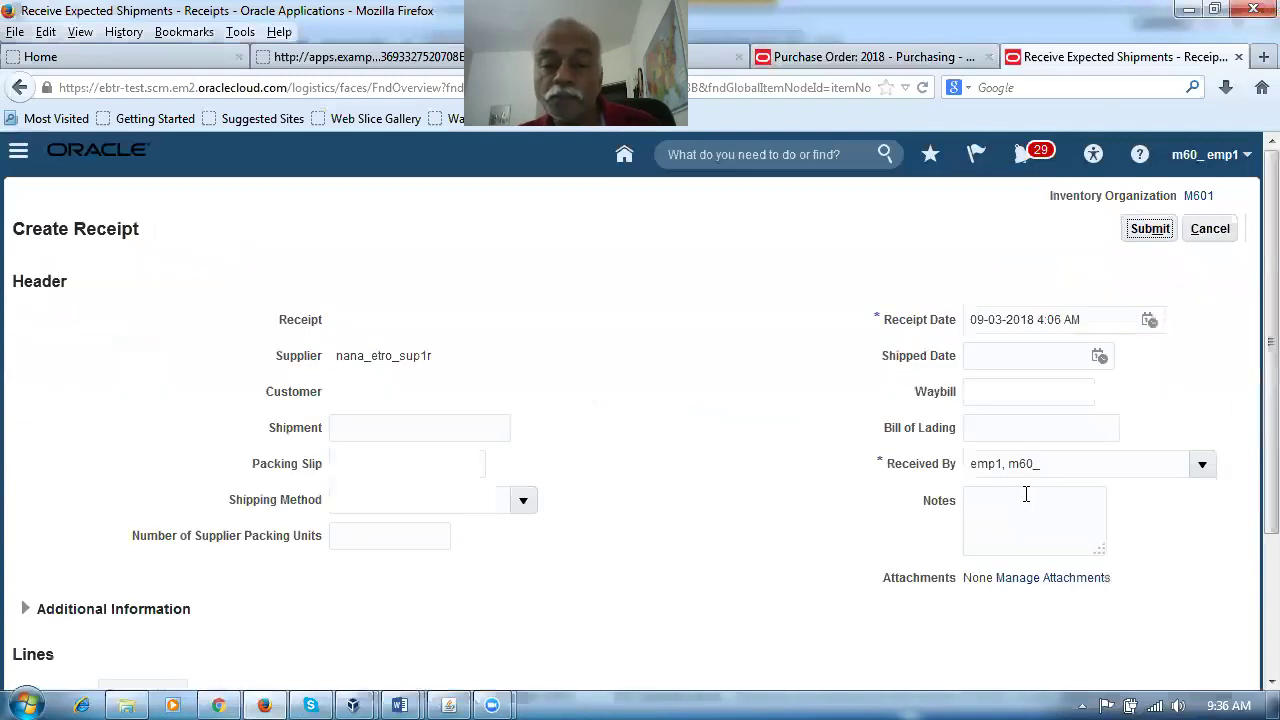
left_click(1145, 232)
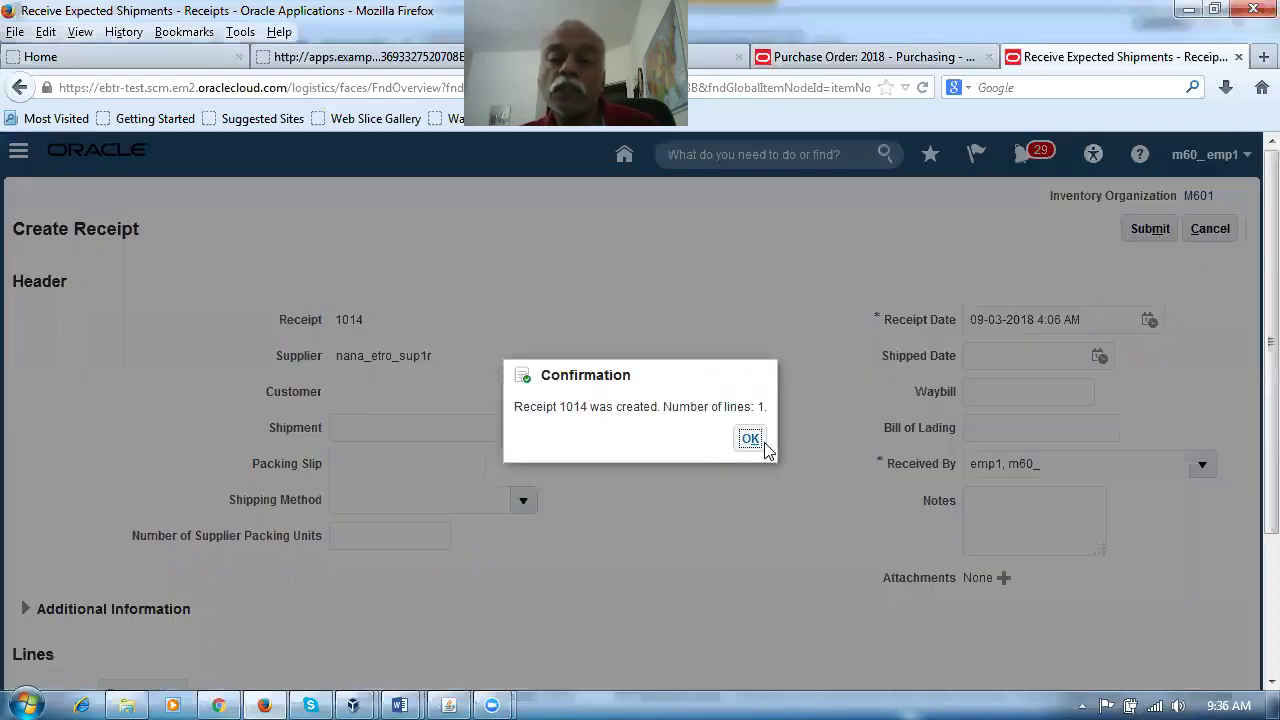
left_click(750, 440)
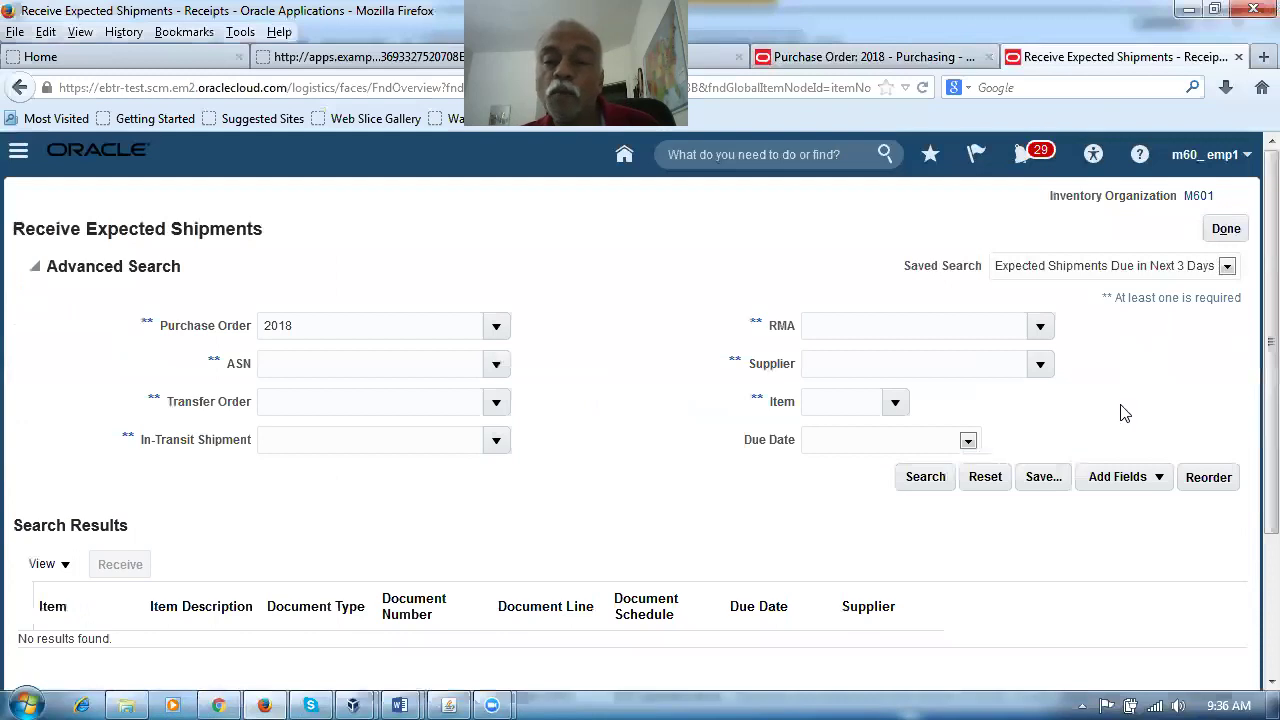
left_click(1226, 232)
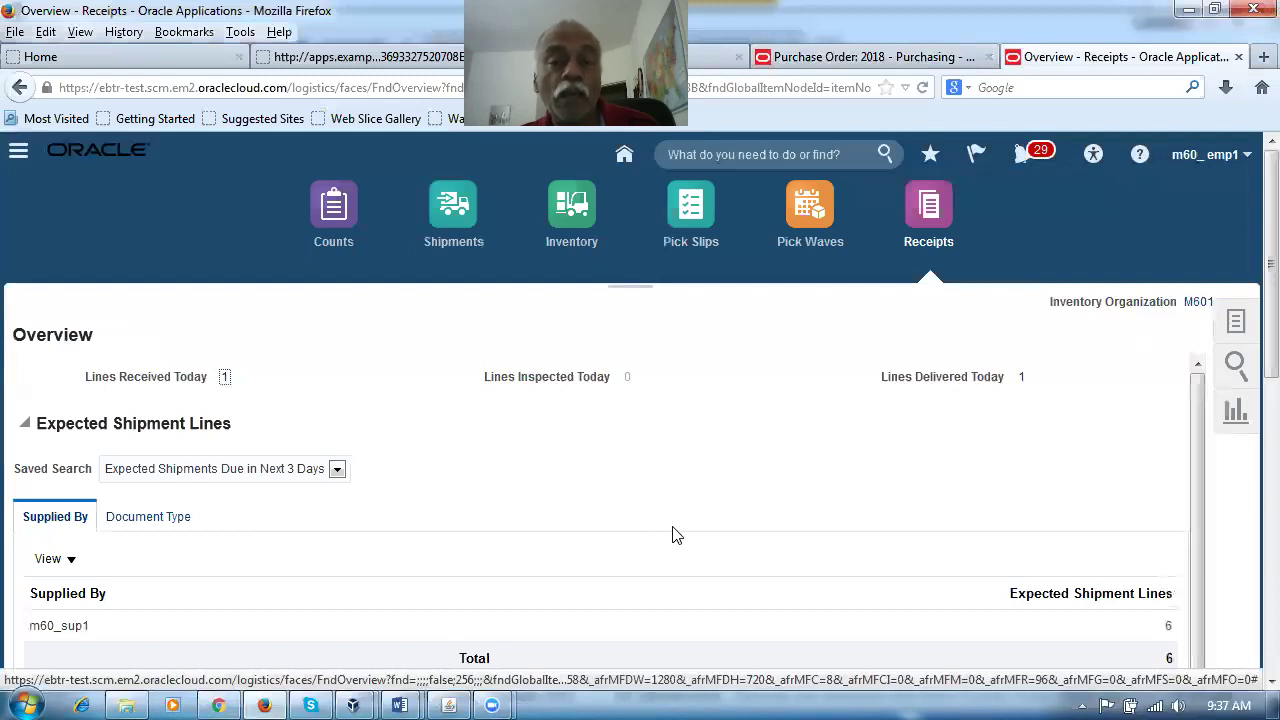
Close the purchase order 2018 view and the Manage Orders page
left_click(893, 60)
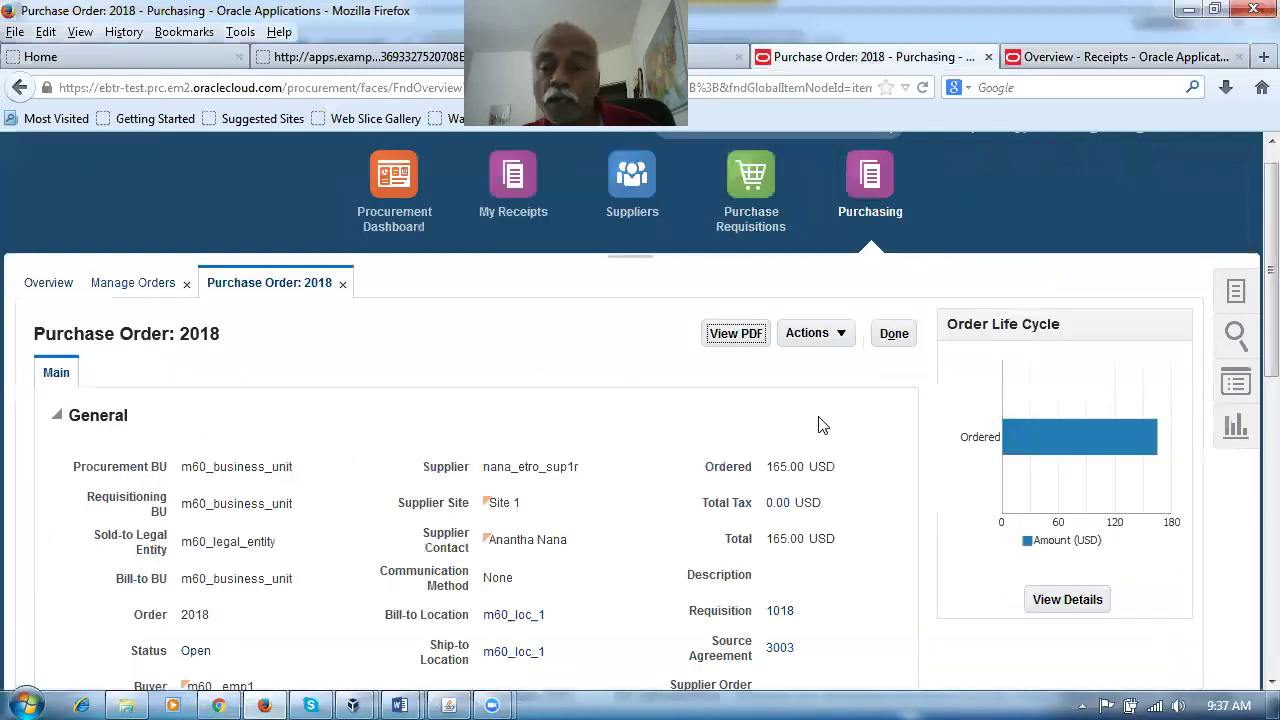
left_click(341, 286)
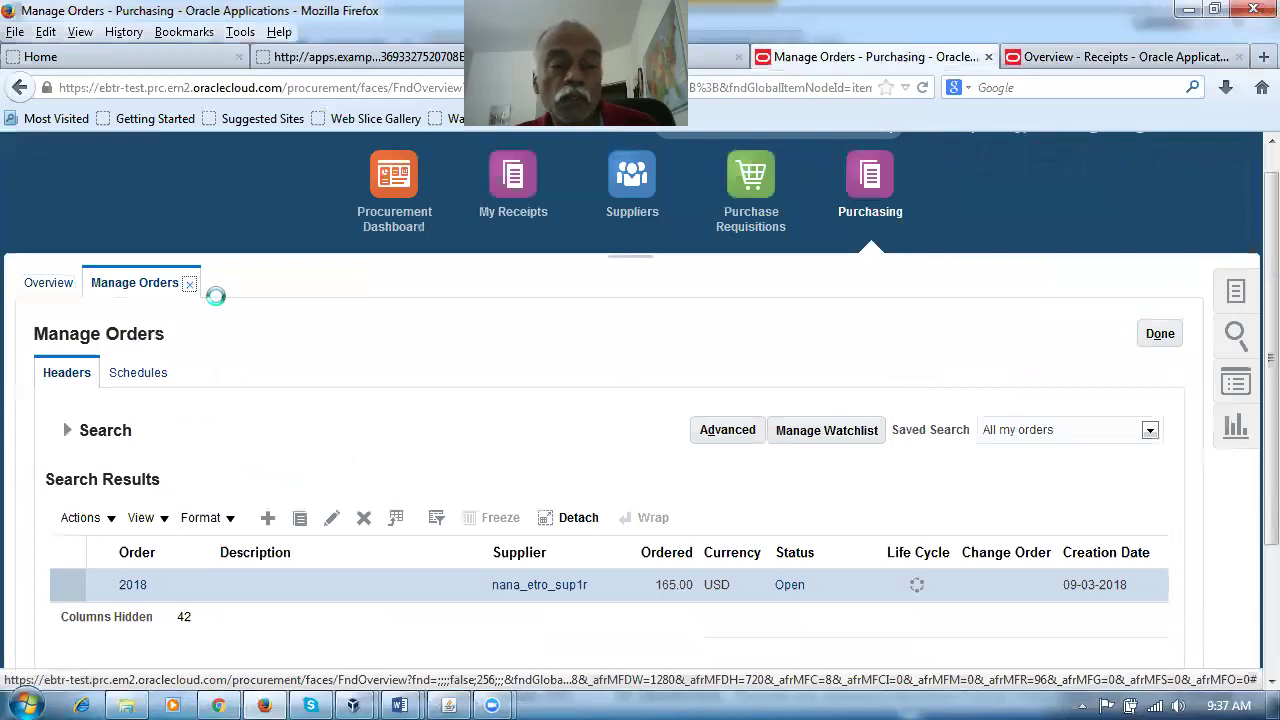
left_click(1237, 290)
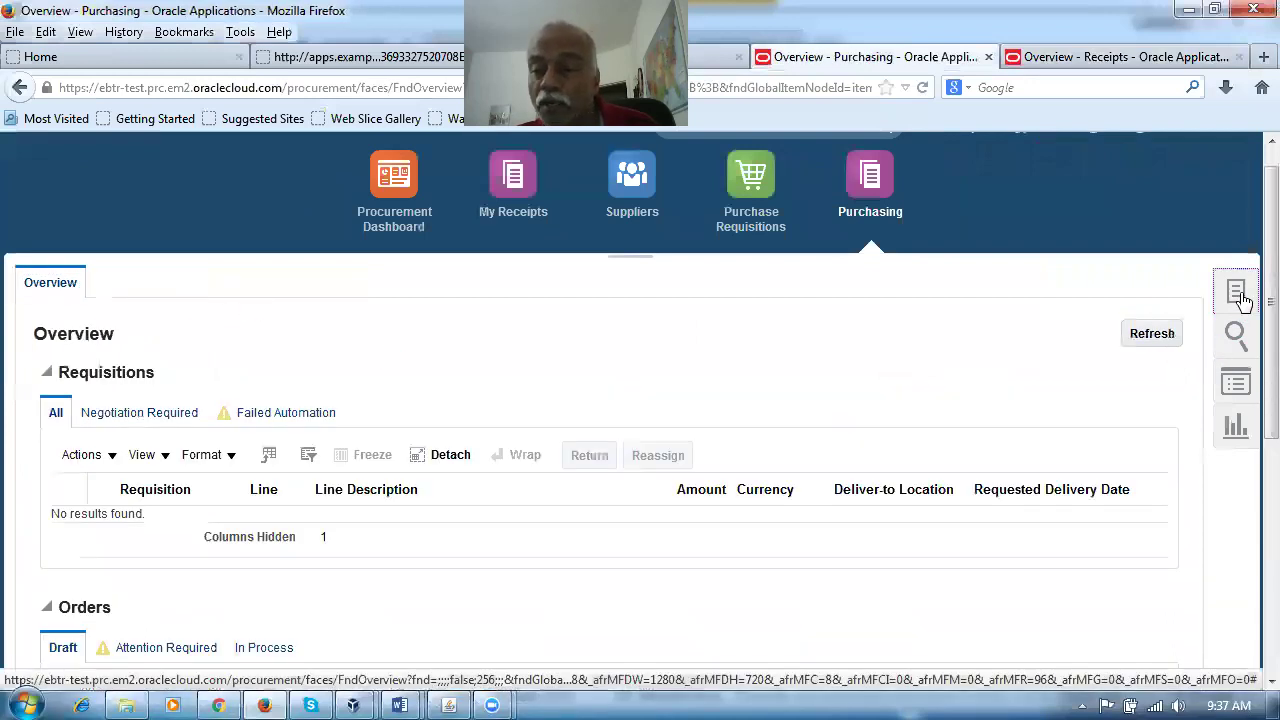
Search Manage Agreements for agreement 3003 and show its available actions
left_click(1238, 294)
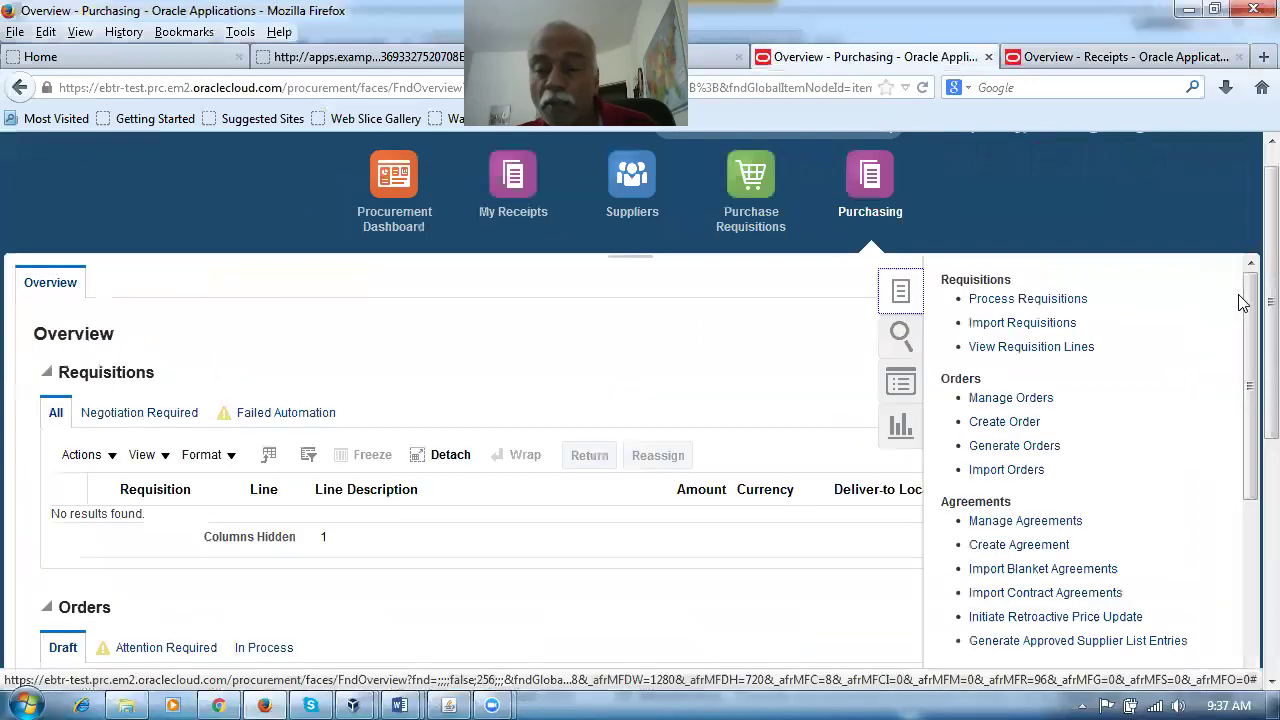
left_click(1000, 520)
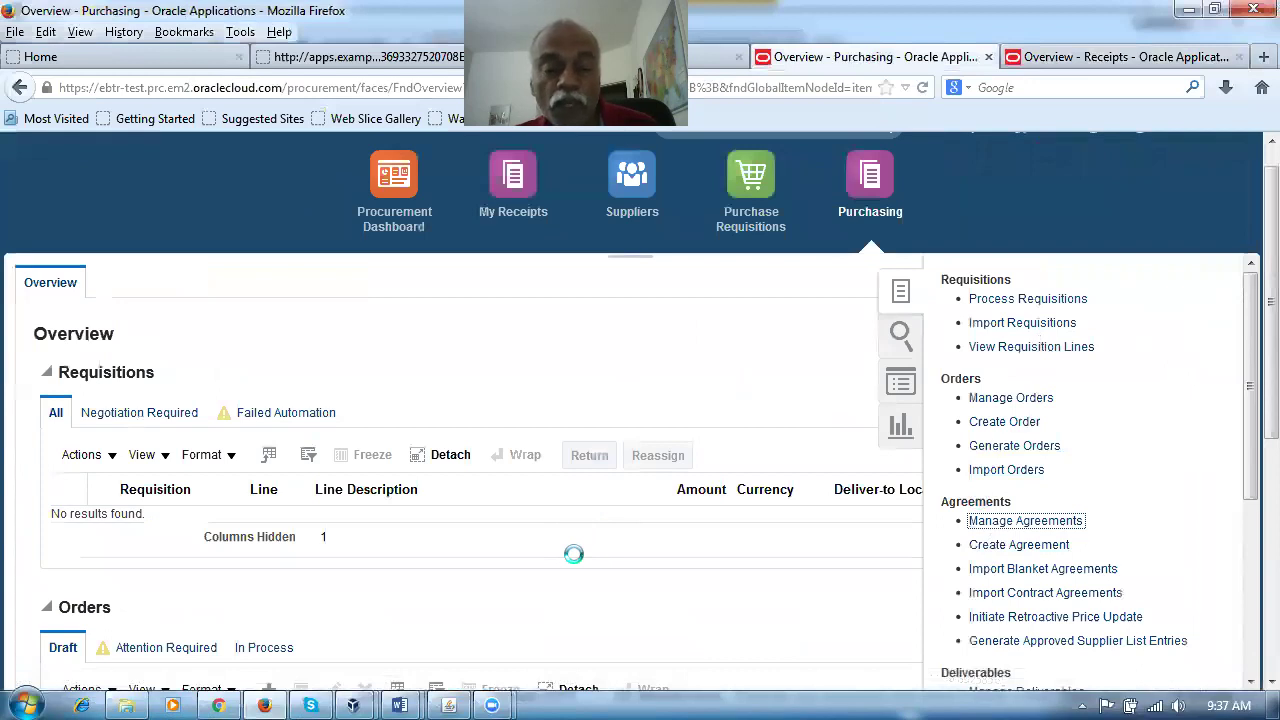
scroll(578, 565, "down", 2)
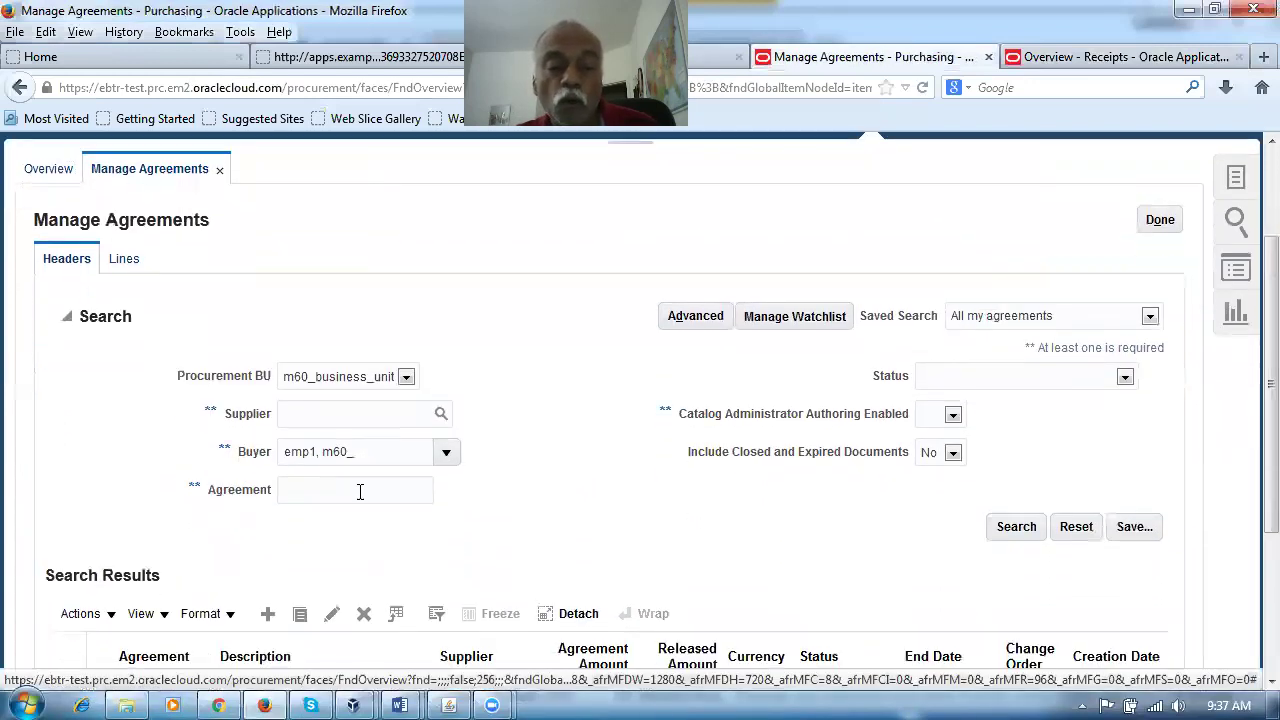
left_click(360, 500)
type("3003")
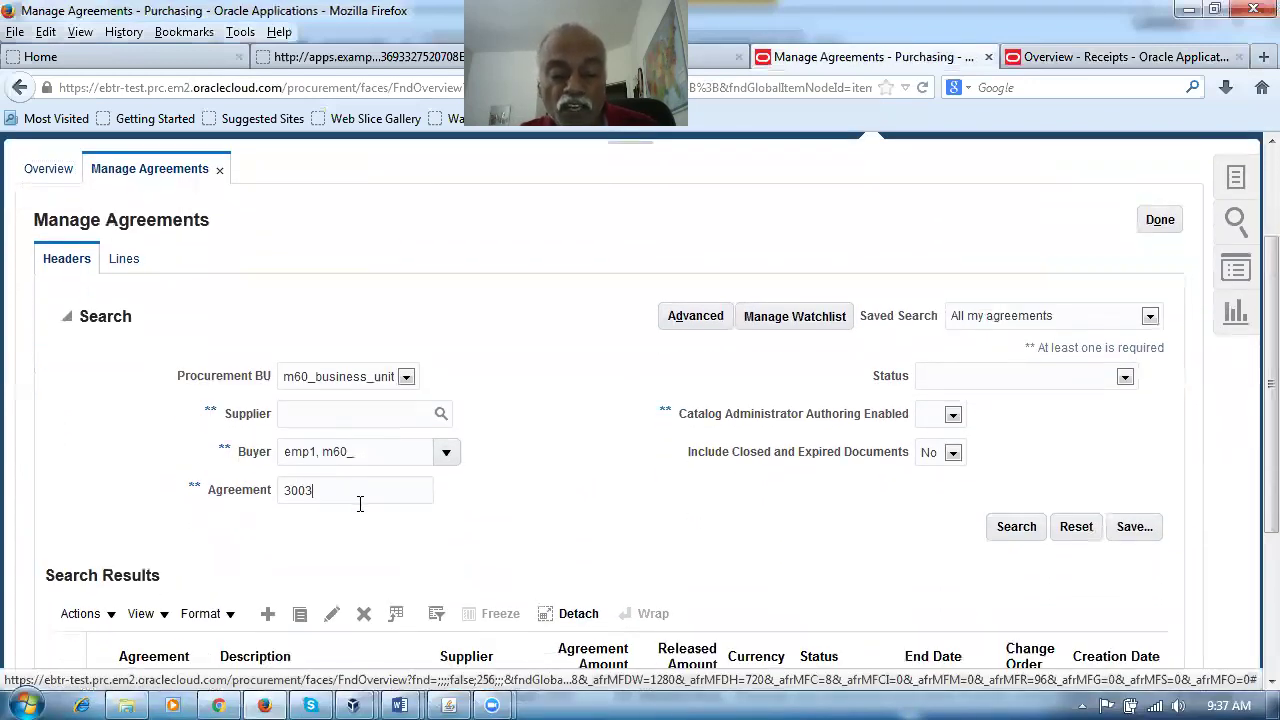
key("Tab")
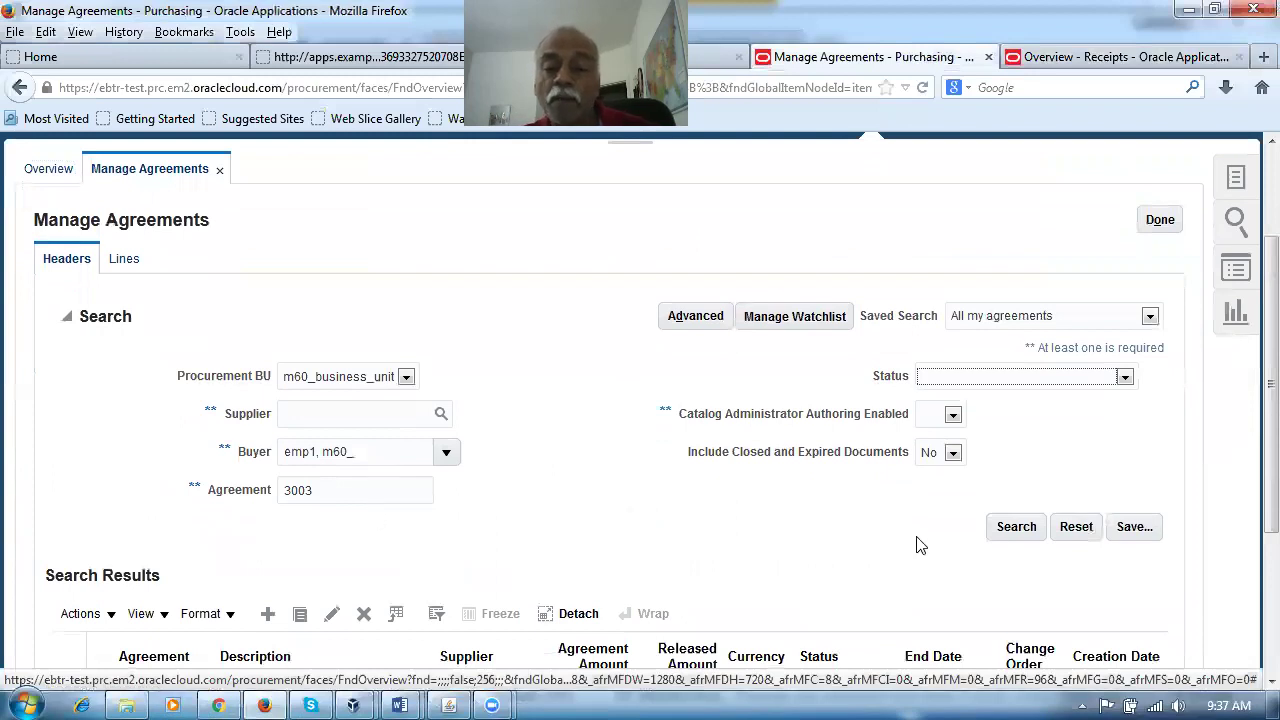
left_click(1000, 533)
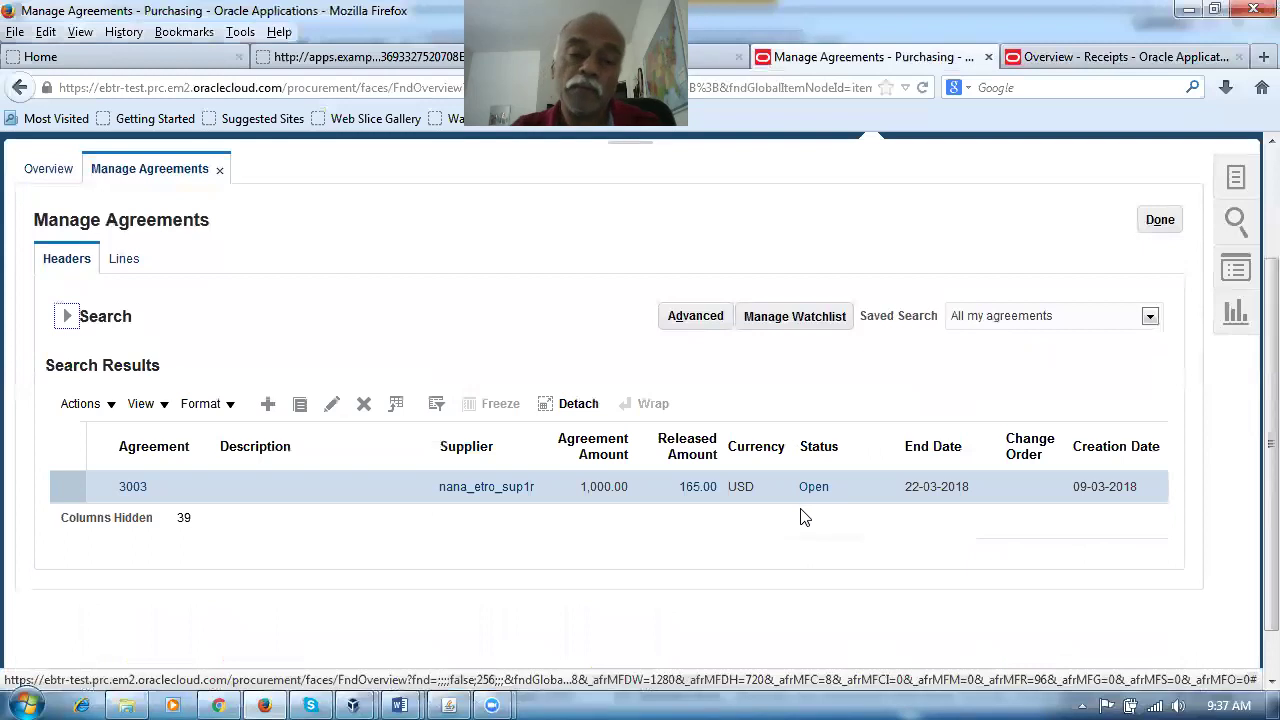
left_click(84, 408)
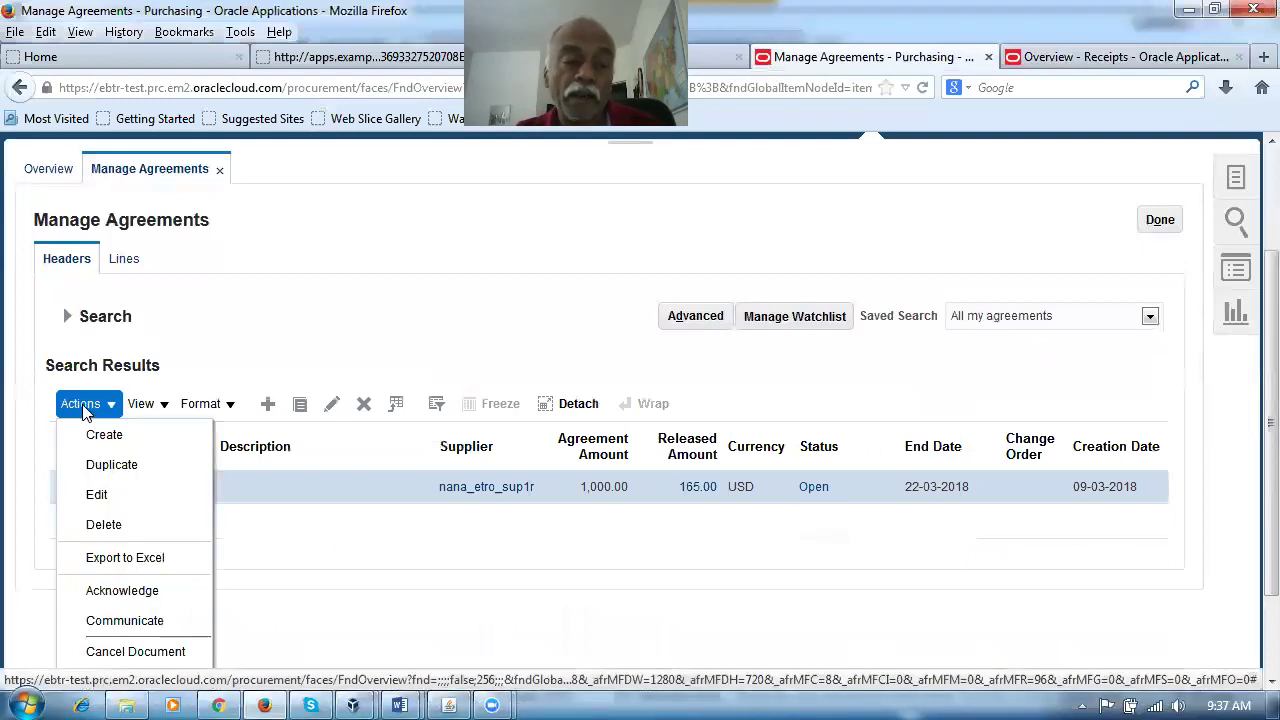
Start a change order on agreement 3003, entering the text 'fghdfgh'
left_click(88, 497)
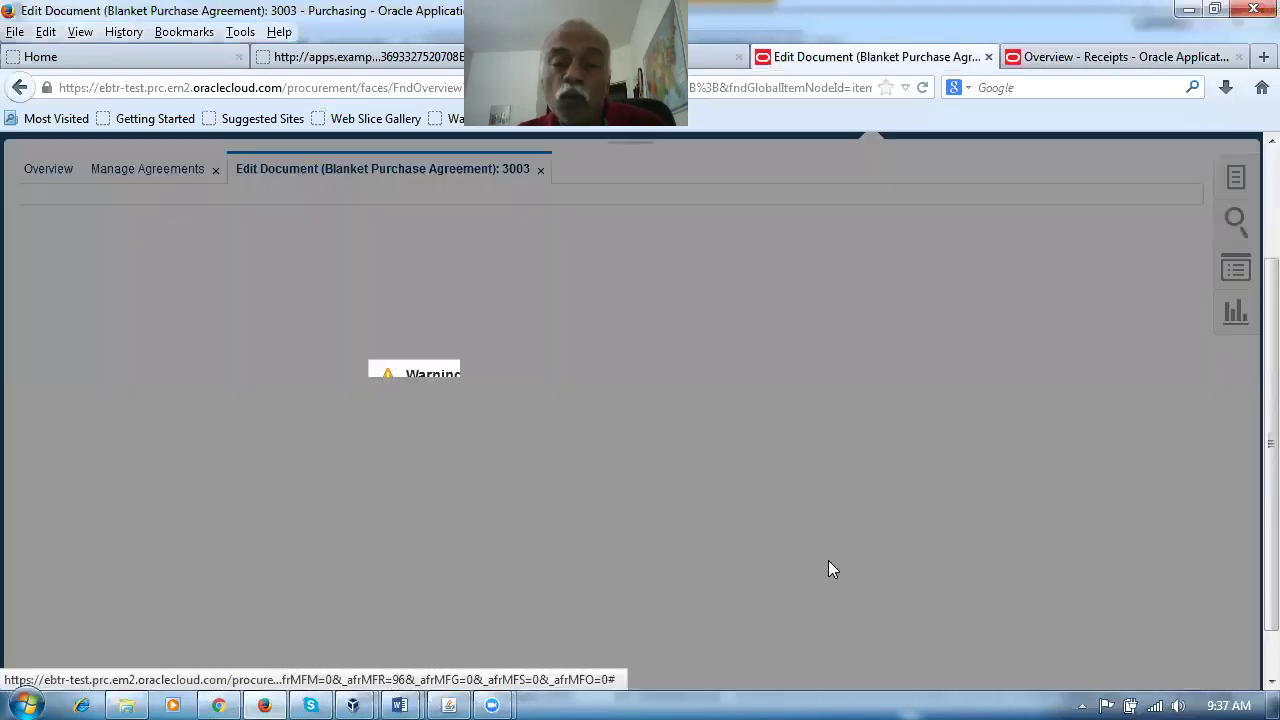
left_click(846, 439)
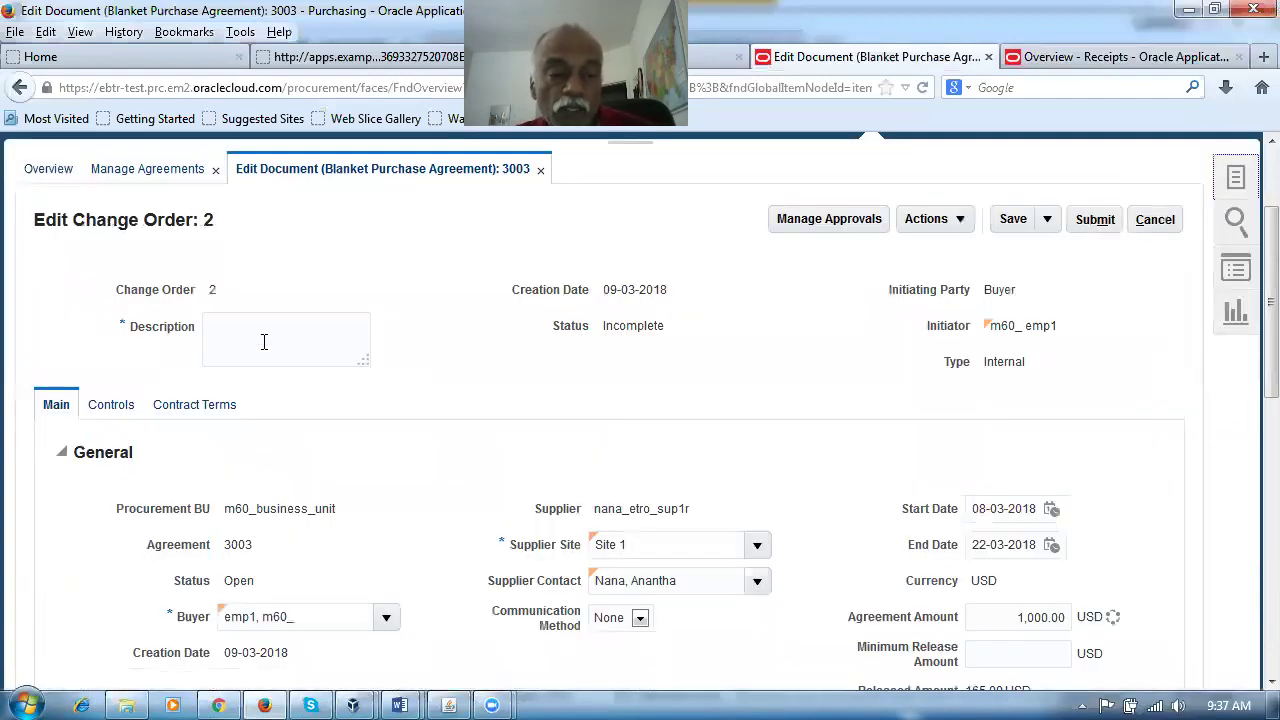
type("fghdfgh")
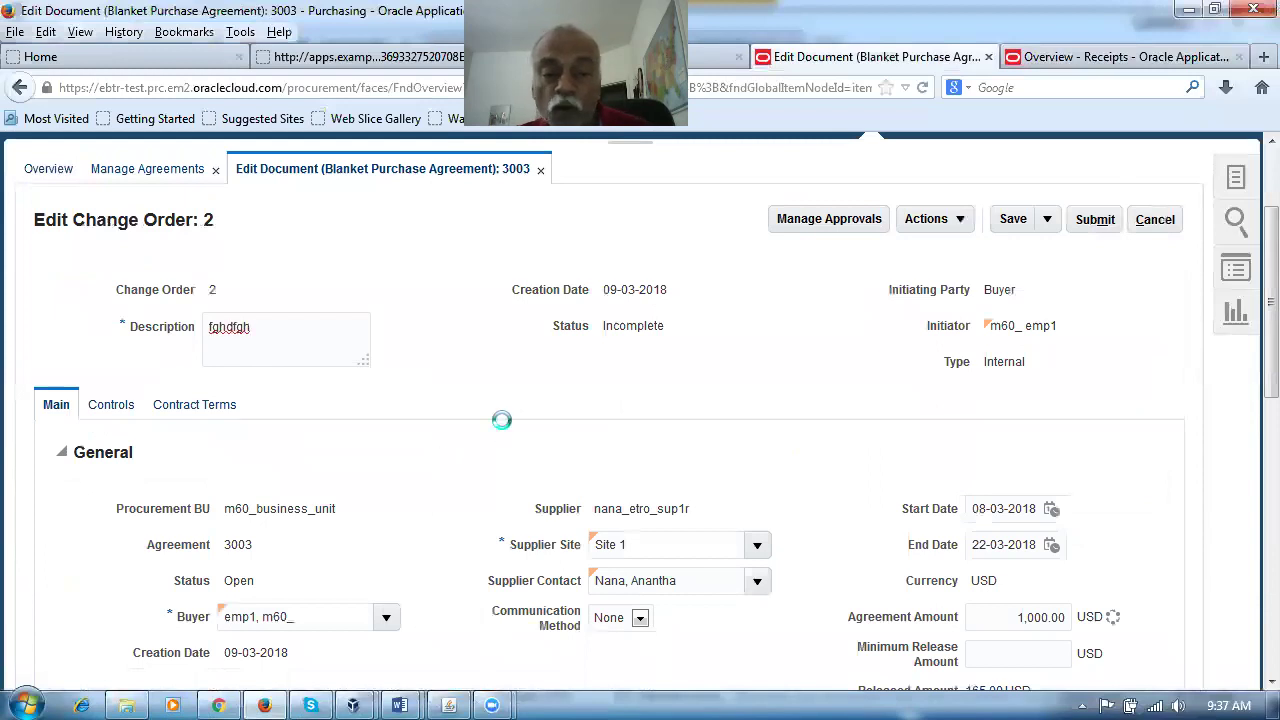
scroll(500, 428, "down", 4)
scroll(295, 340, "up", 6)
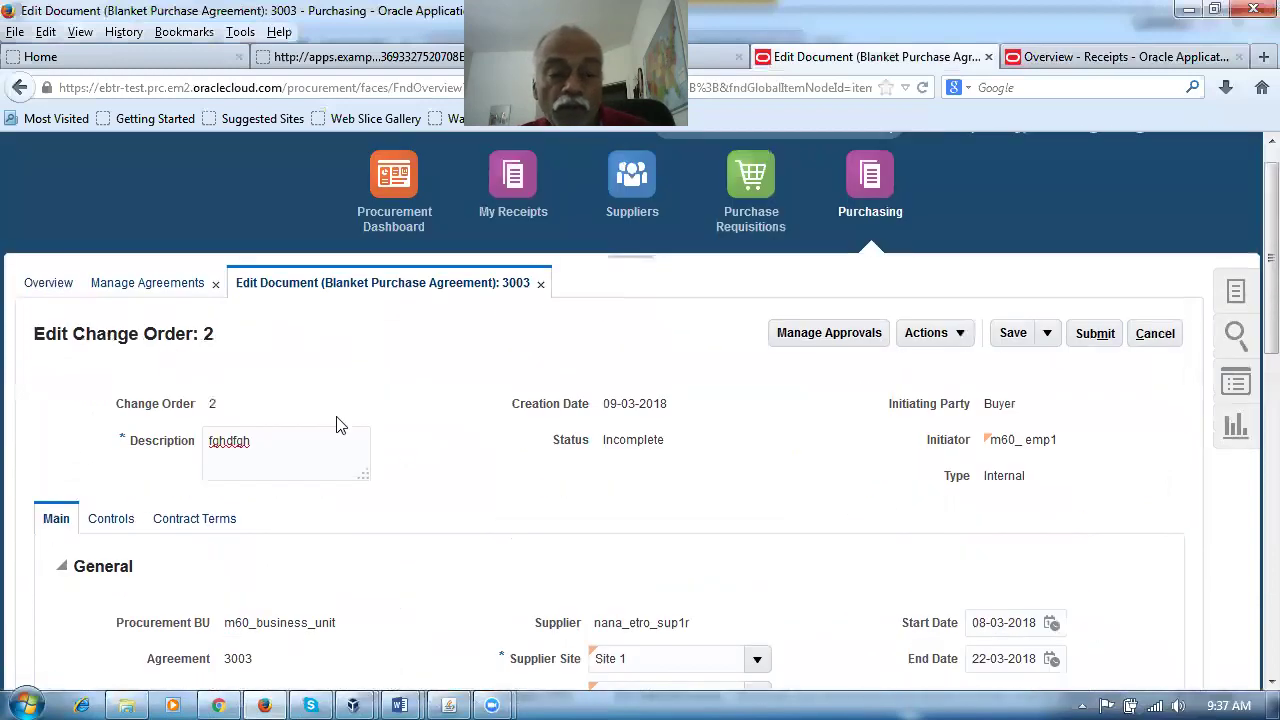
scroll(414, 457, "down", 6)
scroll(412, 454, "down", 3)
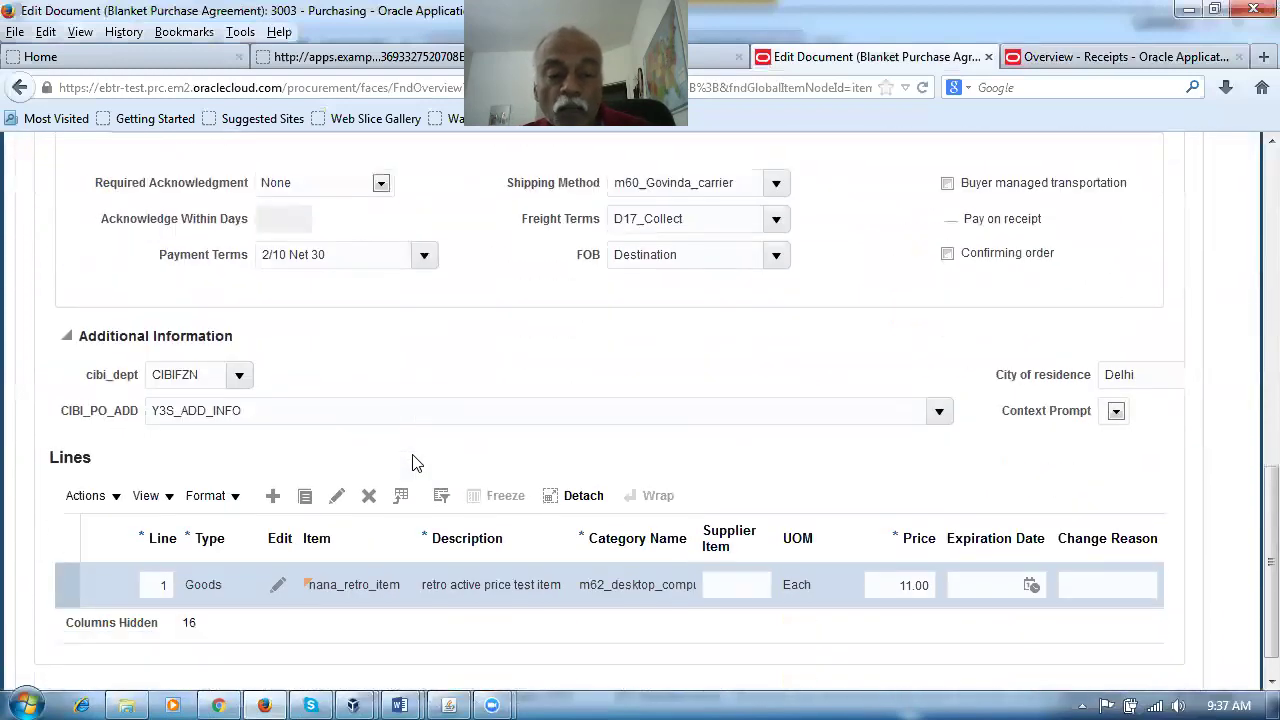
Raise the line price from 11.00 to 12 and submit change order 2 for approval
left_click(926, 577)
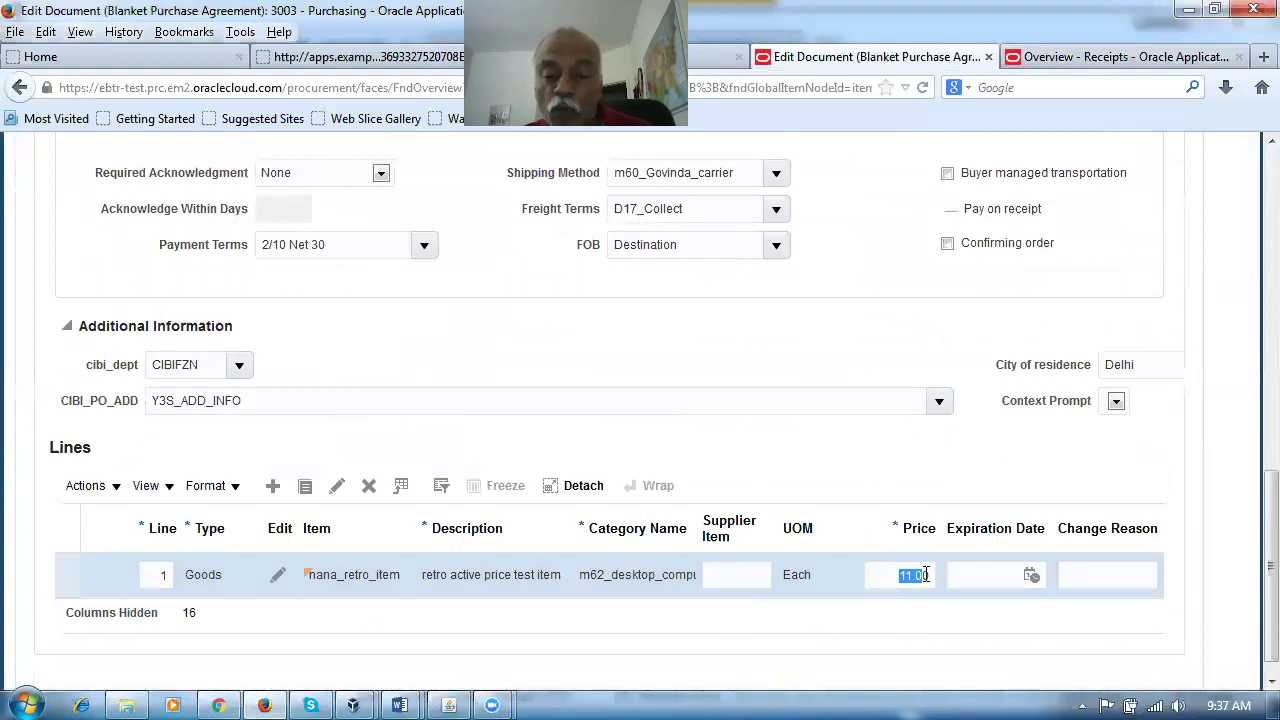
type("12")
key("Tab")
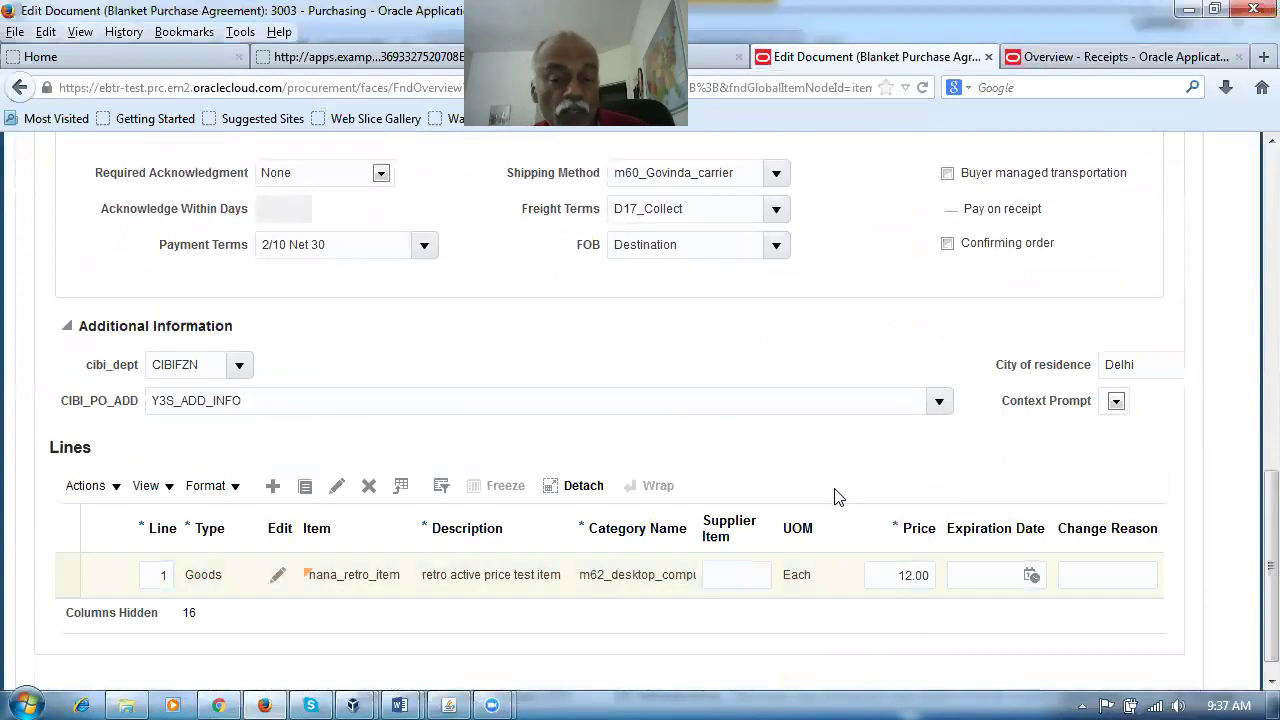
scroll(843, 497, "up", 10)
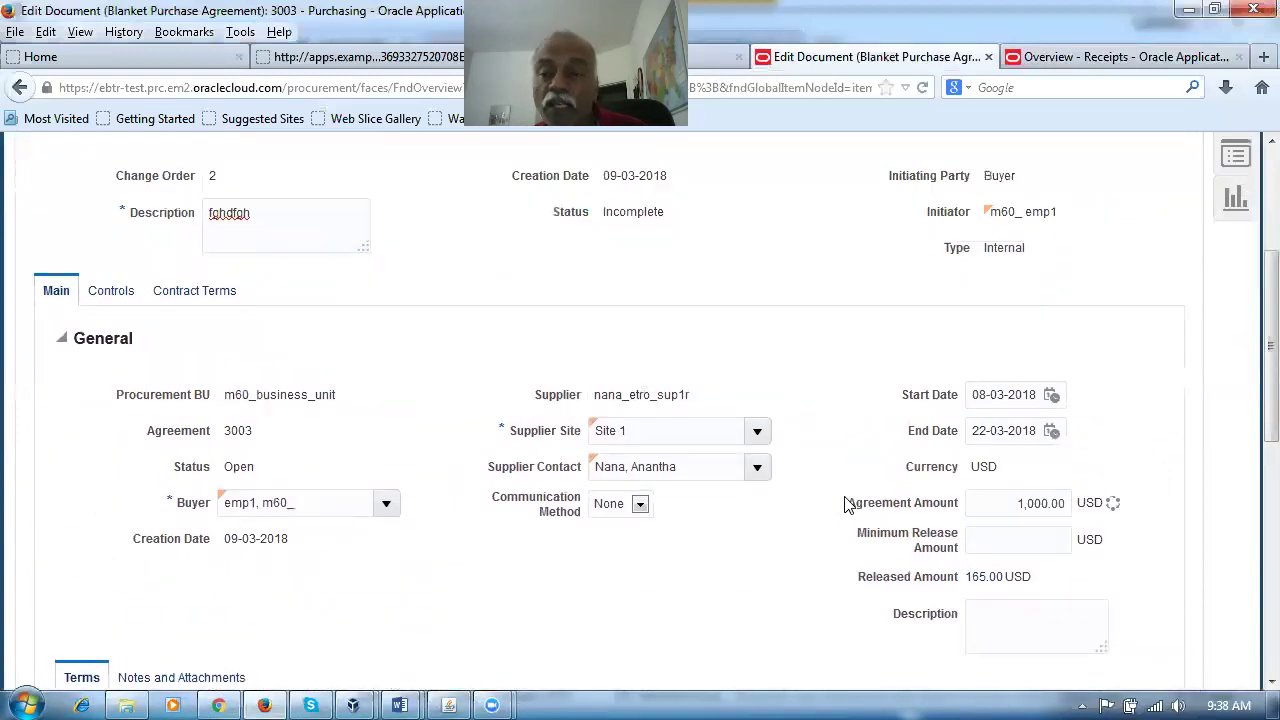
scroll(843, 508, "up", 2)
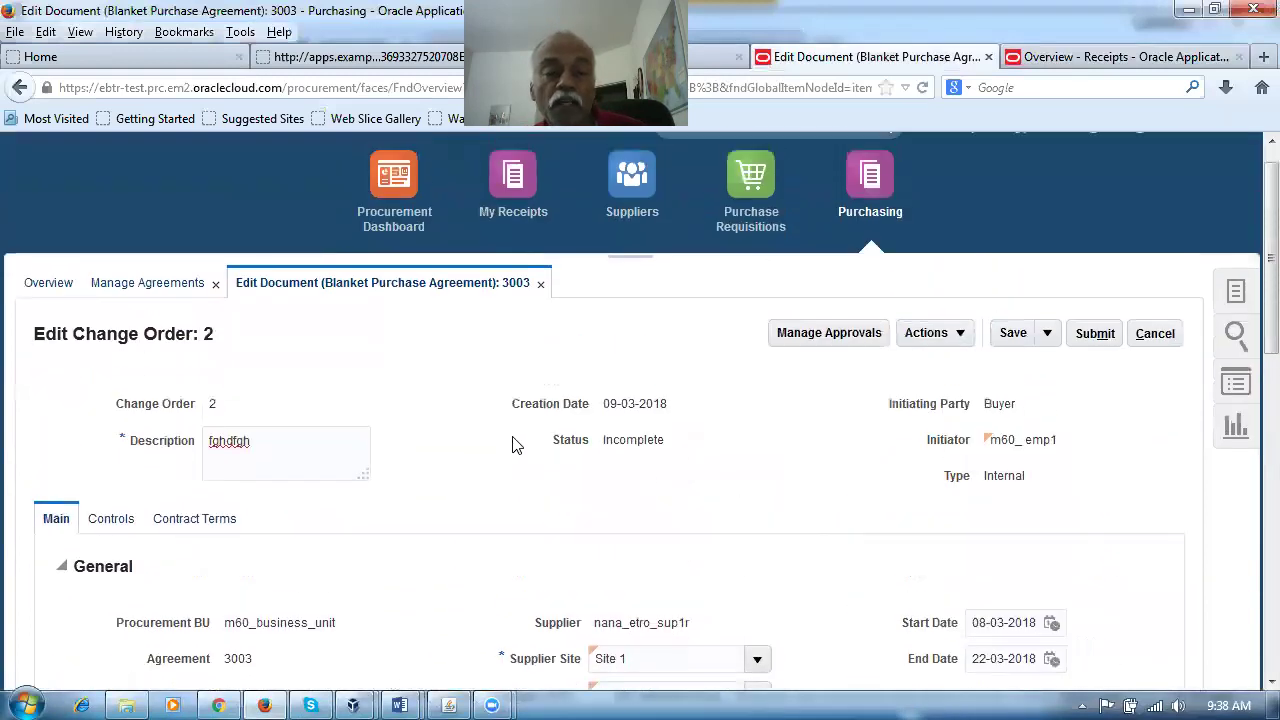
left_click(1094, 334)
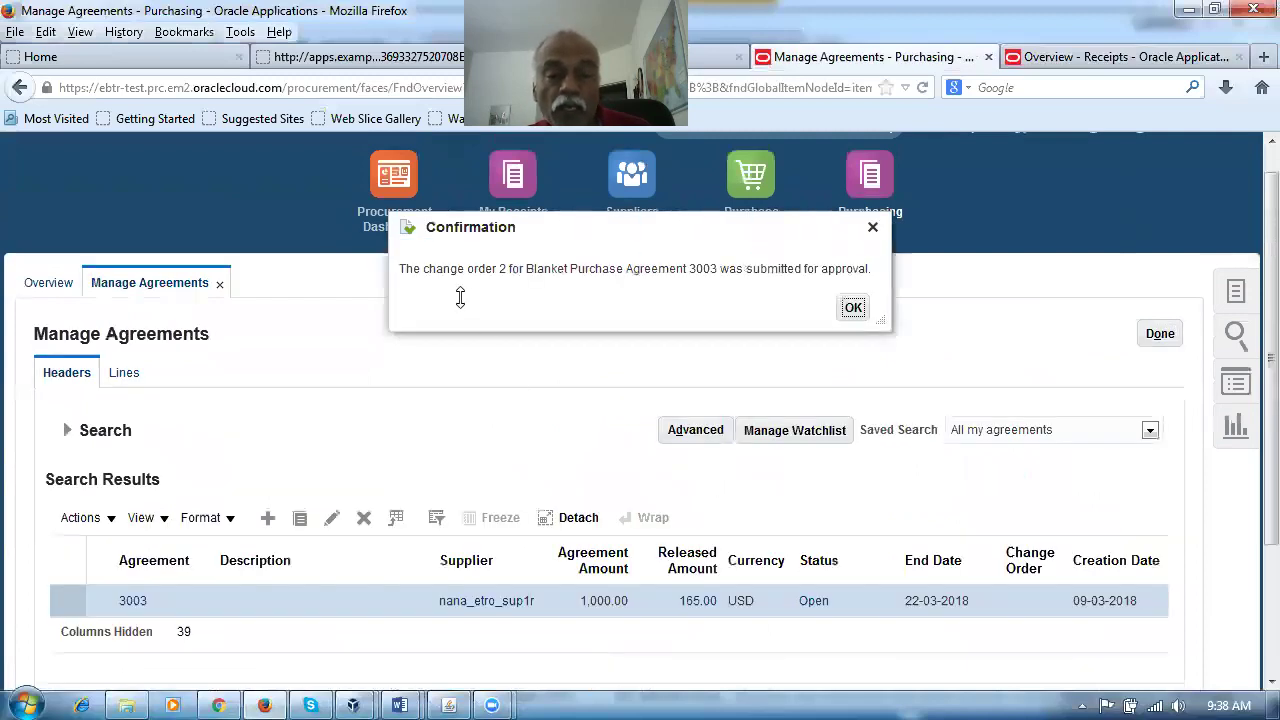
left_click_drag(446, 270, 566, 268)
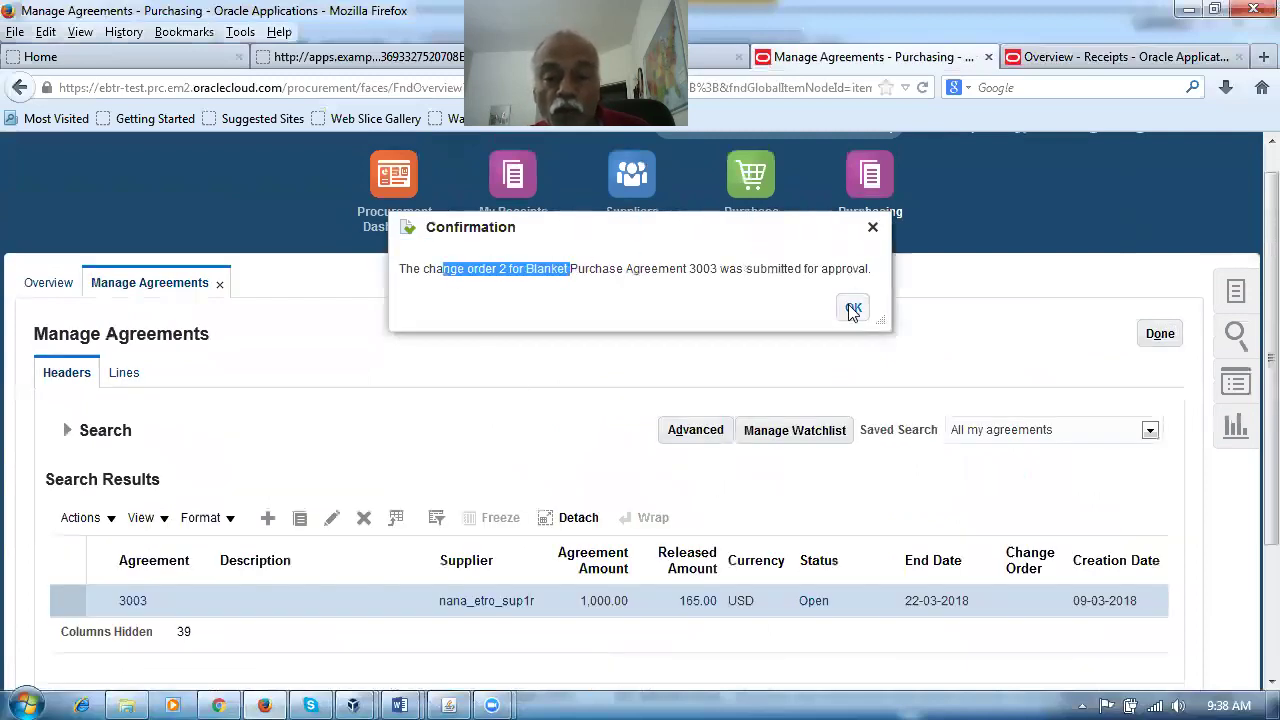
left_click(852, 307)
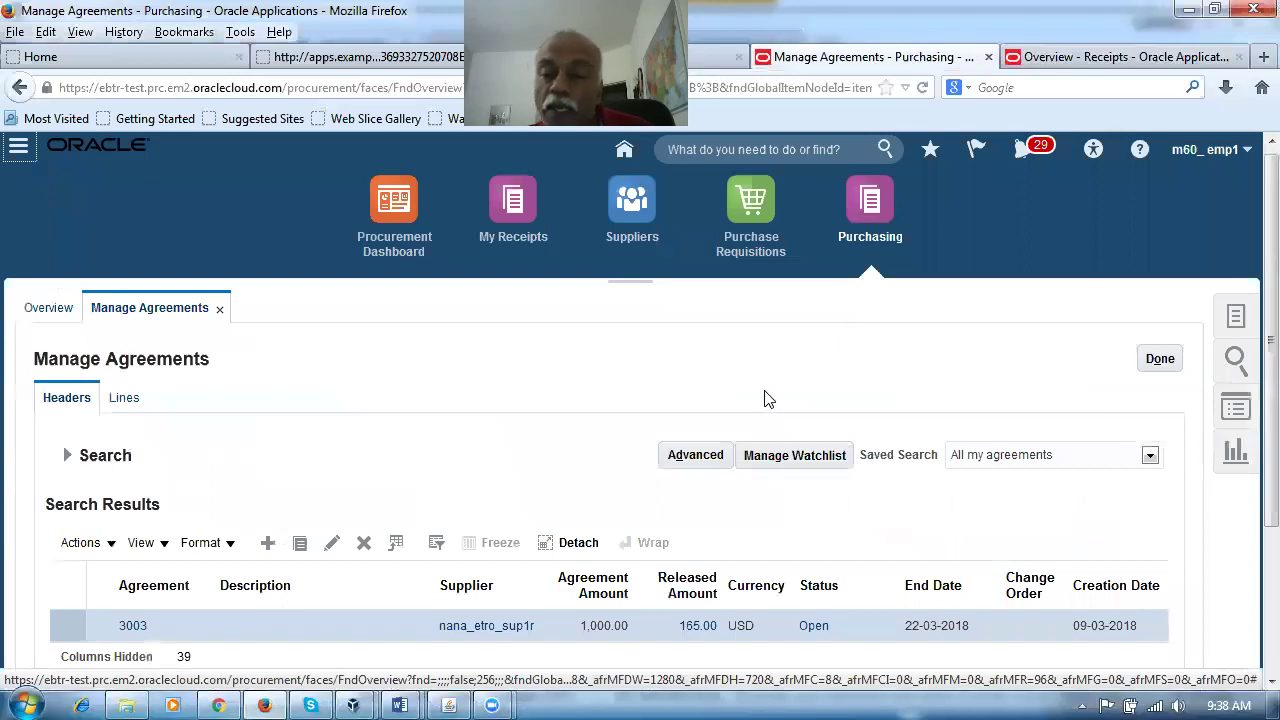
Search for agreement 3003 and view its pending change order note
left_click(1232, 324)
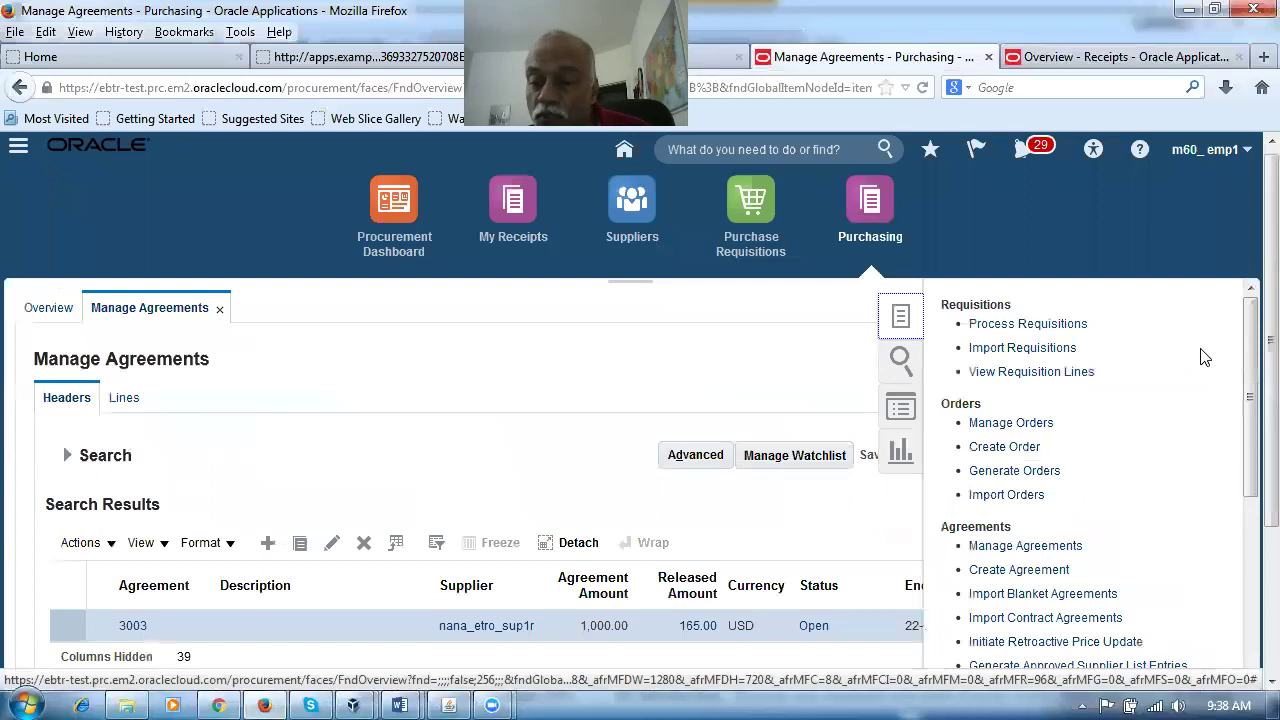
left_click(1033, 550)
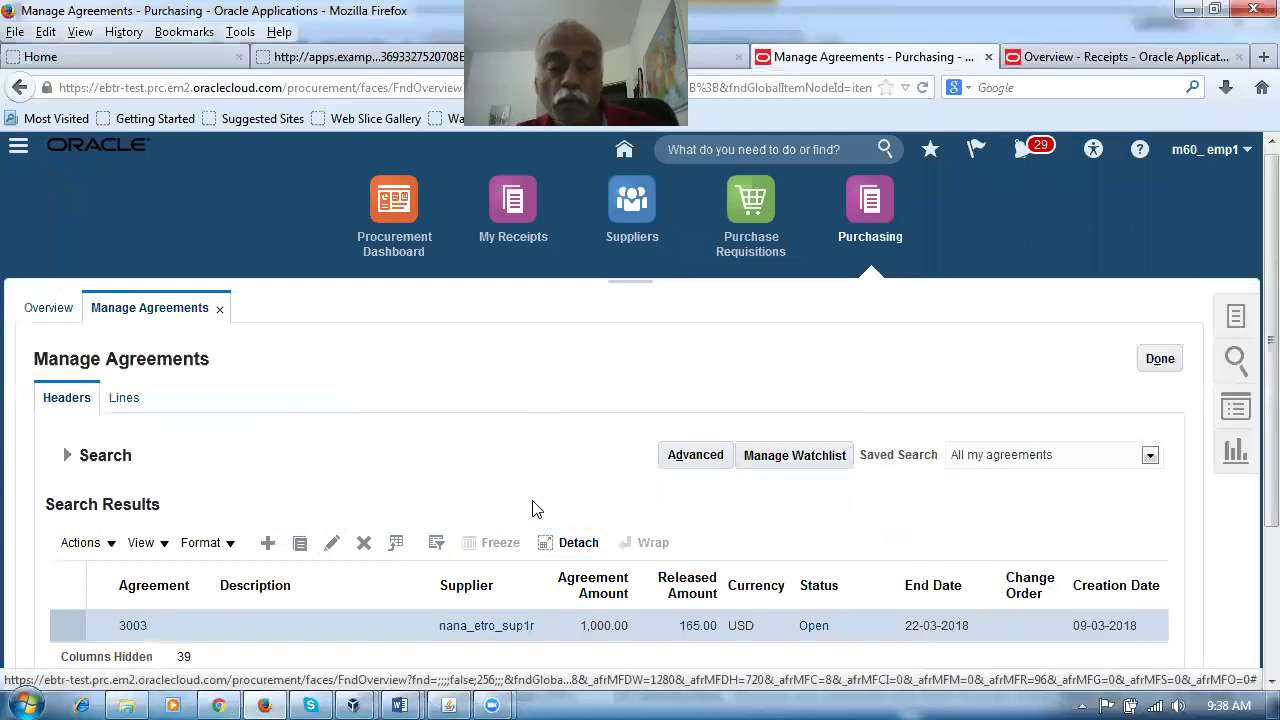
left_click(72, 458)
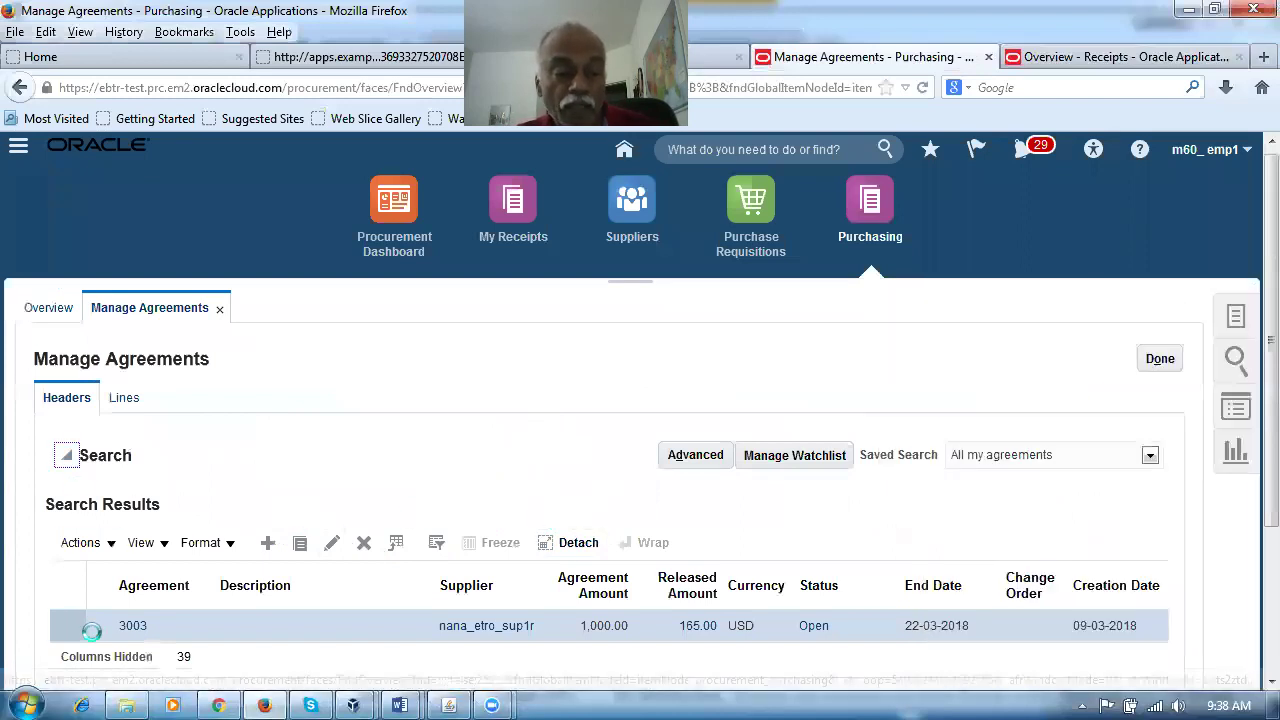
scroll(1006, 640, "down", 2)
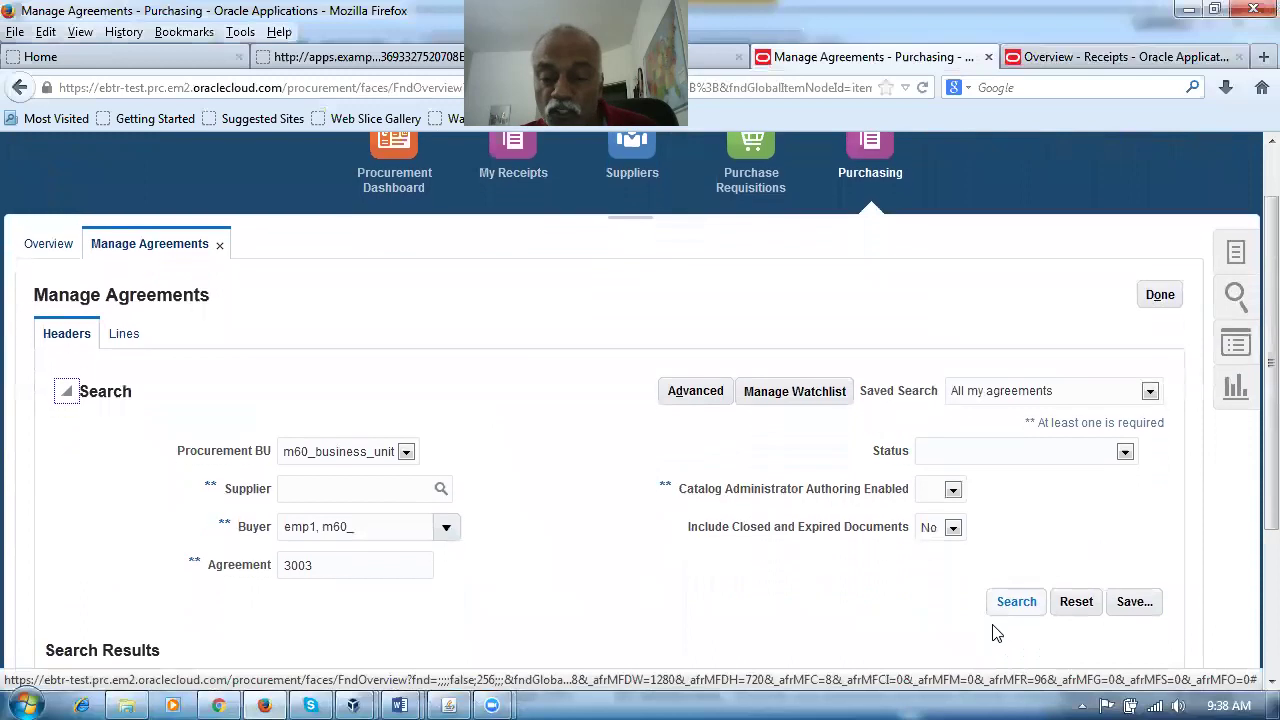
left_click(1016, 555)
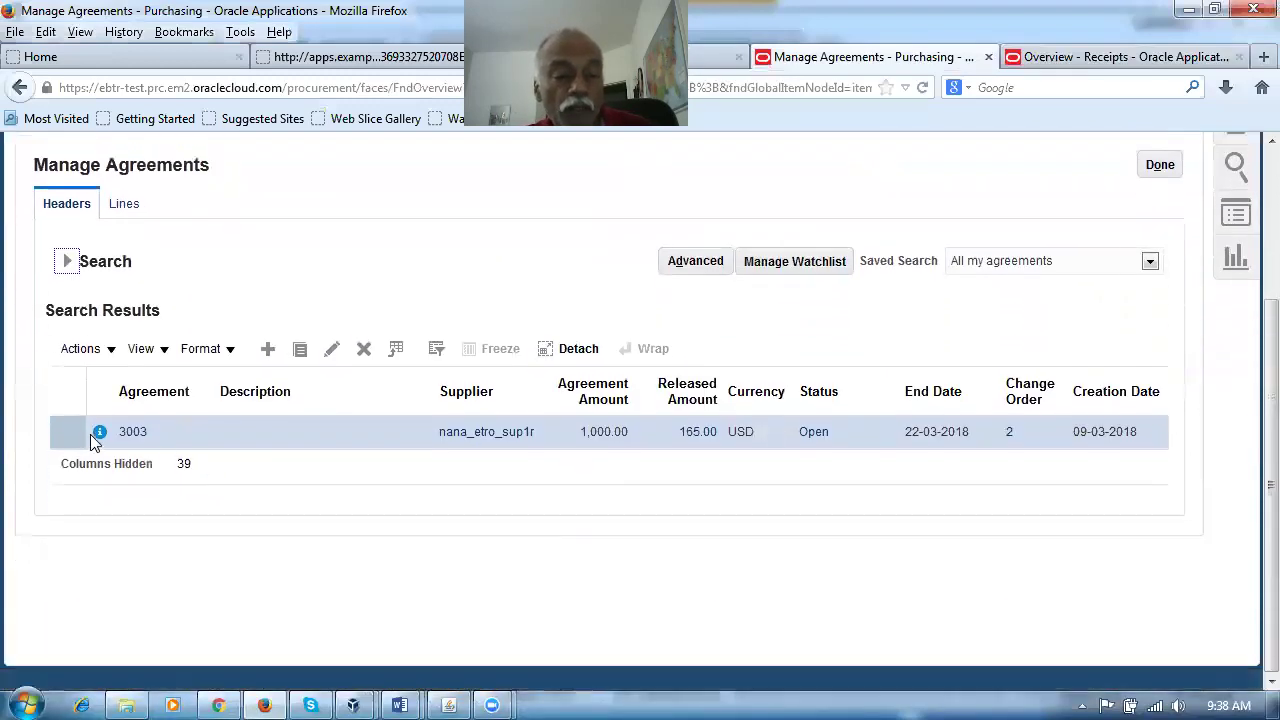
left_click(99, 432)
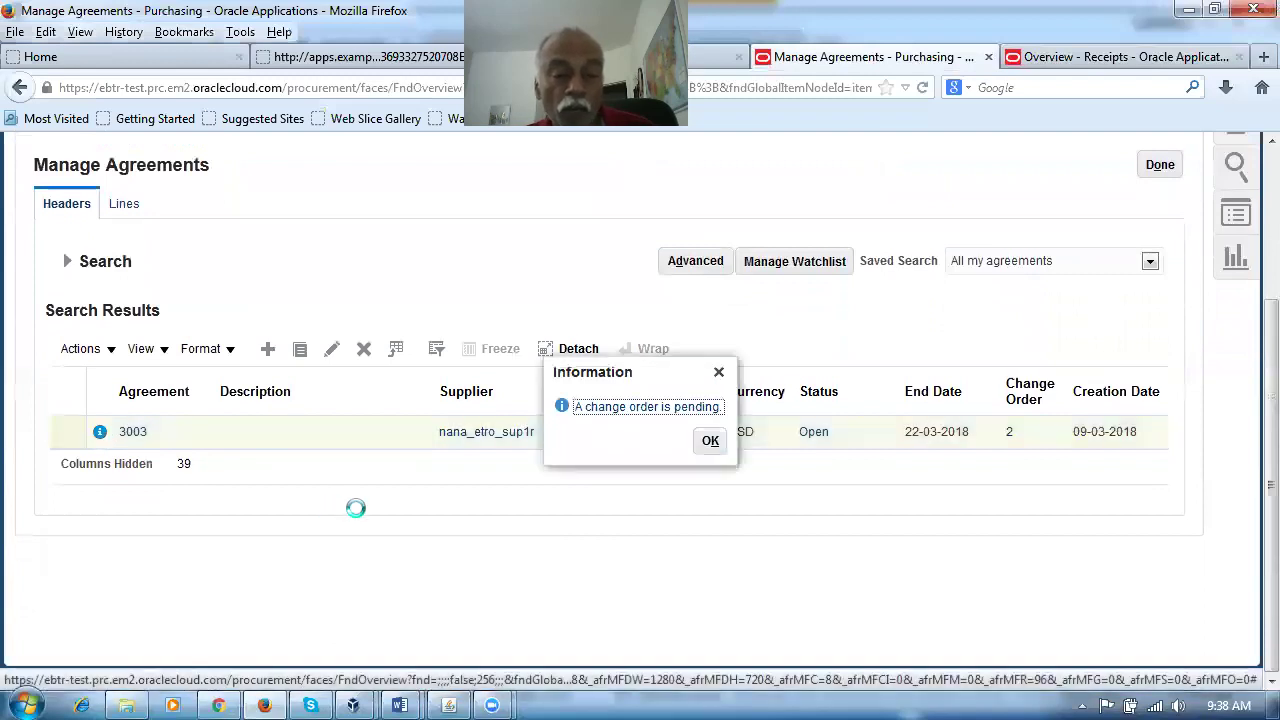
left_click(706, 441)
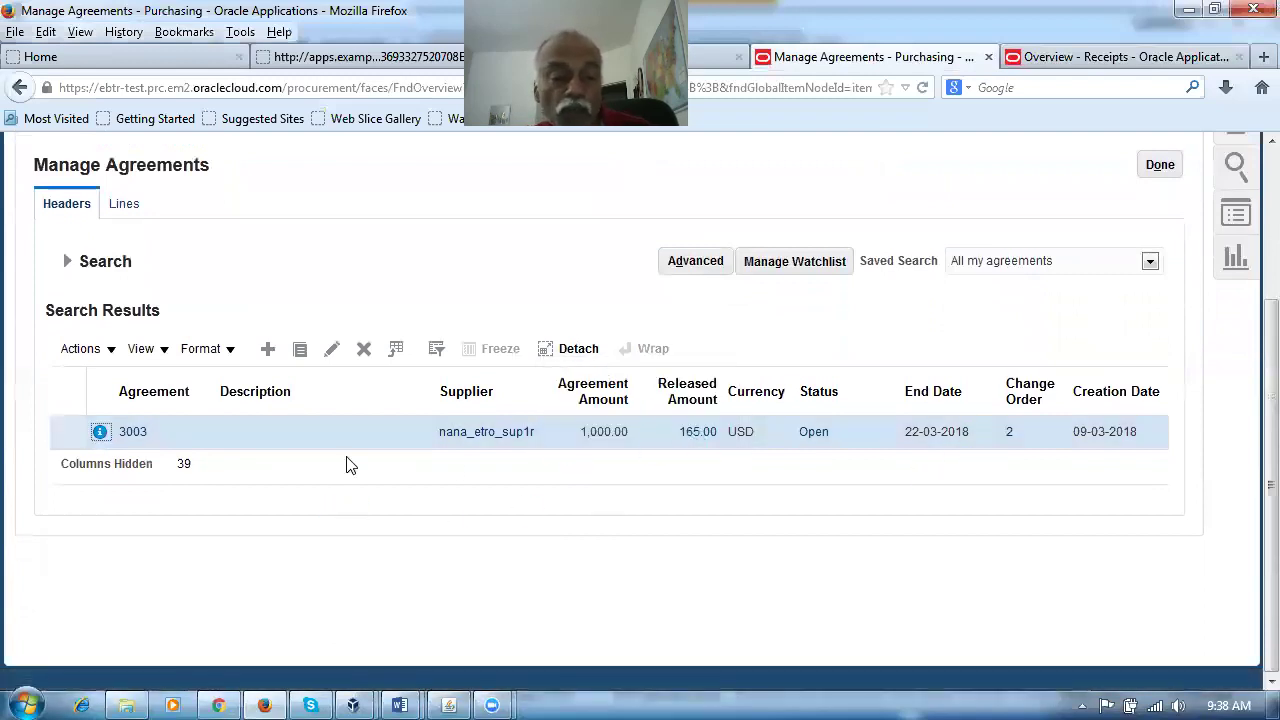
Refresh the agreement 3003 search results and close Manage Agreements
left_click(100, 436)
left_click(67, 262)
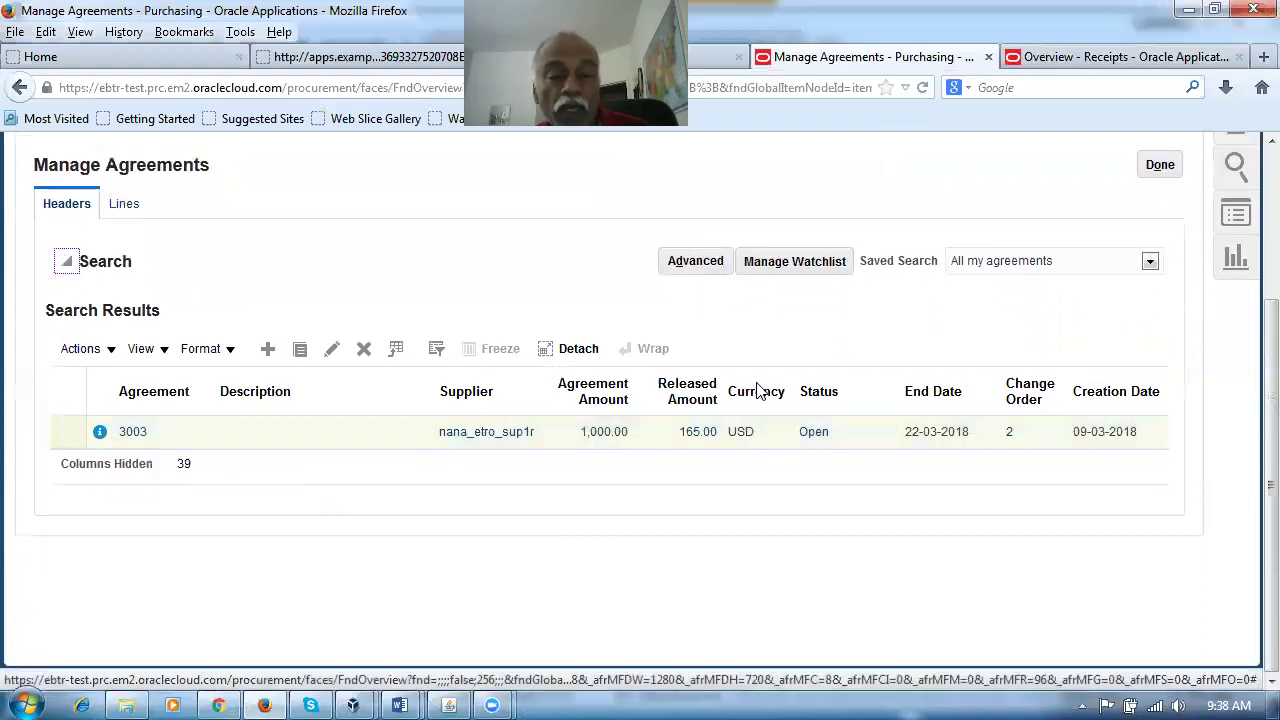
left_click(1017, 474)
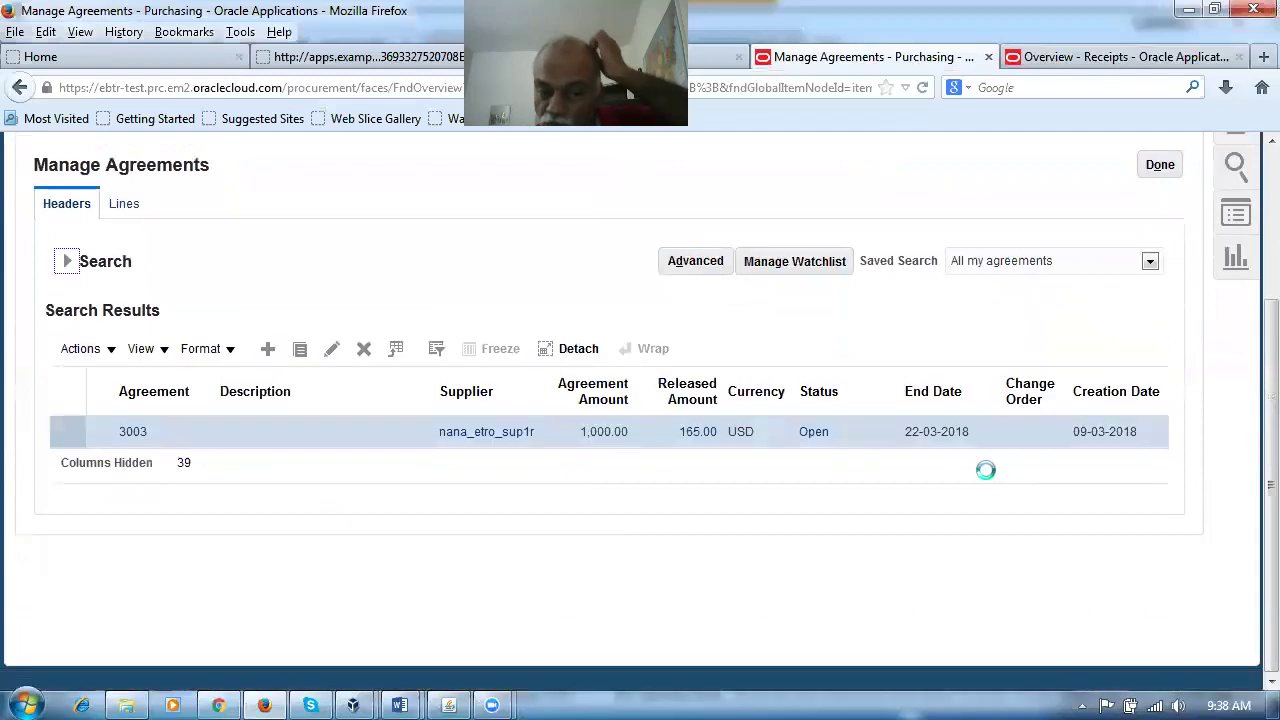
left_click(1161, 168)
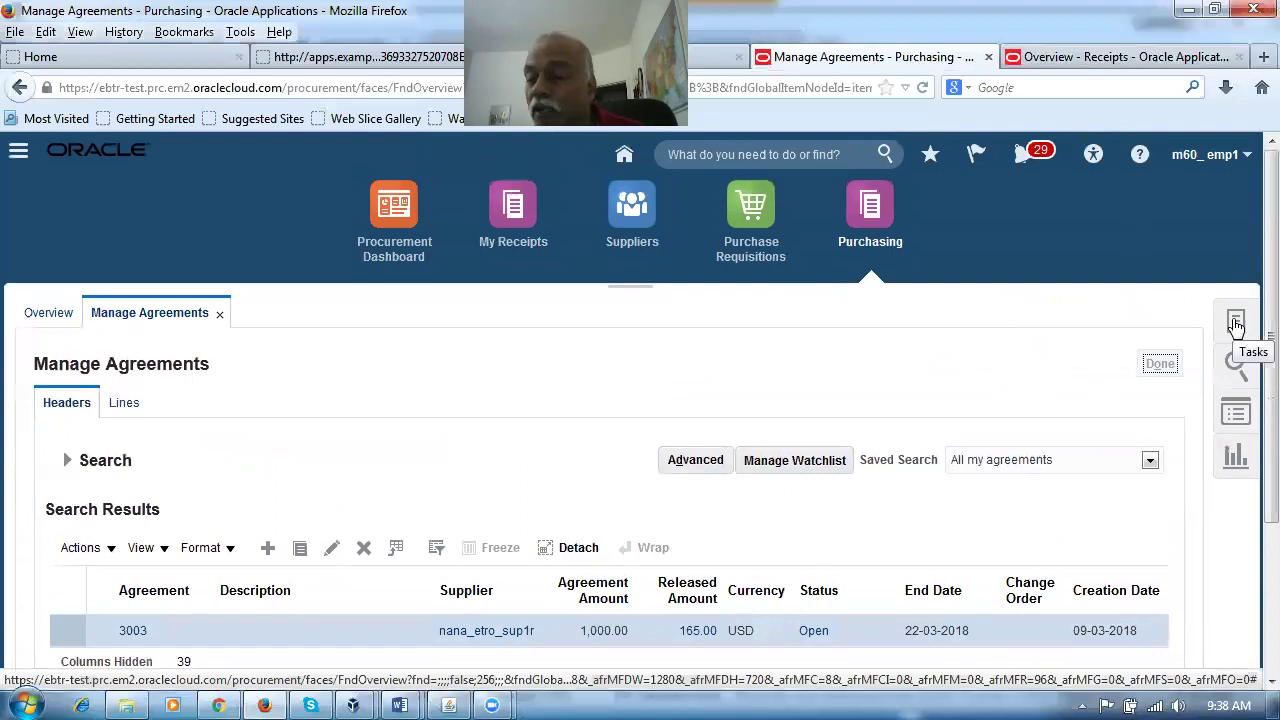
Search Manage Orders for purchase order 2018
left_click(1236, 324)
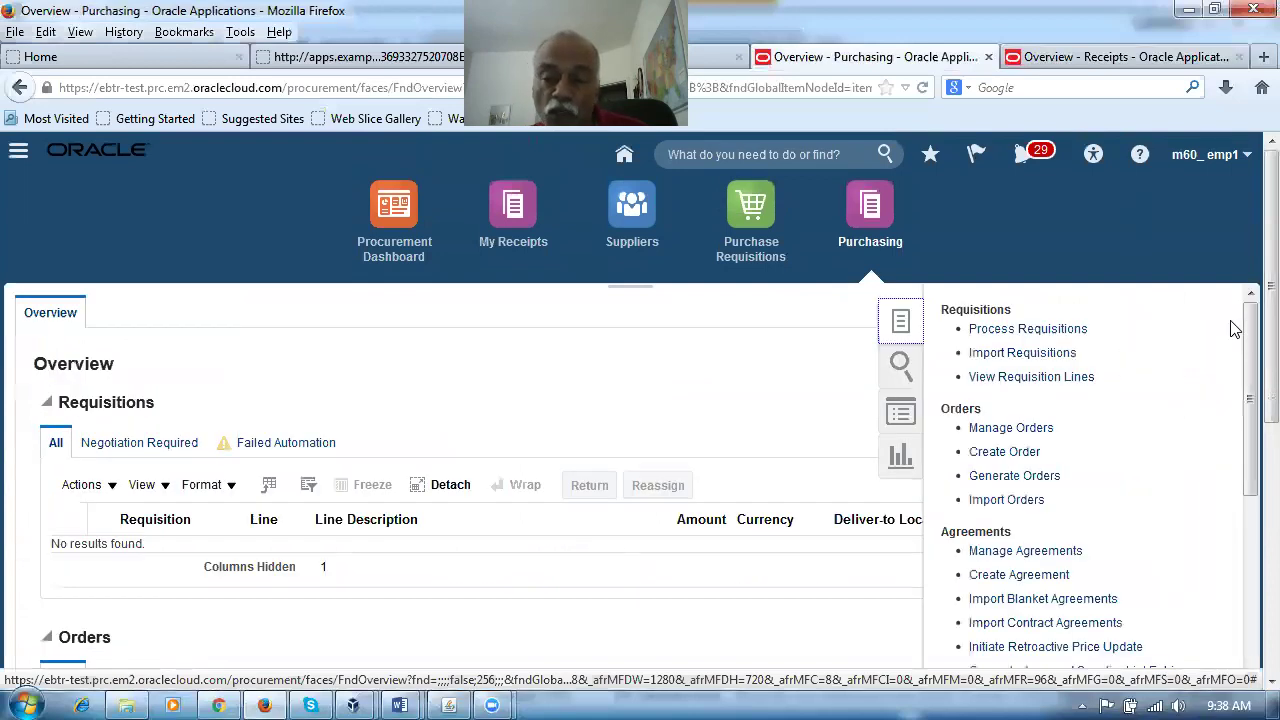
left_click(1025, 430)
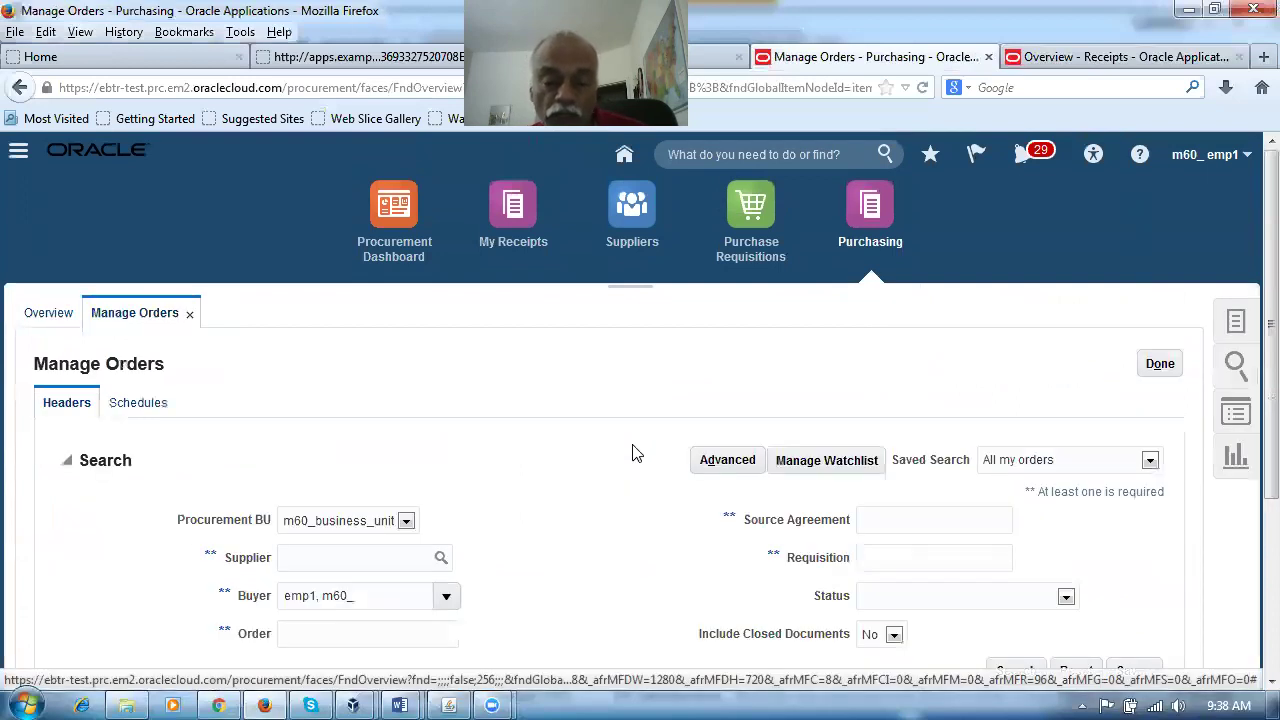
left_click(340, 634)
type("2018")
key("Tab")
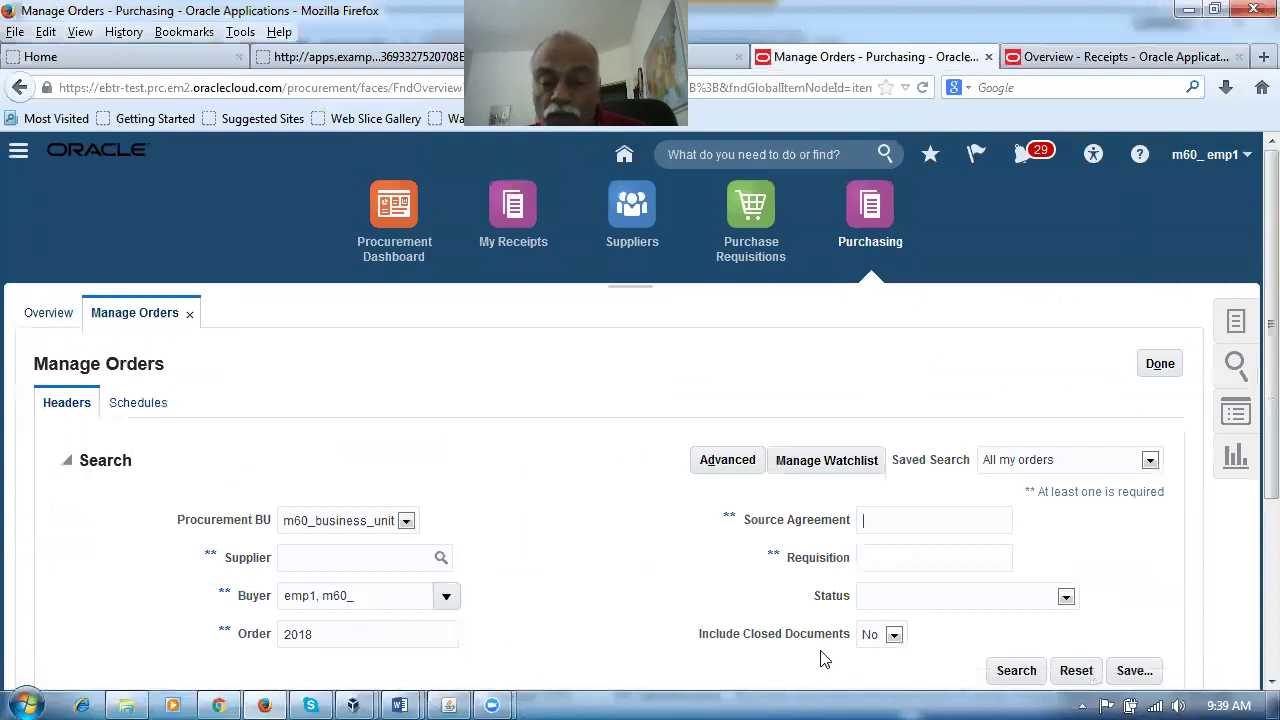
scroll(820, 660, "down", 2)
left_click(1015, 557)
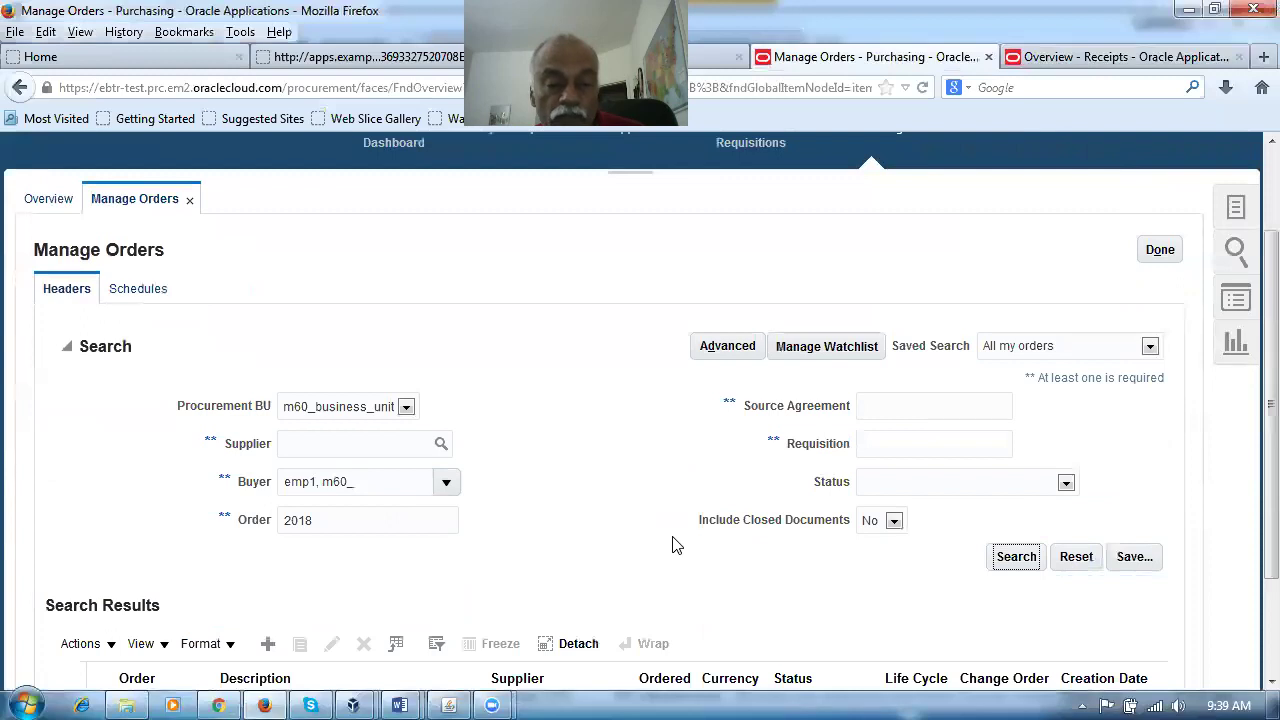
Rerun the order 2018 search repeatedly until its status shows Closed for Receiving
scroll(672, 545, "down", 2)
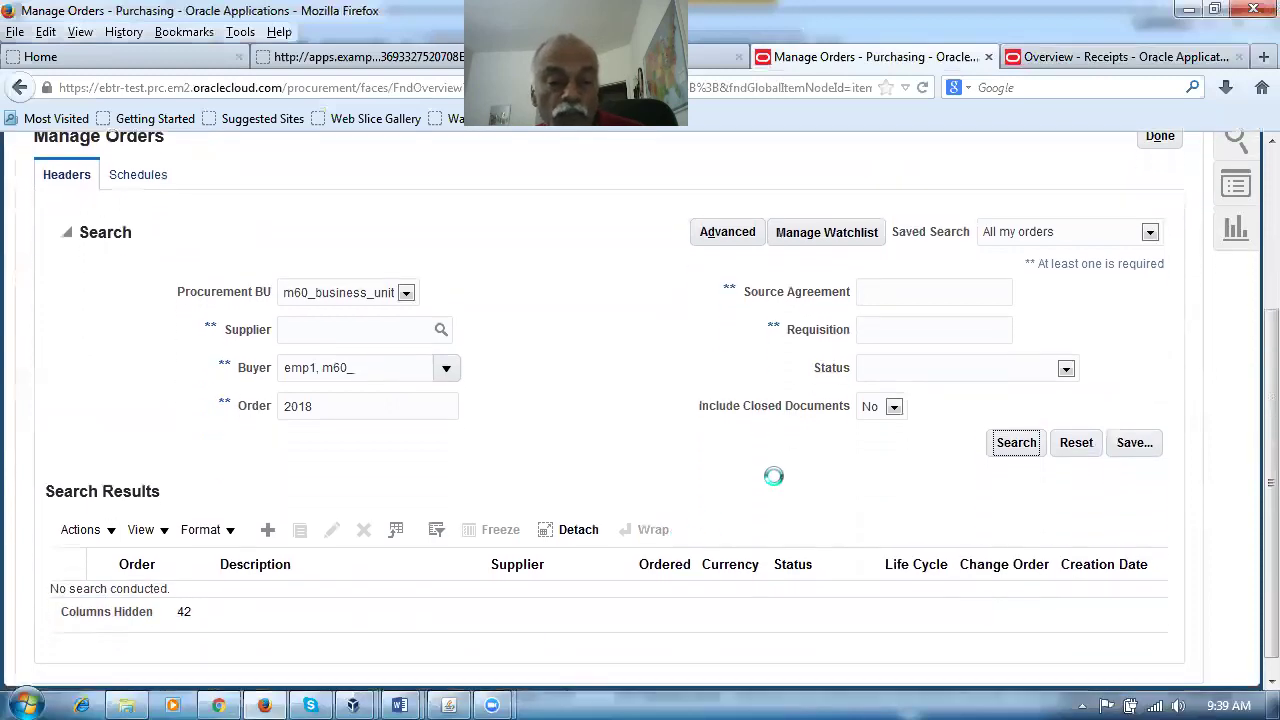
left_click(67, 262)
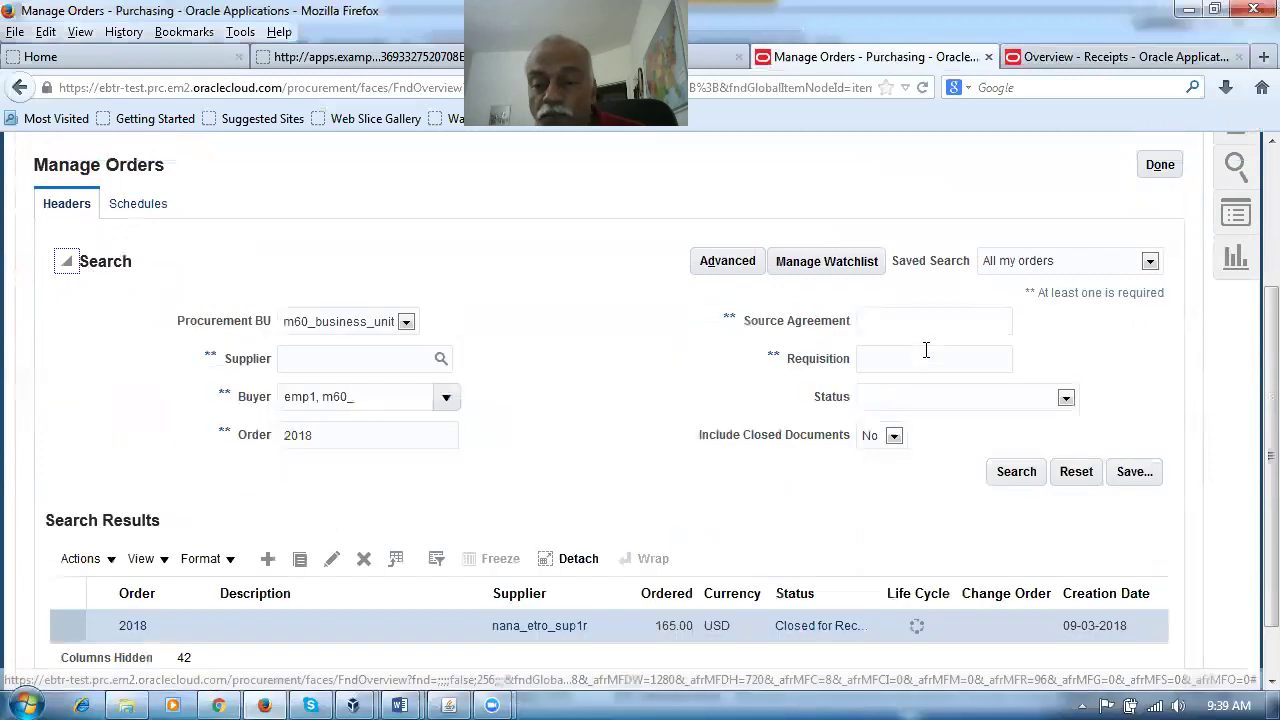
left_click(1015, 472)
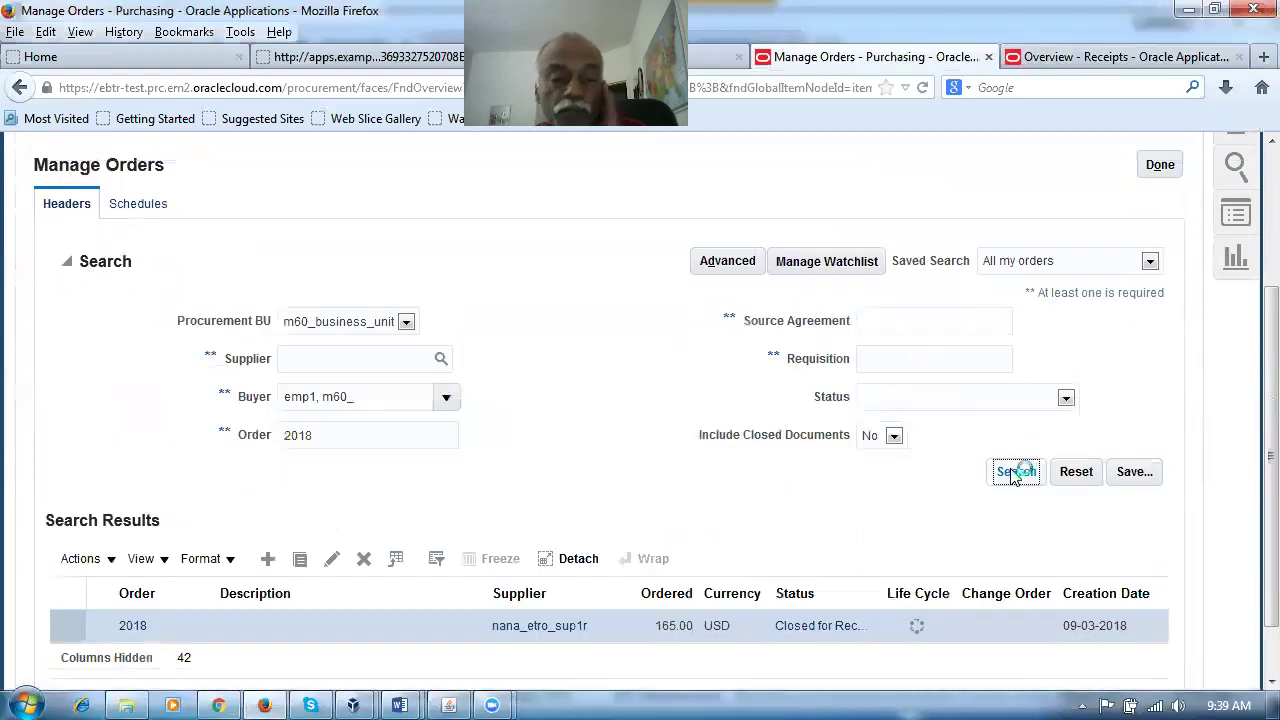
left_click(67, 261)
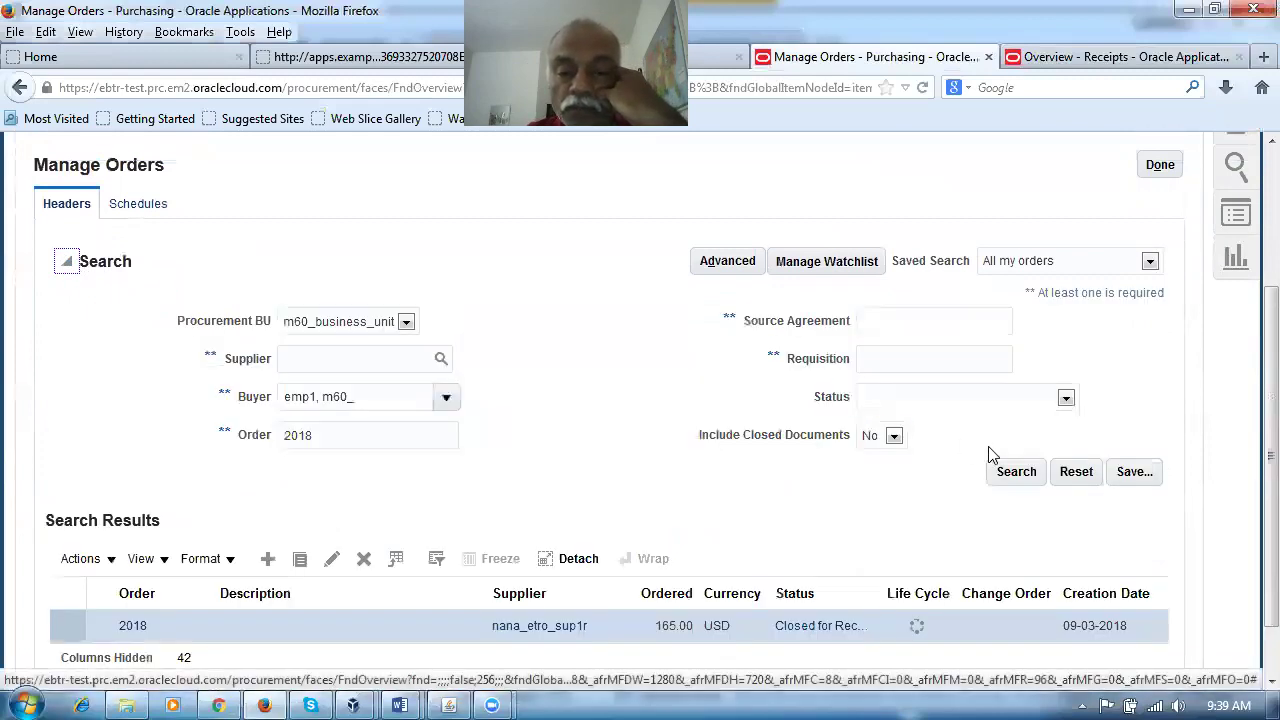
left_click(1029, 476)
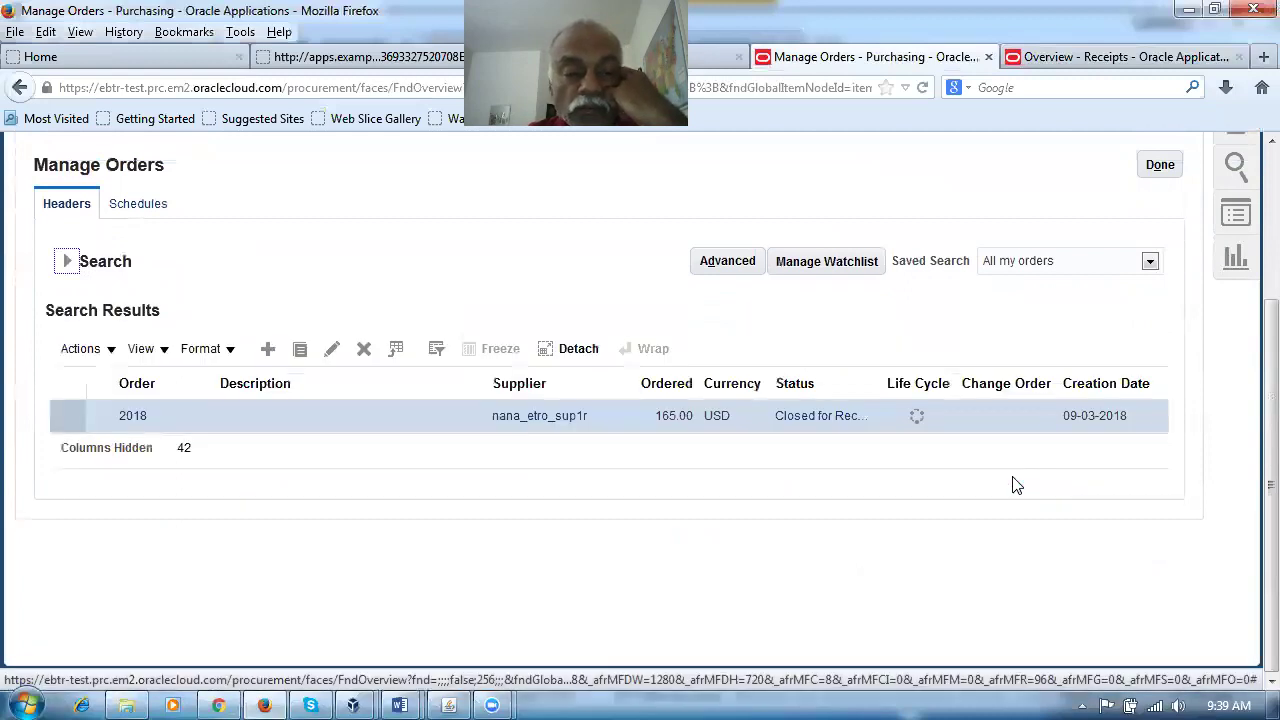
left_click(66, 261)
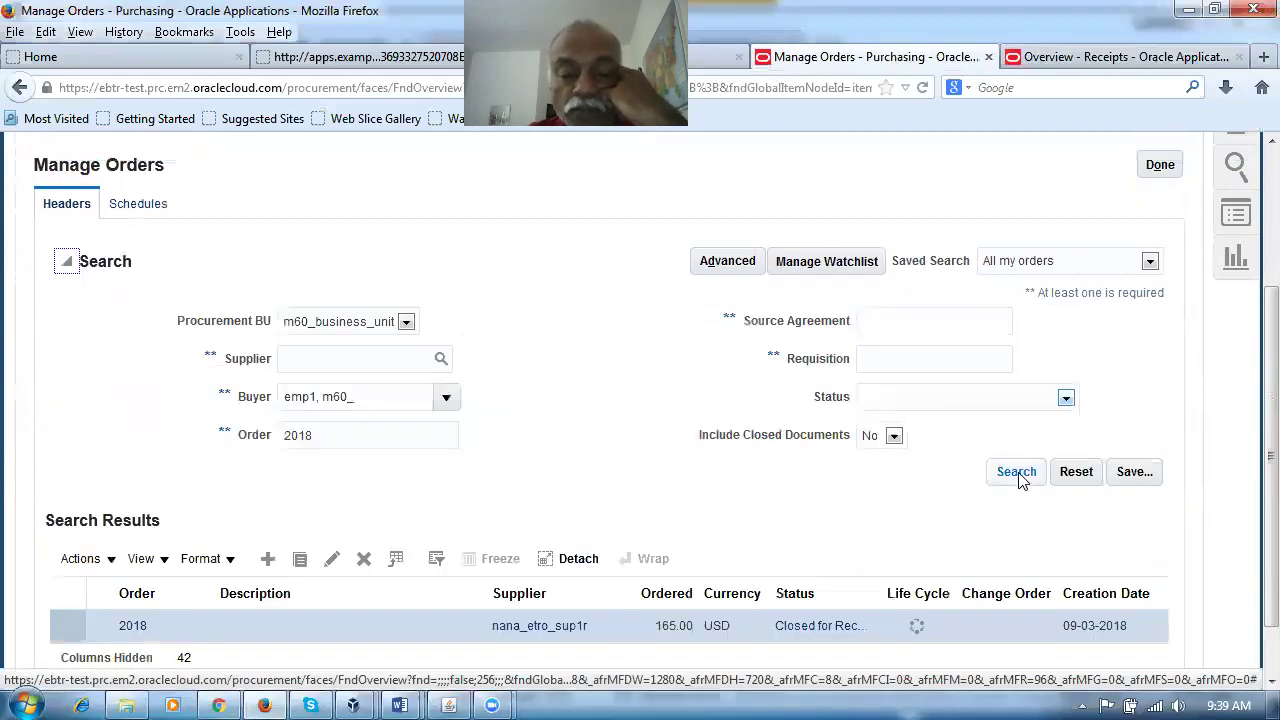
left_click(1019, 474)
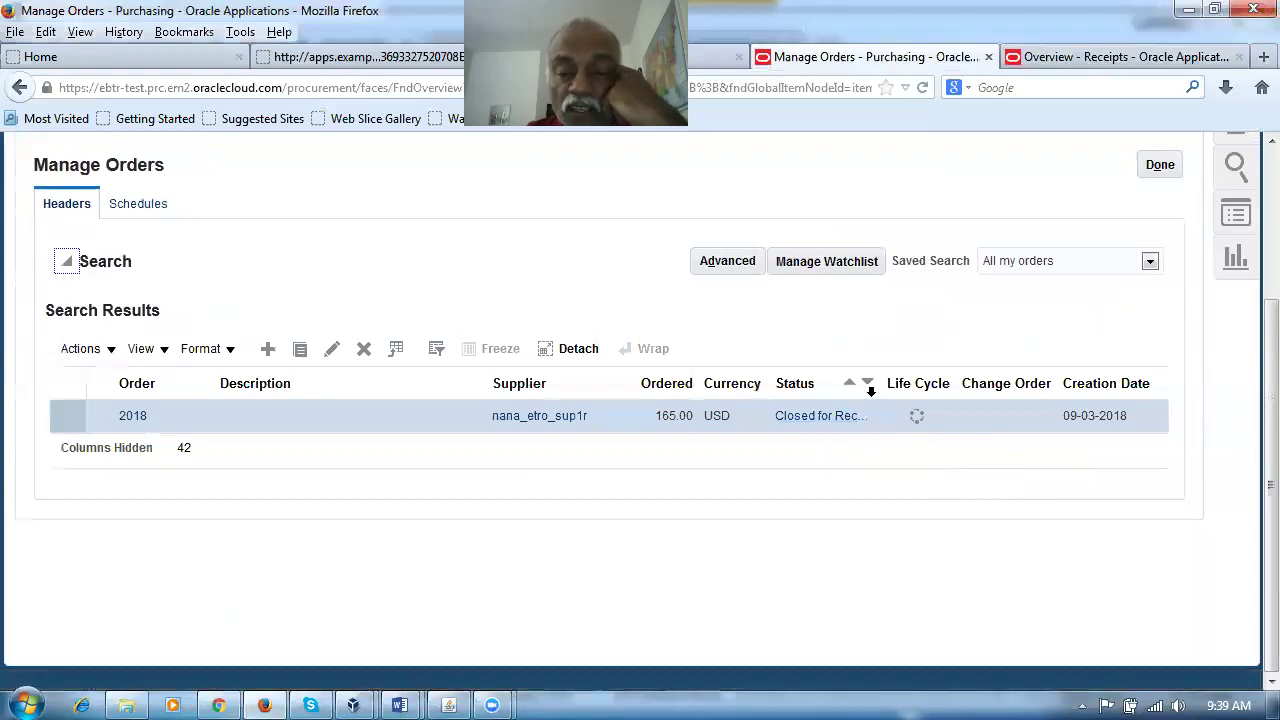
left_click(1014, 474)
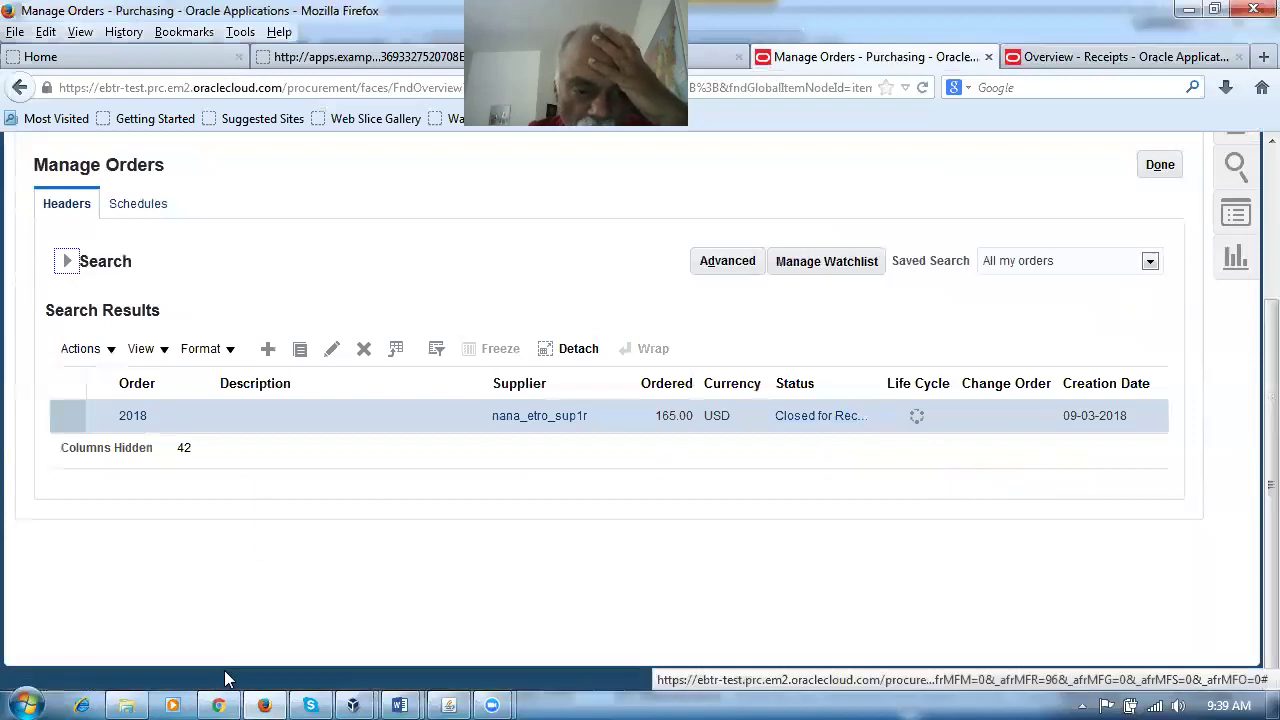
Refresh the Gmail inbox twice to check for the agreement 3003 notification
left_click(218, 705)
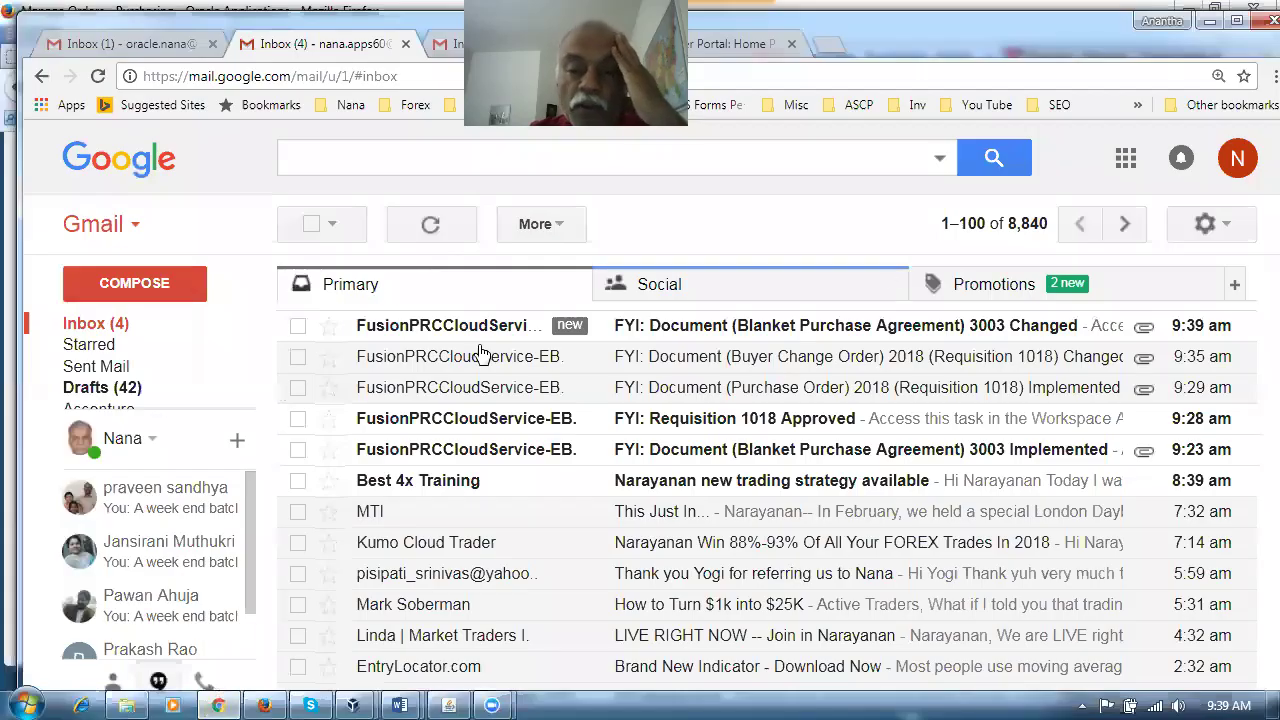
left_click(110, 325)
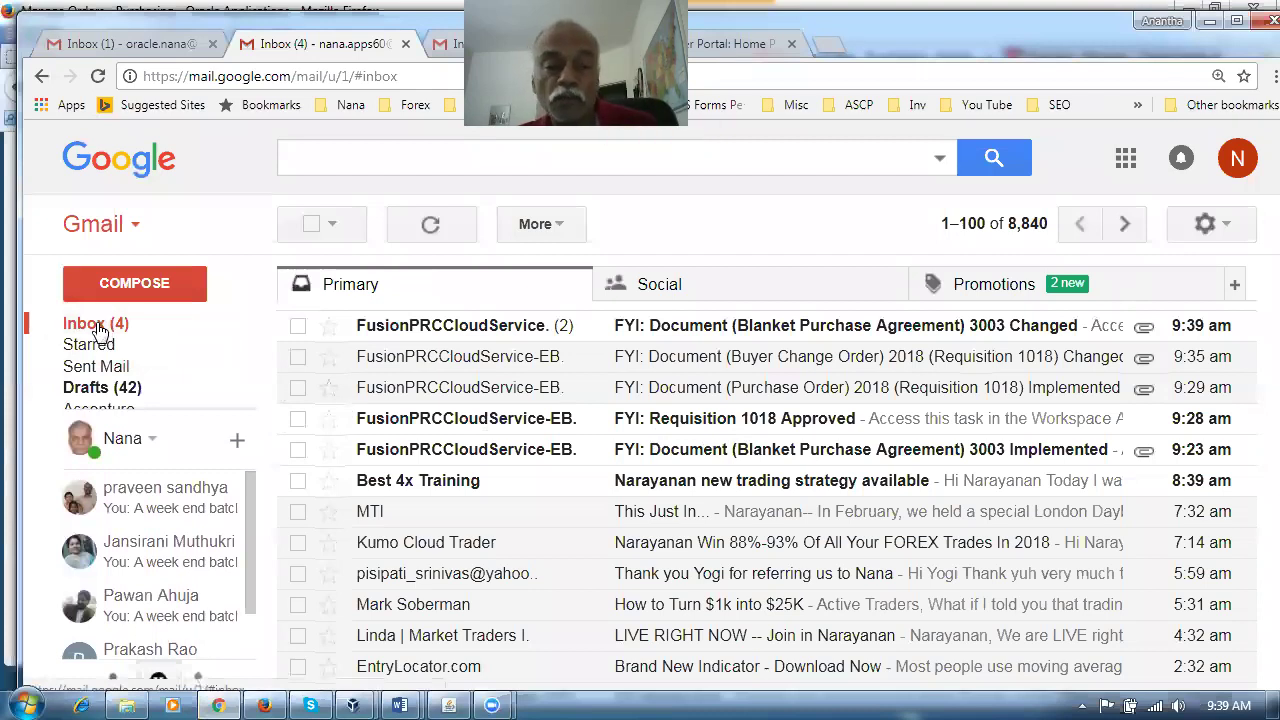
left_click(94, 322)
Requery order 2018 twice in Manage Orders, then bring the Gmail inbox forward
left_click(218, 705)
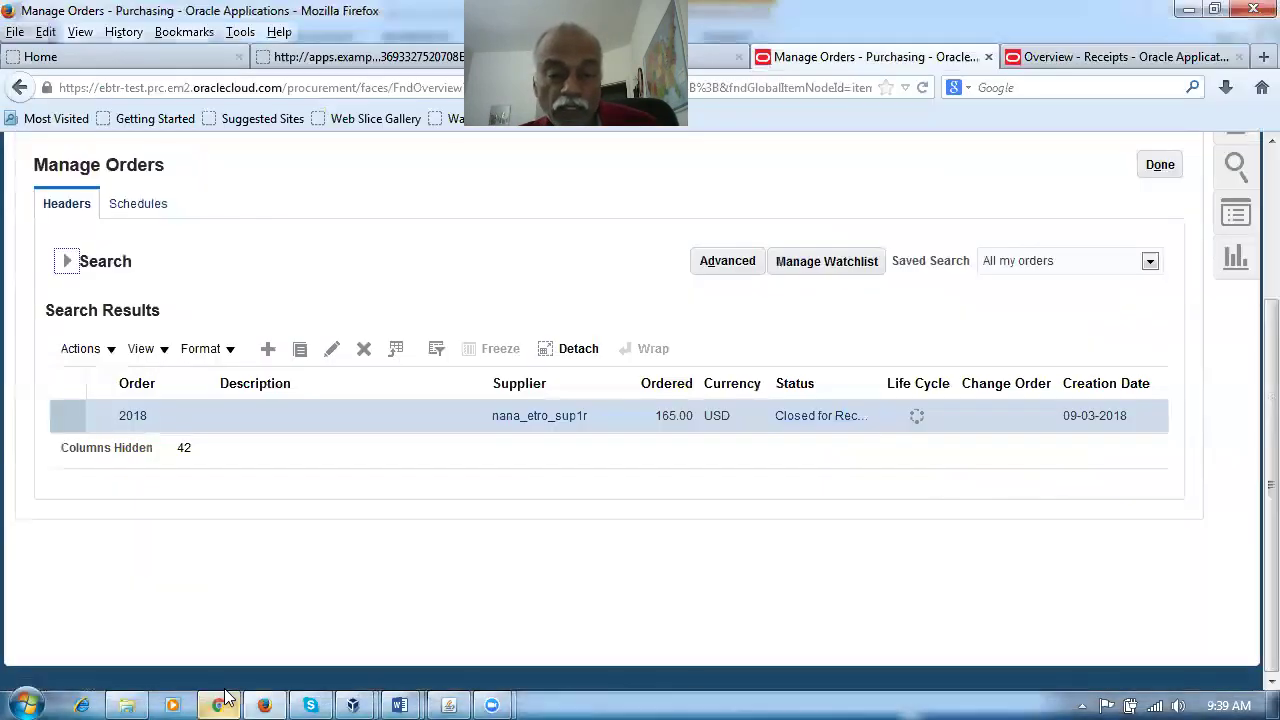
left_click(67, 262)
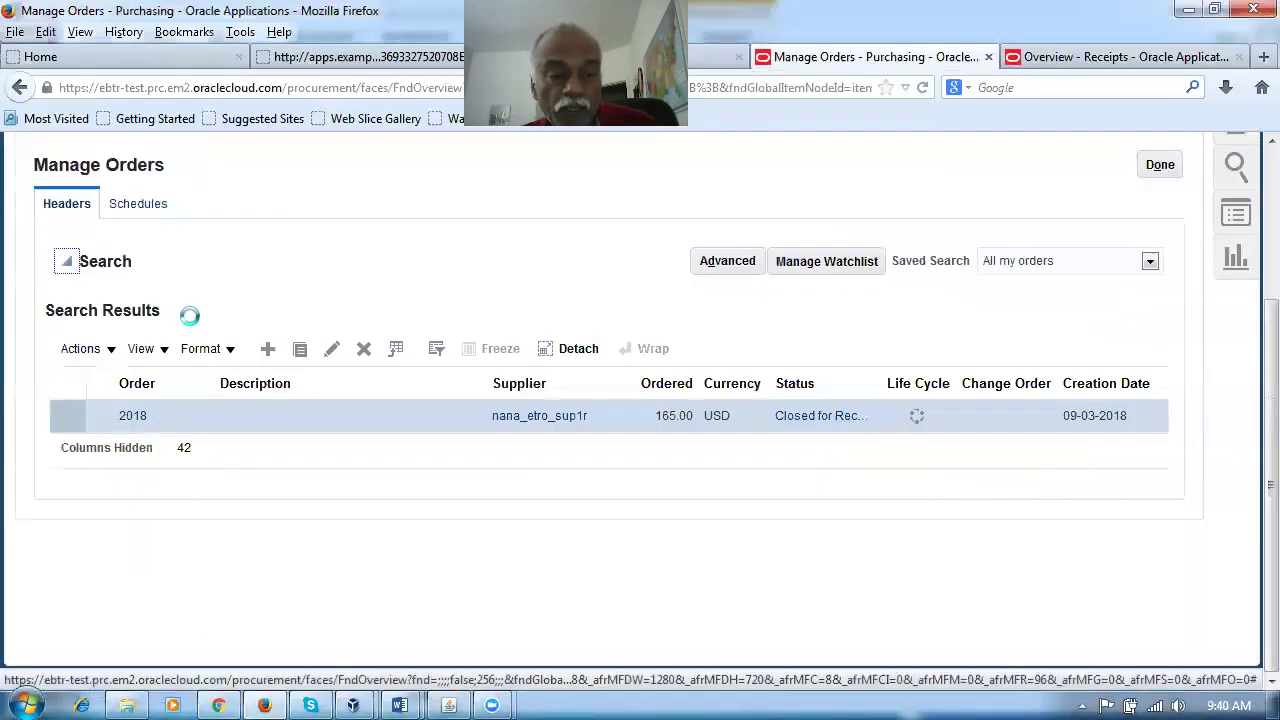
left_click(1024, 477)
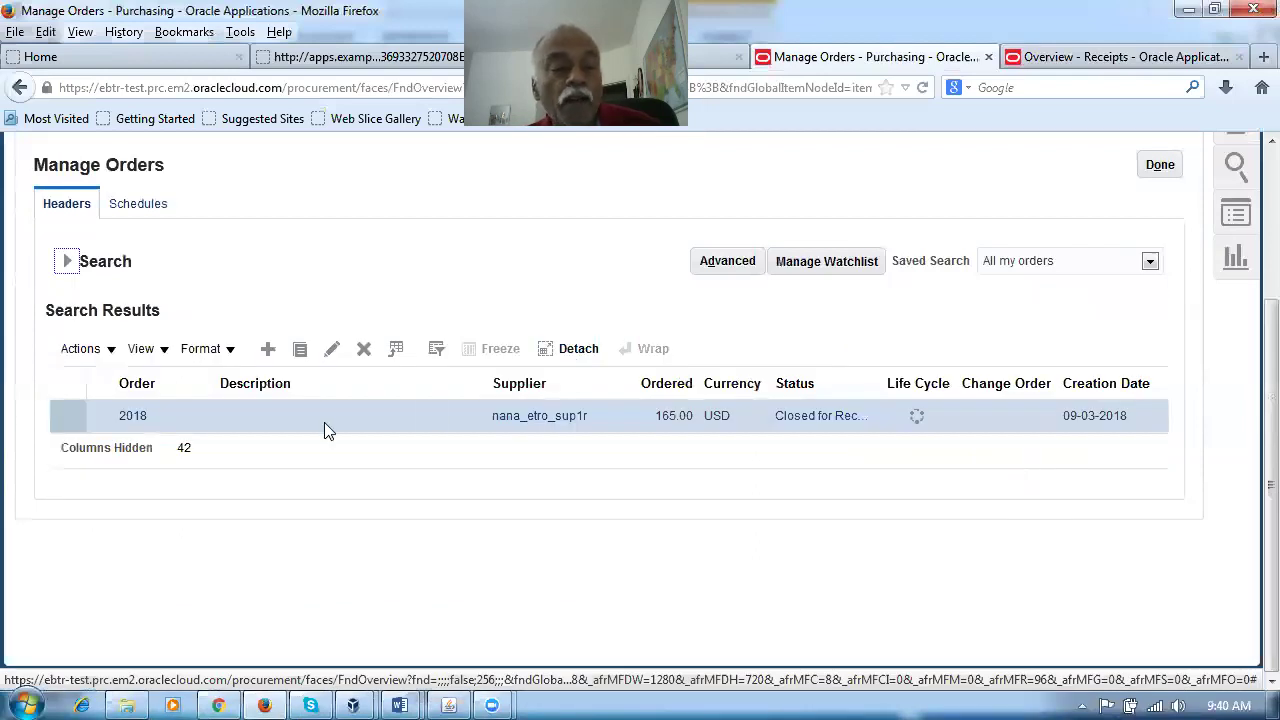
left_click(62, 262)
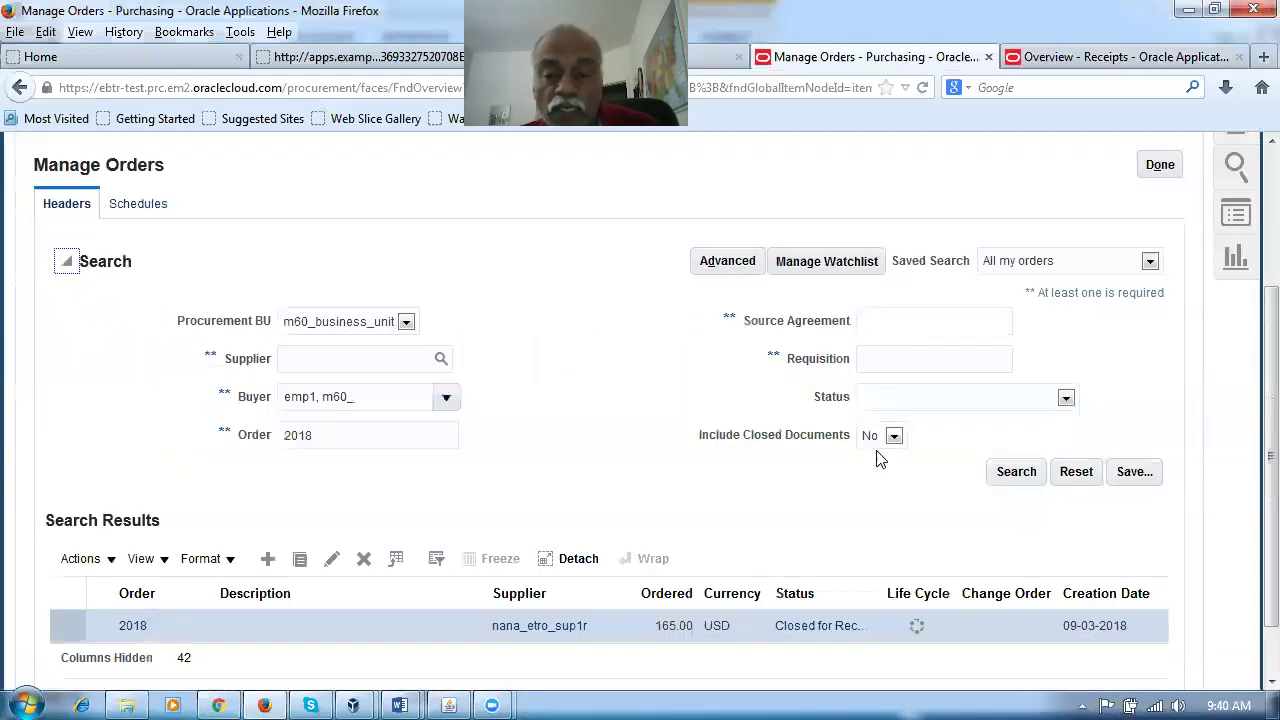
left_click(1030, 476)
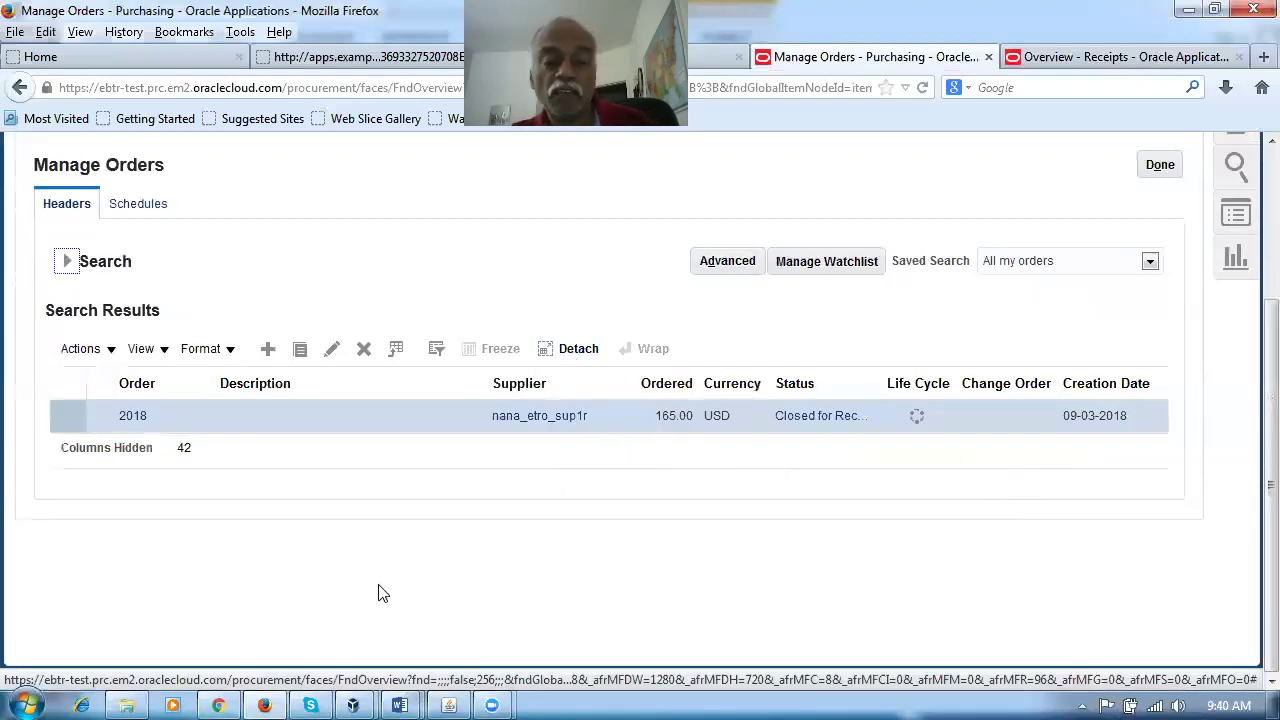
left_click(218, 705)
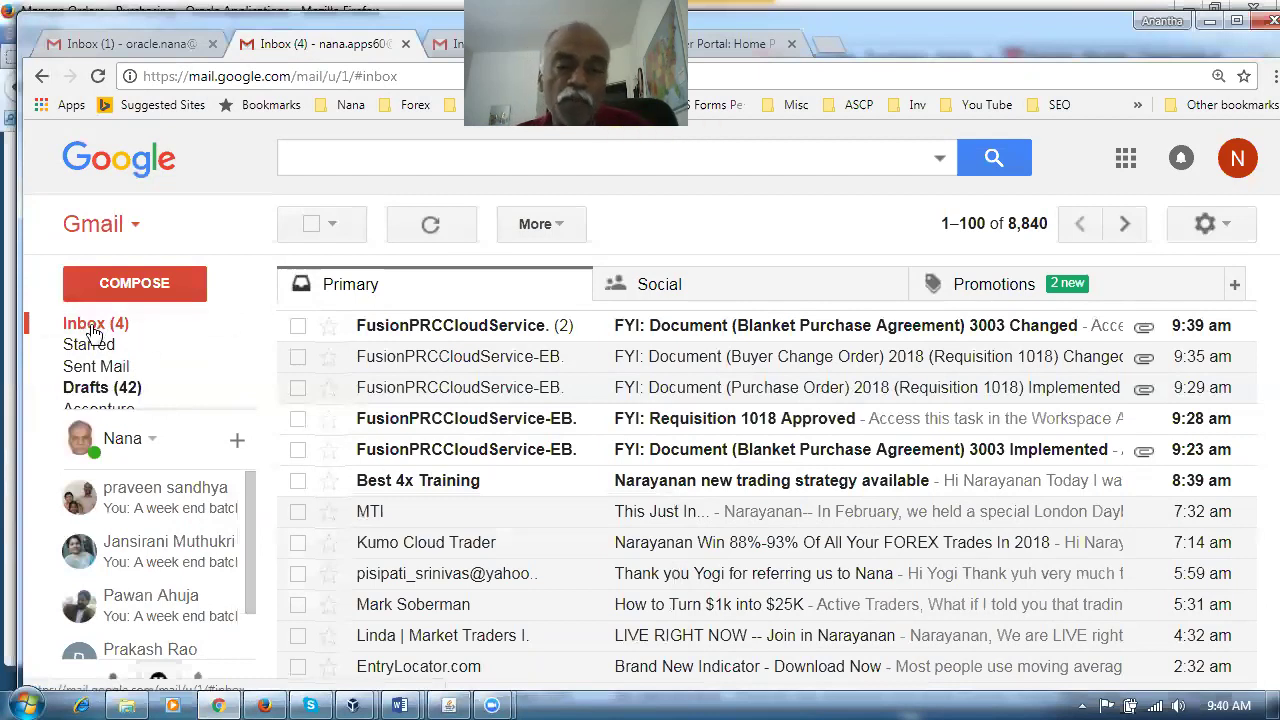
Refresh the Gmail inbox, then return to Oracle Manage Orders showing order 2018
mouse_move(88, 342)
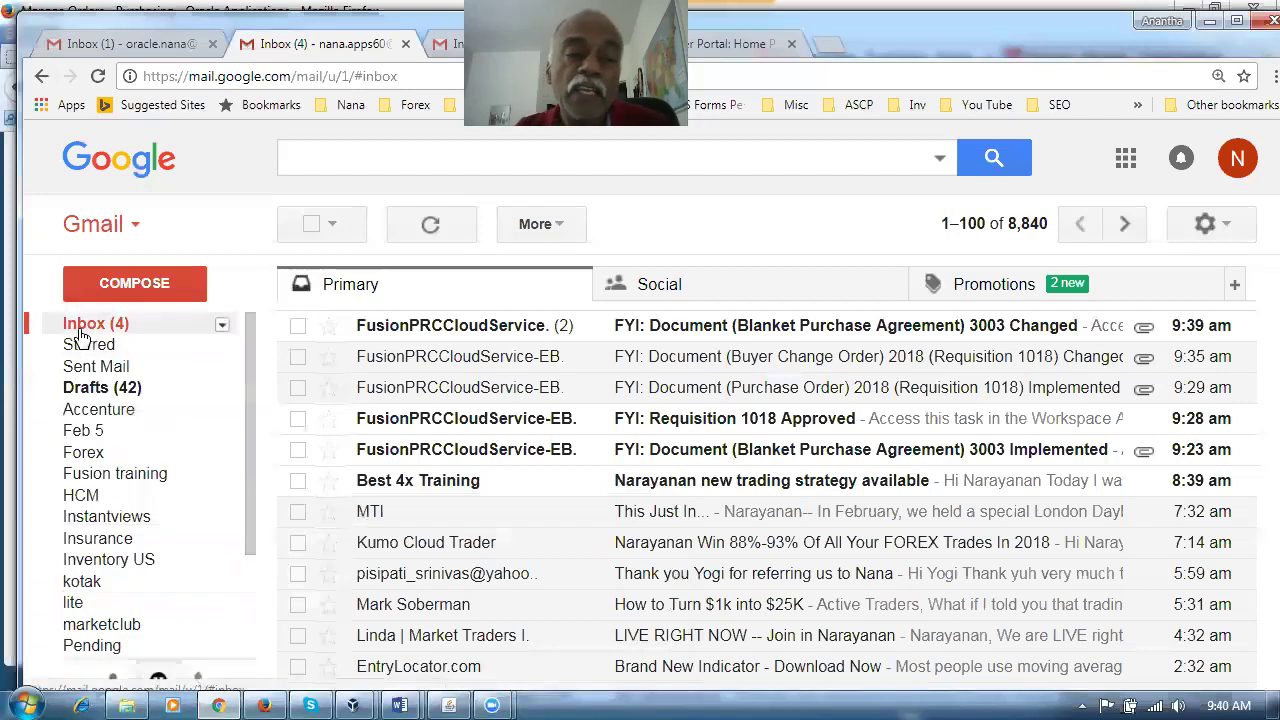
left_click(90, 331)
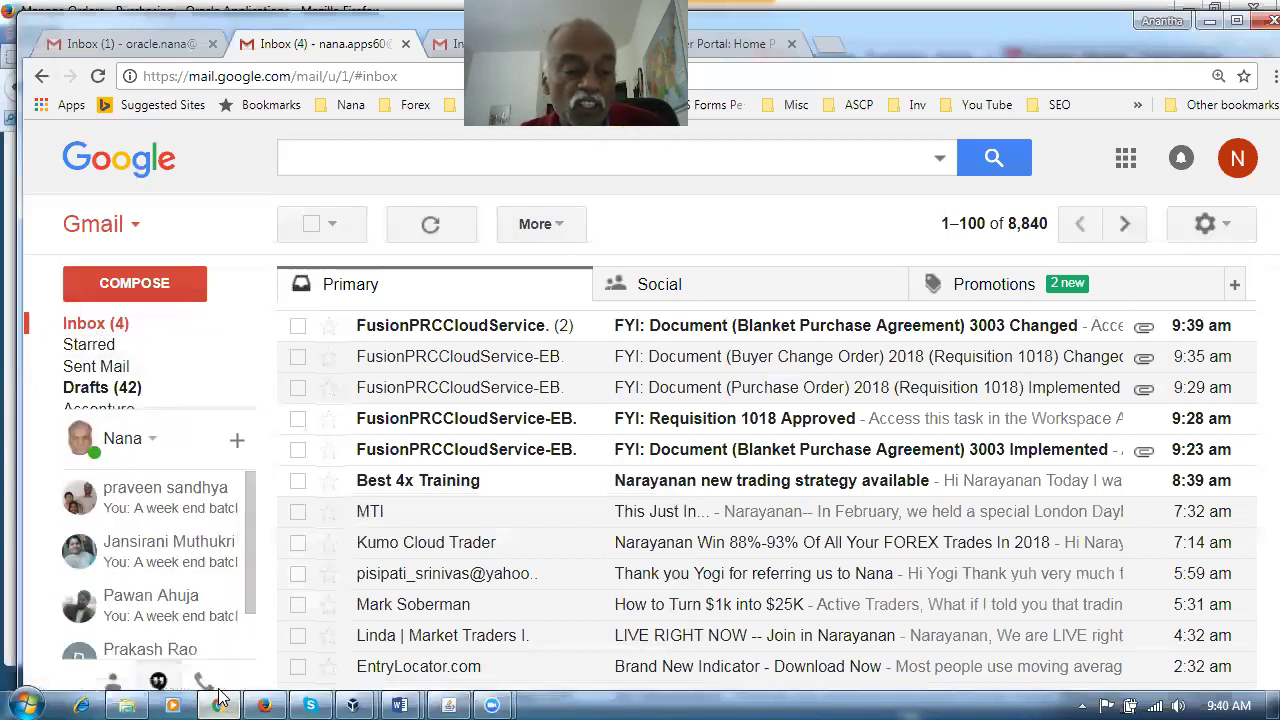
mouse_move(264, 705)
left_click(323, 643)
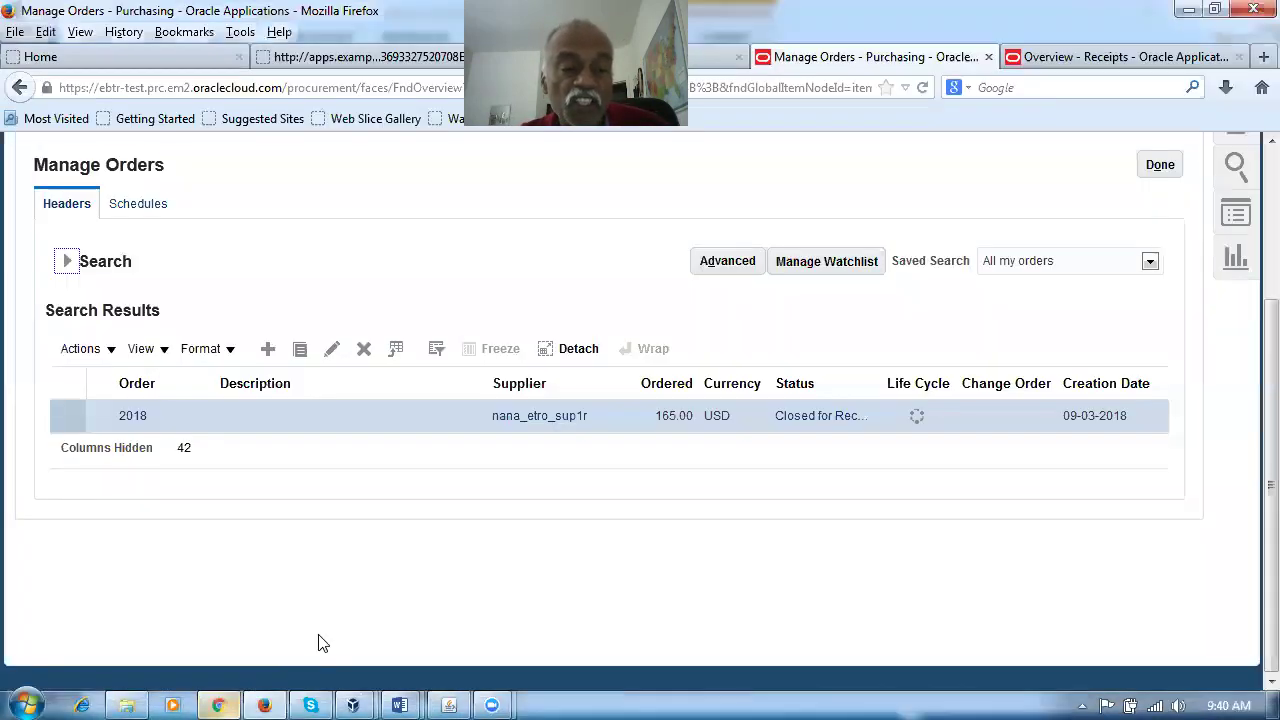
left_click(66, 261)
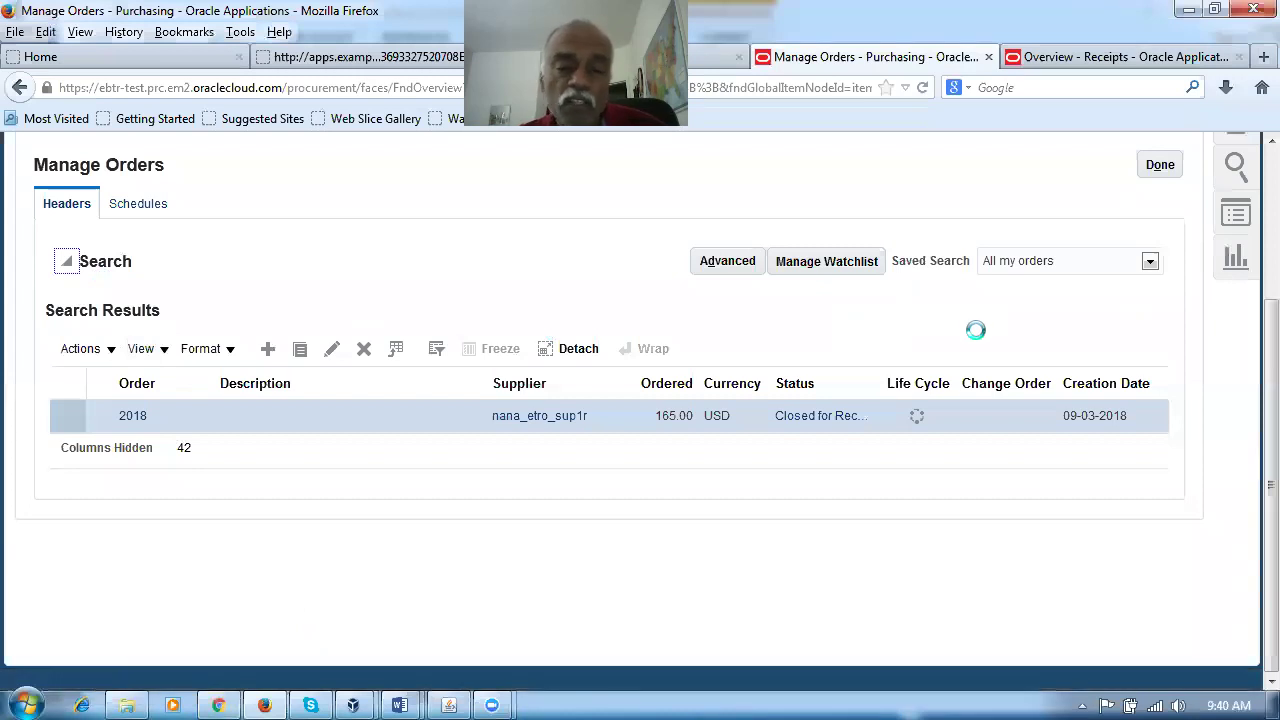
left_click(1013, 472)
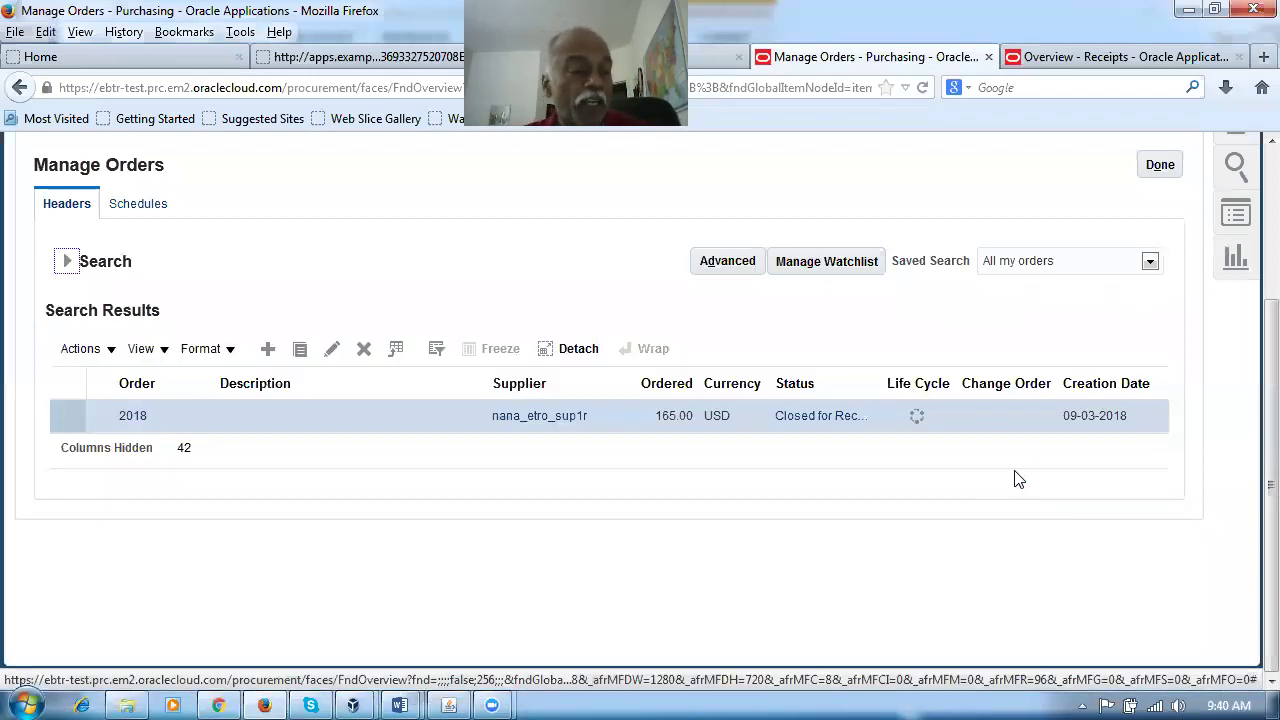
left_click(66, 261)
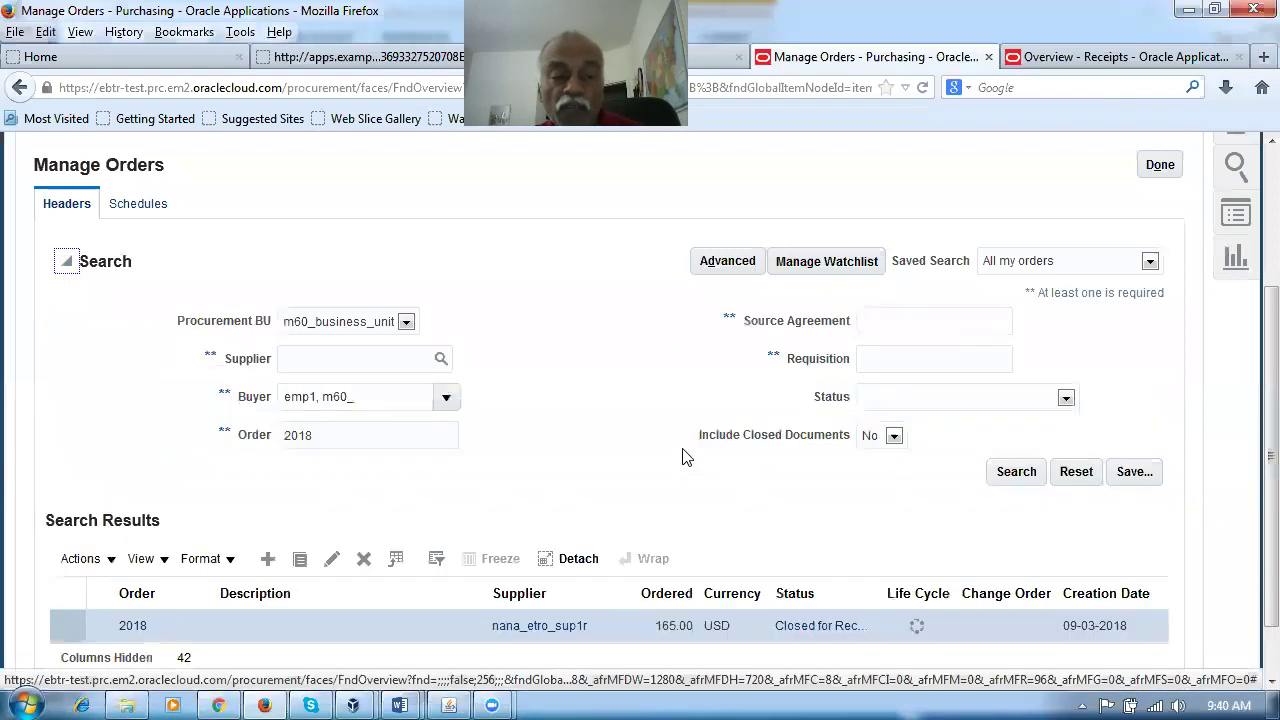
left_click(1017, 473)
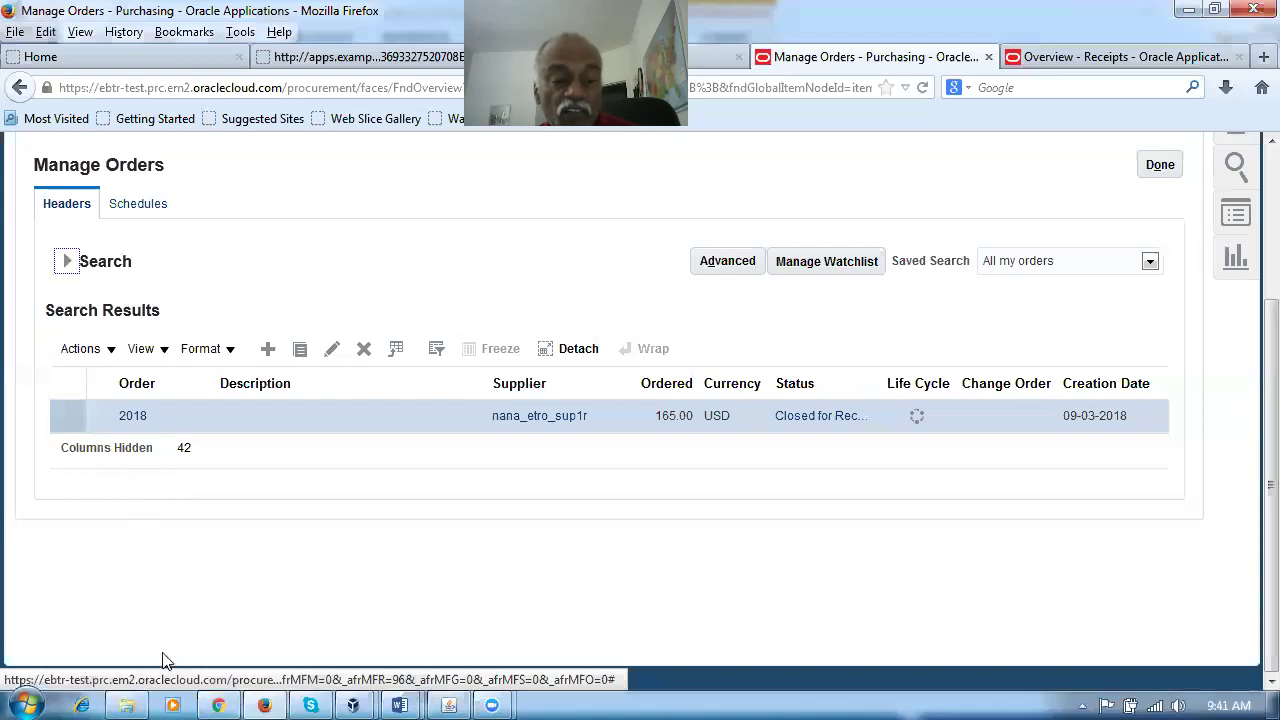
Read the Blanket Purchase Agreement 3003 Changed email in Gmail, then return to Oracle Manage Orders
left_click(220, 703)
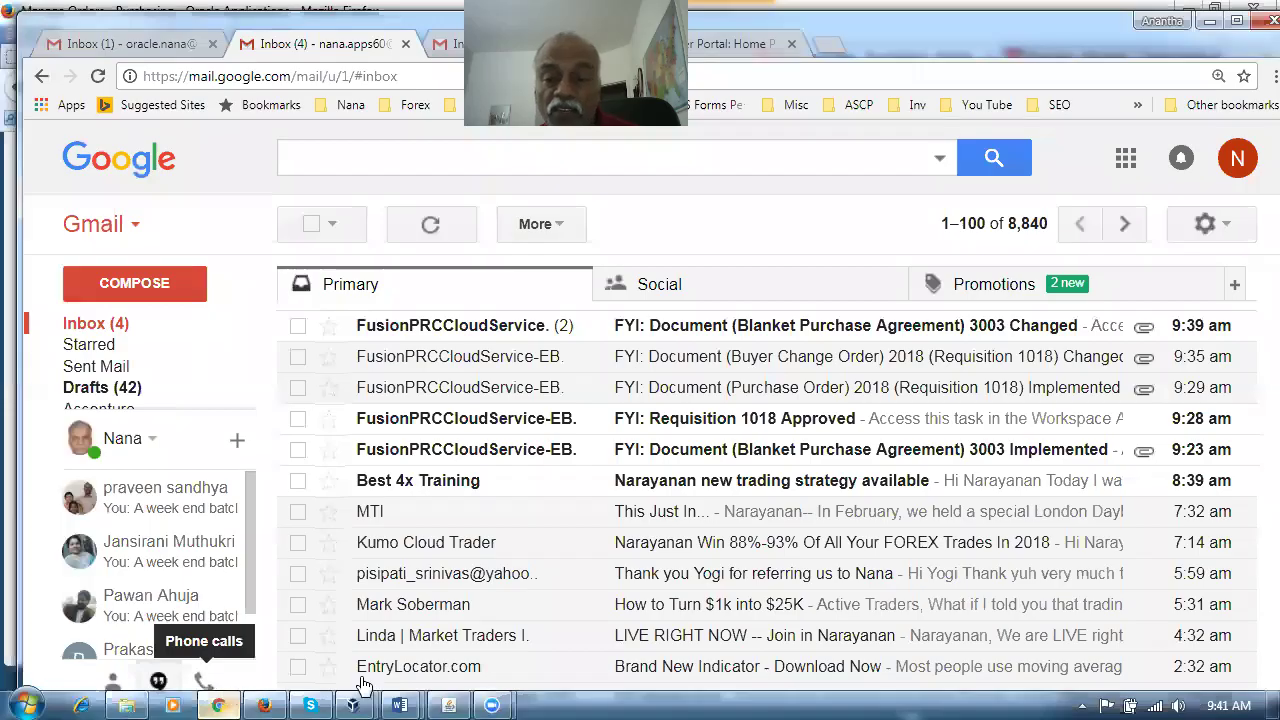
left_click(705, 335)
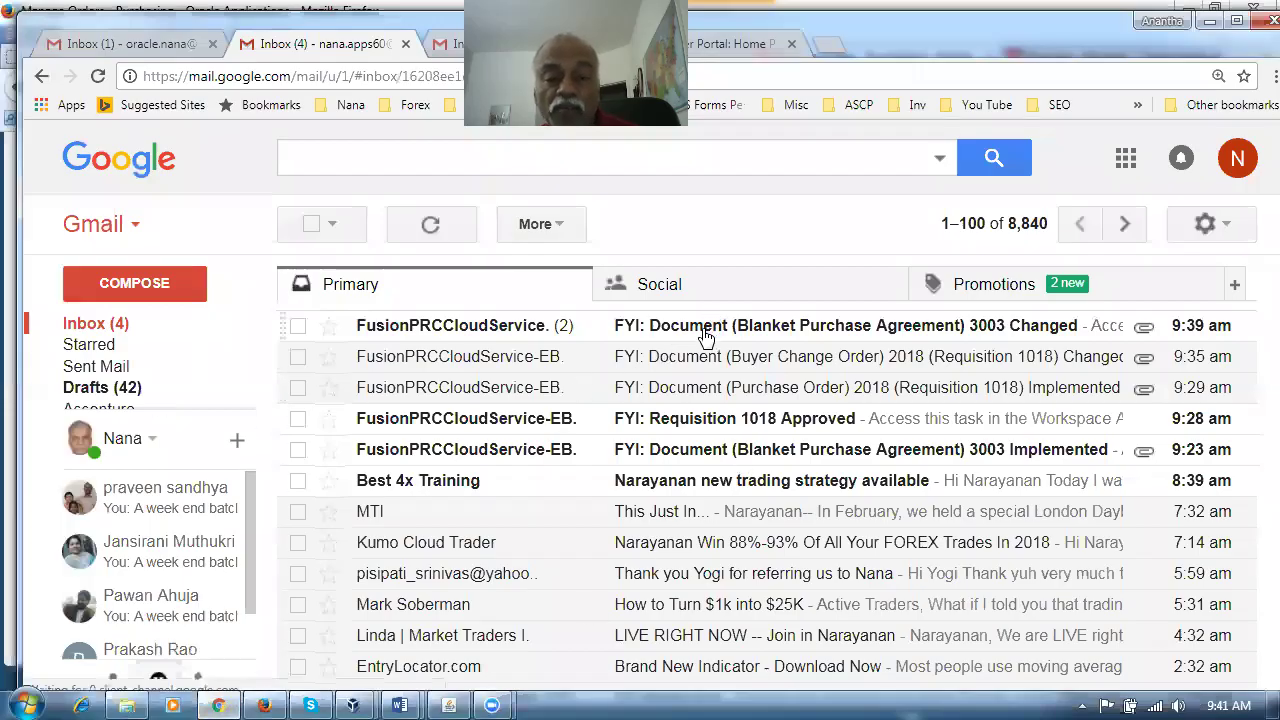
left_click(94, 330)
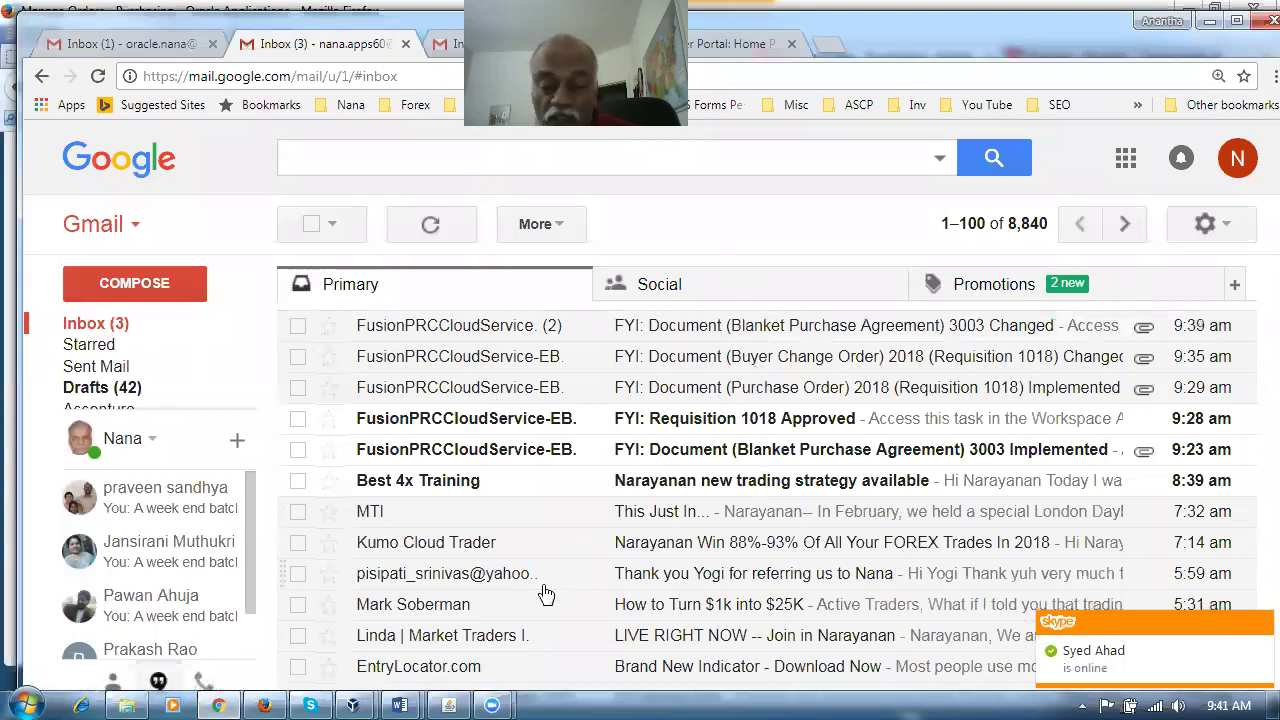
left_click(262, 704)
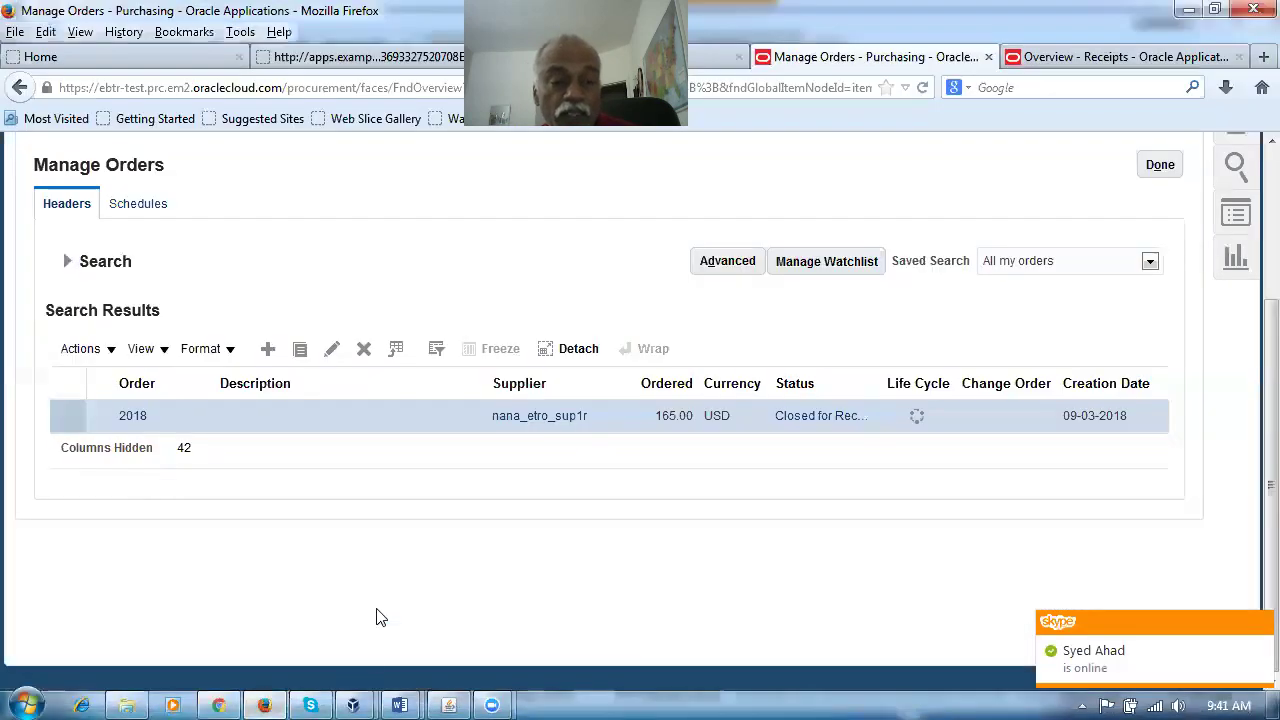
left_click(67, 261)
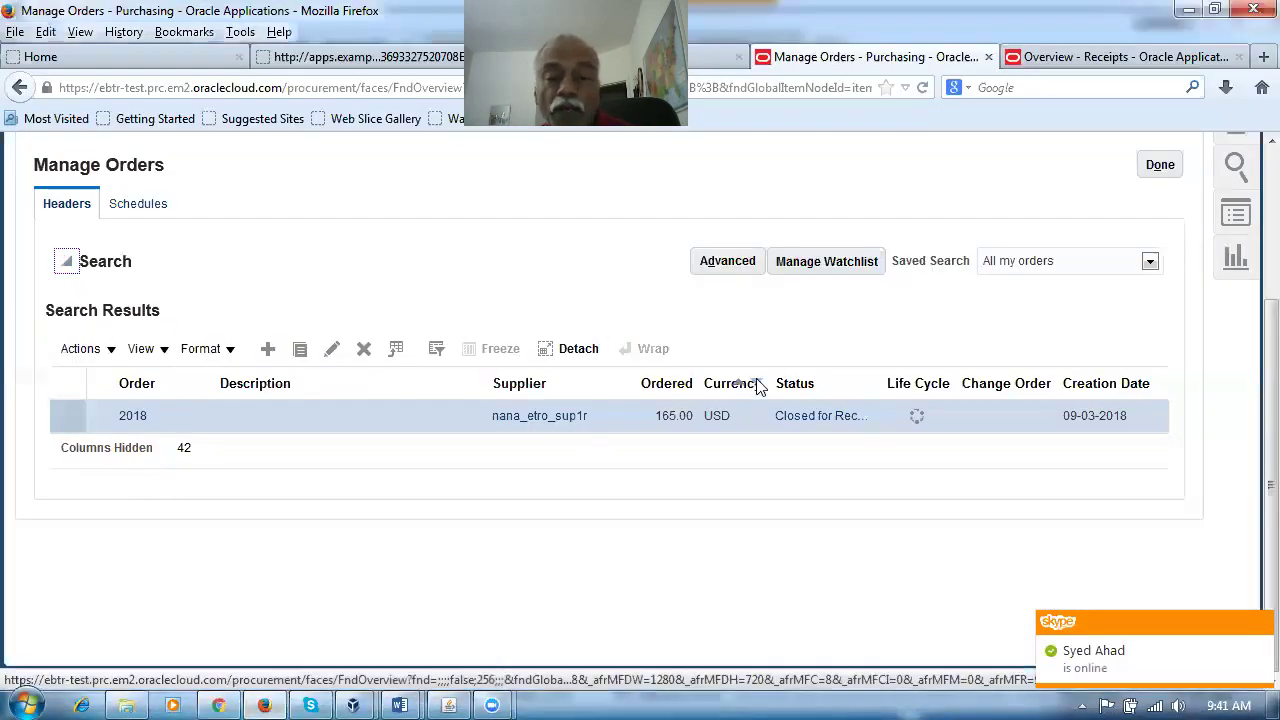
left_click(1030, 473)
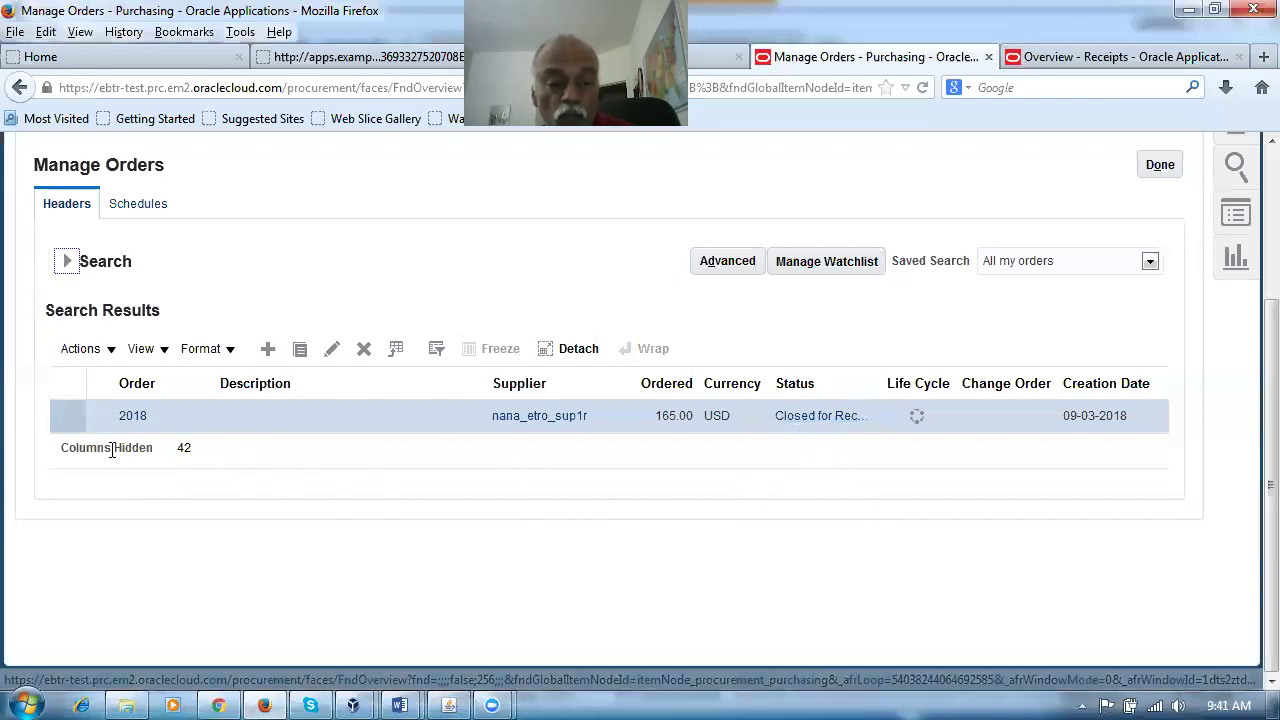
left_click(77, 420)
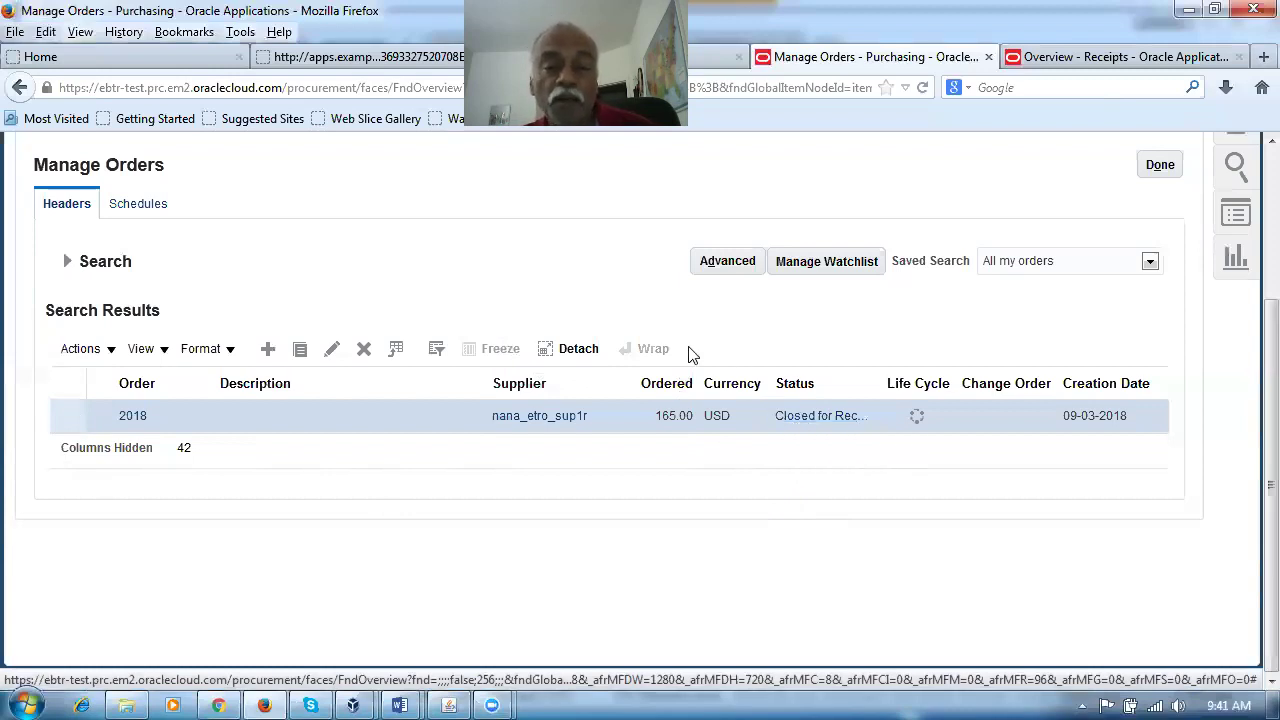
left_click(613, 305)
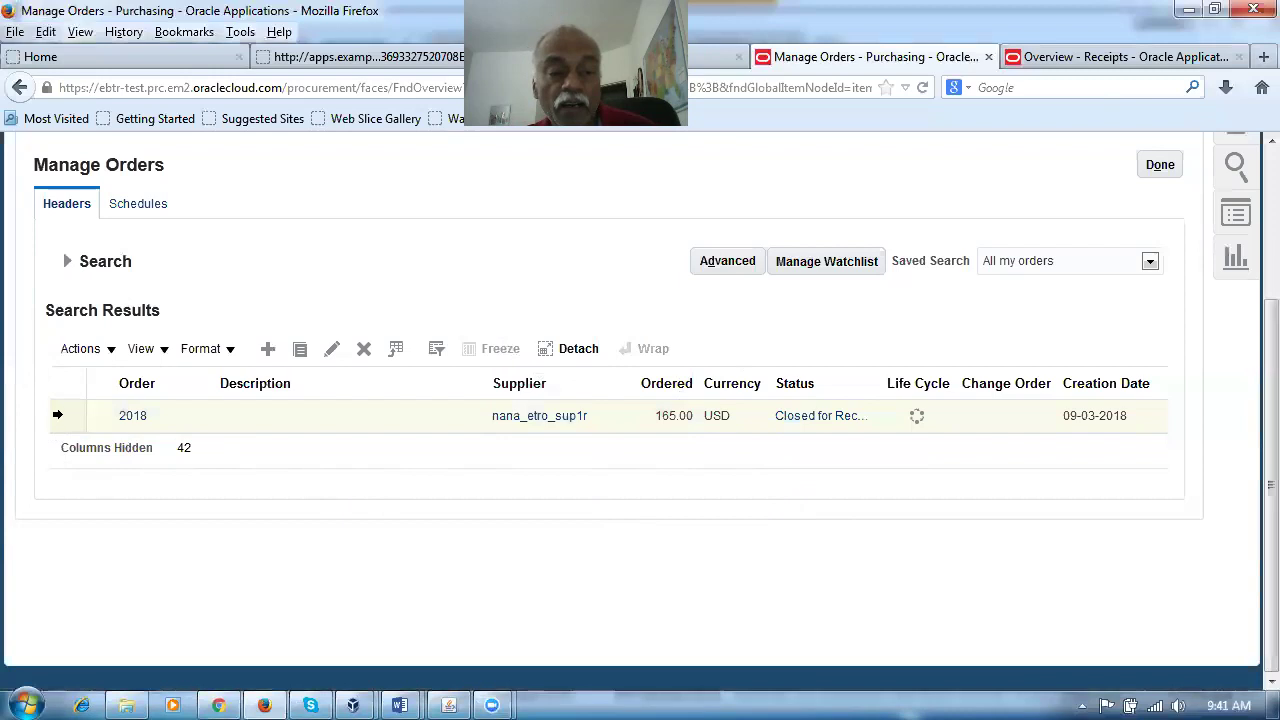
left_click(57, 413)
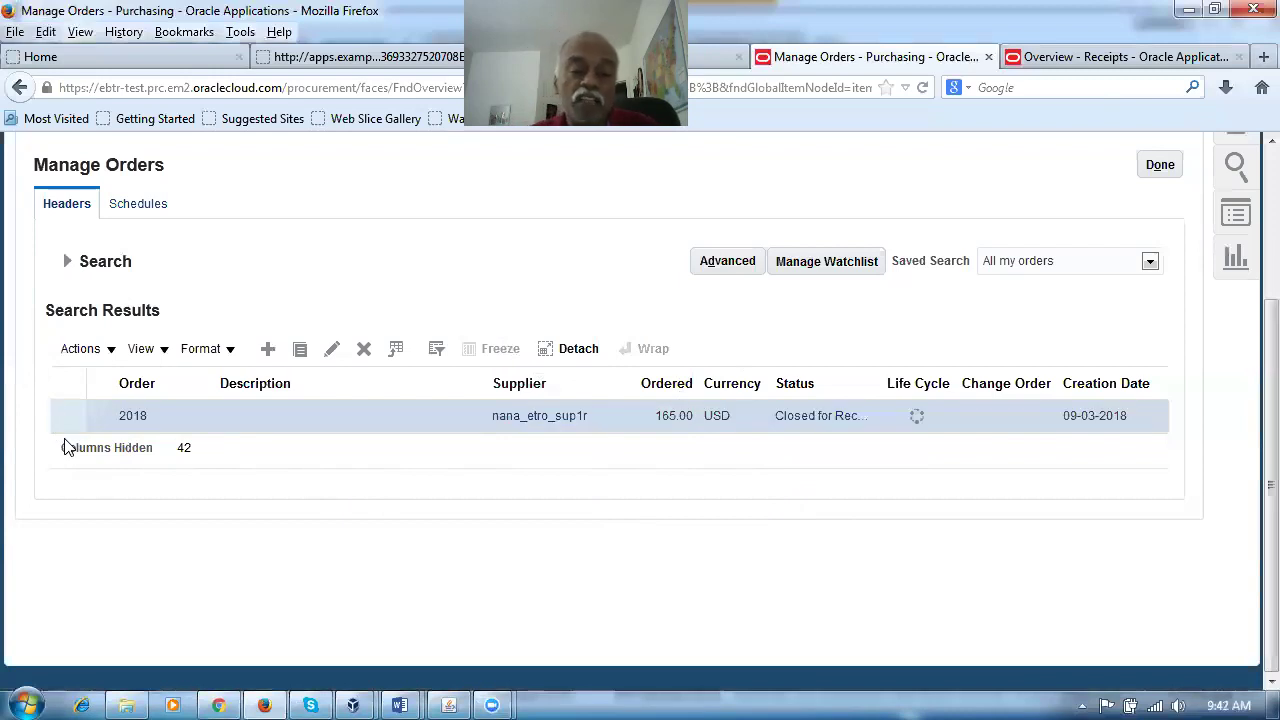